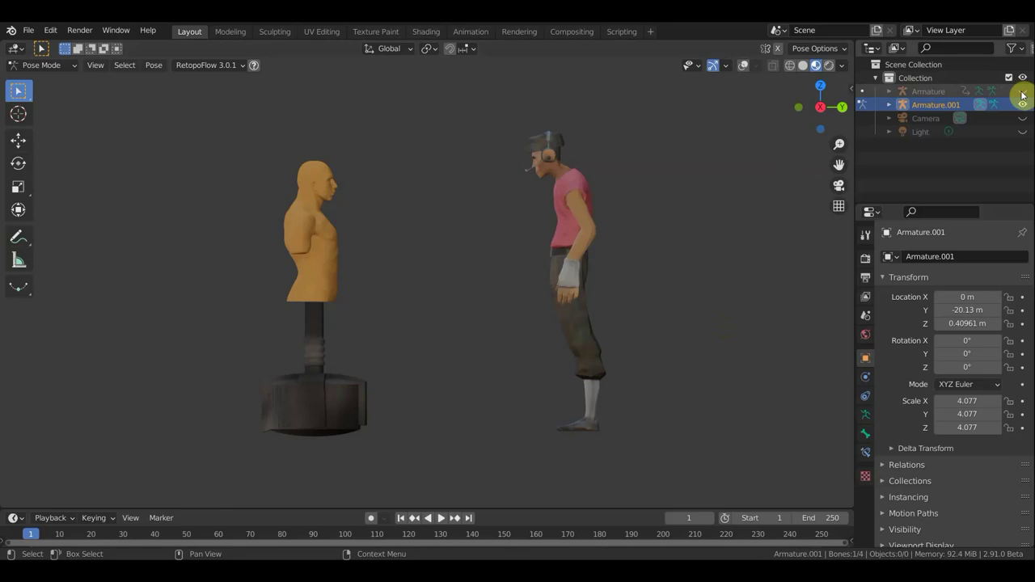
Show viewport overlays, box-select the dummy's bones in top view, and return to Object Mode.
click(744, 65)
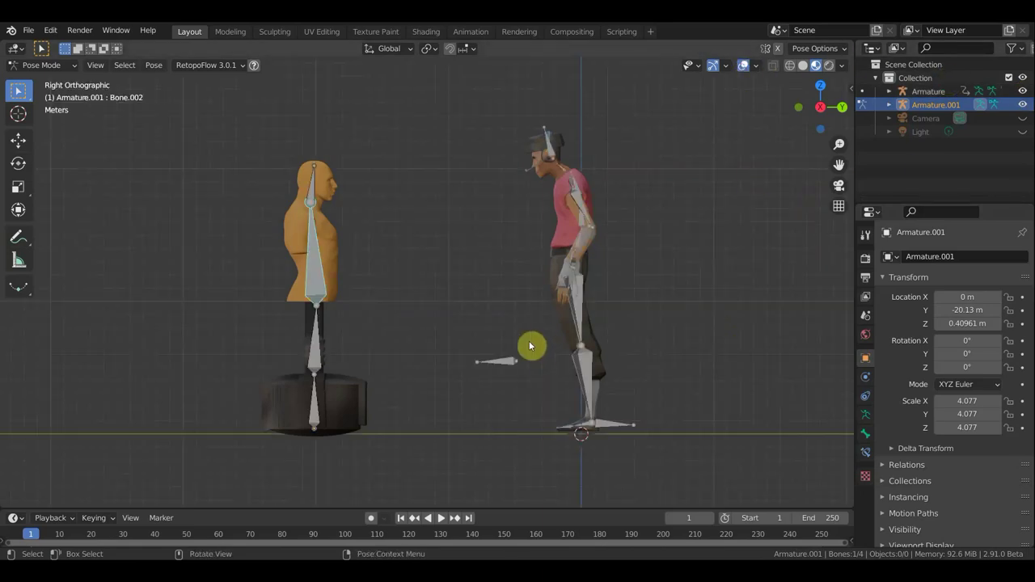
key(KP_7)
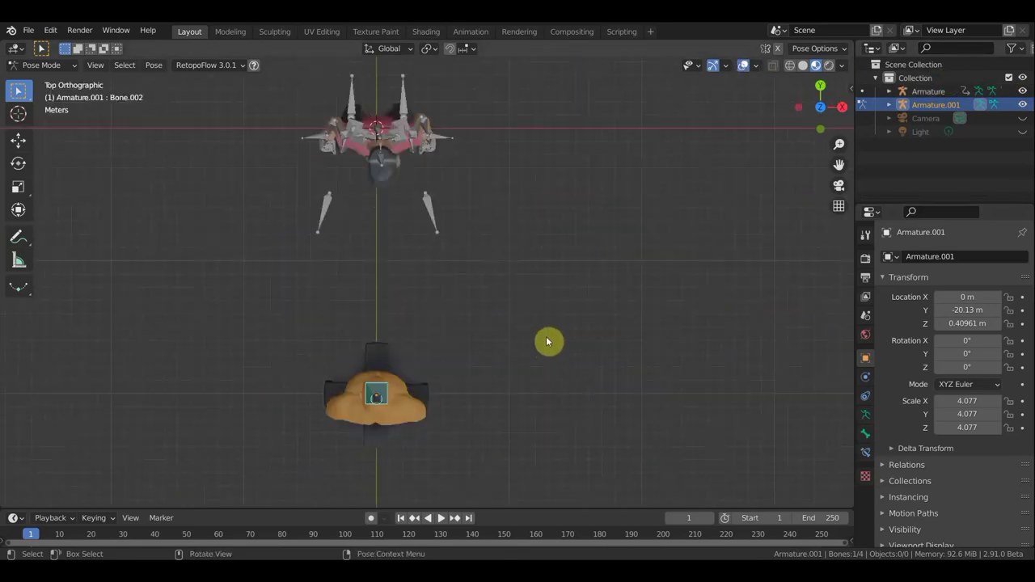
scroll(526, 356, down, 4)
mouse_move(501, 414)
mouse_down()
mouse_move(292, 147)
mouse_move(337, 181)
mouse_up()
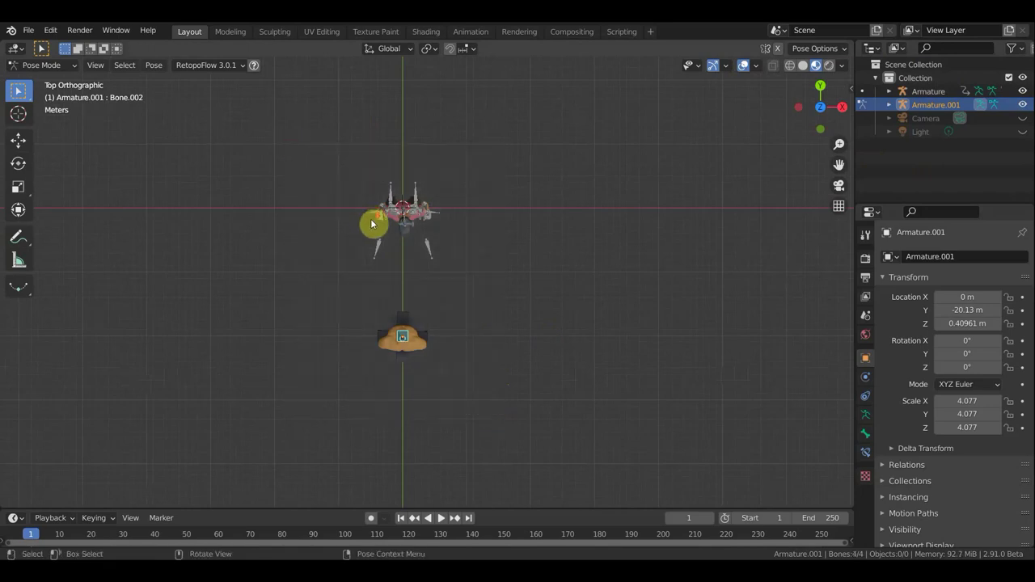
scroll(432, 266, down, 4)
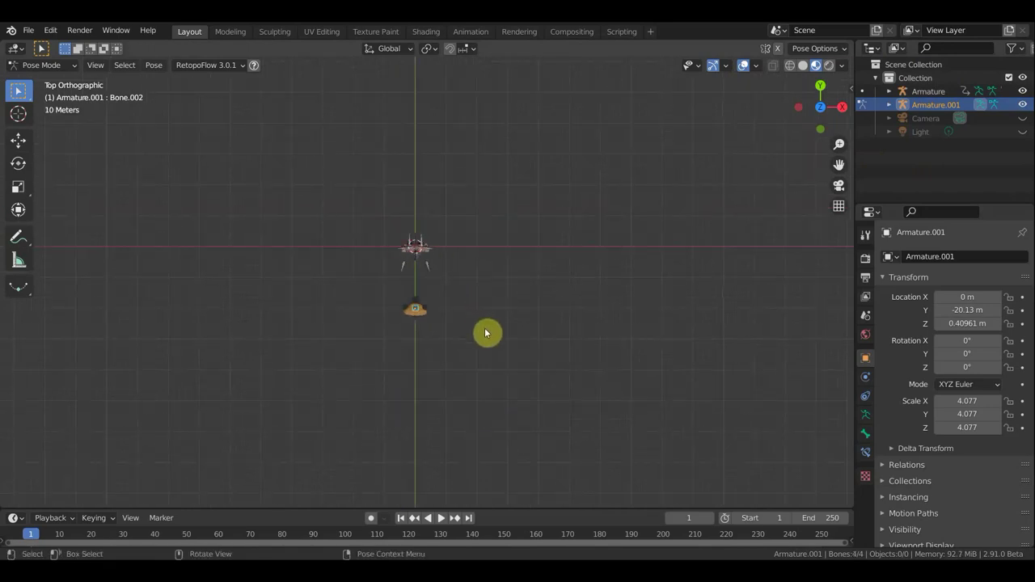
click(44, 65)
click(50, 76)
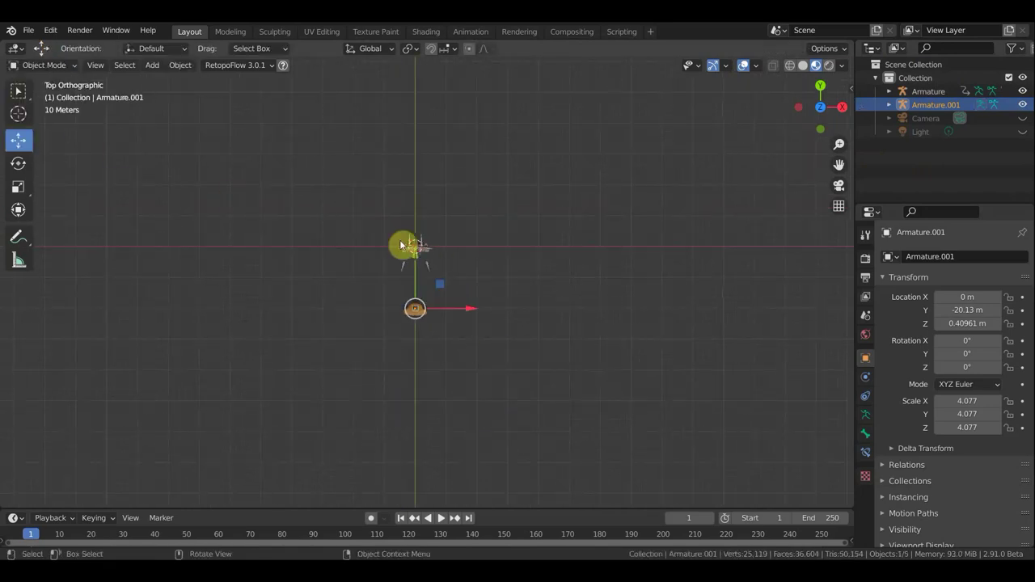
Rotate both armatures 179° on Z and shift them along Y.
drag(514, 355, 328, 186)
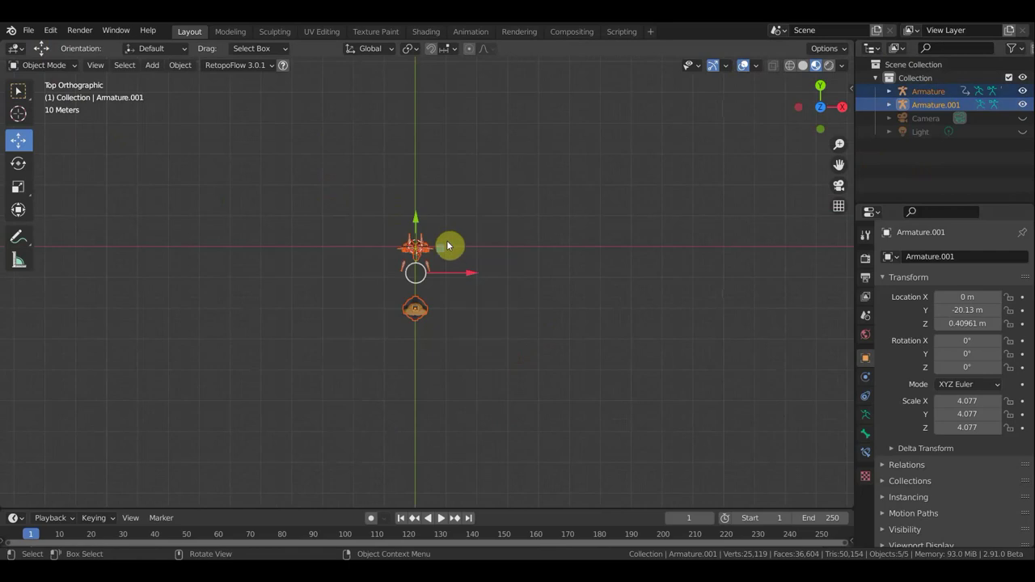
click(20, 215)
drag(475, 261, 259, 338)
drag(418, 203, 423, 172)
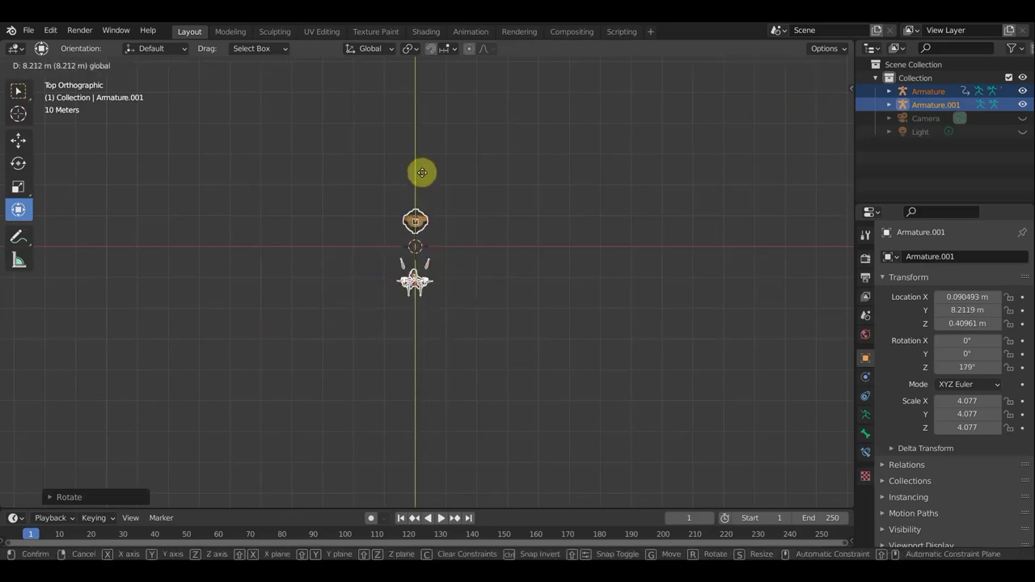
Set the armatures' origin to the 3D cursor and reselect both armatures.
click(180, 64)
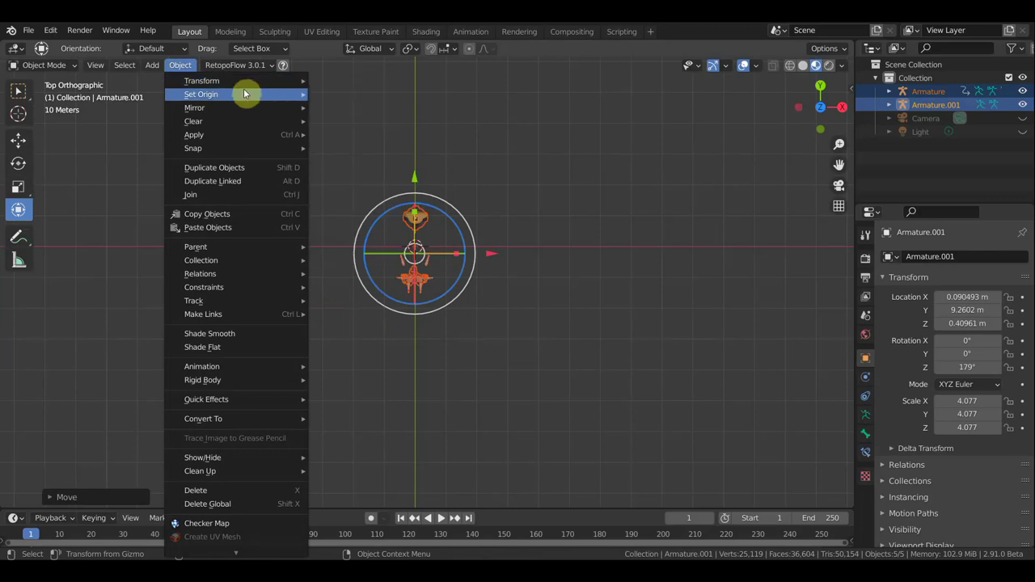
mouse_move(201, 94)
click(372, 123)
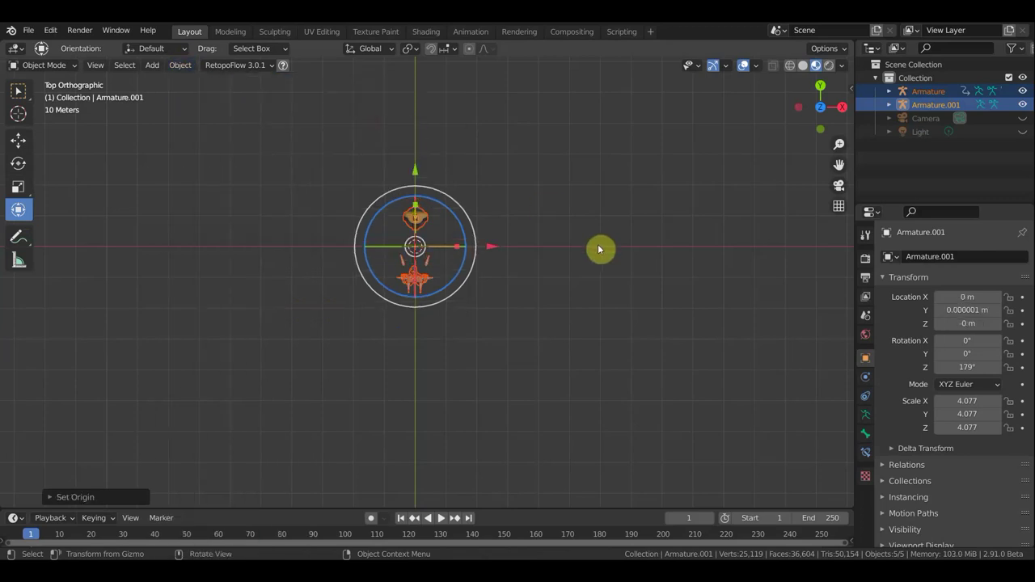
middle_drag(473, 237, 304, 115)
scroll(485, 194, up, 5)
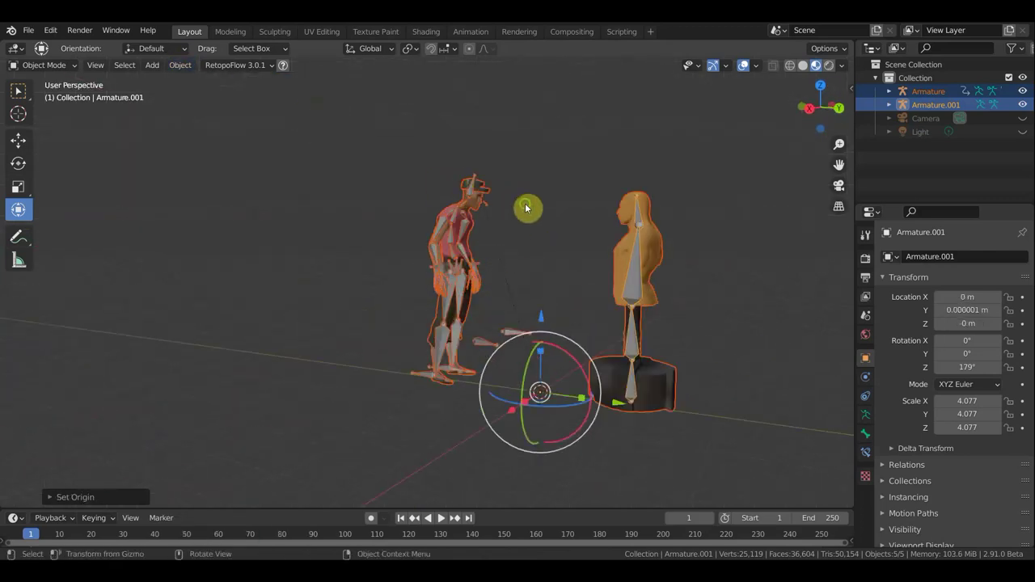
shift+middle_drag(691, 246, 550, 257)
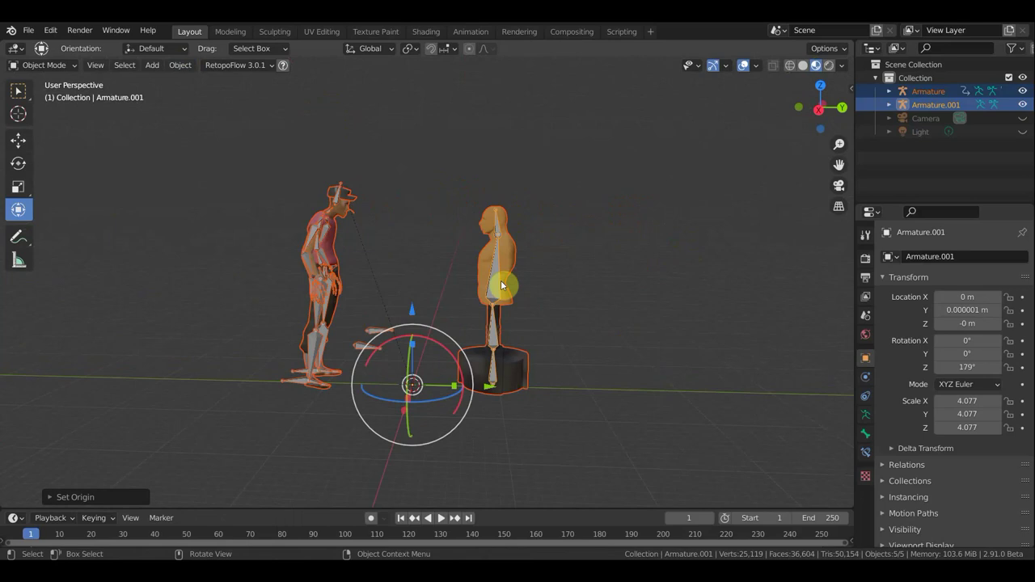
click(340, 189)
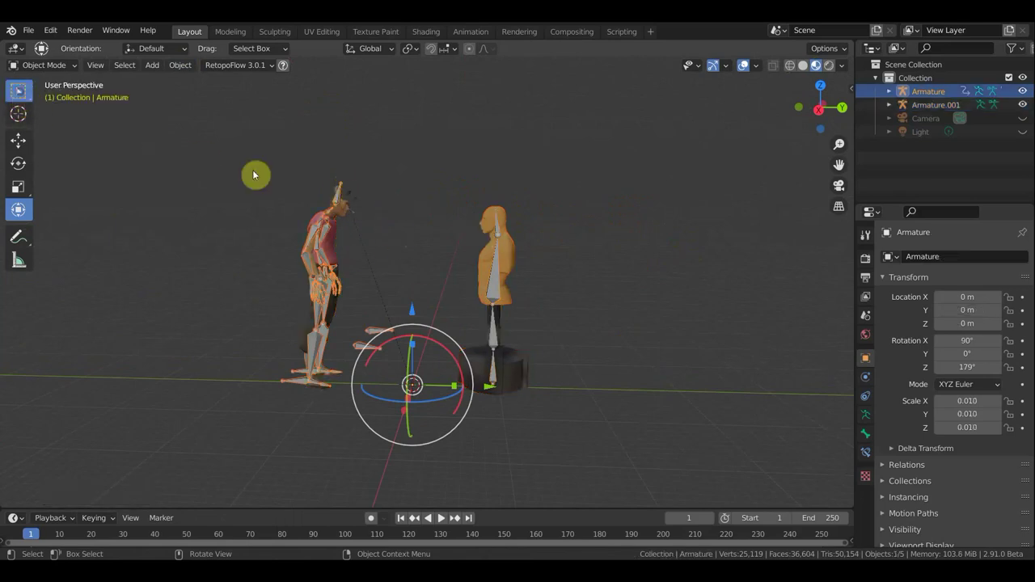
key(w)
shift+click(500, 227)
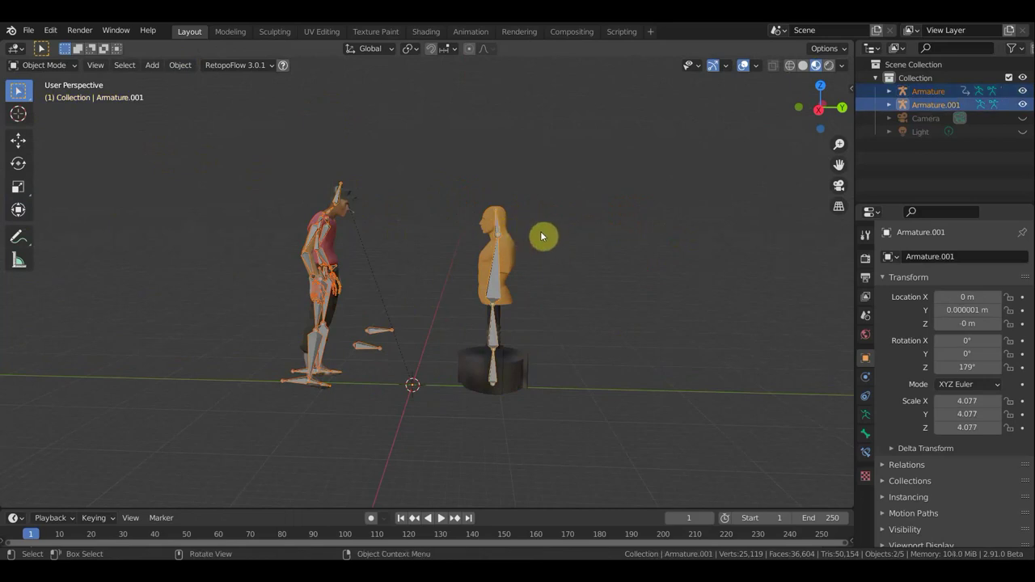
Enter Pose Mode in right-side view and make the timeline taller.
key(KP_7)
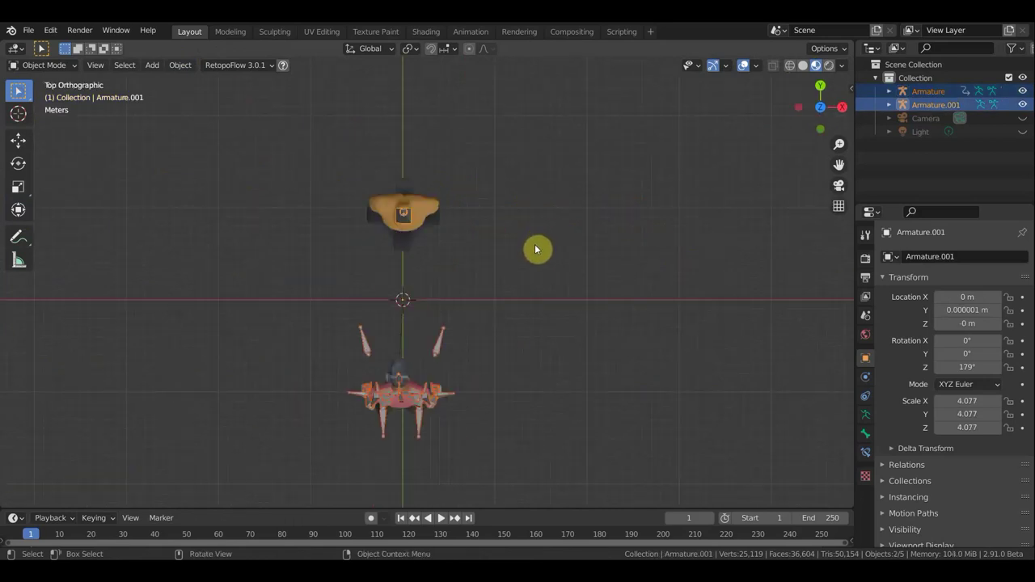
key(KP_3)
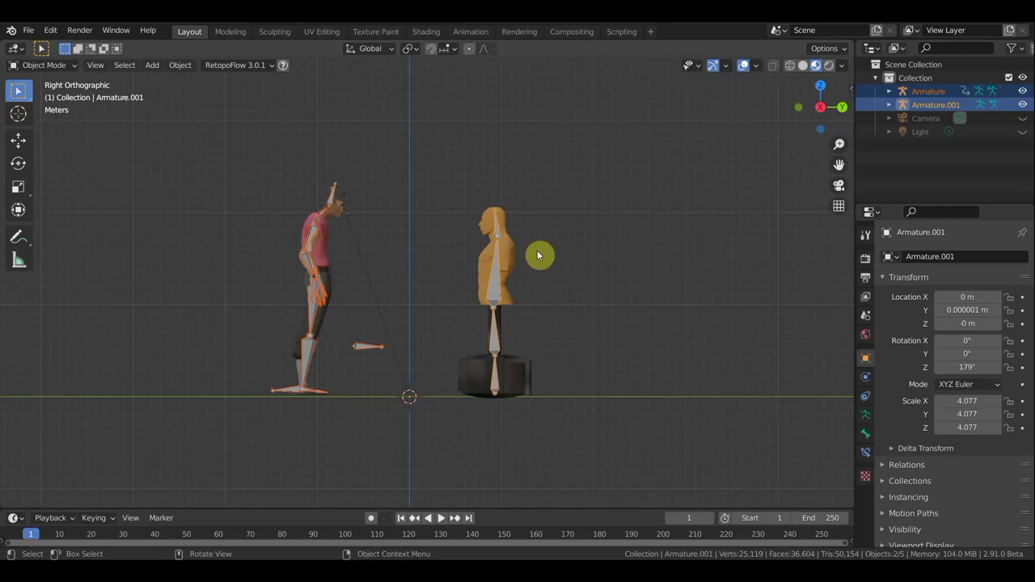
click(44, 65)
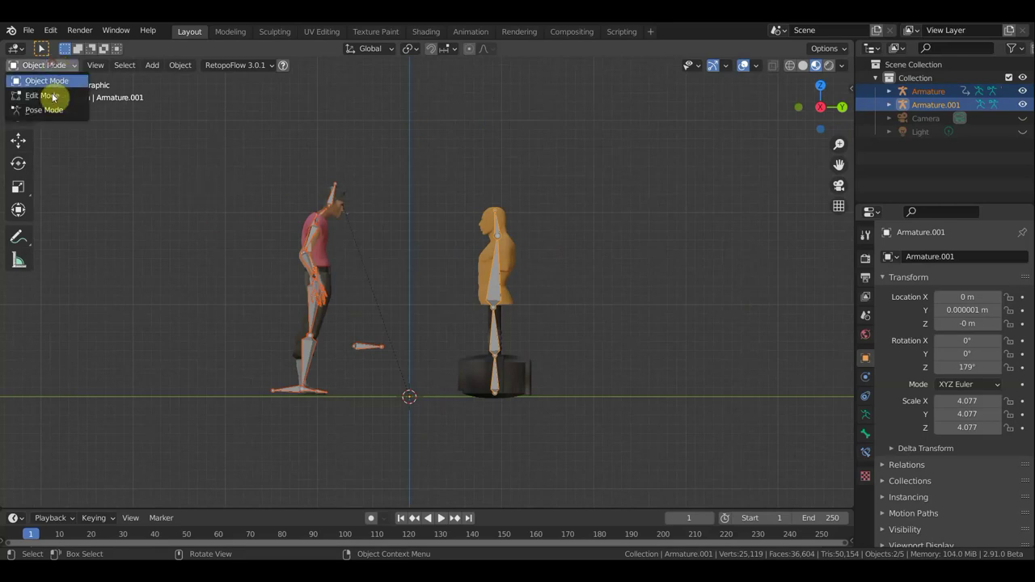
click(44, 110)
drag(506, 507, 512, 447)
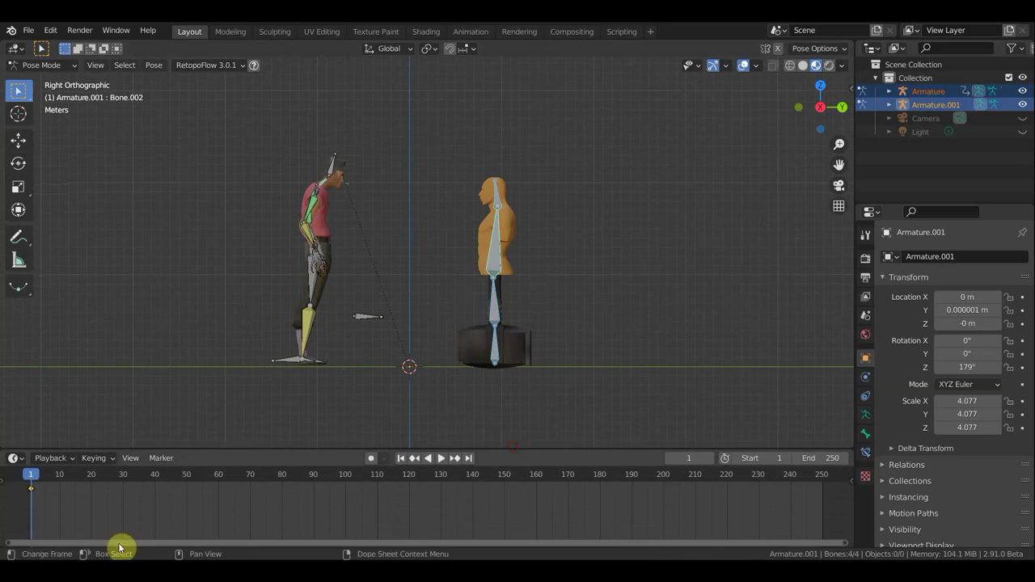
Delete the existing keyframes of the dummy rig and all 70 character bones.
key(x)
click(40, 498)
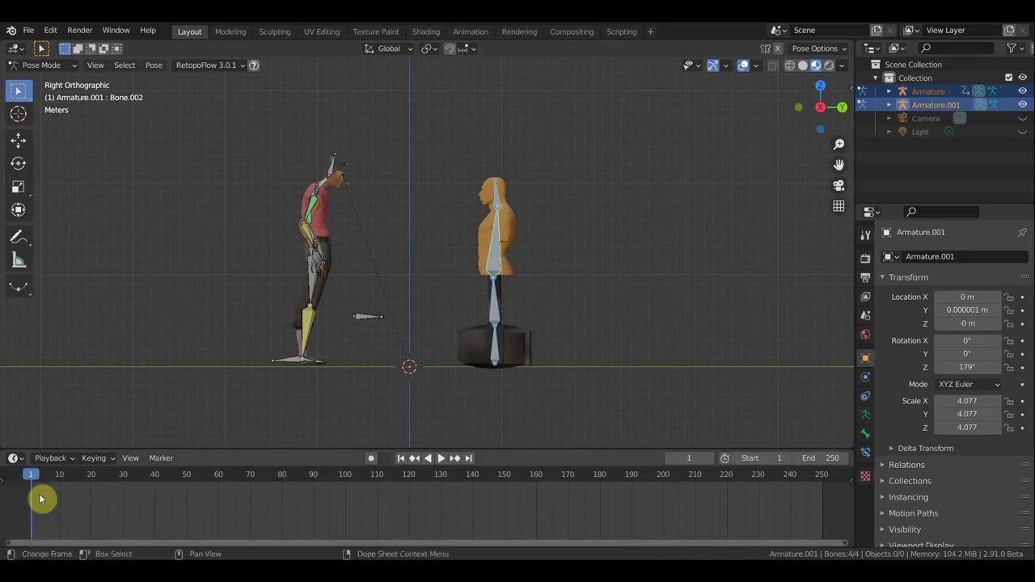
click(331, 169)
drag(394, 414, 229, 112)
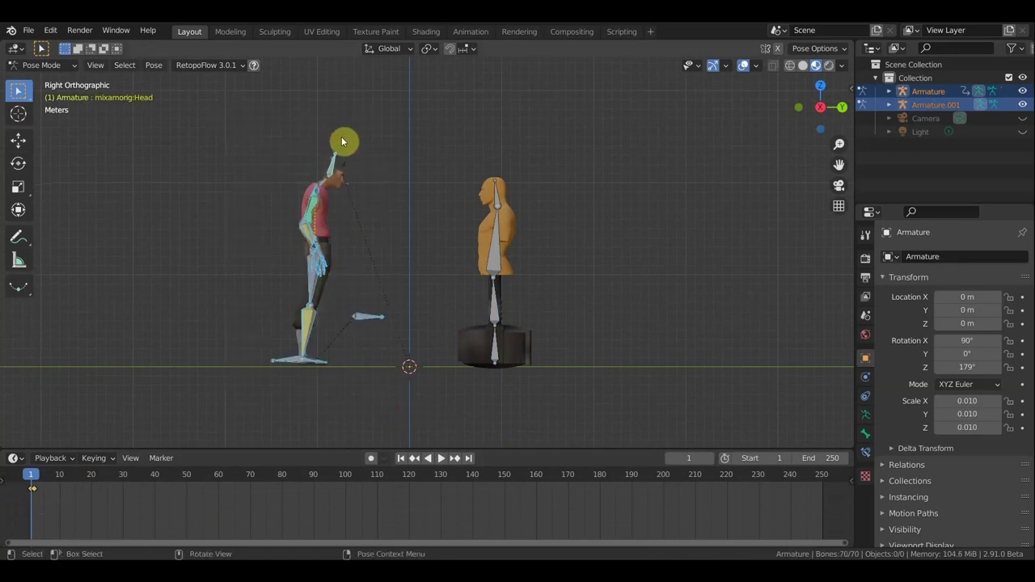
drag(80, 516, 17, 482)
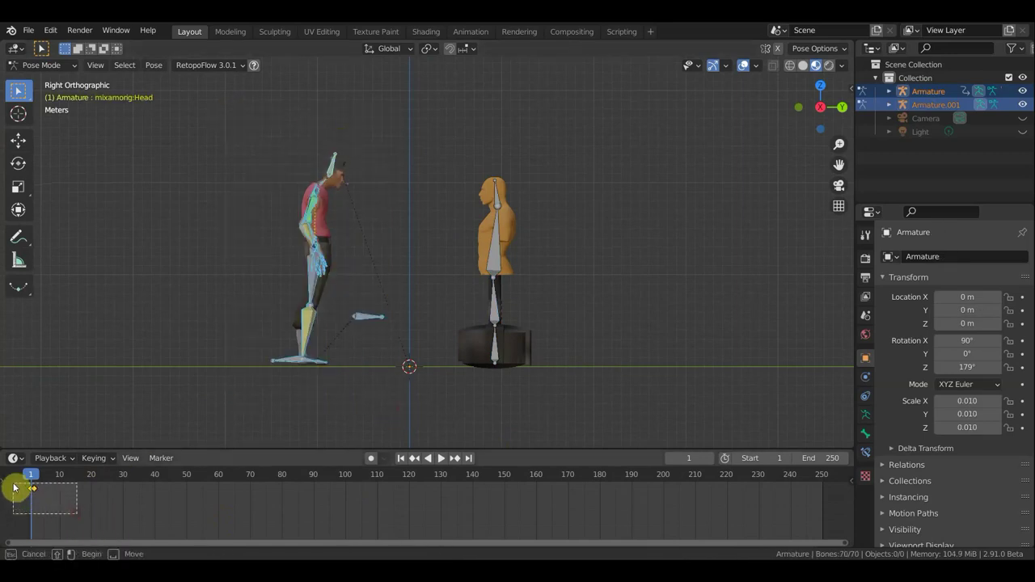
key(x)
click(56, 500)
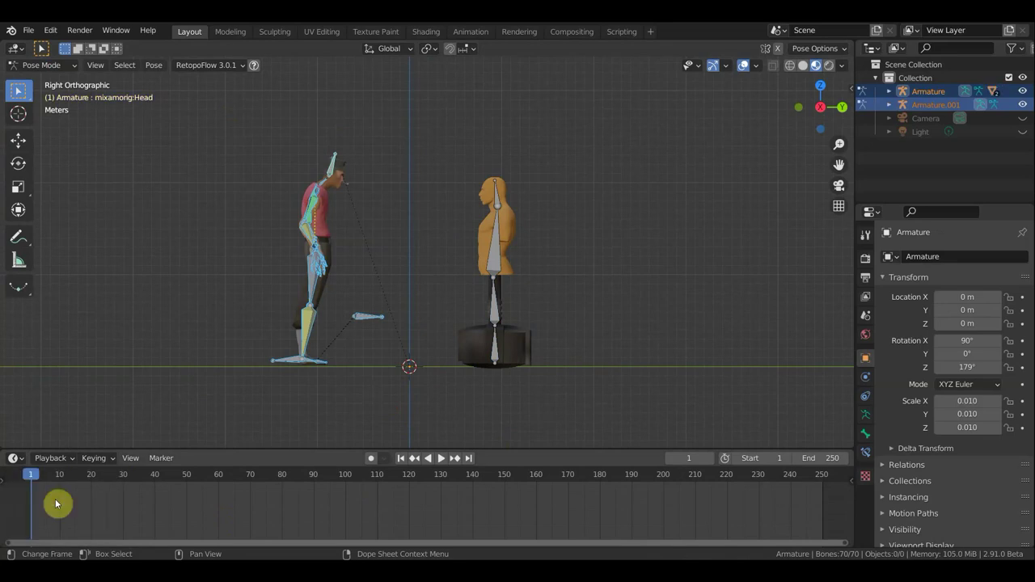
Zoom the timeline in around frame 1.
scroll(83, 518, up, 5)
ctrl+scroll(83, 518, down, 5)
mouse_move(83, 518)
middle_down()
mouse_move(283, 535)
mouse_move(736, 474)
mouse_move(148, 517)
mouse_move(432, 472)
mouse_move(564, 474)
mouse_move(769, 513)
middle_up()
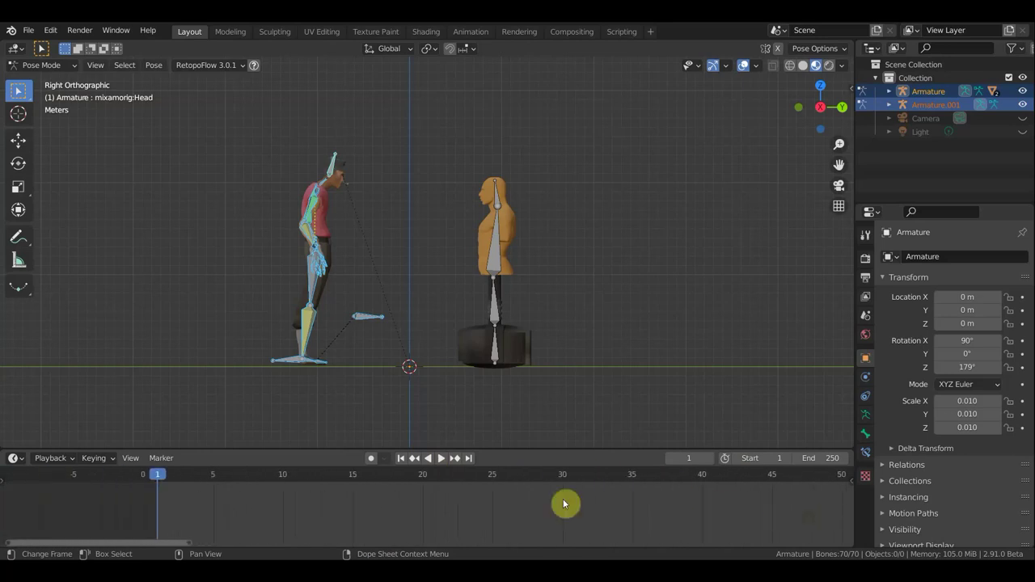
scroll(267, 525, up, 3)
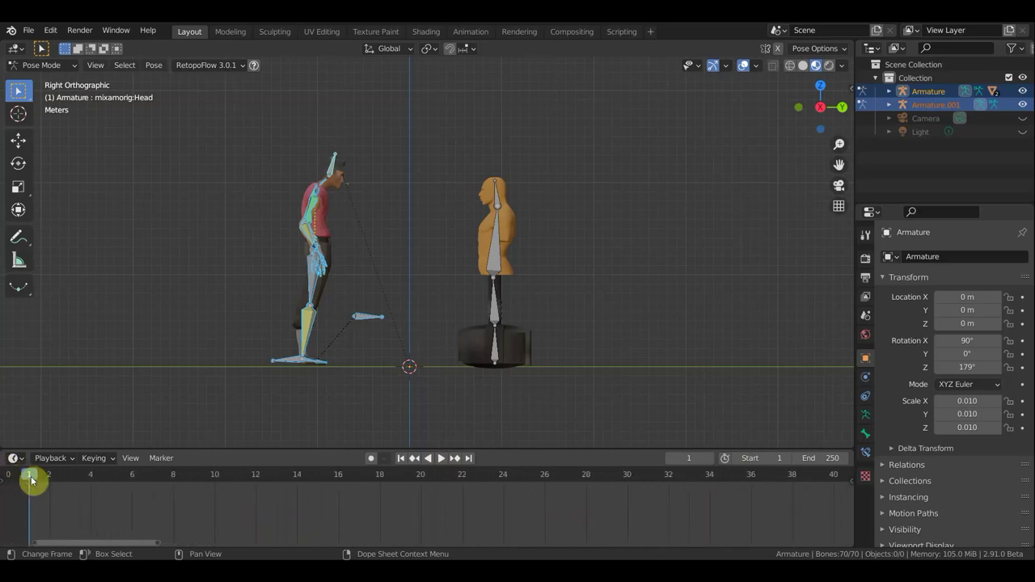
middle_drag(56, 496, 340, 522)
scroll(317, 487, up, 2)
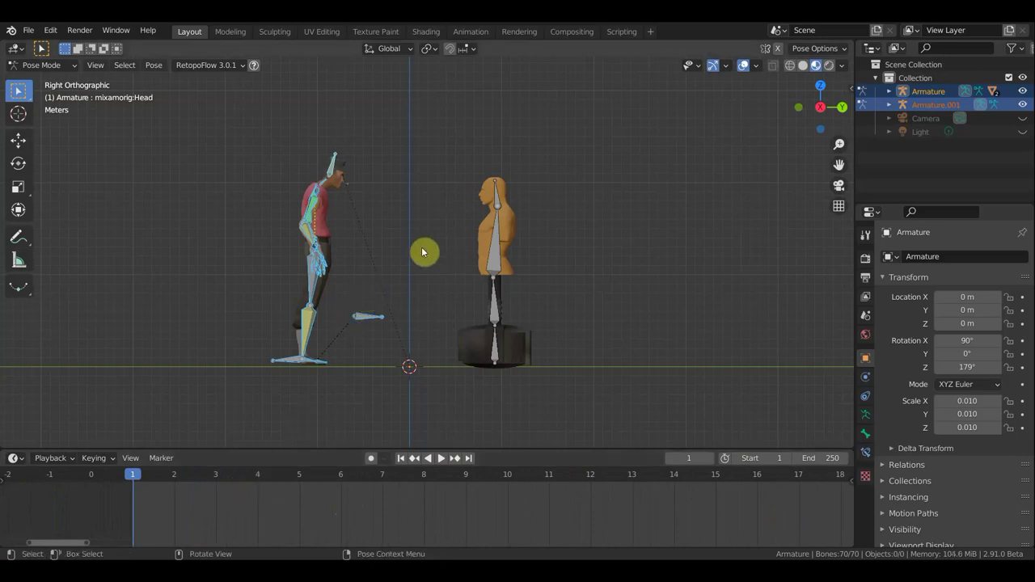
Rotate the character's bones about -73° around the vertical axis, then view in perspective.
key(KP_7)
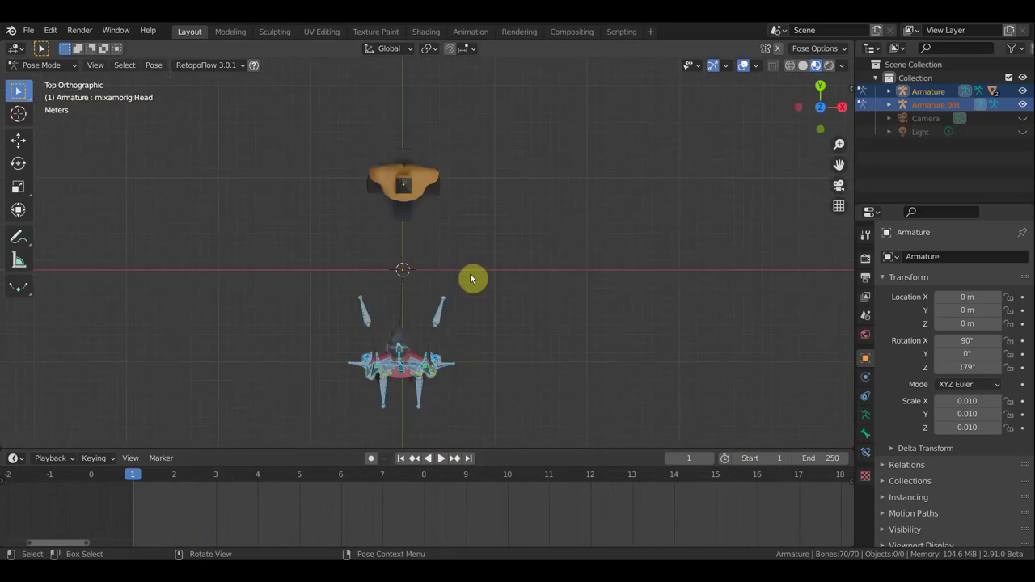
key(r)
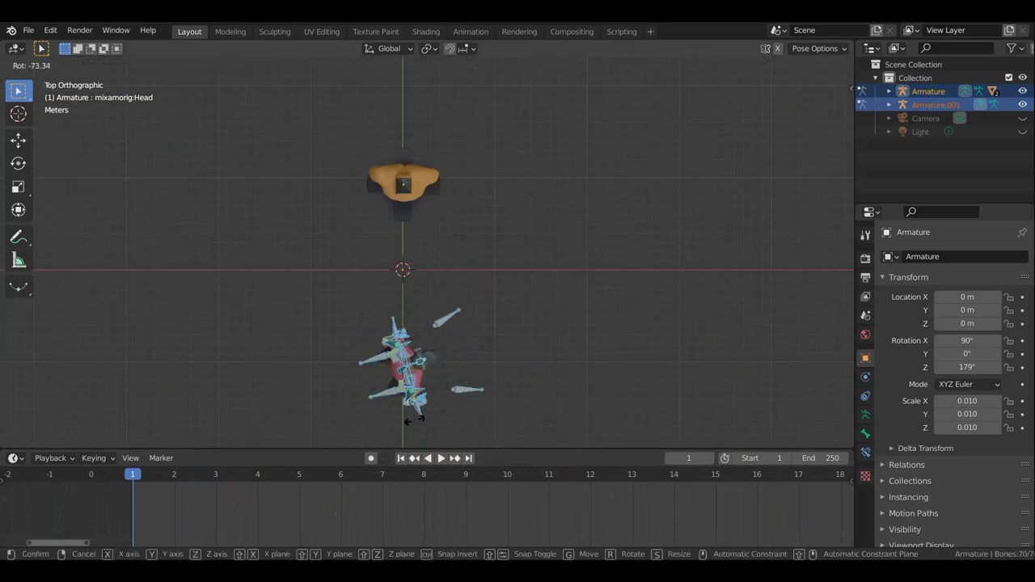
click(496, 392)
mouse_move(496, 392)
middle_down()
mouse_move(350, 261)
mouse_move(233, 185)
mouse_move(284, 173)
mouse_move(325, 194)
mouse_move(527, 219)
middle_up()
scroll(326, 195, up, 2)
scroll(396, 306, up, 2)
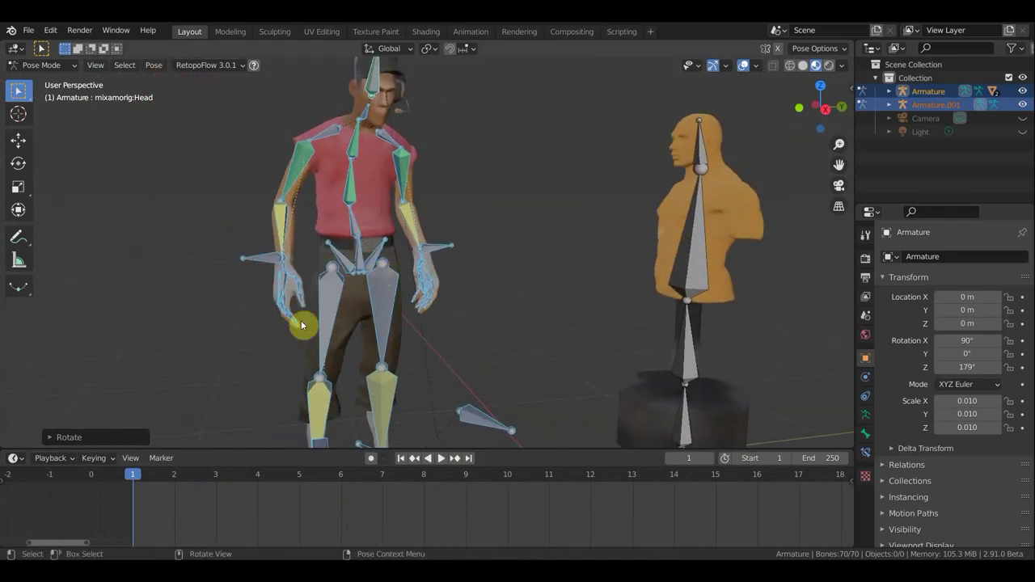
scroll(284, 175, up, 2)
Select three left-hand finger bones and rotate them to curl the fingers.
mouse_move(277, 231)
middle_down()
mouse_move(266, 196)
mouse_move(377, 217)
mouse_move(474, 216)
mouse_move(464, 215)
mouse_move(580, 340)
mouse_move(642, 342)
middle_up()
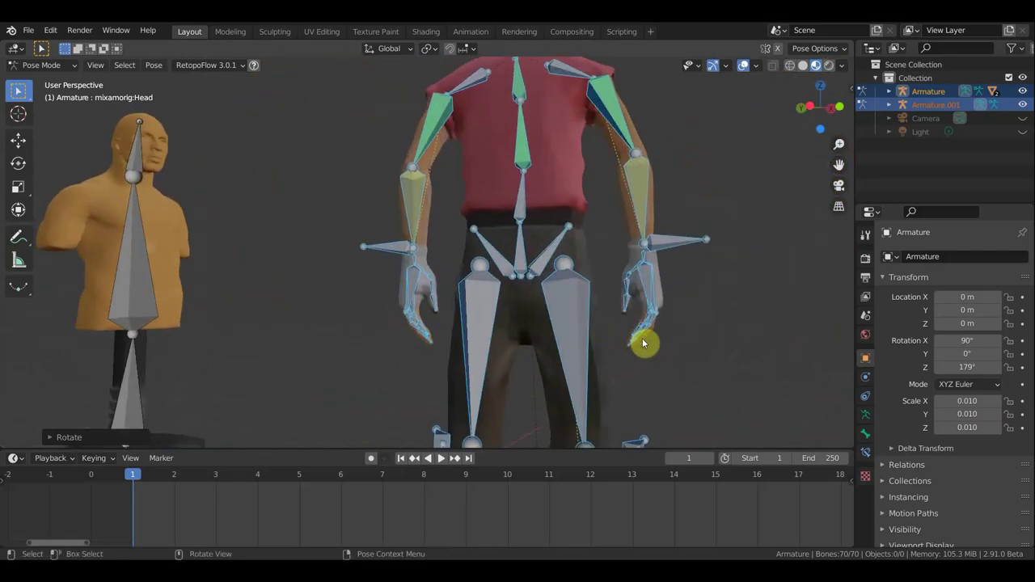
scroll(642, 342, up, 2)
scroll(416, 324, up, 2)
shift+middle_drag(314, 336, 342, 227)
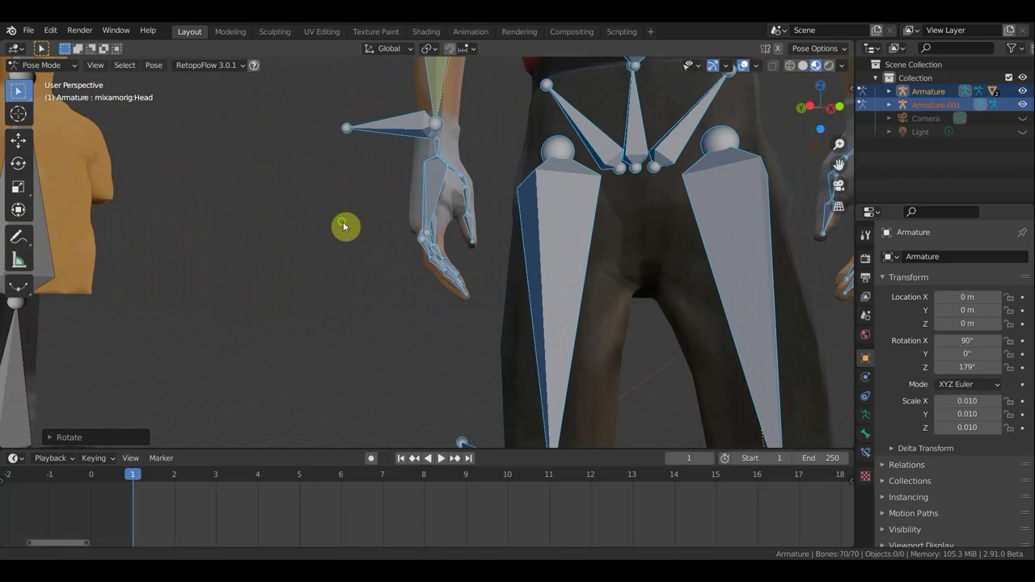
click(434, 273)
middle_drag(370, 303, 375, 292)
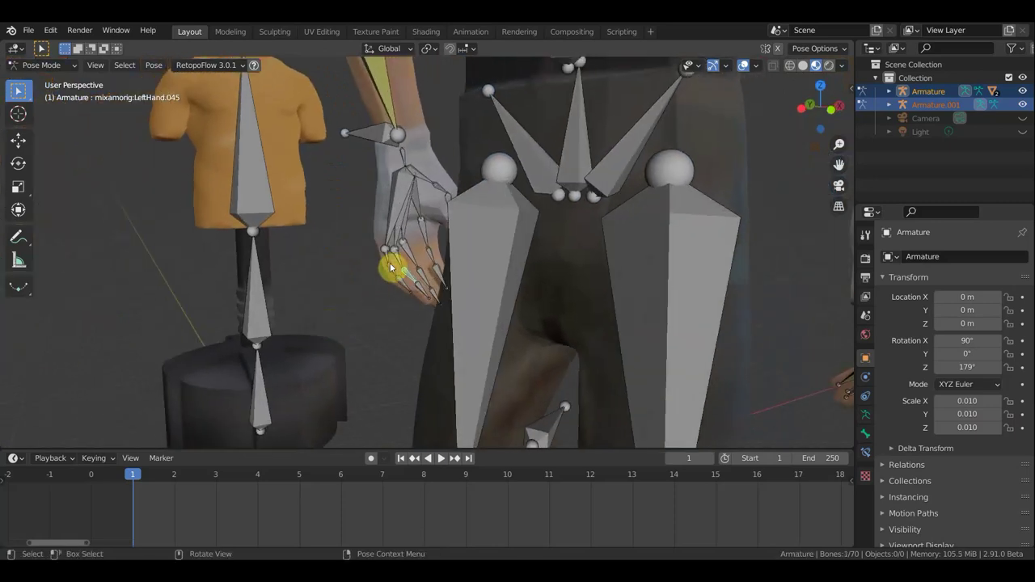
shift+click(432, 258)
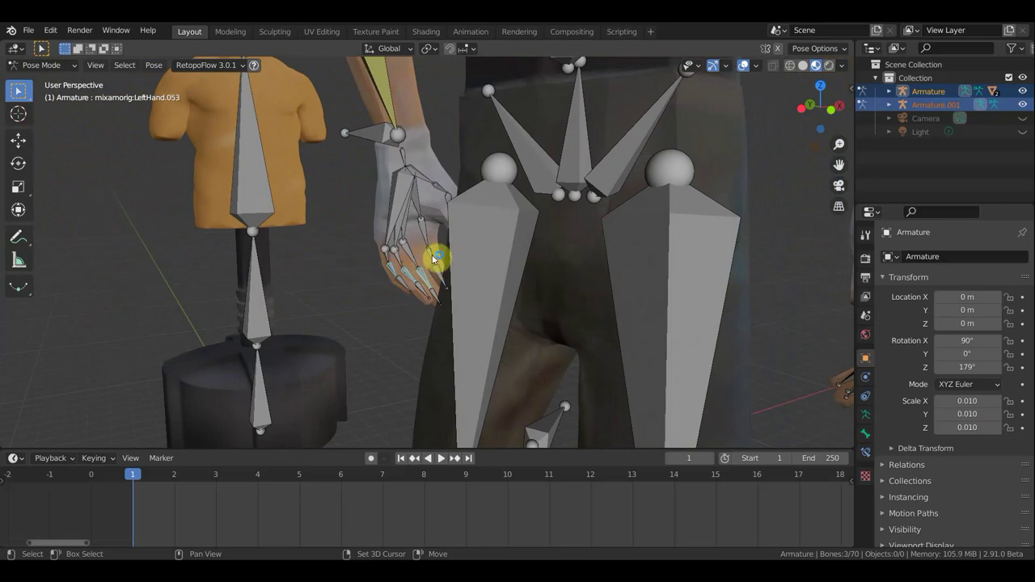
shift+click(421, 307)
middle_drag(455, 307, 467, 326)
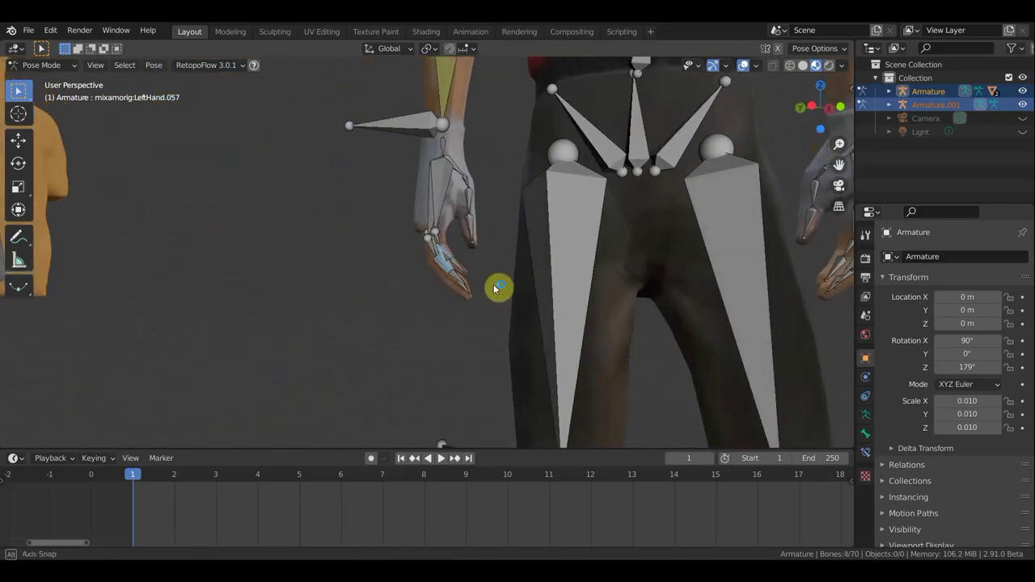
key(r)
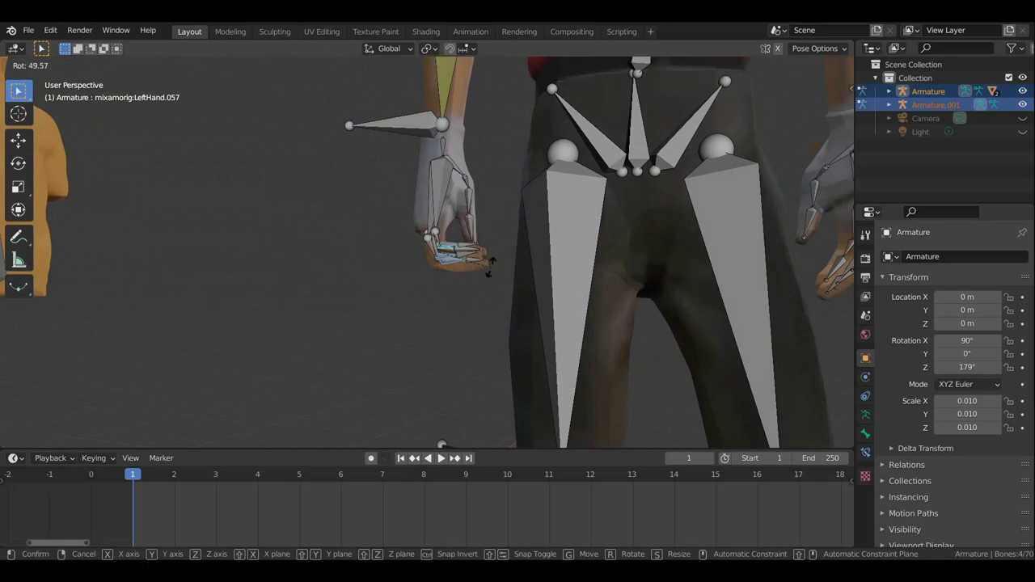
click(490, 272)
mouse_move(457, 309)
middle_down()
mouse_move(418, 319)
mouse_move(441, 334)
middle_up()
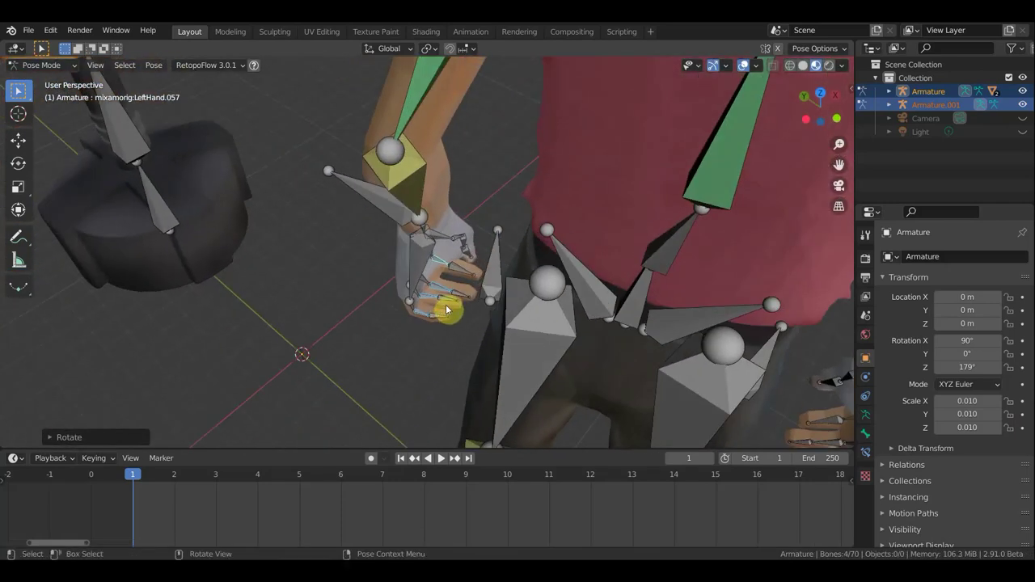
Curl two more left-hand finger bones further.
click(448, 305)
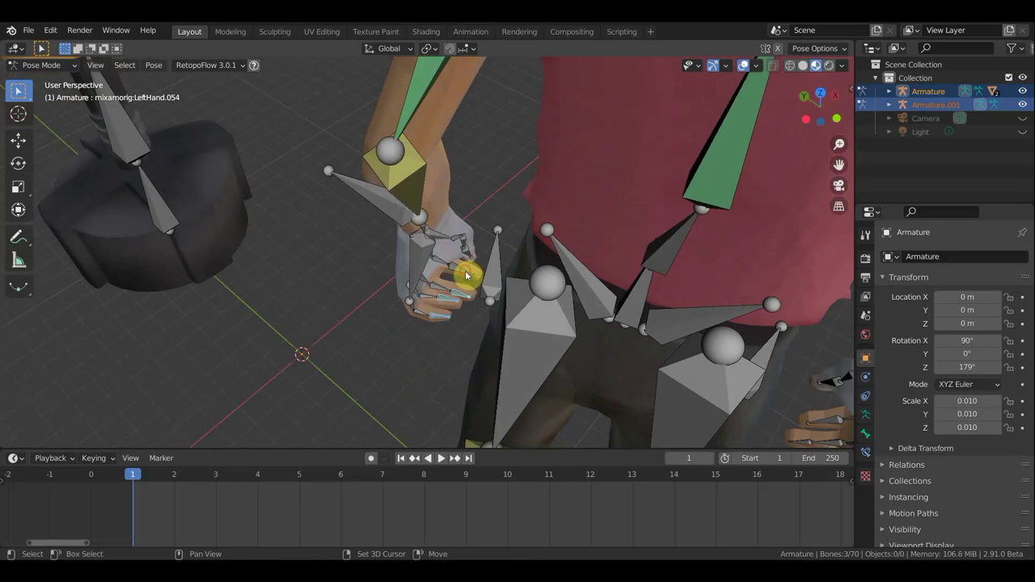
shift+click(466, 276)
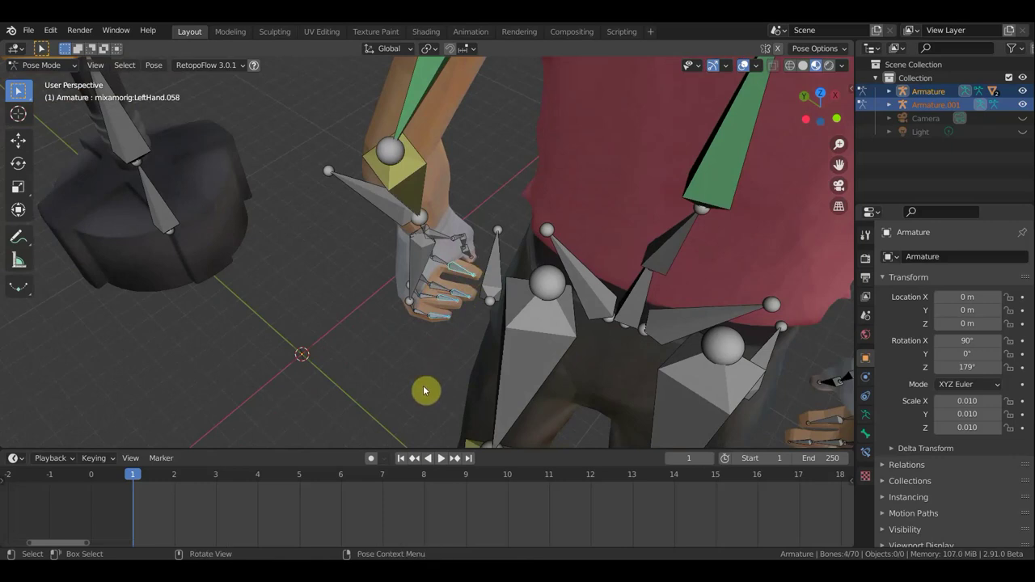
mouse_move(426, 392)
middle_down()
mouse_move(464, 303)
mouse_move(467, 312)
middle_up()
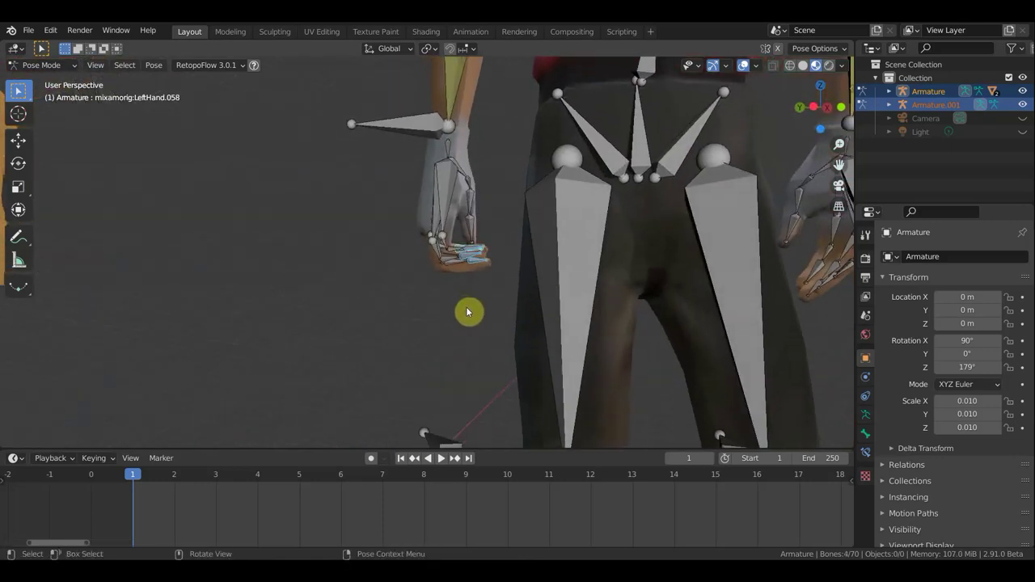
key(r)
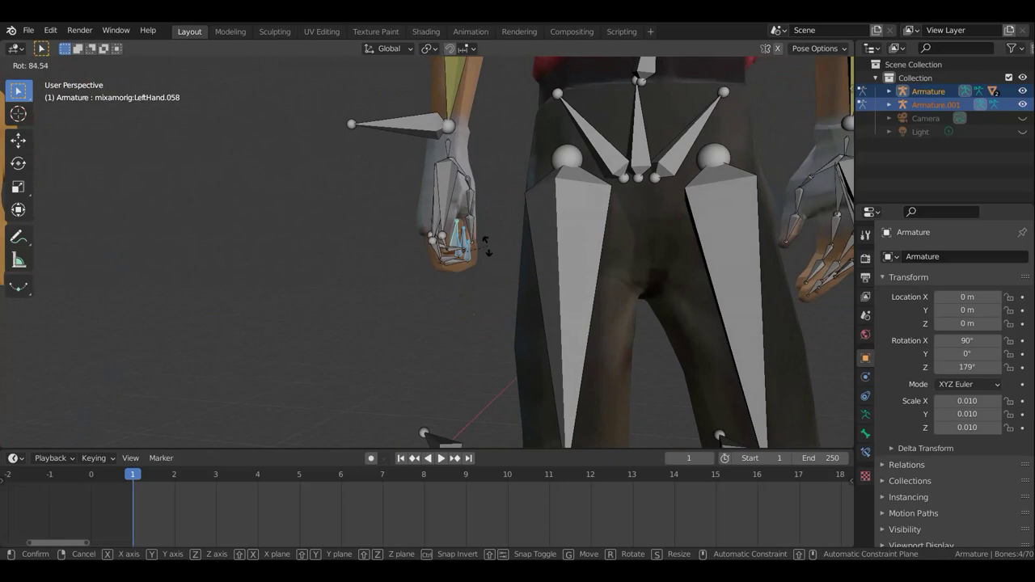
click(485, 242)
mouse_move(479, 257)
middle_down()
mouse_move(386, 301)
mouse_move(426, 243)
mouse_move(478, 230)
middle_up()
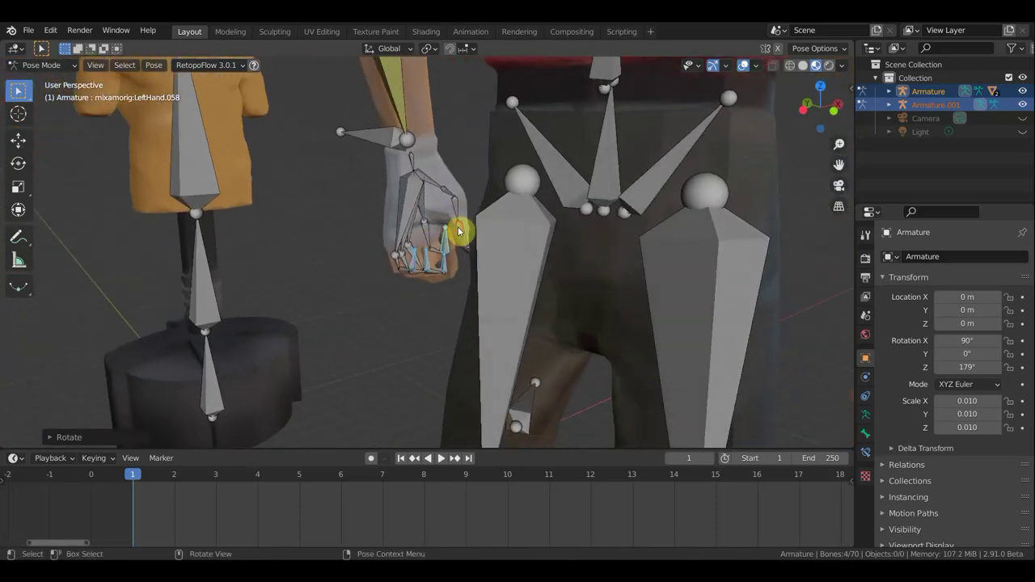
Rotate two individual left-hand finger bones slightly inward.
click(461, 226)
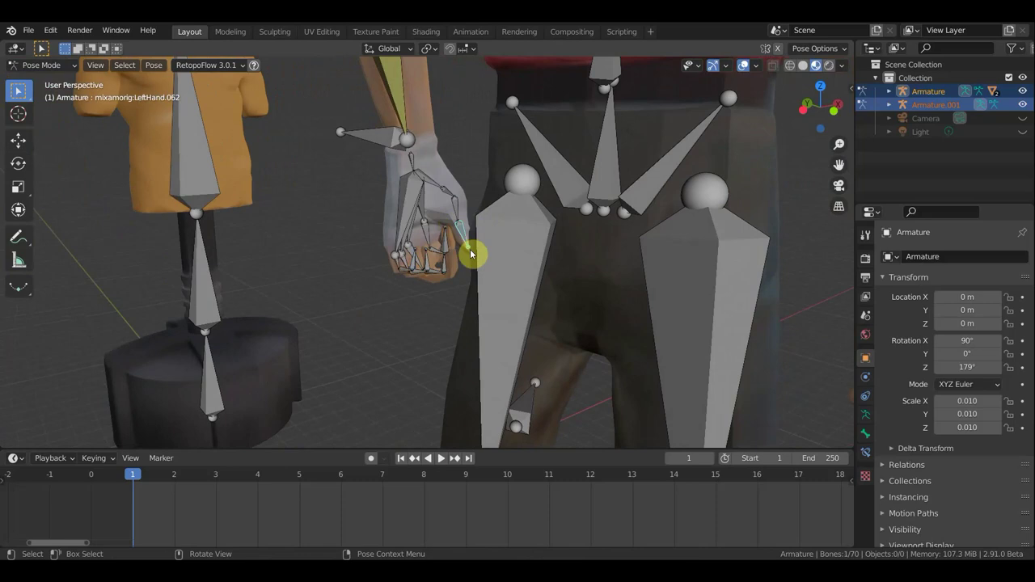
key(r)
click(463, 259)
mouse_move(429, 289)
middle_down()
mouse_move(174, 335)
mouse_move(203, 296)
middle_up()
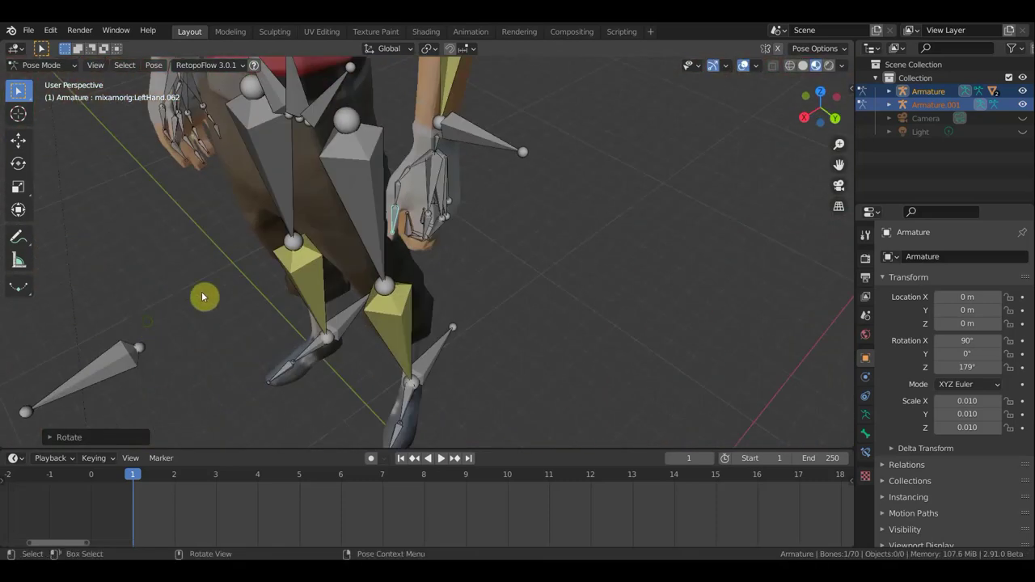
click(407, 182)
mouse_move(408, 181)
middle_down()
mouse_move(411, 203)
mouse_move(418, 192)
mouse_move(403, 190)
middle_up()
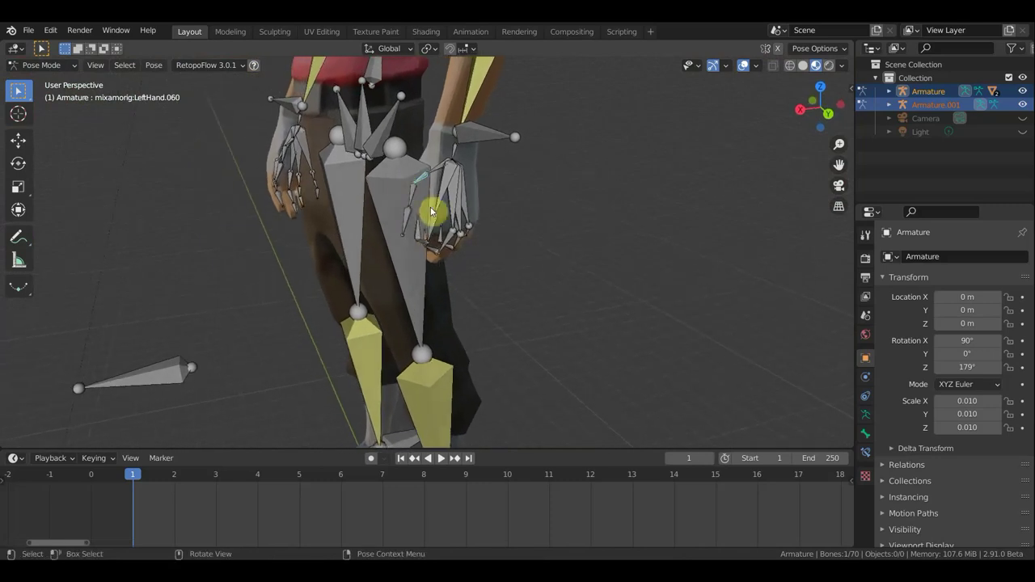
key(r)
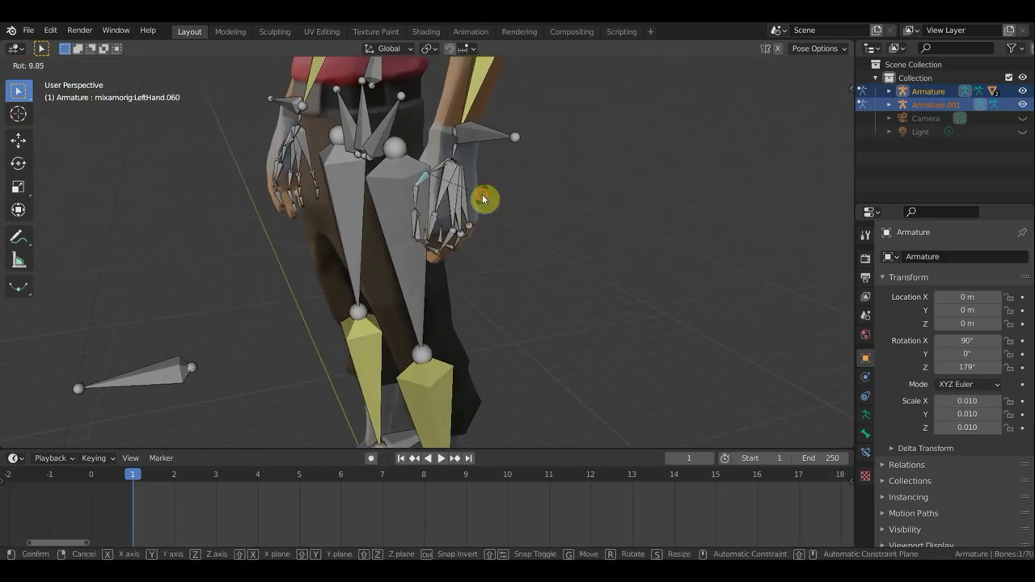
click(483, 192)
With bones hidden to check the hand mesh, rotate a finger bone, then show bones again.
middle_drag(488, 215, 580, 196)
scroll(604, 190, up, 2)
scroll(685, 184, up, 3)
scroll(688, 182, down, 2)
scroll(505, 236, up, 2)
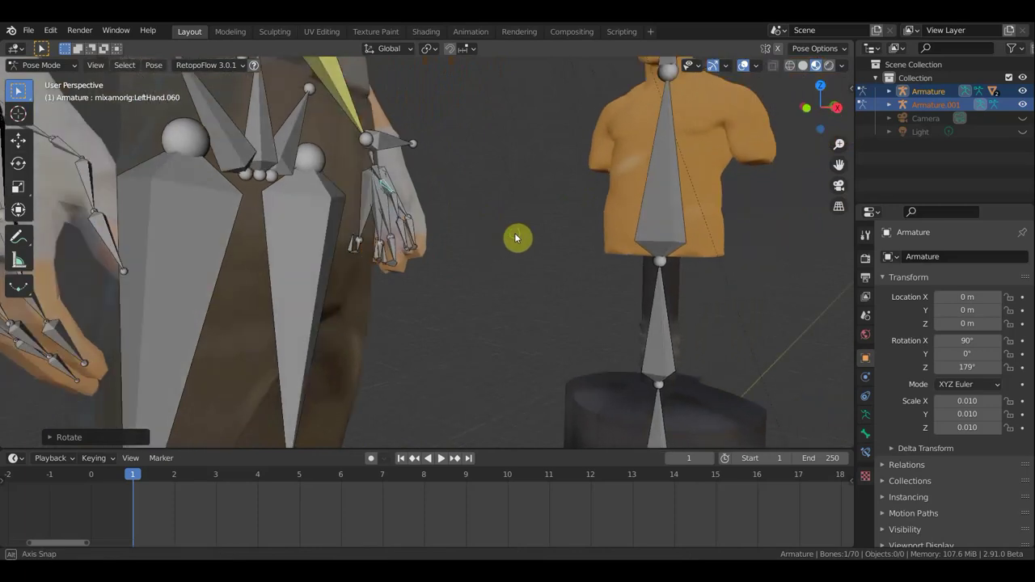
middle_drag(516, 238, 644, 141)
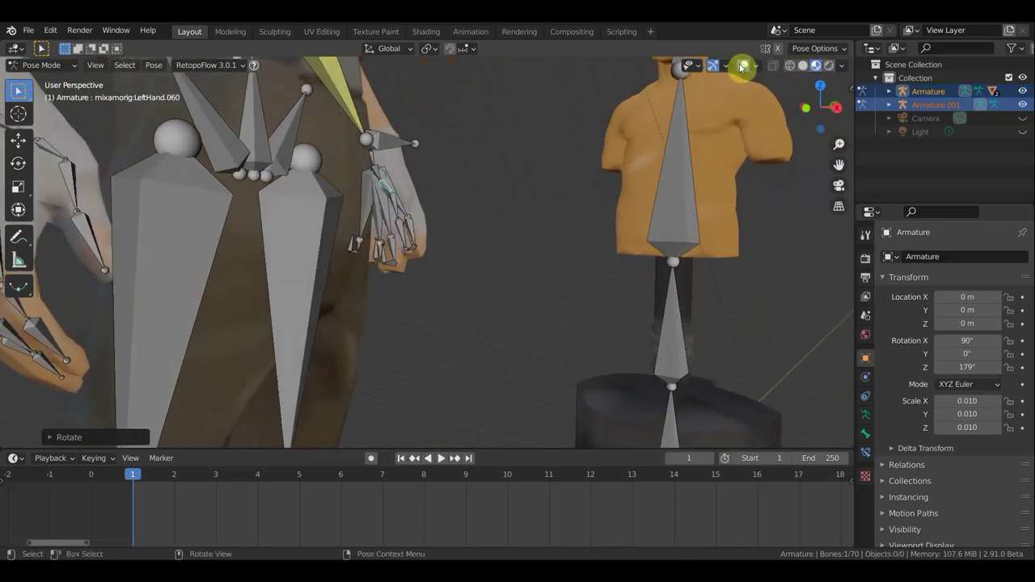
click(744, 65)
middle_drag(521, 222, 369, 242)
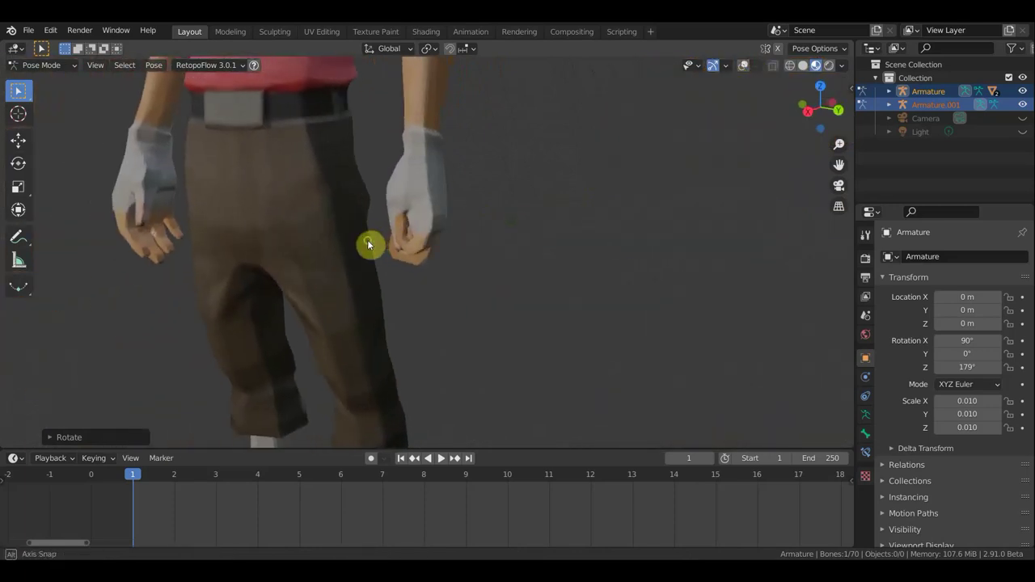
key(r)
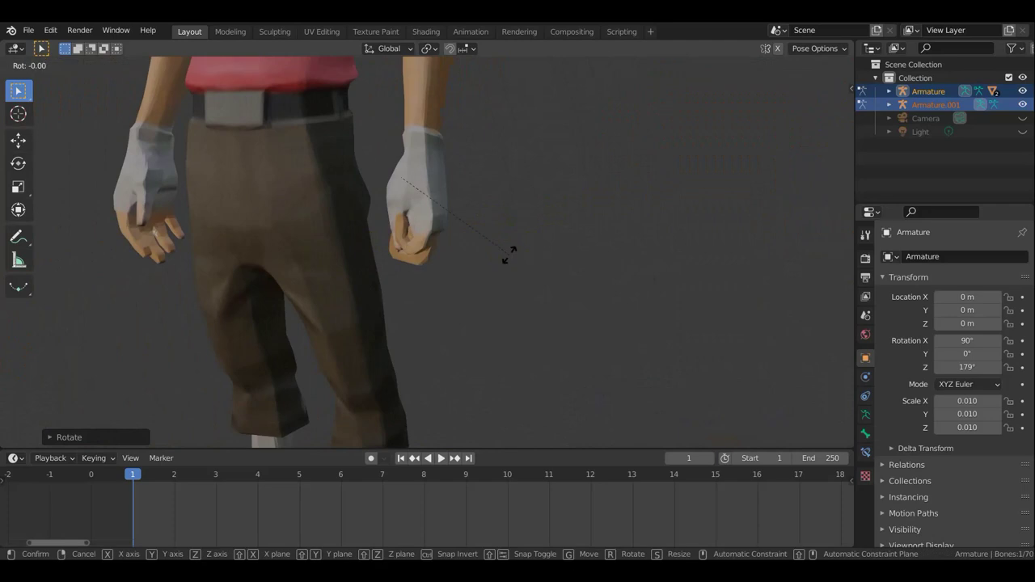
click(478, 259)
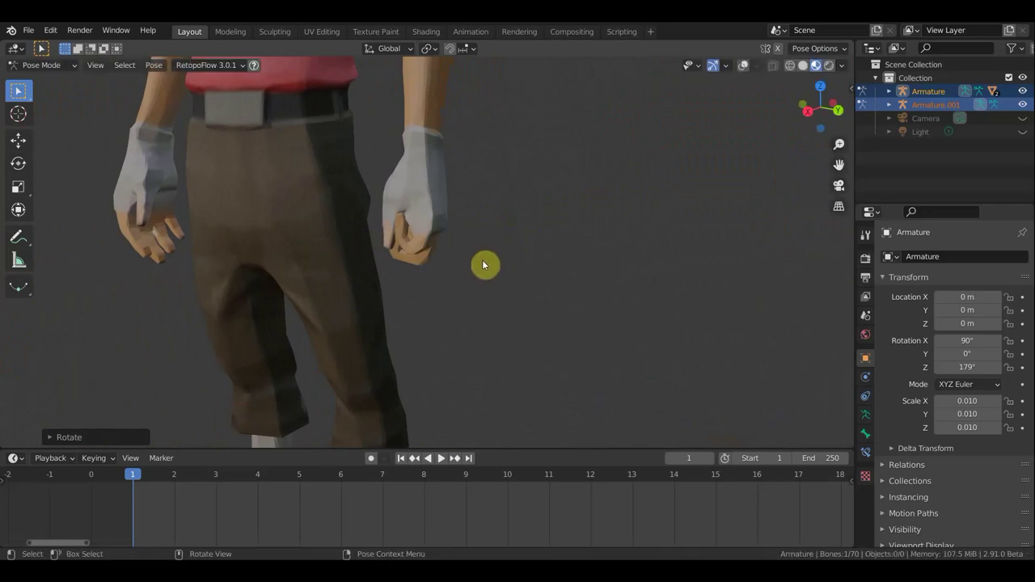
middle_drag(480, 261, 518, 259)
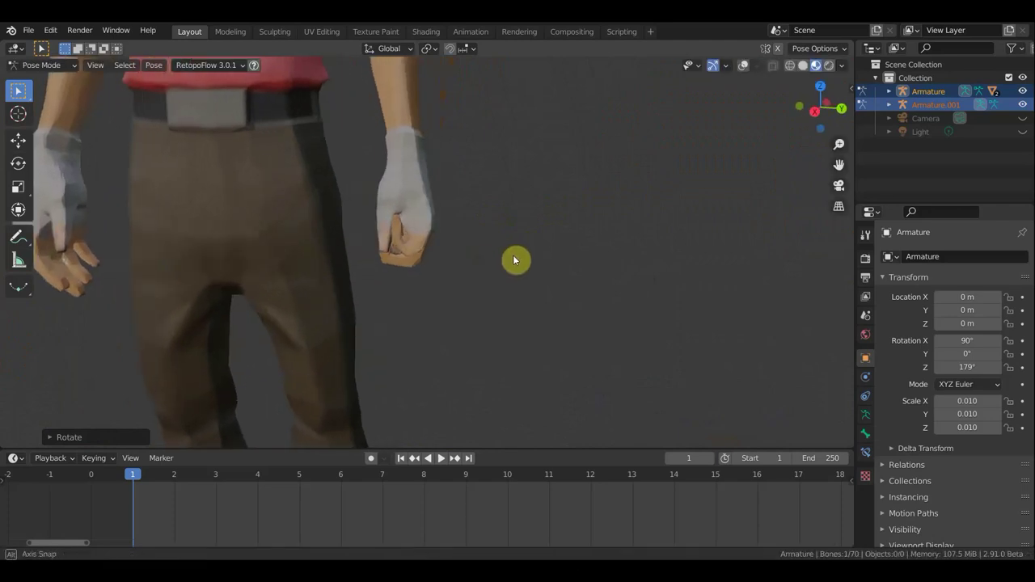
click(745, 66)
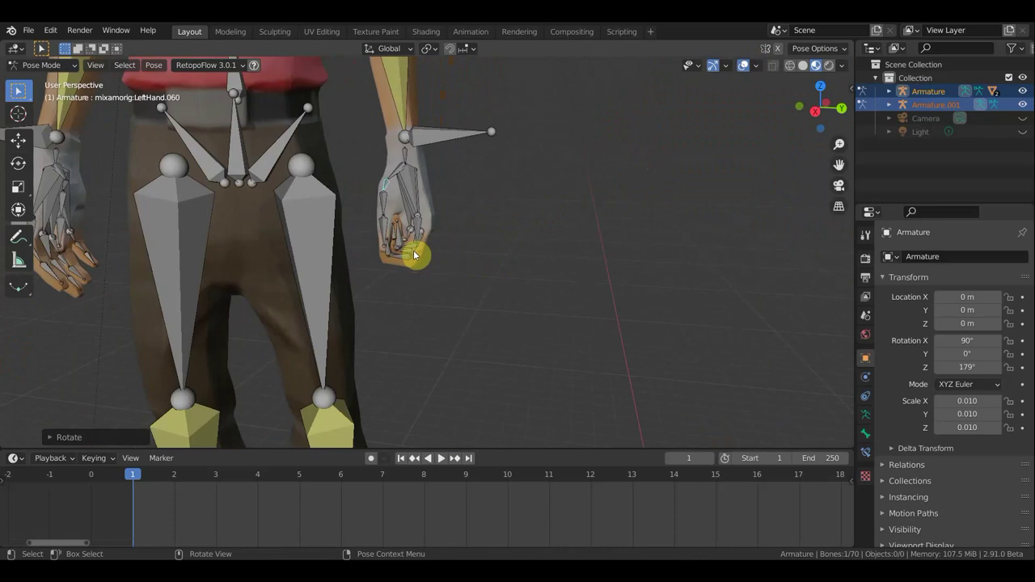
Bend another single left-hand finger bone.
click(427, 259)
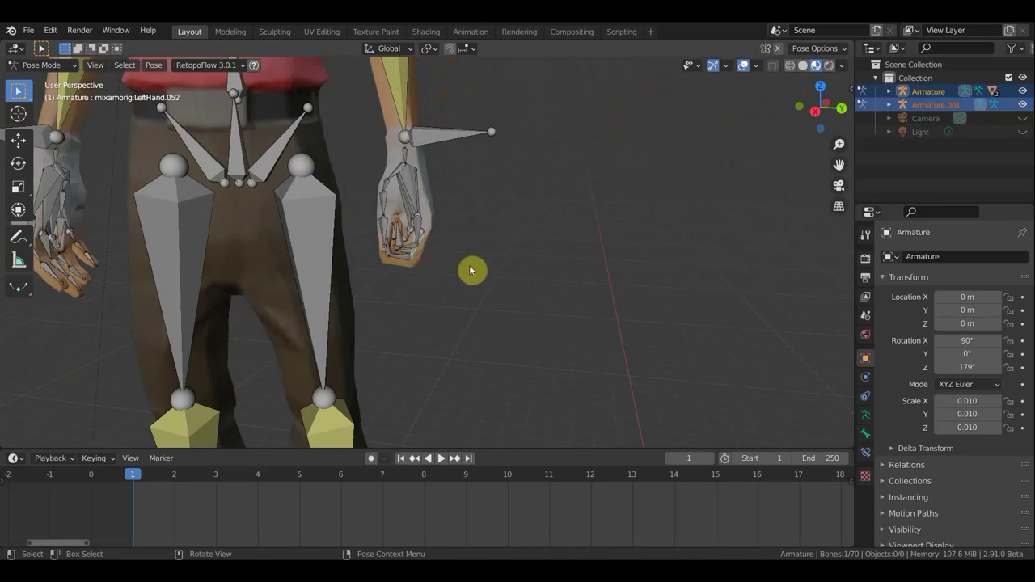
key(r)
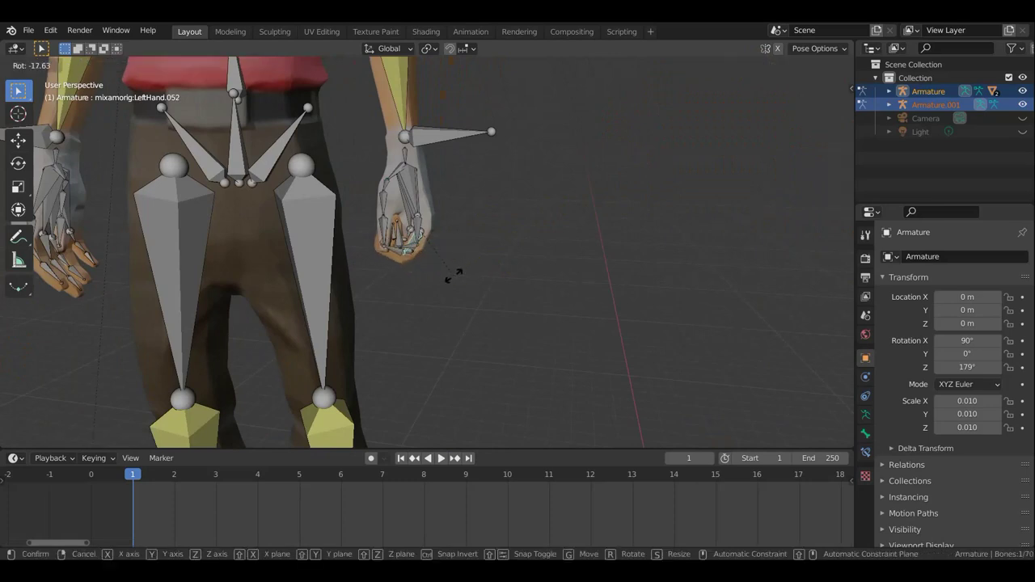
click(453, 277)
mouse_move(450, 277)
middle_down()
mouse_move(482, 269)
mouse_move(666, 277)
mouse_move(601, 280)
middle_up()
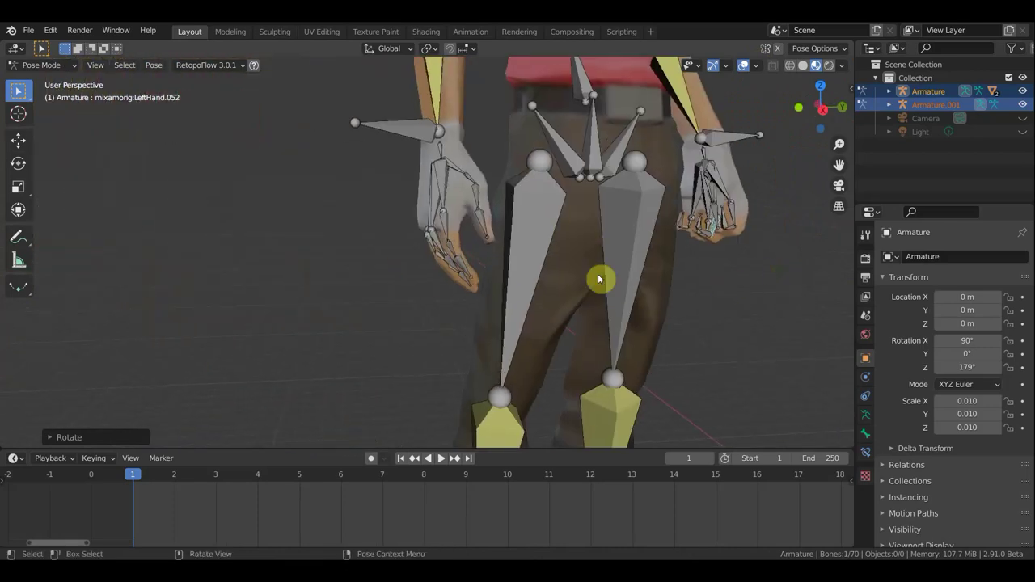
scroll(525, 272, up, 5)
Select a pair of left-hand finger bones and curl them together.
middle_drag(455, 264, 342, 282)
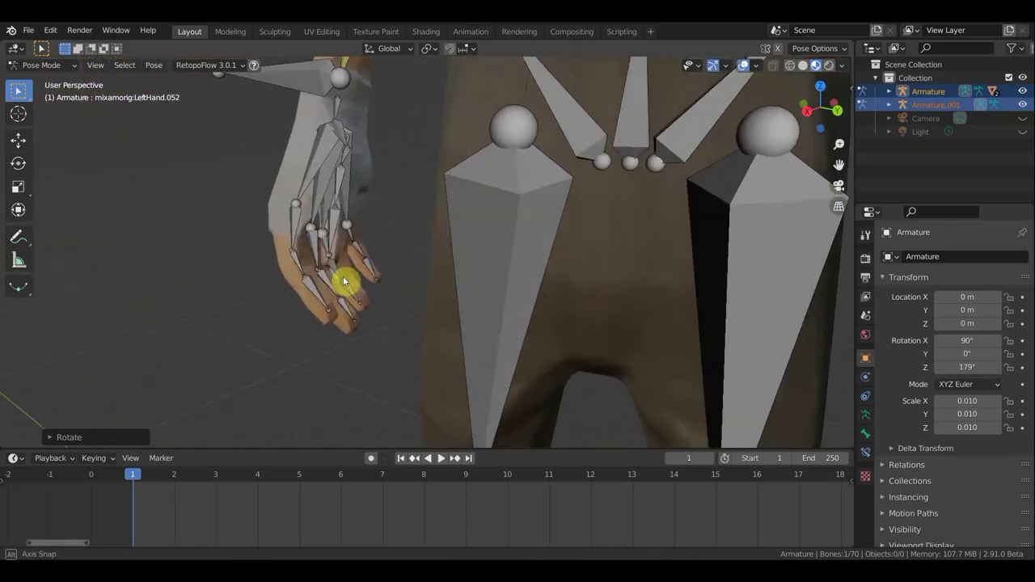
mouse_move(279, 267)
middle_down()
mouse_move(222, 270)
mouse_move(254, 266)
middle_up()
click(257, 263)
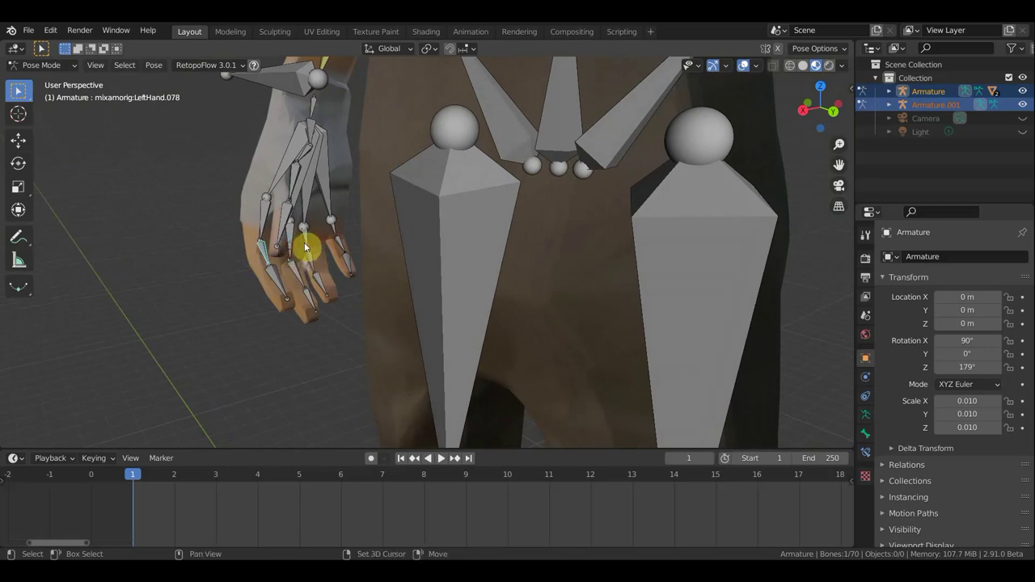
shift+click(337, 233)
middle_drag(216, 294, 319, 281)
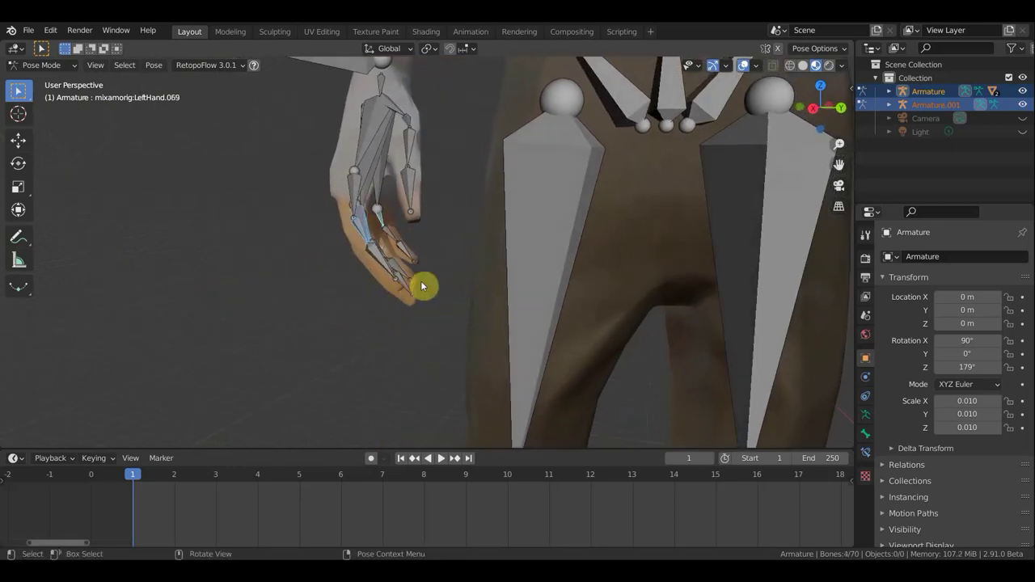
key(r)
click(434, 233)
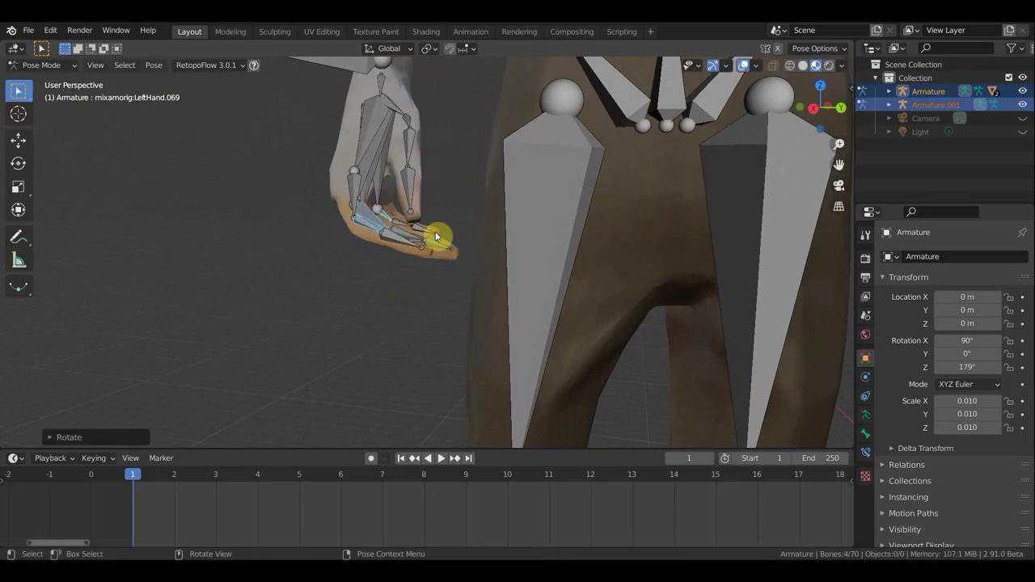
Rotate a left-hand fingertip bone together with one more finger bone.
middle_drag(386, 291, 354, 297)
click(336, 301)
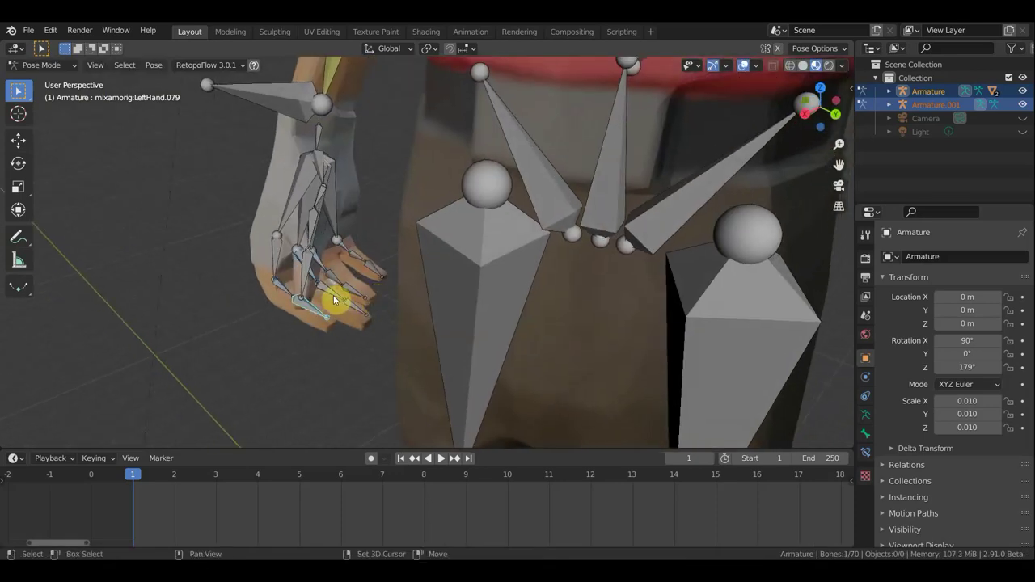
mouse_move(308, 307)
middle_down()
mouse_move(300, 315)
mouse_move(308, 302)
middle_up()
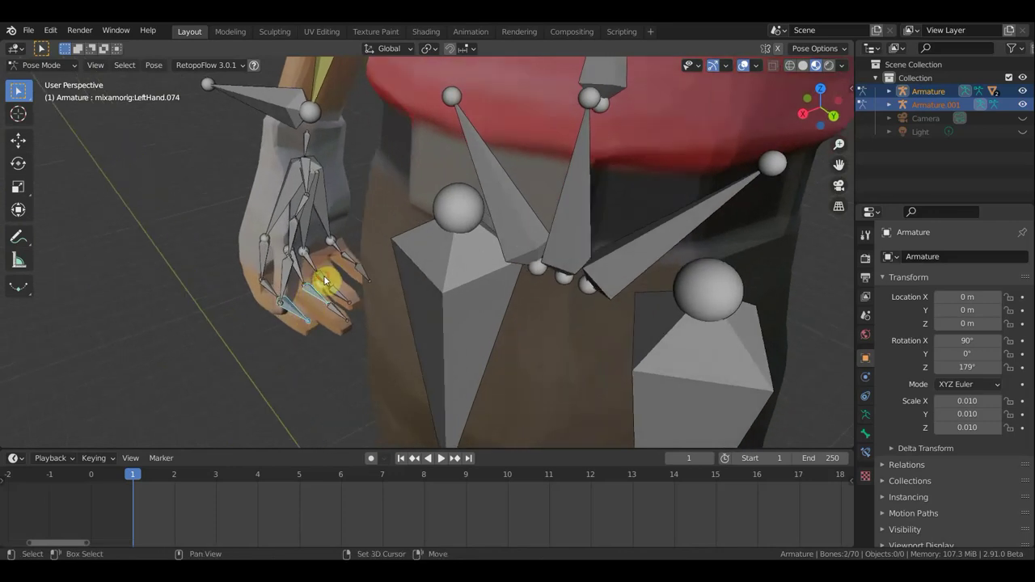
shift+click(330, 284)
mouse_move(346, 296)
middle_down()
mouse_move(376, 269)
mouse_move(397, 270)
middle_up()
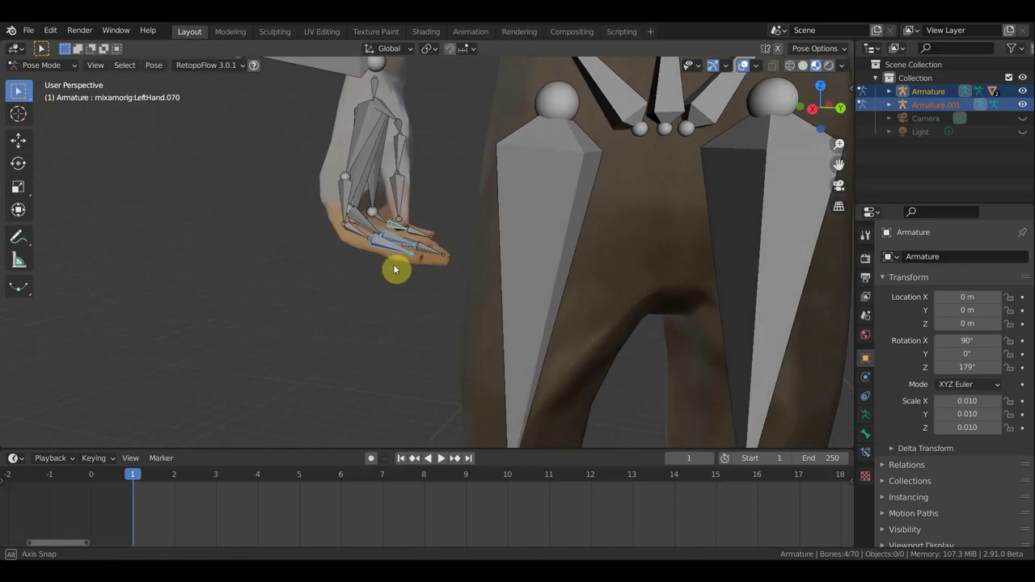
key(r)
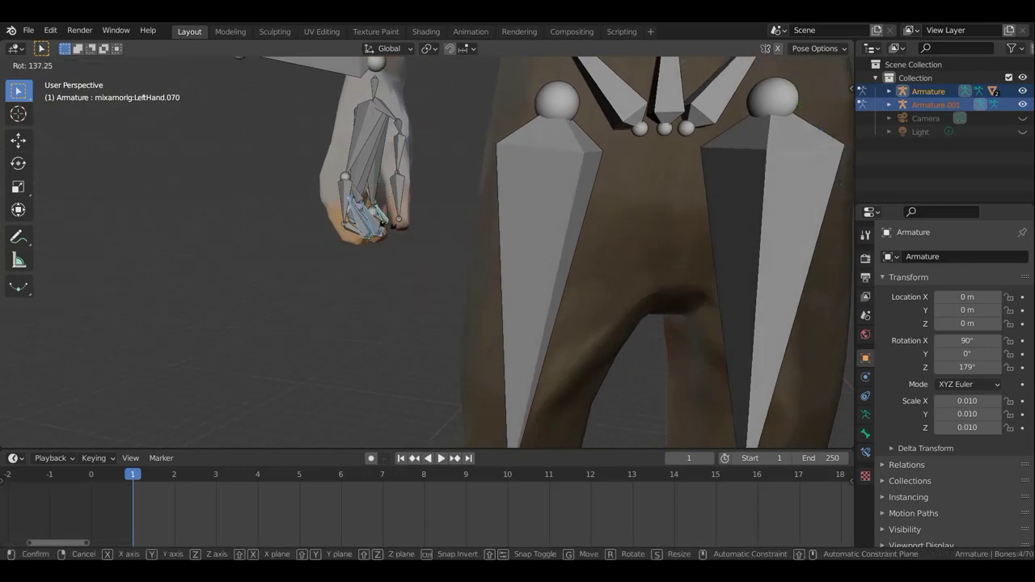
click(399, 238)
middle_drag(365, 272, 364, 327)
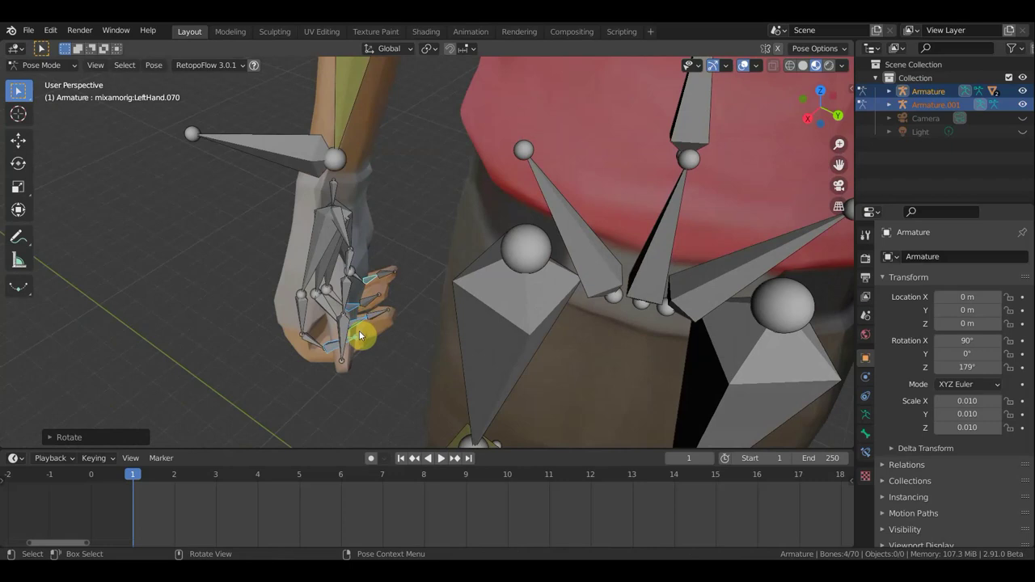
Select two left-hand finger bones and curl them inward.
click(373, 305)
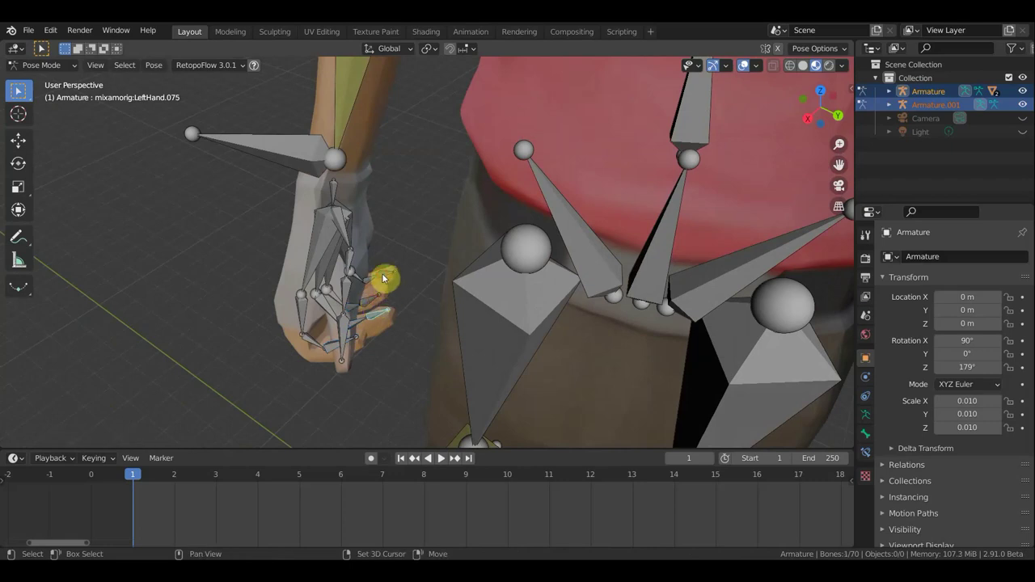
shift+click(381, 308)
mouse_move(380, 307)
middle_down()
mouse_move(409, 294)
mouse_move(412, 264)
mouse_move(440, 296)
middle_up()
key(r)
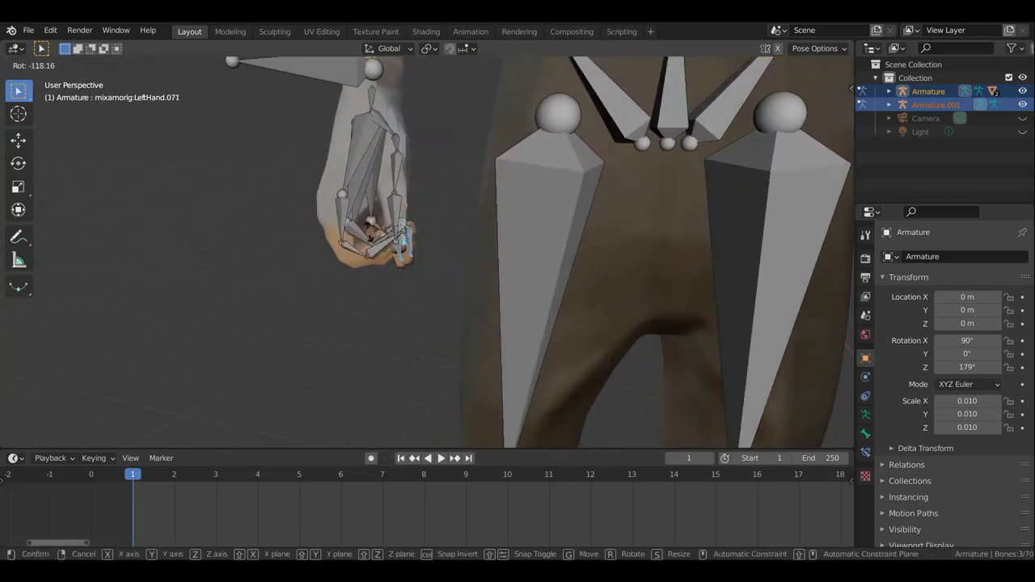
click(418, 215)
mouse_move(400, 280)
middle_down()
mouse_move(331, 292)
mouse_move(350, 310)
mouse_move(566, 288)
mouse_move(576, 270)
middle_up()
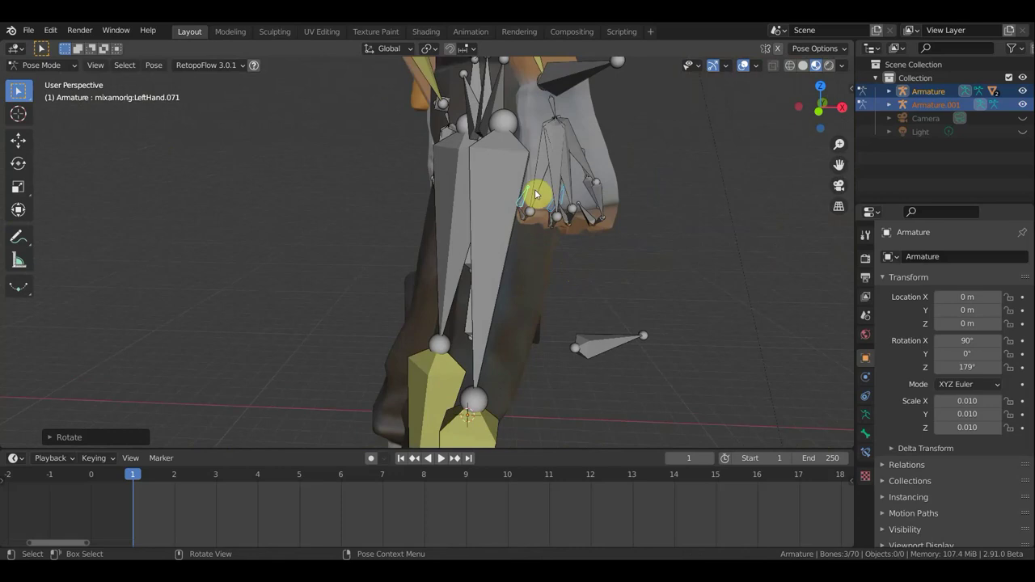
Rotate finger bones LeftHand.068 and LeftHand.076 individually to close the fist.
click(546, 215)
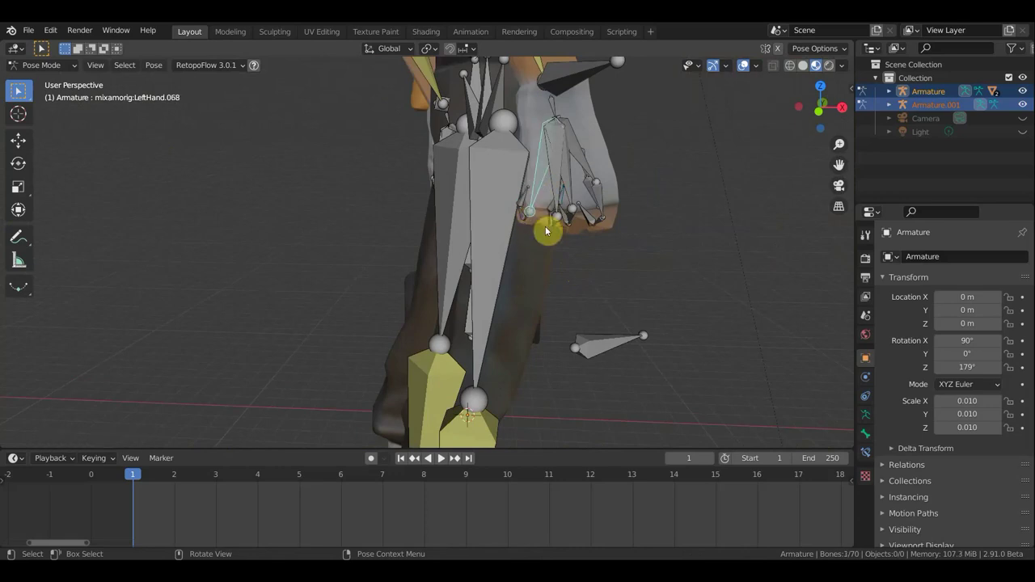
key(r)
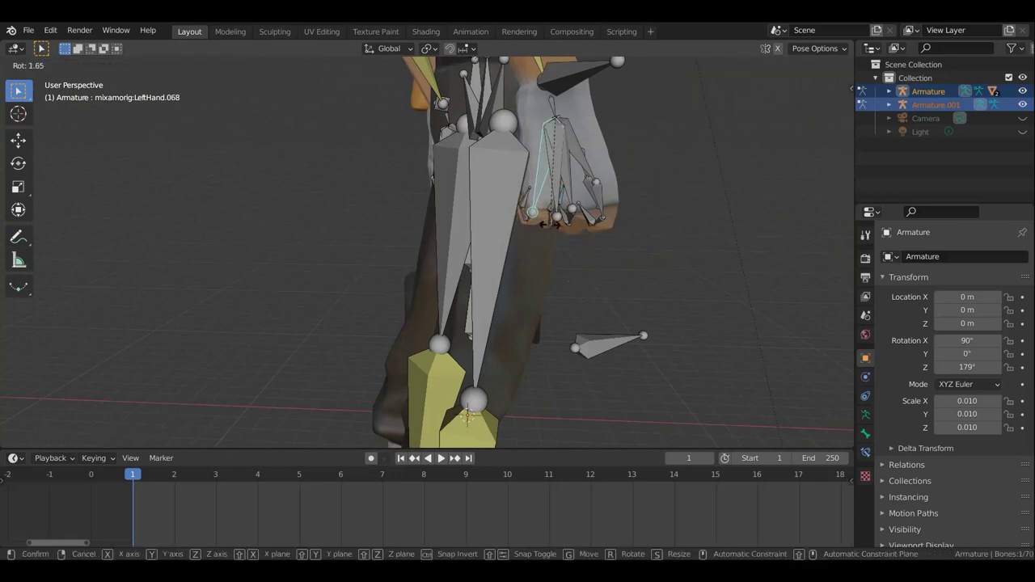
click(558, 229)
mouse_move(596, 180)
middle_down()
mouse_move(605, 197)
mouse_move(593, 190)
middle_up()
click(596, 184)
key(r)
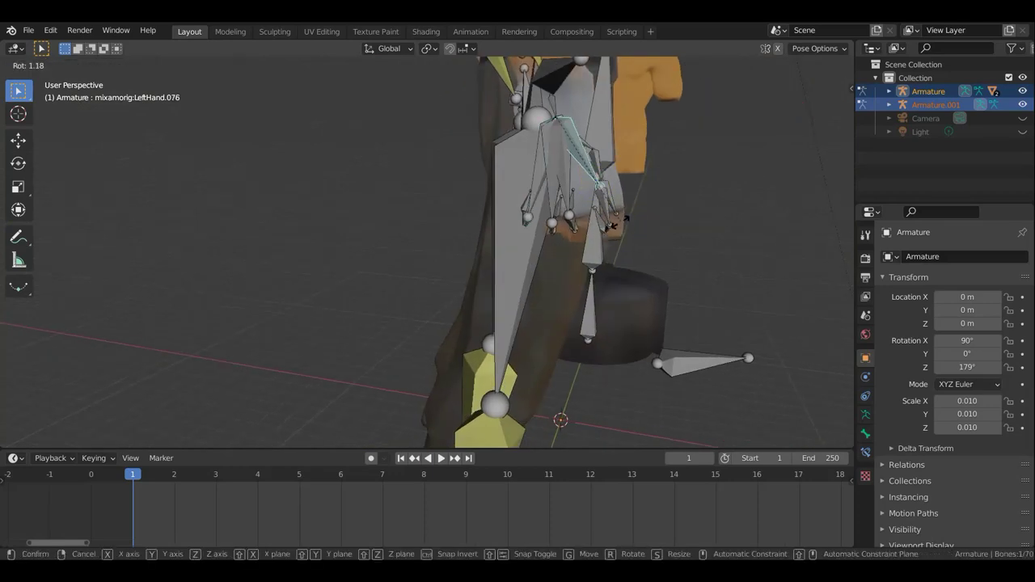
click(606, 229)
mouse_move(612, 228)
middle_down()
mouse_move(596, 254)
mouse_move(480, 259)
mouse_move(443, 255)
mouse_move(439, 231)
mouse_move(460, 252)
mouse_move(455, 277)
mouse_move(571, 304)
middle_up()
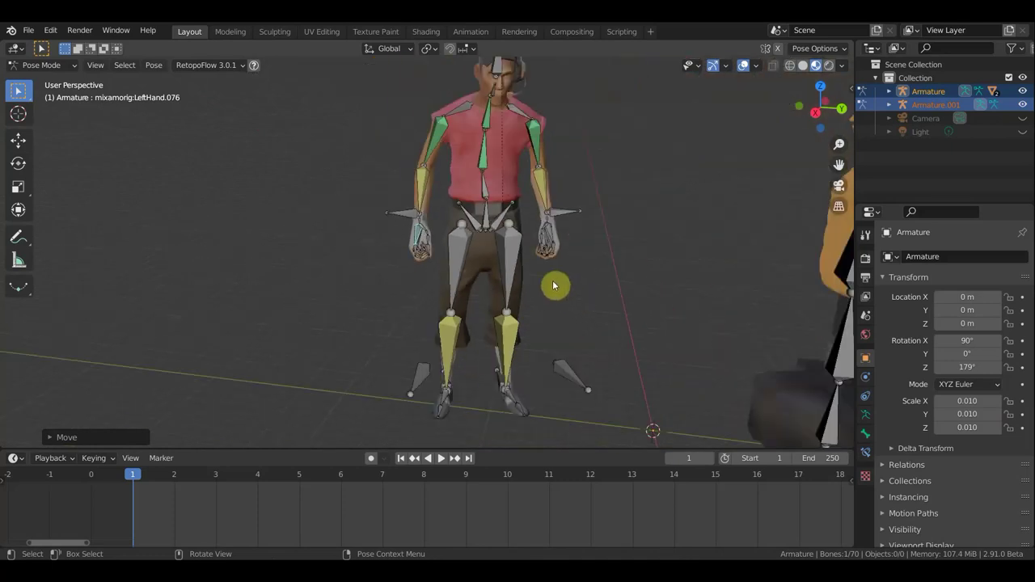
Check front and right views and toggle both armatures' visibility in the outliner.
key(KP_1)
key(KP_3)
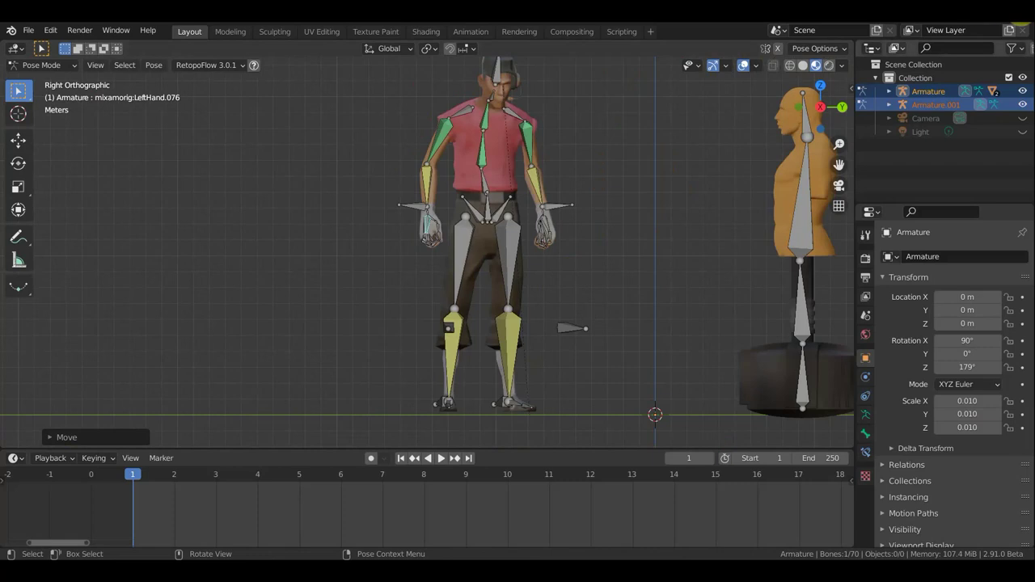
mouse_move(566, 256)
middle_down()
mouse_move(439, 303)
mouse_move(324, 309)
mouse_move(457, 257)
middle_up()
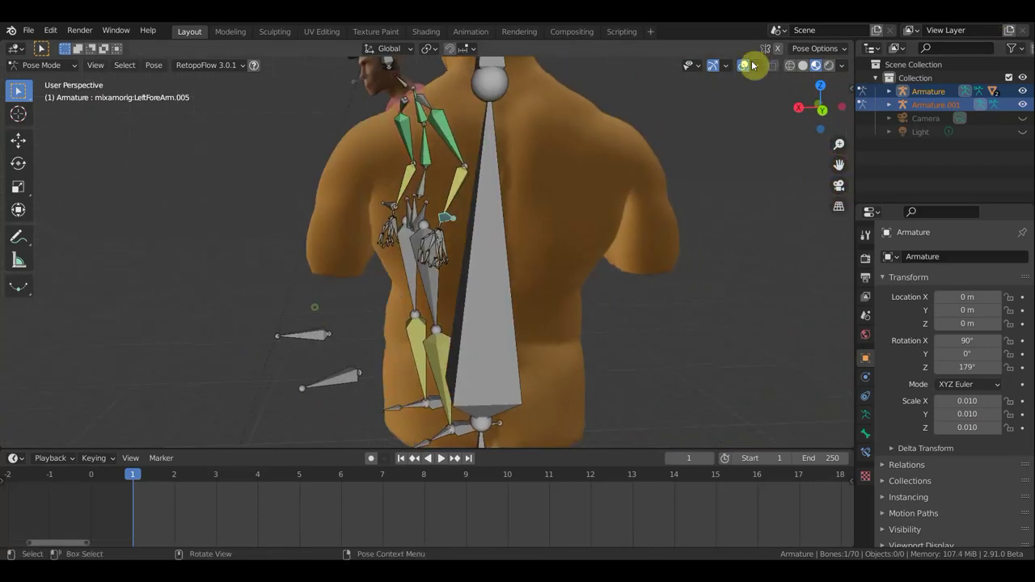
scroll(647, 105, down, 4)
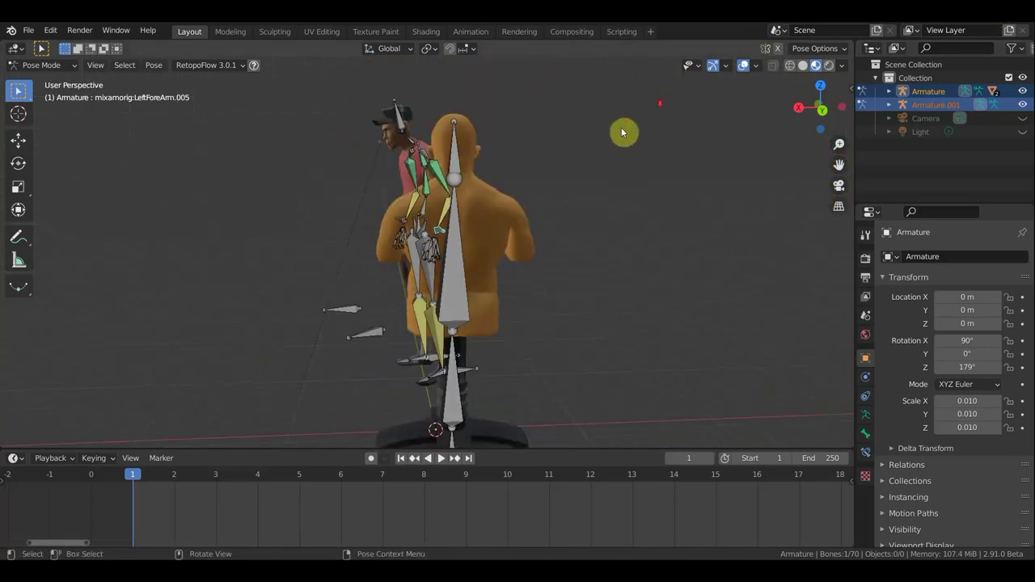
click(1022, 90)
click(1022, 91)
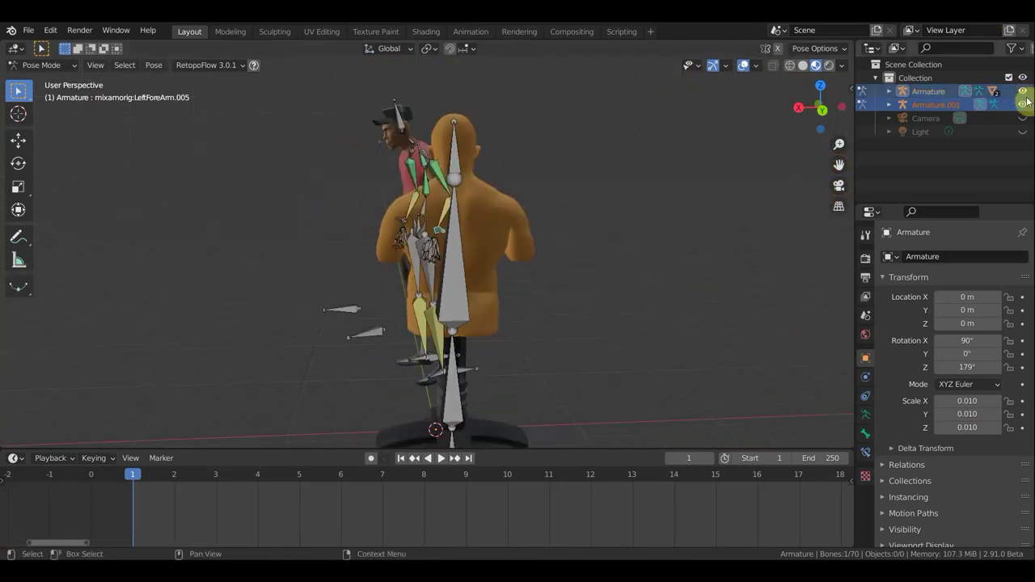
click(1022, 104)
click(1022, 104)
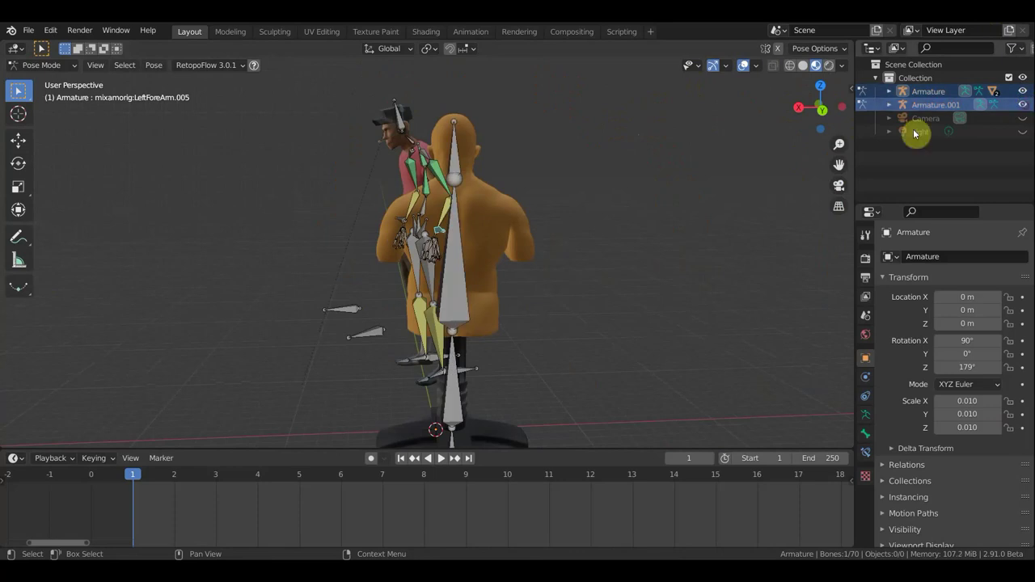
mouse_move(694, 174)
middle_down()
mouse_move(718, 168)
mouse_move(701, 177)
middle_up()
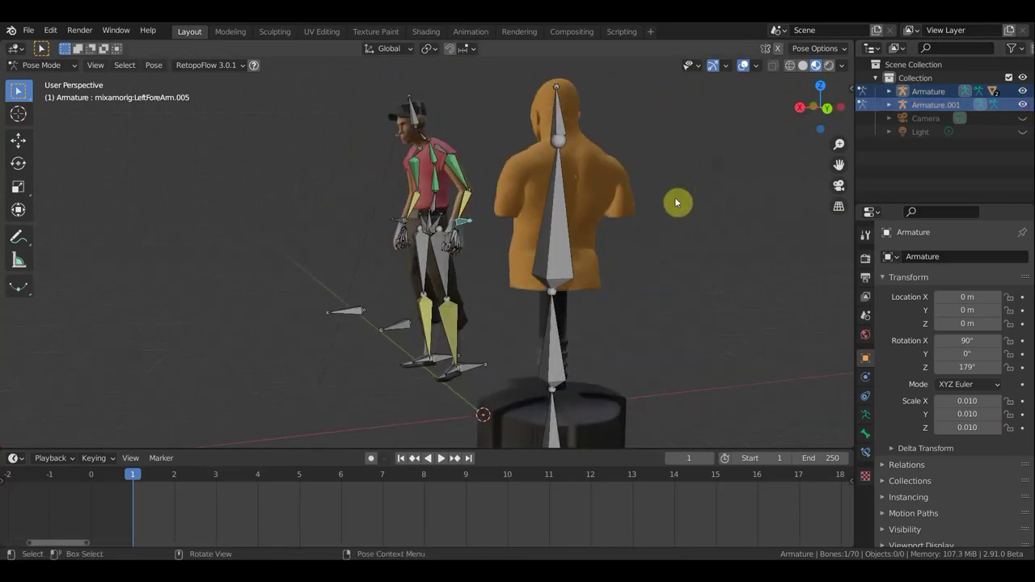
mouse_move(657, 213)
middle_down()
mouse_move(647, 213)
mouse_move(647, 239)
middle_up()
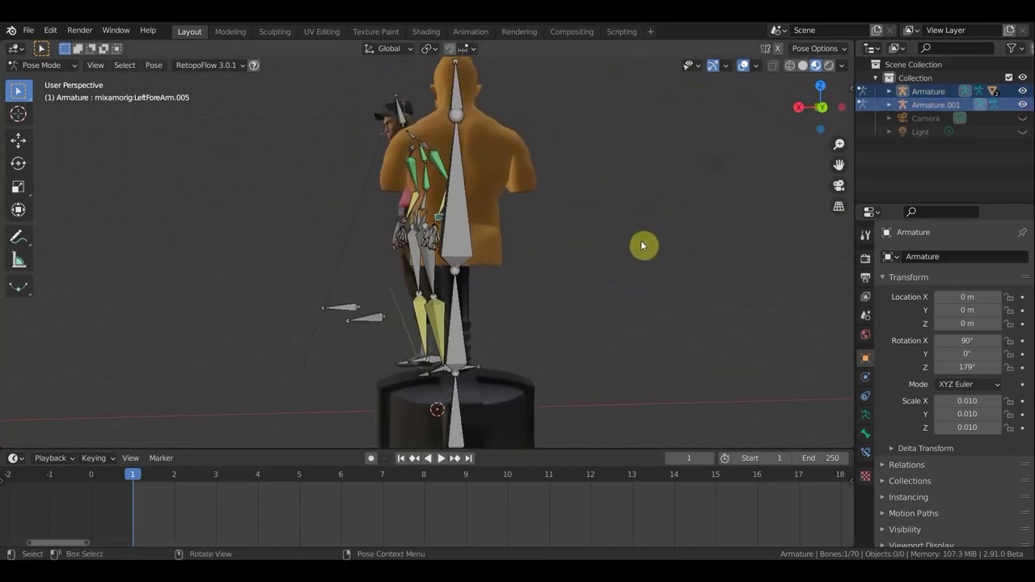
Rotate and move the LeftForeArm bone to lift the arm forward, then rotate again.
key(r)
click(619, 250)
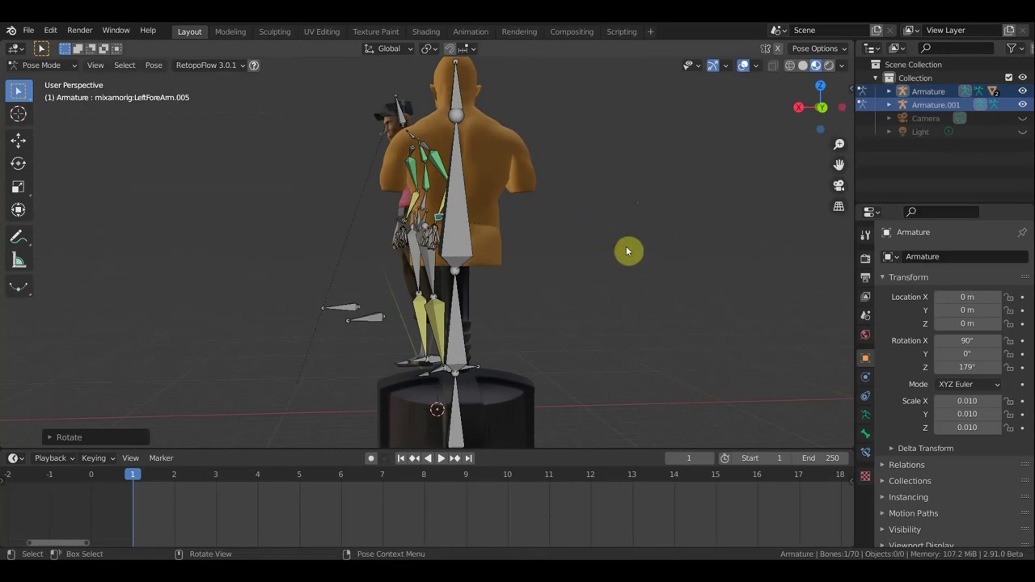
key(g)
click(574, 226)
key(r)
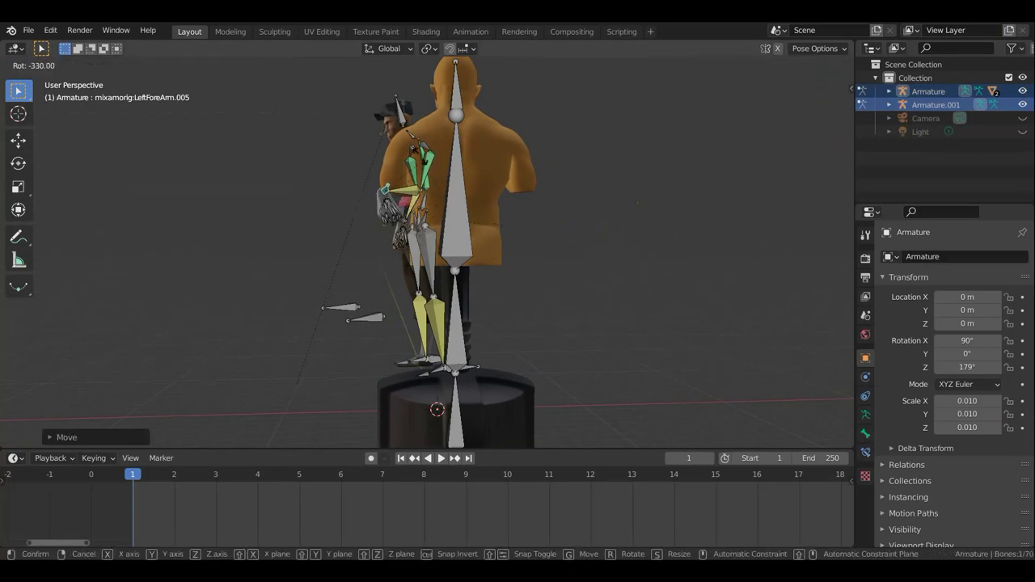
Finish the forearm rotation and move the left arm bone up in front of the chest.
click(380, 232)
middle_drag(453, 228, 585, 222)
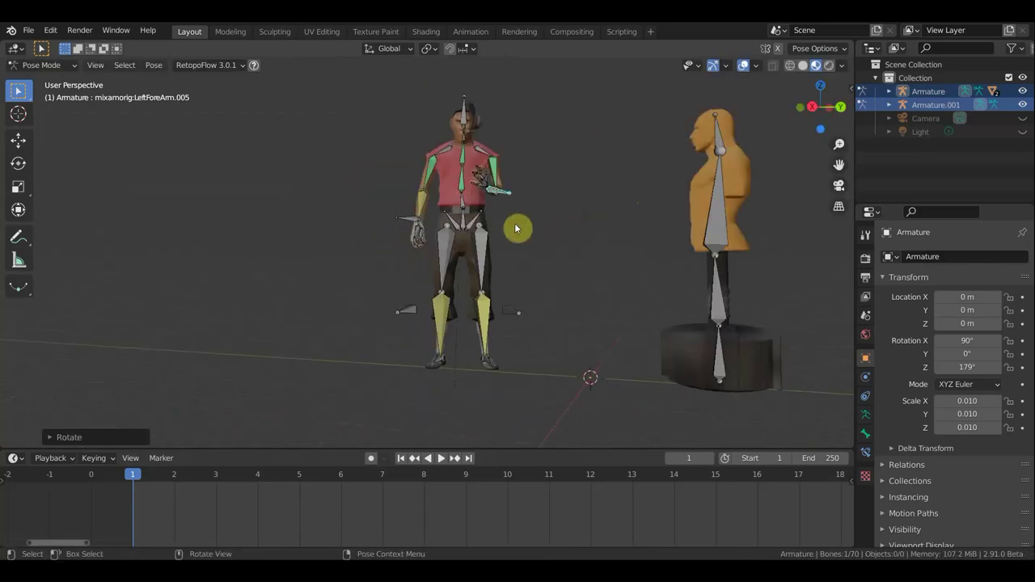
key(g)
click(545, 223)
mouse_move(545, 224)
middle_down()
mouse_move(521, 280)
mouse_move(542, 320)
mouse_move(585, 333)
middle_up()
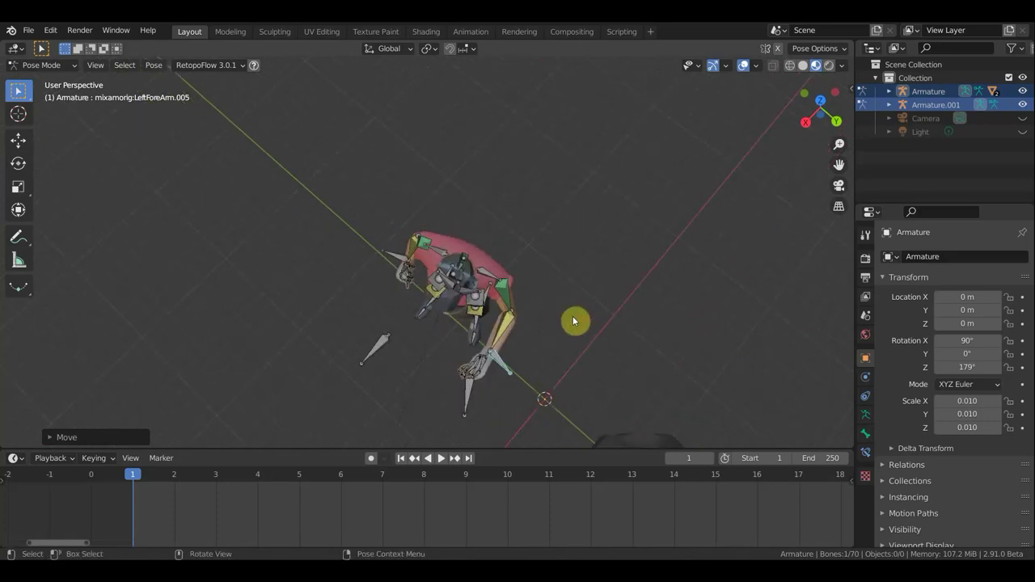
key(g)
click(588, 323)
mouse_move(587, 322)
middle_down()
mouse_move(658, 224)
mouse_move(675, 122)
mouse_move(658, 149)
middle_up()
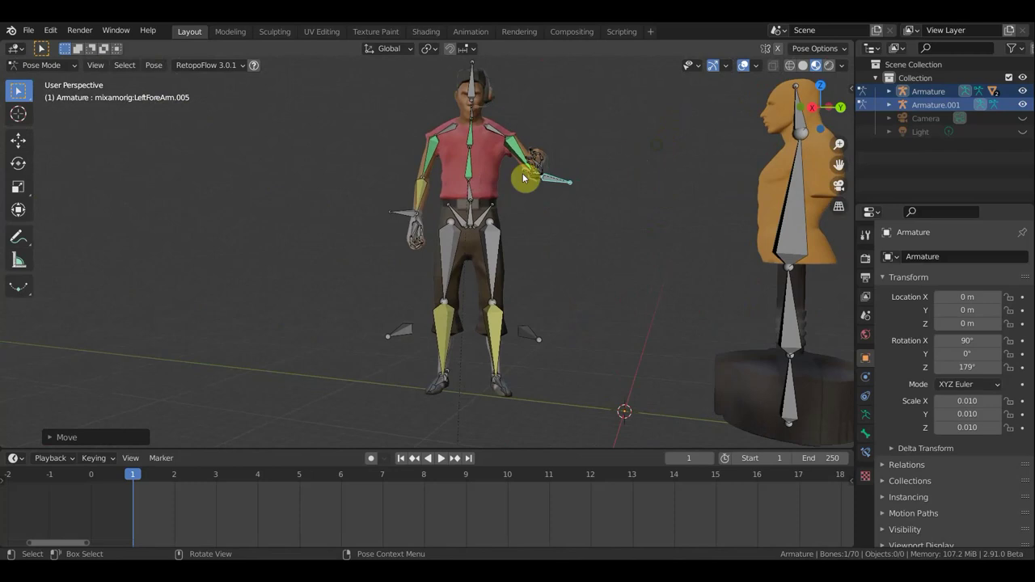
Move the LeftForeArm.007 hand bone forward and rotate the forearm bones to raise the fist.
click(406, 220)
middle_drag(406, 220, 612, 219)
key(g)
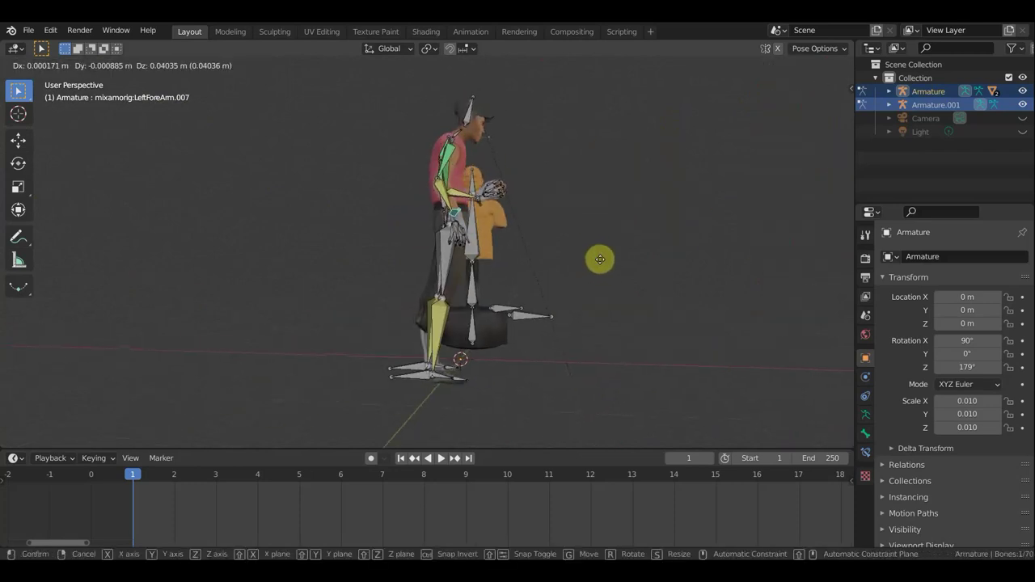
click(631, 236)
key(r)
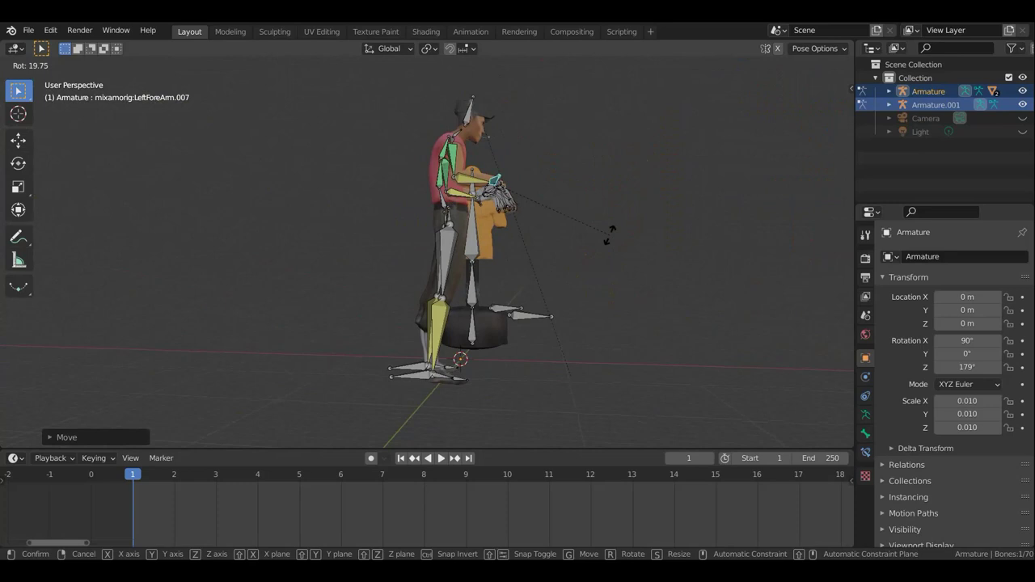
click(529, 129)
mouse_move(533, 201)
middle_down()
mouse_move(429, 205)
mouse_move(405, 152)
mouse_move(495, 148)
mouse_move(522, 164)
mouse_move(375, 254)
mouse_move(390, 244)
middle_up()
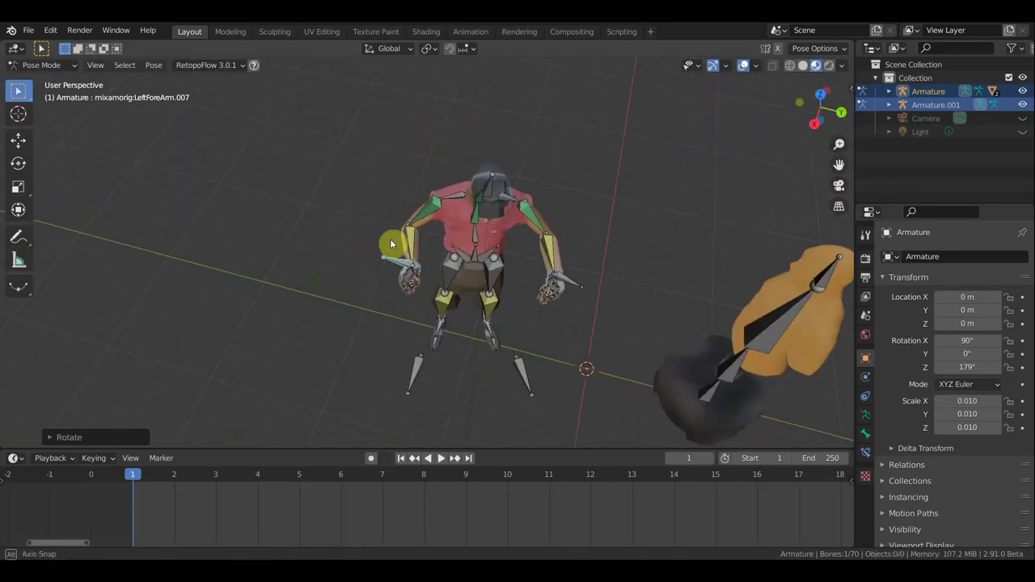
click(490, 192)
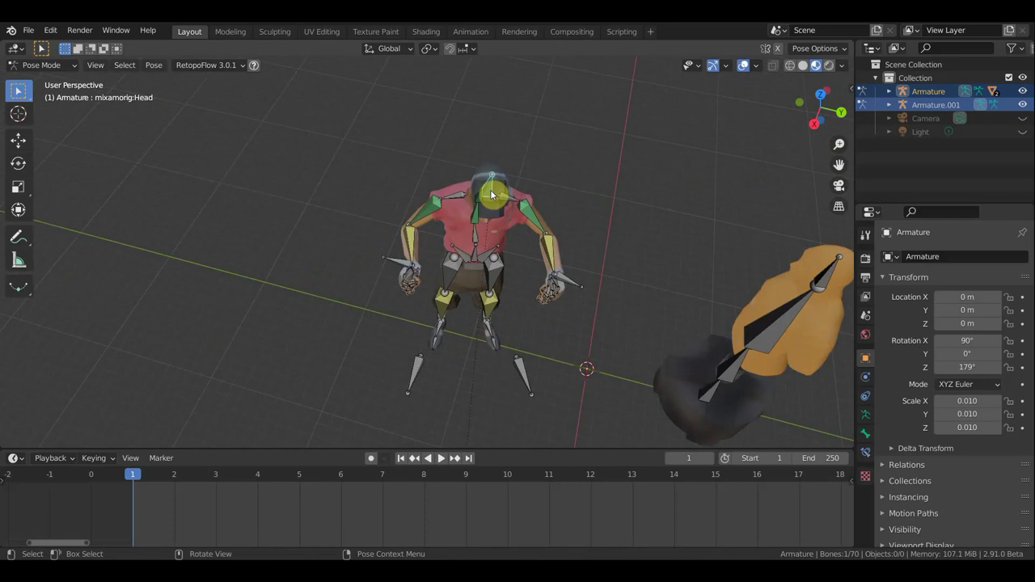
Rotate the Head bone from a top-down view.
key(KP_7)
scroll(504, 184, down, 3)
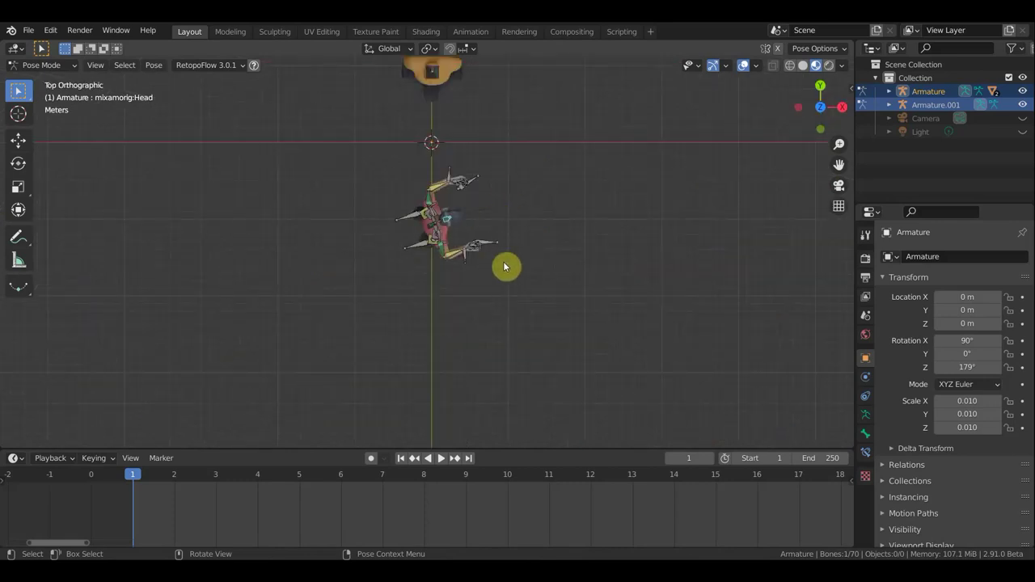
key(r)
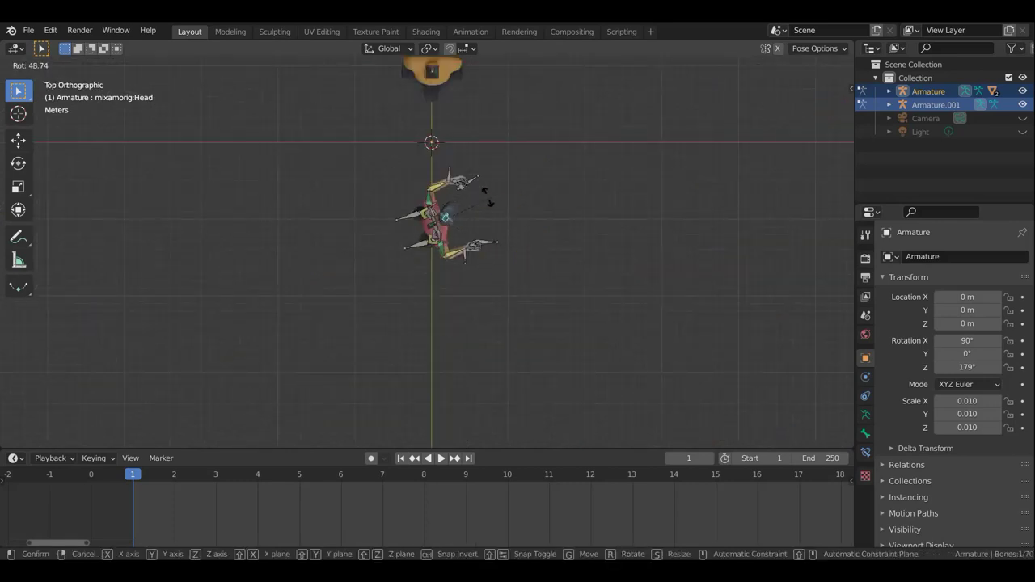
click(491, 199)
mouse_move(541, 241)
middle_down()
mouse_move(360, 148)
mouse_move(372, 106)
mouse_move(445, 157)
mouse_move(579, 171)
middle_up()
scroll(435, 147, up, 3)
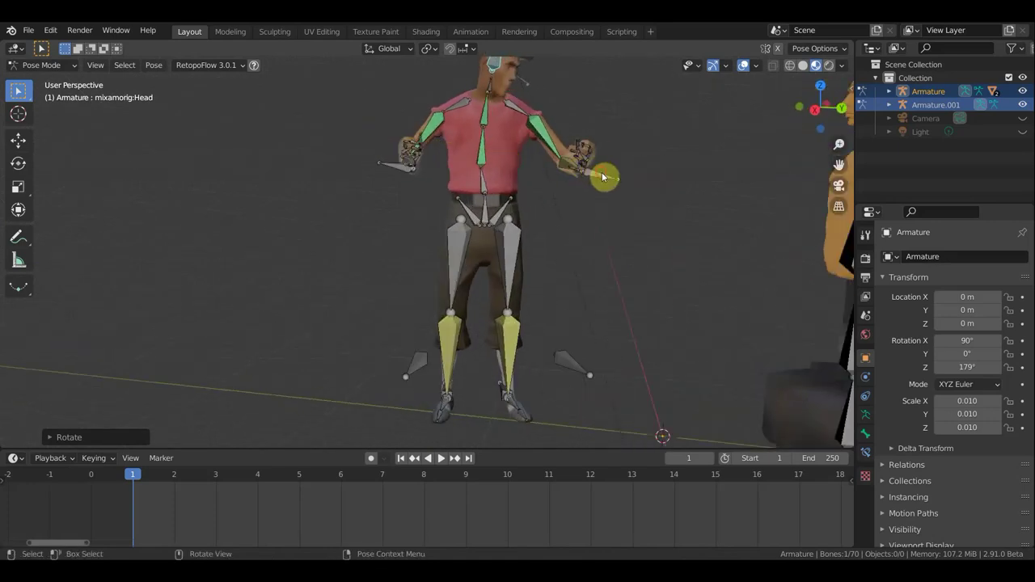
Raise the LeftForeArm.005 bone and pull the LeftForeArm.007 hand up toward the chest.
click(597, 197)
key(g)
click(605, 155)
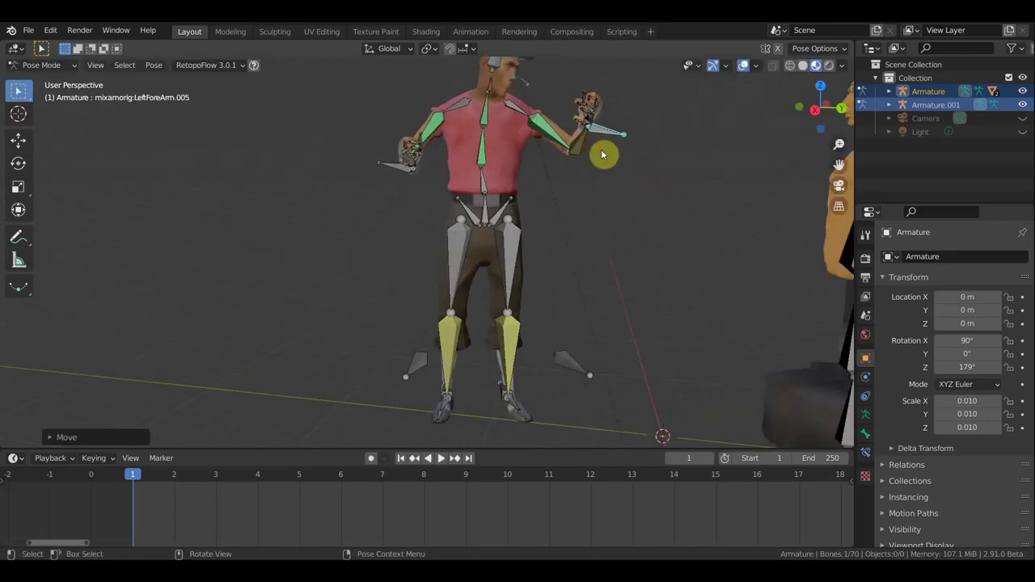
click(395, 170)
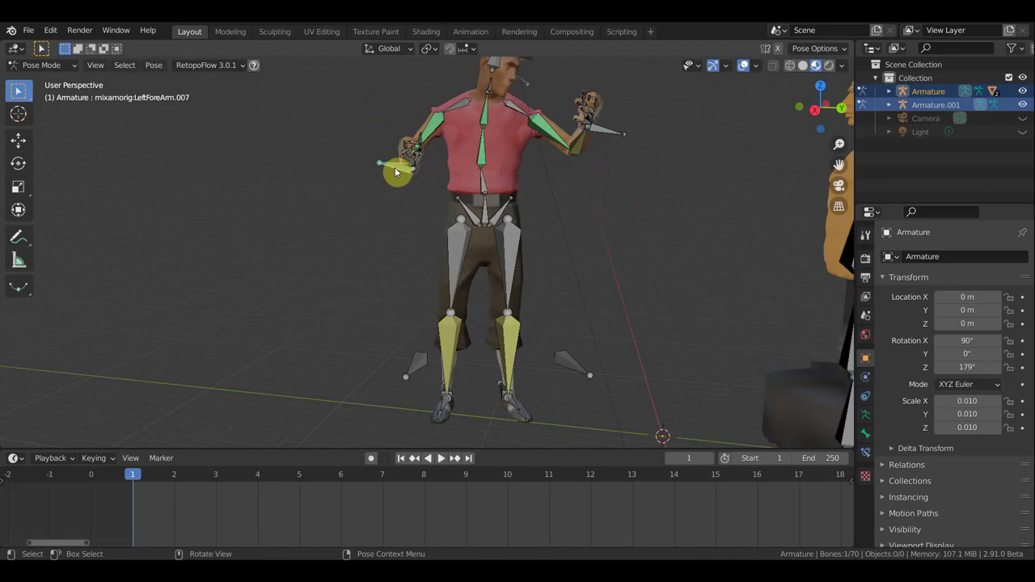
key(g)
click(389, 126)
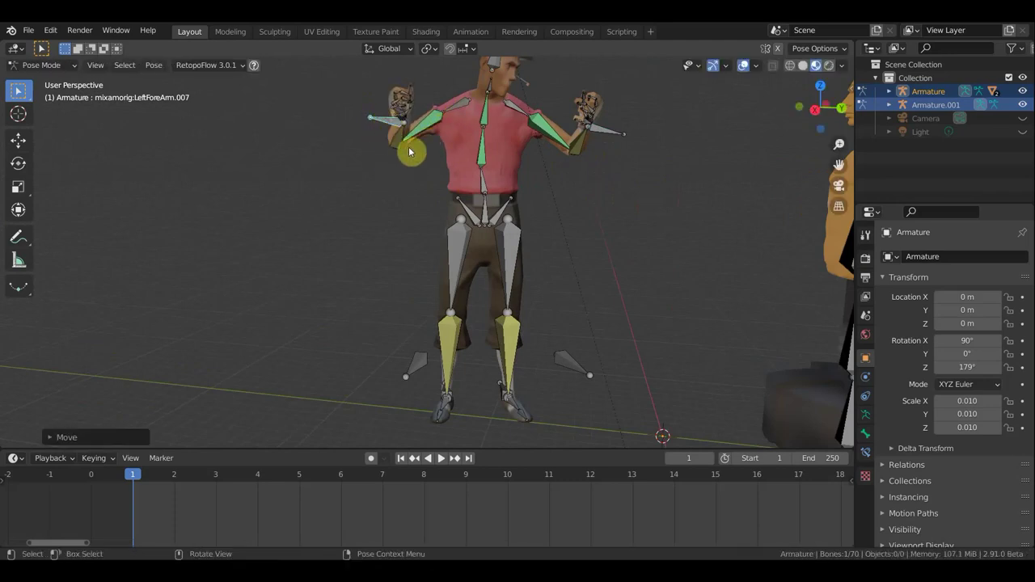
key(g)
click(435, 152)
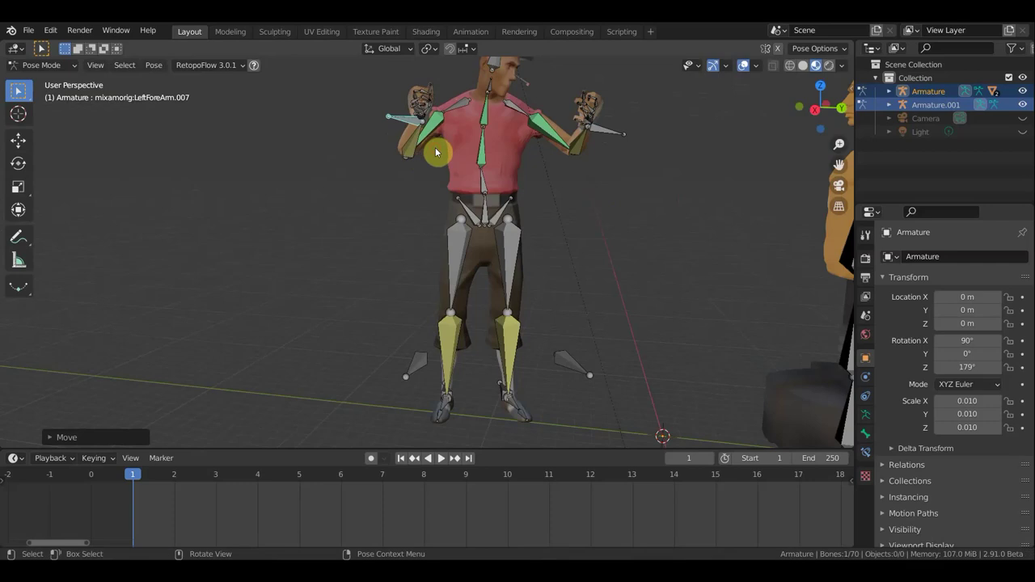
Lower the other hand bone slightly and tilt the head about 9°.
click(610, 132)
key(g)
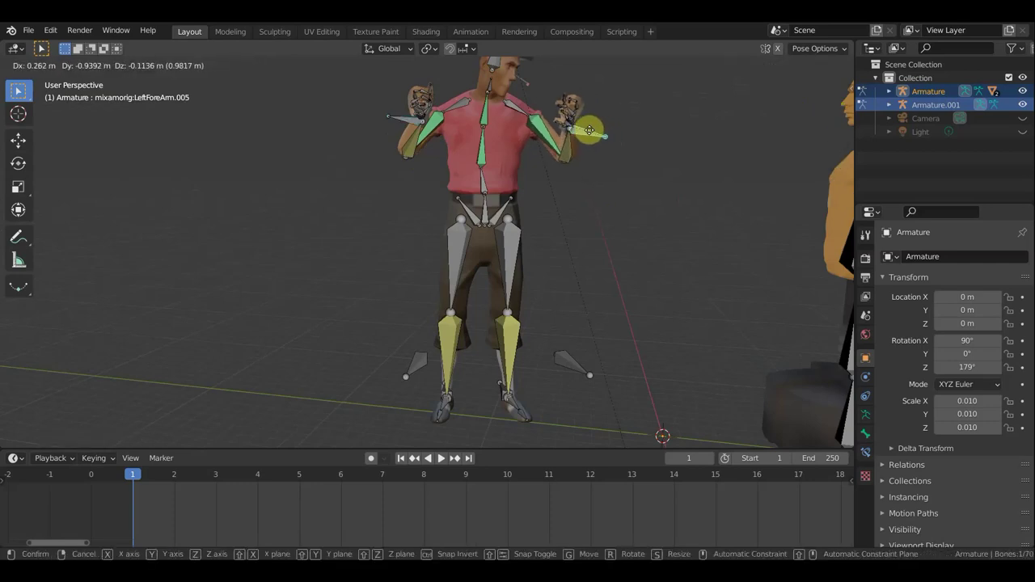
click(591, 138)
scroll(544, 225, down, 1)
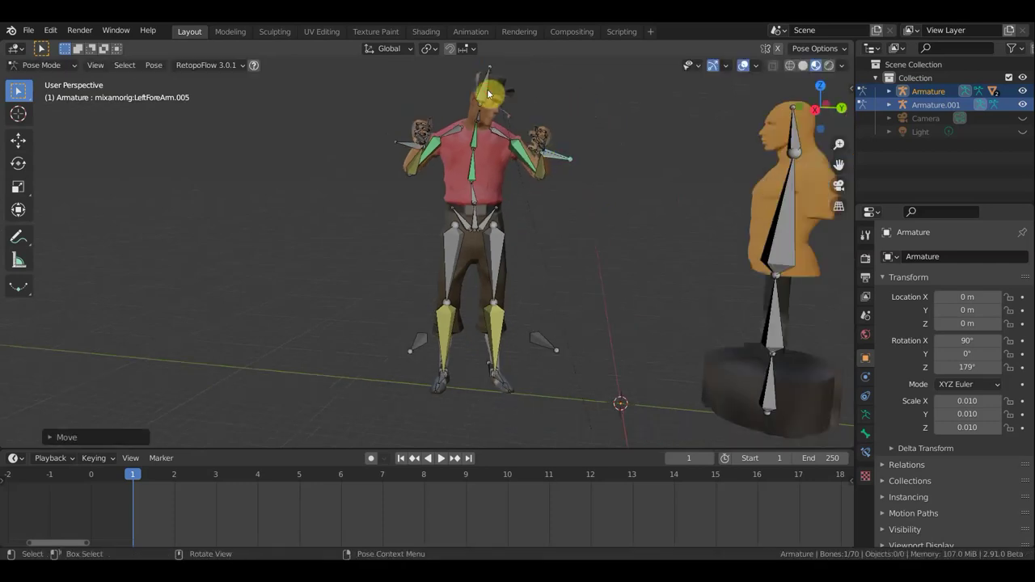
click(515, 105)
key(r)
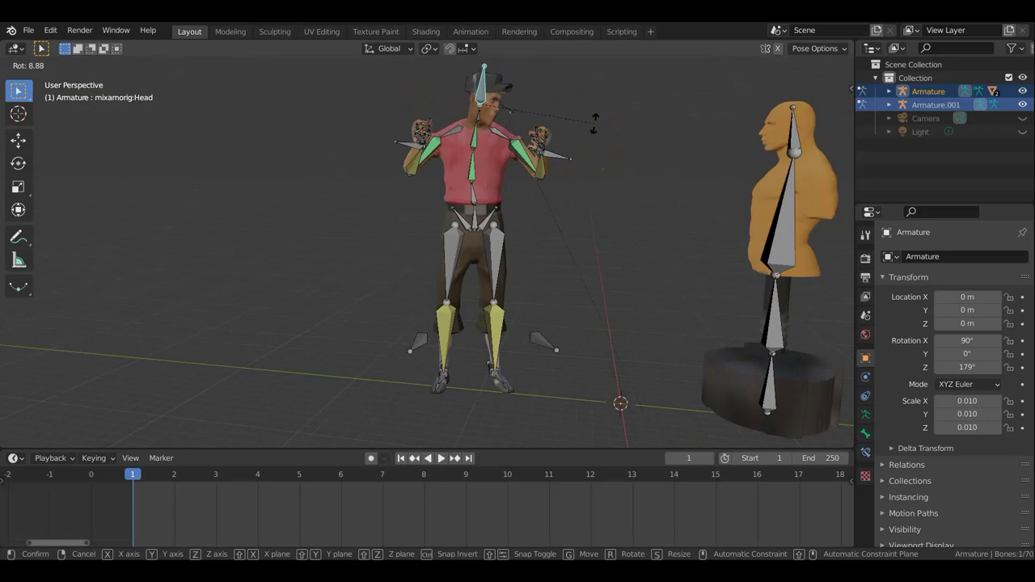
click(561, 110)
mouse_move(445, 360)
middle_down()
mouse_move(672, 353)
mouse_move(507, 372)
middle_up()
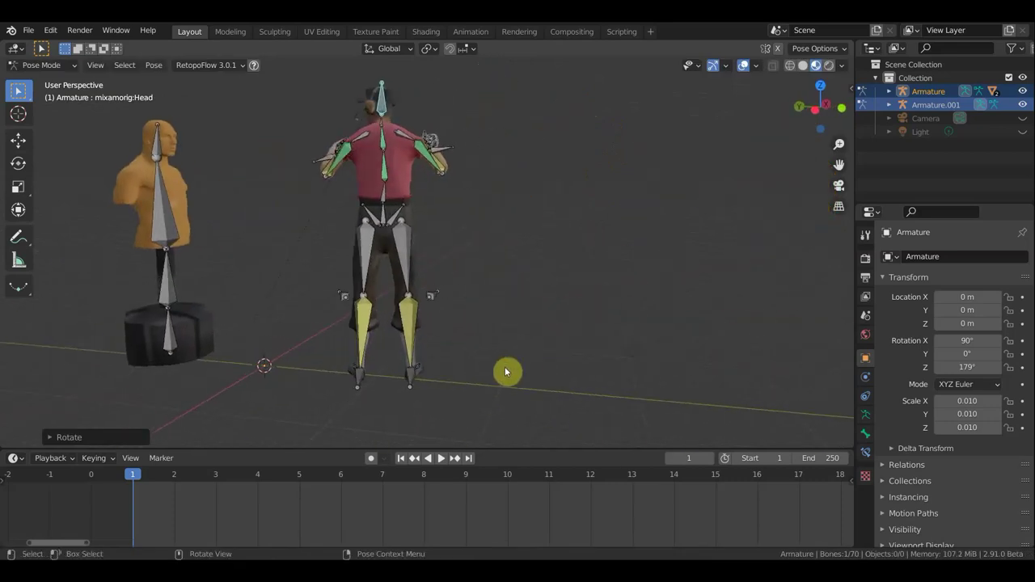
Move the right foot bone outward and lower the Hips bone.
click(412, 380)
key(g)
click(452, 372)
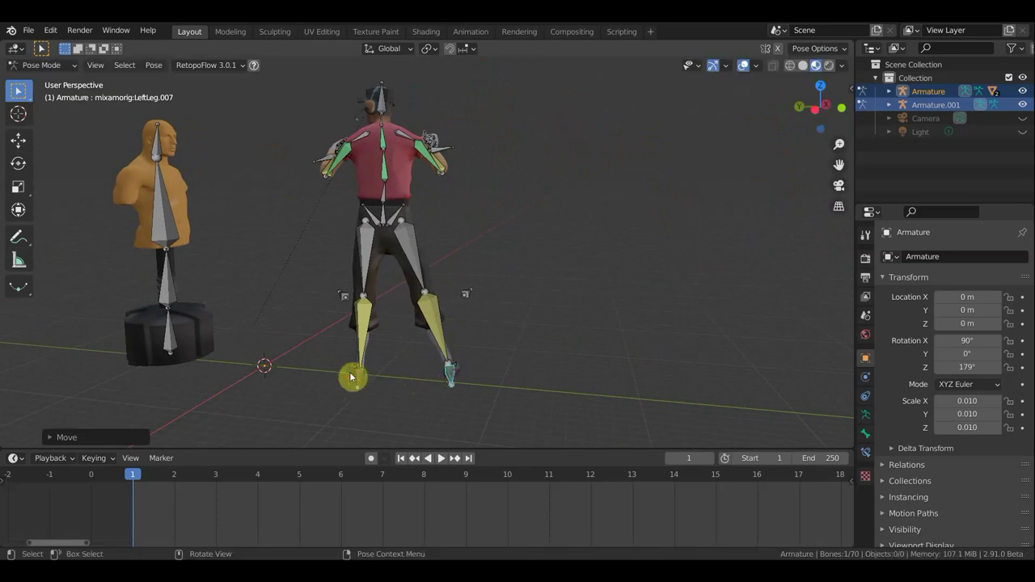
click(358, 381)
middle_drag(358, 381, 464, 214)
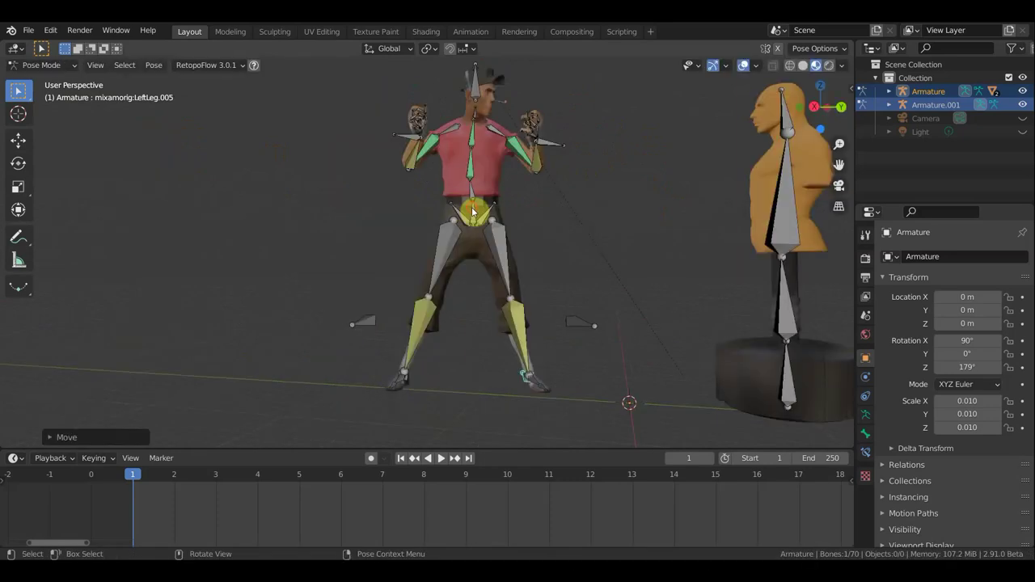
click(485, 223)
key(g)
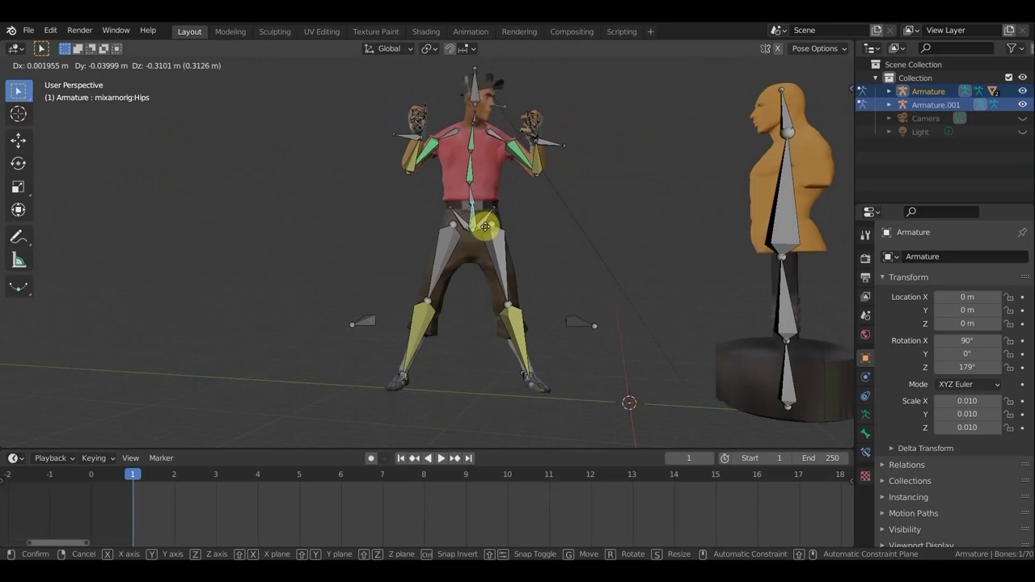
click(490, 228)
Reposition the left foot bone and a leg control bone to bend the knee.
middle_drag(551, 391, 314, 412)
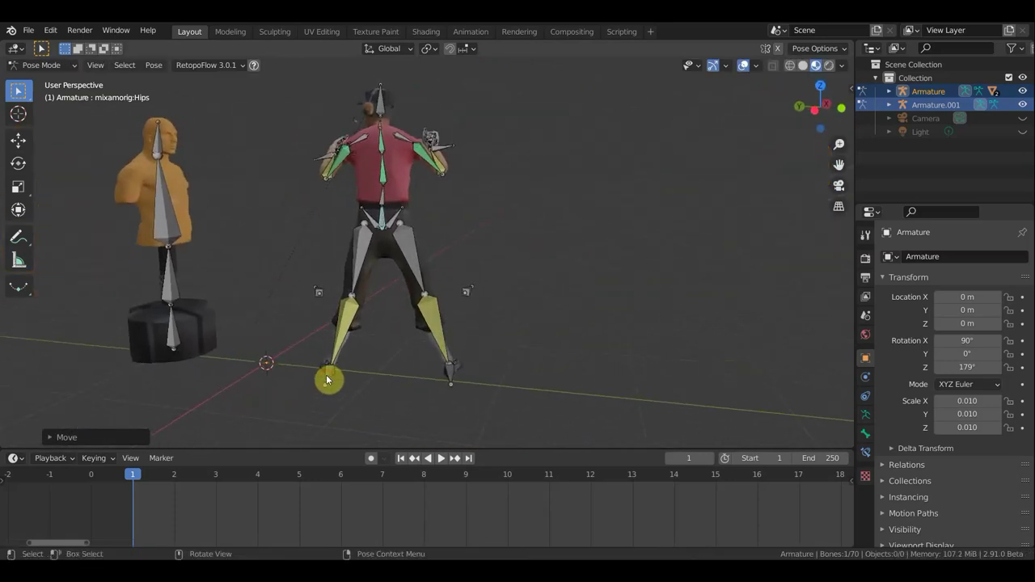
click(327, 380)
key(g)
click(338, 372)
mouse_move(338, 371)
middle_down()
mouse_move(557, 401)
mouse_move(619, 388)
mouse_move(564, 413)
middle_up()
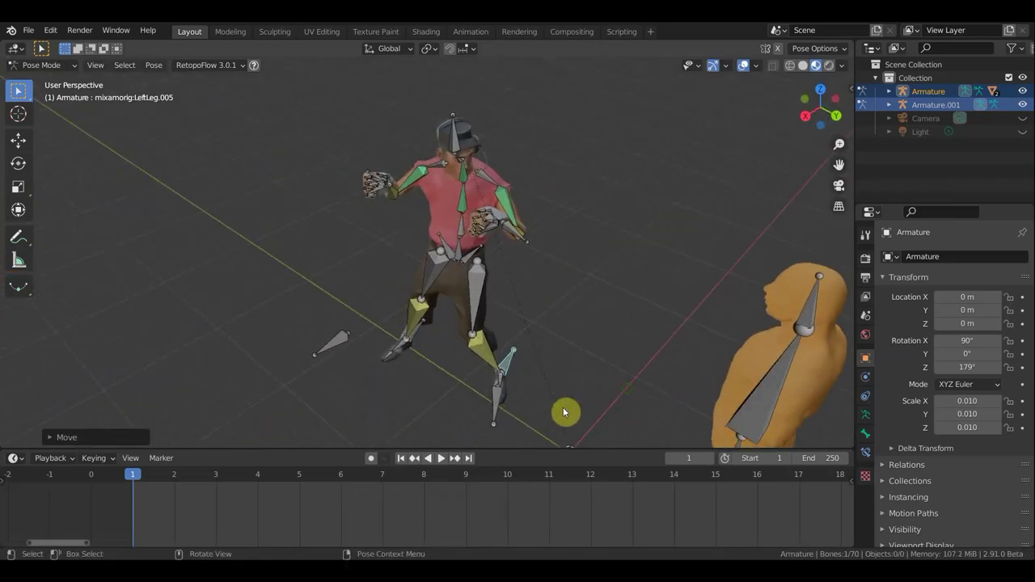
click(501, 417)
key(g)
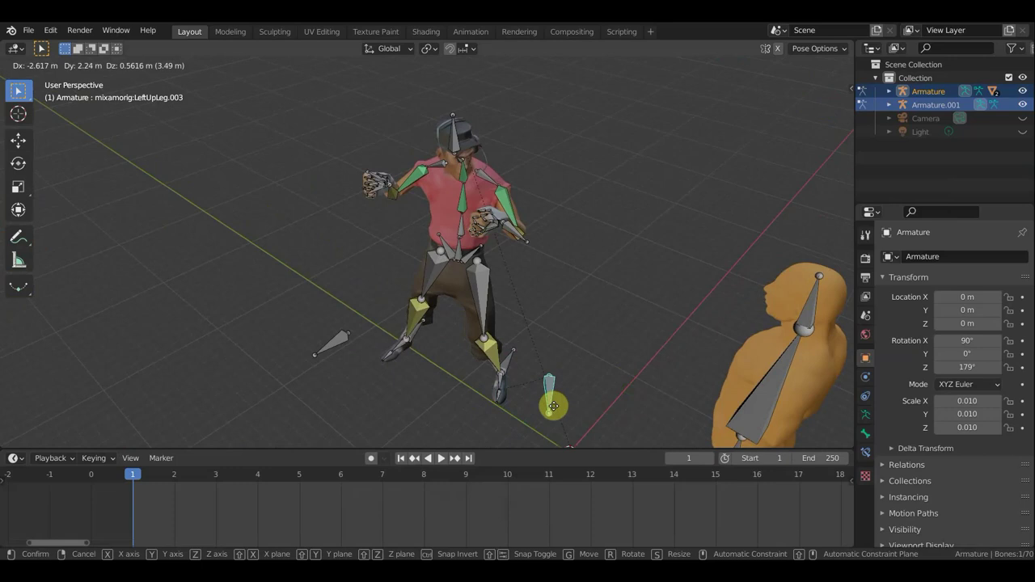
click(556, 409)
Nudge the foot and leg control bone into place, then hide the bones to check the stance.
mouse_move(550, 396)
middle_down()
mouse_move(576, 339)
mouse_move(550, 303)
middle_up()
scroll(540, 312, up, 2)
mouse_move(613, 257)
middle_down()
mouse_move(590, 296)
mouse_move(677, 276)
mouse_move(720, 286)
mouse_move(625, 306)
middle_up()
mouse_move(486, 370)
middle_down()
mouse_move(529, 372)
mouse_move(483, 375)
middle_up()
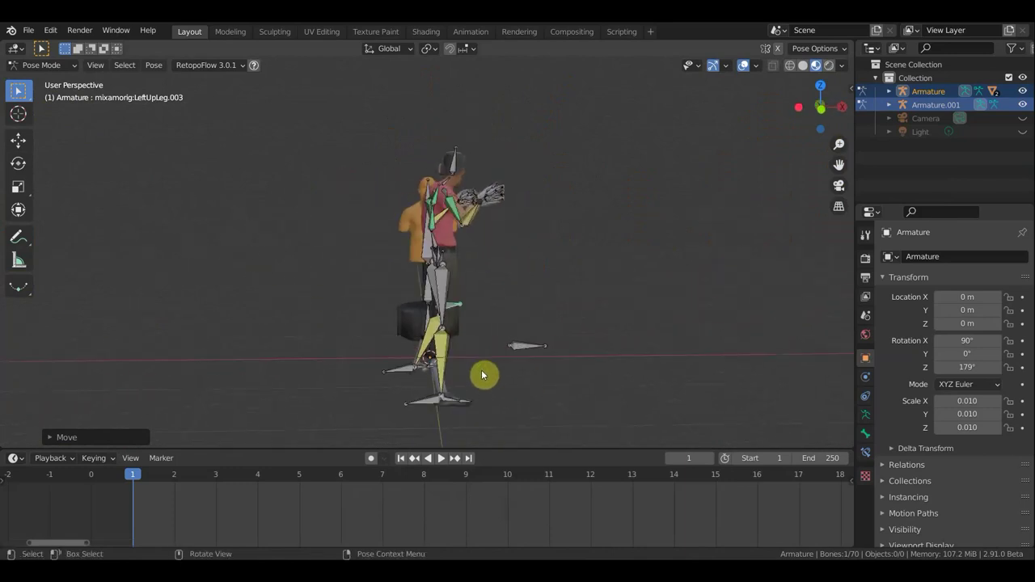
drag(426, 404, 423, 397)
mouse_move(423, 398)
middle_down()
mouse_move(358, 393)
mouse_move(363, 423)
mouse_move(404, 424)
middle_up()
drag(421, 417, 577, 414)
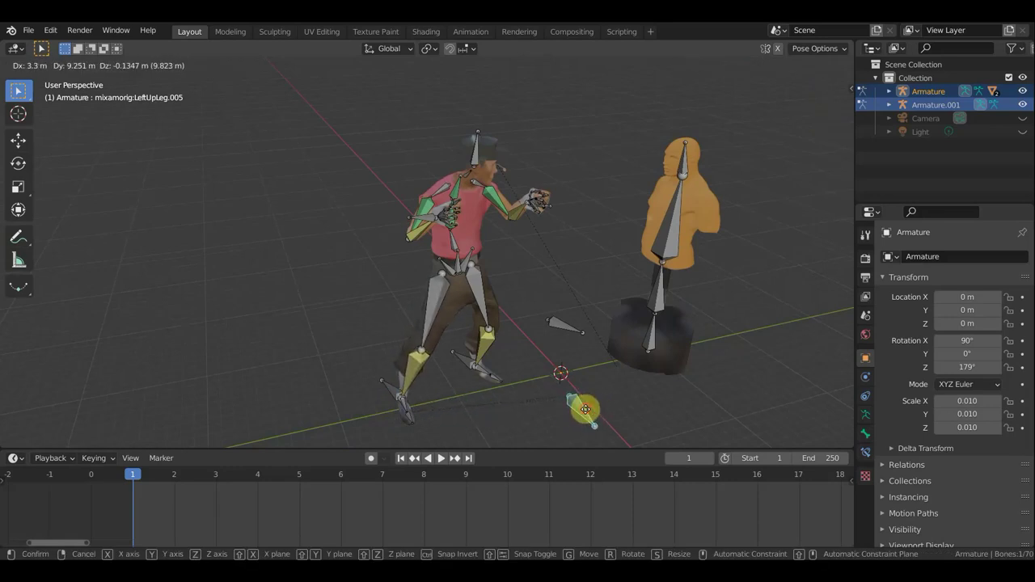
drag(578, 413, 583, 412)
mouse_move(511, 393)
middle_down()
mouse_move(444, 375)
mouse_move(518, 352)
middle_up()
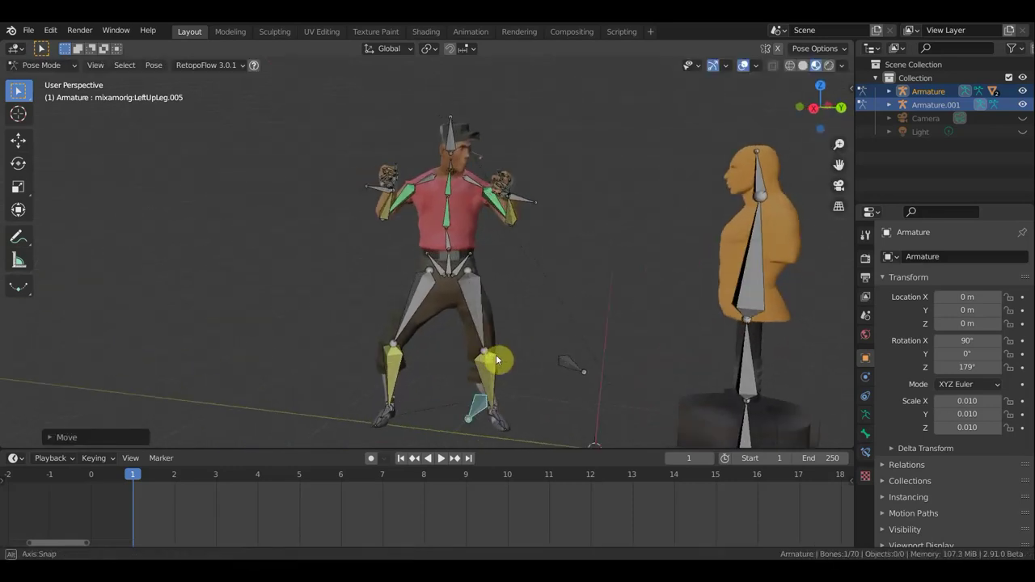
click(743, 65)
mouse_move(590, 231)
middle_down()
mouse_move(633, 266)
mouse_move(635, 245)
mouse_move(583, 298)
mouse_move(712, 312)
mouse_move(538, 310)
middle_up()
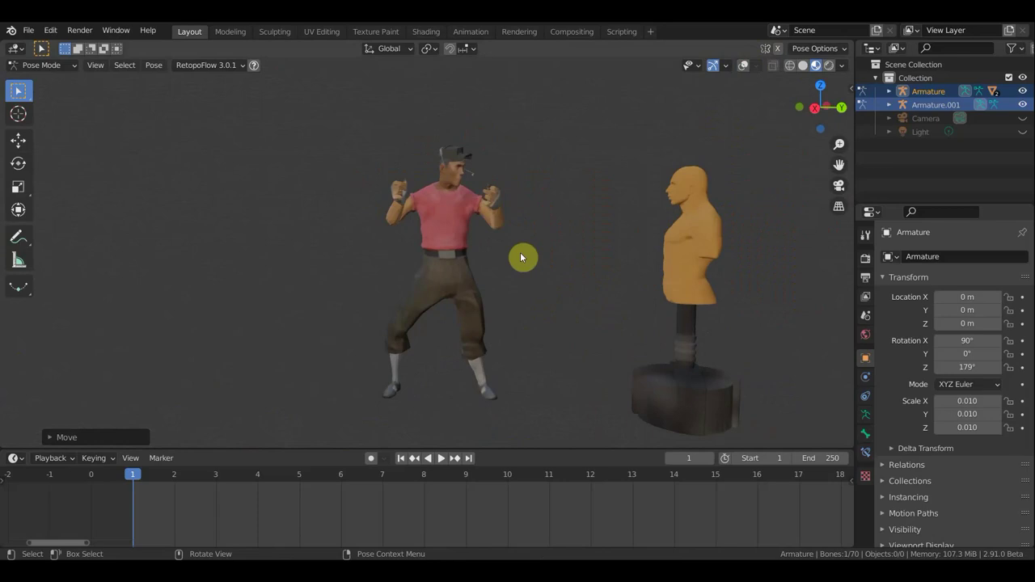
Show the bones again and shift the Hips bone slightly left.
click(746, 65)
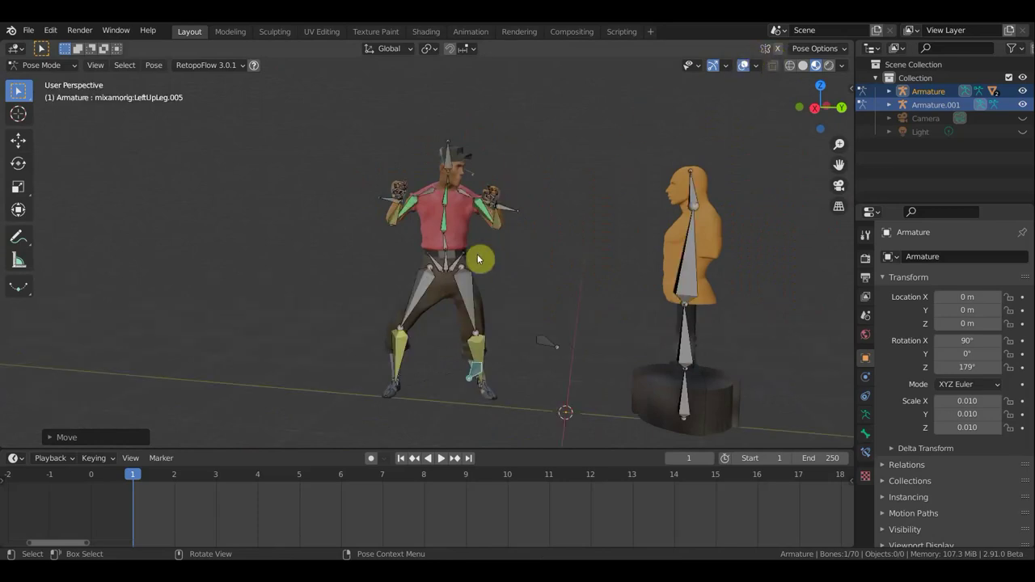
key(g)
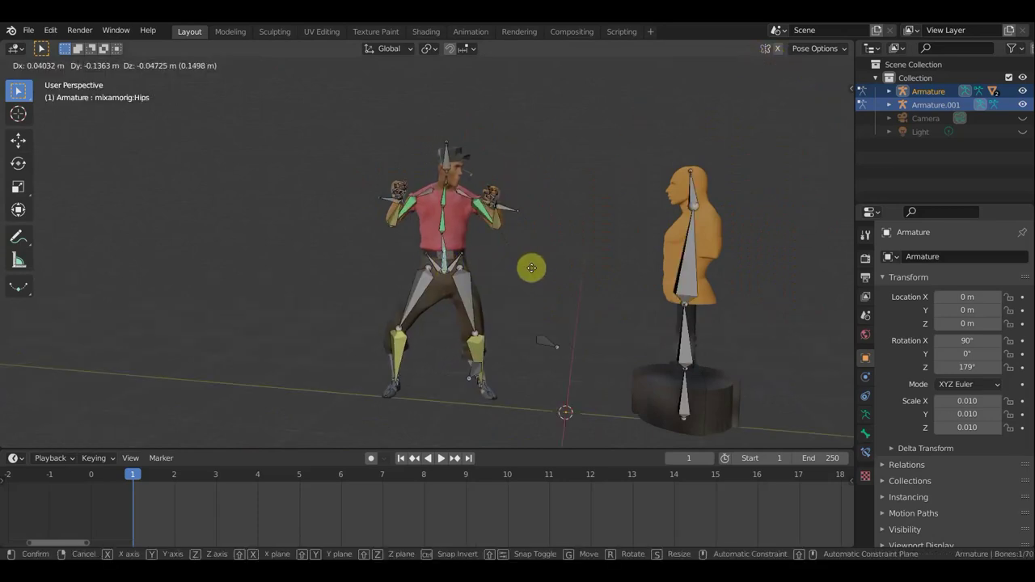
click(533, 269)
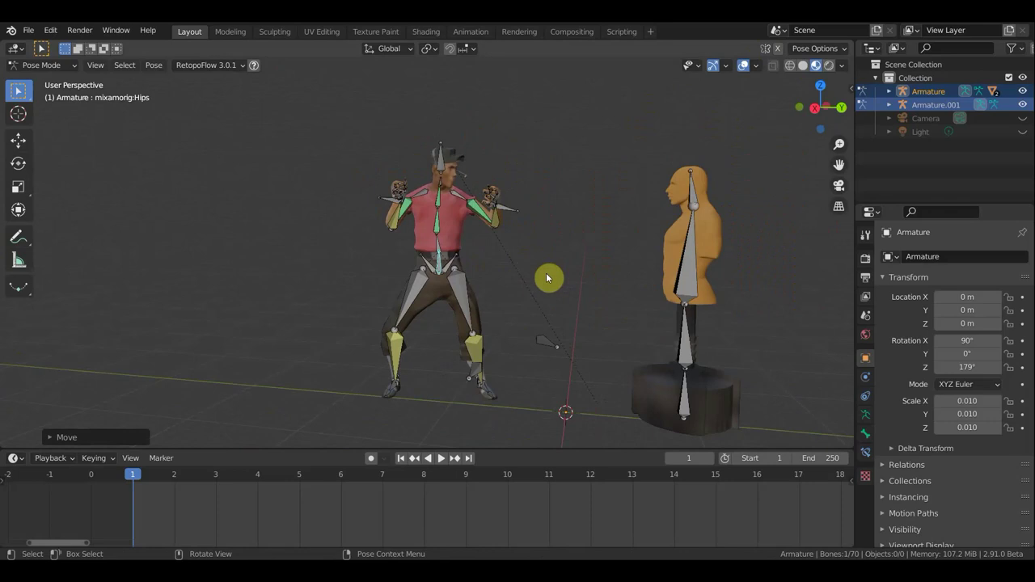
mouse_move(523, 305)
middle_down()
mouse_move(463, 344)
mouse_move(462, 381)
middle_up()
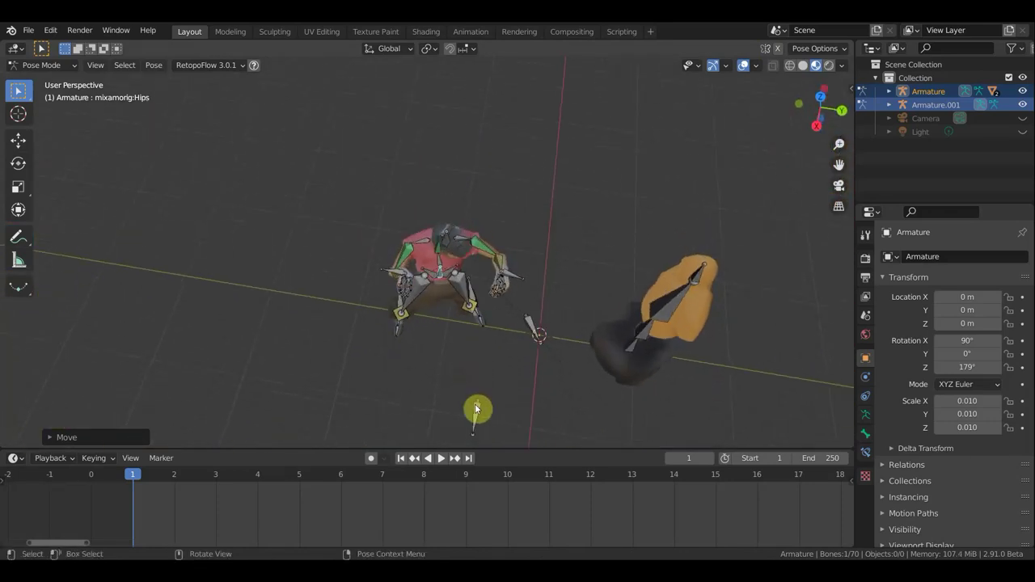
Move the LeftUpLeg.005 pole bone out in front toward the dummy in two moves.
click(479, 412)
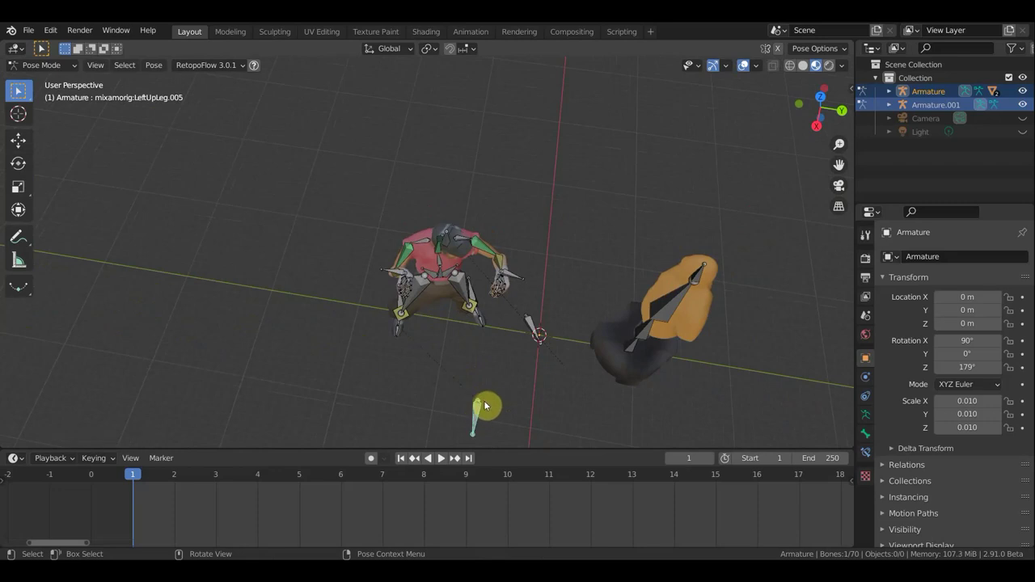
key(g)
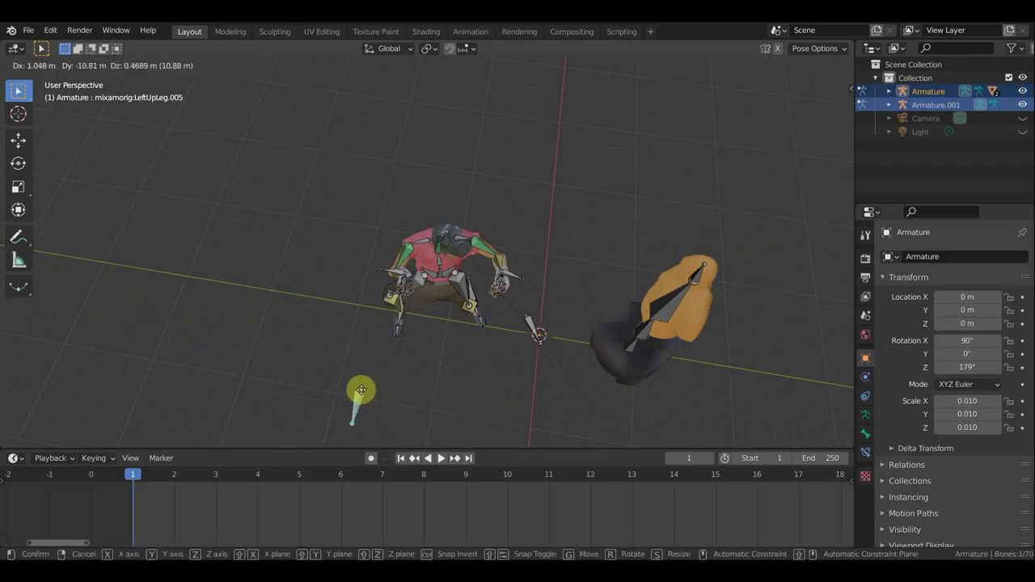
click(553, 355)
mouse_move(444, 381)
middle_down()
mouse_move(391, 301)
mouse_move(519, 330)
middle_up()
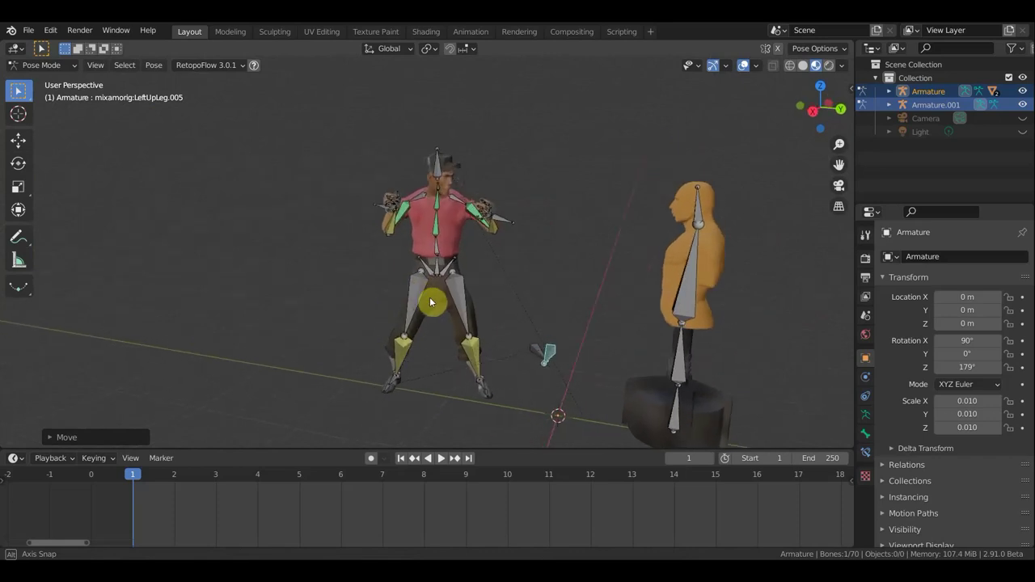
key(g)
click(492, 336)
mouse_move(502, 332)
middle_down()
mouse_move(467, 300)
mouse_move(553, 292)
middle_up()
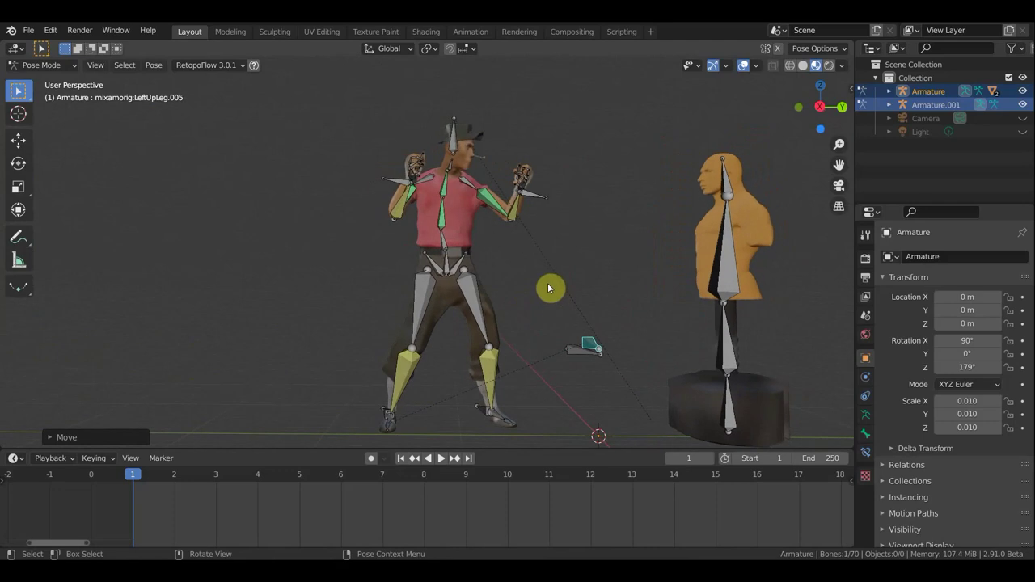
Keyframe the pose of all bones at frame 1, then move the timeline to frame 4.
key(a)
key(i)
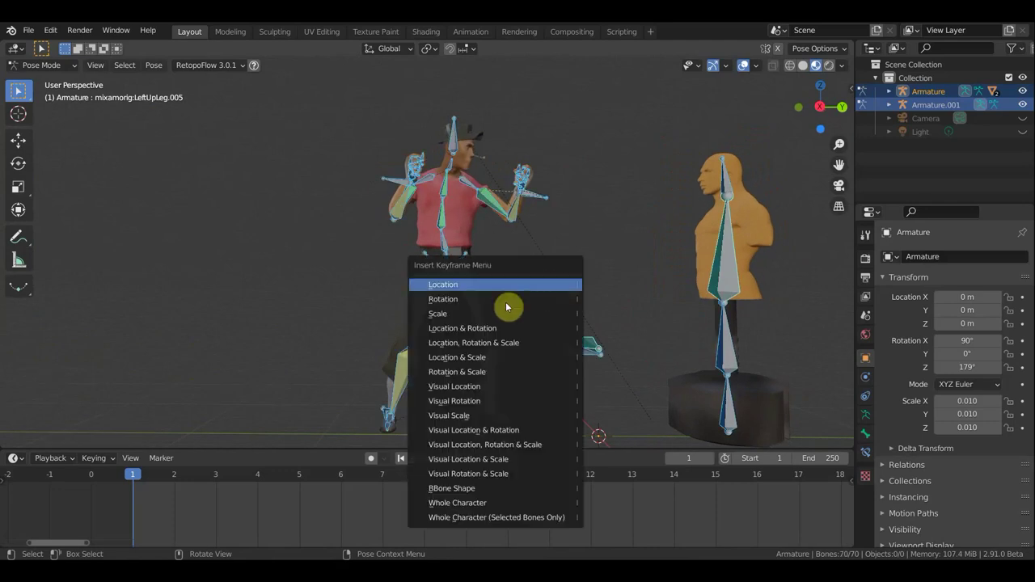
click(484, 328)
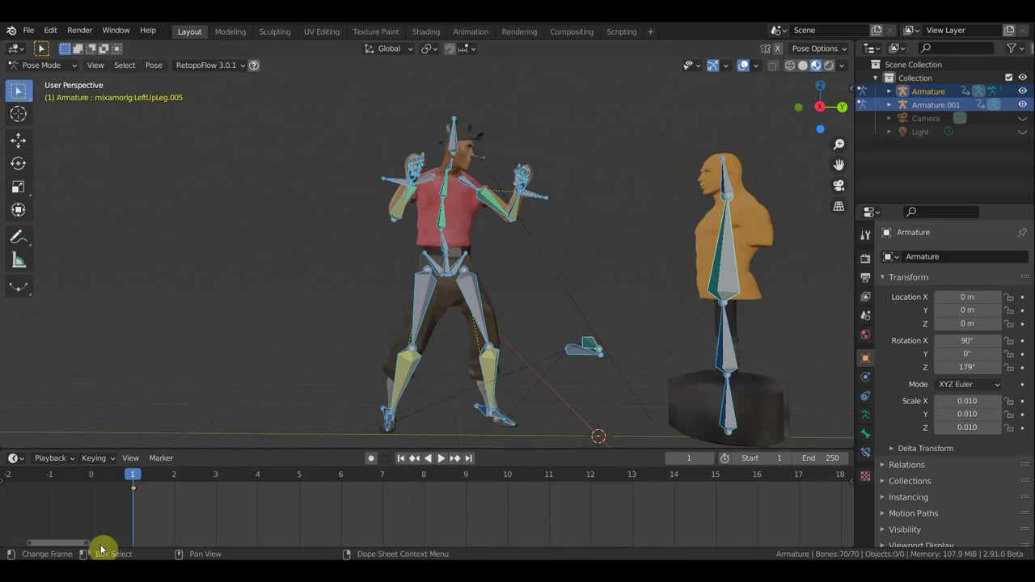
scroll(127, 483, up, 1)
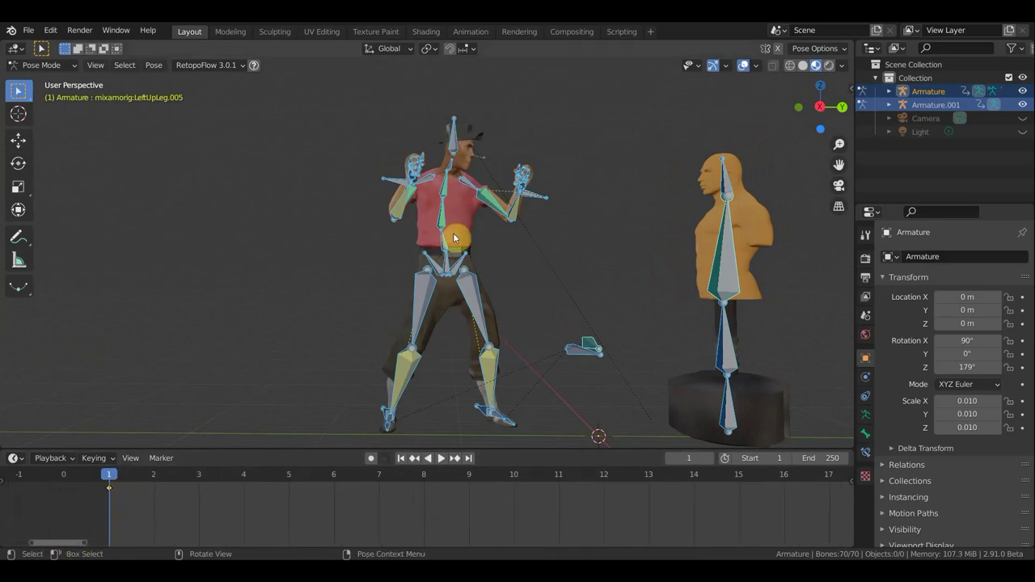
click(244, 483)
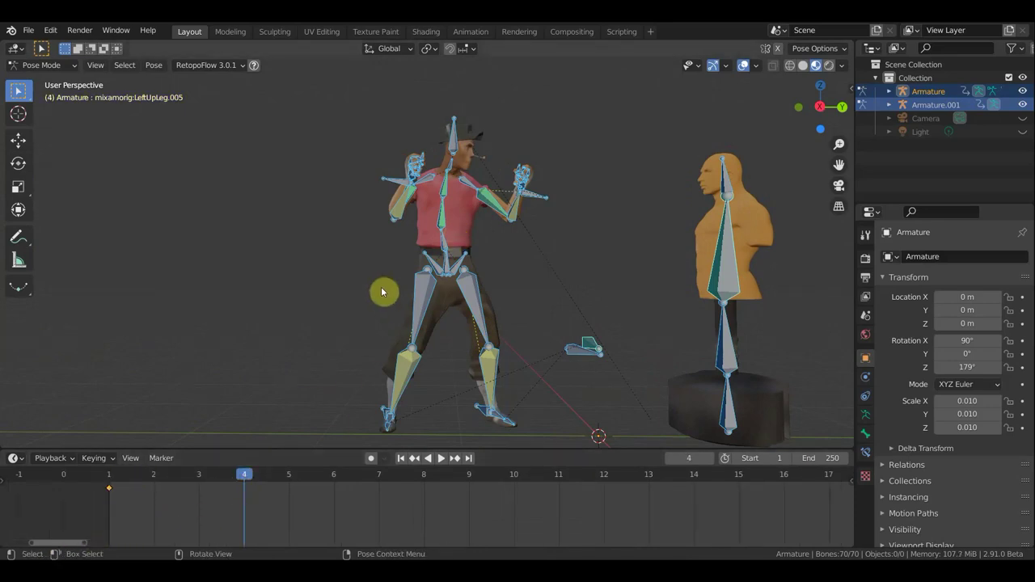
click(459, 244)
Lower both forearm and hand bones to drop the character's hands.
shift+click(534, 196)
key(g)
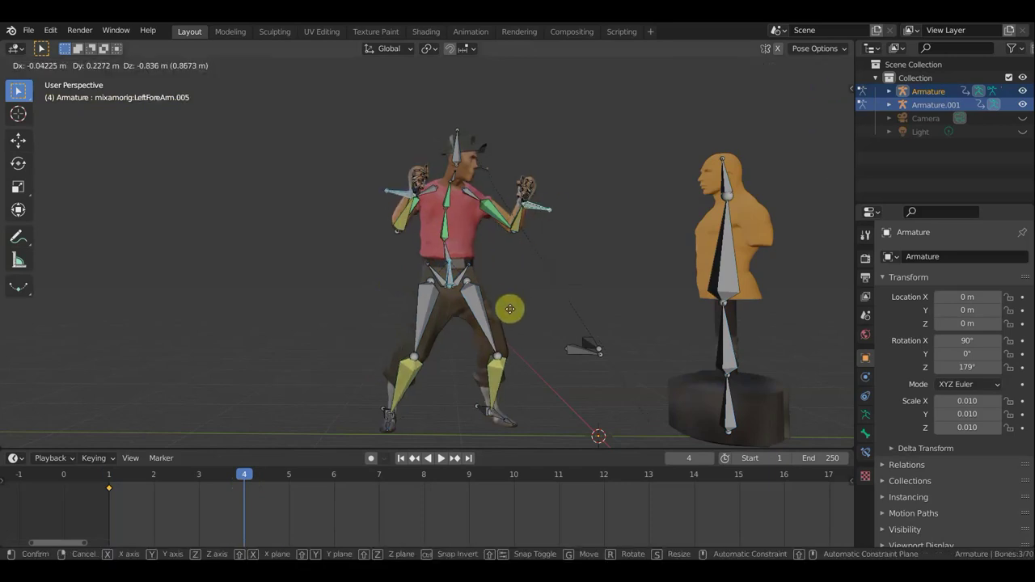
click(508, 366)
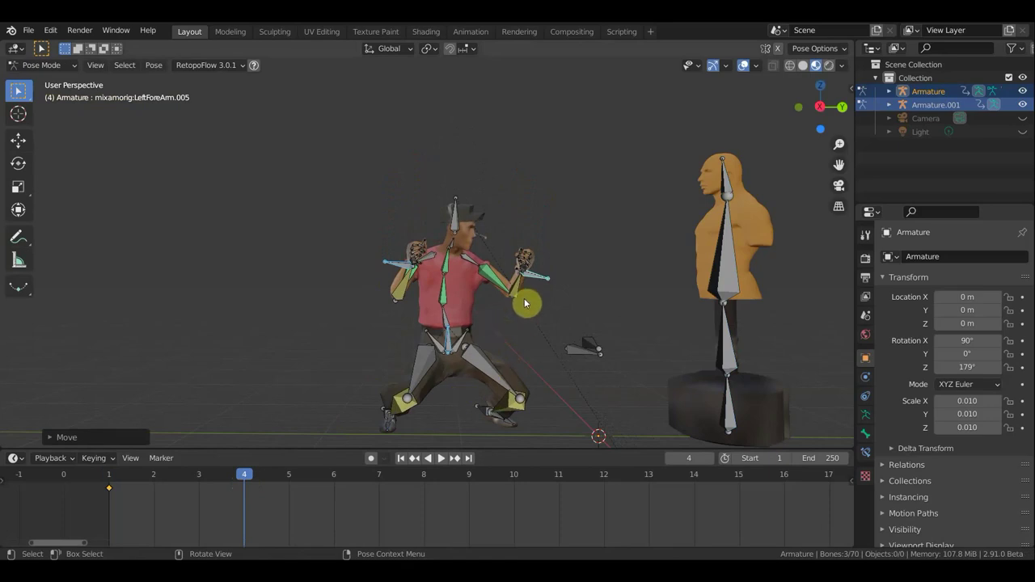
click(537, 277)
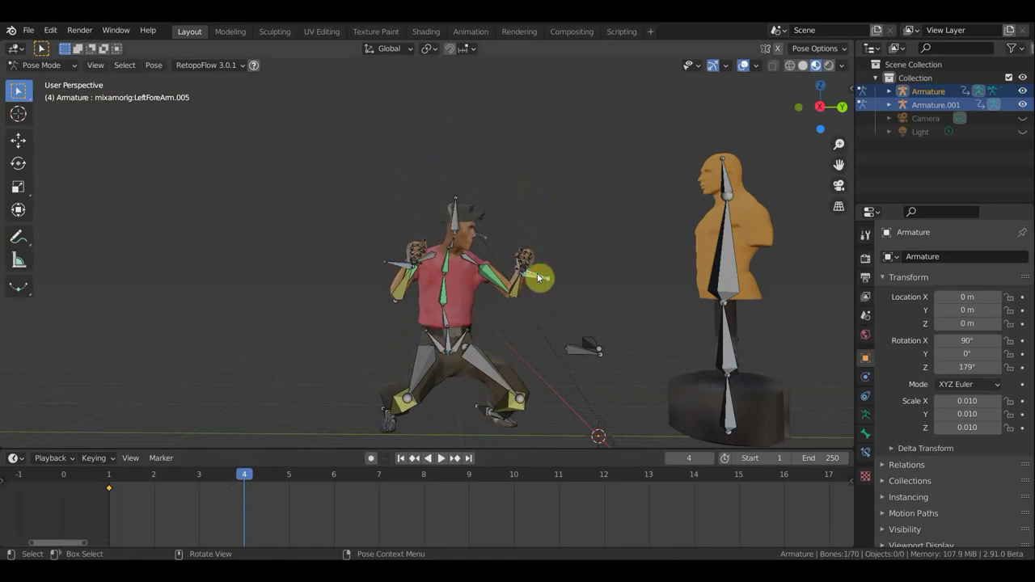
shift+click(399, 267)
mouse_move(399, 266)
middle_down()
mouse_move(534, 279)
mouse_move(561, 316)
middle_up()
key(g)
click(582, 360)
Rotate the selected bones together with the Hips to turn the body.
shift+click(485, 323)
mouse_move(486, 324)
middle_down()
mouse_move(523, 328)
mouse_move(552, 307)
middle_up()
key(r)
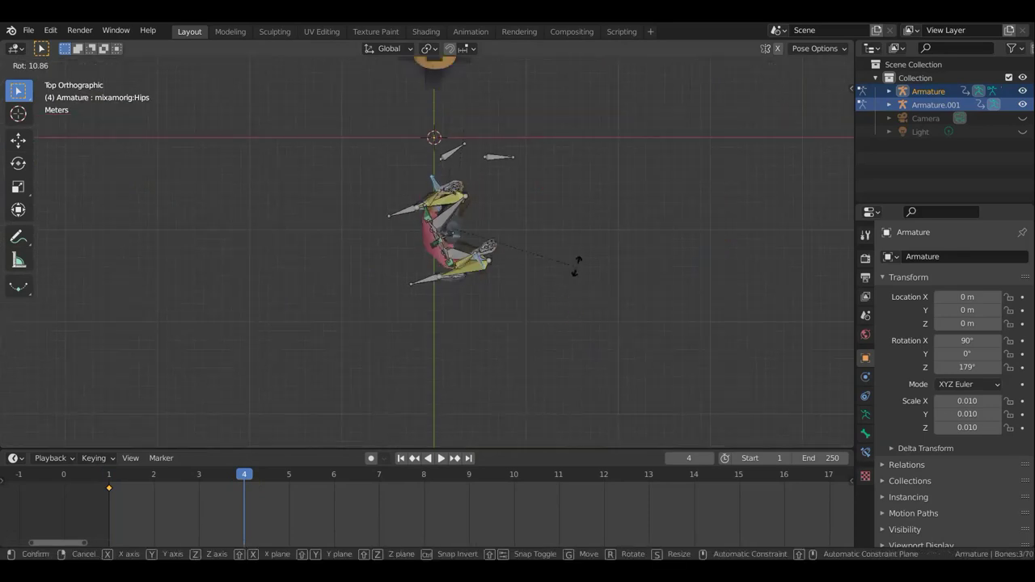
click(572, 261)
mouse_move(573, 260)
middle_down()
mouse_move(412, 236)
mouse_move(375, 187)
mouse_move(379, 146)
middle_up()
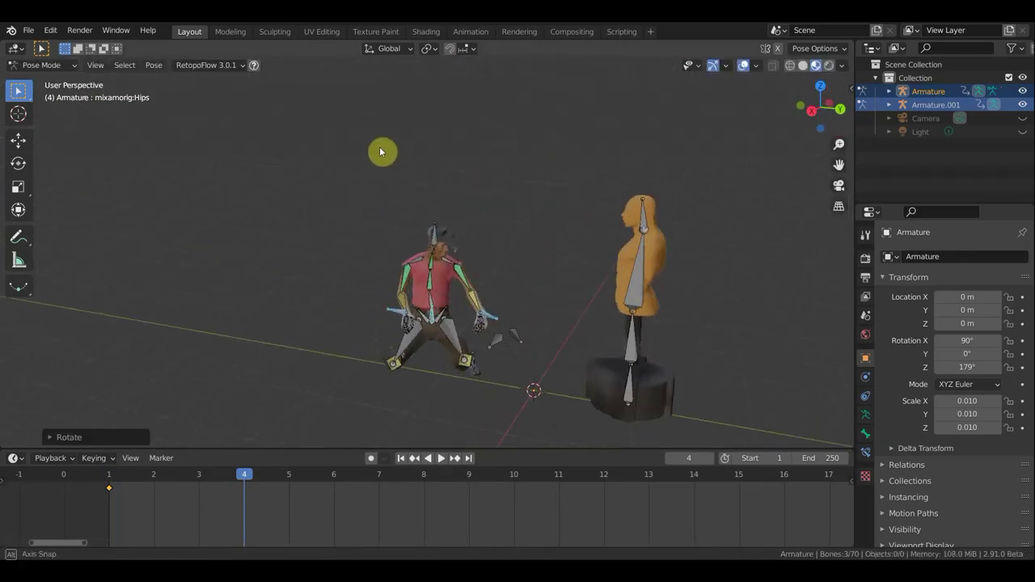
Move the LeftUpLeg.005 and LeftUpLeg.003 leg controls toward the dummy.
click(497, 375)
middle_drag(497, 374, 478, 418)
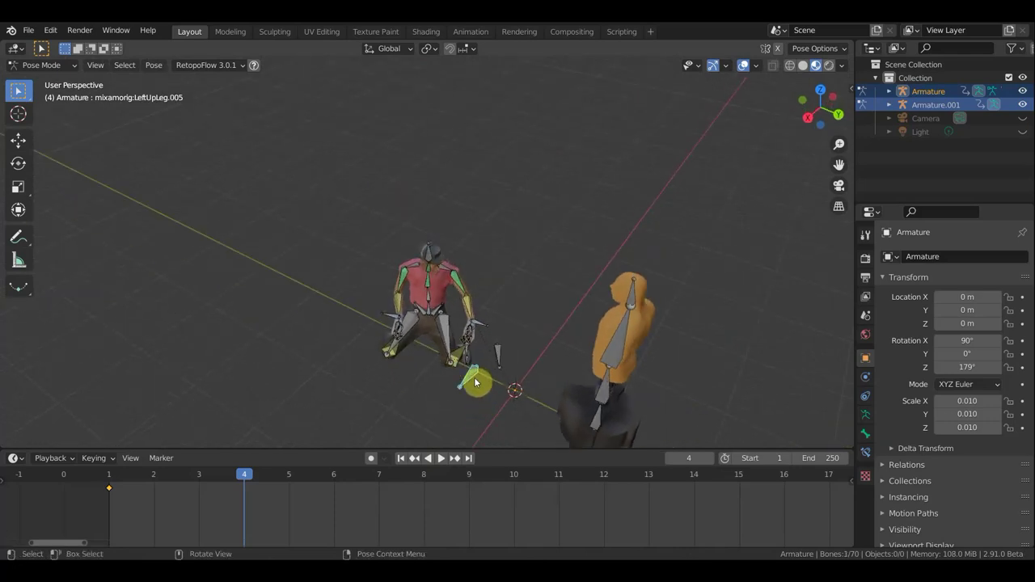
key(g)
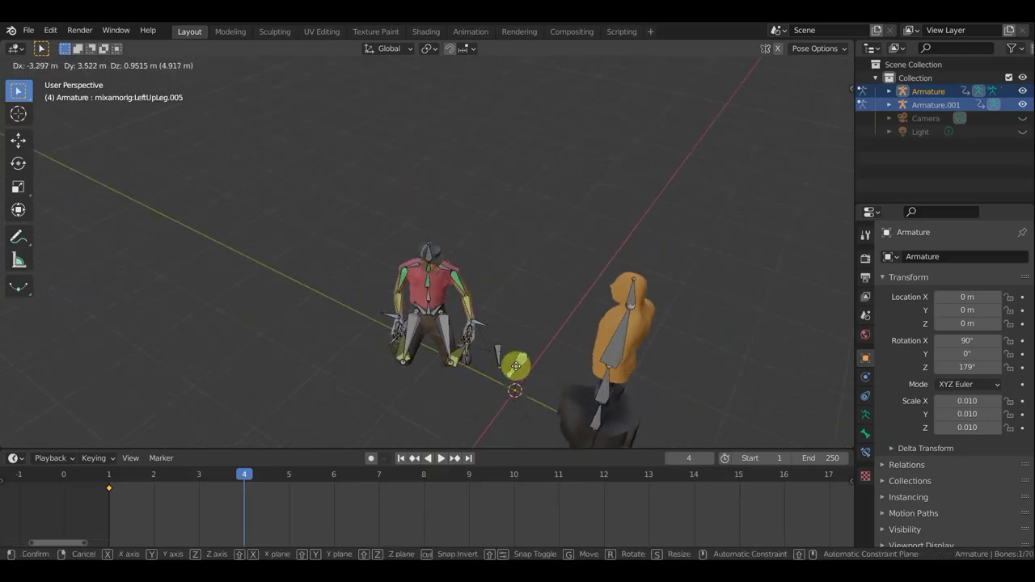
click(510, 366)
click(499, 353)
key(g)
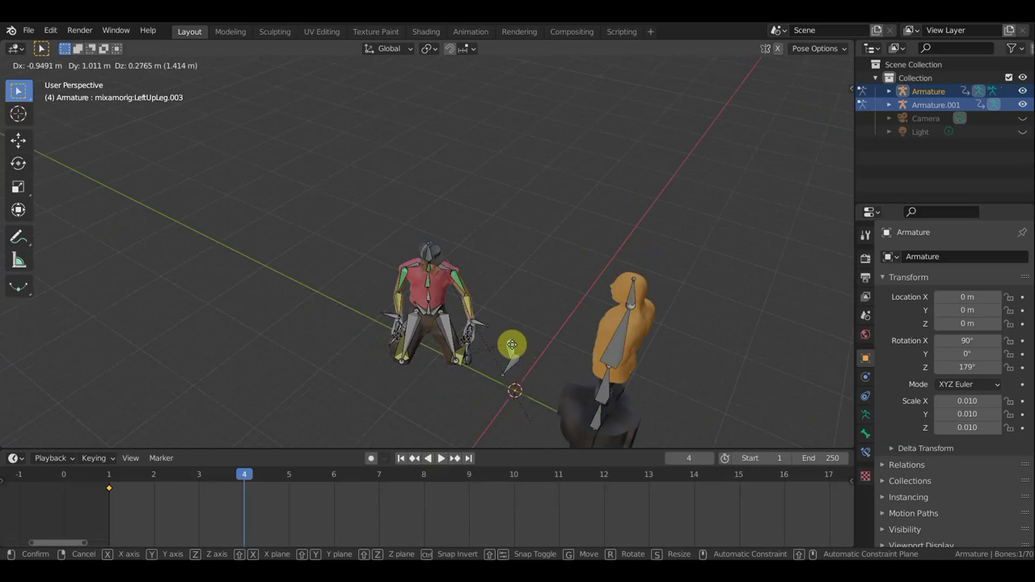
click(563, 319)
mouse_move(469, 363)
middle_down()
mouse_move(539, 307)
mouse_move(381, 323)
mouse_move(329, 351)
mouse_move(468, 369)
middle_up()
Rotate and move the LeftForeArm.005 hand and move LeftForeArm.007 down beside the knees.
click(467, 377)
key(r)
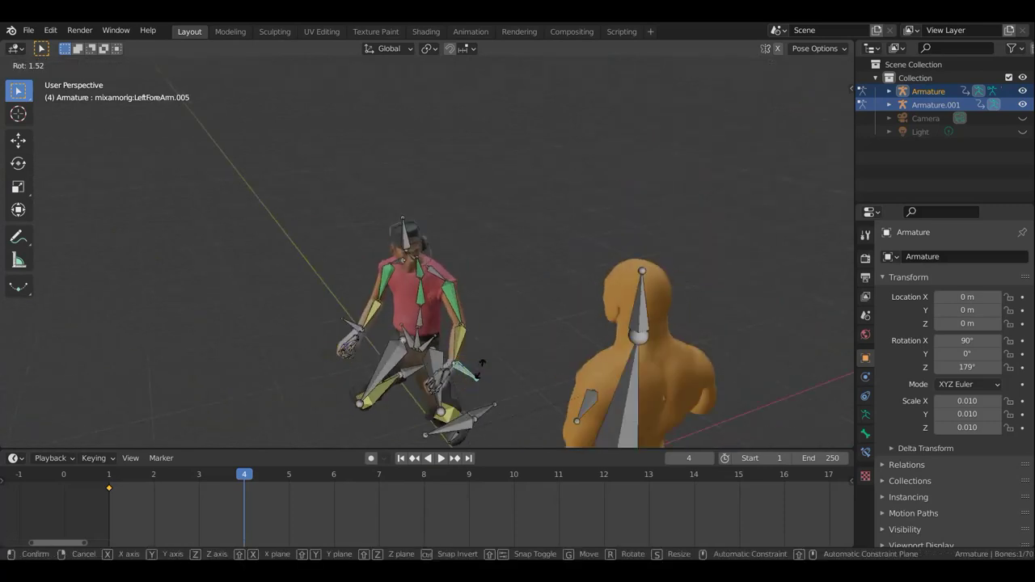
click(471, 364)
key(g)
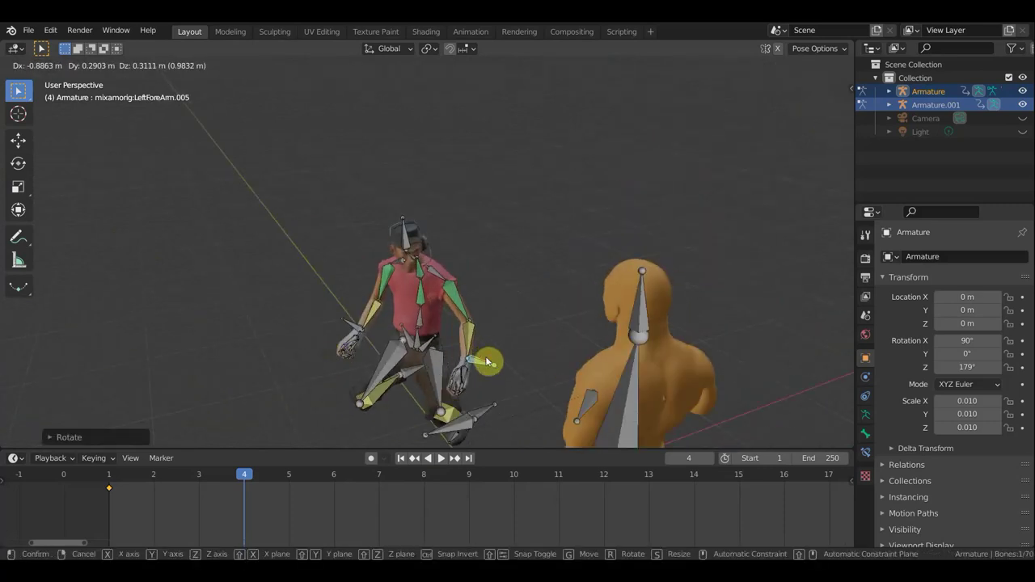
click(478, 357)
click(356, 330)
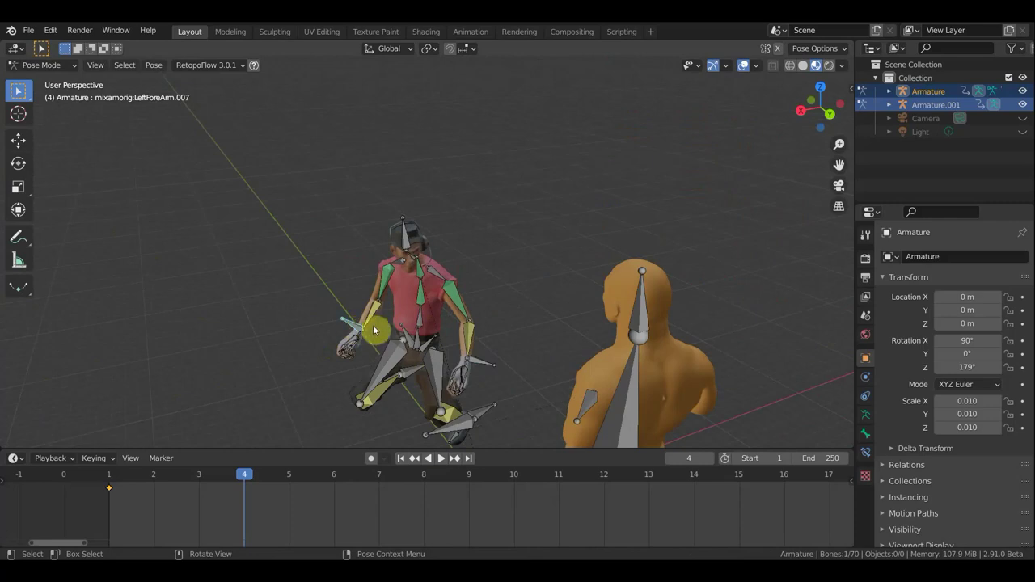
key(g)
click(375, 327)
mouse_move(375, 326)
middle_down()
mouse_move(439, 321)
mouse_move(502, 282)
middle_up()
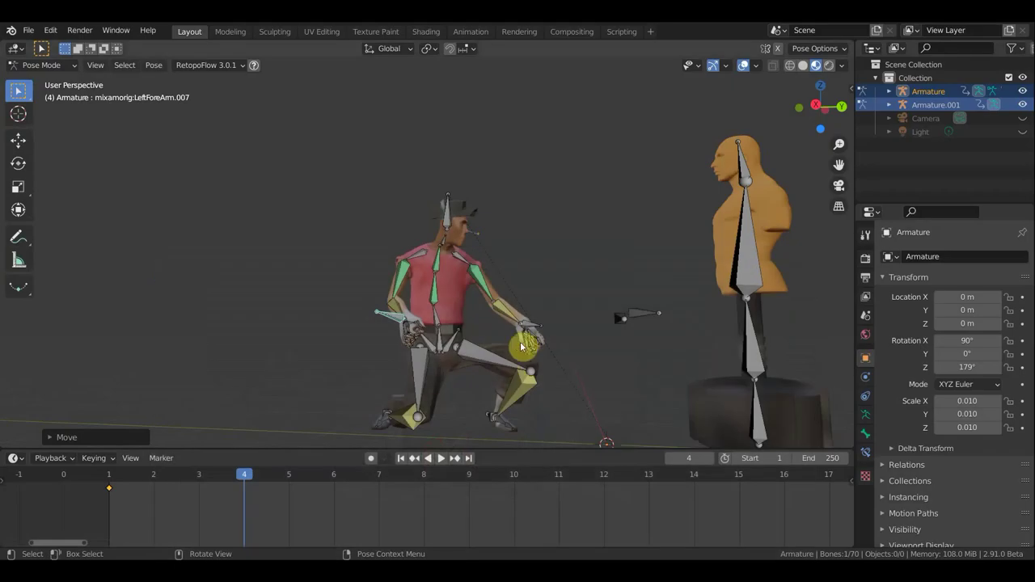
mouse_move(526, 342)
middle_down()
mouse_move(573, 356)
mouse_move(522, 346)
middle_up()
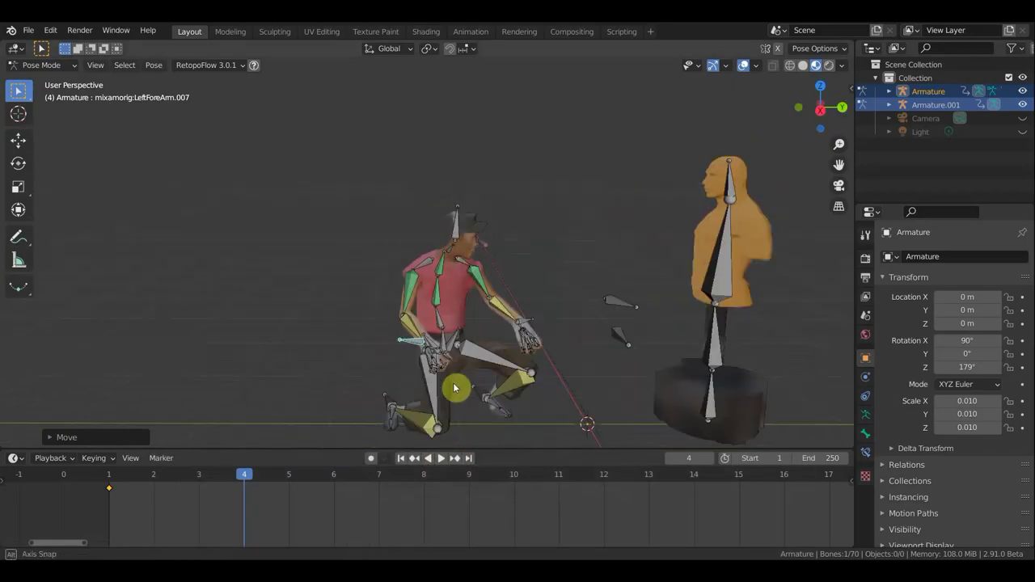
mouse_move(512, 370)
middle_down()
mouse_move(440, 329)
mouse_move(499, 346)
mouse_move(479, 373)
middle_up()
Tilt the Hips bone forward.
click(528, 372)
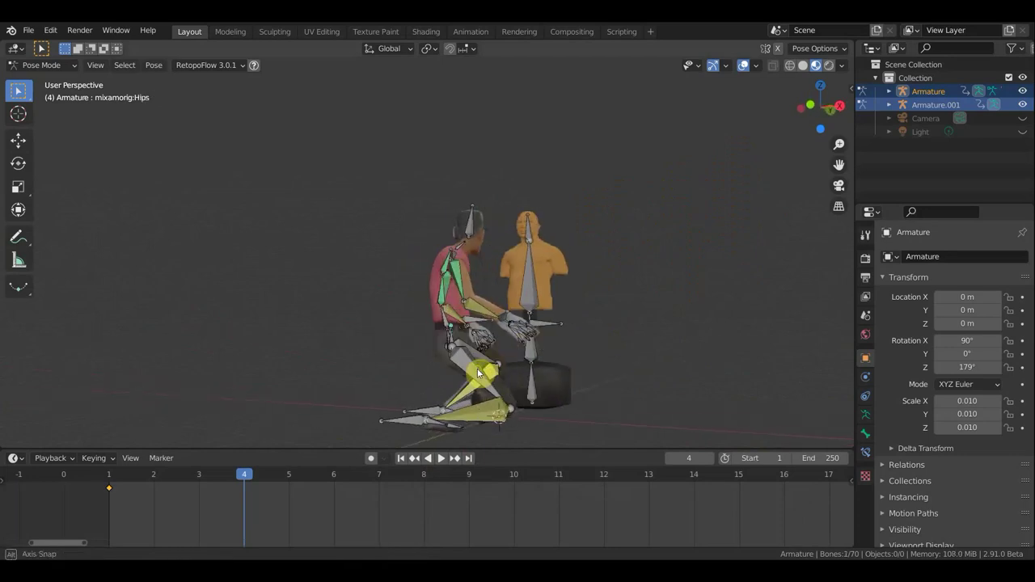
middle_drag(556, 389, 543, 389)
key(r)
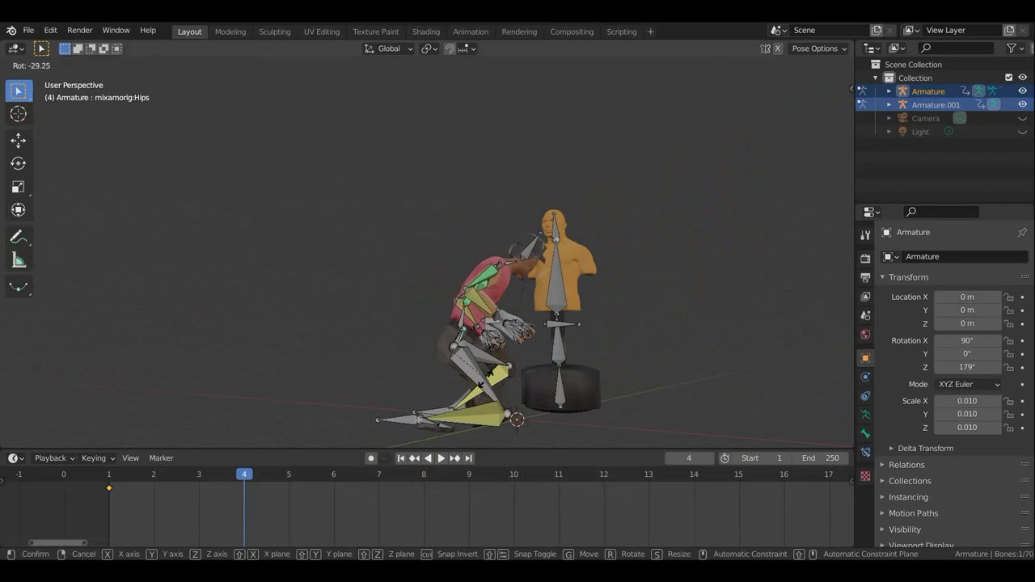
click(526, 369)
middle_drag(526, 369, 365, 379)
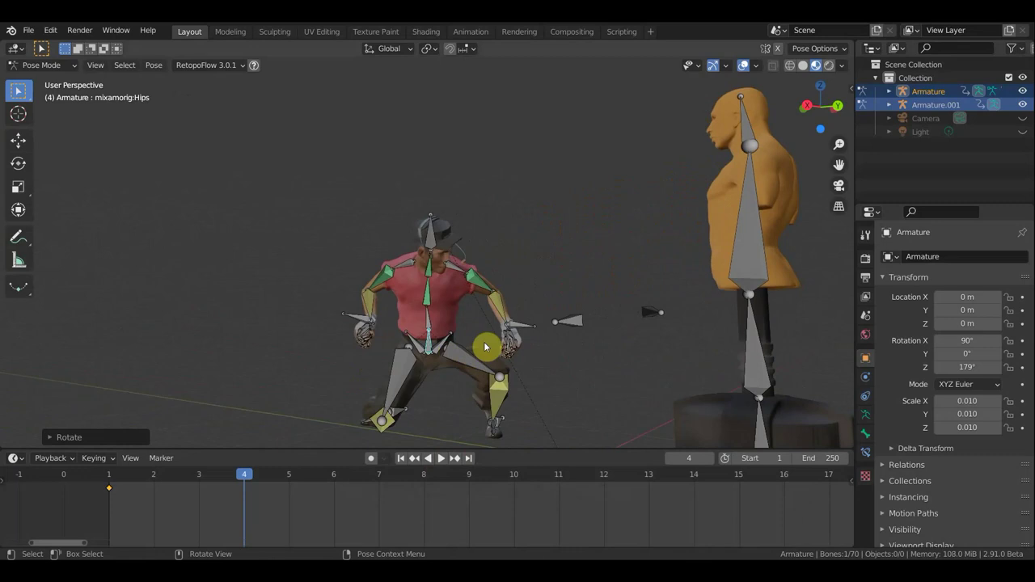
Refine the positions of the LeftForeArm.007 and LeftForeArm.005 hand controls.
click(356, 321)
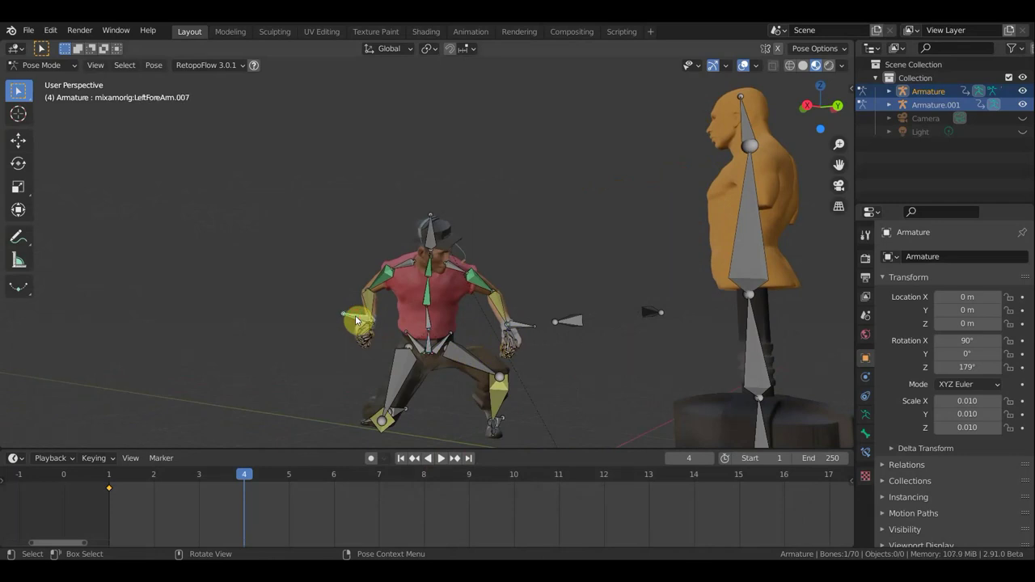
key(g)
click(346, 330)
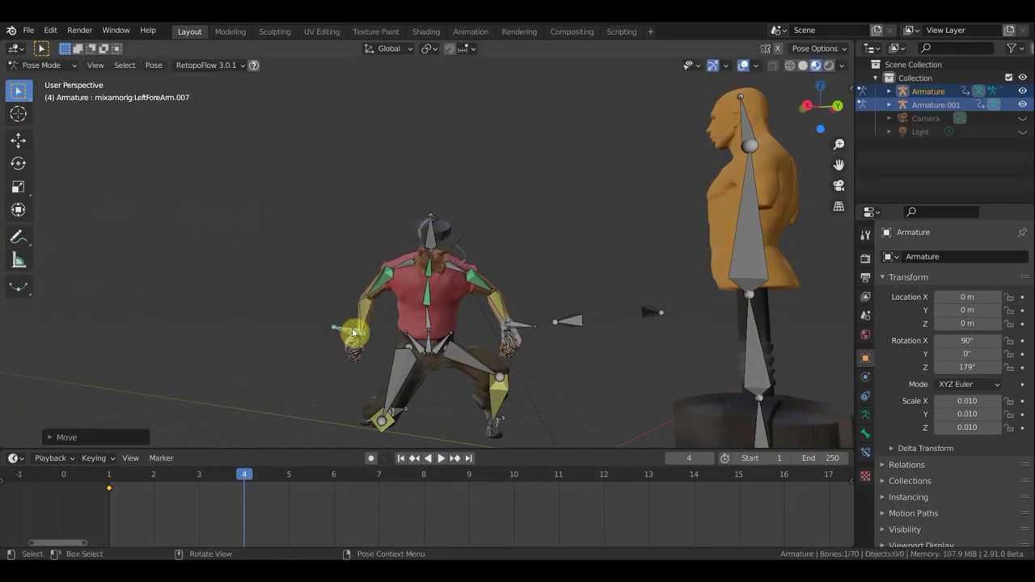
click(524, 328)
key(g)
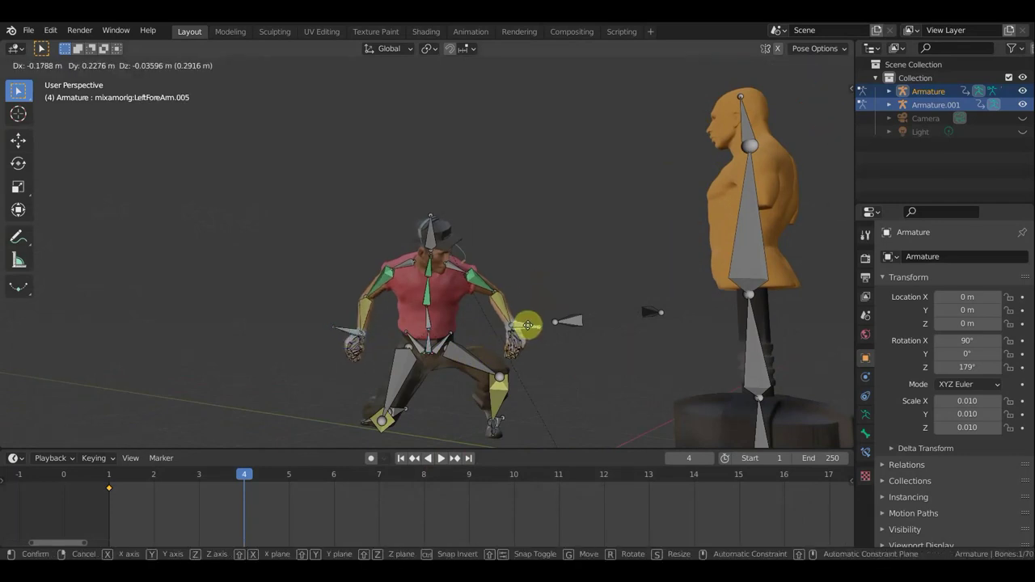
click(527, 327)
mouse_move(527, 327)
middle_down()
mouse_move(485, 358)
mouse_move(423, 358)
mouse_move(688, 122)
middle_up()
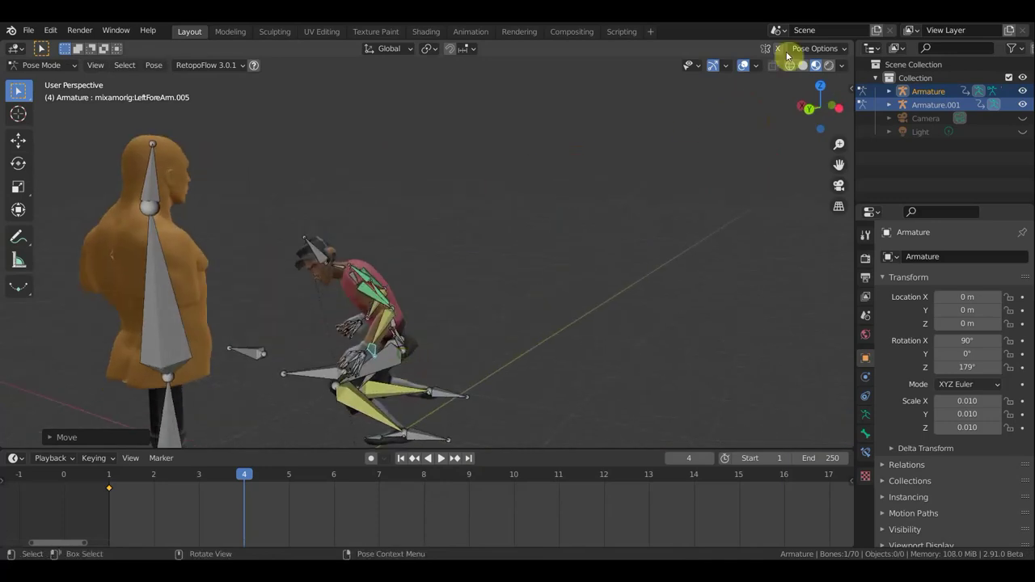
Hide the overlays to inspect the crouched mesh from several angles, then show the bones again.
click(744, 68)
mouse_move(492, 261)
middle_down()
mouse_move(590, 263)
mouse_move(753, 240)
mouse_move(692, 291)
middle_up()
mouse_move(569, 345)
middle_down()
mouse_move(574, 267)
mouse_move(594, 284)
mouse_move(543, 268)
mouse_move(525, 312)
mouse_move(698, 312)
mouse_move(543, 305)
mouse_move(481, 374)
middle_up()
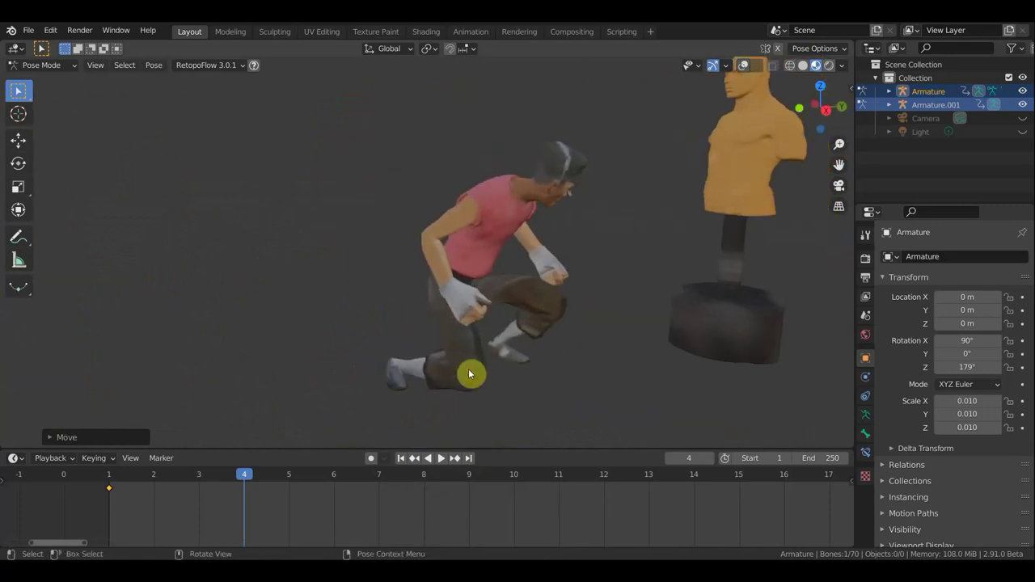
mouse_move(402, 386)
middle_down()
mouse_move(526, 430)
mouse_move(412, 344)
mouse_move(397, 350)
mouse_move(404, 358)
middle_up()
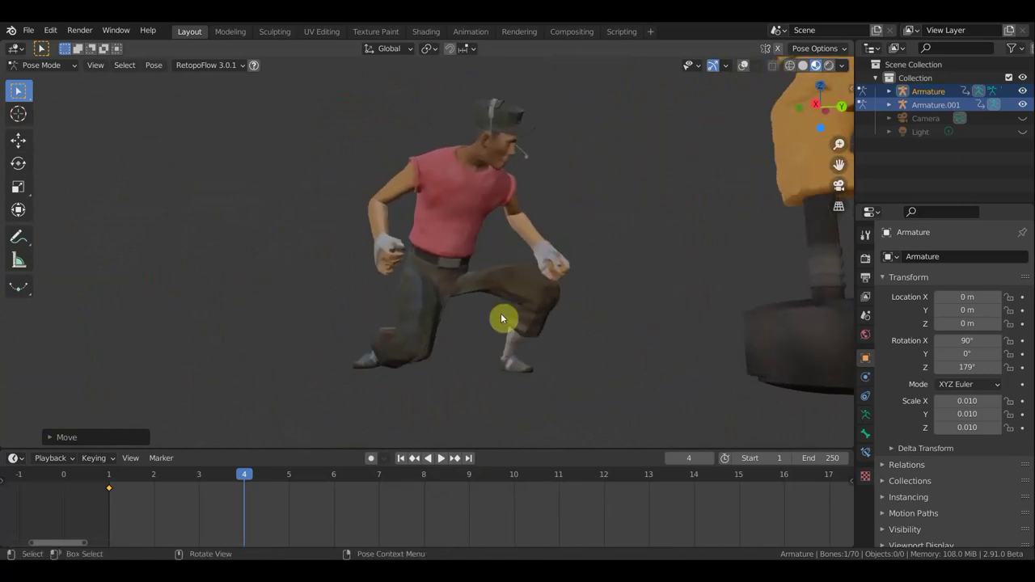
mouse_move(519, 310)
middle_down()
mouse_move(474, 324)
mouse_move(501, 291)
middle_up()
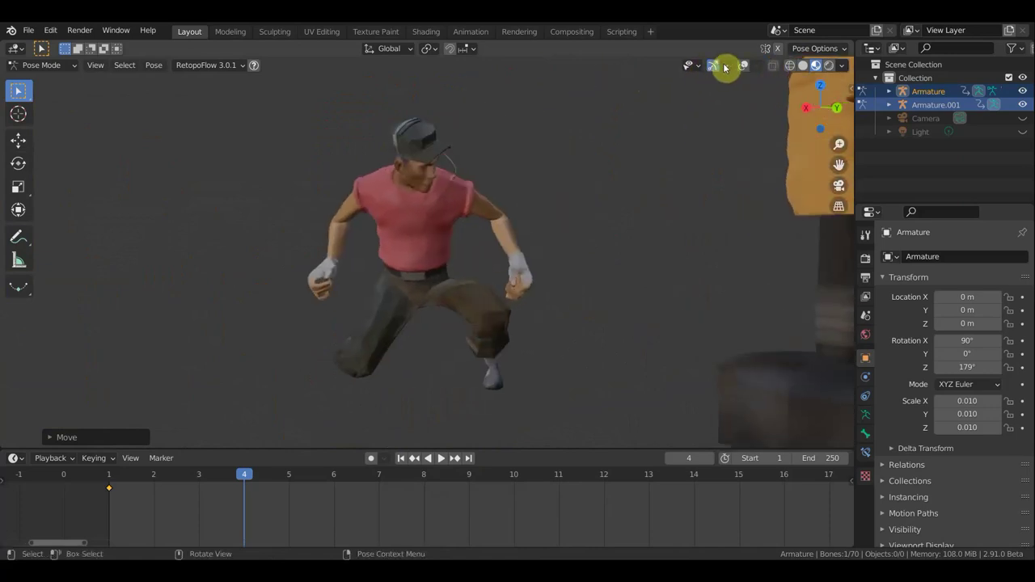
click(744, 65)
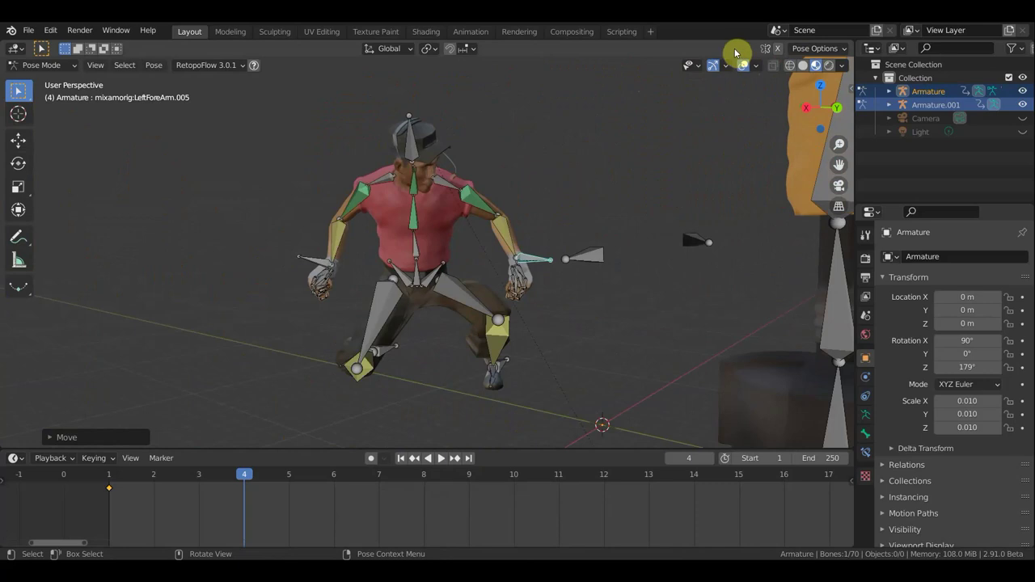
mouse_move(642, 292)
middle_down()
mouse_move(617, 275)
mouse_move(607, 293)
middle_up()
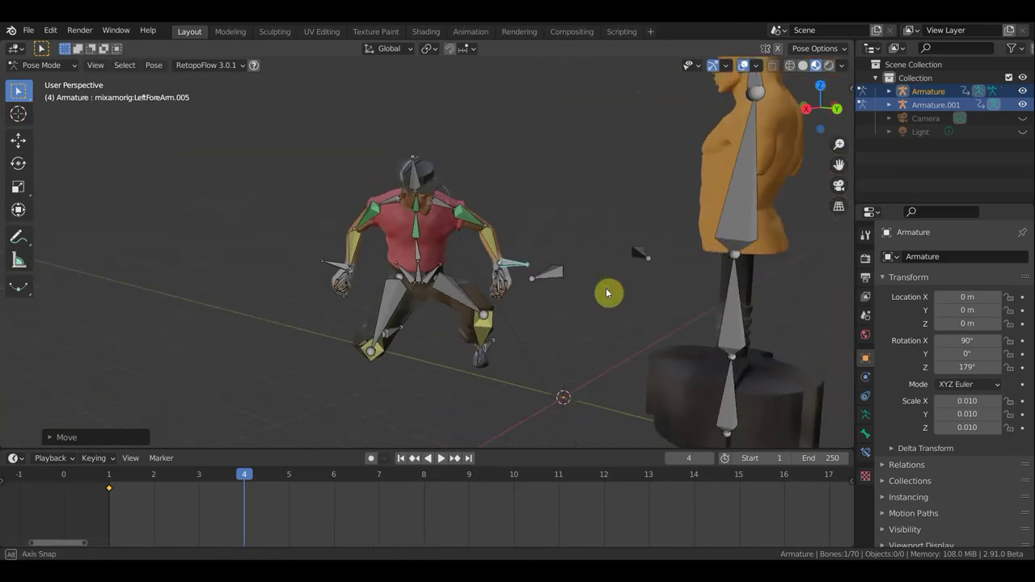
click(555, 276)
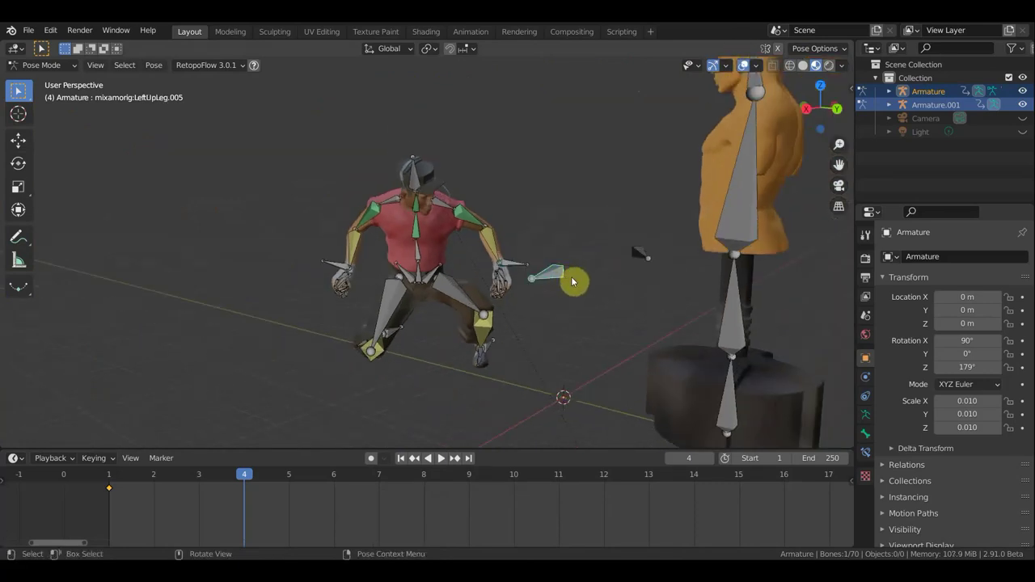
Move the LeftUpLeg.005 and LeftUpLeg.003 leg controls to lower the left leg.
middle_drag(595, 276, 595, 328)
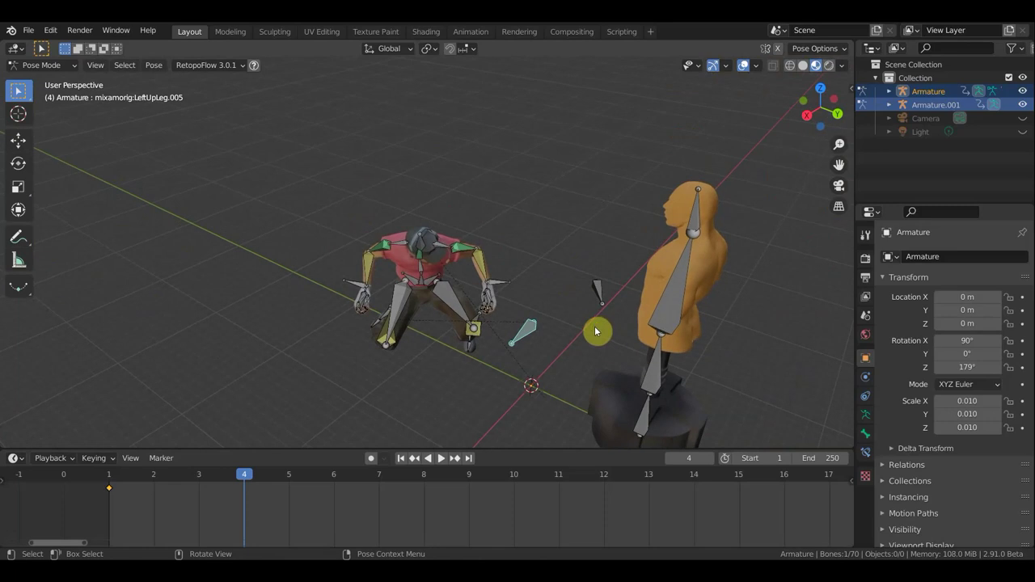
key(g)
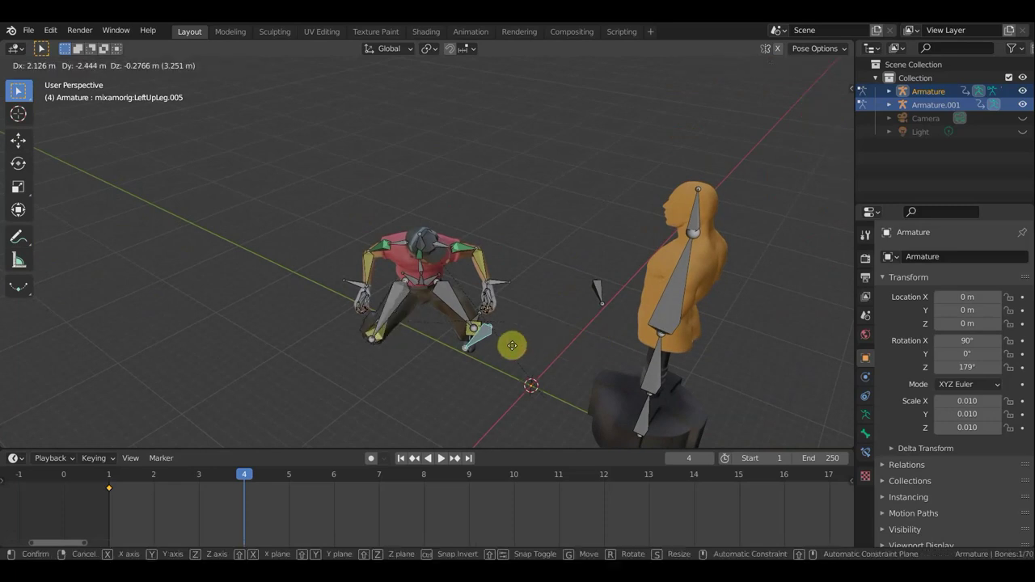
click(502, 346)
click(600, 293)
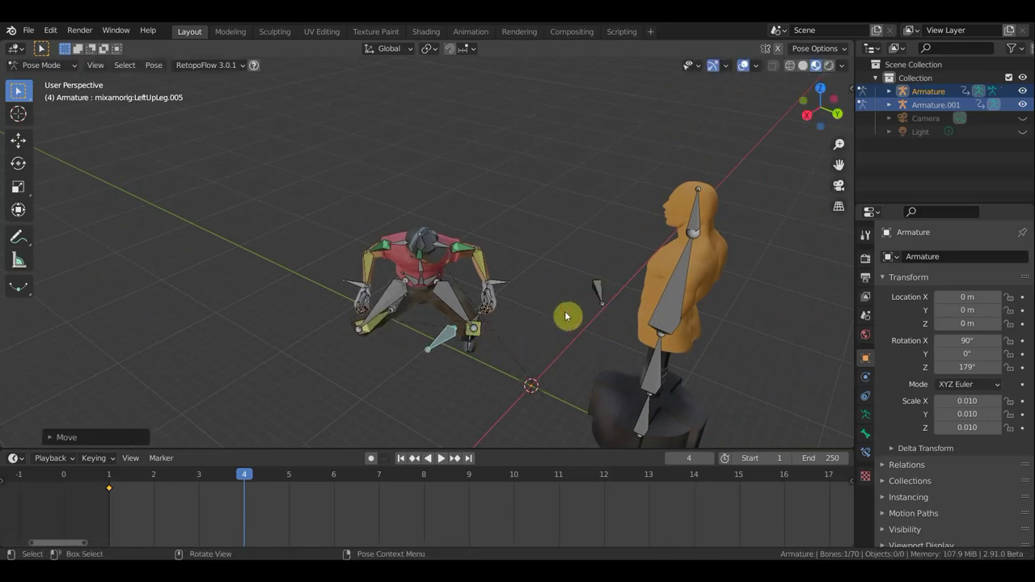
key(g)
click(512, 337)
mouse_move(492, 339)
middle_down()
mouse_move(575, 286)
mouse_move(485, 302)
mouse_move(606, 300)
mouse_move(507, 293)
mouse_move(612, 307)
mouse_move(591, 307)
mouse_move(582, 346)
middle_up()
scroll(555, 295, up, 5)
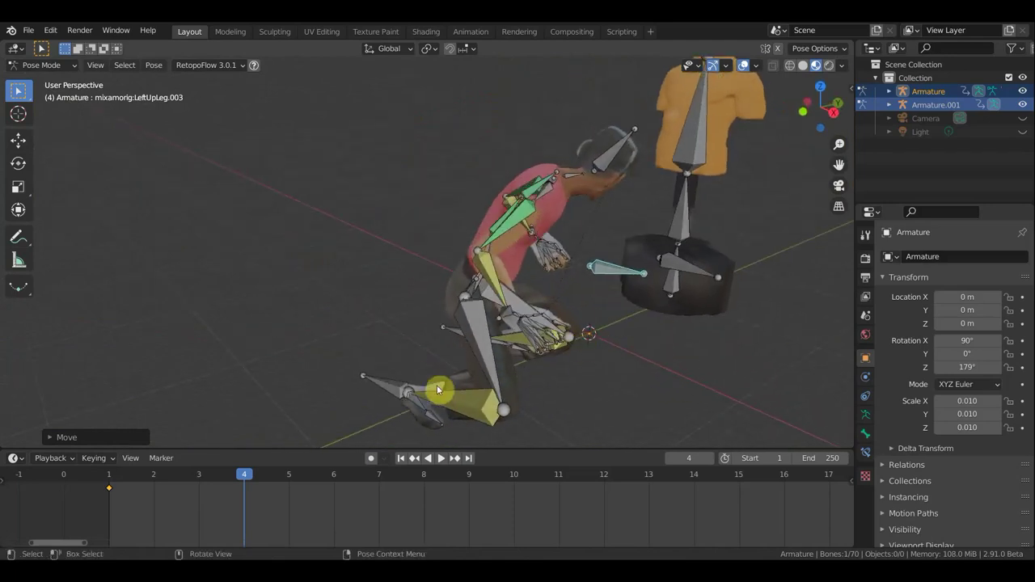
Rotate the LeftLeg.007 leg bone into the crouch from a top view, undoing the last adjustment.
click(393, 386)
key(KP_5)
key(KP_7)
key(r)
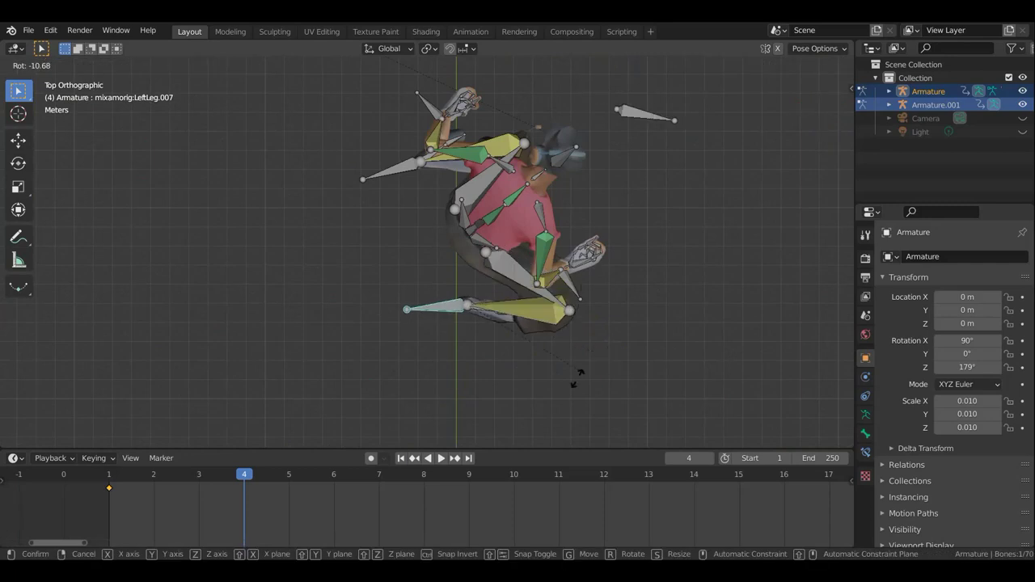
click(558, 385)
mouse_move(624, 358)
middle_down()
mouse_move(489, 208)
mouse_move(469, 207)
mouse_move(524, 230)
mouse_move(518, 358)
middle_up()
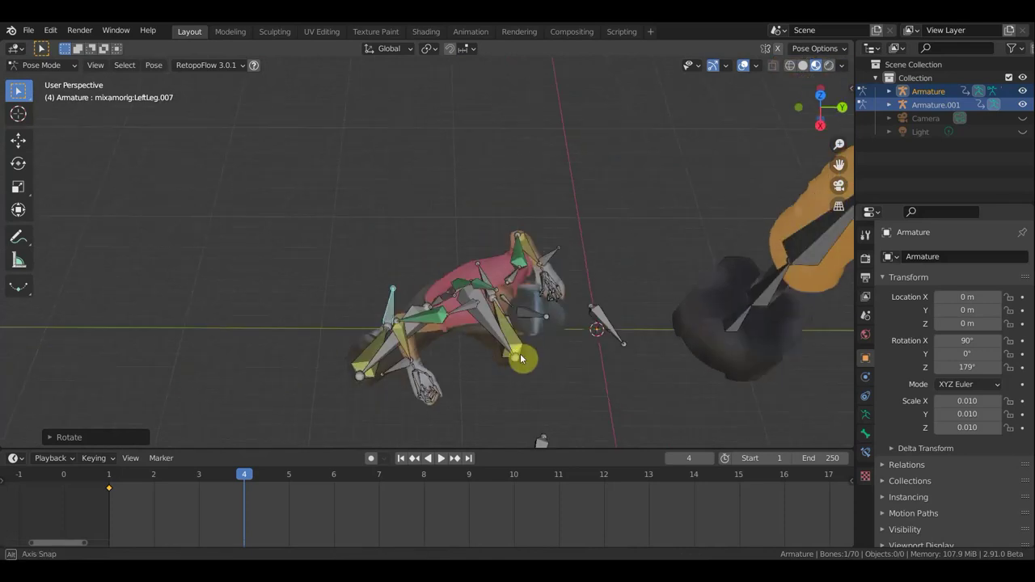
key(r)
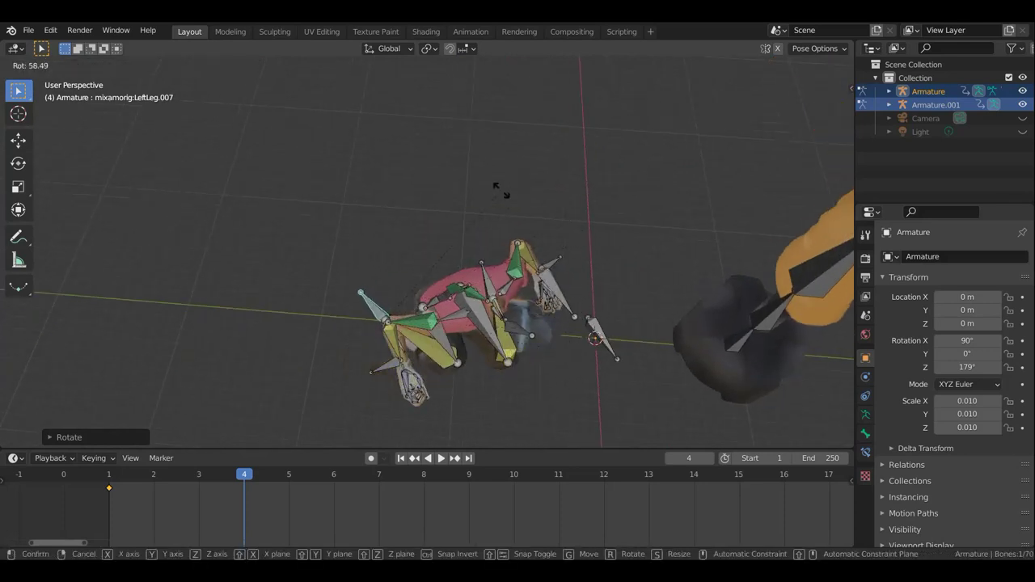
click(506, 202)
mouse_move(550, 285)
middle_down()
mouse_move(619, 179)
mouse_move(462, 179)
mouse_move(538, 154)
middle_up()
key(ctrl+z)
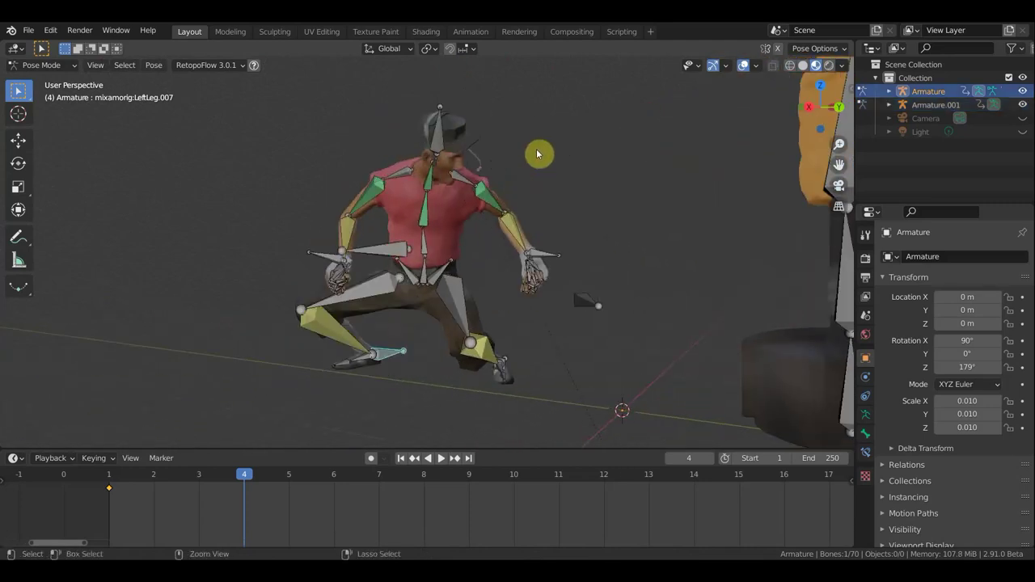
Restore the lowered leg pose and rotate the neck bone to raise the head upright.
key(ctrl+z)
mouse_move(674, 234)
middle_down()
mouse_move(693, 234)
mouse_move(678, 234)
middle_up()
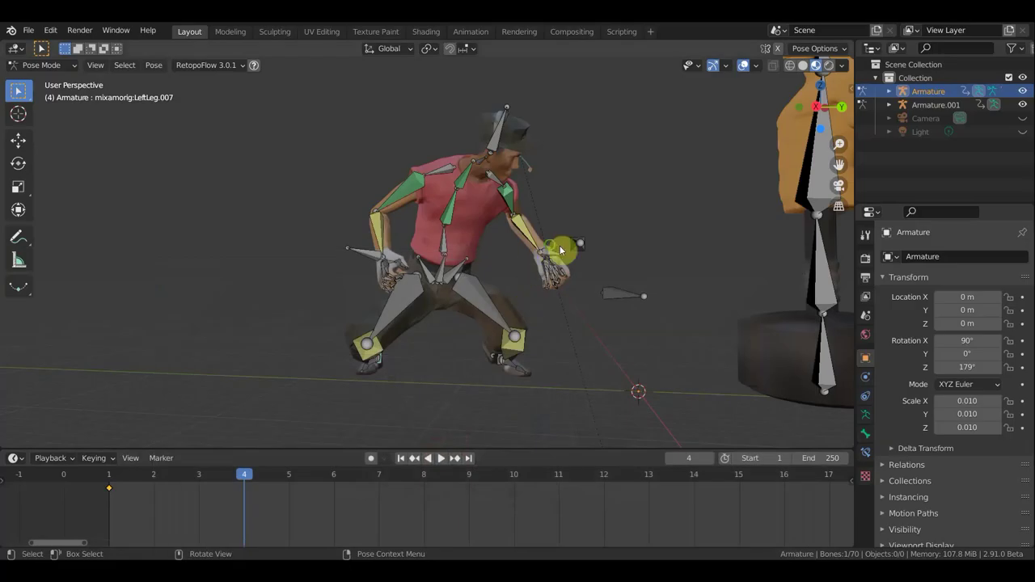
middle_drag(560, 245, 572, 251)
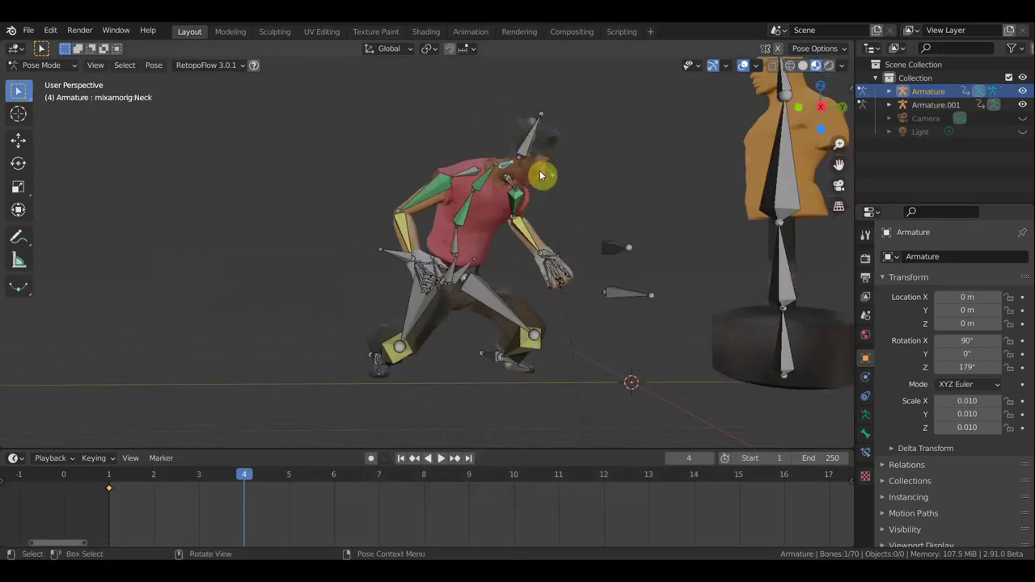
key(r)
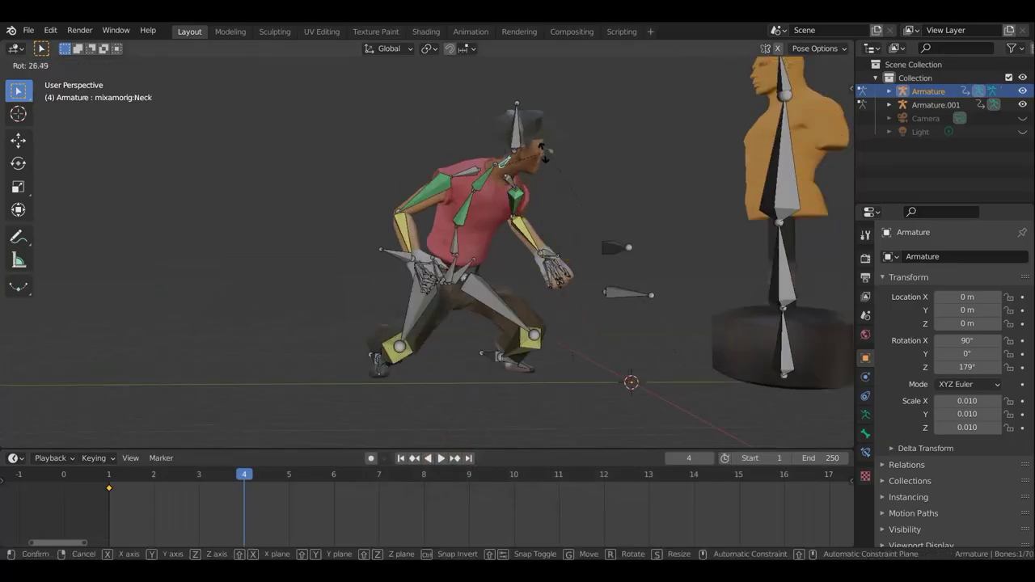
click(569, 176)
mouse_move(569, 176)
middle_down()
mouse_move(542, 189)
mouse_move(577, 160)
middle_up()
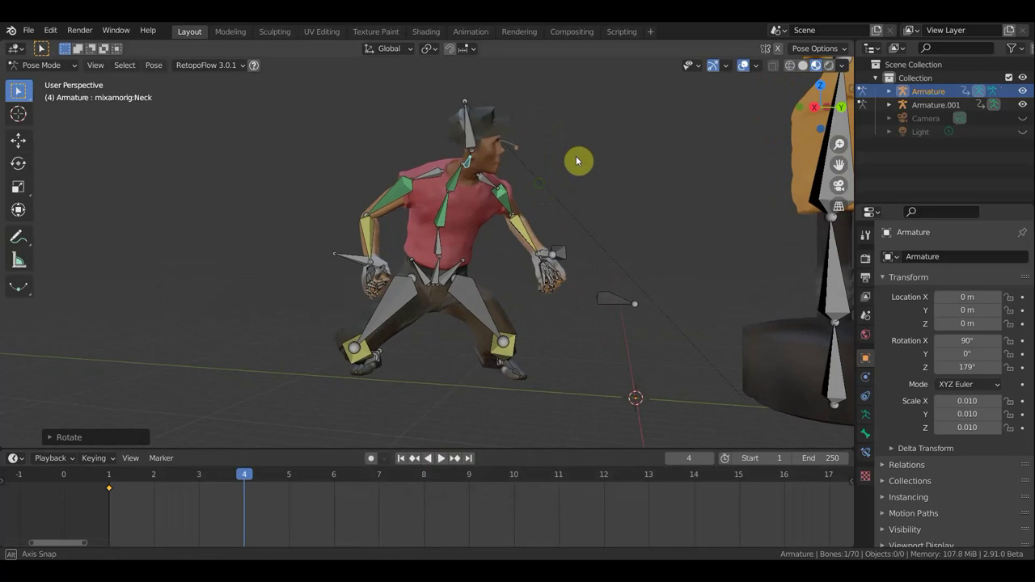
Hide overlays and keyframe Location & Rotation for all bones at frame 4, then preview playback.
click(743, 65)
scroll(597, 296, down, 3)
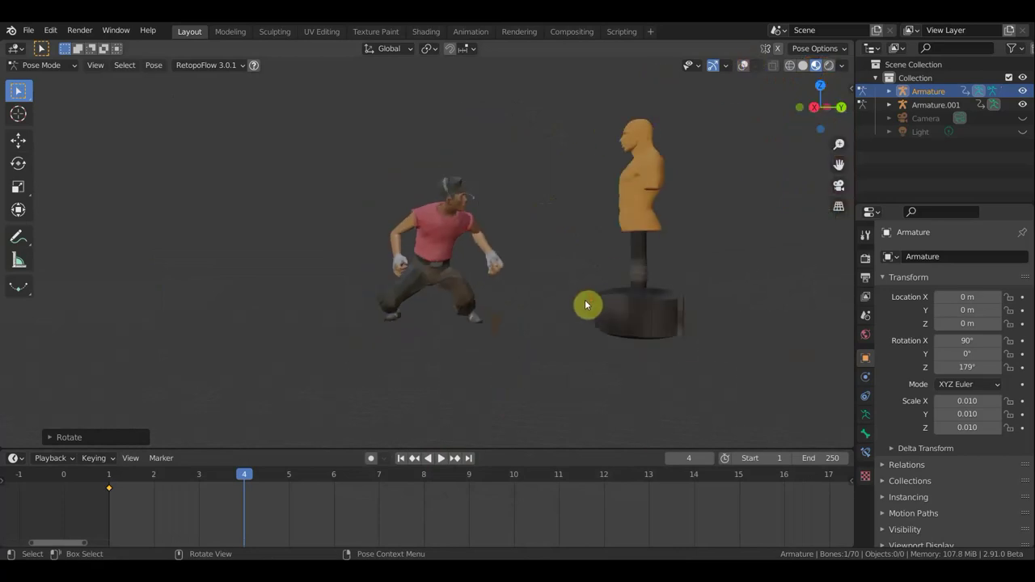
key(a)
key(i)
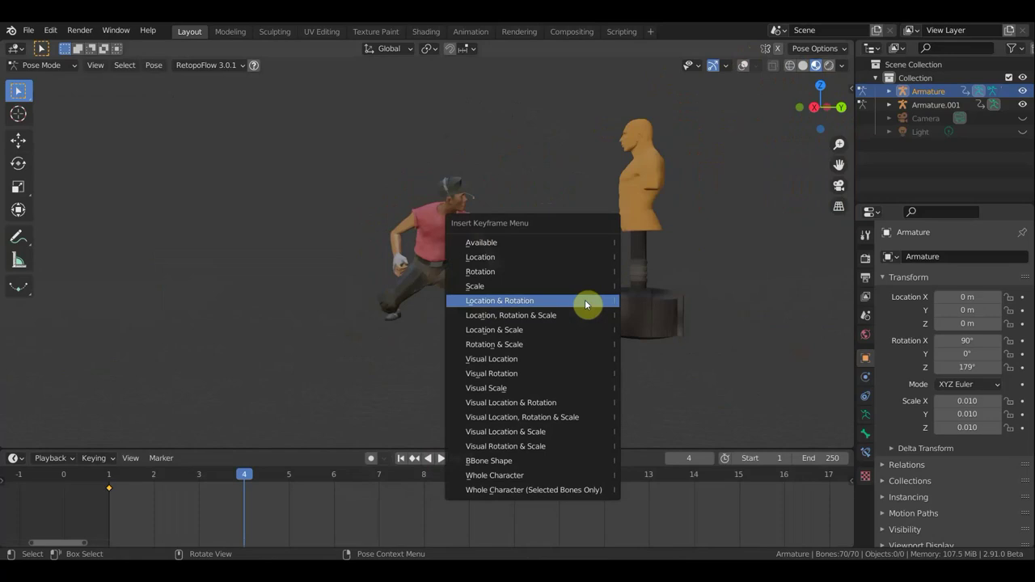
click(586, 301)
mouse_move(241, 476)
mouse_down()
mouse_move(208, 488)
mouse_move(227, 491)
mouse_move(122, 490)
mouse_move(222, 504)
mouse_up()
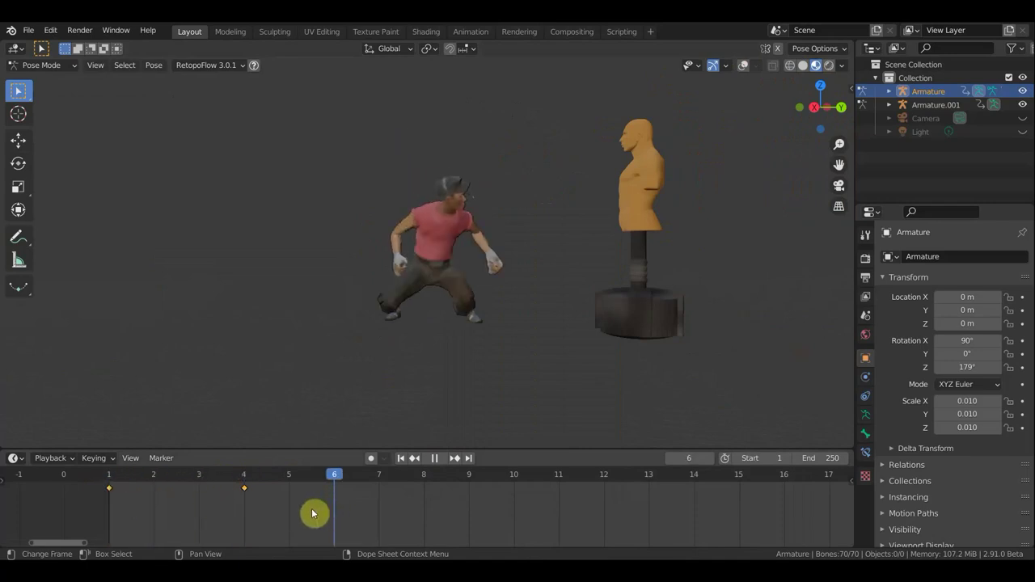
drag(322, 514, 291, 509)
key(space)
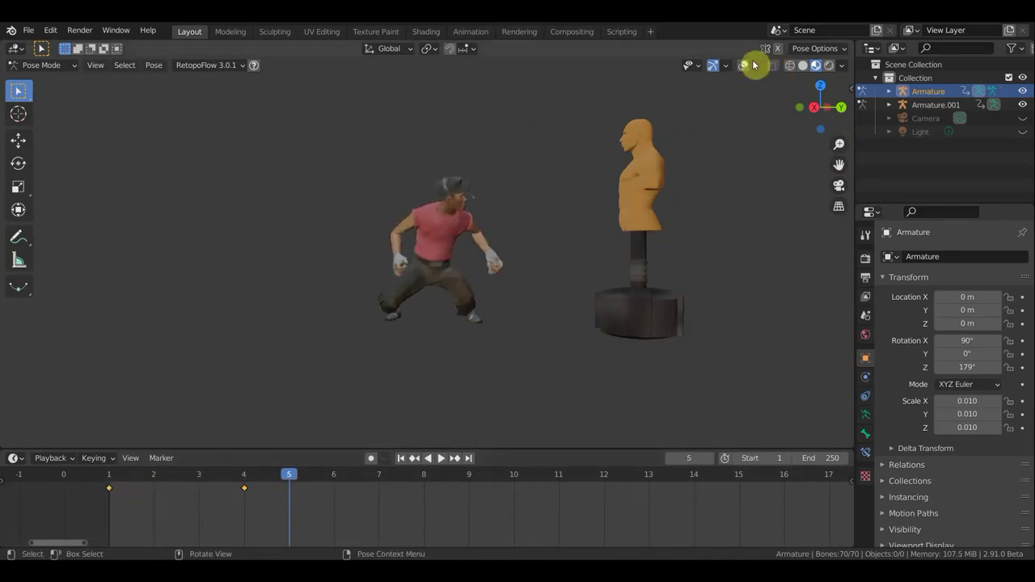
Show overlays again and view the character from Right Ortho at frame 4.
click(746, 65)
scroll(509, 283, up, 2)
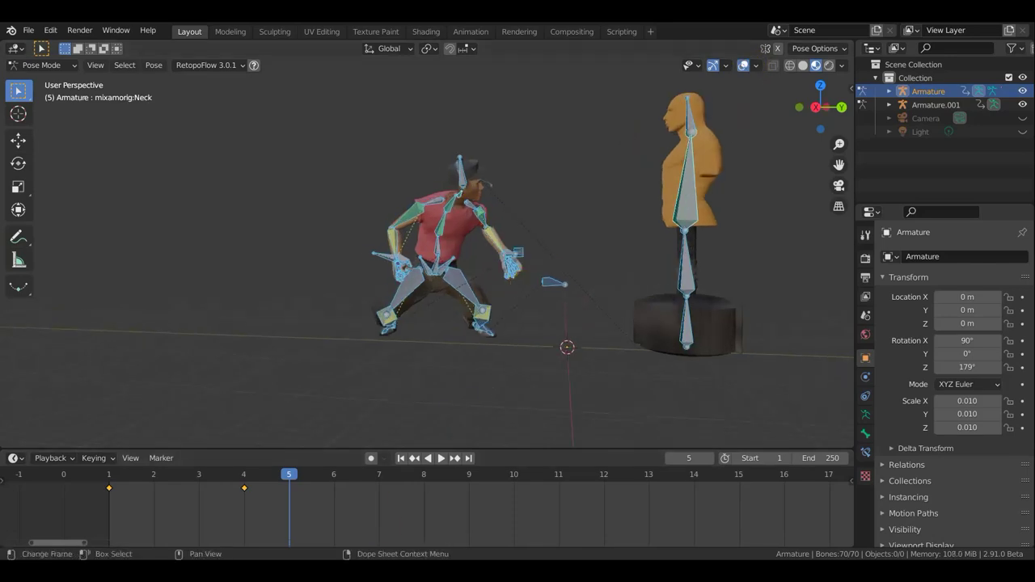
click(515, 478)
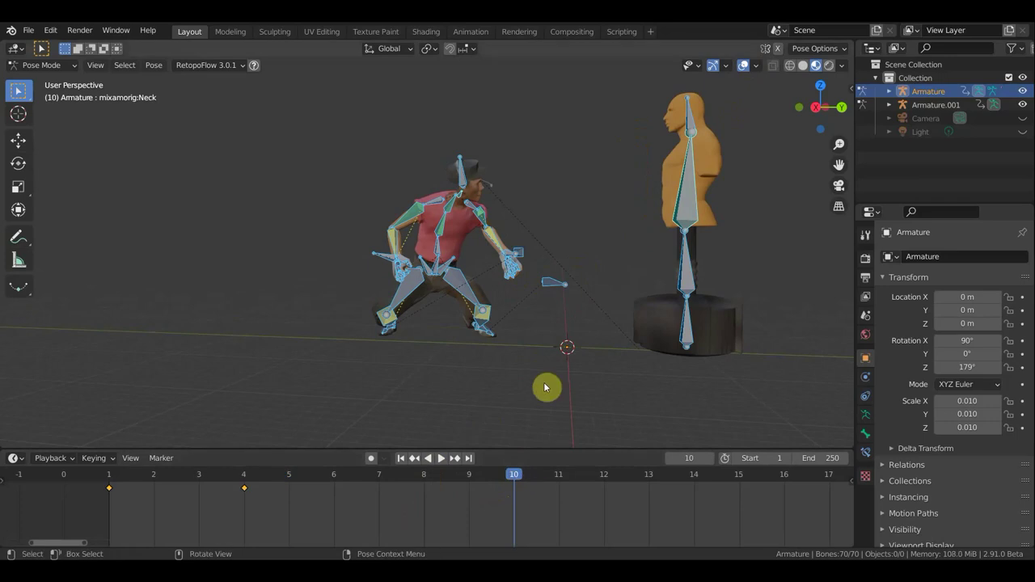
key(KP_3)
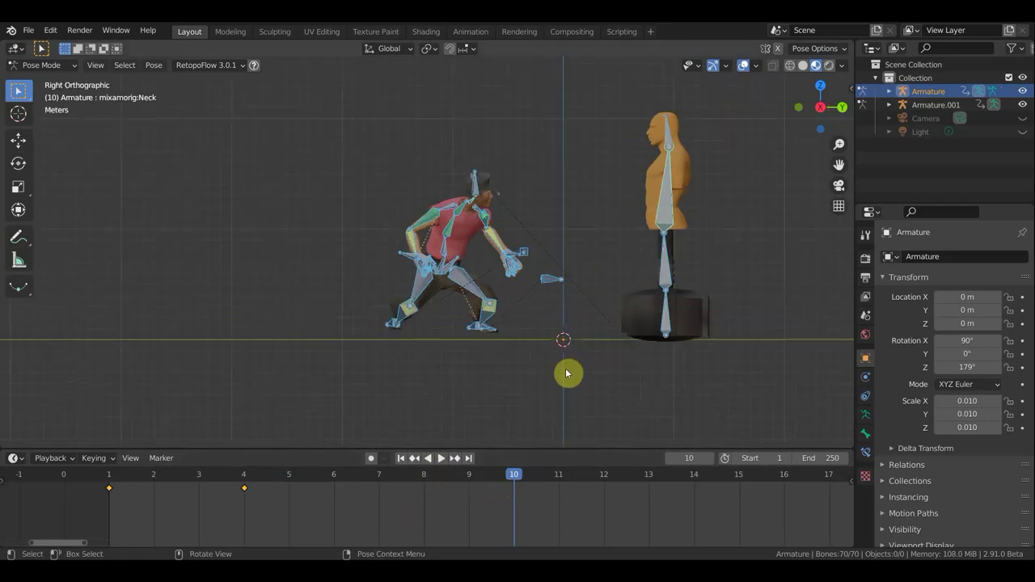
scroll(564, 366, up, 1)
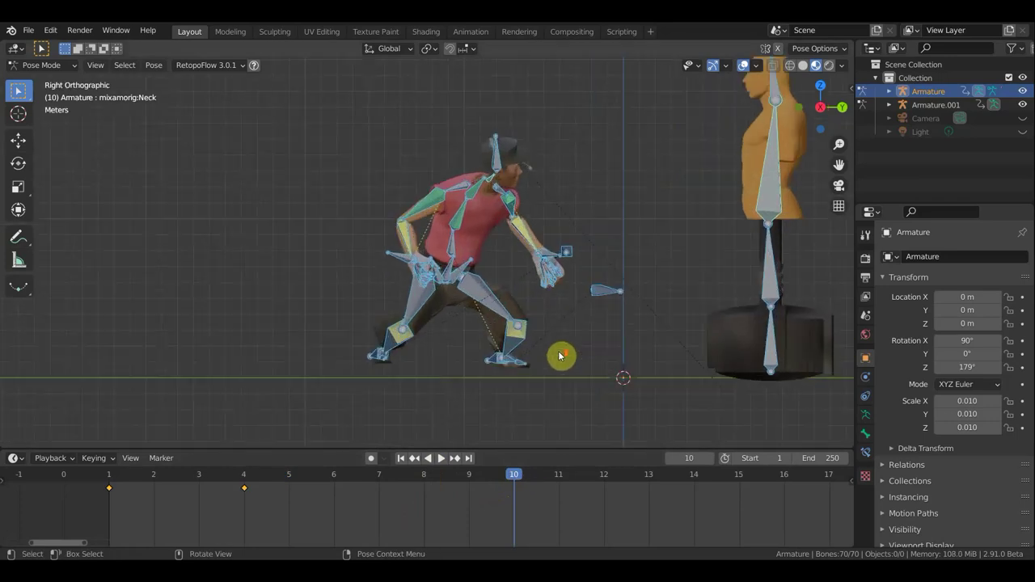
click(246, 475)
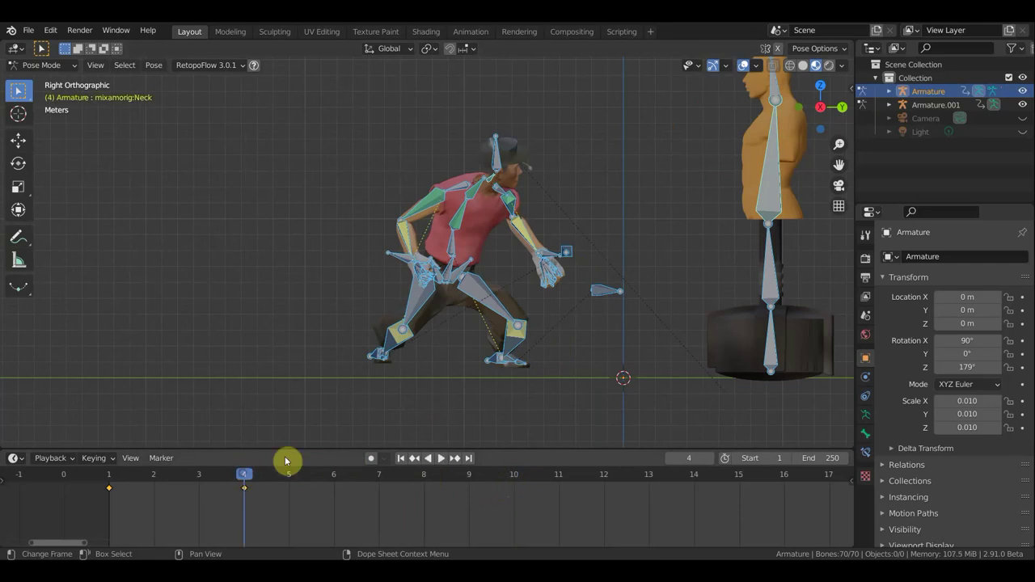
Move the LeftLeg.007 and LeftLeg.005 foot bones flat and key Rotation & Scale for all bones.
click(384, 370)
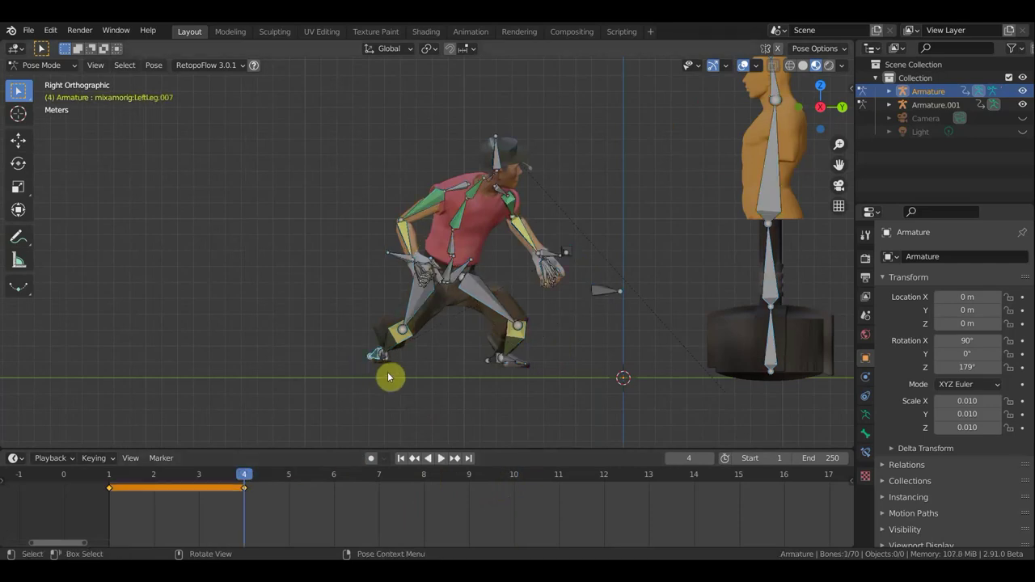
key(g)
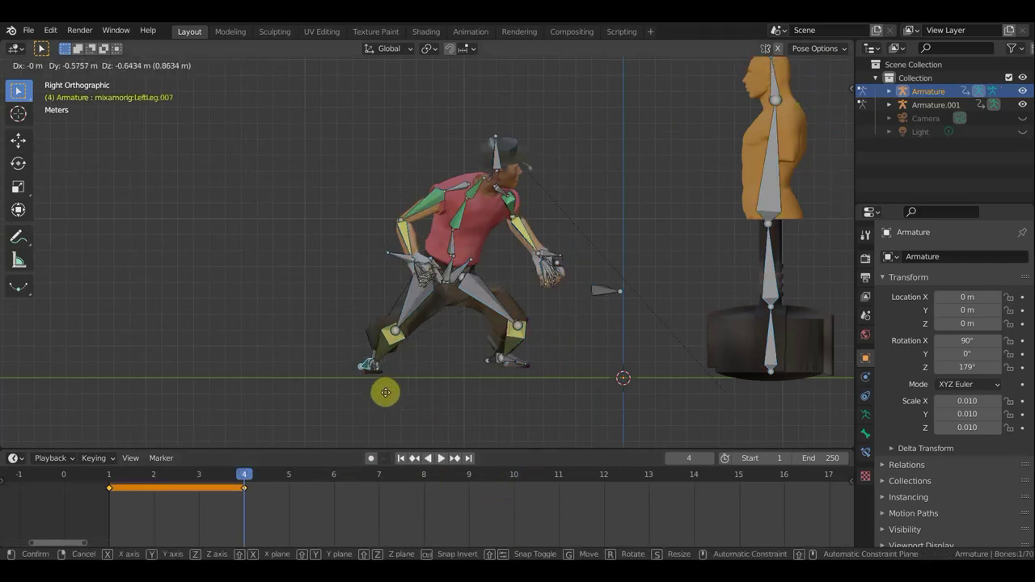
click(386, 396)
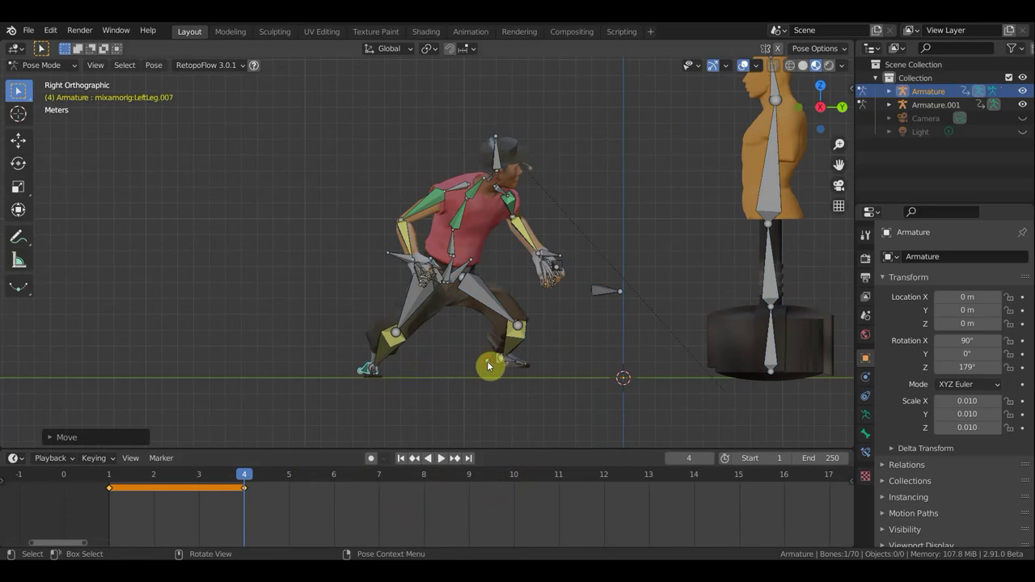
drag(488, 366, 489, 372)
click(490, 372)
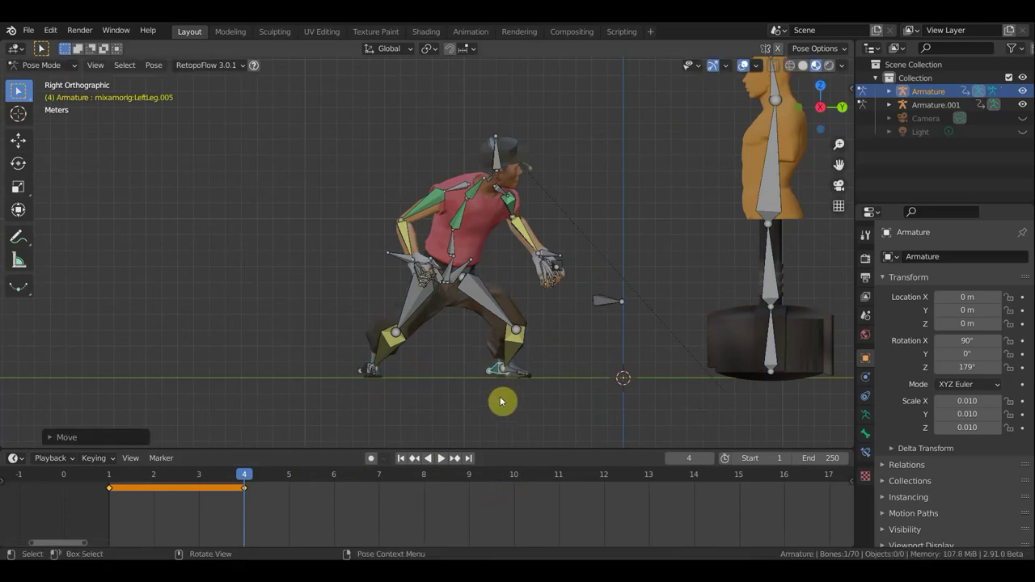
key(a)
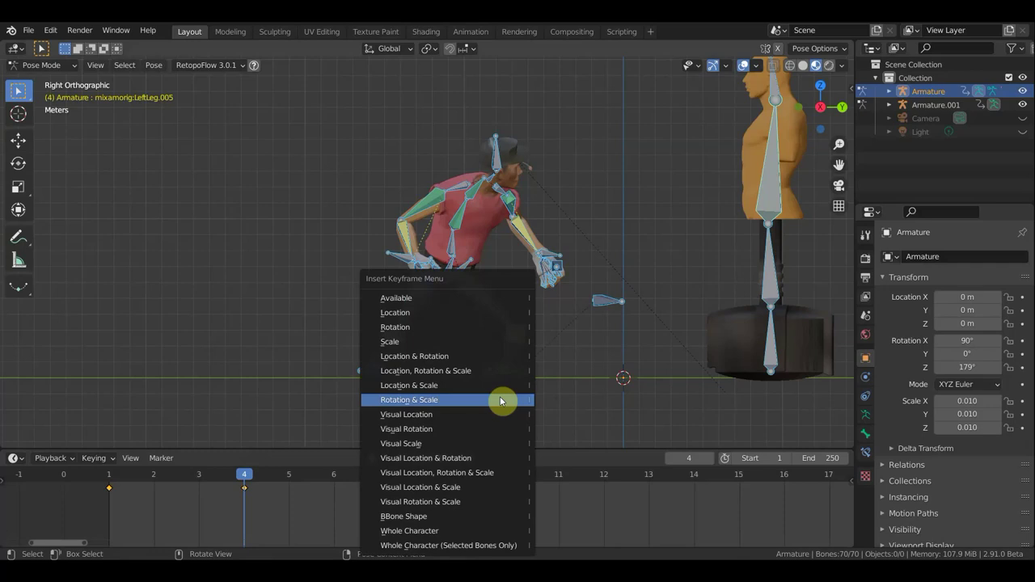
click(449, 359)
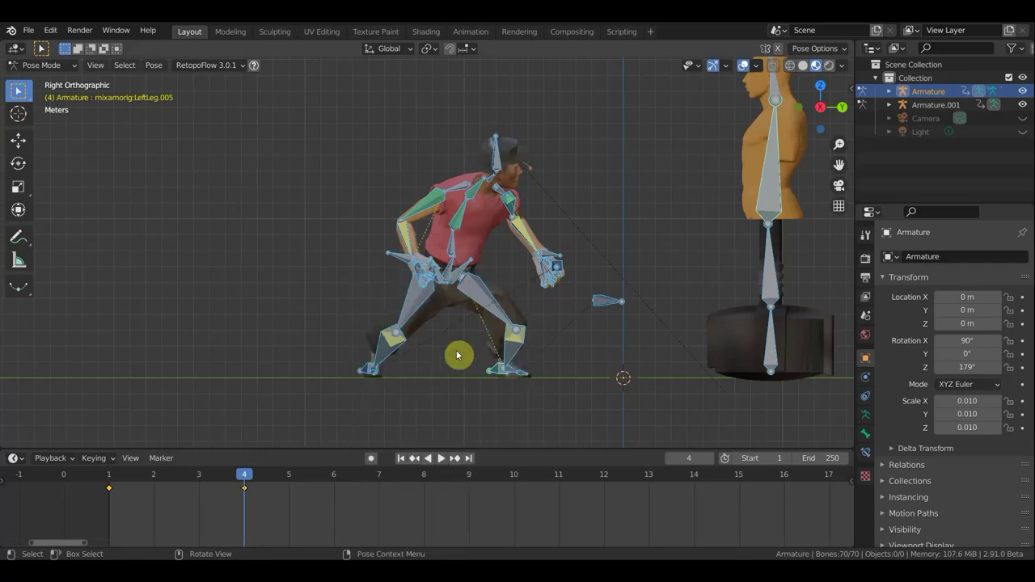
click(110, 473)
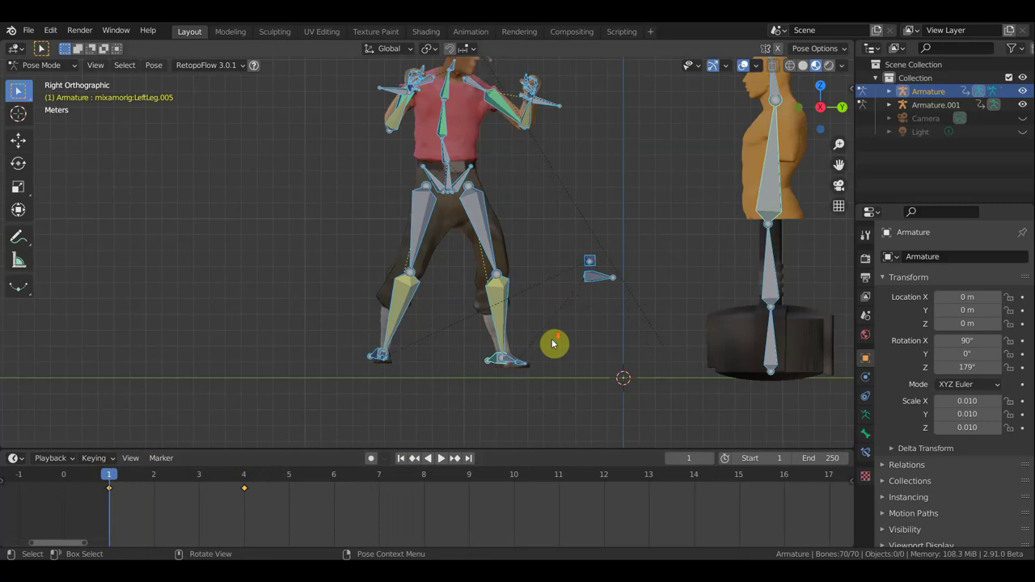
At frame 1, box-select the character's bones and shift them down with the Move tool.
scroll(550, 347, down, 1)
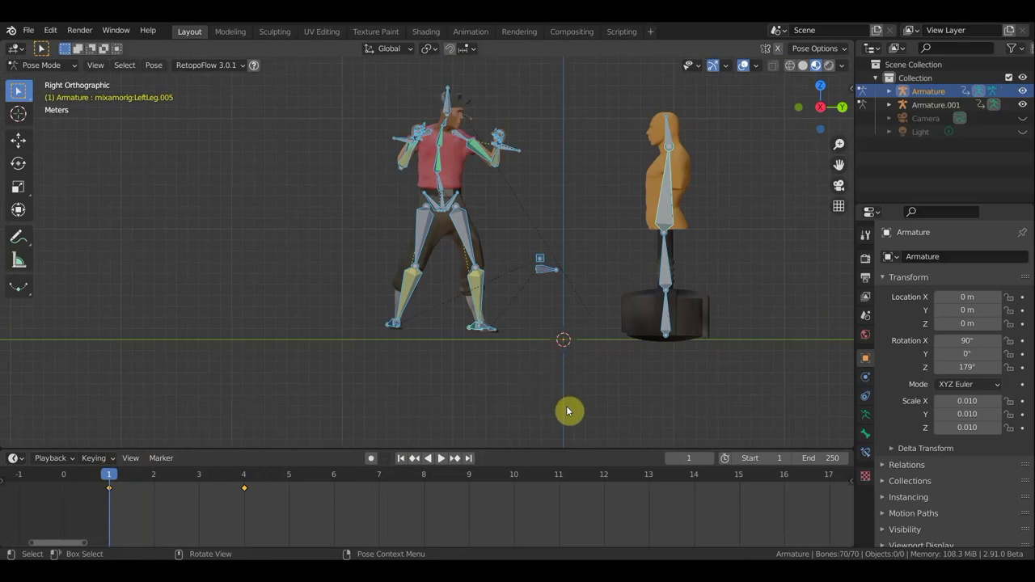
drag(566, 412, 343, 77)
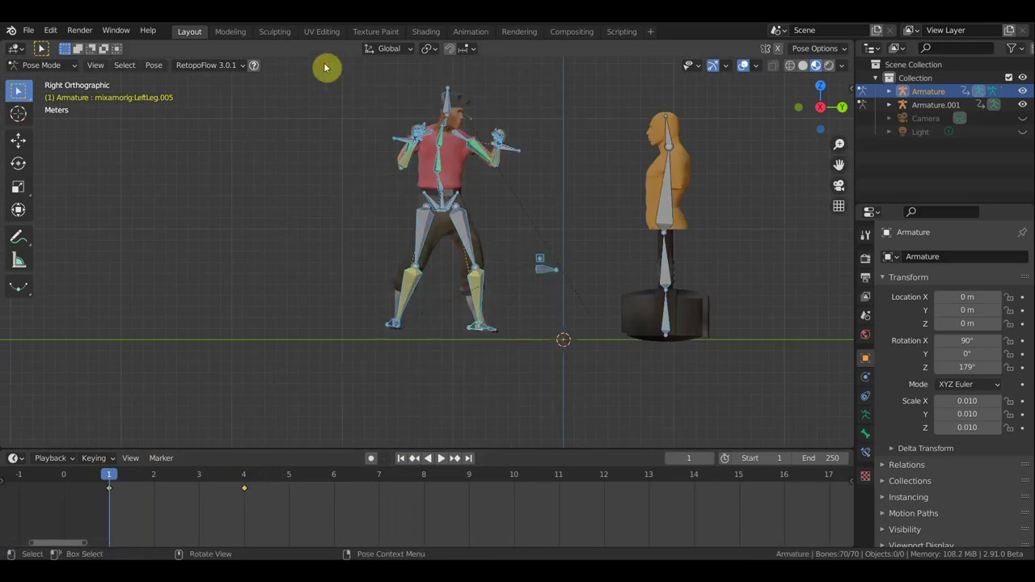
click(18, 140)
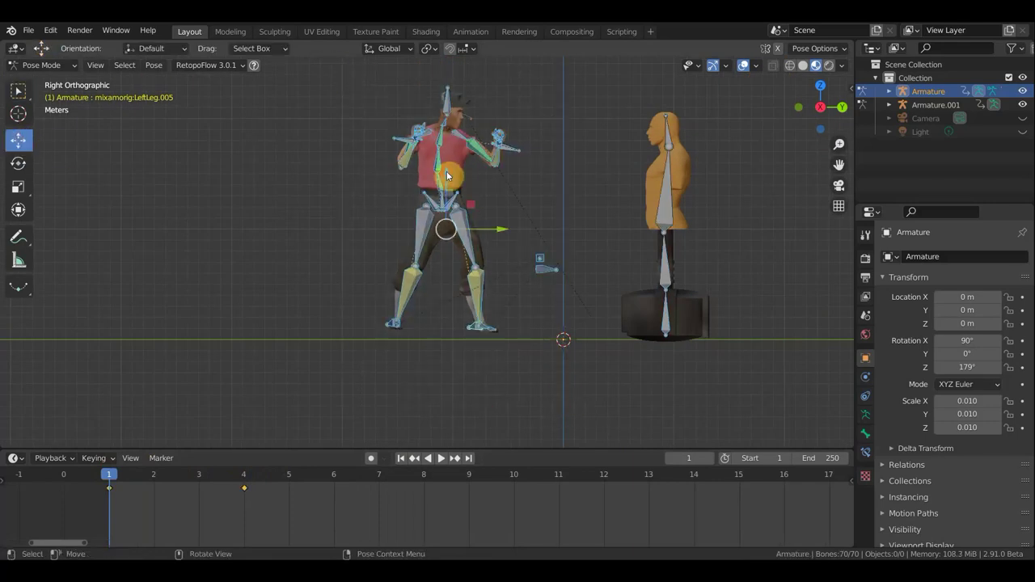
drag(447, 175, 444, 186)
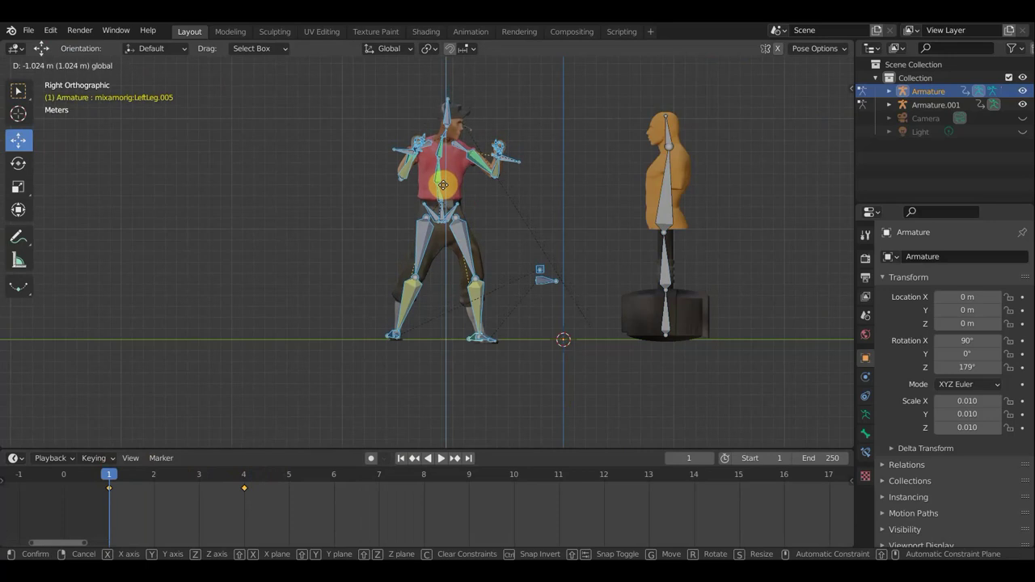
drag(443, 186, 430, 178)
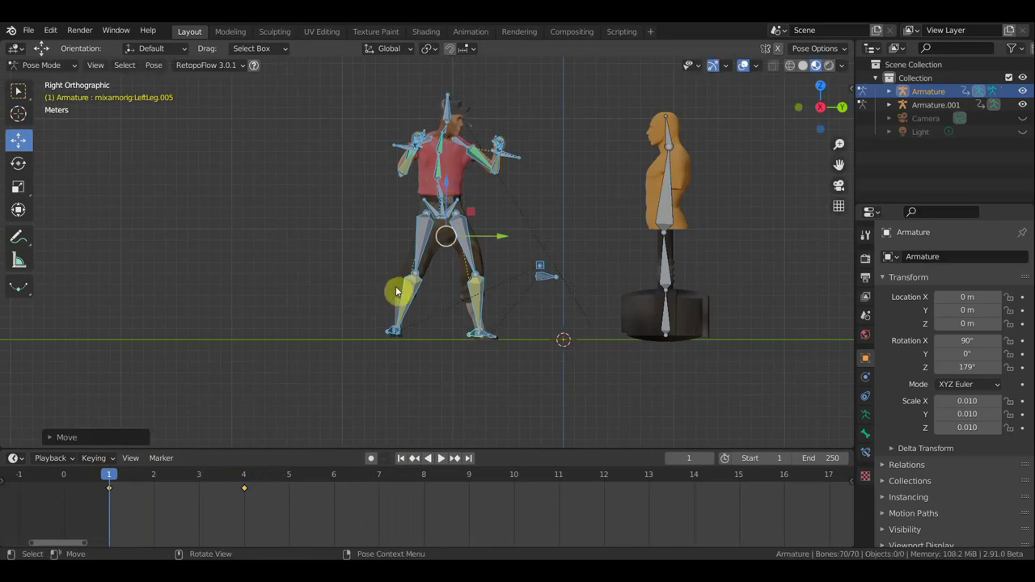
Keyframe Location & Rotation at frame 1 and play the animation from the start.
key(ctrl+z)
key(i)
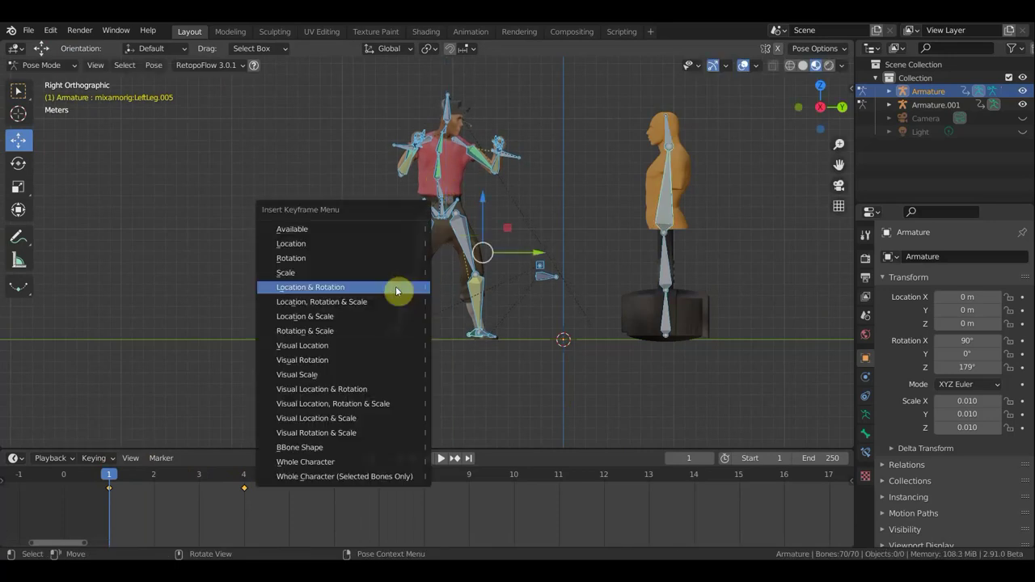
click(396, 288)
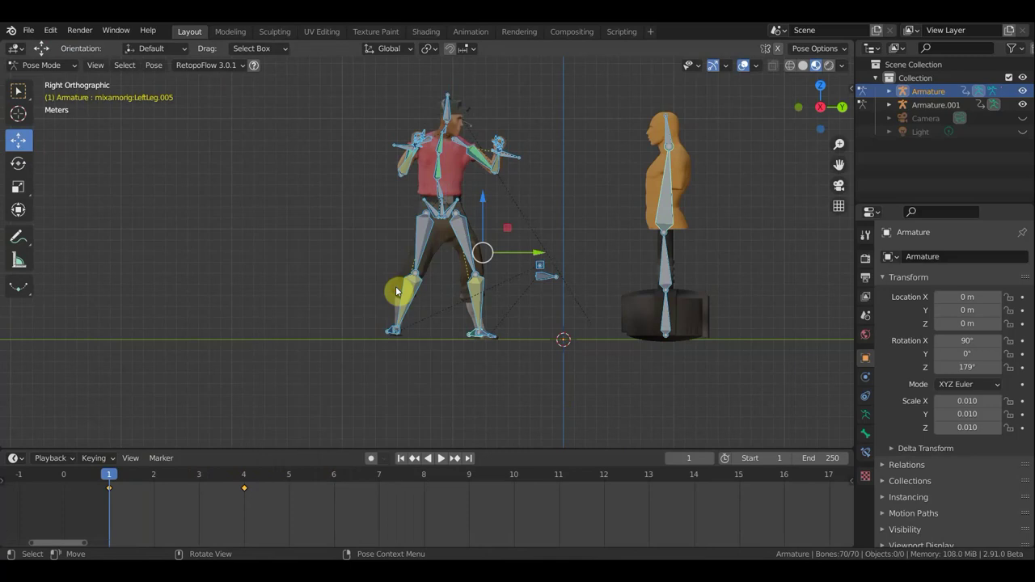
key(space)
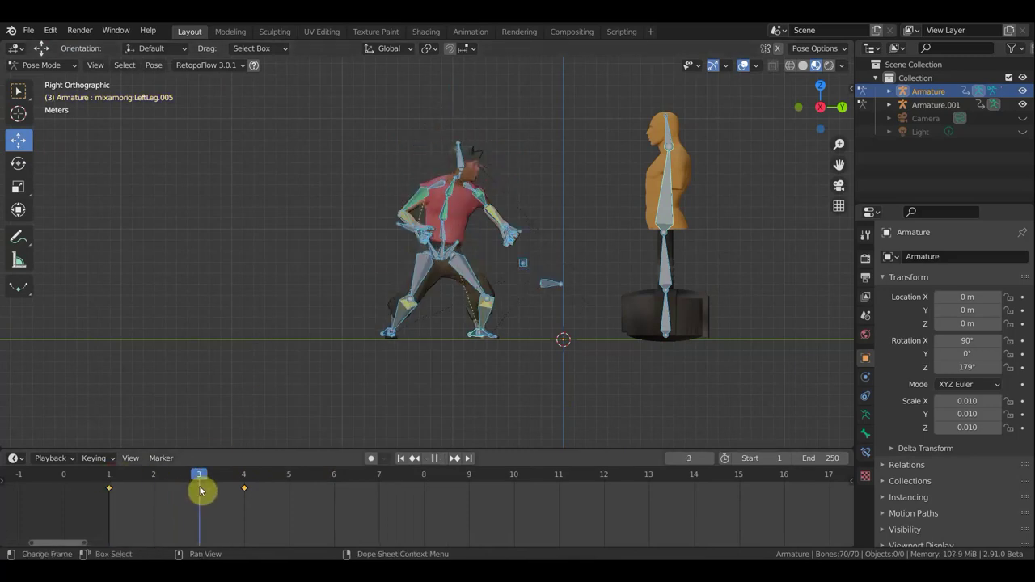
click(112, 484)
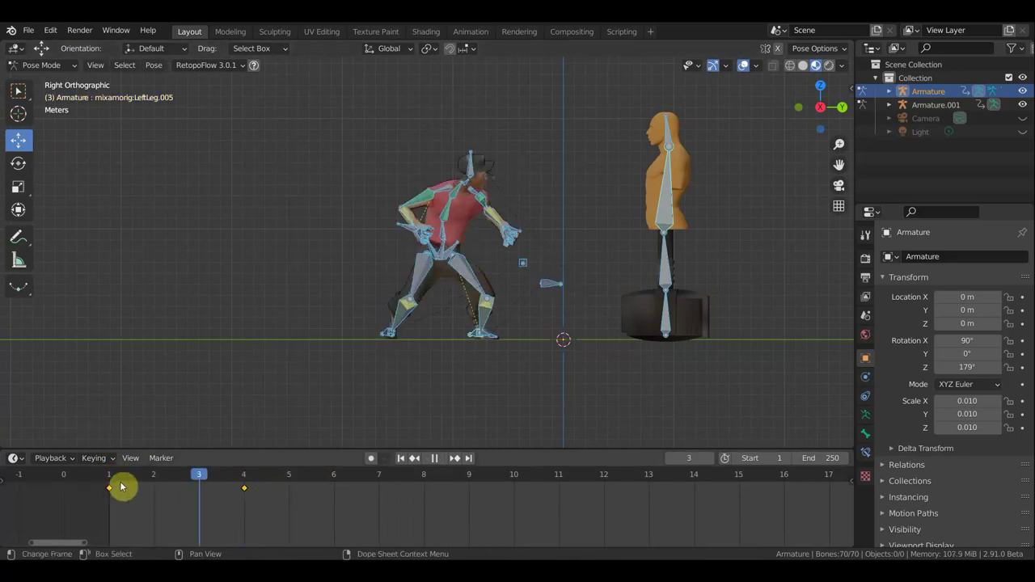
Stop playback, recenter the view, compare frames 1 and 4, and select the frame-1 keyframe.
key(space)
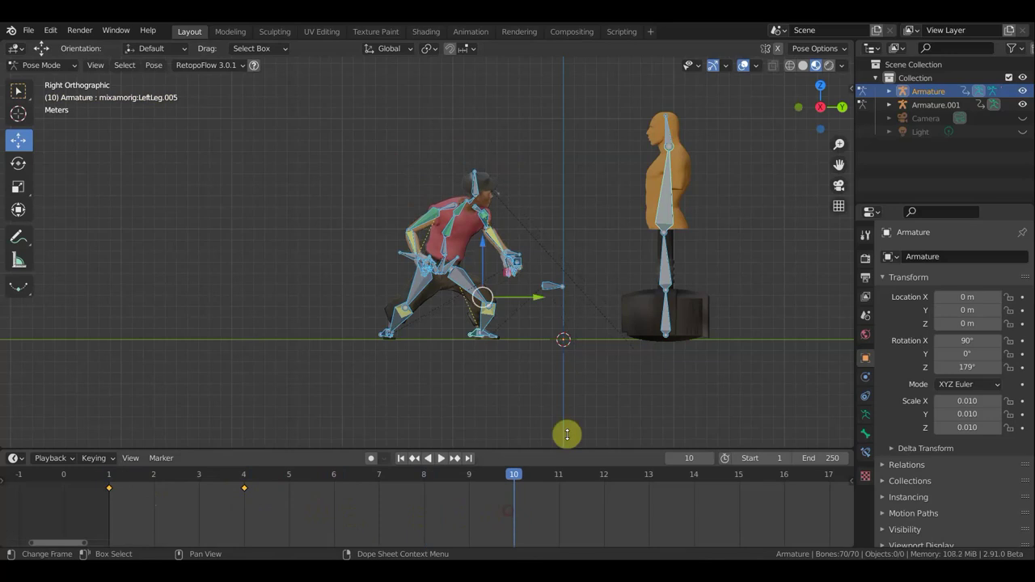
shift+middle_drag(629, 363, 506, 432)
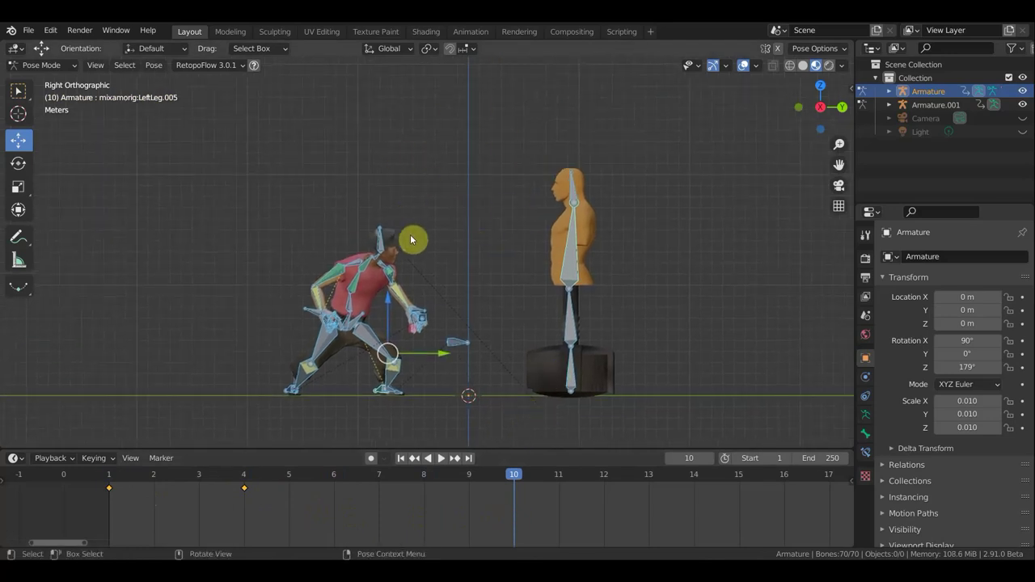
click(108, 478)
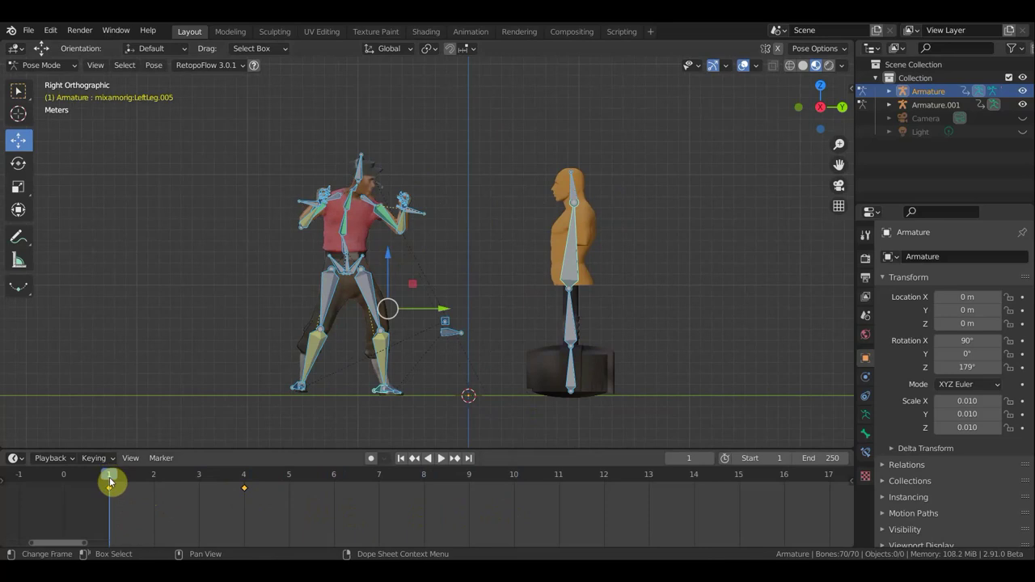
click(109, 487)
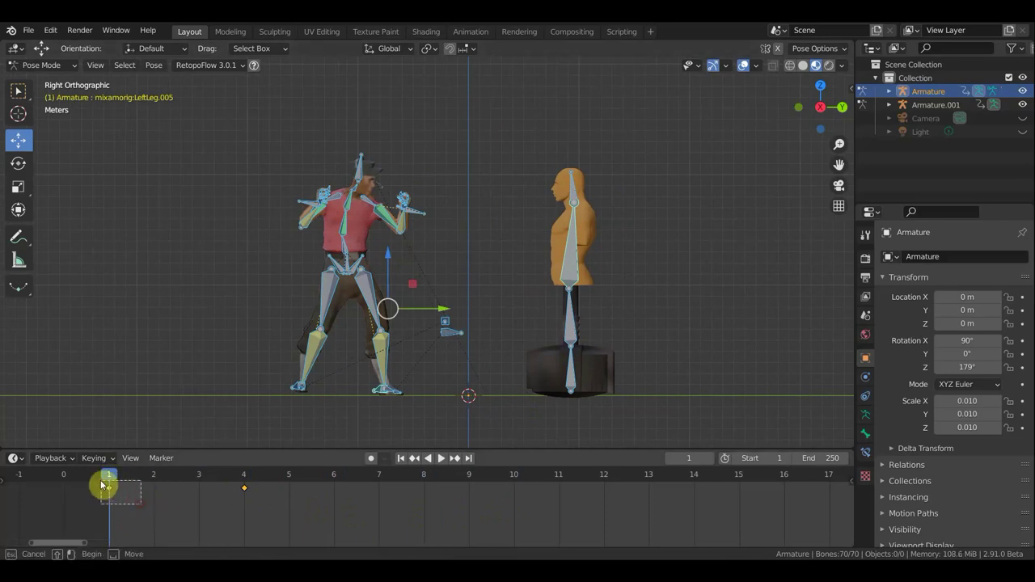
click(246, 475)
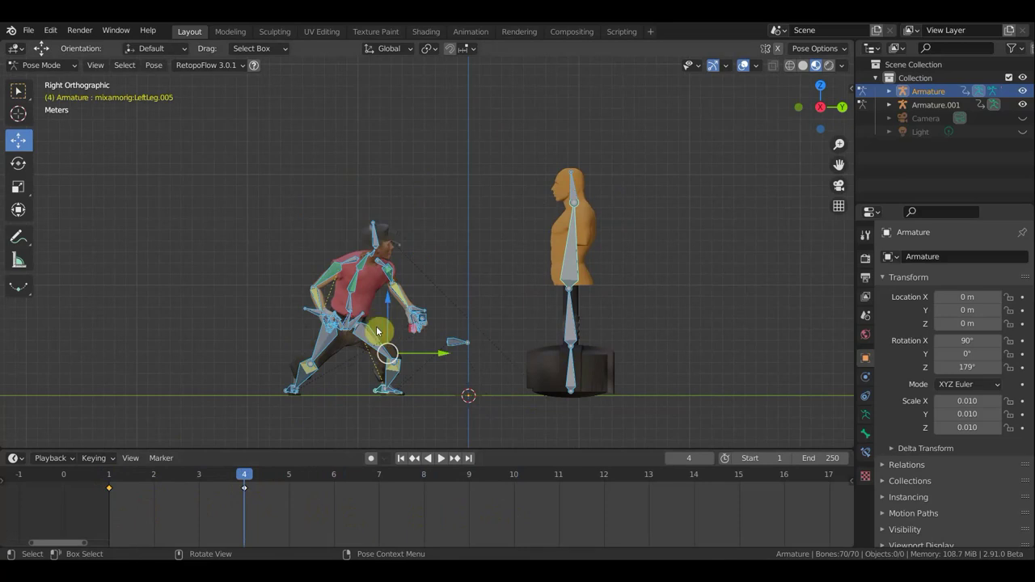
click(111, 485)
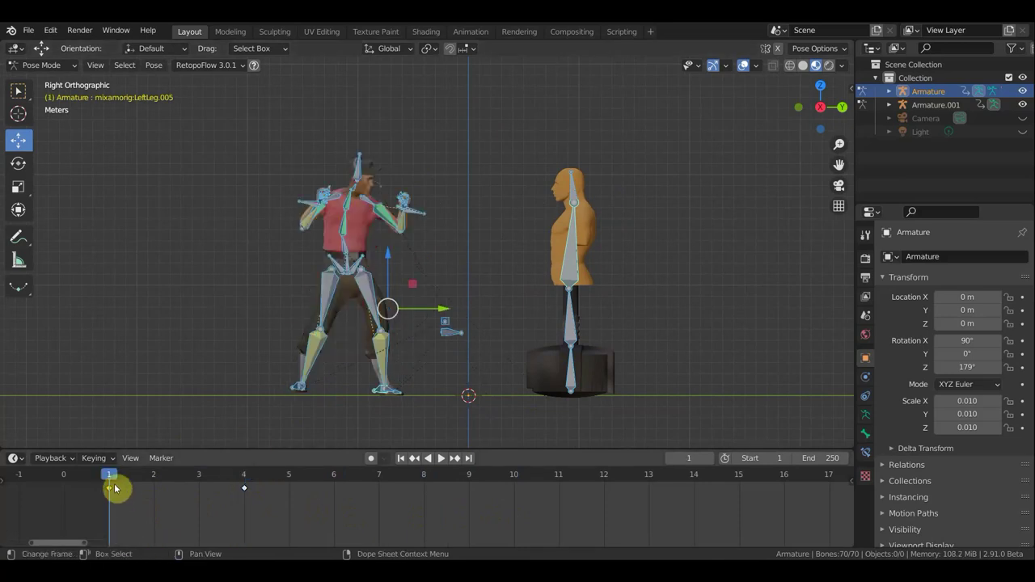
click(109, 488)
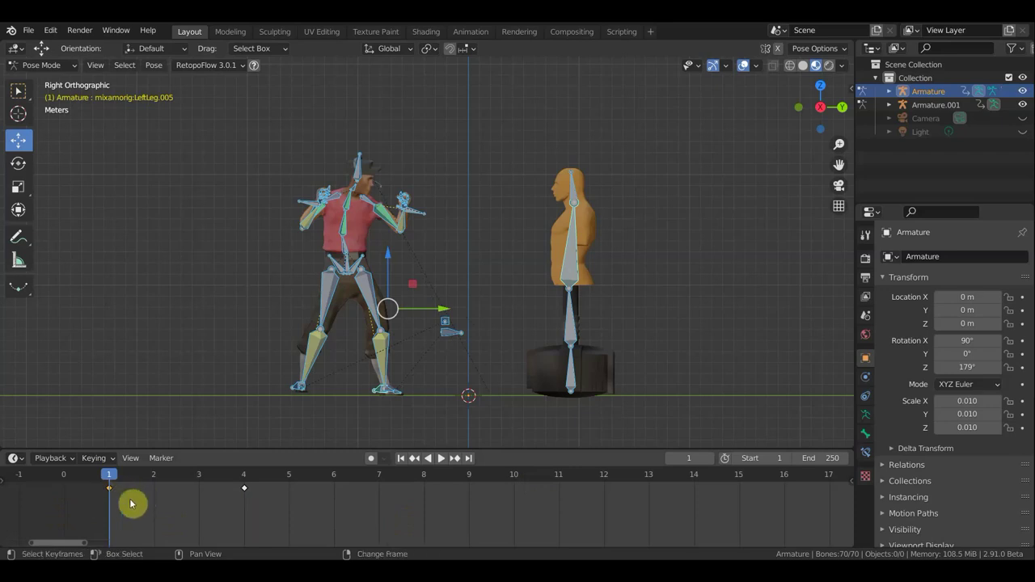
Duplicate the frame-1 keyframe to frame 10 and start lifting all the character's bones upward.
key(shift+d)
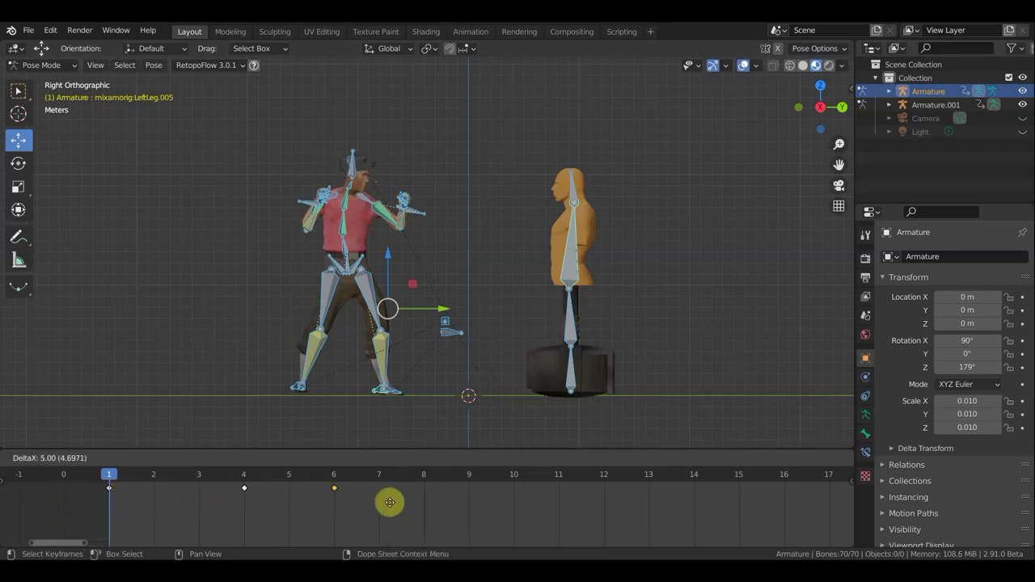
click(541, 505)
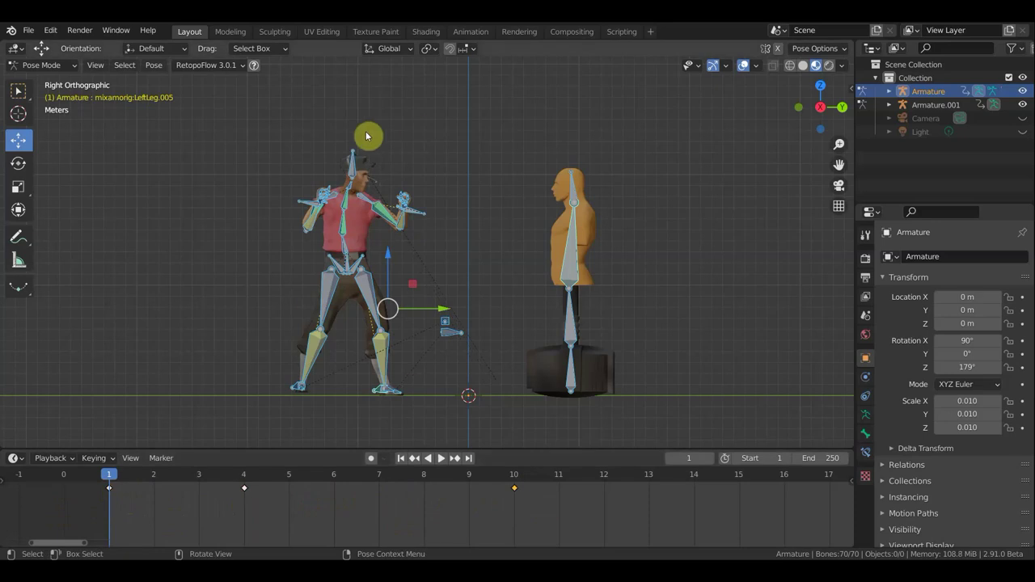
click(469, 434)
mouse_move(469, 435)
mouse_down()
mouse_move(250, 180)
mouse_move(217, 112)
mouse_up()
key(g)
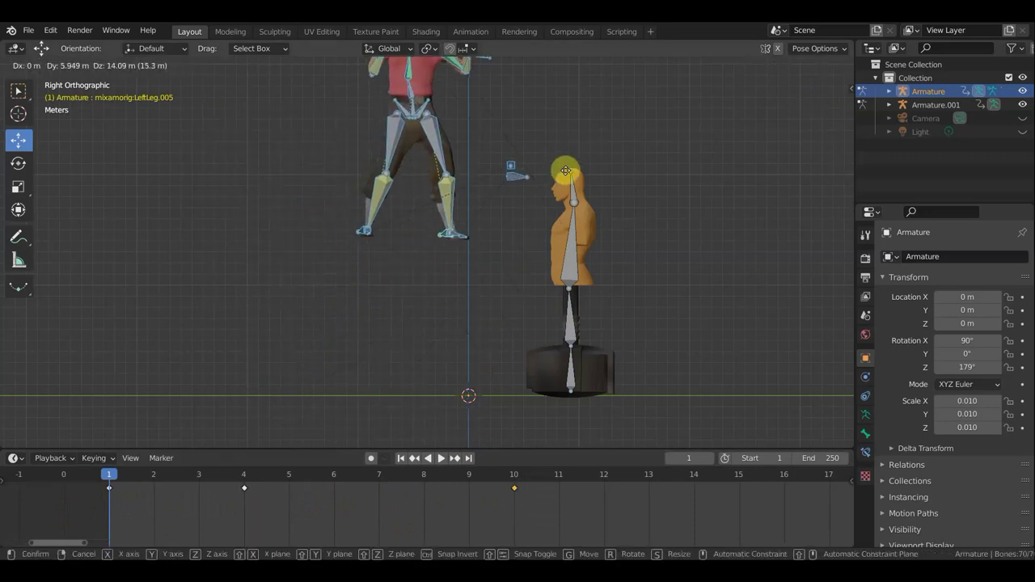
Raise the character into the air, tilt it backward, and lower it slightly.
click(567, 177)
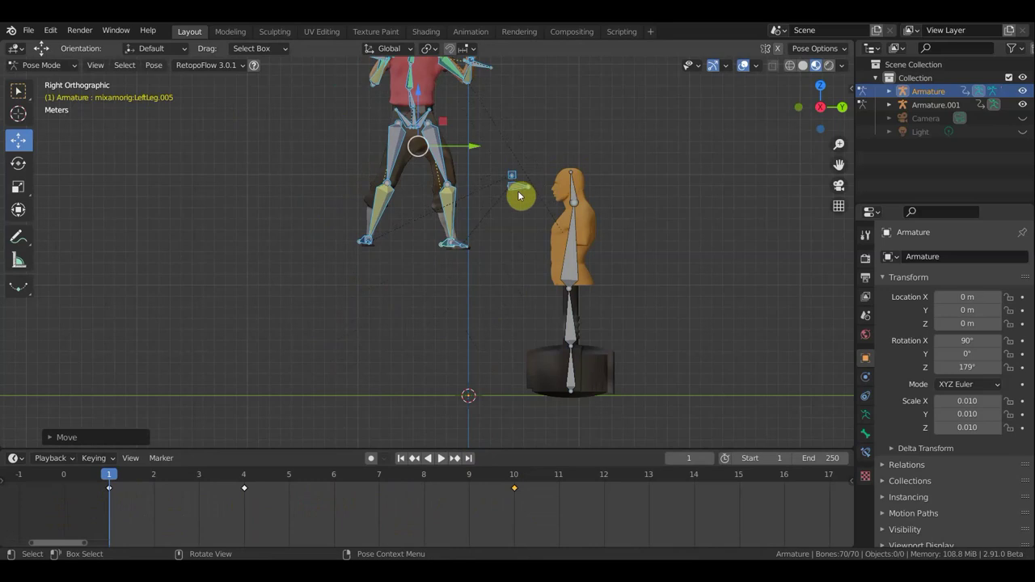
shift+middle_drag(523, 146, 524, 213)
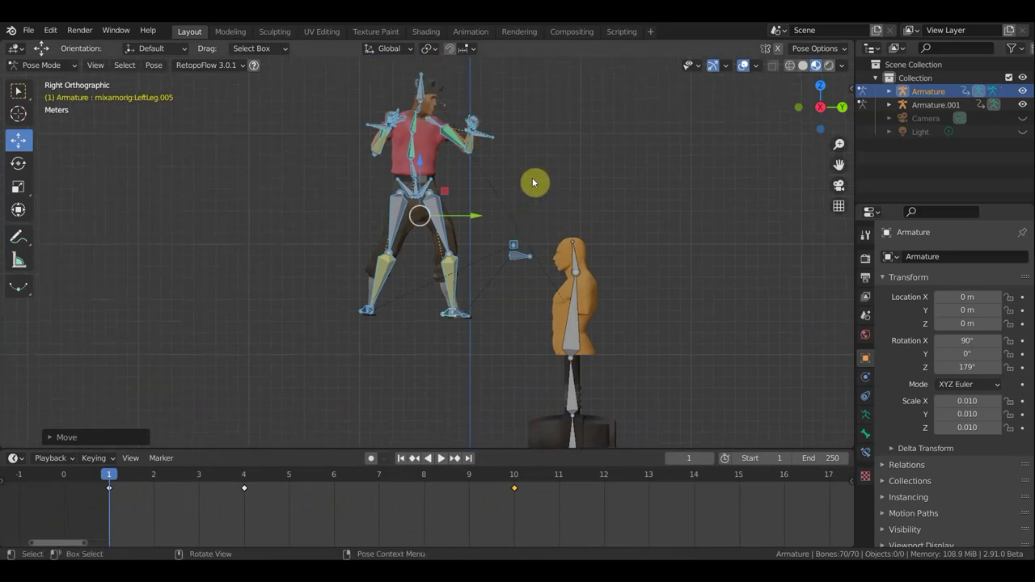
key(r)
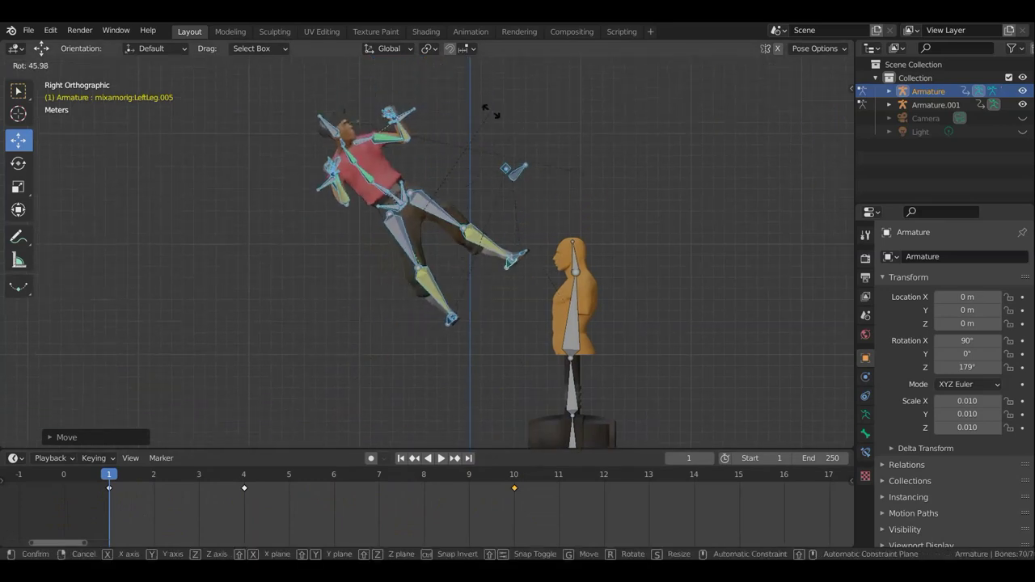
click(491, 115)
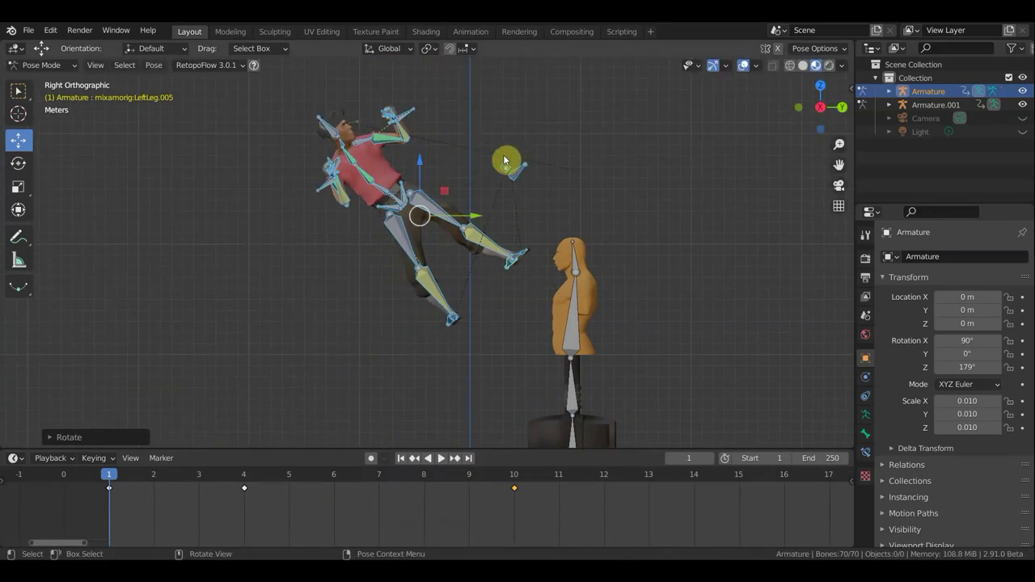
key(g)
click(500, 205)
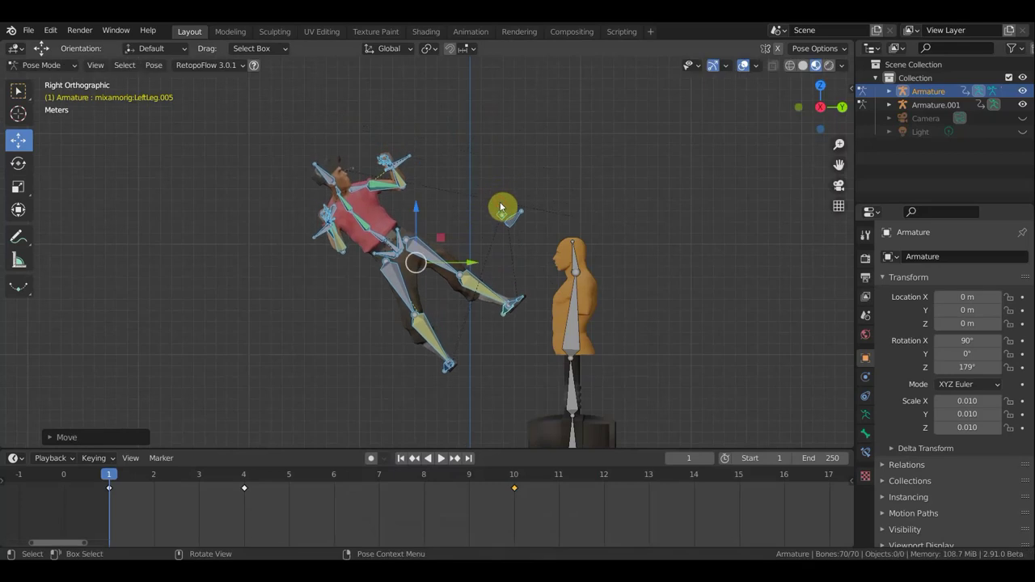
Hide the kicking foot bone to inspect the pose from another angle, then bring it back.
click(515, 320)
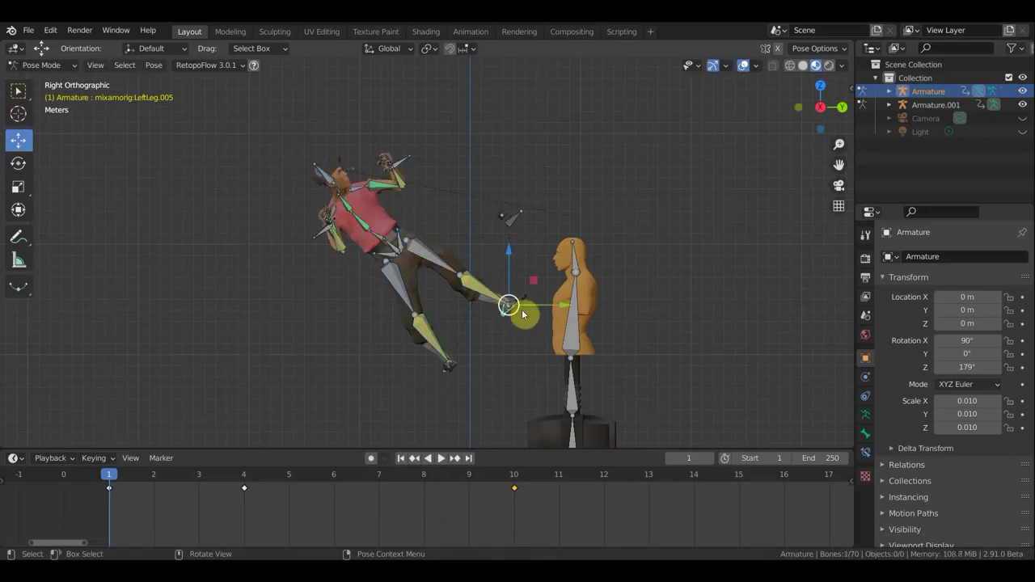
key(h)
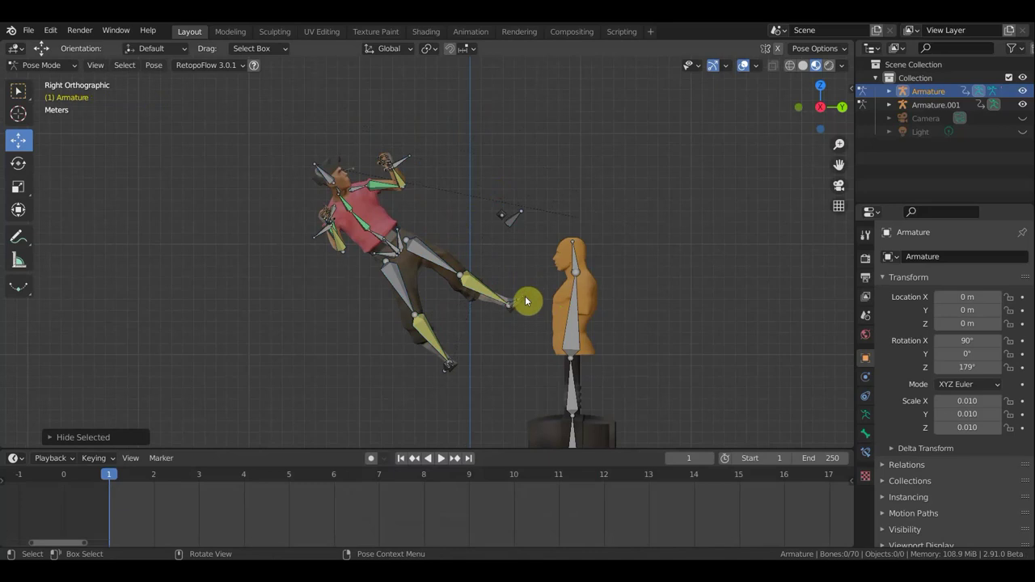
key(ctrl+z)
key(h)
mouse_move(537, 302)
middle_down()
mouse_move(434, 342)
mouse_move(279, 337)
mouse_move(264, 327)
middle_up()
key(ctrl+z)
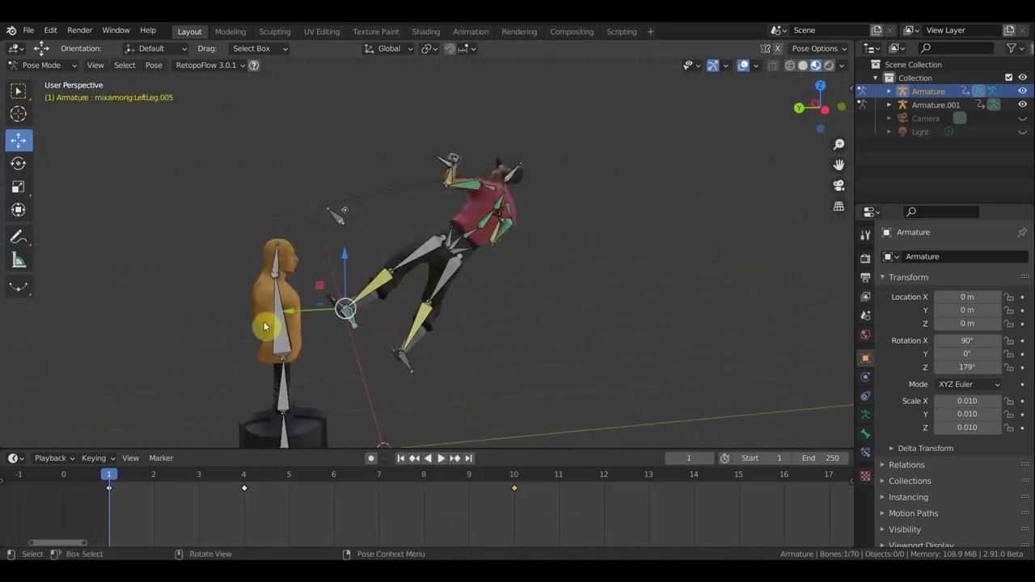
Move the kicking foot bone and the LeftLeg.007 lower leg toward the dummy.
mouse_move(368, 321)
middle_down()
mouse_move(427, 323)
mouse_move(416, 304)
mouse_move(443, 327)
middle_up()
key(g)
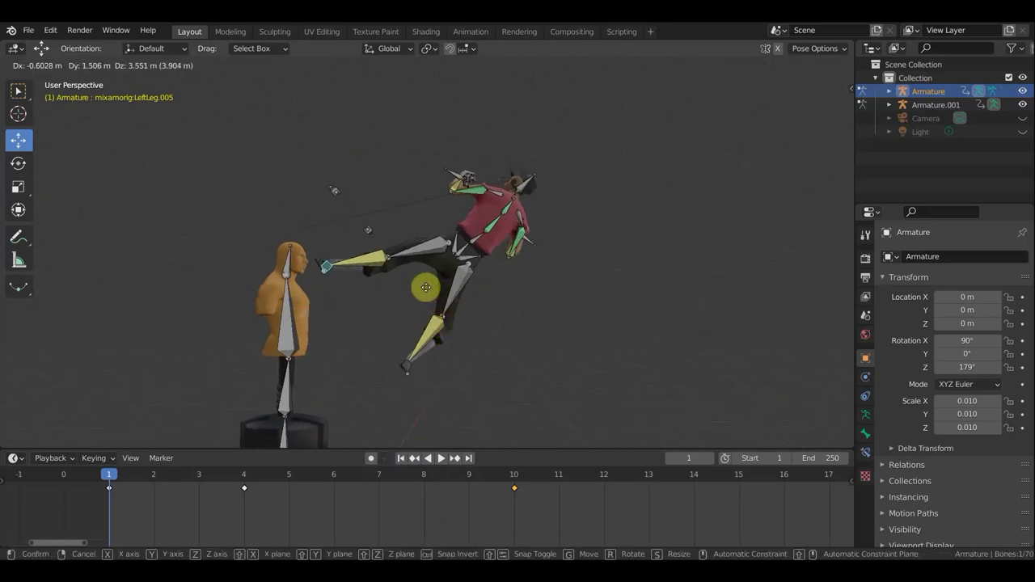
click(421, 286)
mouse_move(420, 286)
middle_down()
mouse_move(330, 280)
mouse_move(452, 349)
mouse_move(558, 354)
mouse_move(547, 354)
middle_up()
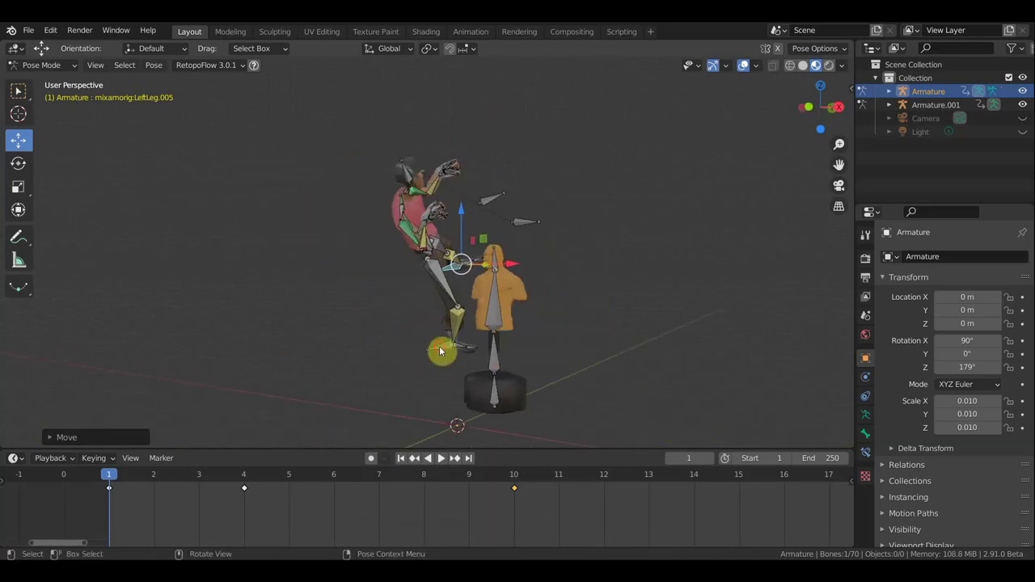
click(458, 349)
key(g)
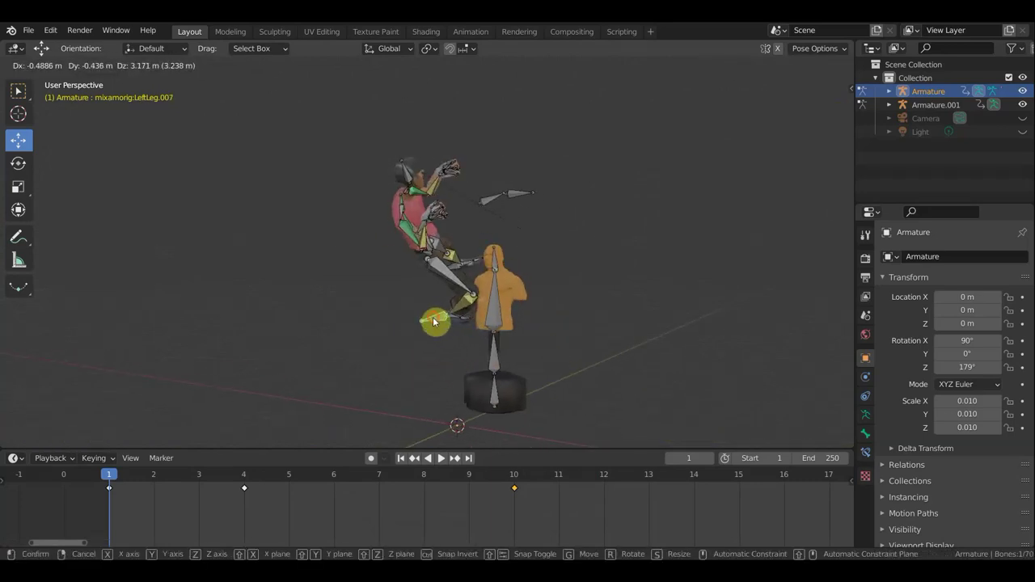
click(456, 323)
mouse_move(455, 324)
middle_down()
mouse_move(363, 328)
mouse_move(406, 291)
middle_up()
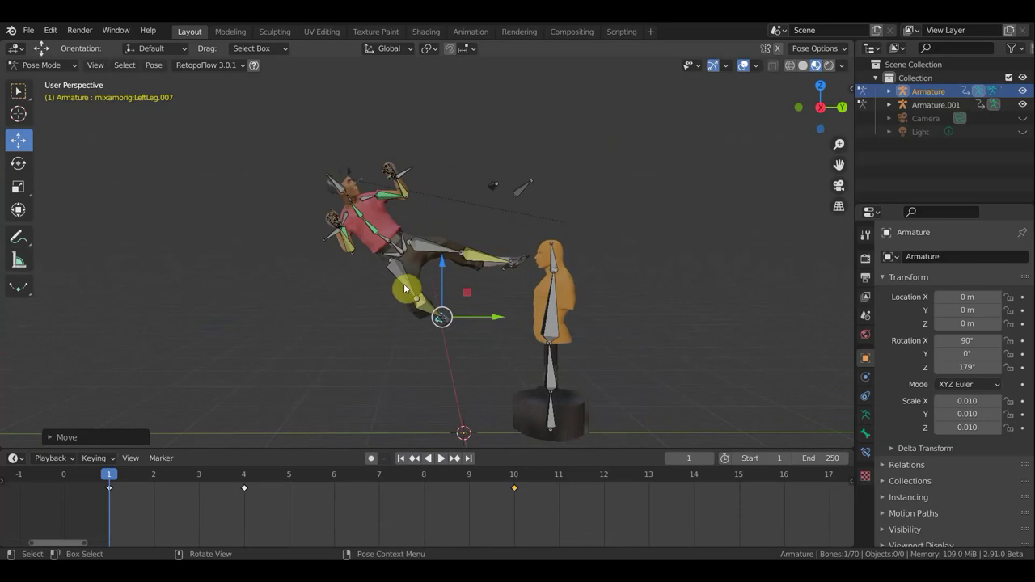
Rotate the LeftUpLeg.004 thigh and reposition the LeftUpLeg.005 control.
click(563, 261)
mouse_move(584, 322)
middle_down()
mouse_move(596, 358)
mouse_move(622, 377)
middle_up()
key(r)
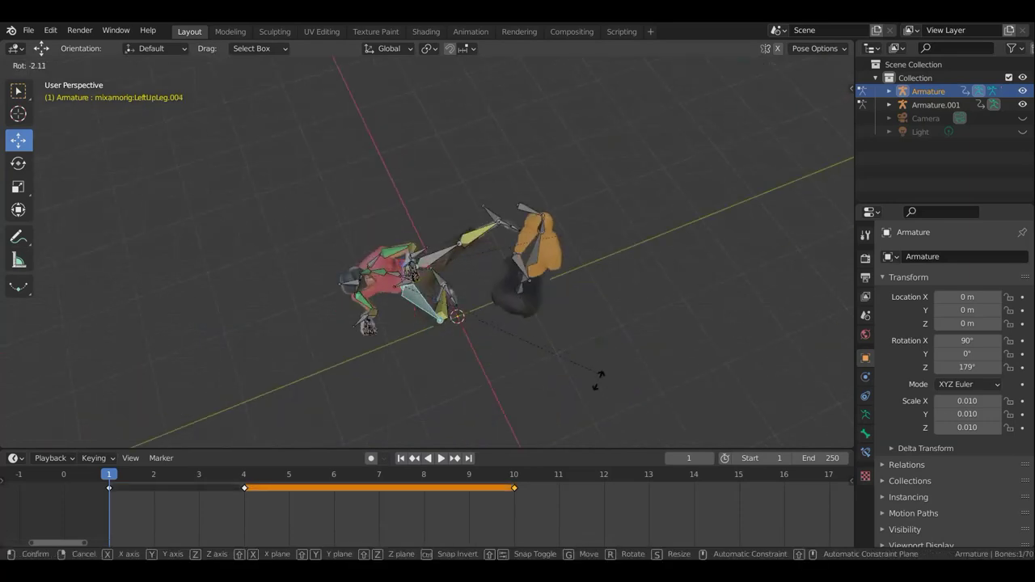
click(567, 359)
mouse_move(578, 347)
middle_down()
mouse_move(453, 287)
mouse_move(477, 252)
mouse_move(548, 305)
mouse_move(573, 310)
middle_up()
click(495, 276)
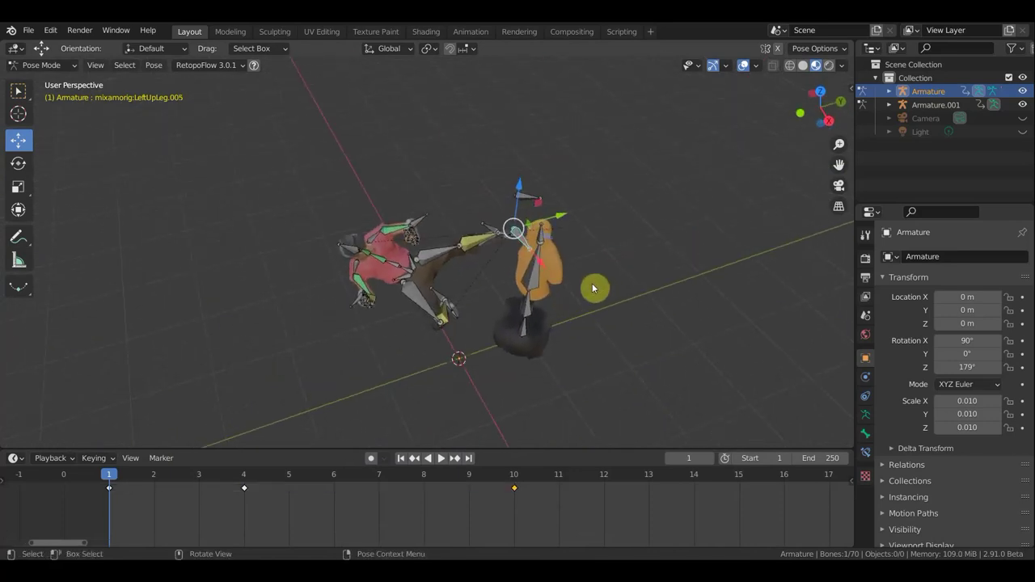
key(g)
click(497, 368)
Bend the LeftLeg.007 lower leg by rotating it, then select the LeftUpLeg.004 thigh.
middle_drag(496, 368, 474, 270)
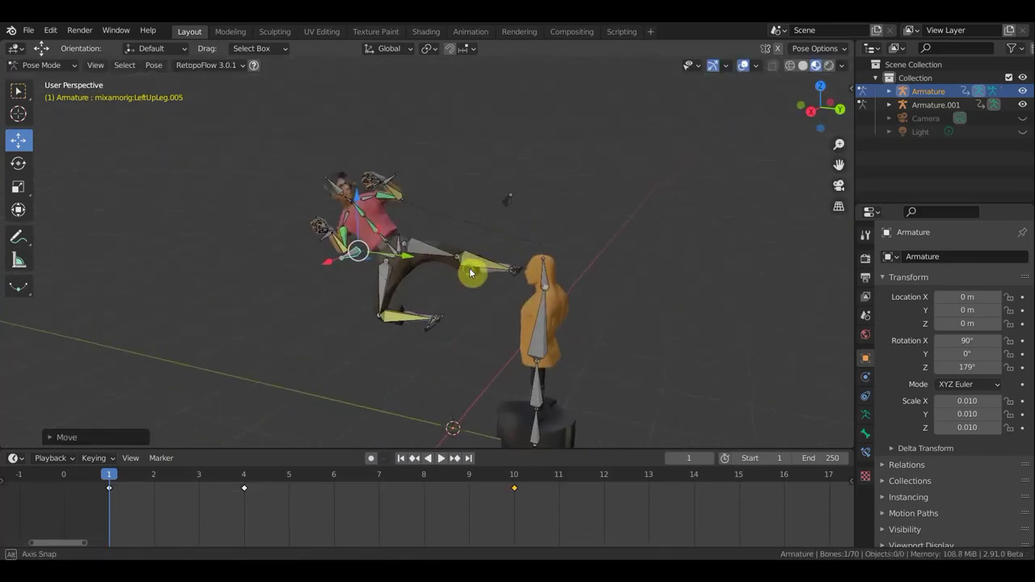
click(455, 321)
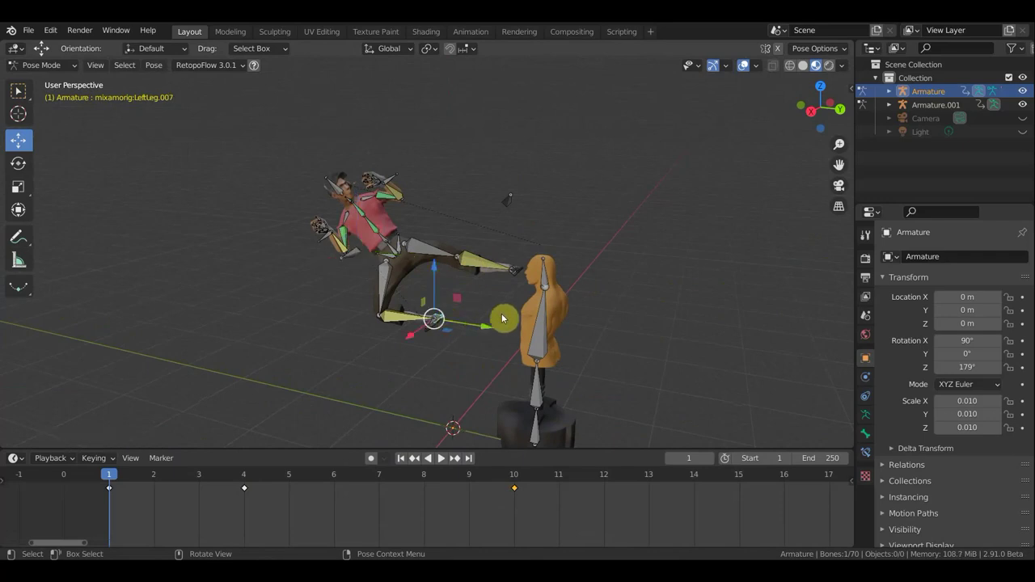
key(r)
click(472, 273)
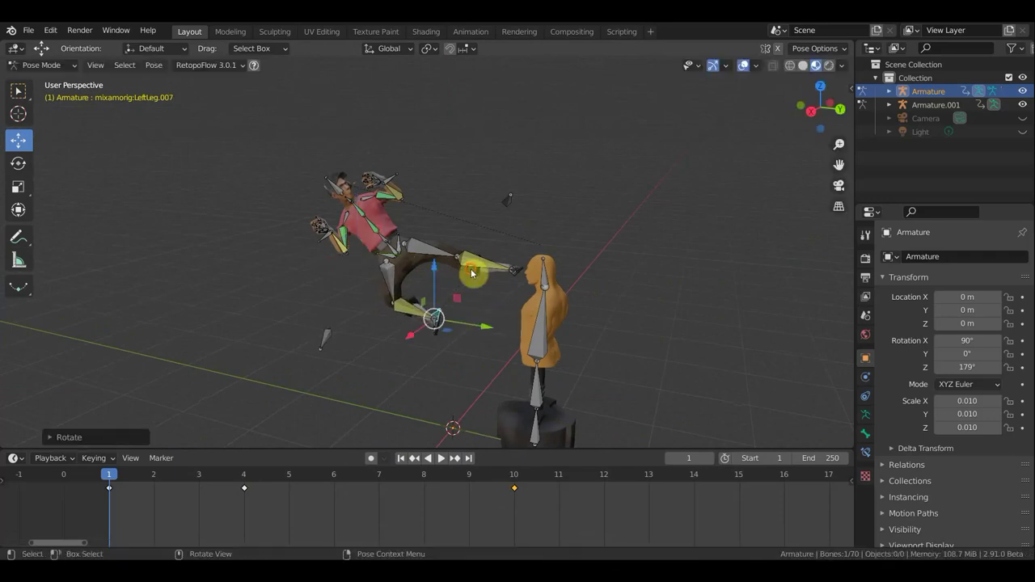
mouse_move(450, 280)
middle_down()
mouse_move(603, 303)
mouse_move(463, 298)
middle_up()
click(401, 342)
mouse_move(400, 341)
middle_down()
mouse_move(377, 335)
mouse_move(396, 336)
middle_up()
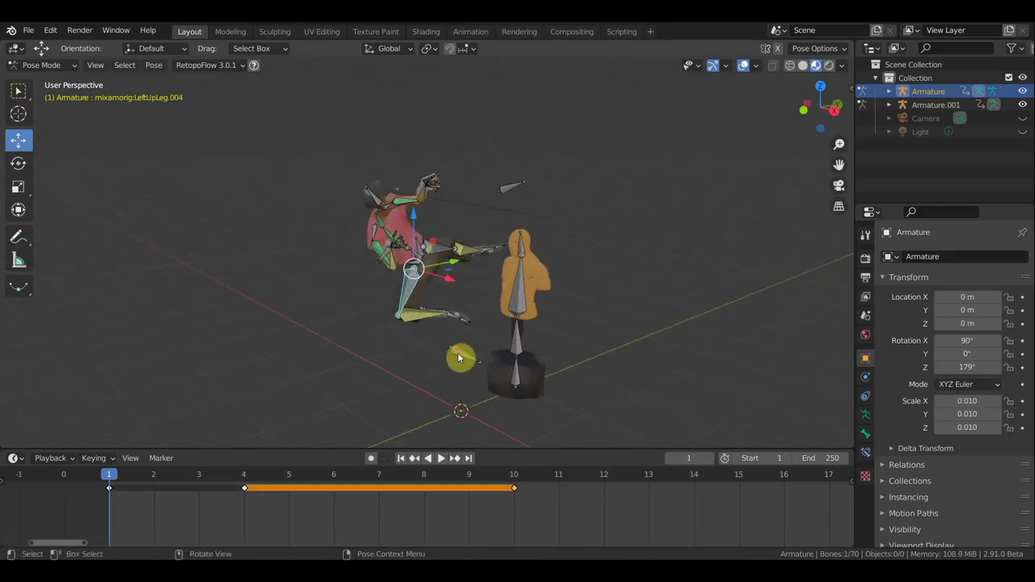
Move the LeftUpLeg.005 knee control up to straighten the kick toward the dummy's head.
click(459, 356)
key(g)
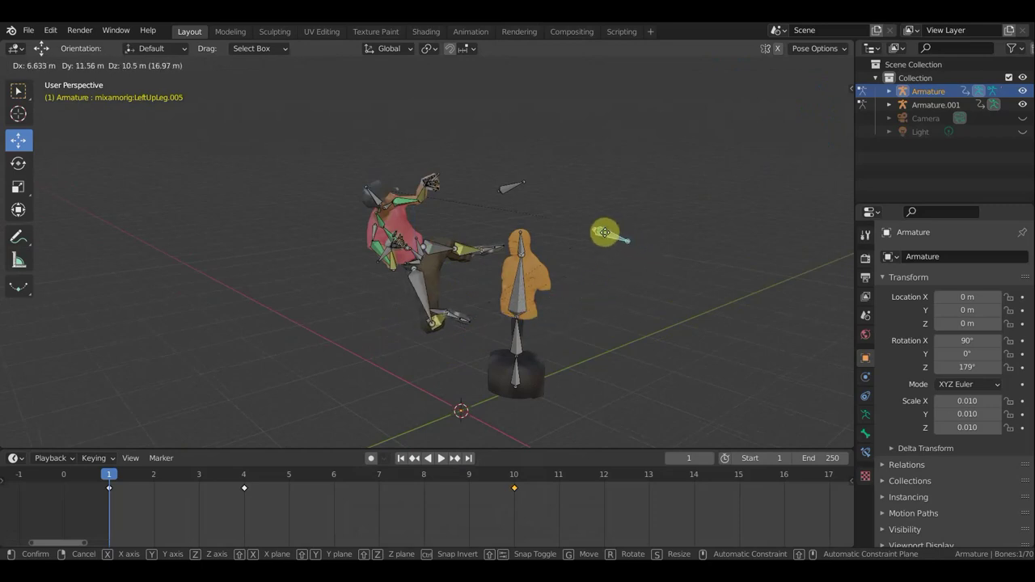
click(588, 217)
middle_drag(599, 226, 536, 246)
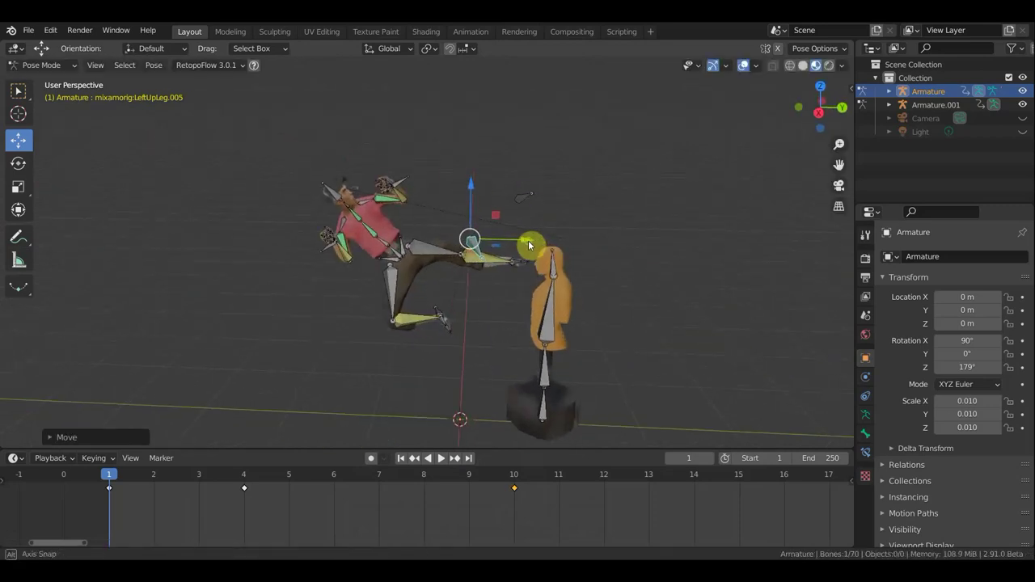
scroll(516, 284, up, 2)
scroll(514, 284, up, 3)
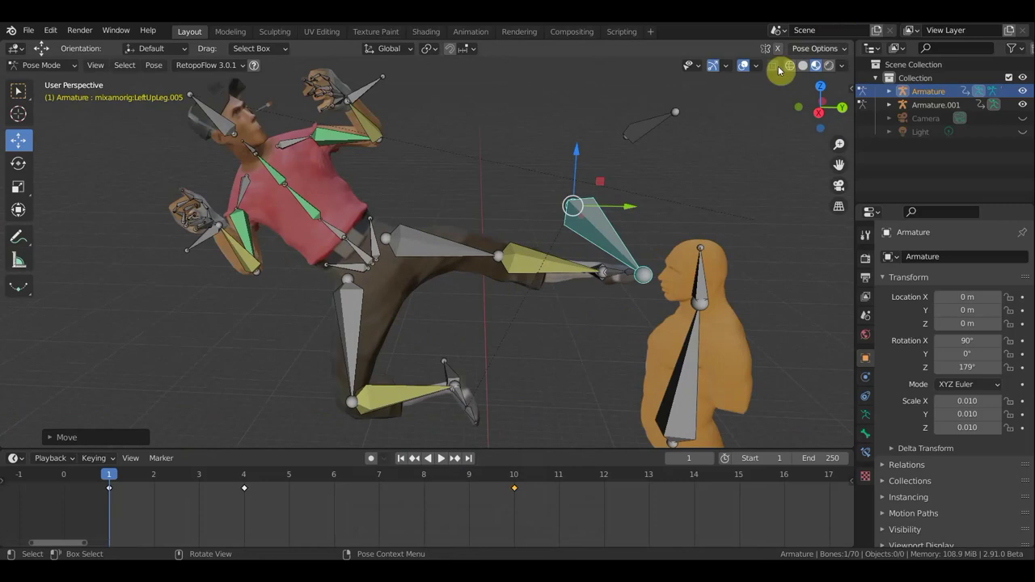
Check the mesh without overlays, then rotate the LeftLeg.005 foot bone to angle the foot.
click(743, 66)
click(743, 66)
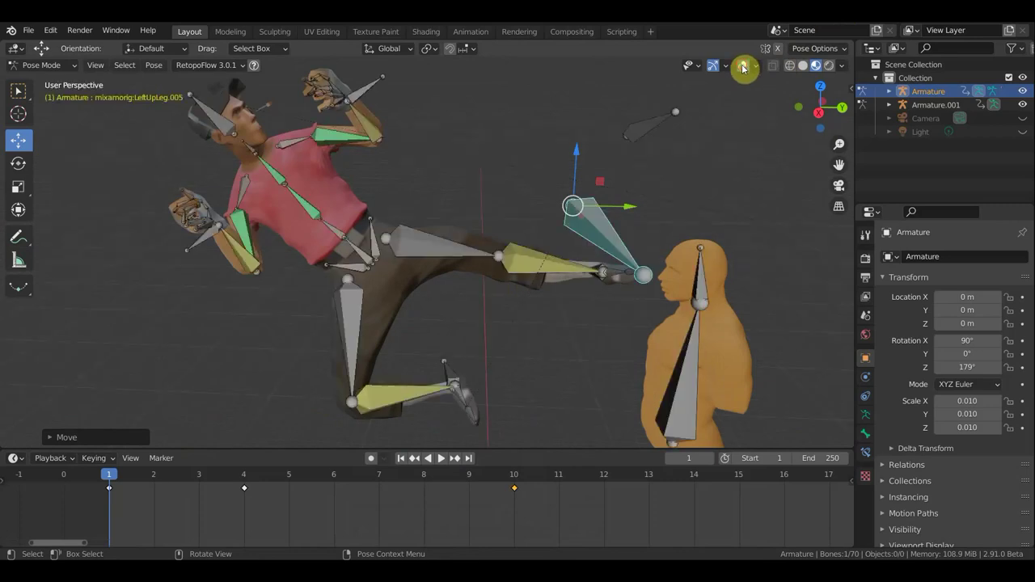
mouse_move(590, 311)
middle_down()
mouse_move(373, 308)
mouse_move(299, 354)
mouse_move(292, 340)
mouse_move(300, 340)
middle_up()
click(334, 346)
key(r)
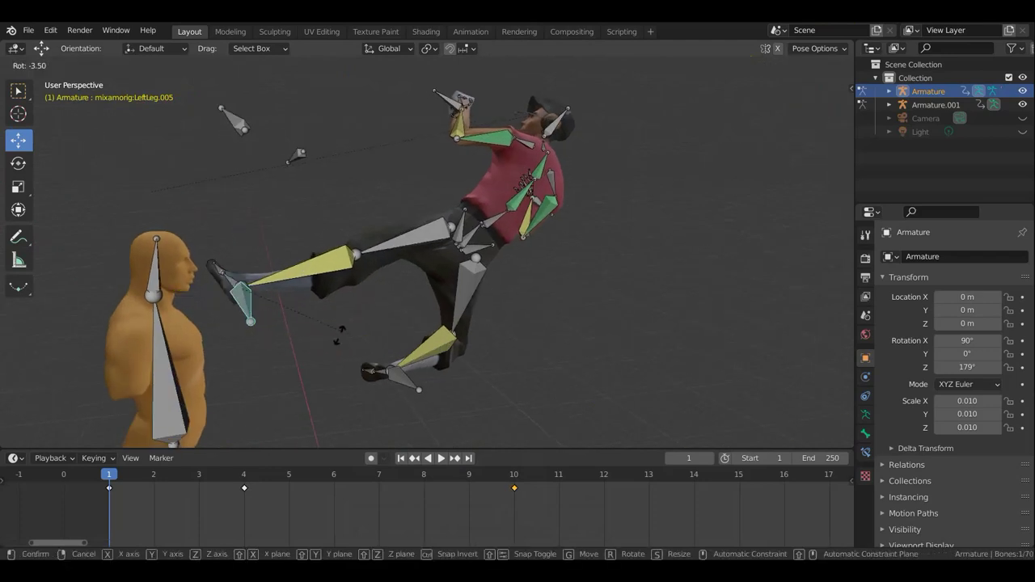
click(301, 328)
Raise the kicking foot so it presses against the dummy's face.
mouse_move(302, 328)
middle_down()
mouse_move(547, 342)
mouse_move(631, 317)
mouse_move(611, 283)
middle_up()
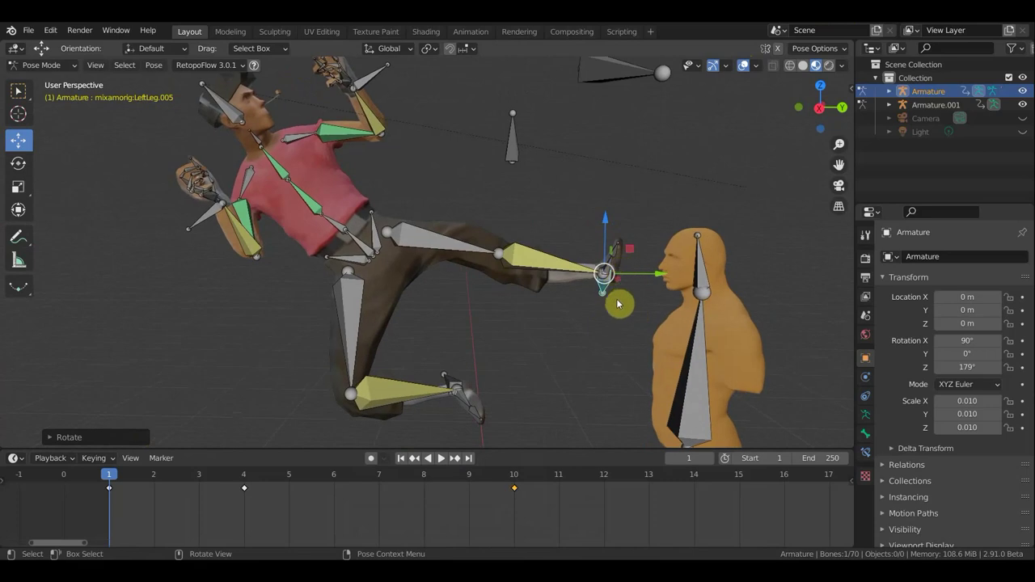
key(g)
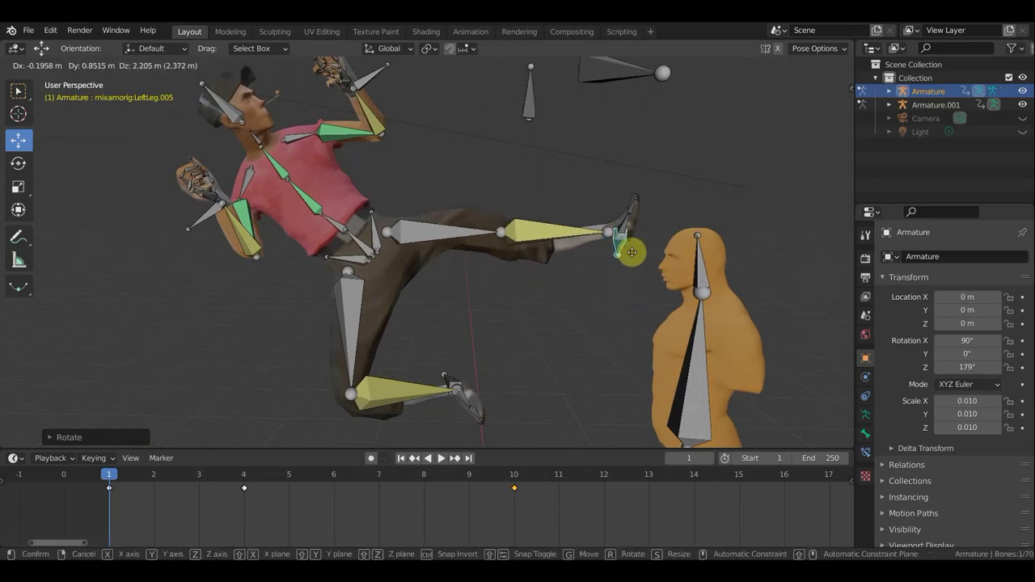
click(627, 251)
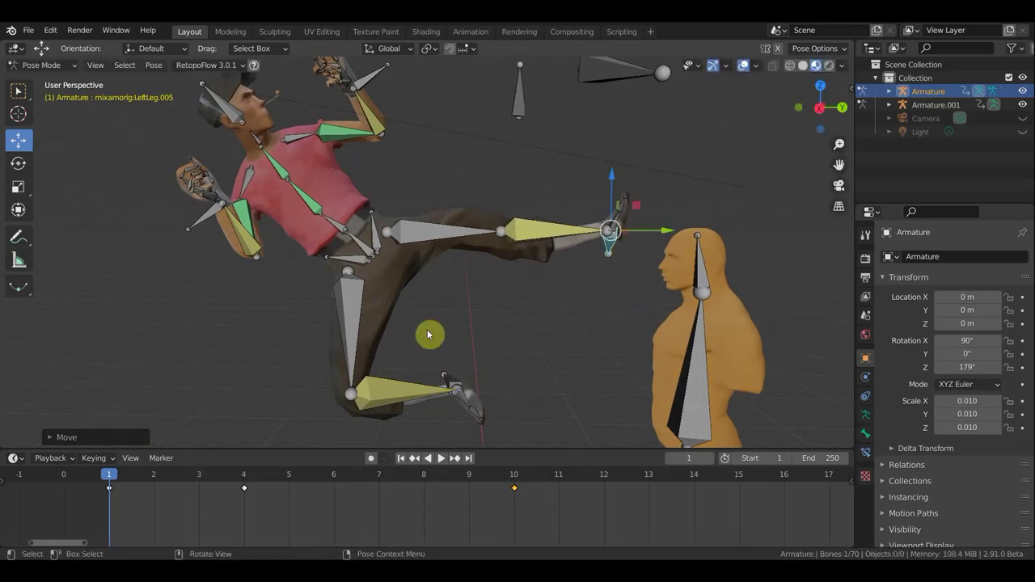
click(241, 236)
scroll(282, 257, down, 4)
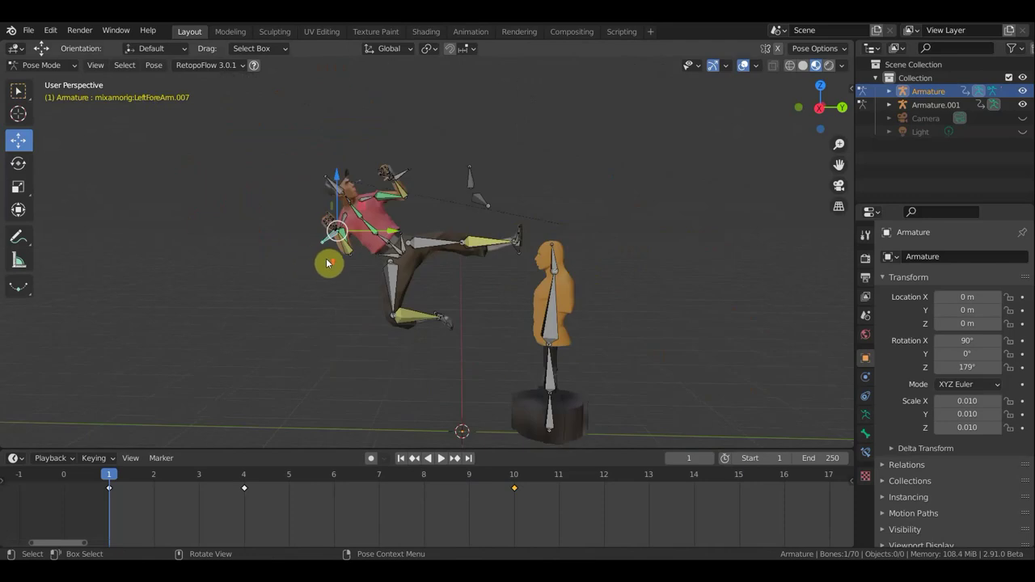
Move and rotate the left forearm so it swings back away from the dummy.
middle_drag(329, 263, 350, 270)
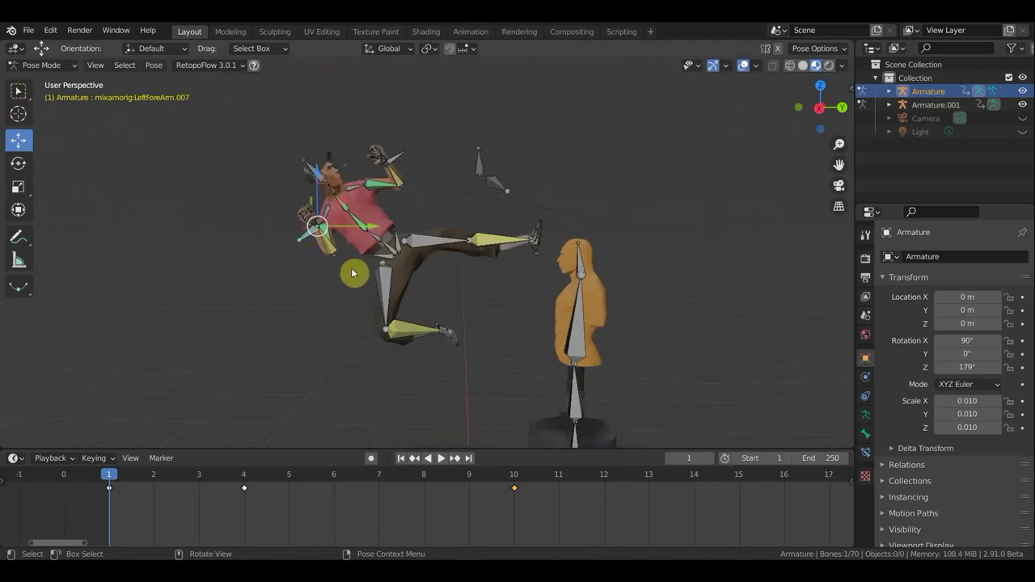
key(g)
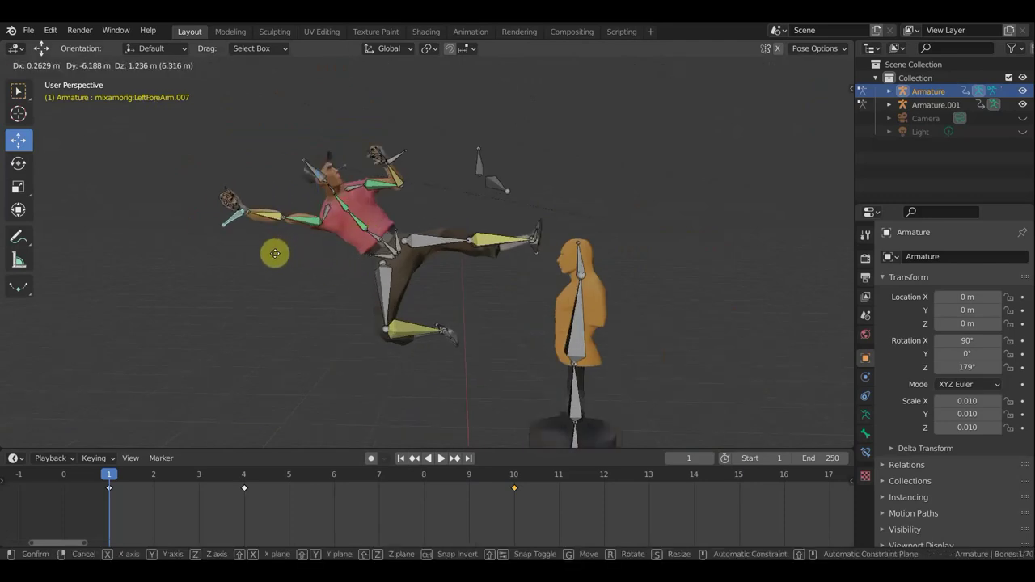
click(292, 247)
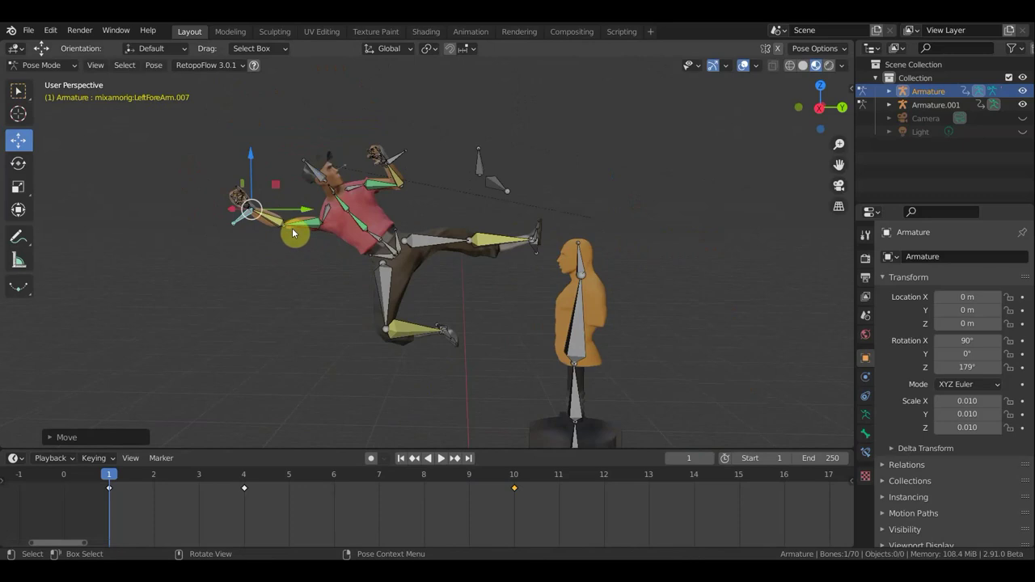
mouse_move(304, 242)
middle_down()
mouse_move(423, 270)
mouse_move(557, 240)
mouse_move(491, 296)
mouse_move(509, 319)
mouse_move(571, 339)
middle_up()
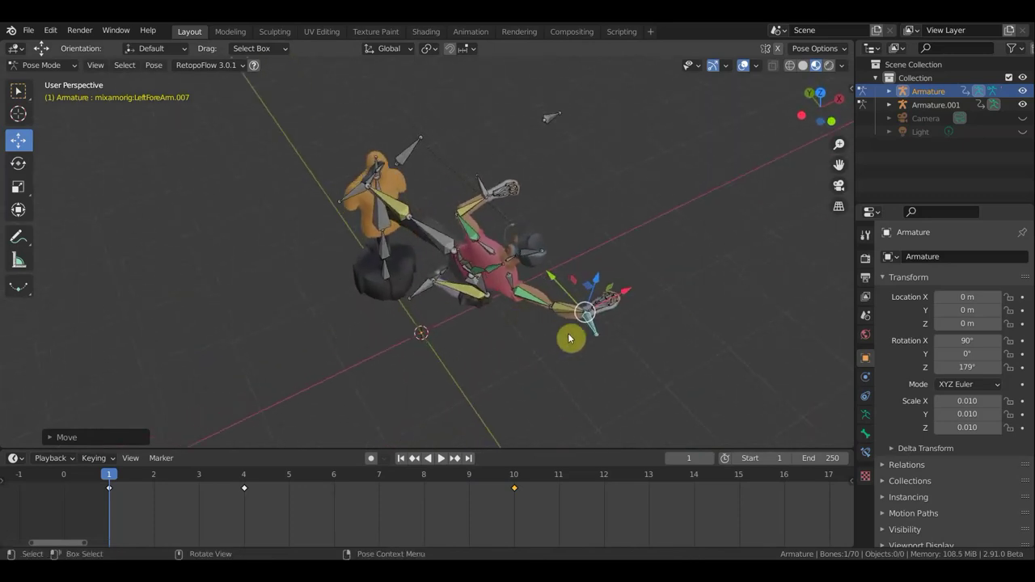
key(g)
key(r)
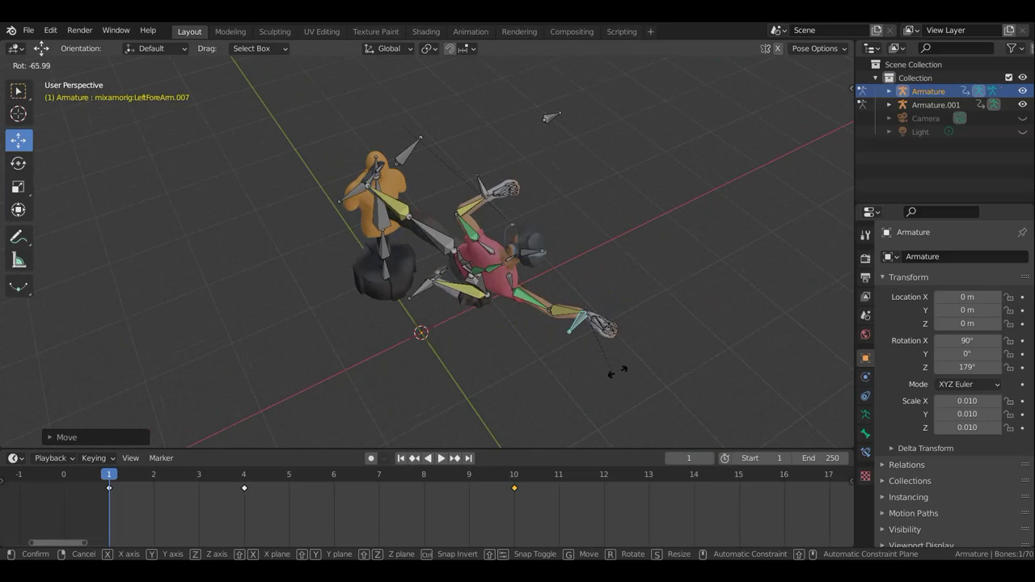
click(620, 374)
mouse_move(619, 374)
middle_down()
mouse_move(526, 319)
mouse_move(419, 291)
middle_up()
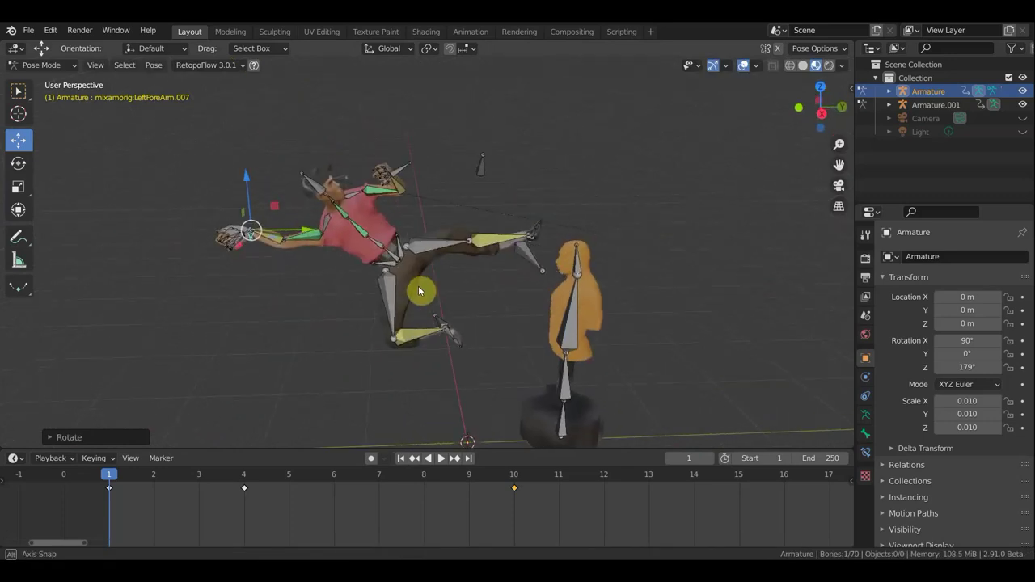
key(r)
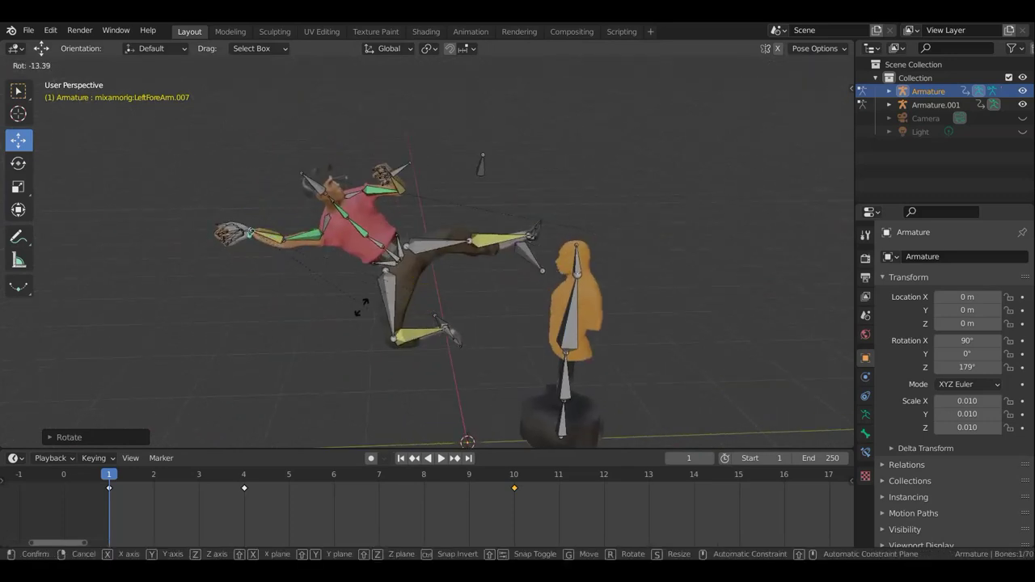
click(273, 288)
scroll(315, 250, up, 4)
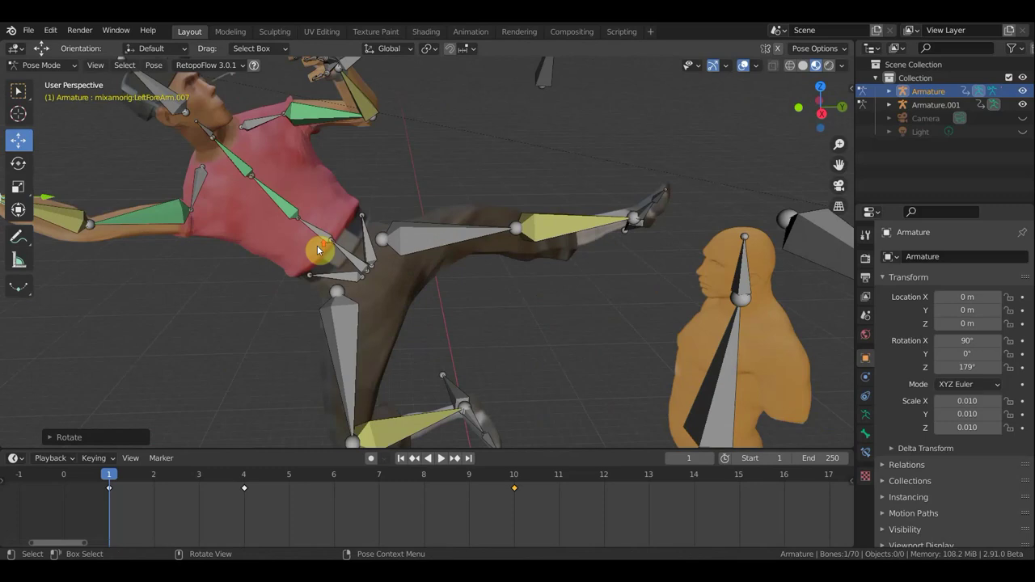
mouse_move(268, 270)
shift+middle_down()
mouse_move(549, 287)
mouse_move(471, 302)
mouse_move(376, 302)
shift+middle_up()
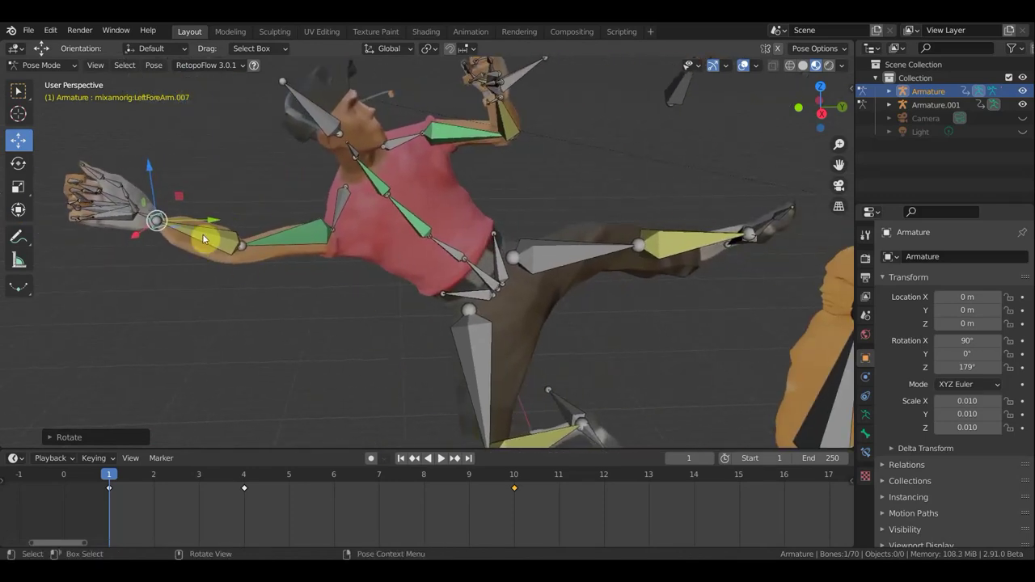
Hide and show the bones to check the arm mesh, then rotate LeftForeArm.007 further.
click(745, 64)
click(745, 64)
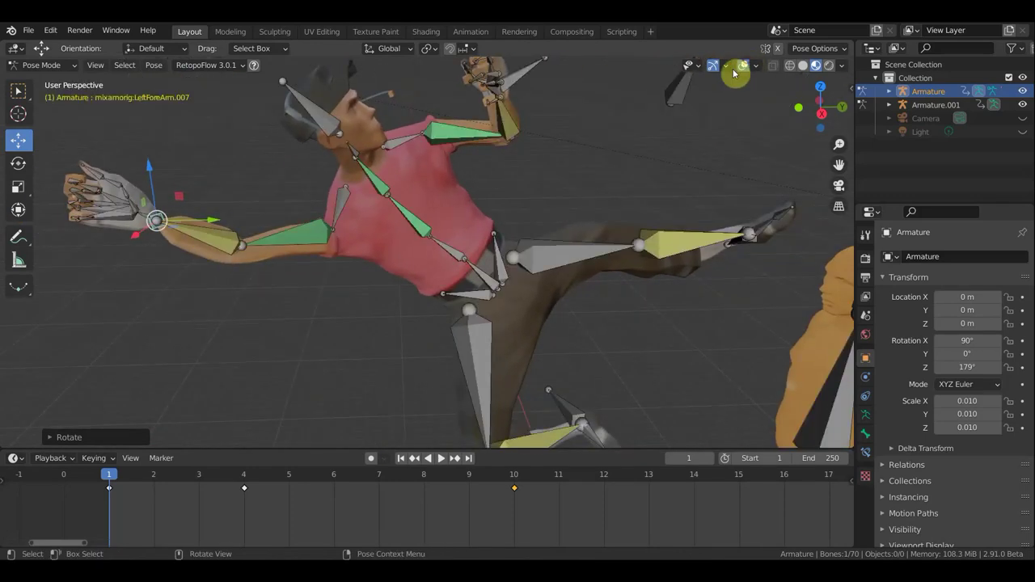
click(172, 212)
scroll(172, 213, down, 3)
mouse_move(247, 231)
middle_down()
mouse_move(348, 241)
mouse_move(472, 300)
middle_up()
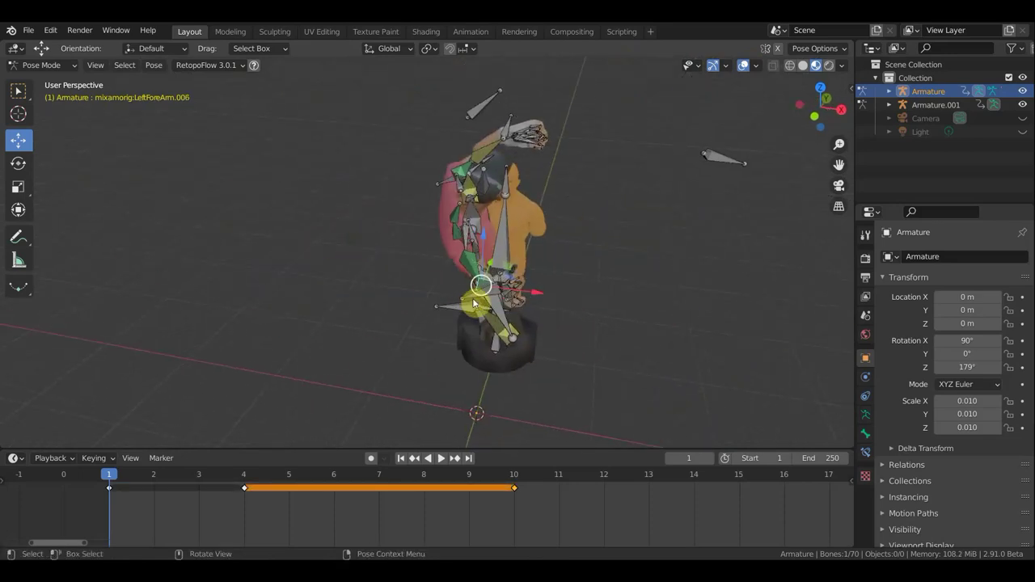
click(561, 326)
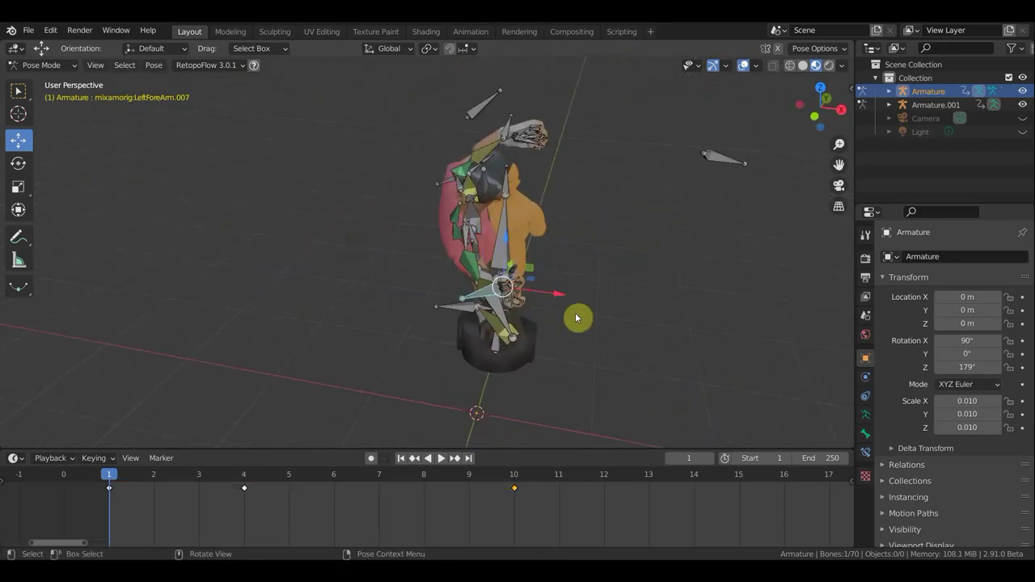
key(r)
middle_drag(577, 309, 599, 309)
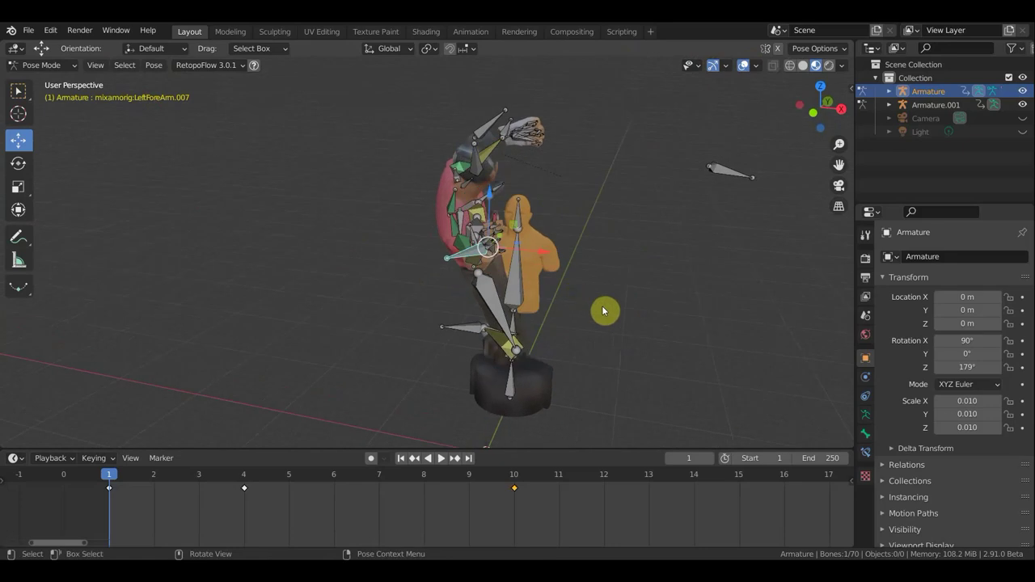
key(r)
click(426, 369)
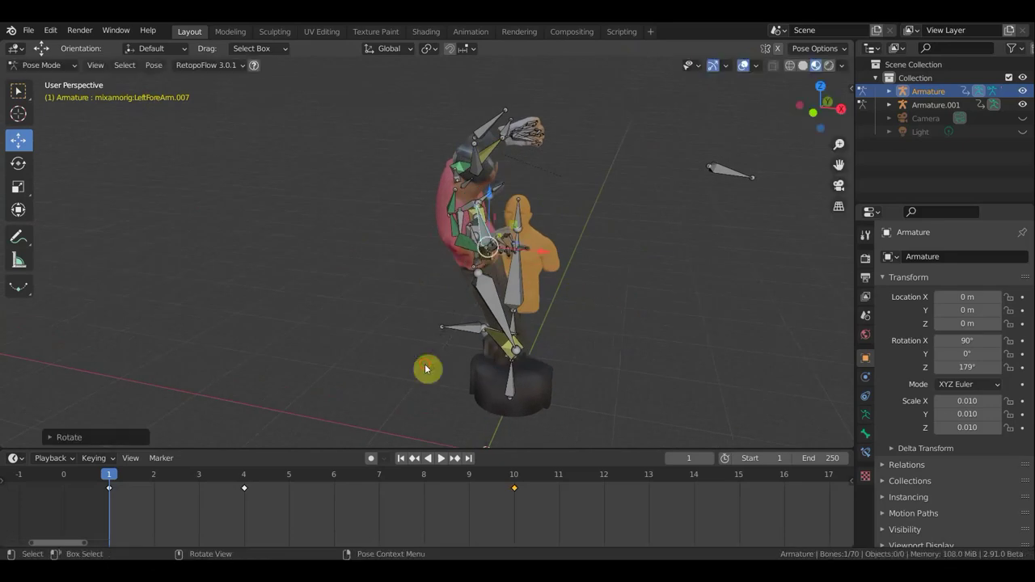
middle_drag(578, 316, 475, 313)
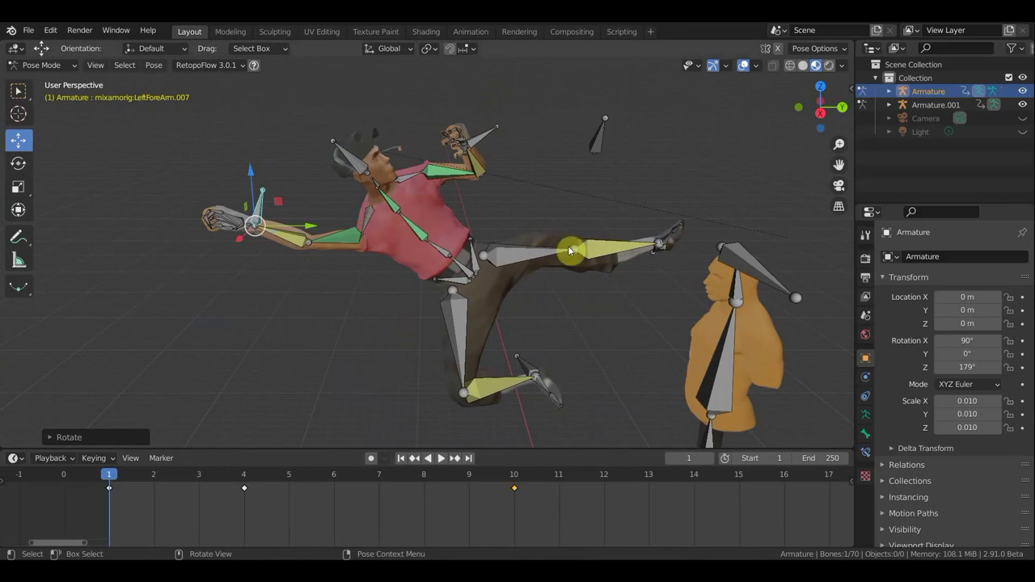
Rotate the left shoulder and move LeftForeArm.007 to stretch the arm out behind.
click(380, 195)
key(r)
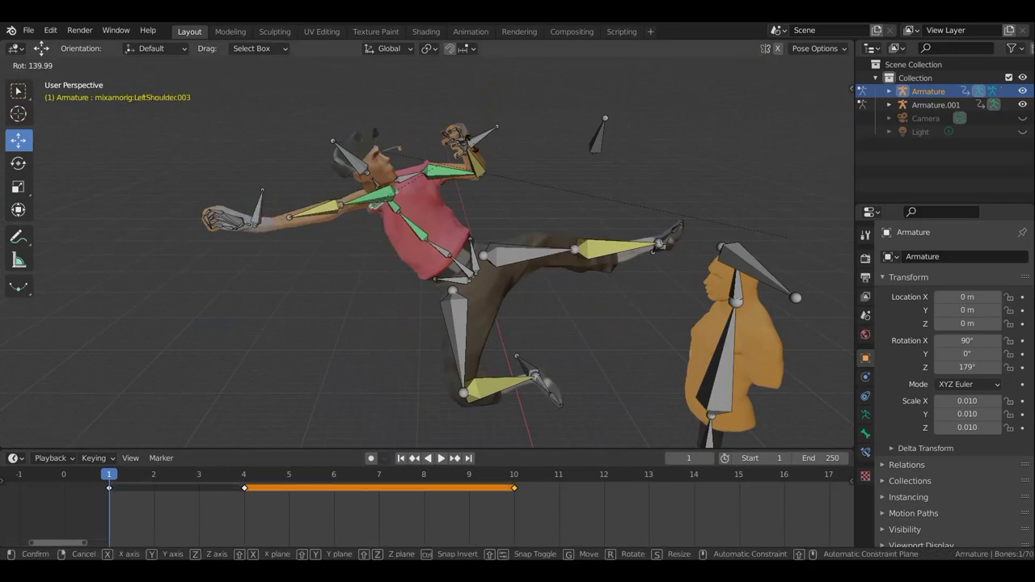
click(356, 207)
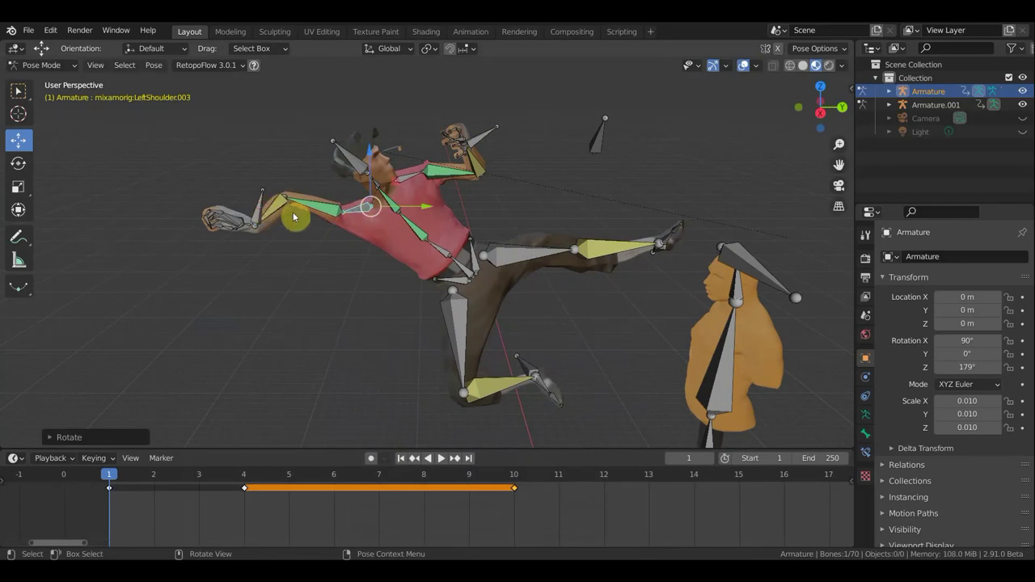
click(349, 239)
key(g)
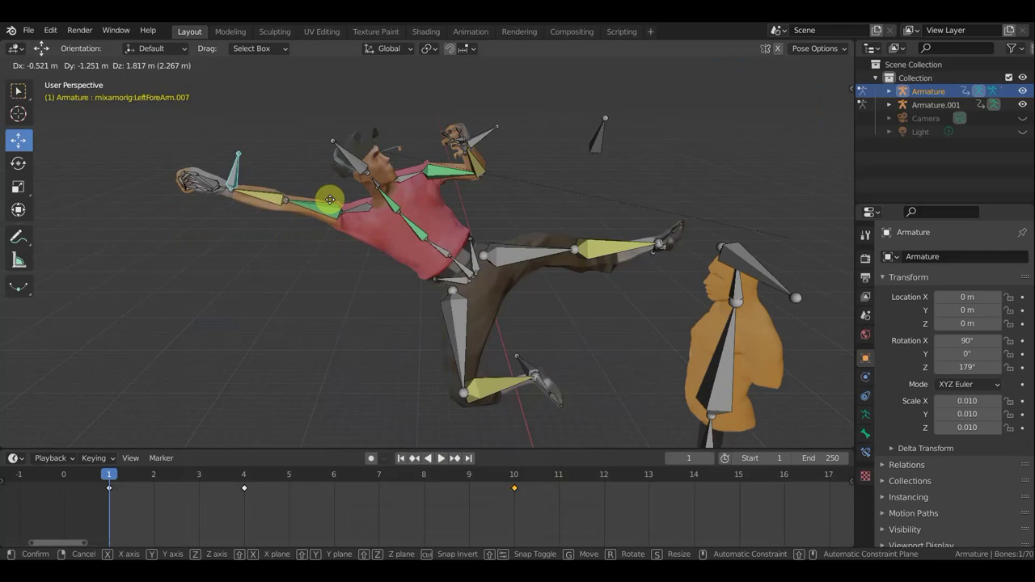
click(330, 199)
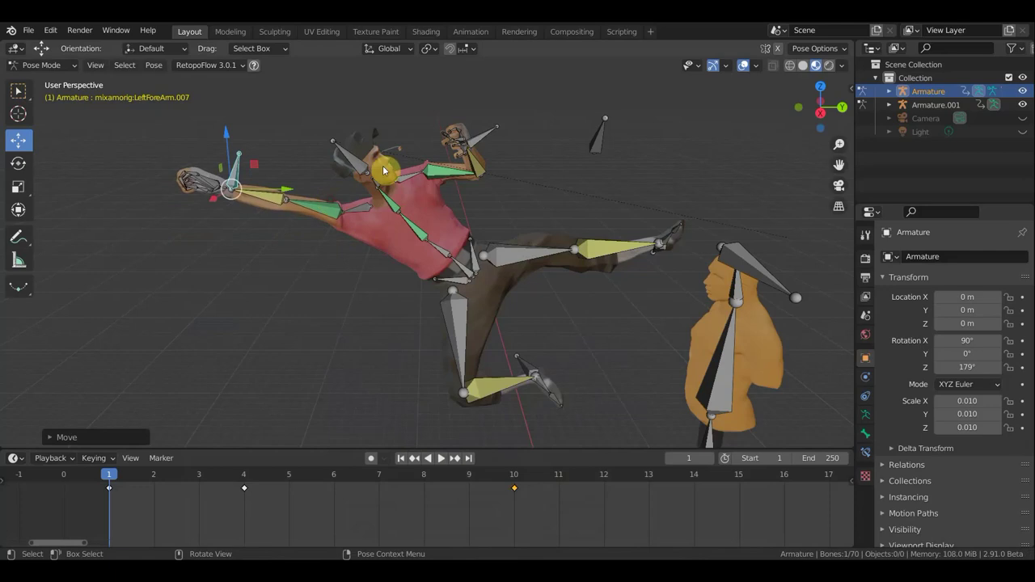
click(435, 249)
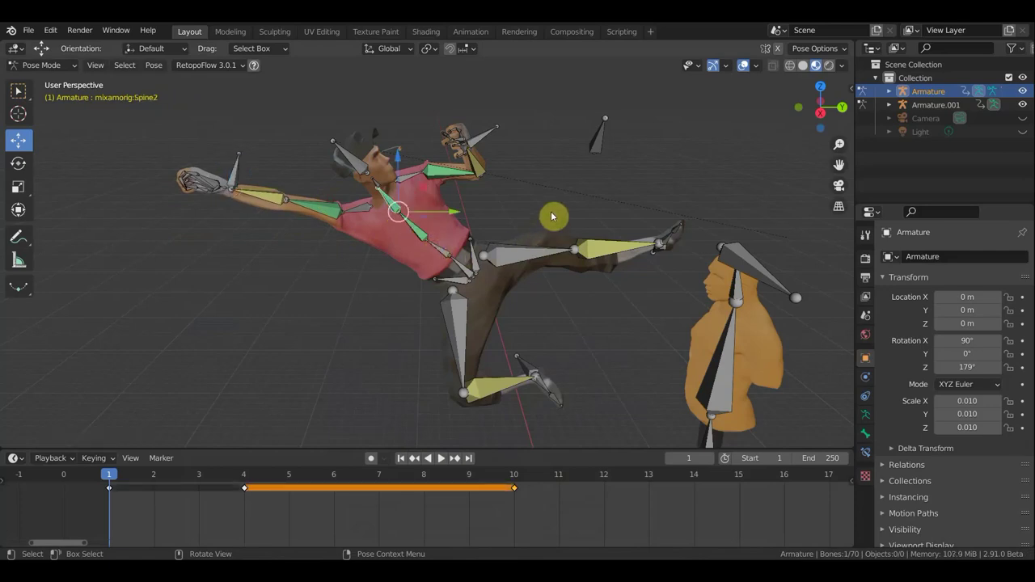
Tilt the Spine2 bone and rotate the fighter's head into a new angle.
key(r)
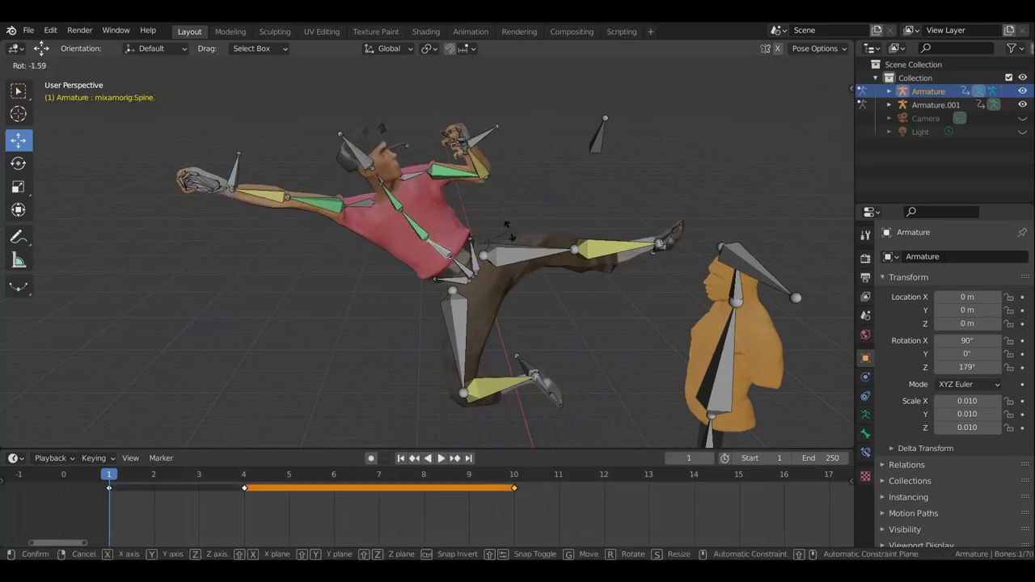
click(520, 240)
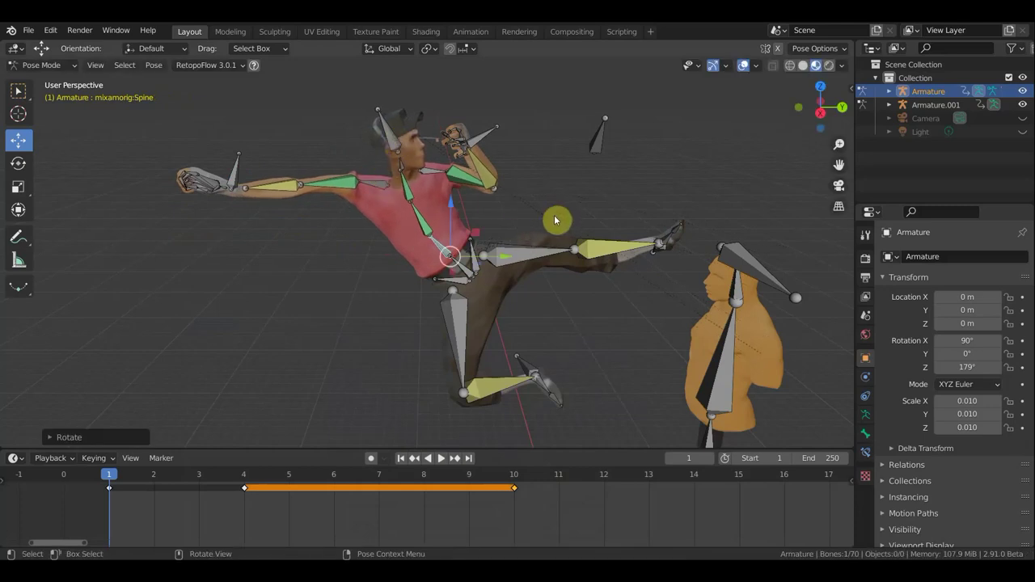
click(391, 136)
key(r)
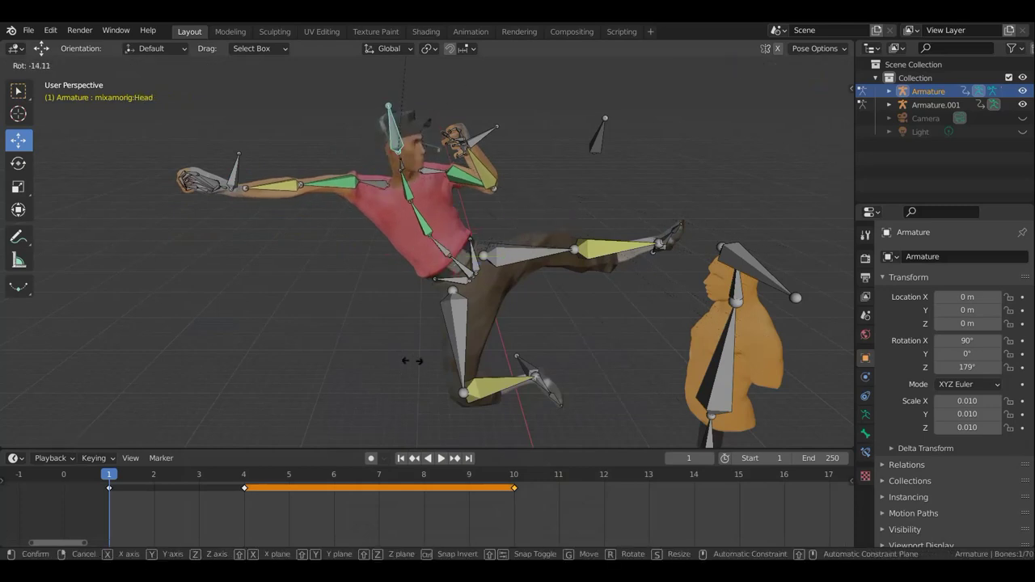
click(421, 362)
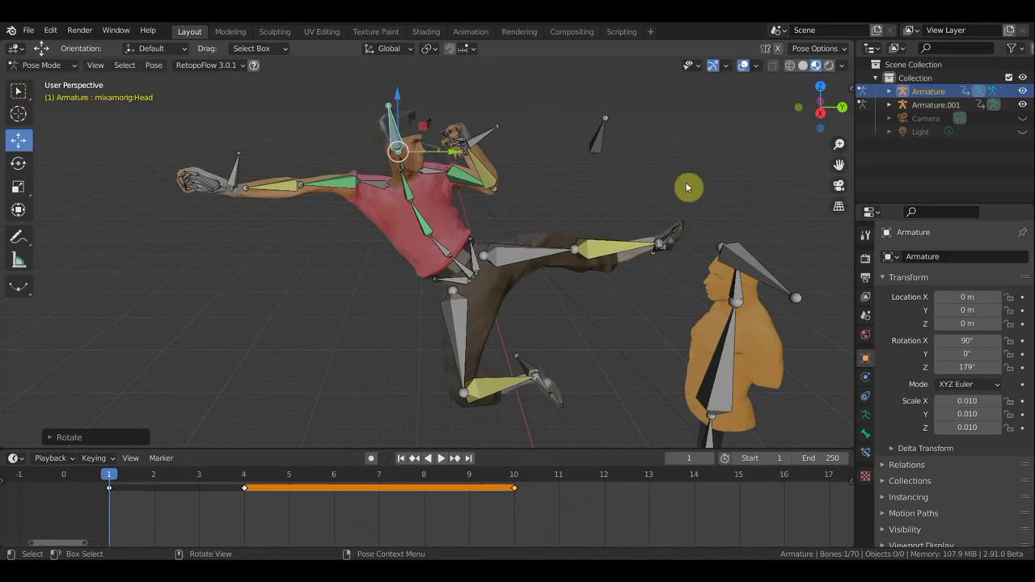
key(r)
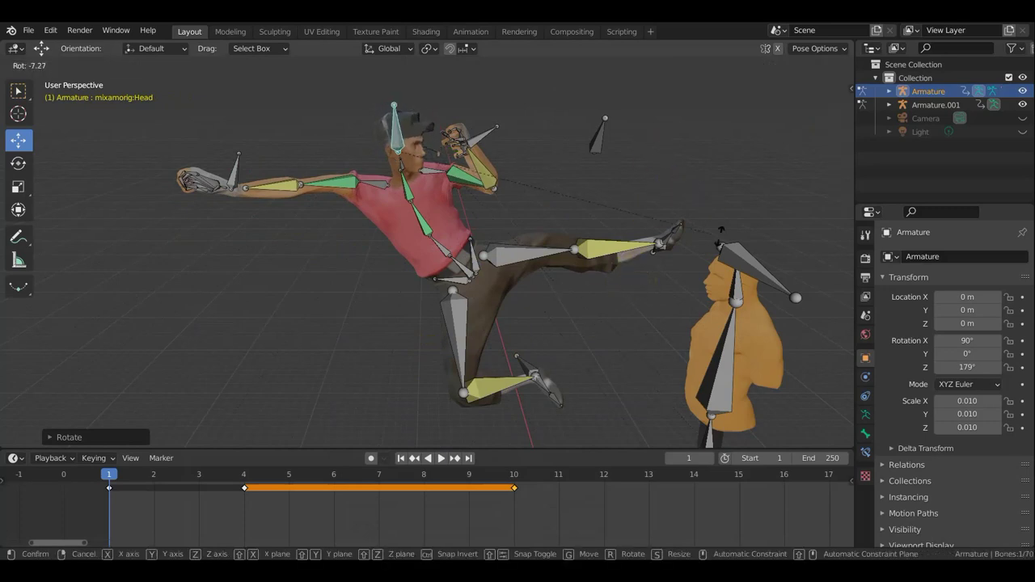
click(722, 244)
Move and turn the fist near the face so that hand stretches out toward the dummy.
click(506, 142)
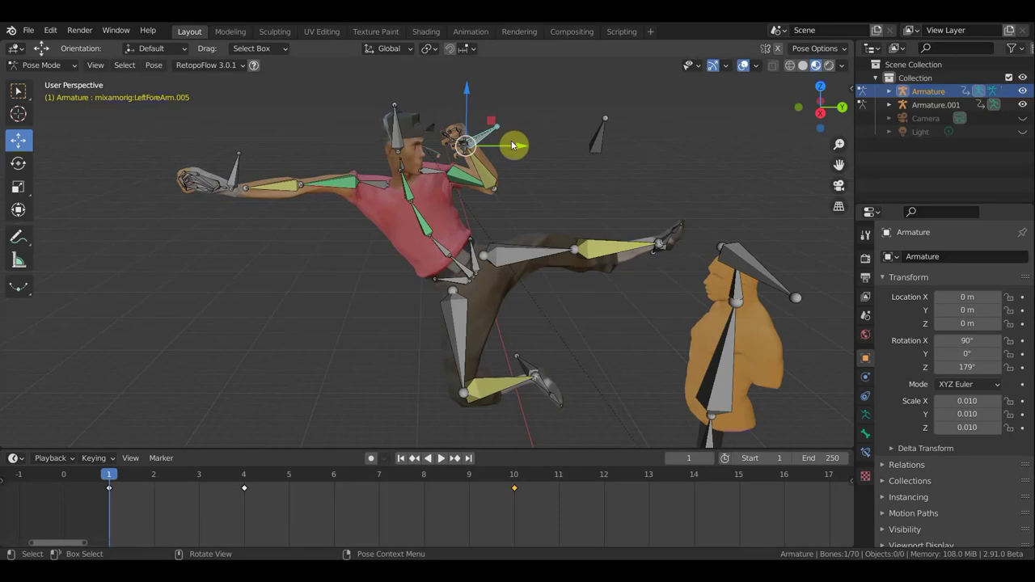
drag(512, 145, 595, 151)
mouse_move(595, 151)
middle_down()
mouse_move(612, 201)
mouse_move(578, 267)
middle_up()
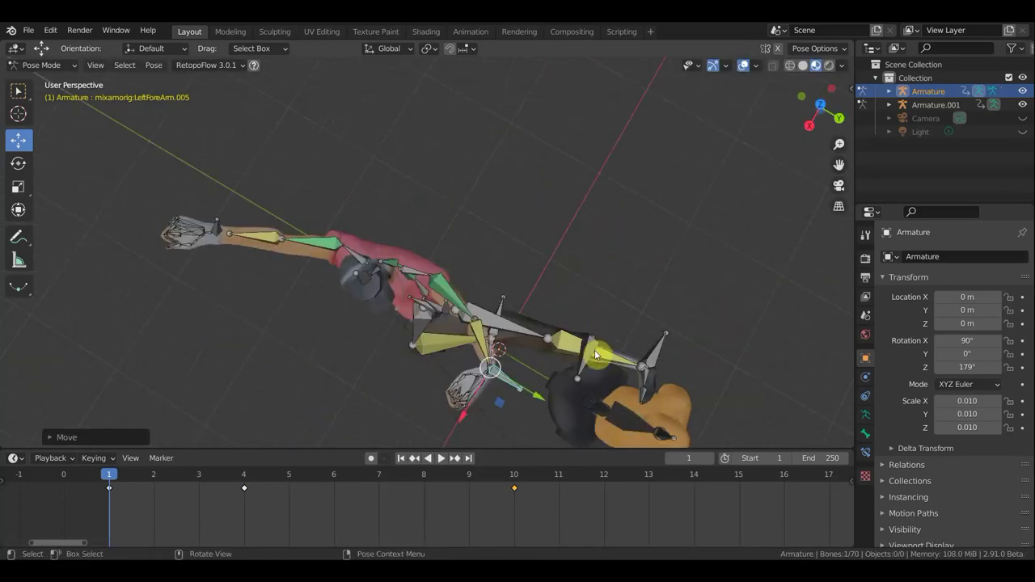
key(r)
click(538, 209)
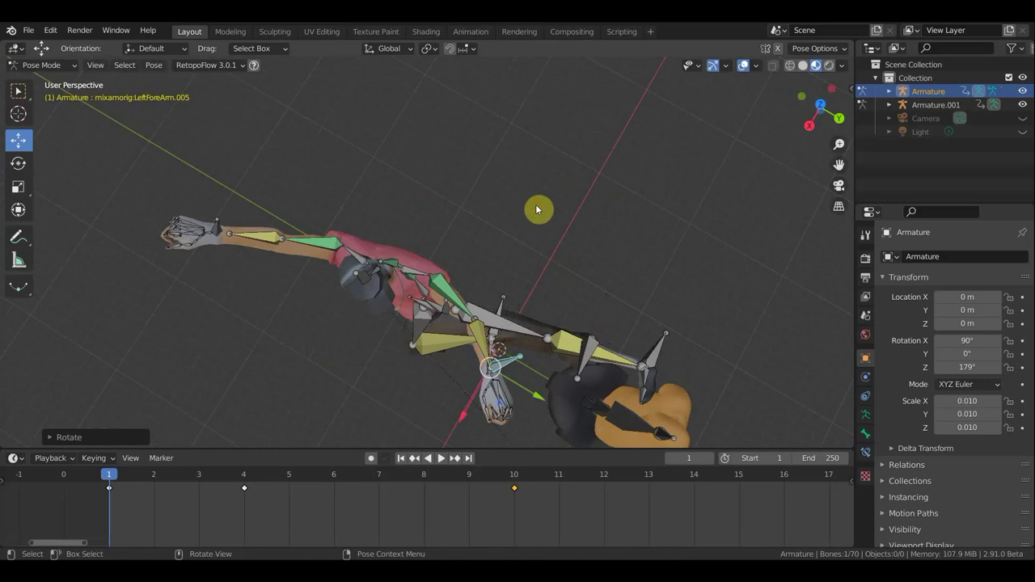
key(g)
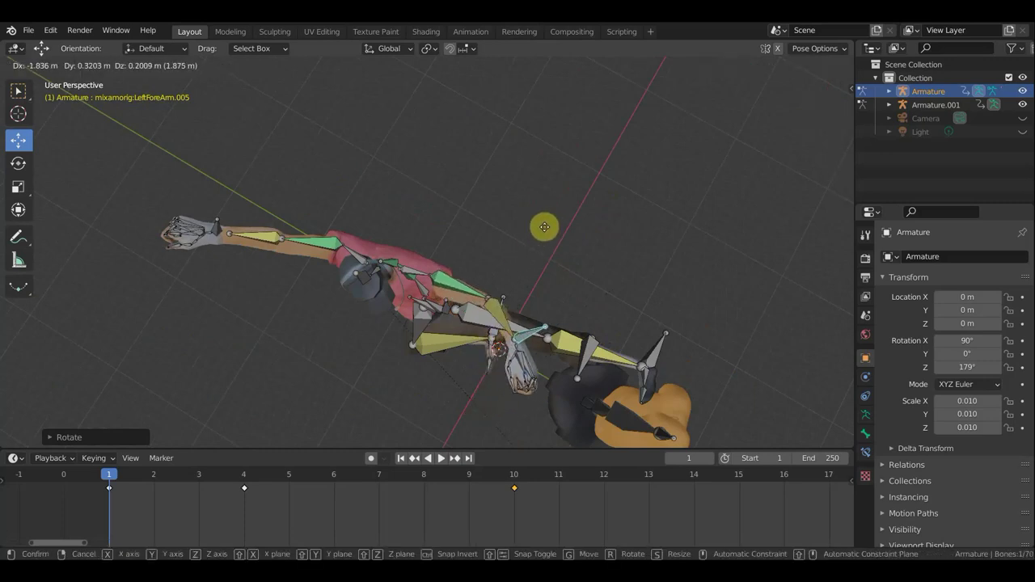
click(542, 273)
mouse_move(542, 273)
middle_down()
mouse_move(645, 150)
mouse_move(612, 159)
mouse_move(630, 177)
middle_up()
key(g)
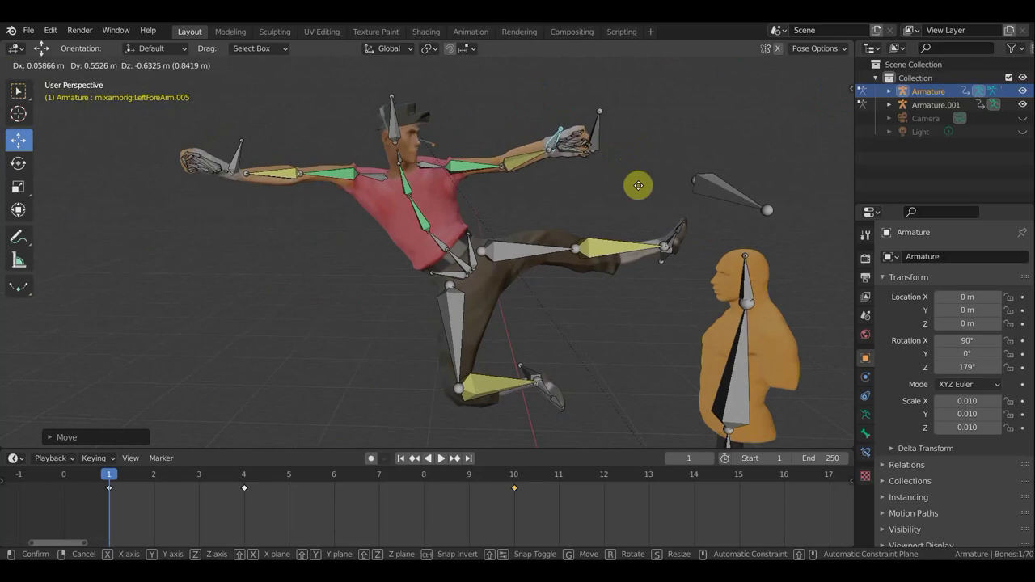
click(639, 188)
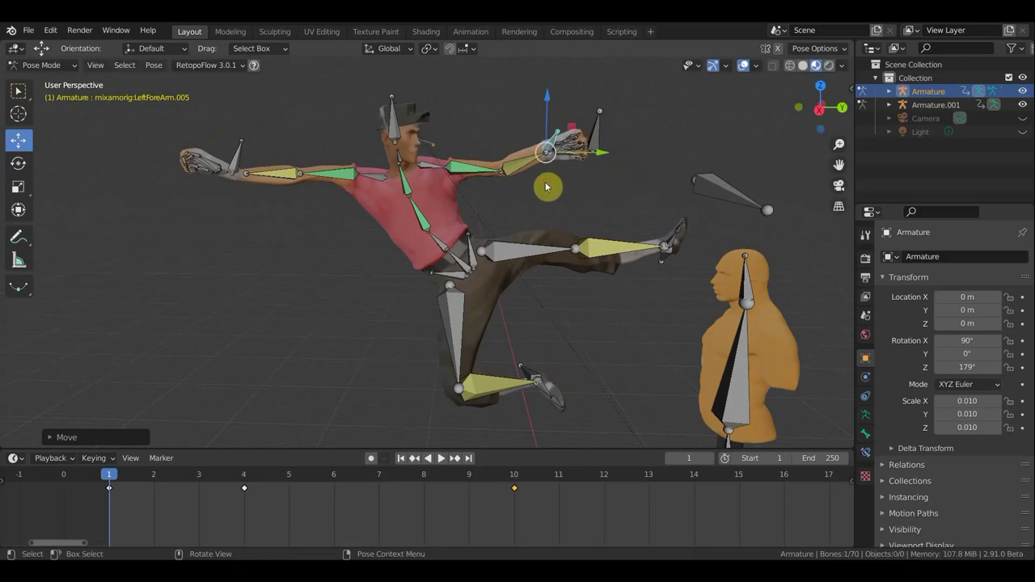
Lower the other arm by moving and rotating its forearm, then rotate LeftShoulder.003.
click(257, 164)
key(g)
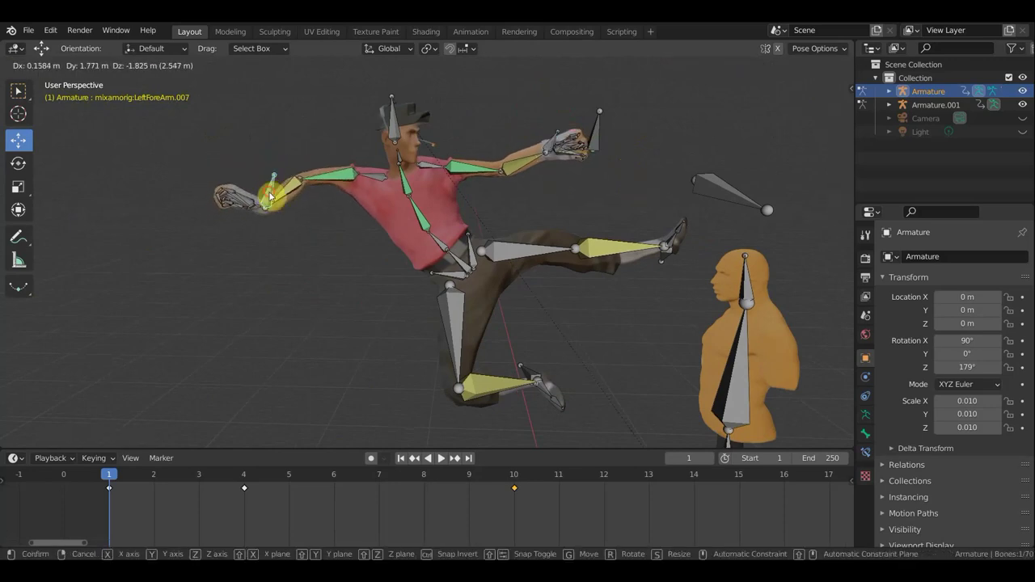
click(266, 202)
mouse_move(390, 224)
middle_down()
mouse_move(476, 285)
mouse_move(452, 268)
mouse_move(364, 251)
mouse_move(363, 229)
mouse_move(394, 227)
middle_up()
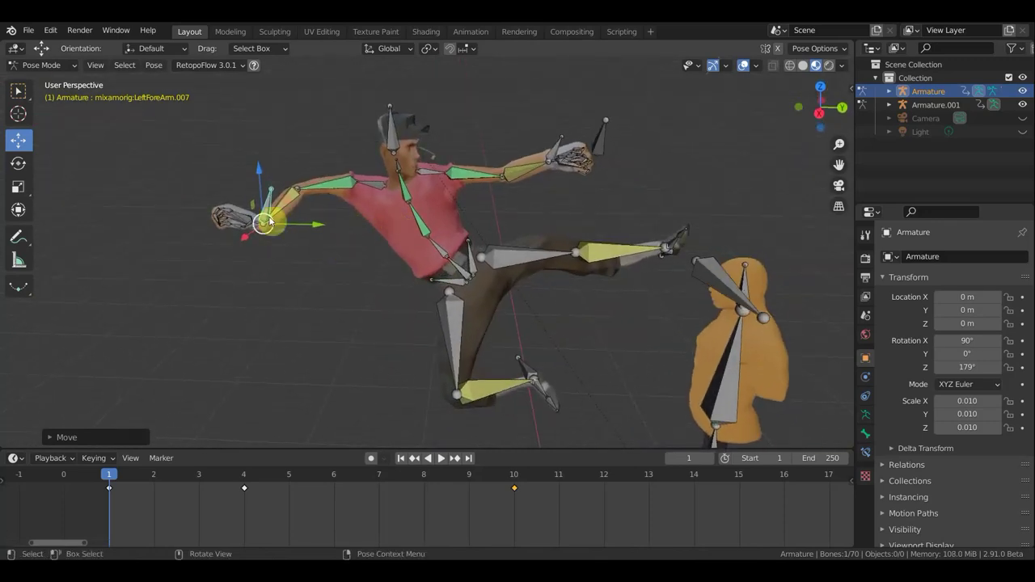
key(r)
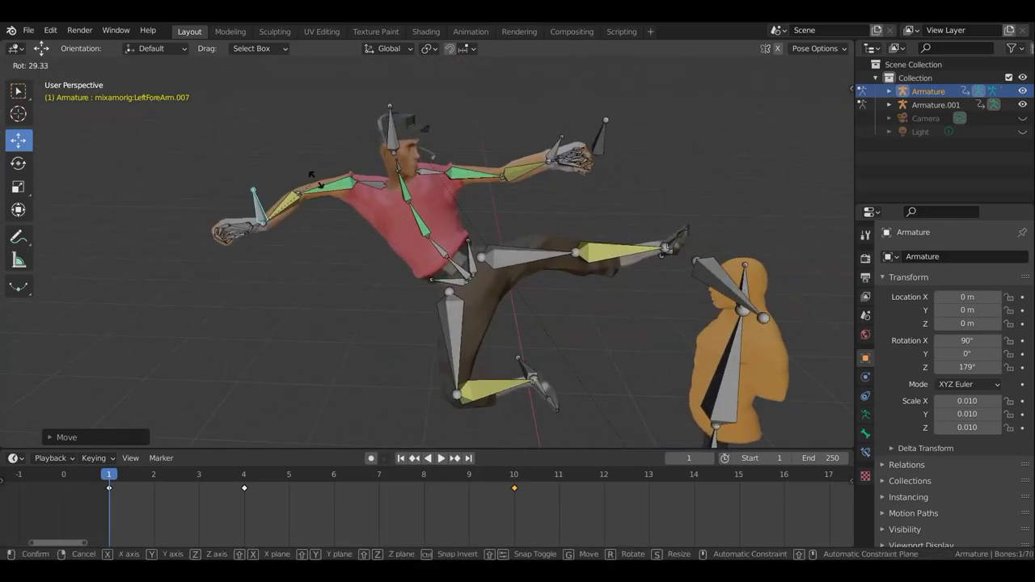
click(305, 175)
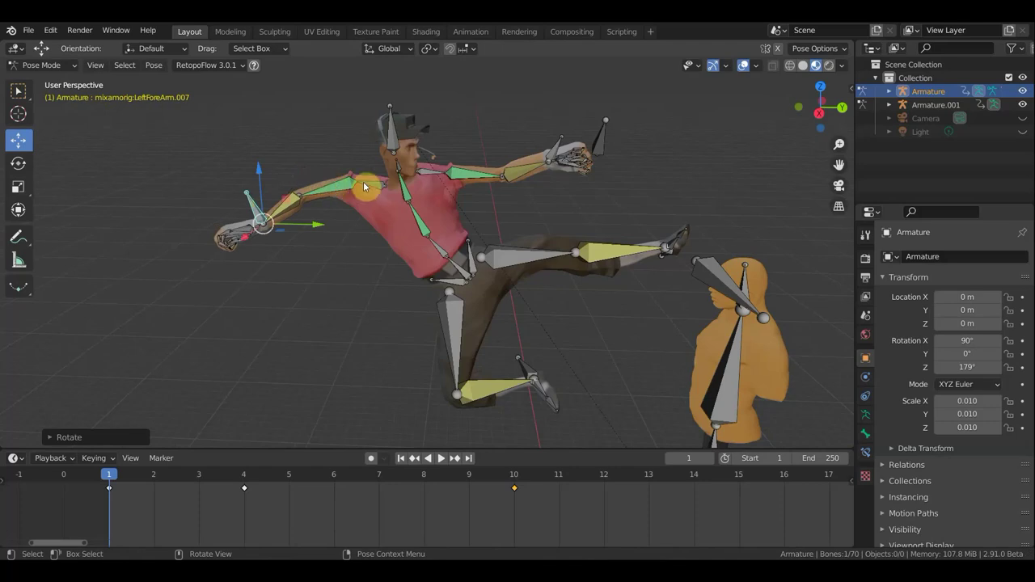
click(417, 185)
key(r)
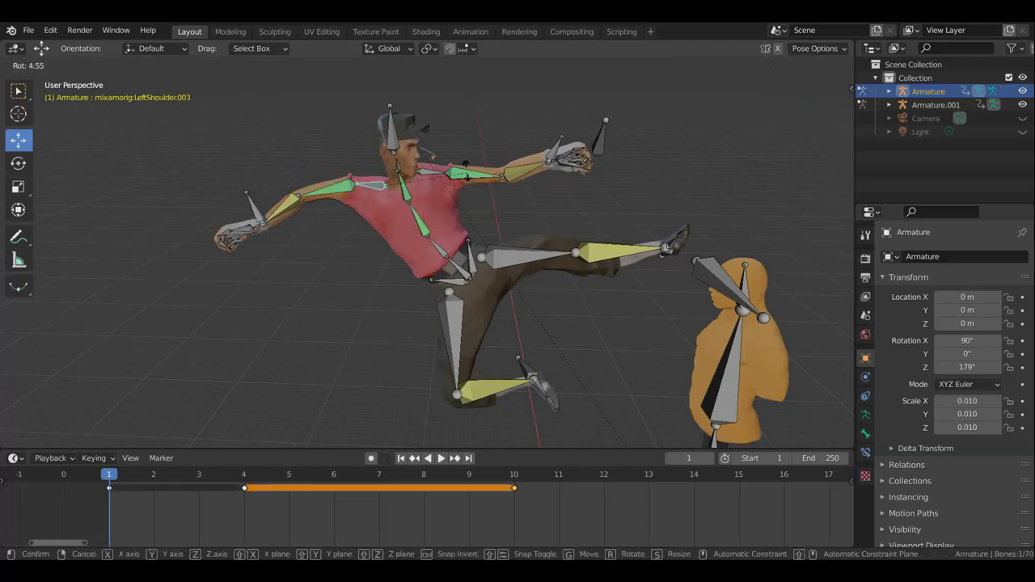
click(462, 154)
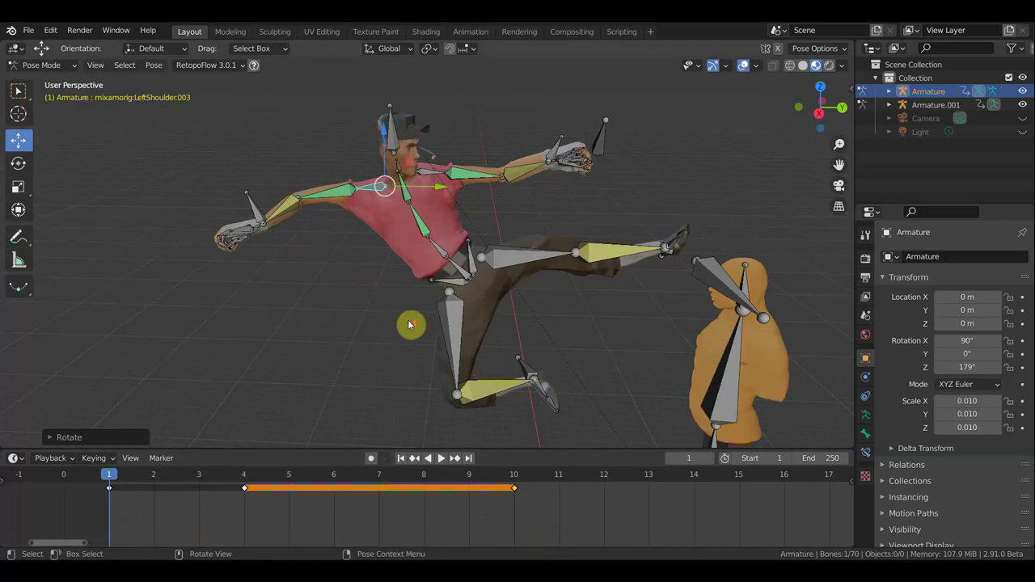
middle_drag(421, 327, 449, 320)
Box-select all 70 fighter bones and move the kicker until the foot reaches the dummy's chest.
middle_drag(534, 375, 520, 347)
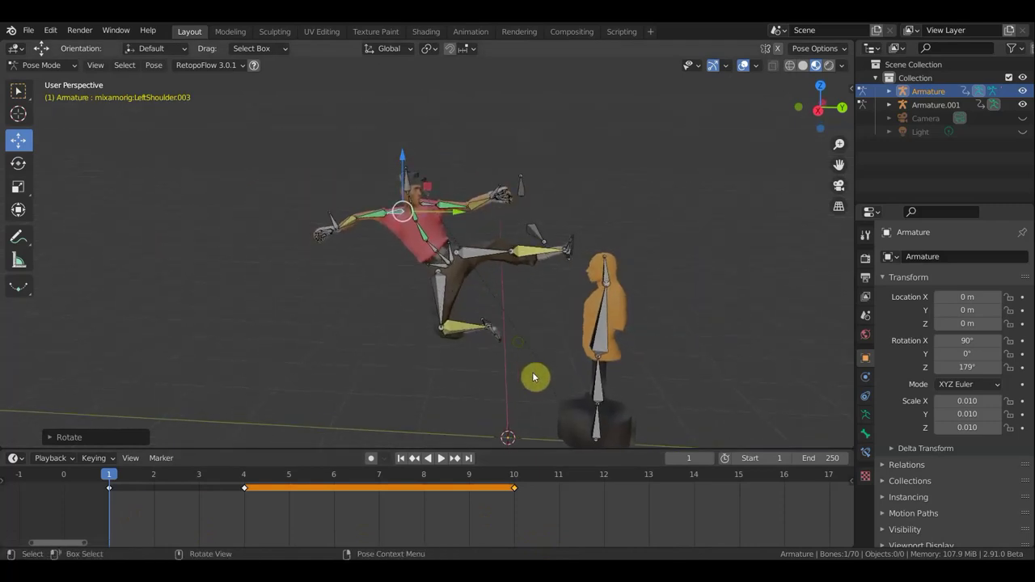
drag(555, 381, 294, 120)
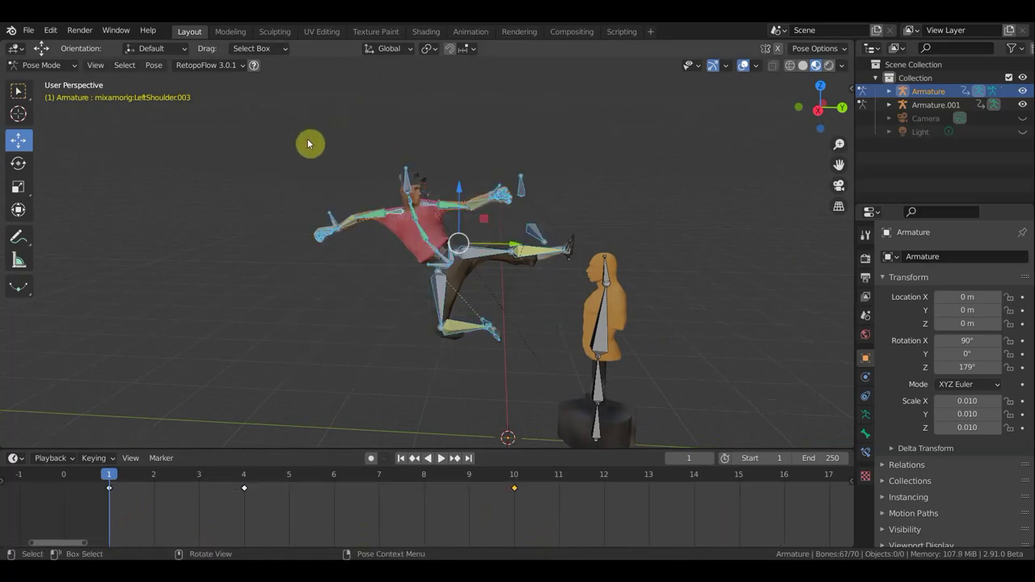
shift+drag(307, 135, 579, 267)
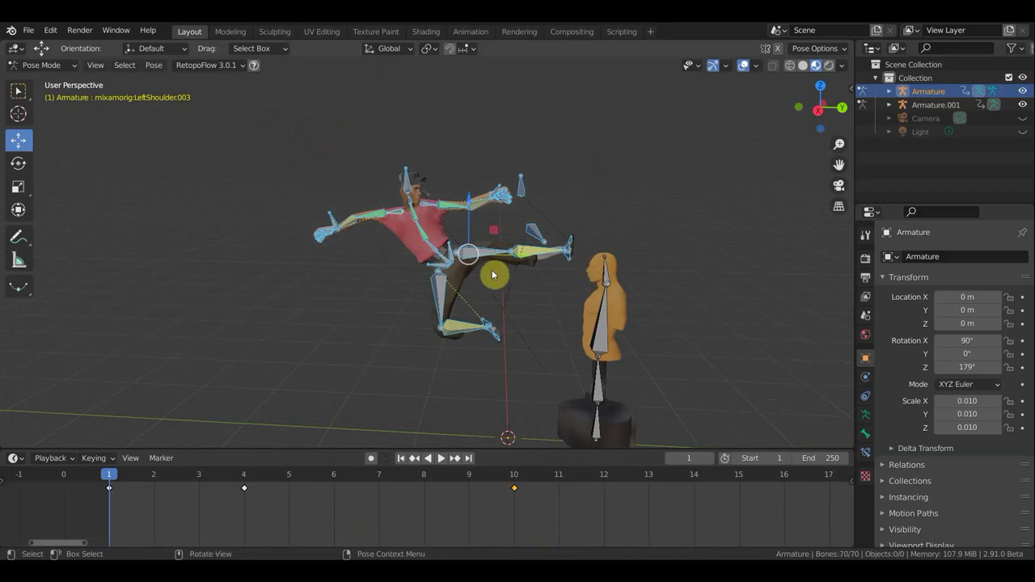
key(g)
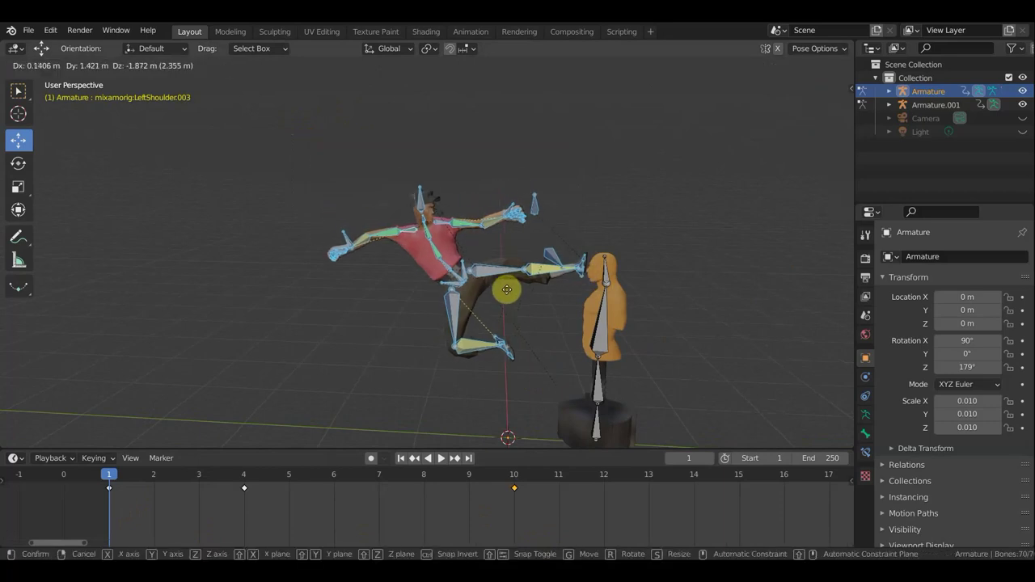
click(508, 292)
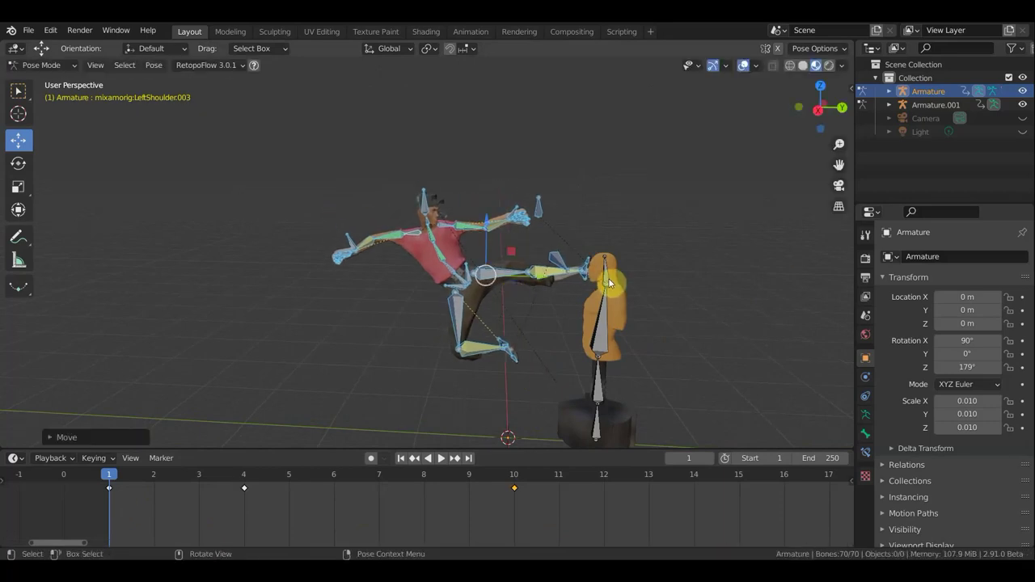
click(604, 319)
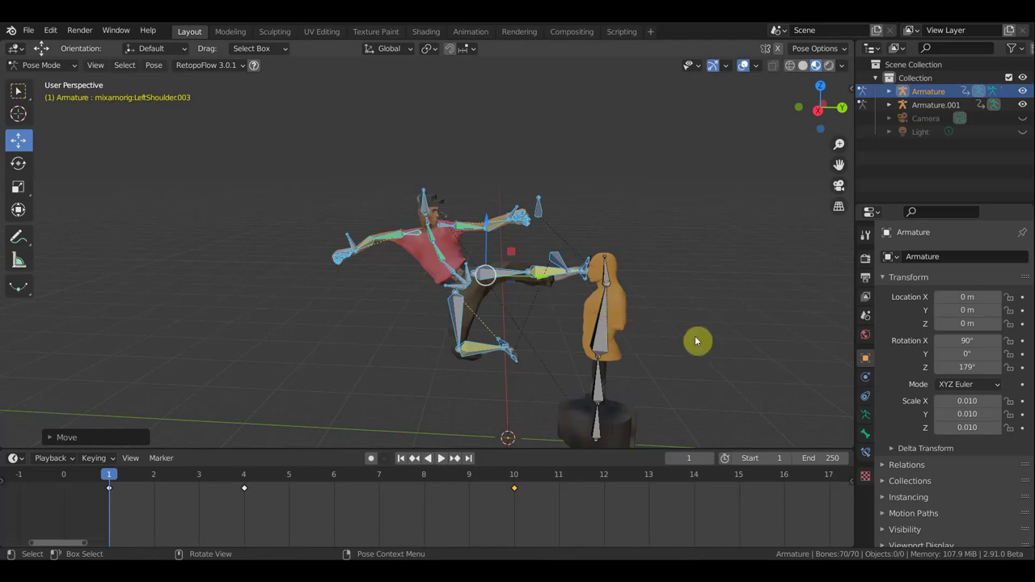
key(r)
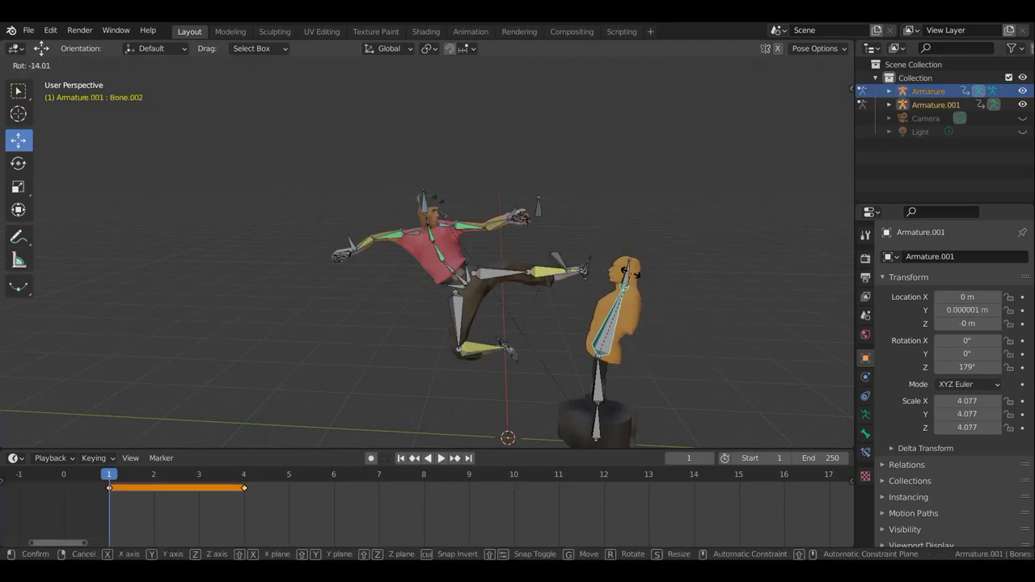
Bend the dummy's Bone.002 body and tilt its Bone.003 head back from the impact.
click(632, 270)
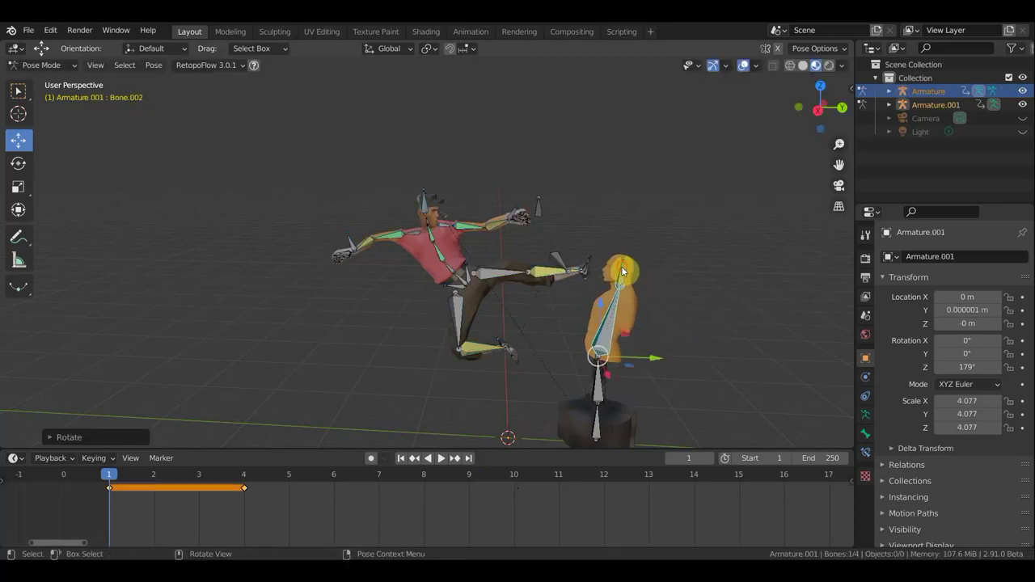
click(615, 271)
key(r)
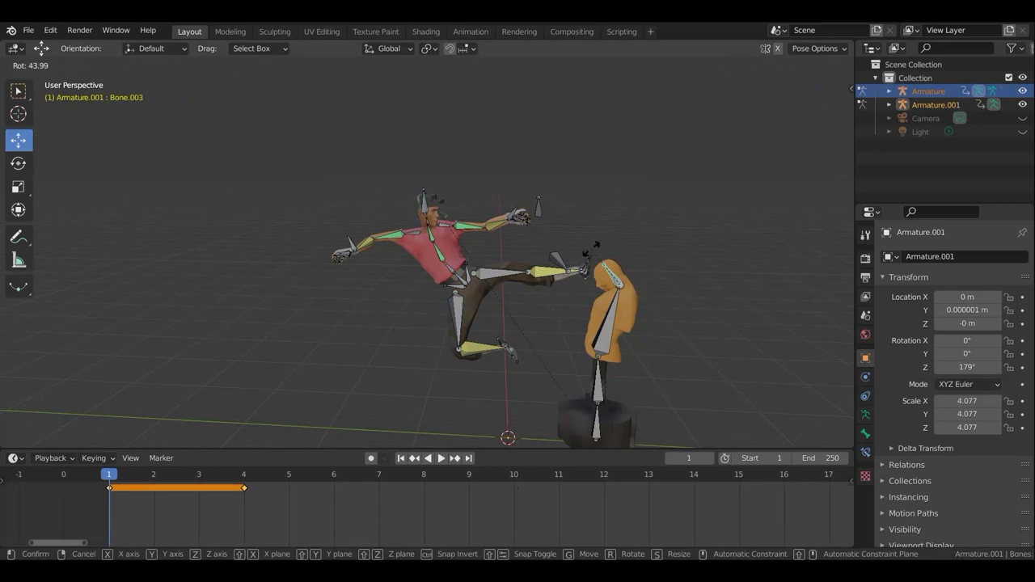
click(604, 246)
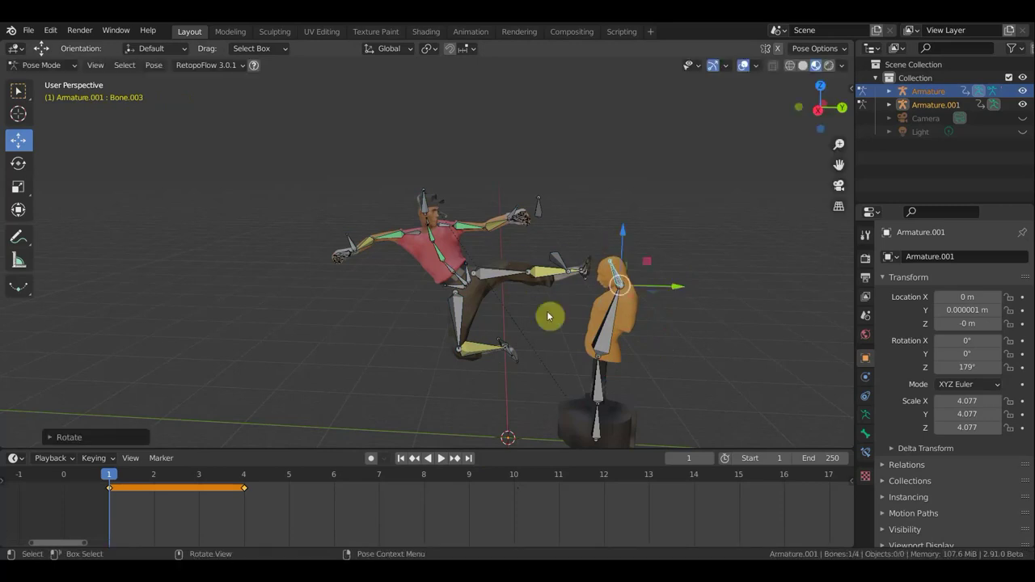
Box-select the fighter's bones and start moving them against the dummy.
mouse_move(567, 372)
mouse_down()
mouse_move(486, 269)
mouse_move(317, 166)
mouse_up()
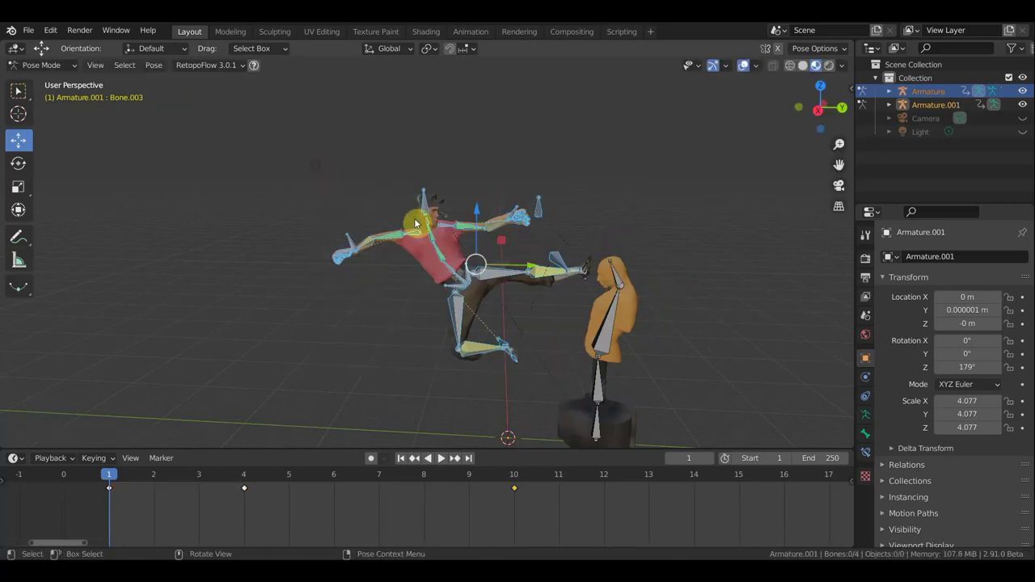
drag(572, 234, 596, 289)
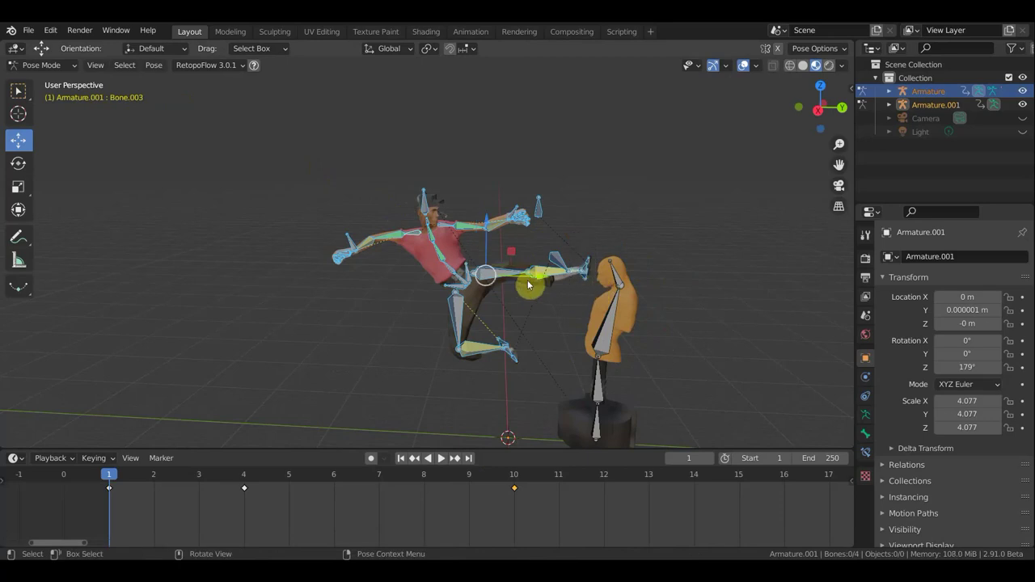
key(g)
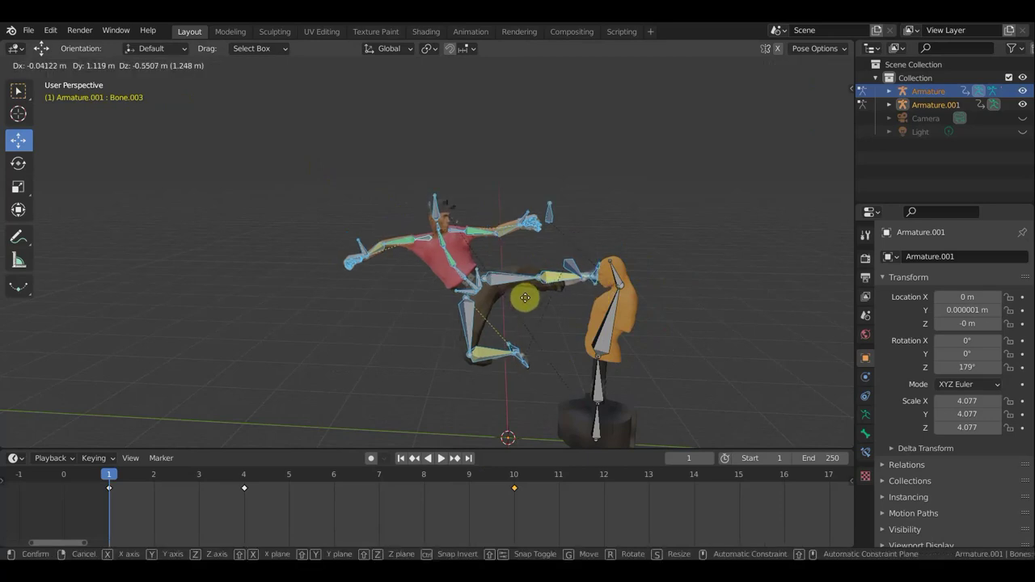
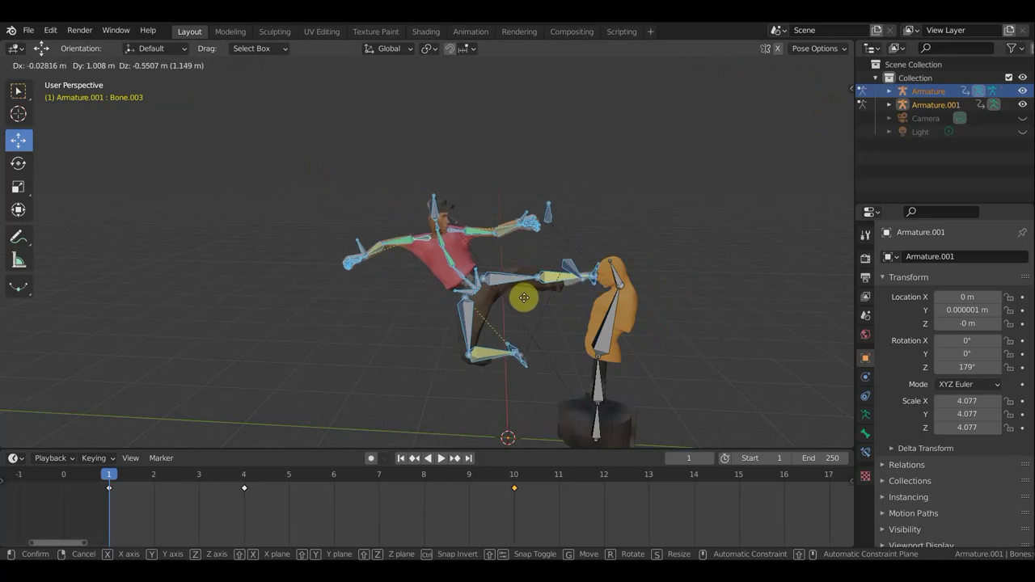
Finish moving the dummy's bone, hide viewport overlays and orbit to a side view of the kick.
click(524, 298)
scroll(536, 300, up, 3)
scroll(630, 296, up, 2)
scroll(547, 269, up, 2)
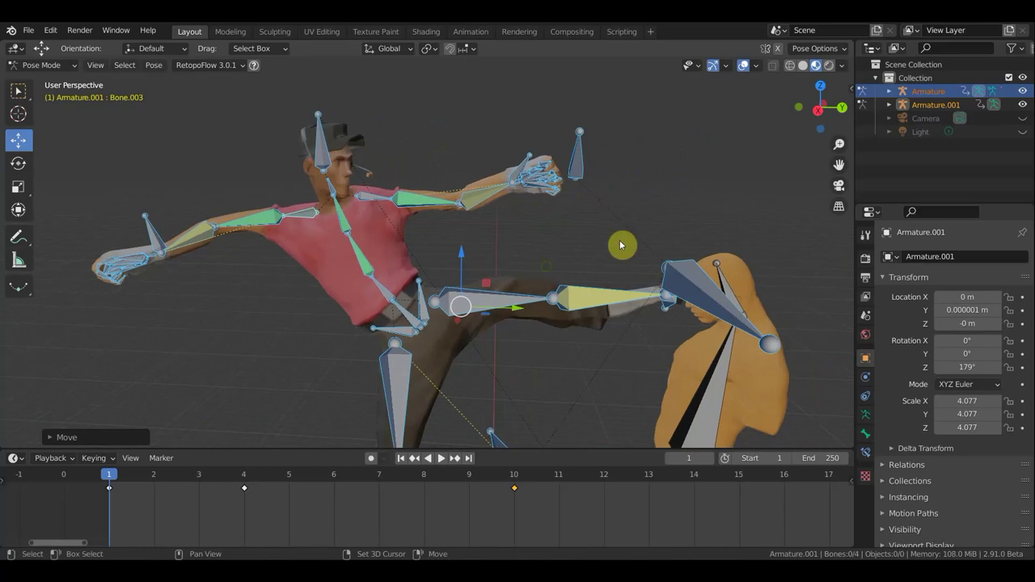
click(743, 65)
mouse_move(753, 194)
middle_down()
mouse_move(749, 272)
mouse_move(652, 302)
mouse_move(571, 294)
middle_up()
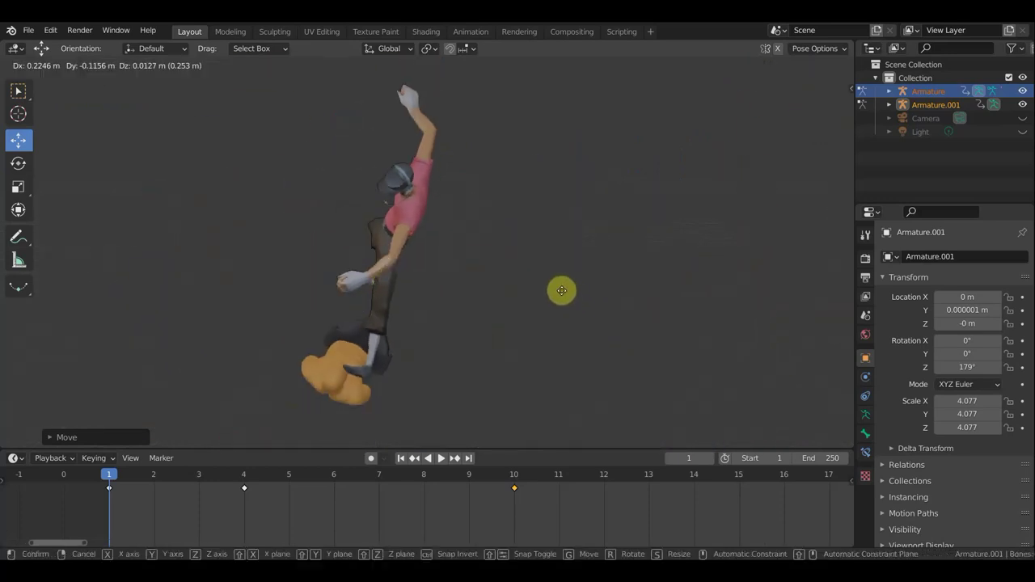
mouse_move(561, 297)
middle_down()
mouse_move(735, 215)
mouse_move(781, 153)
middle_up()
middle_drag(696, 224, 681, 212)
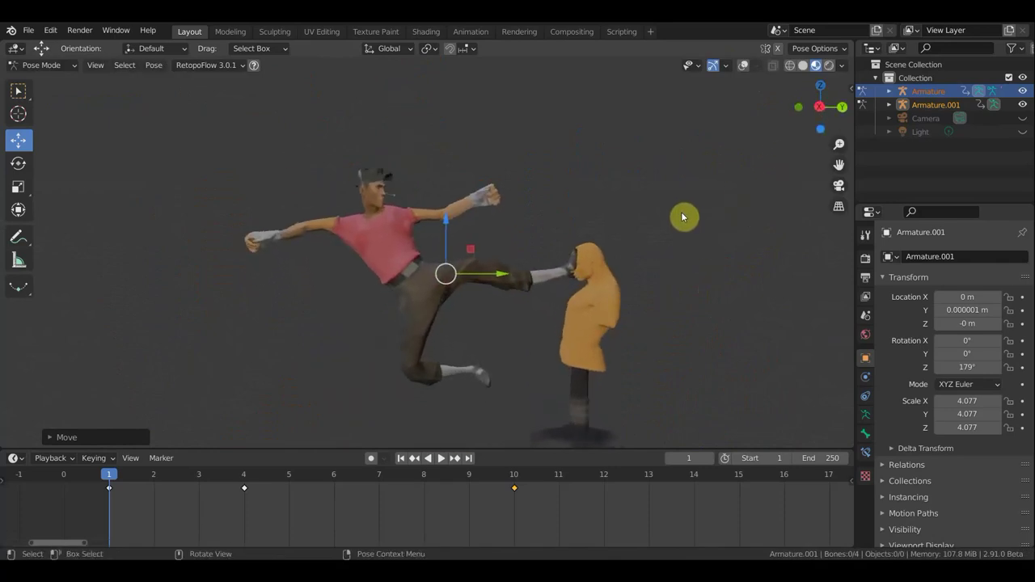
Key location and rotation for all the dummy's bones at frame 1, then select that key.
key(a)
key(i)
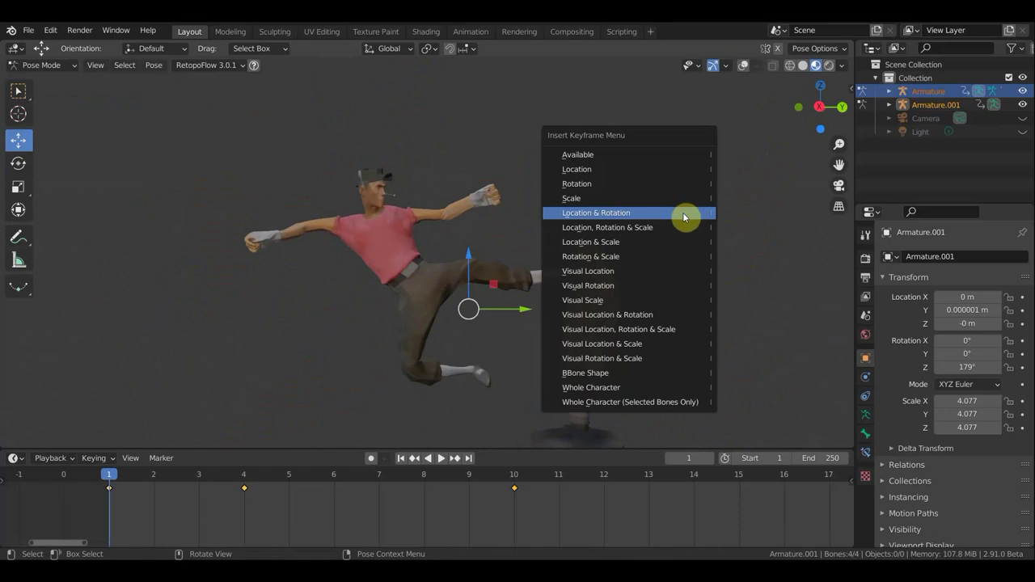
click(683, 221)
drag(158, 511, 87, 475)
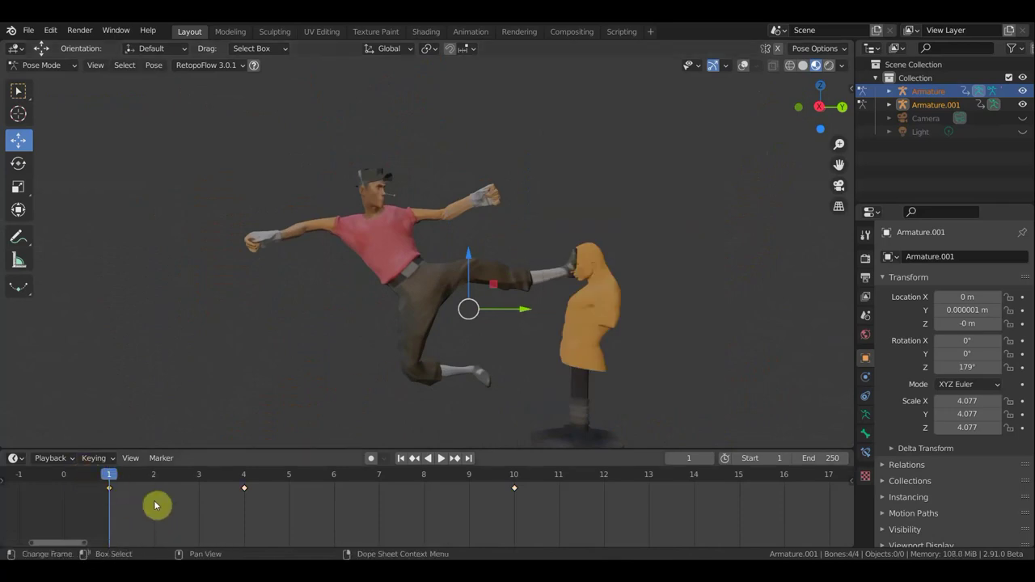
Move the new key to frame 11, the old frame-10 key to frame 1, then the frame-11 key to frame 10.
key(g)
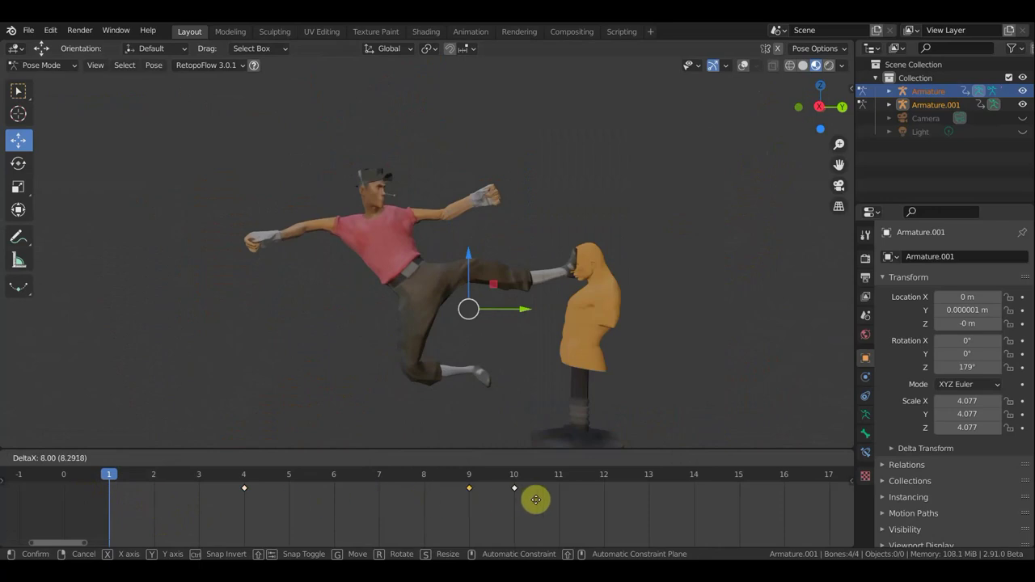
click(603, 498)
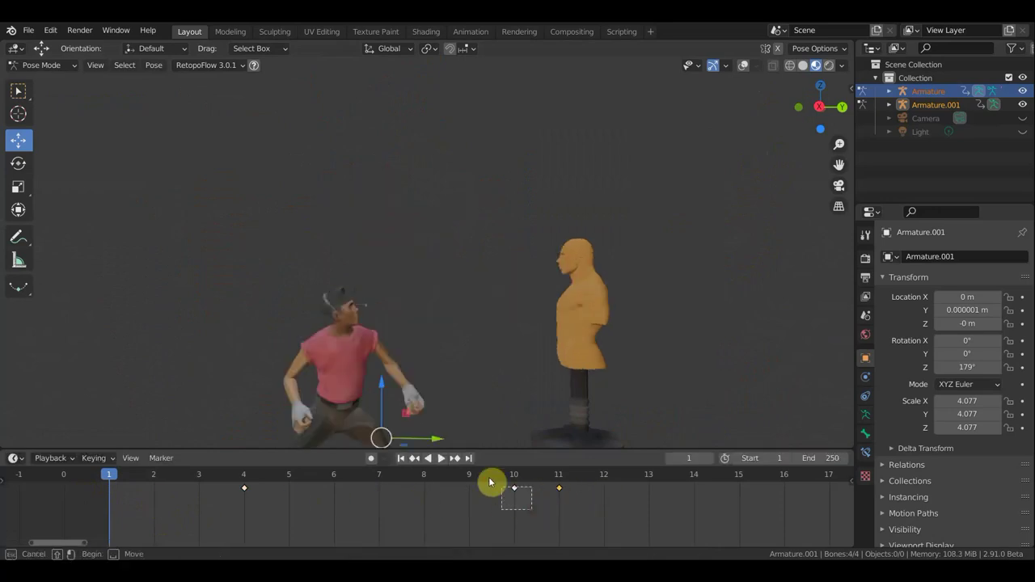
key(g)
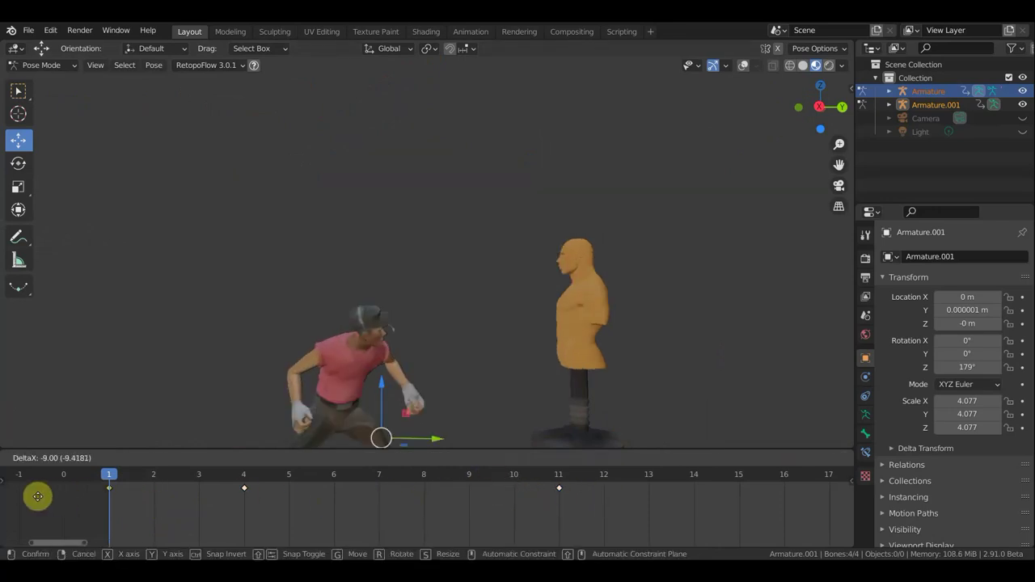
click(41, 498)
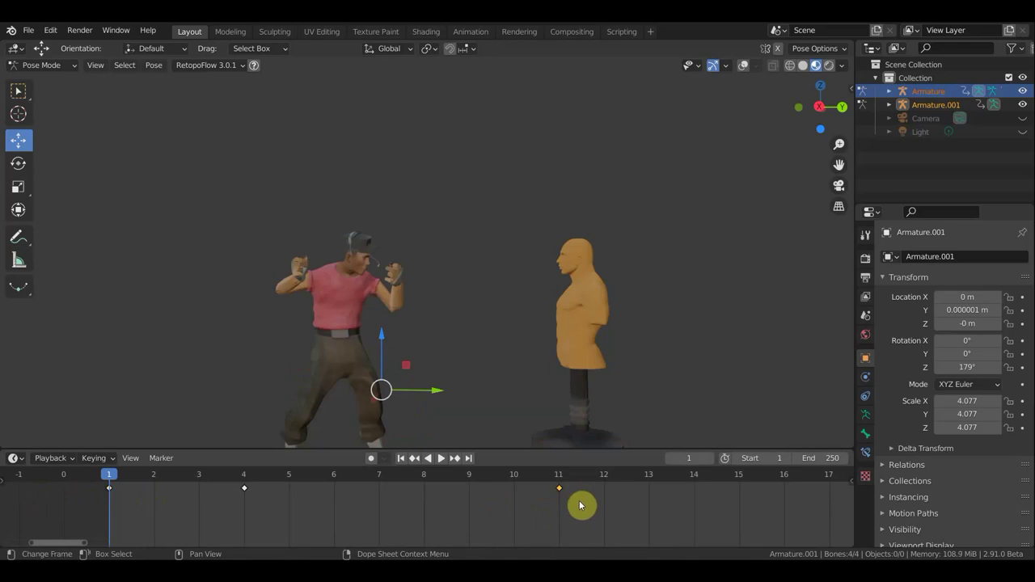
key(g)
click(524, 503)
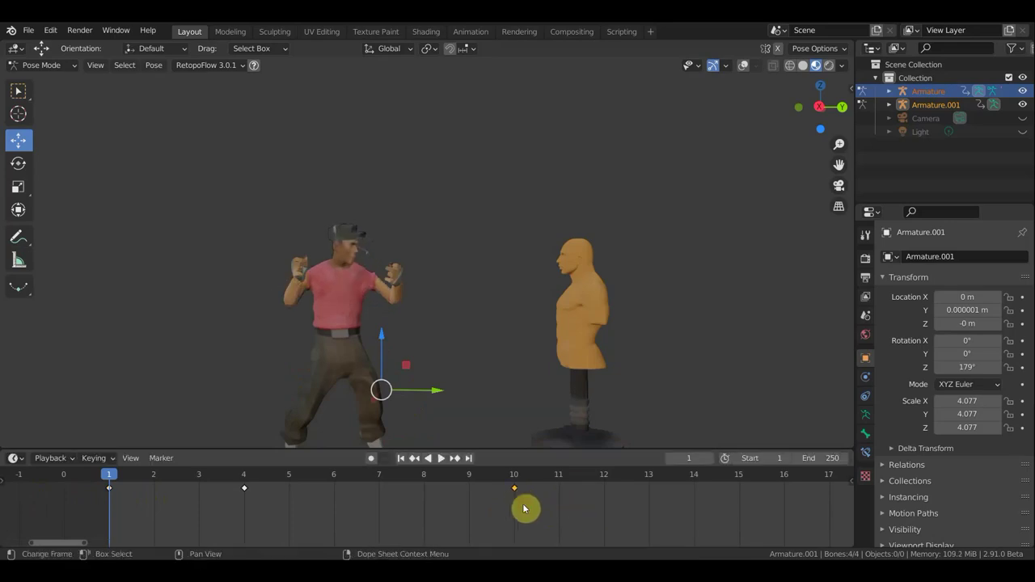
Play and scrub the kick between frames 4 and 8 from several angles to check the dummy's impact timing.
key(space)
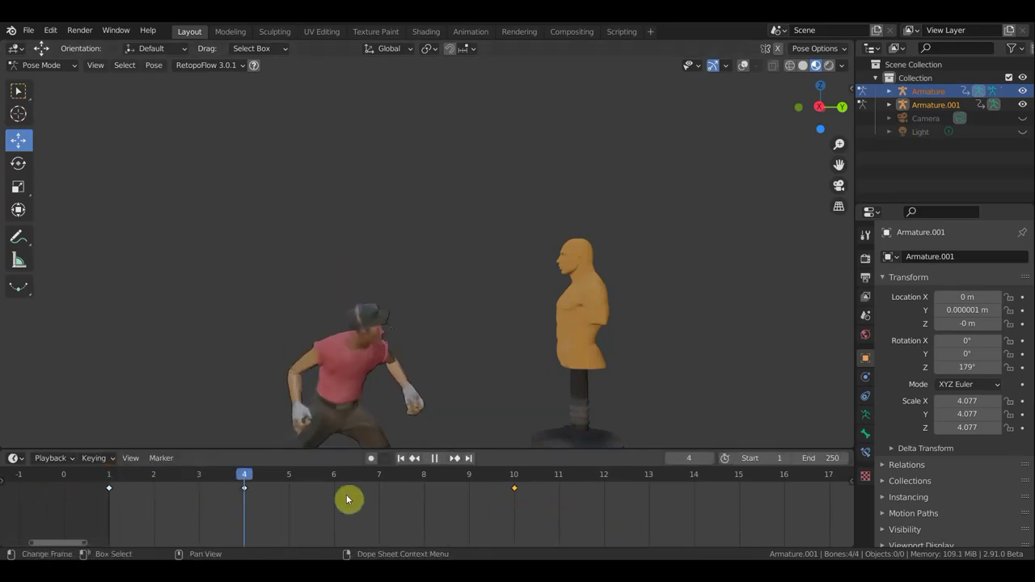
drag(474, 499, 420, 506)
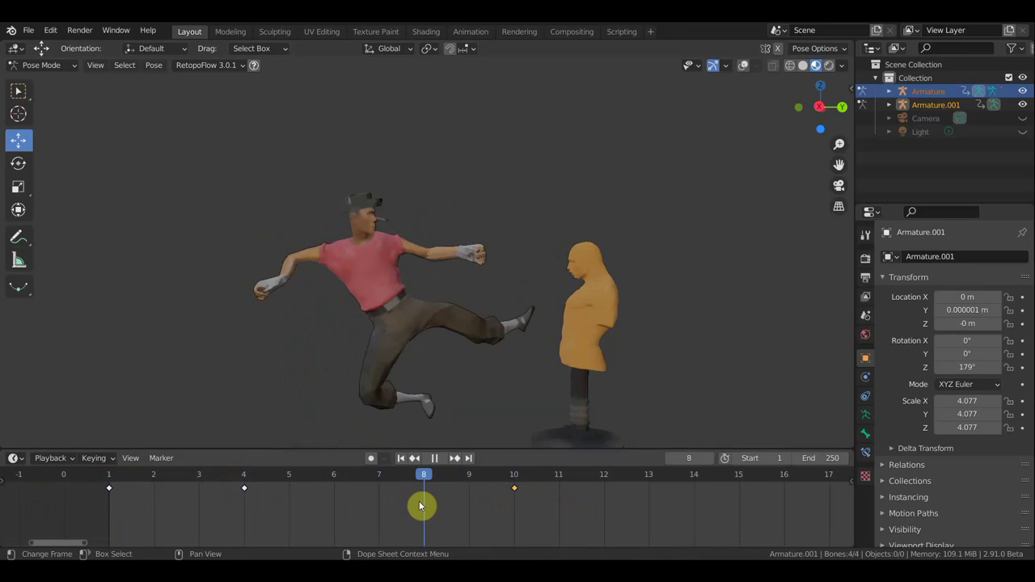
key(space)
mouse_move(568, 393)
middle_down()
mouse_move(469, 351)
mouse_move(497, 308)
mouse_move(396, 298)
mouse_move(323, 339)
mouse_move(330, 374)
mouse_move(349, 342)
middle_up()
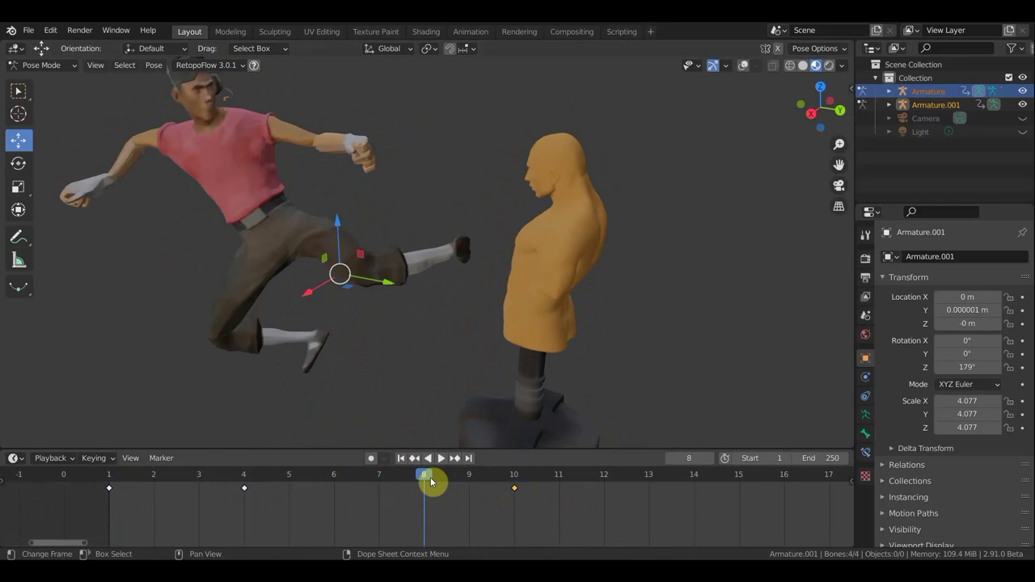
drag(397, 483, 346, 484)
key(space)
mouse_move(425, 381)
middle_down()
mouse_move(432, 360)
mouse_move(376, 419)
middle_up()
key(Escape)
mouse_move(284, 480)
mouse_down()
mouse_move(248, 480)
mouse_move(642, 490)
mouse_move(215, 480)
mouse_move(550, 474)
mouse_move(391, 478)
mouse_move(502, 478)
mouse_up()
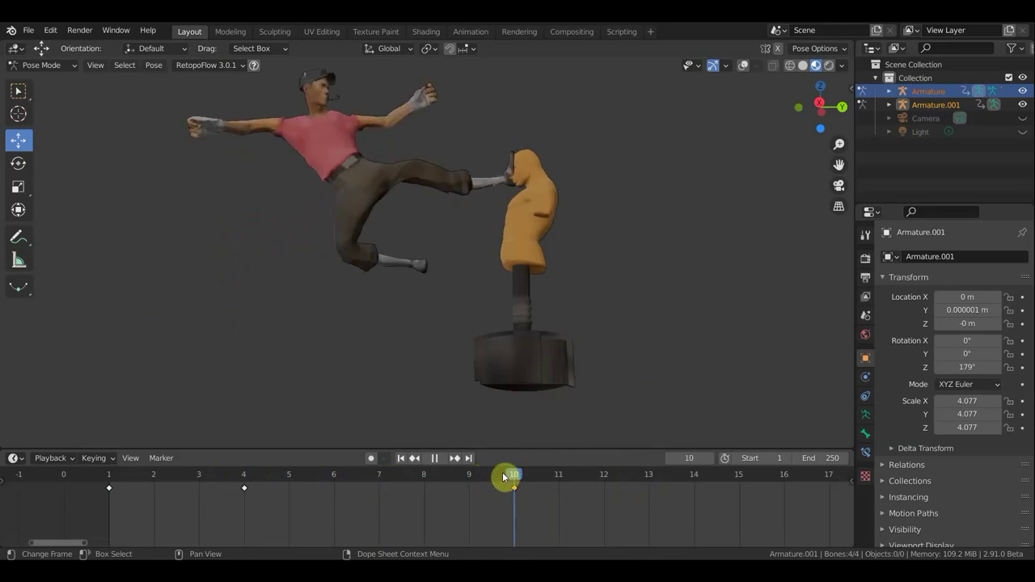
mouse_move(604, 316)
middle_down()
mouse_move(581, 361)
mouse_move(623, 331)
mouse_move(552, 365)
middle_up()
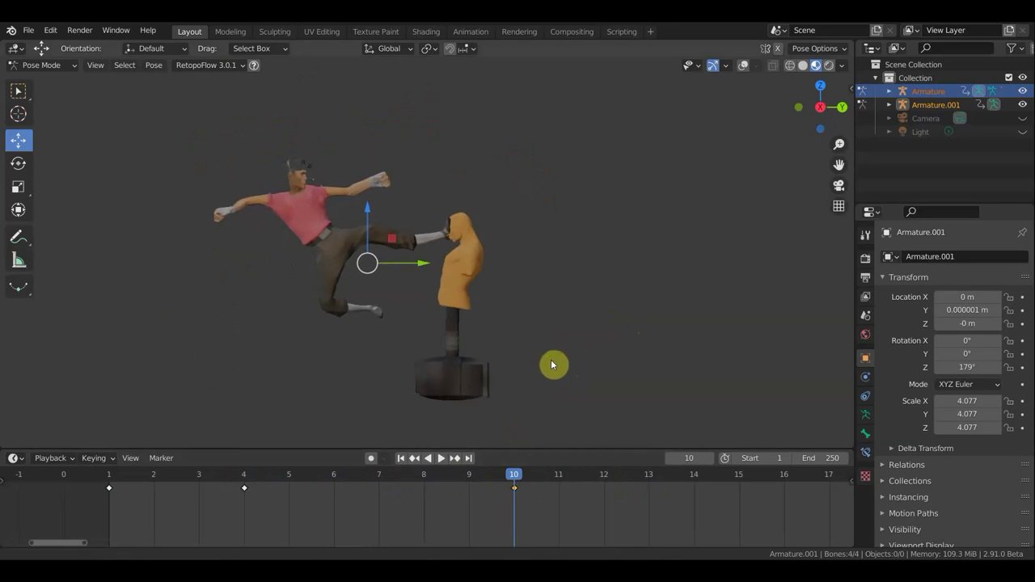
Duplicate the dummy's upright frame-1 key to frame 13 and turn viewport overlays back on.
scroll(530, 339, up, 4)
scroll(469, 372, up, 2)
scroll(440, 333, down, 3)
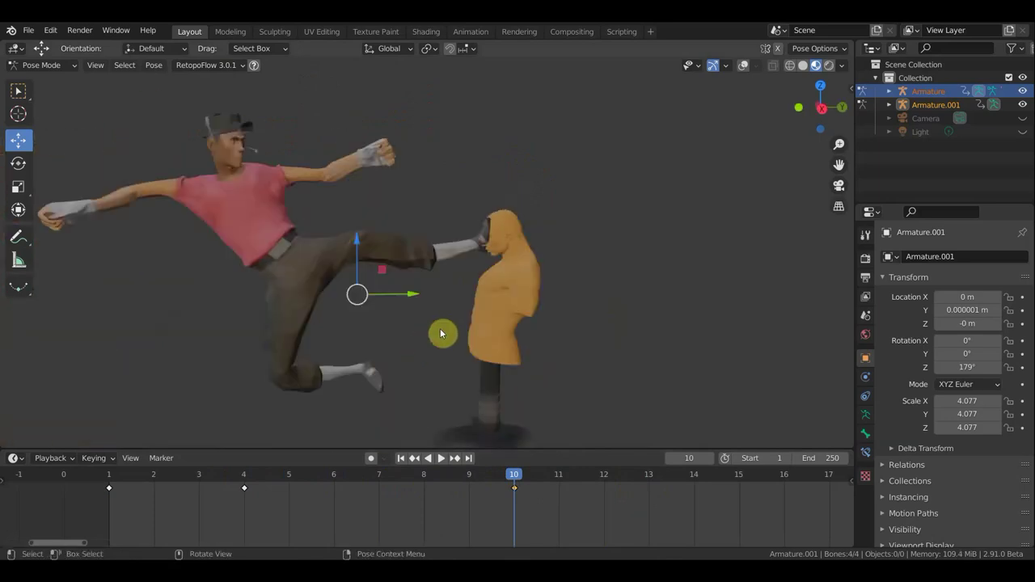
middle_drag(440, 333, 479, 212)
scroll(480, 210, down, 2)
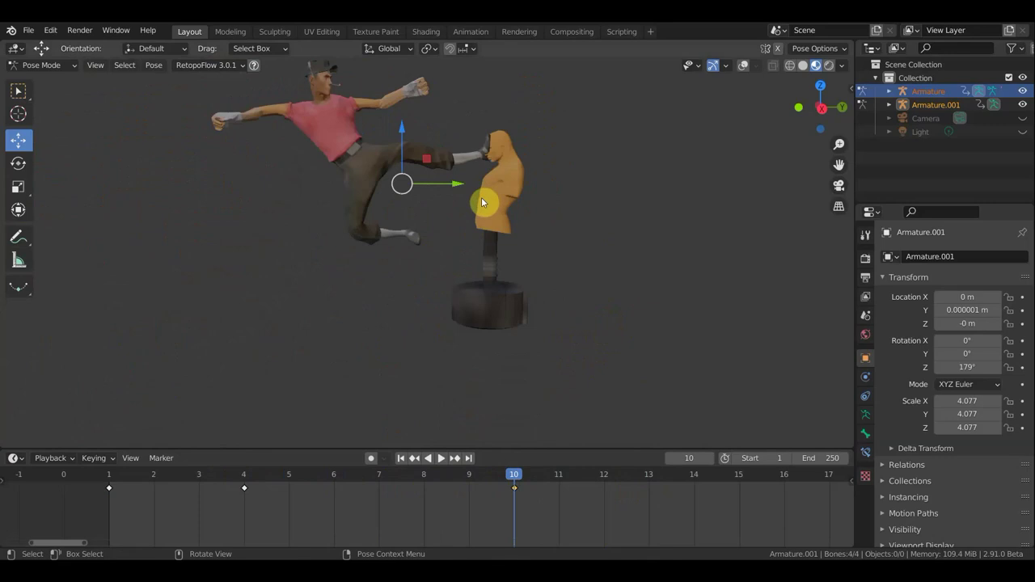
click(651, 483)
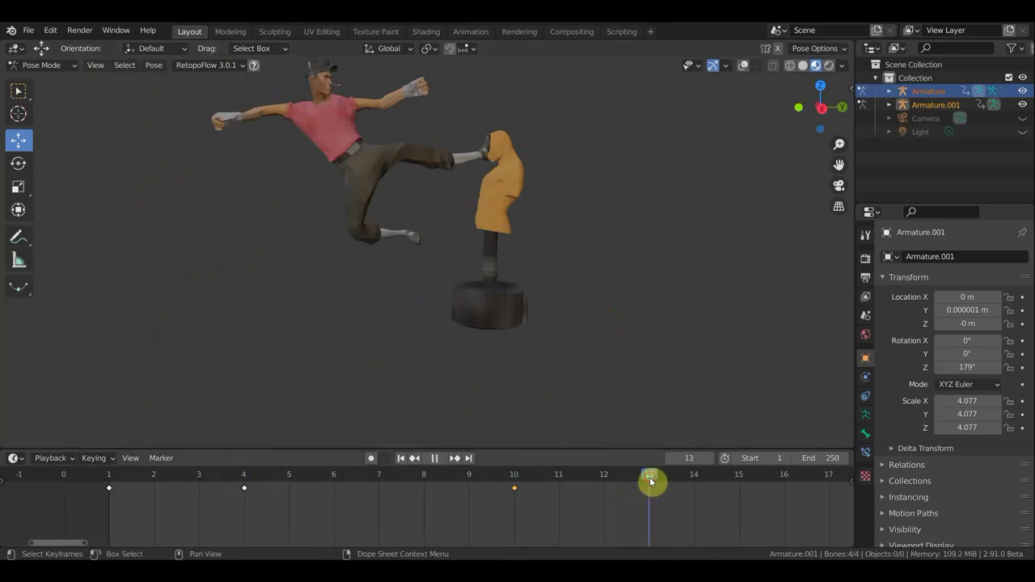
click(110, 483)
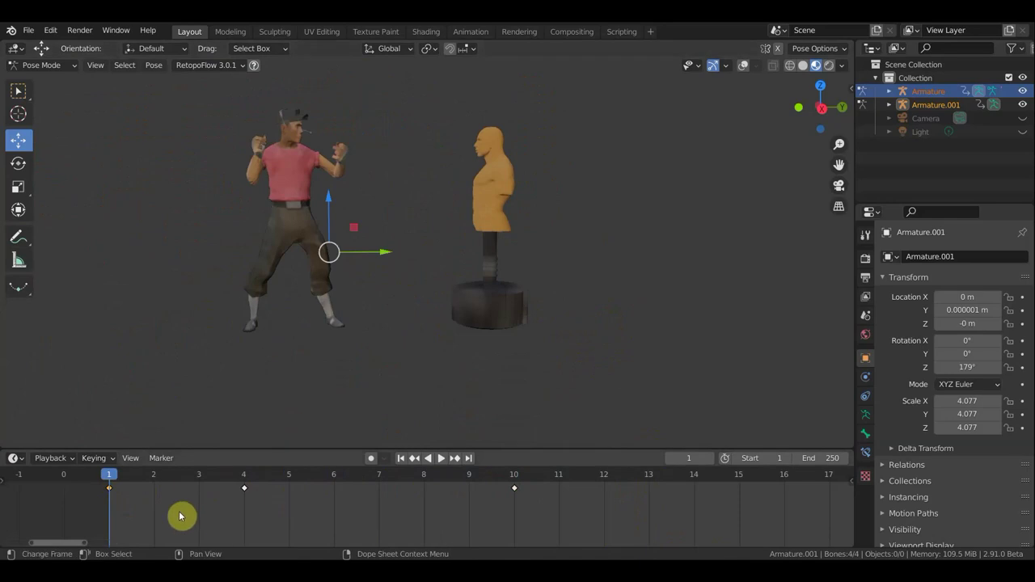
key(shift+d)
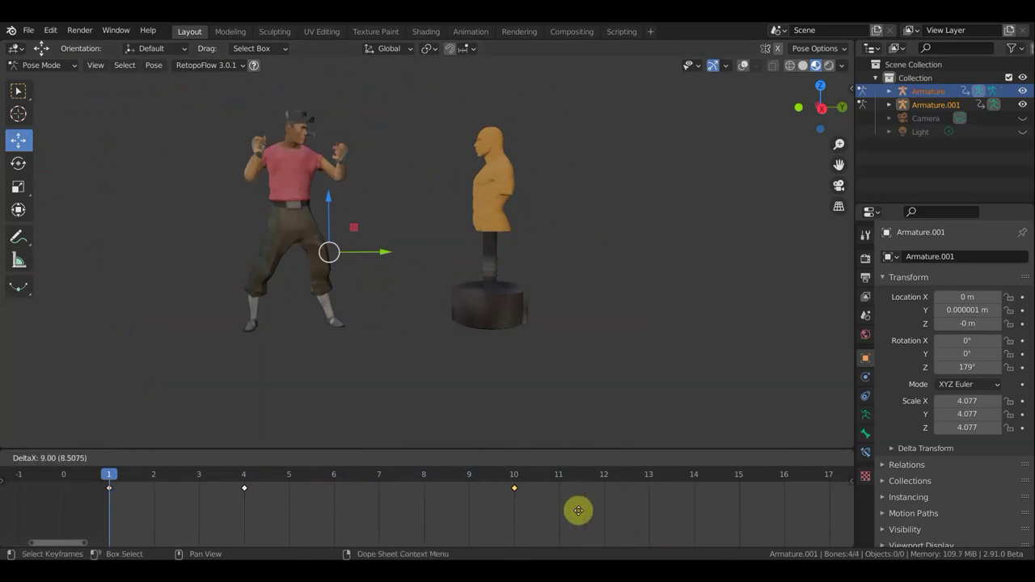
click(725, 506)
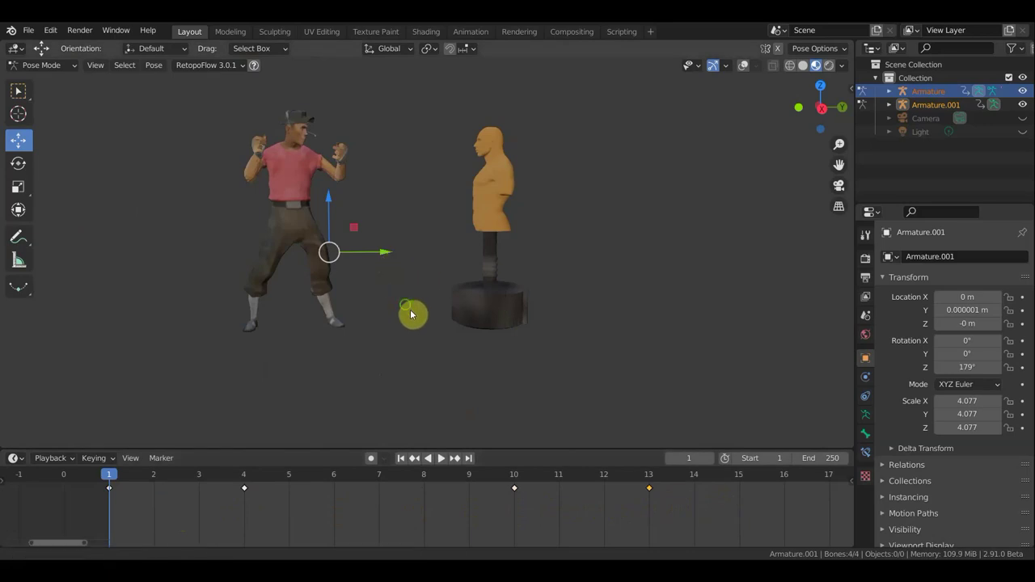
shift+middle_drag(411, 314, 464, 305)
click(744, 65)
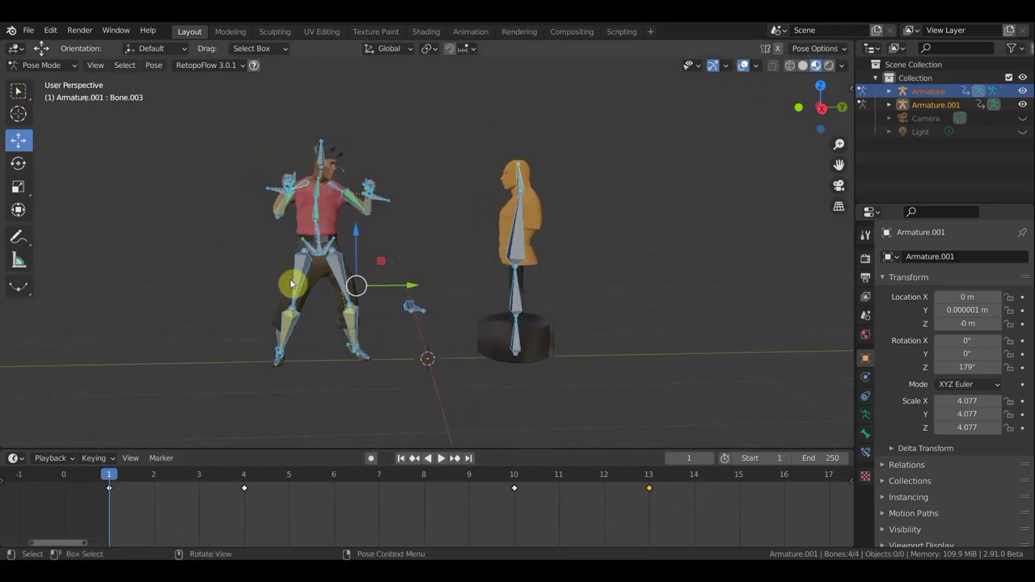
Box-select the fighter's bones and shift them right toward the dummy, checking from a top-down view.
drag(448, 393, 218, 119)
drag(389, 276, 432, 281)
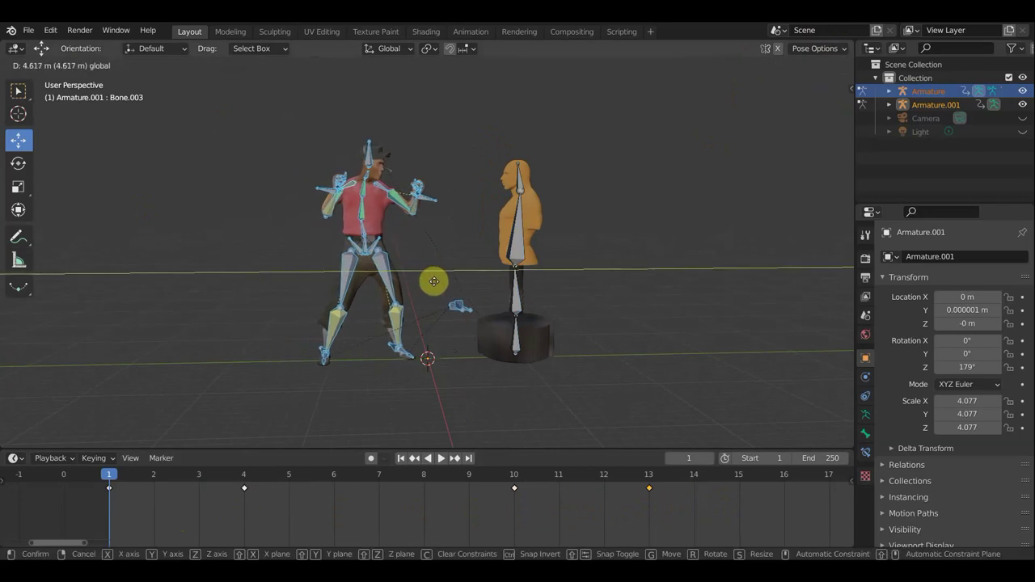
drag(432, 281, 443, 290)
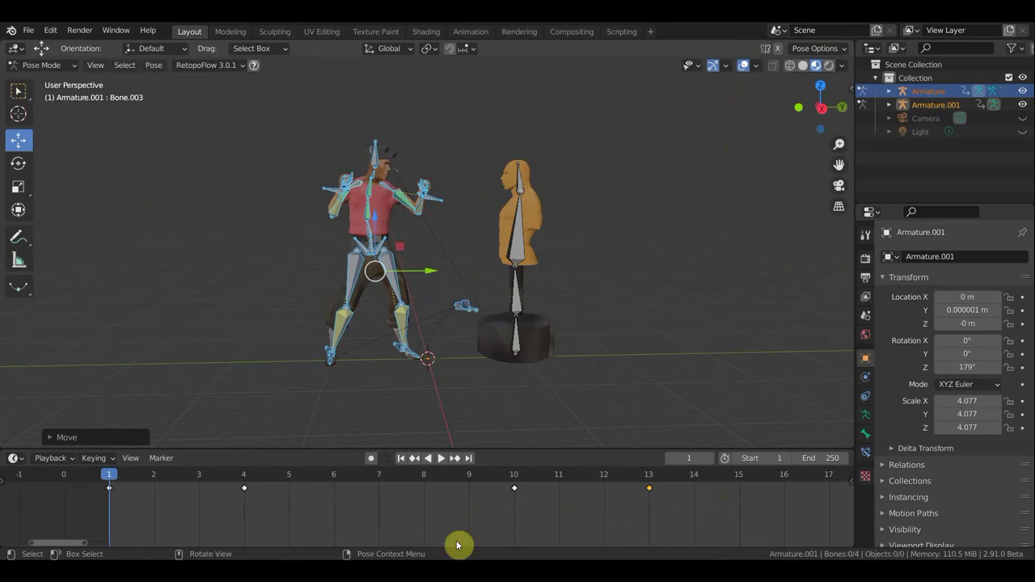
mouse_move(539, 409)
middle_down()
mouse_move(307, 327)
mouse_move(406, 271)
middle_up()
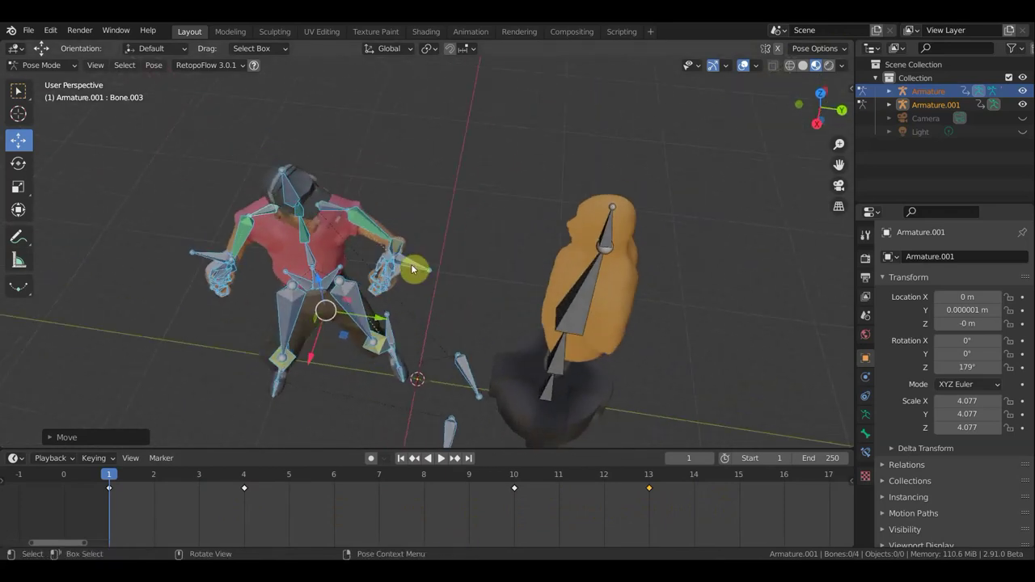
click(218, 260)
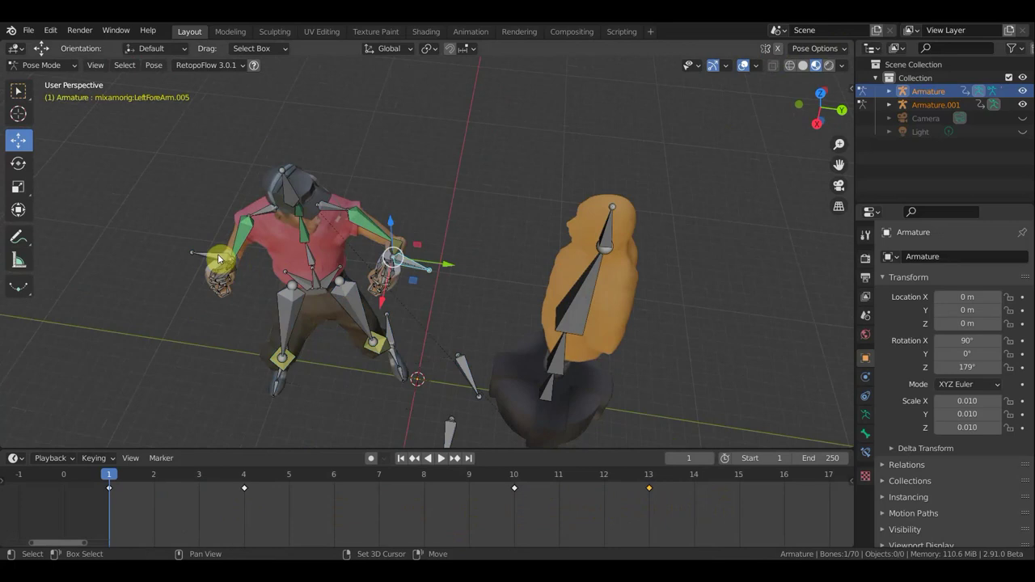
Rotate both forearm bones together with the Hips bone.
shift+click(319, 281)
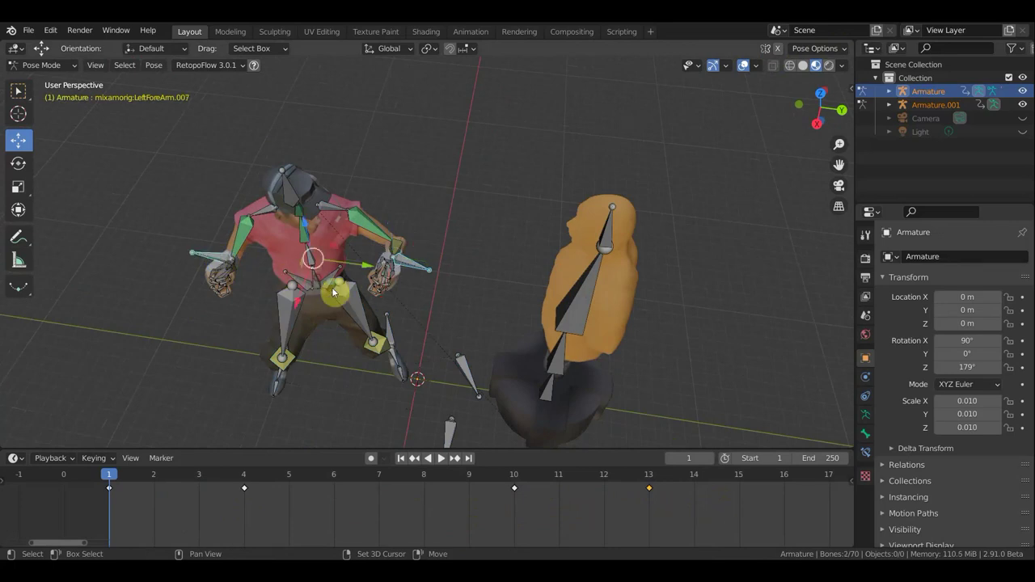
shift+click(354, 299)
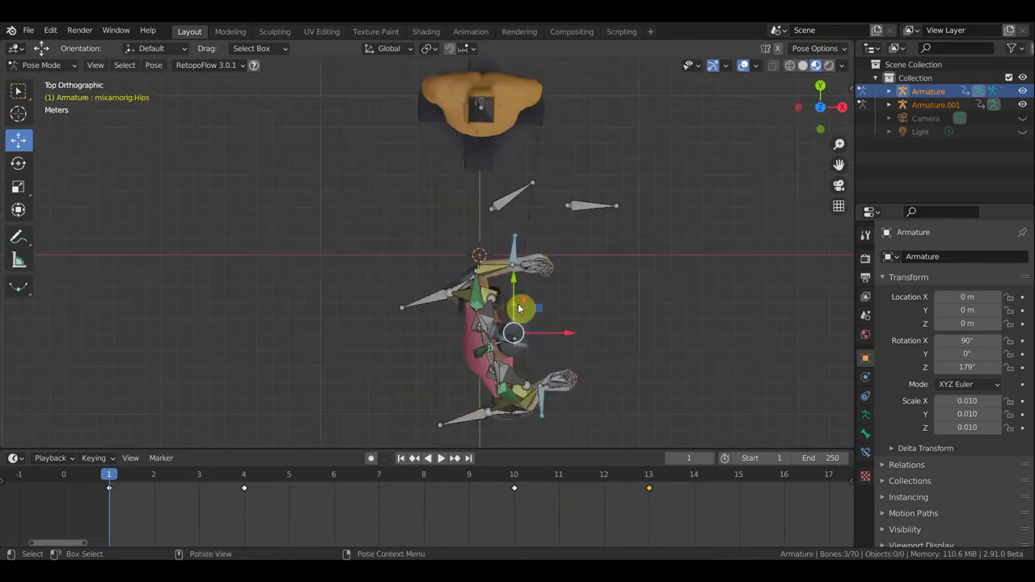
scroll(566, 328, down, 2)
key(r)
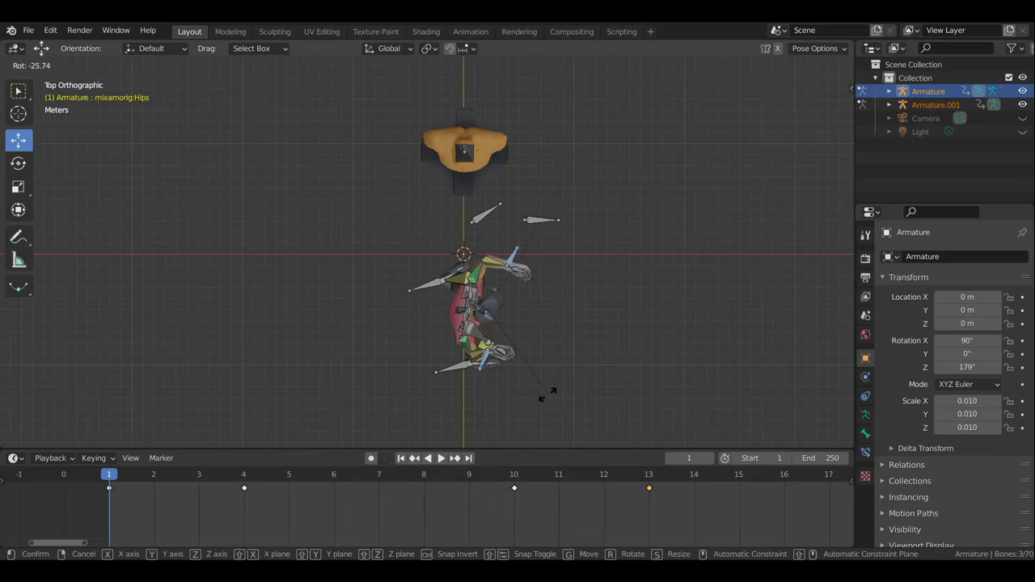
click(543, 396)
middle_drag(543, 396, 400, 319)
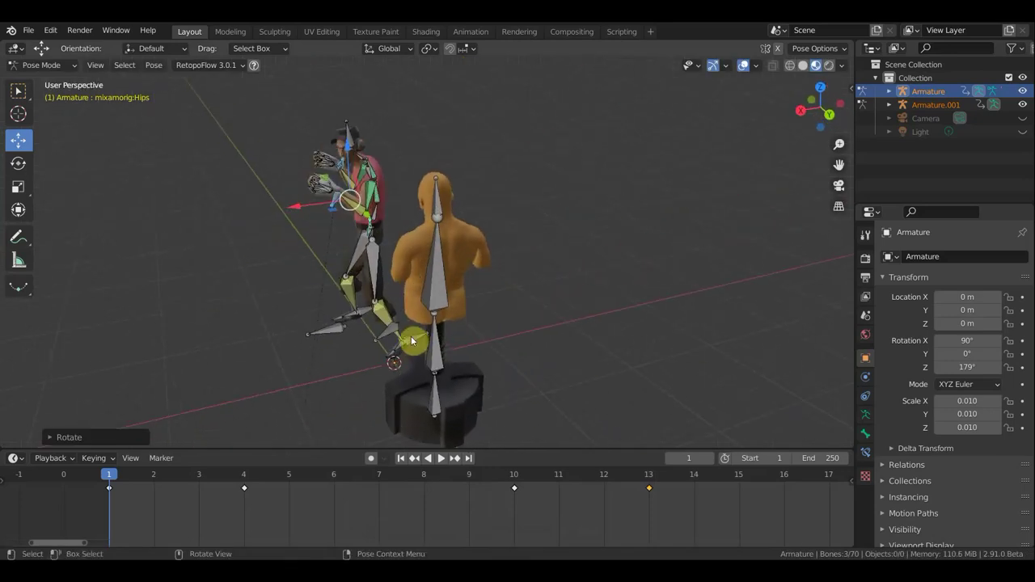
Move the left foot bone and LeftLeg.007 outward and rotate the leg into a wide stance.
click(411, 336)
key(g)
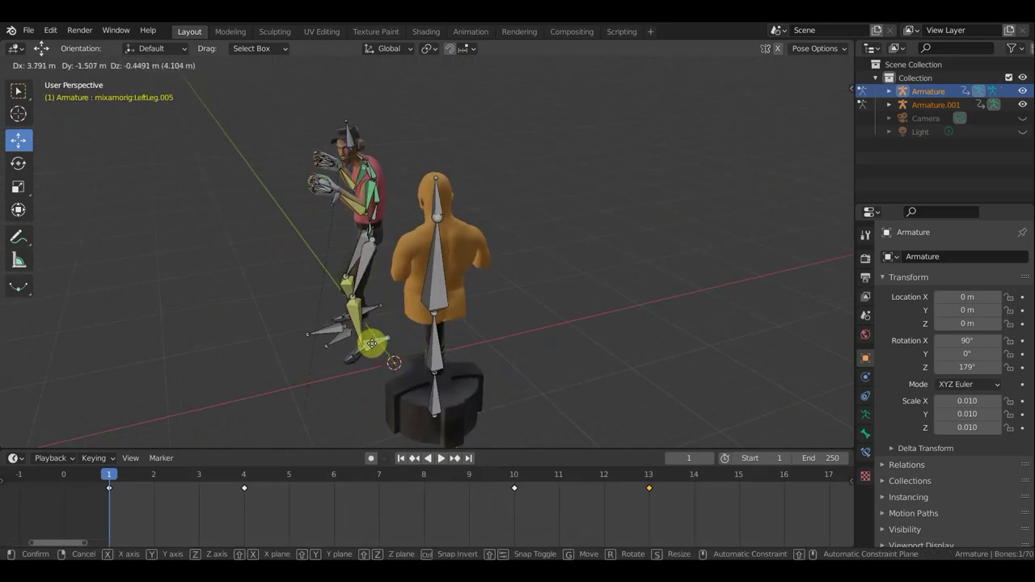
click(372, 344)
middle_drag(364, 347, 409, 399)
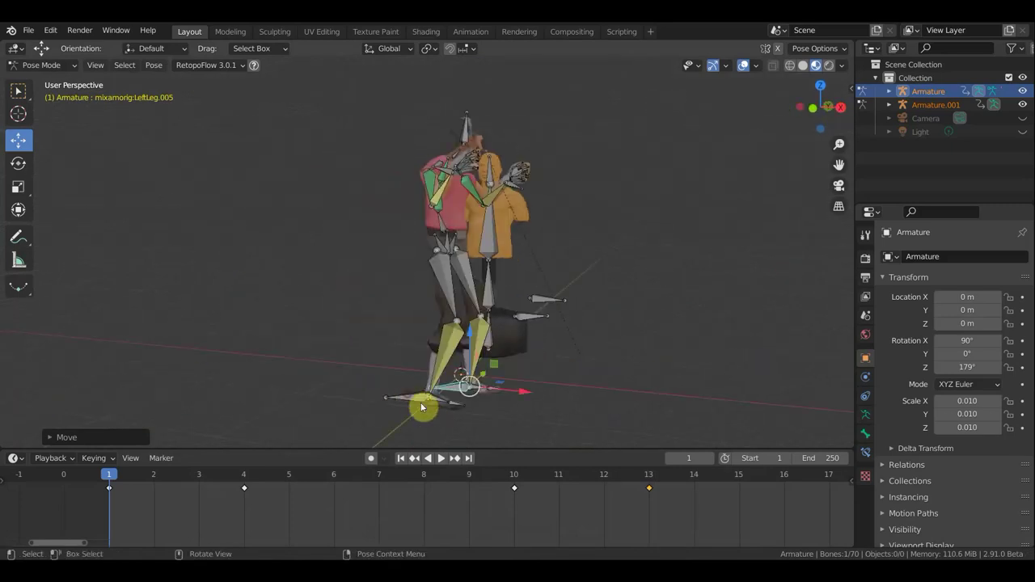
drag(447, 412, 369, 391)
mouse_move(513, 277)
middle_down()
mouse_move(361, 415)
mouse_move(358, 393)
middle_up()
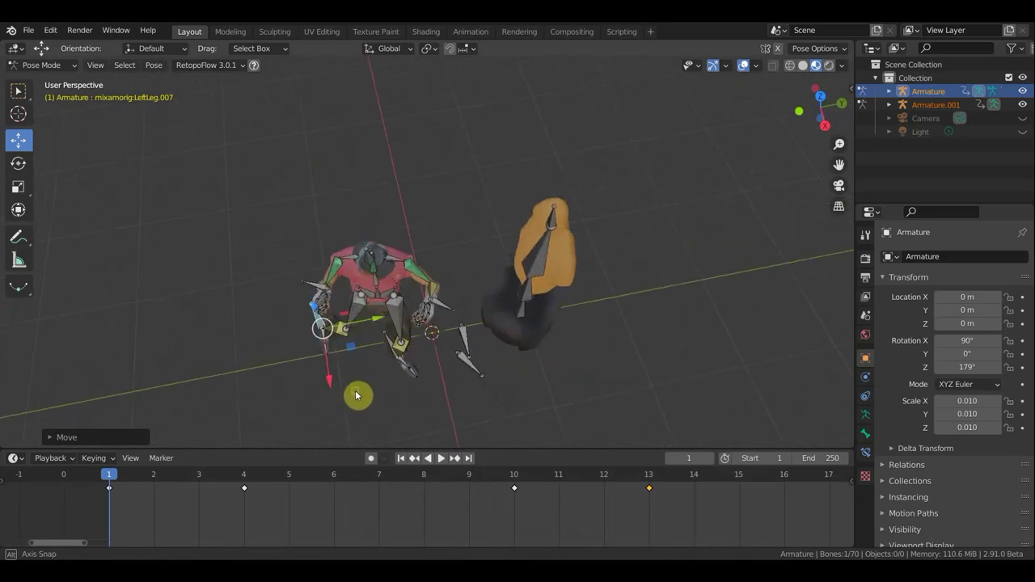
key(r)
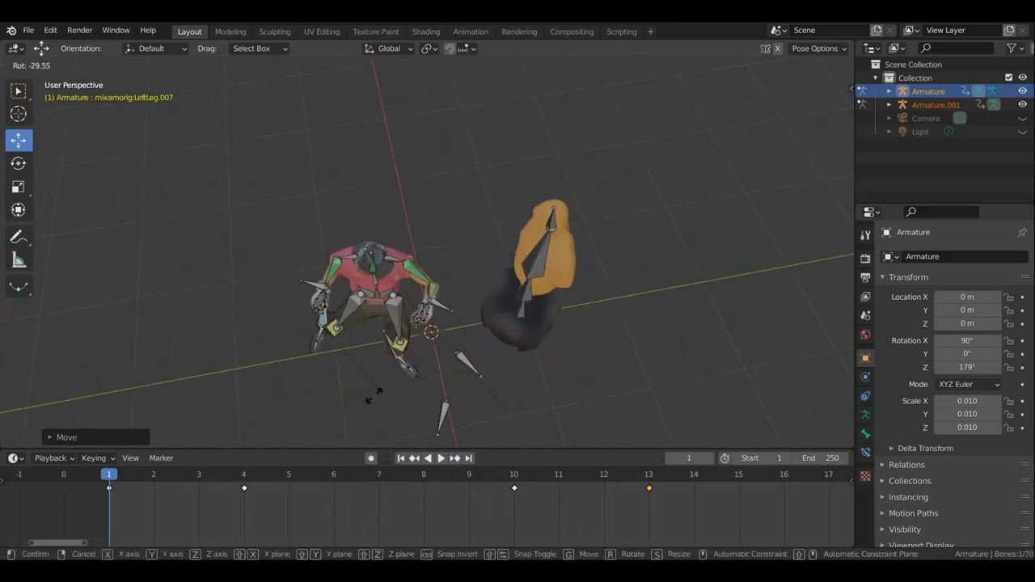
click(358, 397)
middle_drag(358, 397, 452, 277)
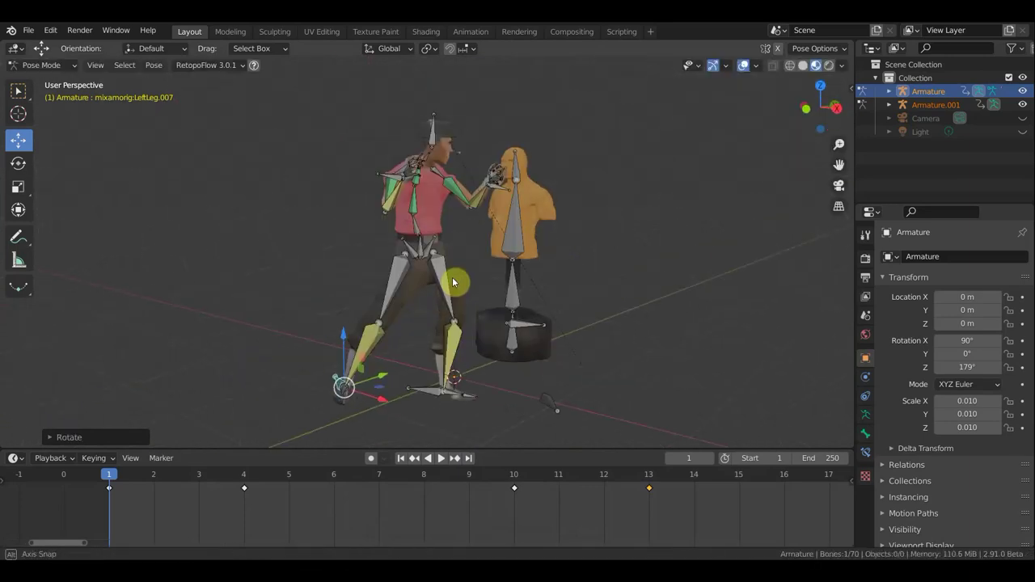
Select the Hips and the forearm bones LeftForeArm.005 and LeftForeArm.007.
click(533, 187)
mouse_move(534, 188)
middle_down()
mouse_move(478, 166)
mouse_move(423, 178)
mouse_move(435, 187)
middle_up()
shift+click(271, 183)
middle_drag(272, 184, 437, 185)
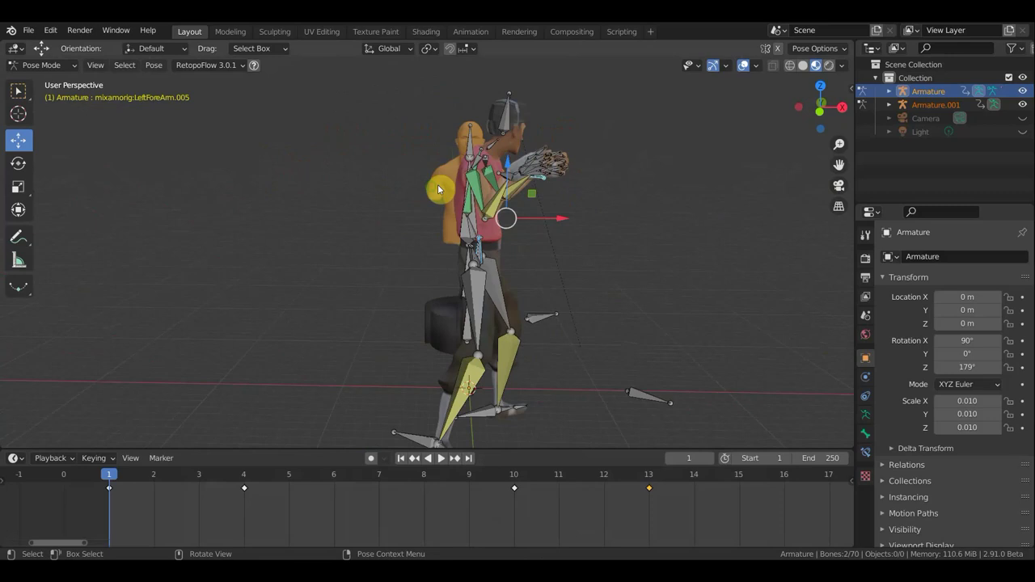
click(18, 89)
shift+click(449, 234)
mouse_move(449, 233)
middle_down()
mouse_move(297, 225)
mouse_move(315, 219)
middle_up()
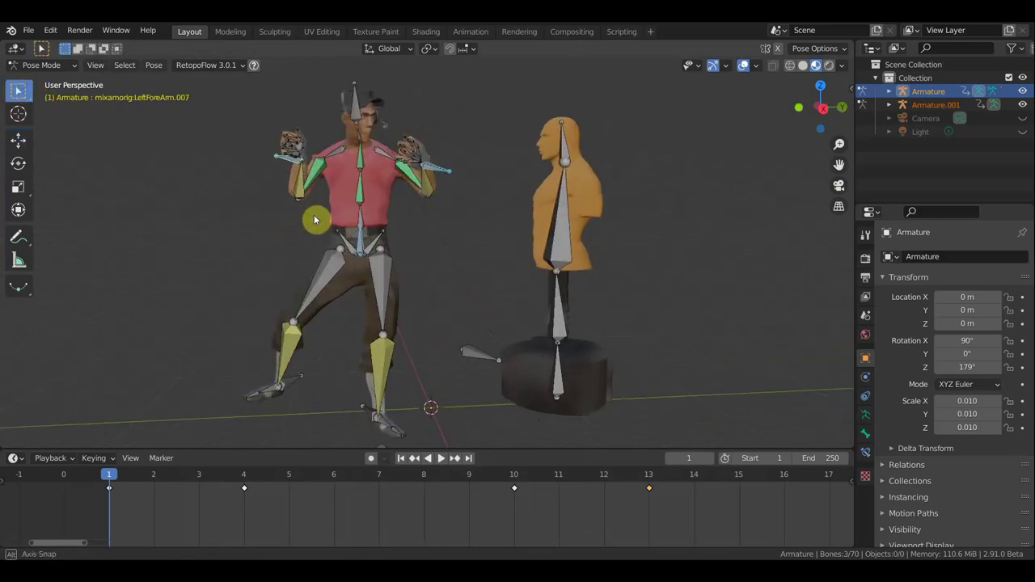
Lower the boxer into a crouch, push LeftLeg.007 further out and shift the hips.
key(g)
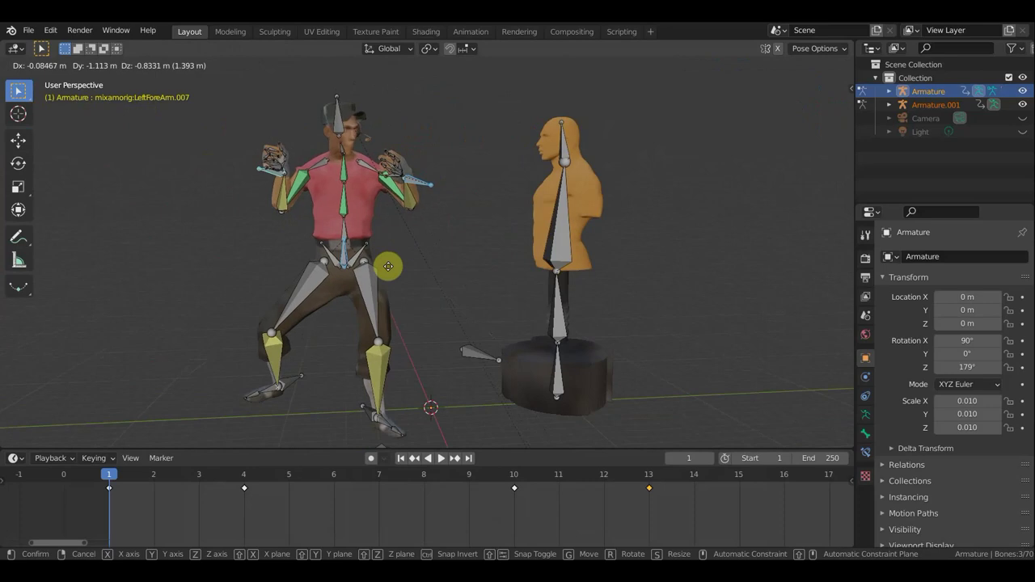
click(389, 318)
middle_drag(389, 322, 518, 314)
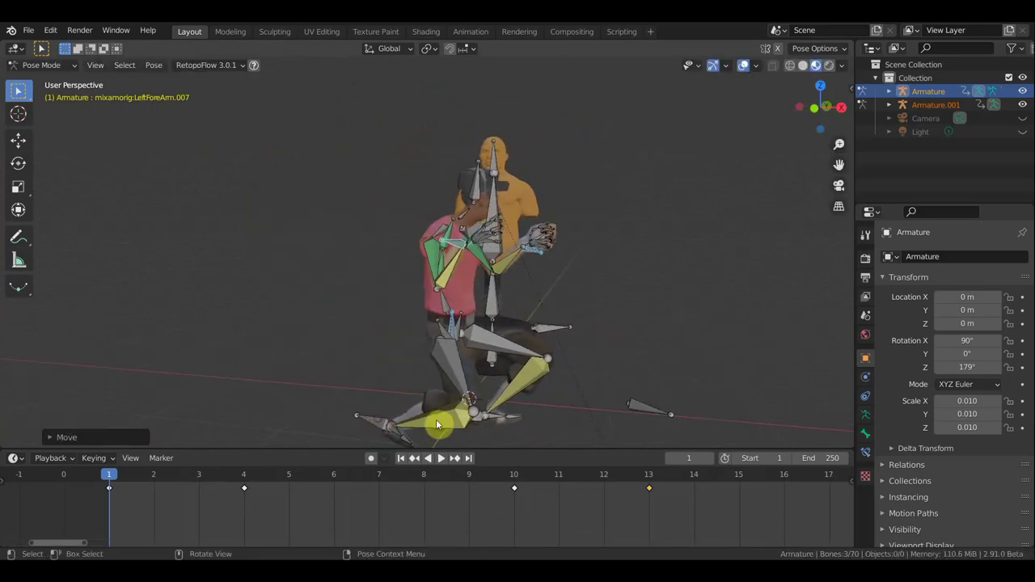
drag(578, 406, 322, 414)
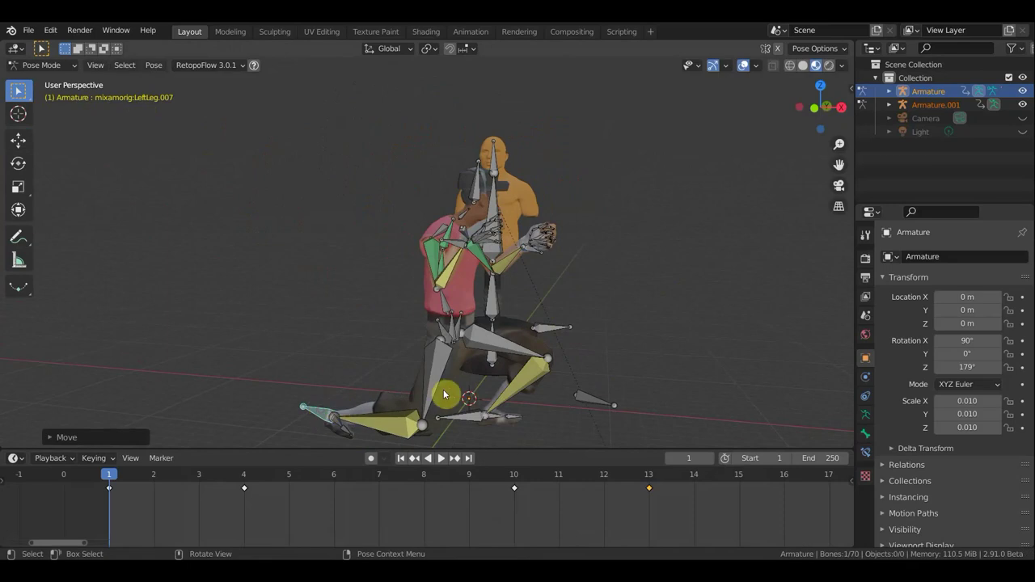
click(466, 326)
mouse_move(473, 324)
mouse_down()
mouse_move(463, 289)
mouse_move(490, 297)
mouse_up()
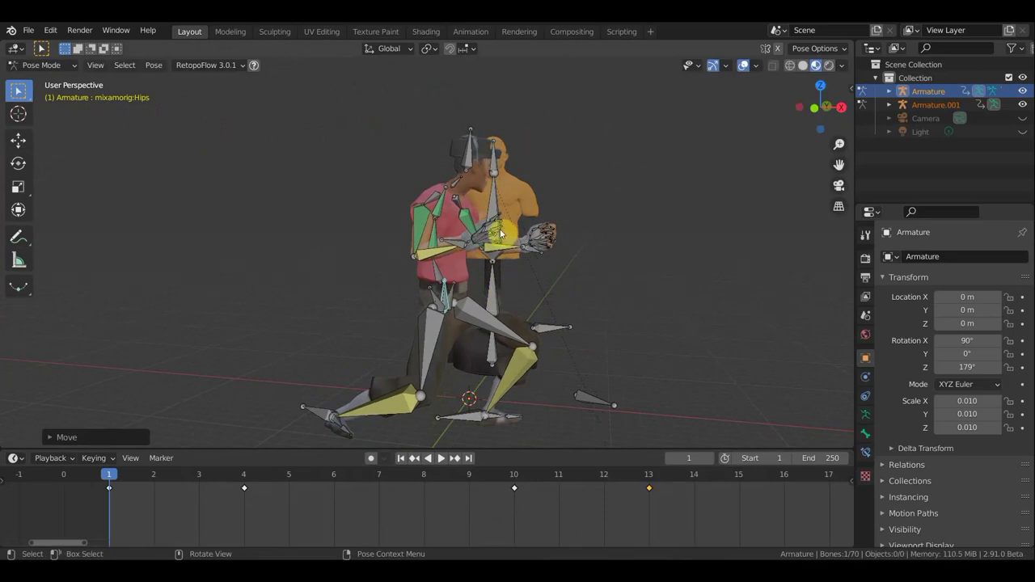
Rotate the forearm bones LeftForeArm.007 and LeftForeArm.005 together.
shift+click(458, 244)
mouse_move(561, 266)
middle_down()
mouse_move(398, 261)
mouse_move(526, 277)
mouse_move(459, 271)
mouse_move(511, 265)
middle_up()
shift+click(414, 273)
key(r)
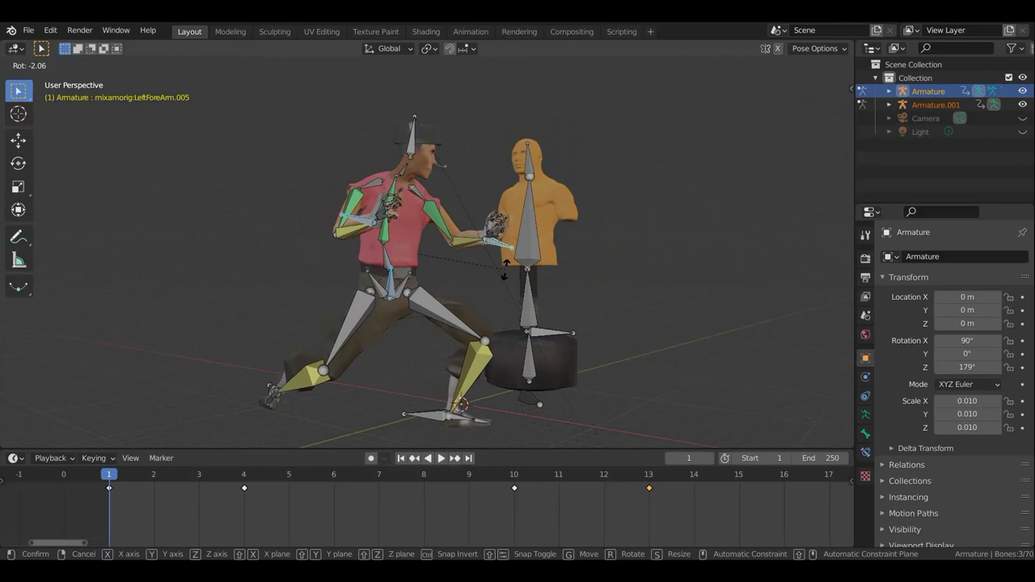
click(456, 273)
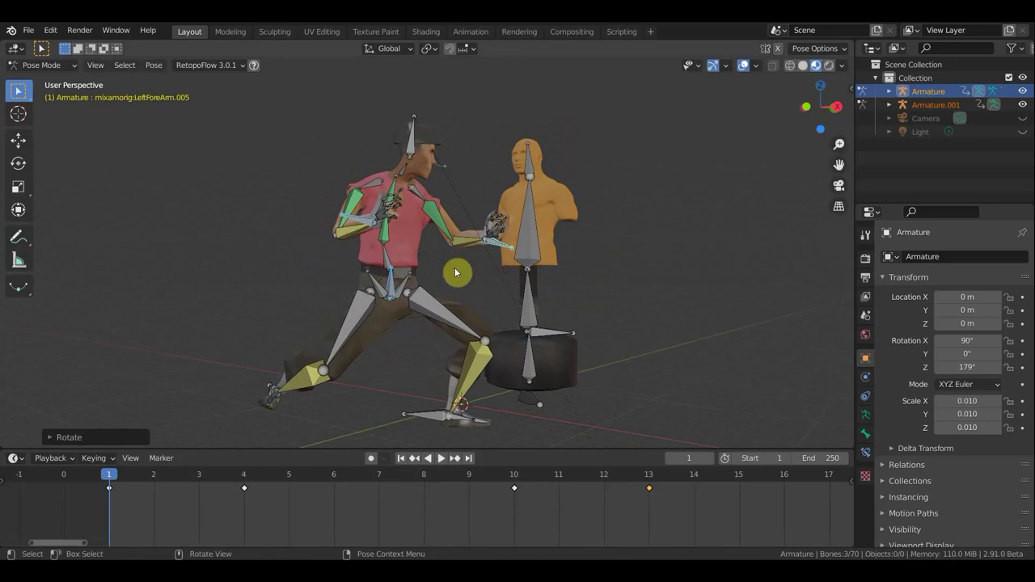
Bend the hips and spine forward, move the upper body forward and tilt the head up.
click(389, 266)
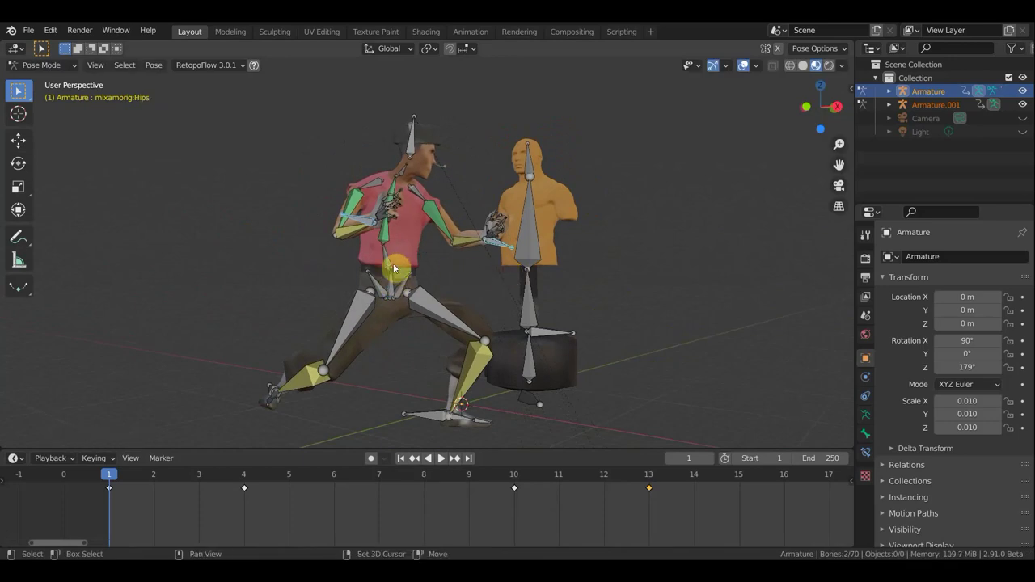
key(shift+bracketright)
key(r)
click(461, 308)
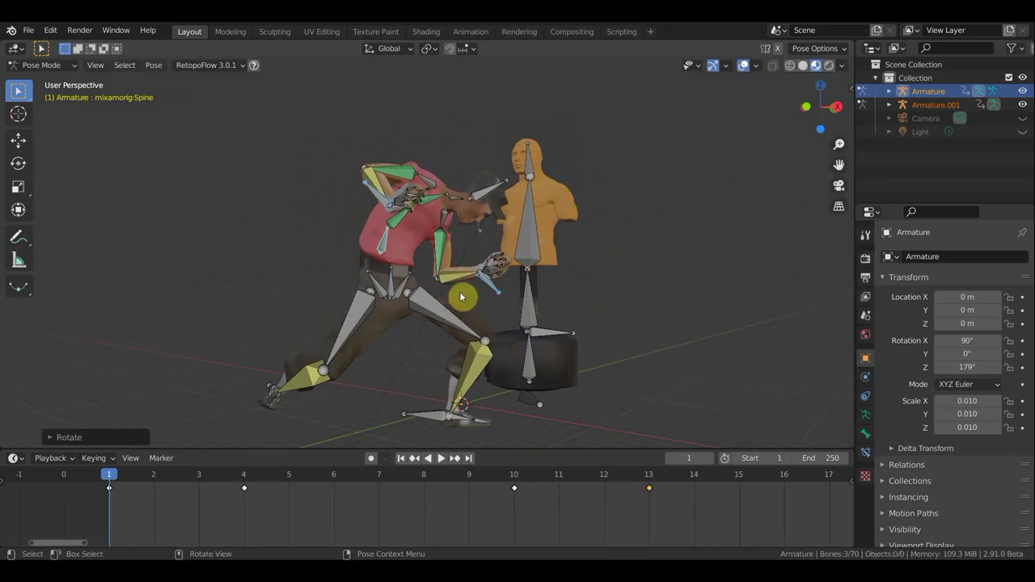
key(g)
click(487, 316)
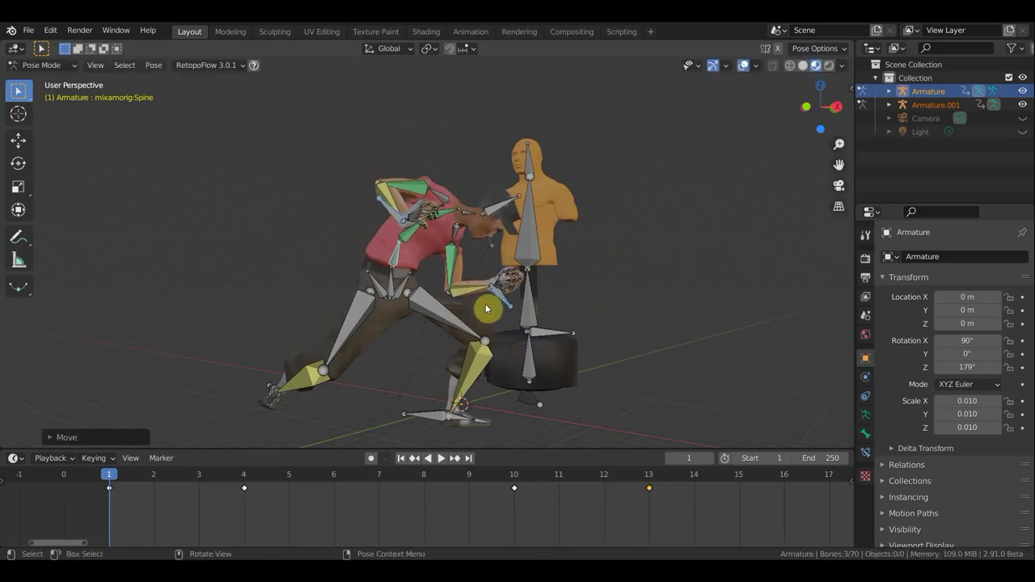
click(467, 217)
key(r)
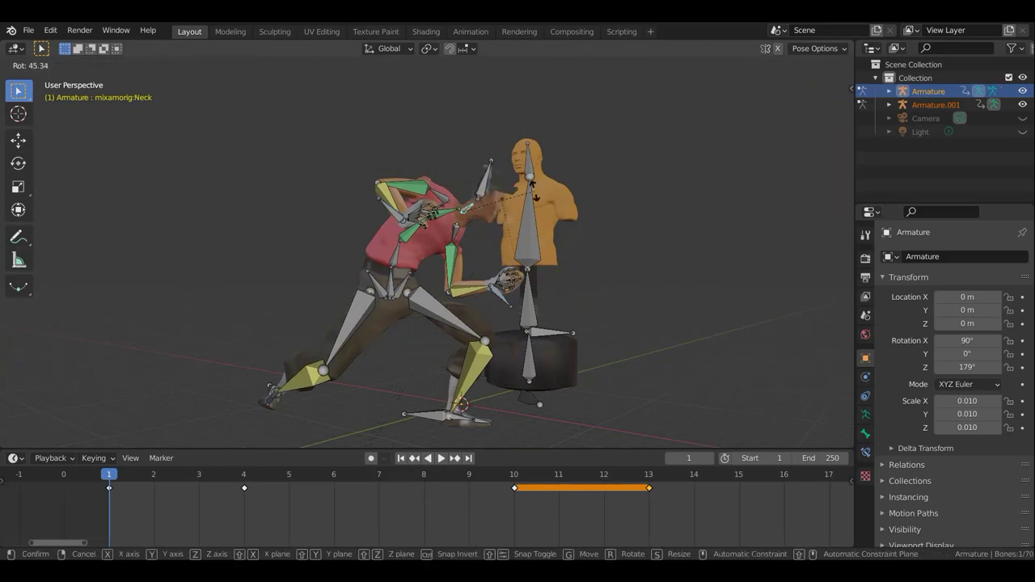
click(555, 210)
Move and rotate the left hand into a new position near the dummy.
mouse_move(556, 210)
middle_down()
mouse_move(462, 215)
mouse_move(420, 264)
middle_up()
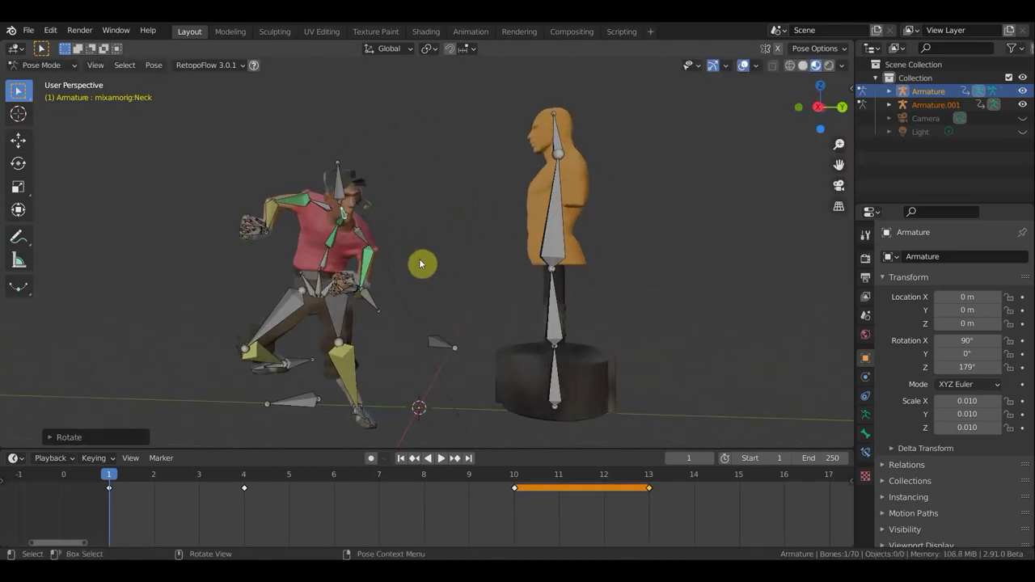
click(376, 301)
key(g)
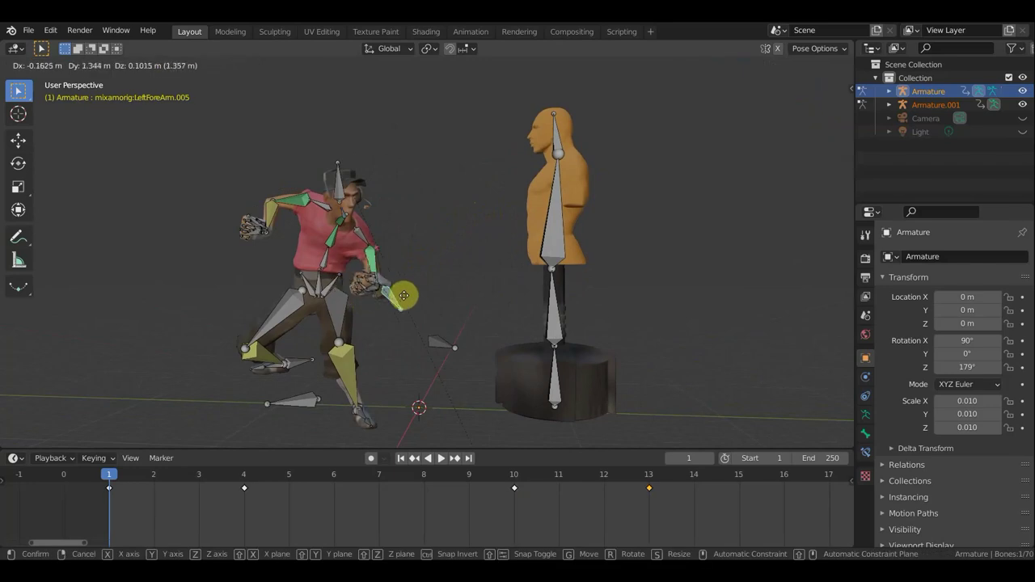
click(423, 294)
mouse_move(467, 270)
middle_down()
mouse_move(423, 374)
mouse_move(434, 345)
middle_up()
key(r)
click(417, 270)
key(g)
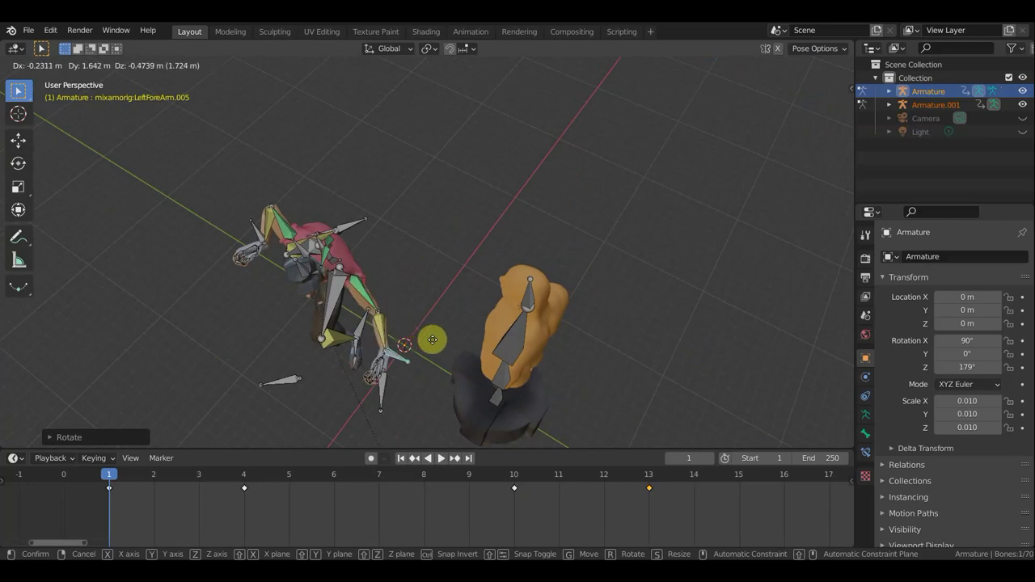
click(431, 338)
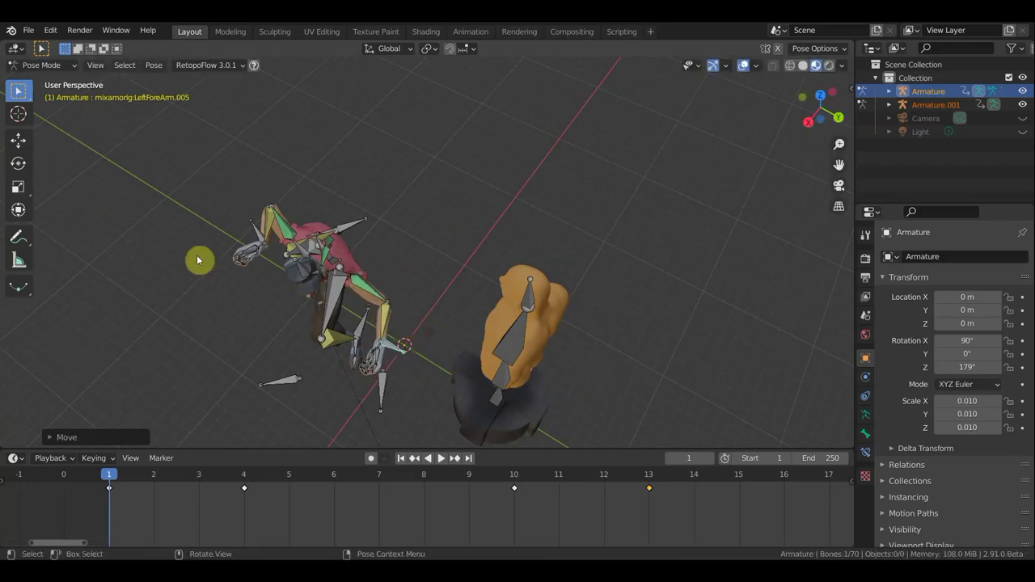
Move the other hand, rotate LeftShoulder.003 and nudge LeftForeArm.007 slightly.
click(259, 238)
key(g)
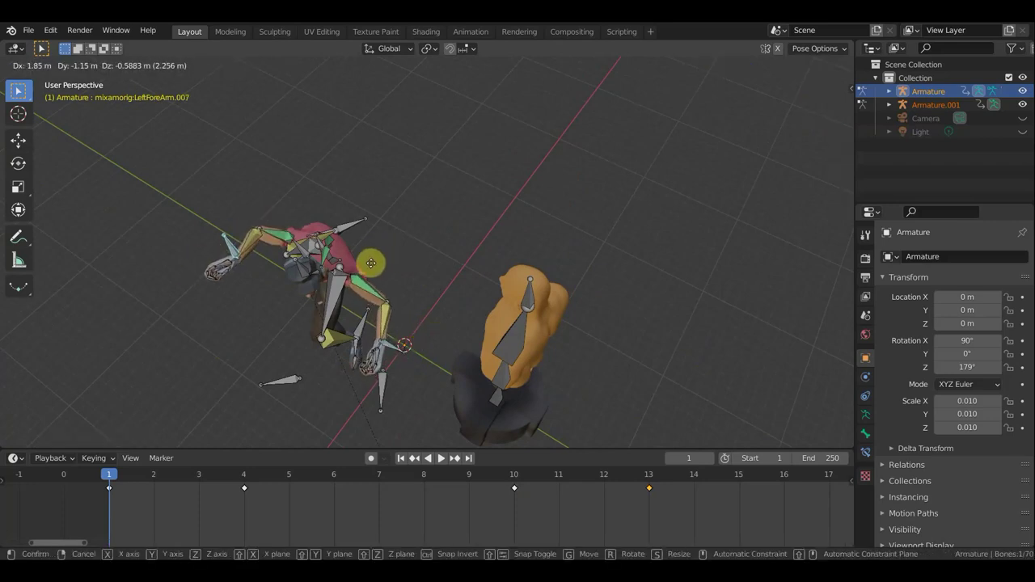
click(370, 263)
mouse_move(426, 235)
middle_down()
mouse_move(478, 185)
mouse_move(474, 173)
mouse_move(452, 174)
mouse_move(439, 250)
mouse_move(327, 299)
middle_up()
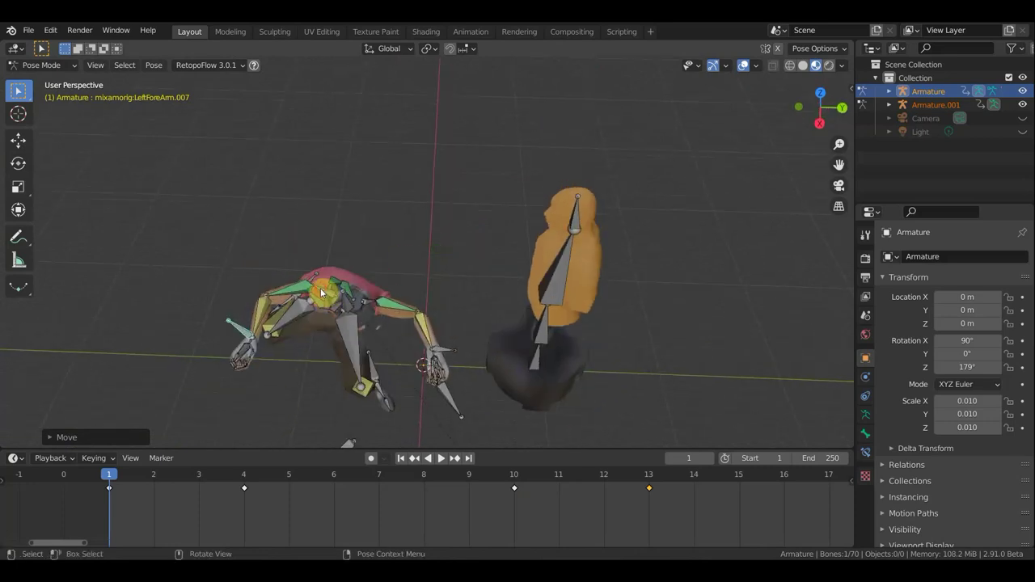
click(320, 288)
key(r)
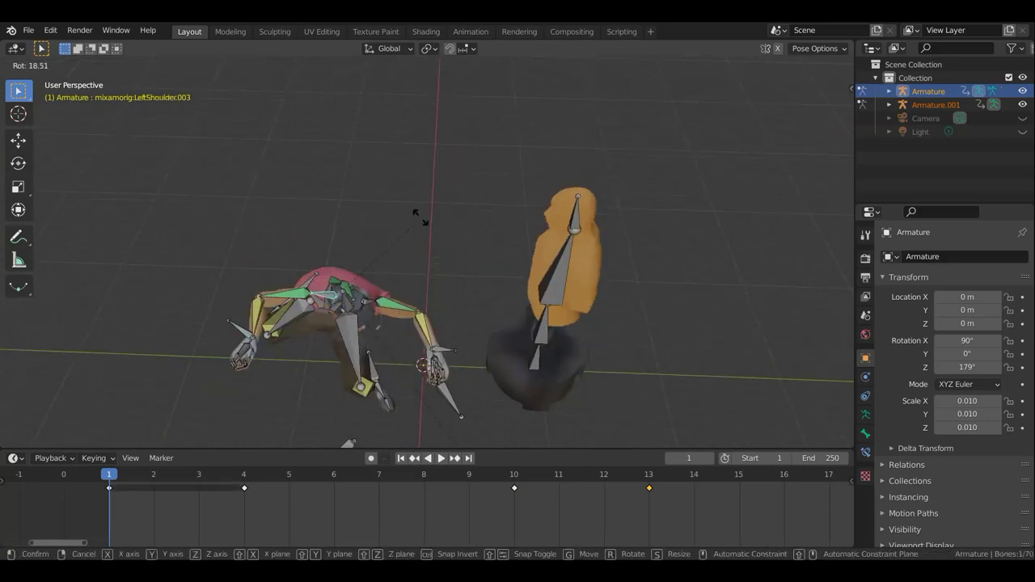
click(348, 311)
click(247, 325)
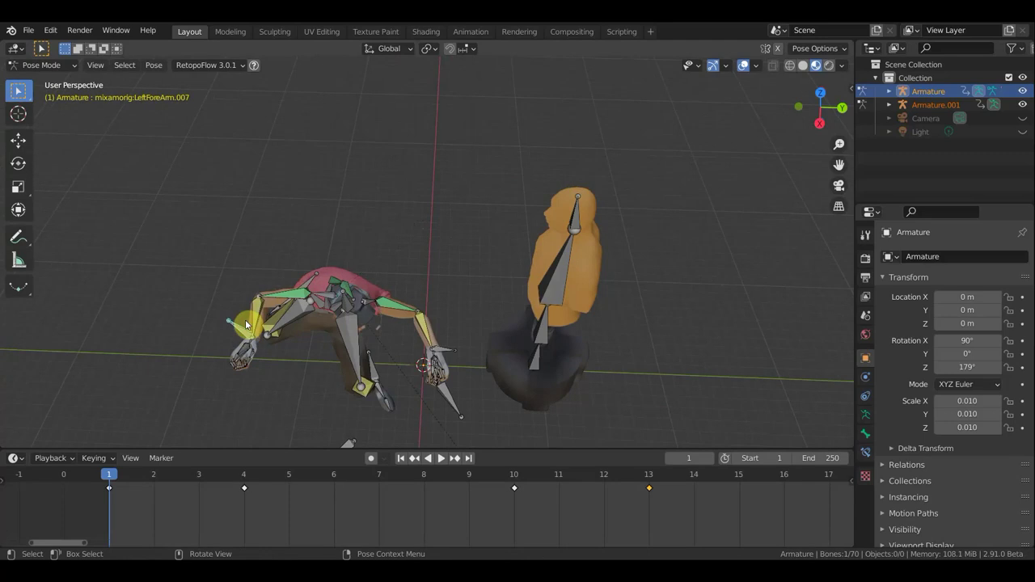
key(g)
click(243, 329)
mouse_move(243, 329)
middle_down()
mouse_move(329, 236)
mouse_move(328, 220)
middle_up()
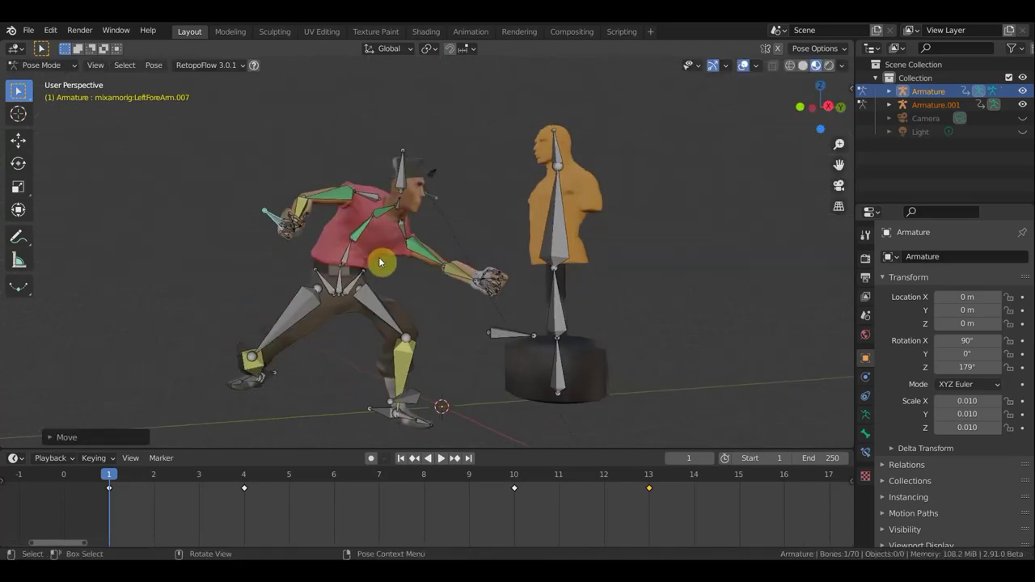
Reposition the selected arm bone.
key(g)
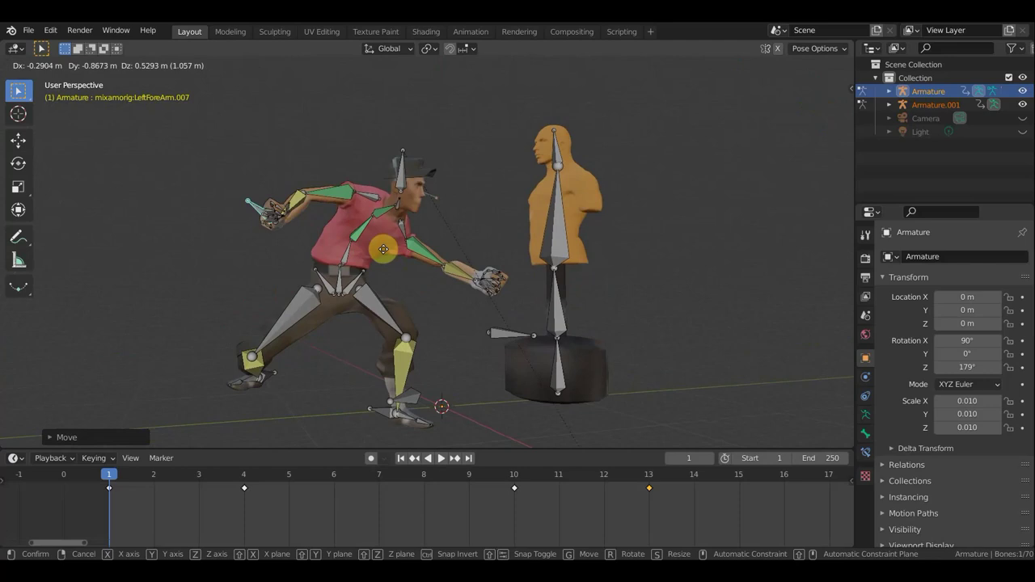
click(383, 250)
middle_drag(346, 274, 418, 288)
mouse_move(344, 271)
middle_down()
mouse_move(370, 278)
mouse_move(375, 291)
middle_up()
Rotate the Hips and LeftForeArm.005 to bend the upper body forward, then shift them.
click(375, 291)
shift+click(375, 291)
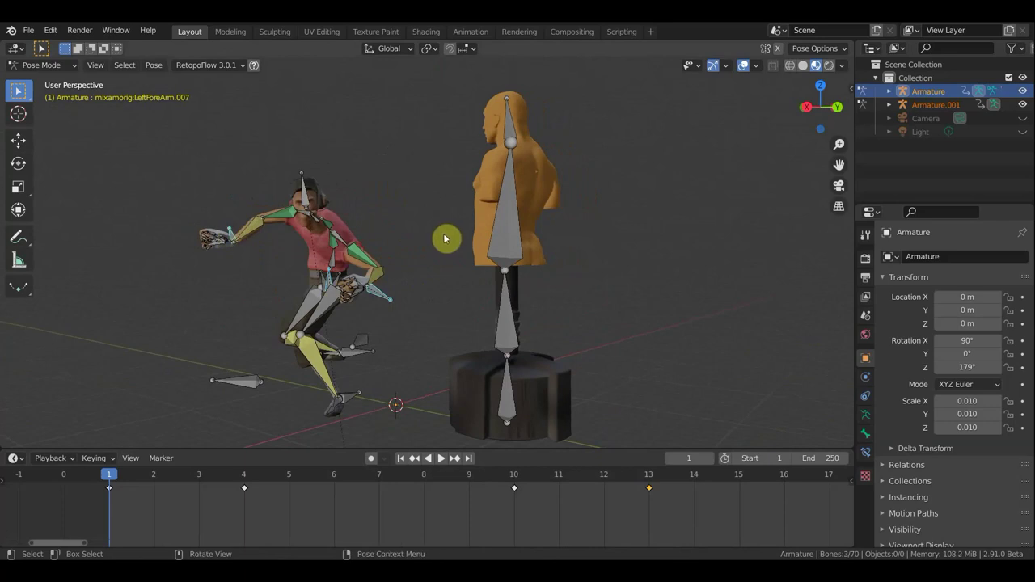
key(r)
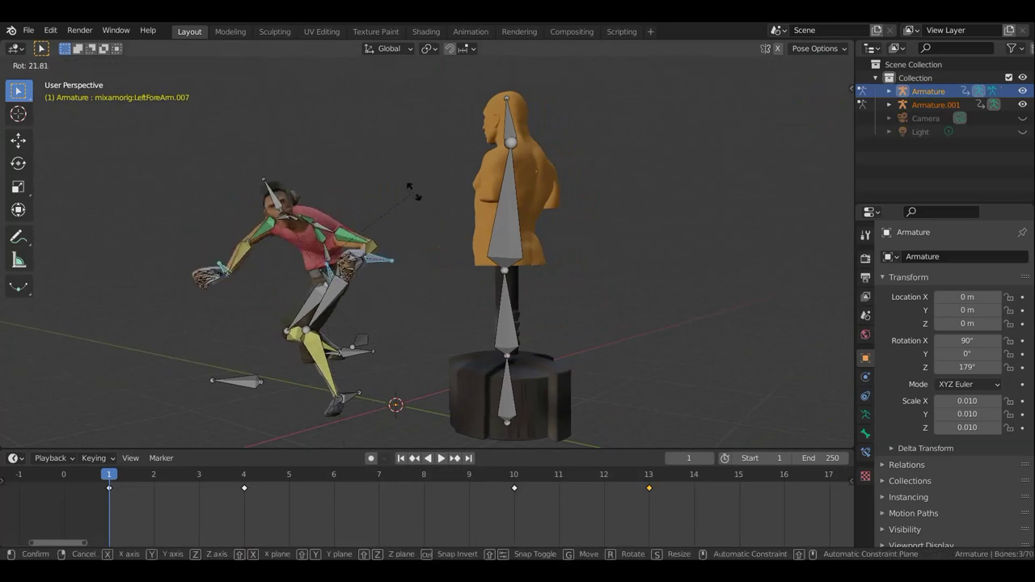
click(415, 196)
key(g)
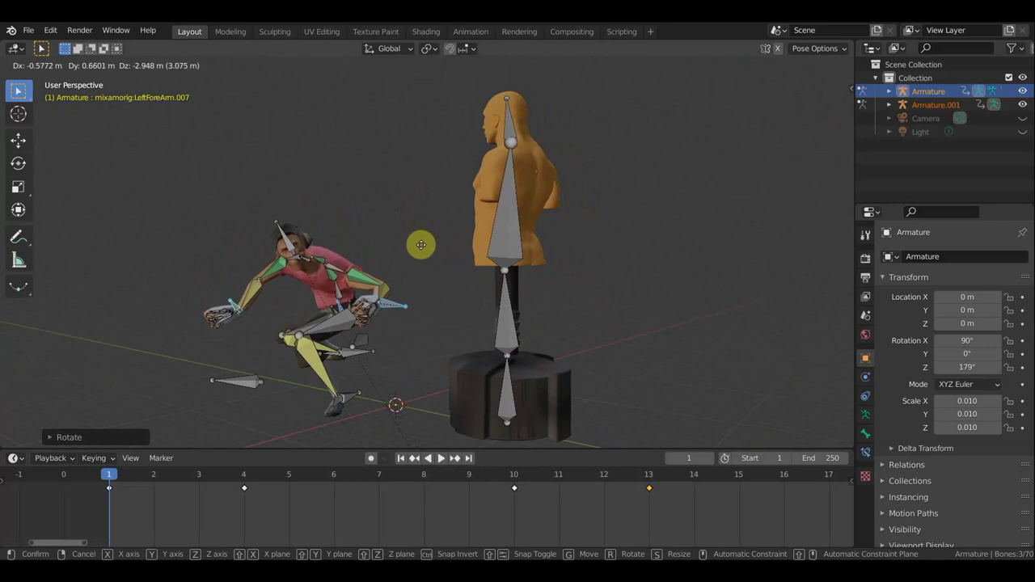
click(420, 242)
mouse_move(411, 259)
middle_down()
mouse_move(529, 261)
mouse_move(493, 294)
mouse_move(480, 329)
mouse_move(415, 375)
middle_up()
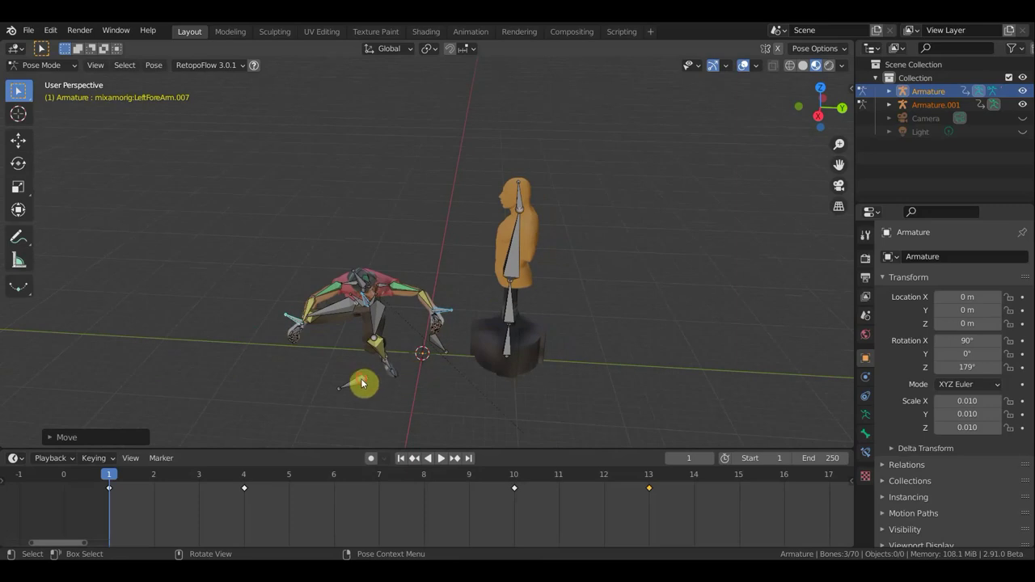
Move the leg control bone LeftUpLeg.003 against the dummy and hide overlays to view the mesh.
click(361, 387)
click(439, 354)
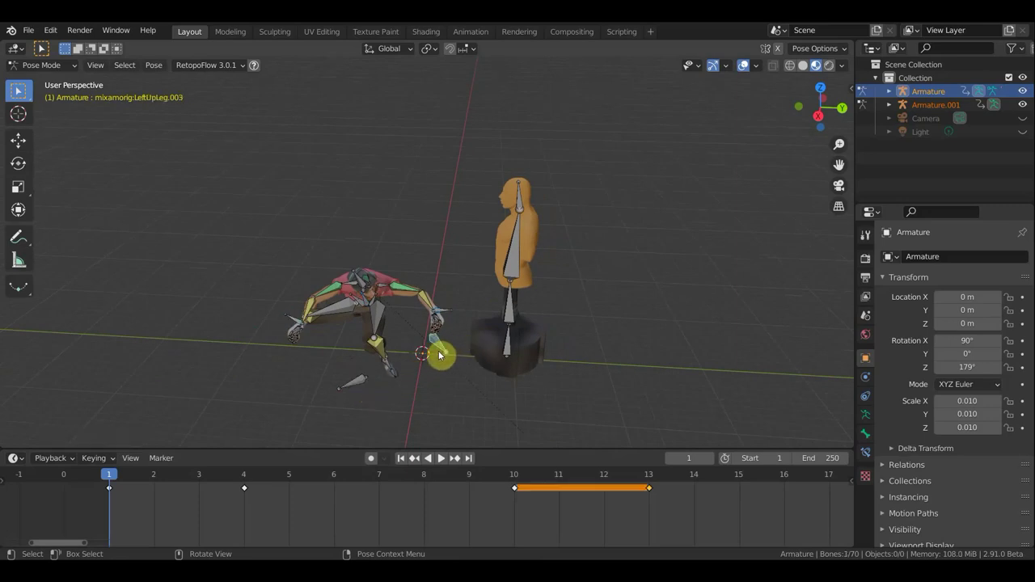
key(g)
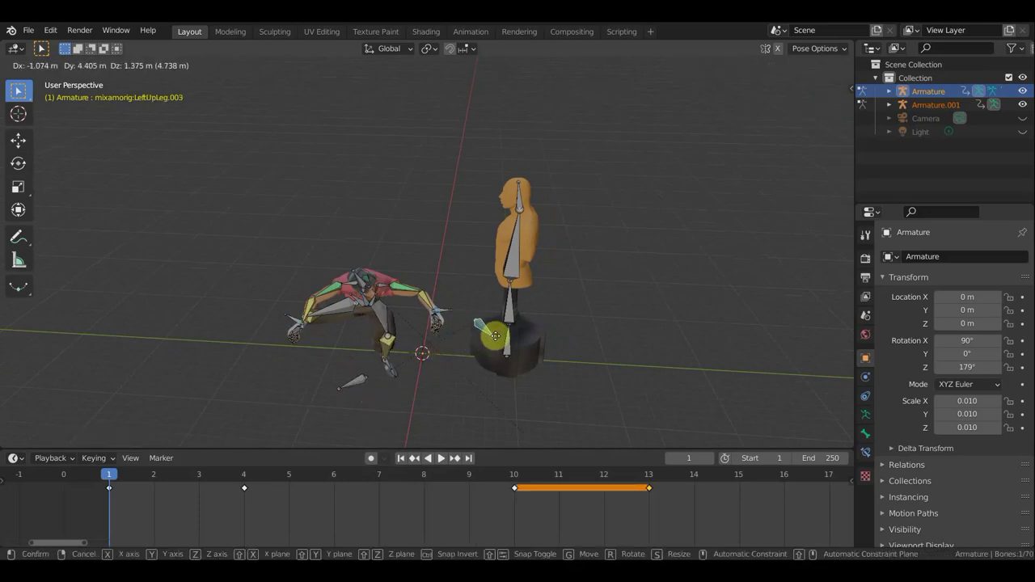
click(490, 346)
mouse_move(490, 346)
middle_down()
mouse_move(479, 354)
mouse_move(513, 319)
mouse_move(504, 328)
mouse_move(629, 348)
mouse_move(377, 326)
middle_up()
scroll(355, 332, up, 1)
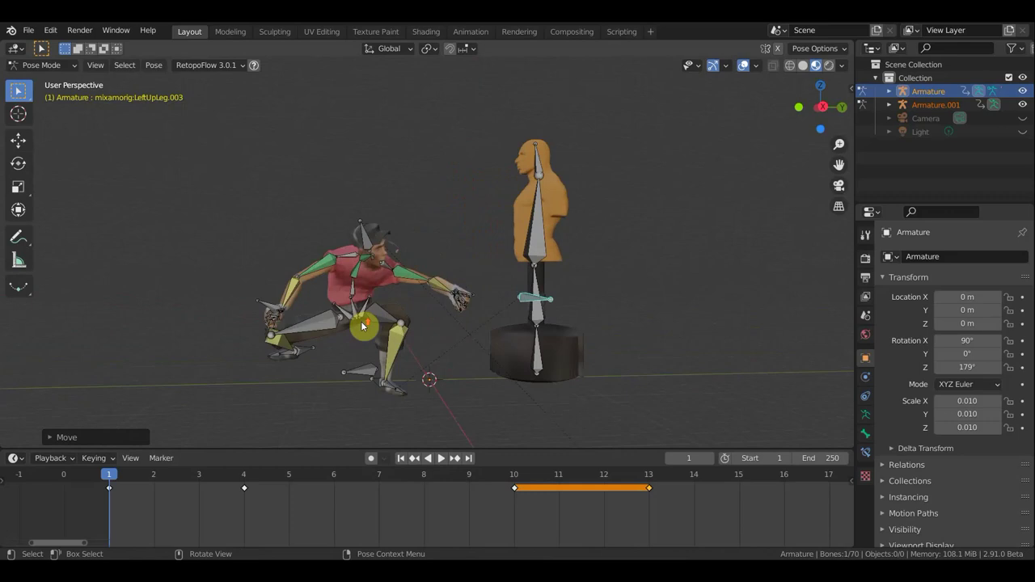
scroll(360, 327, up, 2)
scroll(332, 335, up, 1)
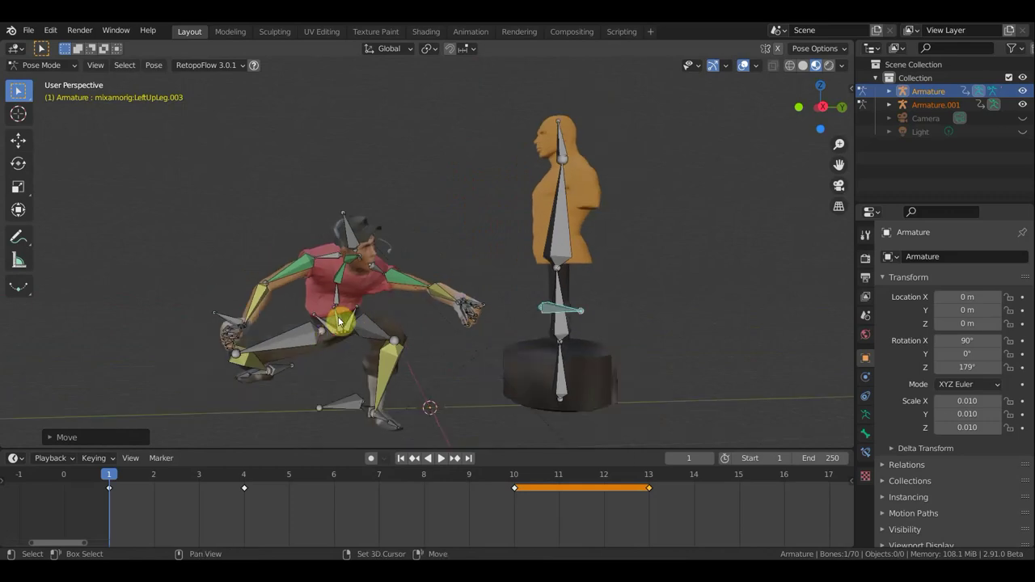
click(744, 65)
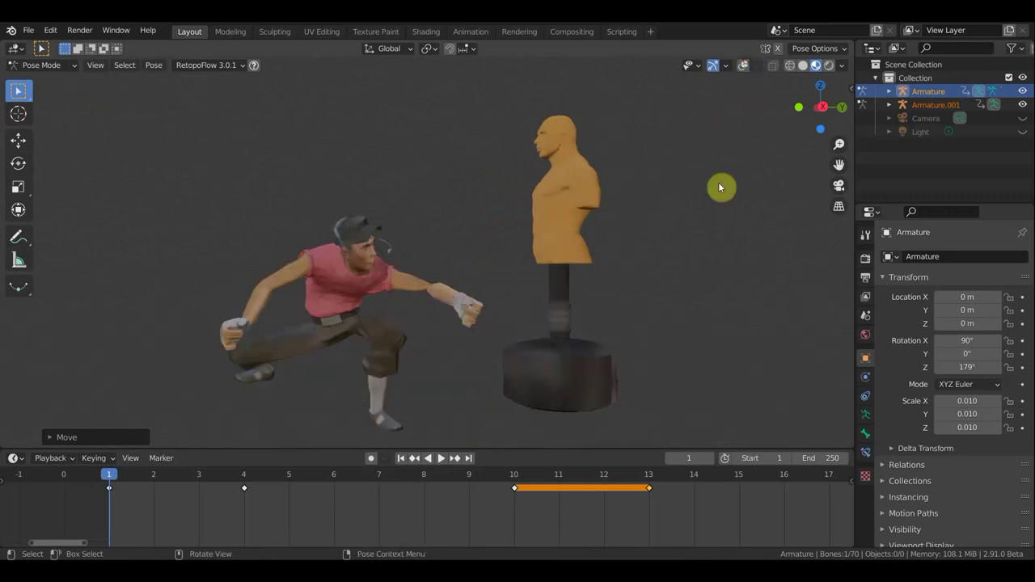
mouse_move(450, 302)
middle_down()
mouse_move(495, 355)
mouse_move(479, 293)
mouse_move(457, 328)
mouse_move(442, 314)
mouse_move(465, 291)
middle_up()
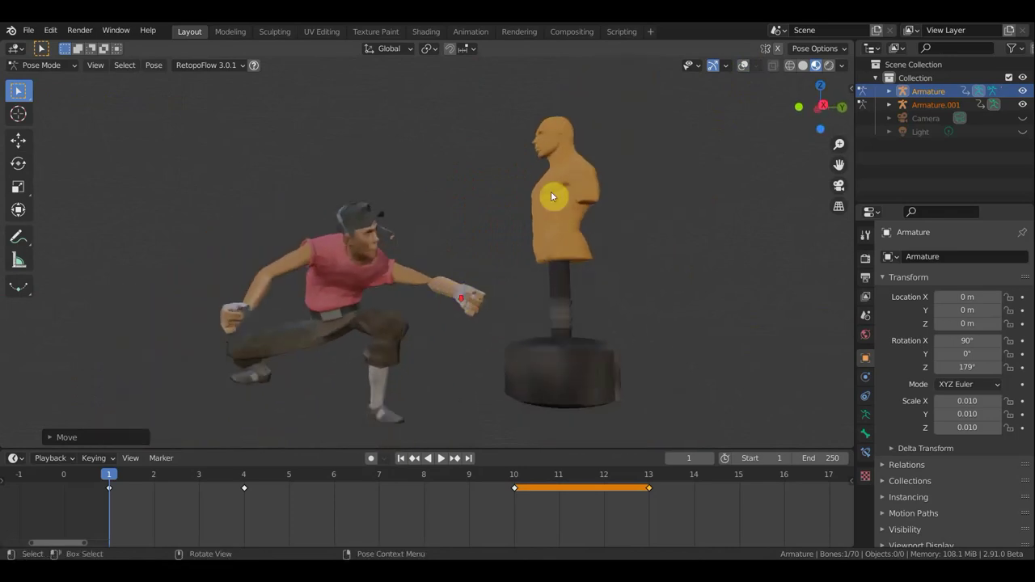
click(739, 65)
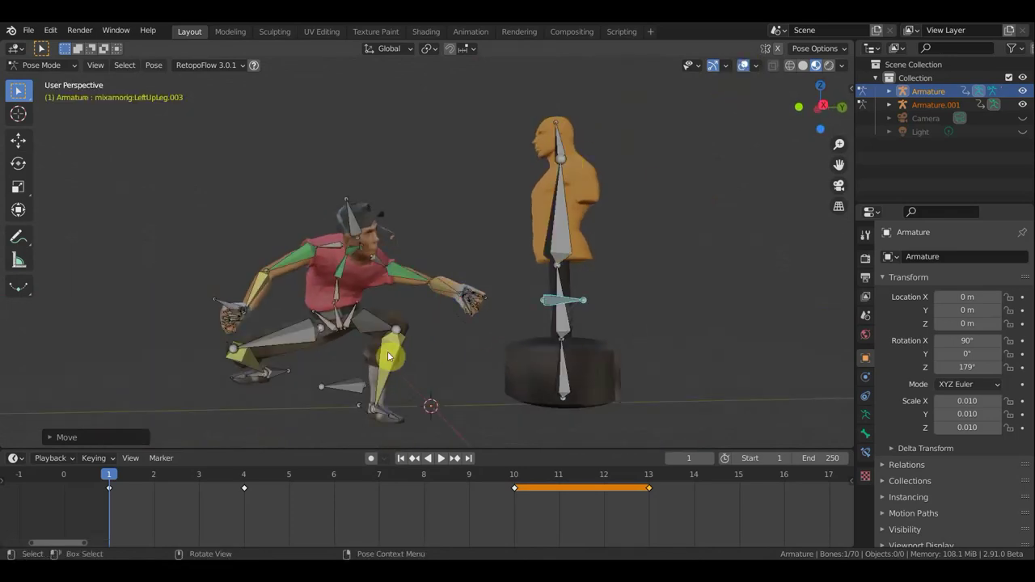
click(373, 320)
middle_drag(462, 346, 418, 351)
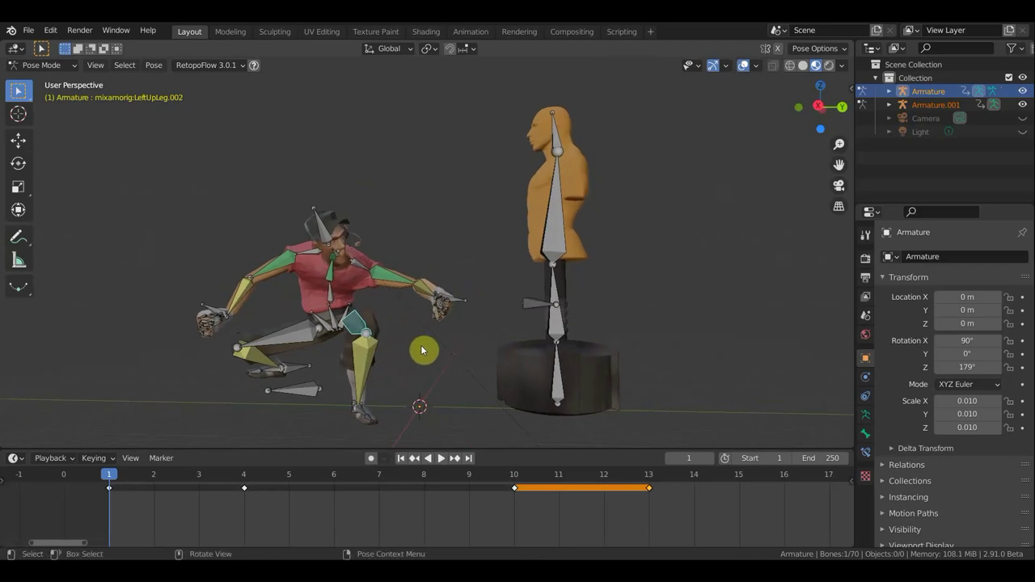
Remove the Copy Transforms constraints from left leg bones LeftLeg.004 and LeftLeg.006.
click(866, 451)
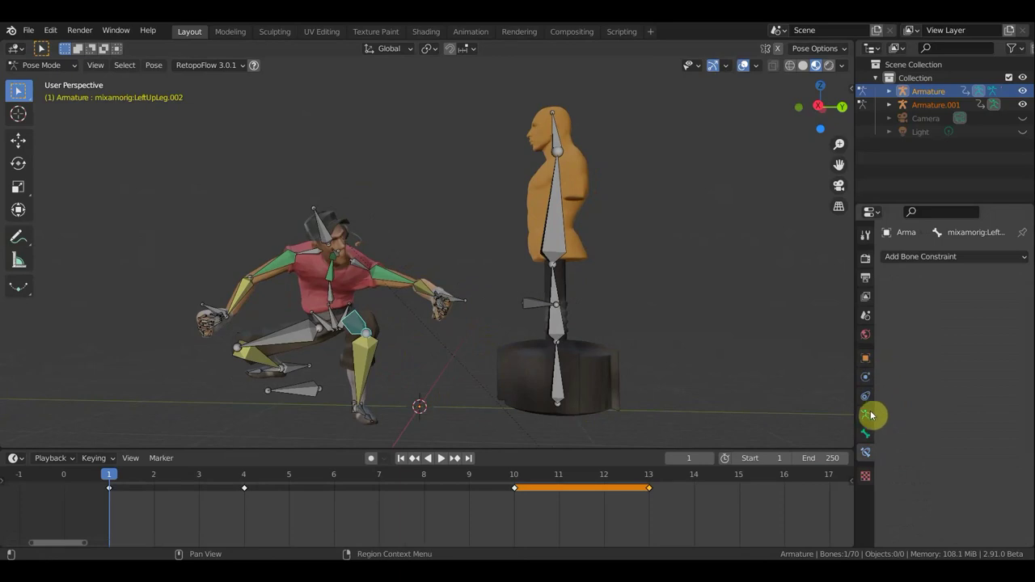
click(368, 365)
scroll(999, 469, down, 1)
scroll(987, 476, down, 2)
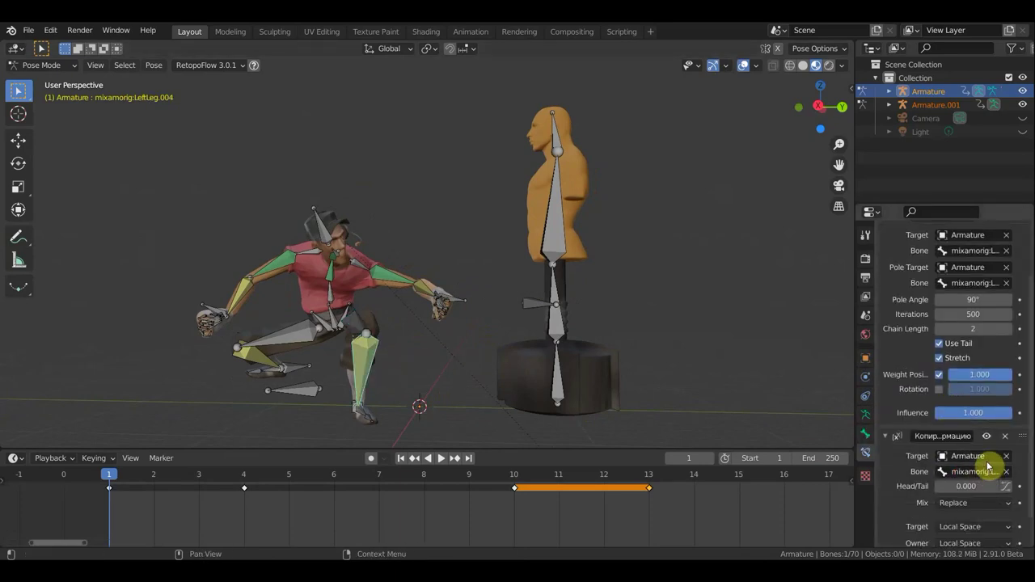
click(1005, 437)
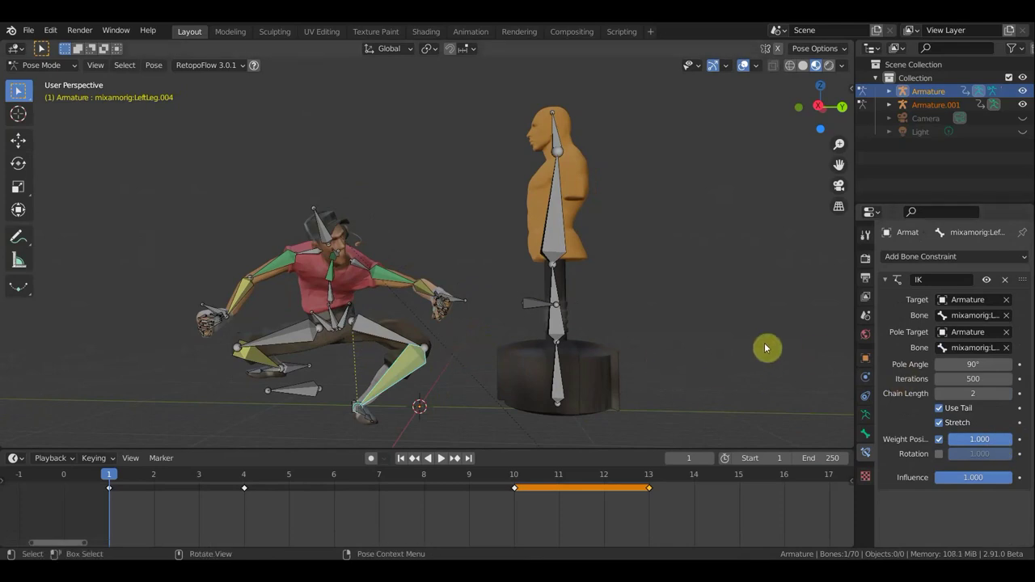
key(ctrl+z)
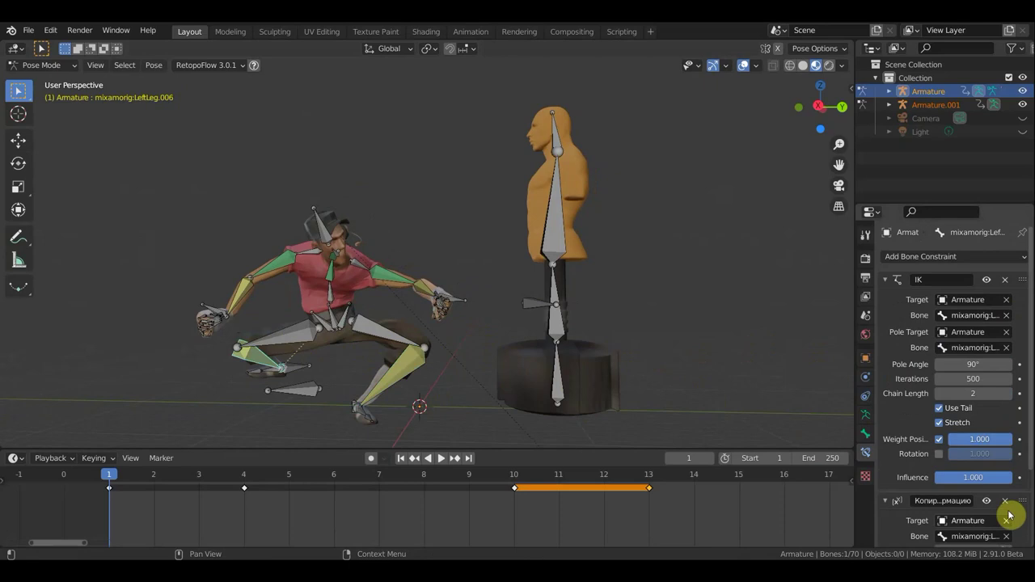
click(1006, 503)
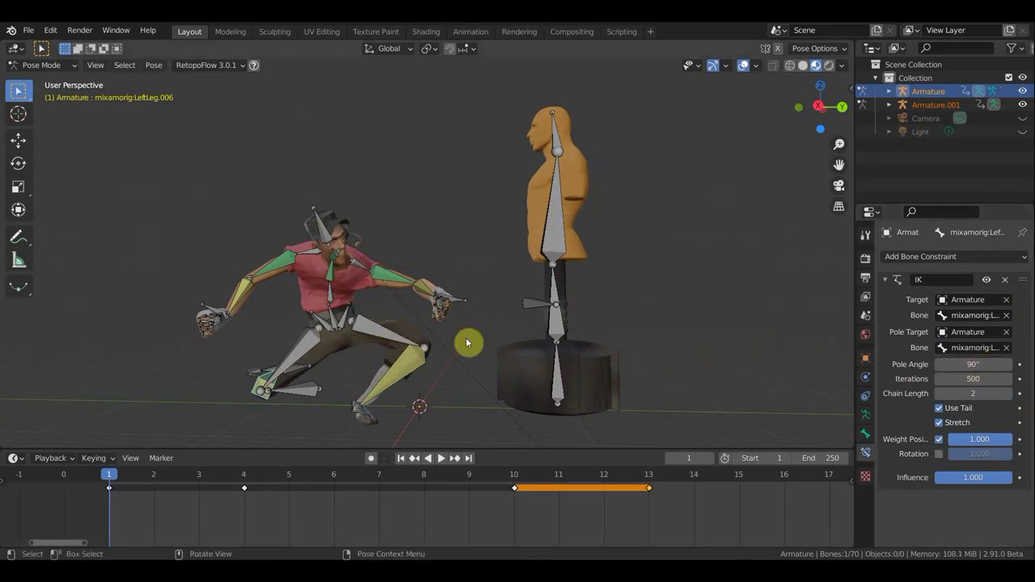
Raise LeftLeg.004's IK pole angle to turn the knee outward, checking the pose with bones hidden.
click(435, 365)
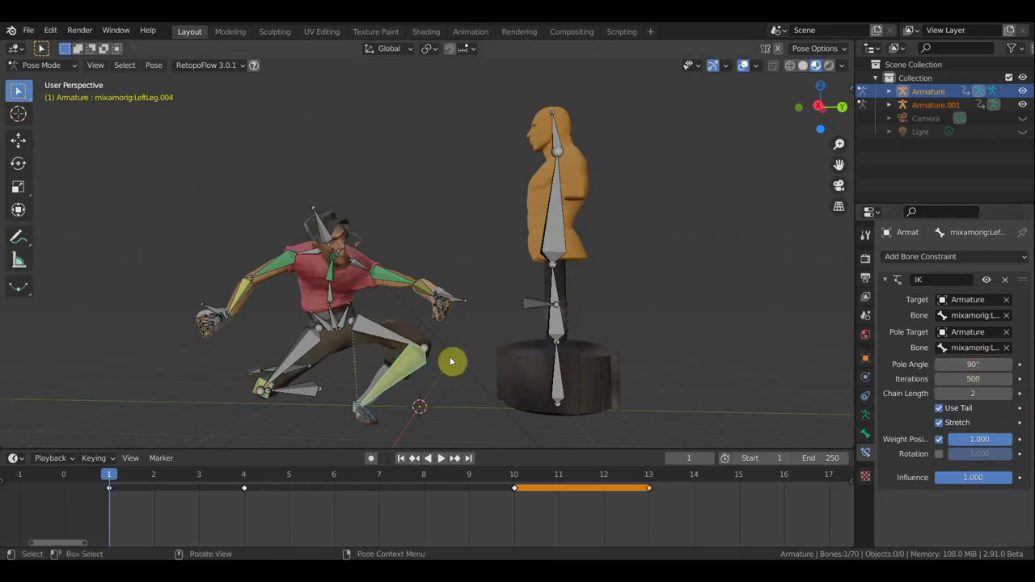
drag(973, 364, 986, 363)
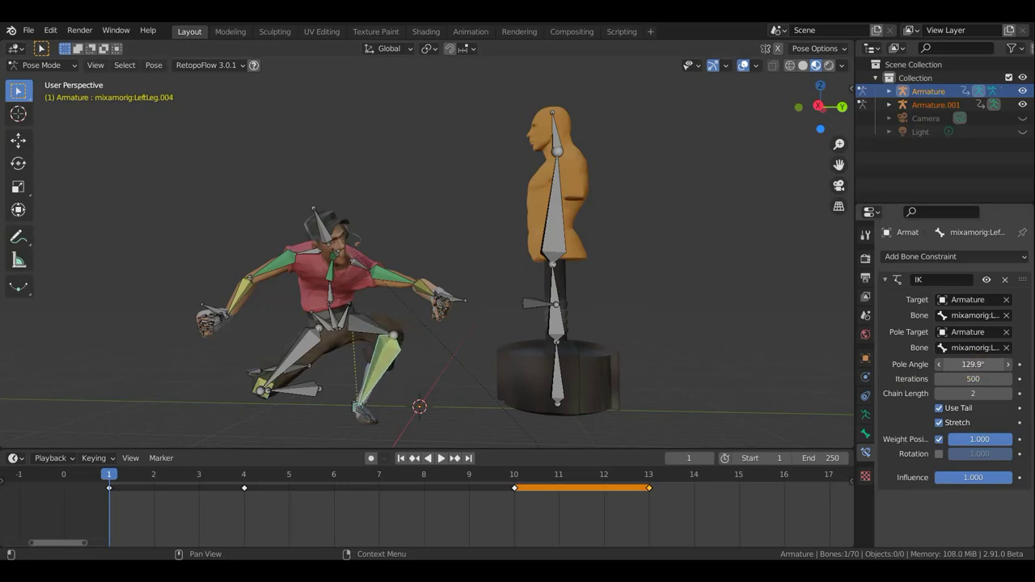
scroll(500, 360, up, 2)
scroll(444, 397, up, 3)
mouse_move(444, 397)
middle_down()
mouse_move(572, 362)
mouse_move(542, 354)
mouse_move(474, 376)
middle_up()
scroll(542, 354, down, 1)
scroll(542, 354, down, 2)
click(743, 64)
mouse_move(692, 206)
middle_down()
mouse_move(647, 289)
mouse_move(714, 308)
mouse_move(629, 298)
mouse_move(781, 295)
mouse_move(726, 342)
mouse_move(674, 315)
mouse_move(661, 276)
mouse_move(692, 272)
mouse_move(672, 296)
middle_up()
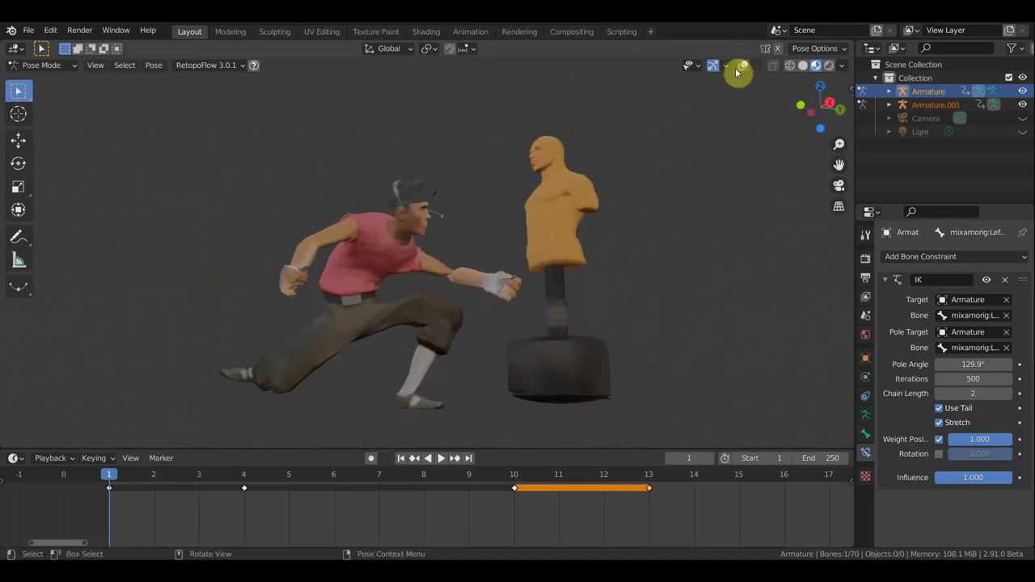
click(742, 65)
Raise LeftLeg.006's IK pole angle to about 133° to swing the rear leg.
click(278, 389)
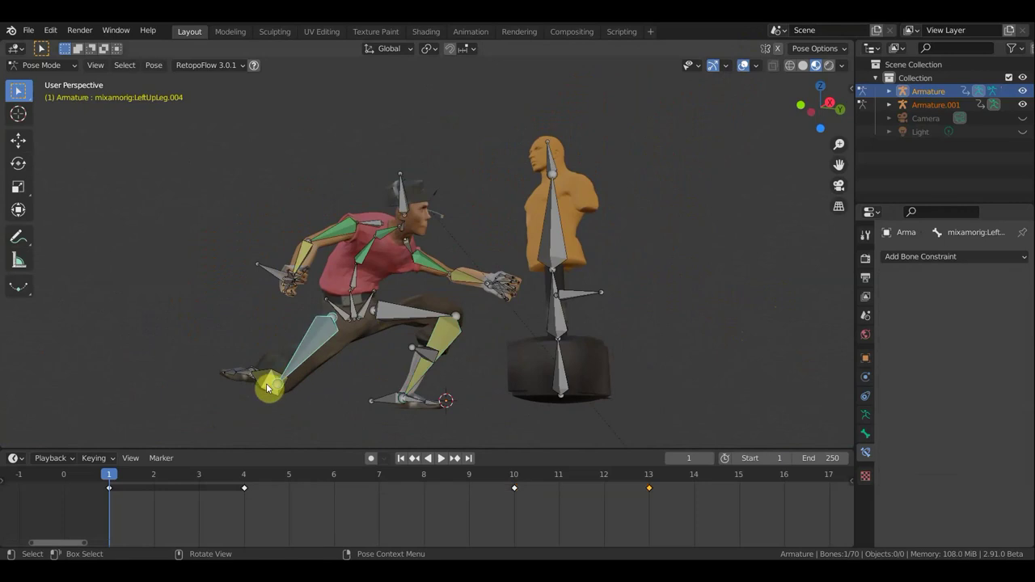
click(267, 387)
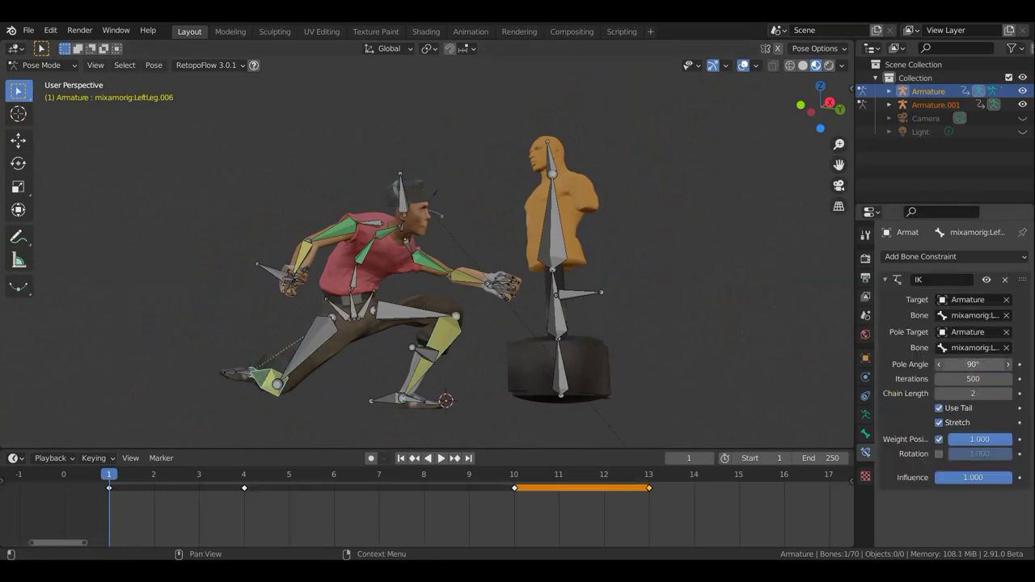
drag(973, 364, 1011, 363)
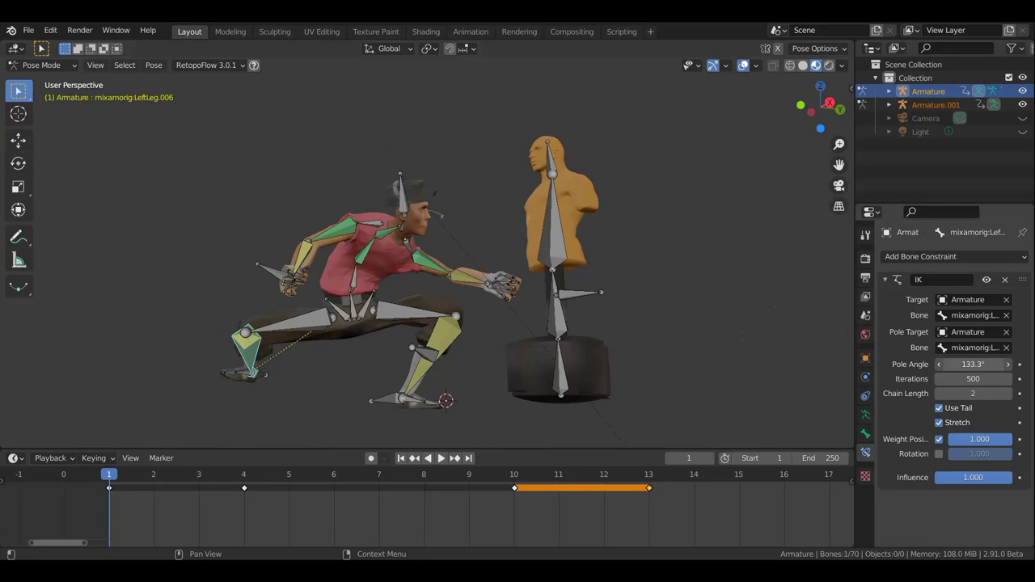
mouse_move(415, 351)
middle_down()
mouse_move(339, 377)
mouse_move(393, 380)
middle_up()
click(504, 337)
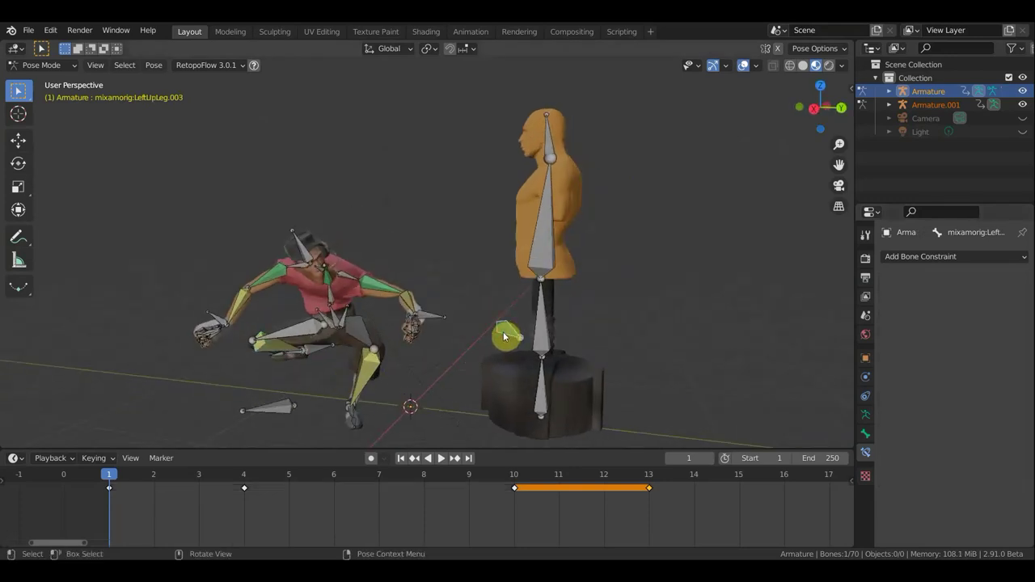
Move the leg control bone LeftUpLeg.003 to a new position.
scroll(504, 336, down, 3)
drag(504, 344, 484, 337)
key(g)
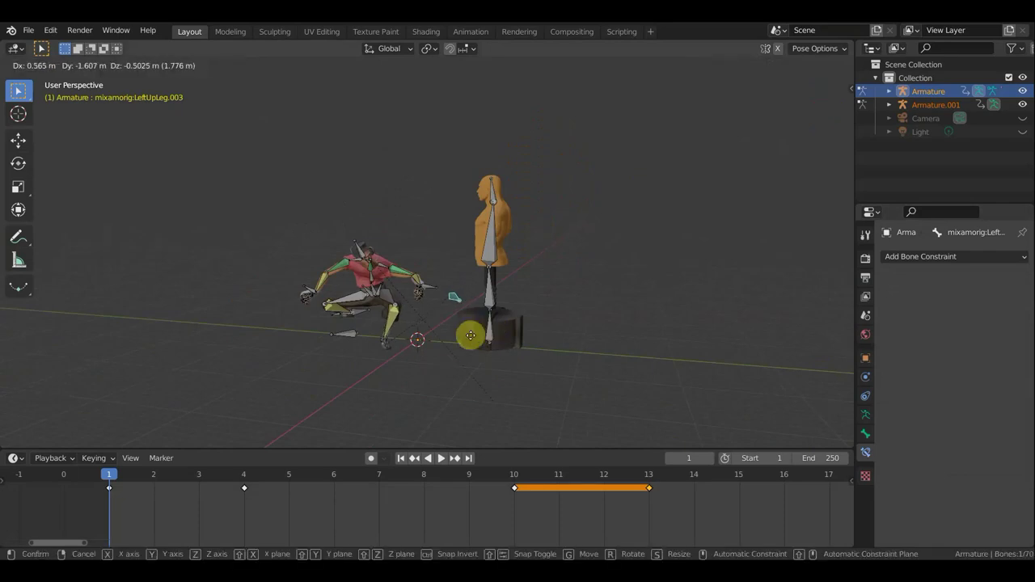
click(452, 345)
middle_drag(453, 344, 570, 330)
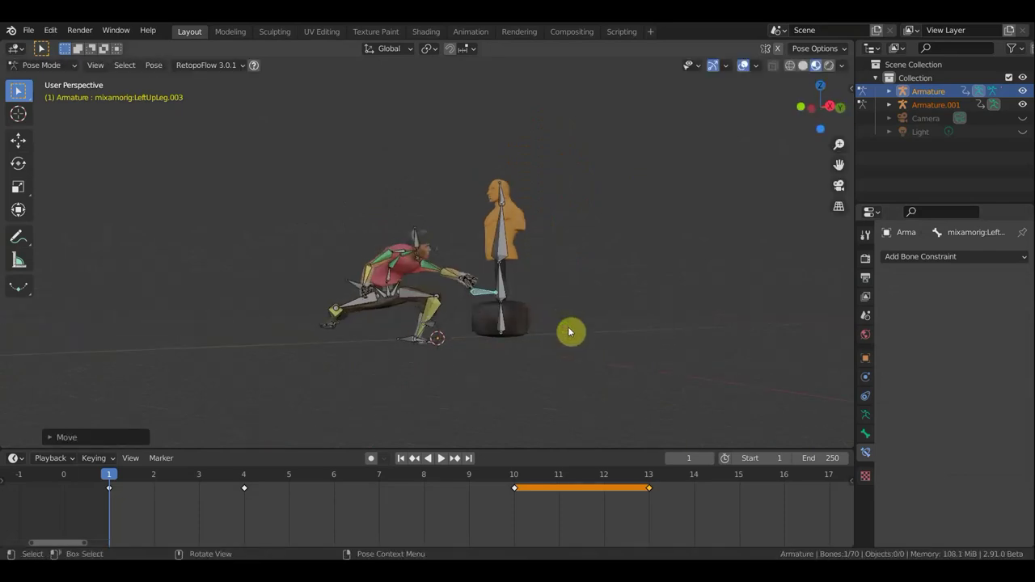
scroll(490, 326, up, 5)
mouse_move(434, 333)
middle_down()
mouse_move(376, 342)
mouse_move(369, 365)
mouse_move(428, 342)
mouse_move(558, 334)
mouse_move(411, 347)
mouse_move(455, 344)
middle_up()
Shift all the character's bones left along X and nudge the LeftLeg.007 foot.
mouse_move(215, 186)
mouse_down()
mouse_move(293, 236)
mouse_move(469, 425)
mouse_up()
mouse_move(461, 410)
middle_down()
mouse_move(623, 409)
mouse_move(592, 391)
middle_up()
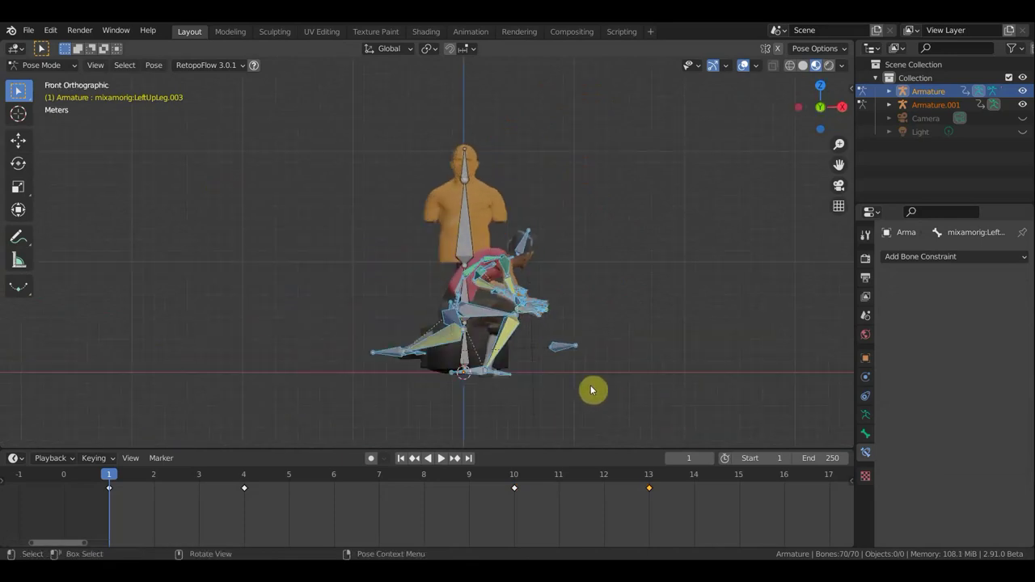
click(19, 140)
drag(527, 330, 491, 331)
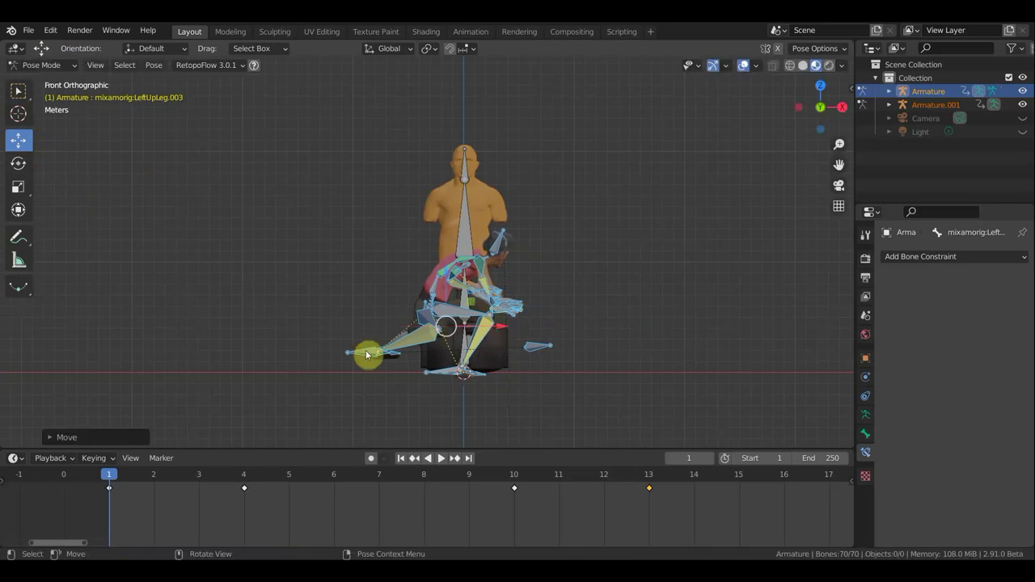
drag(354, 367, 385, 380)
mouse_move(585, 377)
middle_down()
mouse_move(443, 364)
mouse_move(302, 375)
mouse_move(376, 381)
middle_up()
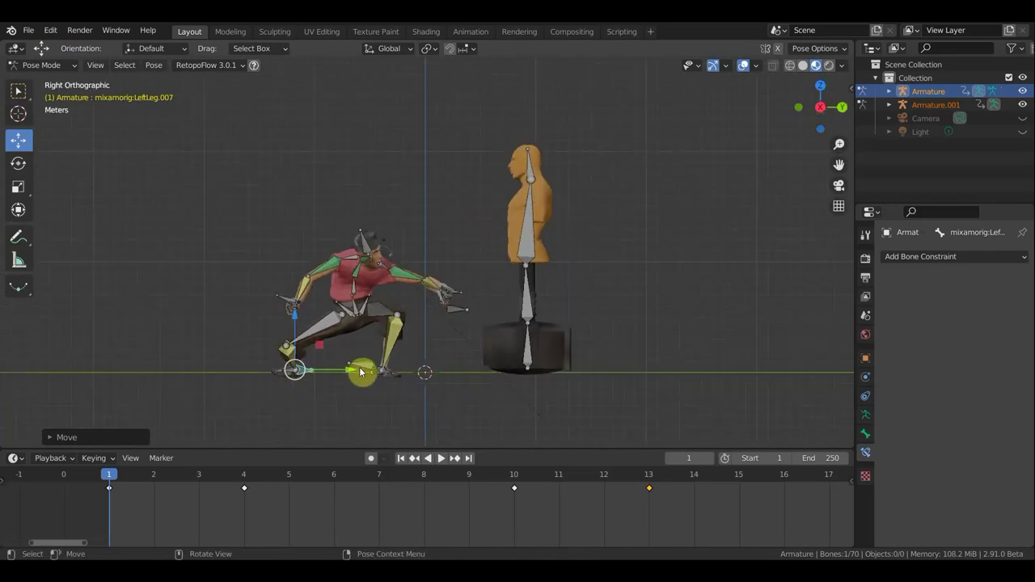
Reposition the left thigh and lower left leg bones.
key(g)
click(432, 397)
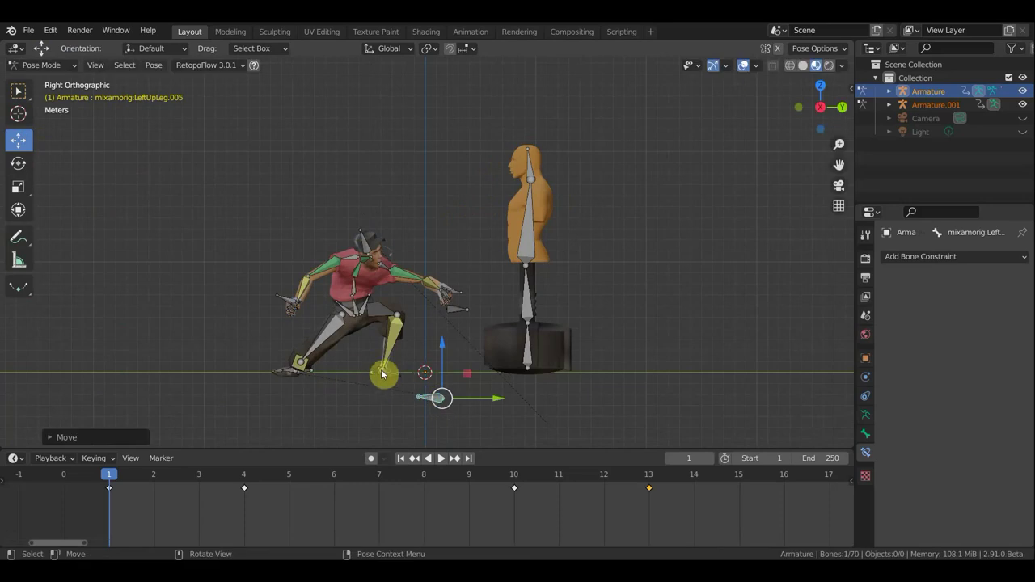
click(380, 384)
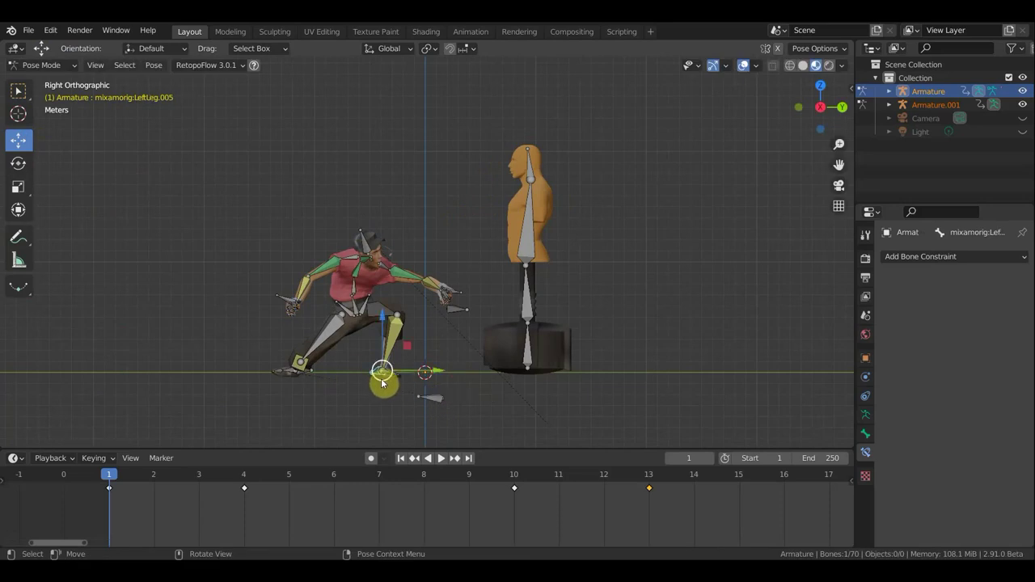
key(g)
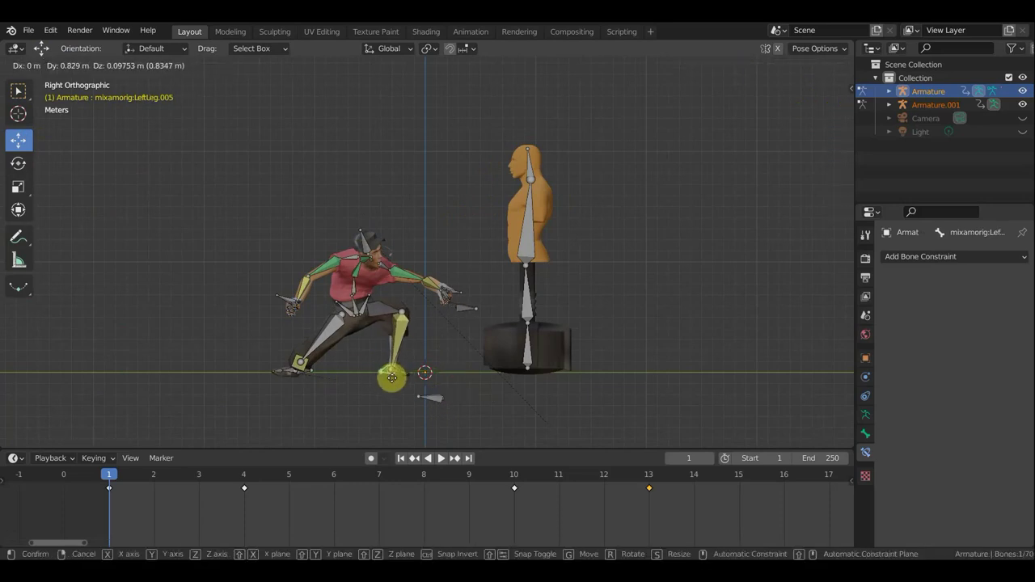
click(394, 377)
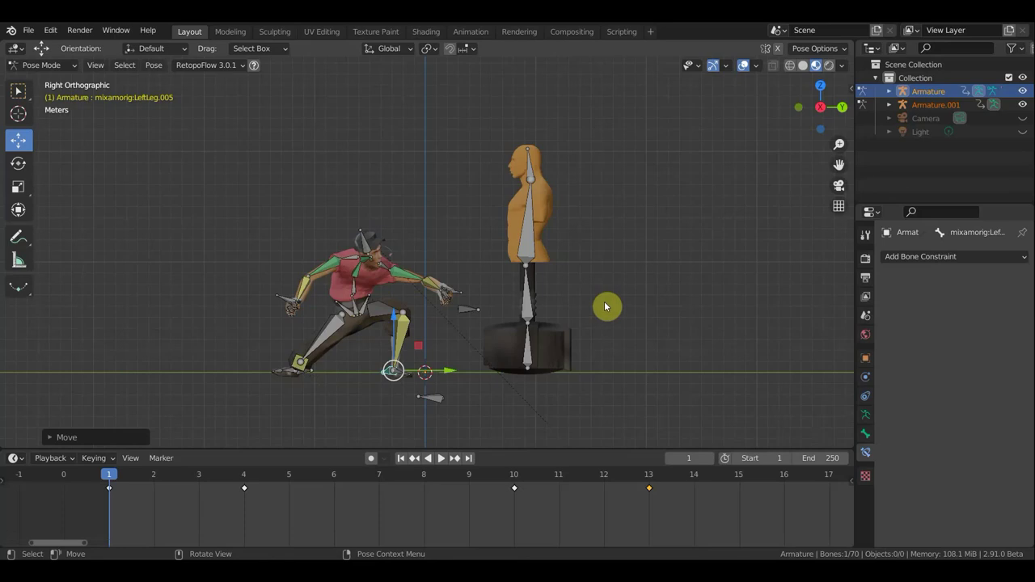
Key Location & Rotation for every bone at frame 1.
key(a)
key(i)
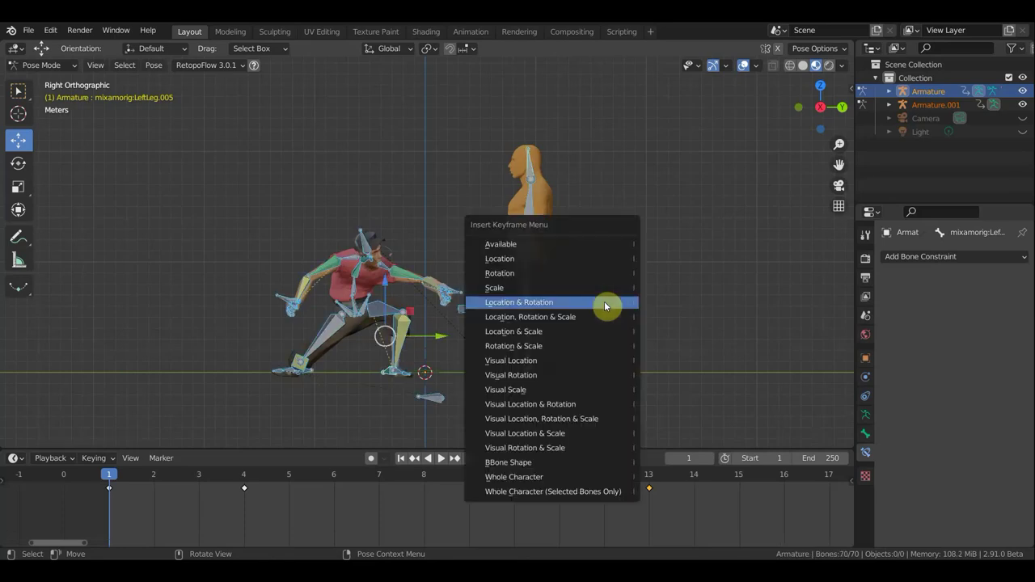
click(605, 306)
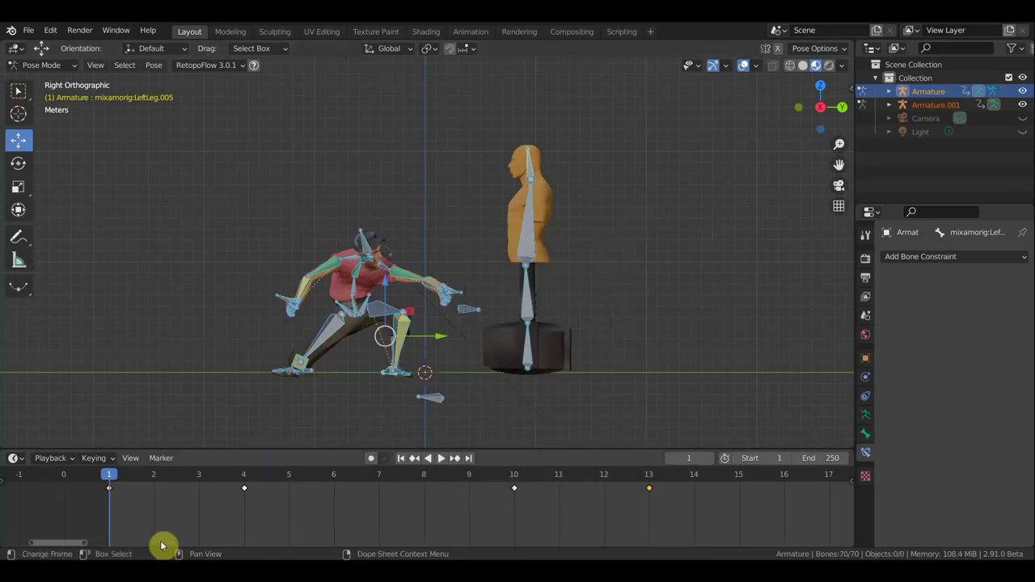
Move the frame-1 key to frame 14 and the frame-13 key to frame 1.
mouse_move(138, 524)
mouse_down()
mouse_move(94, 500)
mouse_move(91, 486)
mouse_up()
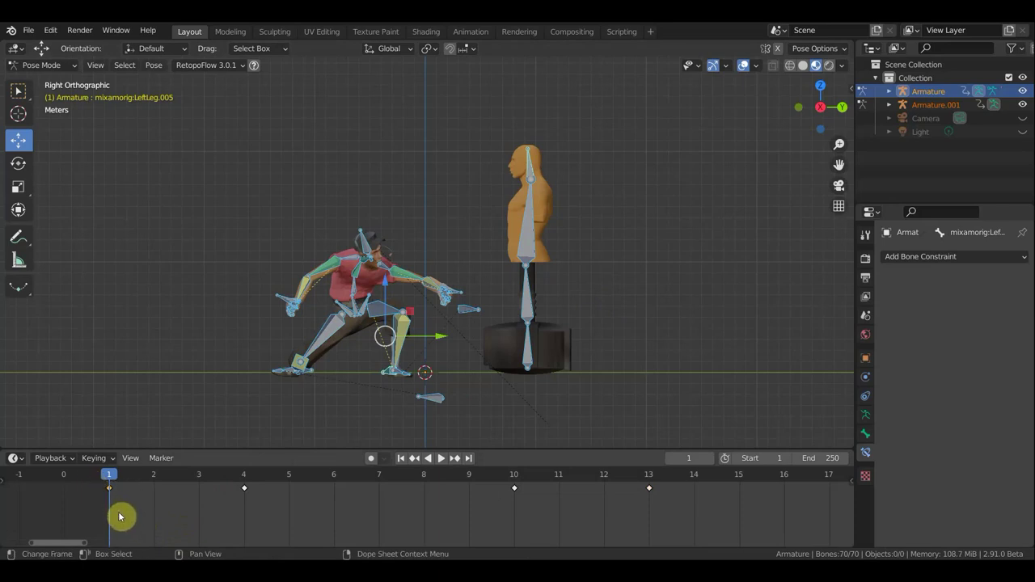
key(g)
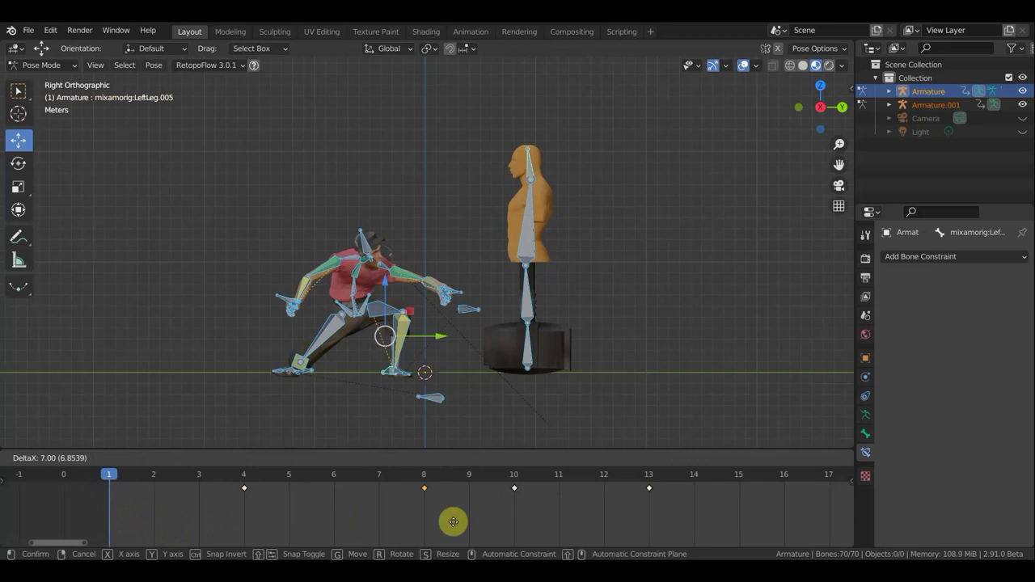
click(702, 521)
drag(669, 518, 625, 484)
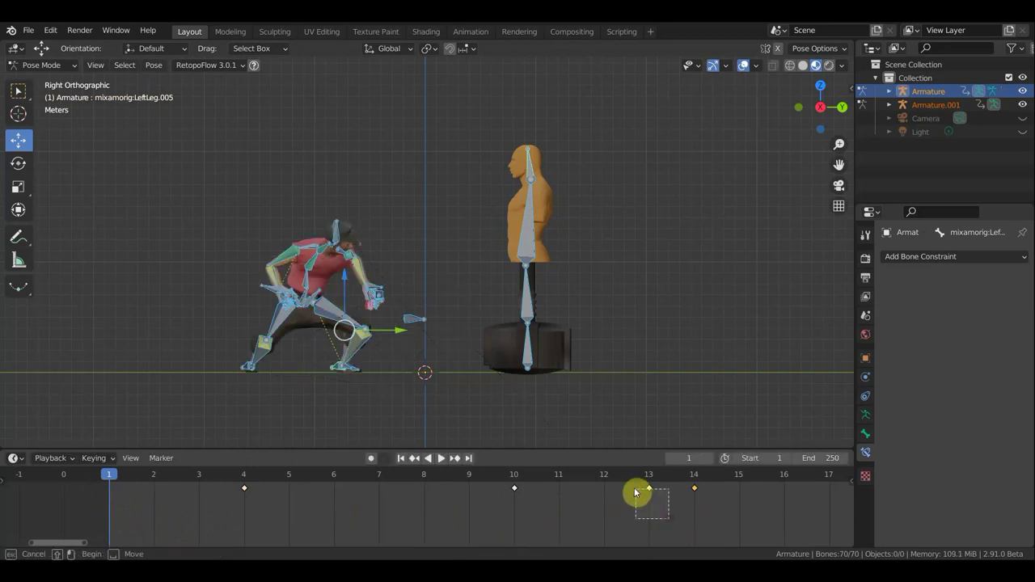
key(g)
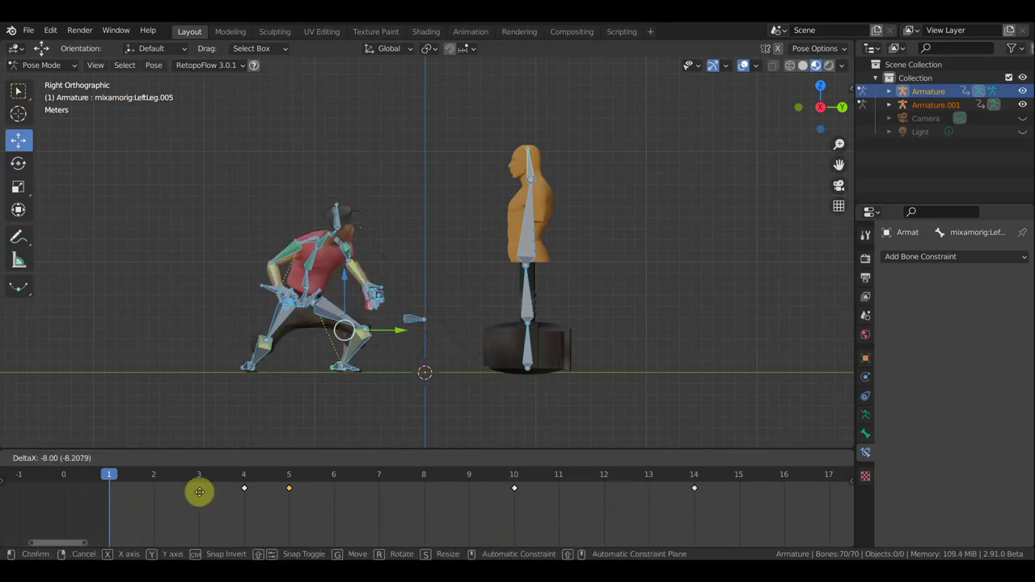
click(105, 493)
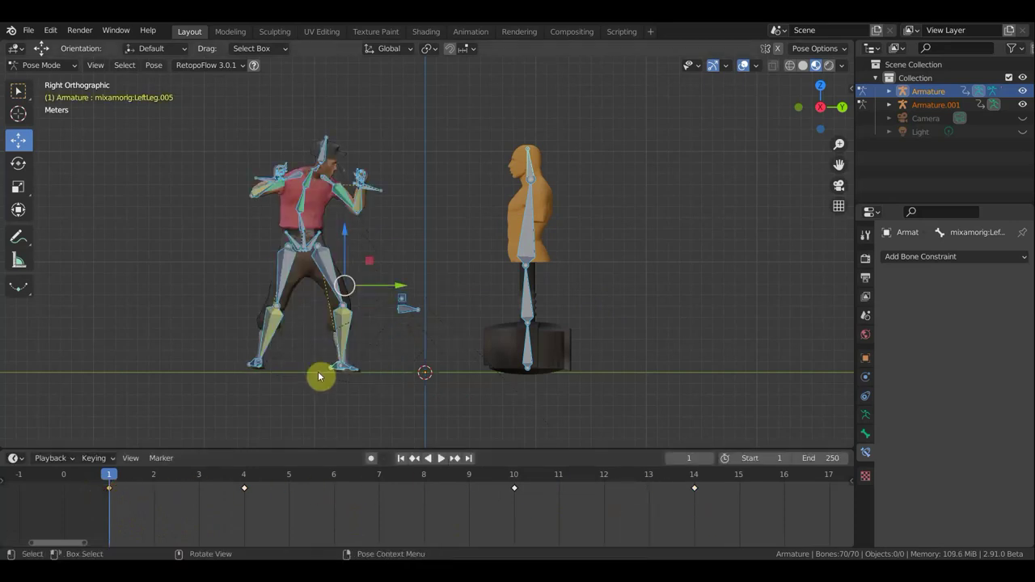
Play back the kick and check the poses at frames 13, 12, 7 and 14.
key(space)
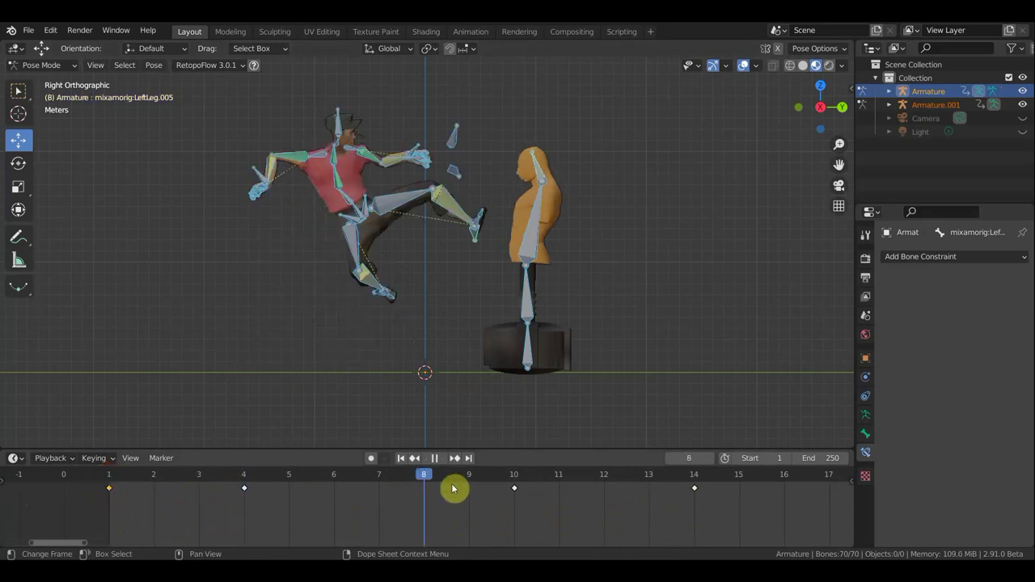
mouse_move(573, 492)
mouse_down()
mouse_move(647, 499)
mouse_move(636, 501)
mouse_up()
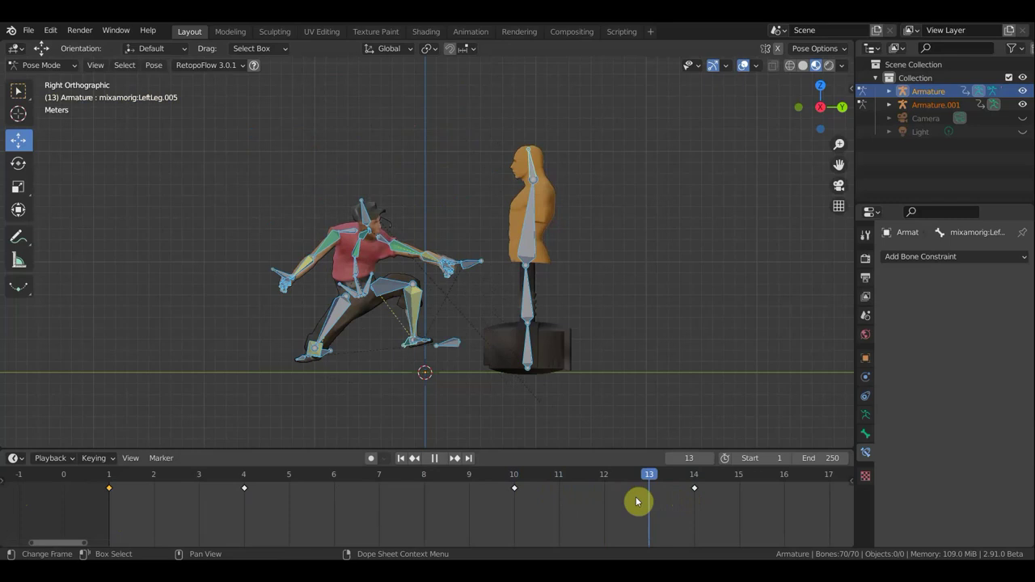
drag(636, 497, 608, 490)
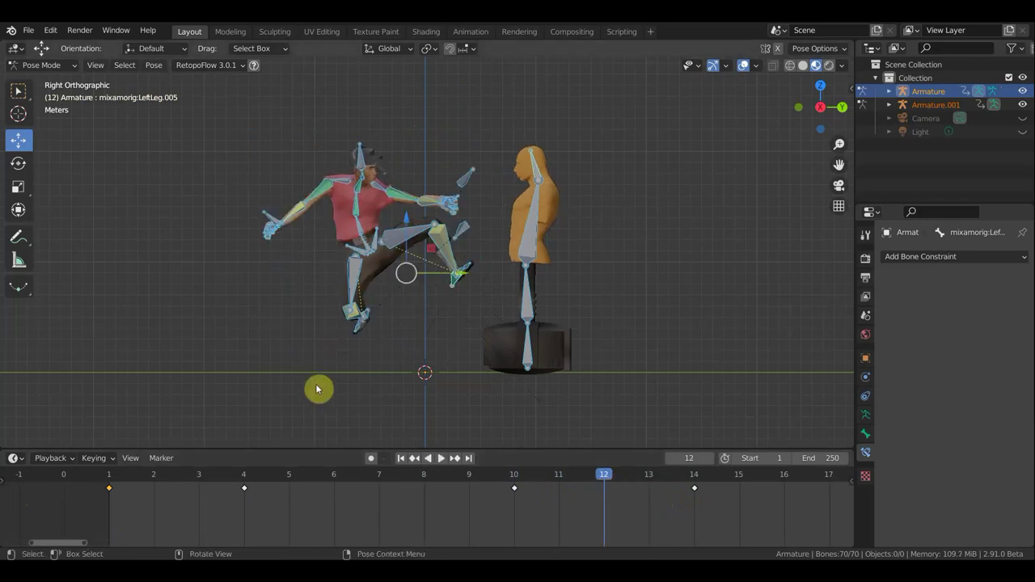
drag(603, 481, 376, 475)
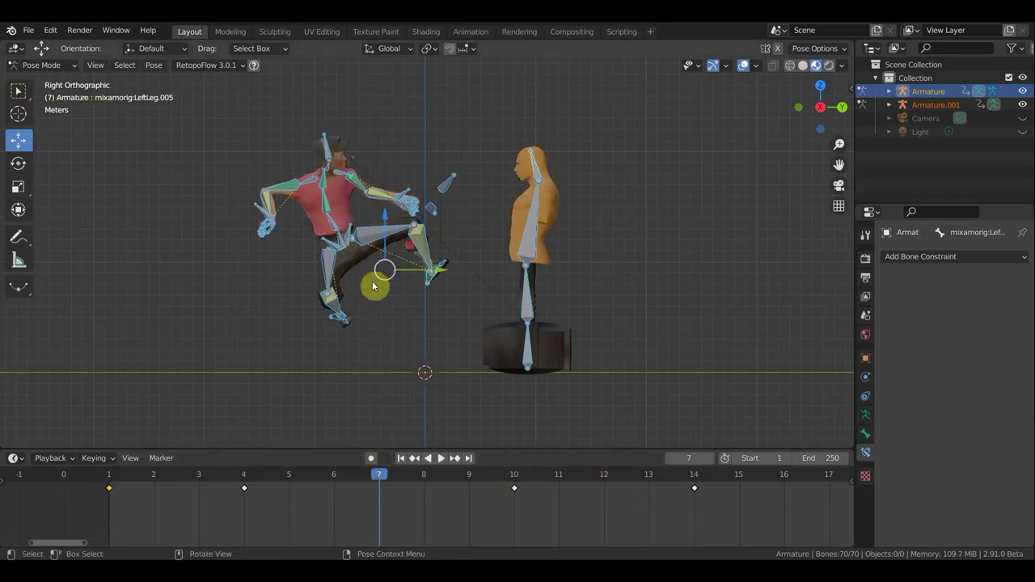
drag(374, 477, 383, 480)
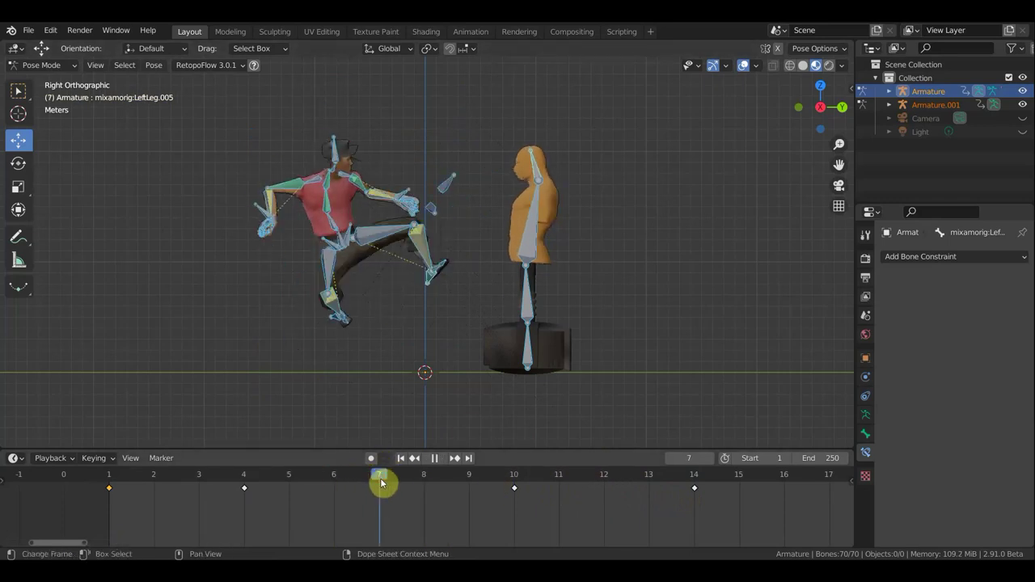
scroll(700, 484, down, 2)
click(623, 480)
Move the landing key from frame 14 back to frame 13.
middle_drag(658, 496, 430, 520)
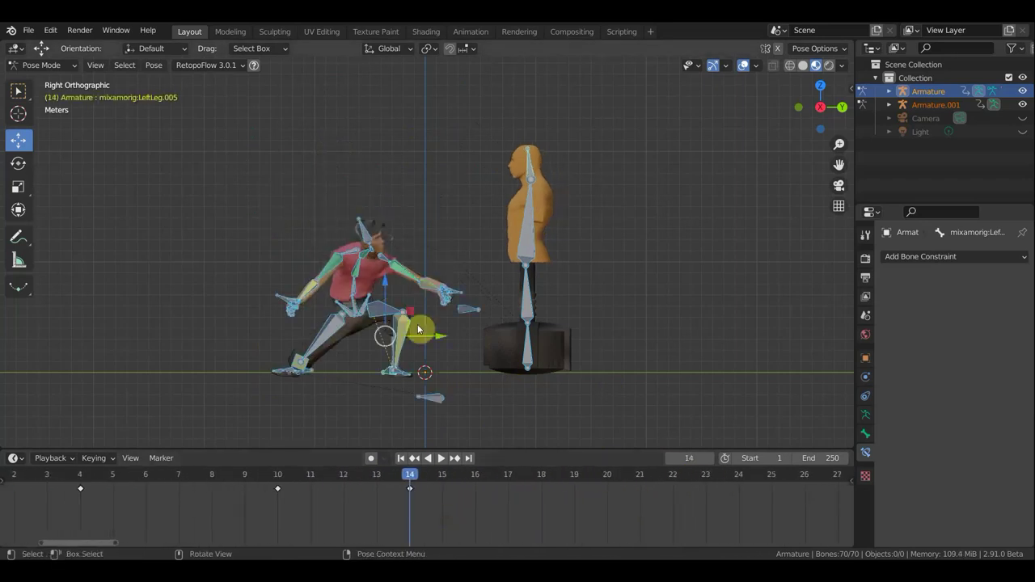
scroll(121, 509, down, 2)
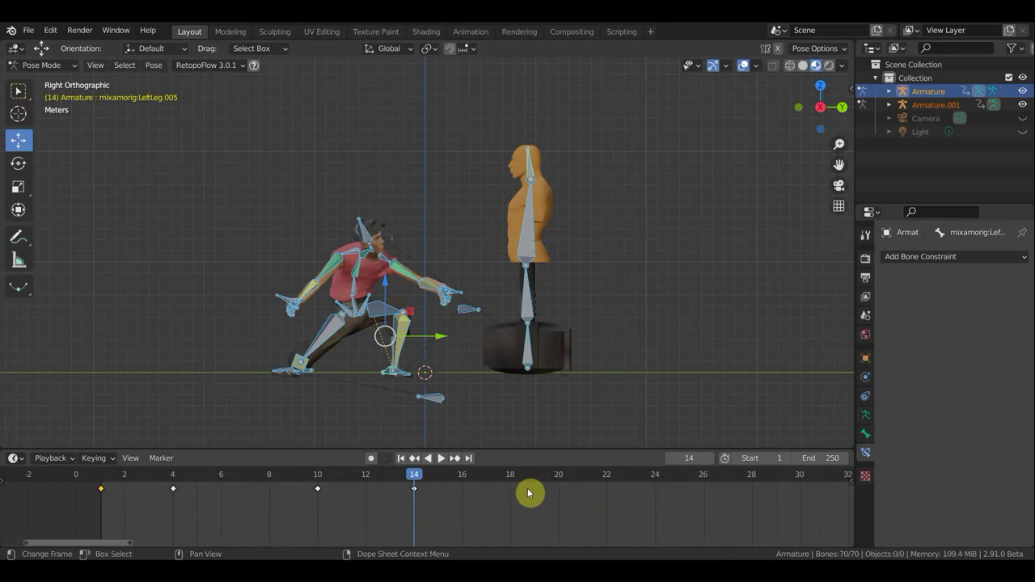
scroll(470, 487, up, 2)
scroll(467, 483, up, 2)
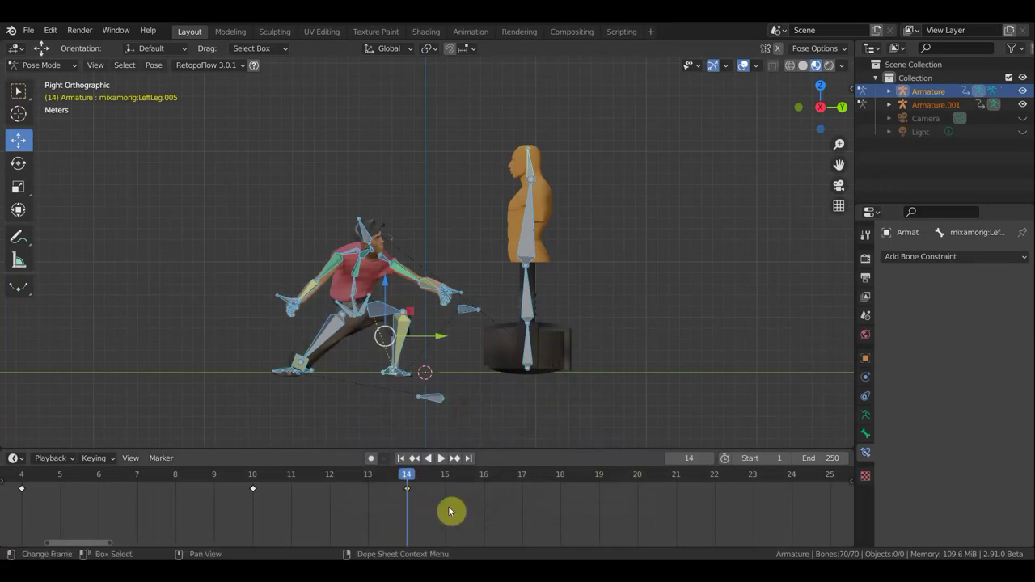
key(g)
click(413, 514)
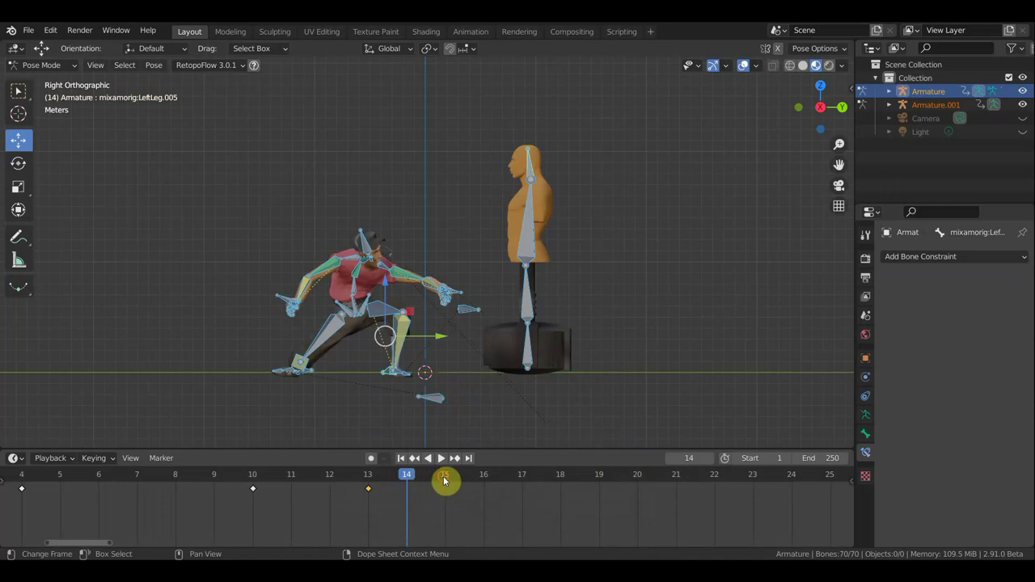
Duplicate the frame-1 stance key and place the copy at frame 15.
click(443, 477)
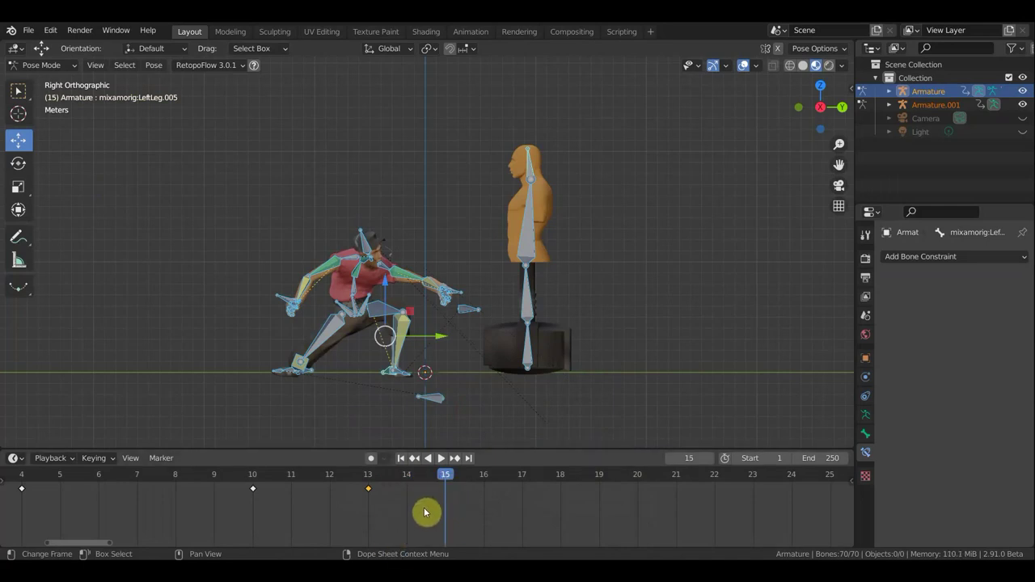
middle_drag(427, 512, 468, 518)
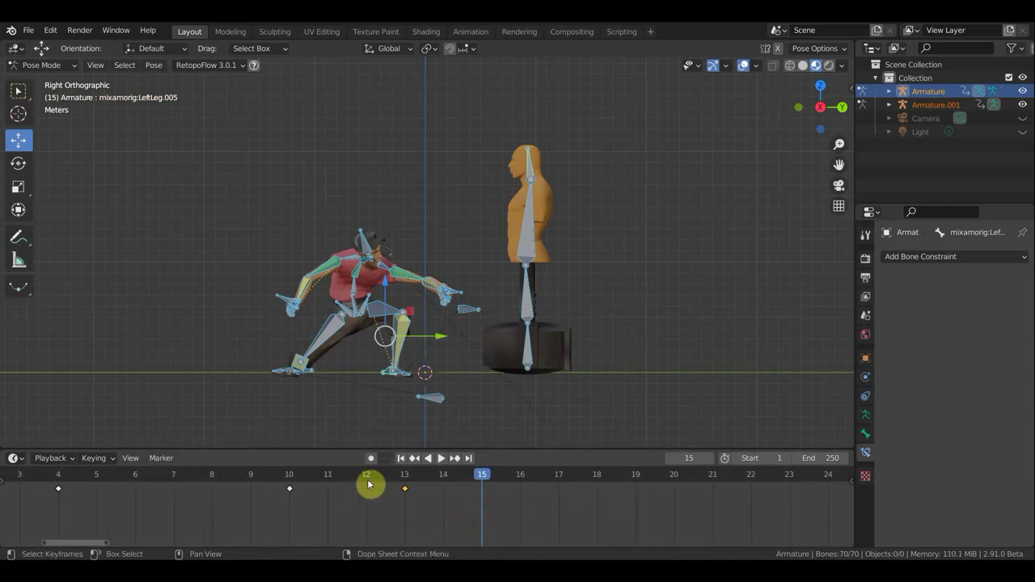
middle_drag(90, 512, 177, 516)
shift+drag(162, 514, 111, 482)
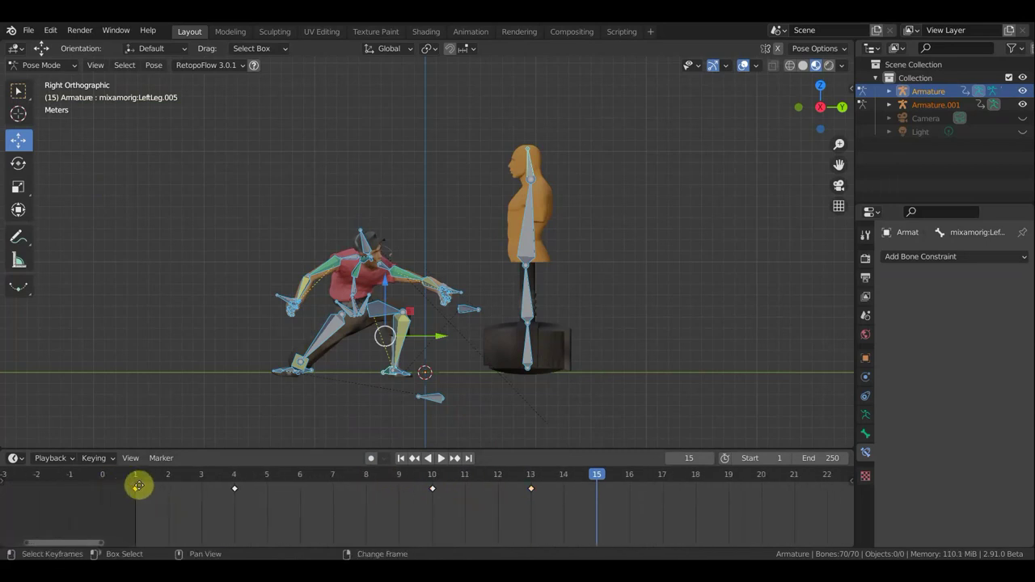
key(shift+d)
click(605, 501)
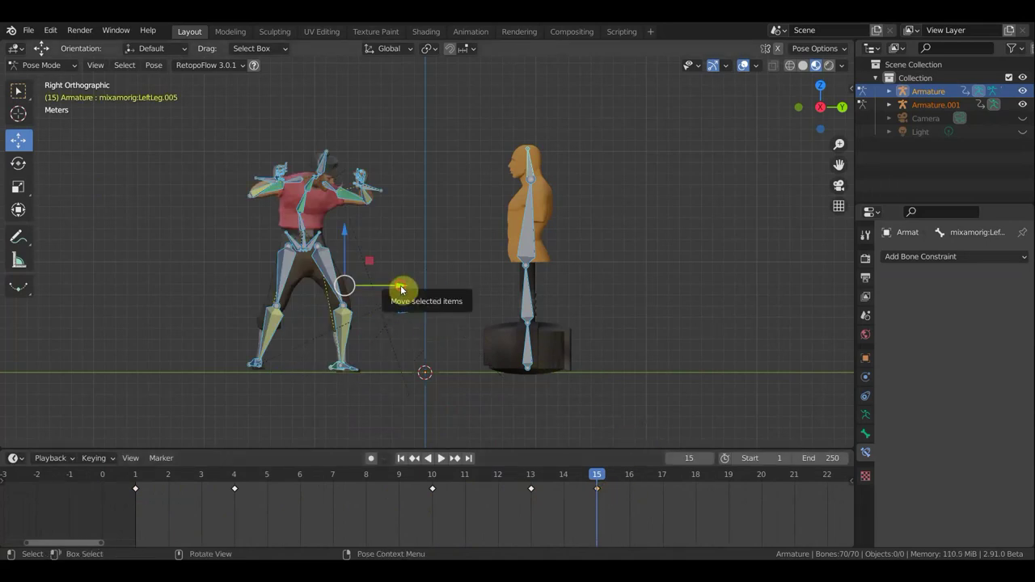
Slide only the character's bones toward the dummy at frame 15, then switch to top view.
drag(401, 296, 417, 291)
key(ctrl+z)
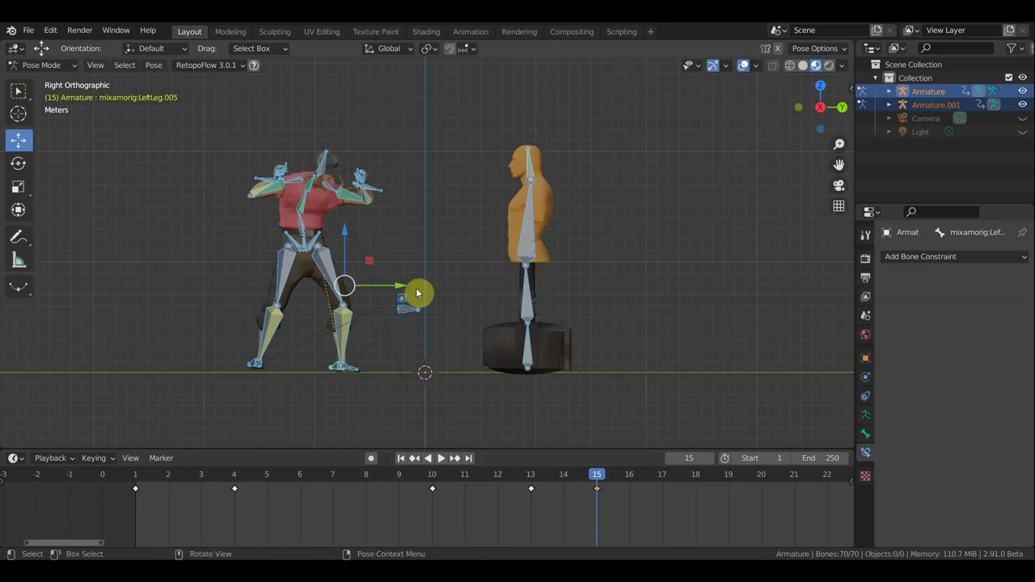
drag(433, 416, 207, 126)
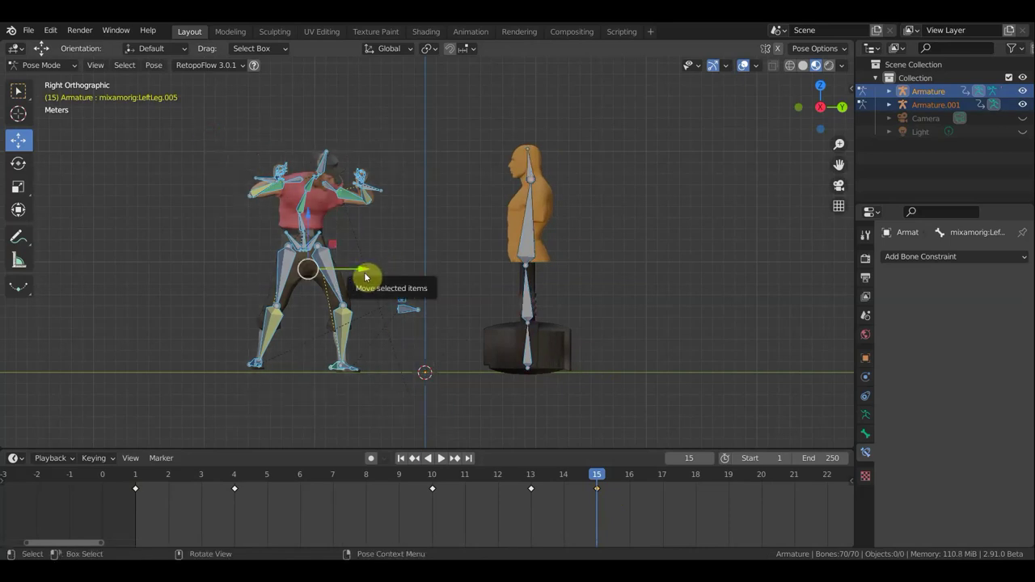
mouse_move(366, 274)
mouse_down()
mouse_move(462, 284)
mouse_move(448, 284)
mouse_up()
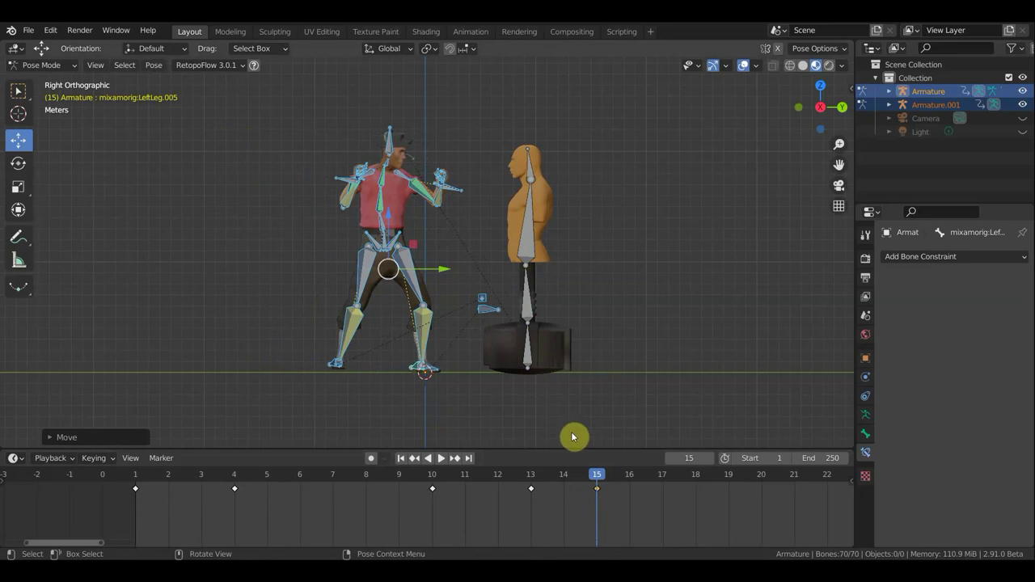
click(533, 481)
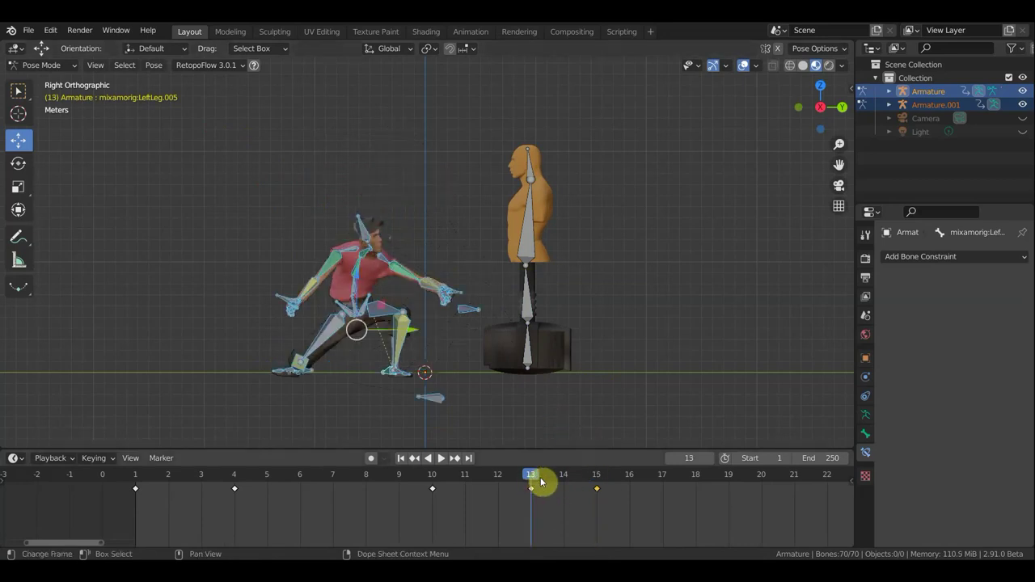
click(599, 488)
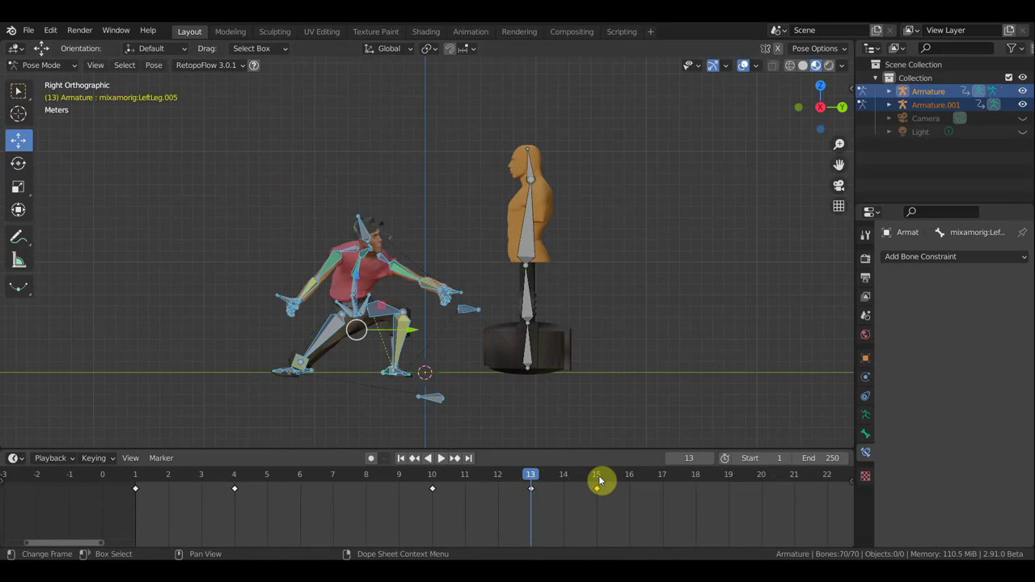
click(599, 481)
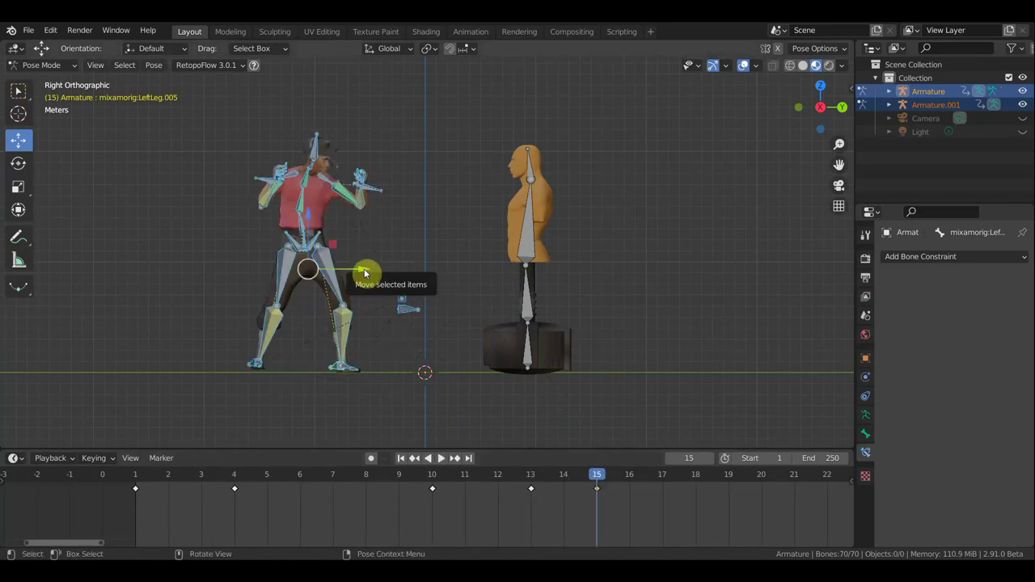
drag(364, 274, 423, 282)
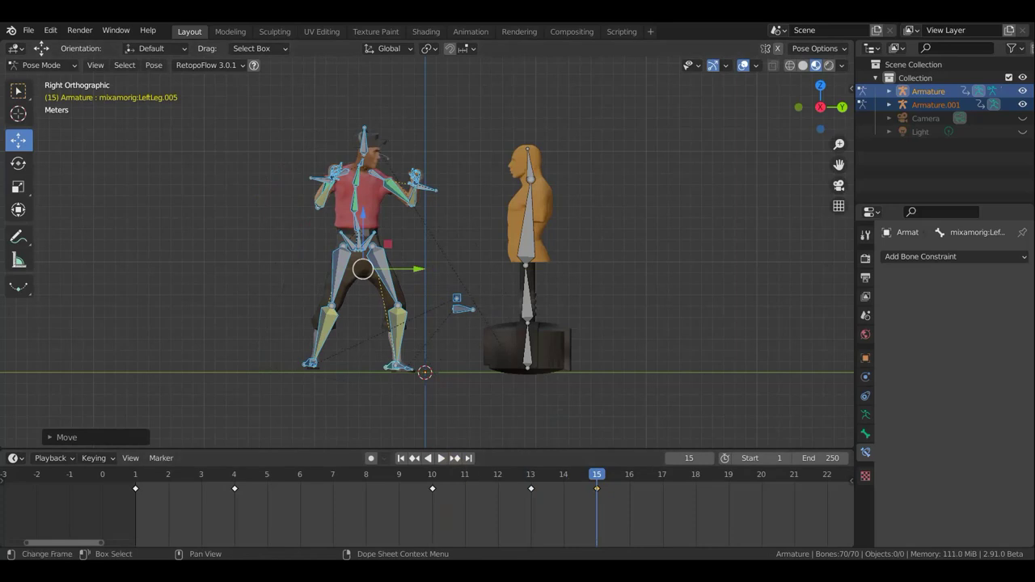
key(KP_7)
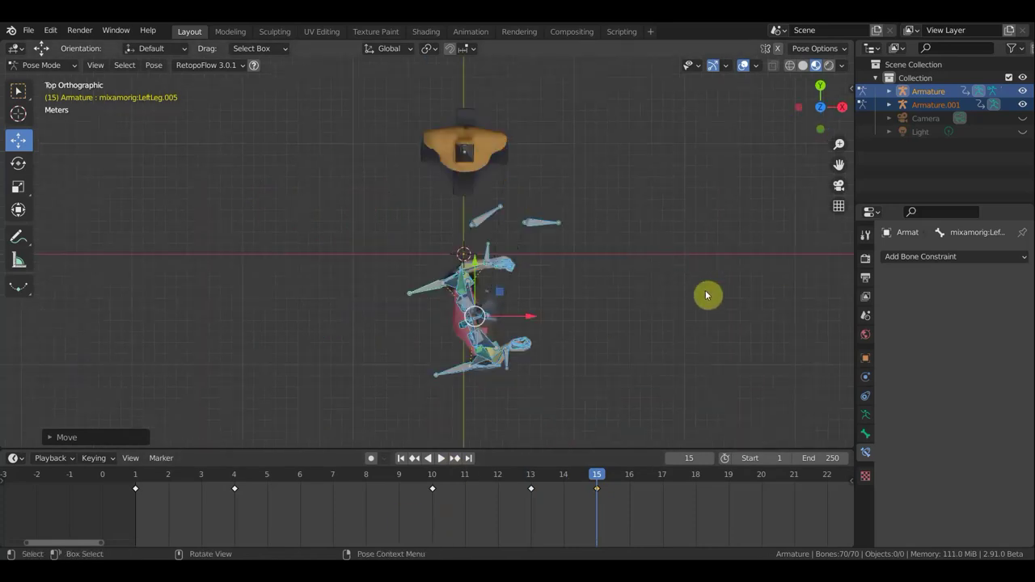
Rotate the whole rig to face the training dummy and turn the Head bone at frame 15.
key(r)
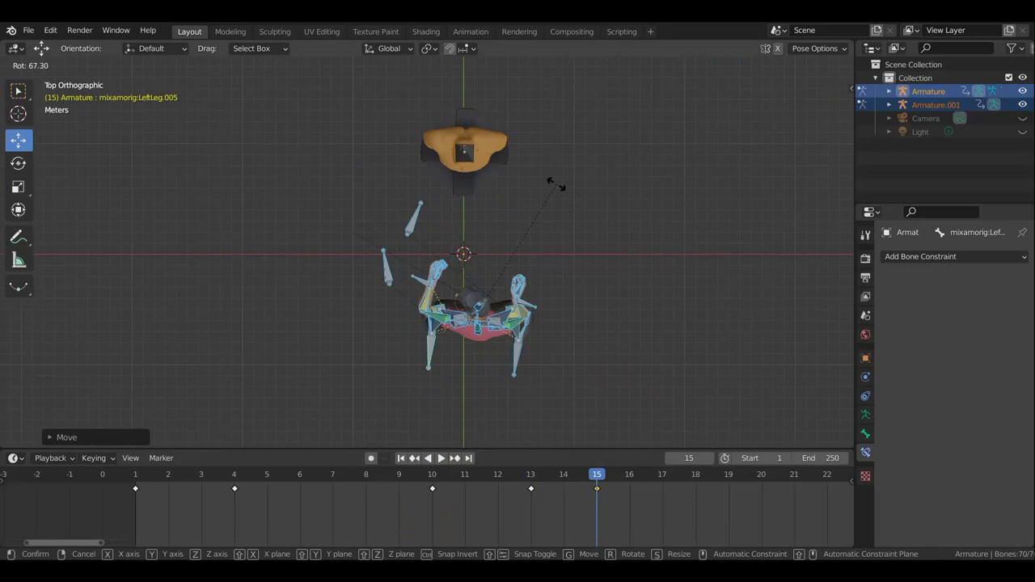
click(520, 260)
scroll(482, 305, up, 5)
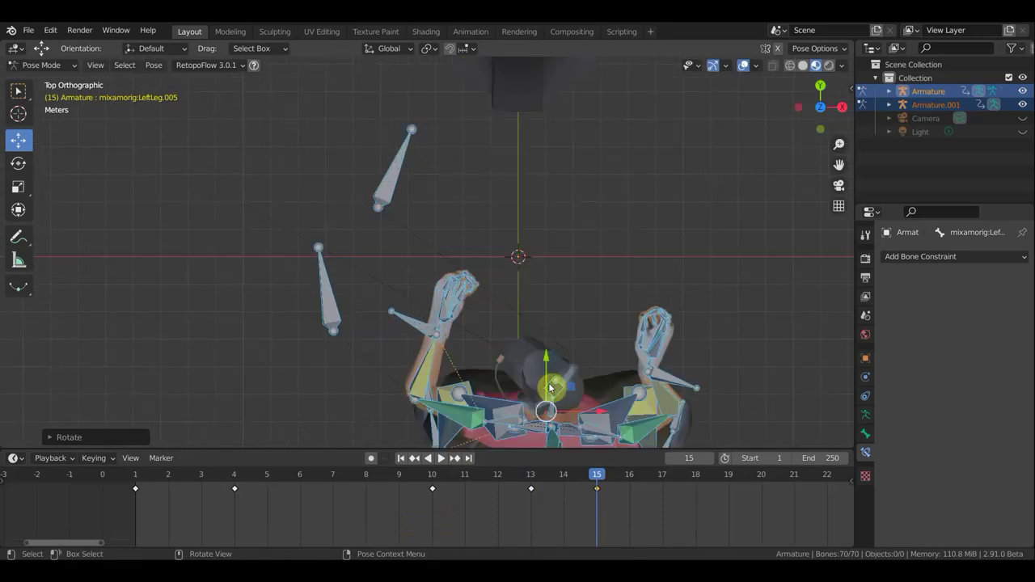
scroll(628, 394, down, 3)
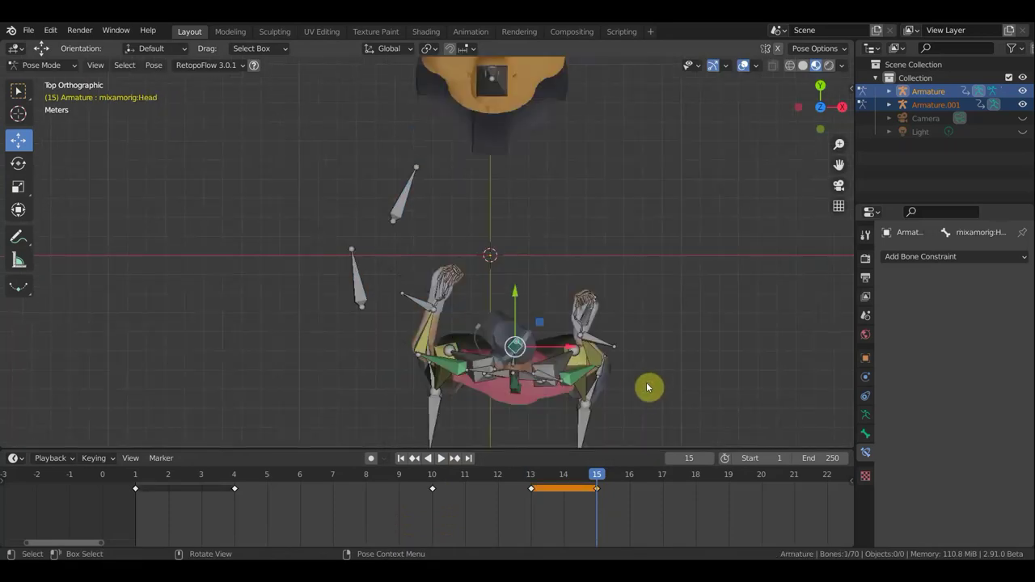
key(r)
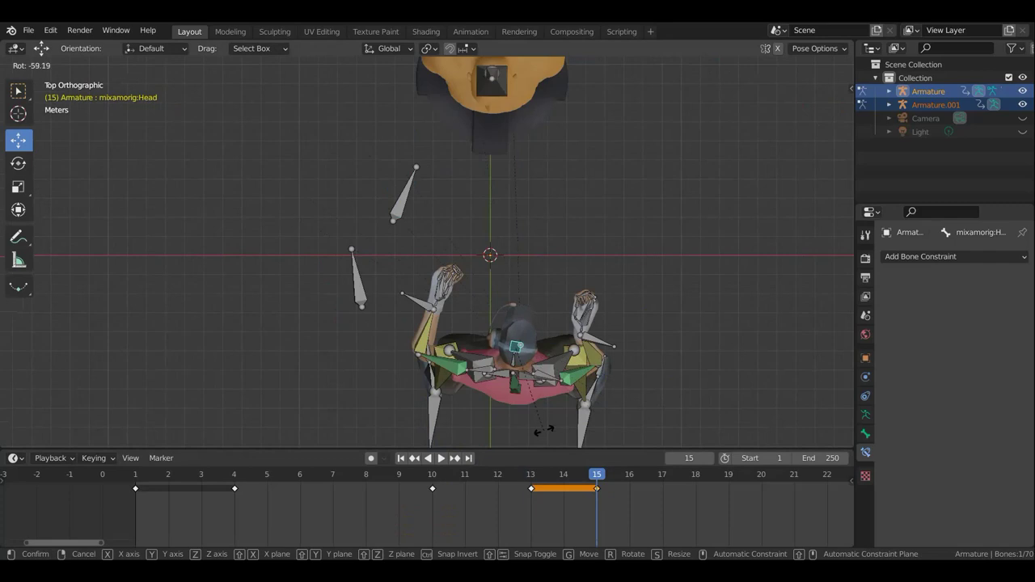
click(554, 434)
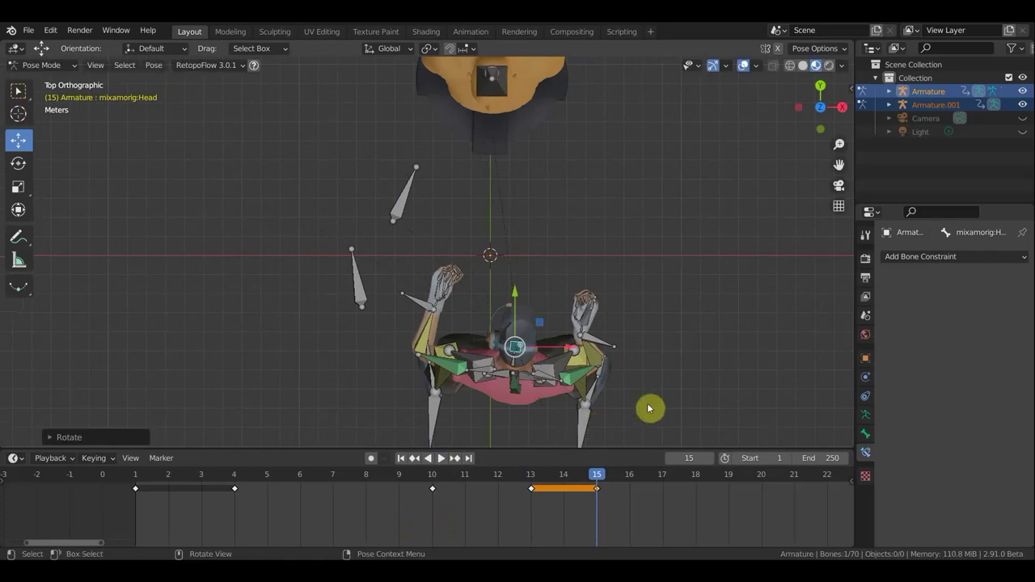
mouse_move(400, 303)
middle_down()
mouse_move(161, 194)
mouse_move(219, 157)
mouse_move(199, 147)
mouse_move(446, 219)
mouse_move(457, 213)
middle_up()
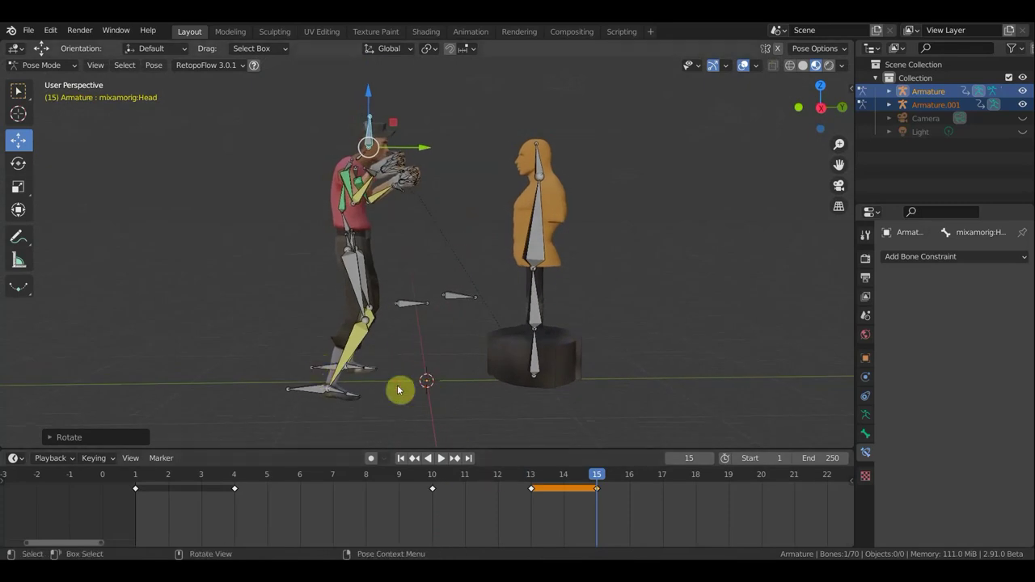
Reposition LeftLeg.005 and the LeftLeg.007 foot, and rotate the LeftToeBase.002 toe.
click(360, 372)
mouse_move(435, 388)
middle_down()
mouse_move(347, 402)
mouse_move(119, 391)
mouse_move(88, 385)
mouse_move(91, 372)
middle_up()
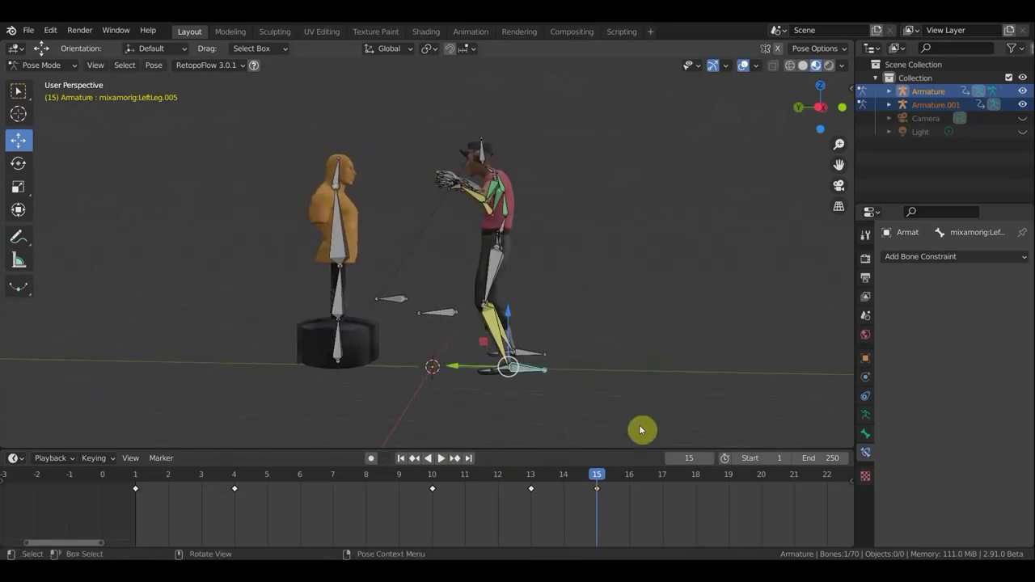
key(g)
click(608, 423)
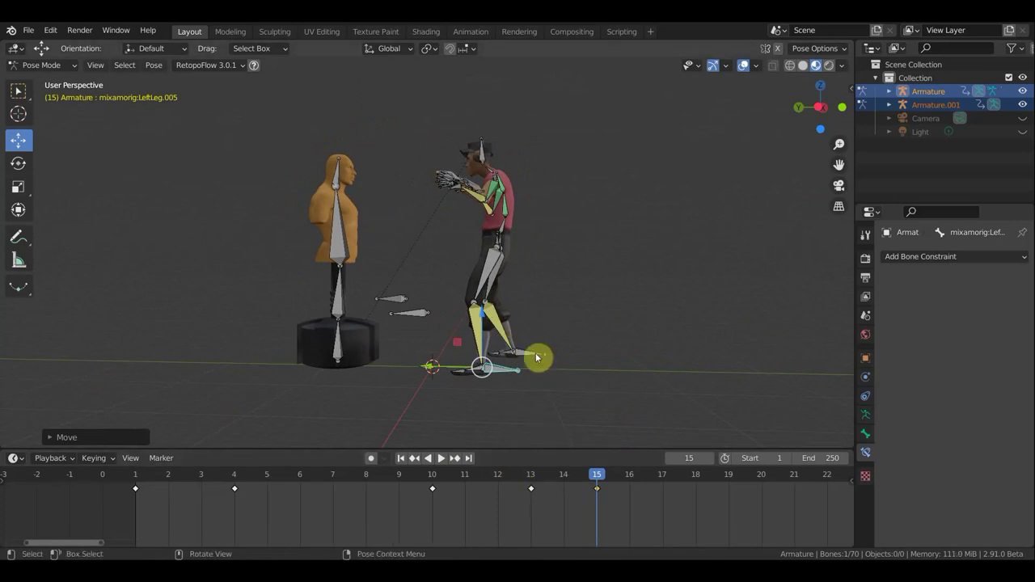
click(501, 393)
mouse_move(449, 393)
middle_down()
mouse_move(228, 394)
mouse_move(298, 397)
middle_up()
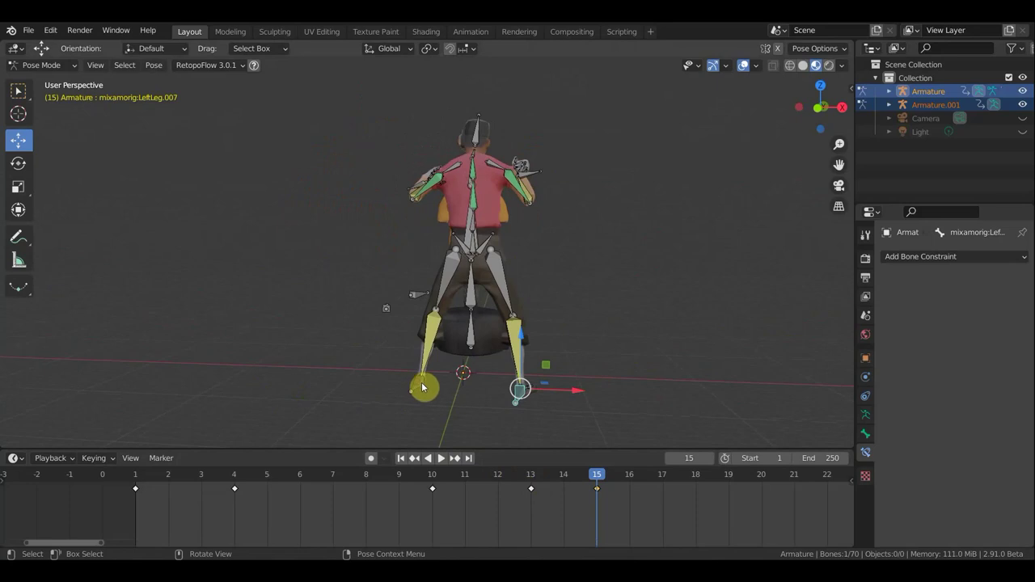
drag(425, 393, 449, 379)
mouse_move(480, 391)
middle_down()
mouse_move(699, 394)
mouse_move(472, 372)
middle_up()
key(r)
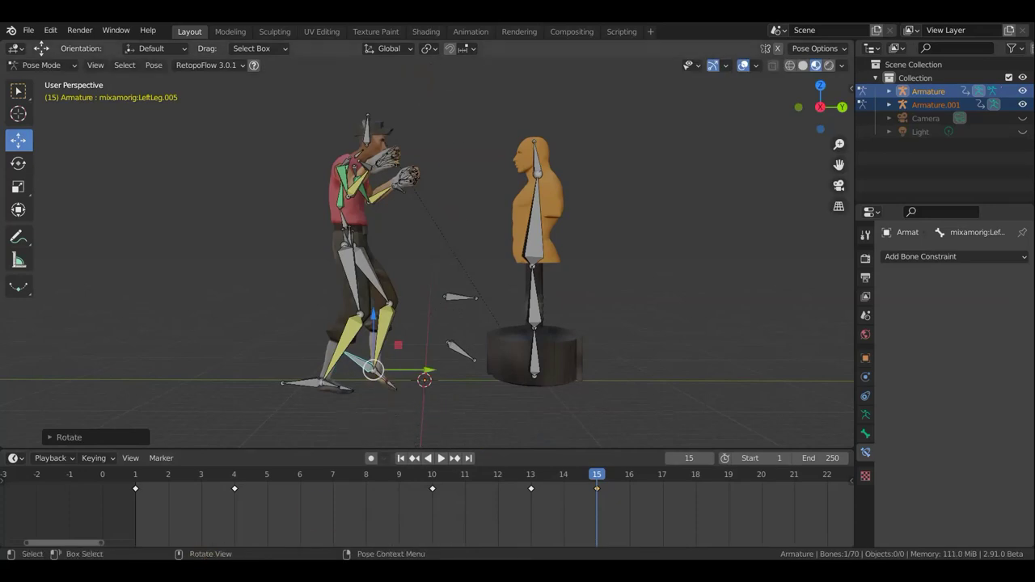
click(394, 381)
key(r)
click(435, 381)
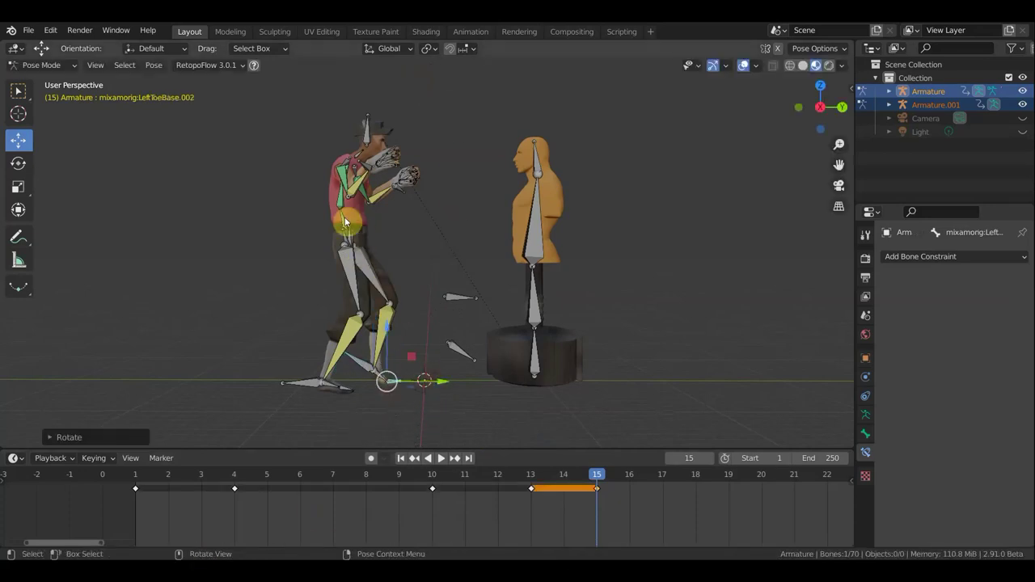
Move the hips and raise and rotate the left foot into a kick toward the dummy.
mouse_move(400, 237)
middle_down()
mouse_move(302, 240)
mouse_move(346, 238)
middle_up()
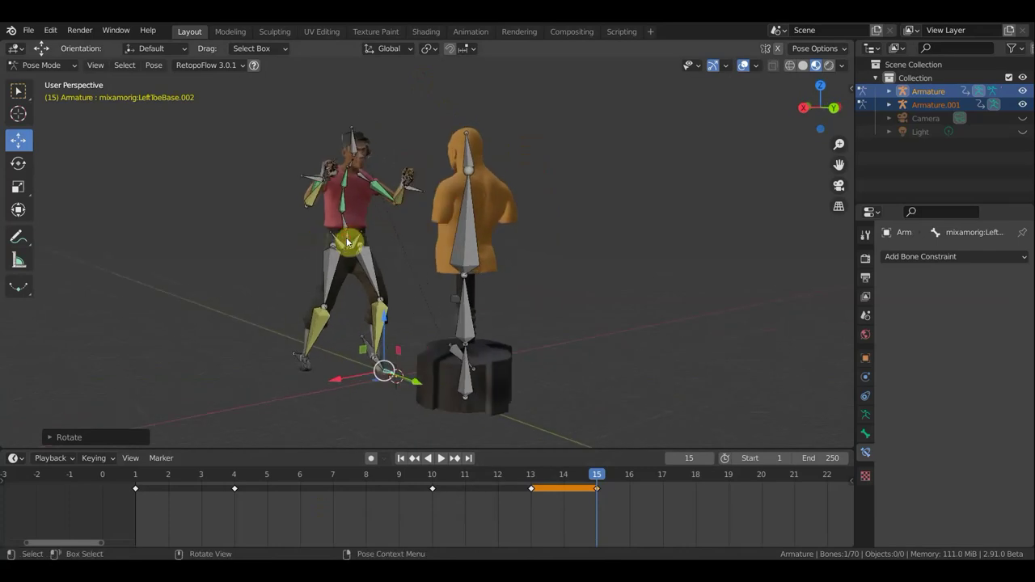
click(388, 234)
key(g)
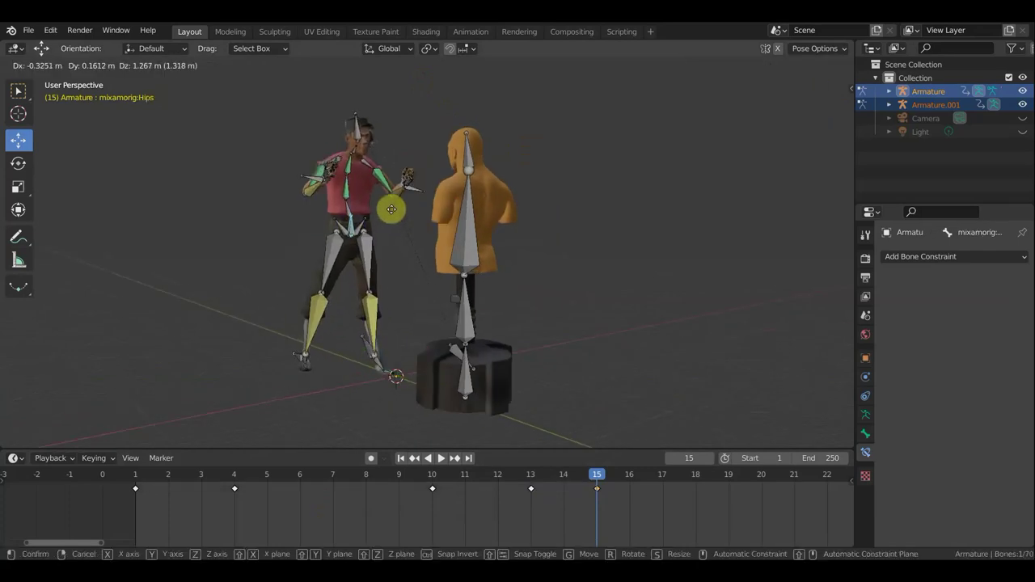
click(393, 212)
mouse_move(397, 224)
middle_down()
mouse_move(505, 224)
mouse_move(451, 247)
middle_up()
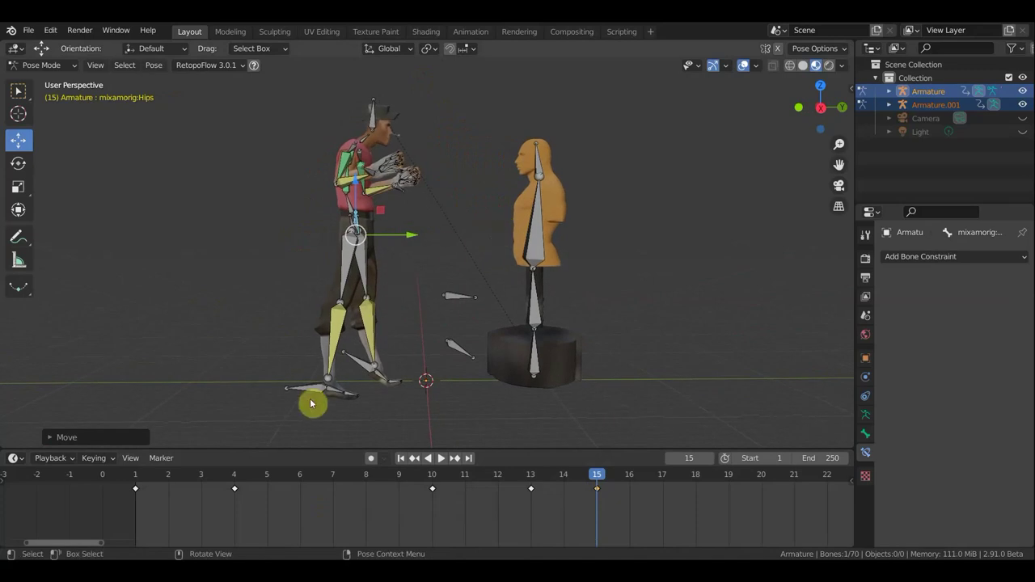
mouse_move(309, 394)
mouse_down()
mouse_move(370, 364)
mouse_move(444, 286)
mouse_move(464, 220)
mouse_up()
key(r)
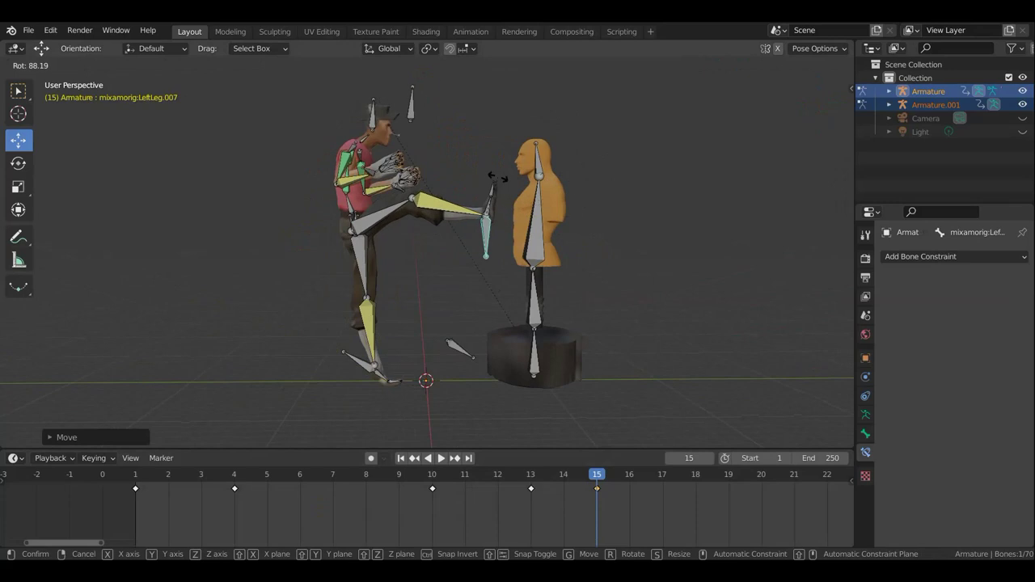
click(514, 191)
key(g)
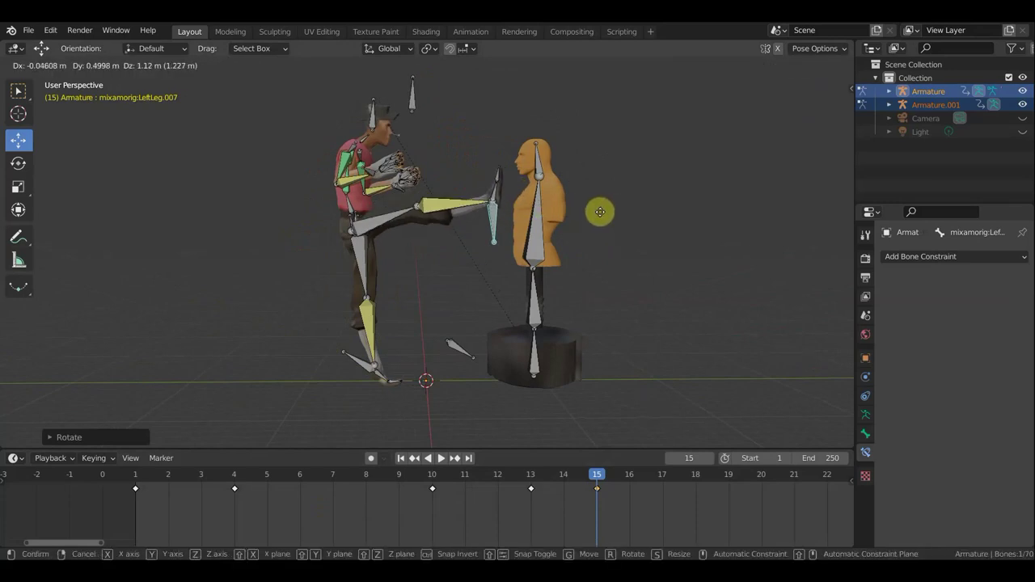
click(600, 214)
Slide the whole rig along Y toward the dummy.
key(a)
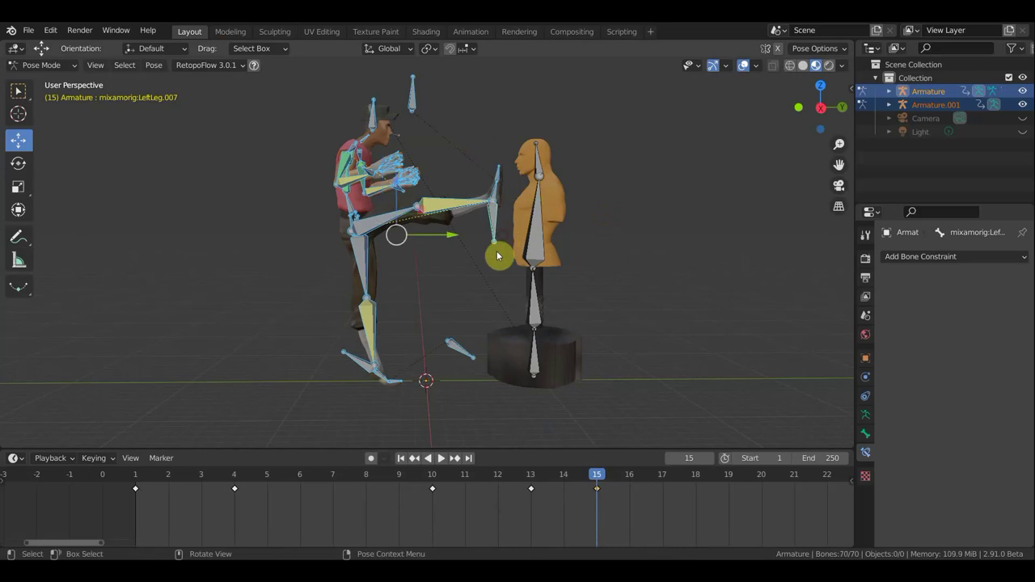
key(g)
key(y)
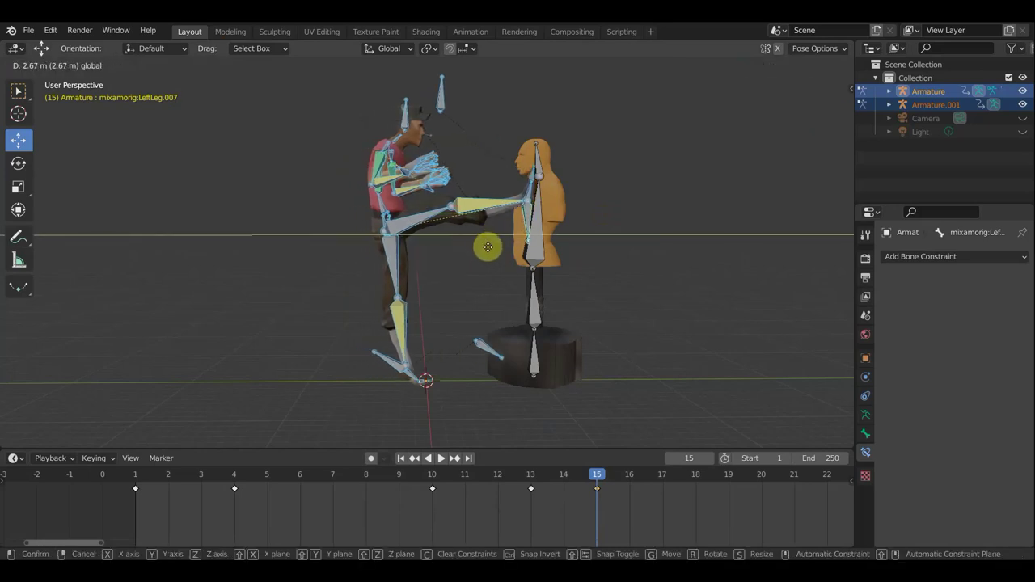
click(486, 250)
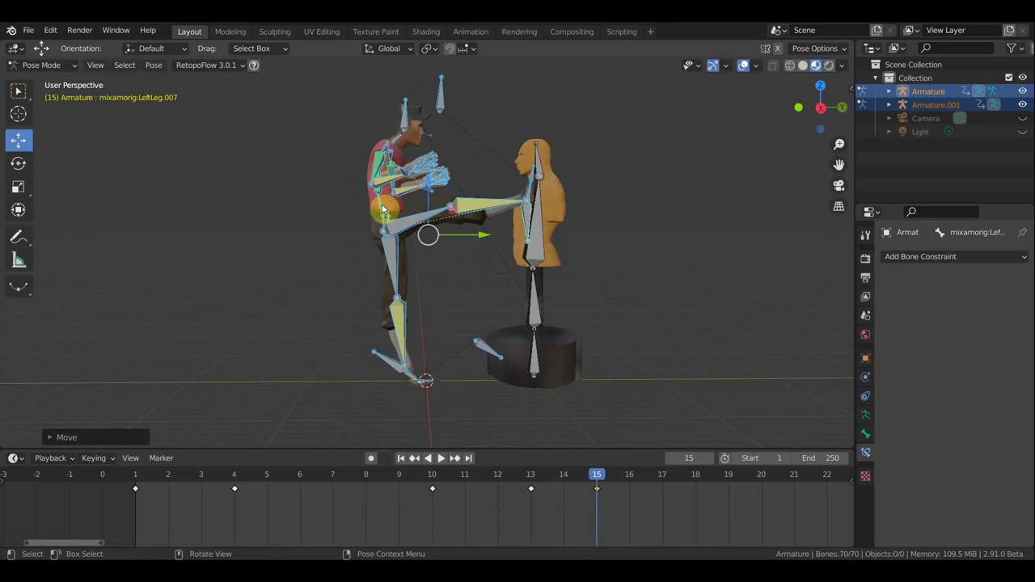
mouse_move(427, 227)
middle_down()
mouse_move(458, 215)
mouse_move(432, 247)
middle_up()
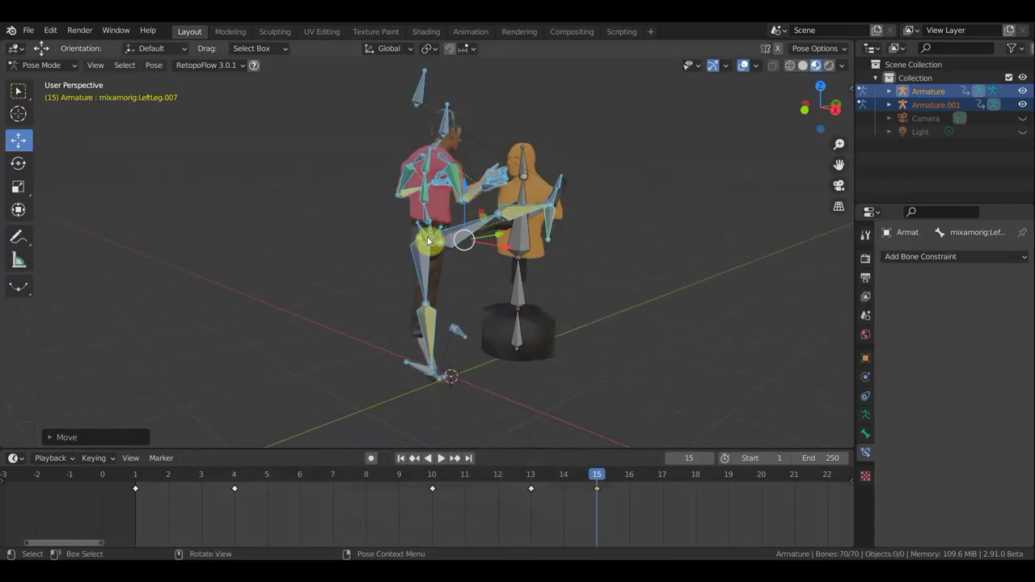
Lean the upper body back, turn the head, and press the kicking foot against the dummy's chest.
click(428, 241)
mouse_move(429, 241)
middle_down()
mouse_move(415, 241)
mouse_move(433, 231)
middle_up()
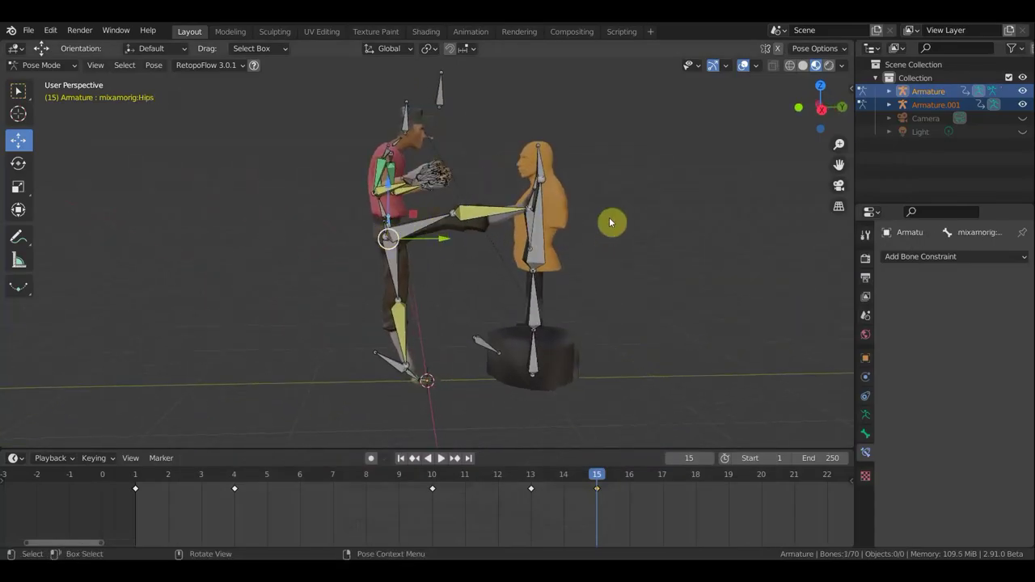
key(r)
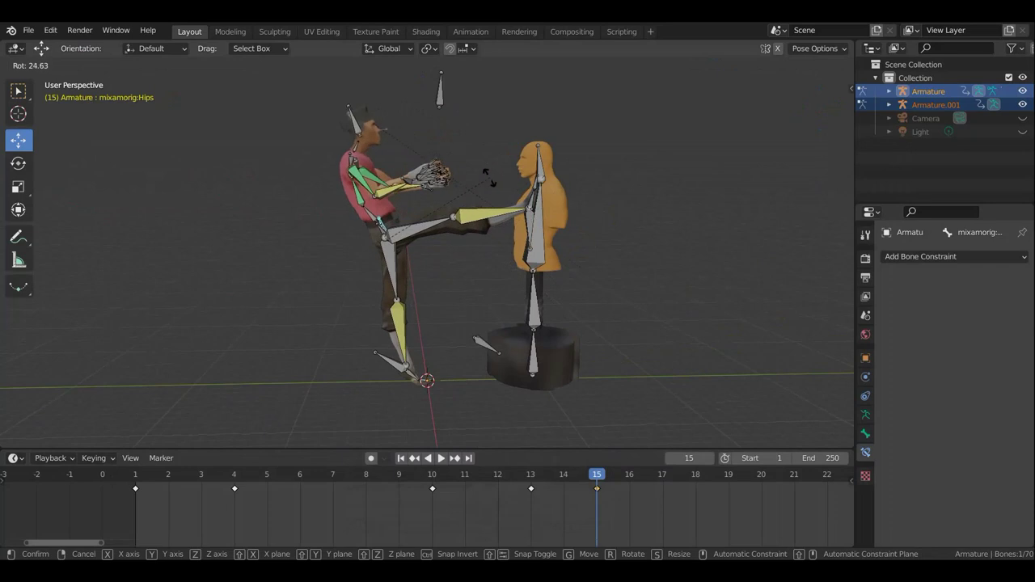
click(472, 181)
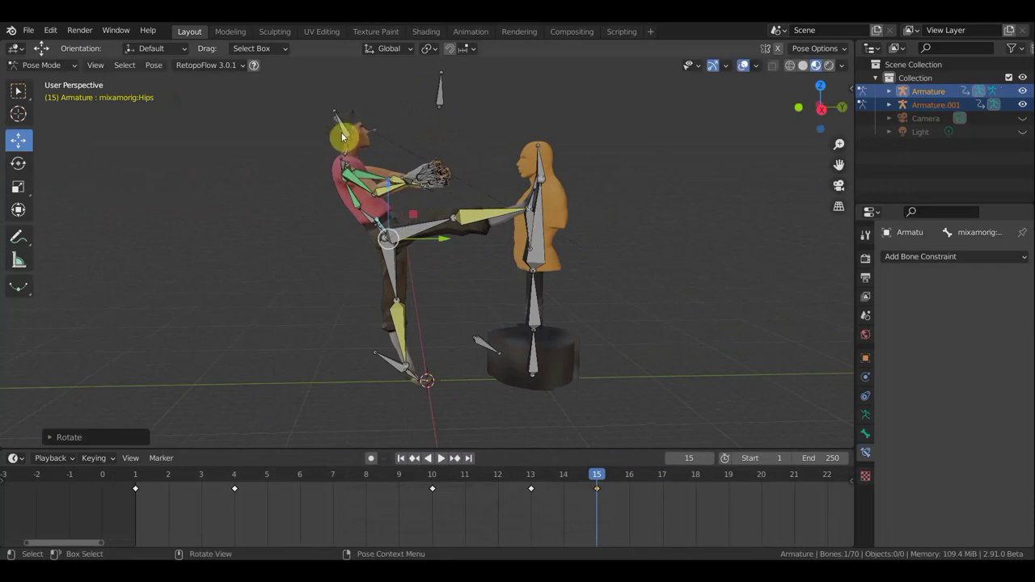
click(413, 149)
key(r)
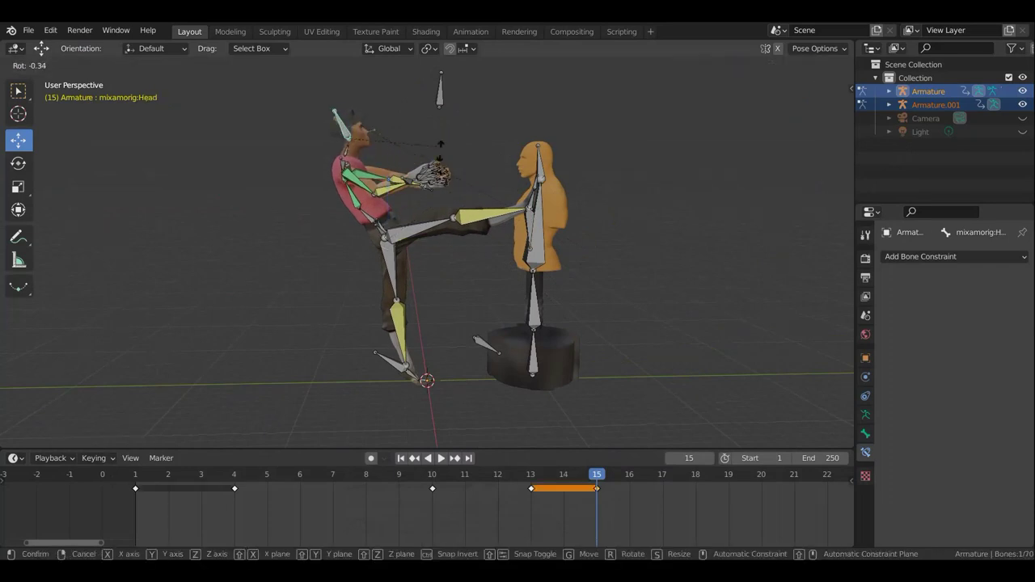
click(425, 185)
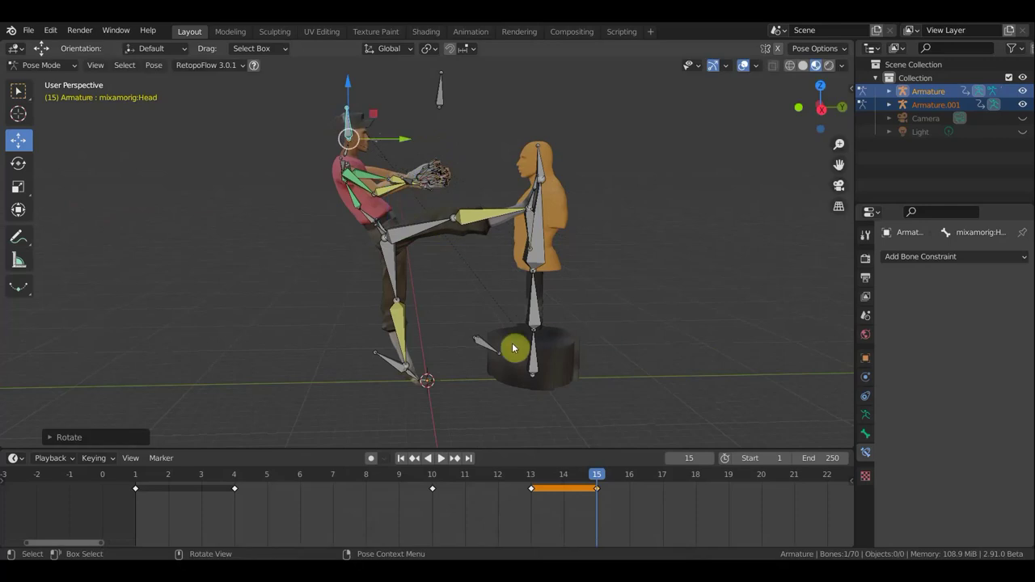
click(530, 220)
key(g)
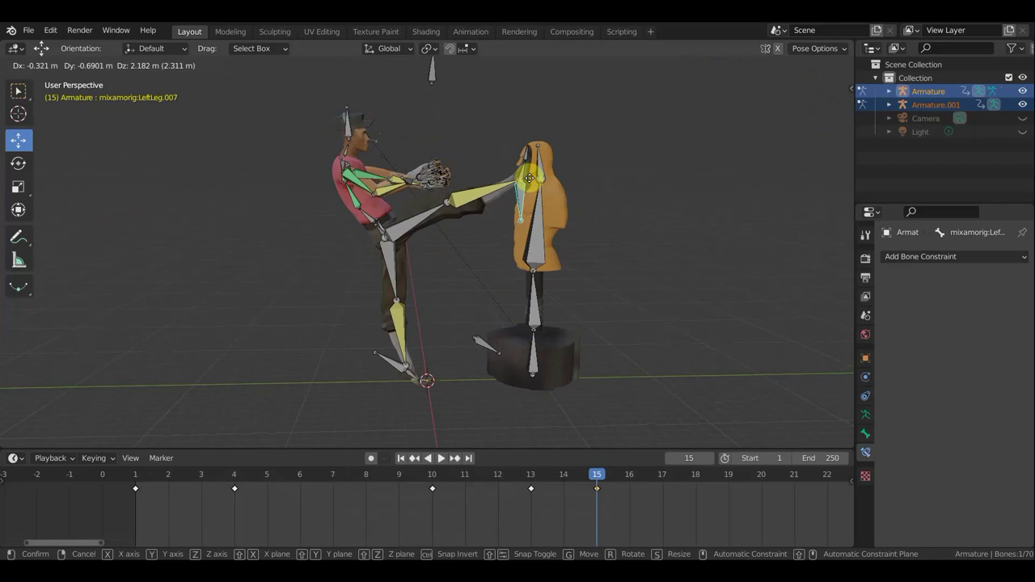
click(531, 183)
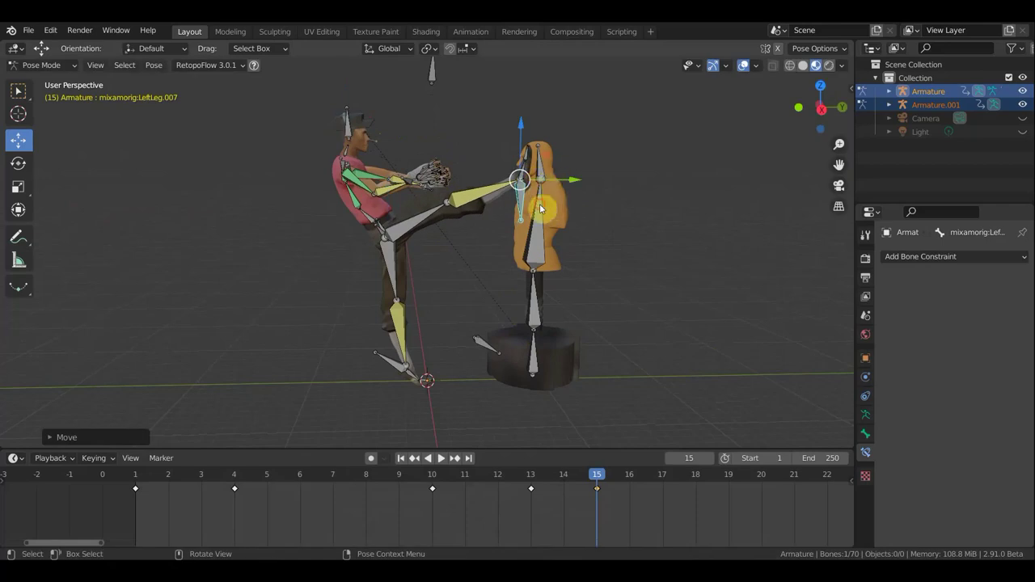
Tilt the dummy's upper body bone with a rotation.
click(550, 210)
key(r)
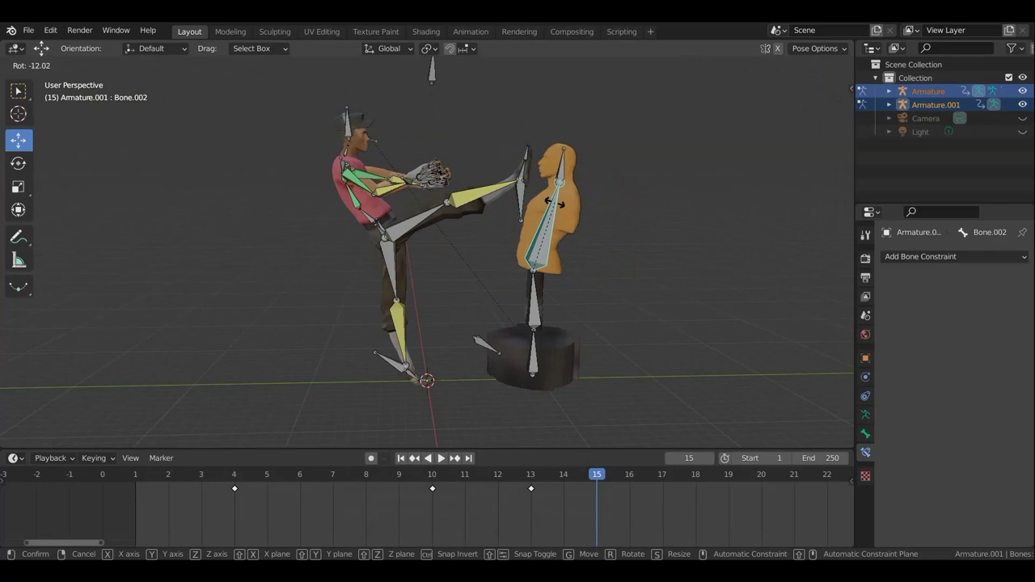
click(555, 204)
Slide the whole fighter along X toward the dummy and turn his pose.
drag(485, 424, 255, 53)
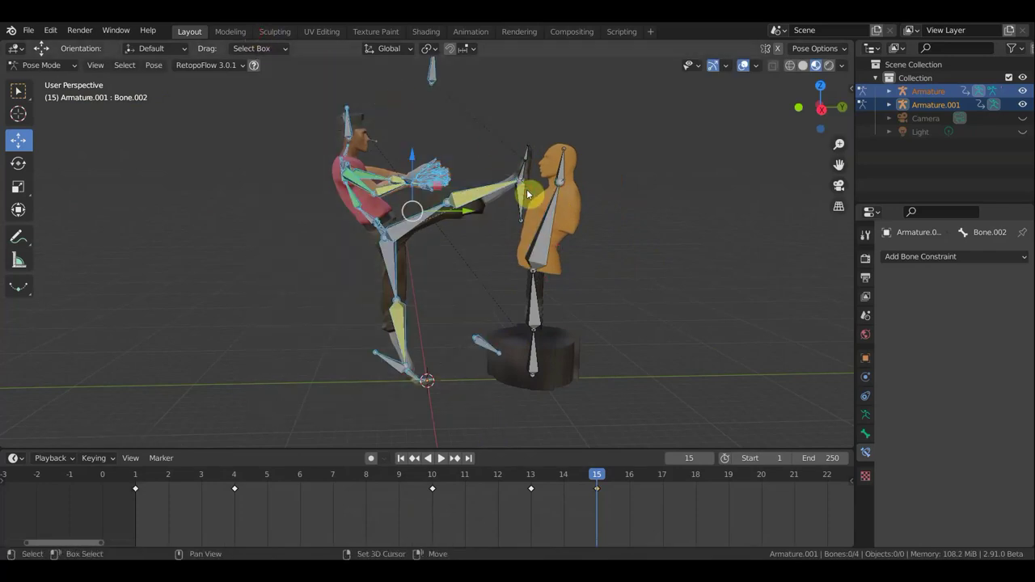
drag(505, 114, 532, 194)
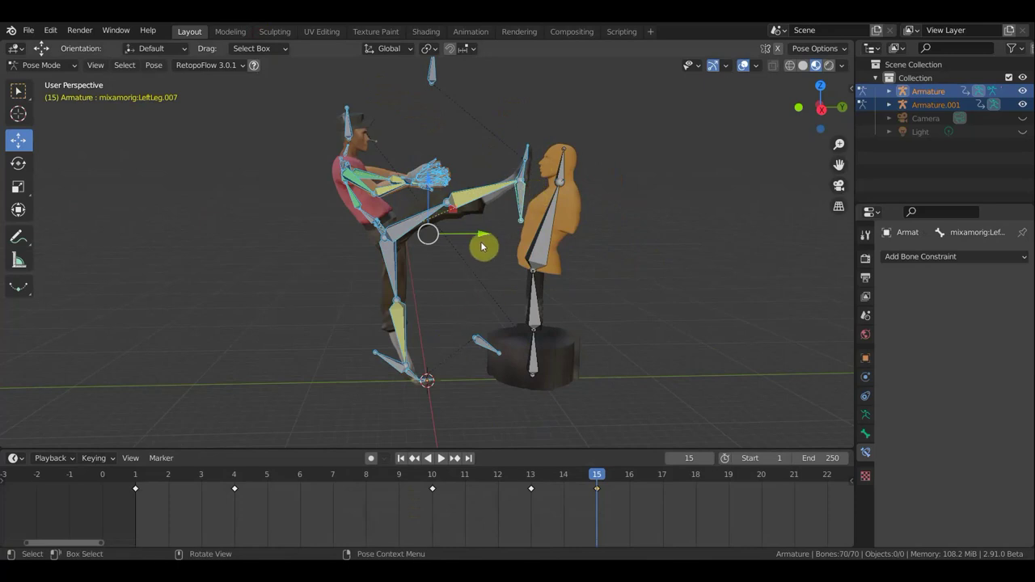
drag(482, 240, 504, 238)
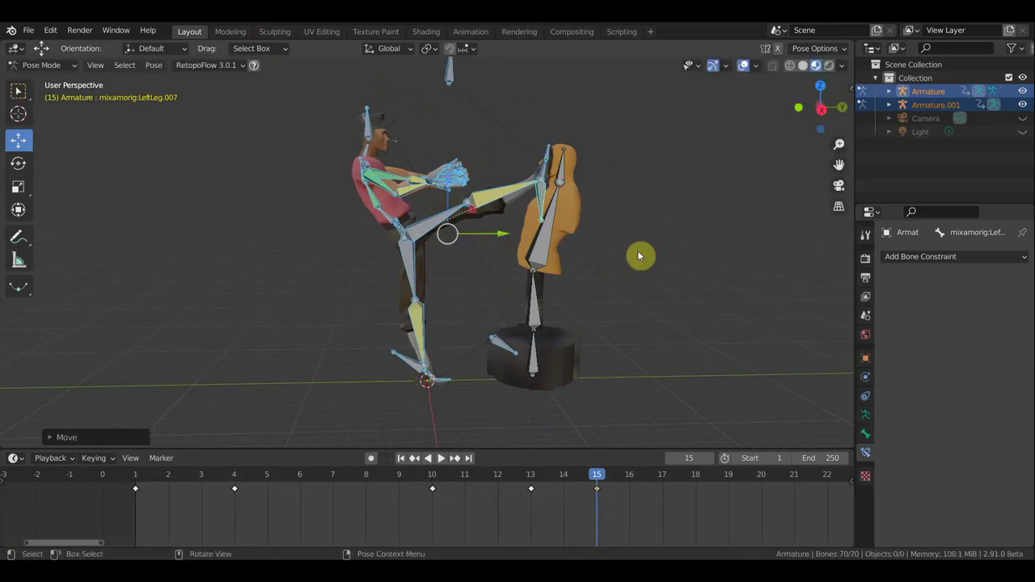
middle_drag(621, 276, 499, 386)
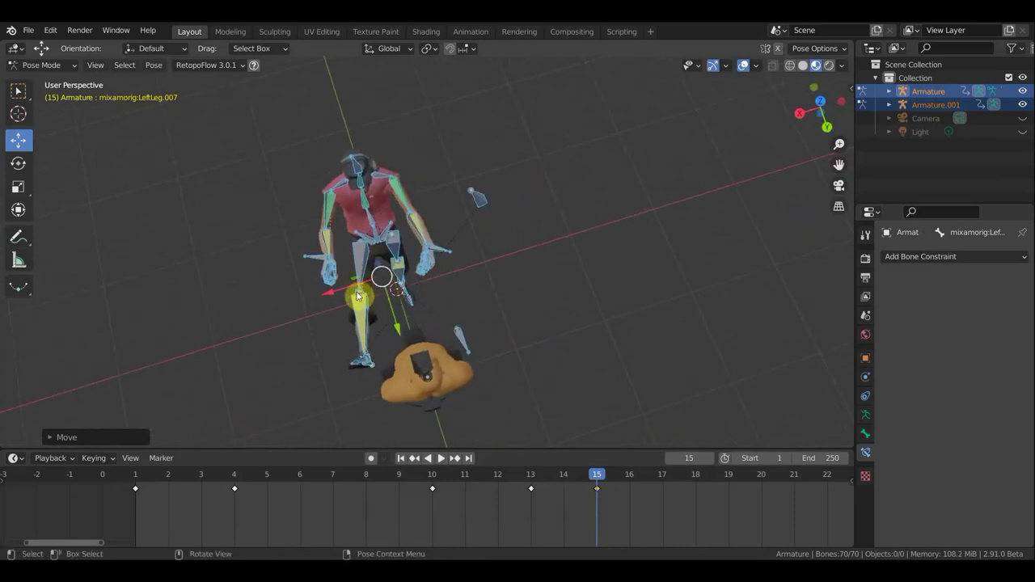
key(r)
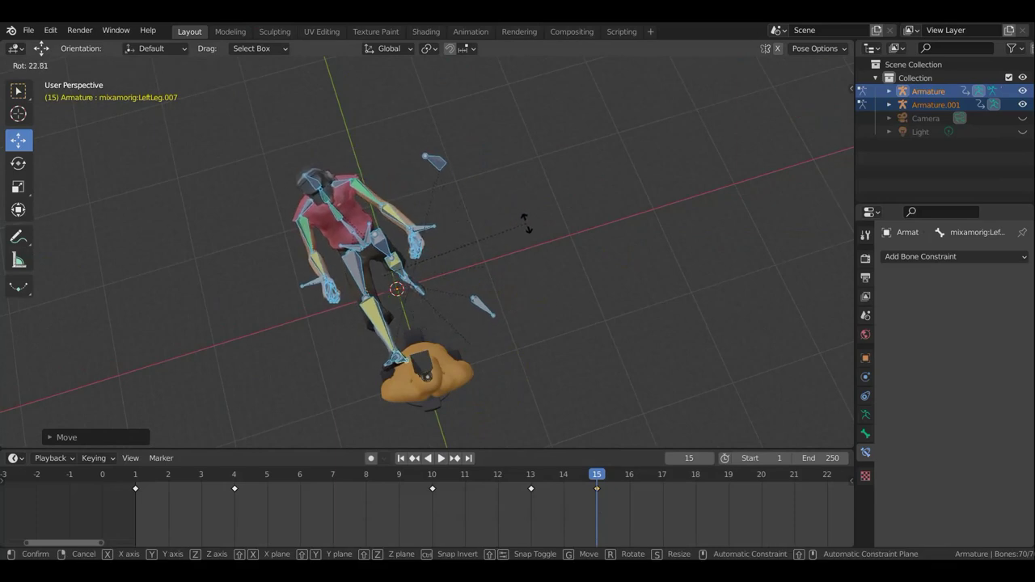
click(518, 244)
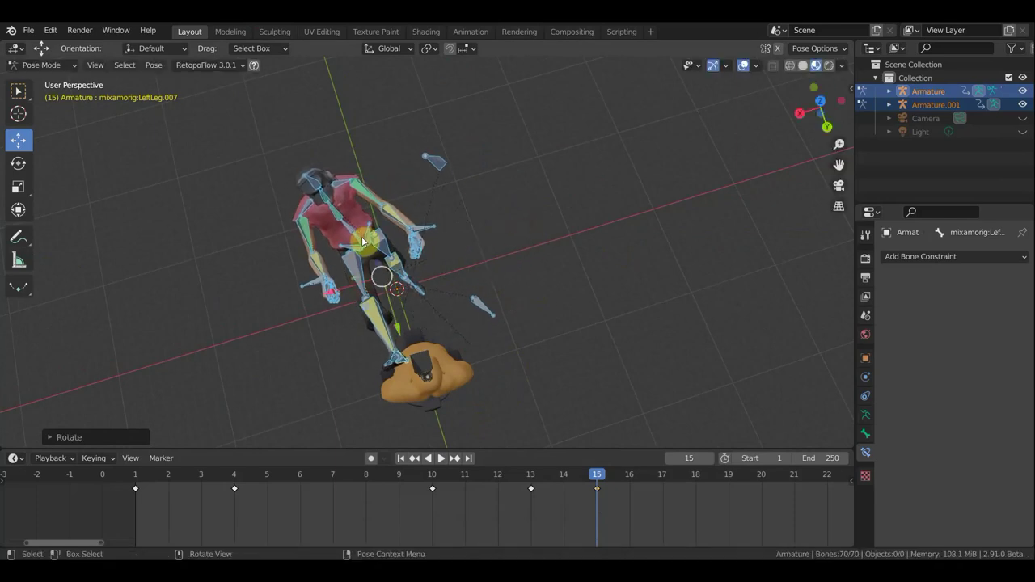
mouse_move(544, 230)
middle_down()
mouse_move(617, 157)
mouse_move(481, 218)
middle_up()
Rotate the Hips to lean the fighter back and shift him along X.
key(r)
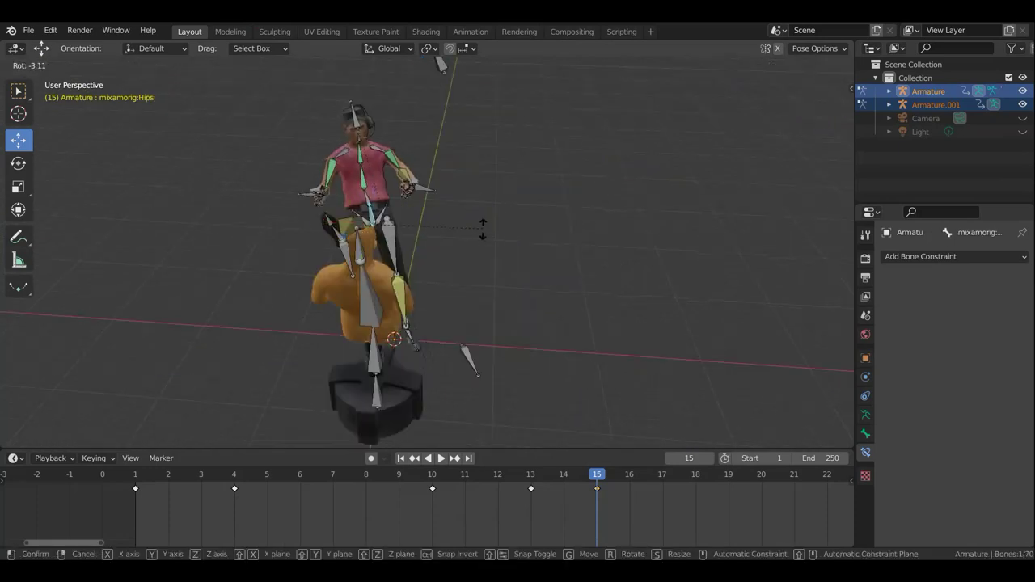
click(494, 256)
middle_drag(494, 255, 732, 210)
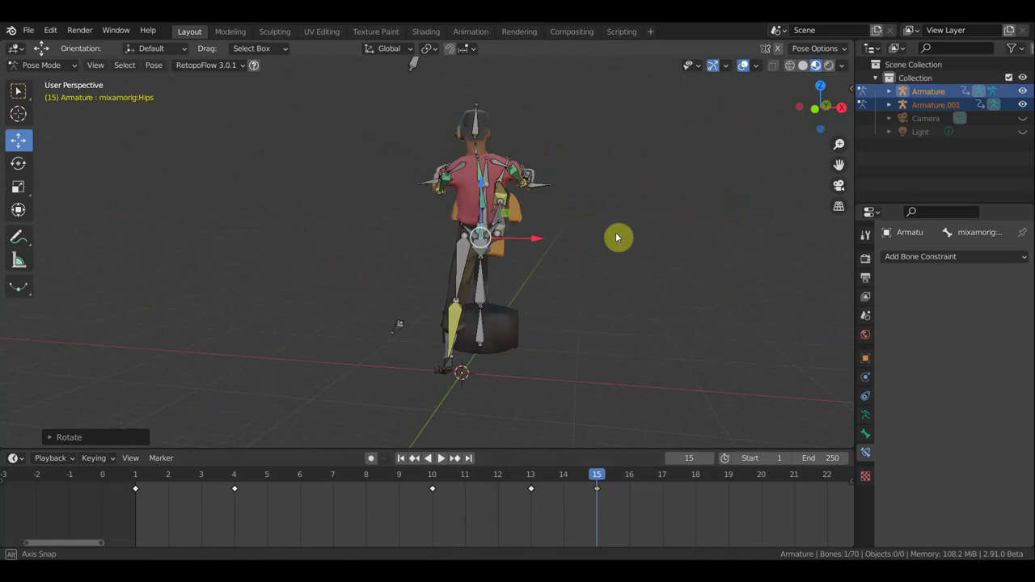
drag(537, 241, 492, 230)
mouse_move(493, 230)
middle_down()
mouse_move(520, 280)
mouse_move(518, 308)
mouse_move(538, 321)
middle_up()
mouse_move(511, 146)
middle_down()
mouse_move(478, 160)
mouse_move(367, 143)
mouse_move(399, 174)
mouse_move(533, 197)
mouse_move(411, 106)
mouse_move(497, 204)
mouse_move(356, 279)
mouse_move(404, 321)
mouse_move(398, 315)
middle_up()
Move the kicking foot LeftLeg.007 up against the dummy's upper chest.
click(474, 197)
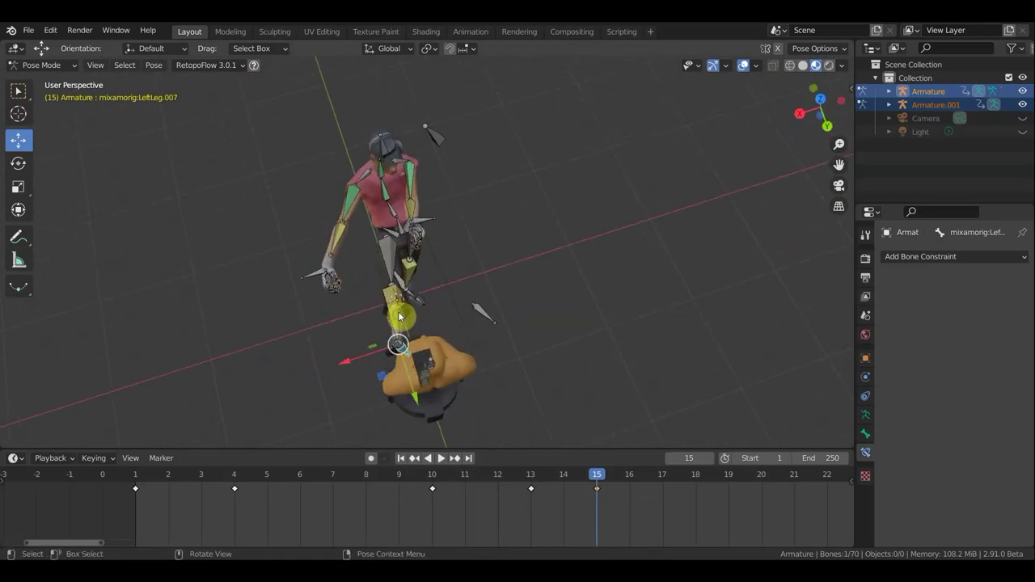
key(g)
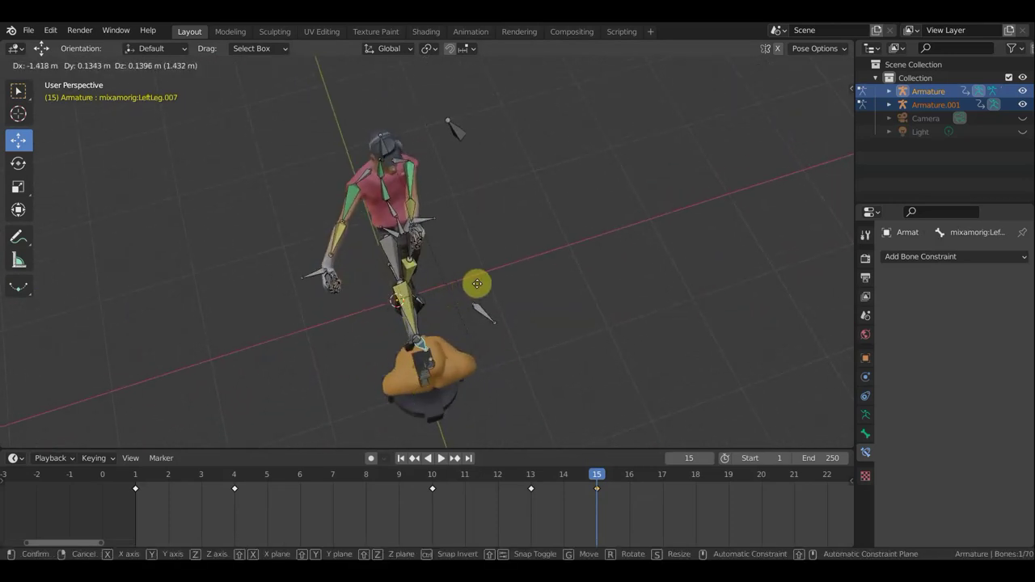
click(474, 287)
mouse_move(451, 261)
middle_down()
mouse_move(306, 209)
mouse_move(544, 187)
mouse_move(621, 165)
mouse_move(559, 157)
mouse_move(572, 162)
mouse_move(456, 175)
mouse_move(427, 240)
middle_up()
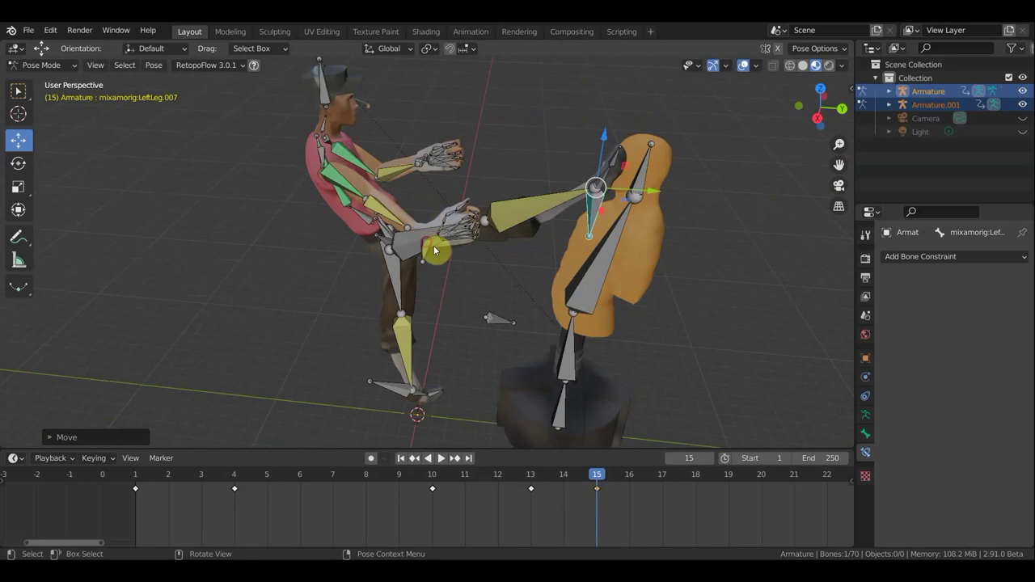
click(465, 284)
Move the left forearm up to raise the fighter's arm.
middle_drag(464, 284, 470, 238)
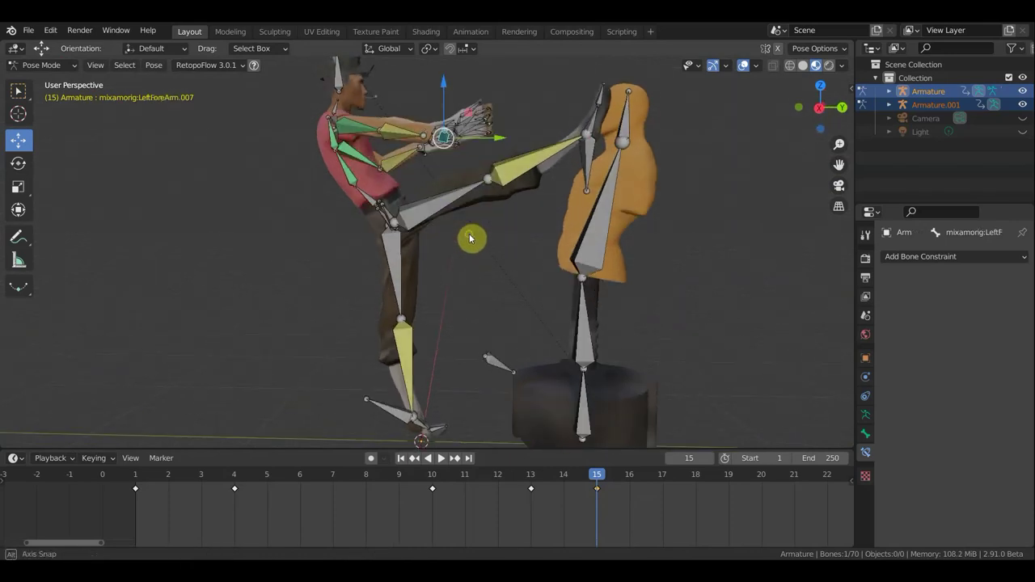
key(g)
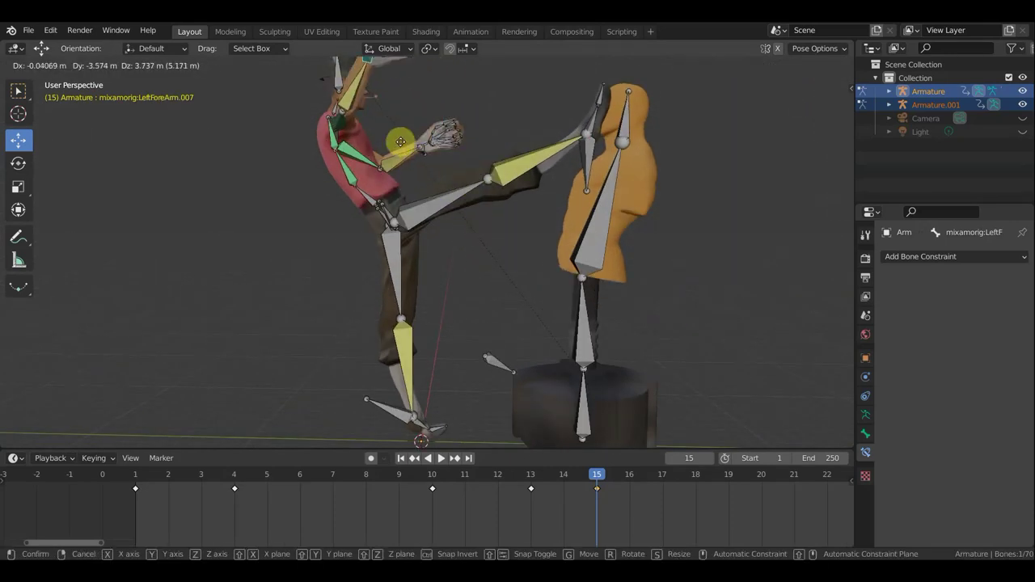
click(435, 144)
mouse_move(435, 144)
middle_down()
mouse_move(370, 162)
mouse_move(356, 139)
middle_up()
key(g)
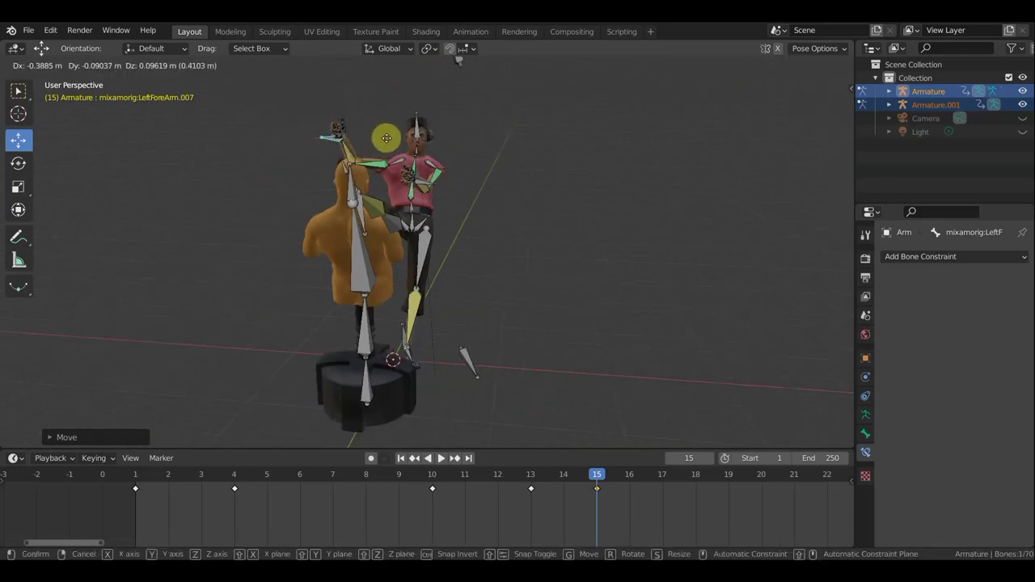
click(402, 143)
Rotate and reposition the left forearm higher.
middle_drag(402, 144, 558, 162)
key(g)
key(r)
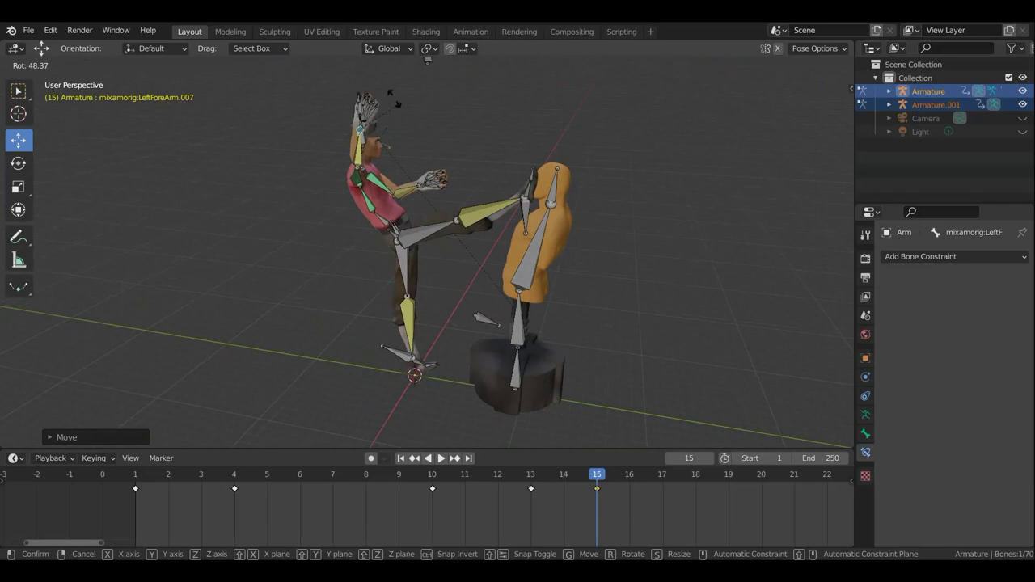
click(386, 98)
middle_drag(405, 109, 445, 141)
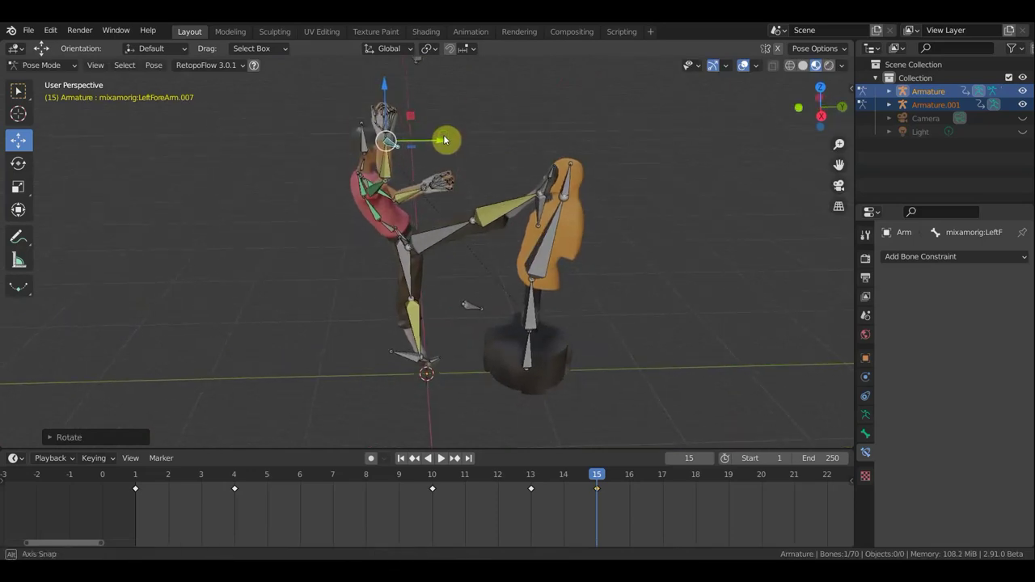
key(g)
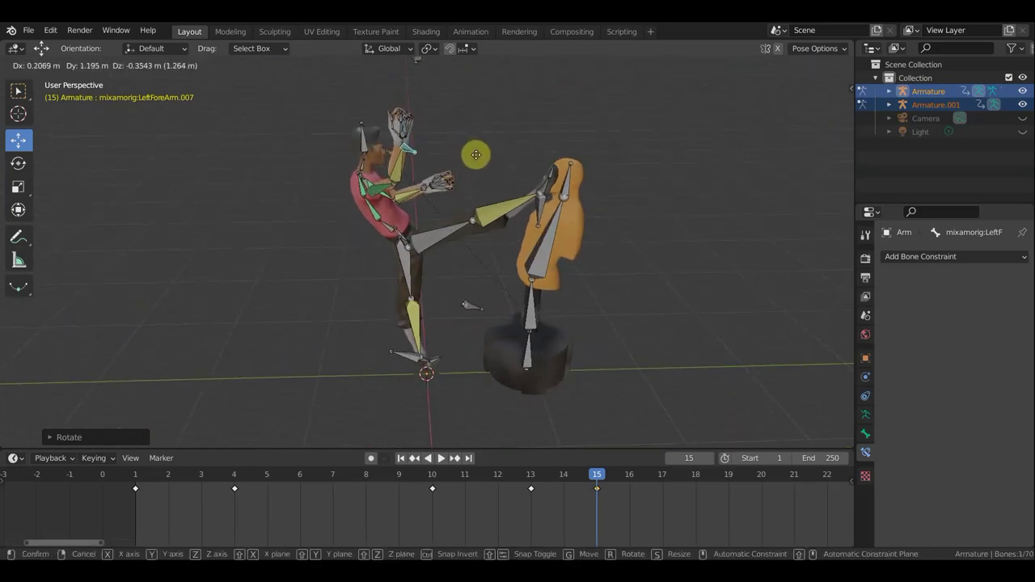
click(478, 157)
mouse_move(490, 161)
middle_down()
mouse_move(366, 163)
mouse_move(443, 172)
middle_up()
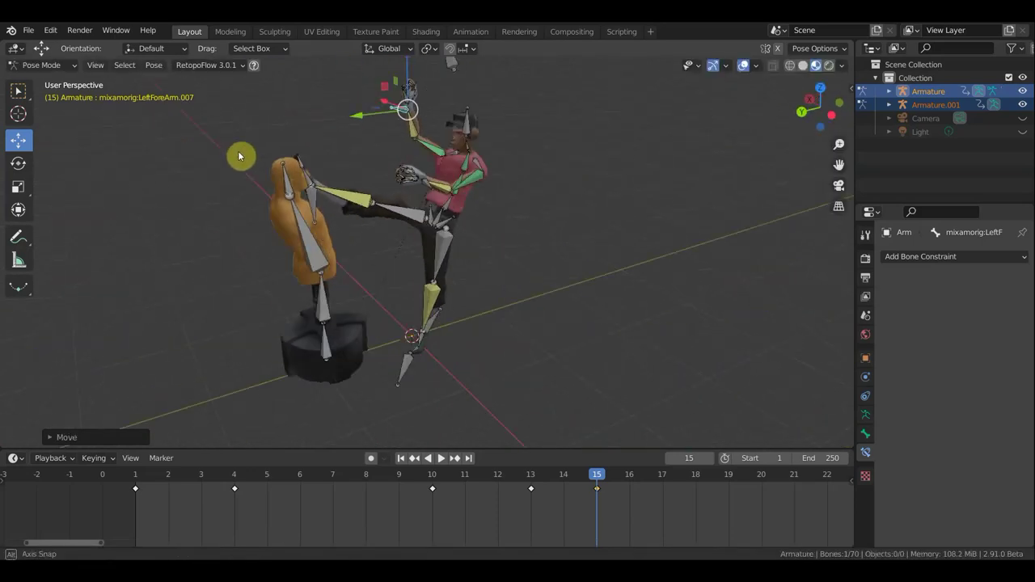
Raise and turn the fighter's other forearm.
click(463, 187)
mouse_move(529, 178)
middle_down()
mouse_move(548, 175)
mouse_move(535, 178)
middle_up()
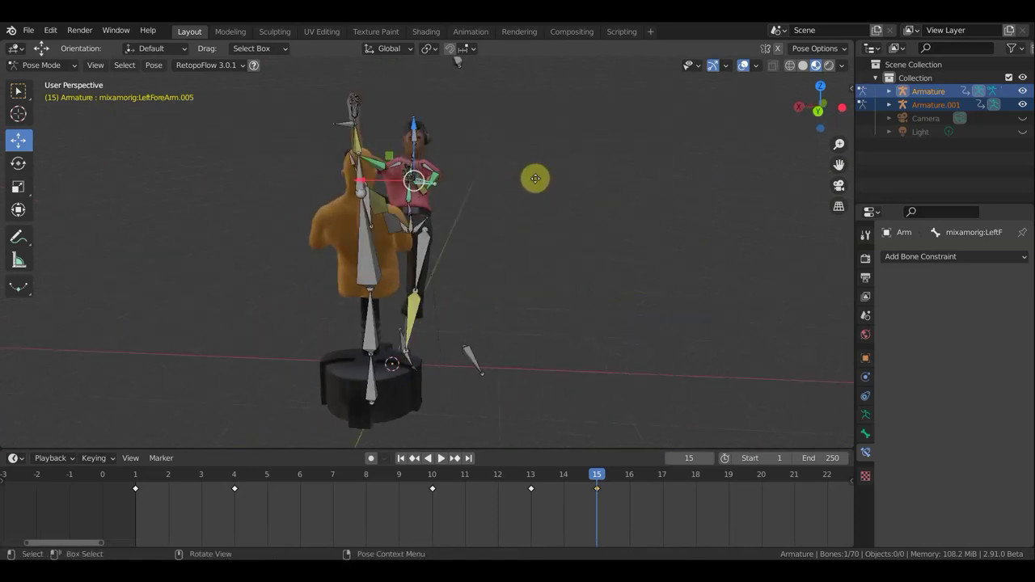
key(g)
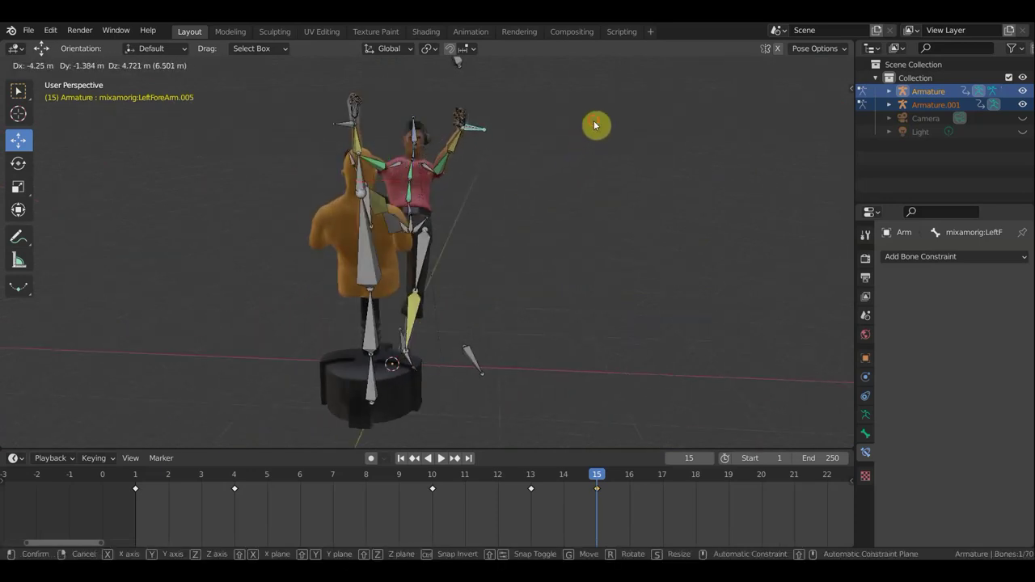
click(595, 124)
mouse_move(559, 164)
middle_down()
mouse_move(432, 182)
mouse_move(370, 159)
middle_up()
key(r)
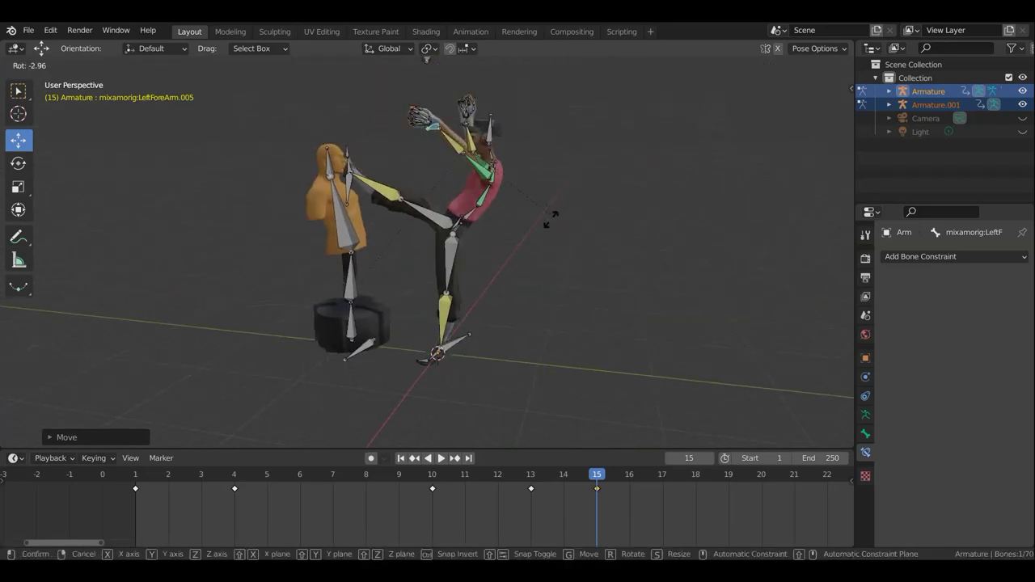
click(431, 250)
scroll(539, 240, up, 3)
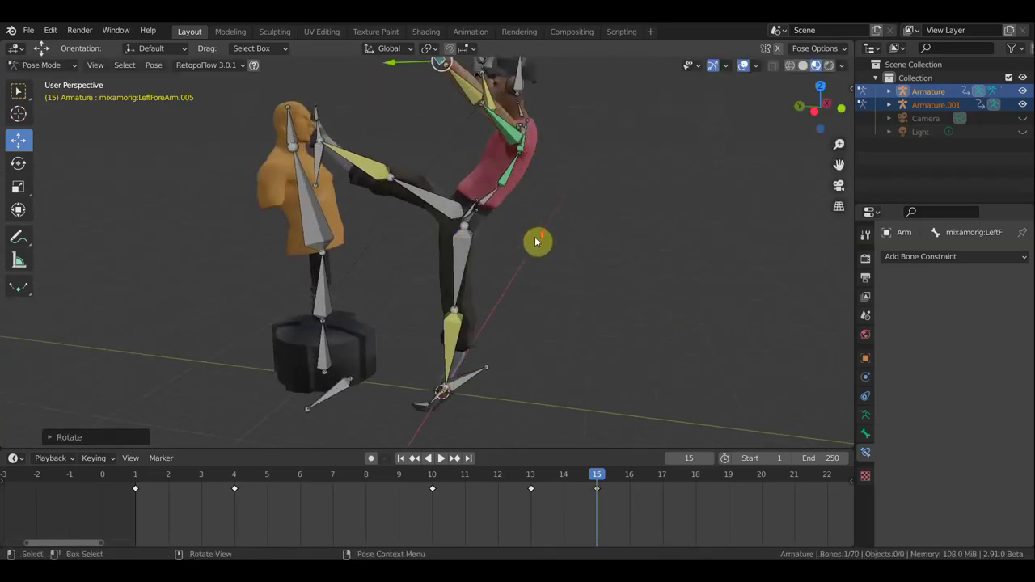
Shift the Hips and place the kicking foot against the dummy's head.
click(484, 207)
mouse_move(483, 207)
middle_down()
mouse_move(410, 203)
mouse_move(461, 223)
middle_up()
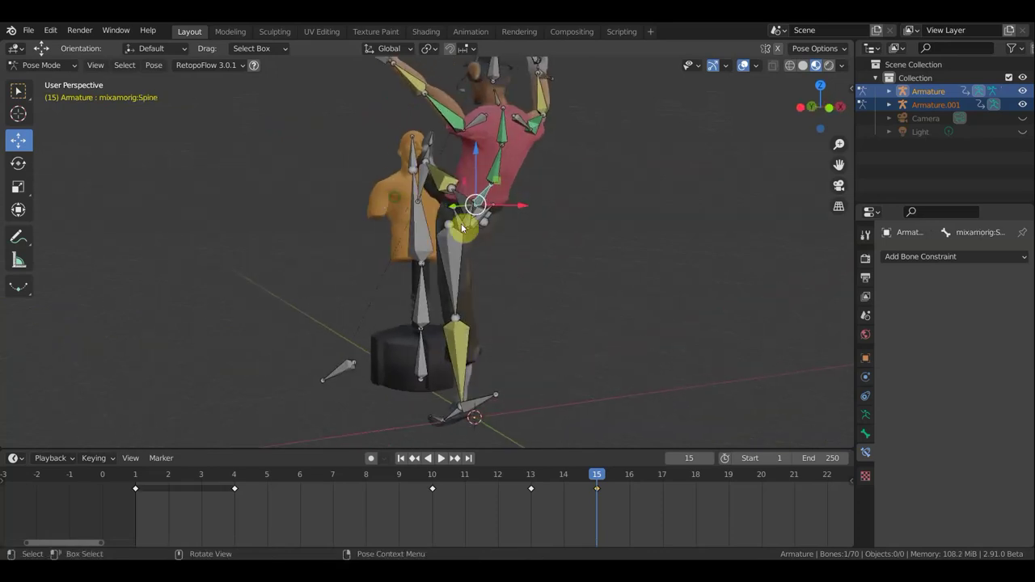
key(bracketleft)
mouse_move(629, 288)
middle_down()
mouse_move(703, 293)
mouse_move(649, 278)
middle_up()
mouse_move(417, 228)
mouse_down()
mouse_move(388, 231)
mouse_move(375, 185)
mouse_move(325, 146)
mouse_up()
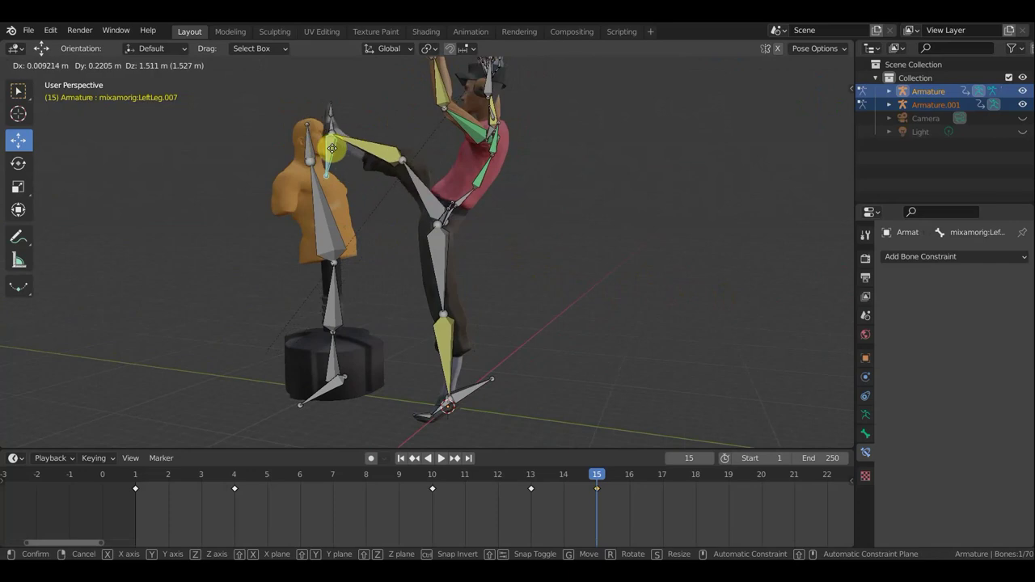
drag(325, 146, 344, 157)
mouse_move(634, 186)
middle_down()
mouse_move(335, 230)
mouse_move(293, 227)
mouse_move(551, 176)
middle_up()
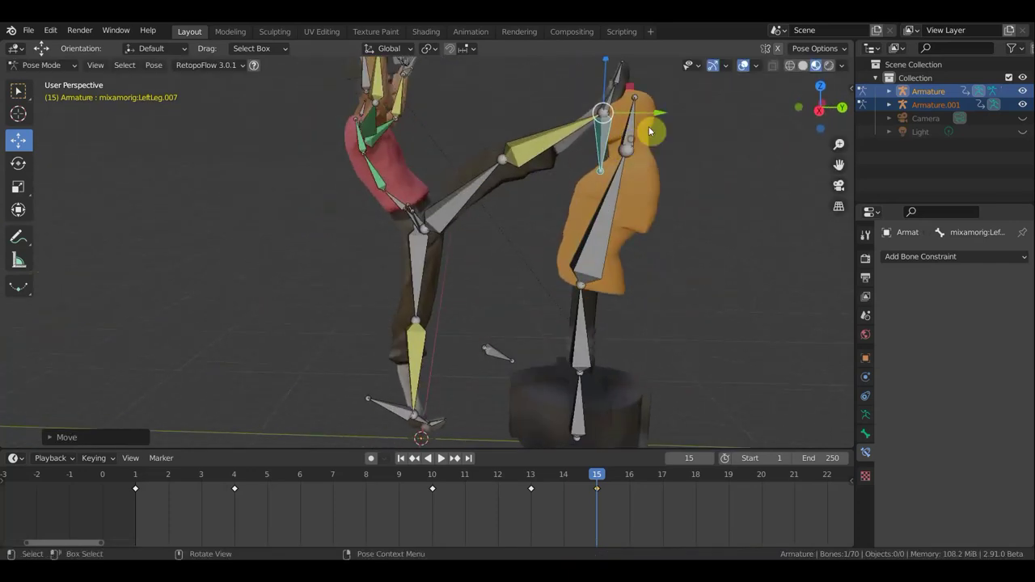
click(659, 112)
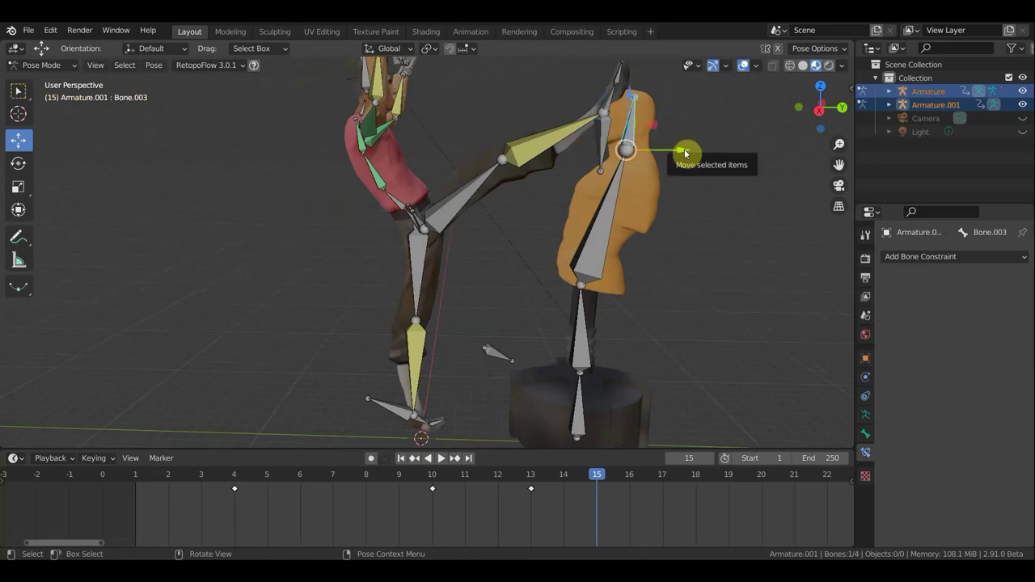
Rotate the dummy's upper body and Bone.002 torso backward, recoiling from the kick.
key(r)
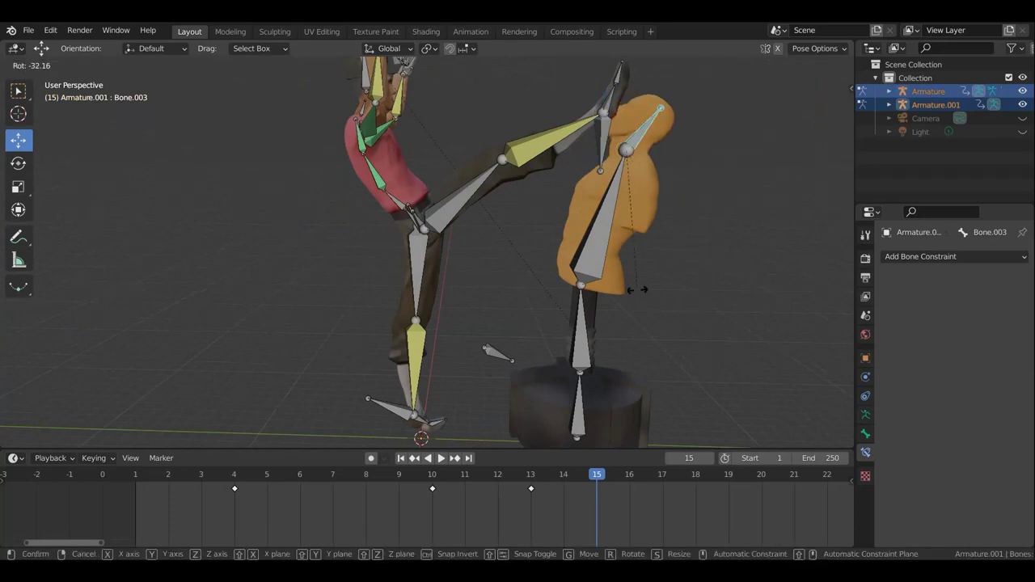
click(598, 303)
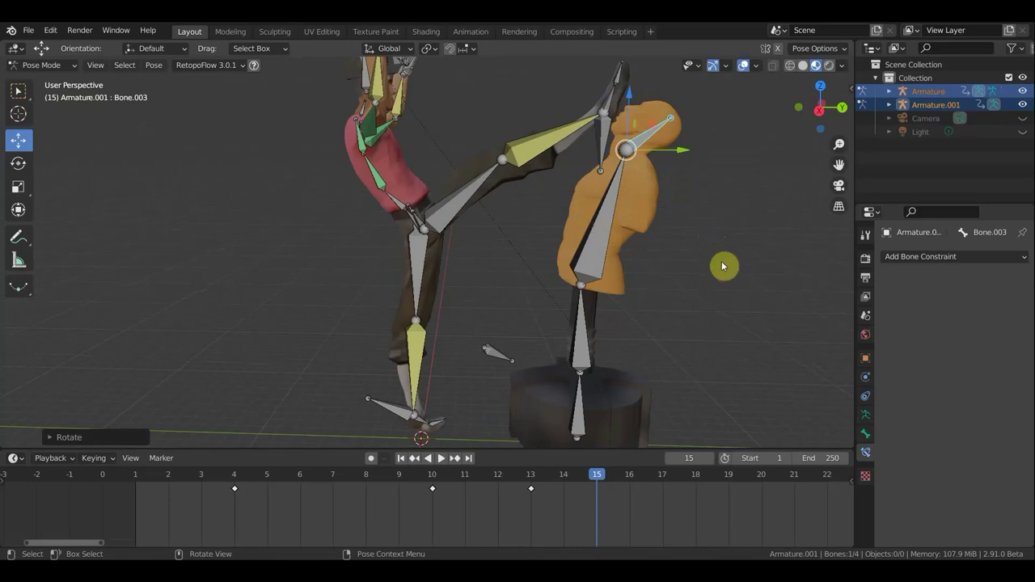
click(620, 165)
key(r)
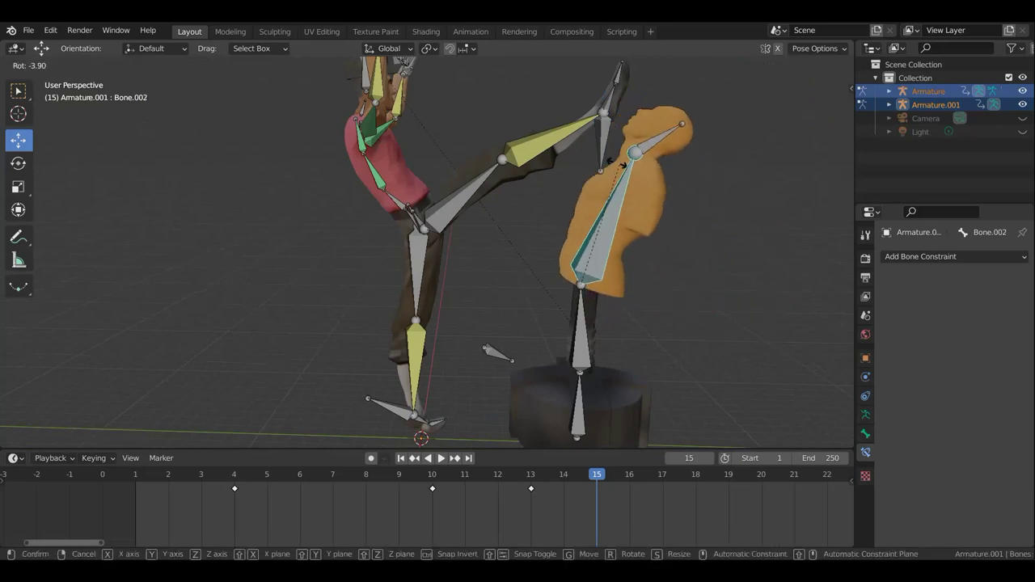
click(613, 167)
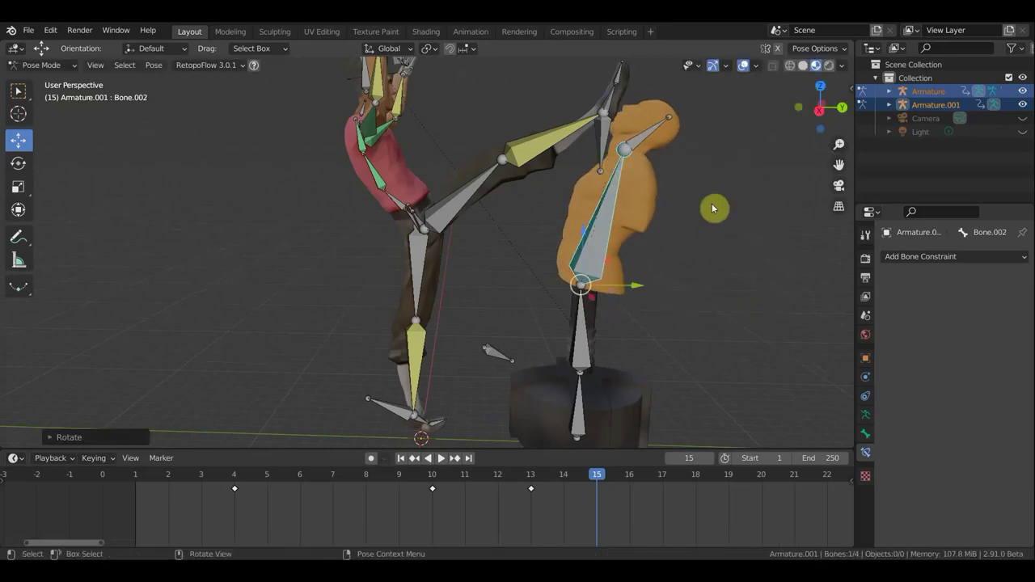
Key Location & Rotation on all four dummy bones.
key(a)
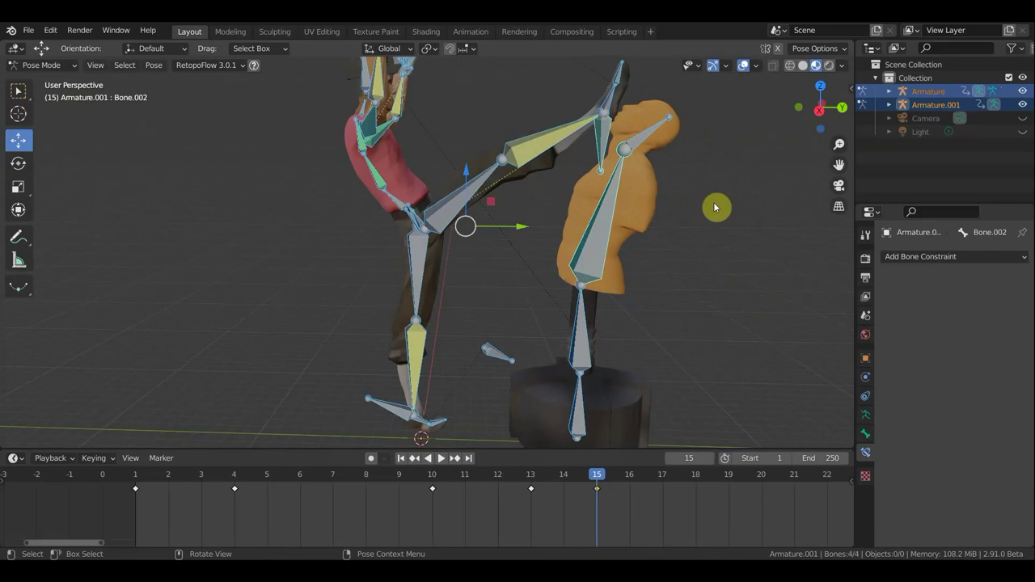
key(i)
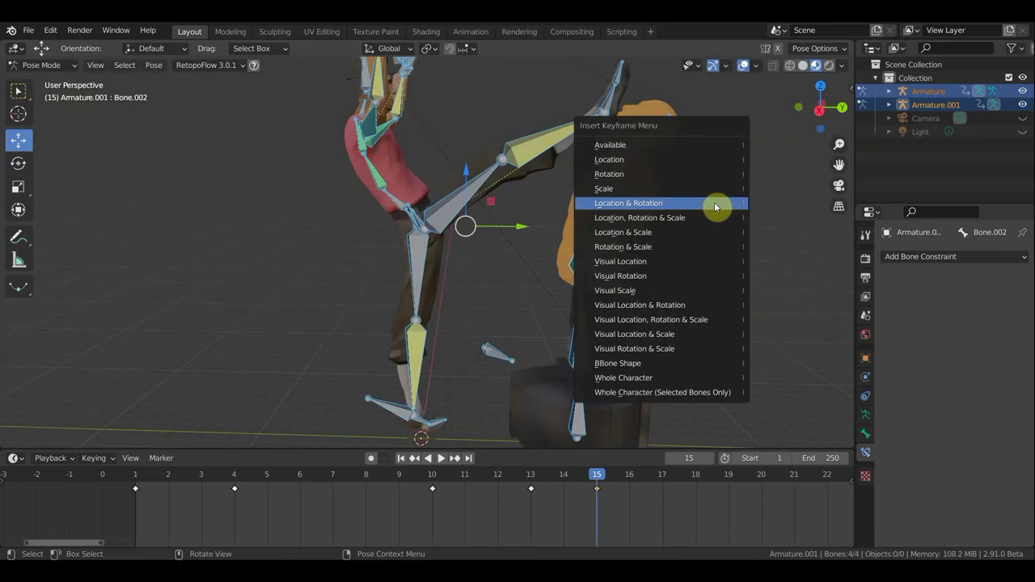
click(714, 207)
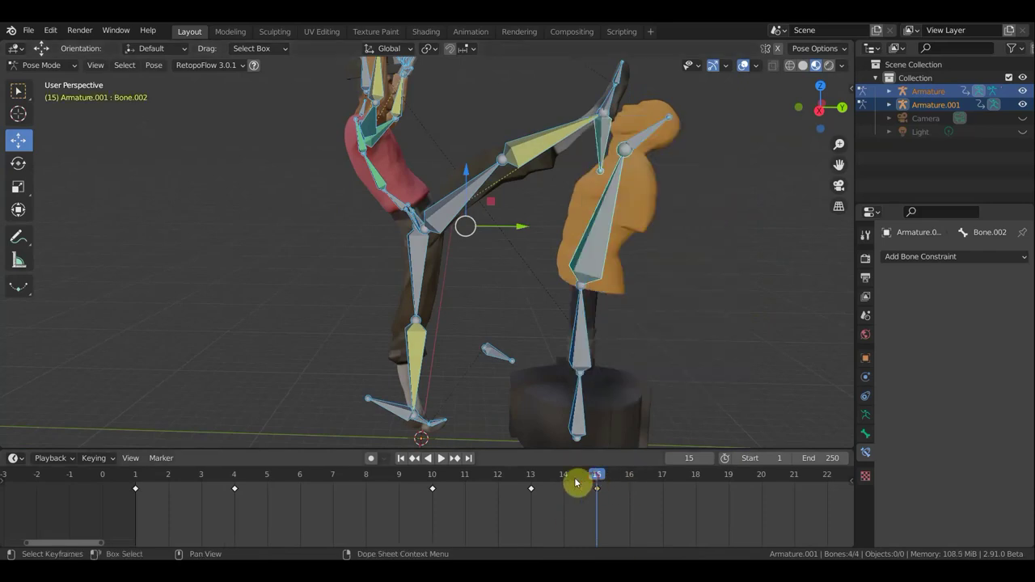
Play back the kick with overlays hidden, scrub around the impact, then restore overlays.
key(space)
key(space)
click(744, 65)
scroll(638, 328, down, 3)
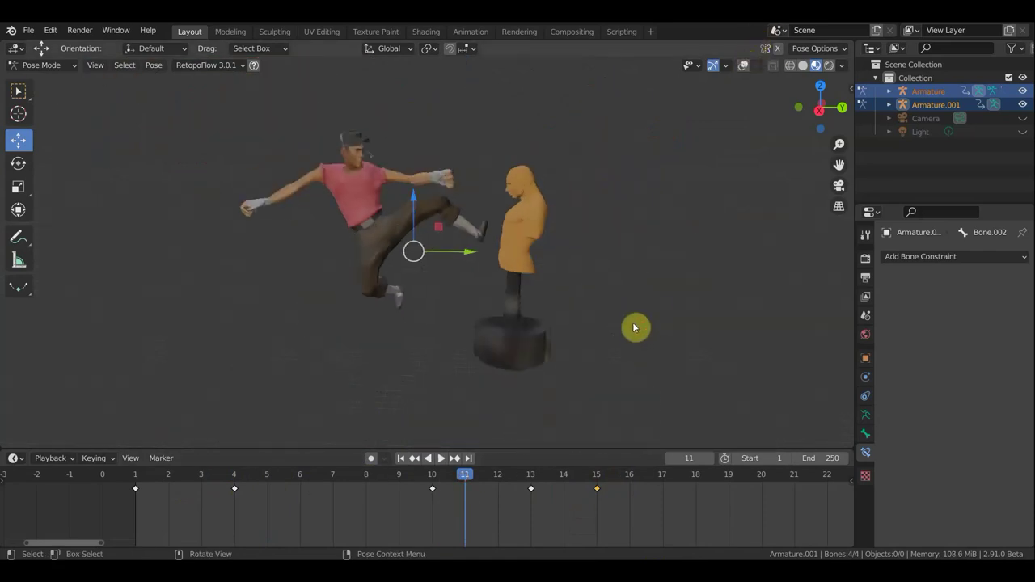
key(space)
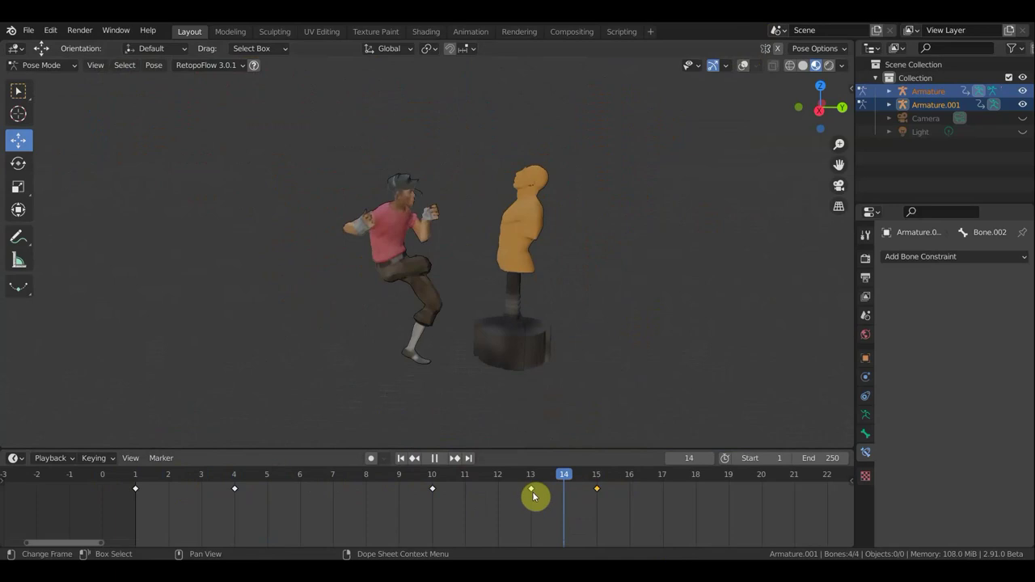
drag(440, 497, 609, 495)
key(space)
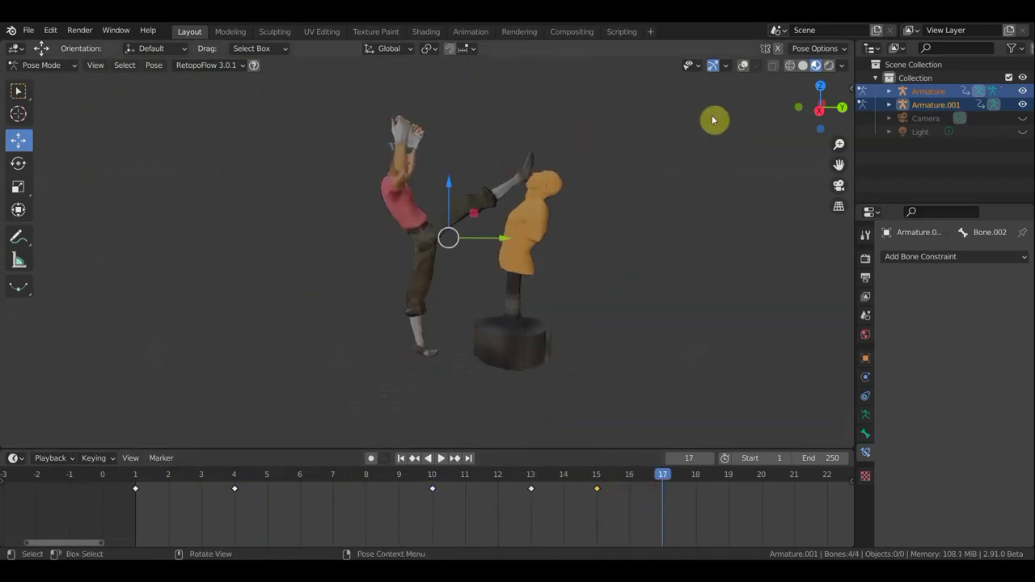
click(743, 66)
scroll(563, 241, up, 1)
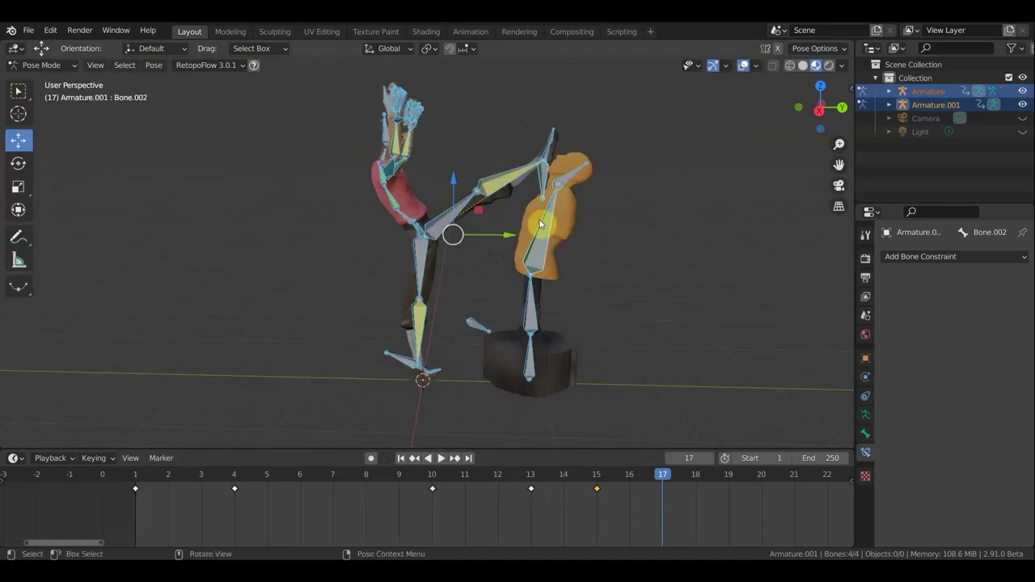
At frame 16, deselect the dummy and move the kicking leg LeftLeg.007.
click(631, 477)
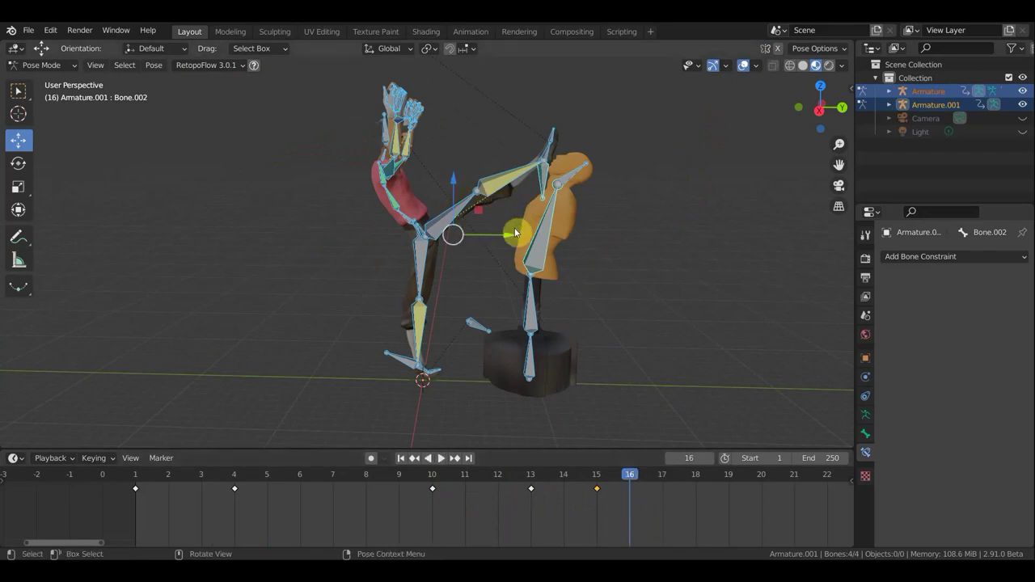
middle_drag(445, 346, 452, 332)
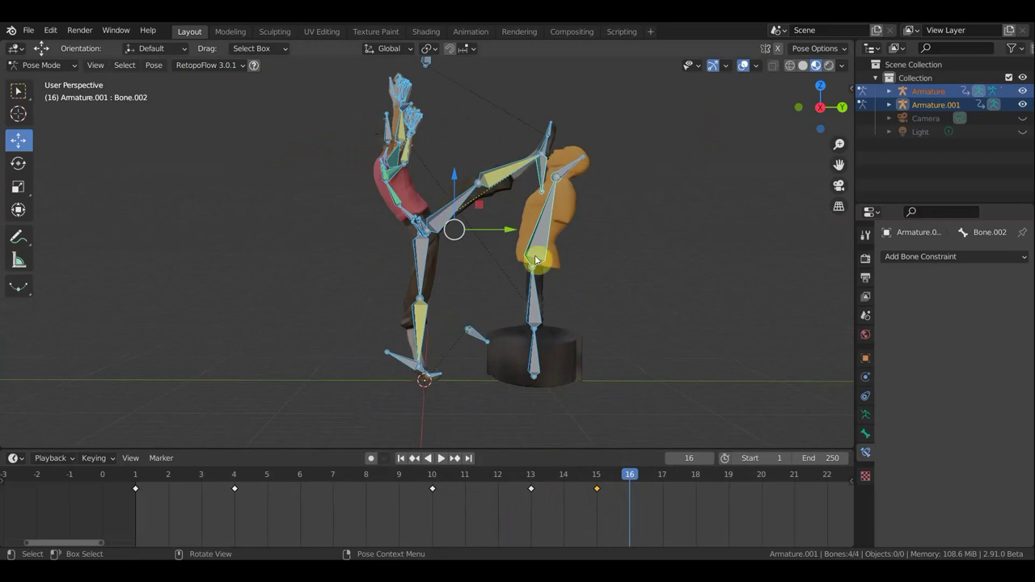
click(709, 247)
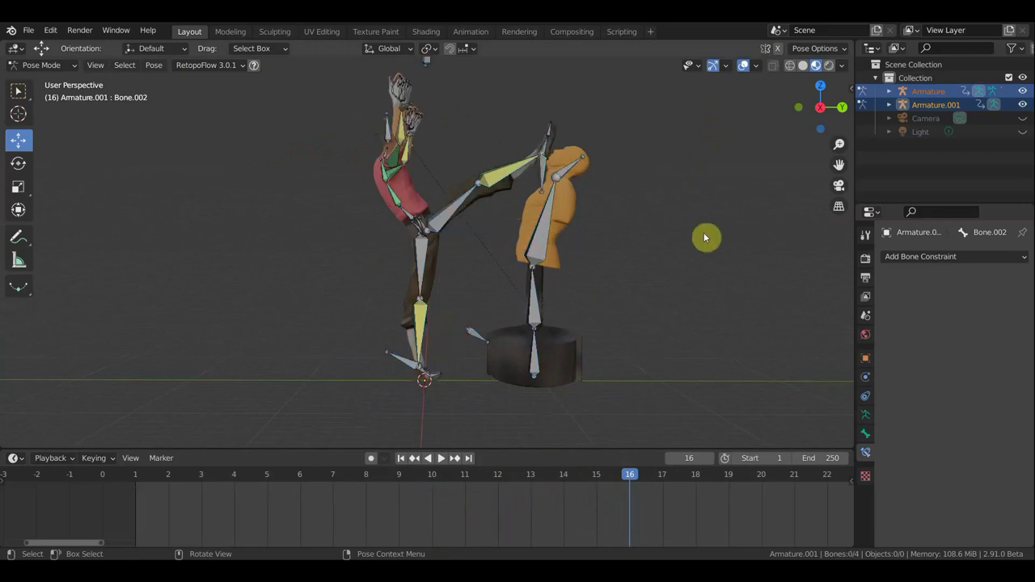
click(543, 172)
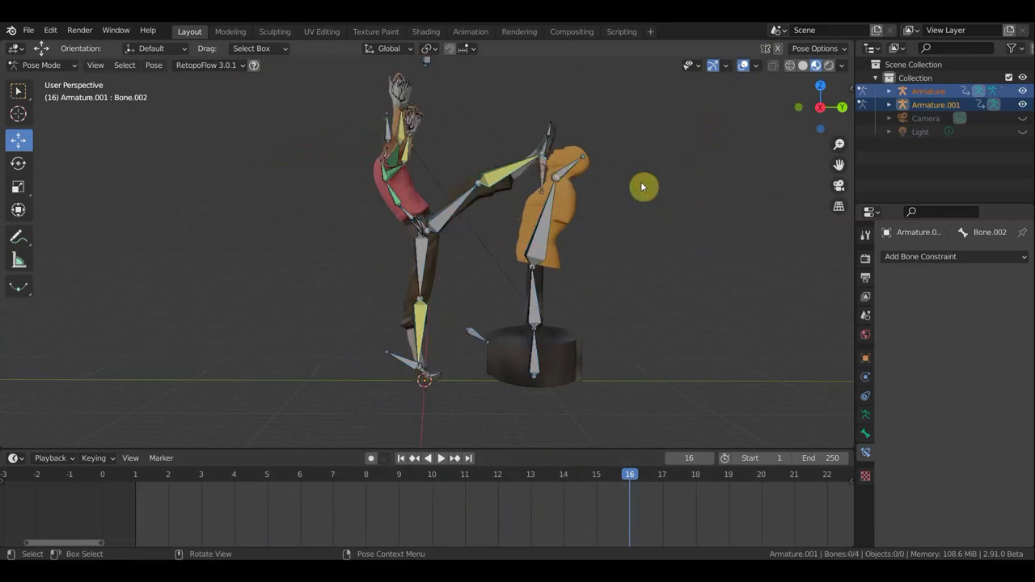
key(g)
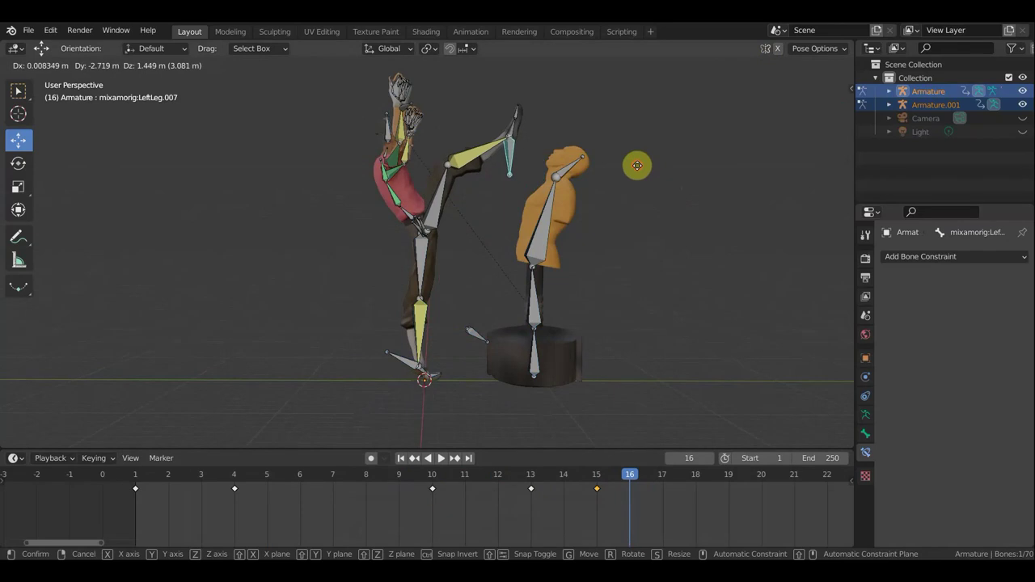
click(638, 166)
Shift the fighter's Hips to a new position.
middle_drag(405, 254, 120, 281)
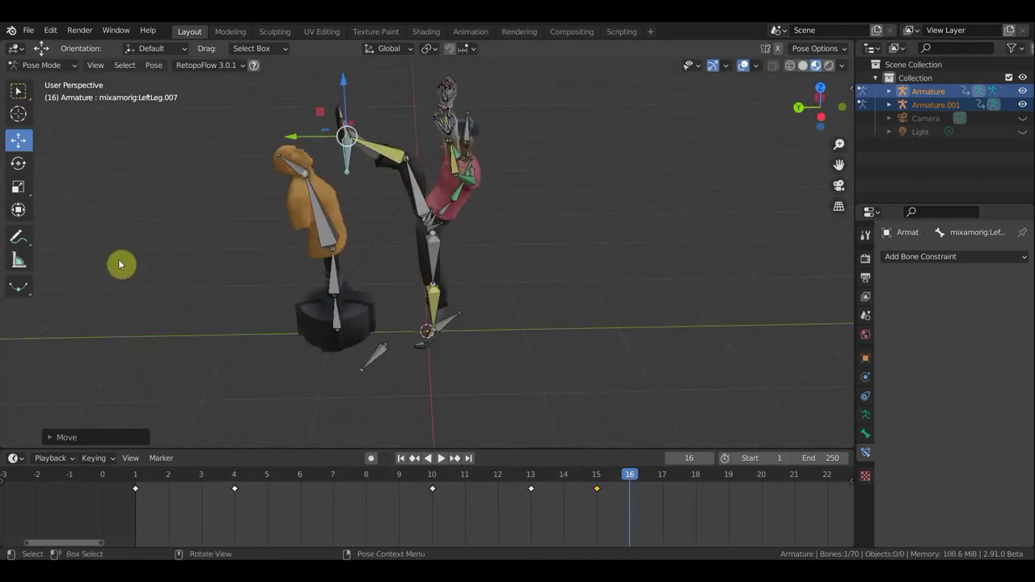
scroll(435, 206, up, 2)
scroll(440, 194, up, 3)
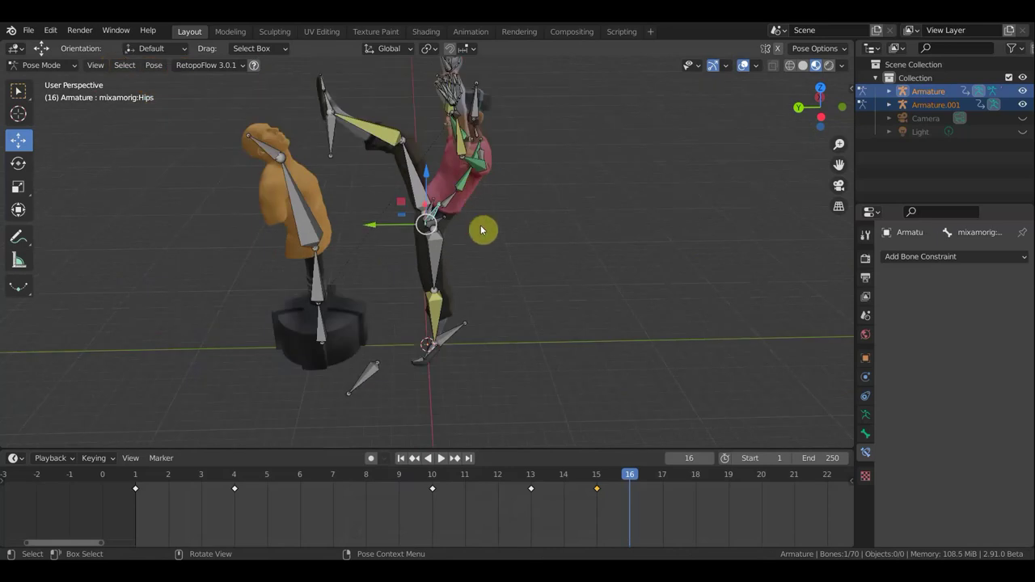
key(g)
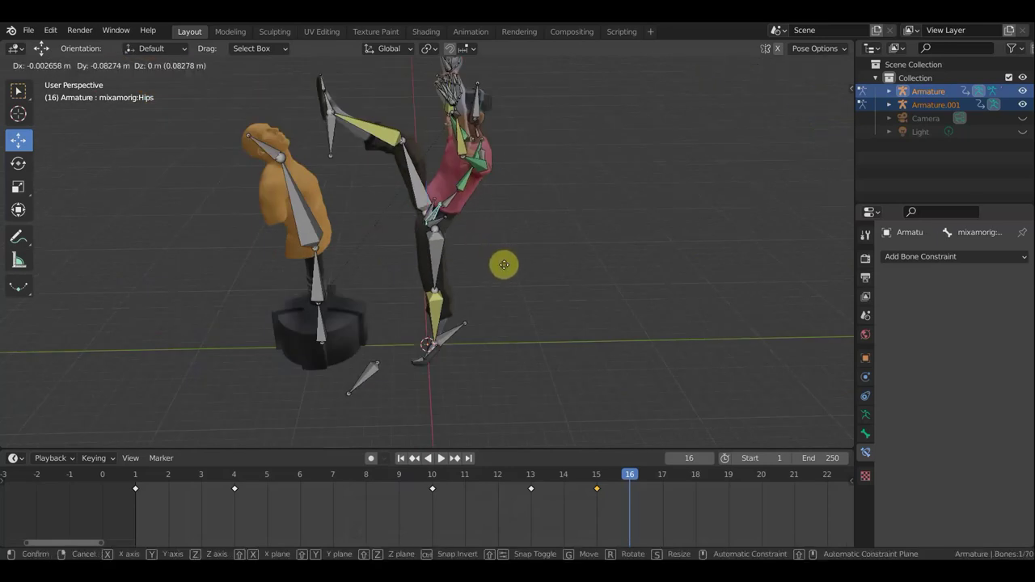
click(511, 267)
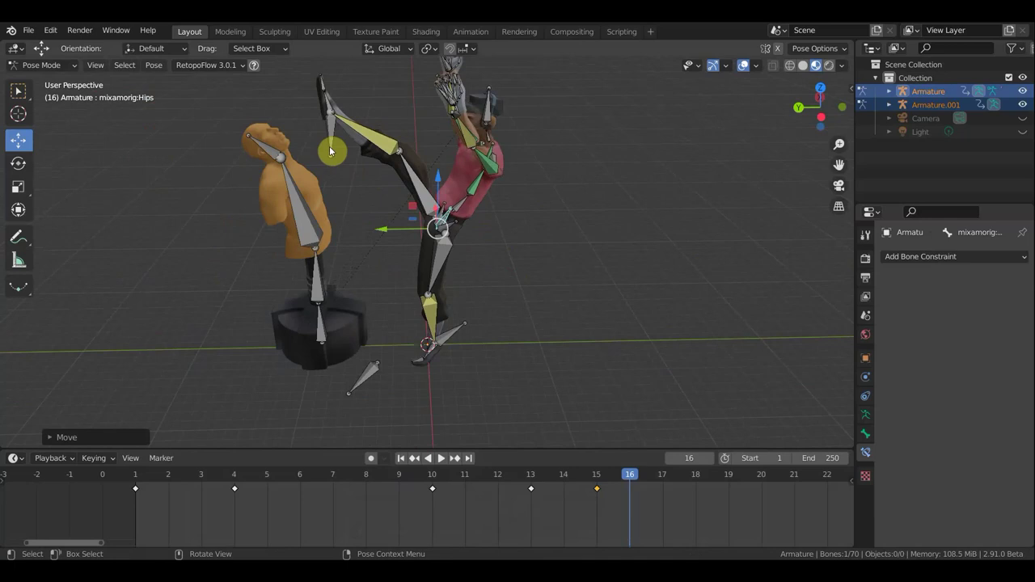
Rotate the planted foot LeftLeg.005 and select its toe bone LeftToeBase.002.
mouse_move(536, 239)
middle_down()
mouse_move(413, 238)
mouse_move(185, 201)
mouse_move(254, 219)
middle_up()
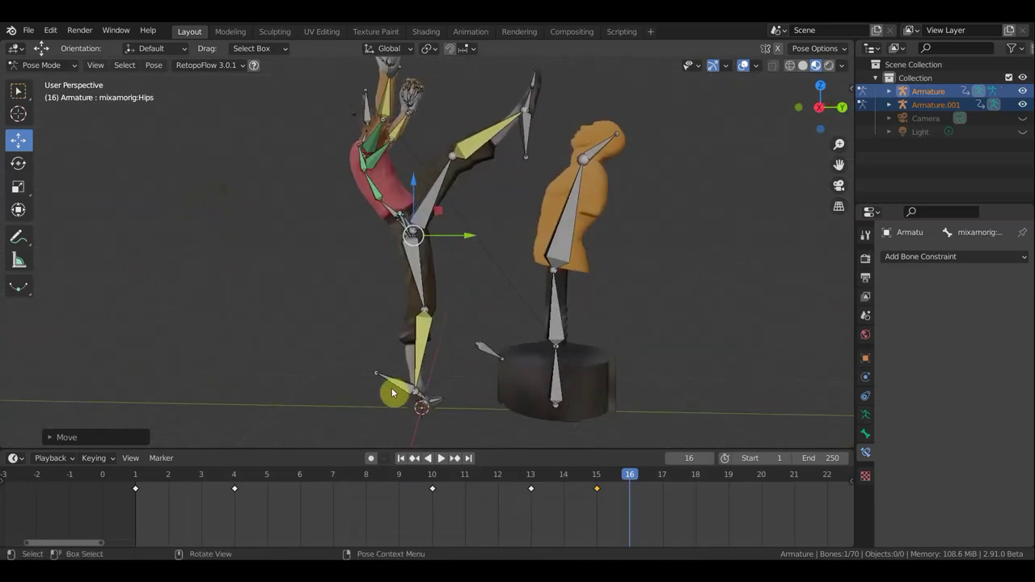
click(439, 407)
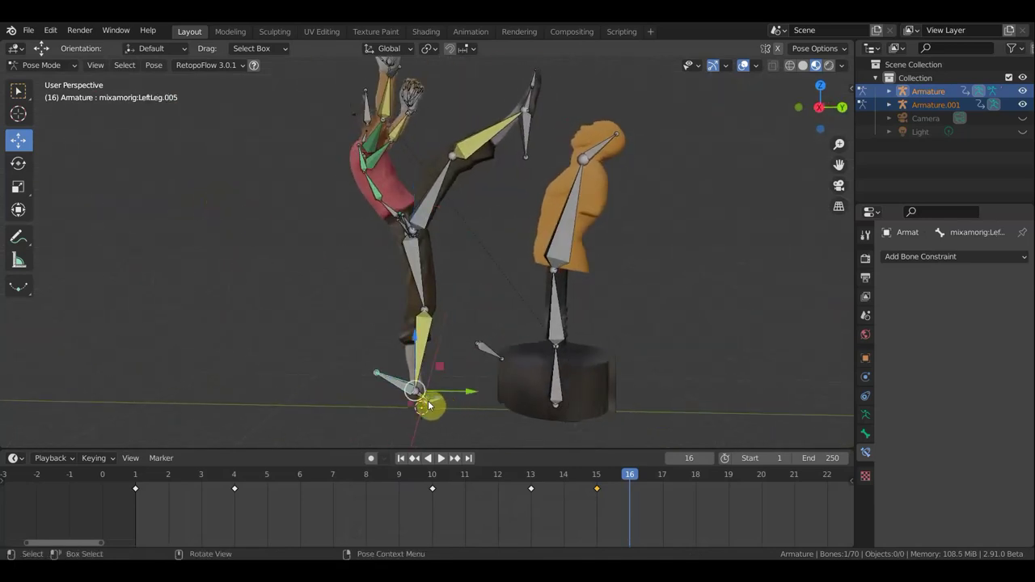
key(r)
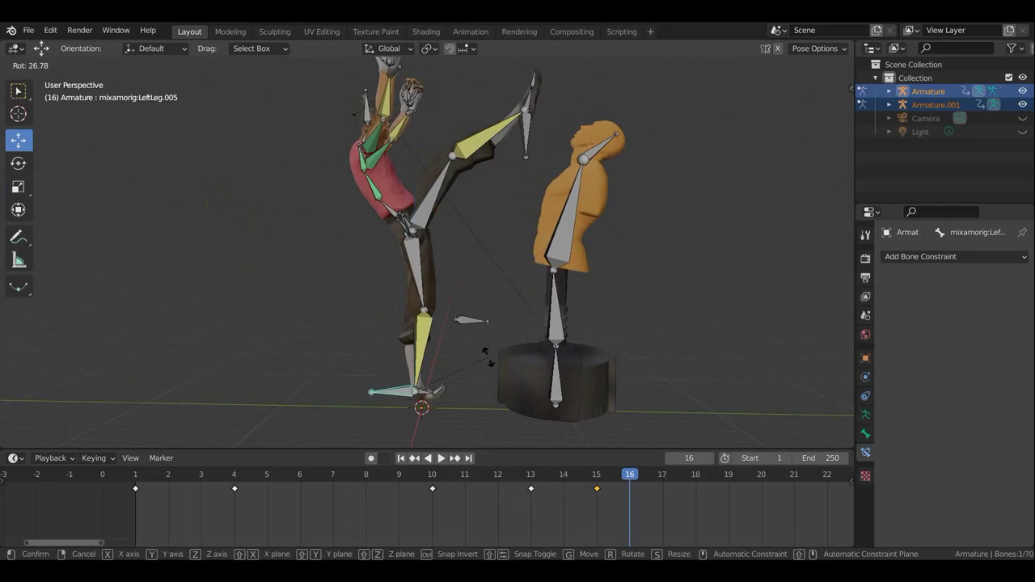
click(491, 367)
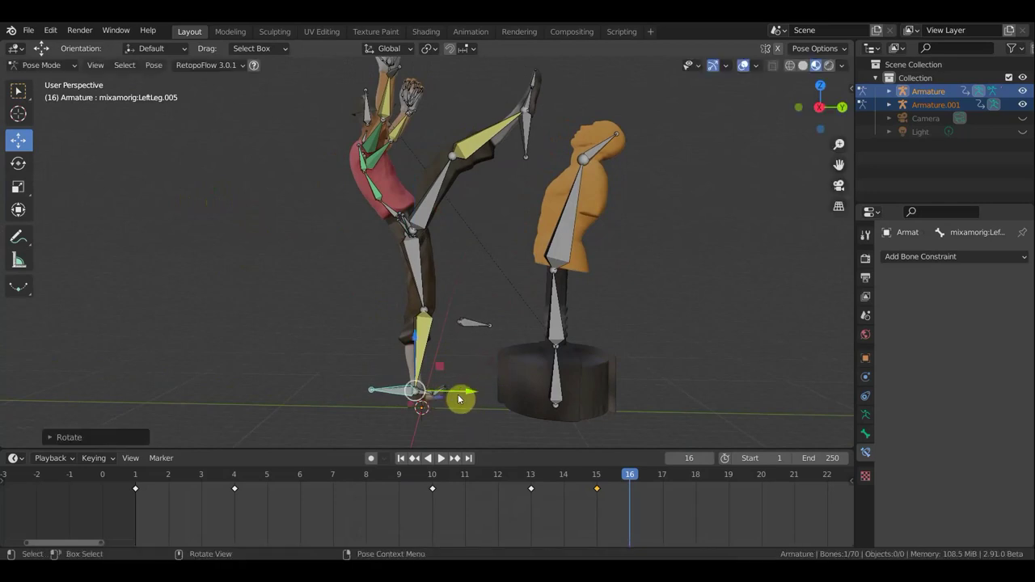
click(472, 399)
scroll(657, 356, up, 3)
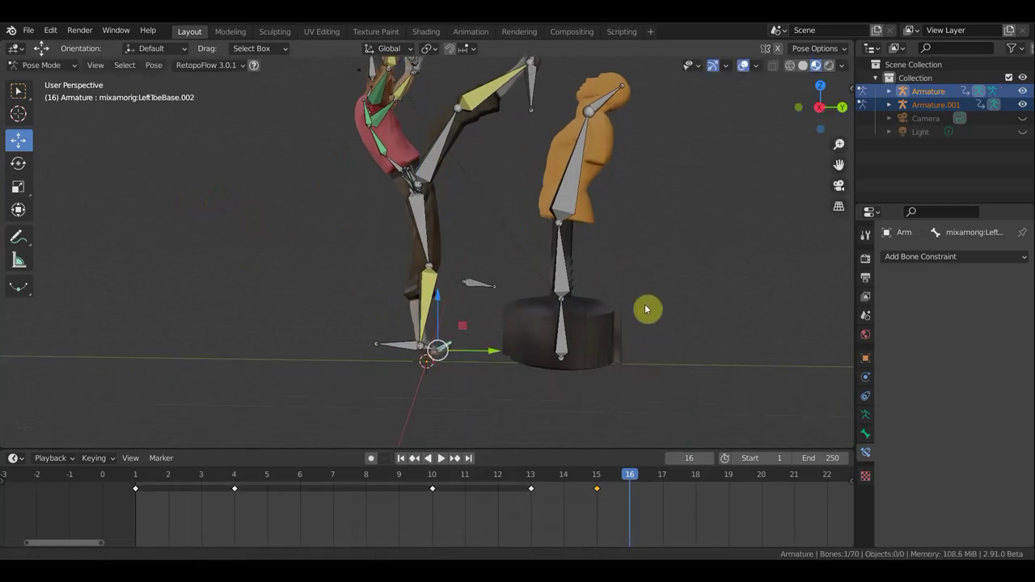
Rotate the planted foot's toe bone.
scroll(668, 368, up, 3)
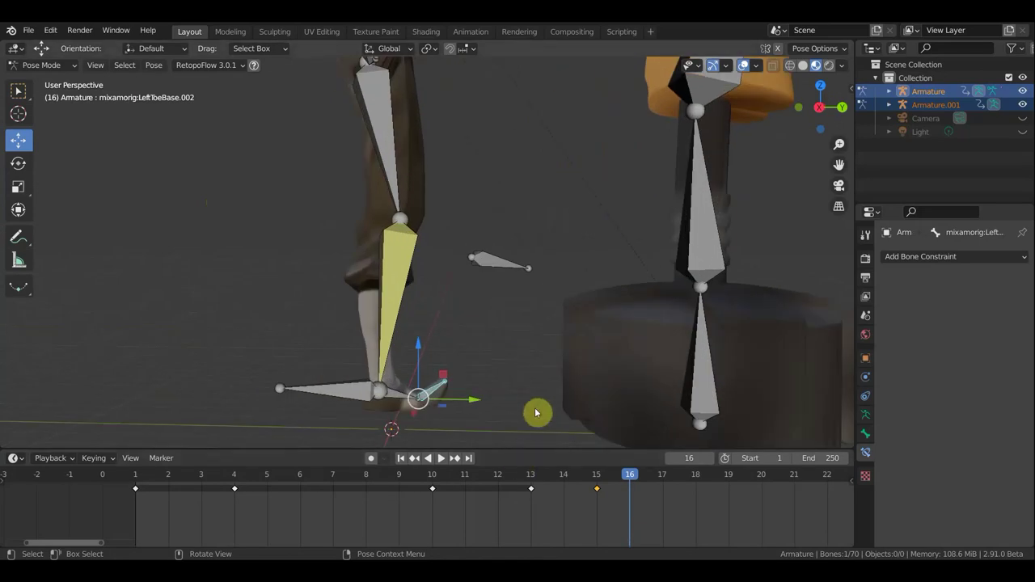
key(r)
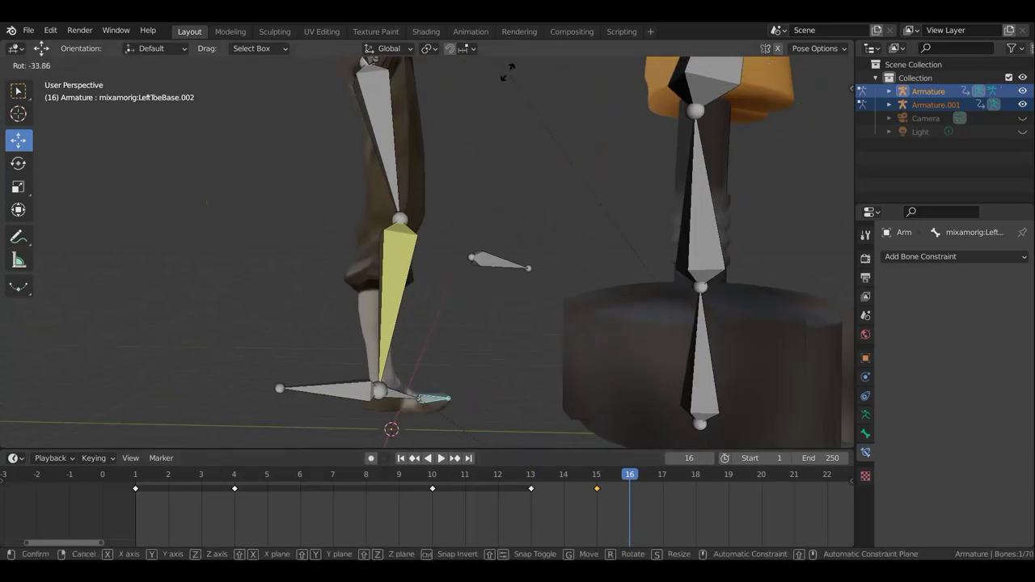
click(509, 84)
mouse_move(555, 99)
middle_down()
mouse_move(251, 130)
mouse_move(478, 102)
middle_up()
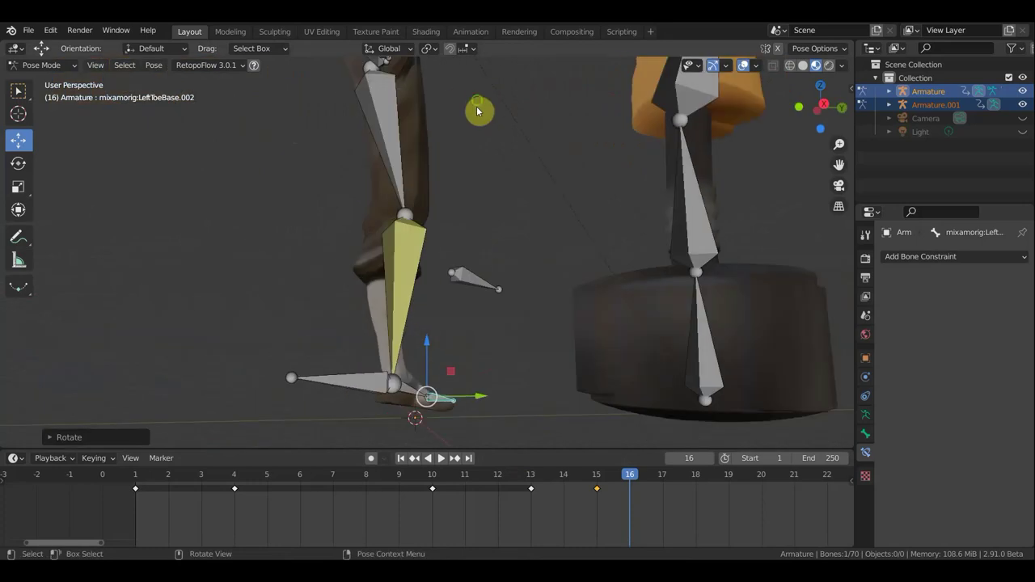
scroll(439, 126, down, 4)
scroll(439, 126, down, 2)
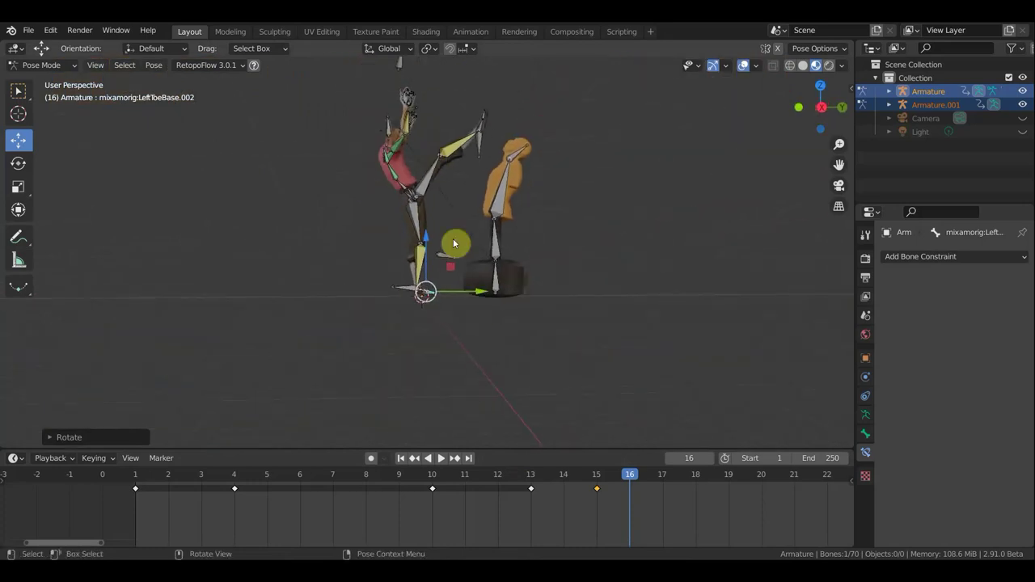
Box-select the fighter's bones, nudge them vertically, and switch to side orthographic view.
mouse_move(462, 336)
mouse_down()
mouse_move(368, 144)
mouse_move(338, 51)
mouse_up()
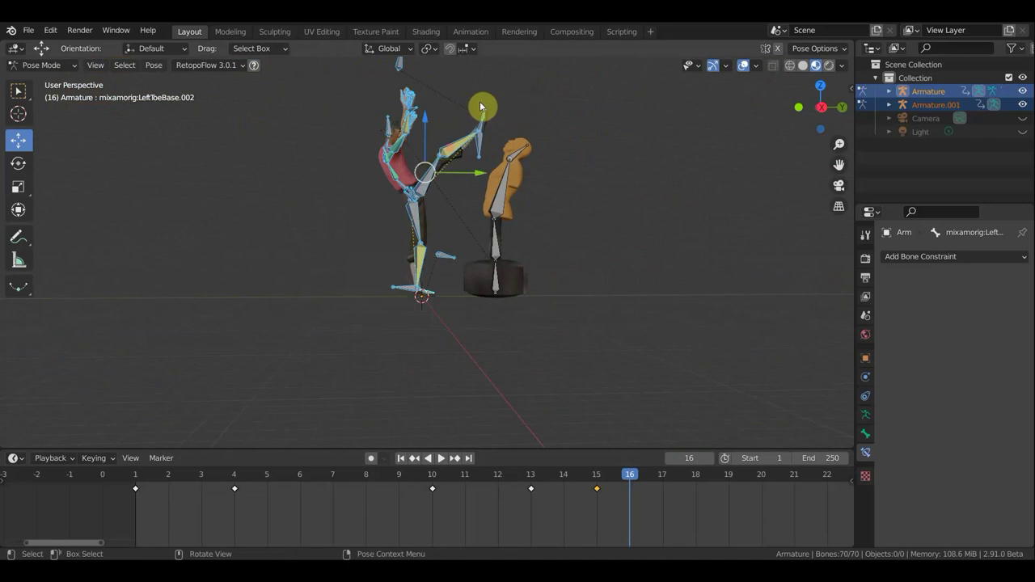
drag(427, 122, 429, 125)
key(KP_3)
scroll(444, 151, up, 2)
scroll(428, 247, up, 2)
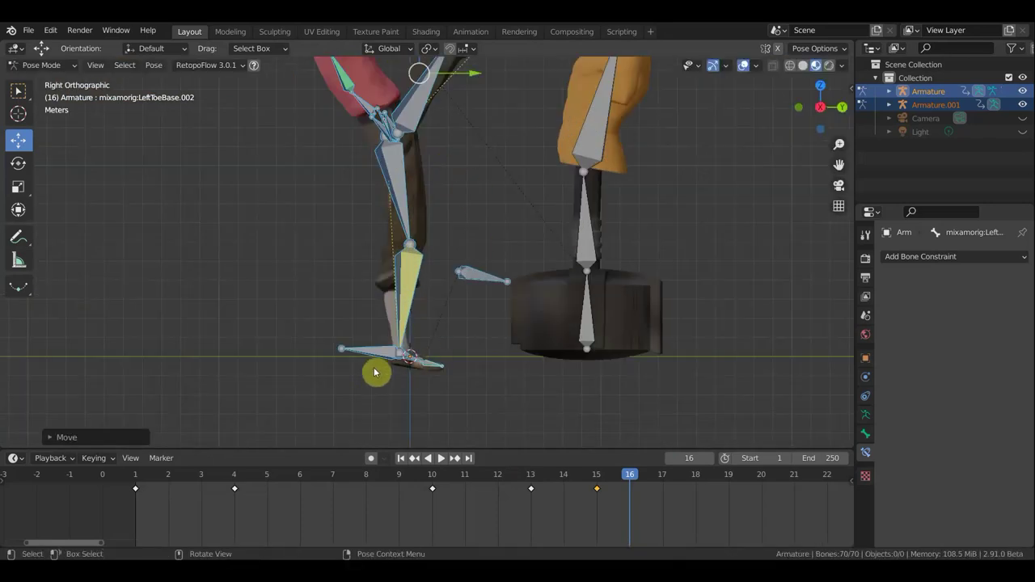
Rotate the standing foot bone about 6.94° to rest flat, then select all bones.
click(440, 362)
key(r)
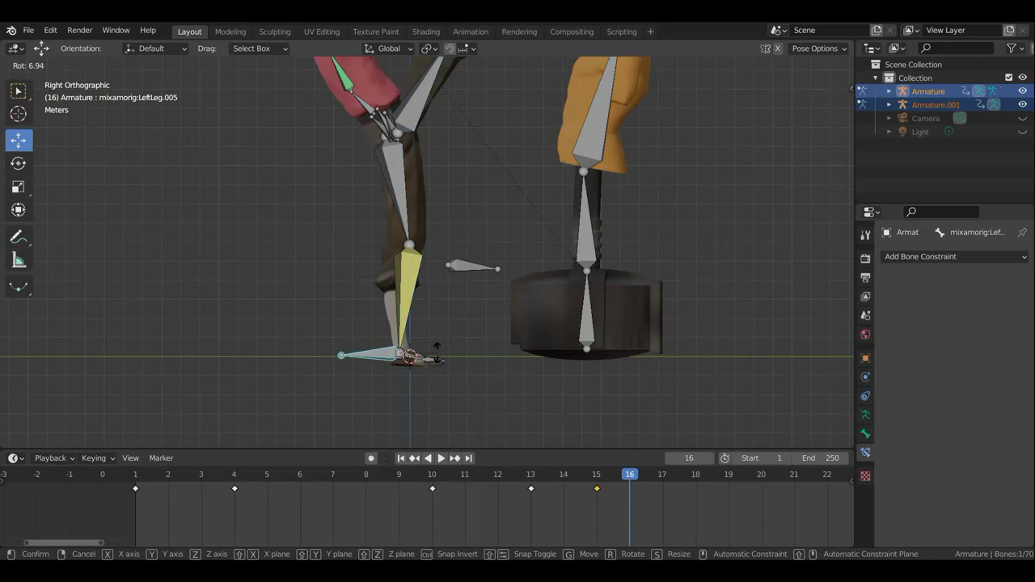
click(437, 352)
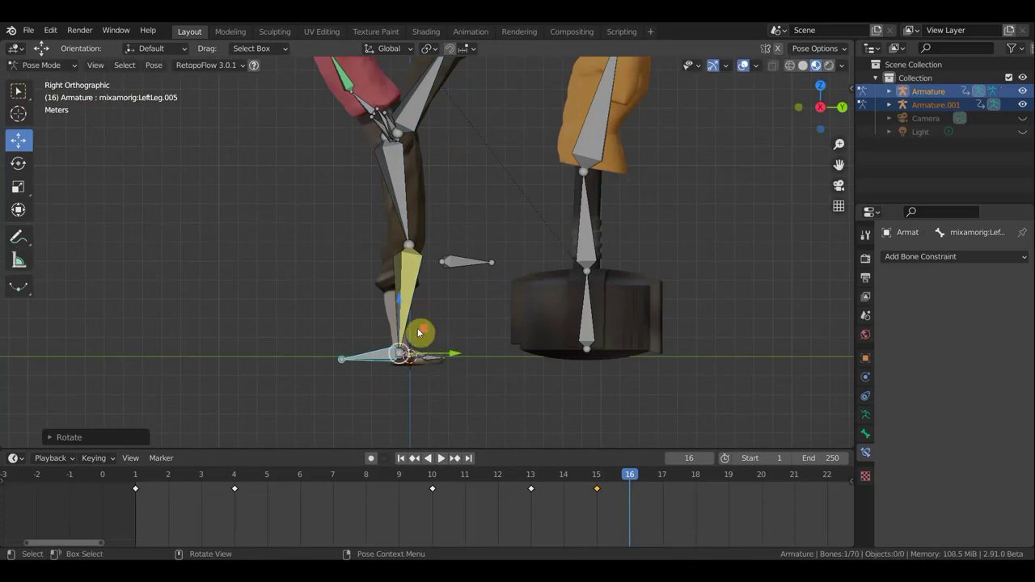
scroll(423, 330, down, 3)
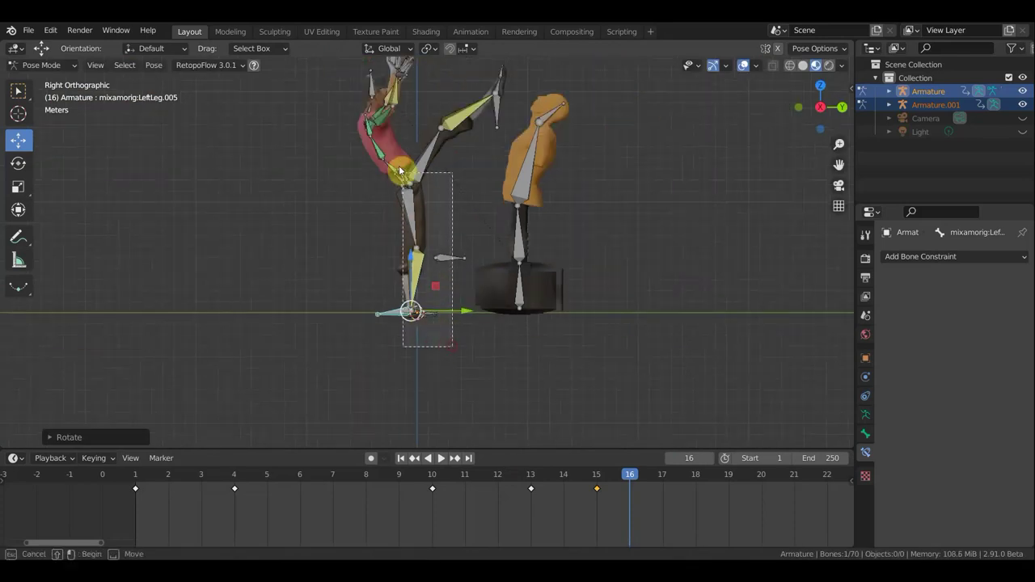
key(a)
scroll(593, 111, down, 1)
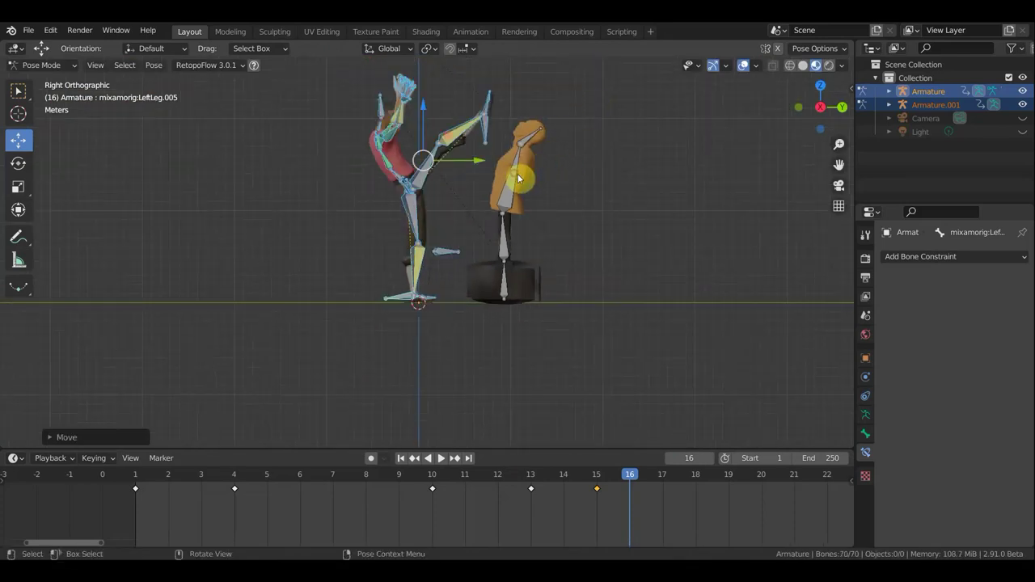
Tilt the dummy's Bone.002 torso further back.
click(518, 178)
key(r)
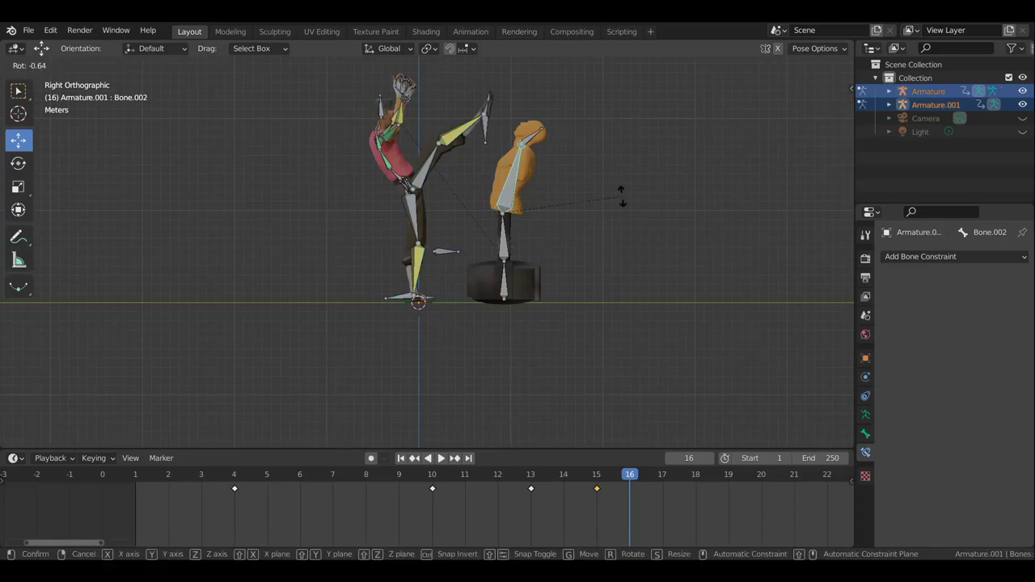
click(616, 182)
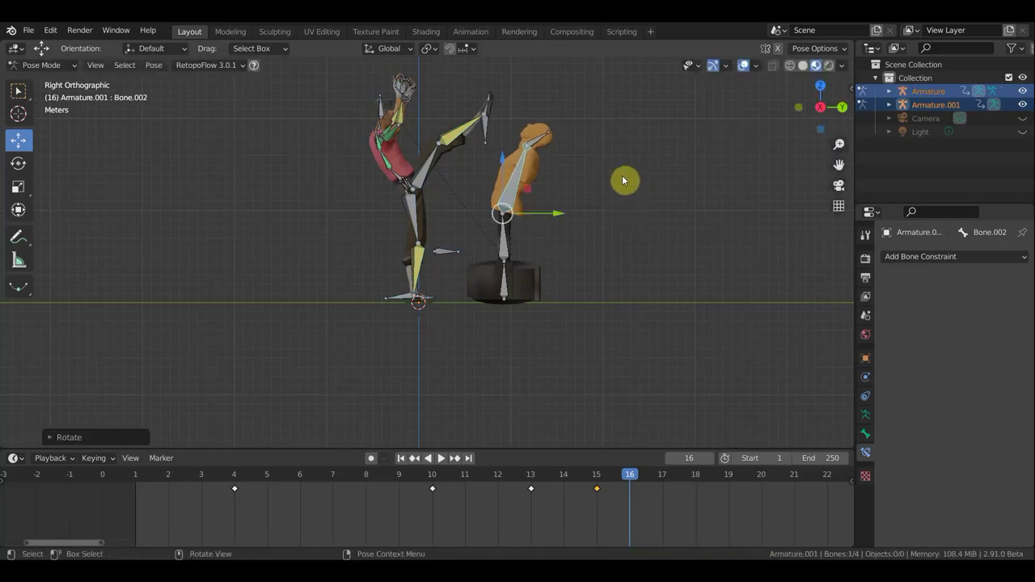
middle_drag(623, 179, 569, 284)
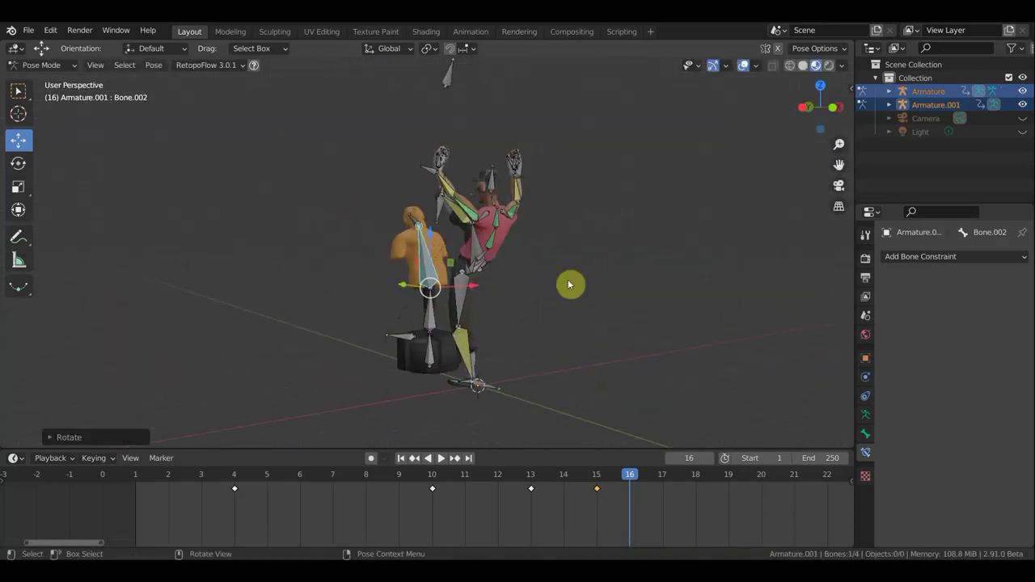
Move and rotate the fighter's LeftForeArm bone.
click(431, 173)
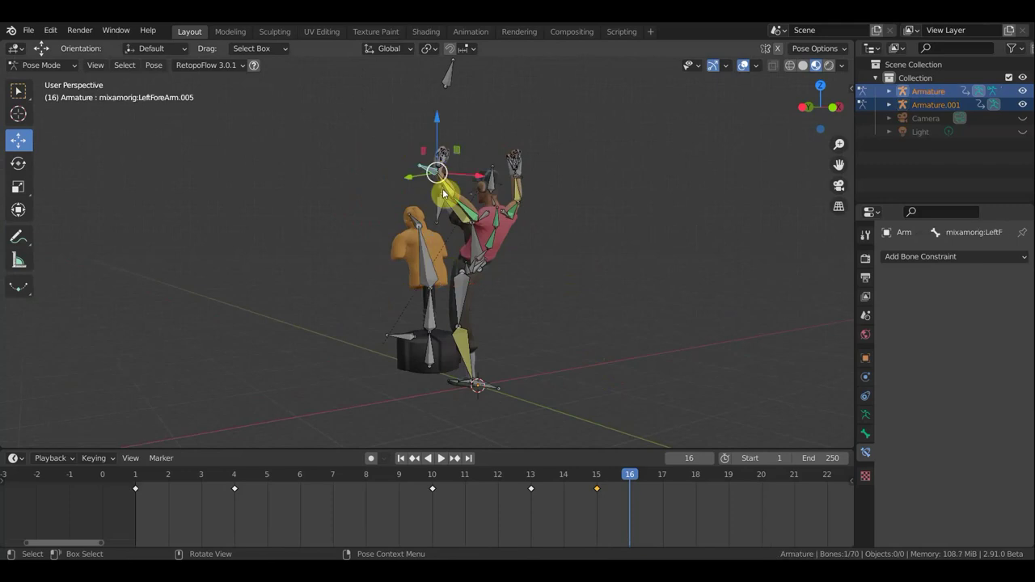
key(g)
click(448, 276)
key(r)
click(458, 131)
mouse_move(578, 218)
middle_down()
mouse_move(700, 249)
mouse_move(766, 236)
mouse_move(579, 274)
mouse_move(590, 275)
middle_up()
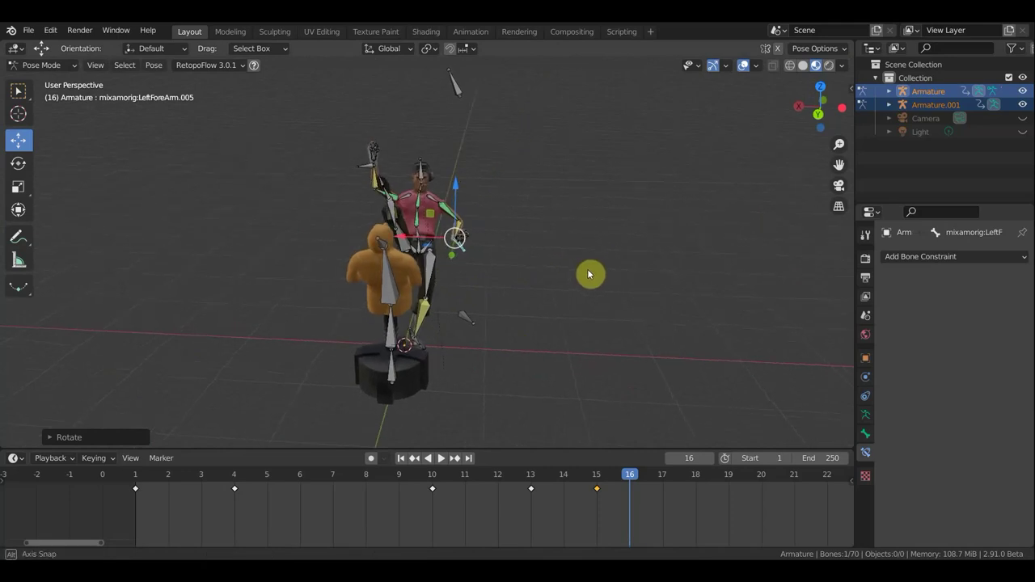
Reposition the forearm again and refine its rotation.
key(g)
click(560, 275)
mouse_move(561, 277)
middle_down()
mouse_move(567, 428)
mouse_move(578, 57)
middle_up()
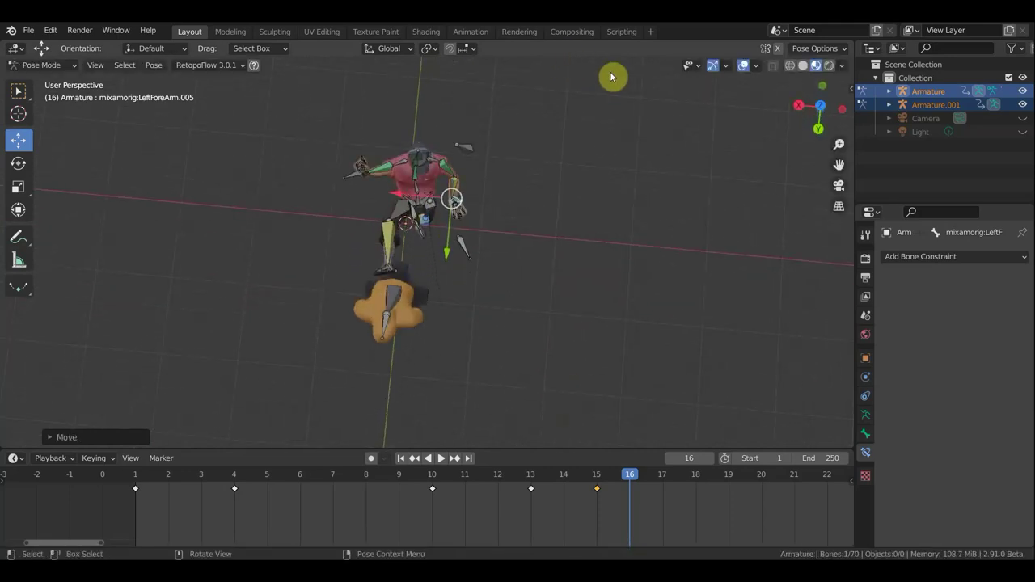
key(g)
key(r)
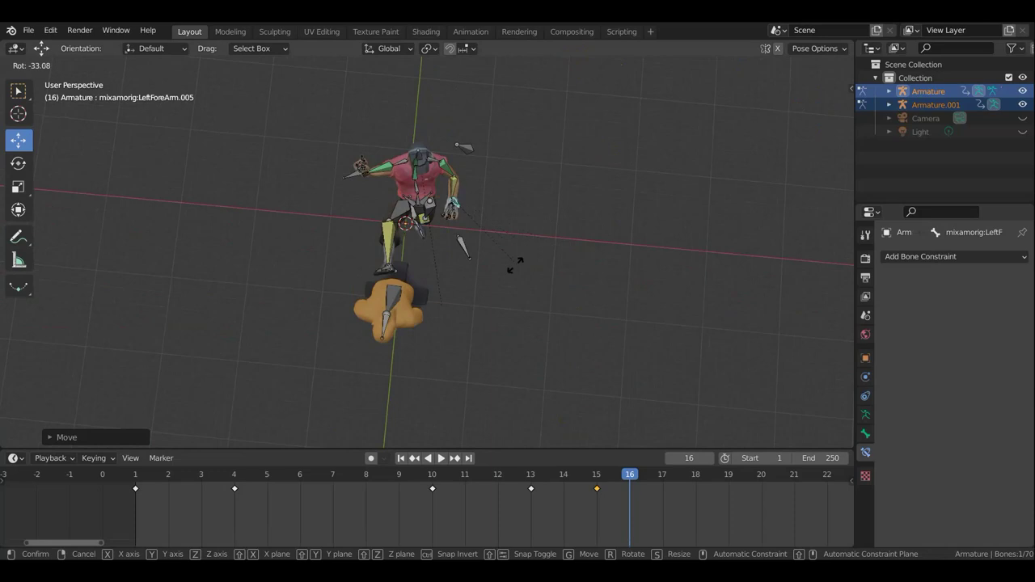
click(515, 264)
mouse_move(541, 250)
middle_down()
mouse_move(591, 157)
mouse_move(540, 209)
mouse_move(453, 202)
middle_up()
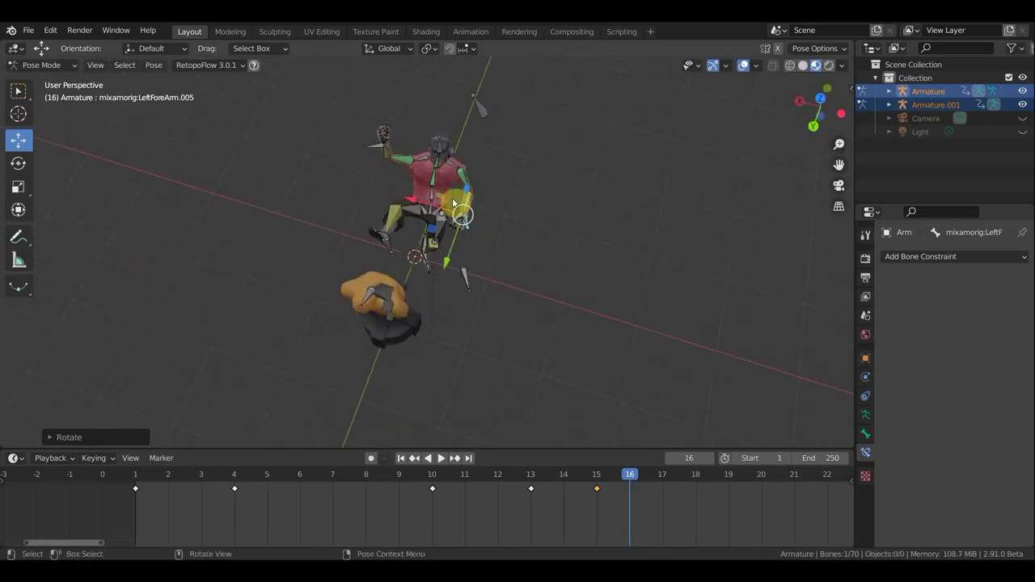
Rotate the Hips from a top-down view to turn the body.
click(567, 202)
mouse_move(568, 202)
middle_down()
mouse_move(513, 261)
mouse_move(457, 258)
mouse_move(575, 287)
mouse_move(555, 405)
middle_up()
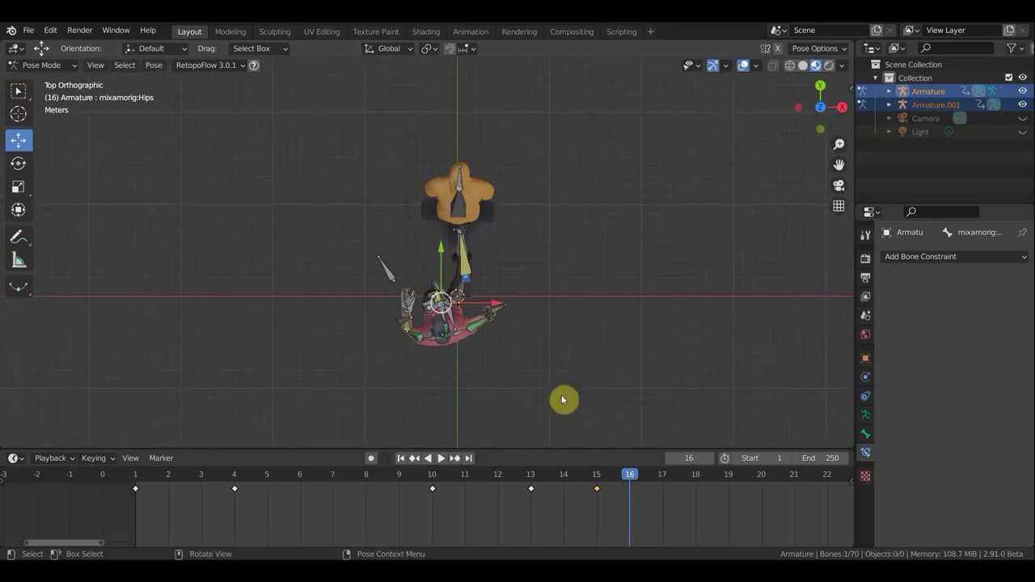
key(r)
click(534, 416)
mouse_move(527, 399)
middle_down()
mouse_move(539, 379)
mouse_move(386, 292)
mouse_move(212, 168)
middle_up()
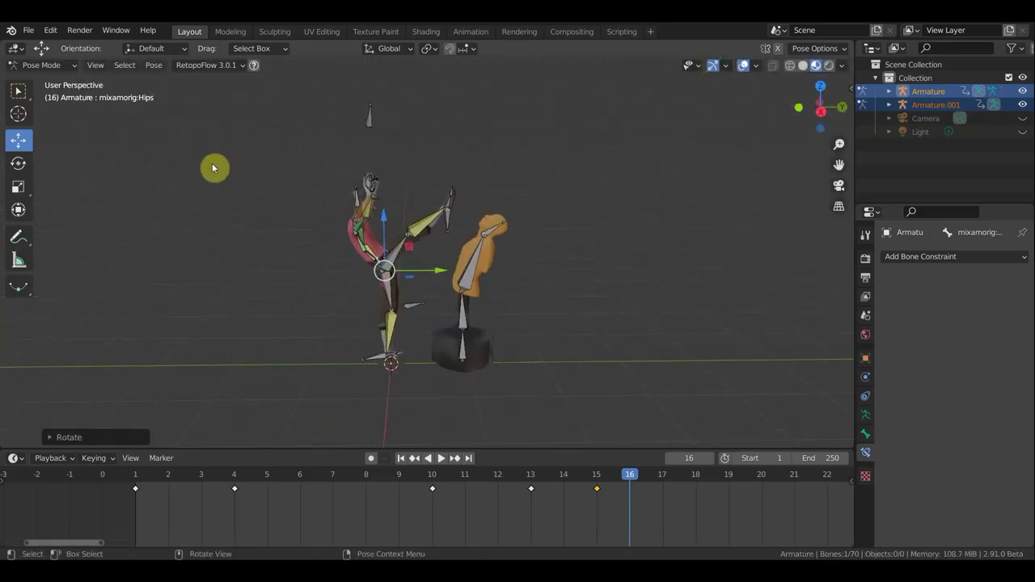
Key Location & Rotation on all 70 fighter bones at frame 16.
key(a)
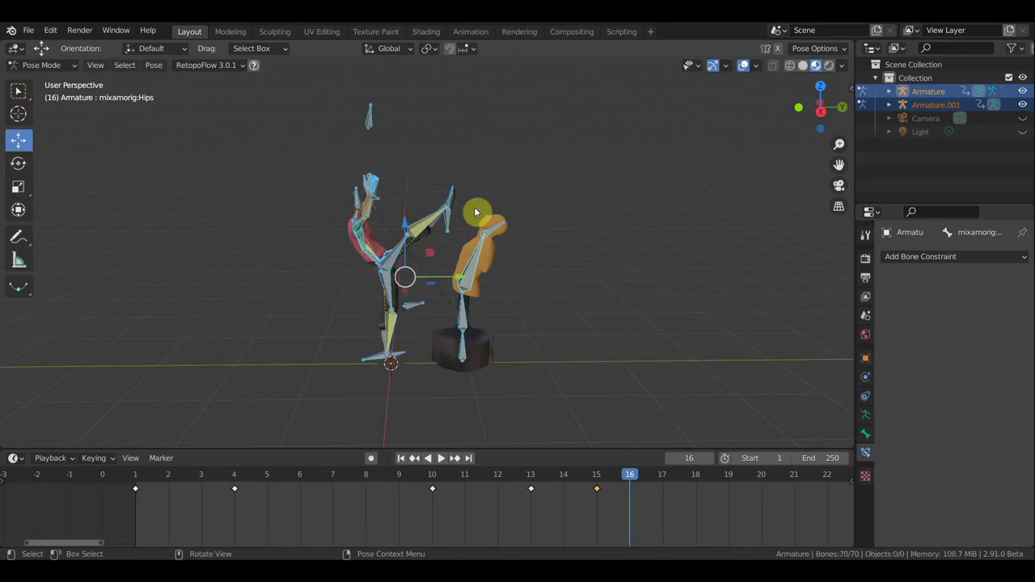
key(i)
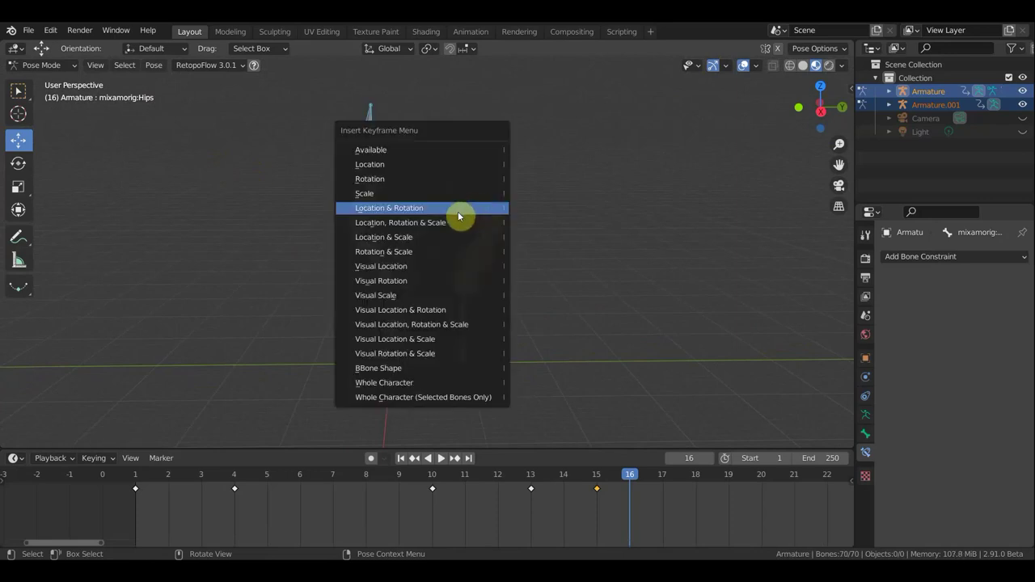
click(461, 215)
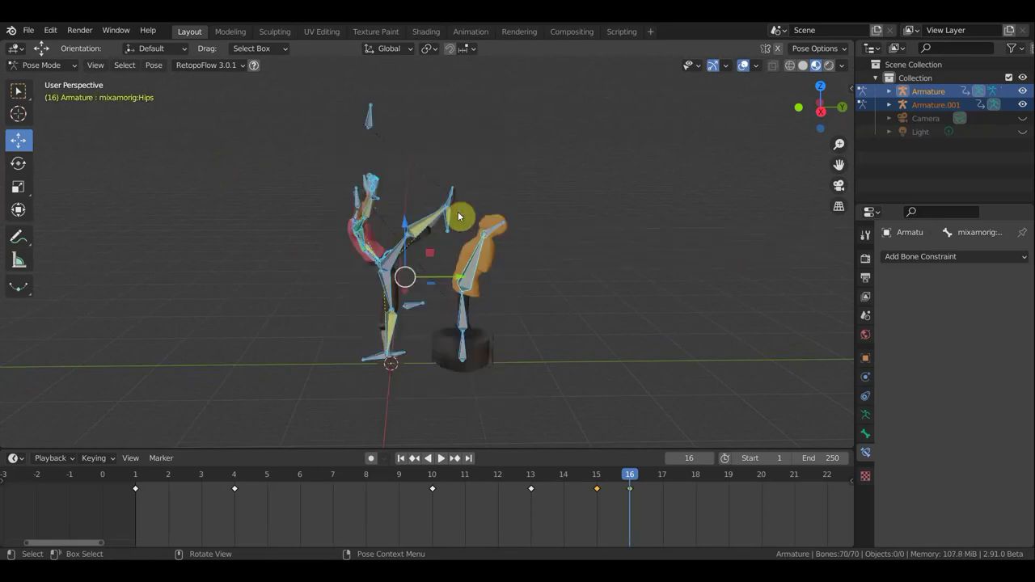
At frame 17, push the LeftLeg IK foot control further into the dummy's chest.
click(661, 475)
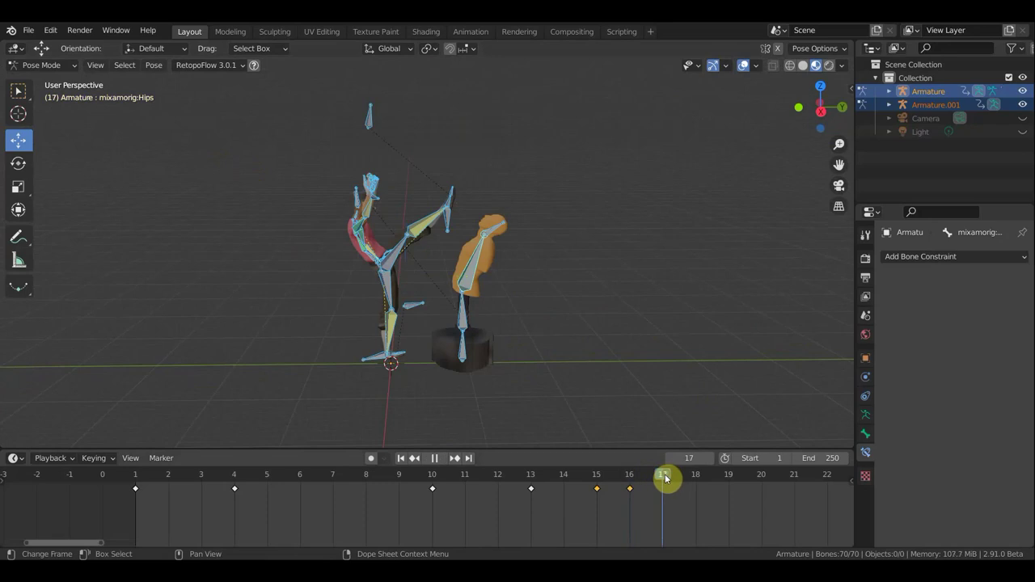
click(467, 230)
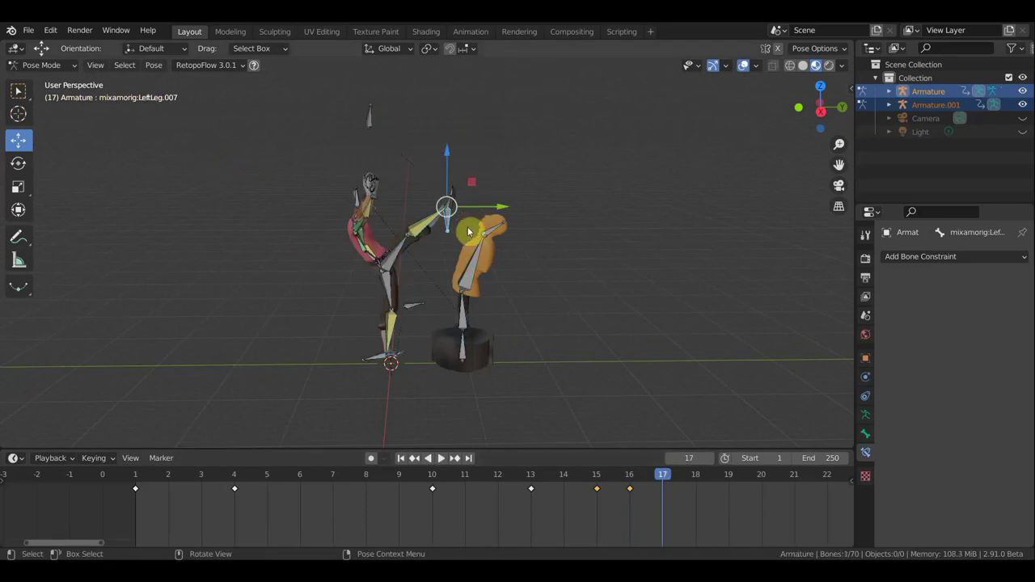
key(g)
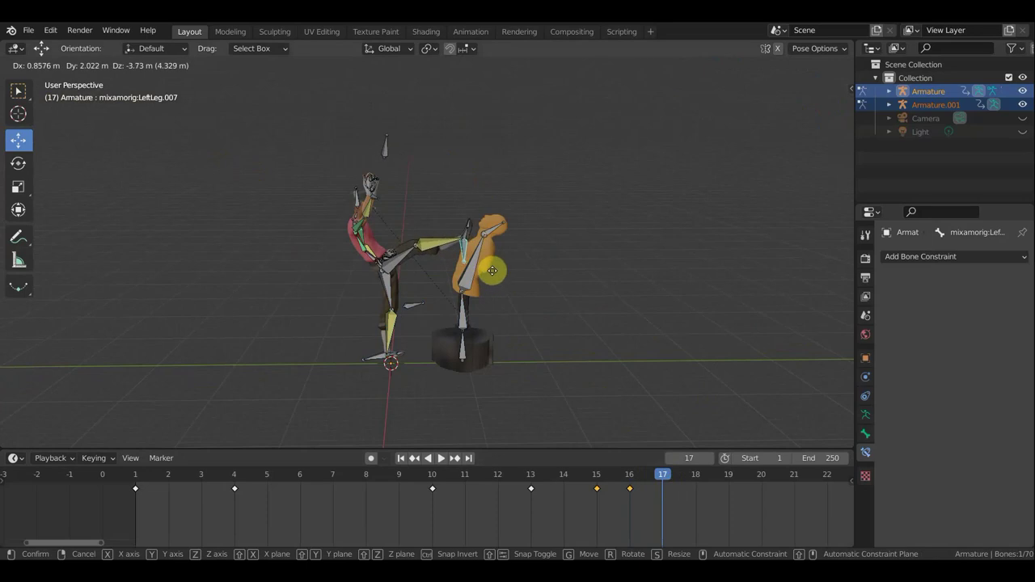
click(492, 271)
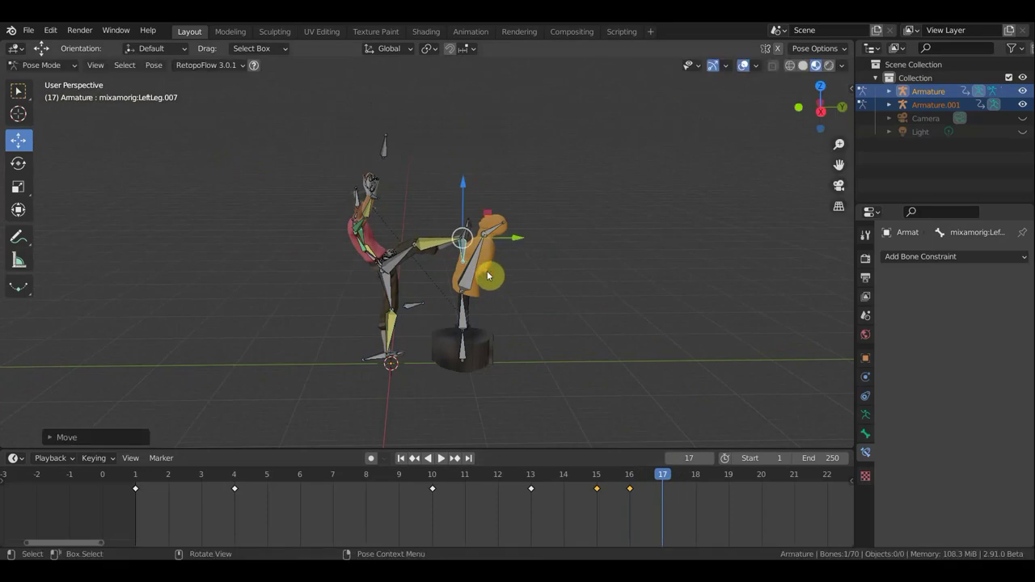
Select the hips and both forearm controls and shift them down together about 0.19 m.
click(390, 260)
middle_drag(429, 256, 420, 281)
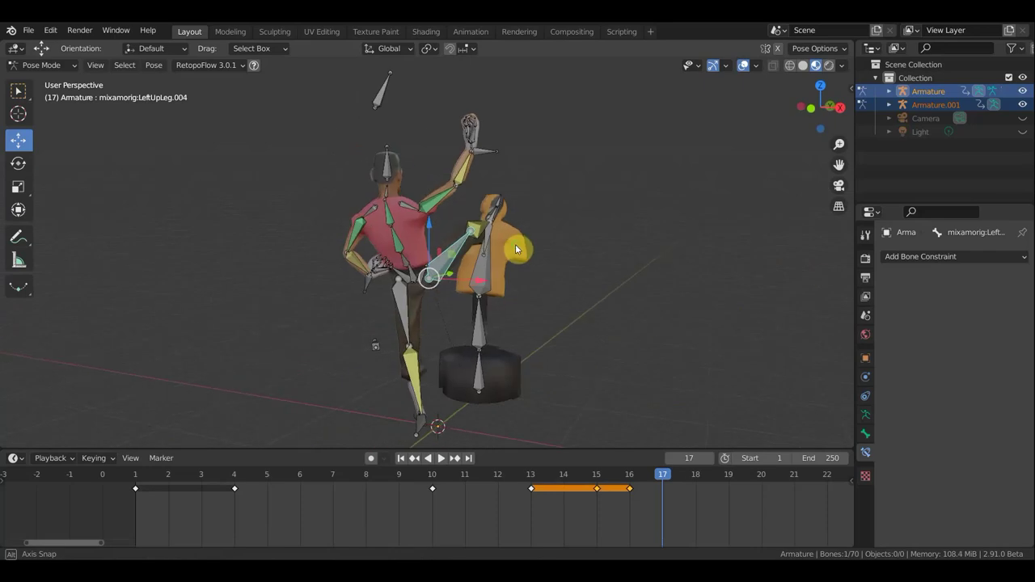
click(469, 284)
mouse_move(536, 296)
middle_down()
mouse_move(423, 317)
mouse_move(428, 272)
mouse_move(359, 295)
mouse_move(348, 259)
middle_up()
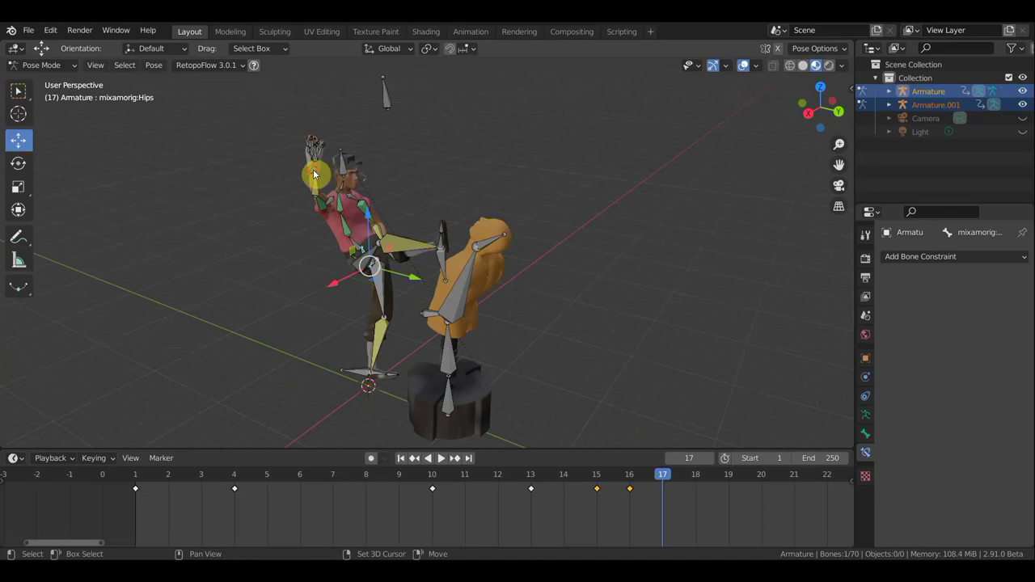
click(411, 199)
mouse_move(411, 199)
middle_down()
mouse_move(256, 208)
mouse_move(515, 254)
middle_up()
click(355, 274)
middle_drag(309, 266, 106, 233)
scroll(447, 286, down, 2)
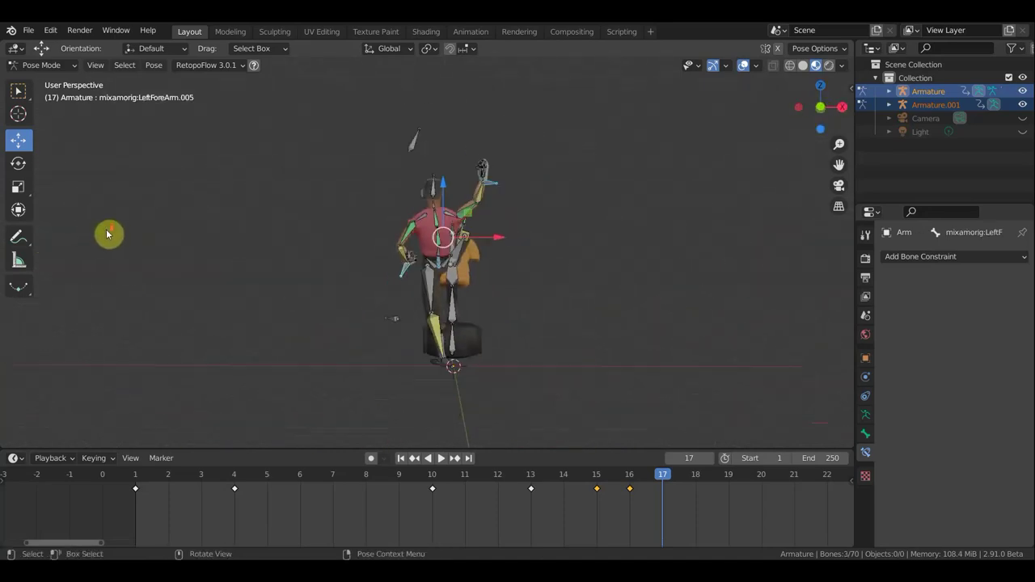
key(g)
click(557, 317)
Orbit to a side view of both characters and select a bone of the raised hand.
middle_drag(558, 317, 439, 331)
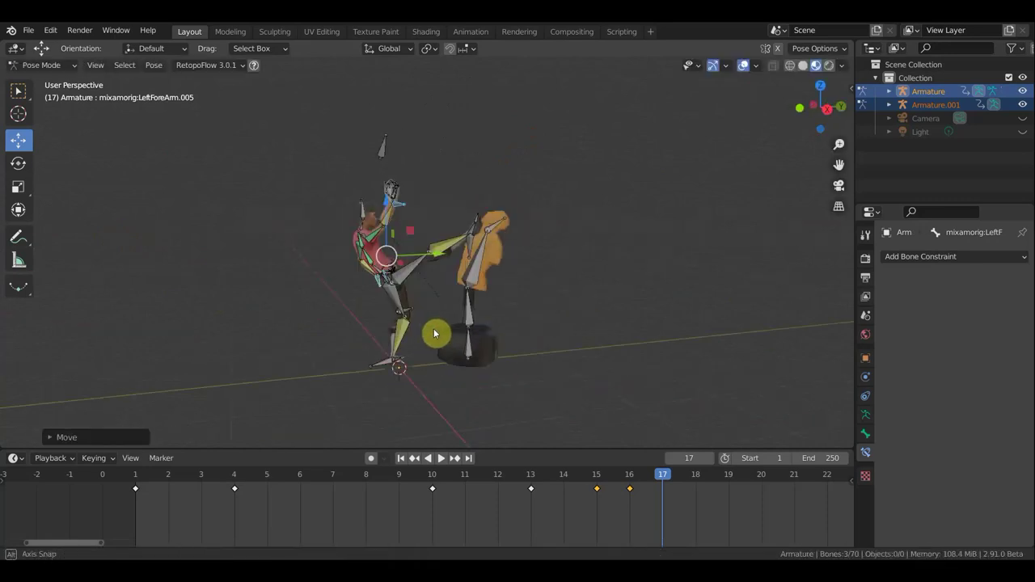
scroll(388, 192, up, 4)
click(293, 105)
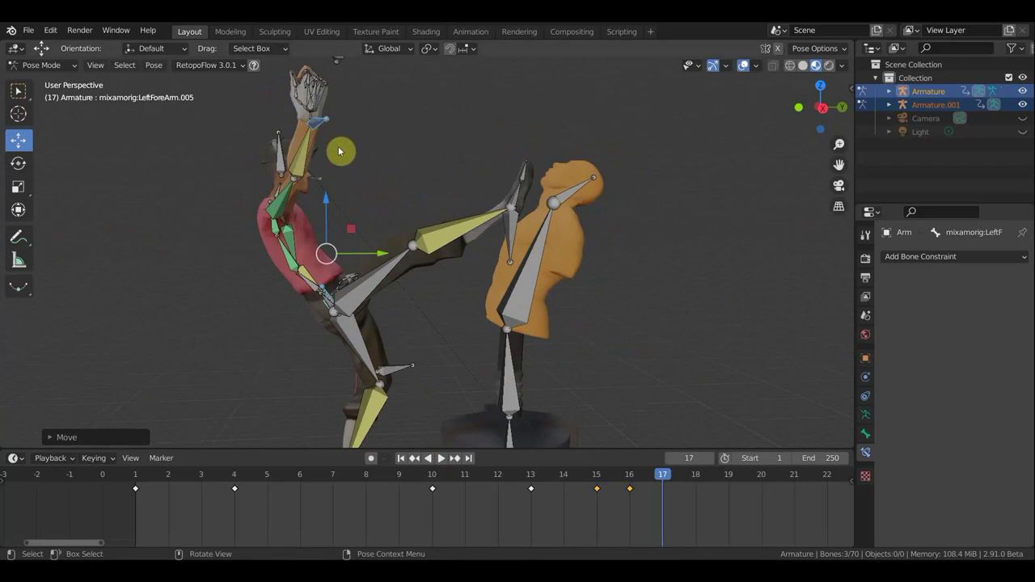
Move the raised hand bone lower and forward, turning it toward the dummy.
click(377, 157)
key(r)
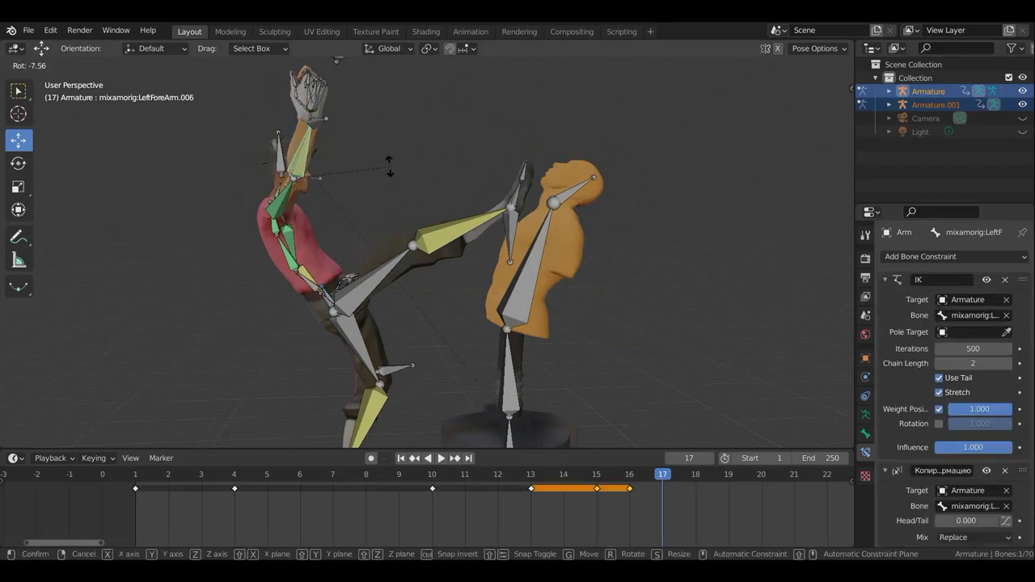
right_click(352, 129)
click(343, 130)
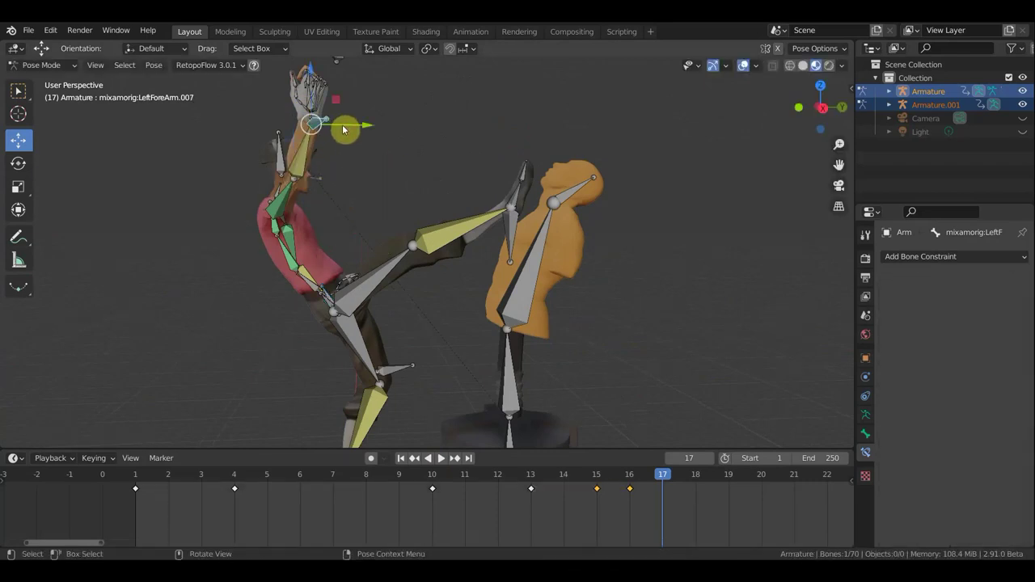
key(g)
click(410, 208)
key(r)
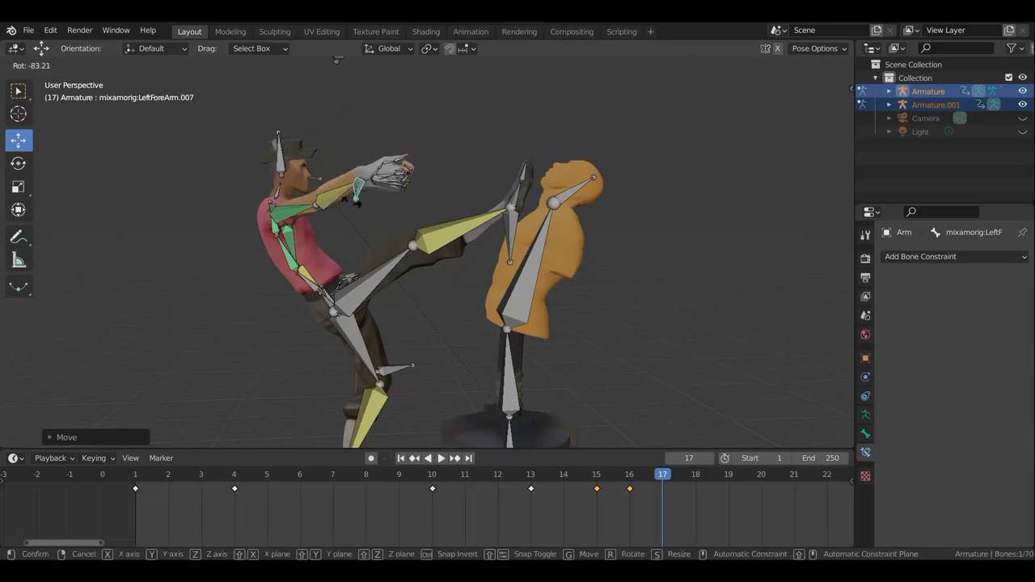
click(356, 195)
Undo the bent-hand rotation, restoring the earlier extended arm pose.
middle_drag(326, 296, 294, 295)
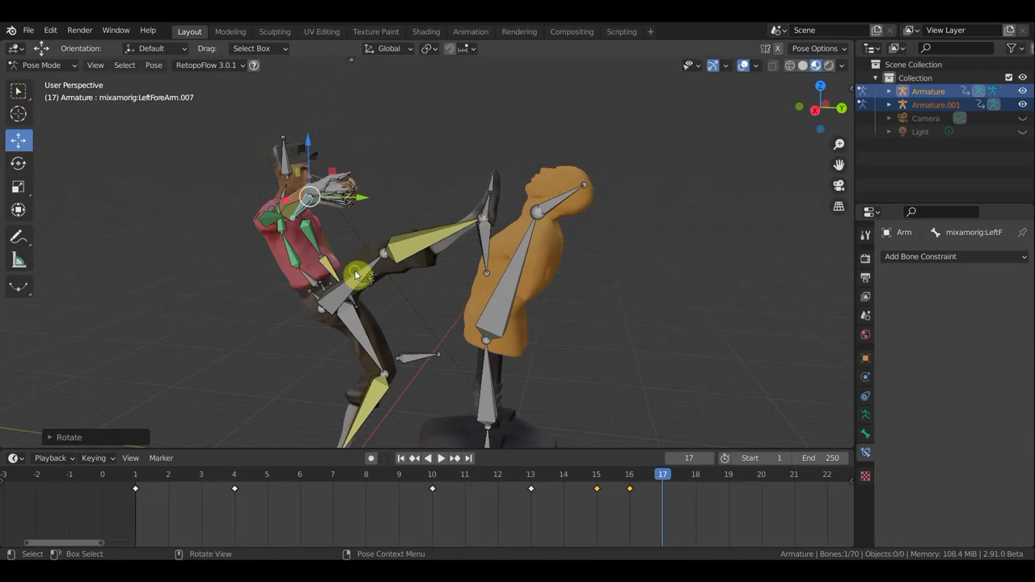
key(ctrl+z)
mouse_move(410, 262)
middle_down()
mouse_move(531, 239)
mouse_move(518, 222)
middle_up()
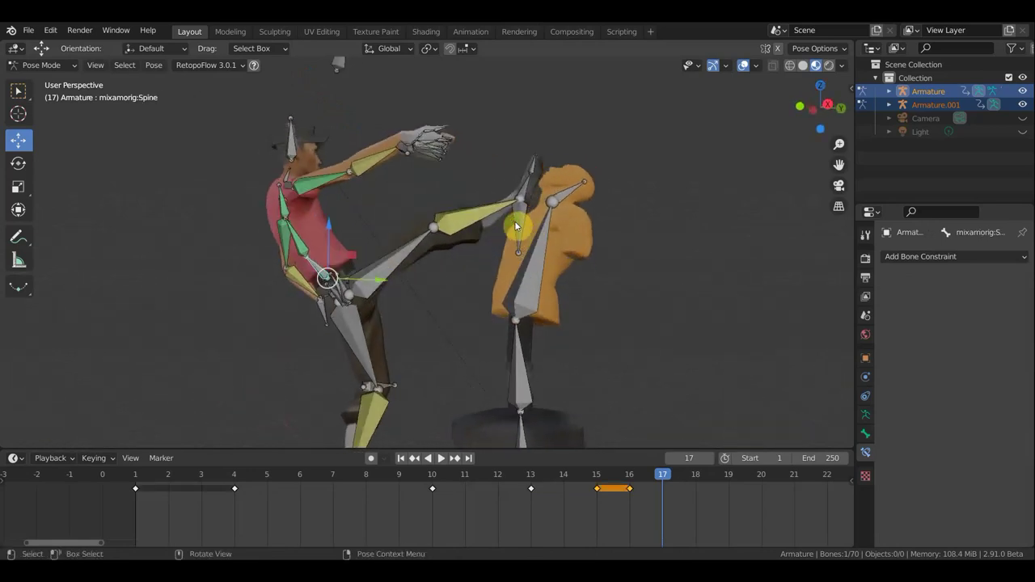
middle_drag(309, 300, 358, 297)
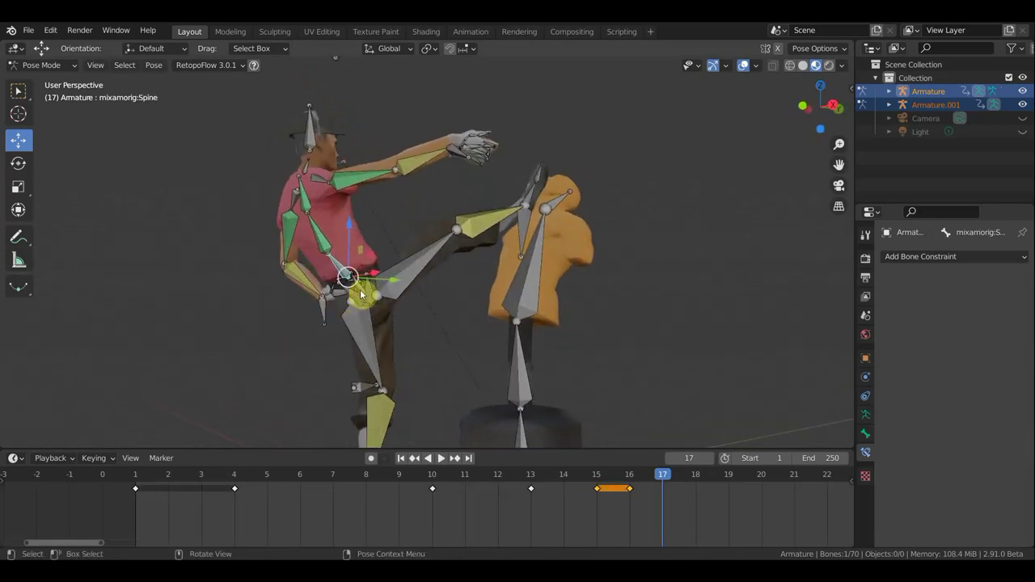
Select the kicker's Hips bone and switch to Right Orthographic view.
click(372, 294)
key(KP_3)
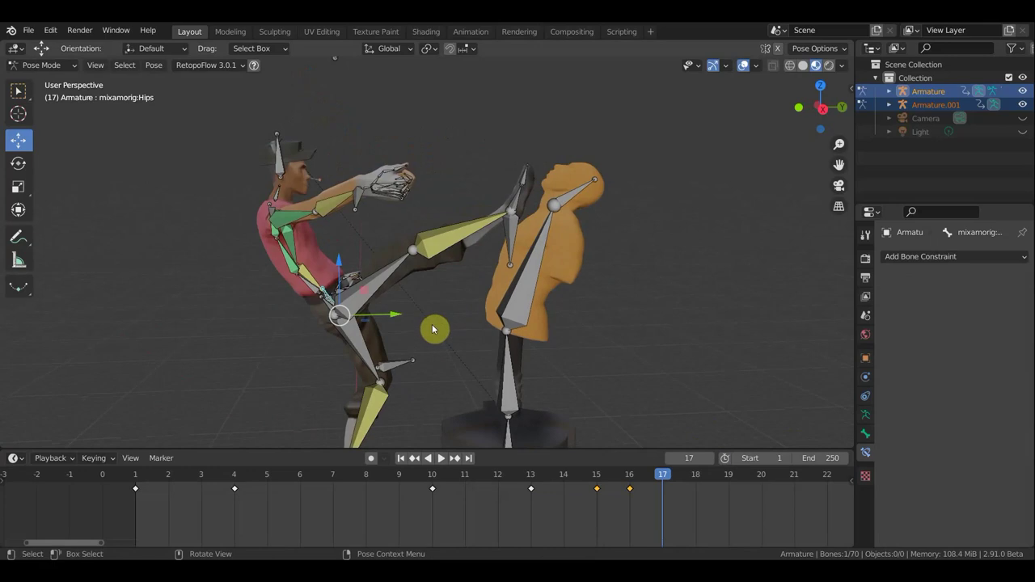
scroll(434, 328, down, 3)
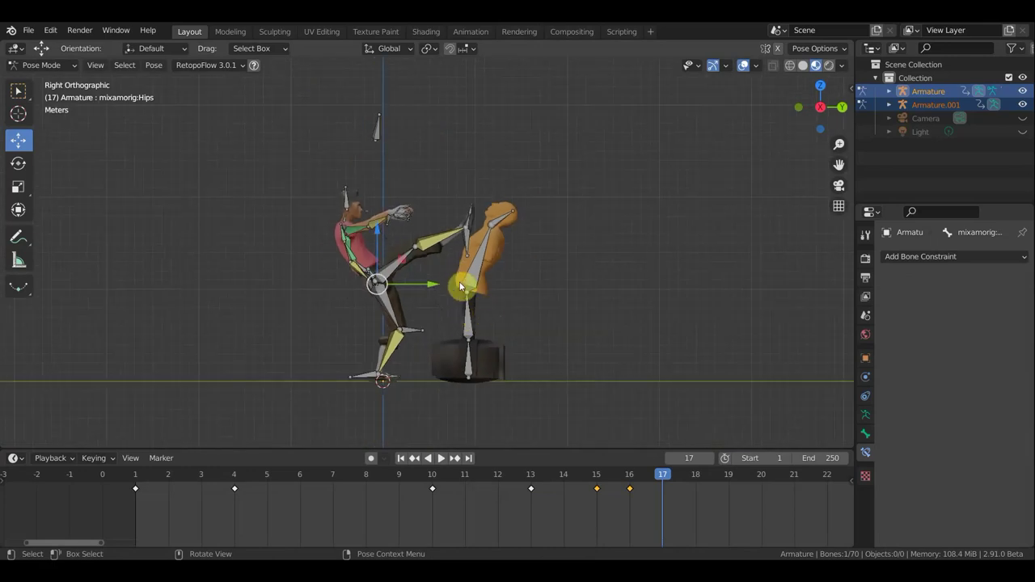
Rotate the hips back about 15° and press the kicking foot lower into the dummy's chest.
key(r)
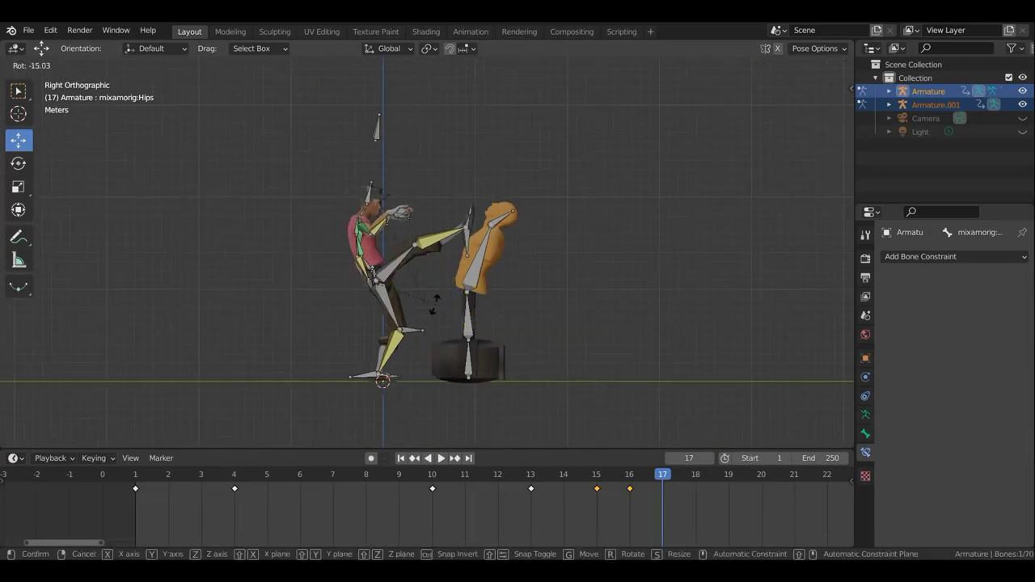
click(431, 309)
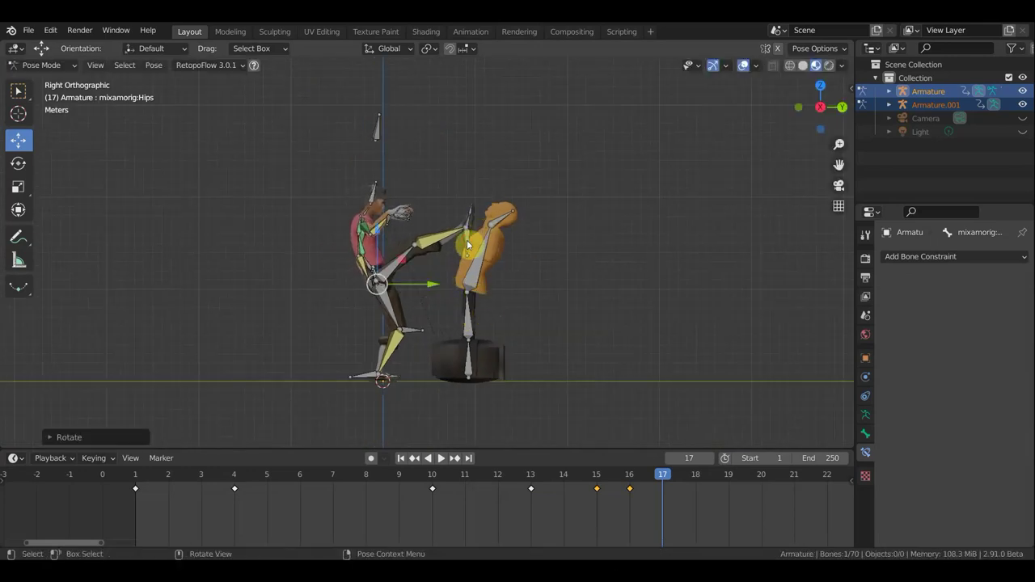
mouse_move(466, 241)
mouse_down()
mouse_move(471, 271)
mouse_move(475, 259)
mouse_up()
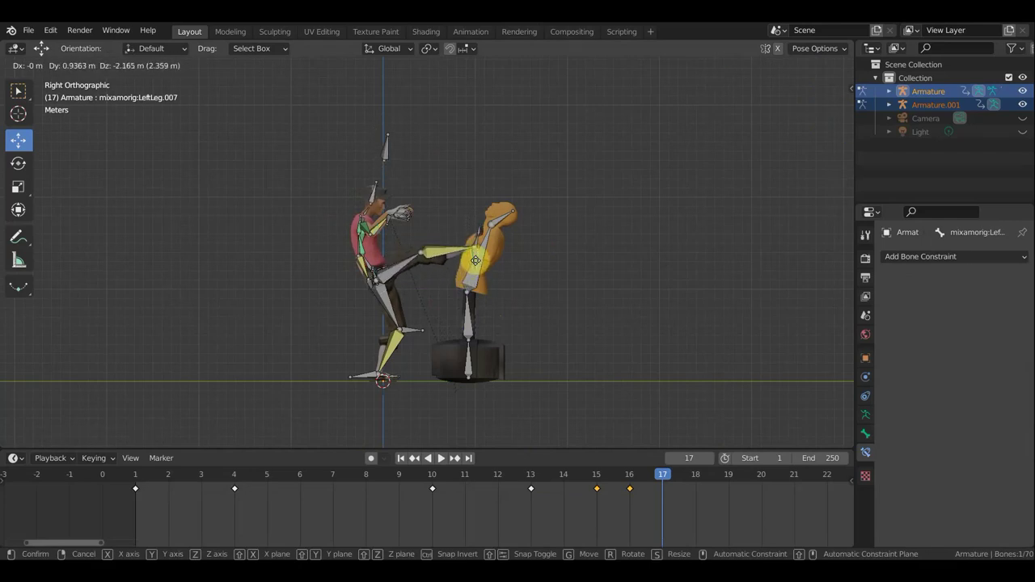
drag(475, 260, 479, 269)
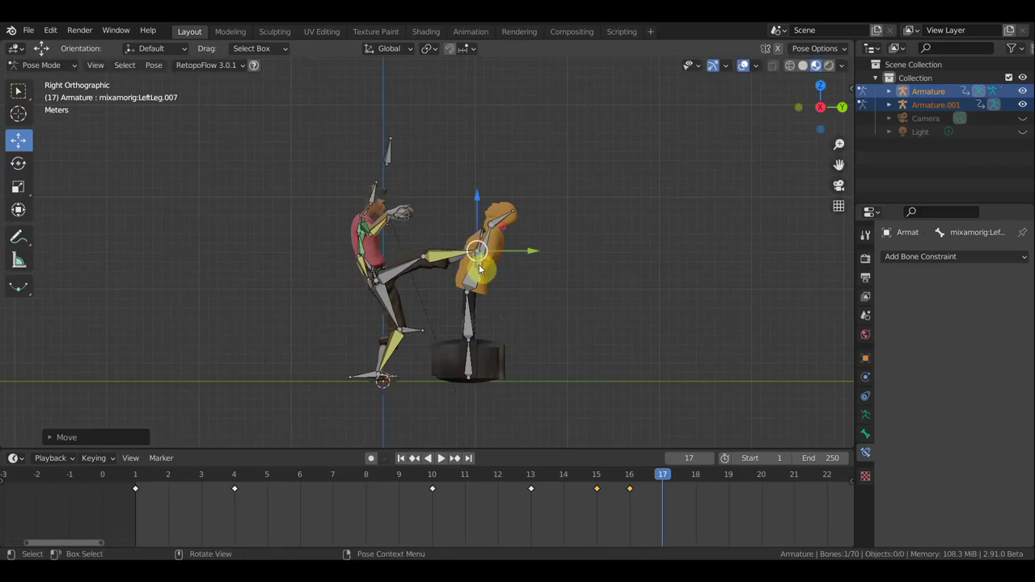
scroll(485, 271, up, 2)
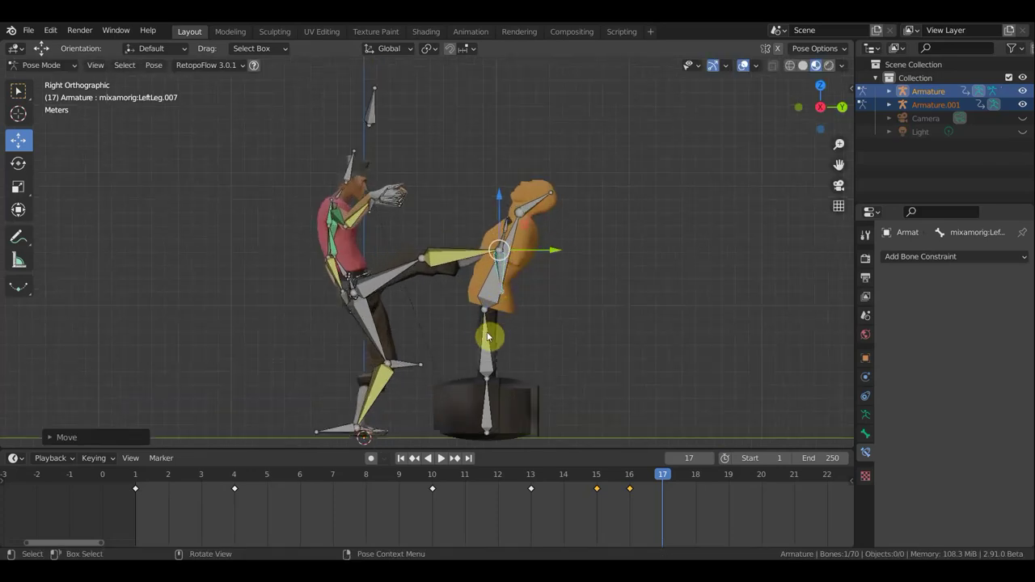
click(564, 351)
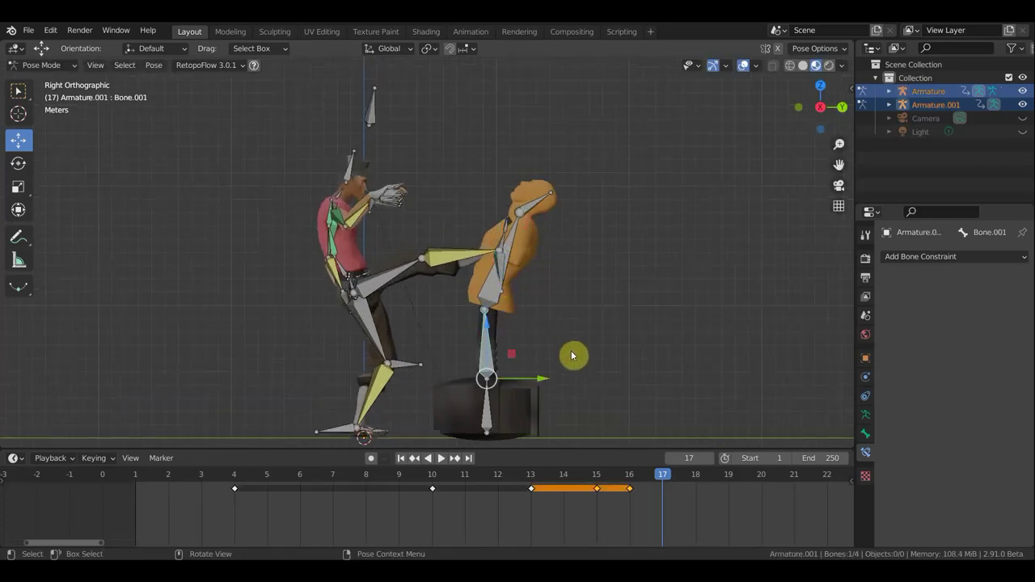
Tilt the dummy's base bone back, then rotate its head and torso bones to absorb the kick.
key(r)
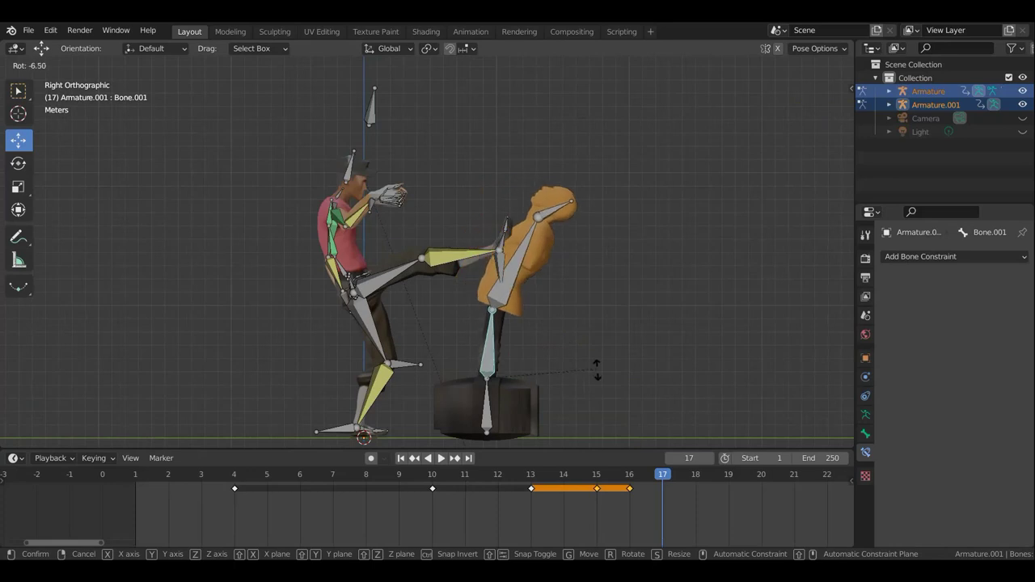
click(617, 377)
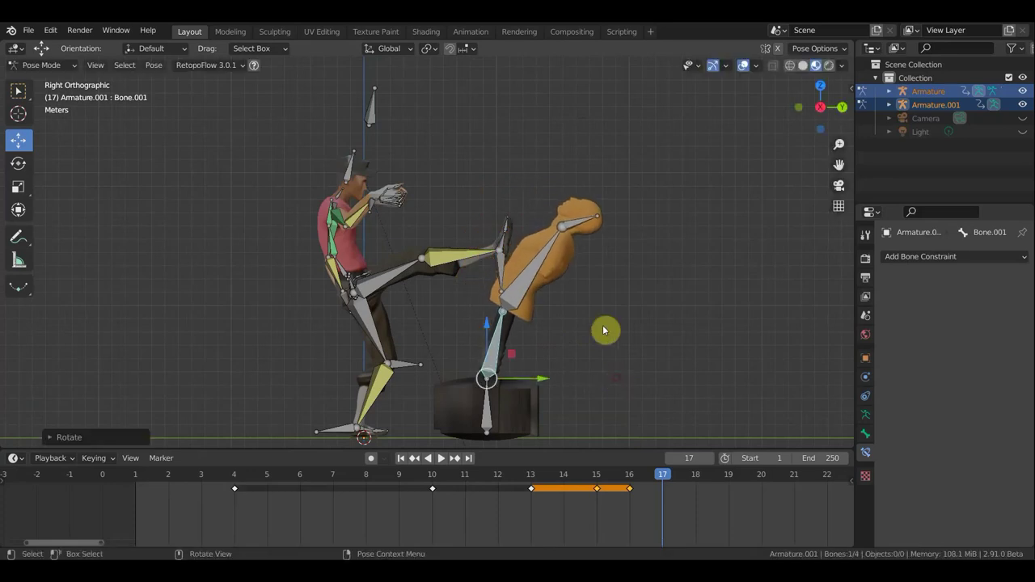
click(566, 202)
key(r)
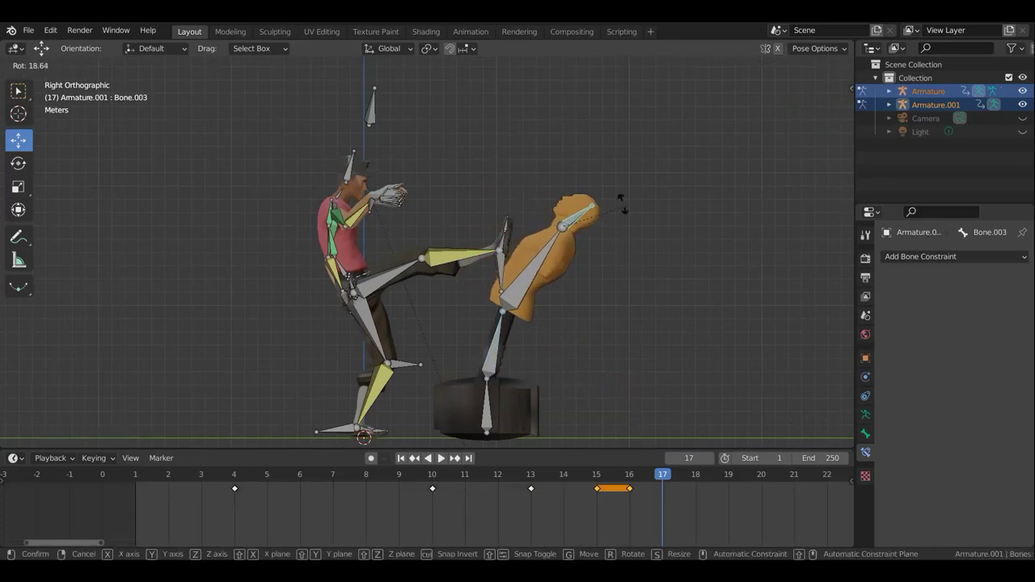
click(571, 236)
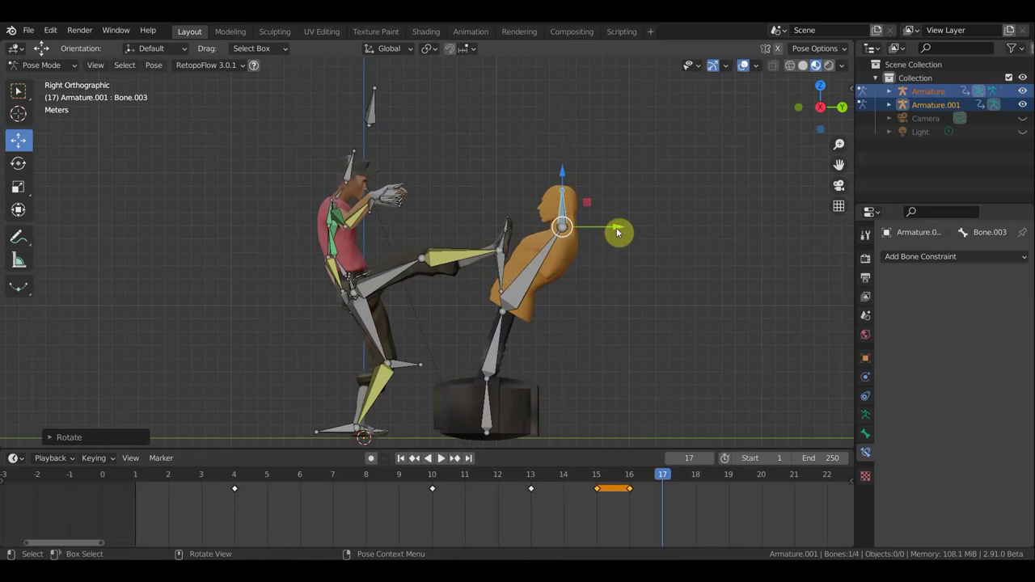
click(536, 247)
key(r)
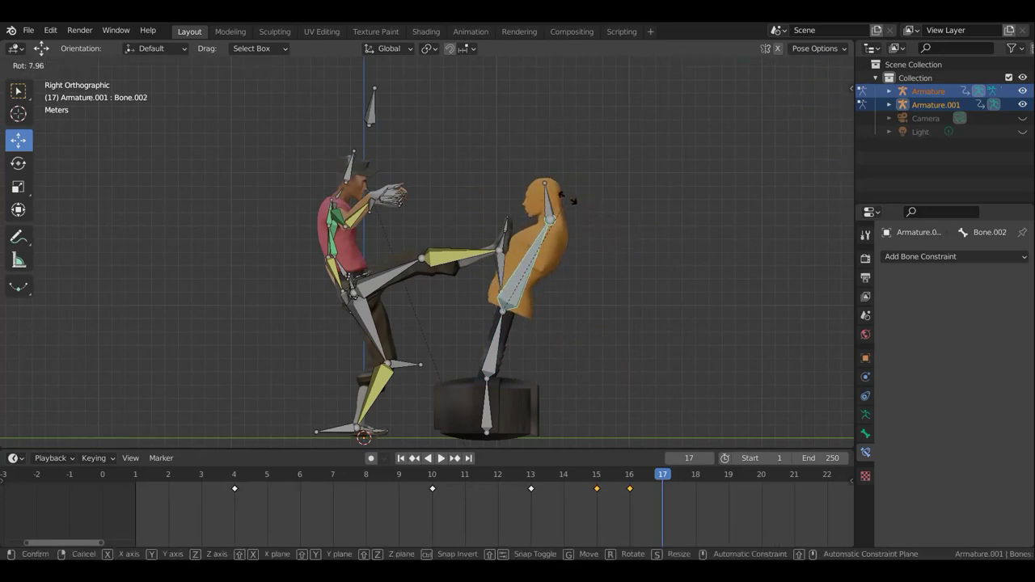
click(570, 201)
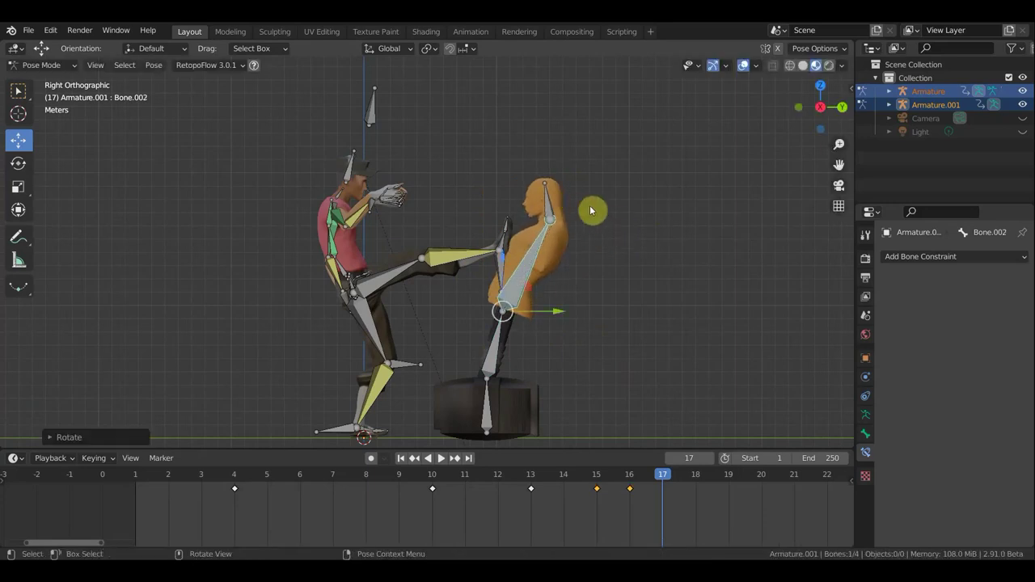
Select all dummy bones and insert a Location & Rotation keyframe at frame 17.
key(a)
key(i)
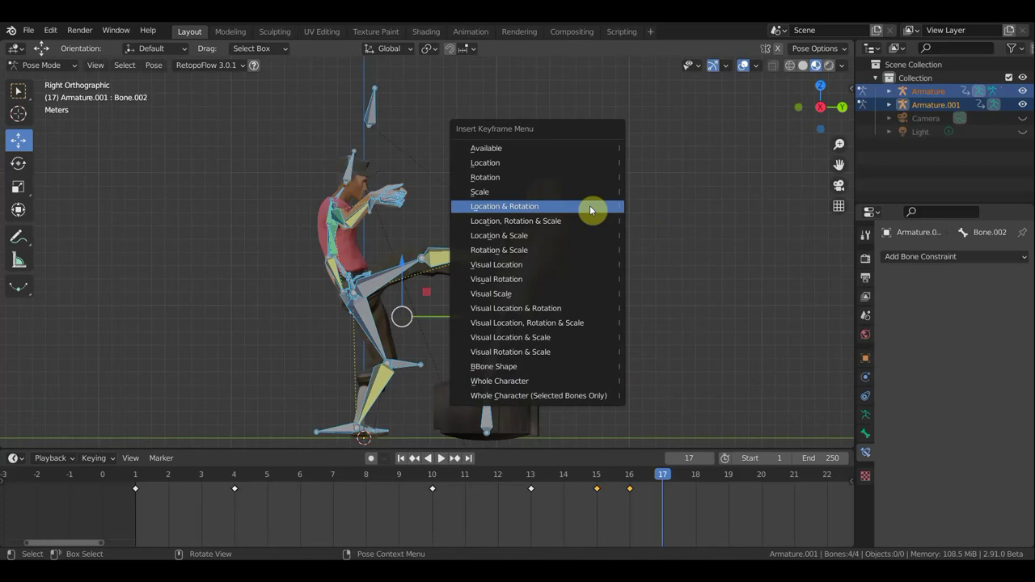
click(590, 205)
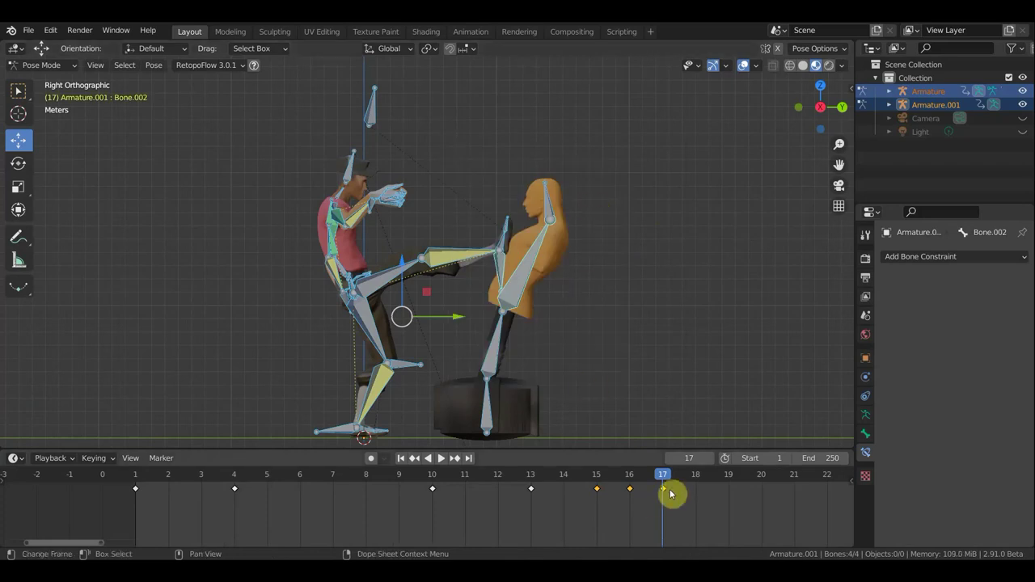
Play the animation in reverse and scrub frames 6 to 20 to review, ending on frame 17.
key(shift+ctrl+space)
drag(272, 485, 697, 493)
mouse_move(750, 499)
mouse_down()
mouse_move(599, 495)
mouse_move(663, 506)
mouse_up()
mouse_move(593, 508)
mouse_down()
mouse_move(719, 522)
mouse_move(587, 504)
mouse_move(708, 523)
mouse_move(555, 487)
mouse_move(693, 509)
mouse_move(535, 491)
mouse_move(138, 485)
mouse_up()
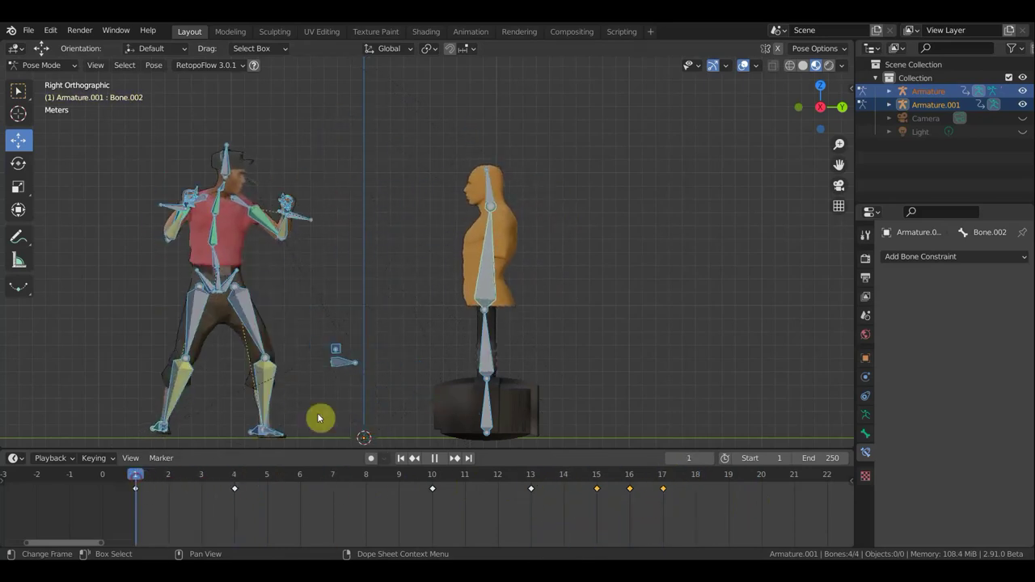
Hide the viewport overlays and play the kick animation through once.
click(745, 65)
scroll(675, 192, down, 3)
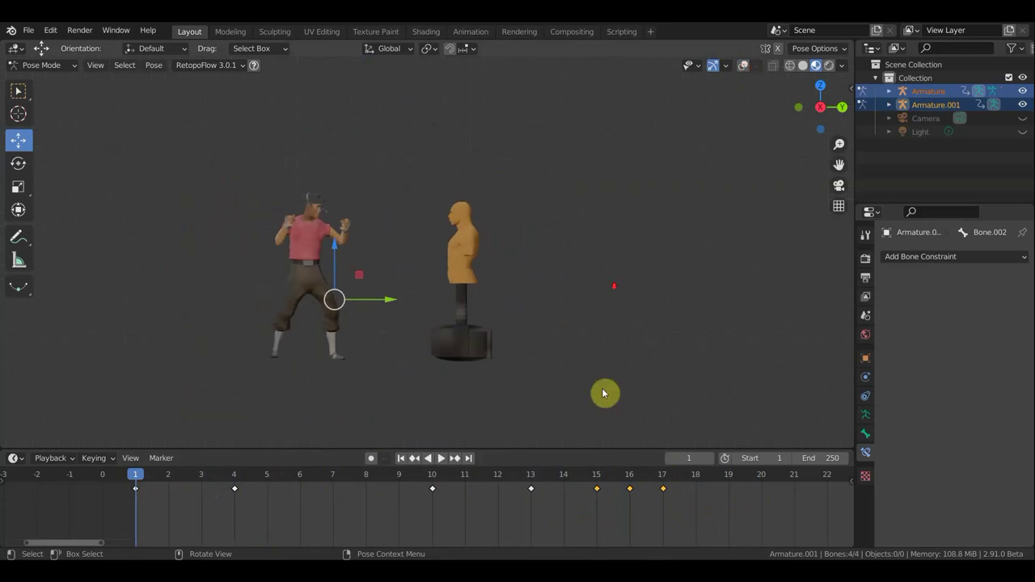
click(442, 459)
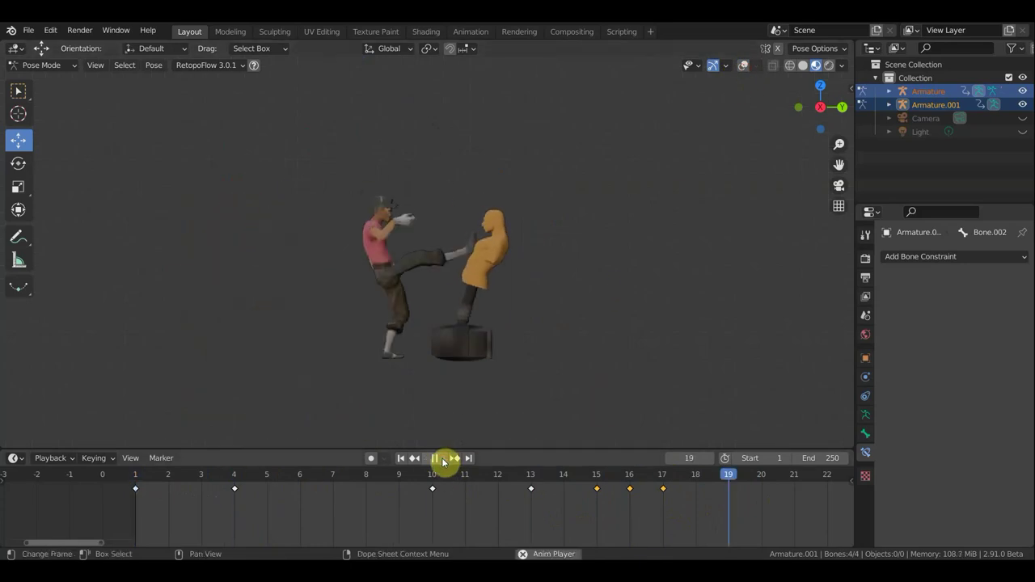
click(442, 460)
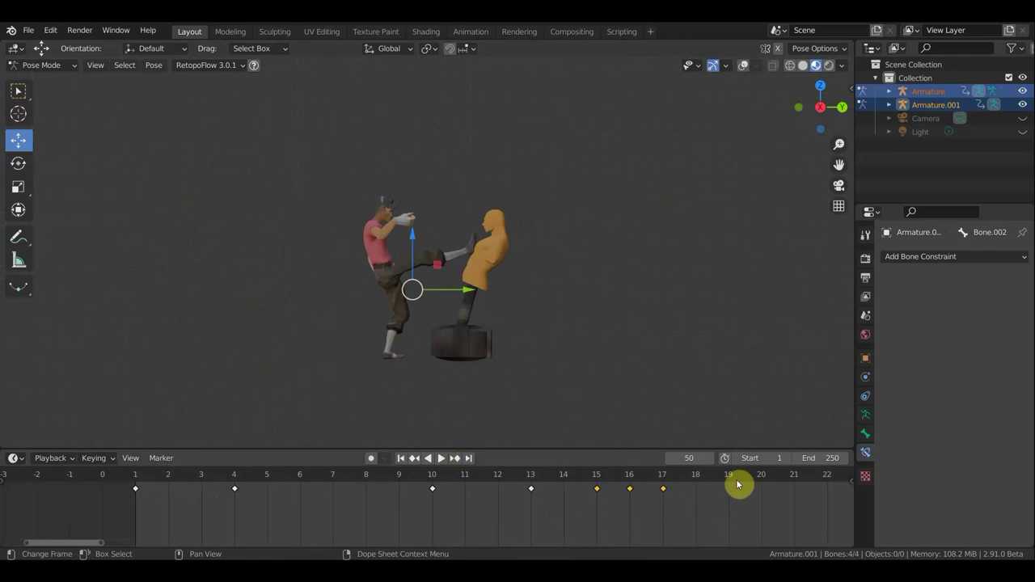
Stop on frame 18 after checking frame 20, and show the bones and grid again.
click(763, 481)
scroll(676, 402, up, 3)
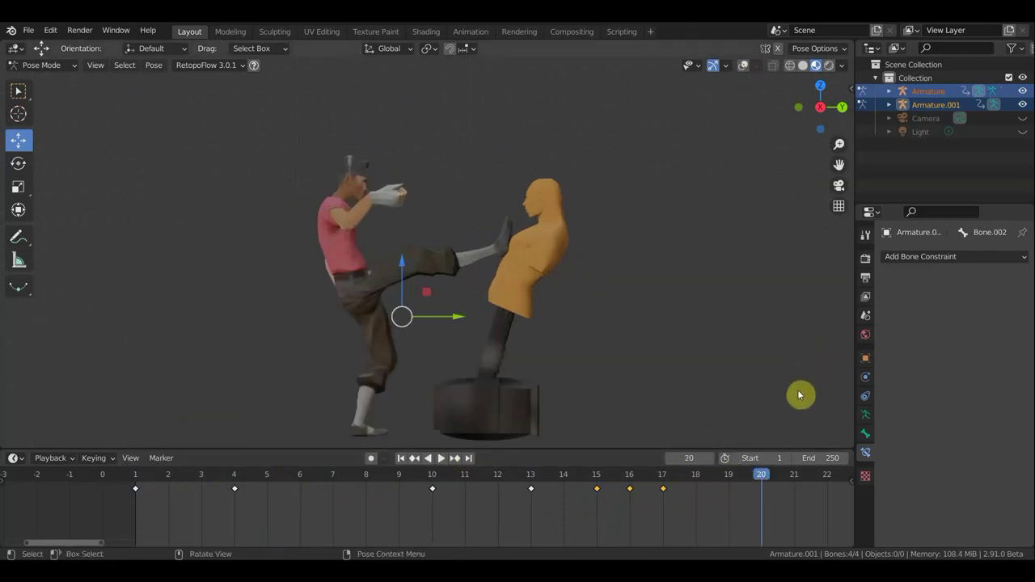
click(701, 480)
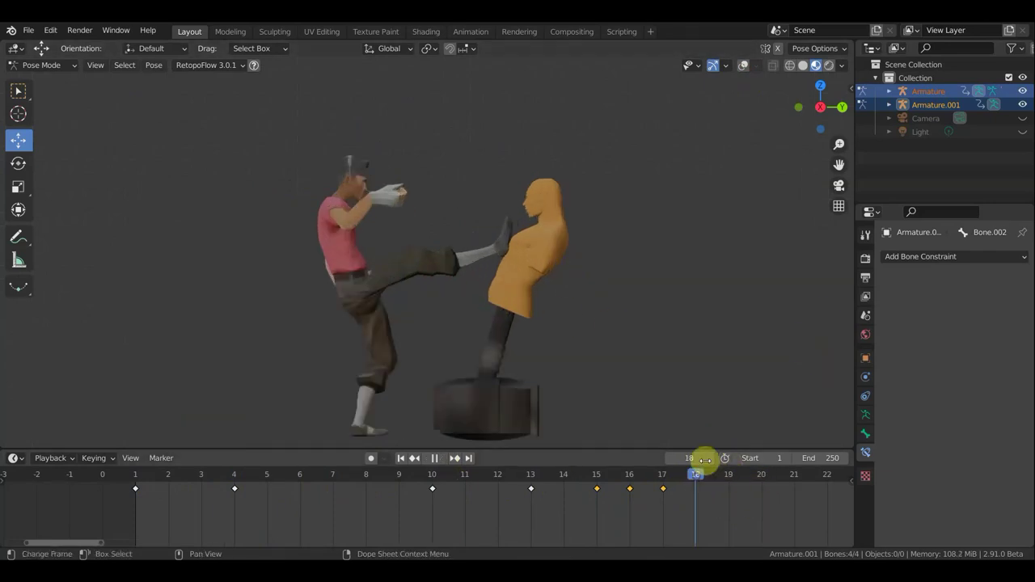
click(743, 67)
scroll(616, 241, down, 3)
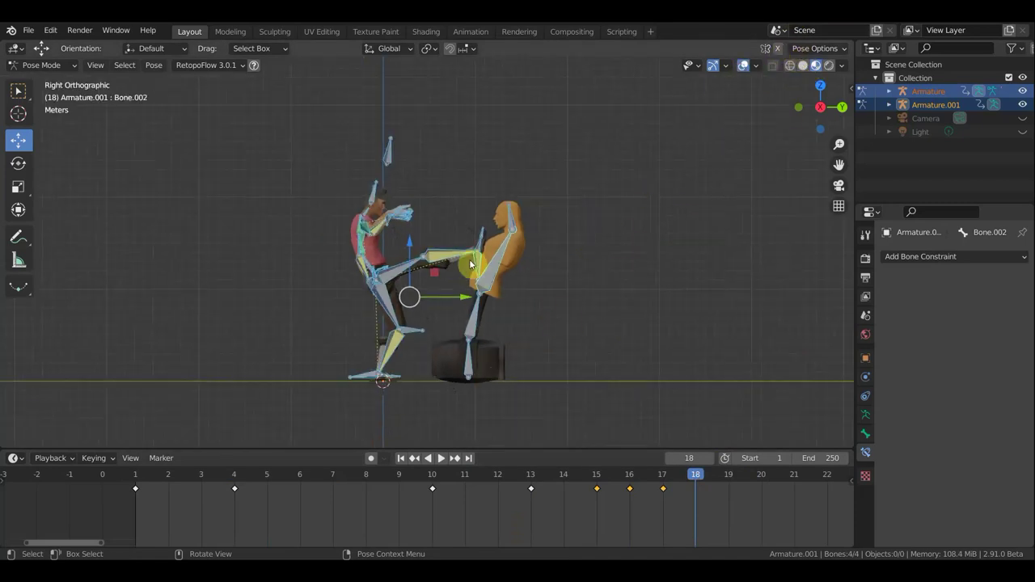
Deselect the orange dummy's lower leg, foot, torso and remaining bones.
shift+click(471, 338)
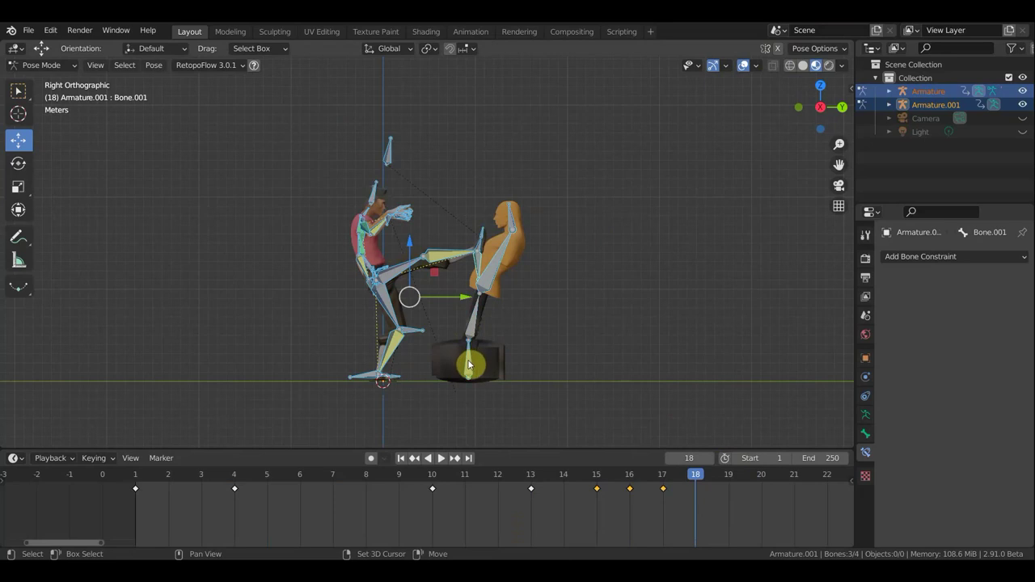
shift+click(472, 366)
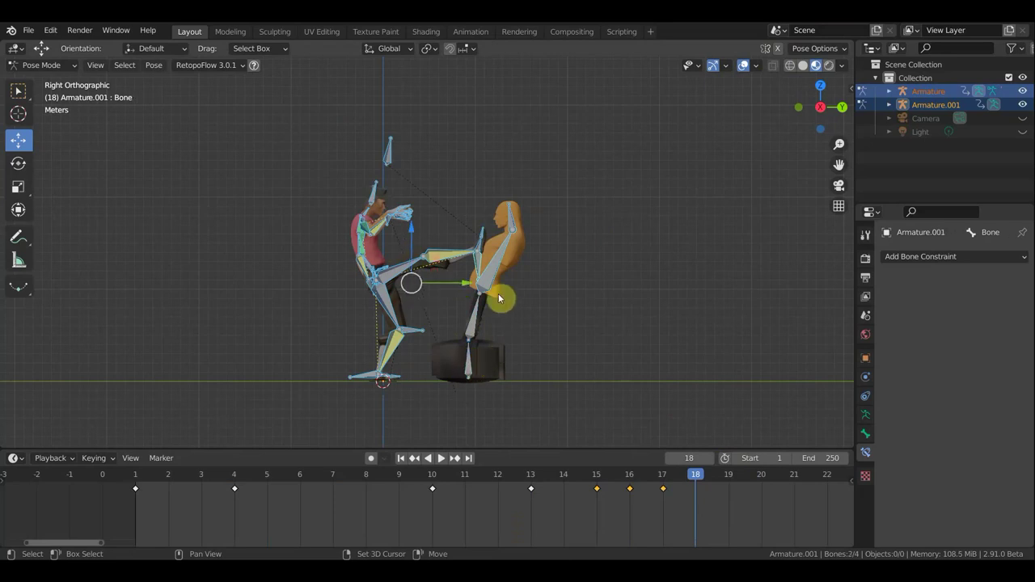
shift+click(520, 226)
scroll(523, 228, up, 3)
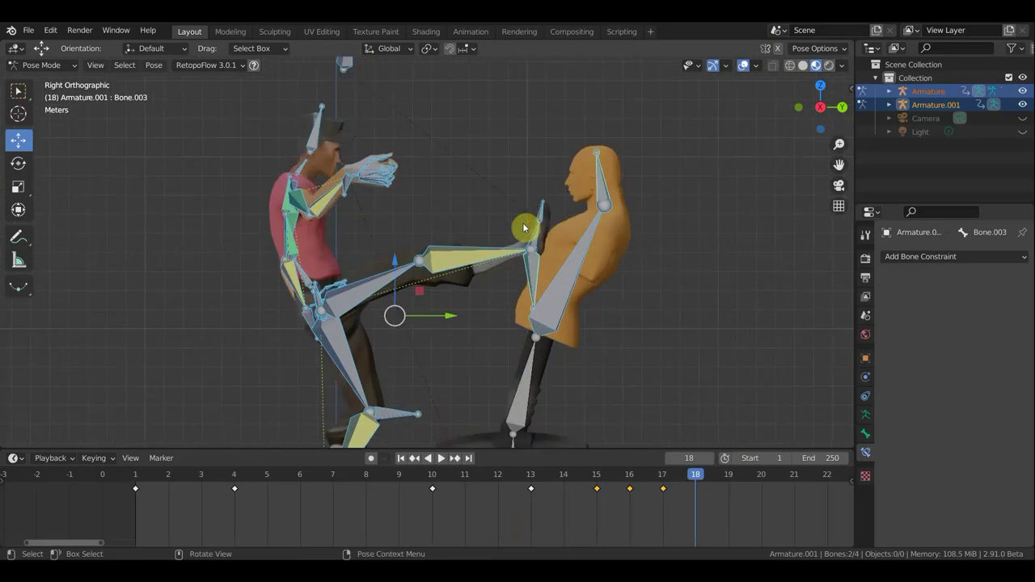
shift+click(569, 272)
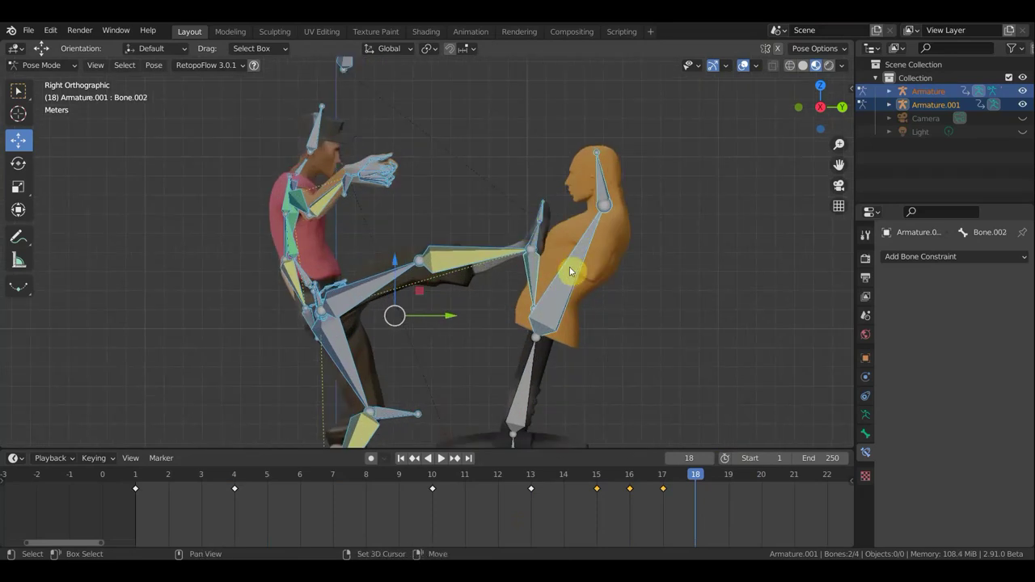
shift+click(607, 194)
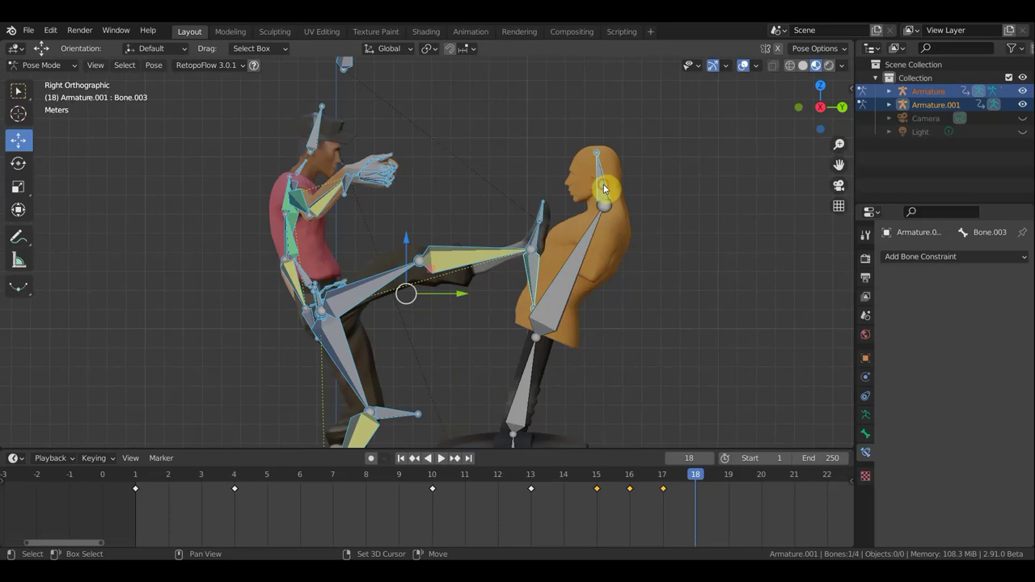
shift+click(623, 194)
scroll(567, 236, down, 3)
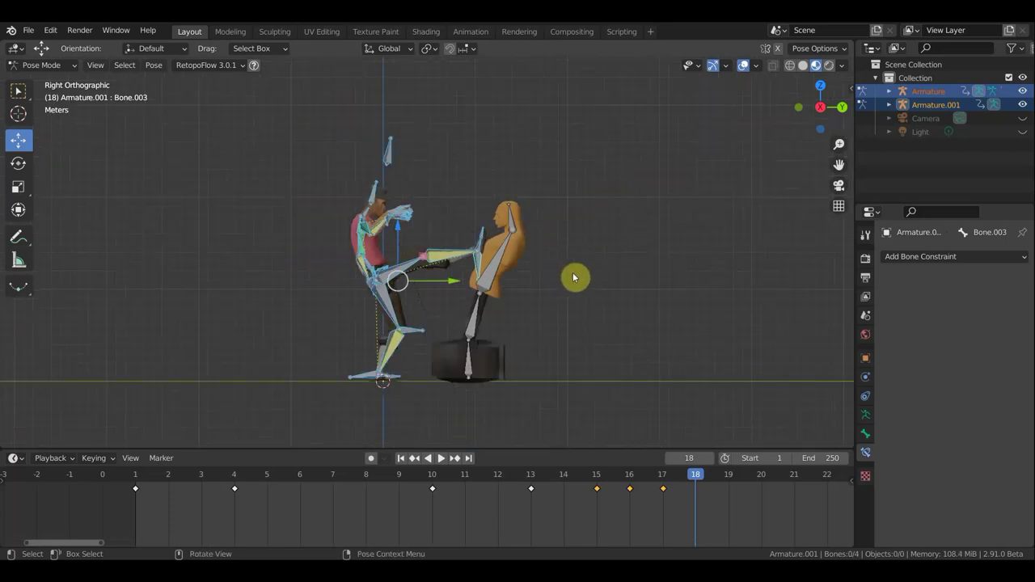
From top view, rotate the dummy's bone so the bag tilts away from the kick.
mouse_move(580, 285)
middle_down()
mouse_move(590, 328)
mouse_move(580, 372)
middle_up()
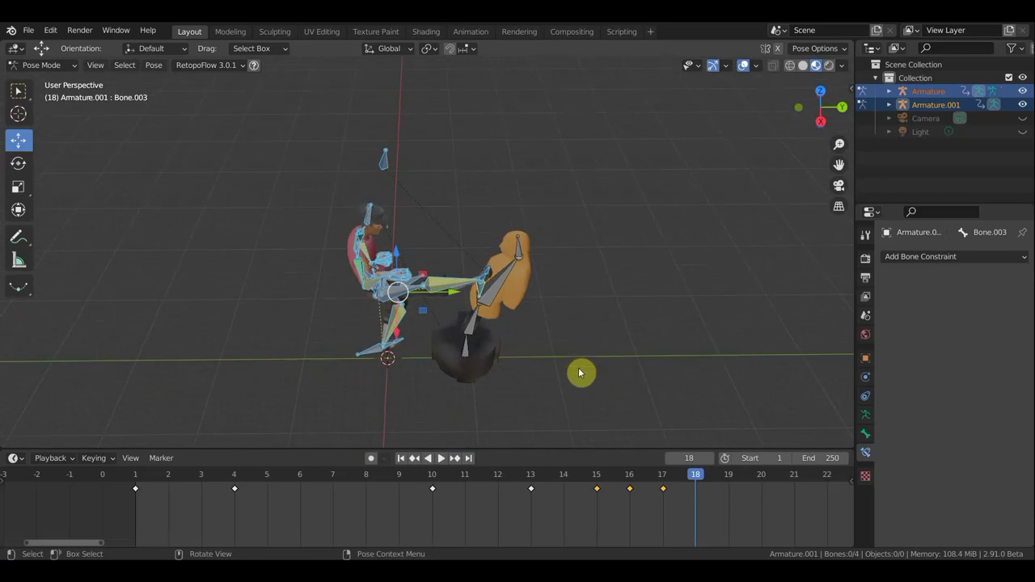
key(KP_7)
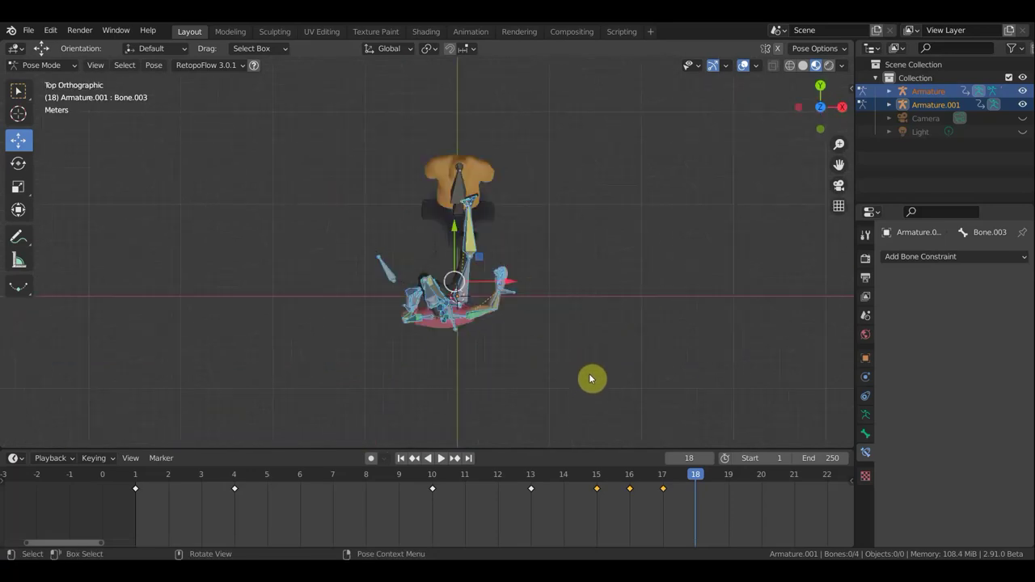
key(r)
click(624, 256)
mouse_move(625, 255)
middle_down()
mouse_move(407, 118)
mouse_move(449, 68)
middle_up()
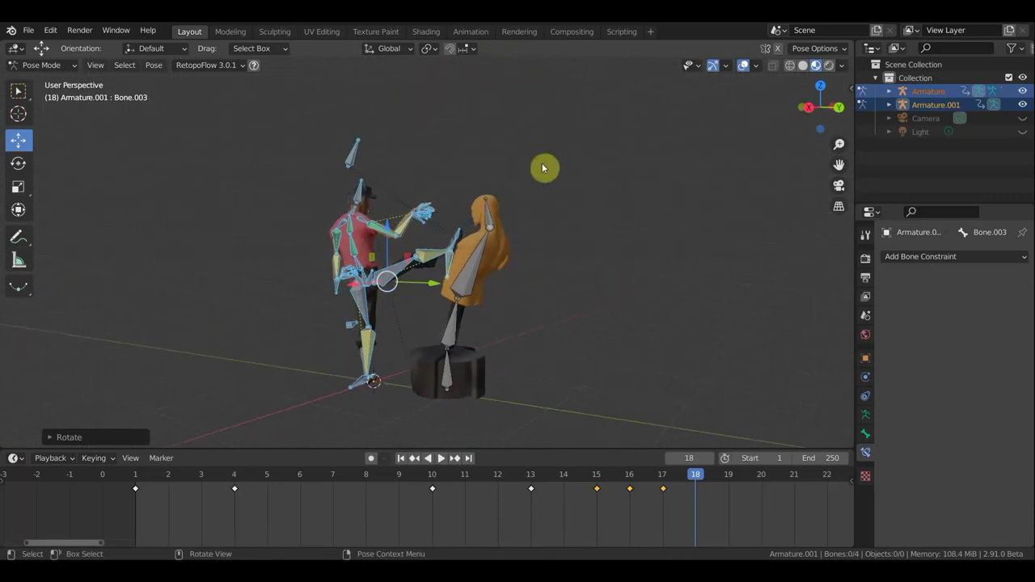
middle_drag(534, 128, 610, 175)
scroll(393, 288, up, 2)
scroll(447, 246, up, 1)
middle_drag(469, 336, 537, 328)
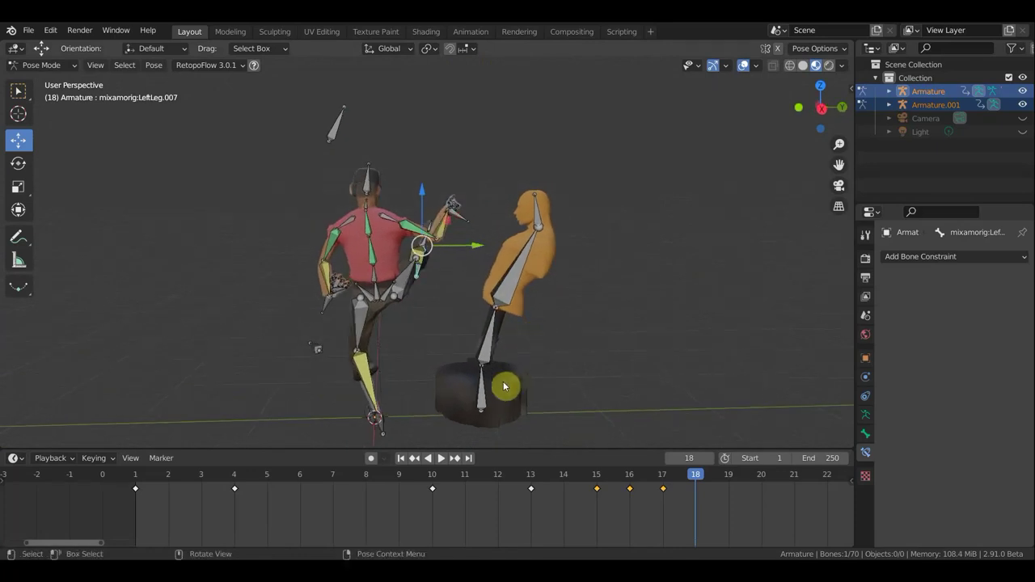
Move the character's left leg bone to a new position at frame 18.
key(g)
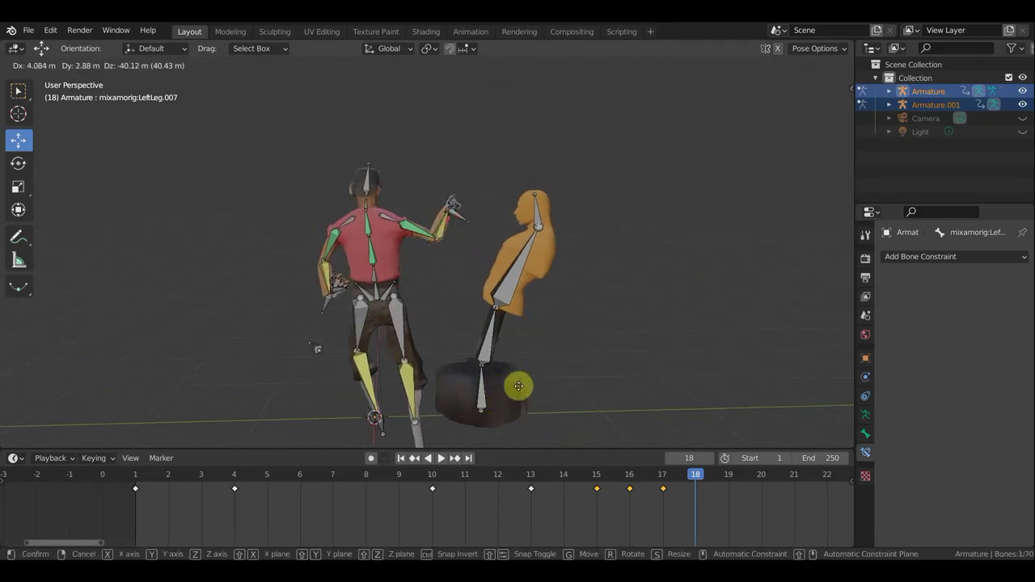
click(533, 322)
scroll(540, 336, down, 2)
scroll(538, 348, down, 2)
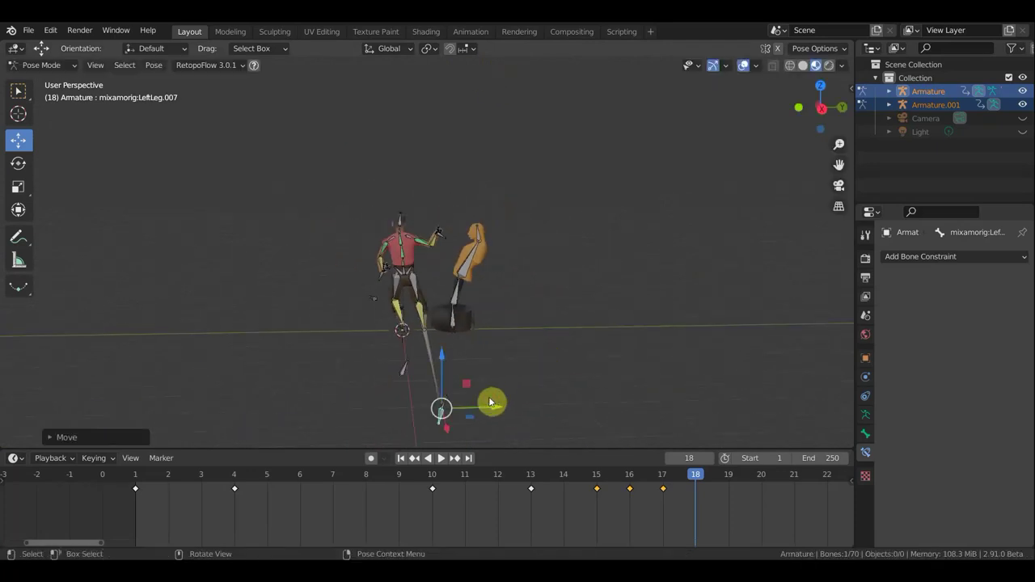
key(g)
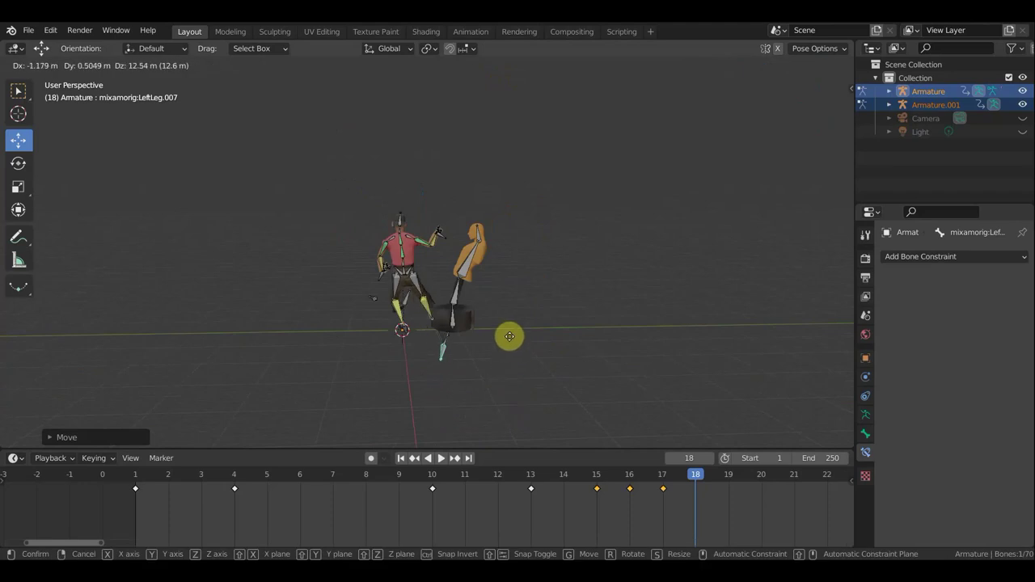
click(495, 315)
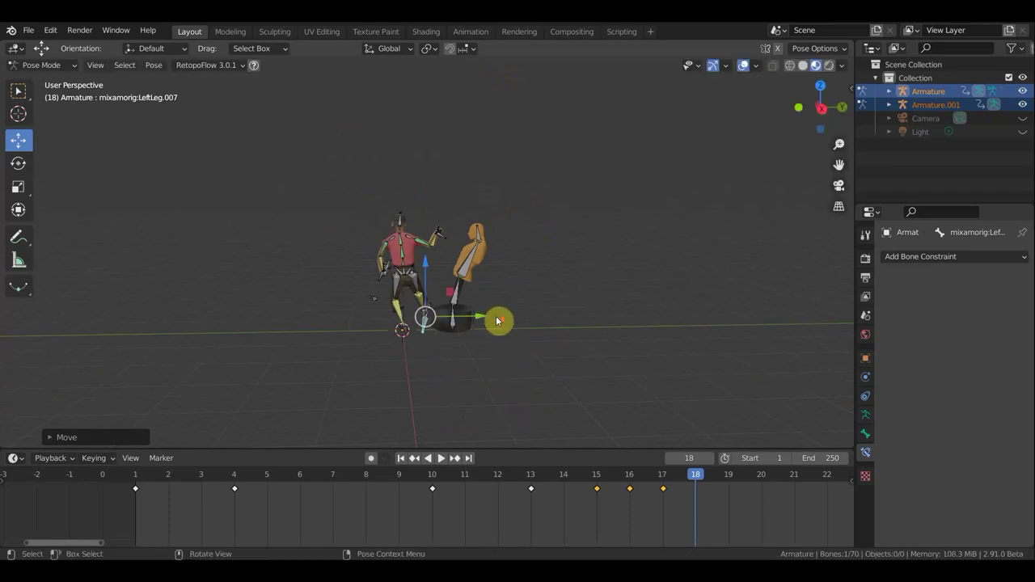
scroll(496, 321, up, 2)
mouse_move(497, 321)
middle_down()
mouse_move(363, 338)
mouse_move(328, 330)
mouse_move(566, 337)
middle_up()
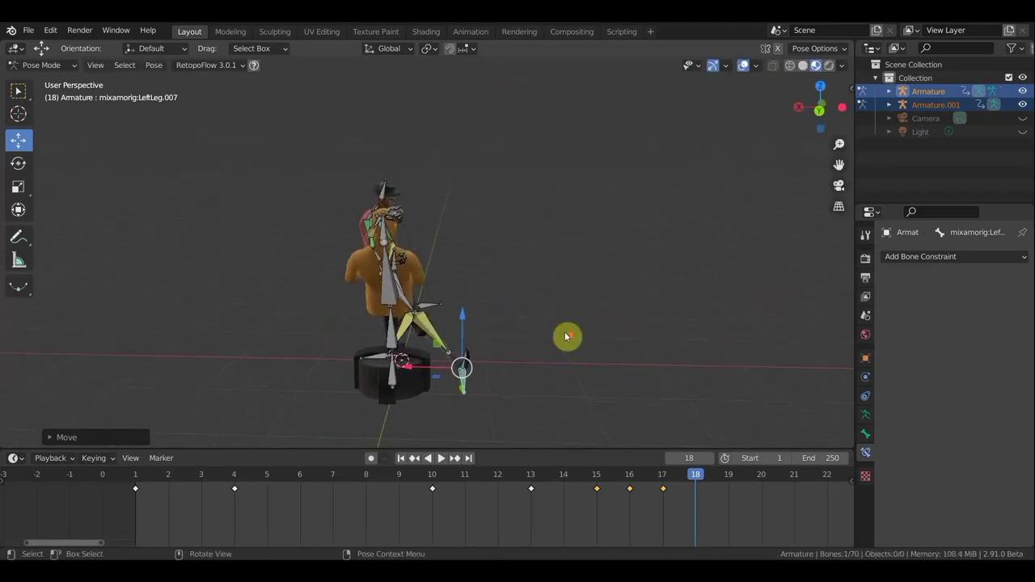
scroll(527, 249, up, 2)
scroll(508, 222, up, 2)
scroll(530, 217, up, 2)
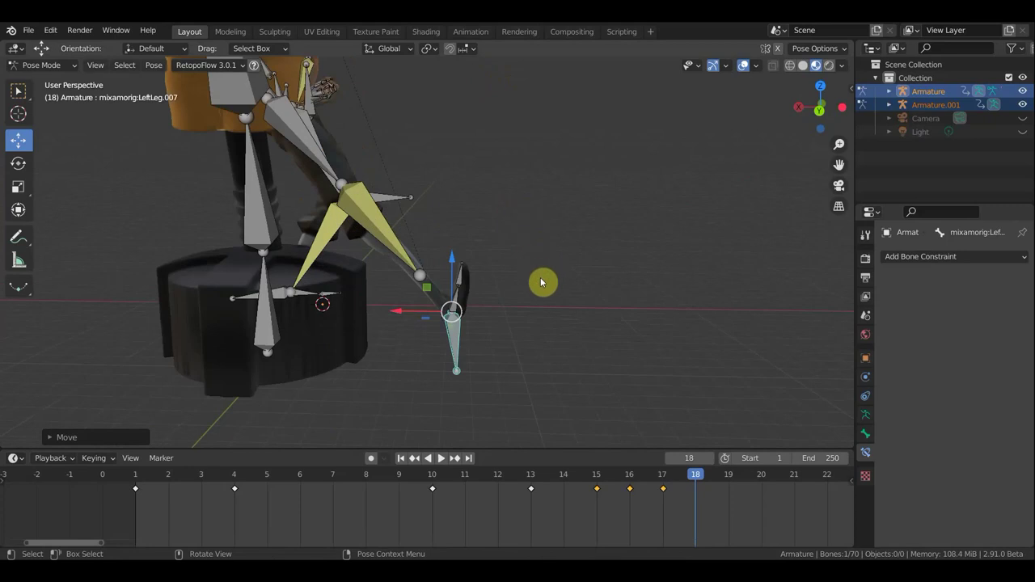
Reposition and rotate the lower leg bone, and move the foot bone.
key(g)
click(514, 278)
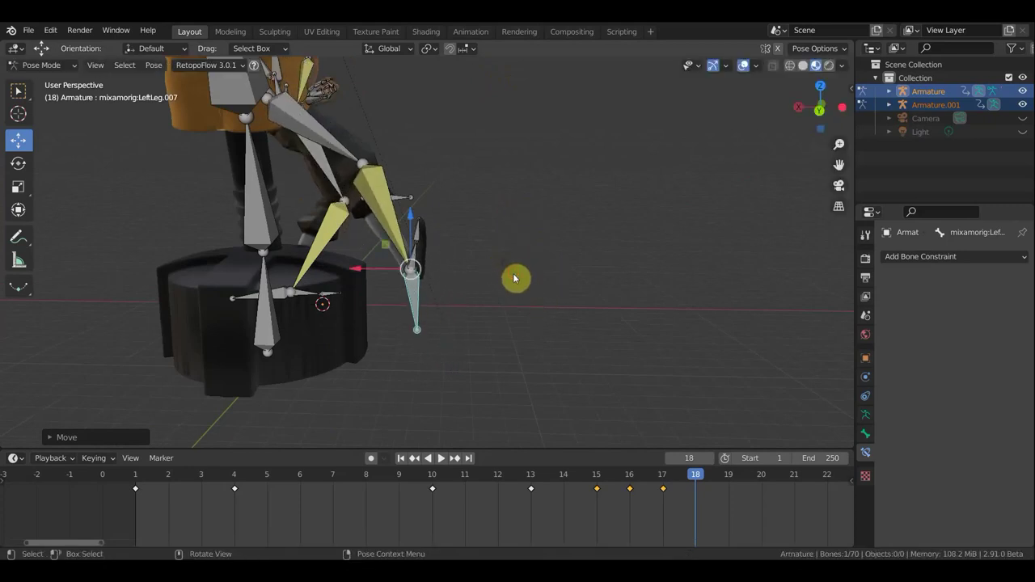
key(r)
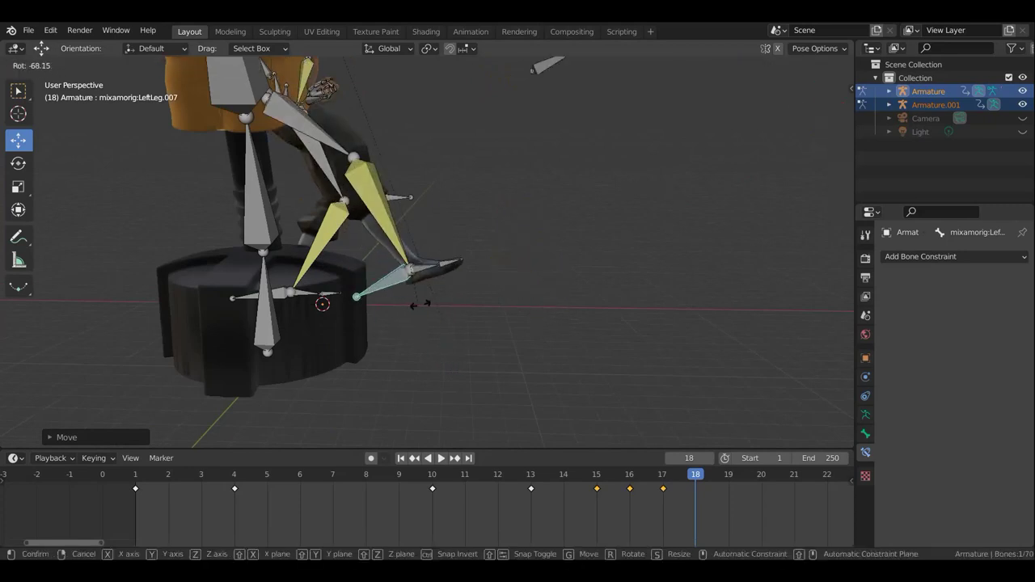
click(426, 308)
key(g)
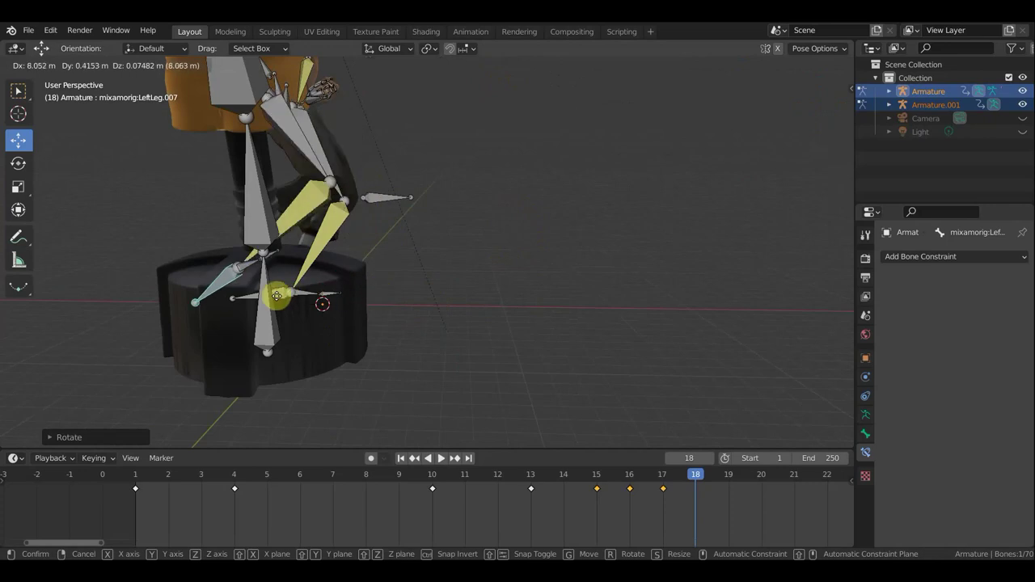
click(227, 326)
scroll(519, 335, up, 5)
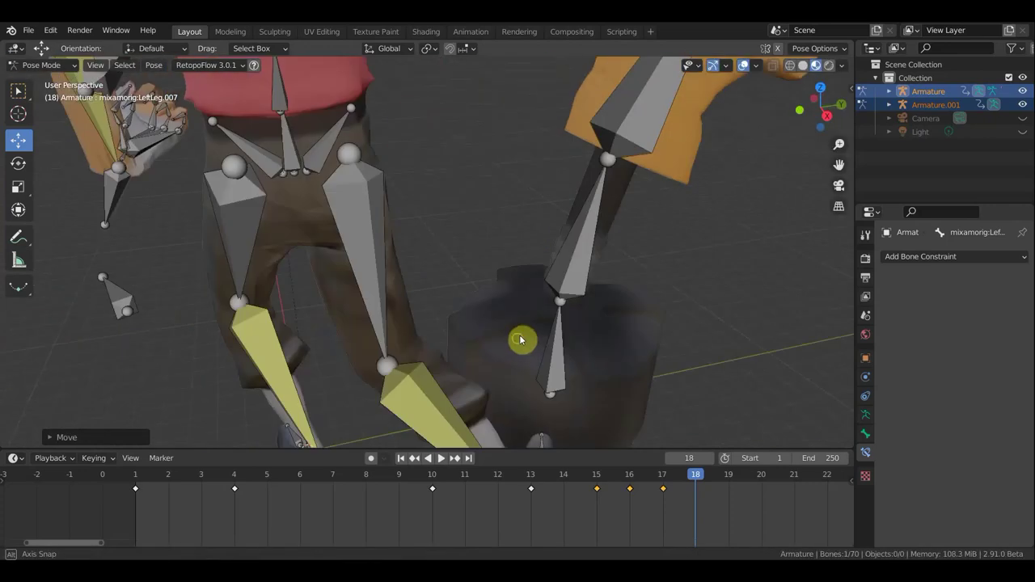
scroll(522, 328, down, 5)
mouse_move(513, 344)
middle_down()
mouse_move(483, 365)
mouse_move(520, 365)
middle_up()
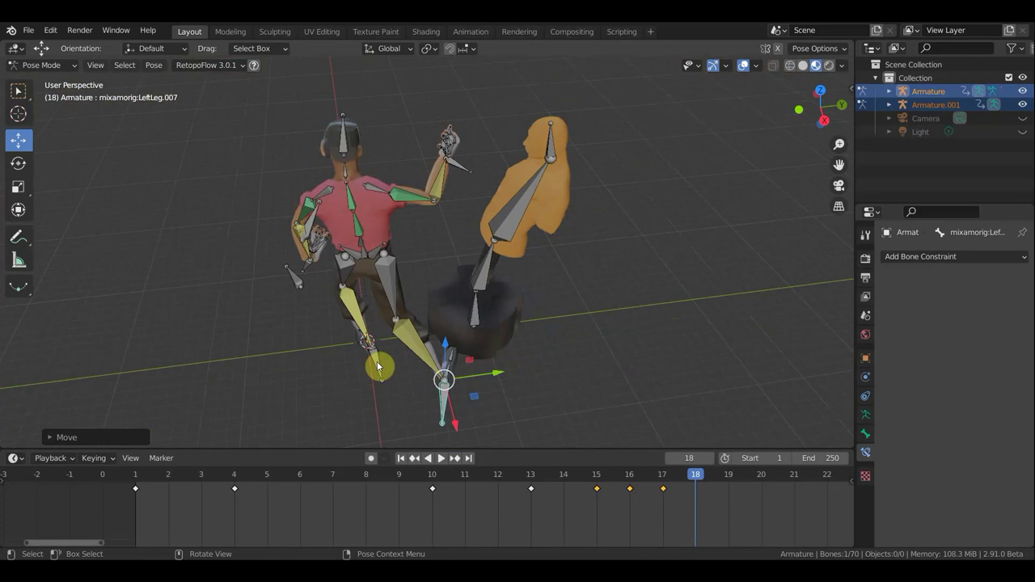
Select shin bone LeftLeg.005 and rotate the leg bones toward the dummy.
click(379, 369)
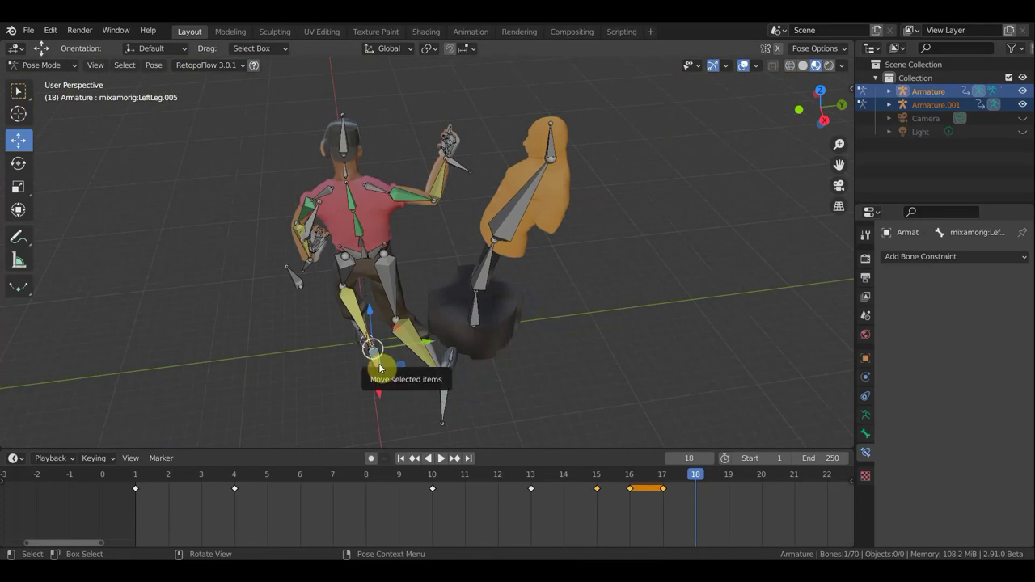
key(g)
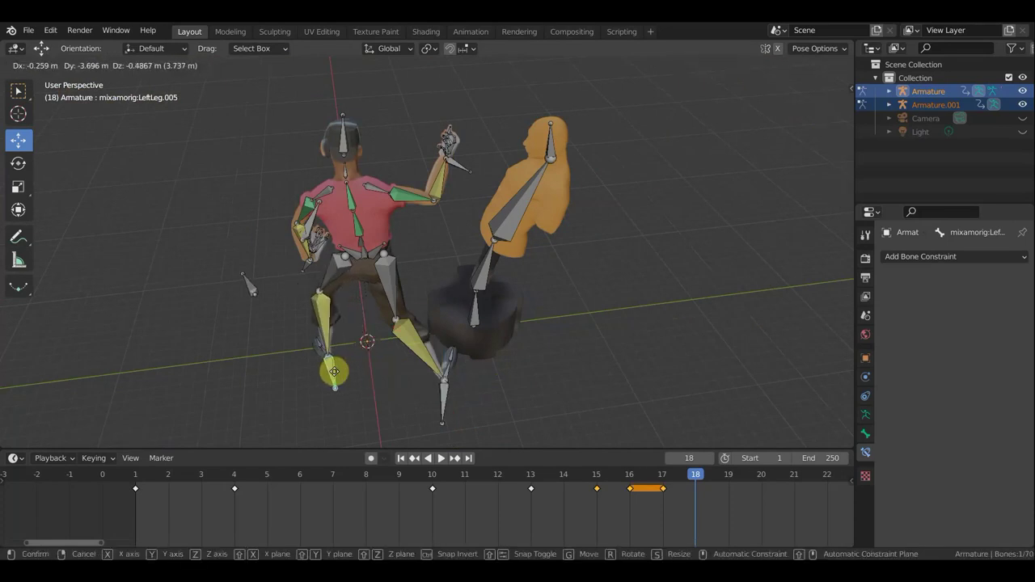
click(335, 368)
key(ctrl+z)
key(ctrl+z)
mouse_move(455, 400)
middle_down()
mouse_move(351, 397)
mouse_move(300, 439)
mouse_move(457, 374)
middle_up()
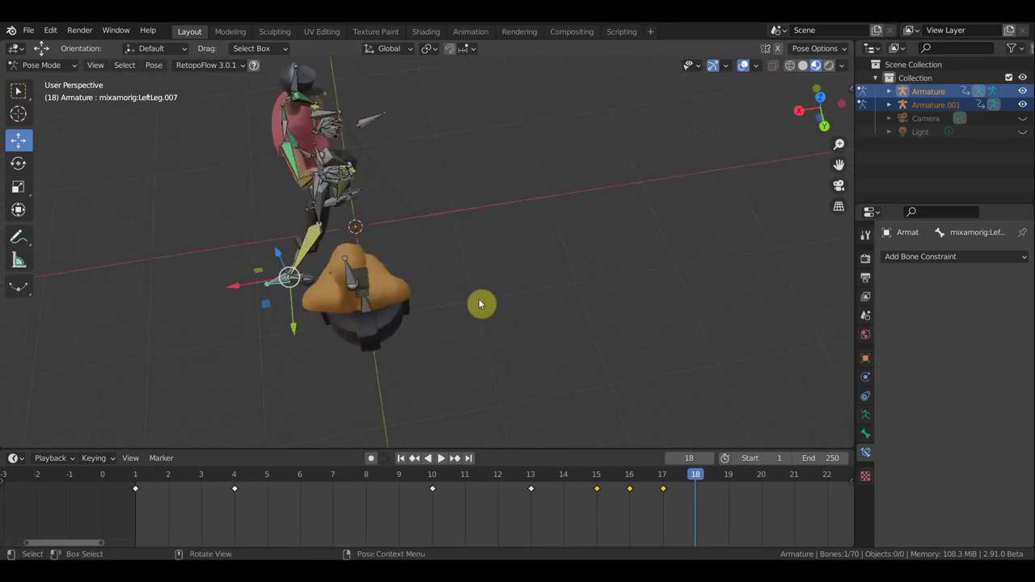
key(r)
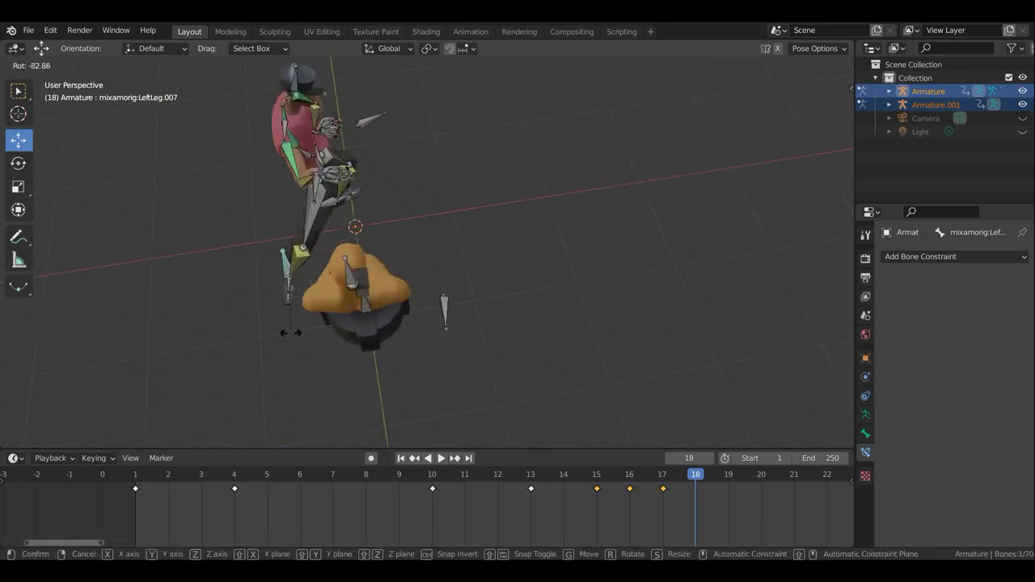
click(296, 336)
mouse_move(338, 310)
middle_down()
mouse_move(337, 240)
mouse_move(403, 240)
middle_up()
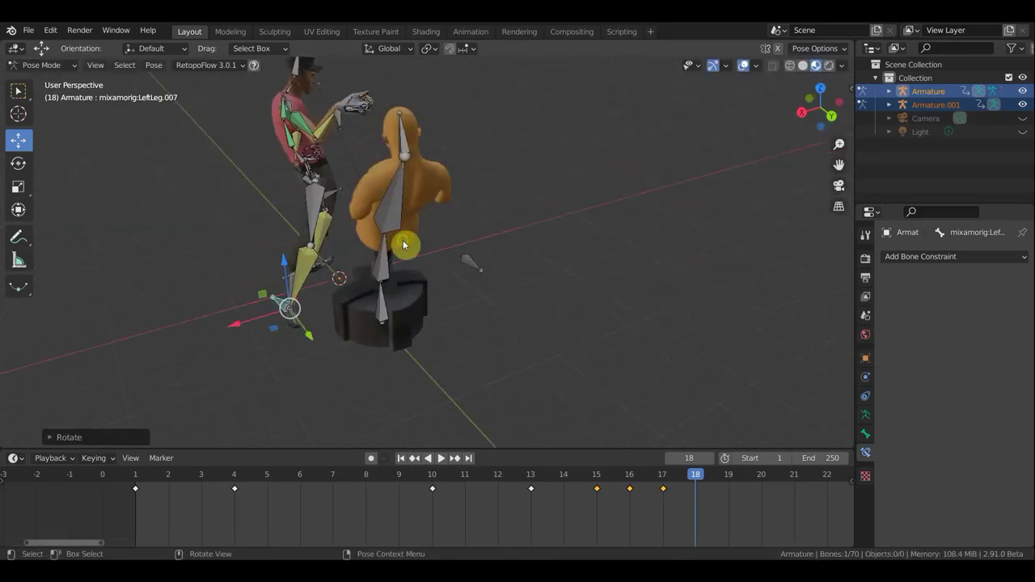
mouse_move(330, 270)
middle_down()
mouse_move(386, 302)
mouse_move(593, 266)
mouse_move(557, 235)
mouse_move(574, 266)
mouse_move(593, 284)
mouse_move(599, 275)
middle_up()
Move a leg bone, then select and move upper leg bone LeftUpLeg.005.
key(g)
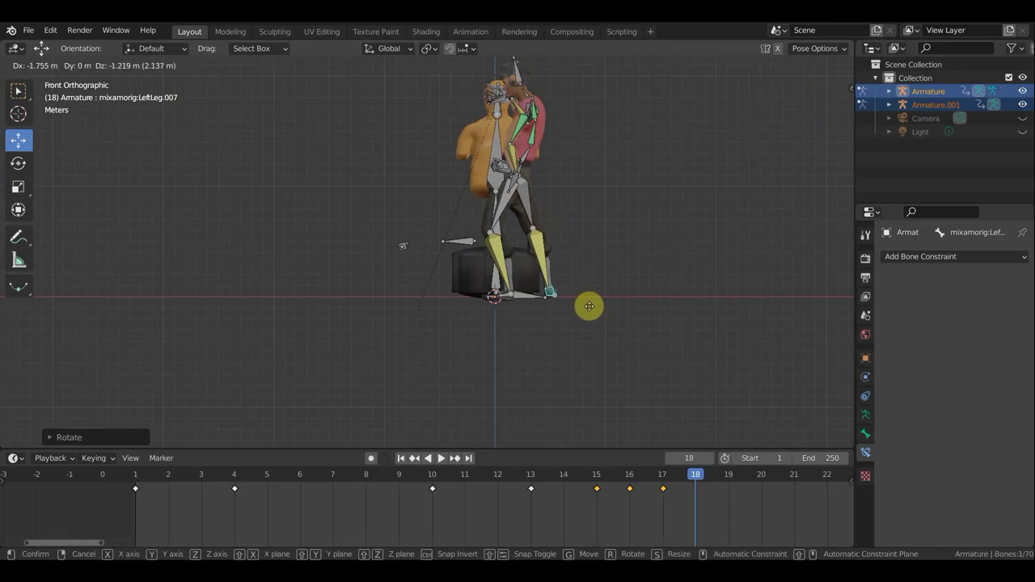
click(599, 298)
mouse_move(601, 296)
middle_down()
mouse_move(497, 317)
mouse_move(439, 307)
mouse_move(543, 326)
mouse_move(758, 338)
mouse_move(735, 293)
middle_up()
mouse_move(609, 235)
middle_down()
mouse_move(672, 238)
mouse_move(598, 238)
mouse_move(663, 272)
mouse_move(543, 361)
mouse_move(356, 261)
middle_up()
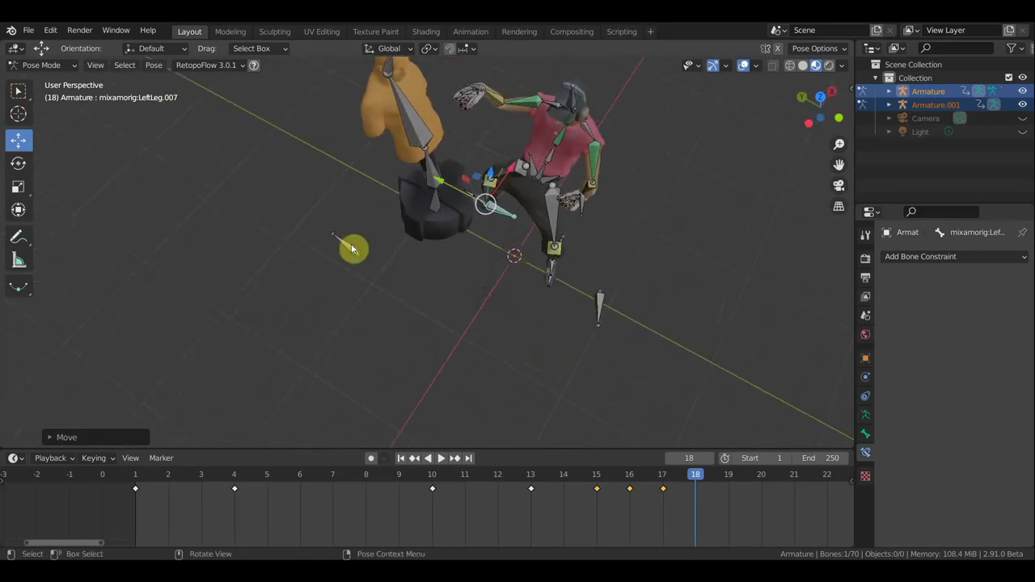
click(352, 248)
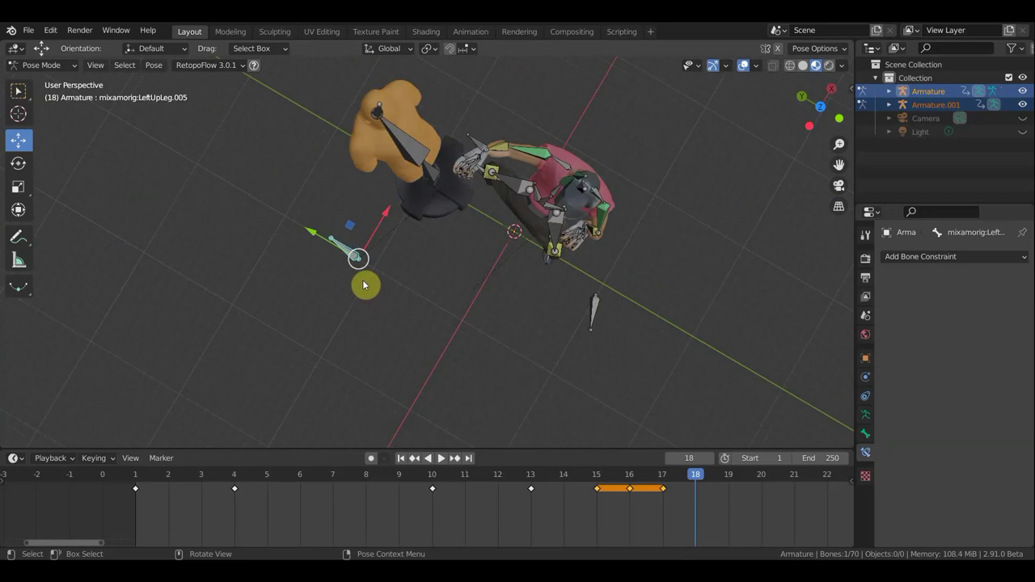
key(g)
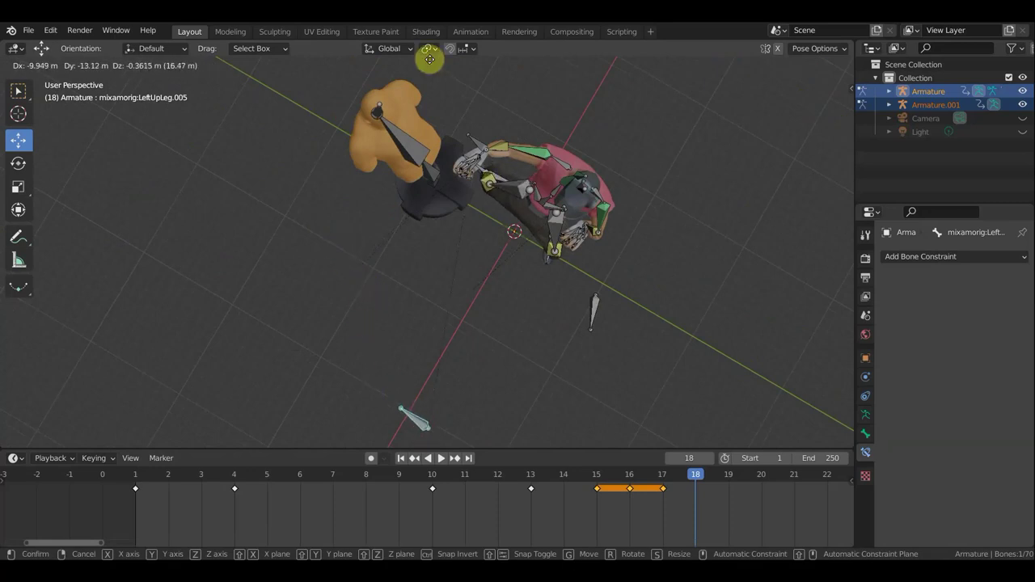
click(390, 424)
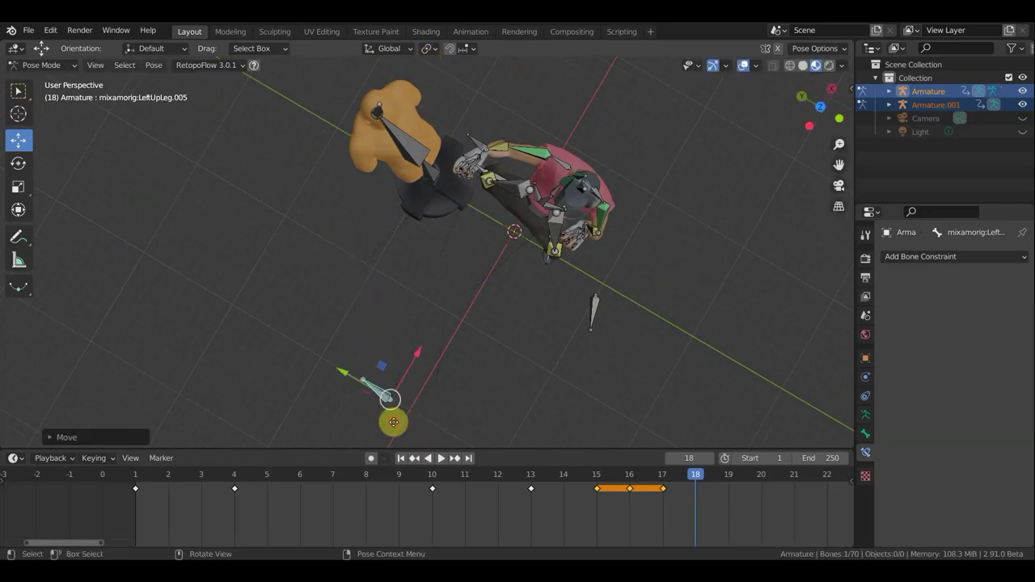
Lower the left leg control bone LeftUpLeg.003 toward the floor.
click(607, 320)
key(g)
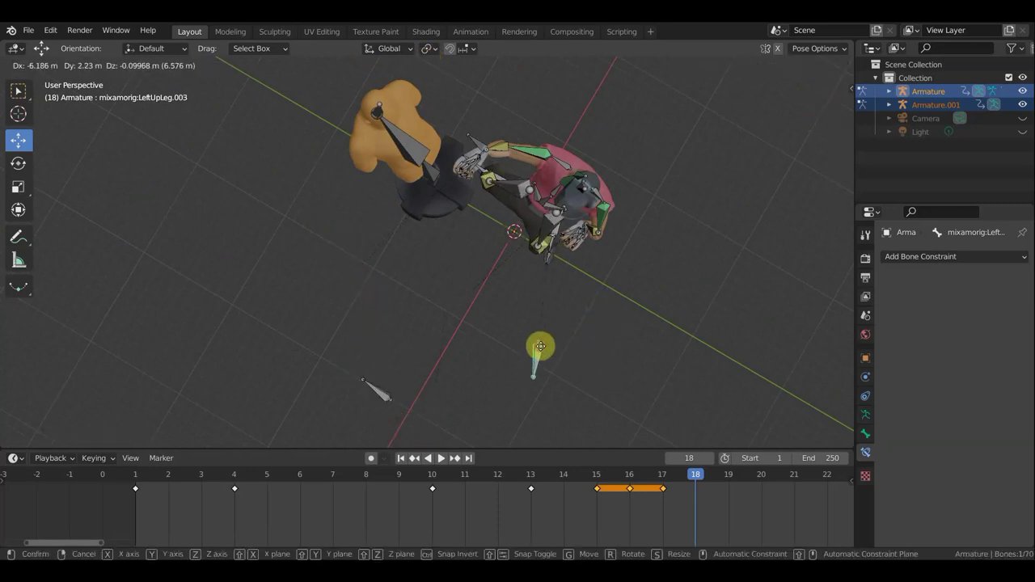
click(539, 346)
middle_drag(592, 222, 587, 123)
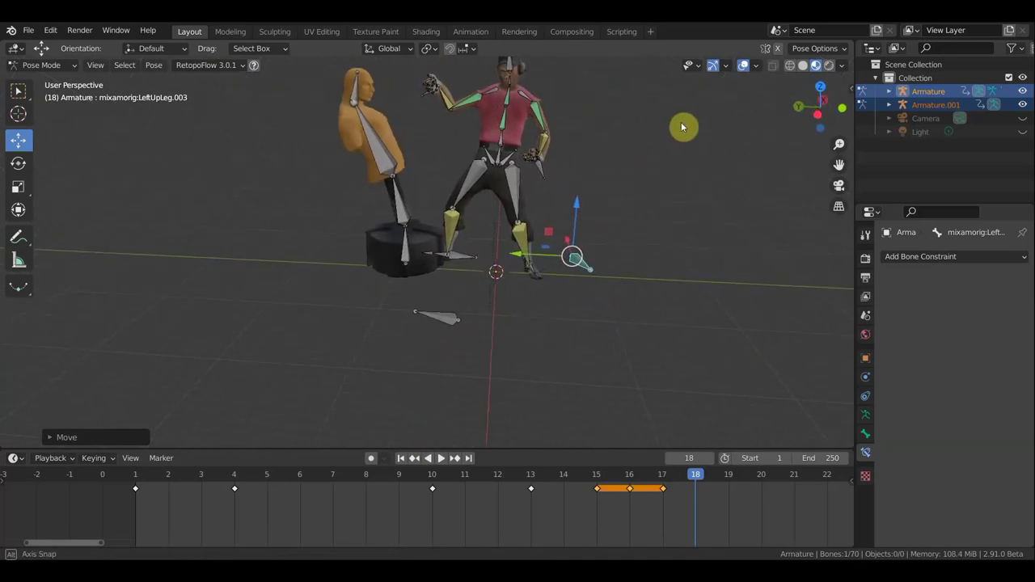
click(492, 155)
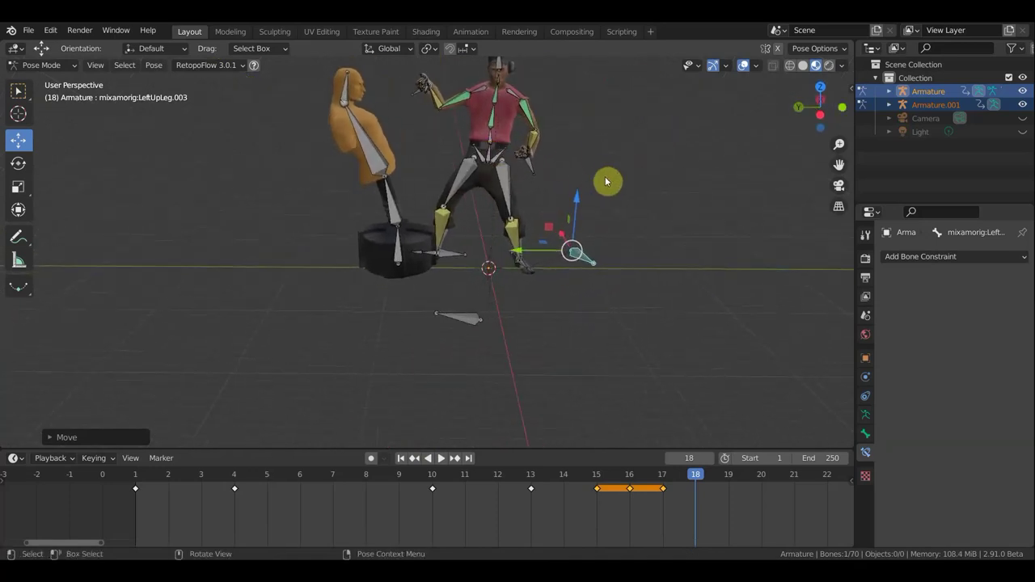
Rotate the hips slightly and shift them to a new position.
key(r)
click(621, 171)
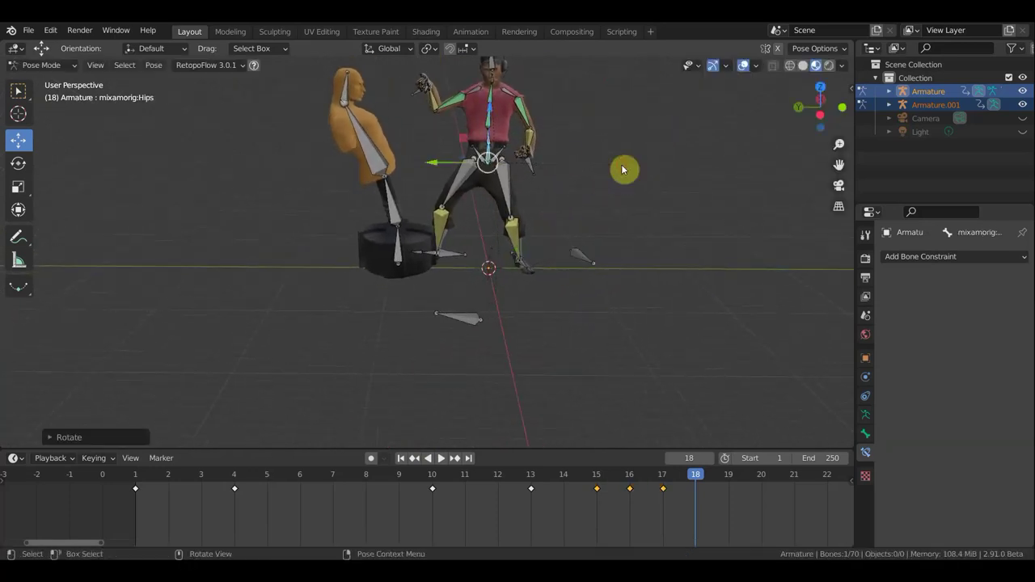
key(g)
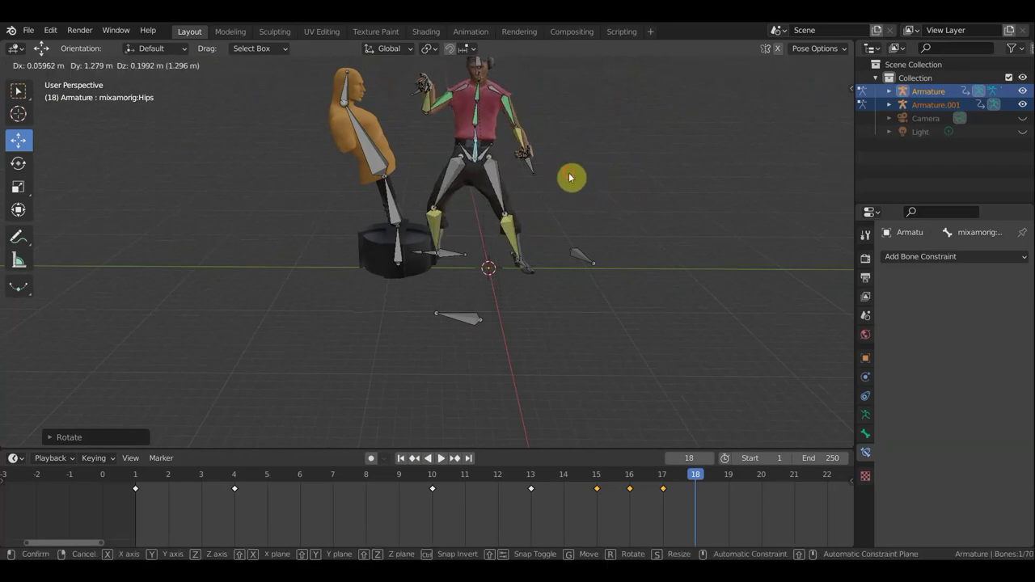
click(573, 171)
mouse_move(573, 170)
middle_down()
mouse_move(310, 224)
mouse_move(350, 172)
mouse_move(406, 231)
middle_up()
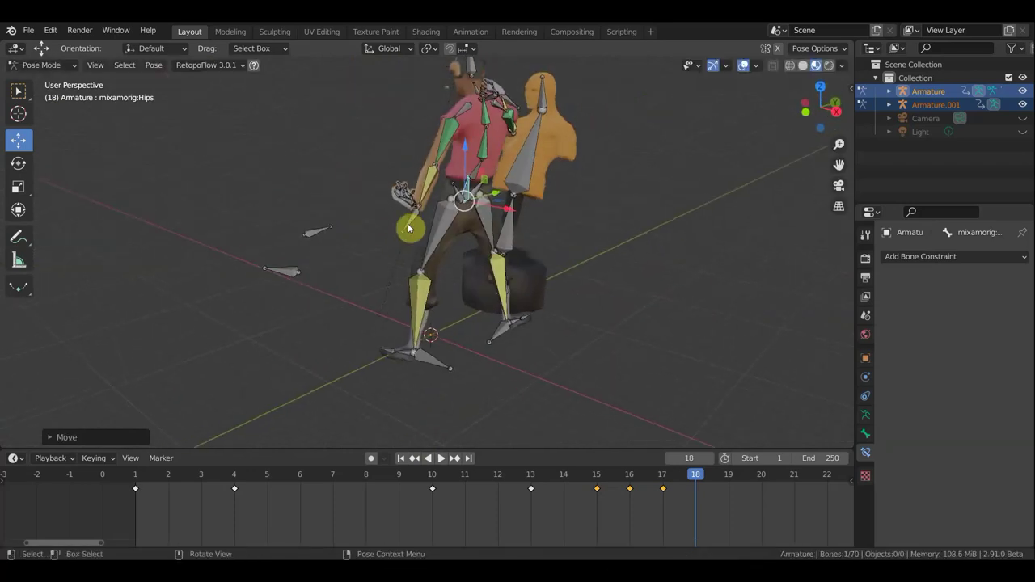
Raise the left hand control bone and rotate it.
drag(414, 213, 427, 187)
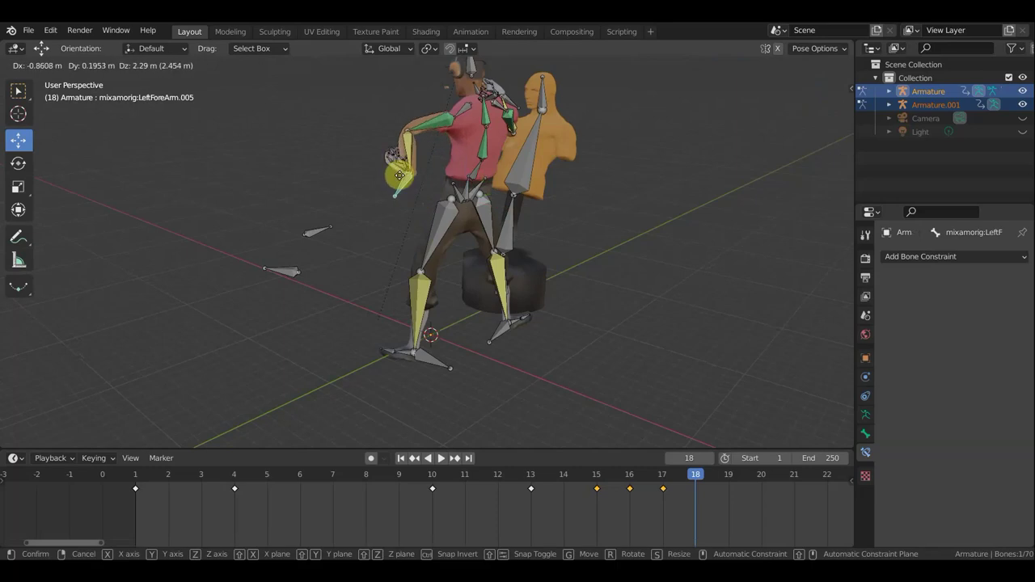
middle_drag(527, 212, 799, 238)
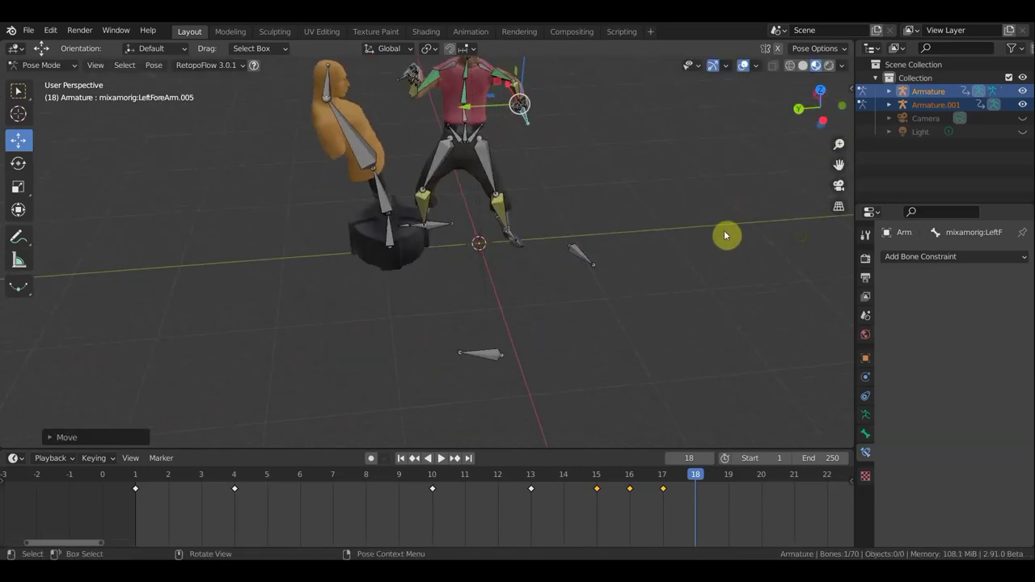
key(r)
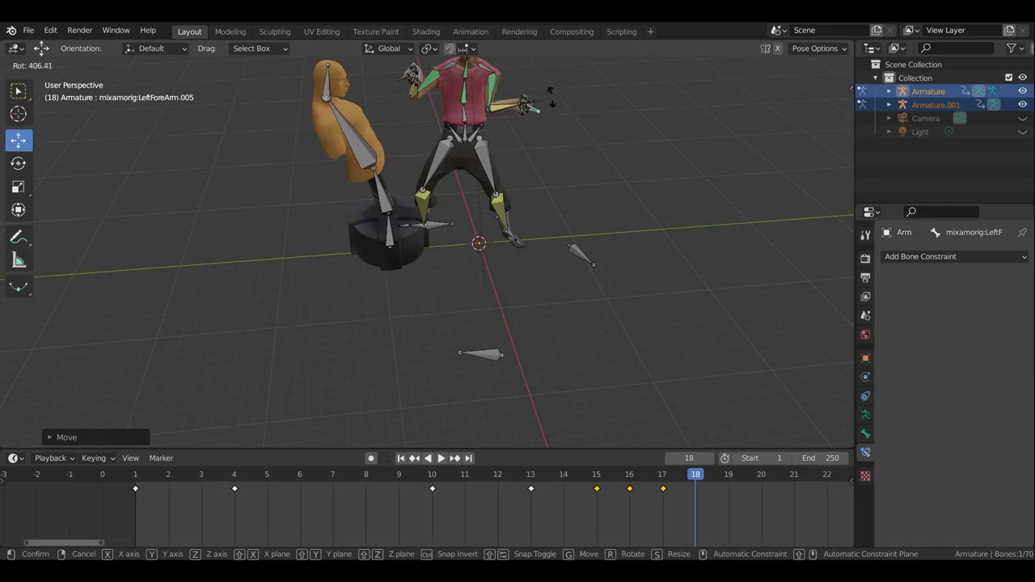
click(552, 73)
mouse_move(558, 124)
middle_down()
mouse_move(407, 178)
mouse_move(339, 155)
mouse_move(366, 159)
mouse_move(289, 196)
mouse_move(277, 139)
mouse_move(491, 225)
mouse_move(656, 183)
mouse_move(645, 151)
mouse_move(605, 131)
middle_up()
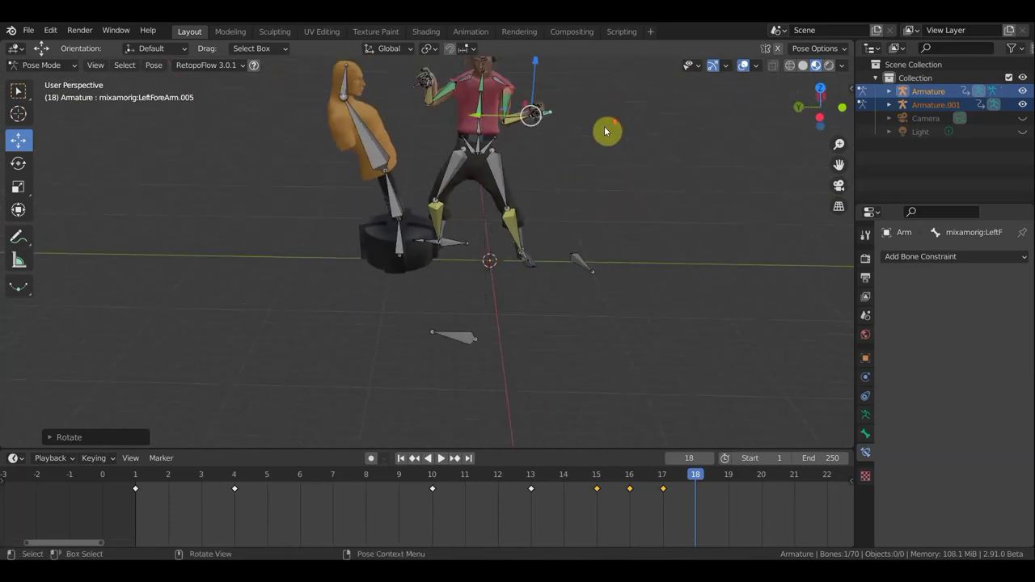
middle_drag(652, 169, 587, 318)
scroll(557, 256, up, 2)
scroll(558, 255, up, 2)
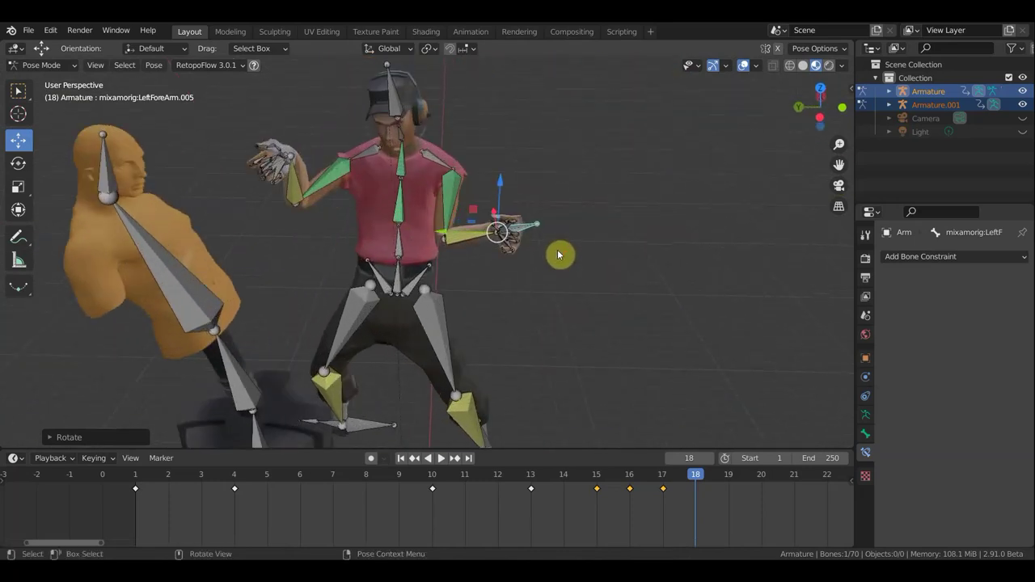
middle_drag(557, 258, 535, 349)
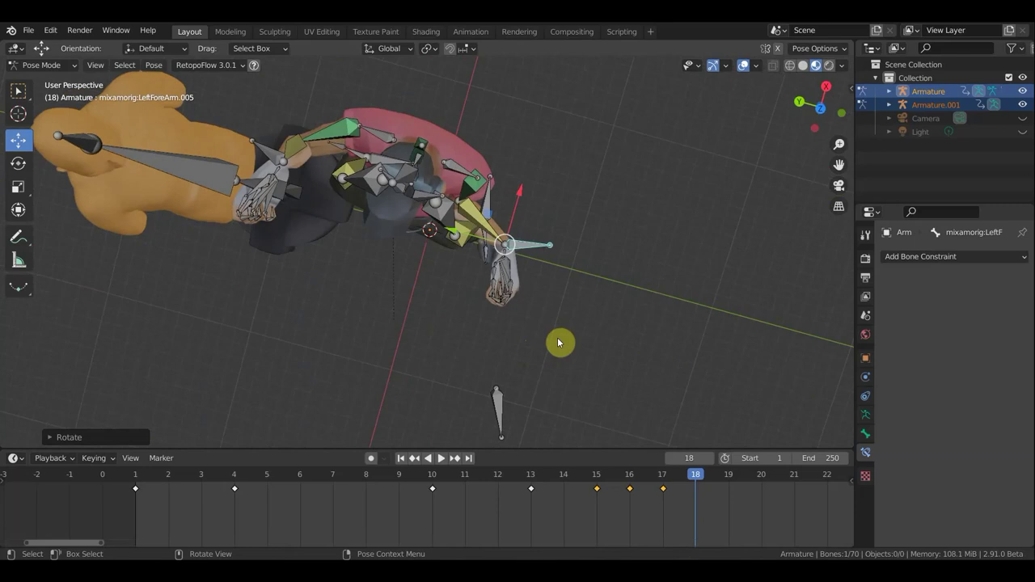
Re-angle the hand bone, move it outward to the right, and rotate it again.
key(r)
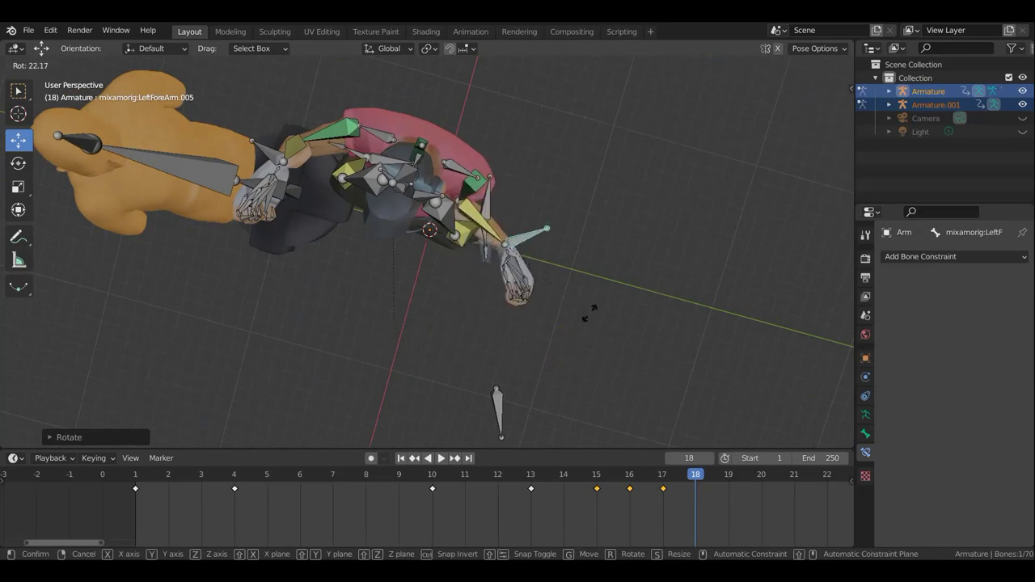
drag(619, 272, 546, 284)
key(g)
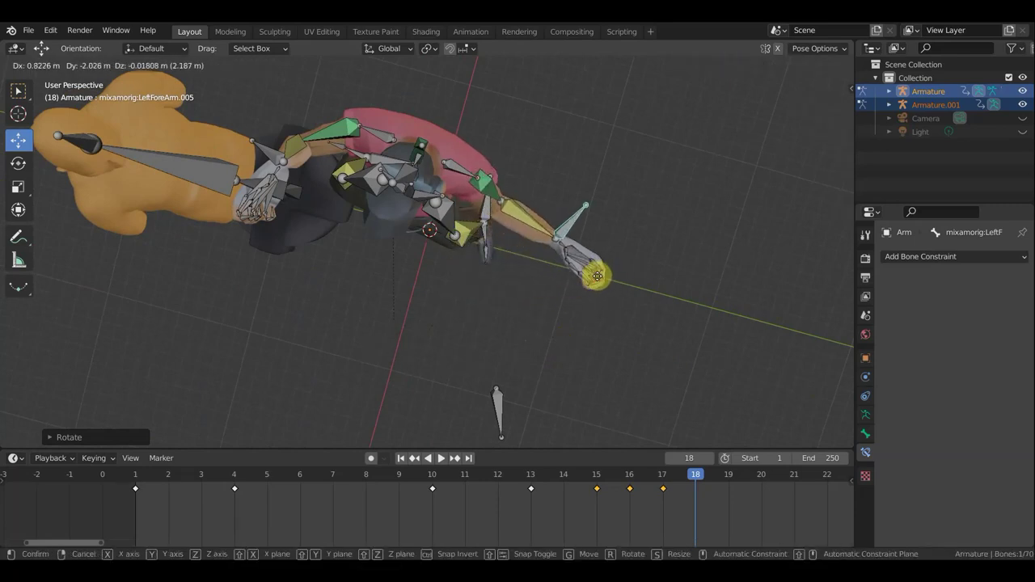
click(602, 284)
key(r)
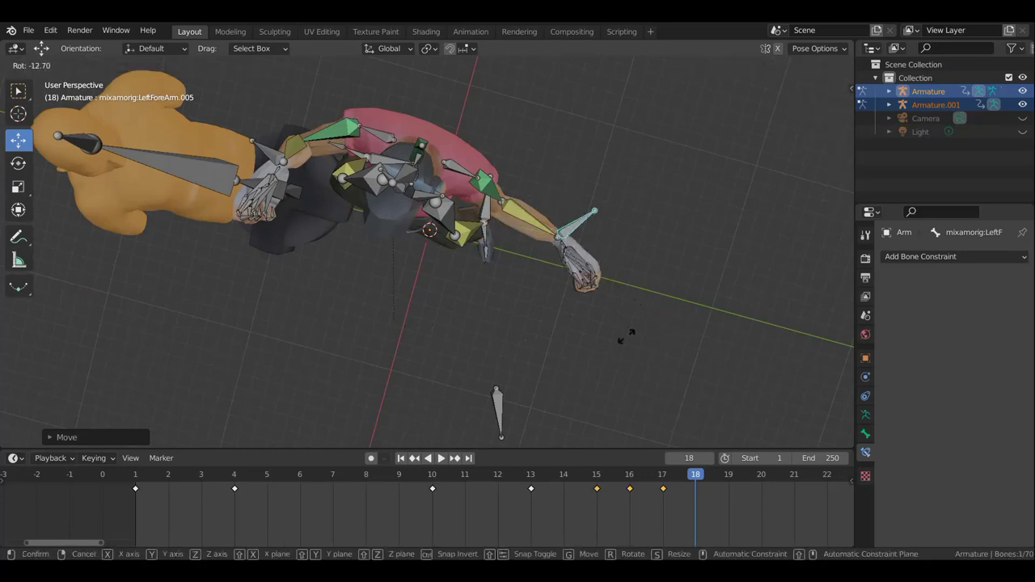
click(555, 239)
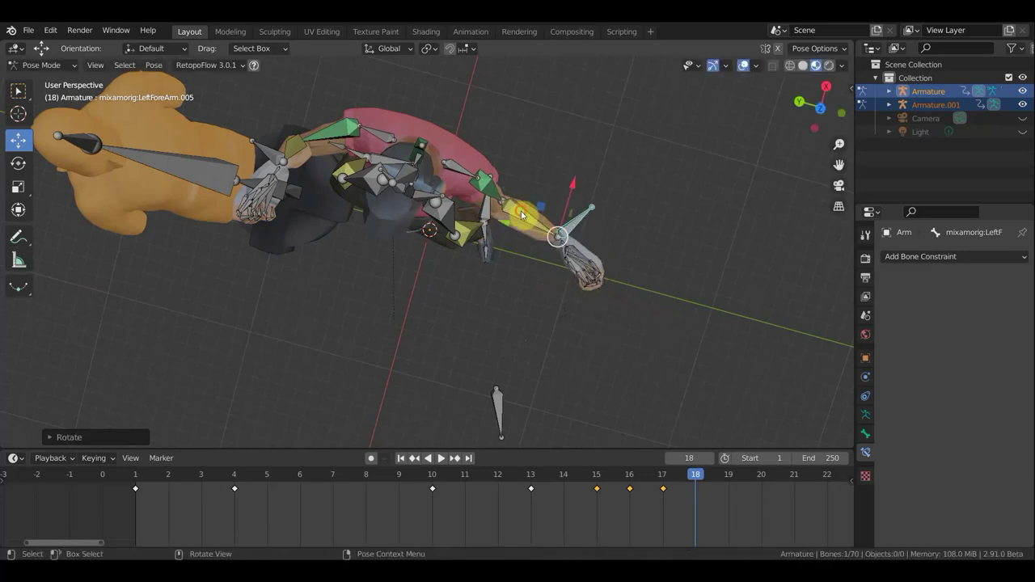
Set the forearm's Copy constraint influence to 0.149.
key(bracketleft)
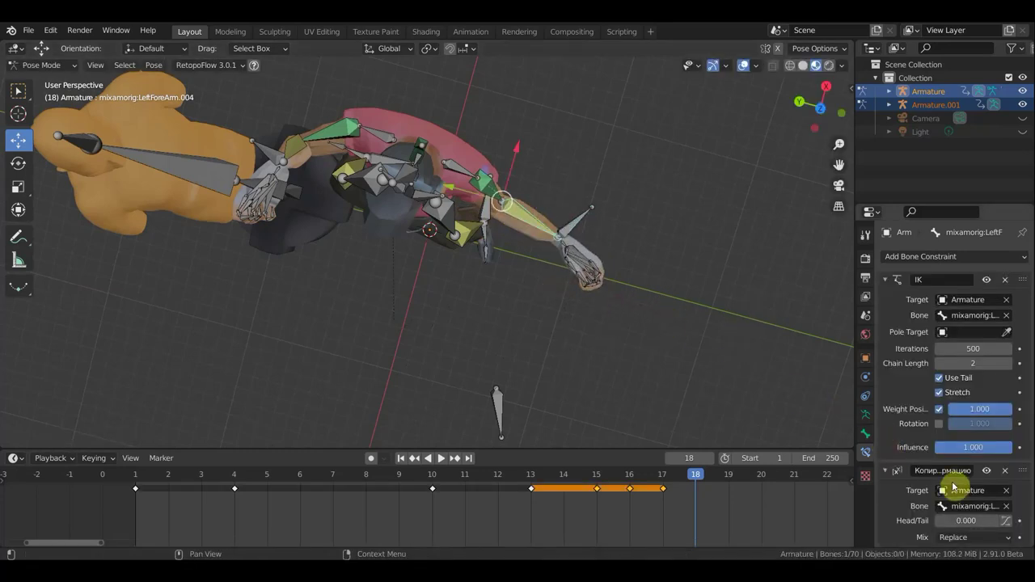
scroll(987, 505, down, 2)
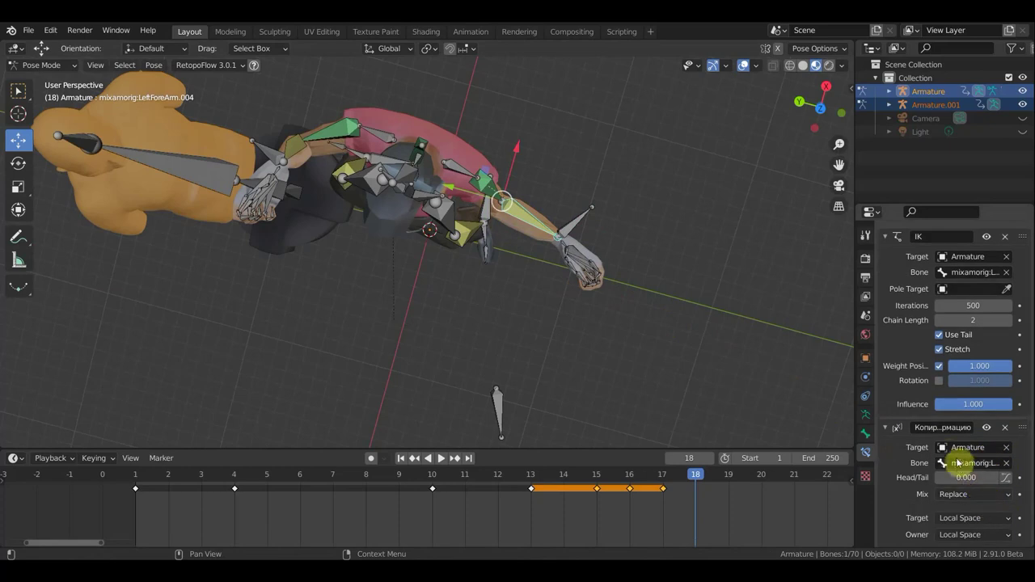
scroll(960, 437, down, 1)
drag(1003, 535, 935, 534)
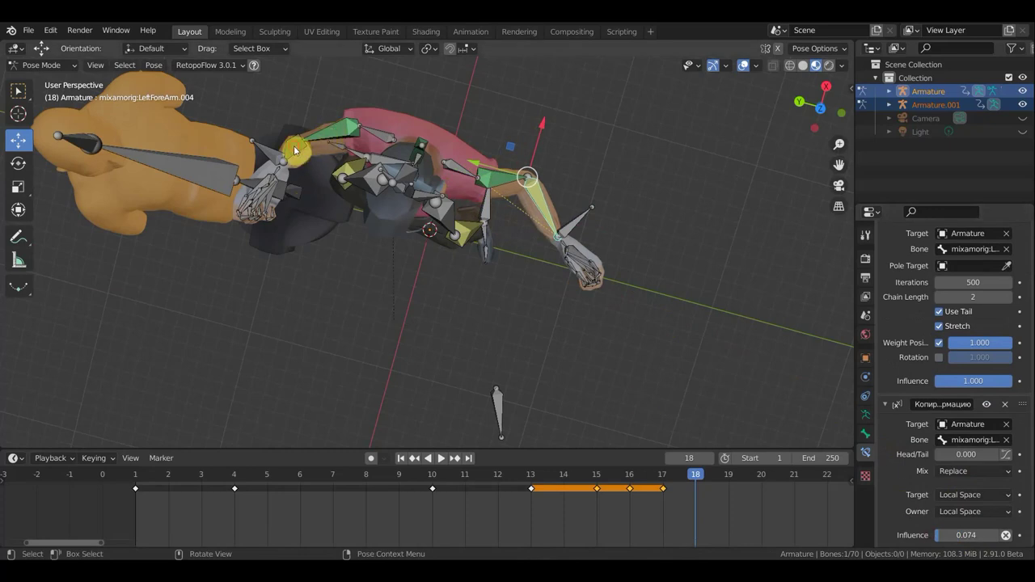
key(ctrl+z)
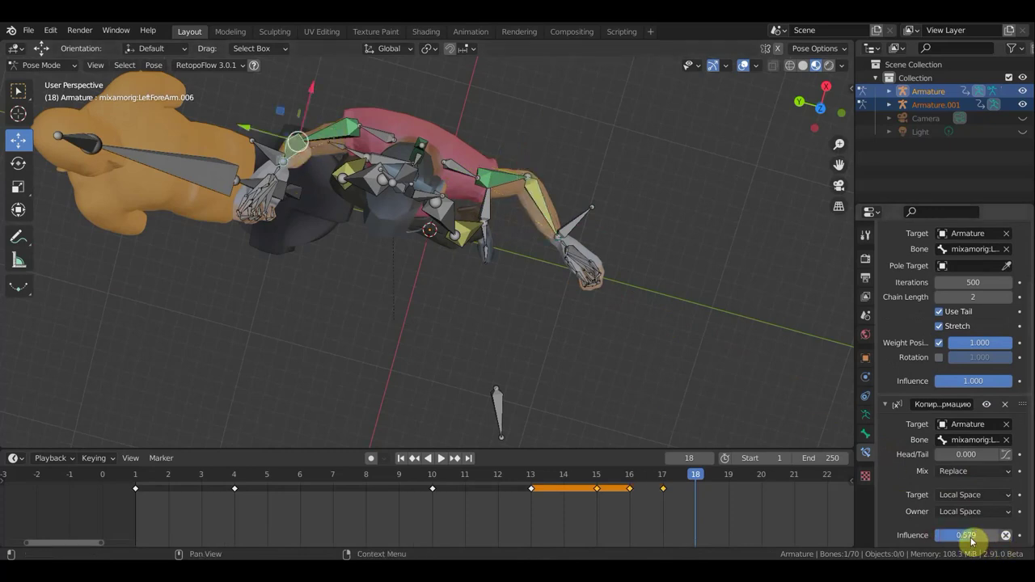
drag(965, 535, 945, 534)
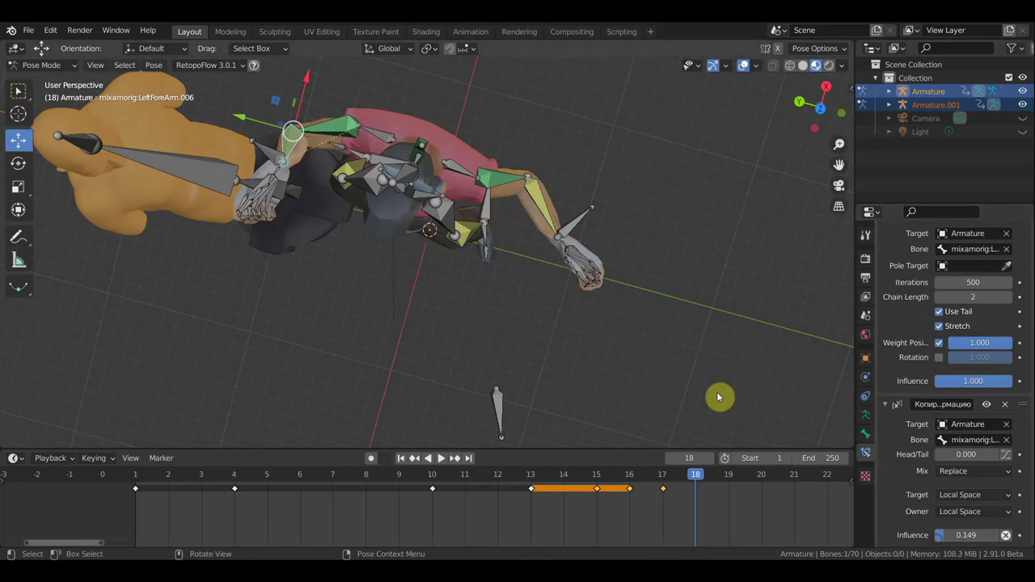
Pull the hand control bone down in front of the orange dummy.
mouse_move(626, 316)
middle_down()
mouse_move(578, 227)
mouse_move(622, 225)
middle_up()
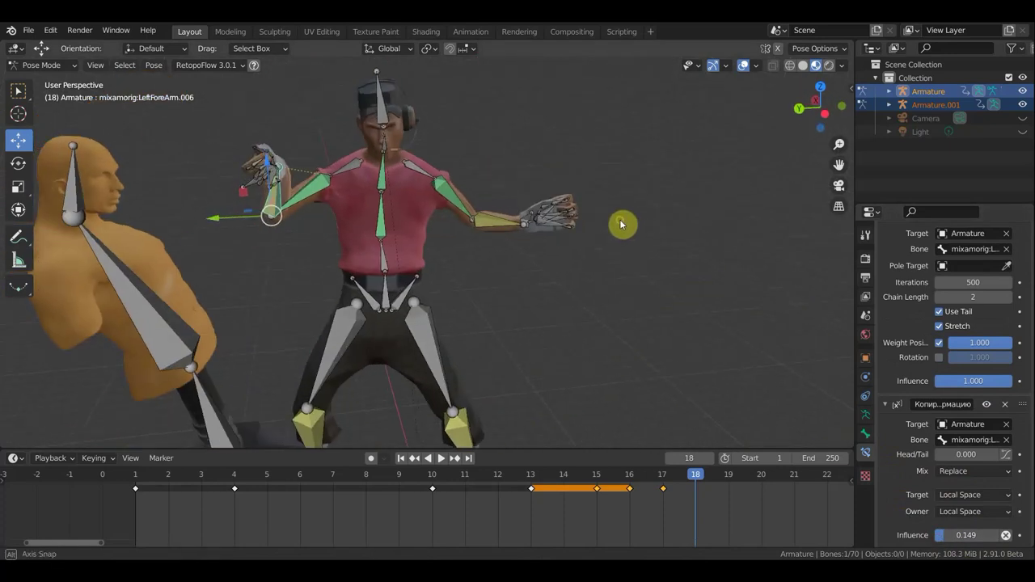
mouse_move(388, 243)
middle_down()
mouse_move(597, 222)
mouse_move(456, 481)
middle_up()
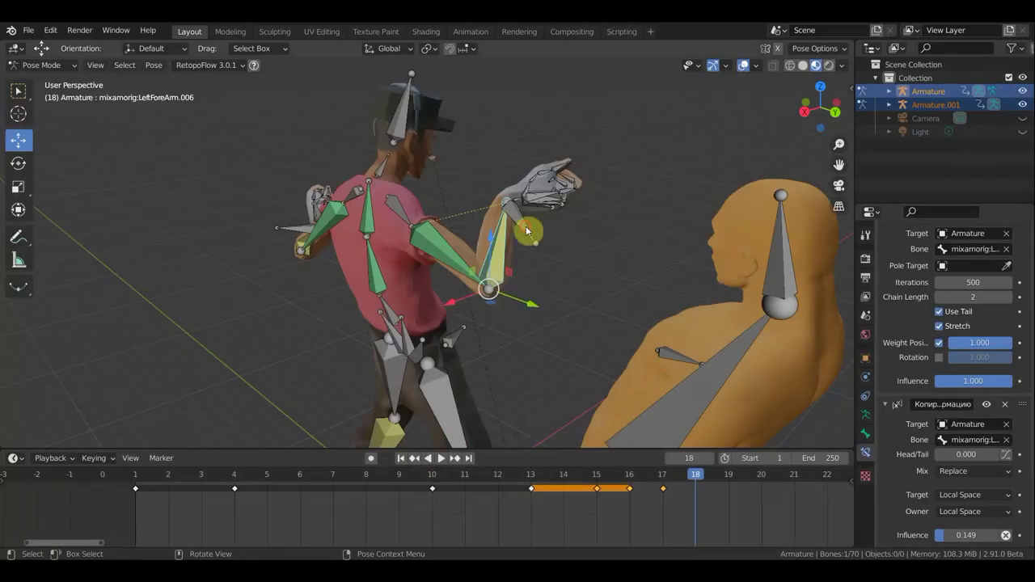
drag(577, 275, 669, 351)
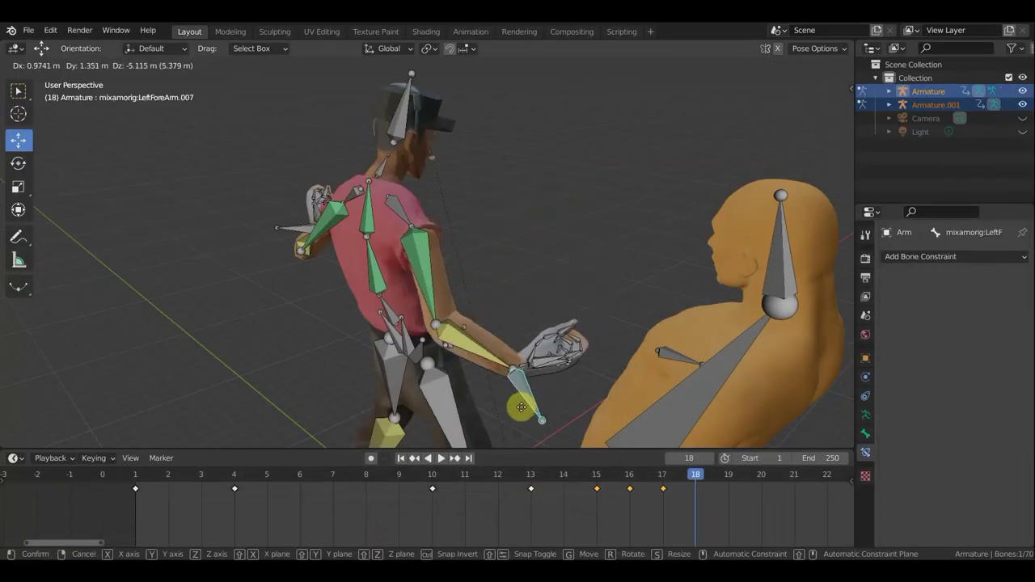
Rotate the hand bone downward, rotate the forearm, and reposition the arm bone.
middle_drag(669, 350, 750, 325)
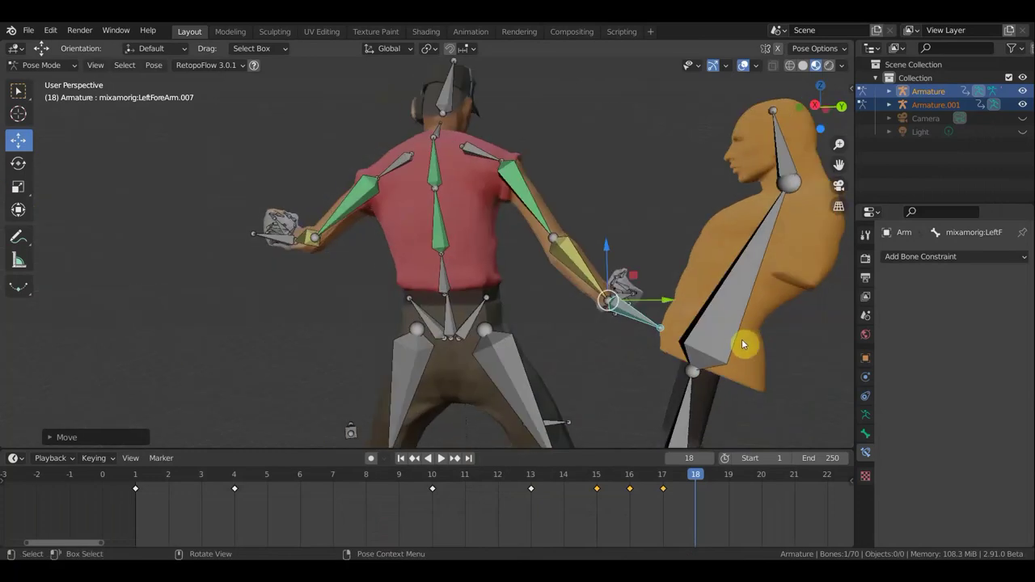
key(r)
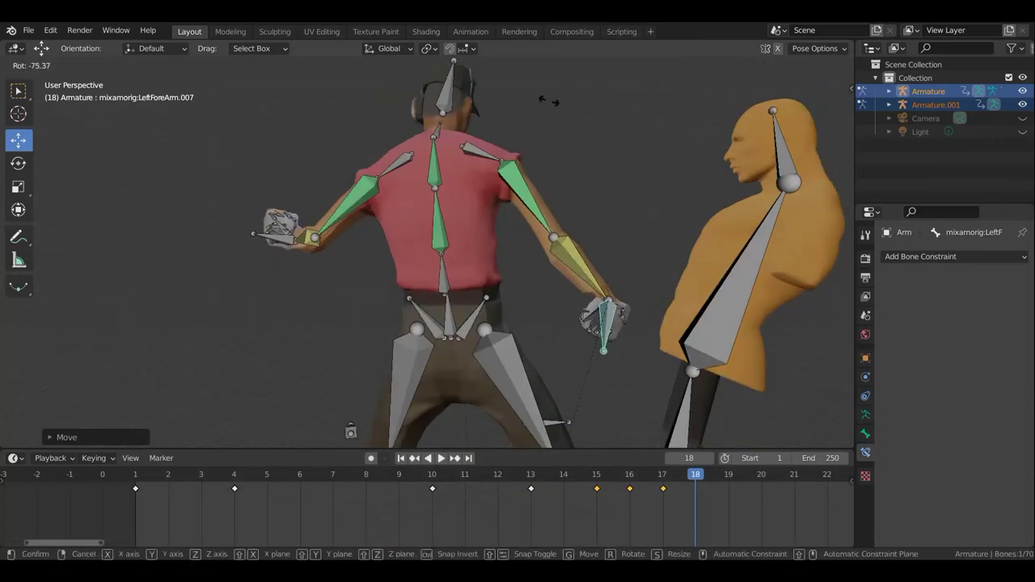
click(628, 116)
middle_drag(570, 178, 527, 237)
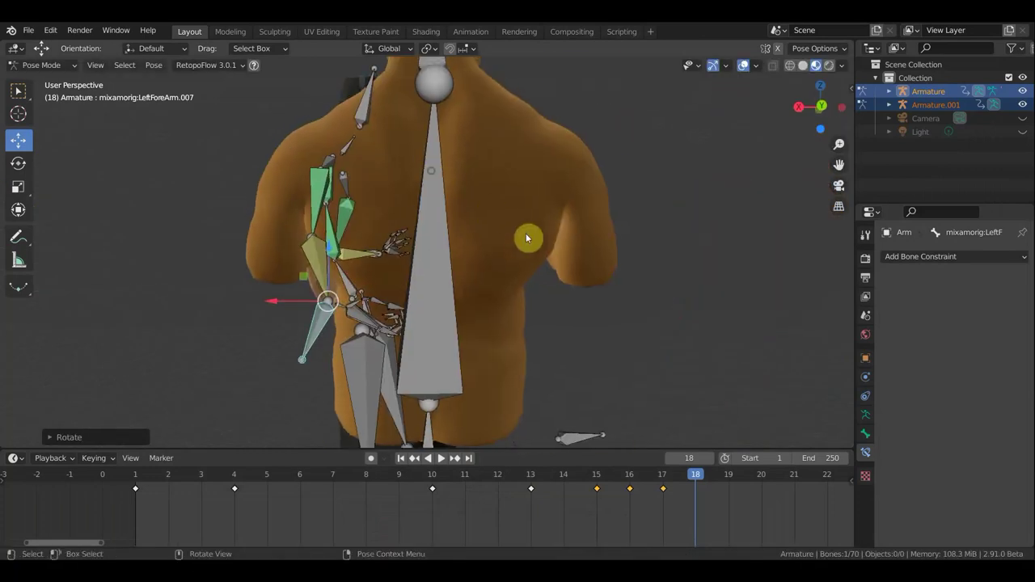
key(r)
click(376, 312)
key(g)
click(389, 311)
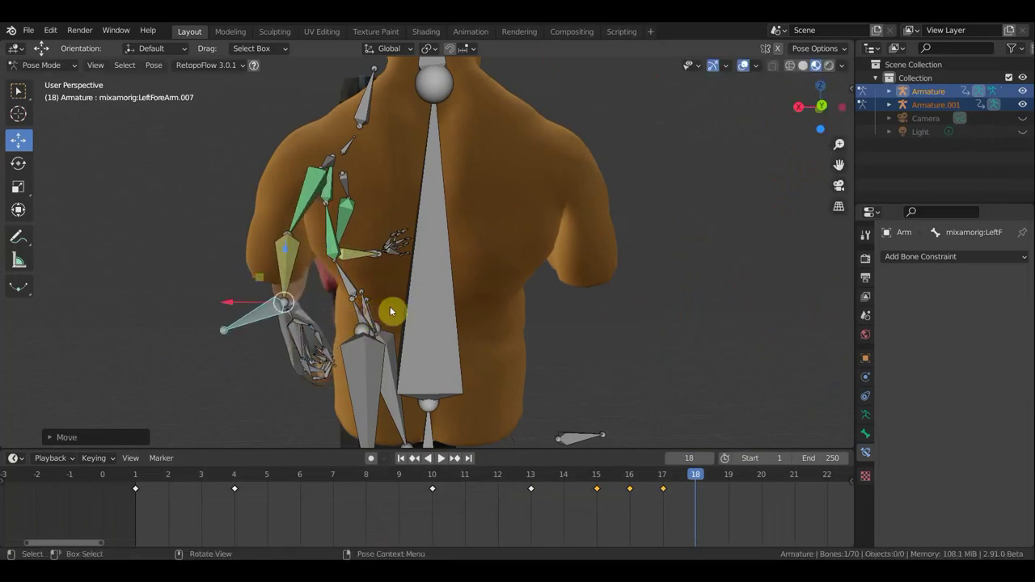
Rotate the hand bone and move it in close to the body.
scroll(389, 311, down, 5)
middle_drag(577, 316, 716, 369)
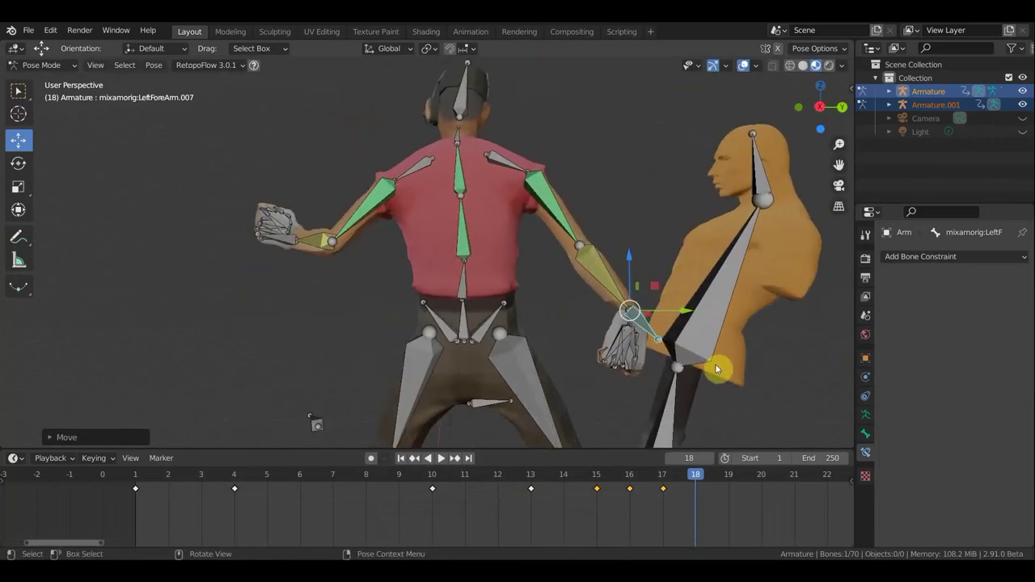
key(r)
click(750, 295)
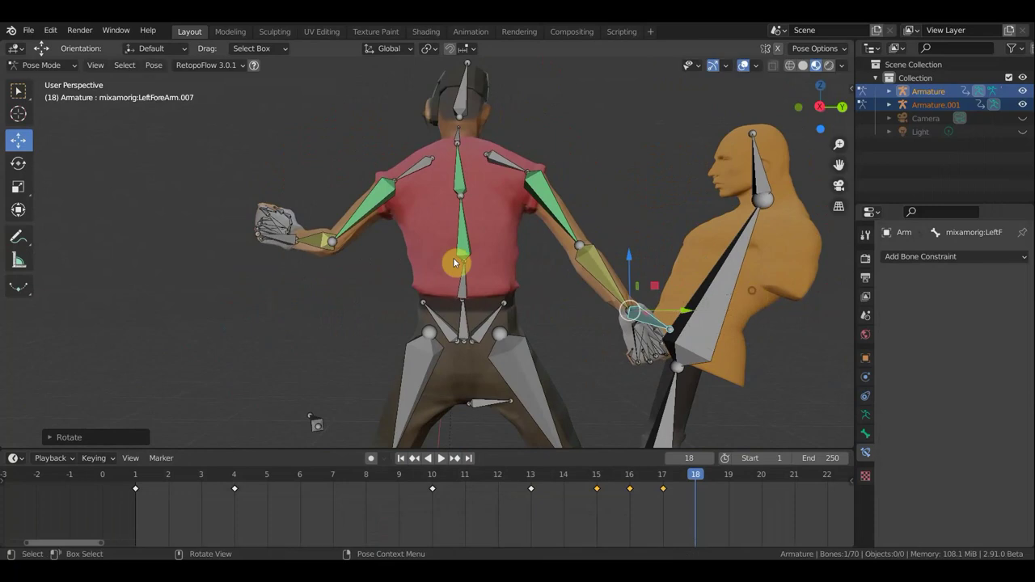
mouse_move(363, 266)
middle_down()
mouse_move(593, 323)
mouse_move(599, 293)
middle_up()
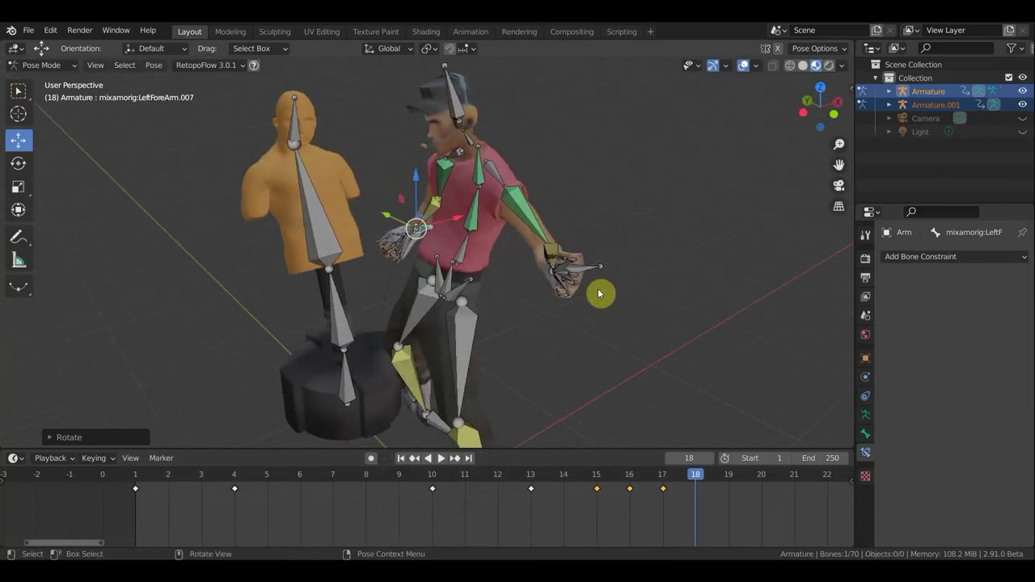
mouse_move(677, 369)
middle_down()
mouse_move(636, 319)
mouse_move(714, 407)
mouse_move(687, 381)
middle_up()
key(g)
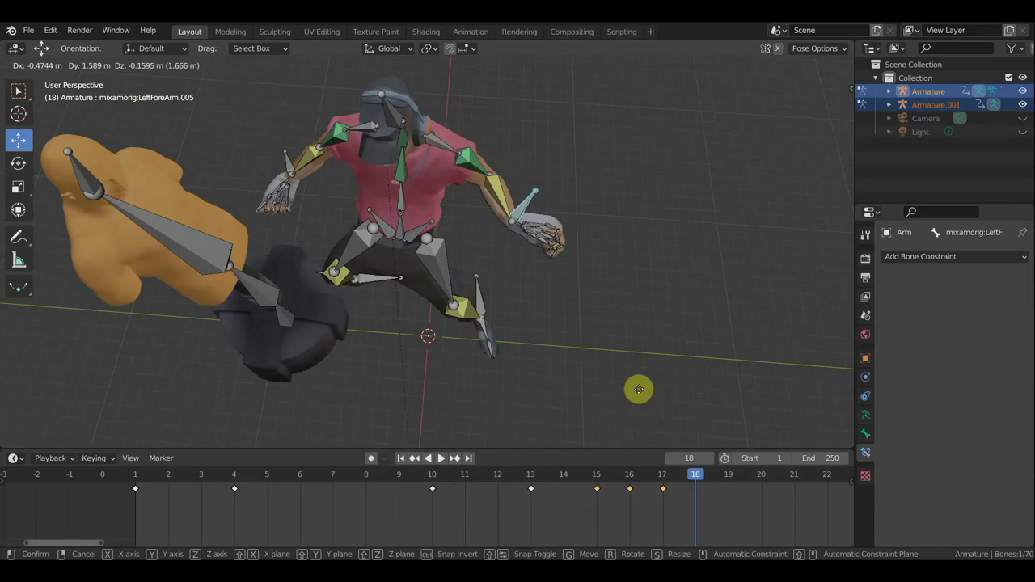
click(623, 410)
Rotate the left forearm control in toward the body in two passes.
key(r)
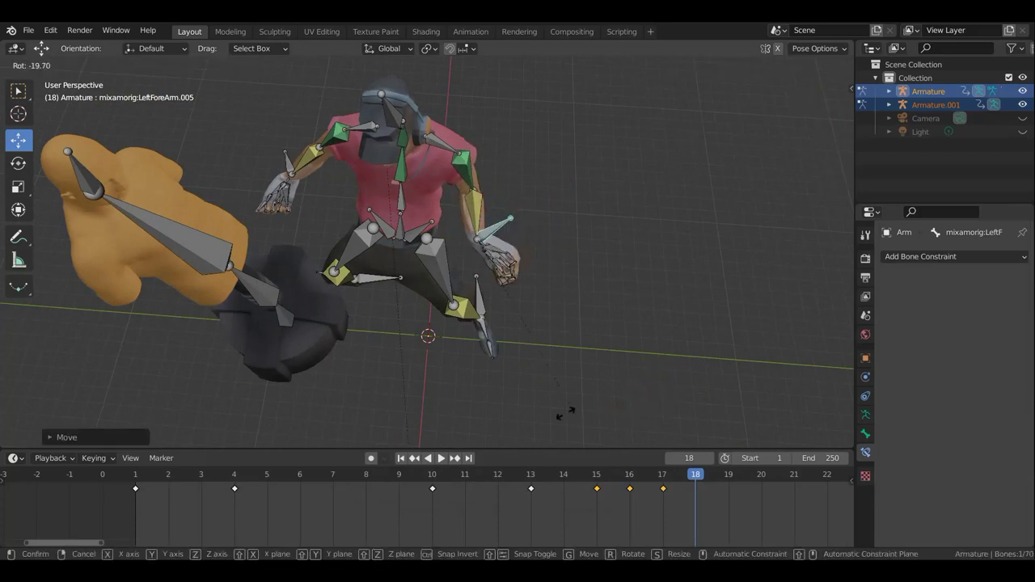
click(331, 380)
middle_drag(629, 359, 644, 287)
key(r)
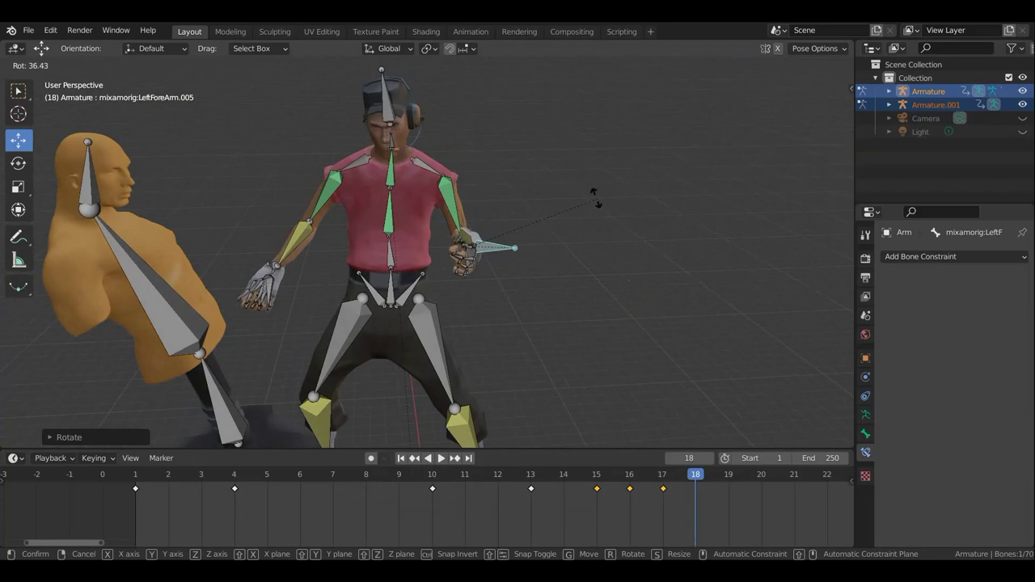
click(588, 199)
mouse_move(478, 139)
middle_down()
mouse_move(400, 117)
mouse_move(488, 136)
middle_up()
Turn the Head bone at frame 18 in two rotation passes.
click(477, 101)
key(r)
click(668, 244)
middle_drag(663, 249, 497, 233)
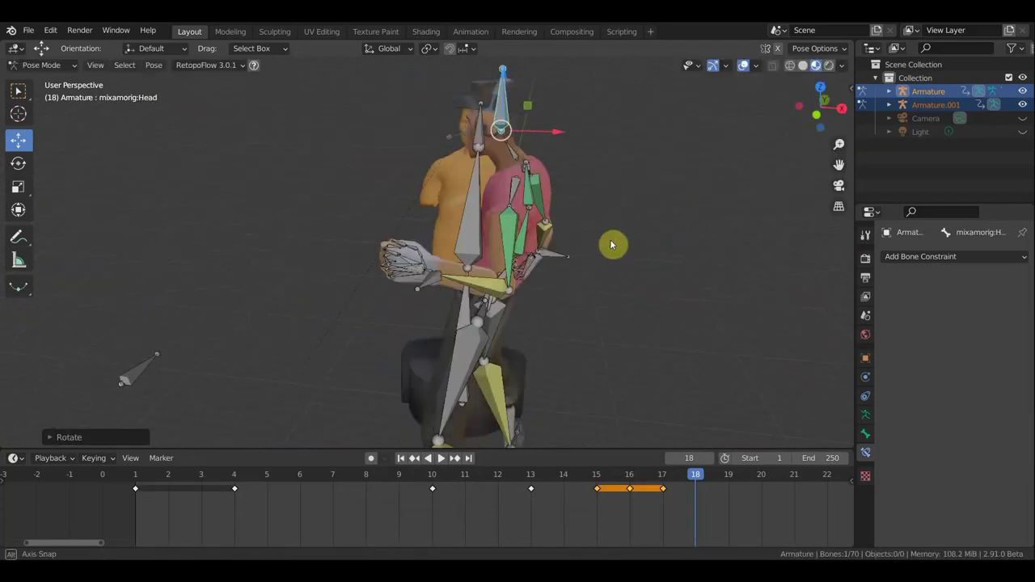
scroll(497, 233, down, 2)
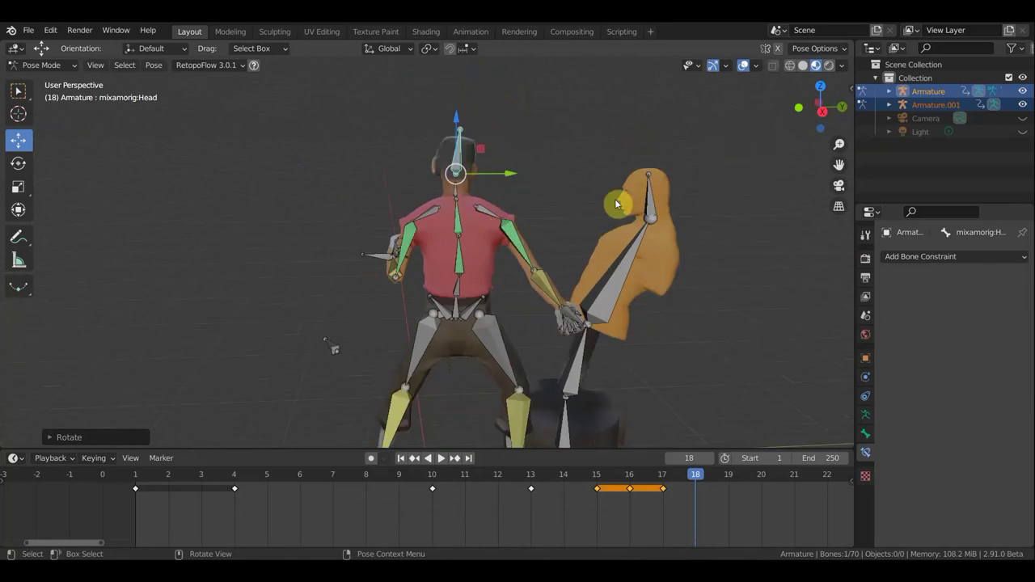
key(r)
click(618, 168)
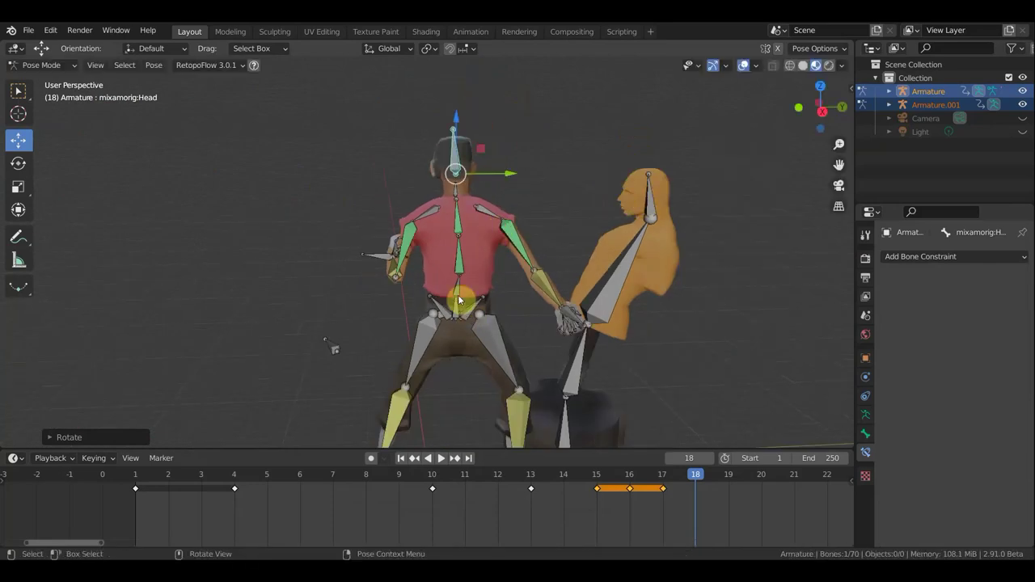
Twist the Spine bone and shift the left foot control to a new spot.
click(457, 243)
key(r)
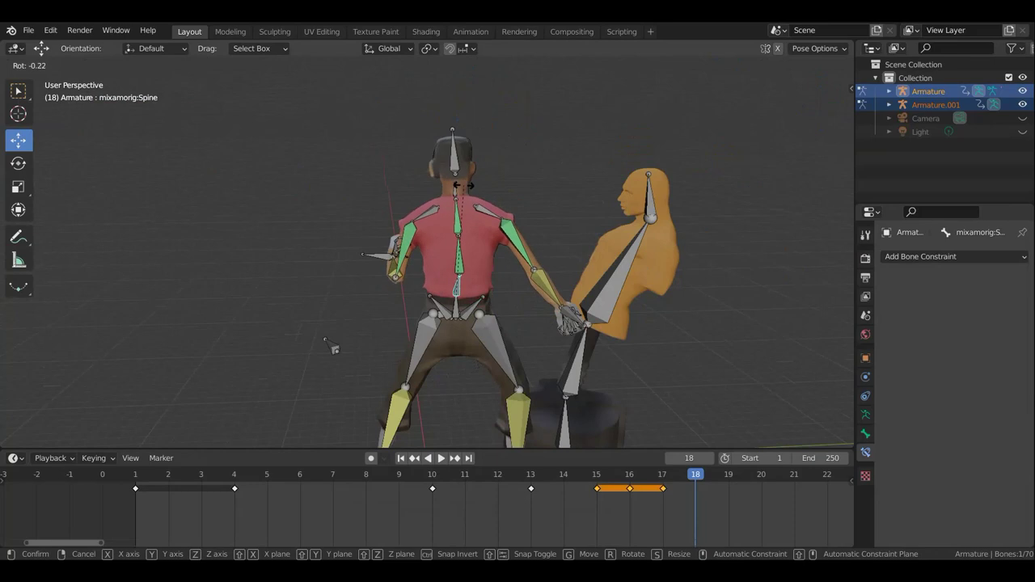
click(476, 259)
middle_drag(463, 317, 477, 346)
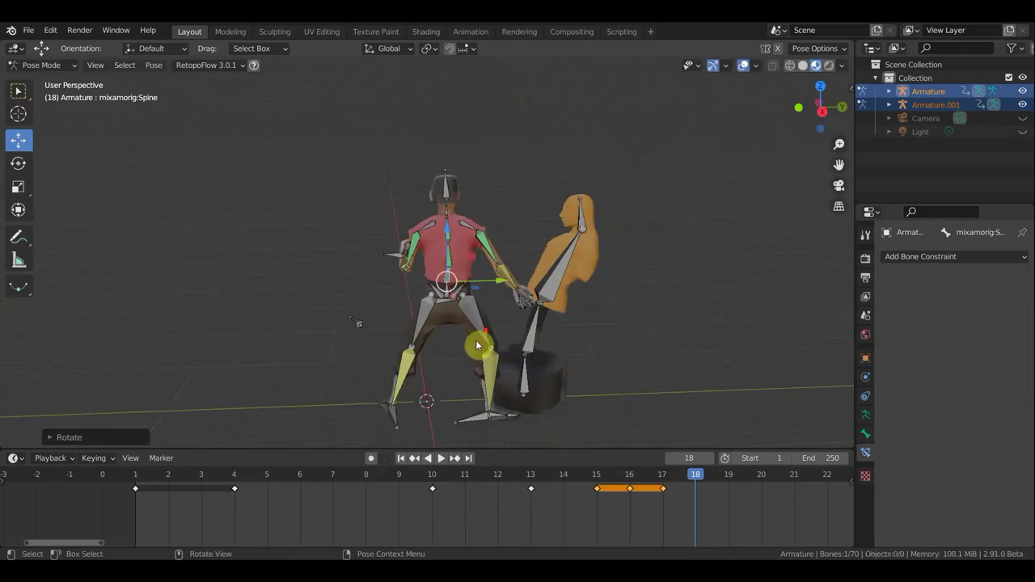
click(401, 427)
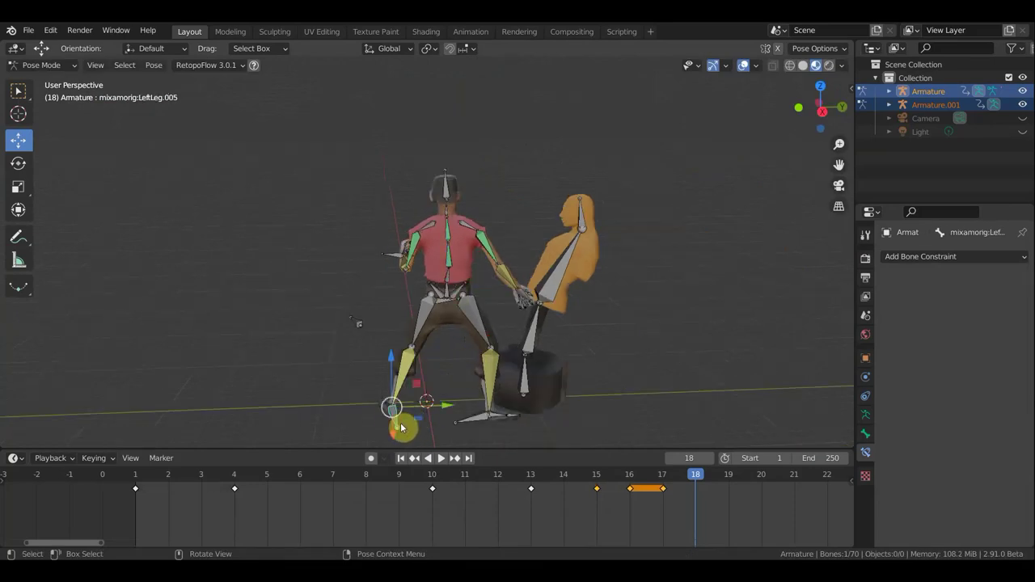
drag(402, 427, 509, 409)
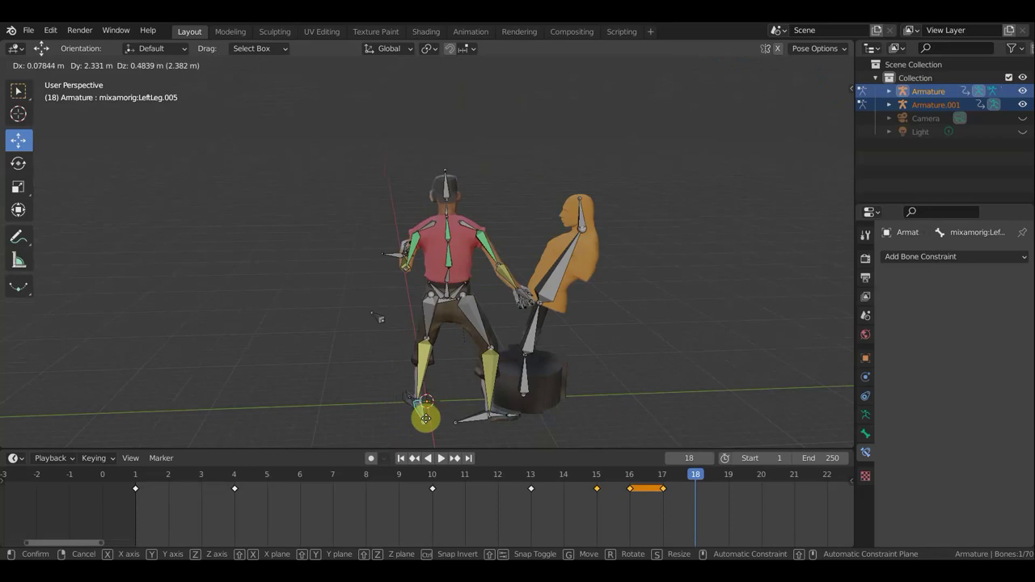
mouse_move(509, 408)
middle_down()
mouse_move(617, 397)
mouse_move(619, 407)
mouse_move(482, 415)
mouse_move(453, 435)
mouse_move(457, 85)
mouse_move(365, 72)
mouse_move(370, 225)
mouse_move(388, 267)
mouse_move(390, 251)
middle_up()
Rotate the Hips from the top view, then lower them to deepen the stance.
click(422, 248)
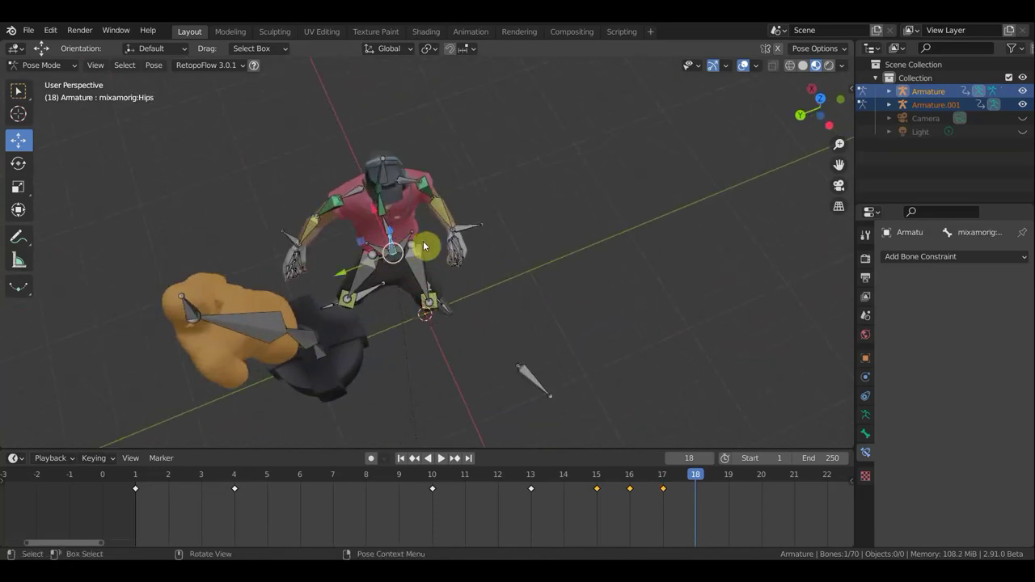
mouse_move(429, 248)
alt+middle_down()
mouse_move(550, 261)
mouse_move(568, 292)
alt+middle_up()
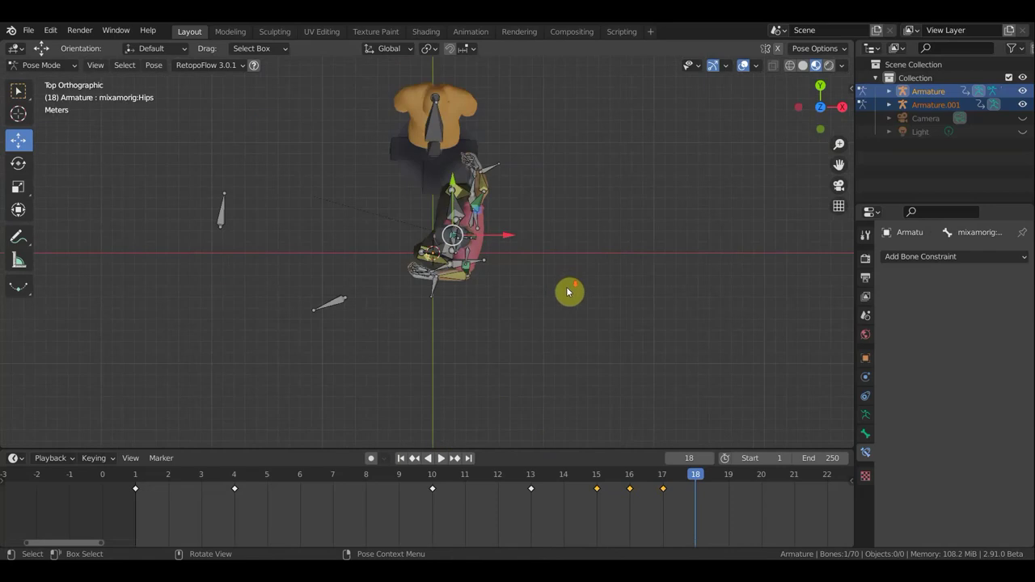
key(r)
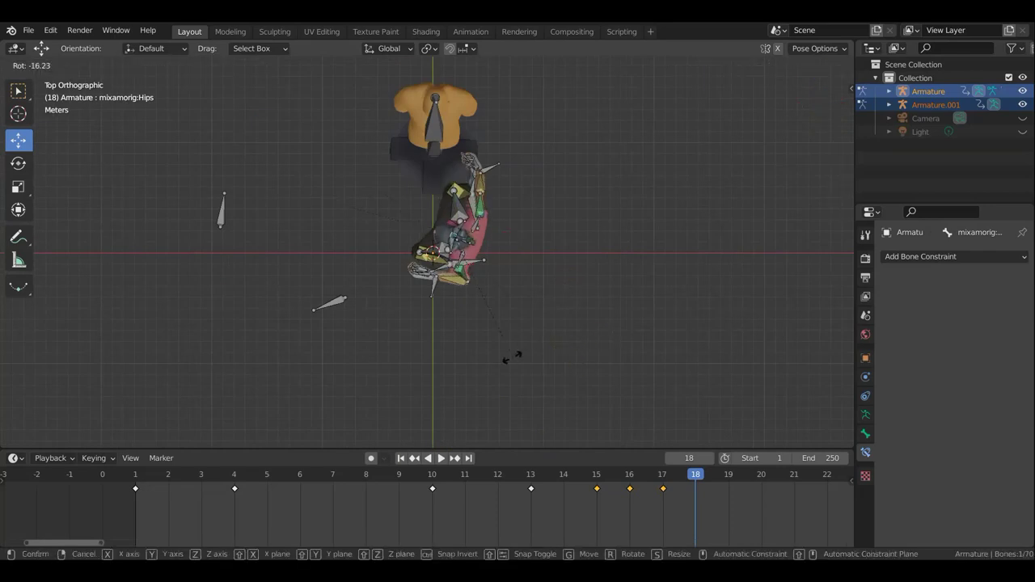
click(506, 356)
mouse_move(542, 330)
alt+middle_down()
mouse_move(296, 132)
mouse_move(453, 289)
alt+middle_up()
click(454, 293)
mouse_move(463, 300)
mouse_down()
mouse_move(462, 319)
mouse_move(475, 324)
mouse_move(449, 312)
mouse_up()
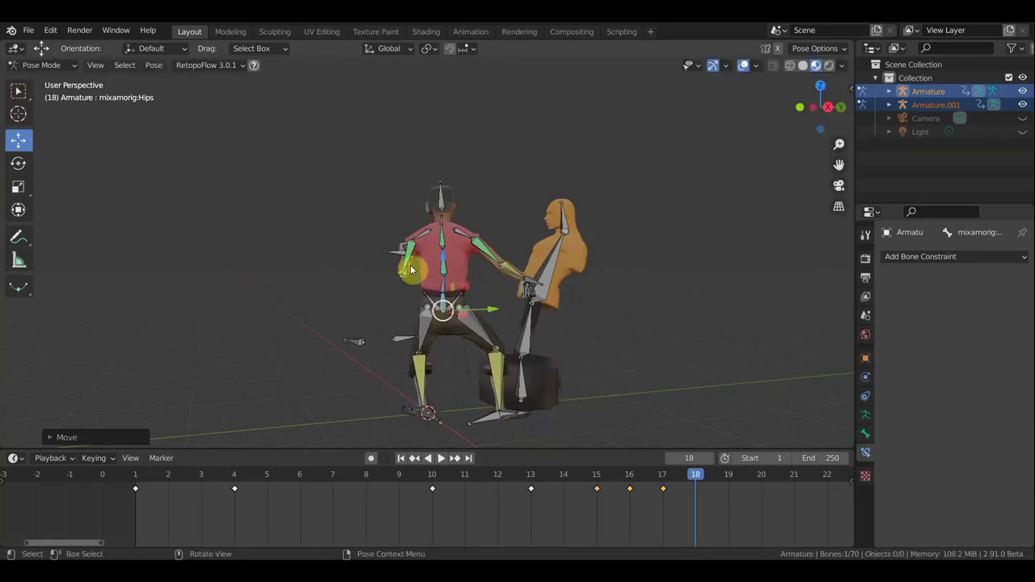
Reposition both hand controls and rotate the Hips again.
mouse_move(400, 260)
mouse_down()
mouse_move(388, 277)
mouse_move(375, 266)
mouse_up()
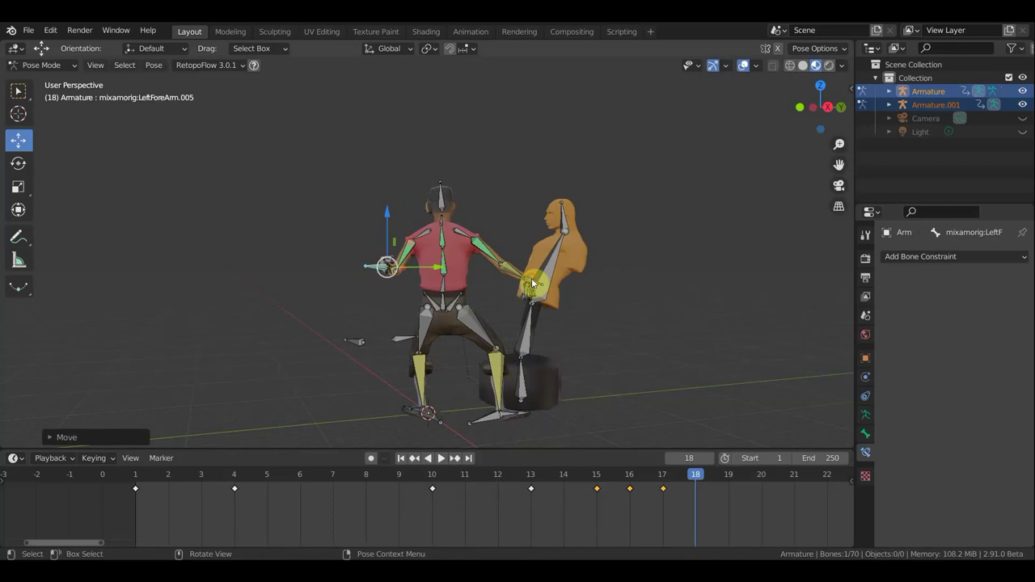
drag(531, 278, 510, 295)
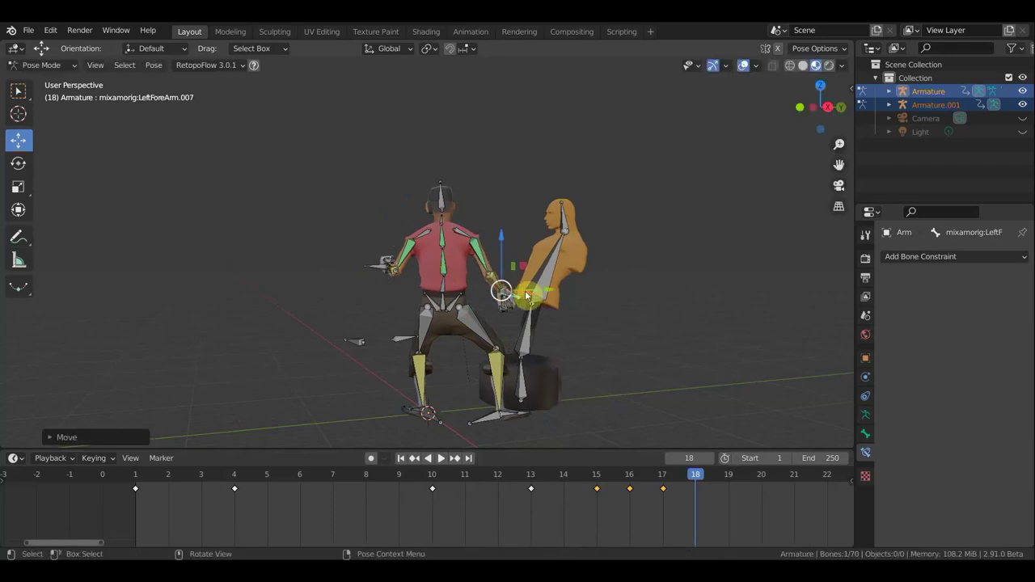
mouse_move(617, 297)
middle_down()
mouse_move(359, 307)
mouse_move(319, 362)
mouse_move(319, 345)
mouse_move(404, 338)
mouse_move(370, 302)
mouse_move(368, 346)
mouse_move(393, 342)
mouse_move(358, 314)
middle_up()
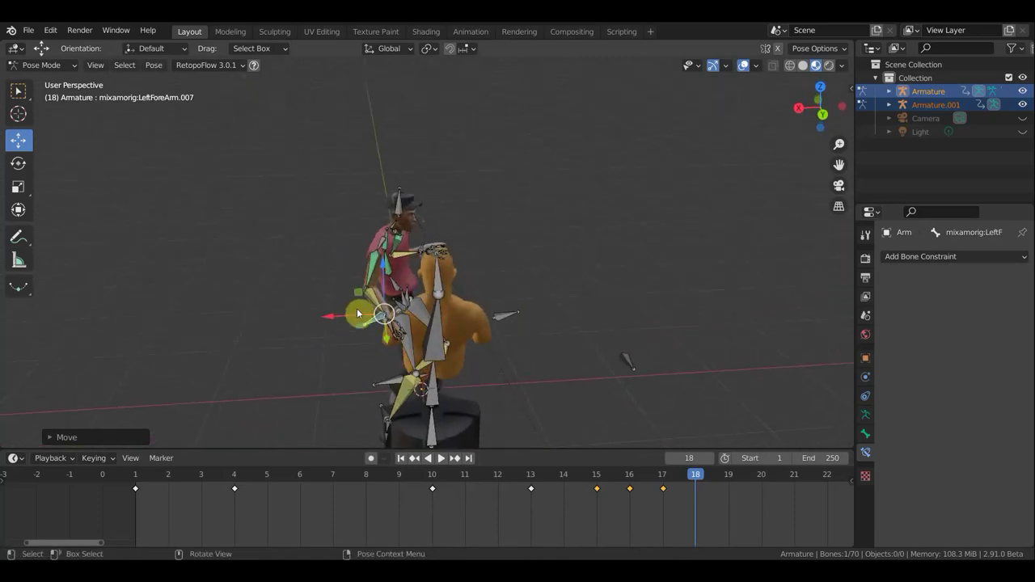
click(420, 311)
middle_drag(431, 306, 710, 313)
key(r)
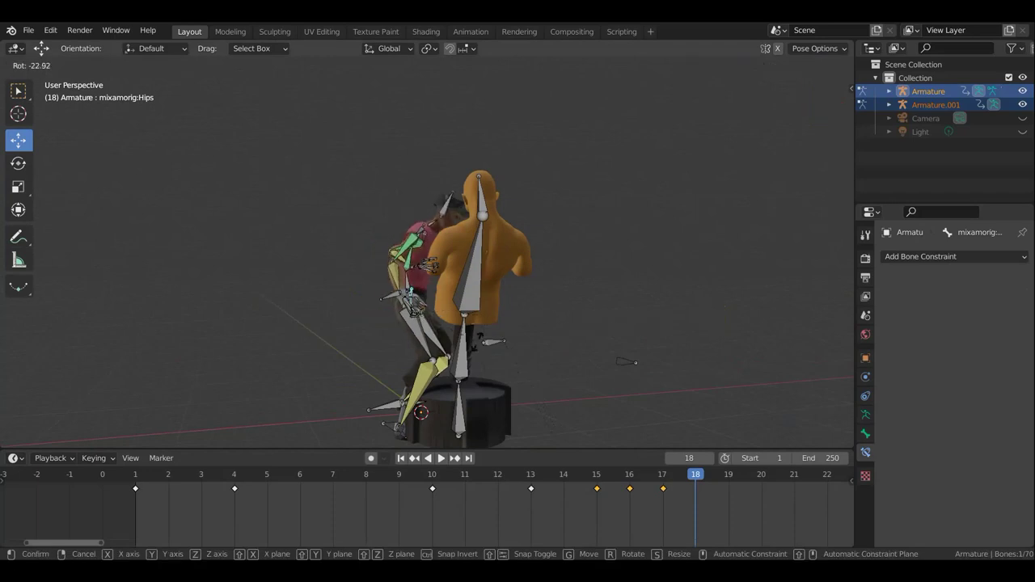
click(476, 303)
Rotate the Neck bone and then the Head bone.
click(433, 226)
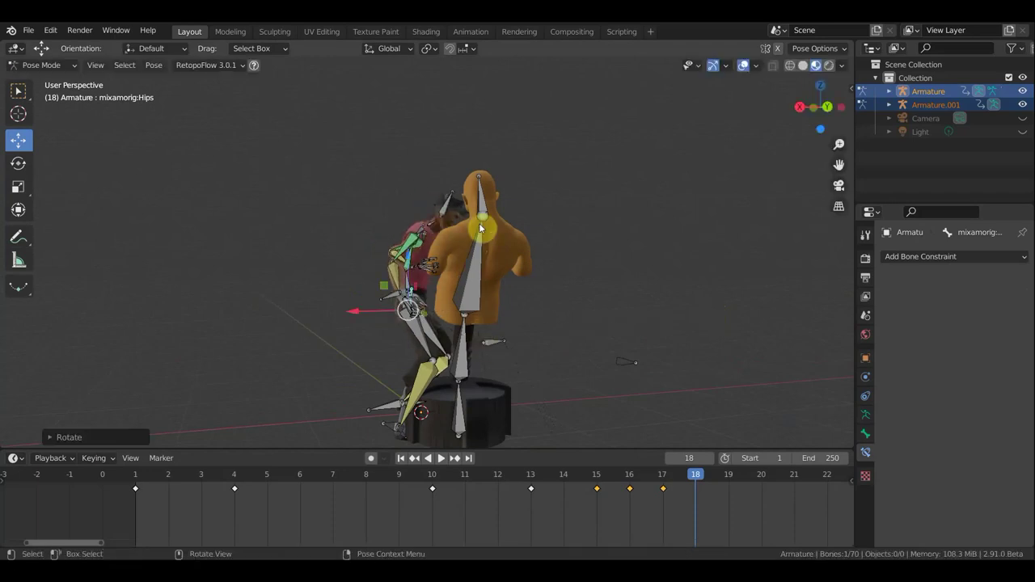
key(r)
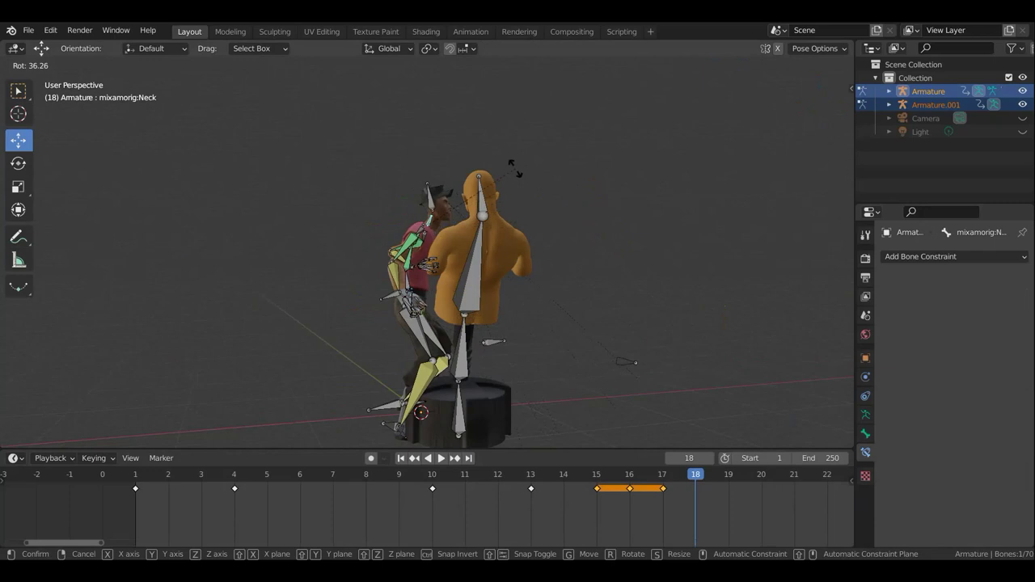
click(514, 169)
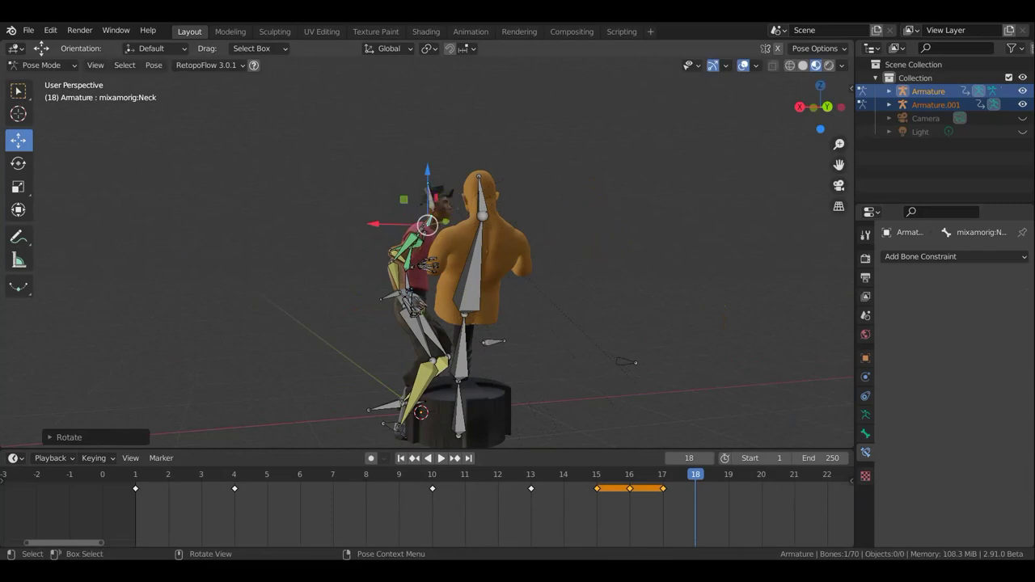
click(435, 206)
key(r)
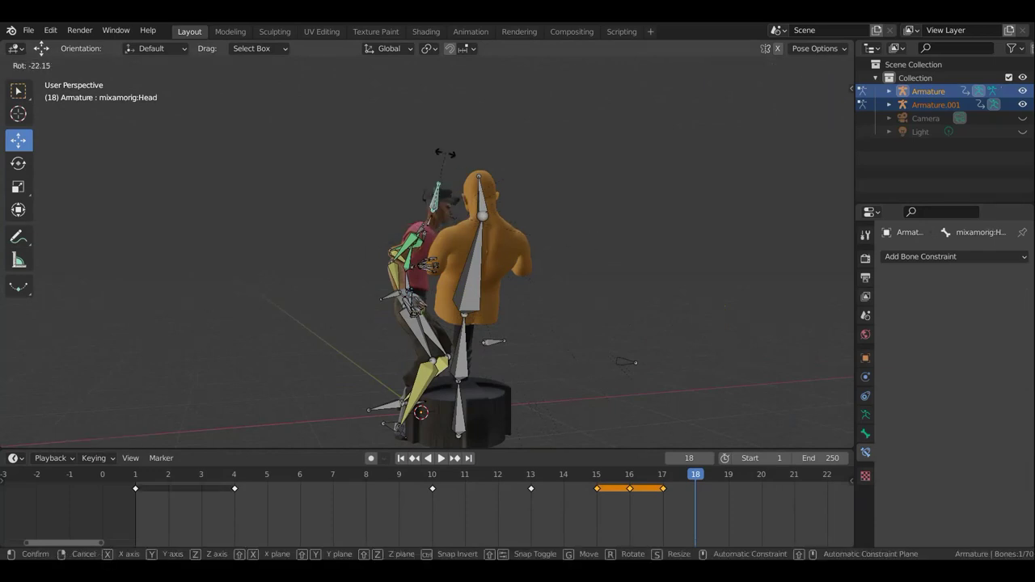
click(445, 154)
mouse_move(527, 262)
middle_down()
mouse_move(730, 308)
mouse_move(669, 268)
middle_up()
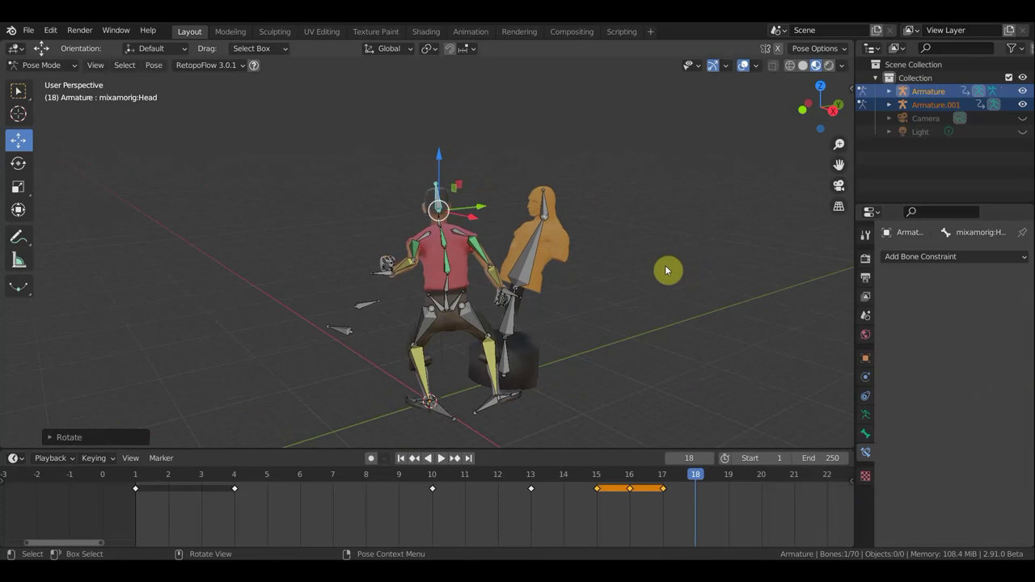
Key location and rotation of all bones at frame 18 and play back the kick.
key(a)
key(i)
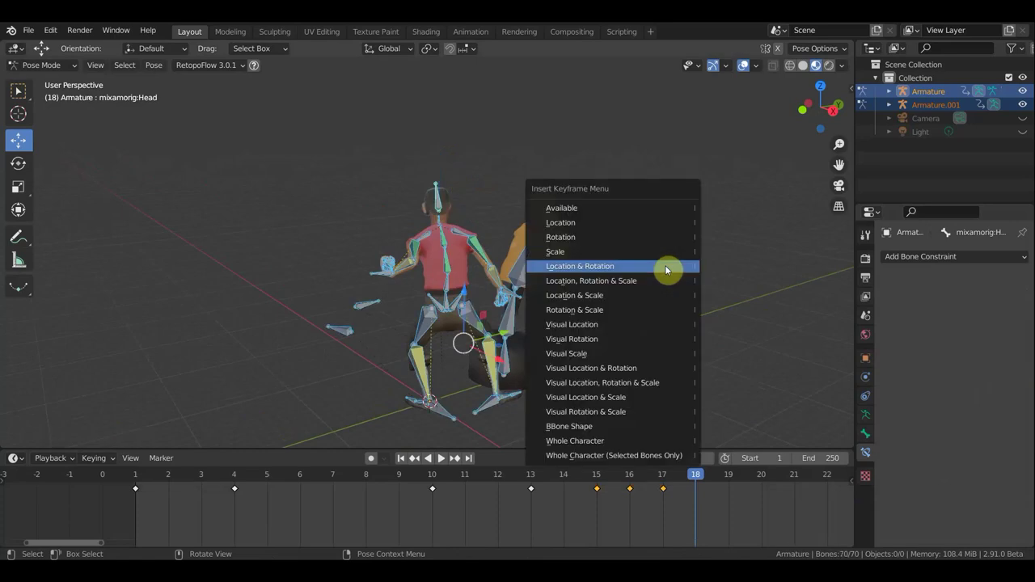
click(666, 269)
mouse_move(683, 479)
mouse_down()
mouse_move(423, 474)
mouse_move(688, 474)
mouse_up()
key(space)
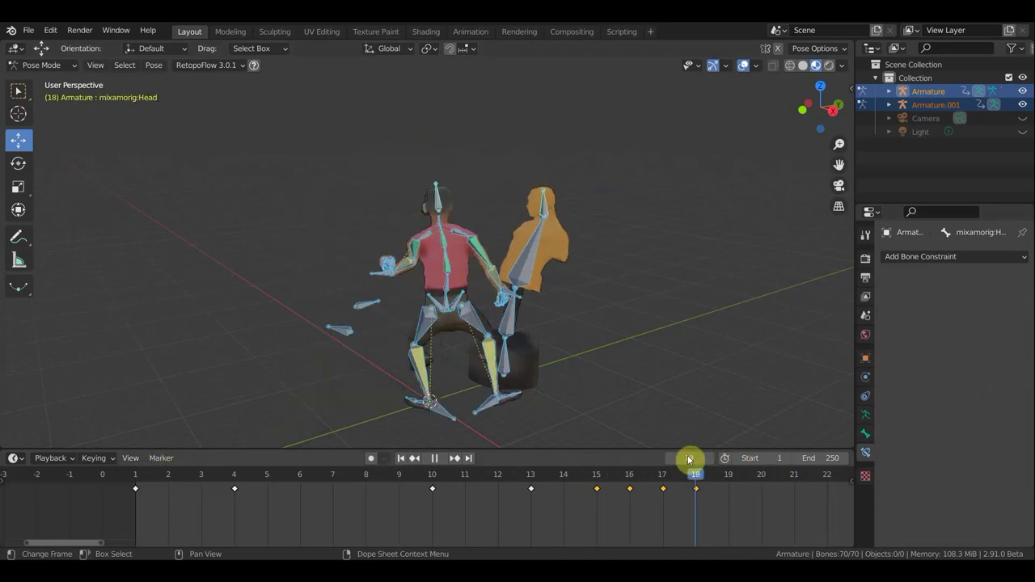
middle_drag(739, 427, 603, 405)
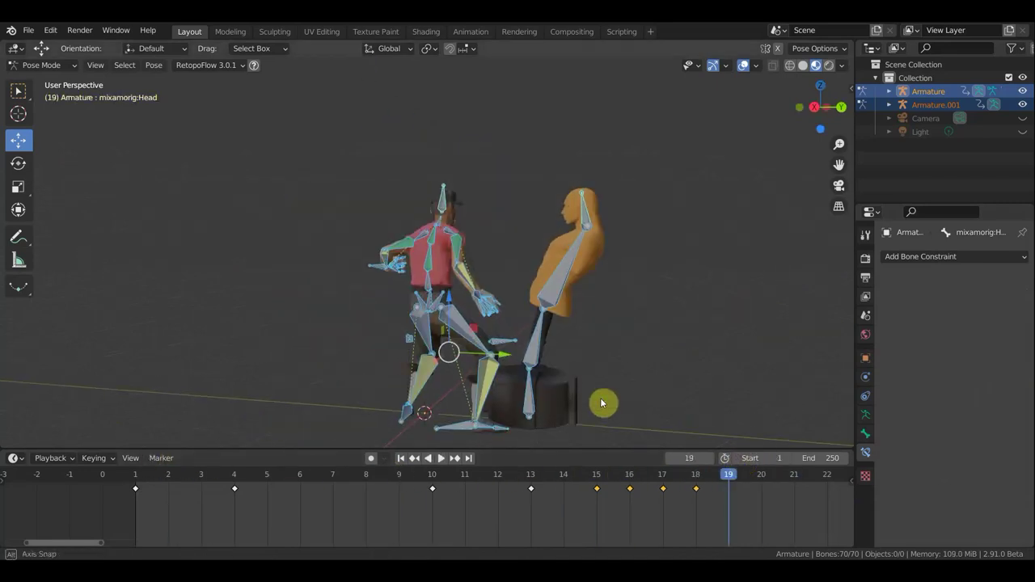
key(space)
scroll(424, 302, down, 2)
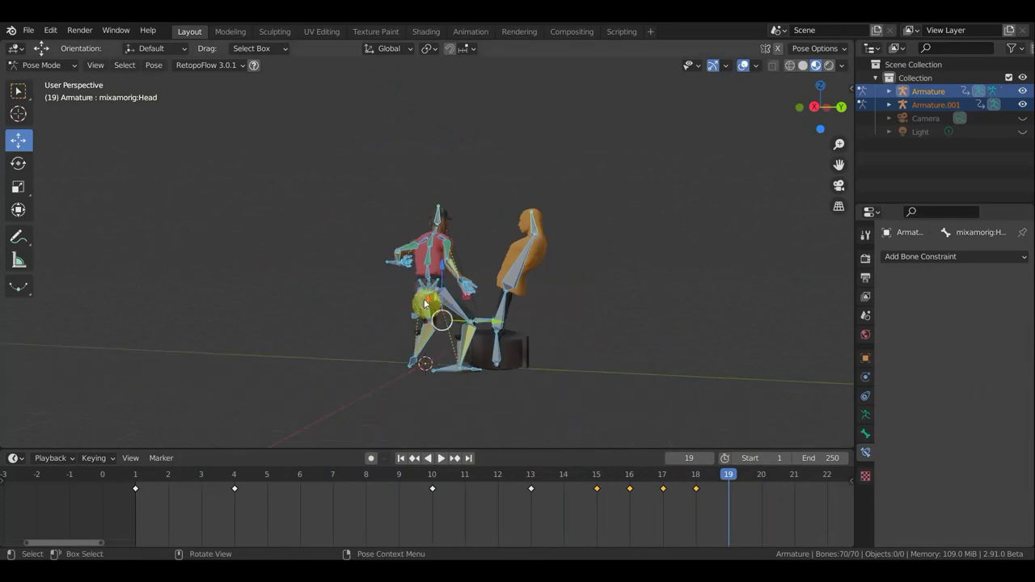
Select most of the character's bones and rotate them from the top view.
mouse_move(517, 343)
middle_down()
mouse_move(635, 401)
mouse_move(641, 381)
middle_up()
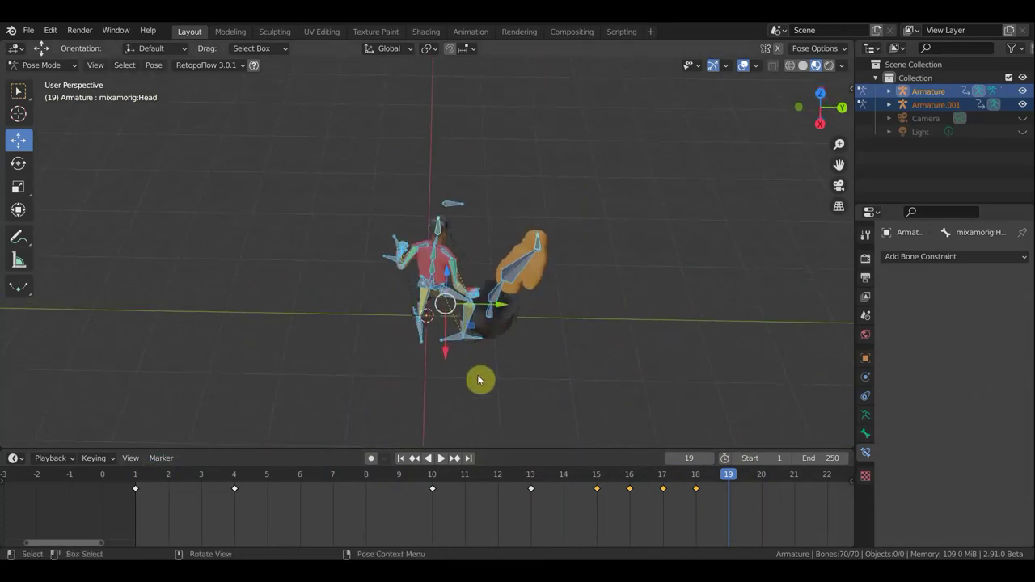
drag(473, 380, 346, 146)
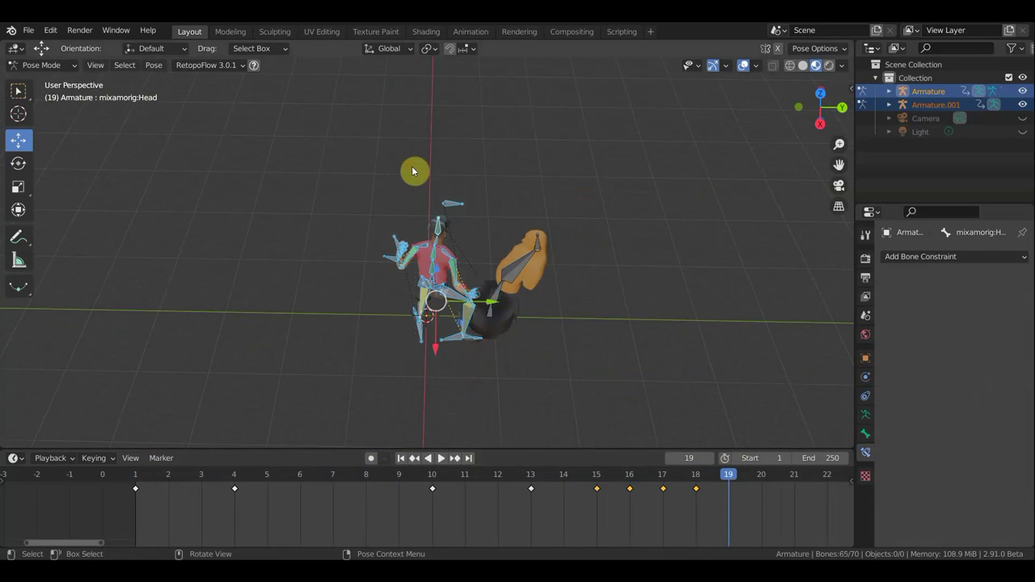
mouse_move(548, 239)
middle_down()
mouse_move(404, 213)
mouse_move(331, 121)
mouse_move(166, 145)
mouse_move(446, 171)
middle_up()
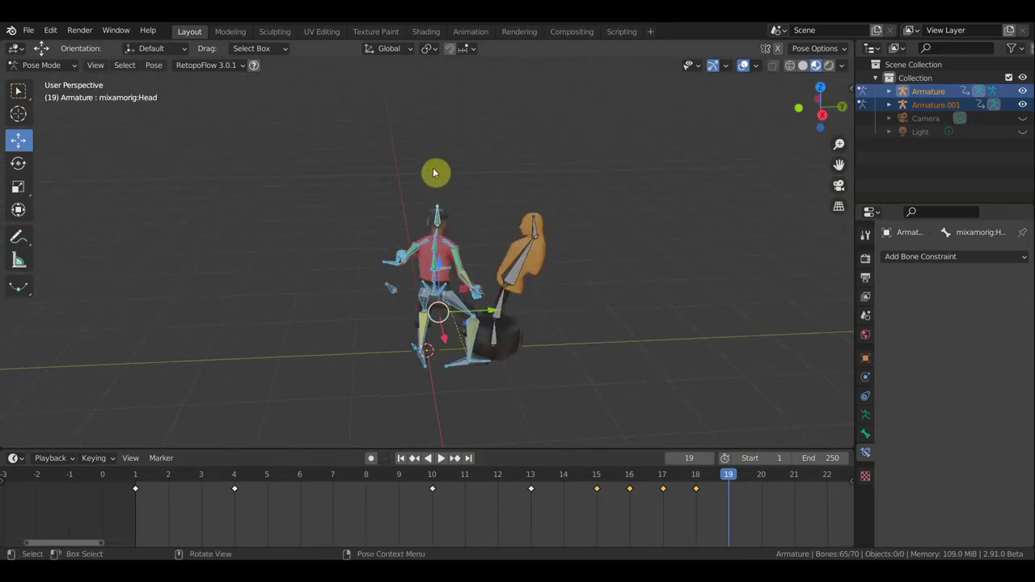
key(KP_7)
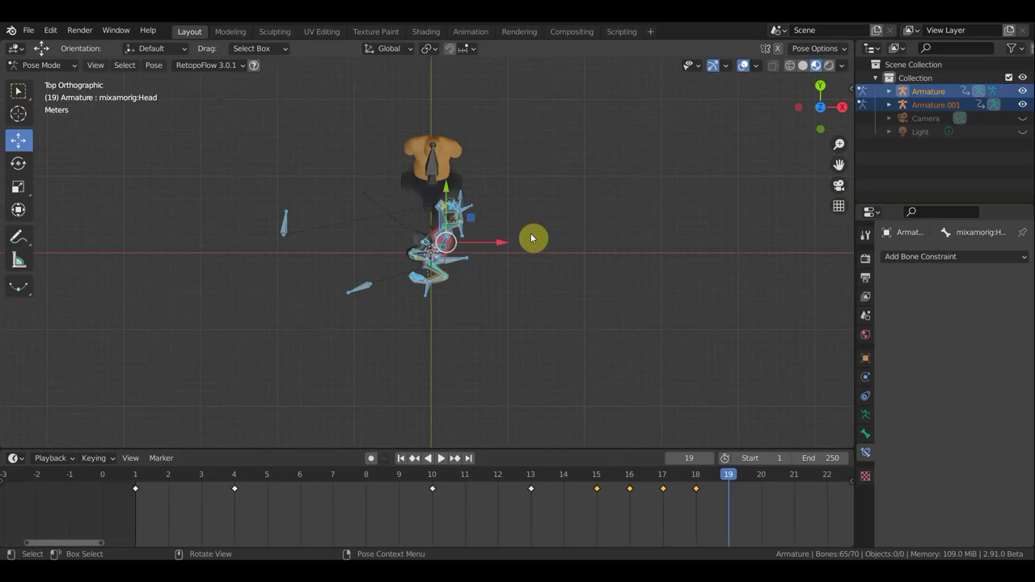
key(r)
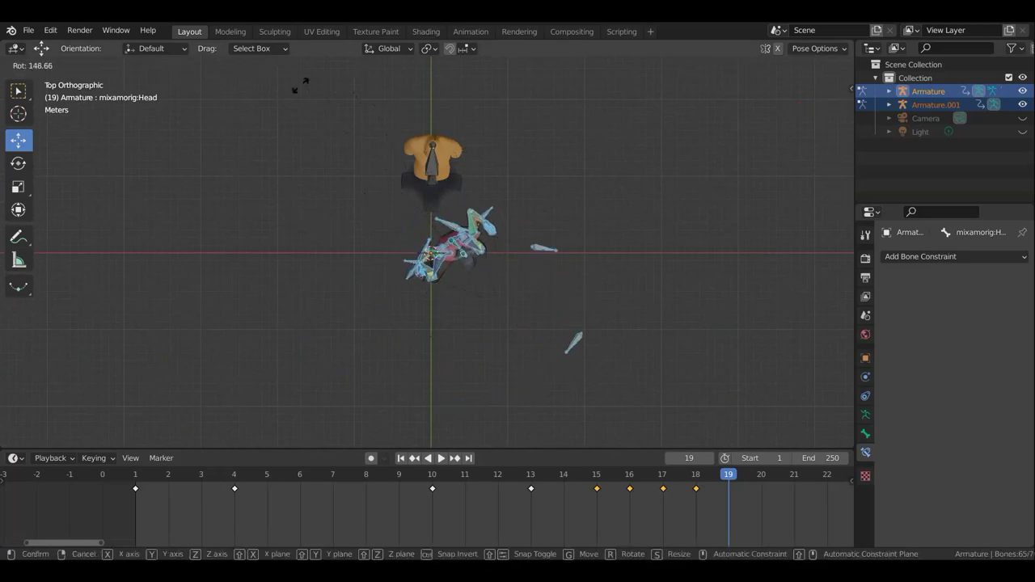
click(347, 102)
mouse_move(347, 102)
middle_down()
mouse_move(591, 157)
mouse_move(497, 72)
mouse_move(541, 444)
middle_up()
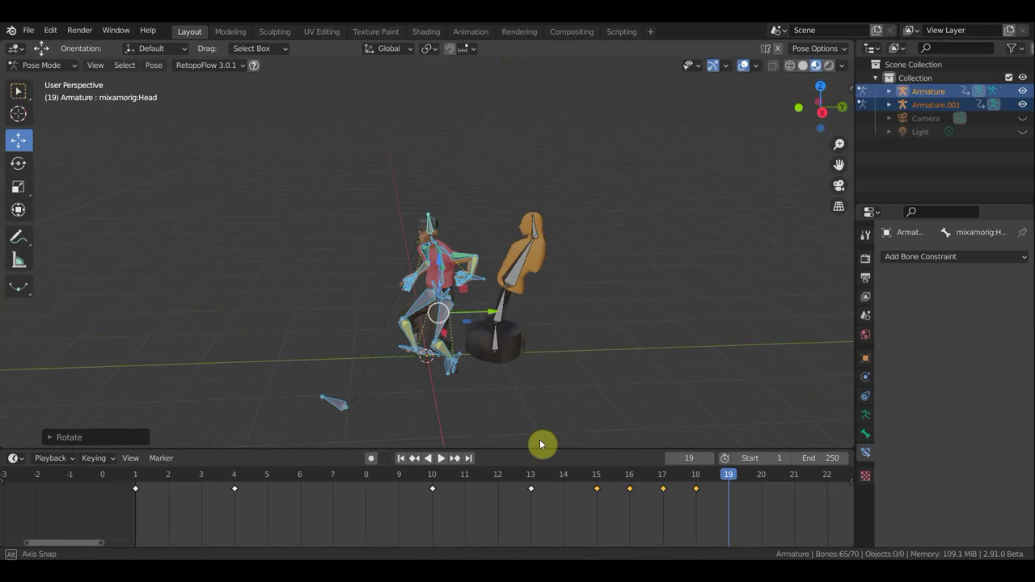
Move the whole character rig to a new position beside the dummy.
middle_drag(616, 272, 596, 259)
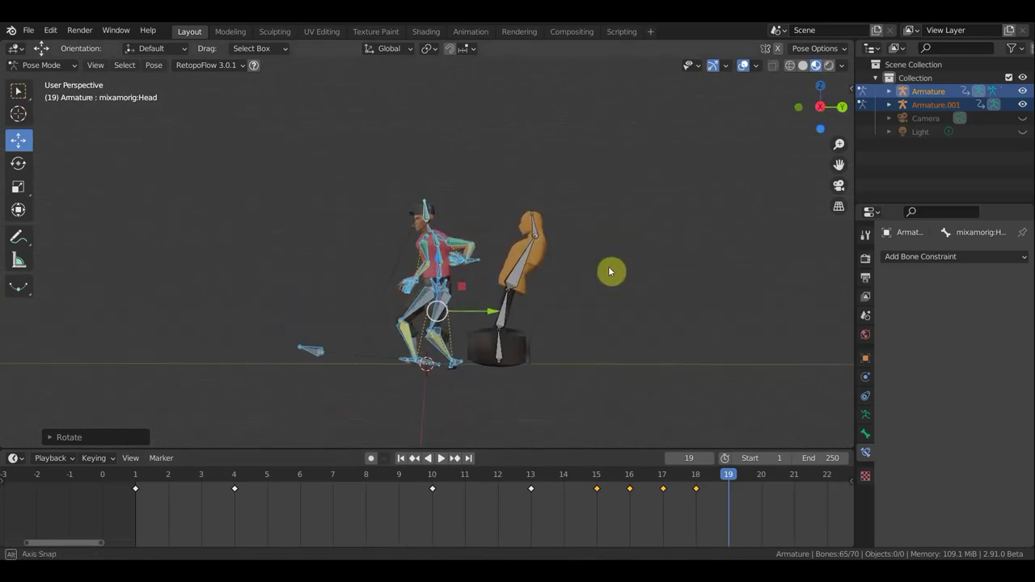
key(g)
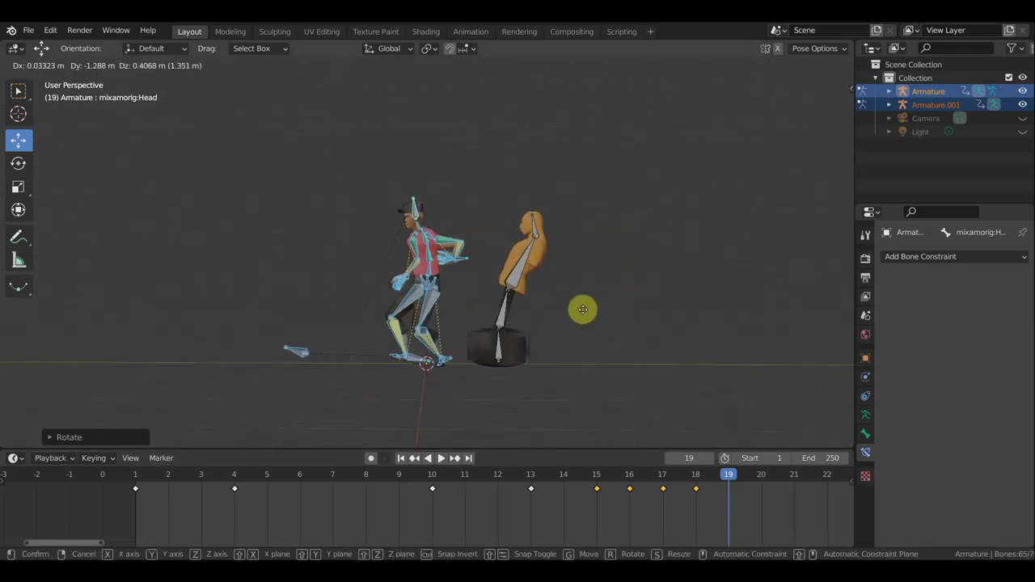
click(577, 319)
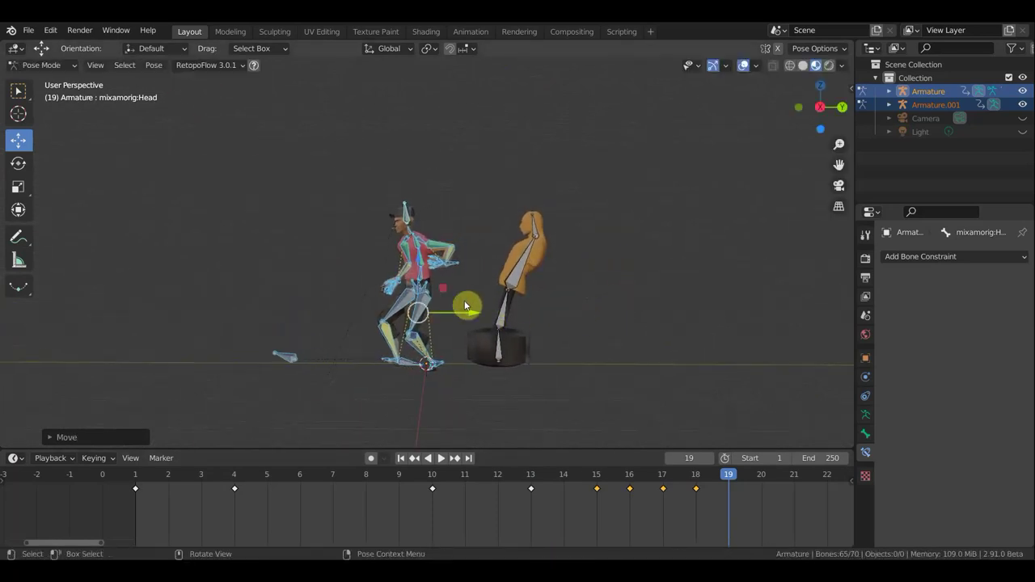
scroll(485, 307, up, 5)
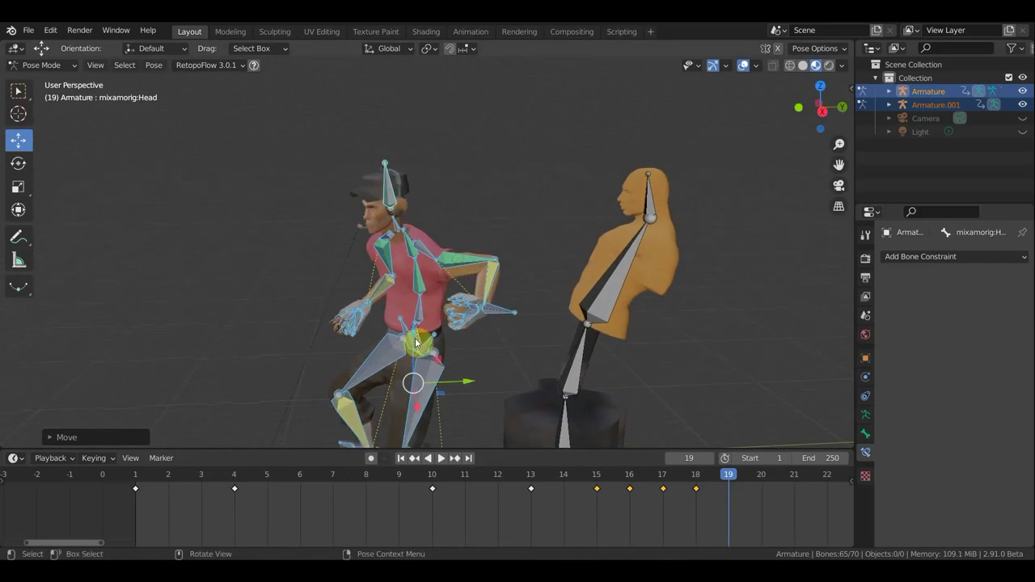
click(430, 340)
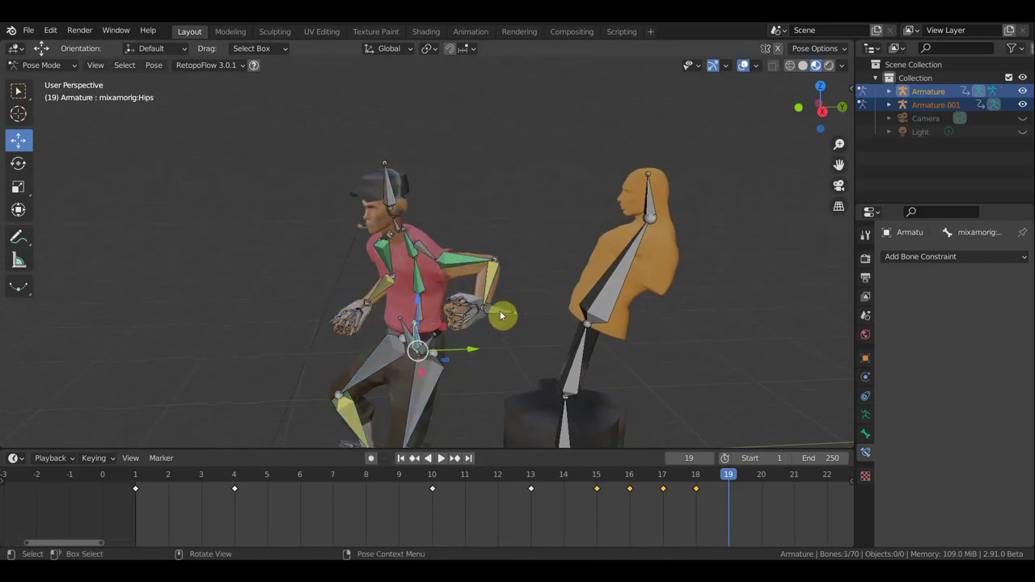
Select the left forearm and arm bones and rotate them from the top view.
middle_drag(395, 335, 457, 328)
shift+click(457, 328)
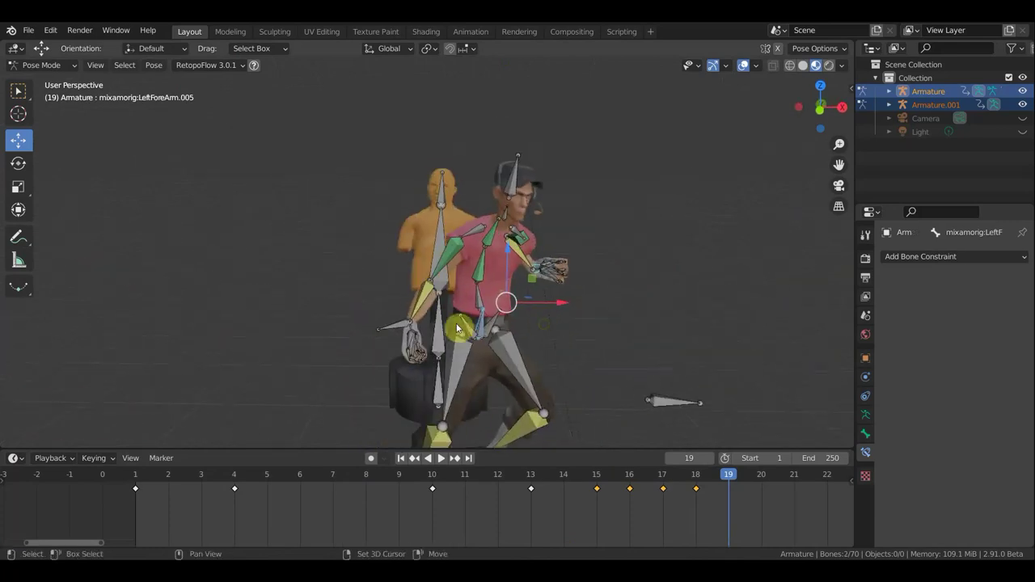
shift+click(582, 307)
key(KP_7)
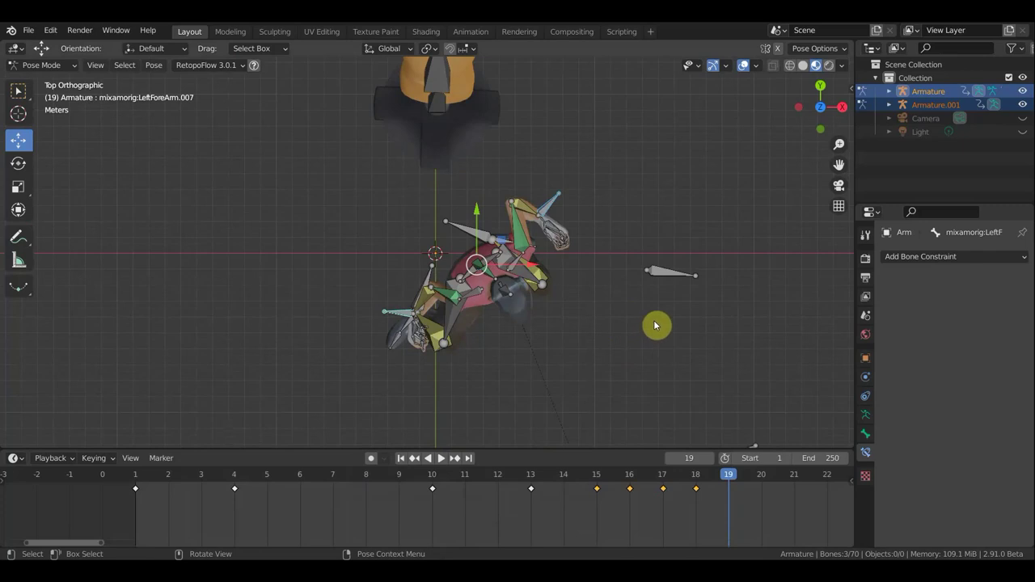
key(r)
click(585, 249)
mouse_move(585, 249)
middle_down()
mouse_move(495, 210)
mouse_move(428, 208)
mouse_move(376, 263)
middle_up()
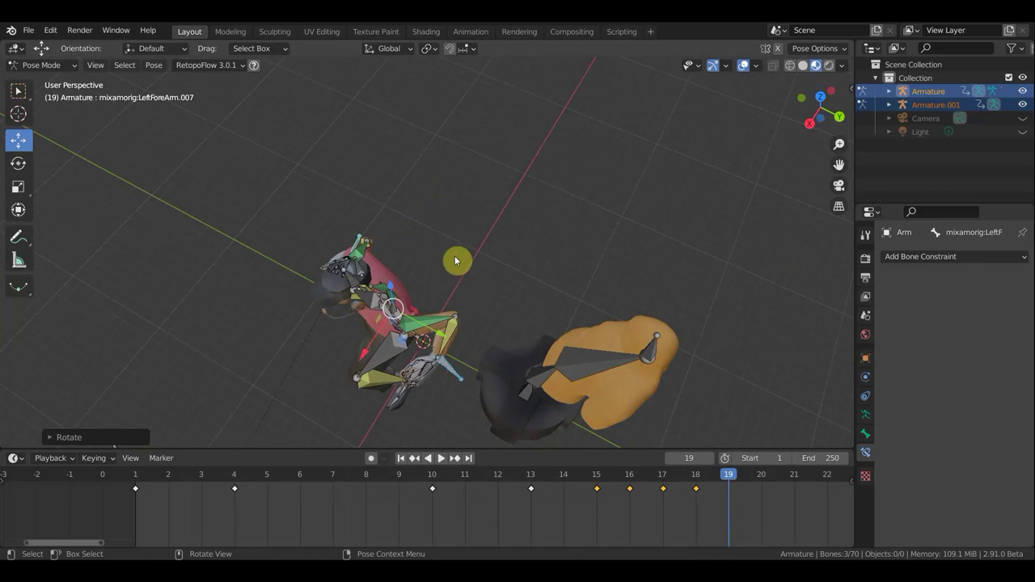
Turn the Head bone over several rotation passes.
key(r)
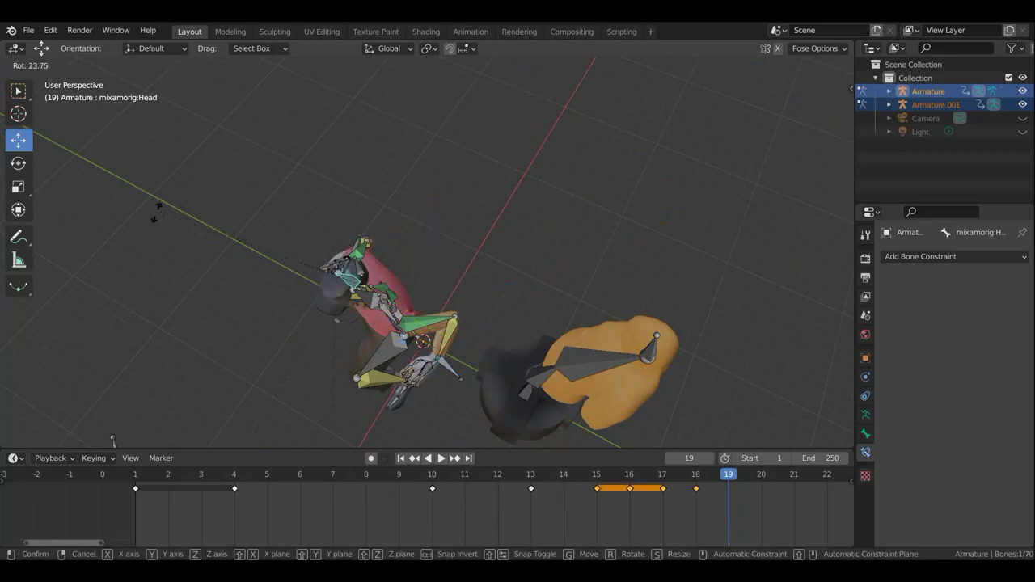
click(140, 222)
mouse_move(415, 263)
middle_down()
mouse_move(488, 197)
mouse_move(486, 166)
mouse_move(434, 259)
mouse_move(441, 265)
middle_up()
key(r)
click(497, 233)
mouse_move(504, 304)
middle_down()
mouse_move(529, 167)
mouse_move(511, 185)
mouse_move(526, 186)
mouse_move(504, 190)
mouse_move(588, 209)
middle_up()
key(r)
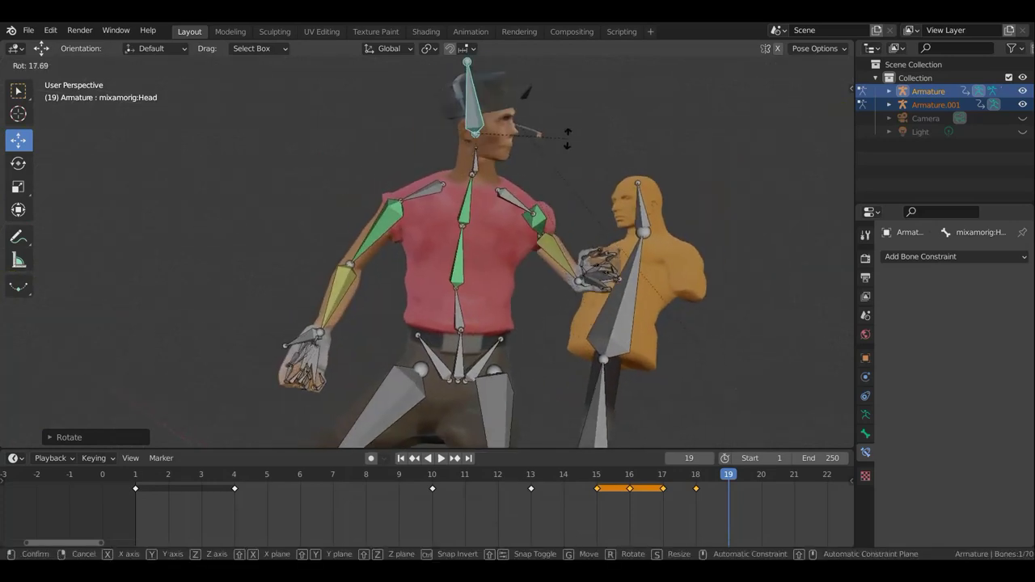
click(569, 161)
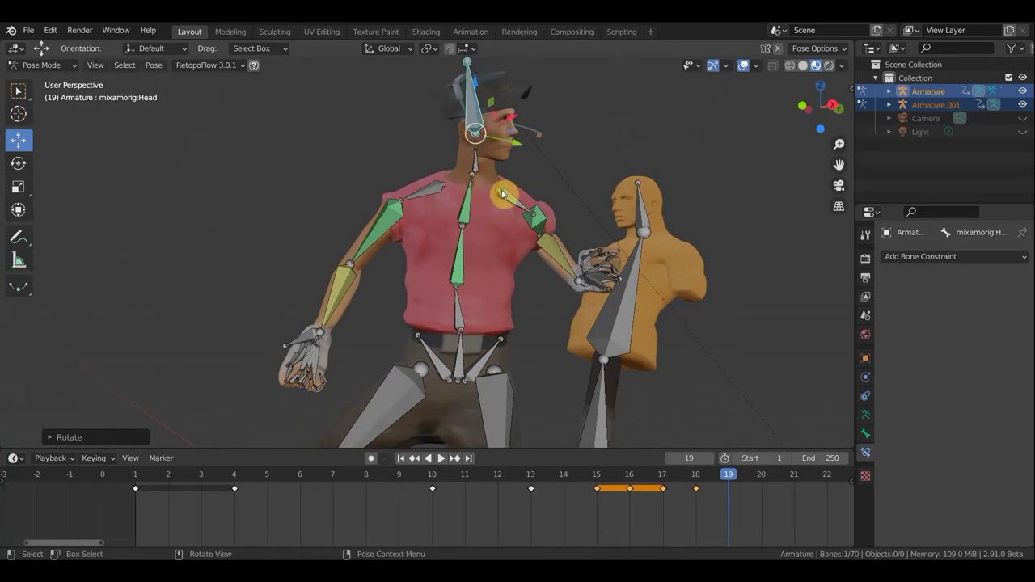
Twist the Spine2 bone and raise the left forearm and hand upward.
key(bracketleft)
key(bracketleft)
key(r)
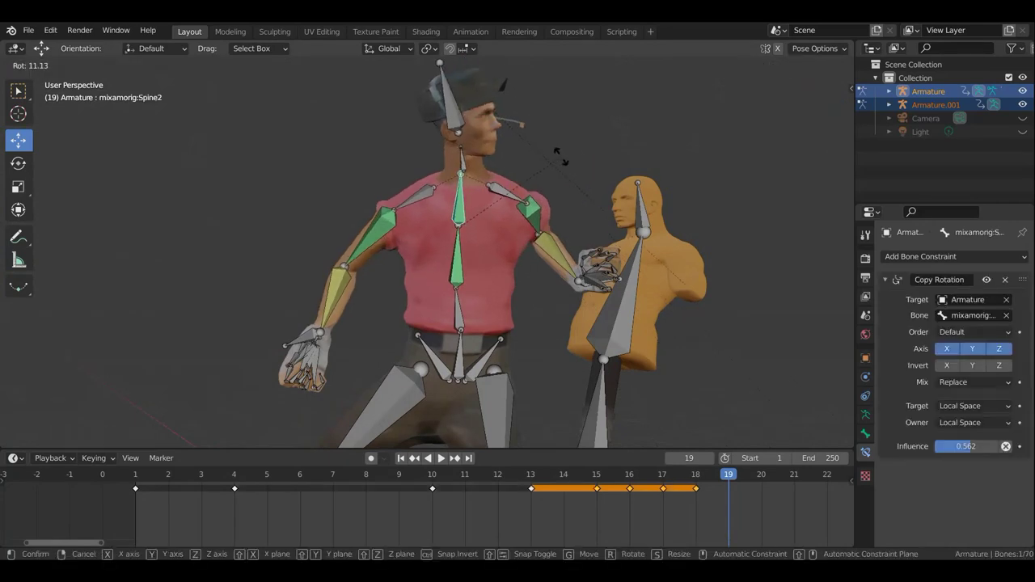
click(554, 158)
mouse_move(550, 166)
middle_down()
mouse_move(548, 203)
mouse_move(465, 241)
mouse_move(431, 241)
middle_up()
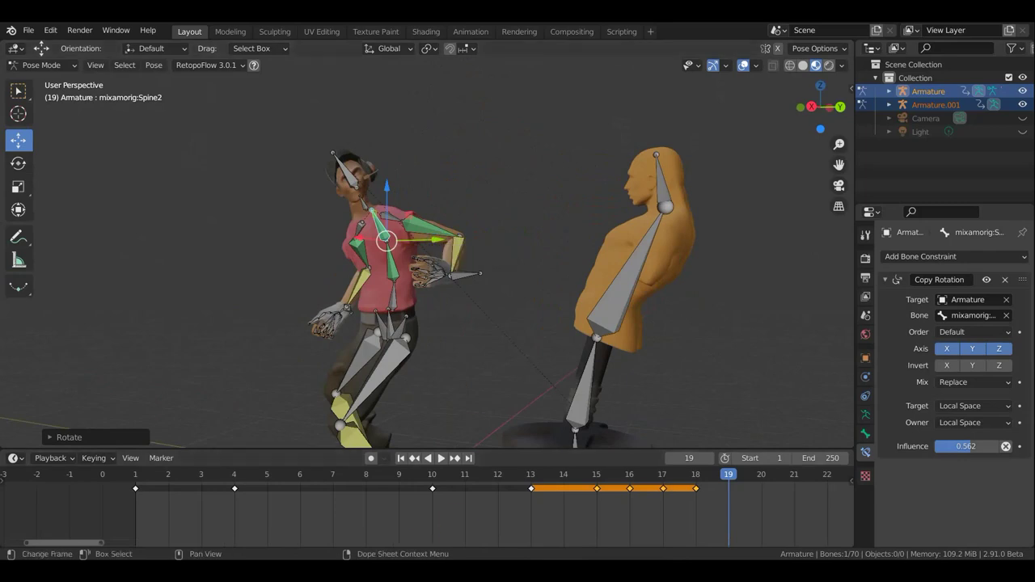
click(483, 275)
mouse_move(454, 273)
mouse_down()
mouse_move(439, 116)
mouse_move(440, 128)
mouse_up()
mouse_move(440, 128)
middle_down()
mouse_move(403, 194)
mouse_move(321, 229)
mouse_move(370, 296)
mouse_move(473, 294)
middle_up()
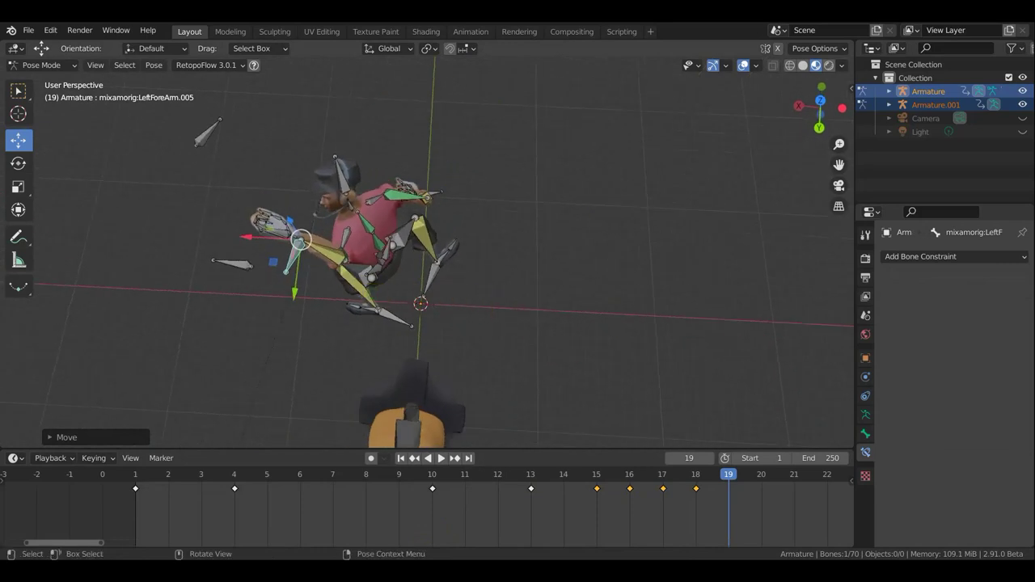
Rotate and reposition the left forearm.
key(r)
click(410, 284)
mouse_move(408, 281)
mouse_down()
mouse_move(421, 268)
mouse_move(409, 285)
mouse_up()
mouse_move(408, 284)
middle_down()
mouse_move(550, 226)
mouse_move(613, 154)
mouse_move(599, 164)
mouse_move(522, 139)
middle_up()
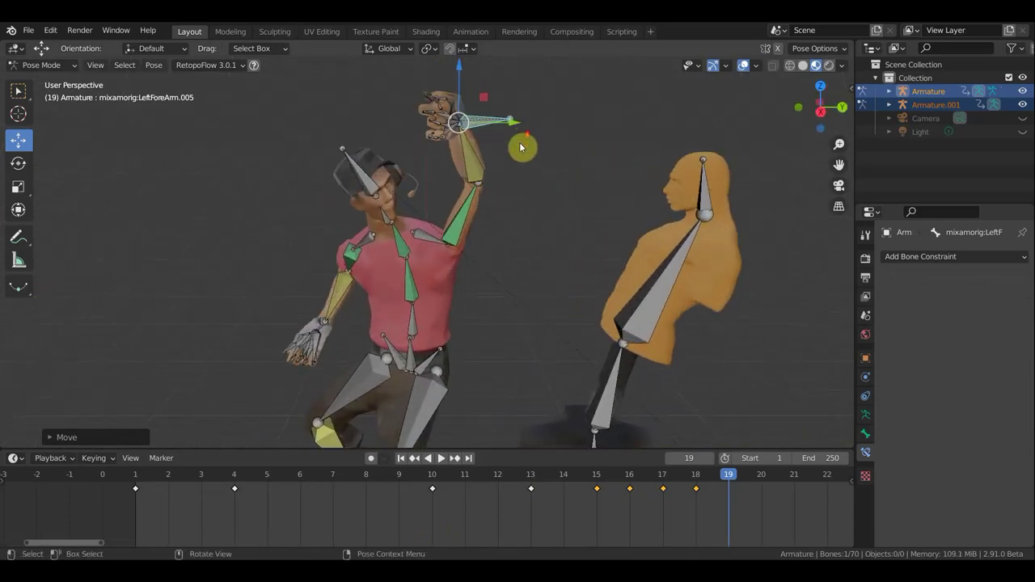
scroll(596, 154, up, 3)
scroll(584, 177, up, 2)
scroll(584, 177, down, 4)
middle_drag(596, 203, 602, 186)
Rotate the left hand and the left shoulder bone.
key(r)
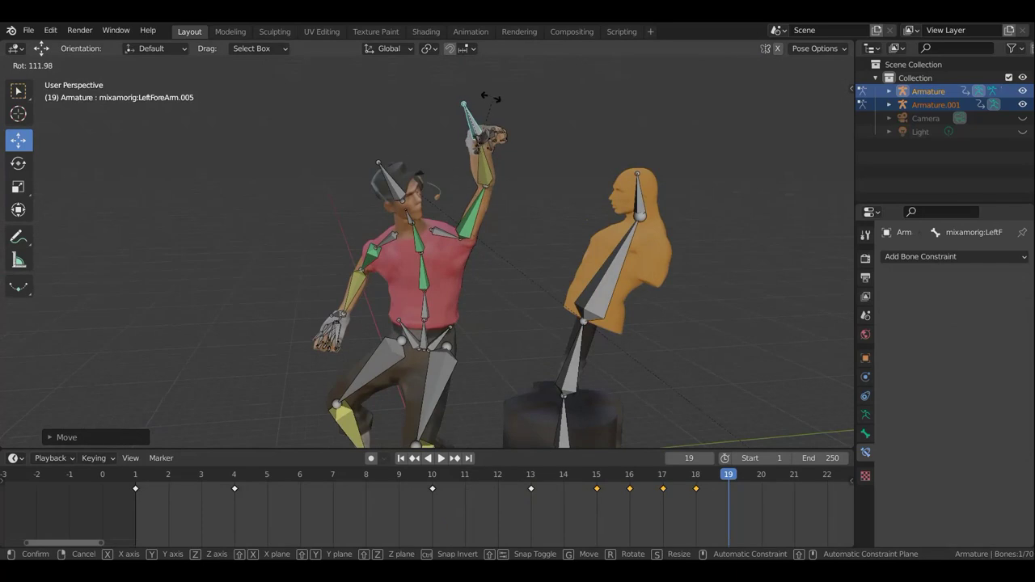
click(484, 94)
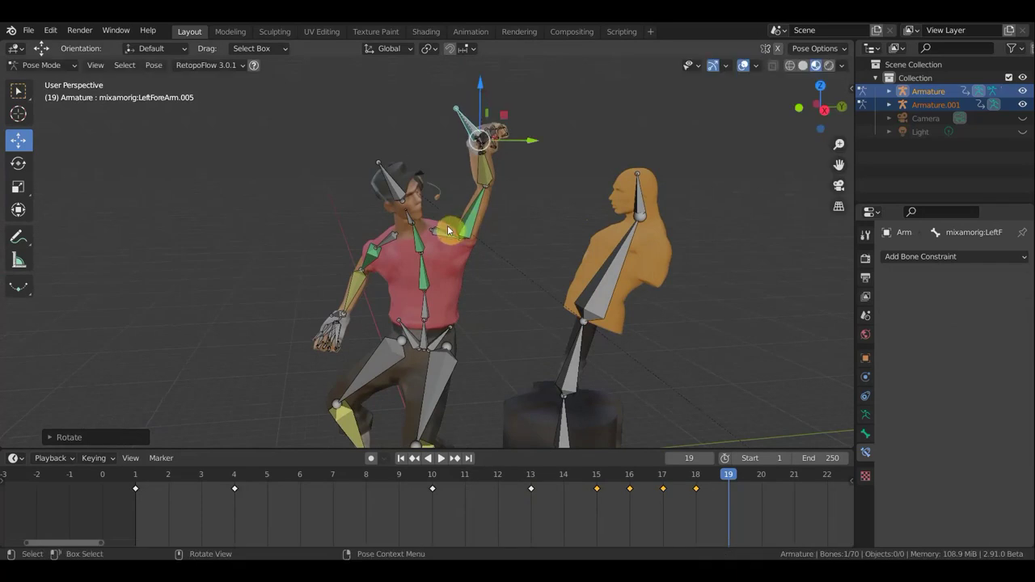
click(521, 230)
key(r)
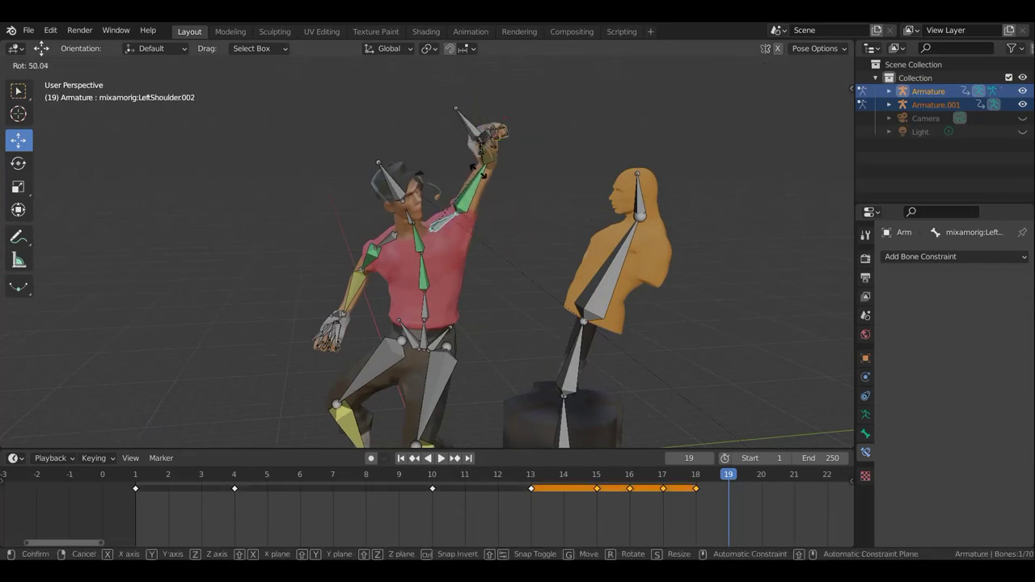
click(478, 173)
mouse_move(455, 185)
middle_down()
mouse_move(454, 171)
mouse_move(532, 273)
middle_up()
Swing the left arm upward and move it into the overhead position.
click(439, 140)
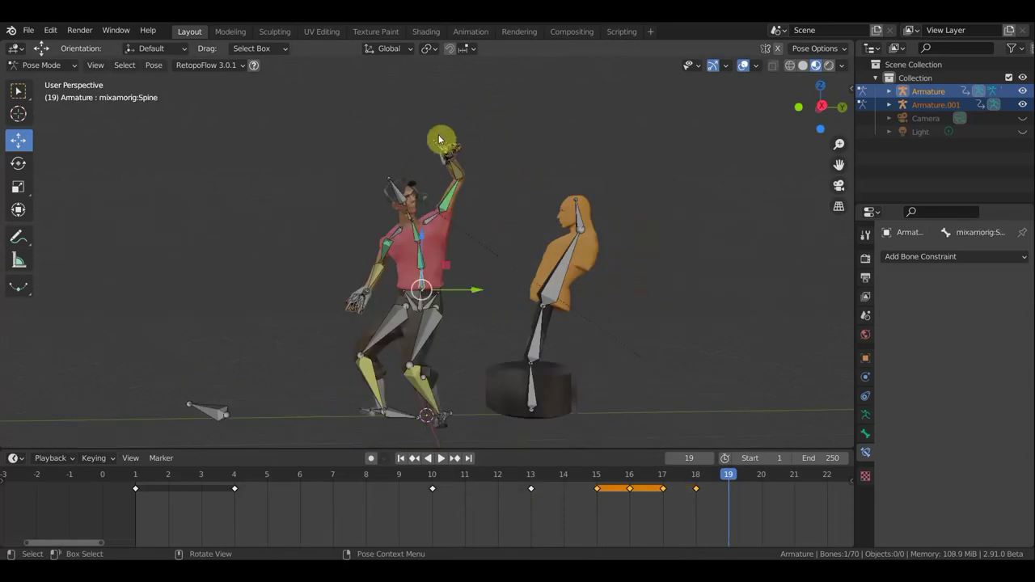
shift+click(514, 212)
key(r)
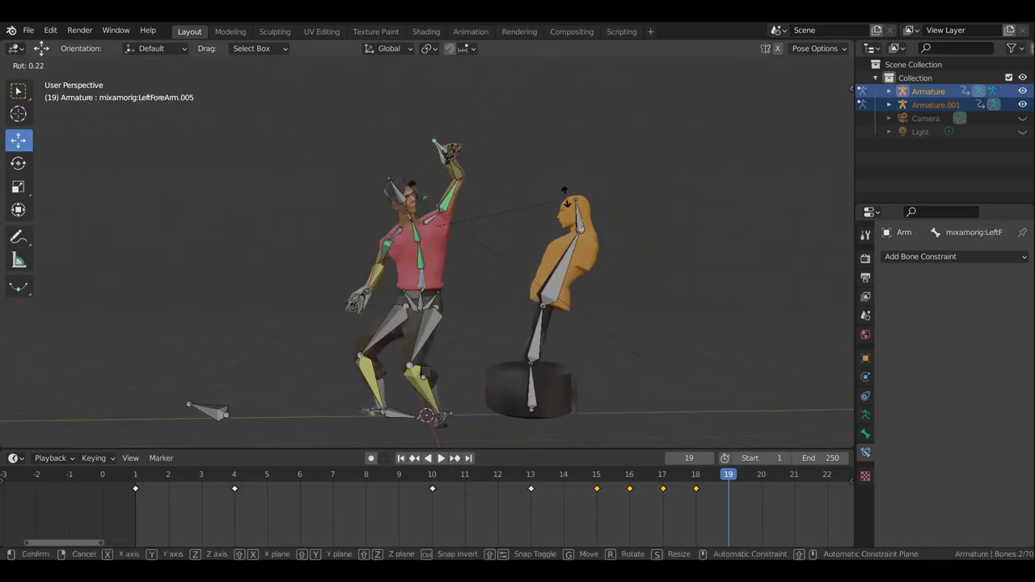
click(537, 212)
key(g)
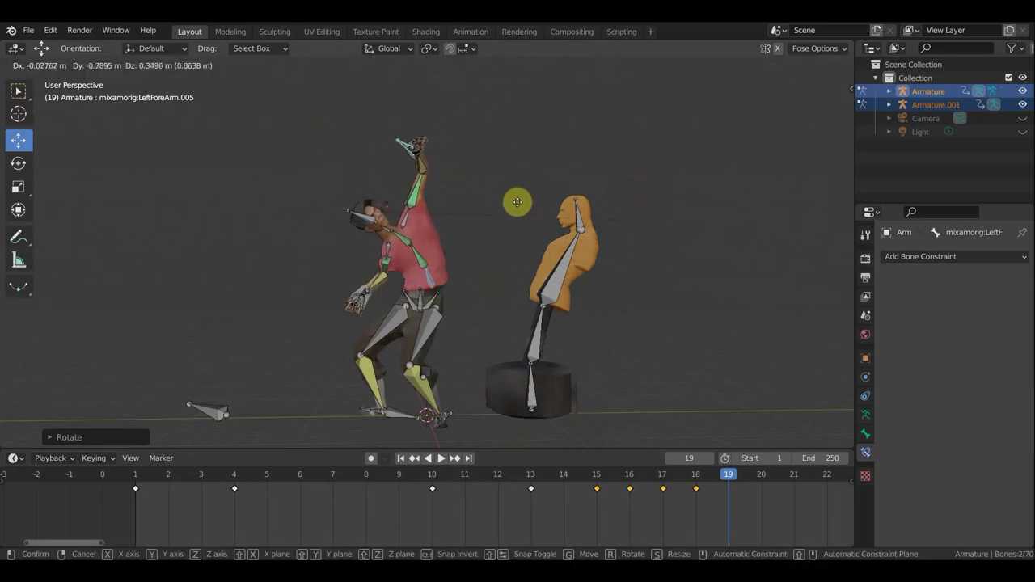
click(510, 205)
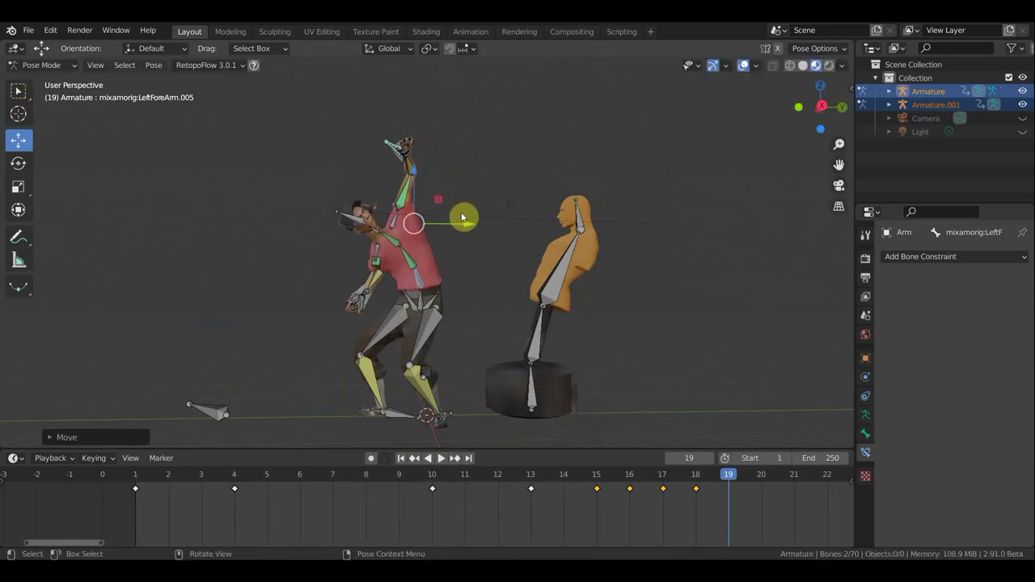
click(354, 217)
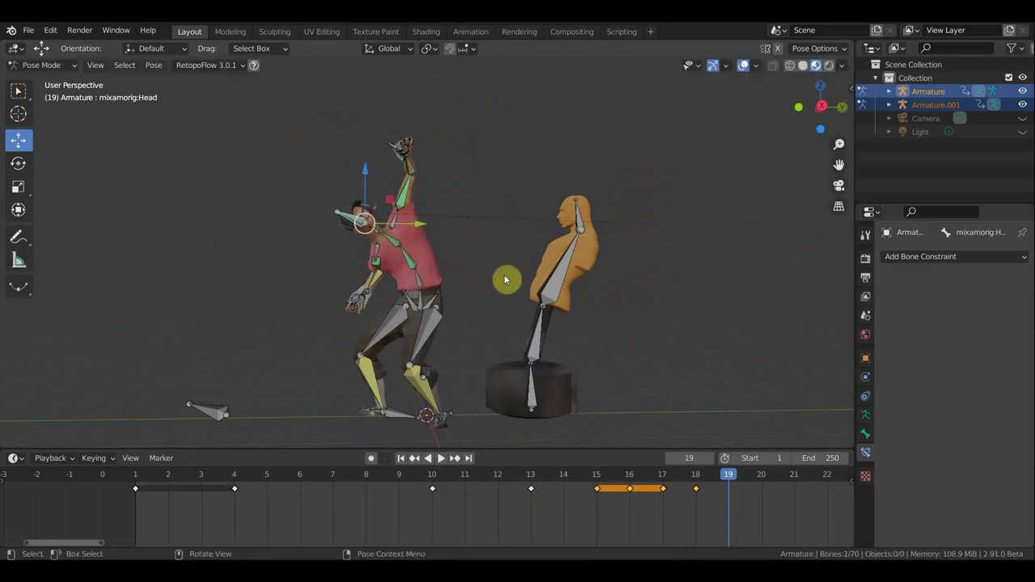
Re-angle the Head bone, then shift the left leg and rotate its foot.
key(r)
click(434, 301)
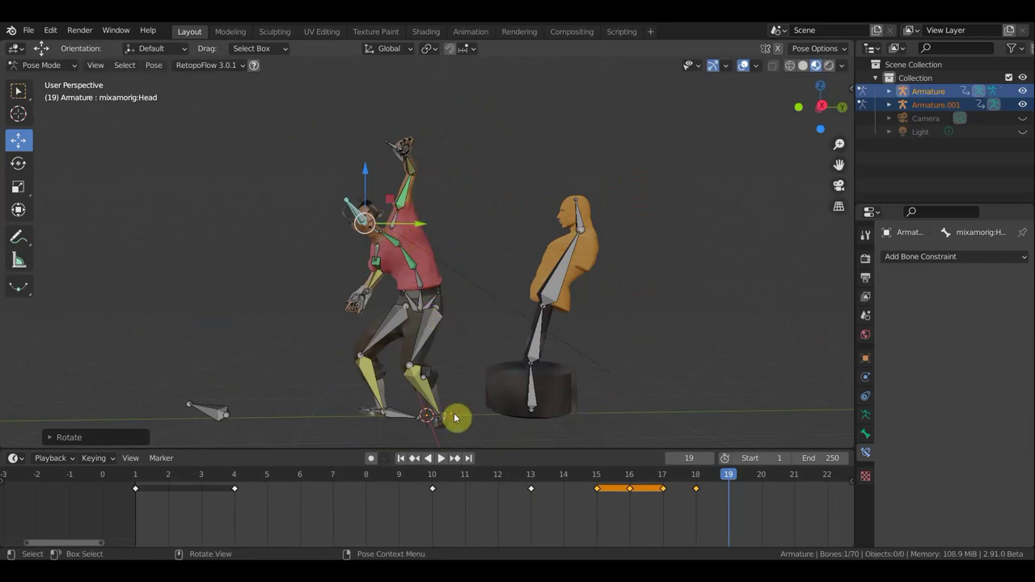
click(440, 416)
drag(398, 417, 483, 420)
key(r)
click(493, 412)
mouse_move(450, 425)
middle_down()
mouse_move(404, 438)
mouse_move(427, 423)
mouse_move(506, 412)
middle_up()
Move the LeftLeg.005 control back in two passes.
click(504, 414)
key(g)
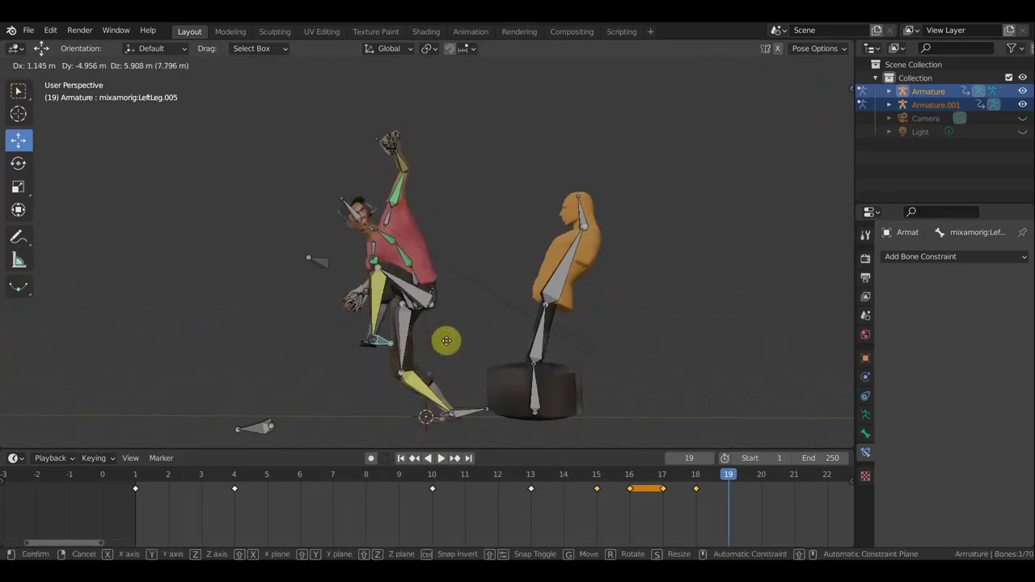
click(510, 345)
key(g)
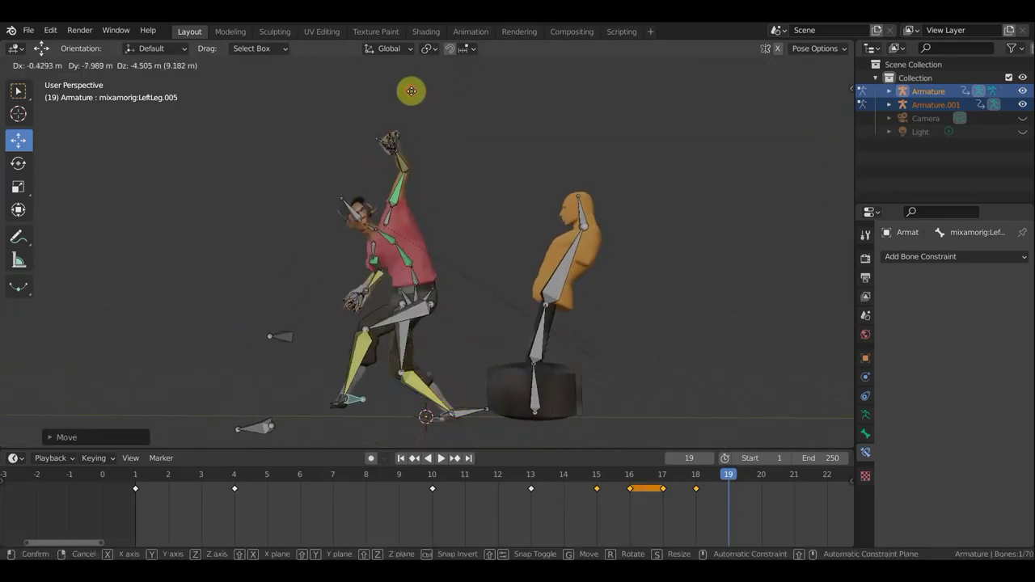
click(412, 91)
mouse_move(499, 395)
middle_down()
mouse_move(446, 401)
mouse_move(509, 379)
middle_up()
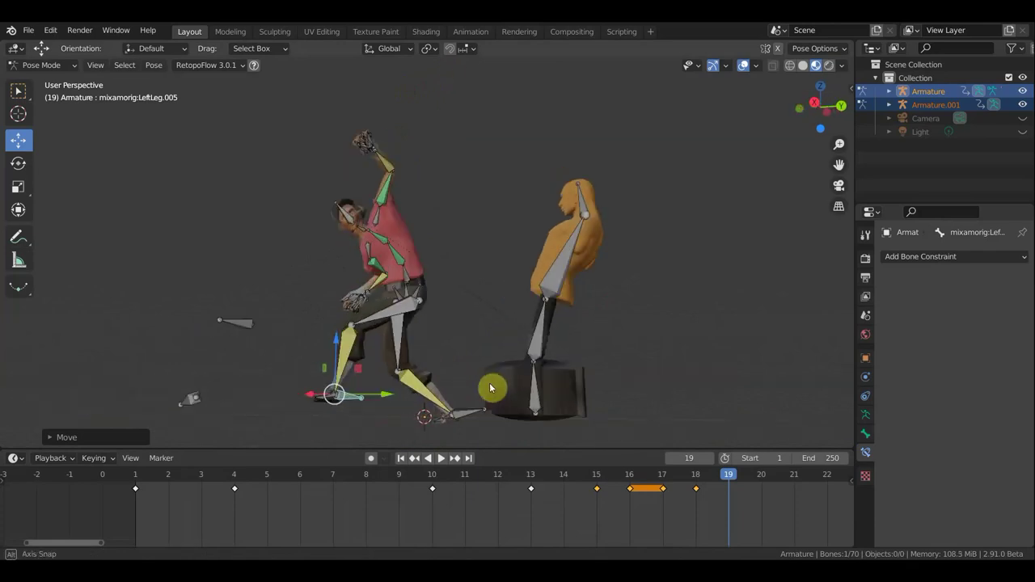
Tilt the left leg bone and review the pose from other angles.
key(r)
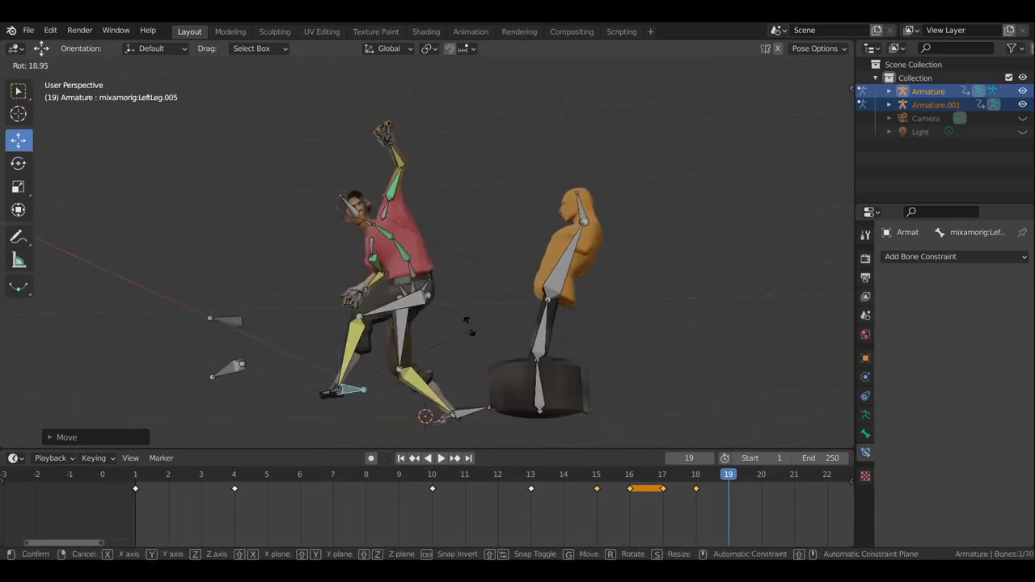
click(380, 303)
middle_drag(477, 334, 586, 376)
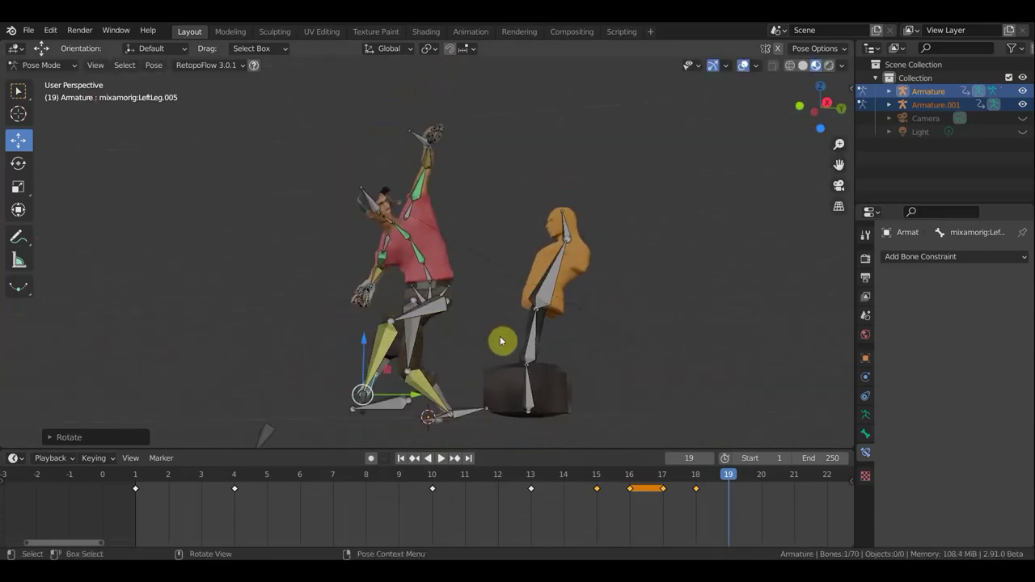
middle_drag(651, 401, 749, 400)
scroll(632, 335, up, 3)
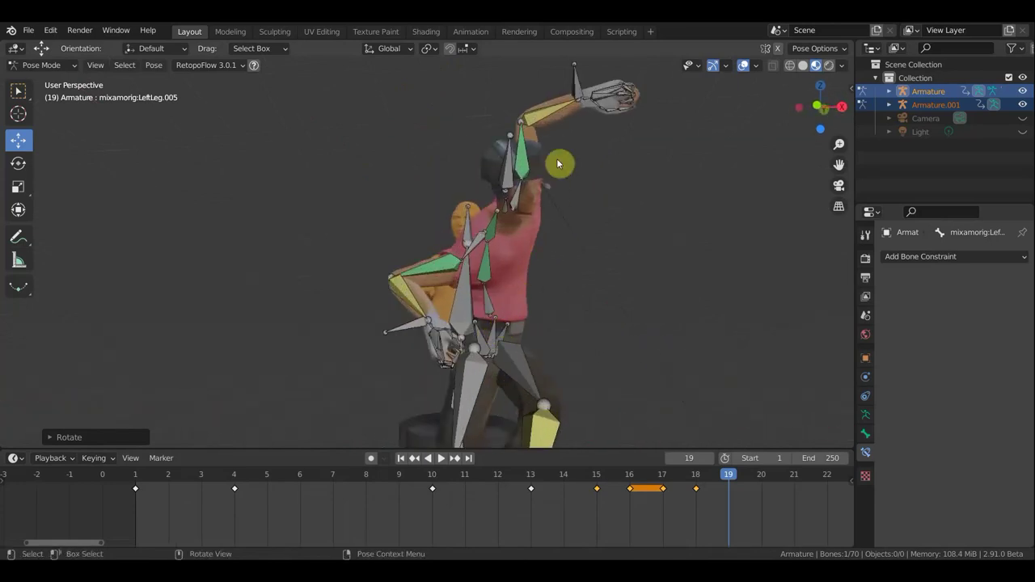
Undo the last change, then reposition the left hand bones and move and rotate the left forearm.
key(ctrl+z)
click(450, 338)
scroll(486, 388, down, 3)
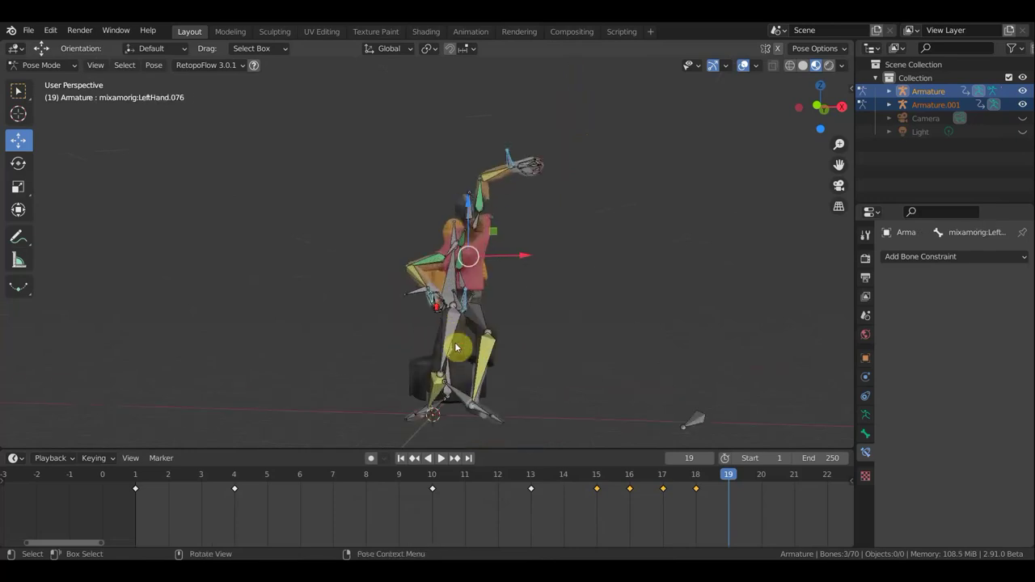
key(g)
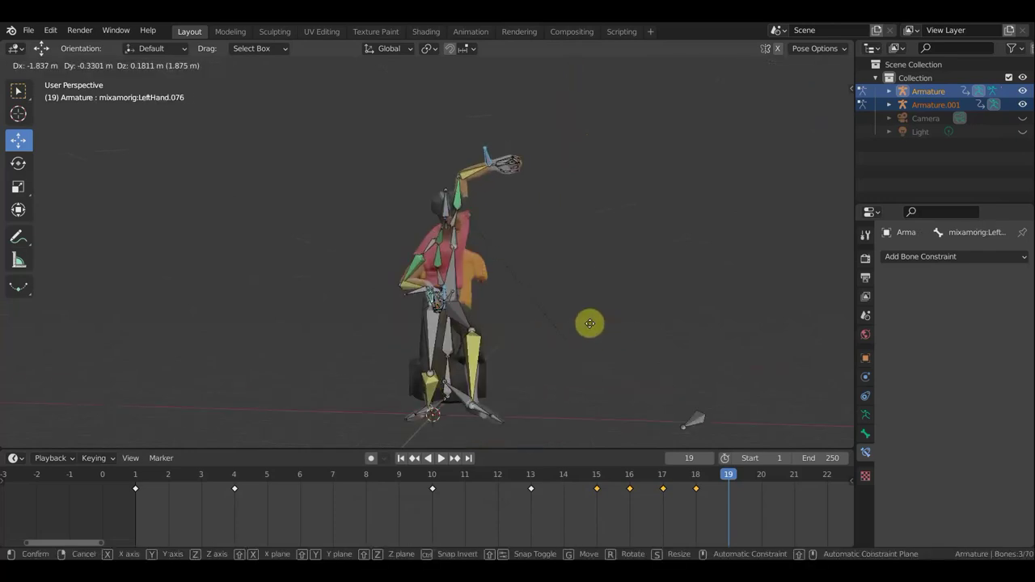
click(587, 325)
mouse_move(543, 345)
middle_down()
mouse_move(465, 347)
mouse_move(612, 340)
middle_up()
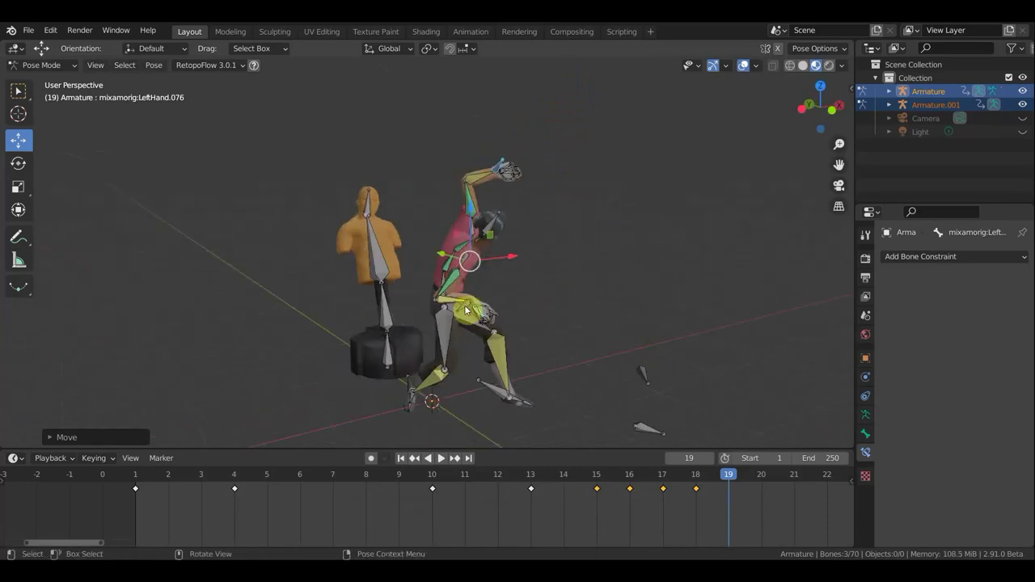
key(bracketleft)
mouse_move(675, 374)
middle_down()
mouse_move(721, 374)
mouse_move(693, 365)
middle_up()
key(g)
click(737, 364)
key(r)
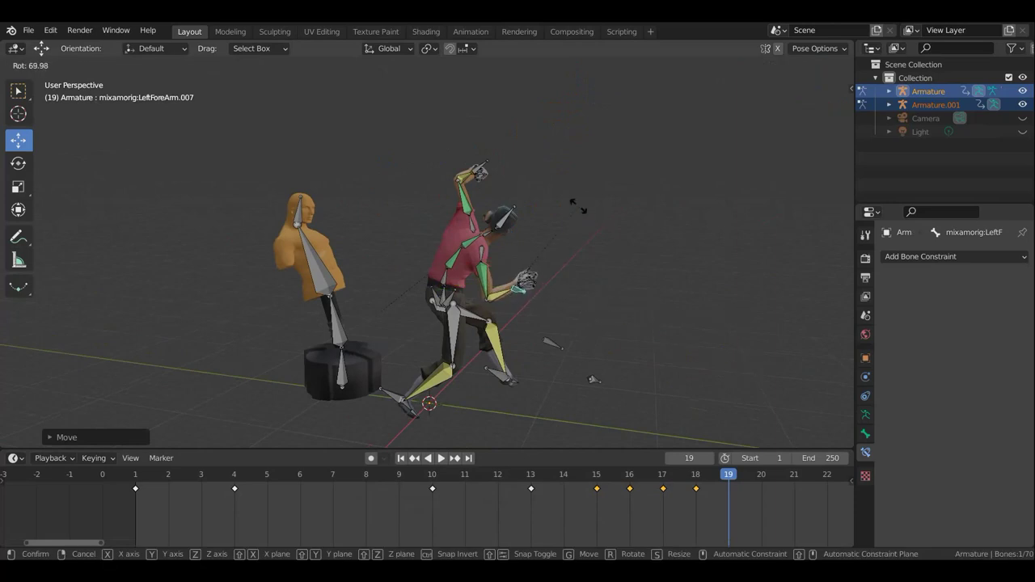
click(578, 206)
Preview the frame-19 pose beside the dummy with bones and grid hidden, then show them again.
middle_drag(633, 249, 752, 306)
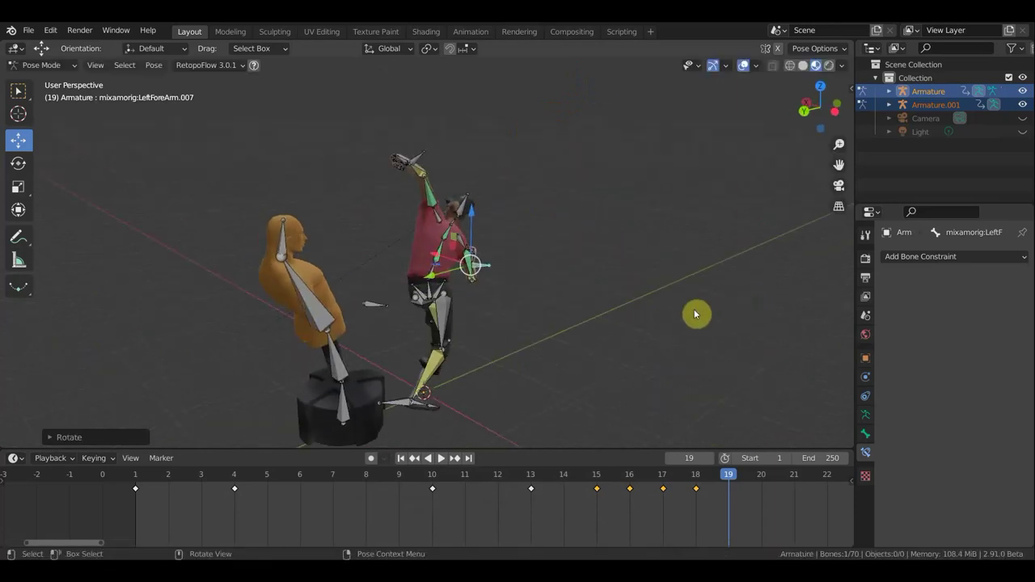
mouse_move(540, 309)
middle_down()
mouse_move(232, 292)
mouse_move(251, 286)
middle_up()
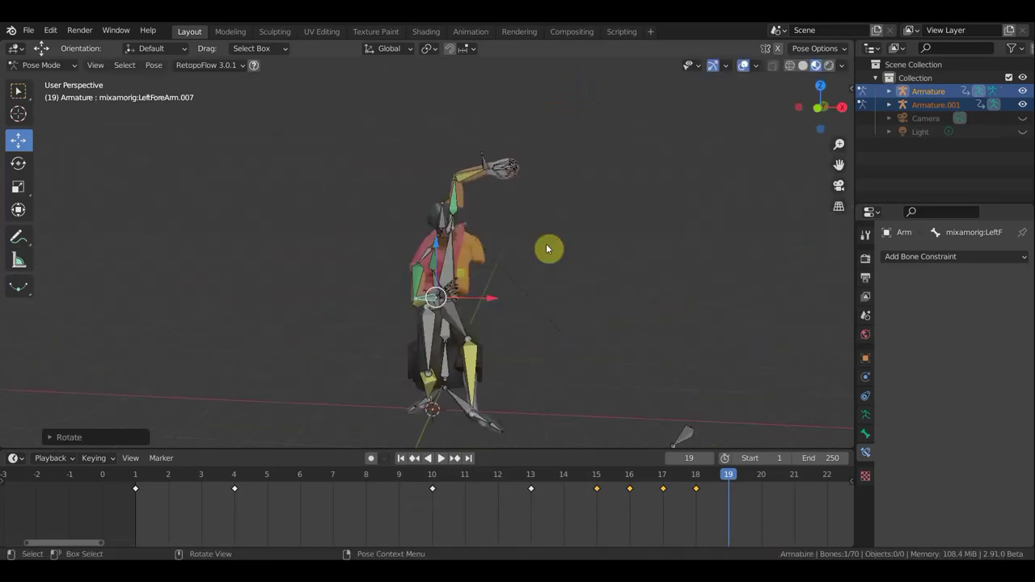
mouse_move(519, 205)
middle_down()
mouse_move(503, 300)
mouse_move(516, 300)
middle_up()
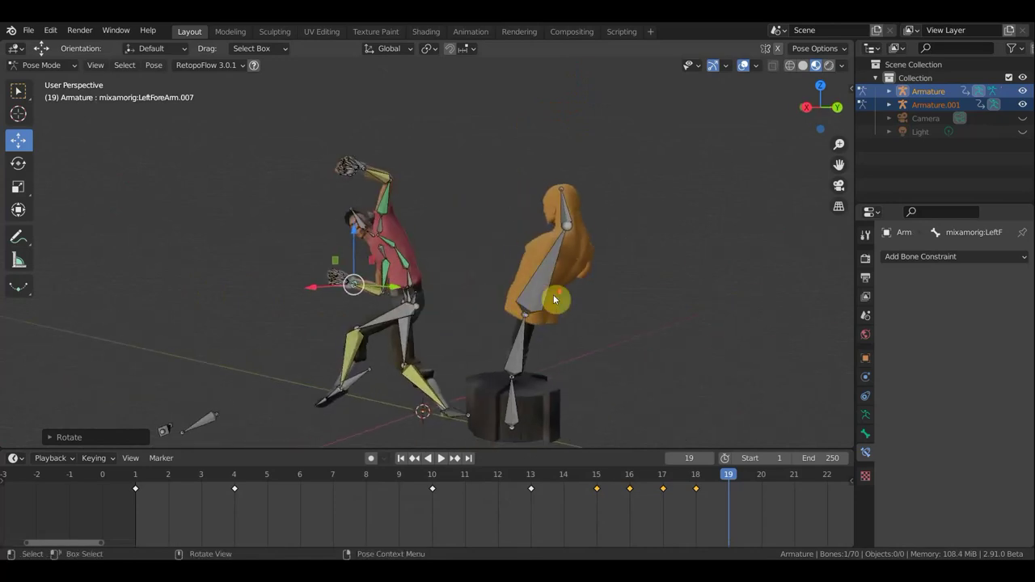
click(744, 67)
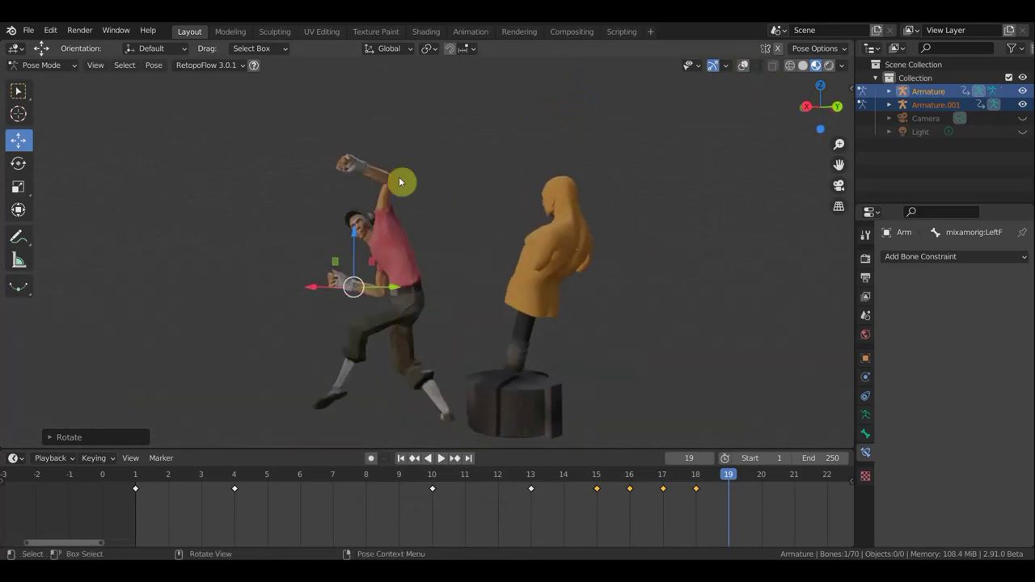
click(18, 90)
mouse_move(266, 196)
middle_down()
mouse_move(340, 195)
mouse_move(322, 194)
middle_up()
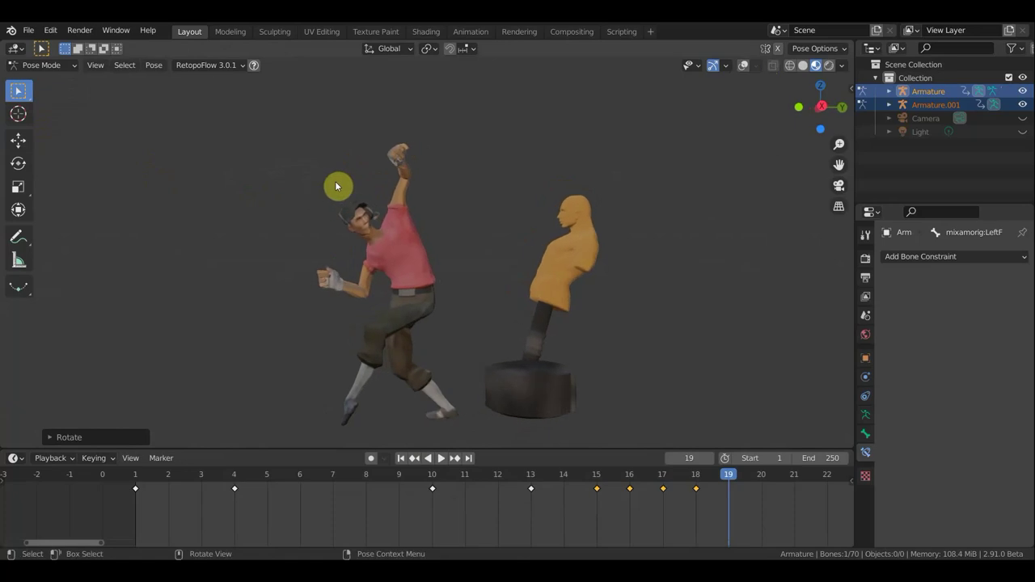
mouse_move(361, 412)
middle_down()
mouse_move(542, 411)
mouse_move(510, 446)
mouse_move(518, 436)
middle_up()
click(739, 68)
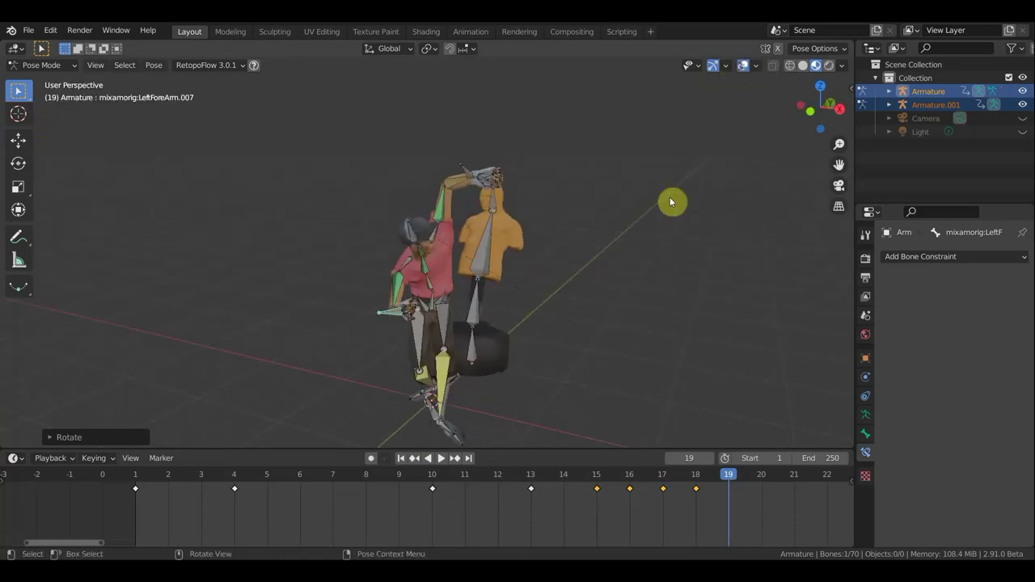
Rotate and move the left lower leg bone into the kick.
click(513, 405)
key(r)
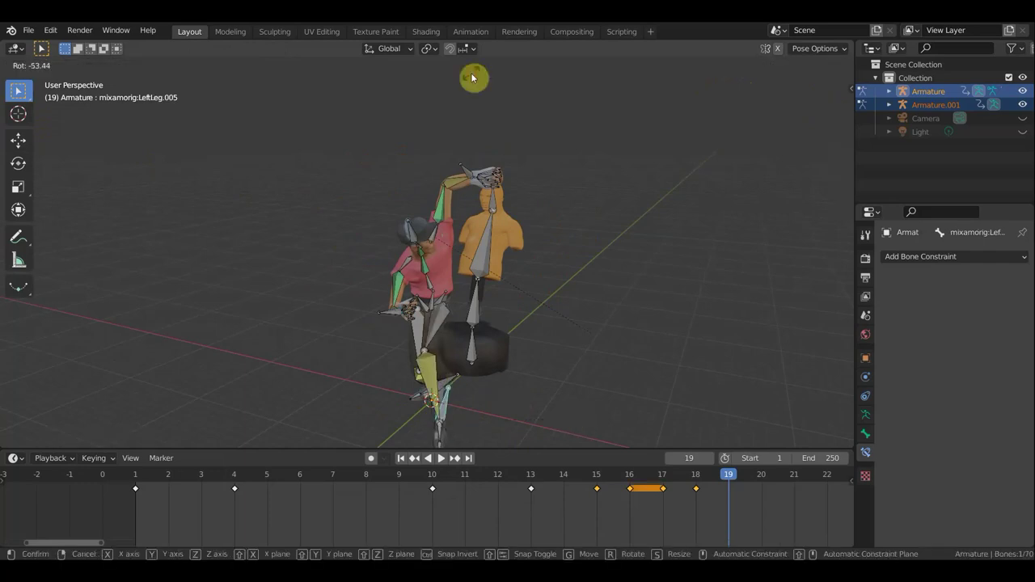
click(471, 73)
mouse_move(703, 243)
middle_down()
mouse_move(735, 286)
mouse_move(655, 293)
middle_up()
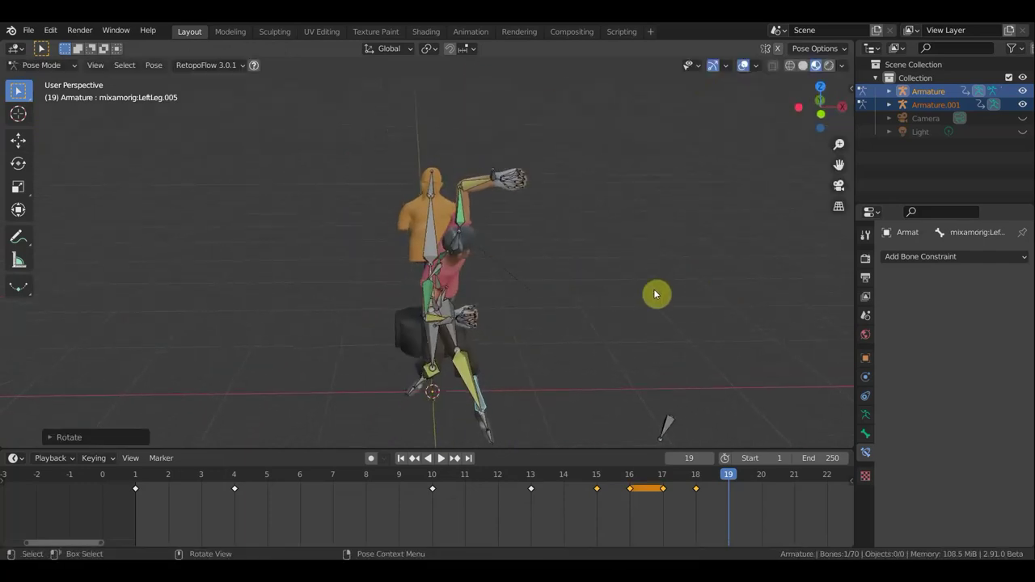
key(g)
click(601, 270)
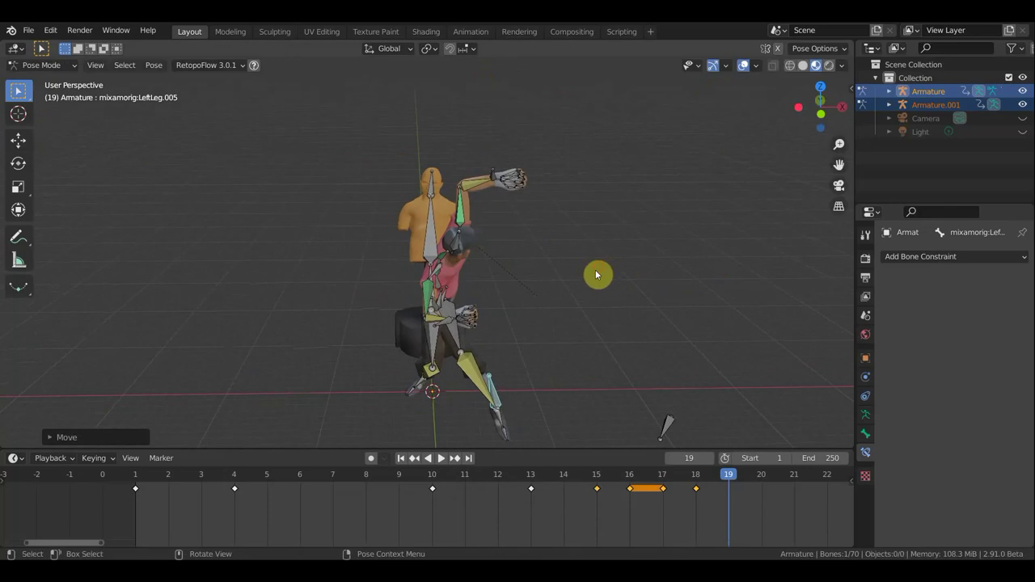
mouse_move(531, 298)
middle_down()
mouse_move(474, 234)
mouse_move(492, 248)
middle_up()
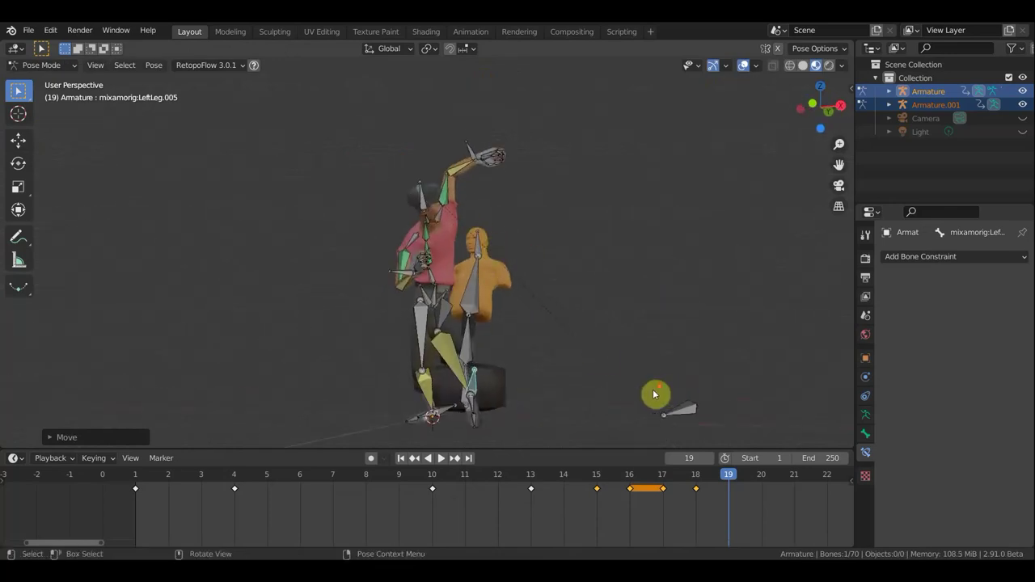
middle_drag(668, 396, 644, 402)
Move the left upper leg to finish the frame-19 kick pose.
click(465, 394)
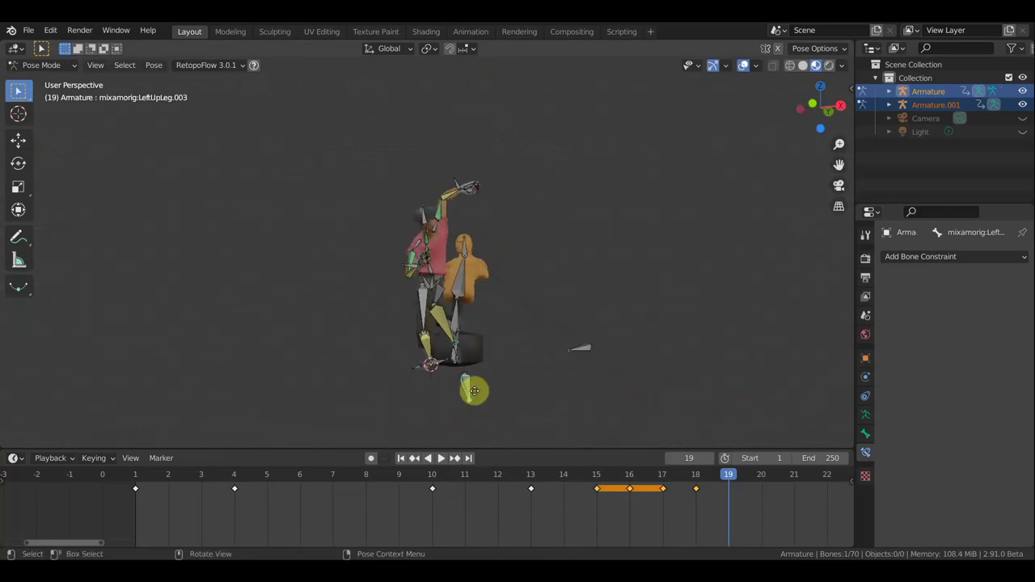
key(g)
click(543, 371)
scroll(543, 371, up, 3)
mouse_move(536, 326)
middle_down()
mouse_move(557, 363)
mouse_move(515, 375)
middle_up()
mouse_move(565, 397)
middle_down()
mouse_move(464, 365)
mouse_move(582, 358)
mouse_move(407, 372)
mouse_move(322, 362)
mouse_move(355, 355)
middle_up()
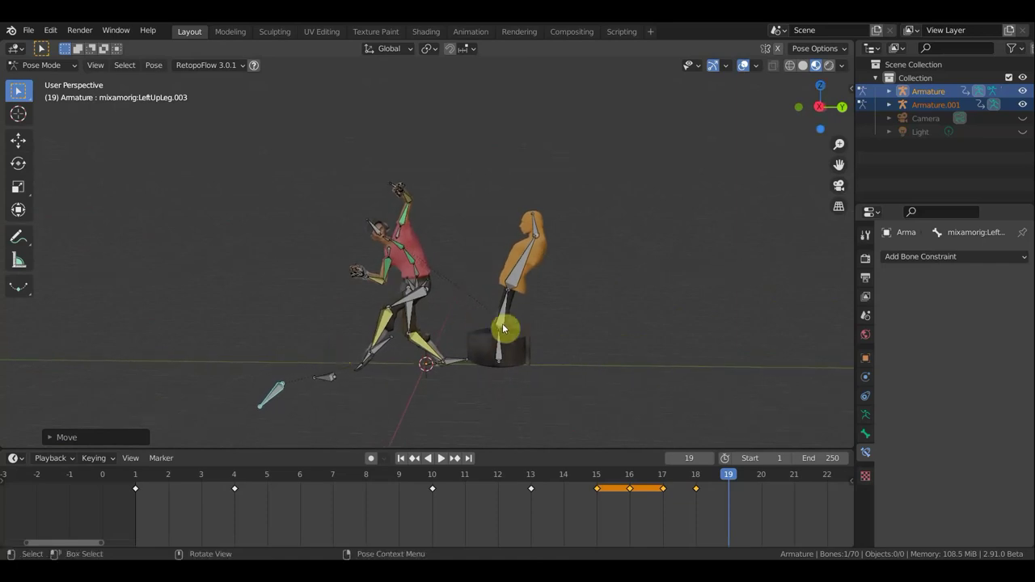
Key location and rotation for all 70 character bones at frame 19.
key(a)
key(i)
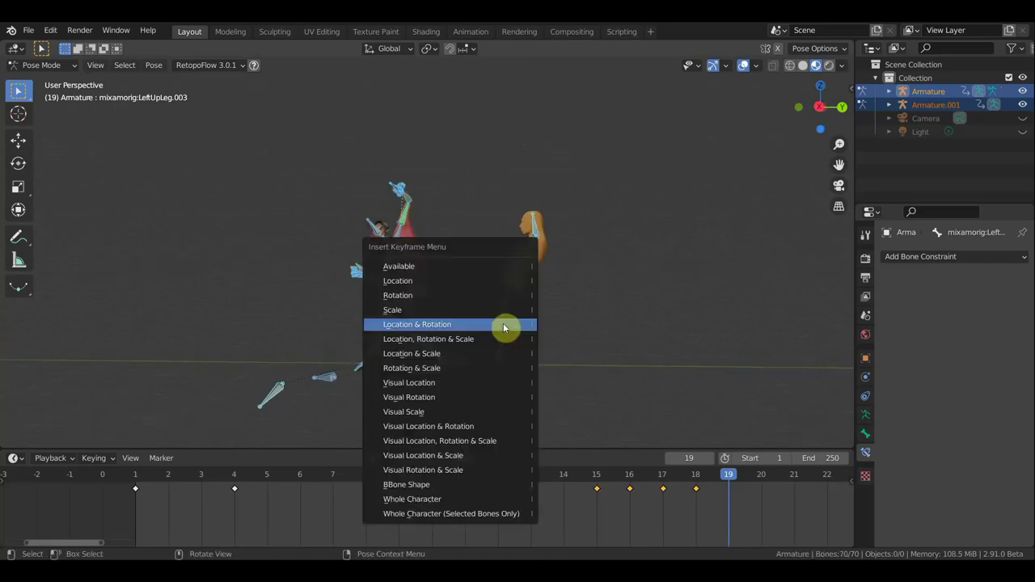
click(503, 324)
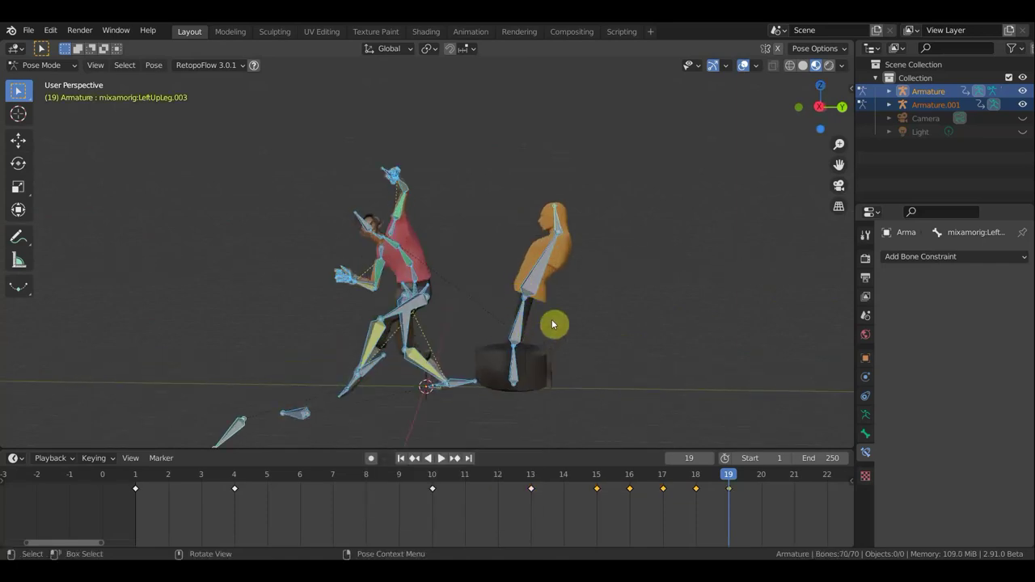
Tilt the dummy back by rotating its base, head and torso bones.
click(531, 315)
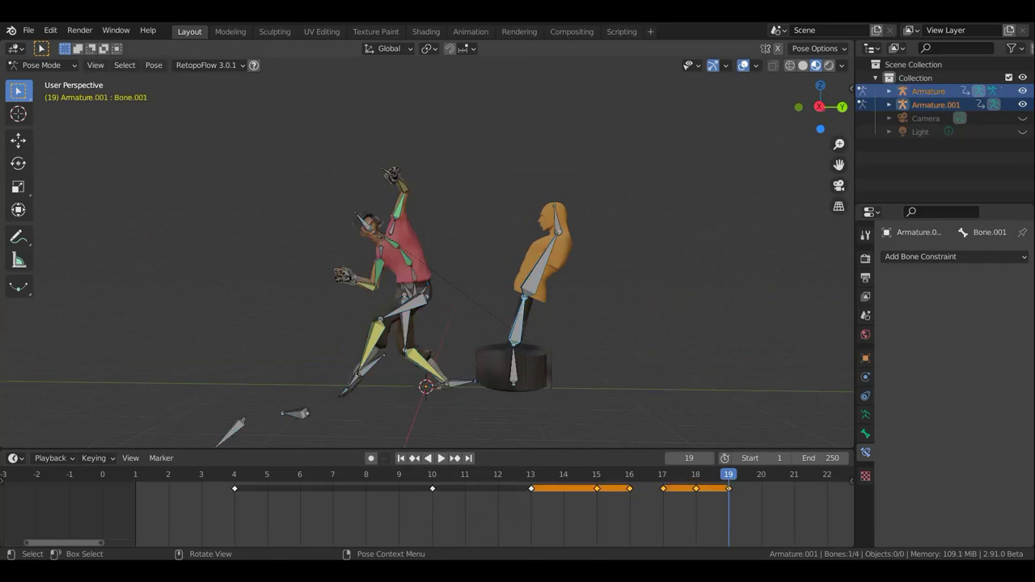
key(r)
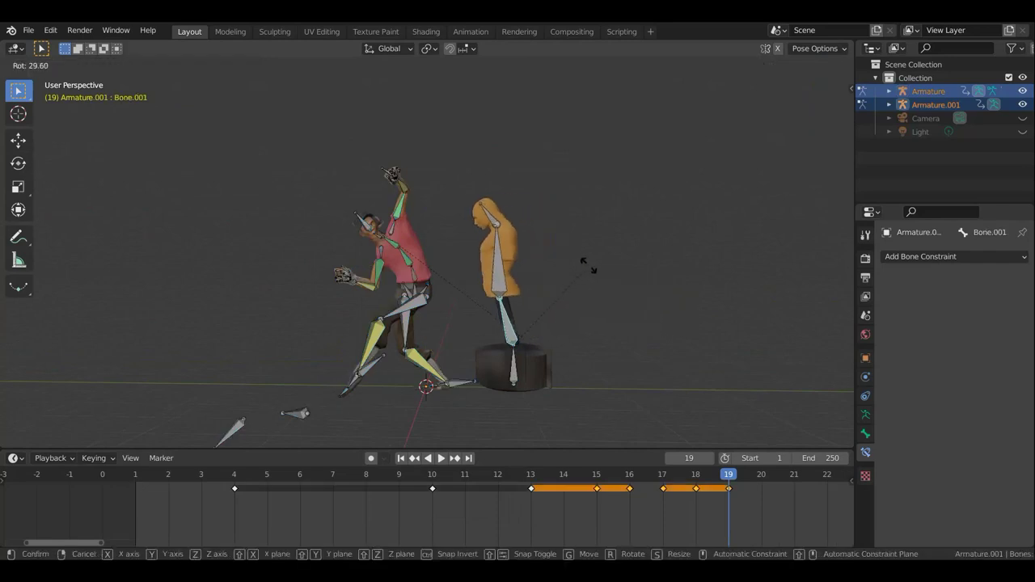
click(516, 259)
click(488, 215)
key(r)
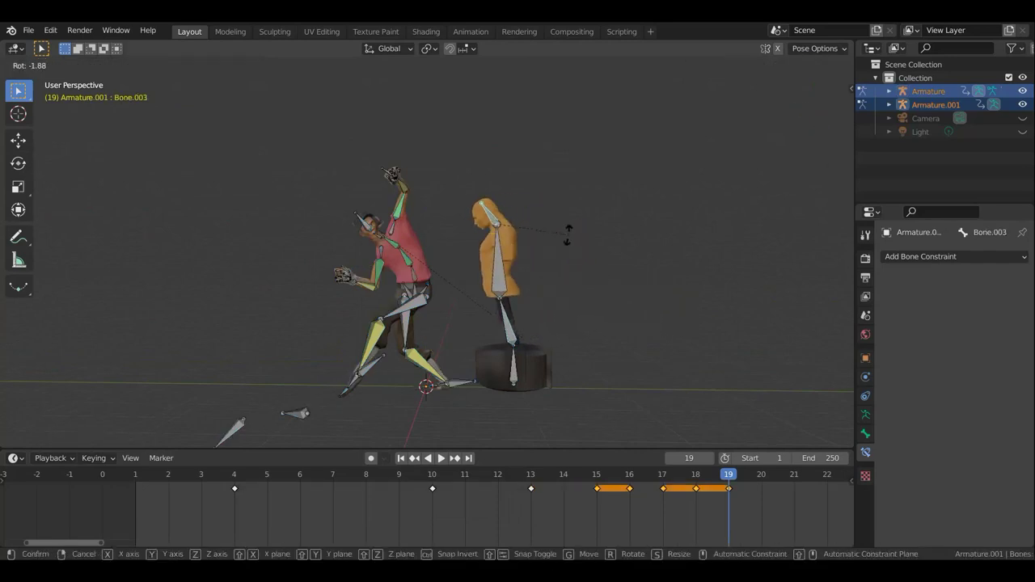
click(524, 271)
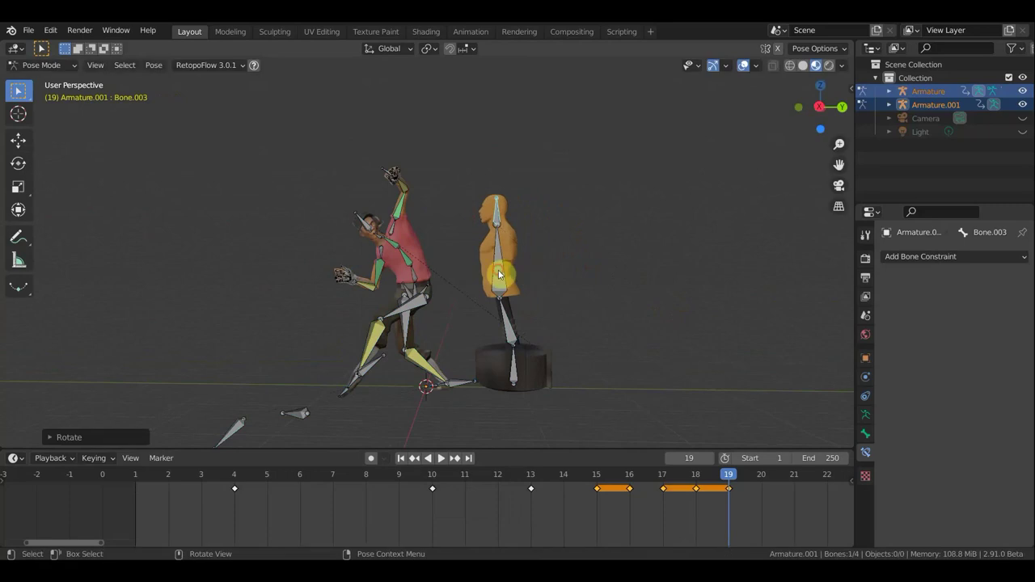
click(499, 275)
key(r)
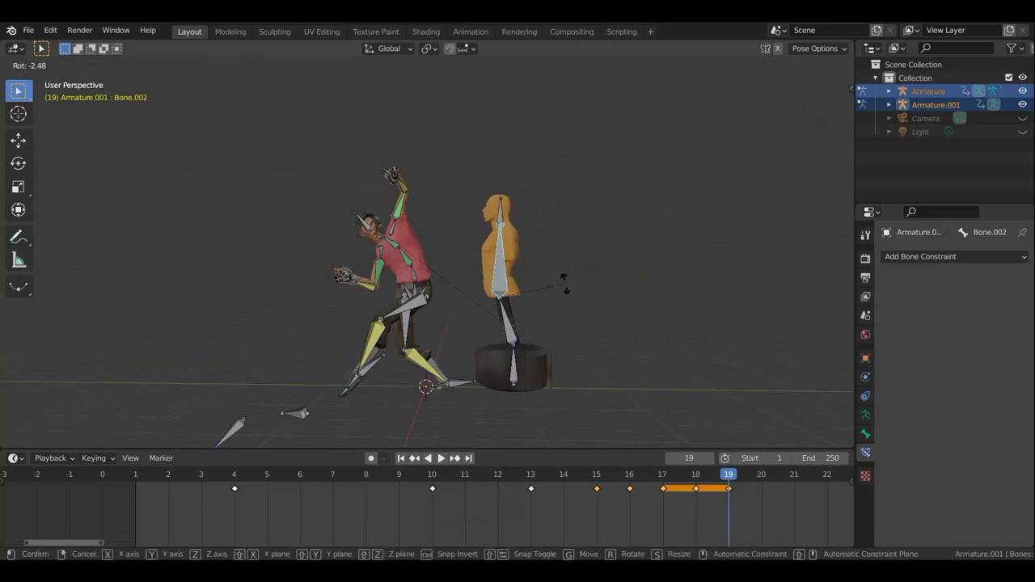
click(566, 288)
click(508, 319)
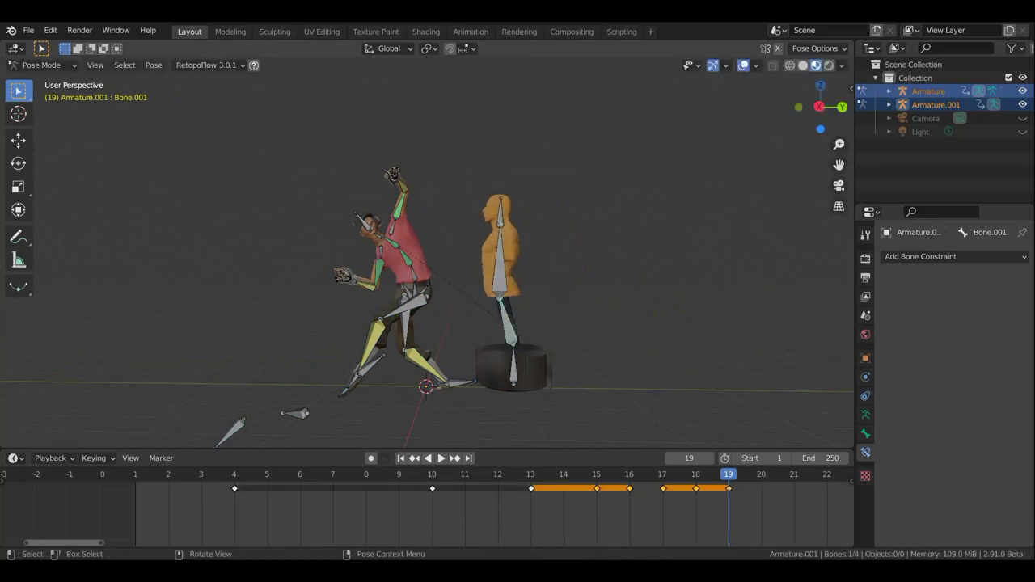
key(r)
click(610, 303)
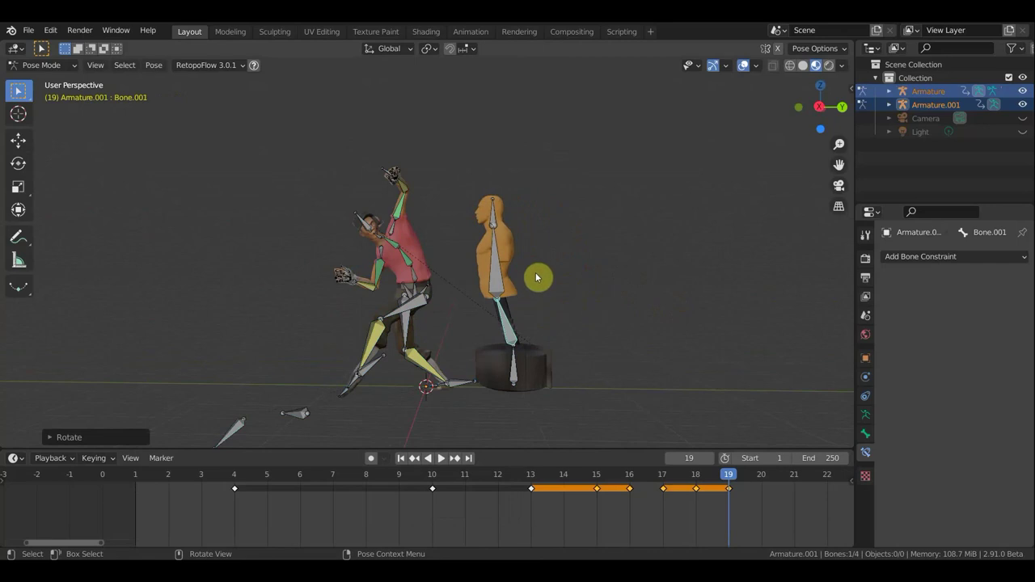
Key location and rotation for all four dummy bones at frame 19, then deselect them.
key(a)
key(i)
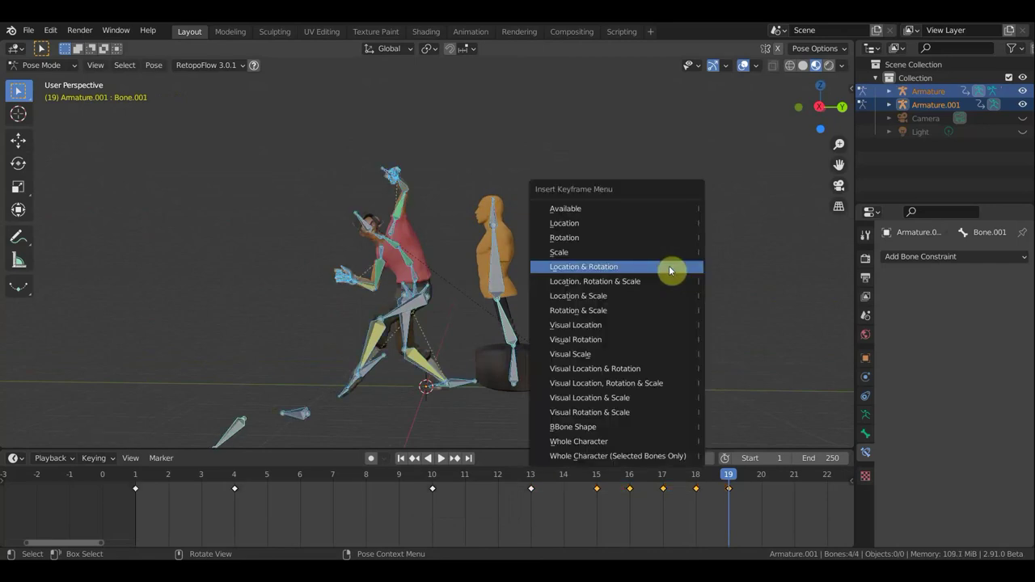
click(612, 273)
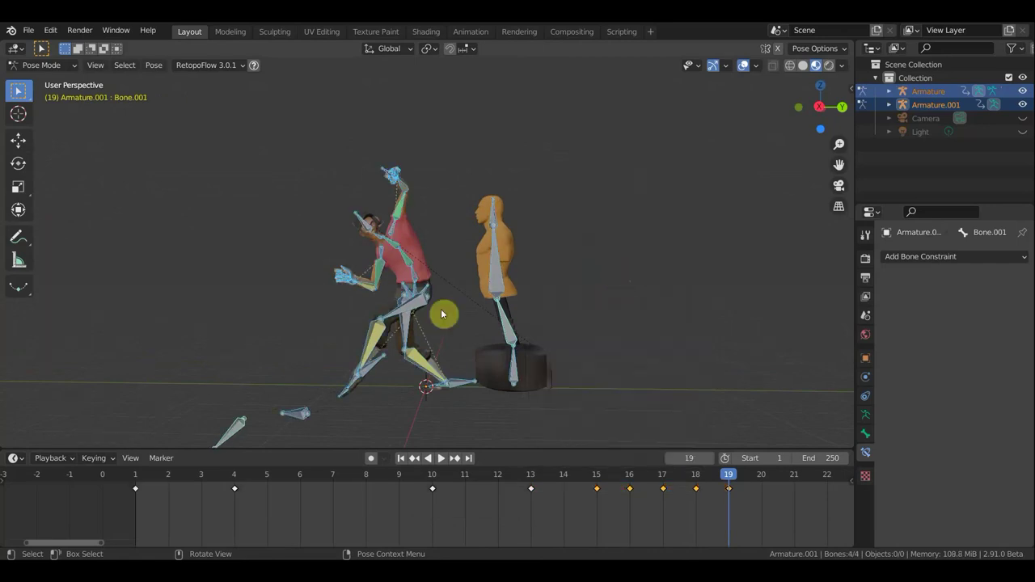
middle_drag(547, 296, 571, 290)
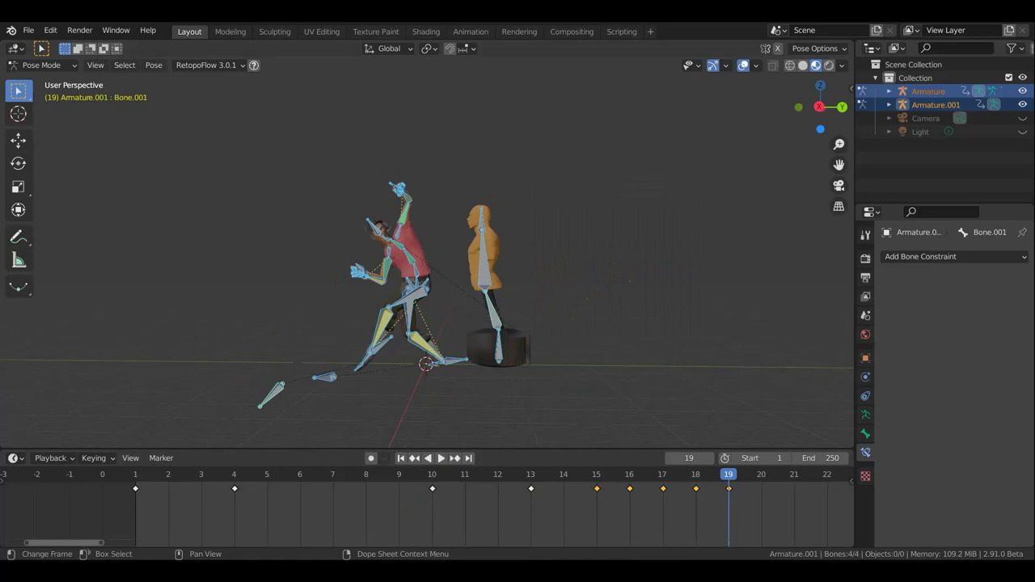
scroll(467, 302, up, 3)
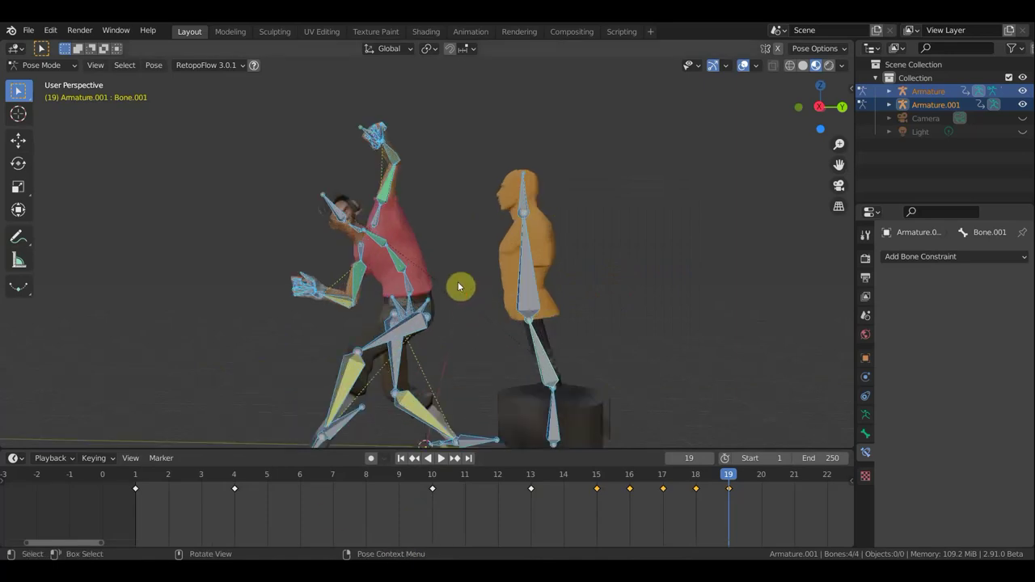
scroll(457, 292, down, 1)
mouse_move(542, 329)
middle_down()
mouse_move(497, 323)
mouse_move(492, 337)
mouse_move(507, 363)
mouse_move(466, 399)
middle_up()
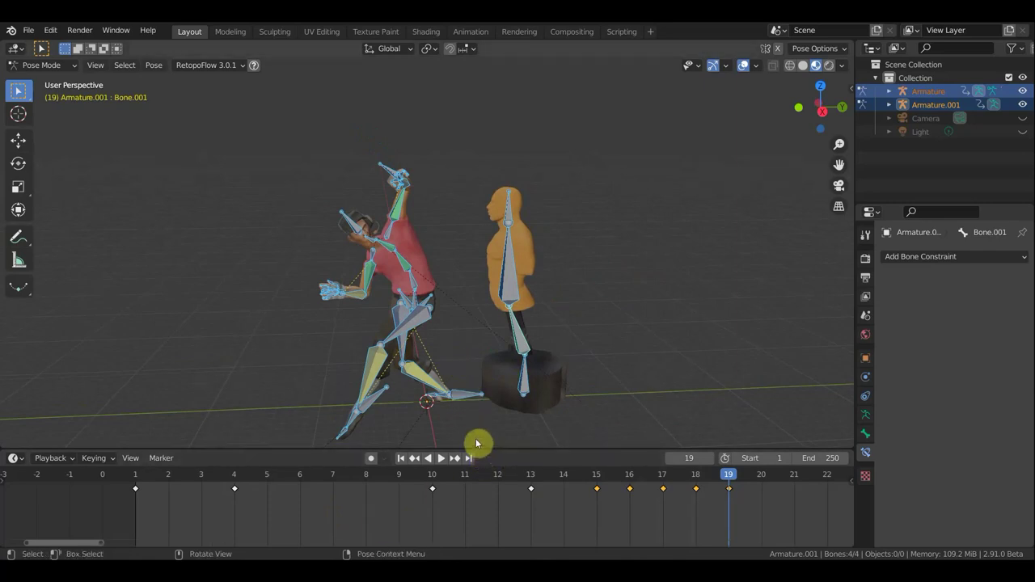
scroll(473, 435, down, 2)
drag(456, 424, 252, 156)
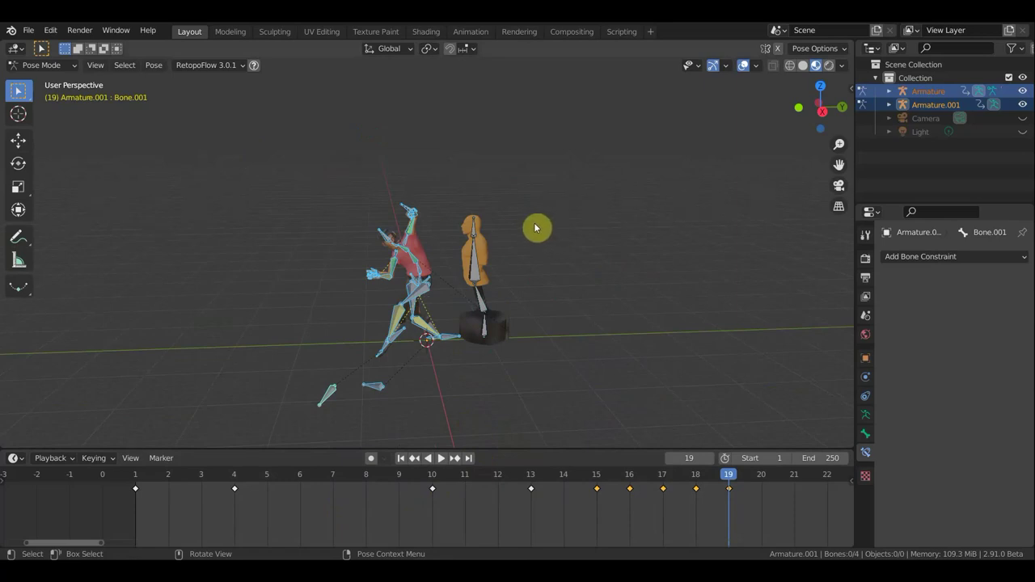
At frame 20, rotate the selected bones from top view and rotate the left forearm.
key(KP_7)
click(764, 478)
key(r)
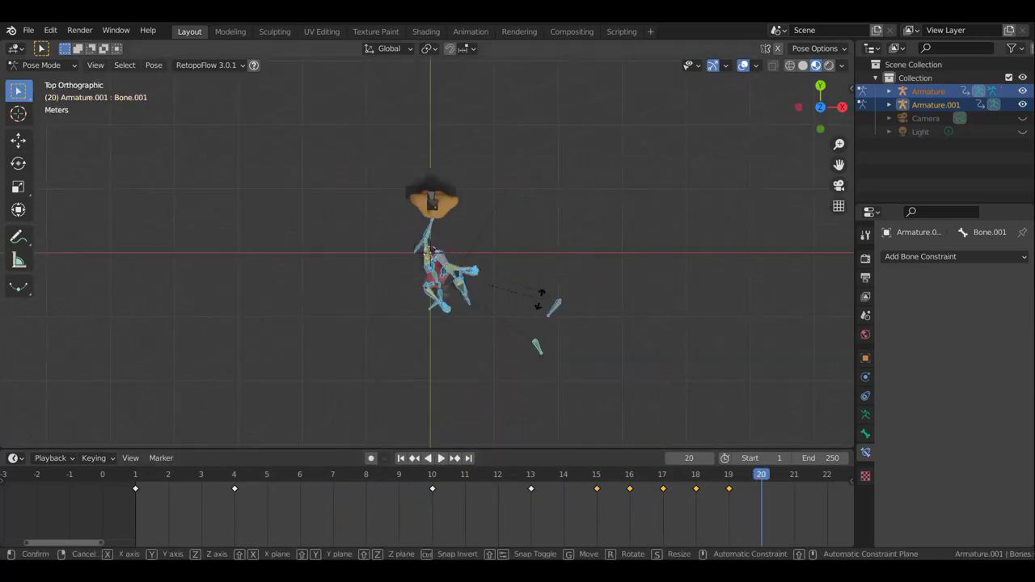
click(502, 199)
mouse_move(550, 292)
middle_down()
mouse_move(336, 206)
mouse_move(364, 169)
mouse_move(571, 346)
middle_up()
click(363, 169)
key(r)
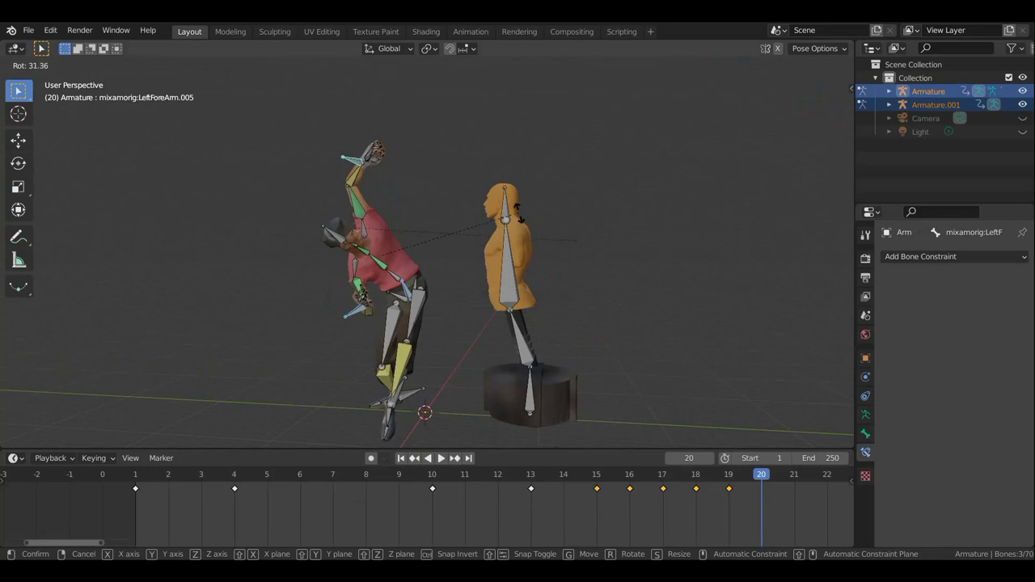
click(525, 223)
Lower the kicking leg by rotating and moving the left leg bones.
mouse_move(426, 404)
middle_down()
mouse_move(520, 407)
mouse_move(354, 404)
mouse_move(365, 391)
middle_up()
click(378, 399)
key(r)
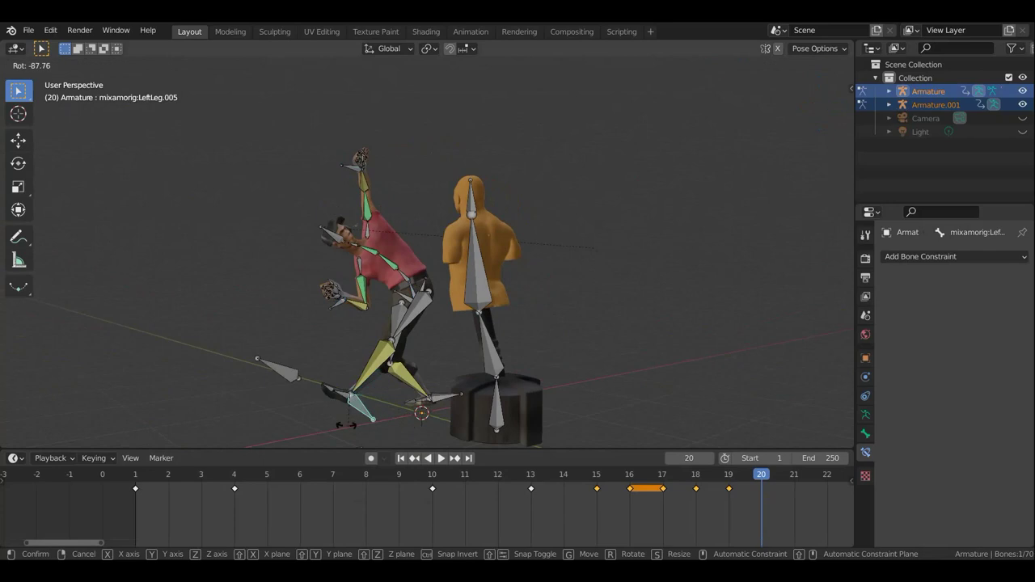
click(353, 420)
key(g)
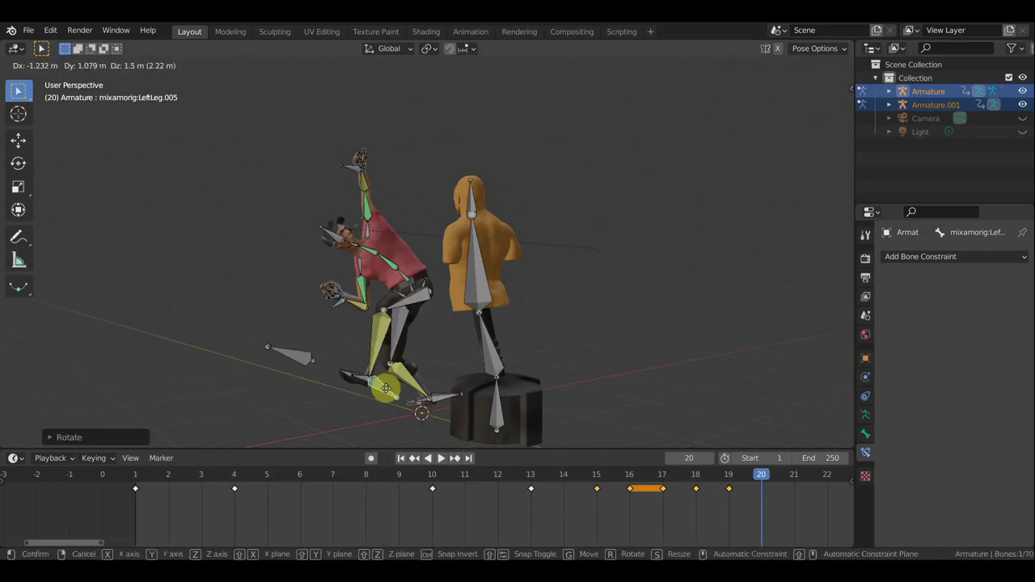
click(410, 371)
key(r)
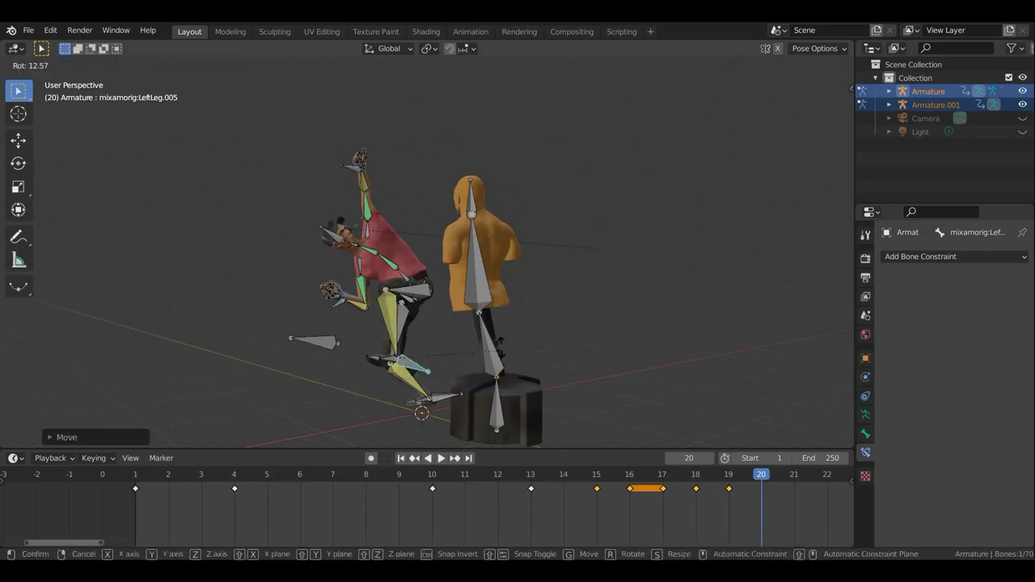
click(460, 270)
mouse_move(461, 271)
middle_down()
mouse_move(584, 346)
mouse_move(598, 344)
mouse_move(557, 331)
middle_up()
Move and rotate the left forearm bone toward the dummy.
click(368, 163)
key(g)
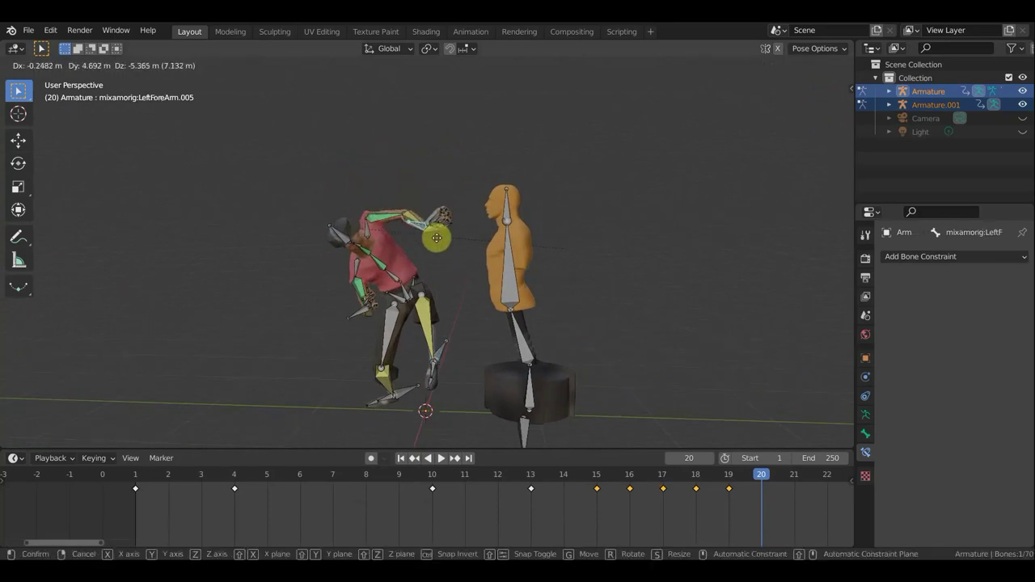
click(438, 237)
key(r)
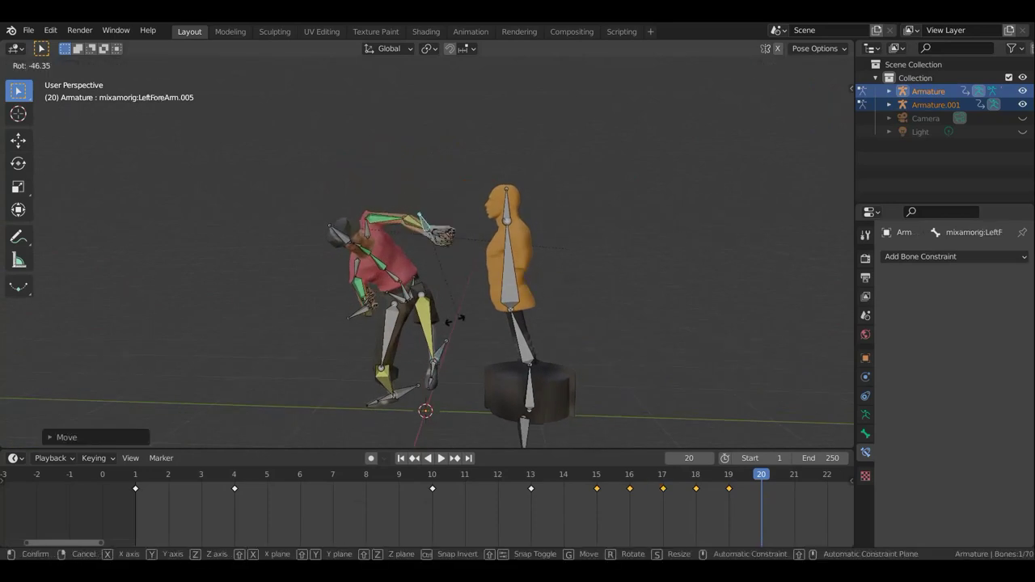
click(413, 317)
mouse_move(392, 263)
middle_down()
mouse_move(382, 259)
mouse_move(503, 215)
mouse_move(523, 219)
mouse_move(368, 242)
middle_up()
scroll(413, 252, up, 3)
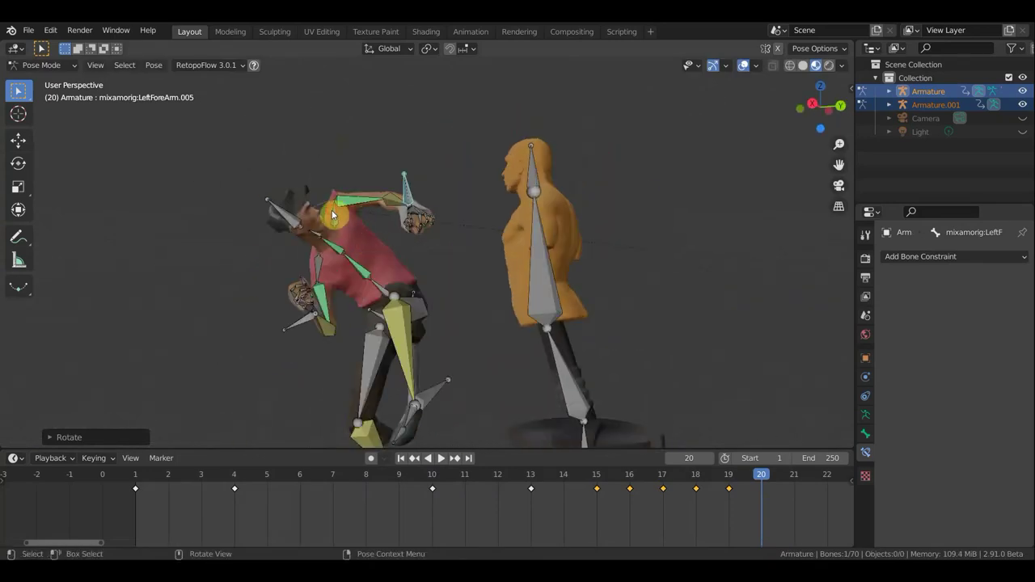
Rotate the left shoulder and move LeftForeArm.007 lower, dropping the arm.
click(354, 221)
key(r)
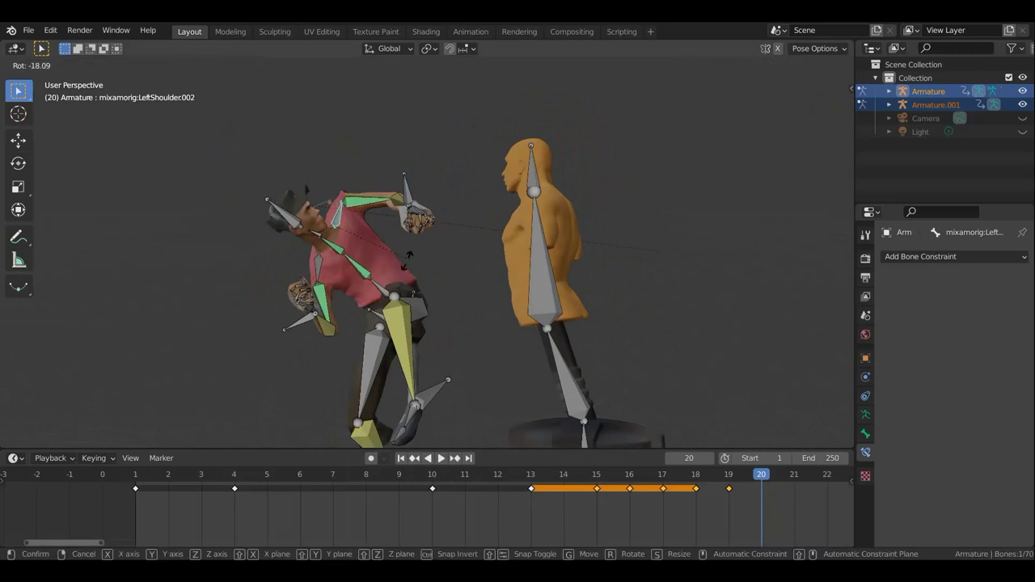
click(370, 257)
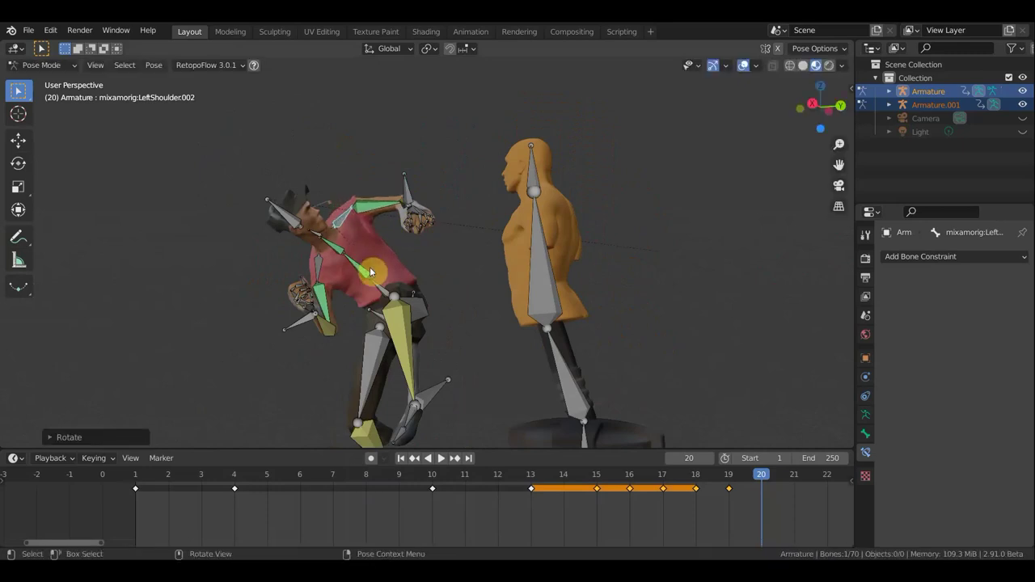
click(303, 324)
key(g)
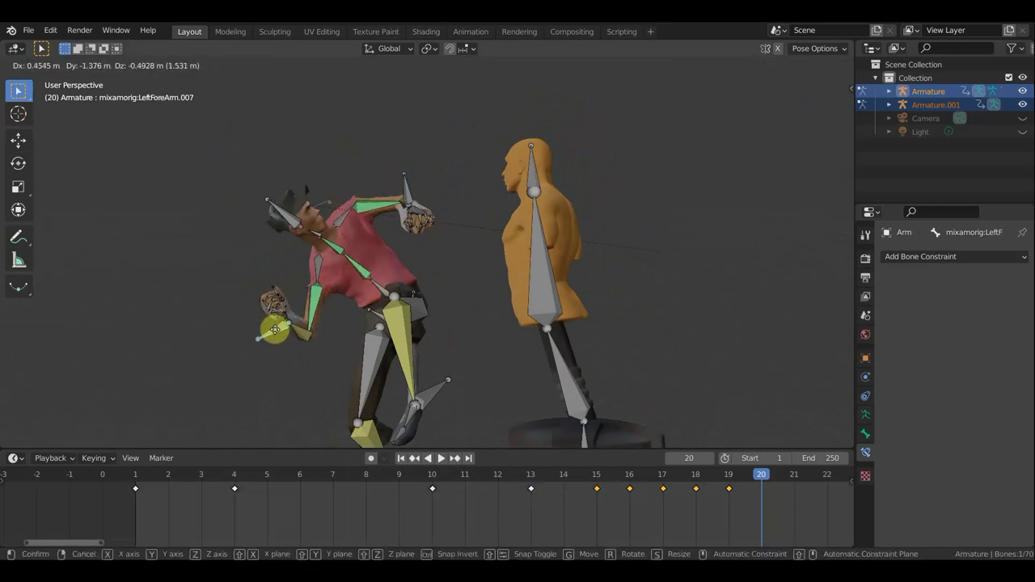
click(276, 332)
scroll(366, 326, down, 3)
mouse_move(467, 346)
middle_down()
mouse_move(561, 351)
mouse_move(467, 392)
middle_up()
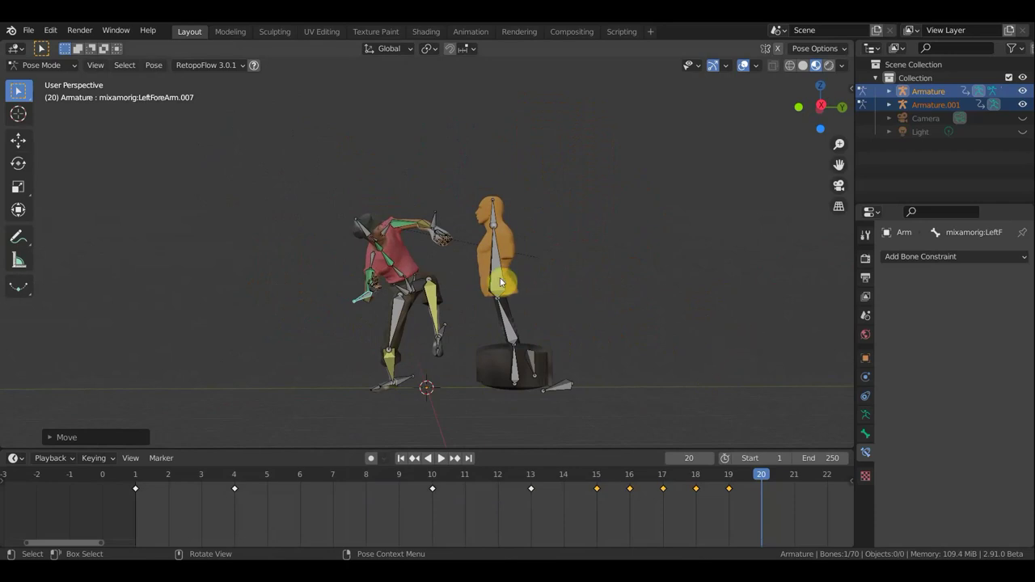
Key location and rotation for all character bones at frame 20.
key(a)
key(i)
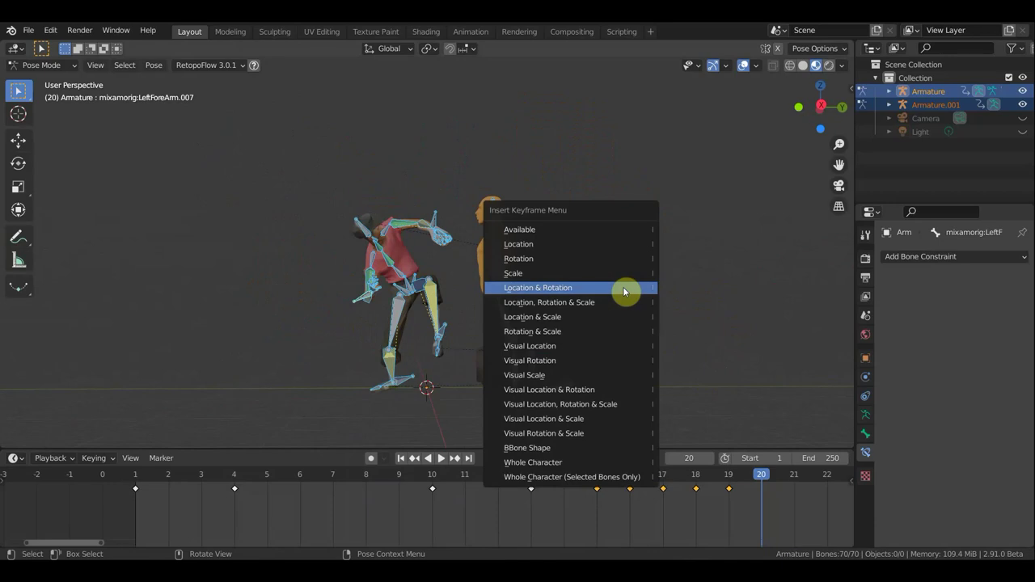
click(622, 289)
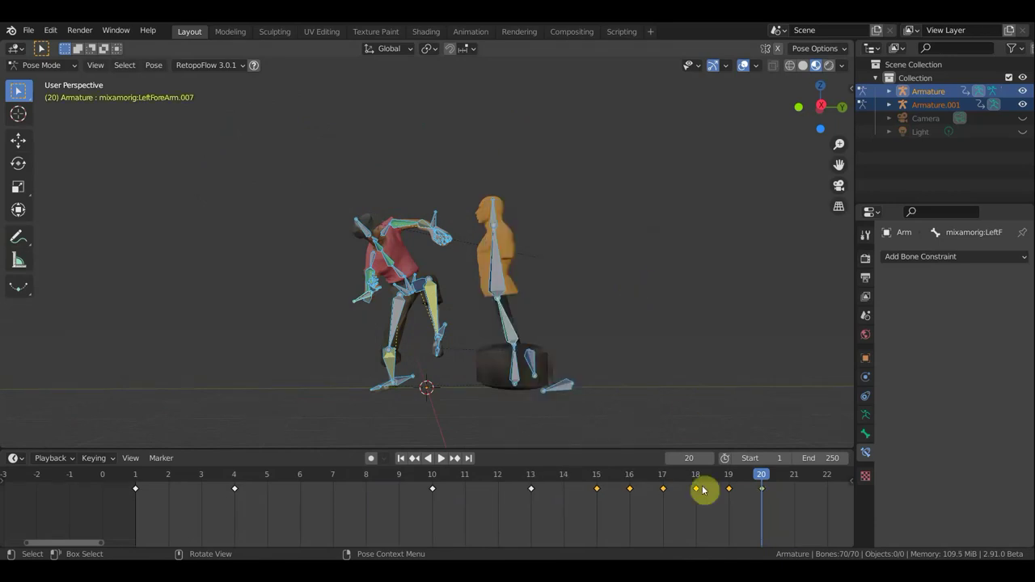
Play and scrub the kick animation to review it, then go to frame 21.
key(space)
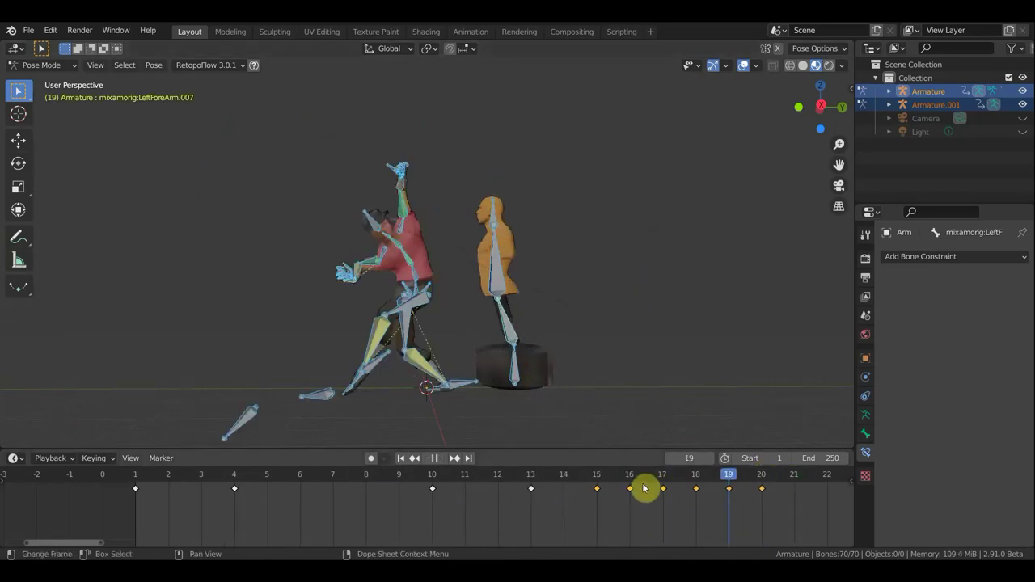
drag(653, 485, 738, 486)
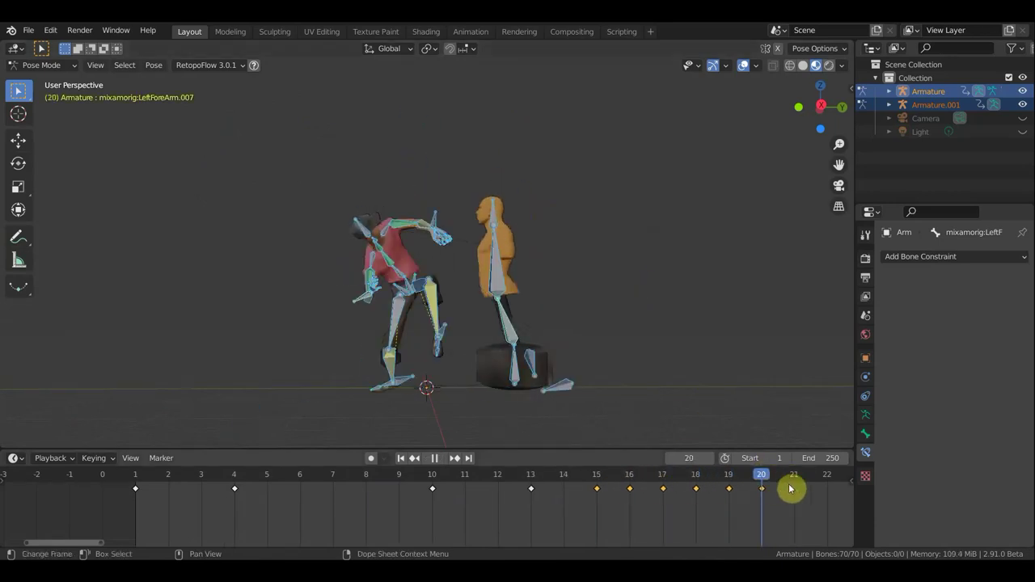
mouse_move(791, 488)
mouse_down()
mouse_move(608, 492)
mouse_move(841, 488)
mouse_move(7, 488)
mouse_move(780, 499)
mouse_move(47, 499)
mouse_move(853, 508)
mouse_up()
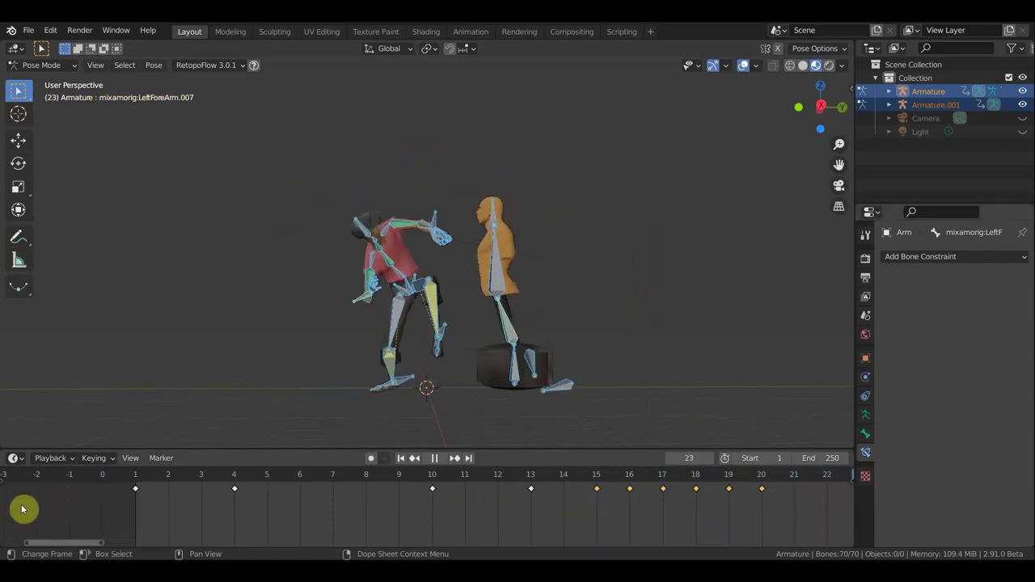
mouse_move(0, 504)
mouse_down()
mouse_move(859, 486)
mouse_move(708, 489)
mouse_up()
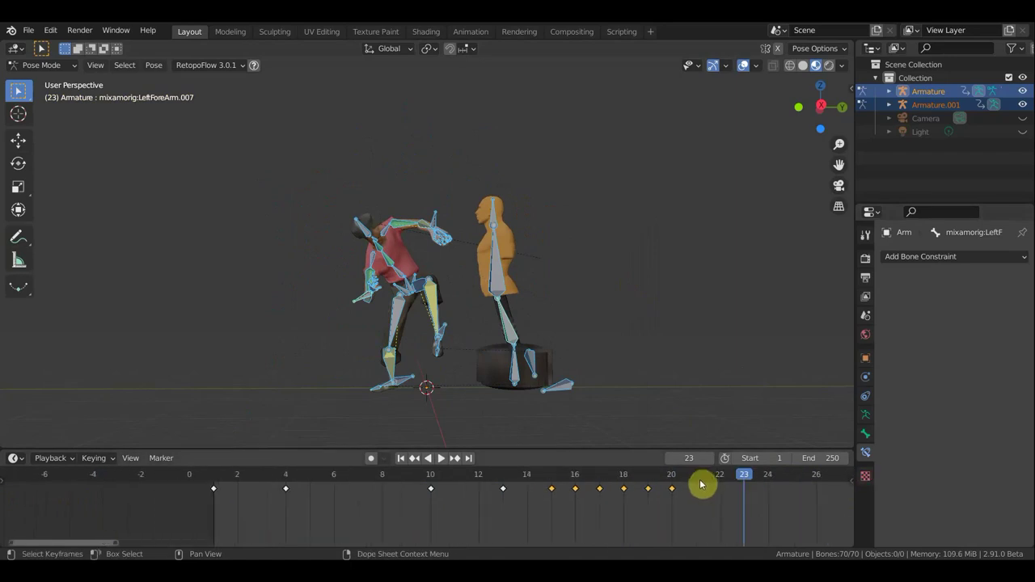
click(700, 483)
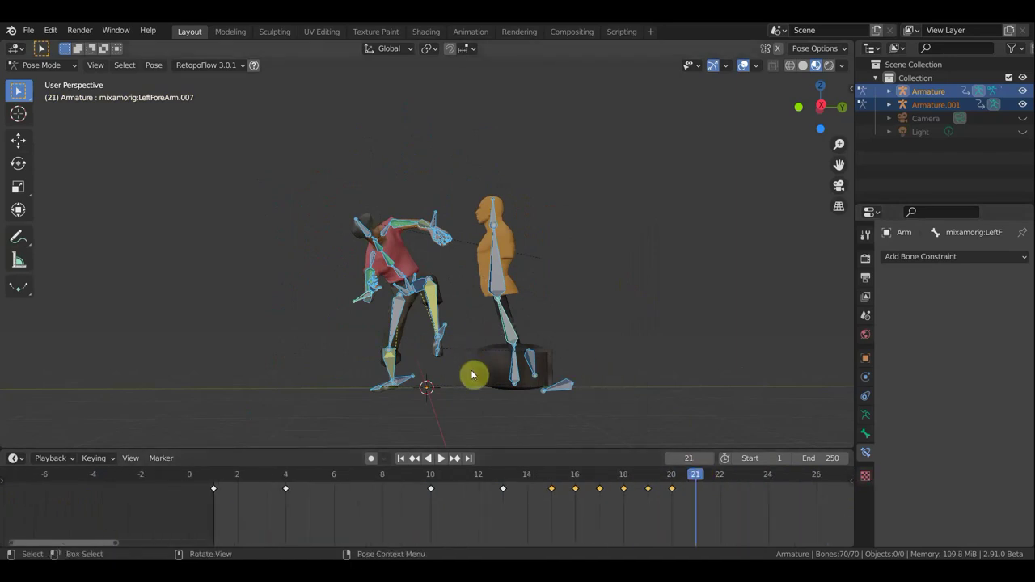
Box-select all character bones and turn the whole body from the top view.
scroll(475, 431, down, 3)
drag(453, 392, 337, 199)
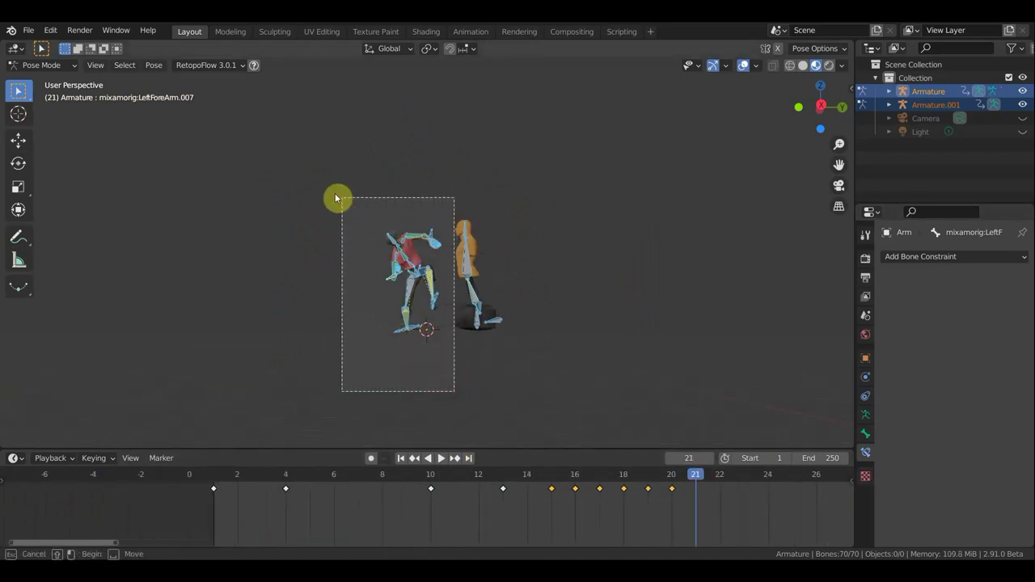
mouse_move(507, 312)
middle_down()
mouse_move(510, 331)
mouse_move(363, 358)
middle_up()
drag(448, 427, 295, 200)
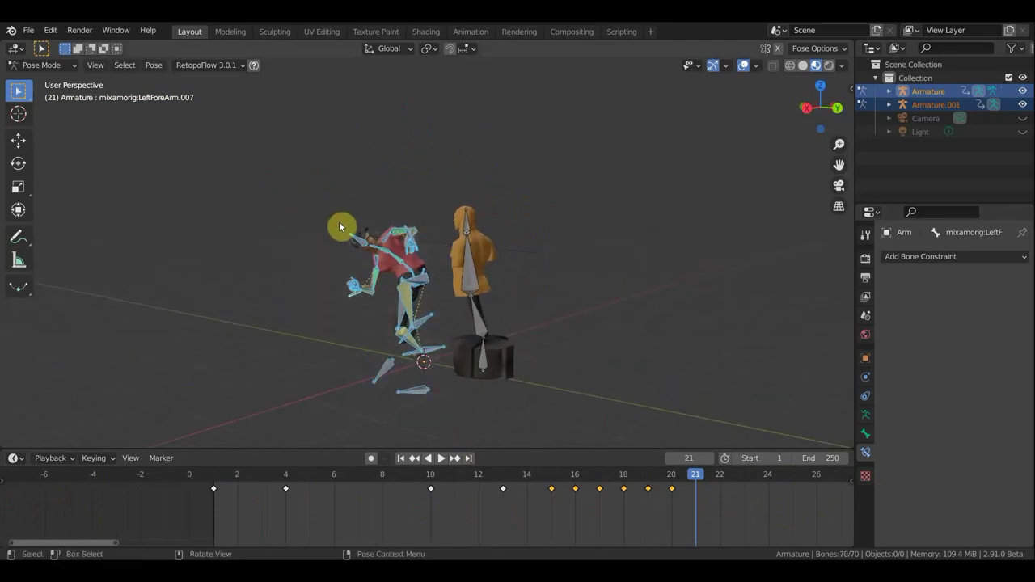
key(KP_7)
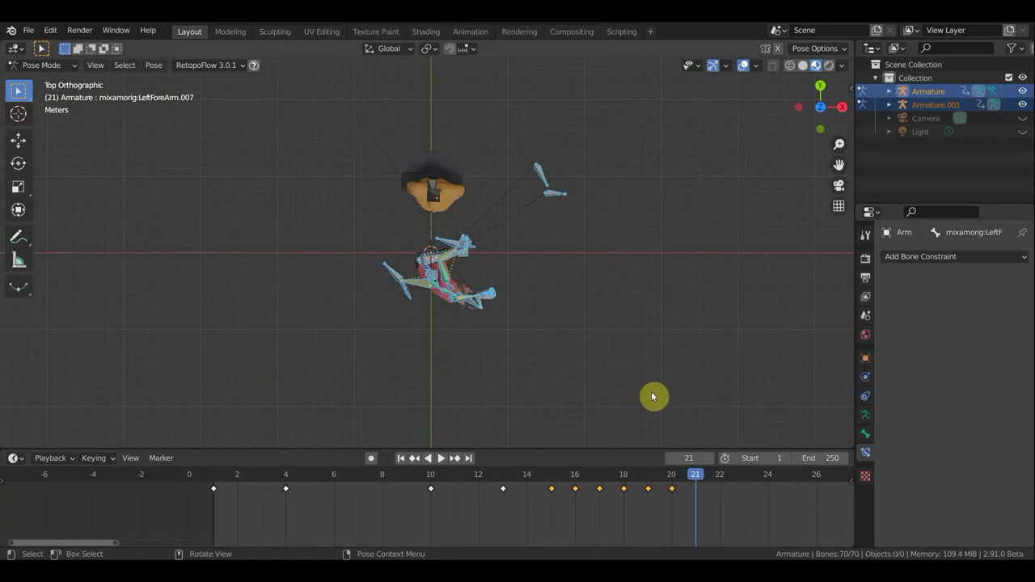
key(r)
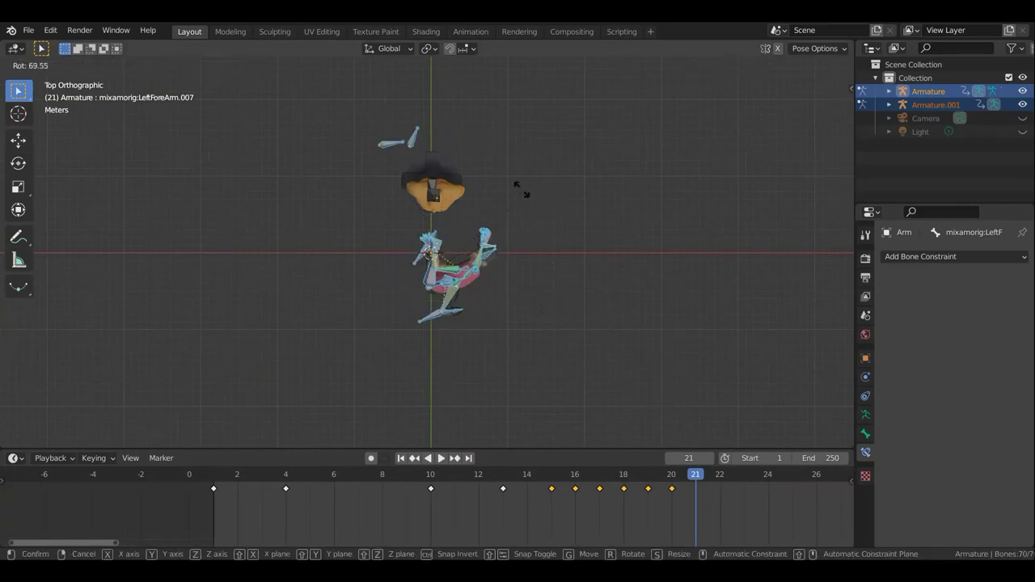
click(505, 183)
mouse_move(571, 262)
middle_down()
mouse_move(364, 146)
mouse_move(335, 450)
mouse_move(457, 279)
middle_up()
Rotate the Spine bone.
click(460, 292)
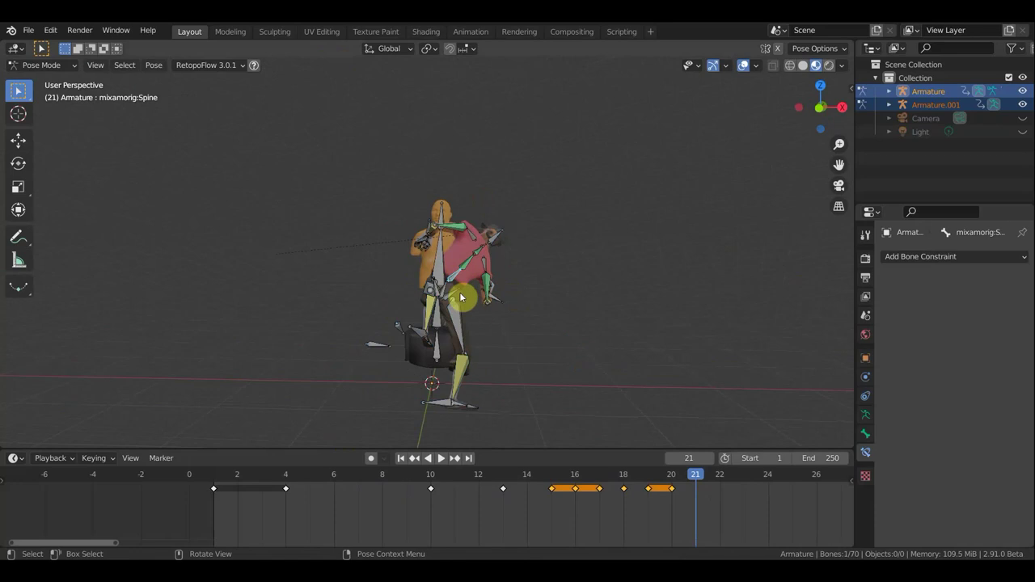
key(r)
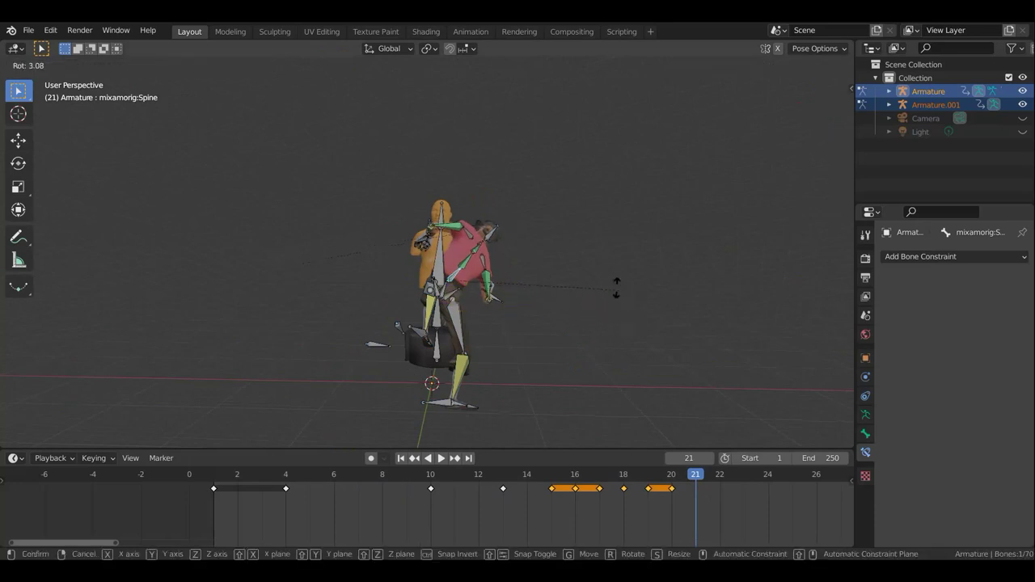
click(576, 244)
middle_drag(592, 310, 226, 335)
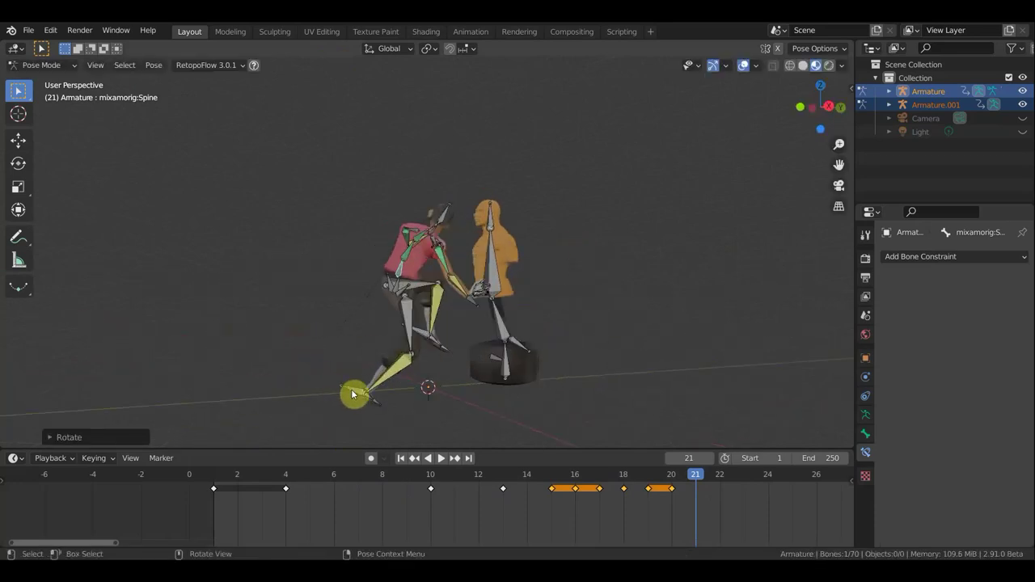
Rotate the LeftLeg.007 bone and the LeftToeBase.003 toe bone.
click(438, 418)
key(r)
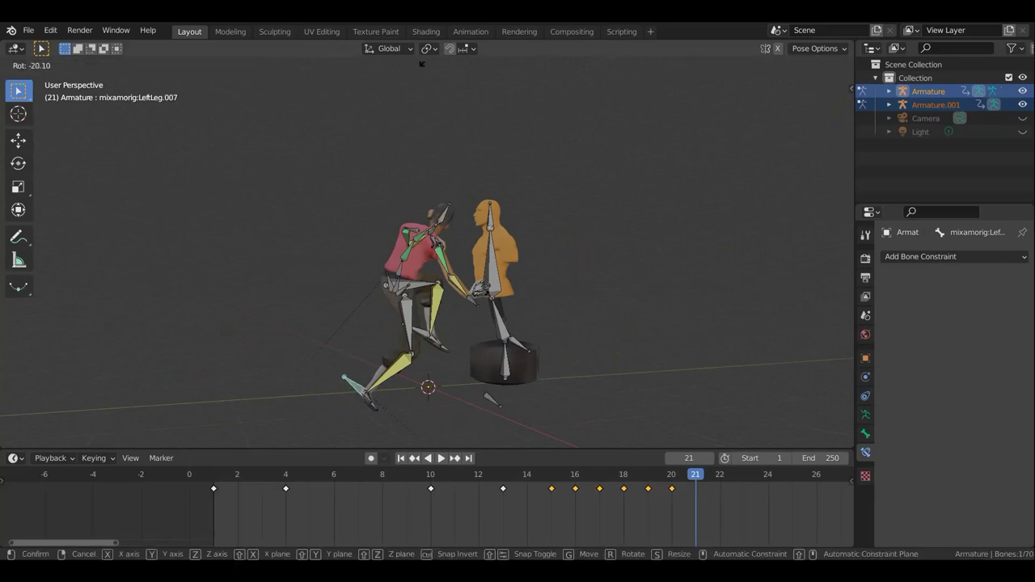
click(430, 200)
click(375, 414)
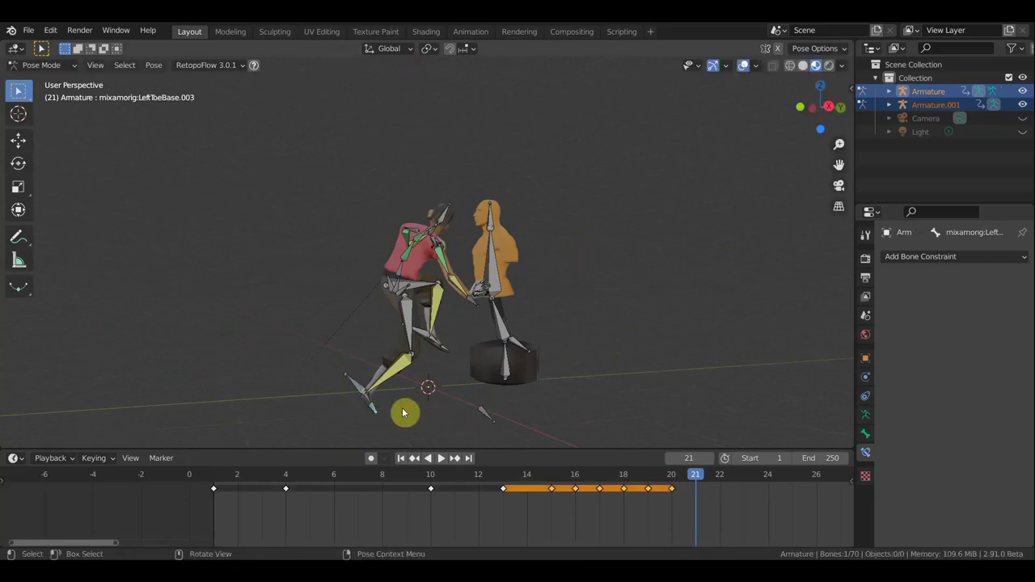
key(r)
click(419, 372)
middle_drag(467, 372, 374, 384)
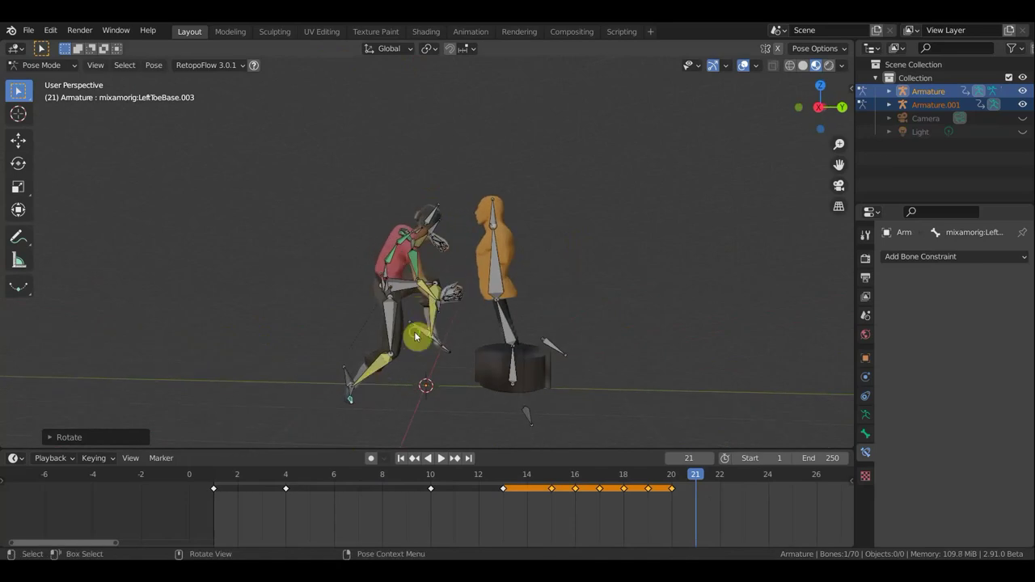
mouse_move(375, 383)
middle_down()
mouse_move(494, 59)
mouse_move(434, 366)
middle_up()
middle_drag(524, 296, 453, 307)
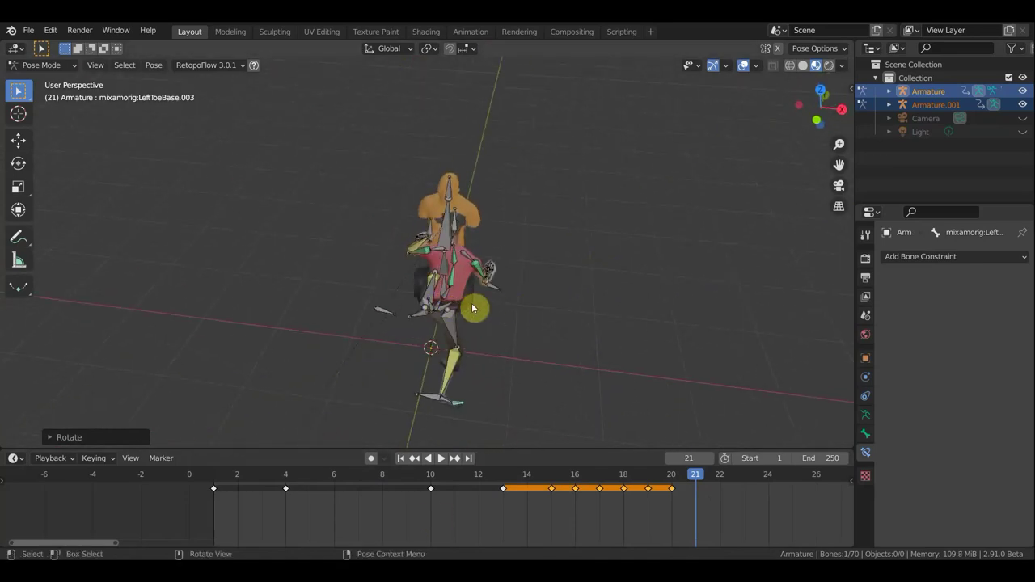
Rotate the Hips bone several times so the torso leans back.
click(471, 308)
key(KP_7)
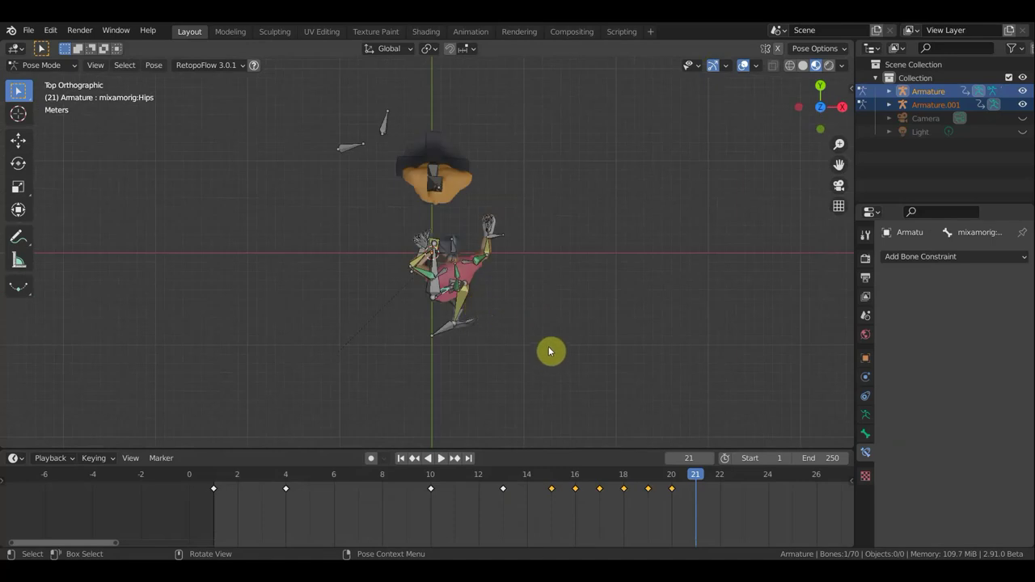
key(r)
click(491, 377)
middle_drag(529, 254, 526, 173)
key(r)
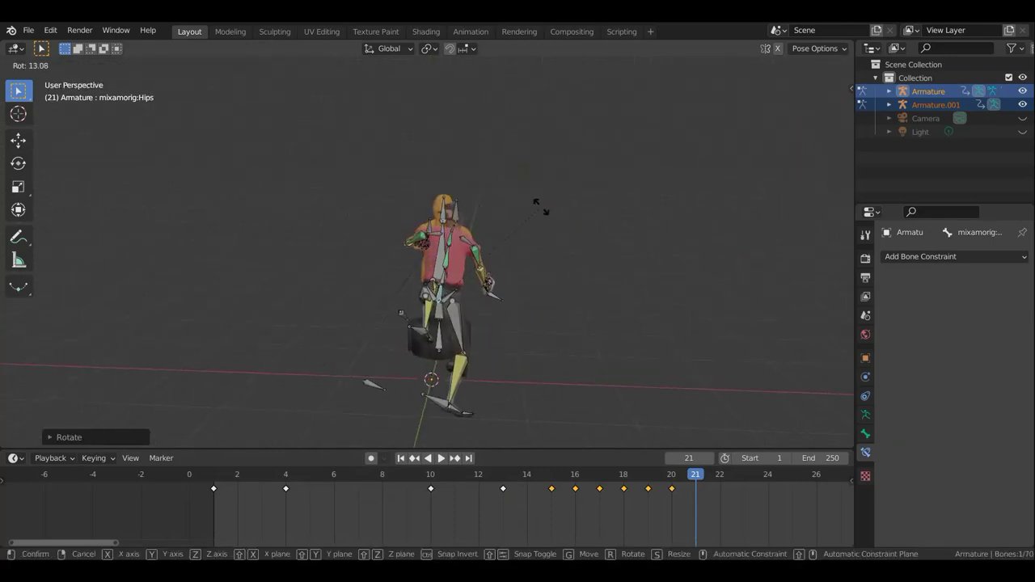
click(555, 232)
middle_drag(555, 232, 395, 199)
key(r)
click(444, 150)
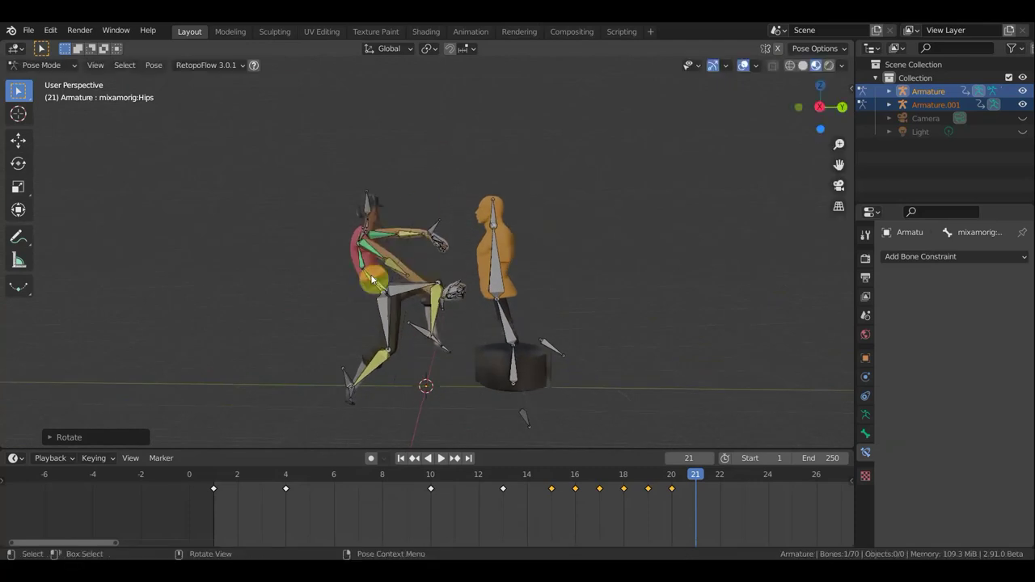
Lean the spine further back and turn the Head bone.
click(356, 243)
key(r)
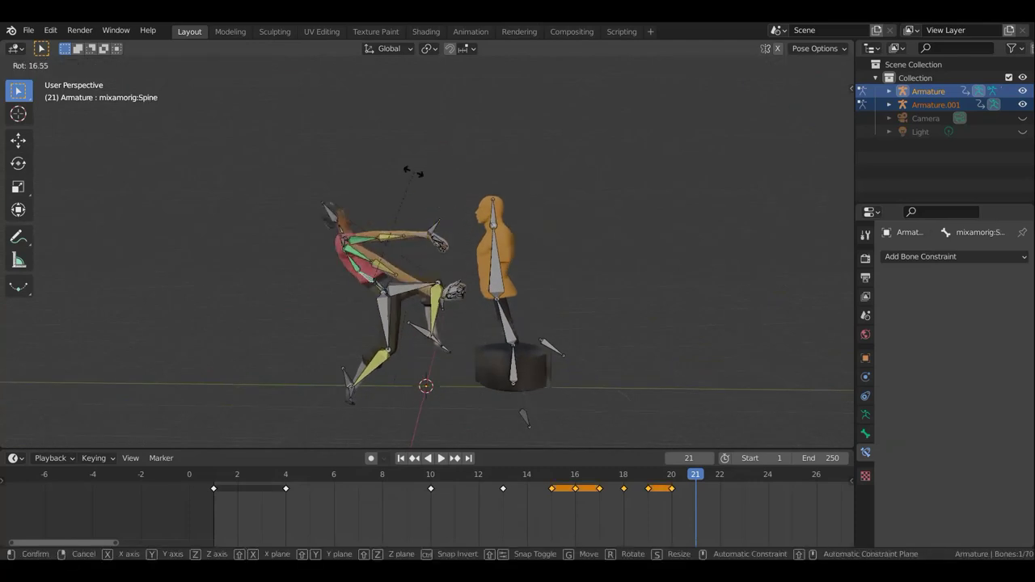
click(348, 239)
click(340, 222)
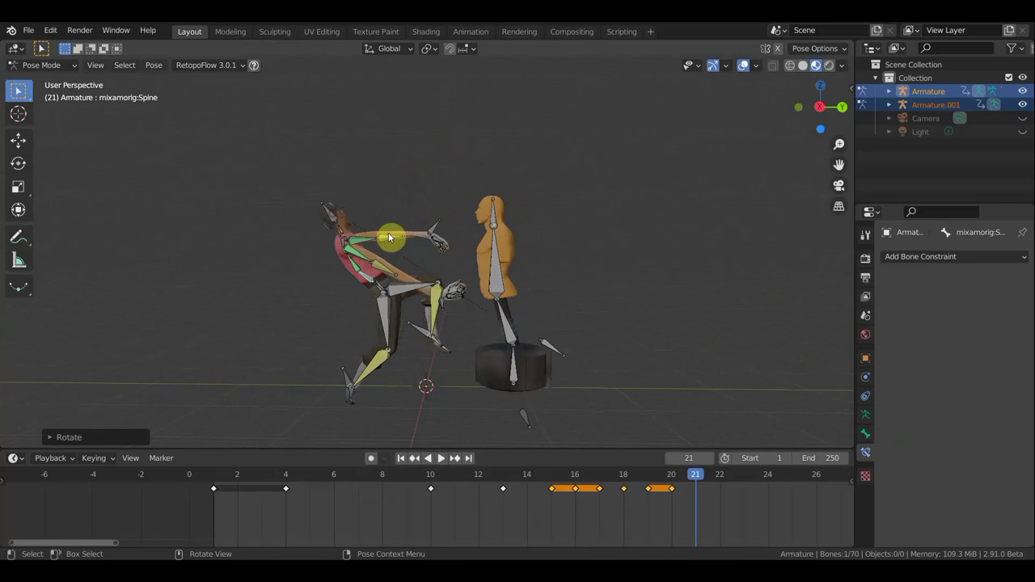
key(r)
click(427, 298)
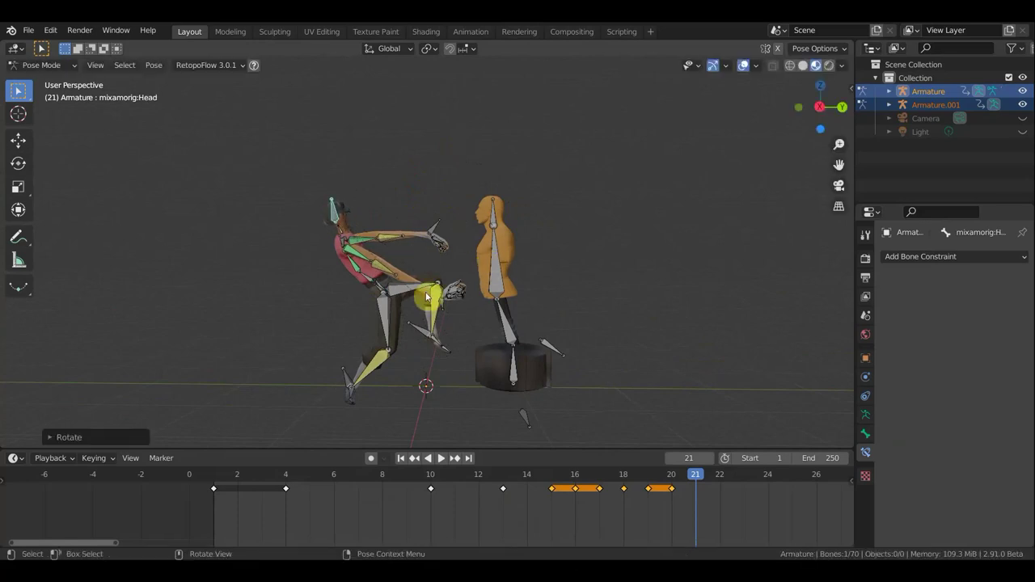
middle_drag(459, 414, 490, 157)
key(KP_7)
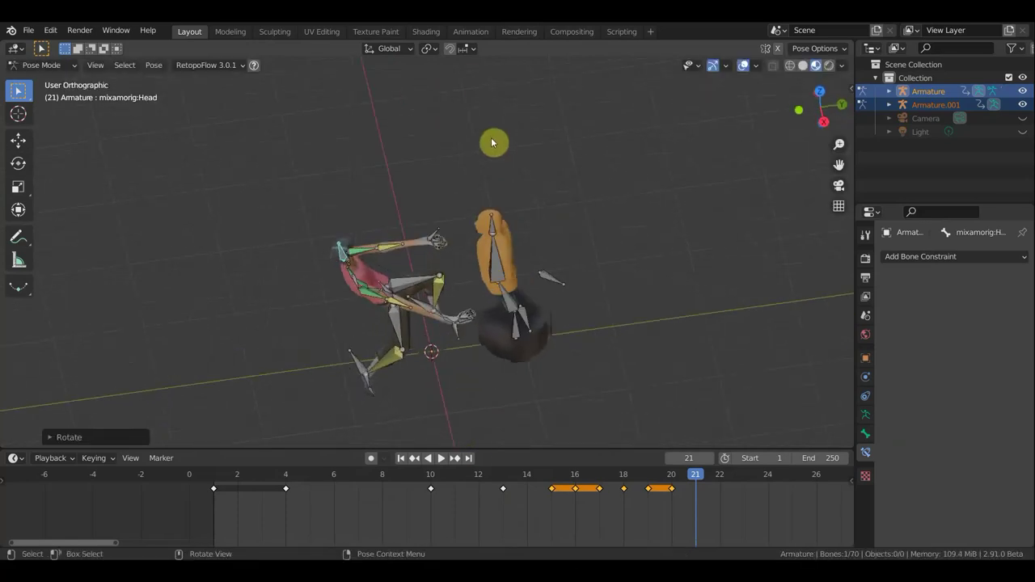
Turn the head bone, then shift the left forearm and left leg bones.
key(r)
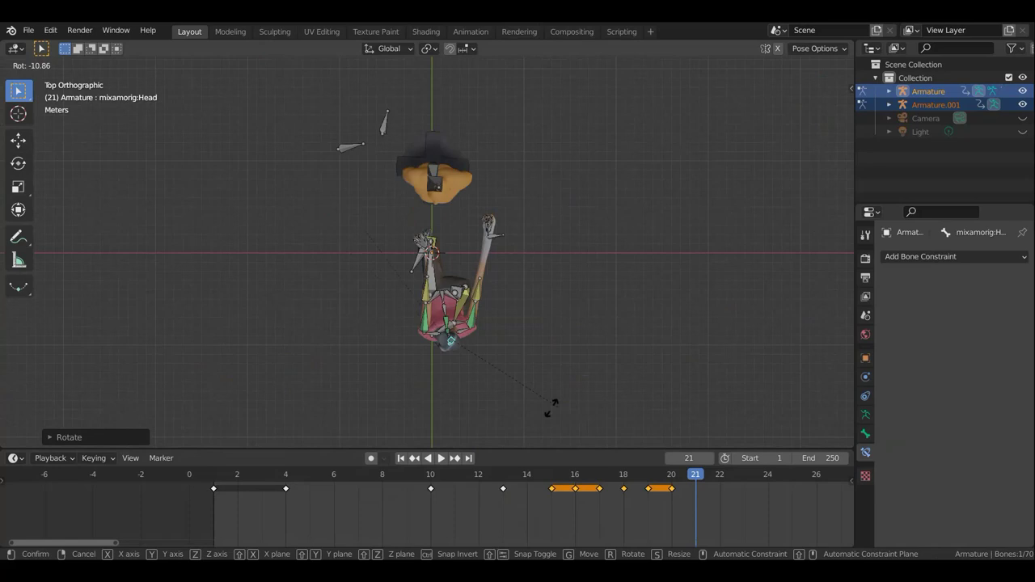
click(447, 402)
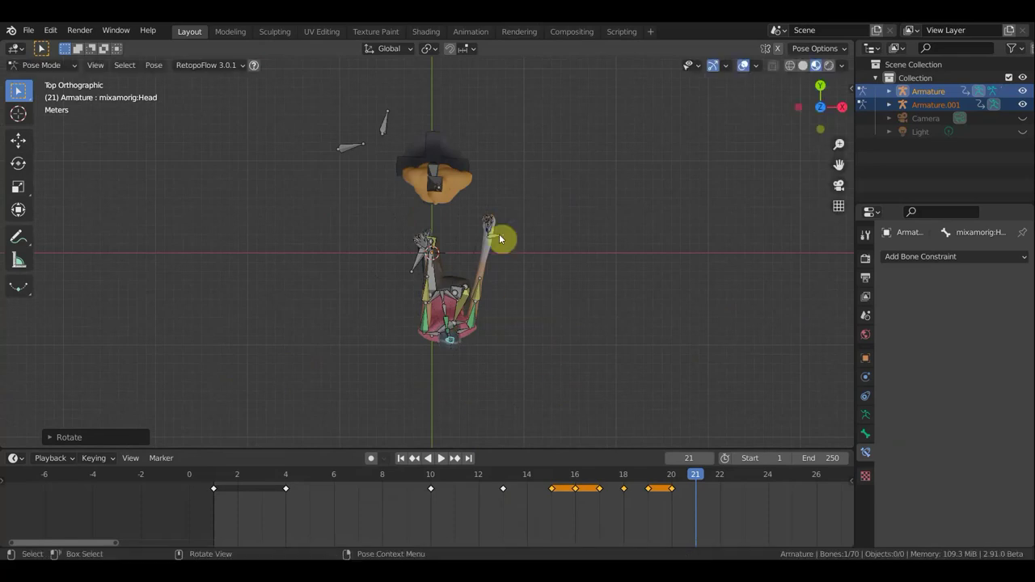
click(511, 260)
key(g)
click(500, 291)
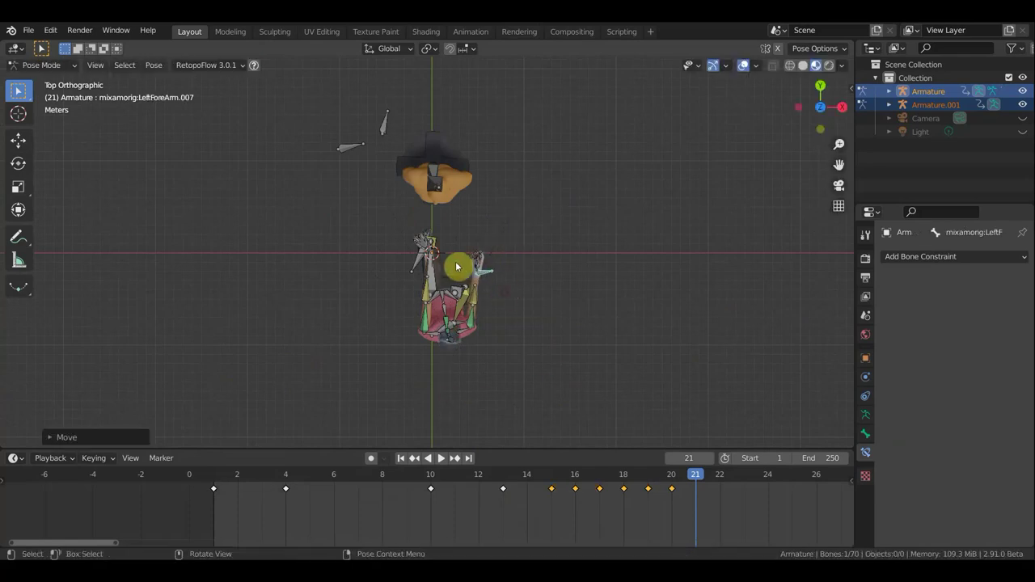
click(425, 267)
key(g)
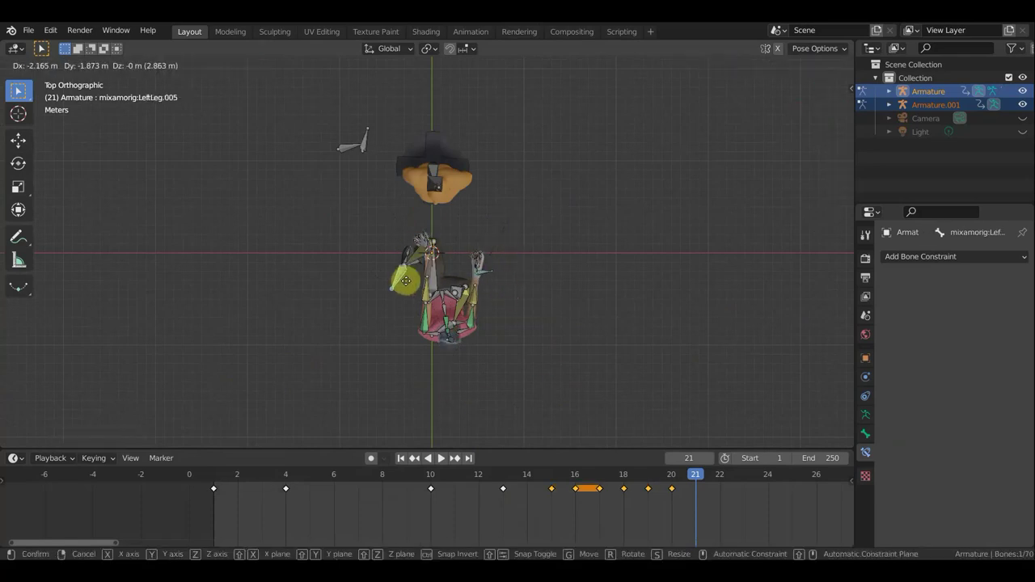
click(427, 254)
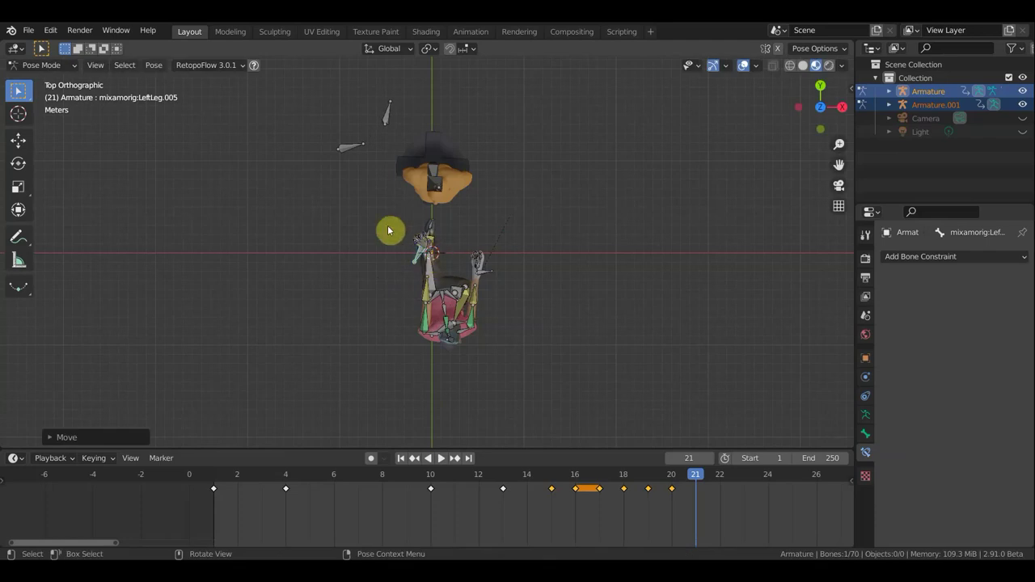
Bend the left forearm bone down toward the knee.
mouse_move(199, 170)
middle_down()
mouse_move(156, 73)
mouse_move(388, 194)
middle_up()
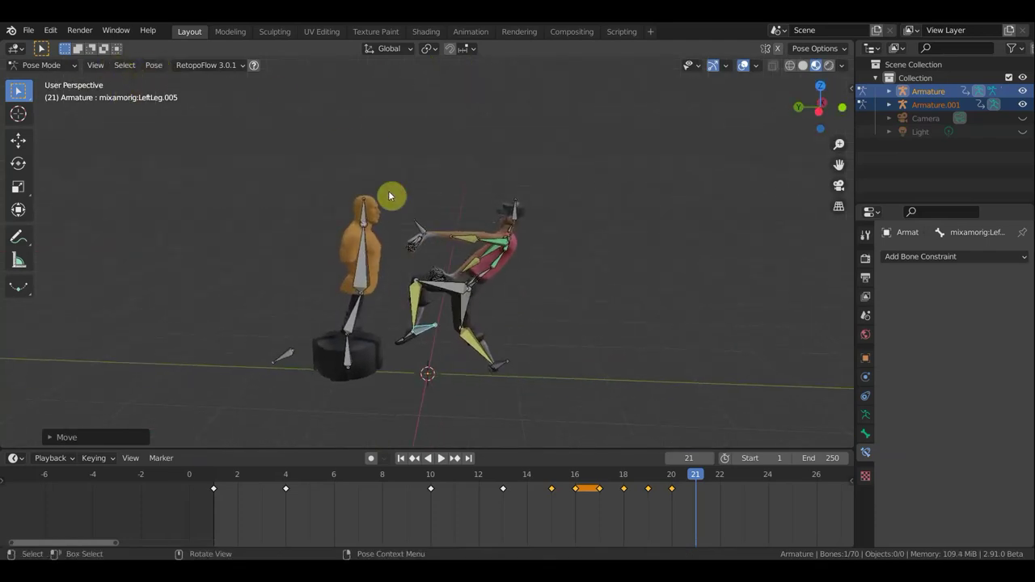
click(423, 228)
key(g)
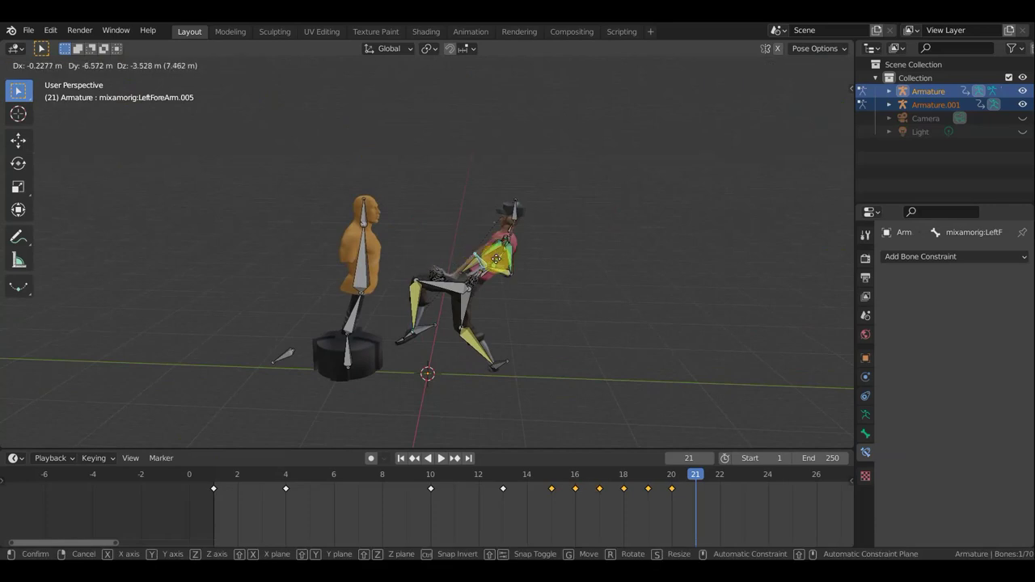
click(556, 288)
mouse_move(393, 278)
middle_down()
mouse_move(53, 220)
mouse_move(12, 224)
middle_up()
scroll(210, 249, up, 4)
middle_drag(286, 251, 341, 258)
mouse_move(234, 195)
middle_down()
mouse_move(270, 237)
mouse_move(222, 248)
mouse_move(262, 261)
mouse_move(248, 234)
middle_up()
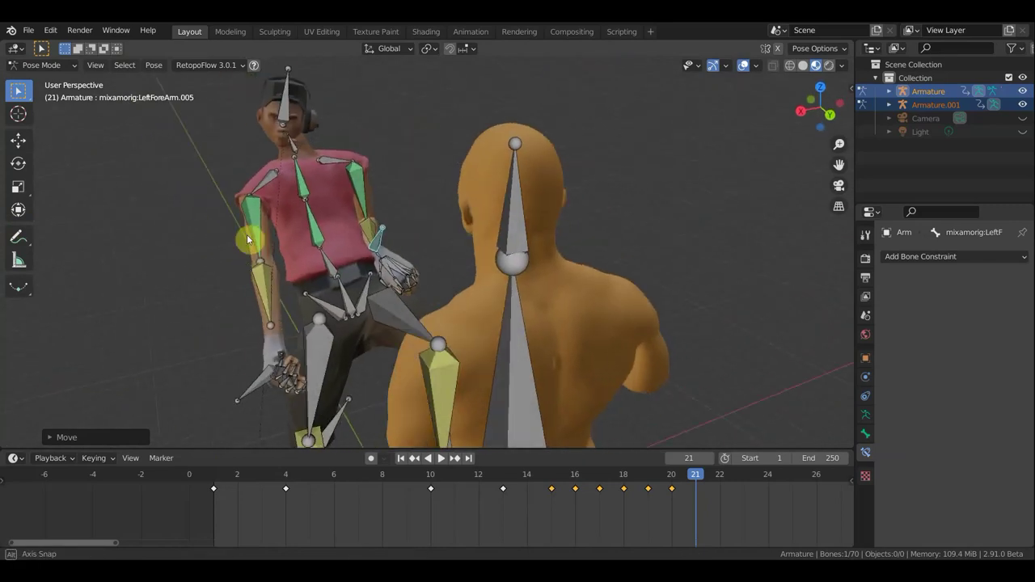
In top view, rotate the Head and Hips bones to lean the body back from the dummy.
click(307, 94)
key(KP_7)
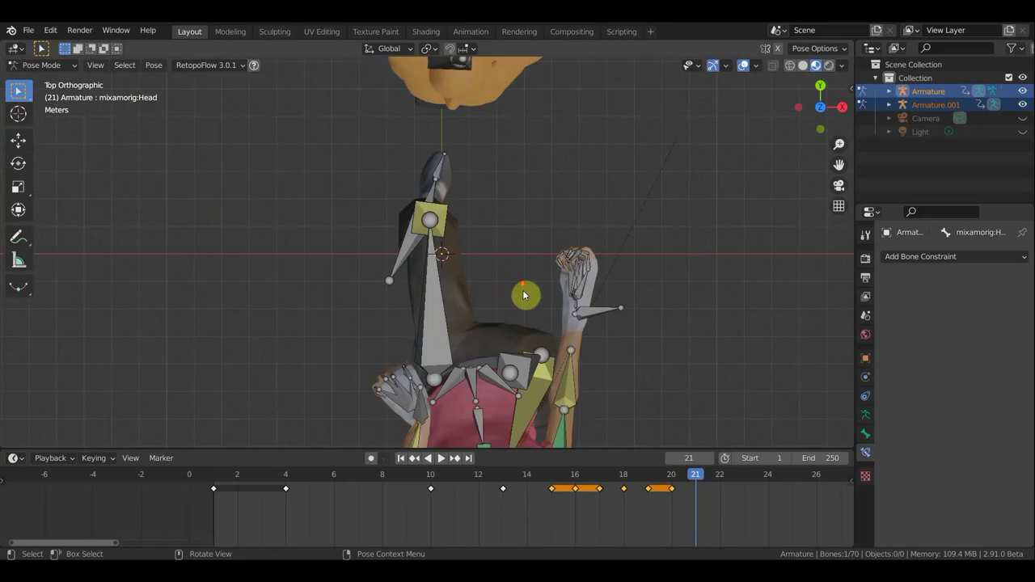
scroll(493, 279, down, 2)
key(r)
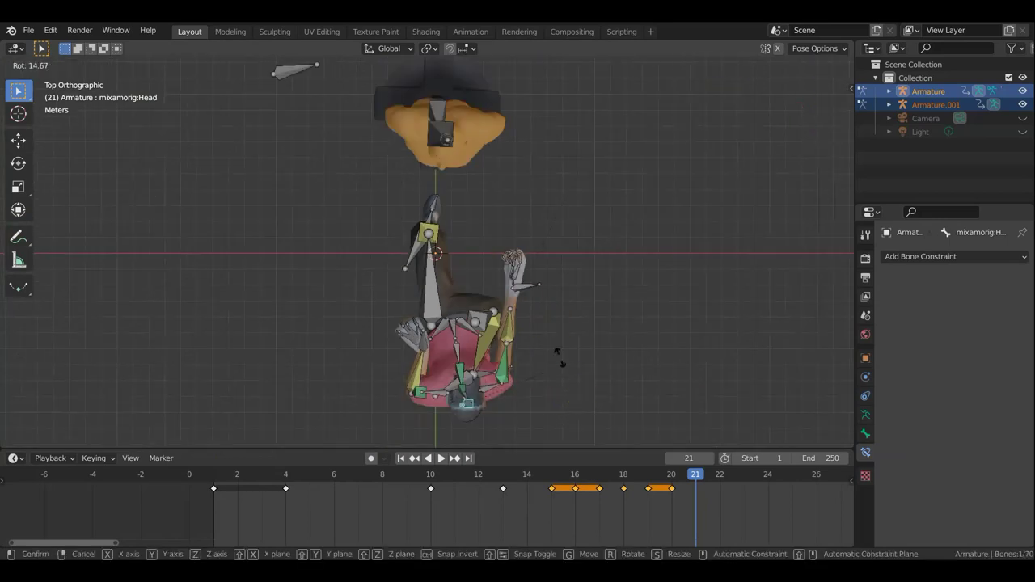
click(520, 364)
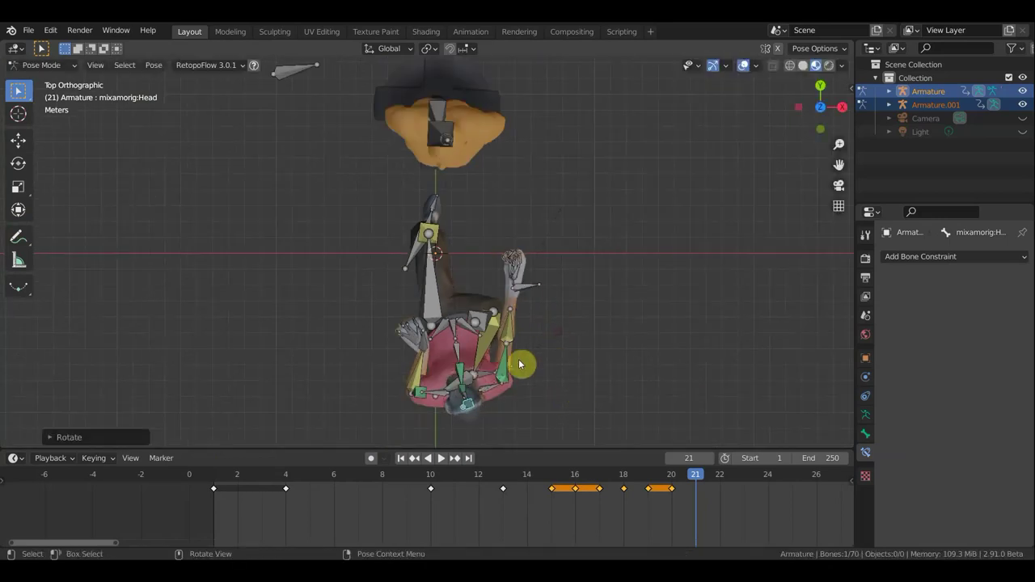
click(453, 326)
key(r)
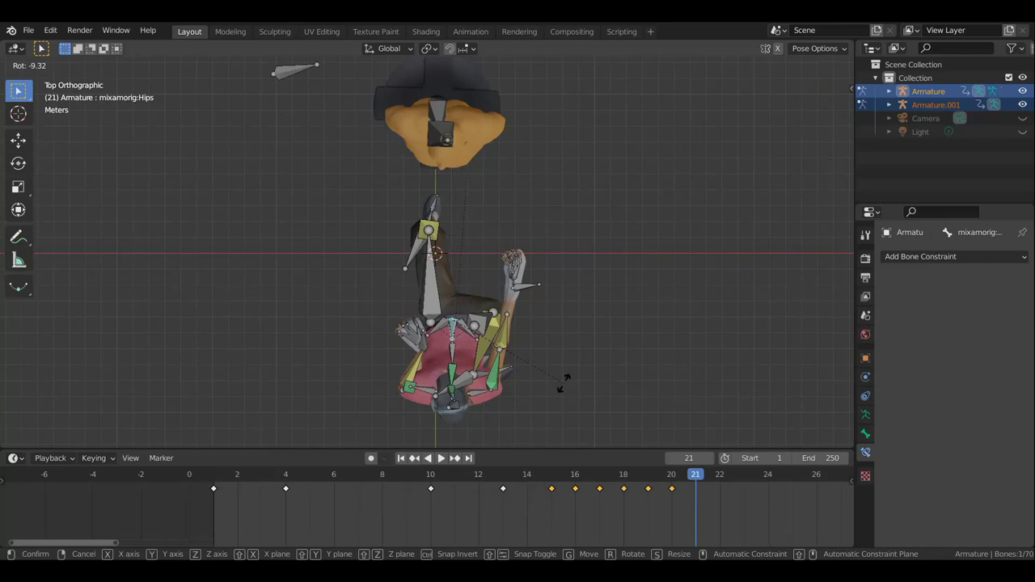
click(547, 388)
mouse_move(555, 381)
middle_down()
mouse_move(347, 224)
mouse_move(388, 199)
mouse_move(446, 194)
middle_up()
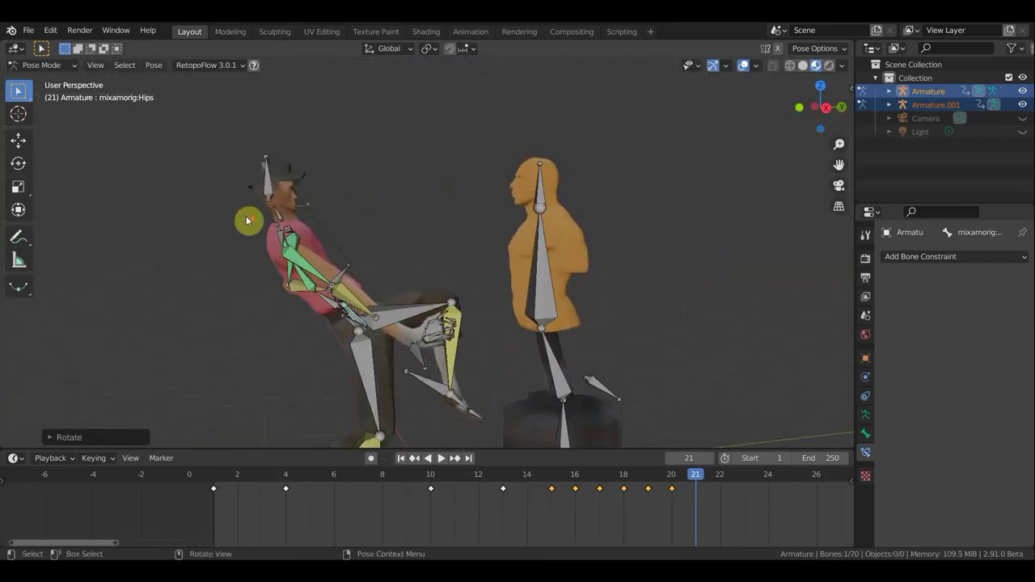
Rotate the neck and tilt the head forward, then re-turn the head bone.
scroll(243, 219, up, 2)
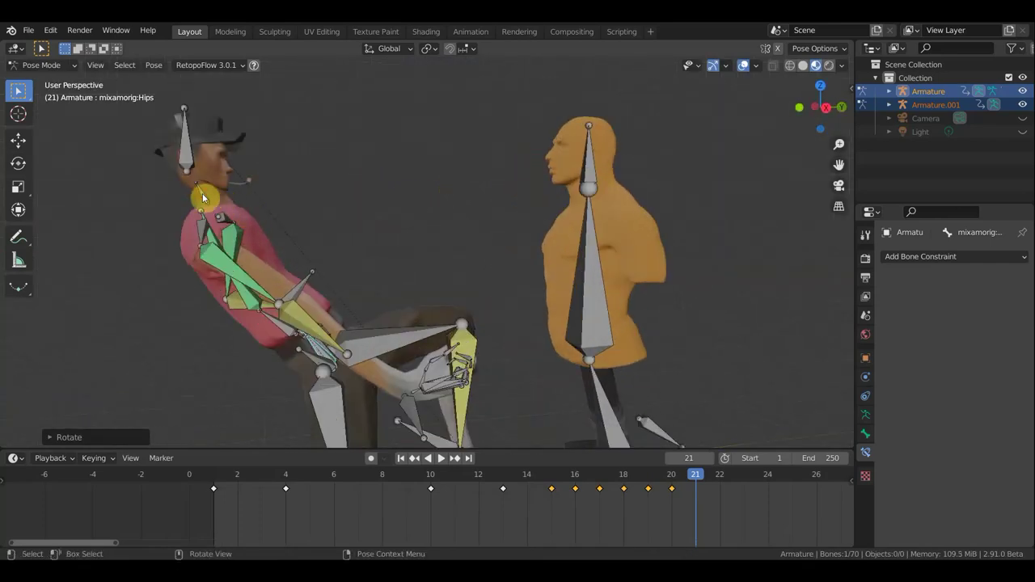
click(203, 193)
key(r)
click(269, 212)
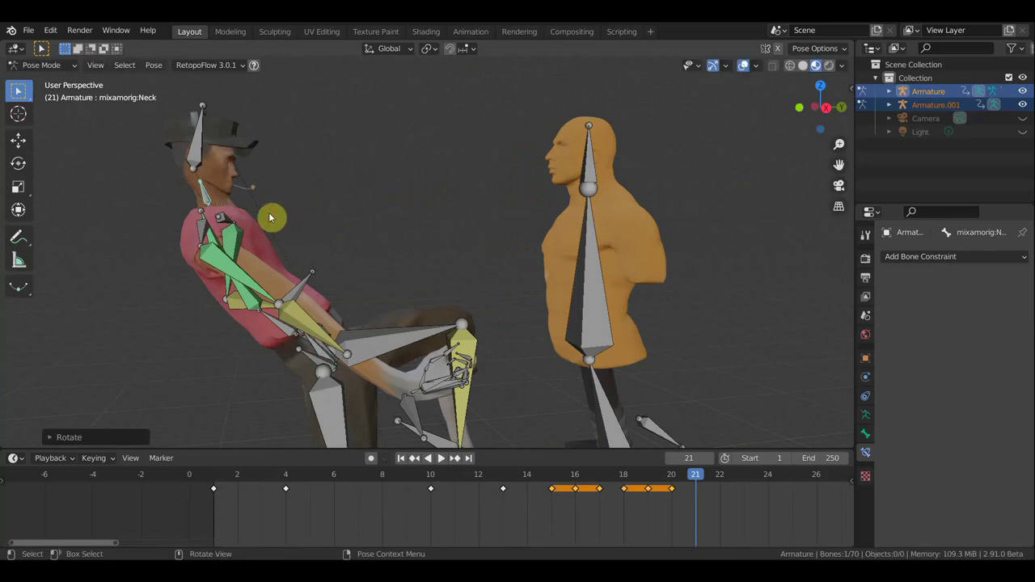
key(r)
click(254, 224)
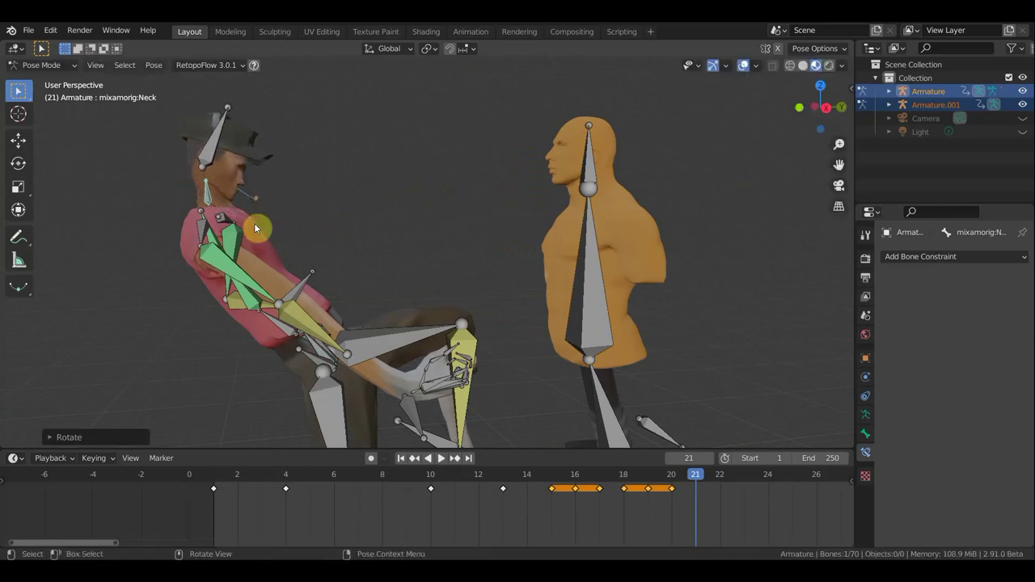
click(212, 149)
key(r)
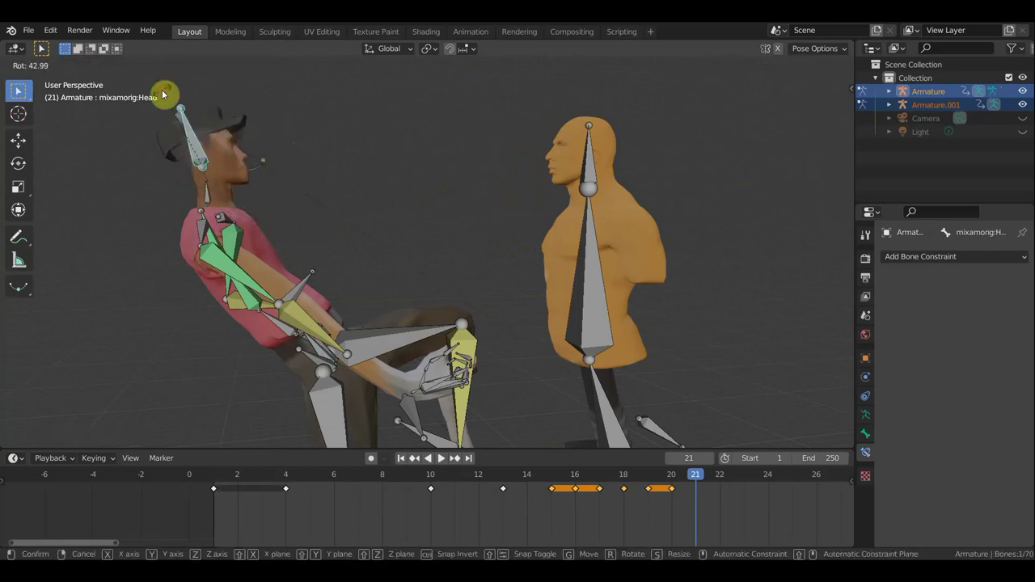
click(161, 92)
Raise the LeftForeArm bone overhead and rotate it.
middle_drag(308, 192, 403, 317)
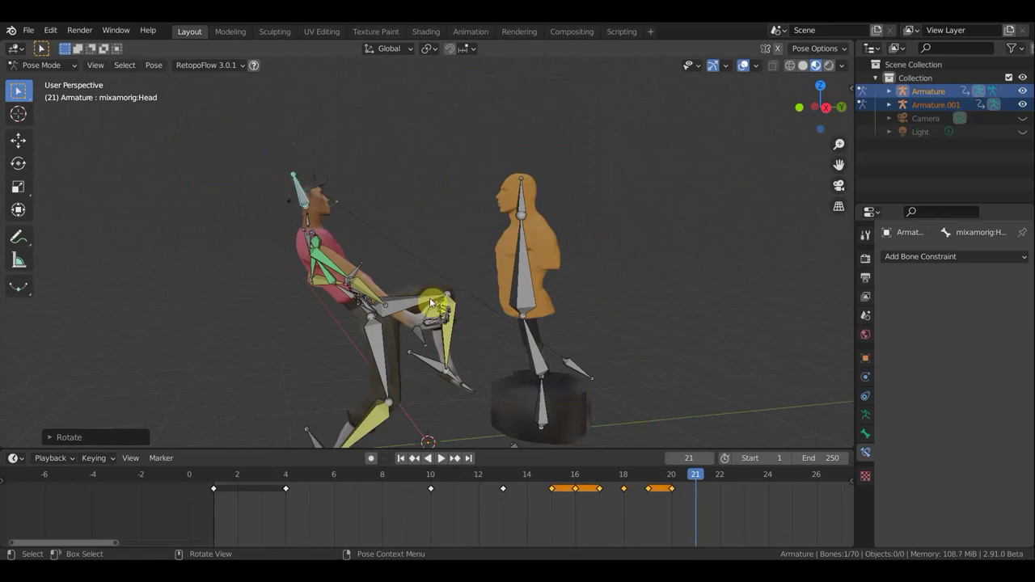
click(426, 331)
key(g)
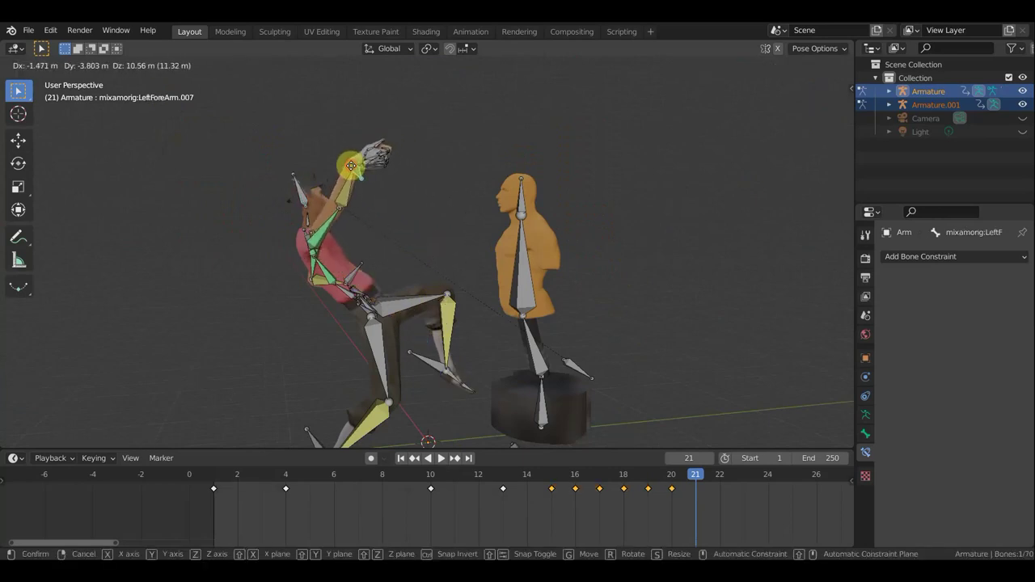
click(356, 169)
key(r)
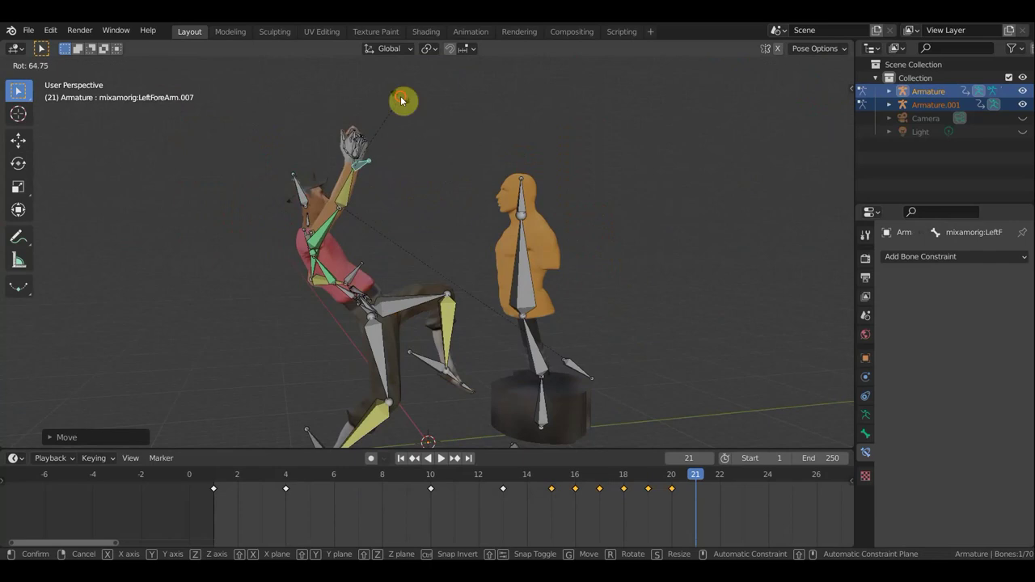
click(402, 101)
Select all of the character's bones and switch to the numpad-3 side view.
middle_drag(434, 386, 432, 427)
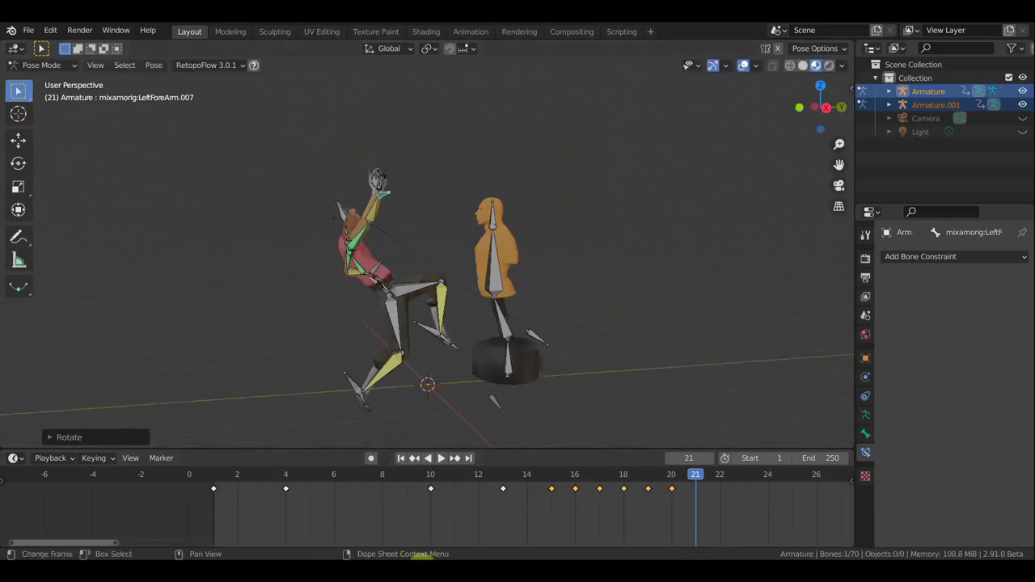
key(a)
key(KP_3)
click(19, 141)
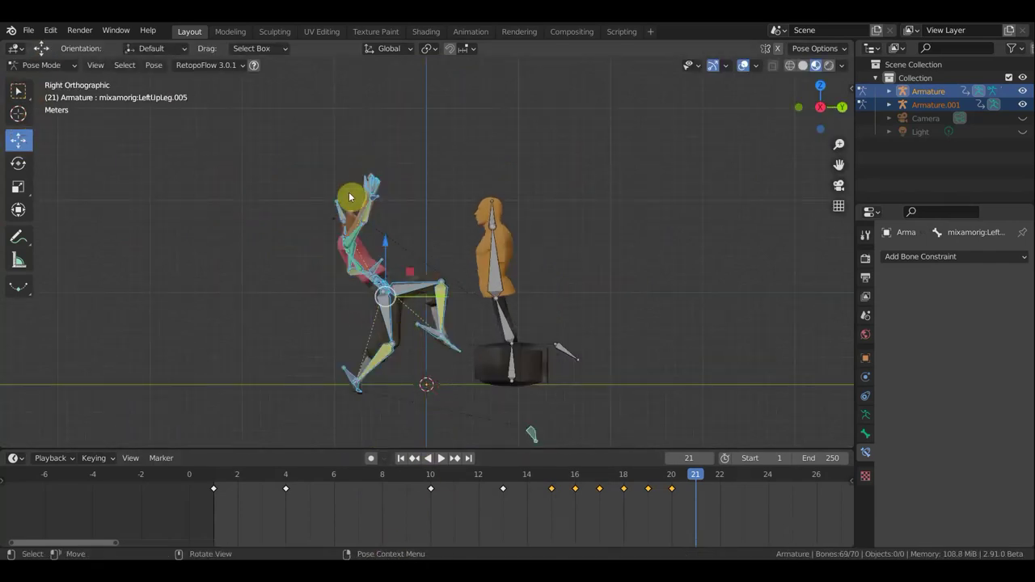
Raise the whole pose slightly on Z, drop the left foot to the floor, and move the left forearm outward.
mouse_move(389, 236)
mouse_down()
mouse_move(387, 208)
mouse_move(393, 218)
mouse_up()
ctrl+middle_drag(393, 218, 328, 382)
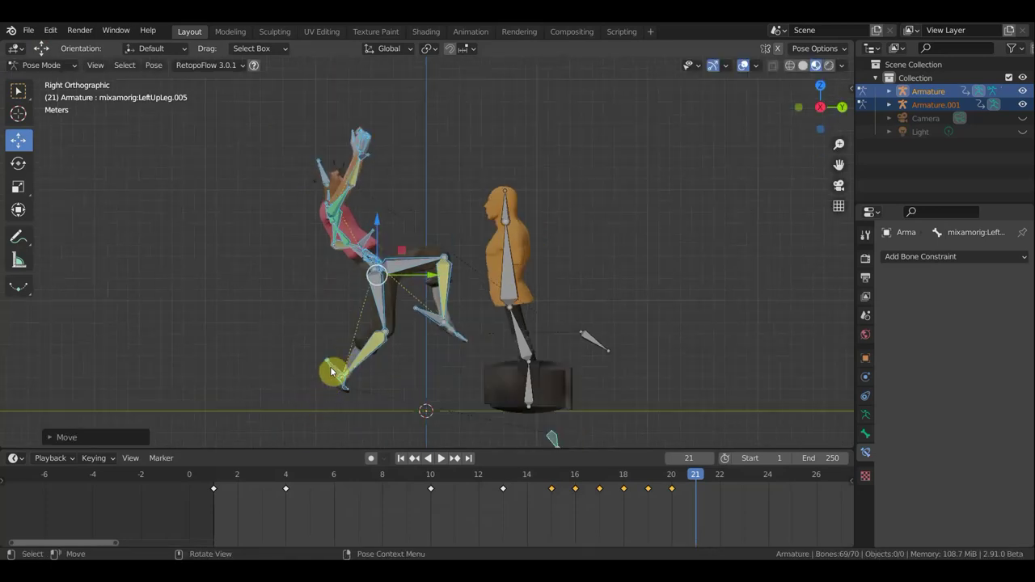
drag(342, 362, 392, 421)
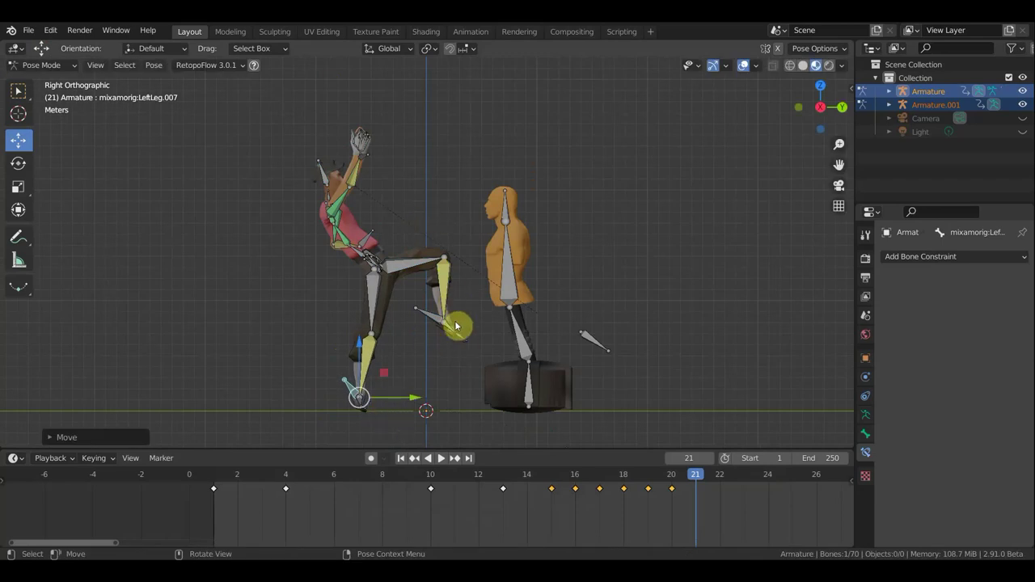
middle_drag(440, 297, 355, 125)
drag(399, 146, 318, 167)
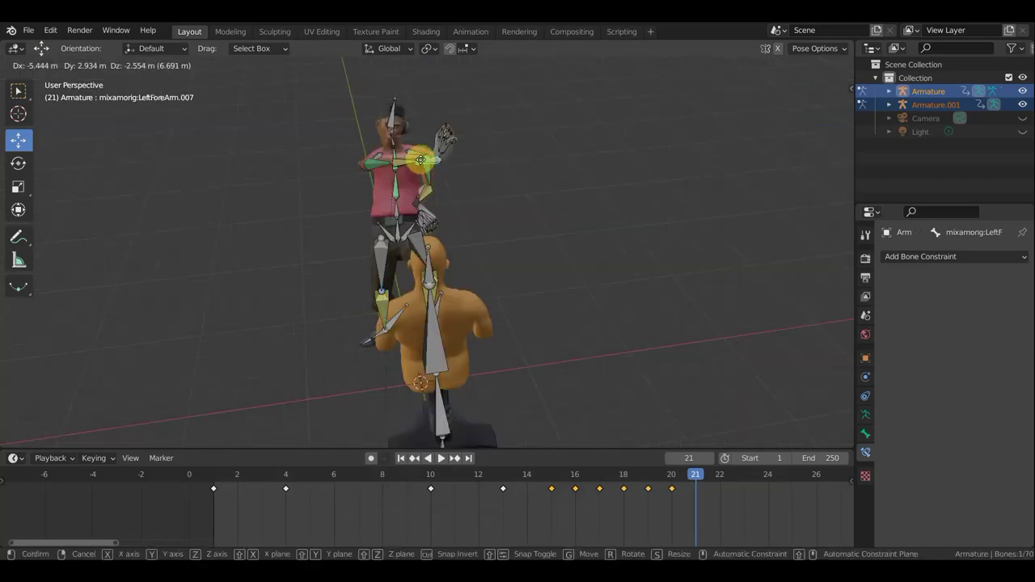
click(317, 168)
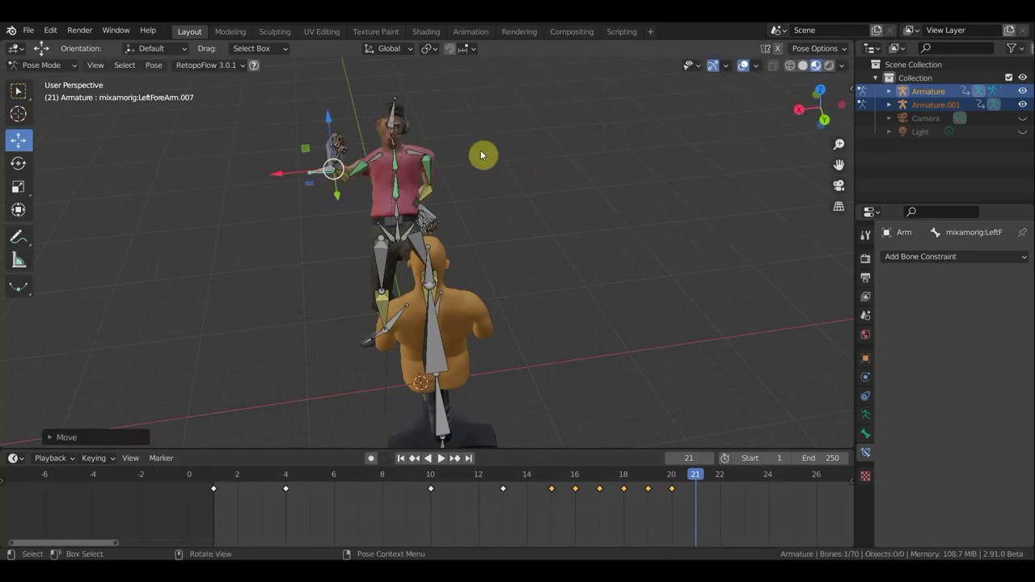
Rotate the Head and LeftShoulder bones, then move LeftLeg.005 down and outward.
click(413, 127)
key(r)
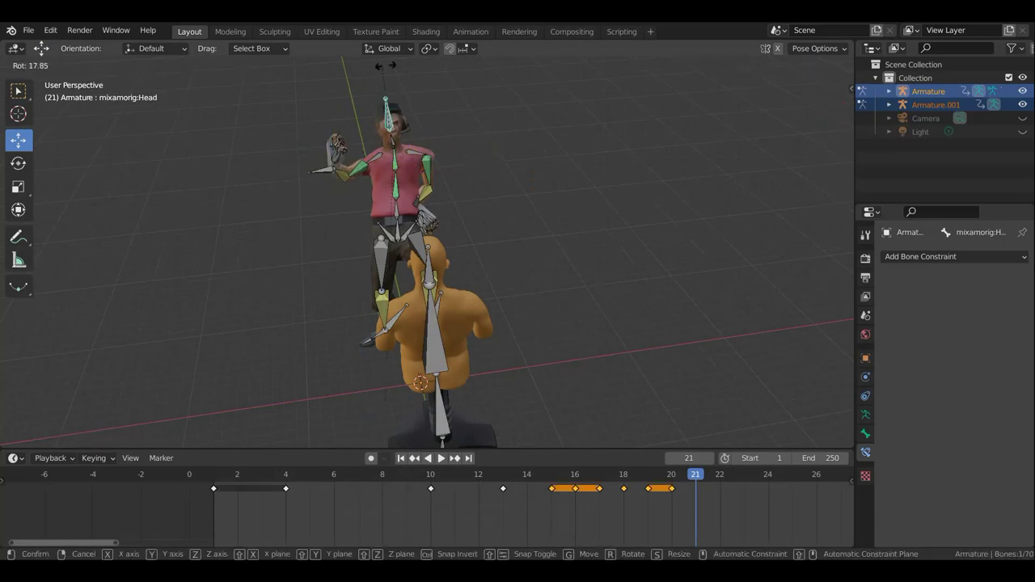
click(394, 72)
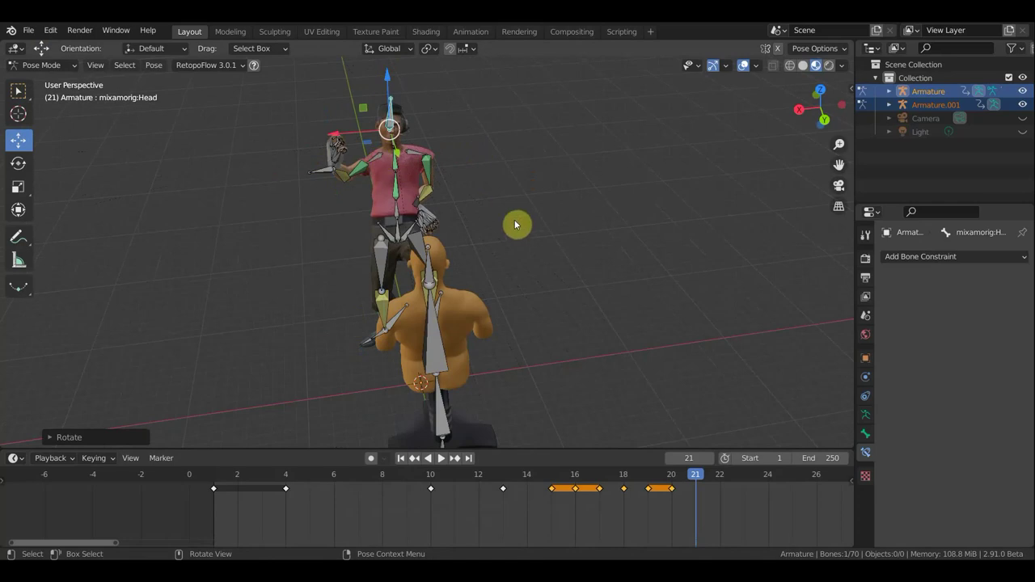
click(355, 163)
key(r)
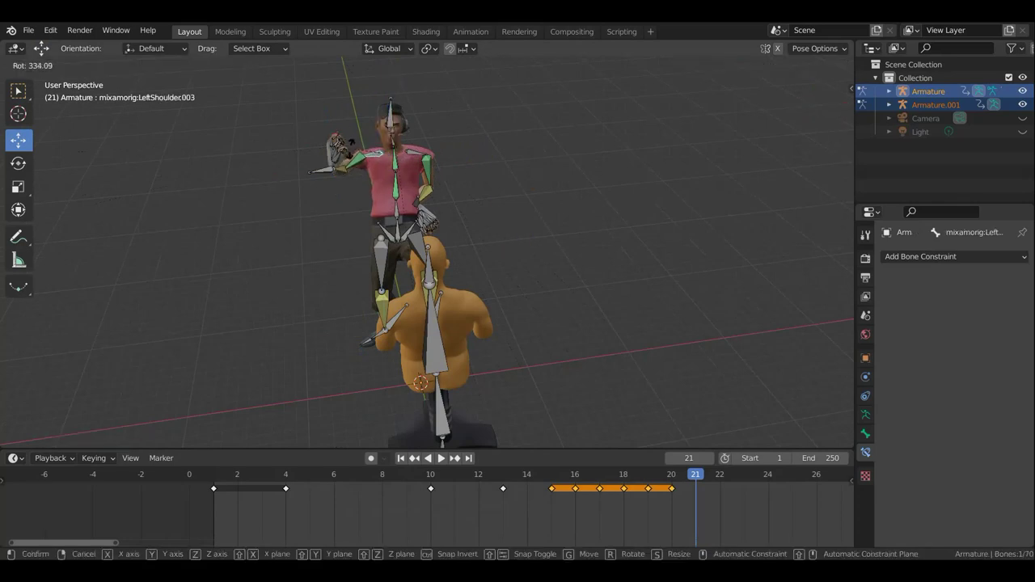
click(423, 178)
mouse_move(420, 254)
middle_down()
mouse_move(456, 278)
mouse_move(415, 344)
mouse_move(434, 353)
middle_up()
click(445, 338)
drag(434, 354, 474, 378)
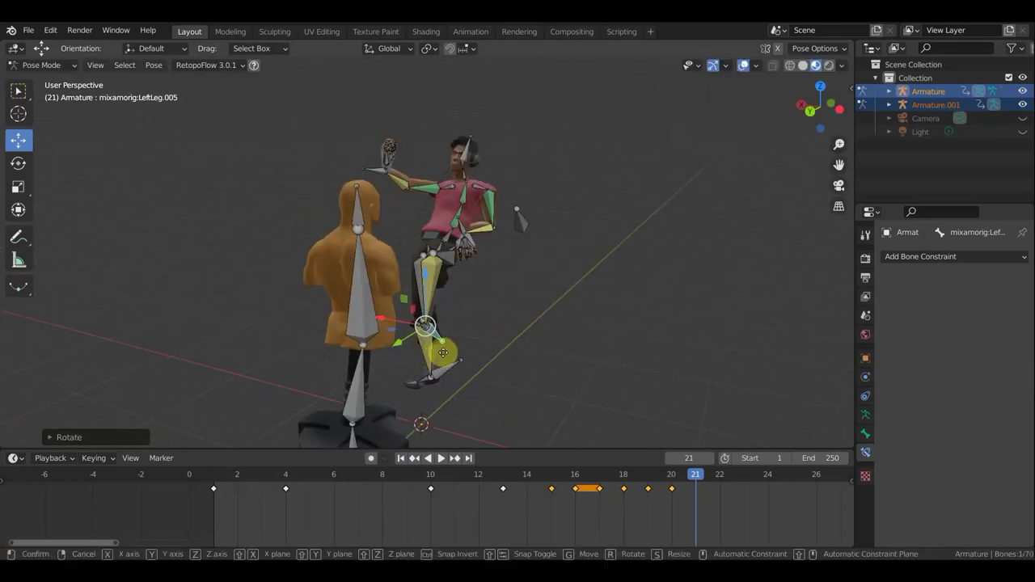
Rotate the spine bone into a slight backward lean.
mouse_move(474, 378)
middle_down()
mouse_move(642, 369)
mouse_move(703, 348)
middle_up()
mouse_move(364, 259)
middle_down()
mouse_move(415, 242)
mouse_move(365, 271)
middle_up()
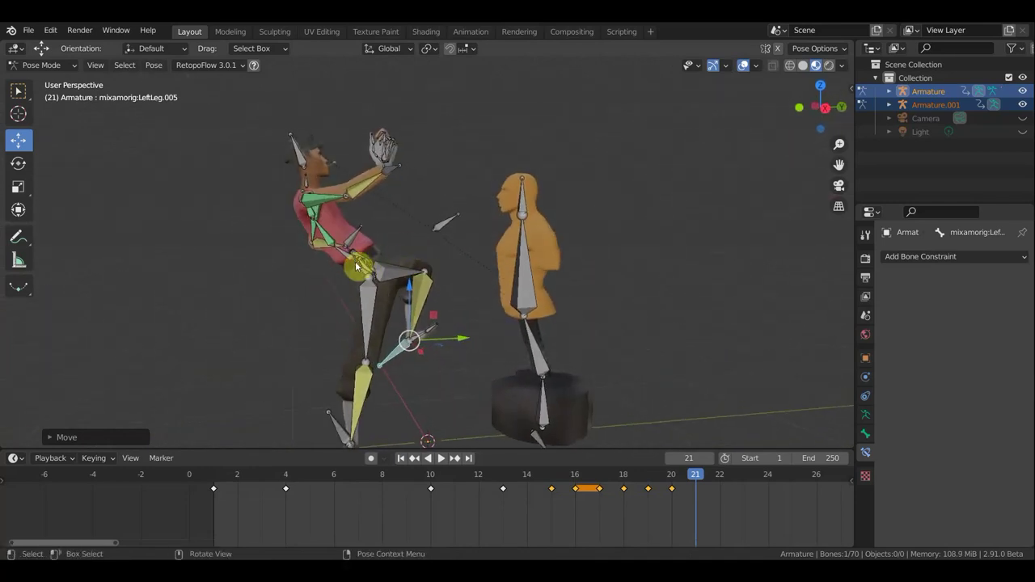
click(355, 243)
key(r)
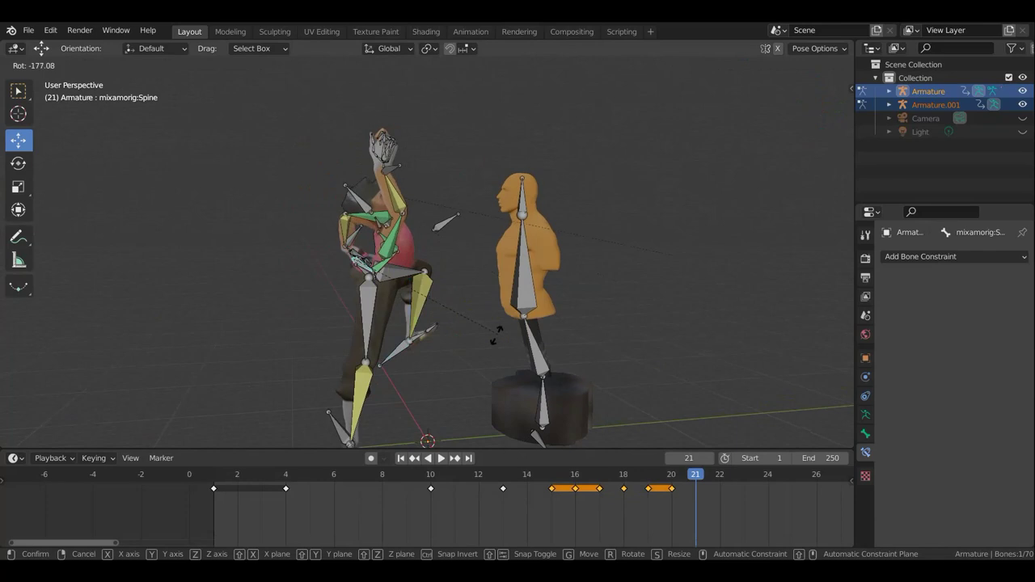
click(331, 230)
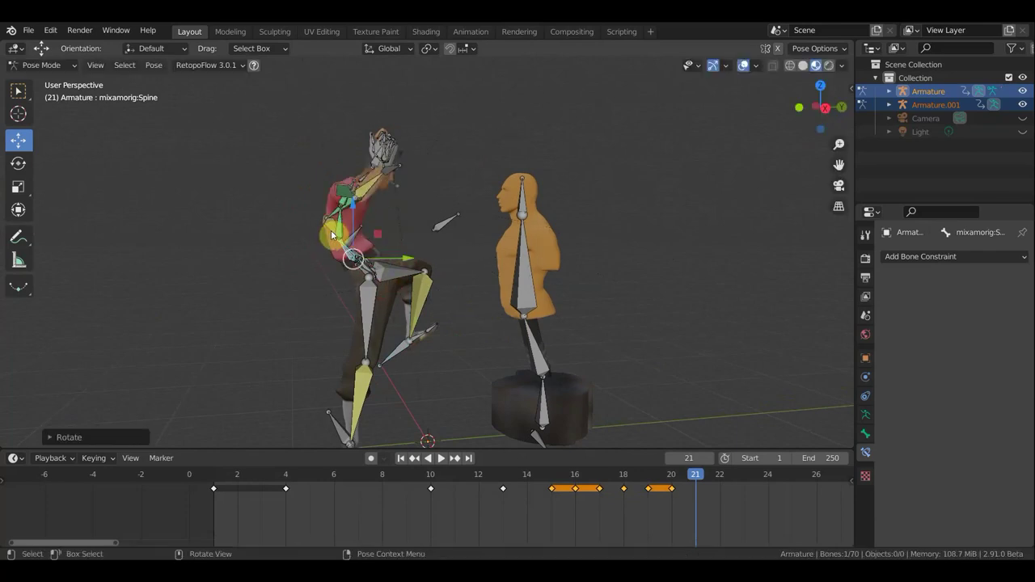
key(ctrl+z)
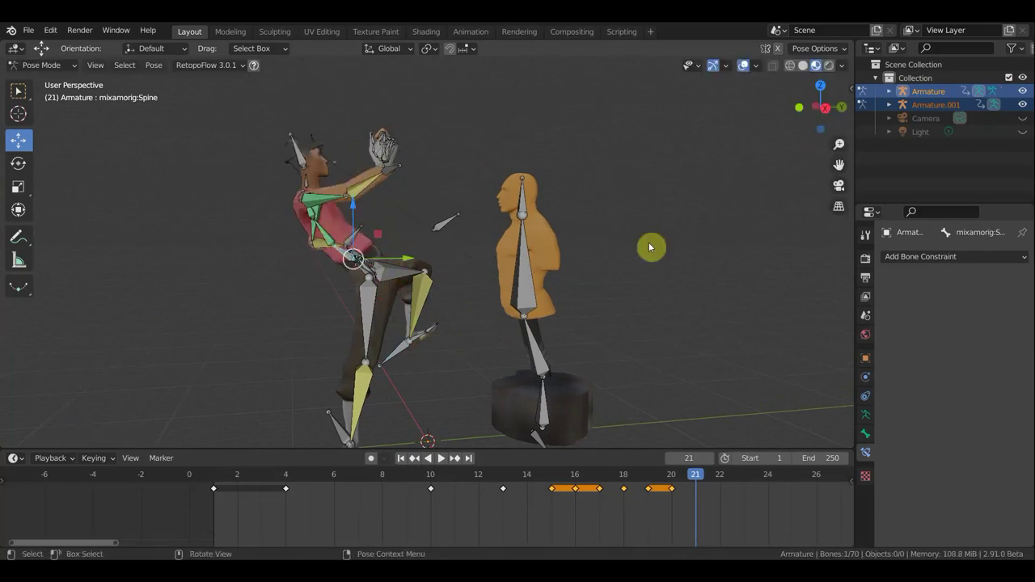
key(r)
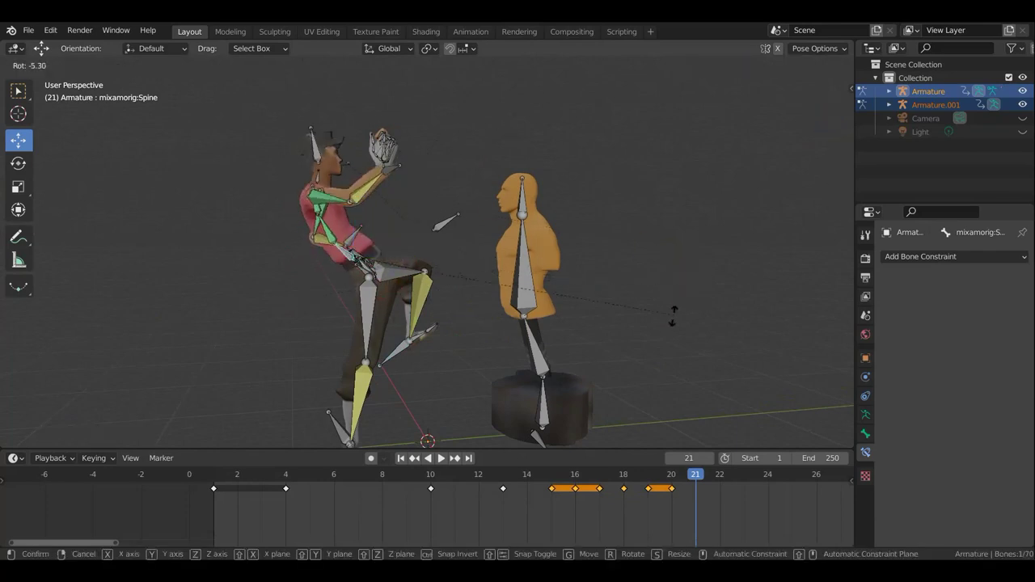
click(668, 330)
In side view, move the hips bone back away from the dummy.
middle_drag(372, 291, 606, 296)
mouse_move(514, 256)
middle_down()
mouse_move(516, 288)
mouse_move(428, 243)
mouse_move(478, 276)
middle_up()
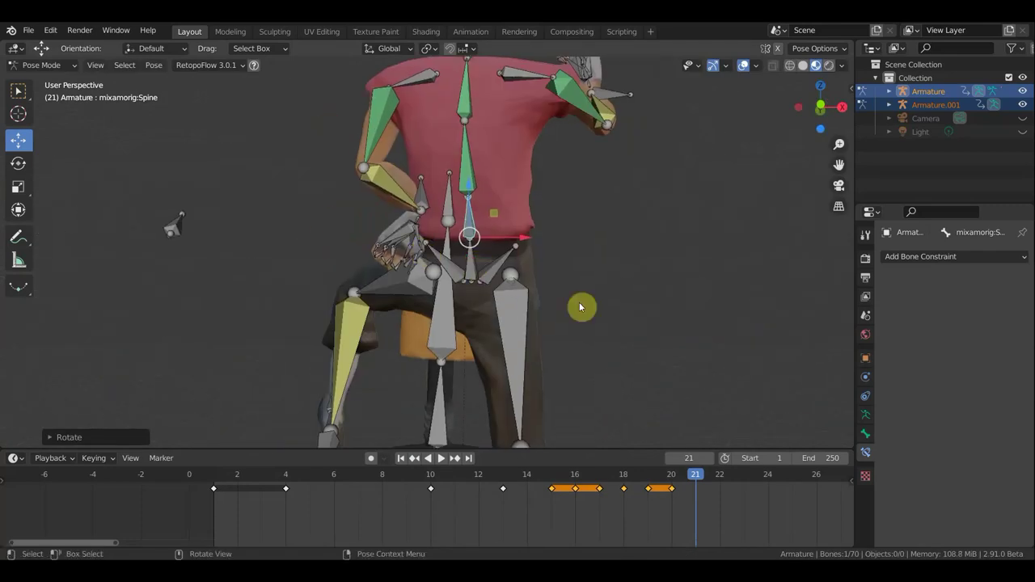
key(bracketleft)
key(KP_3)
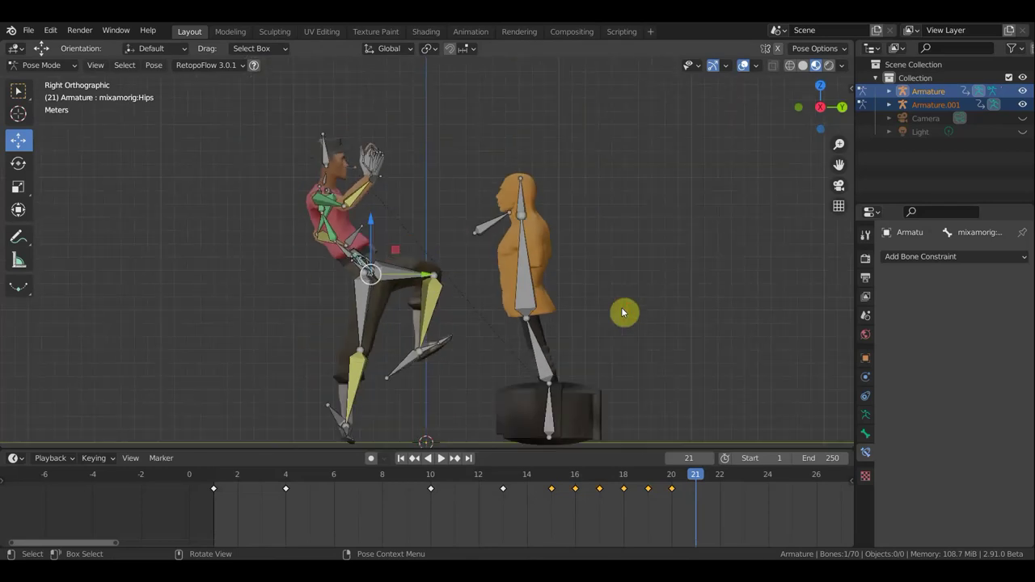
key(g)
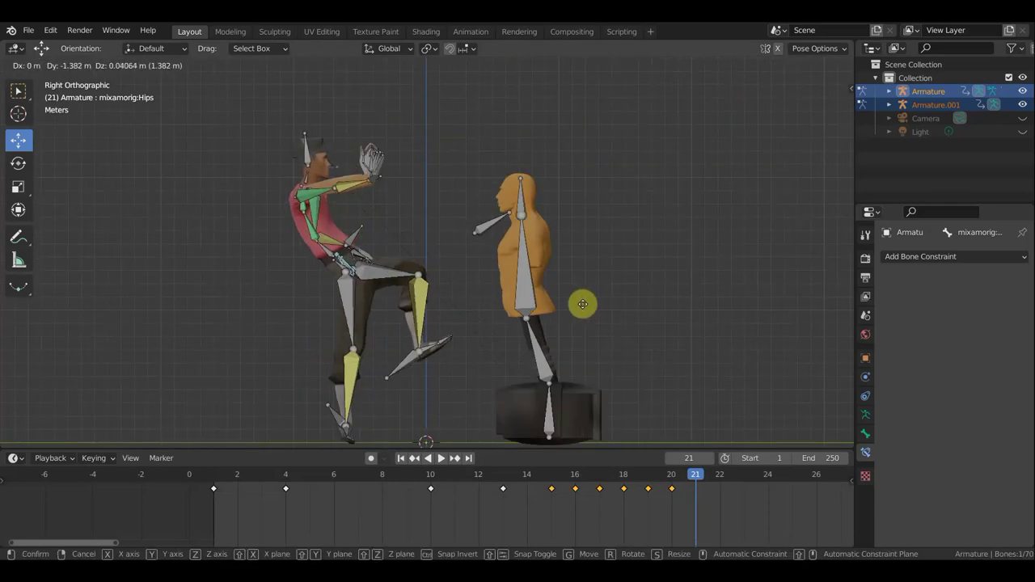
click(582, 310)
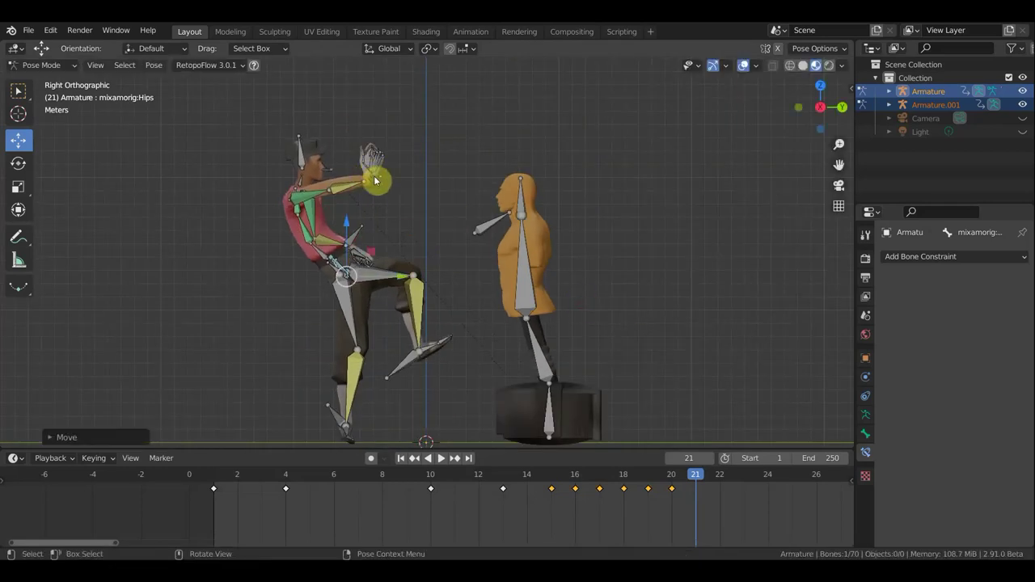
Rotate and thrust the left forearm forward, then reposition the left leg bone.
click(400, 193)
key(r)
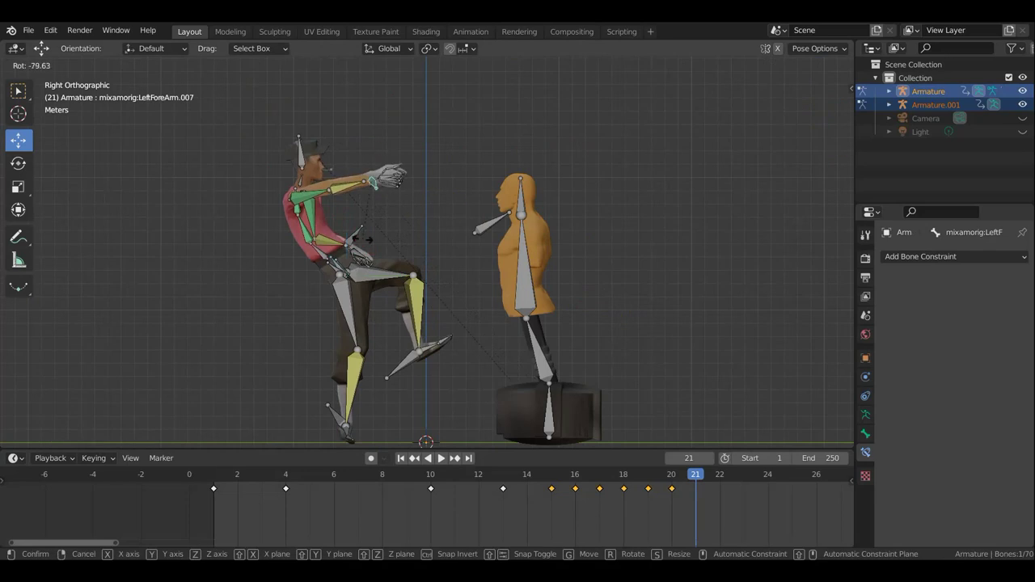
click(378, 231)
key(g)
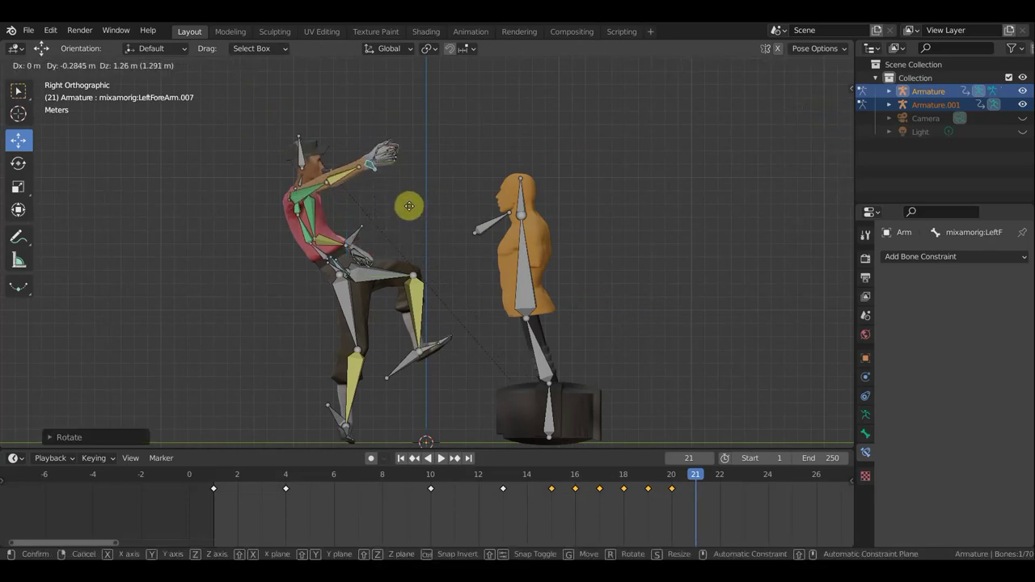
click(398, 209)
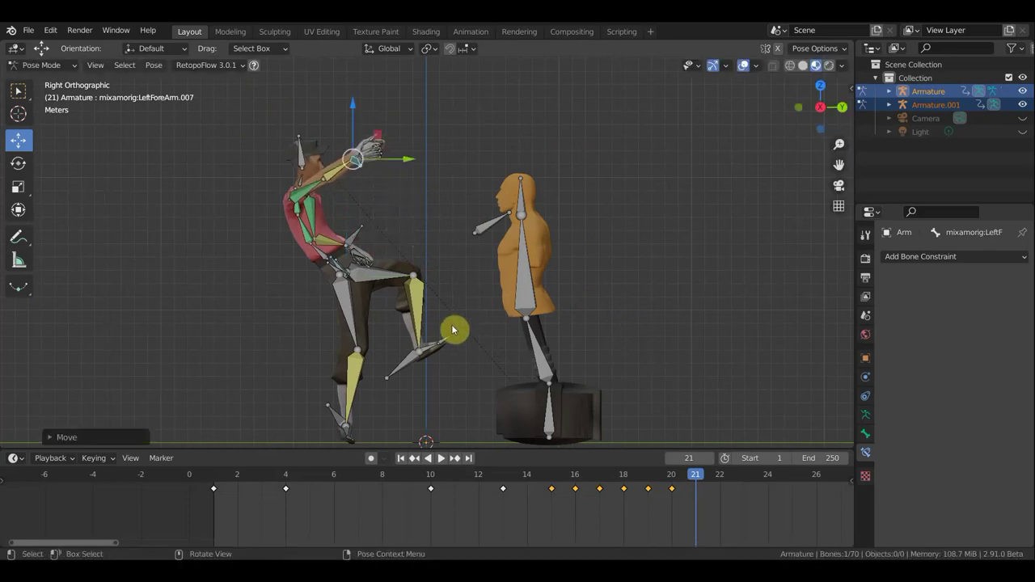
click(451, 365)
key(g)
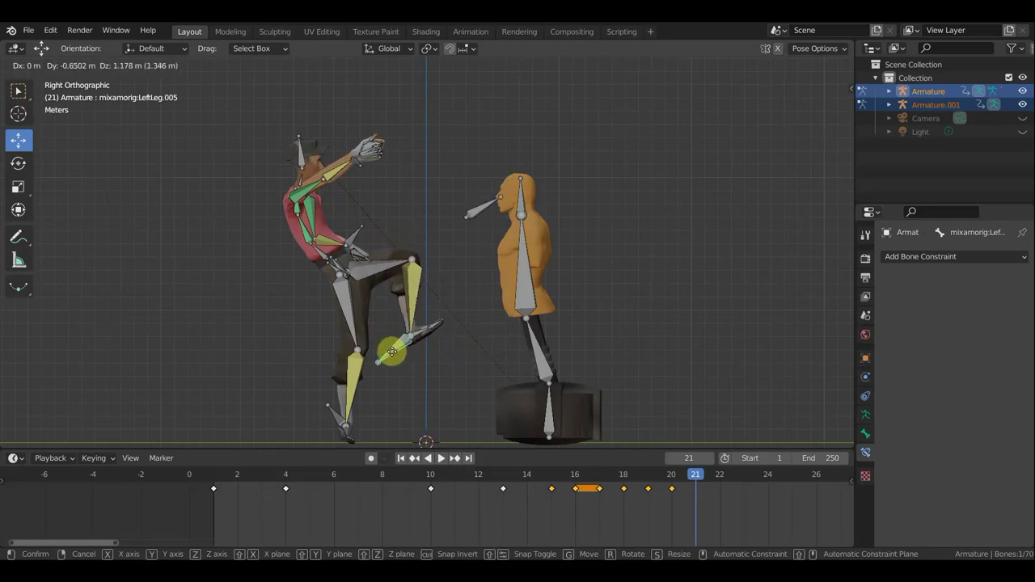
click(388, 358)
mouse_move(389, 359)
middle_down()
mouse_move(437, 335)
mouse_move(370, 335)
mouse_move(645, 348)
middle_up()
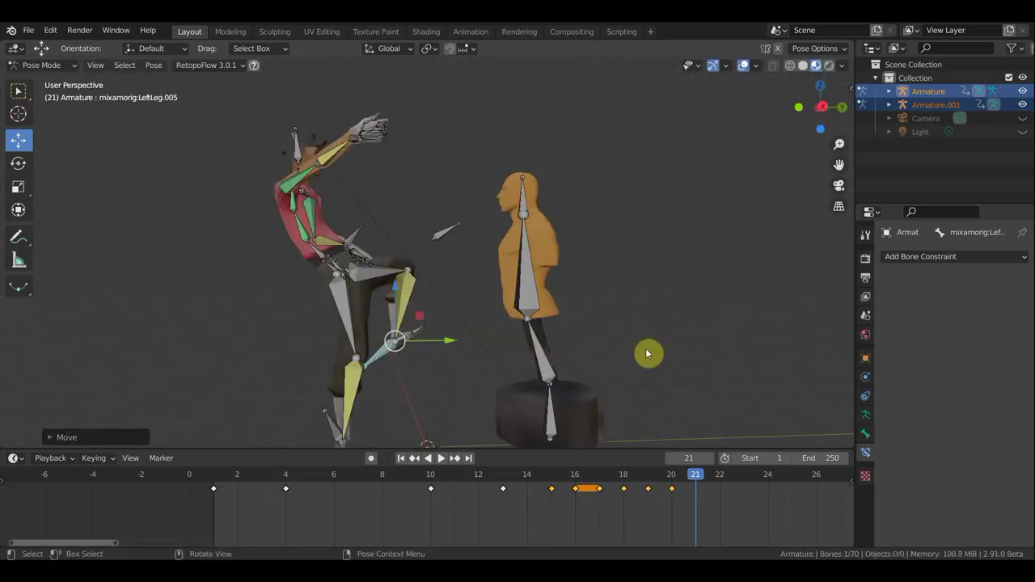
Rotate the dummy's base, torso and head bones back in recoil from the kick.
click(543, 368)
key(r)
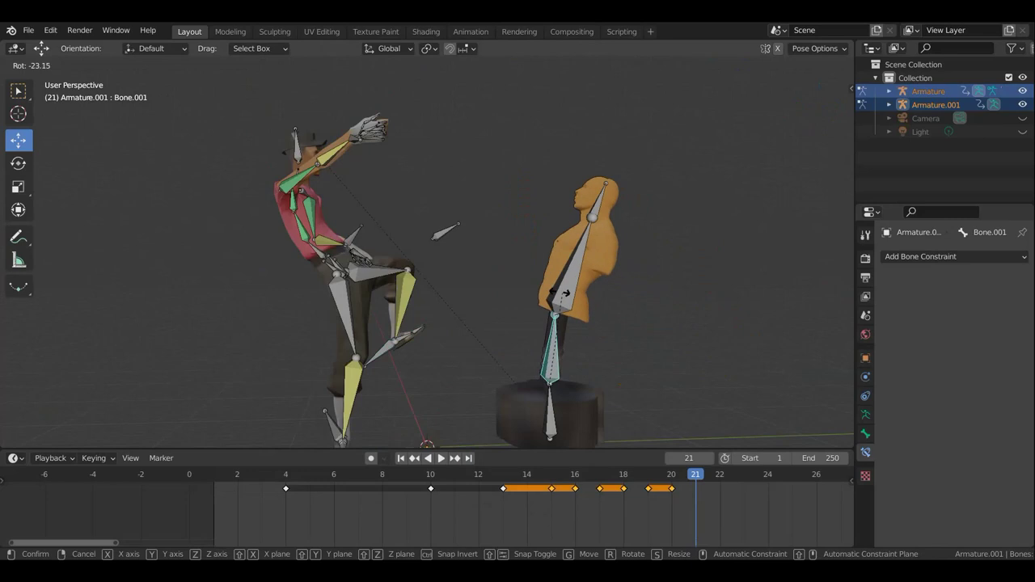
click(557, 292)
click(581, 276)
key(r)
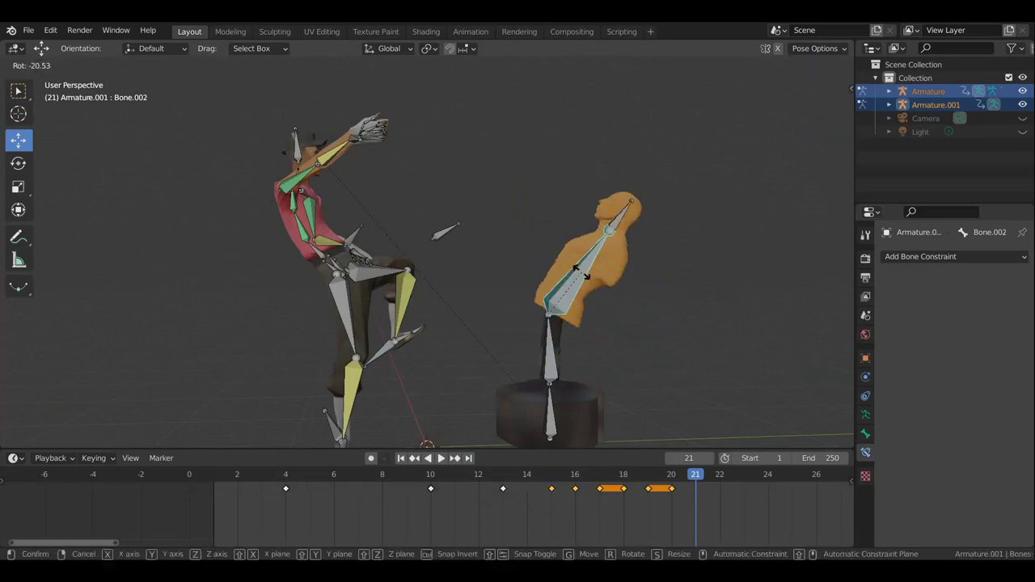
click(571, 271)
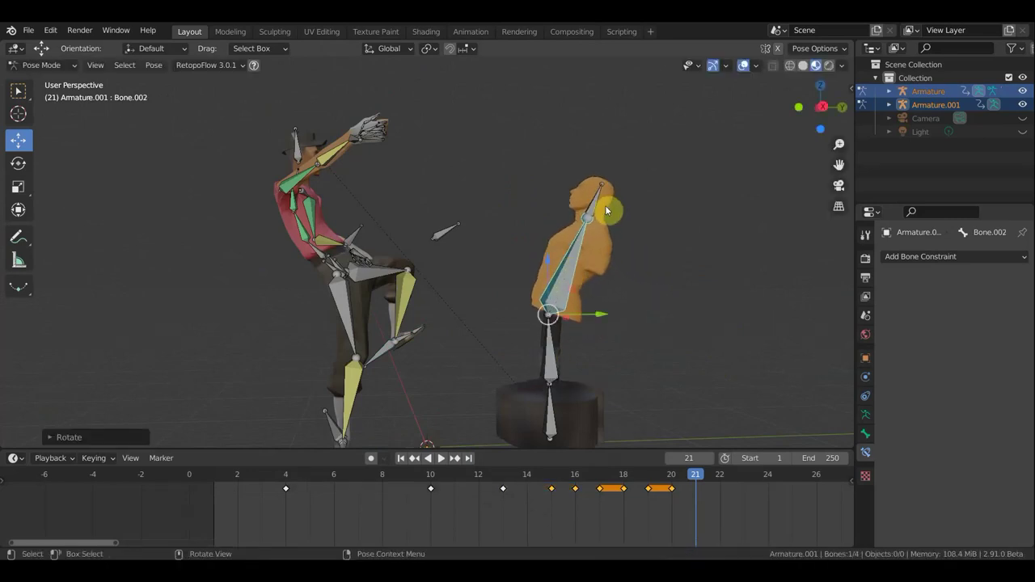
click(605, 203)
key(r)
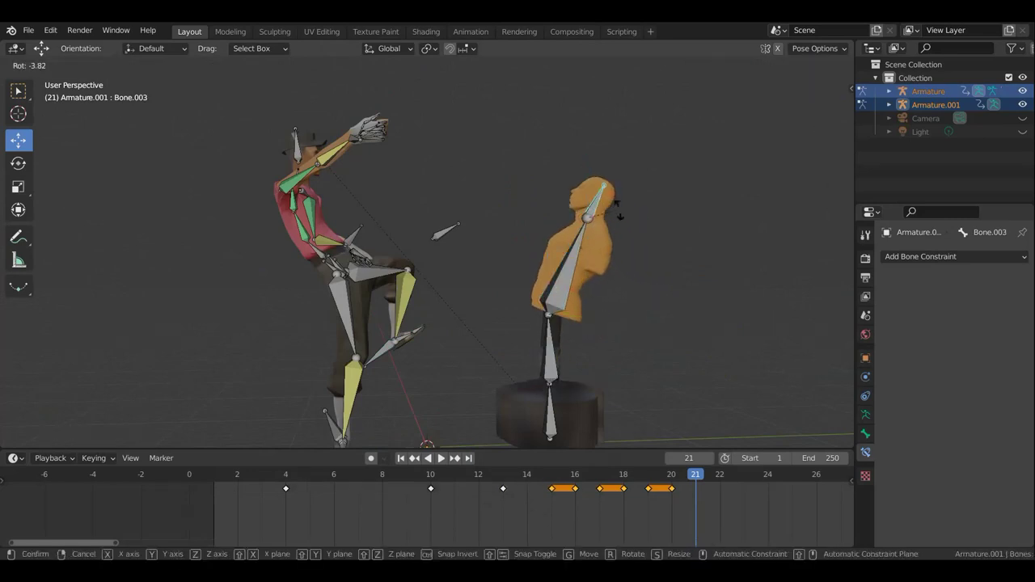
click(643, 245)
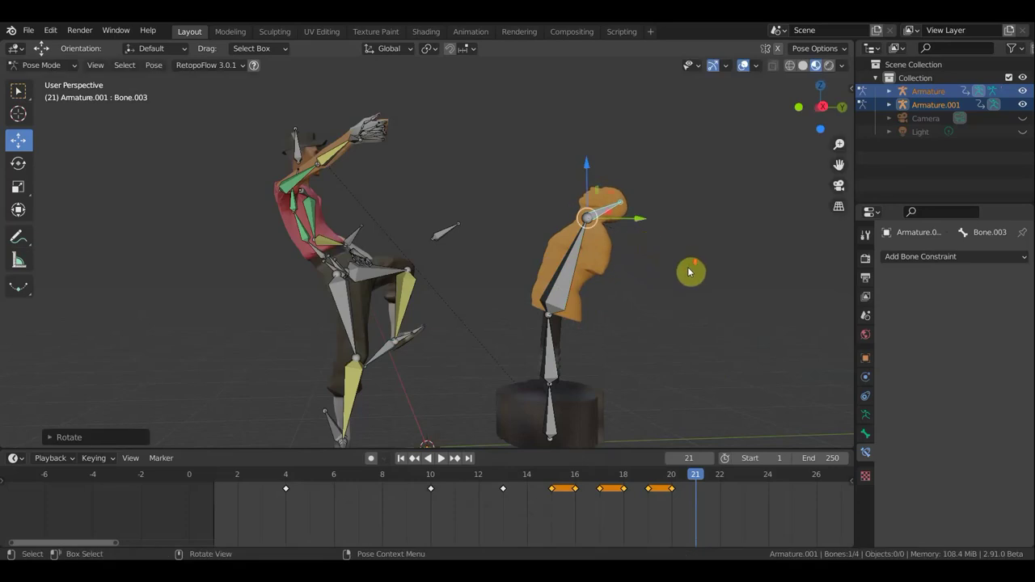
Key Location & Rotation on all bones at frame 21 and hide the viewport overlays.
scroll(686, 269, down, 4)
key(a)
key(i)
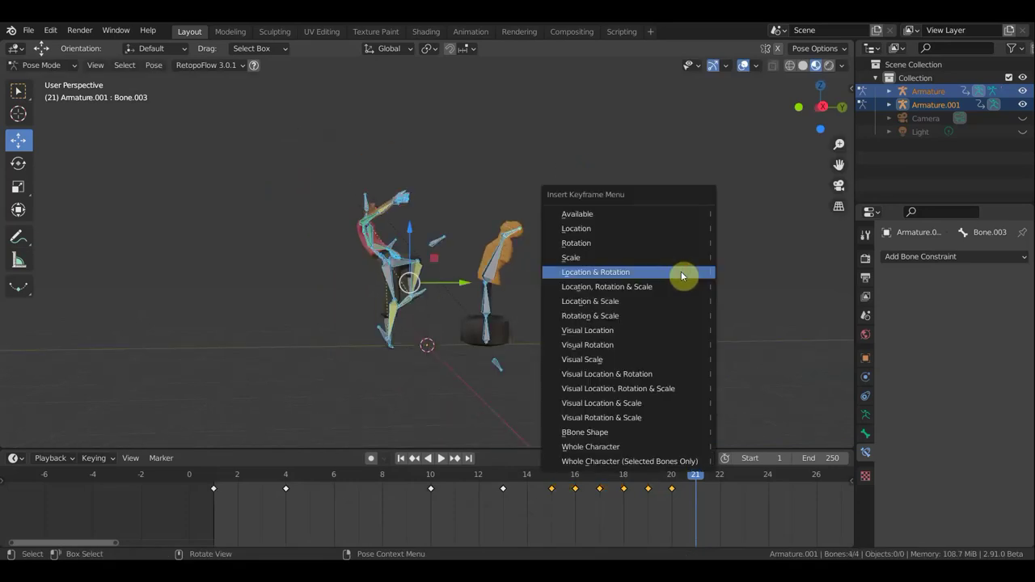
click(681, 271)
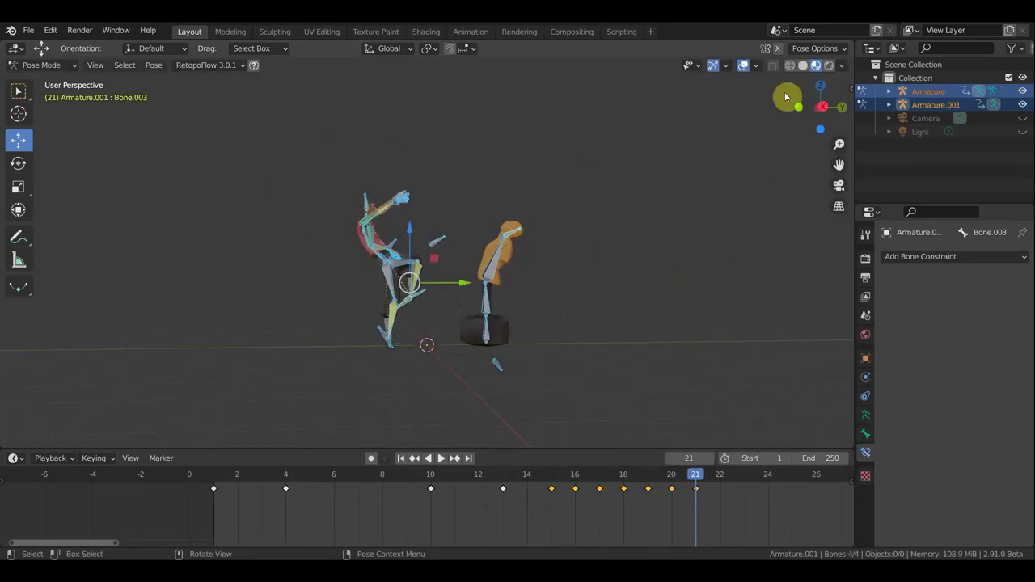
click(744, 66)
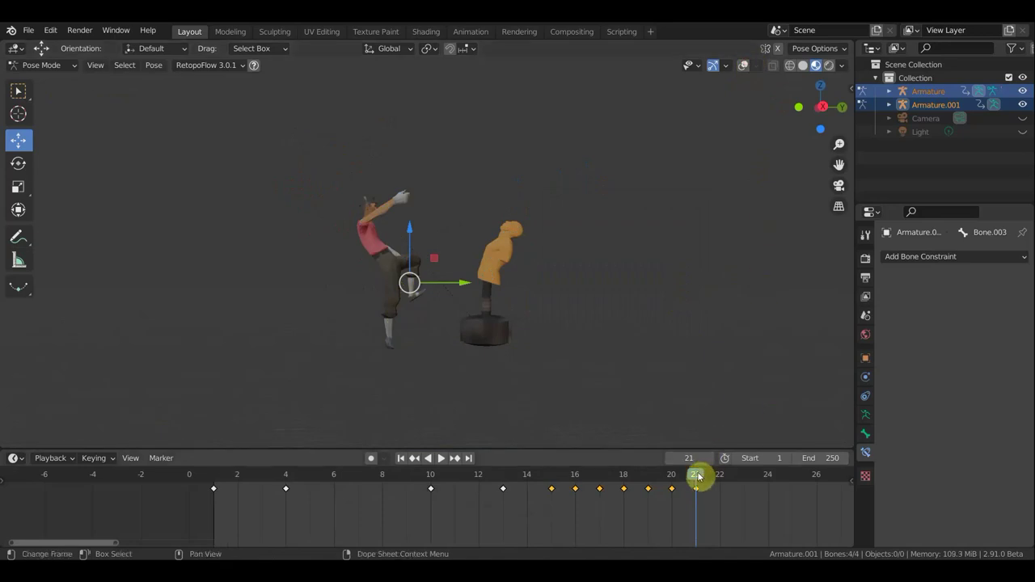
Scrub and play back the kick, stop at frame 21, and show the bone overlays again.
click(24, 96)
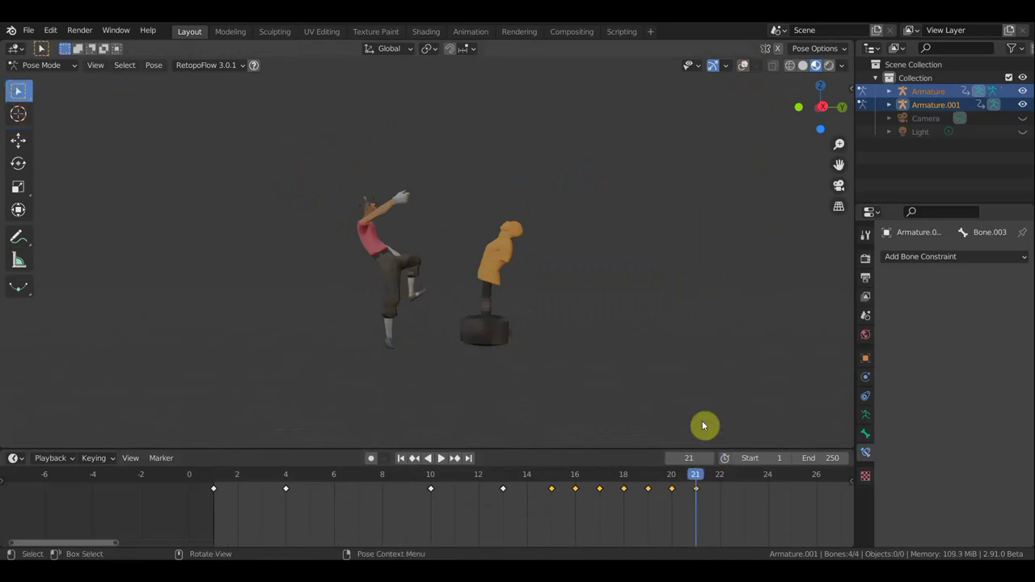
mouse_move(700, 483)
mouse_down()
mouse_move(474, 478)
mouse_move(783, 481)
mouse_move(404, 462)
mouse_move(219, 469)
mouse_up()
click(441, 459)
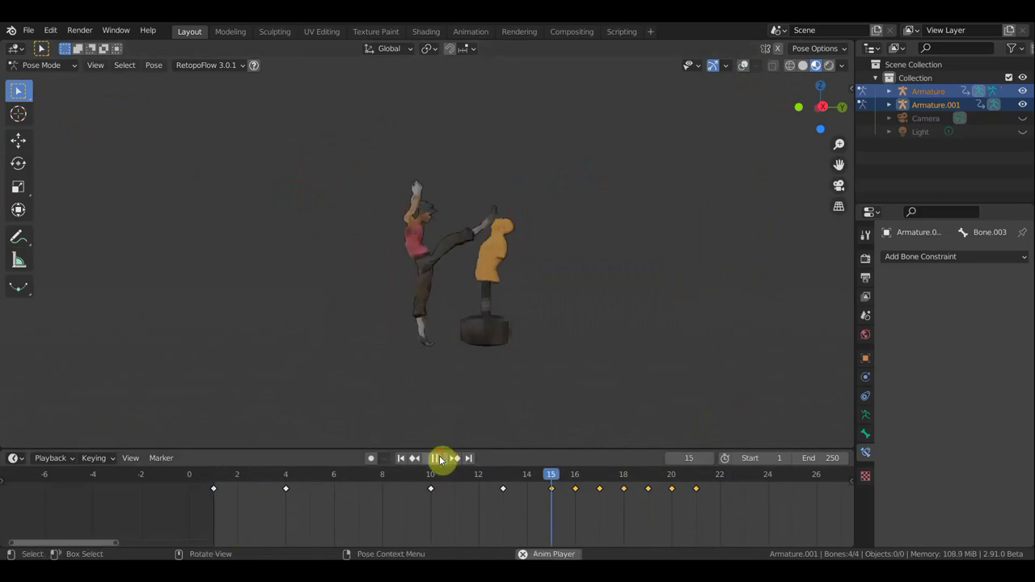
click(693, 477)
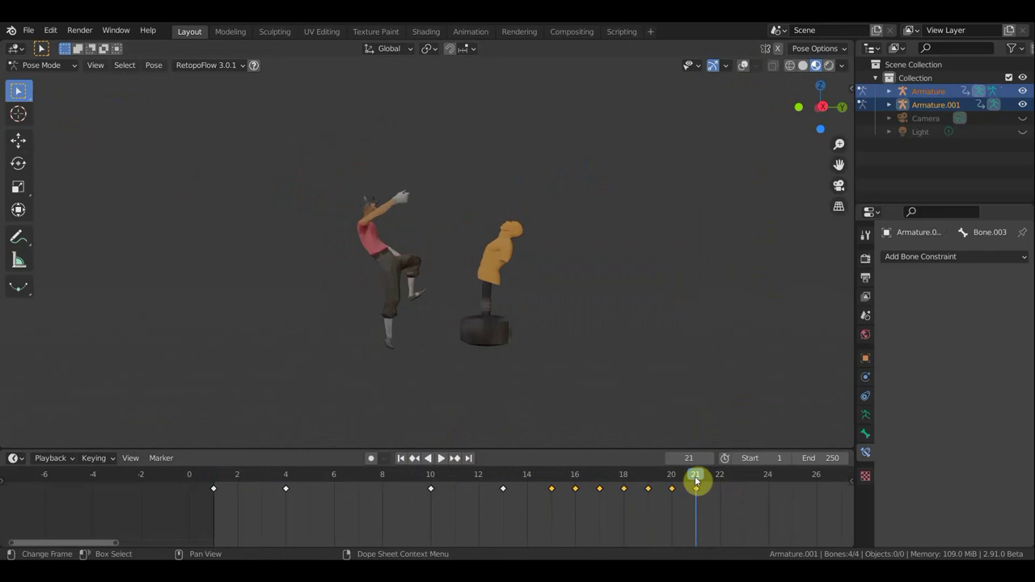
key(space)
mouse_move(662, 482)
mouse_down()
mouse_move(646, 489)
mouse_move(697, 485)
mouse_up()
scroll(657, 411, up, 5)
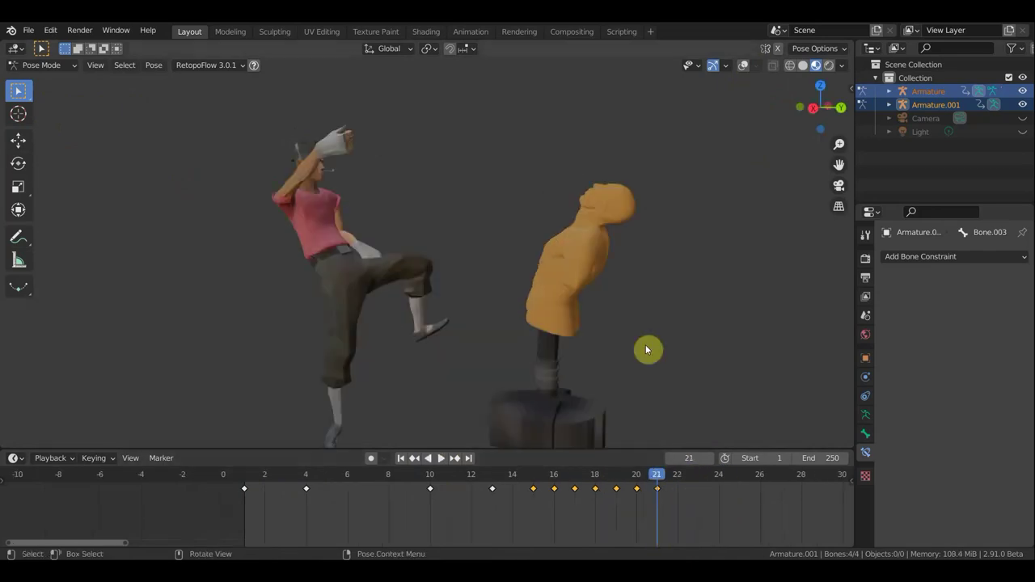
key(KP_4)
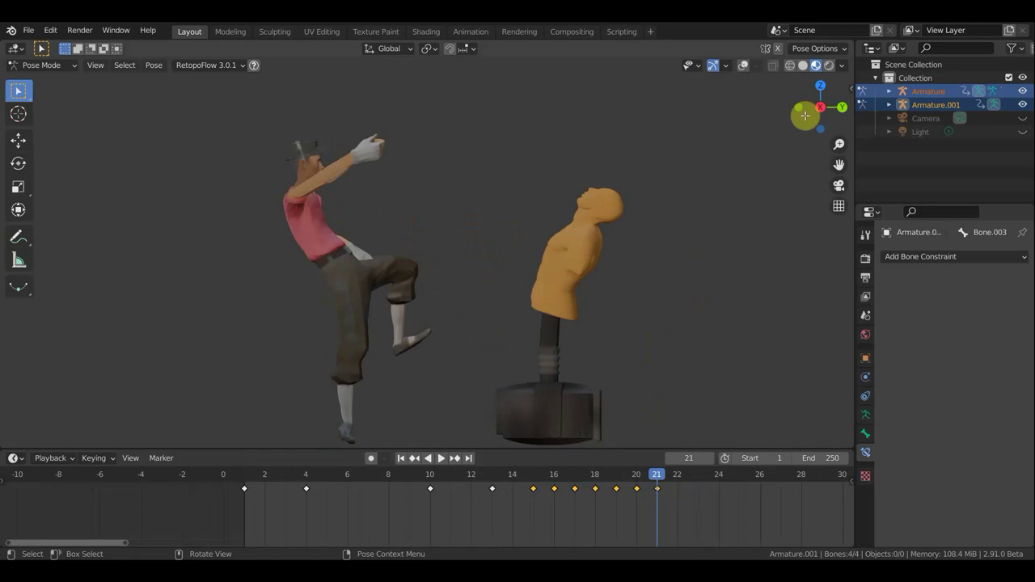
click(743, 66)
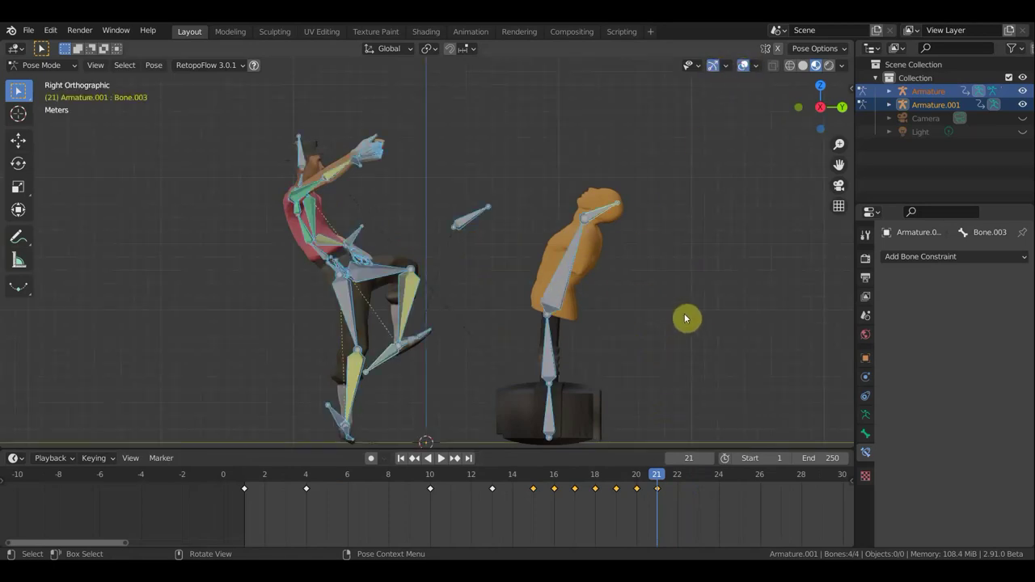
Re-rotate the dummy's torso back upright and adjust its head bone.
key(bracketleft)
key(r)
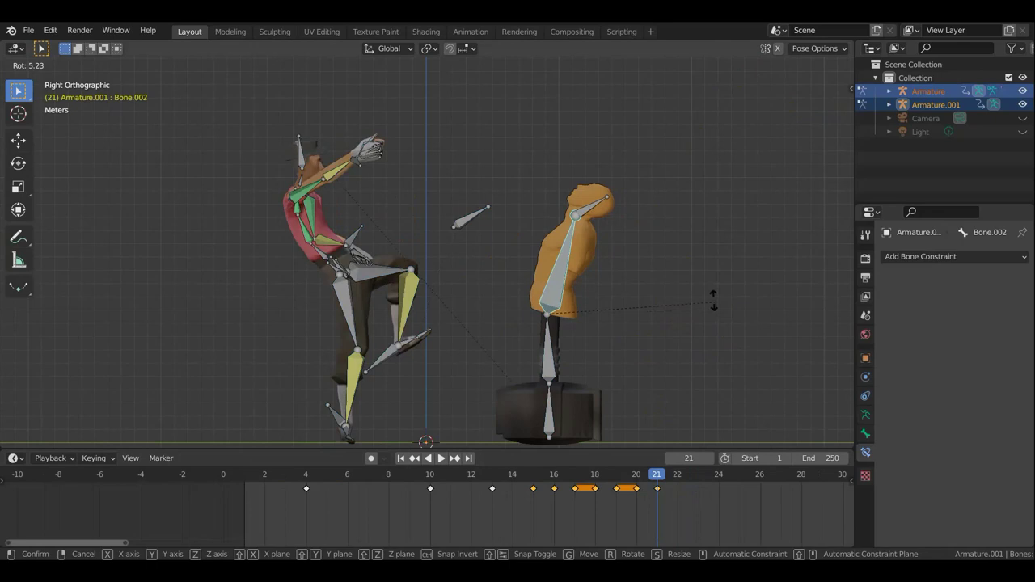
click(568, 216)
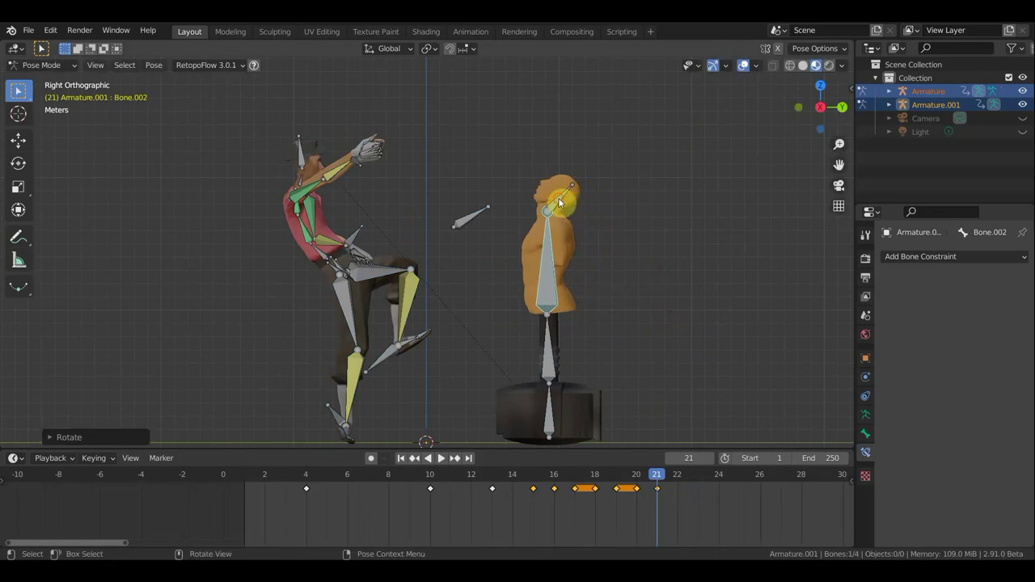
key(bracketright)
key(r)
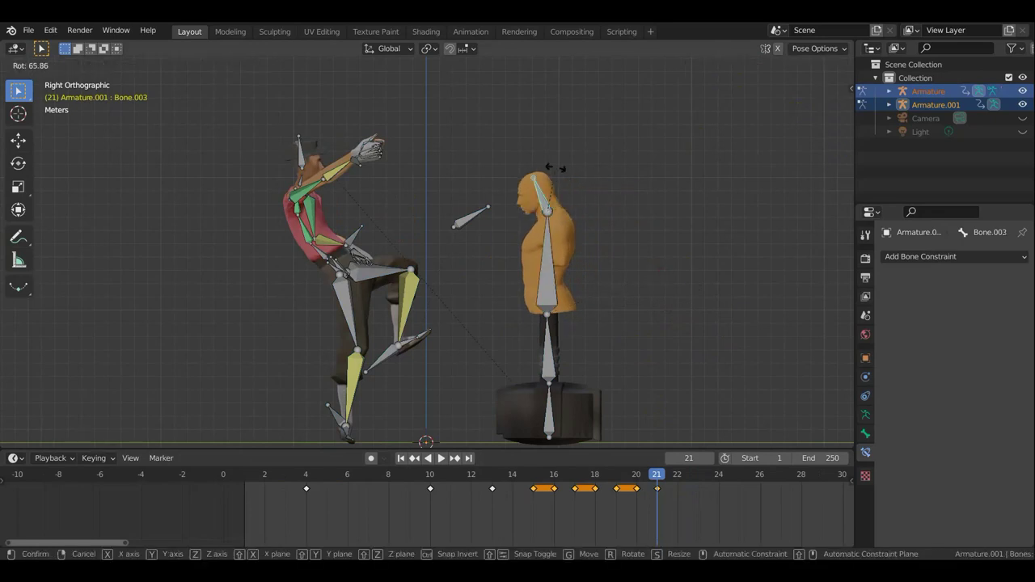
click(568, 170)
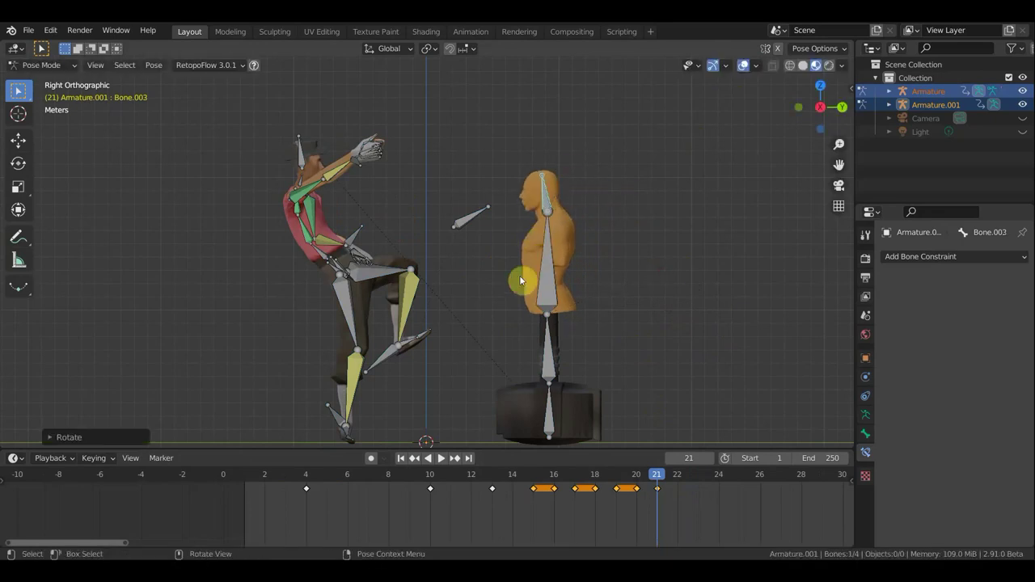
Select all the character's bones and advance the timeline to frame 22.
scroll(474, 341, down, 2)
scroll(463, 387, down, 1)
drag(463, 385, 305, 127)
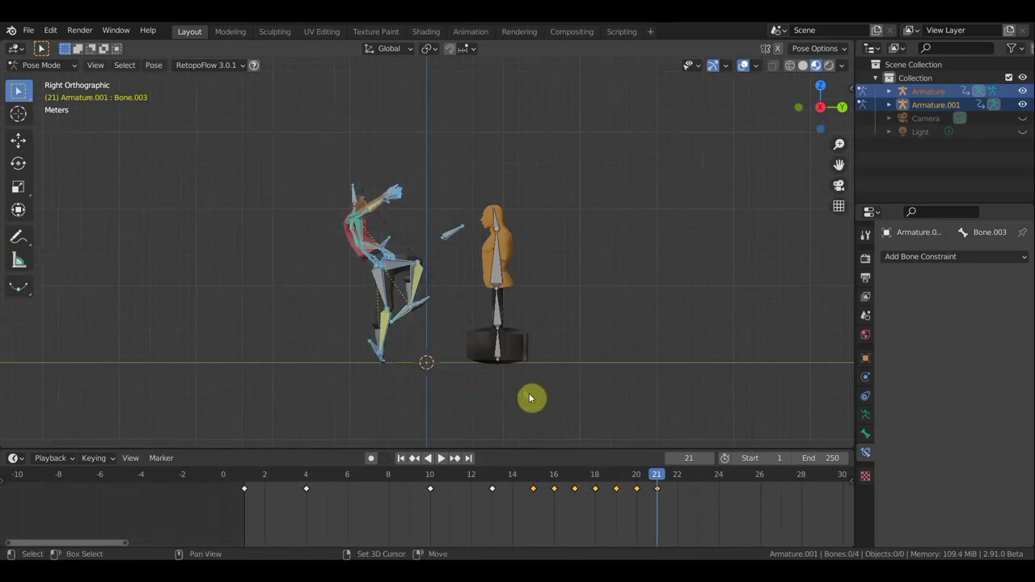
click(578, 366)
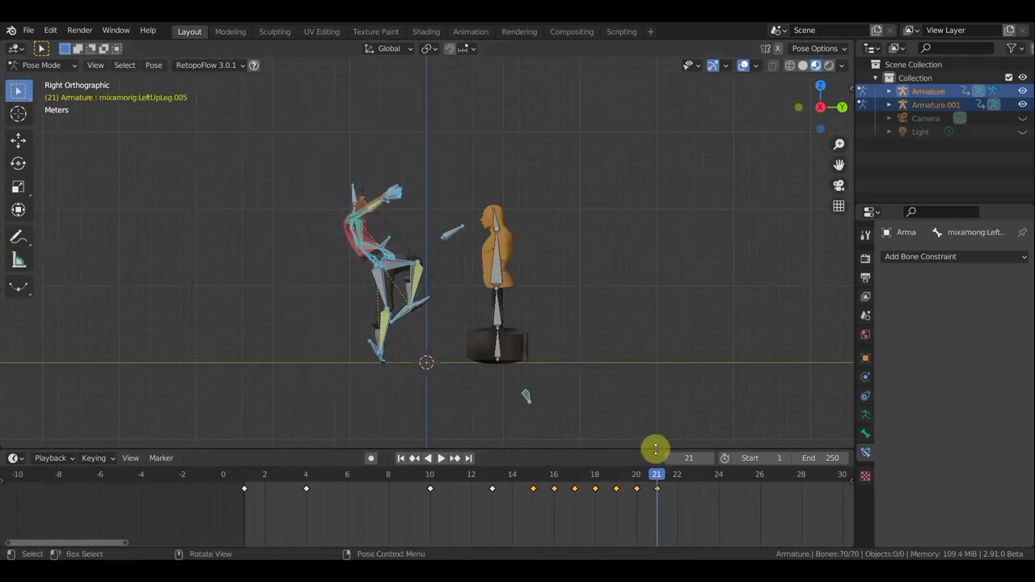
click(679, 486)
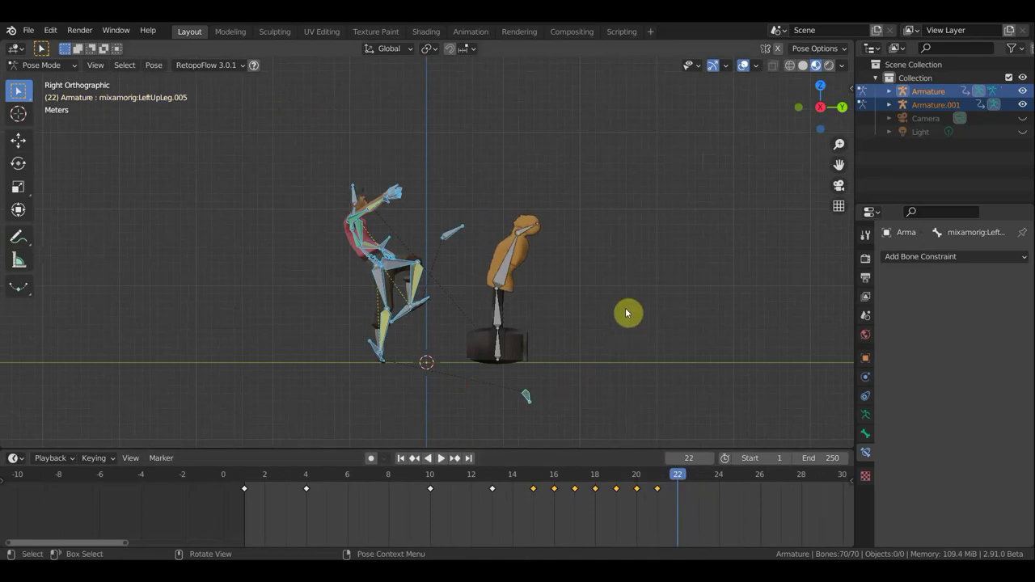
In top view, rotate the character's whole pose around.
key(KP_7)
scroll(550, 329, down, 2)
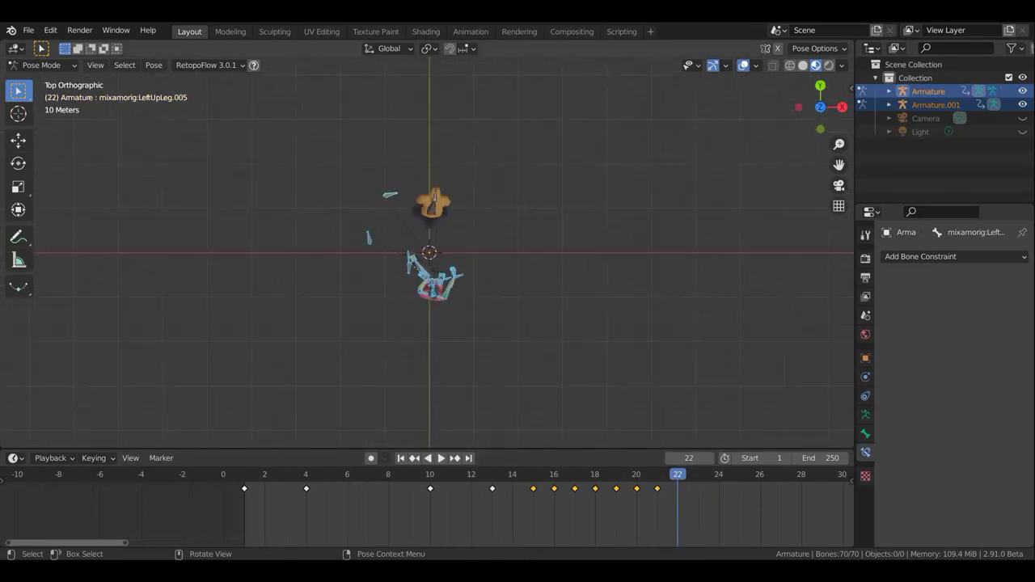
key(r)
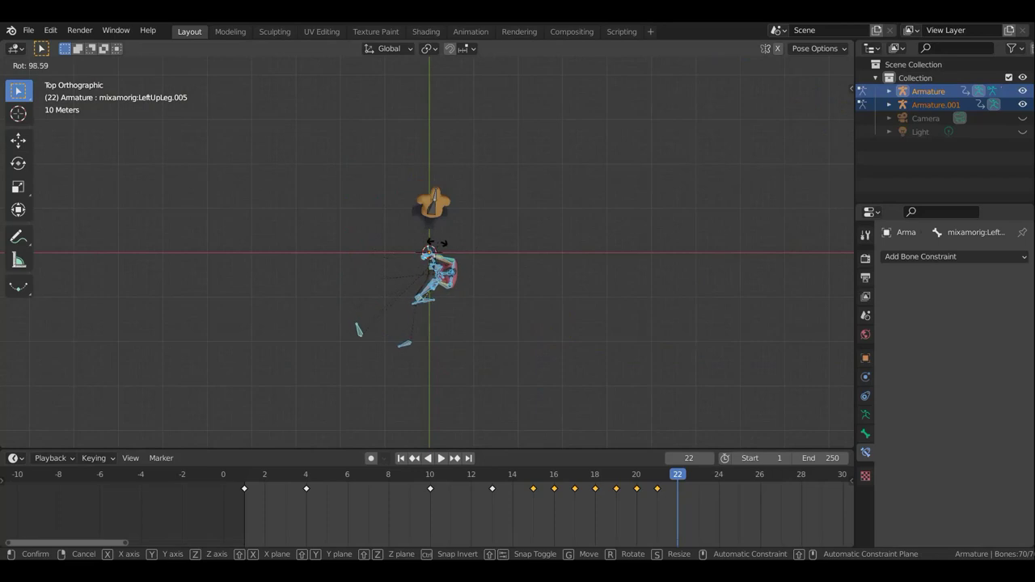
click(540, 297)
mouse_move(540, 297)
middle_down()
mouse_move(418, 246)
mouse_move(389, 132)
middle_up()
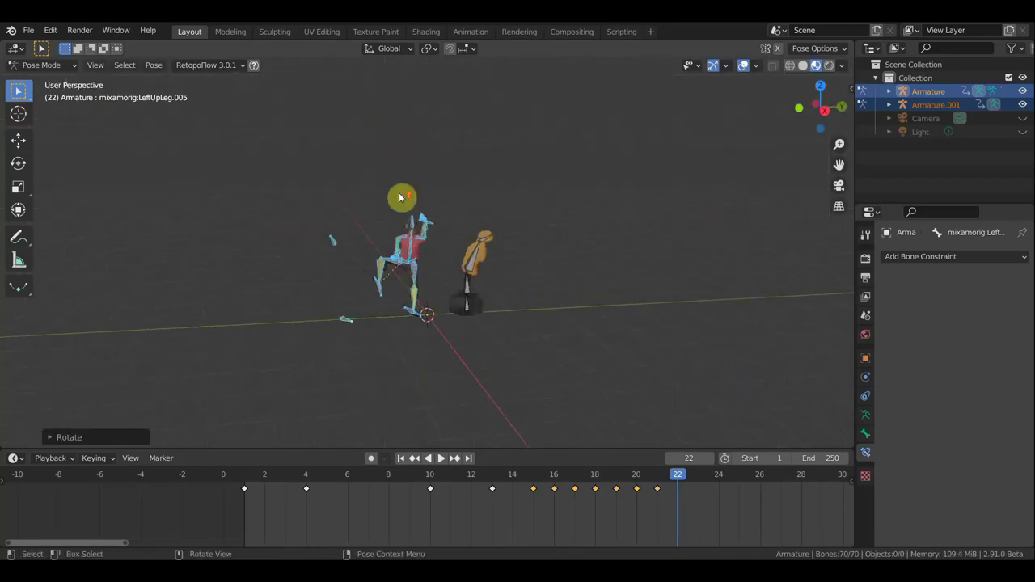
scroll(404, 199, up, 3)
mouse_move(351, 235)
middle_down()
mouse_move(330, 213)
mouse_move(355, 293)
middle_up()
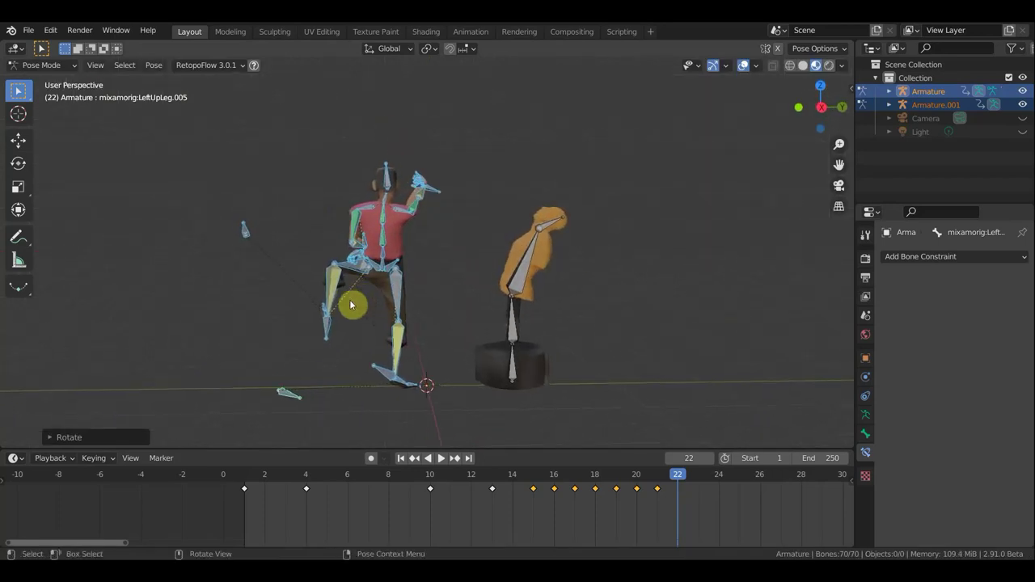
Move the left lower leg bone and the LeftForeArm.005 bone, cancelling a left-hand rotation.
click(330, 327)
key(g)
click(375, 341)
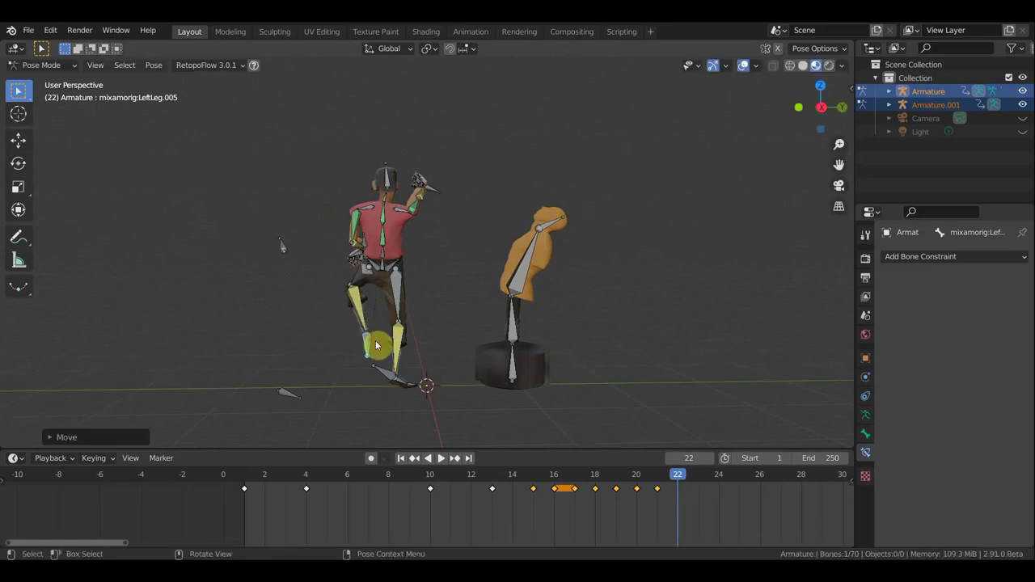
click(366, 266)
key(r)
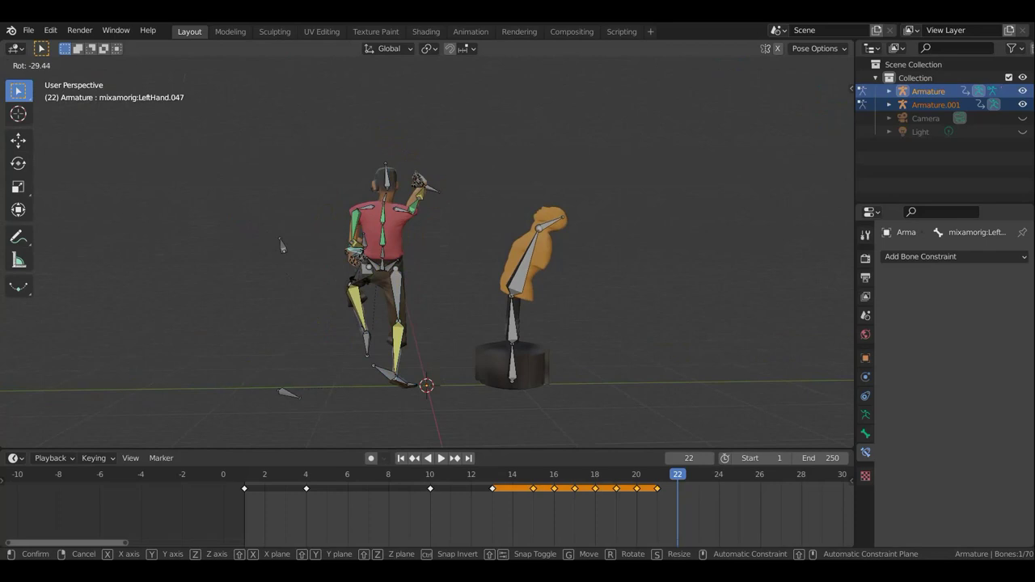
right_click(372, 286)
mouse_move(351, 273)
middle_down()
mouse_move(474, 298)
mouse_move(383, 254)
mouse_move(358, 266)
mouse_move(405, 275)
middle_up()
click(410, 279)
key(g)
click(359, 292)
mouse_move(363, 294)
middle_down()
mouse_move(665, 316)
mouse_move(575, 309)
mouse_move(575, 329)
middle_up()
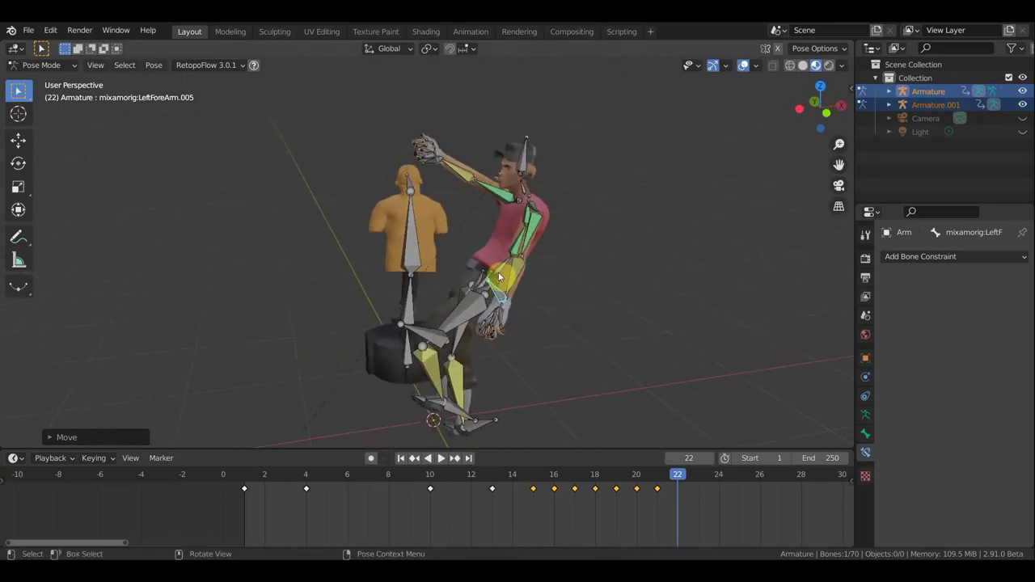
Rotate the Spine bone twice to change the character's lean.
click(550, 283)
middle_drag(550, 283, 565, 278)
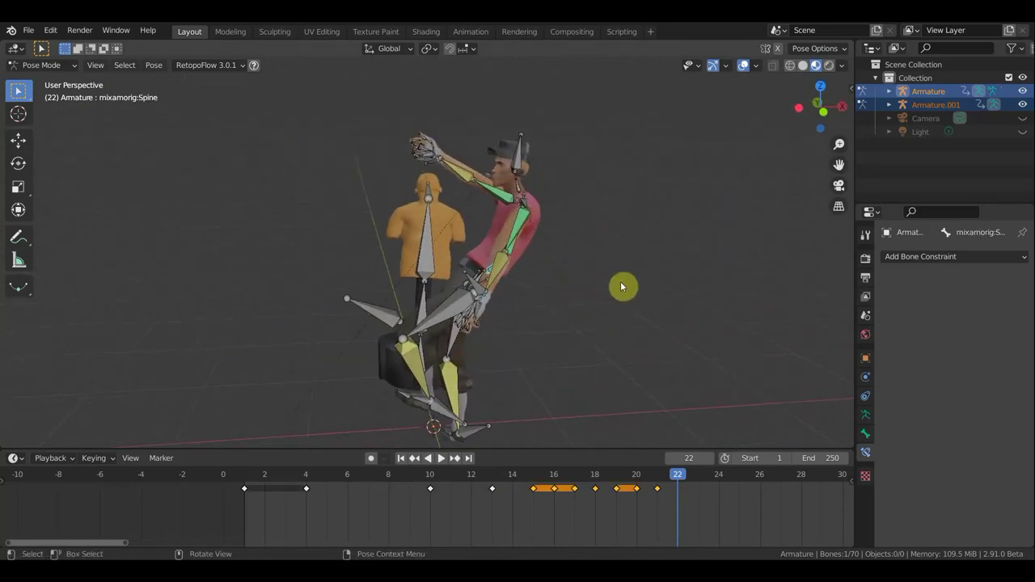
key(r)
click(588, 241)
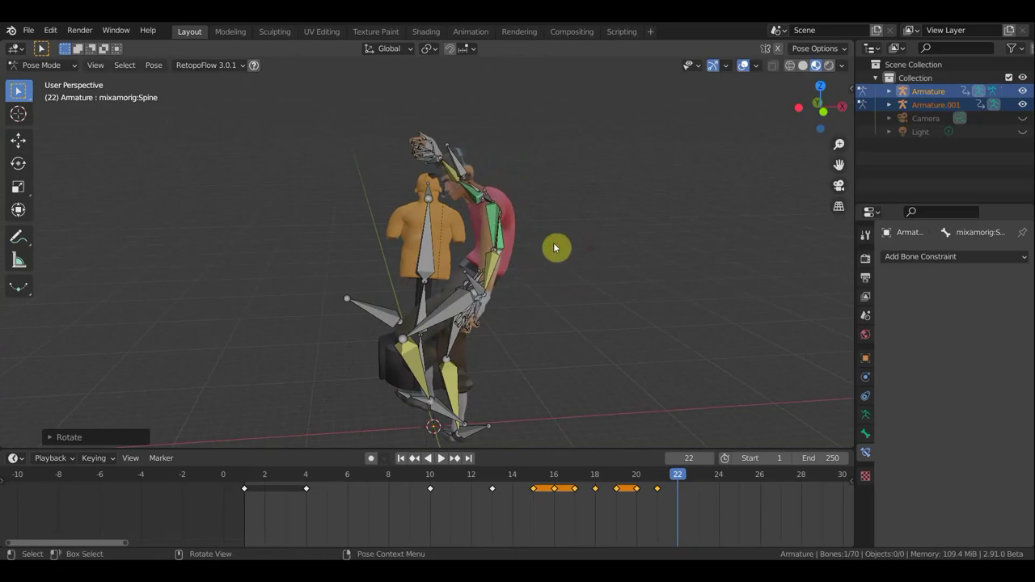
middle_drag(588, 266, 446, 247)
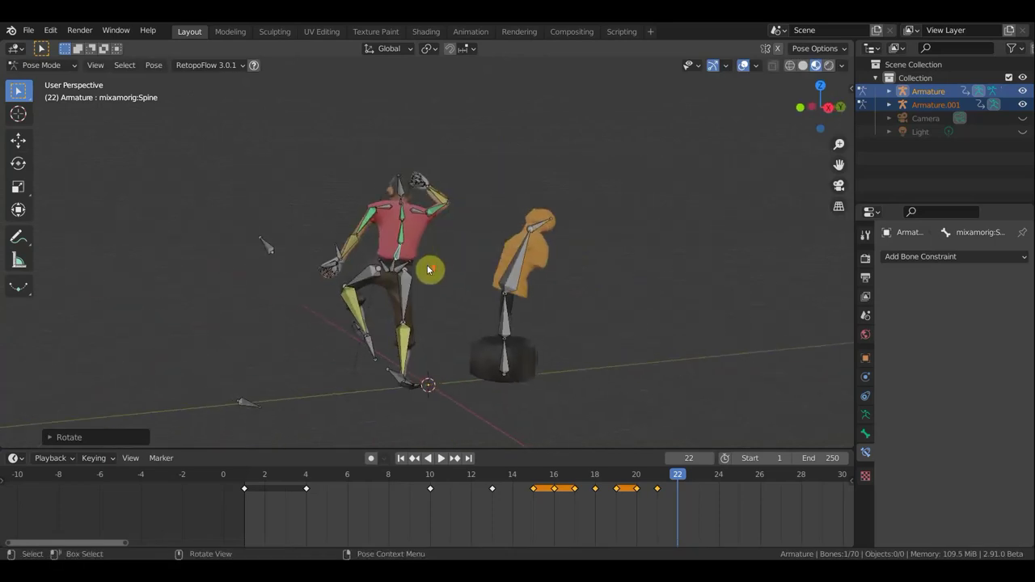
scroll(453, 271, up, 3)
mouse_move(495, 280)
middle_down()
mouse_move(664, 301)
mouse_move(649, 292)
middle_up()
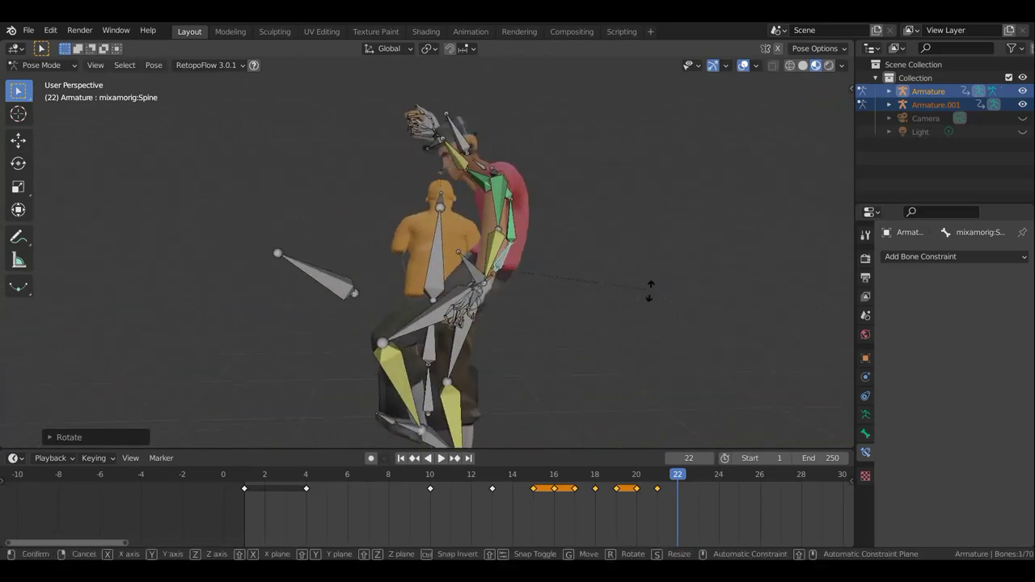
key(r)
click(621, 342)
mouse_move(510, 293)
middle_down()
mouse_move(376, 273)
mouse_move(529, 302)
middle_up()
Rotate the Hips bone for the follow-through pose.
click(400, 288)
key(r)
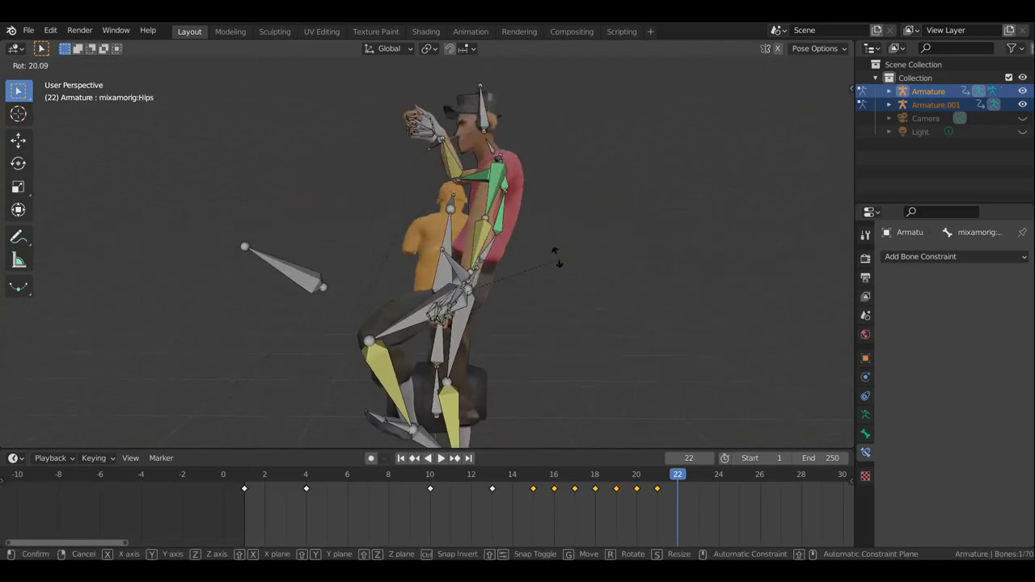
click(526, 240)
mouse_move(527, 241)
middle_down()
mouse_move(294, 259)
mouse_move(446, 158)
middle_up()
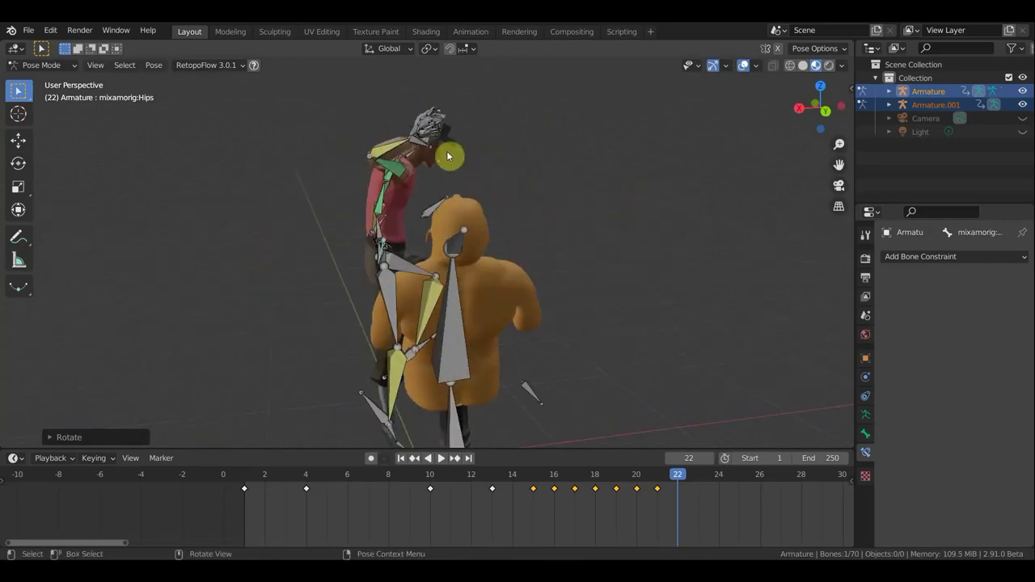
Move the LeftForeArm.007 and LeftForeArm.005 bones to new positions.
click(421, 146)
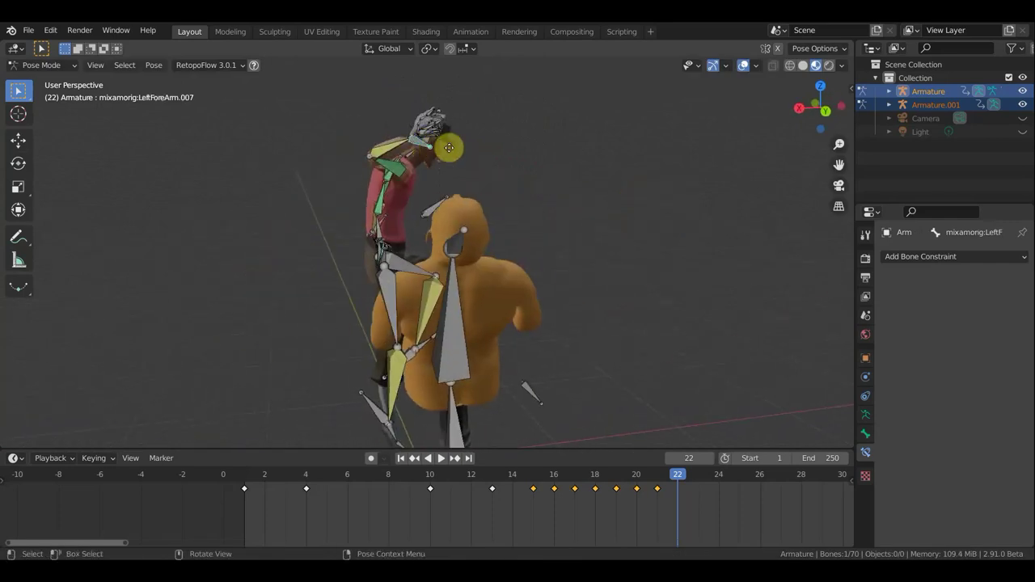
key(g)
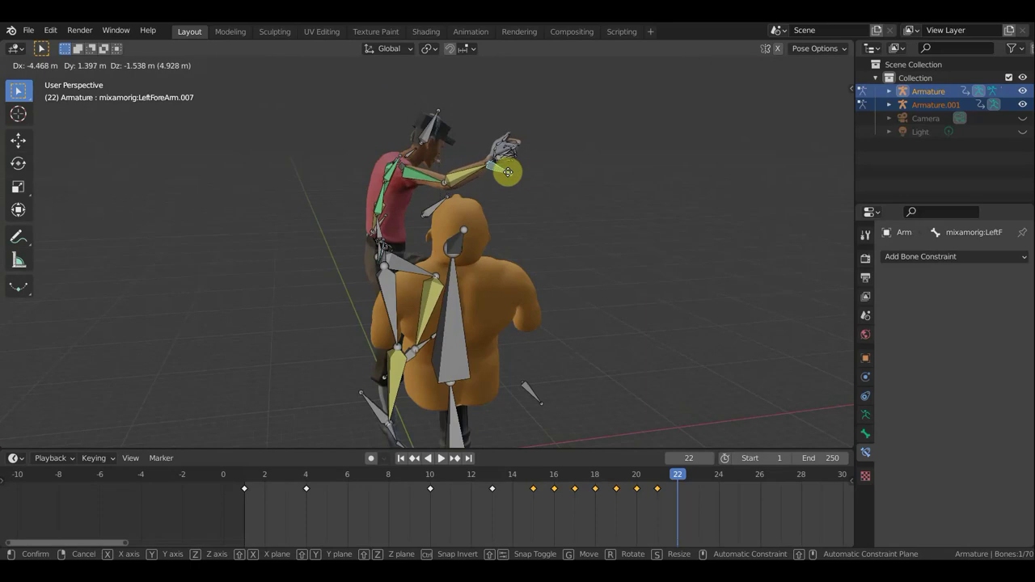
click(514, 180)
middle_drag(596, 200, 716, 195)
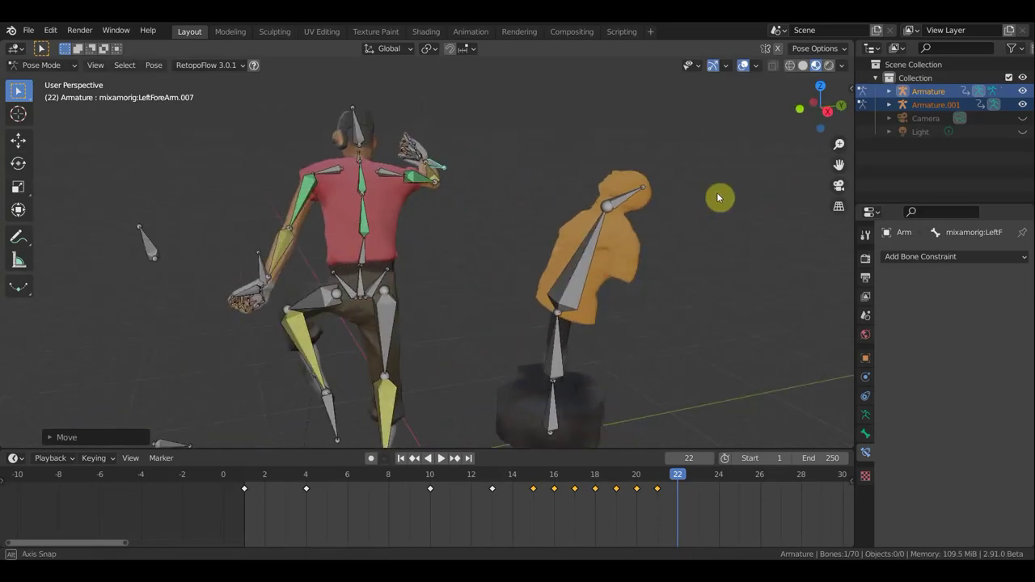
click(266, 270)
key(g)
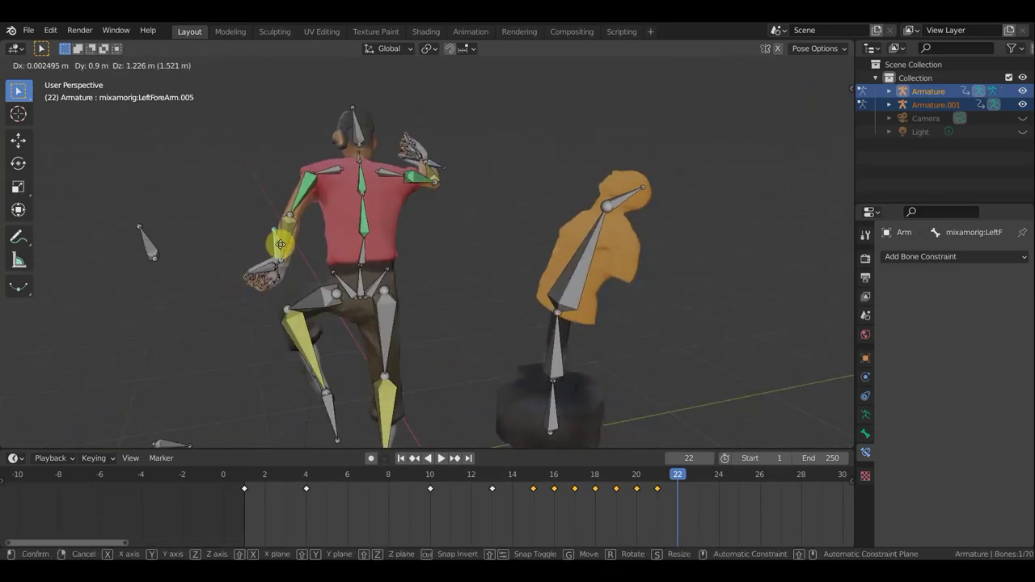
click(281, 243)
middle_drag(351, 277, 438, 276)
mouse_move(483, 324)
middle_down()
mouse_move(622, 331)
mouse_move(663, 355)
middle_up()
Rotate the selected left forearm bone.
key(r)
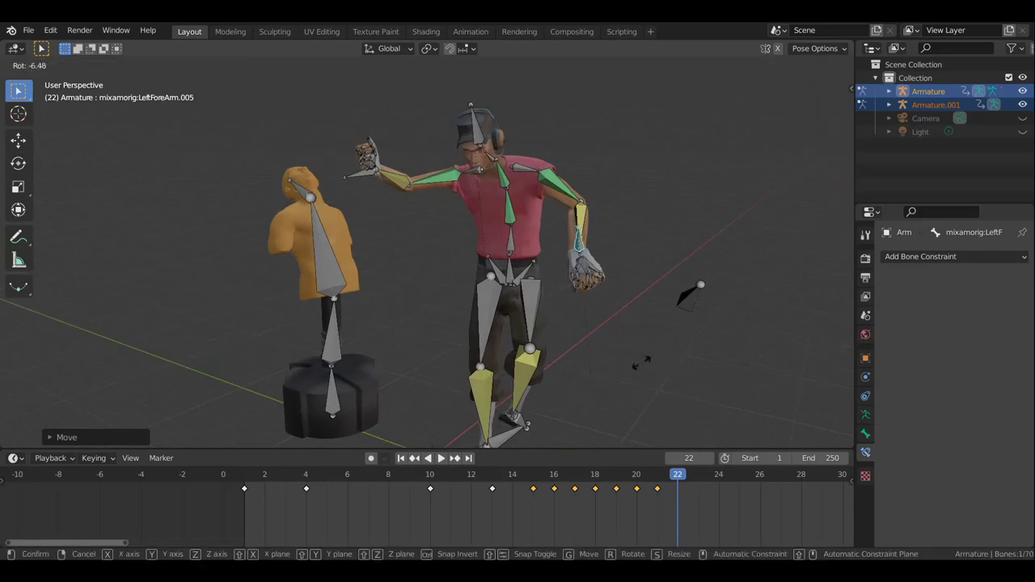
click(599, 361)
middle_drag(600, 362, 633, 349)
mouse_move(564, 308)
middle_down()
mouse_move(603, 302)
mouse_move(522, 278)
middle_up()
Shift the Hips bone up and to the left.
click(490, 263)
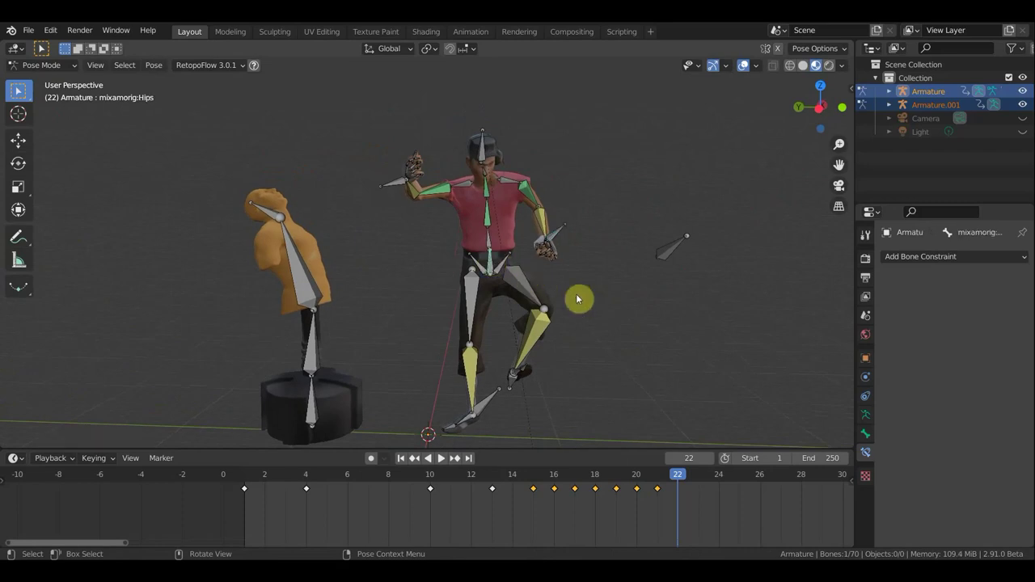
key(g)
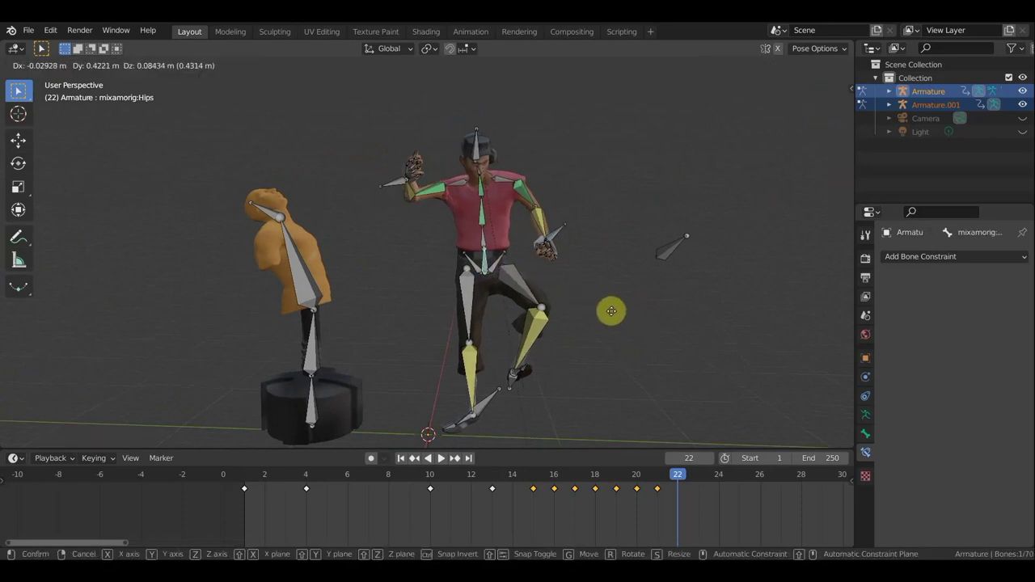
click(609, 315)
mouse_move(610, 315)
middle_down()
mouse_move(299, 273)
mouse_move(290, 280)
mouse_move(407, 423)
middle_up()
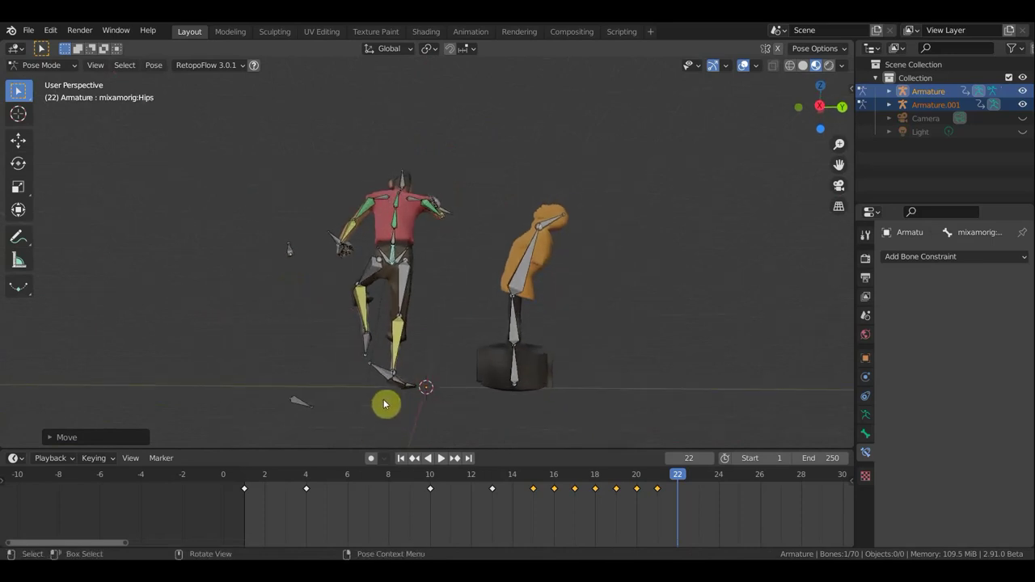
click(387, 373)
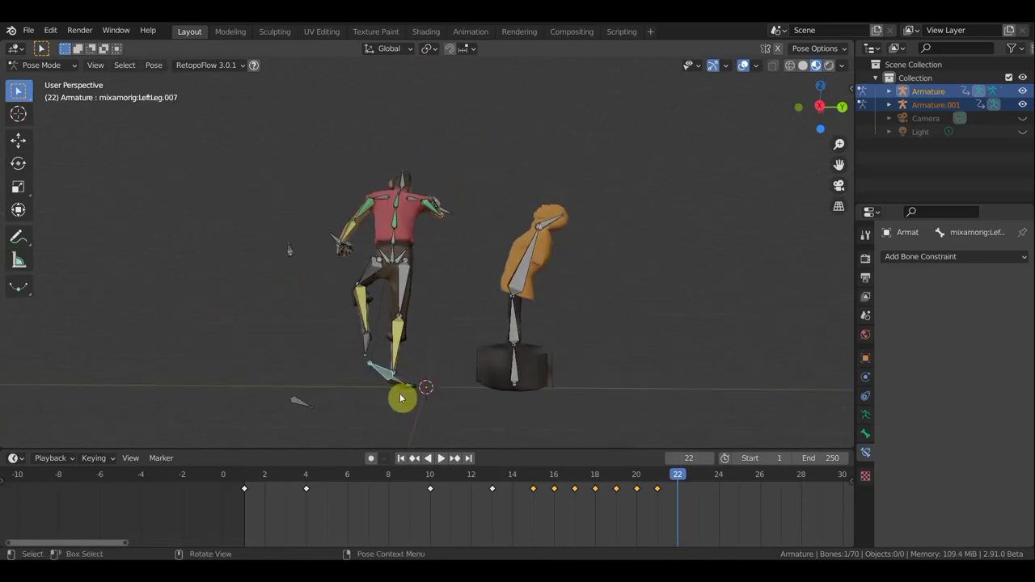
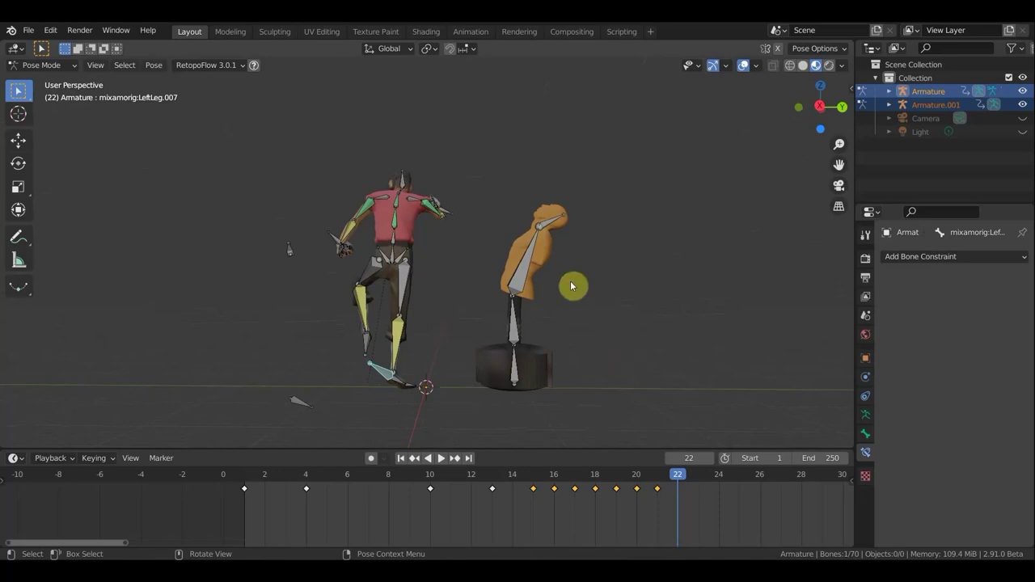
Bend the orange dummy's middle bust bone and head bone backward.
click(520, 277)
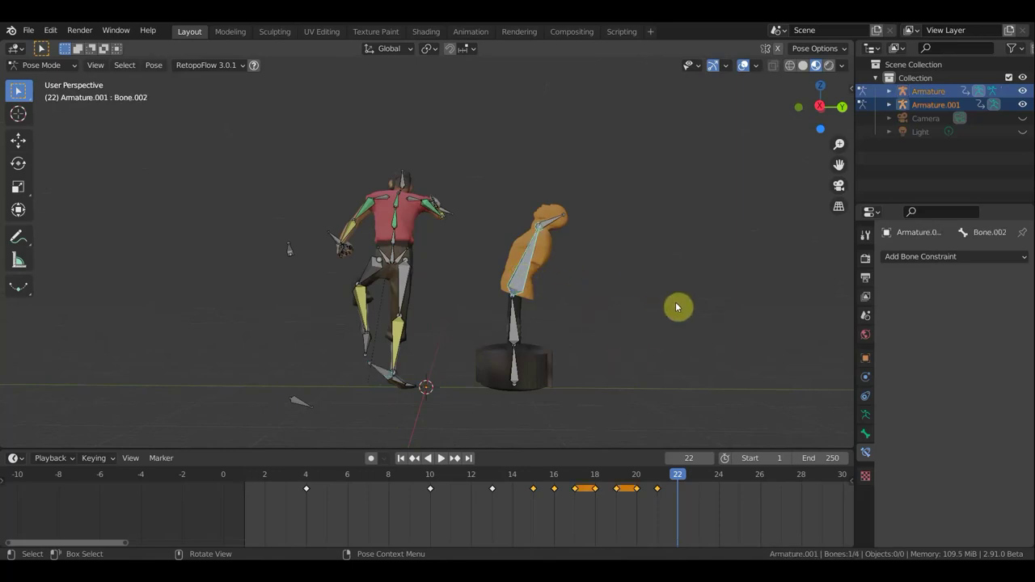
key(r)
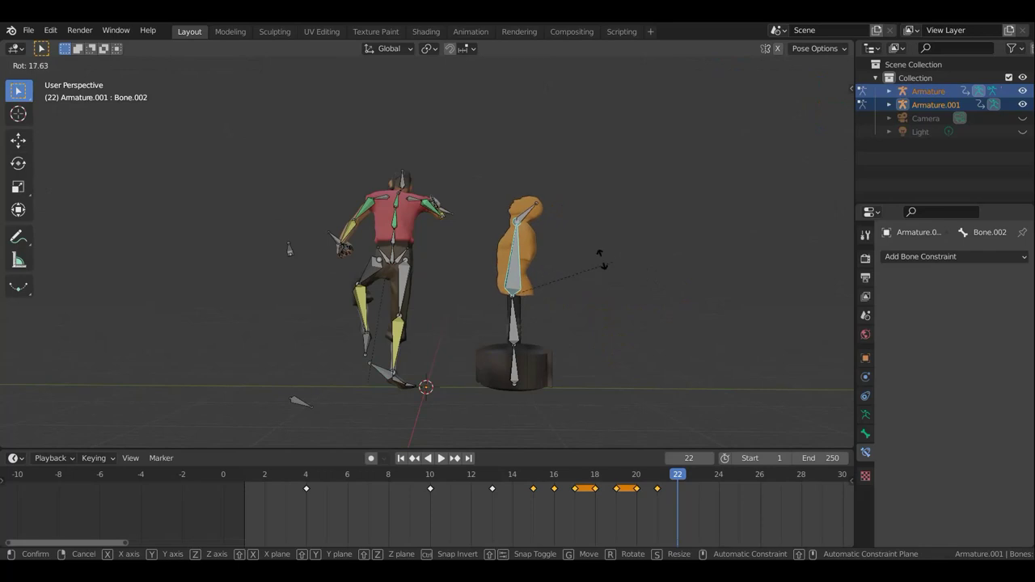
click(592, 250)
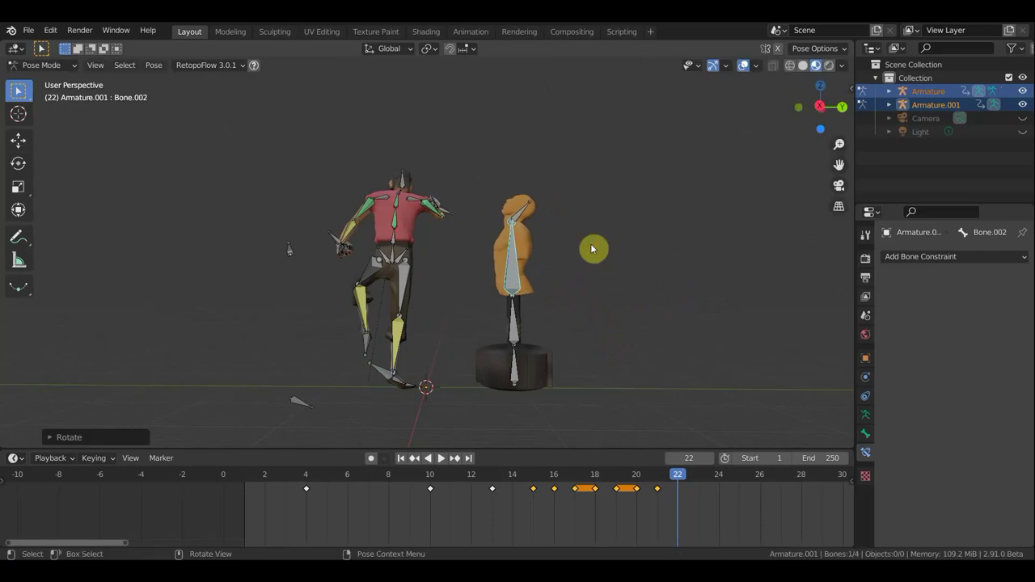
click(526, 208)
key(r)
click(533, 190)
Key Location & Rotation on all dummy bones at frame 22, then play and stop at frame 23.
key(a)
key(i)
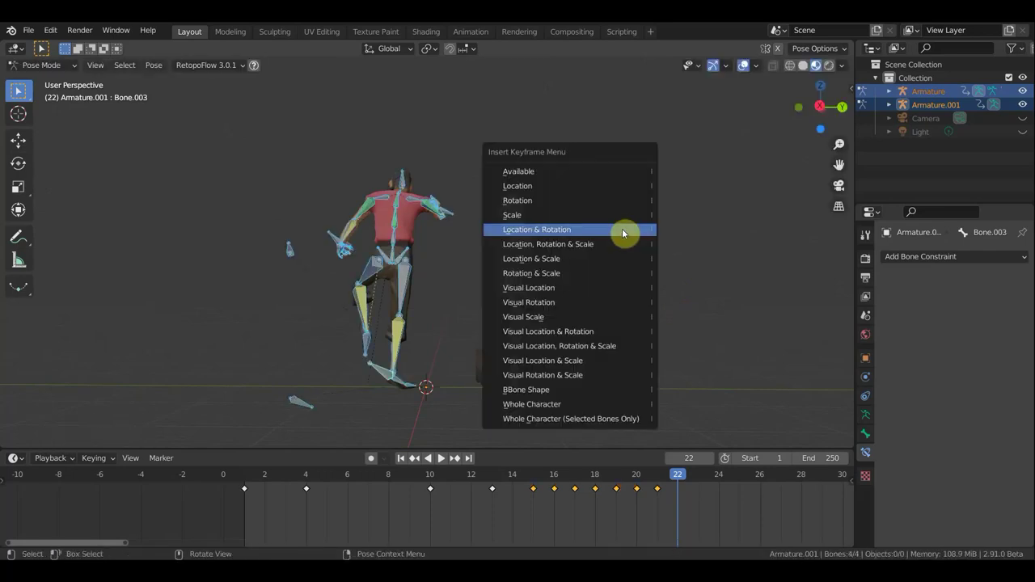
click(622, 230)
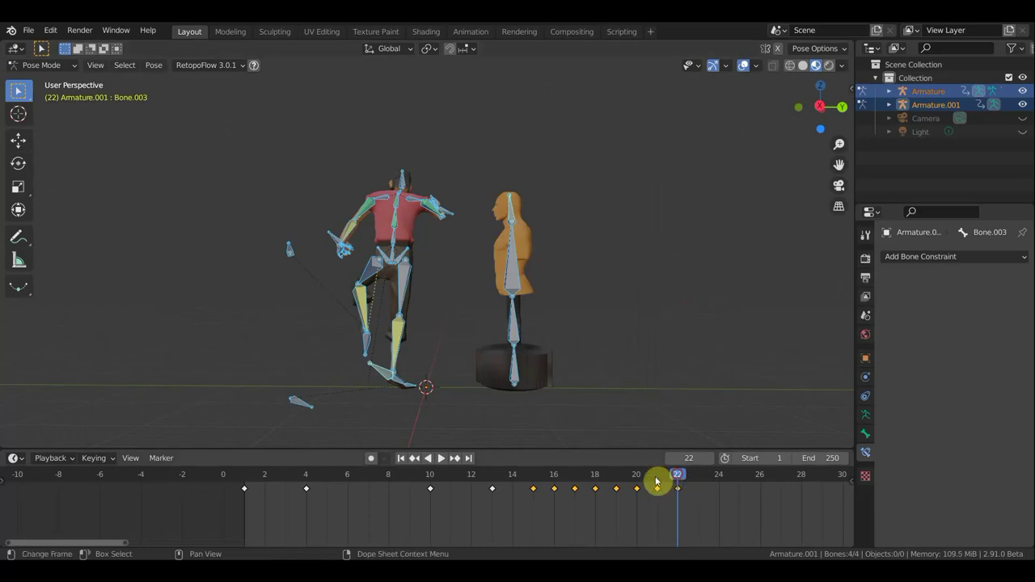
key(space)
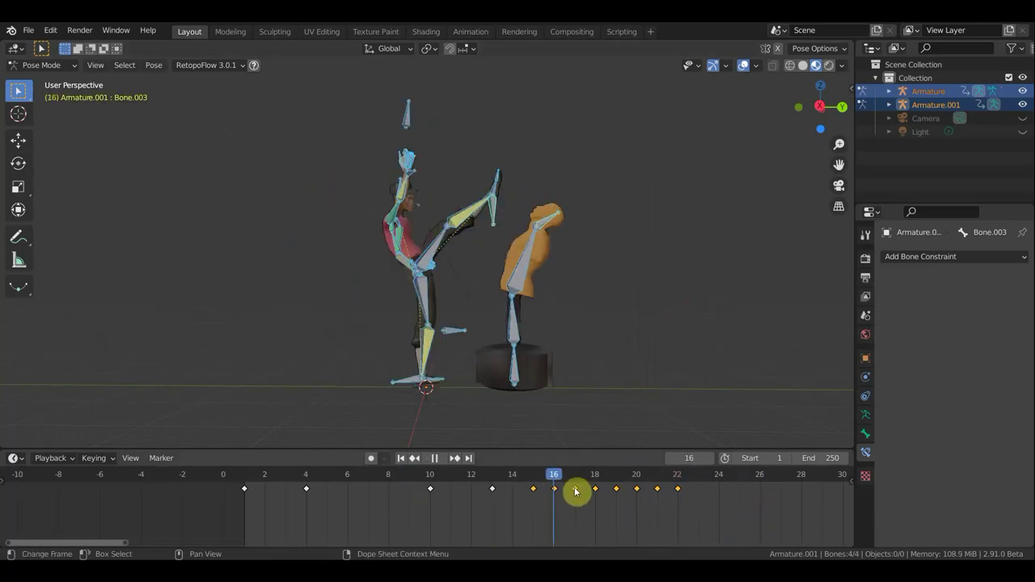
mouse_move(710, 495)
mouse_down()
mouse_move(351, 481)
mouse_move(736, 484)
mouse_move(668, 485)
mouse_move(695, 488)
mouse_up()
key(space)
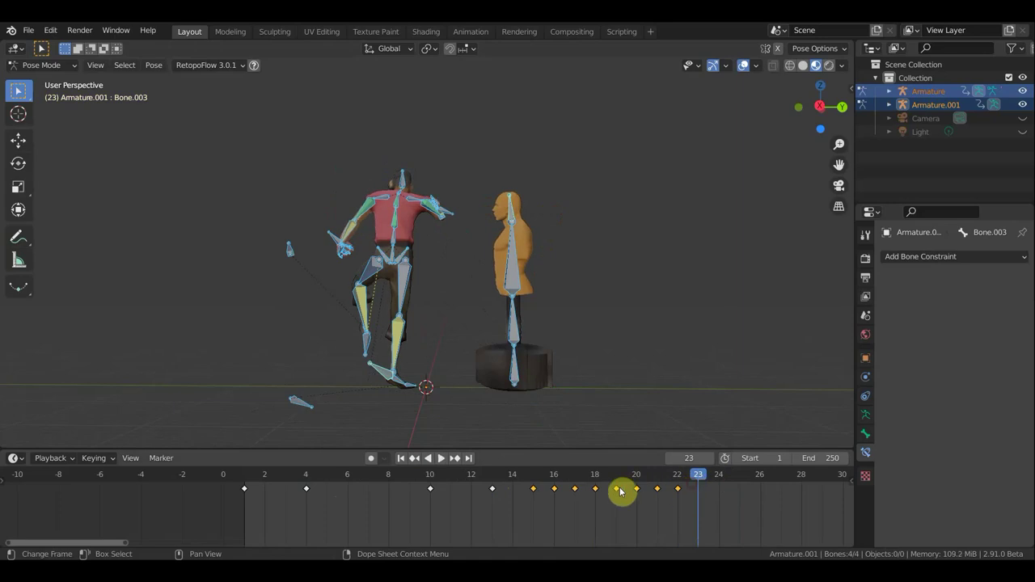
Box-select the character's bones and rotate them about 48° from top view to face the dummy.
drag(439, 421, 145, 67)
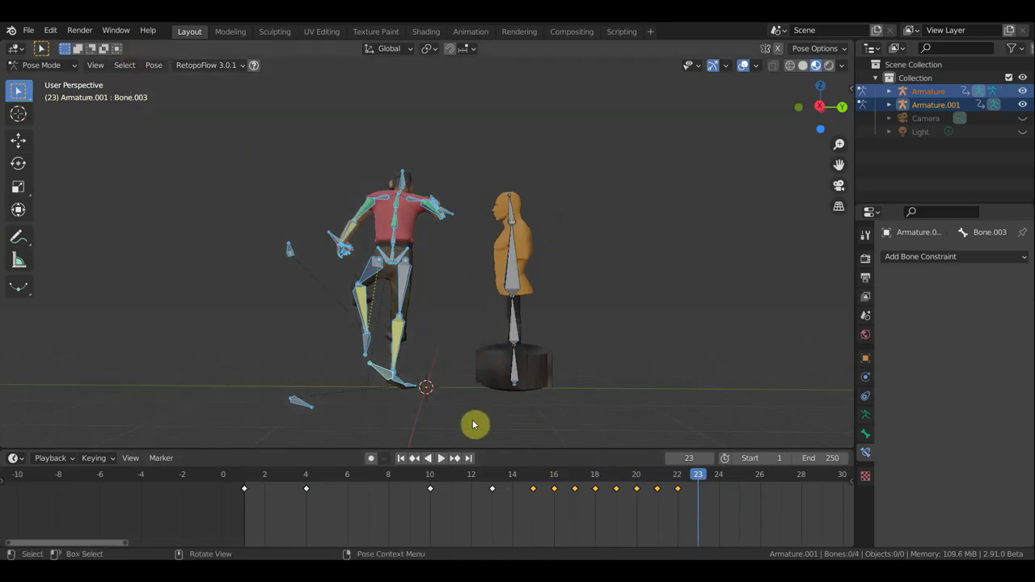
drag(470, 434, 222, 130)
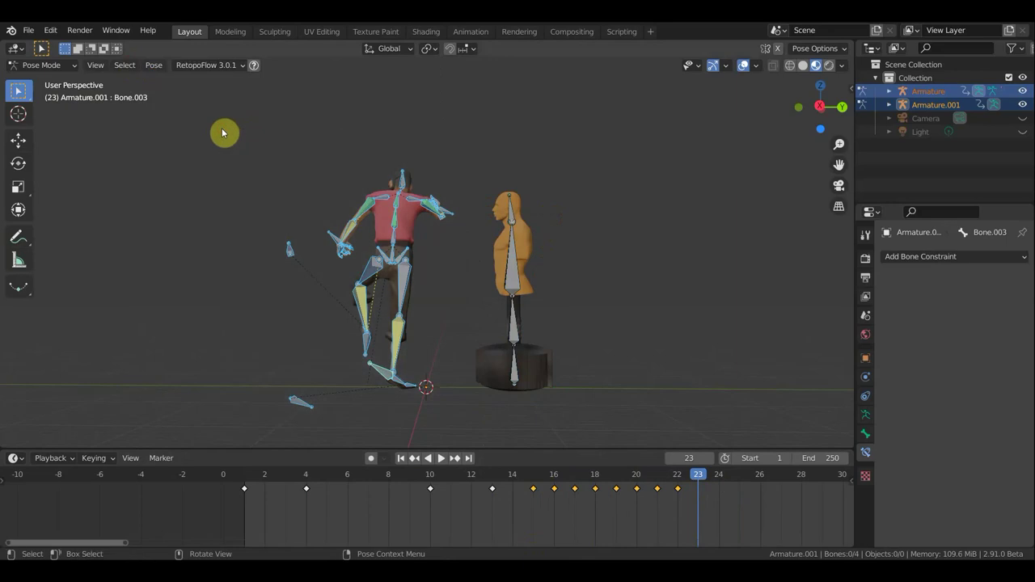
key(KP_7)
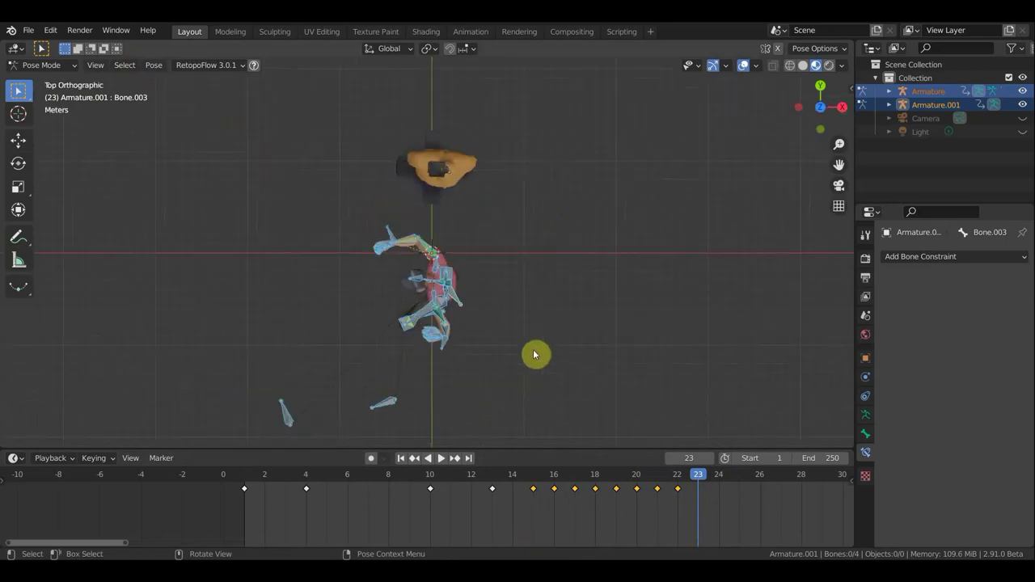
key(r)
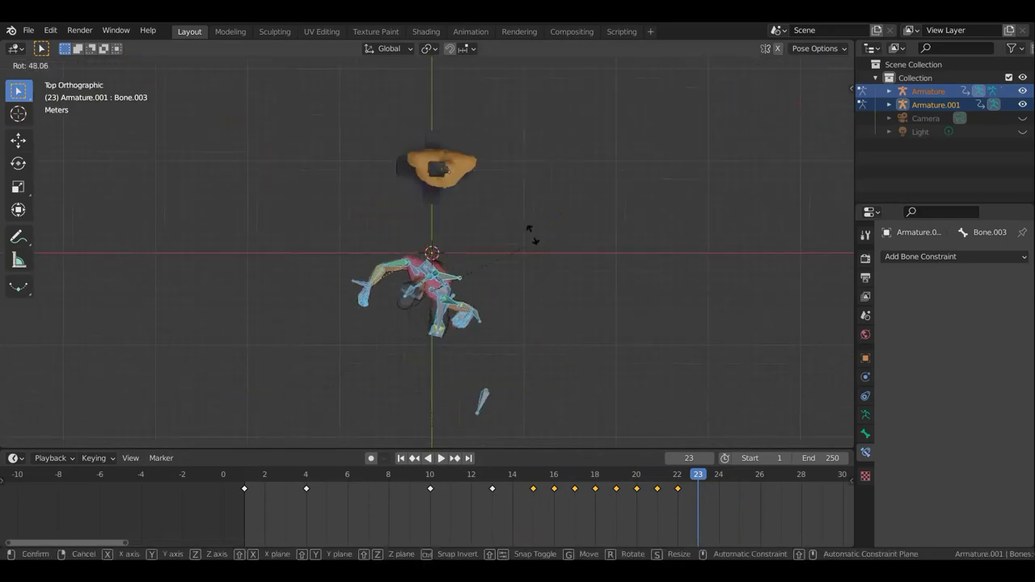
click(555, 270)
middle_drag(555, 271, 291, 67)
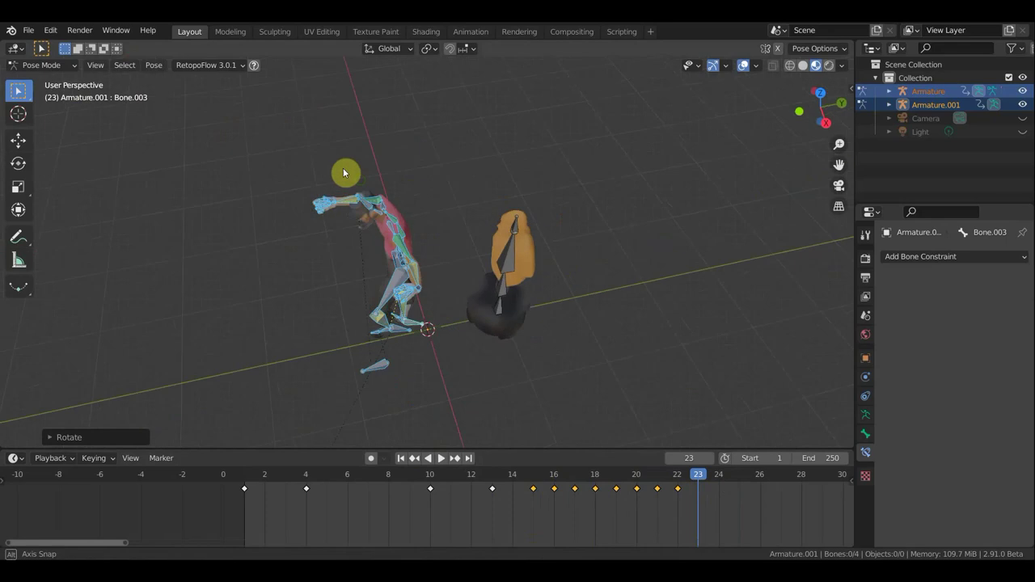
key(KP_3)
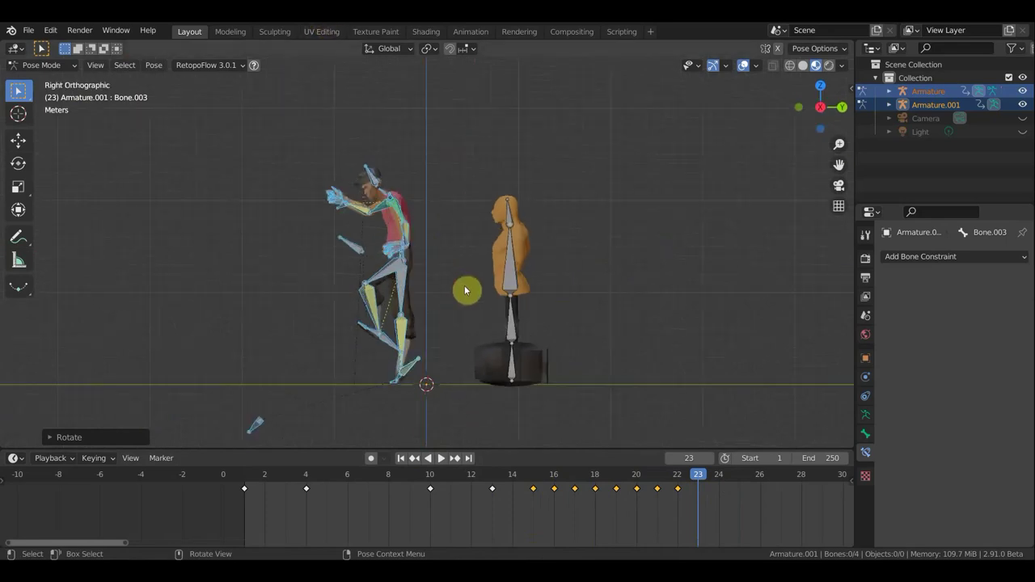
scroll(426, 298, up, 2)
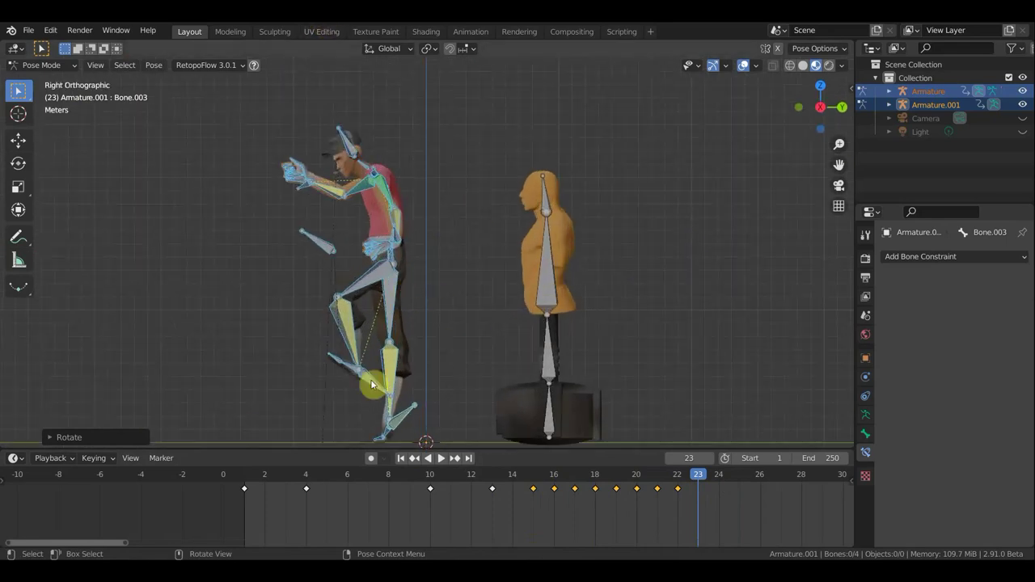
Move and rotate the character's lower left leg so the knee is raised.
click(418, 388)
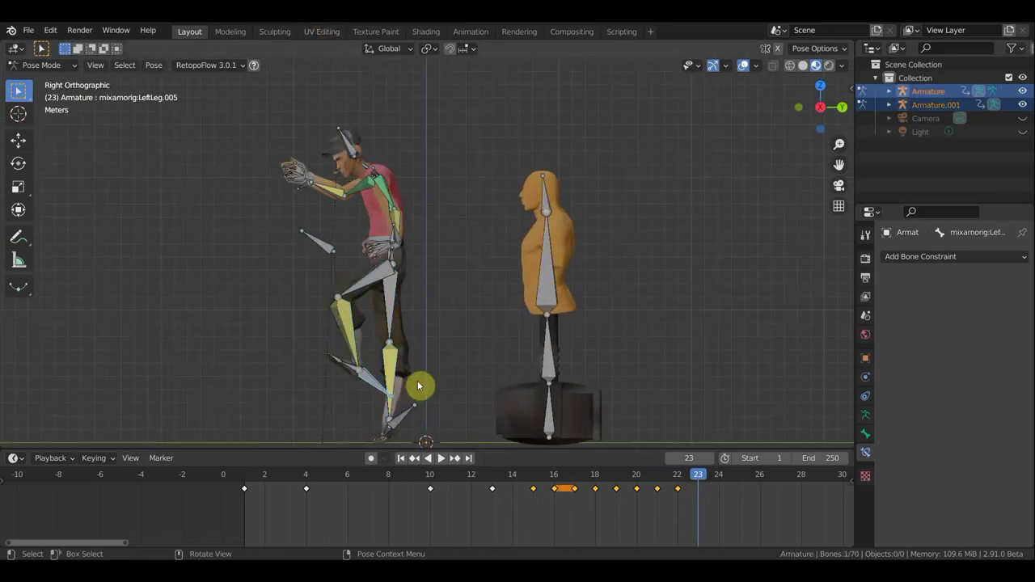
drag(418, 386, 354, 347)
key(r)
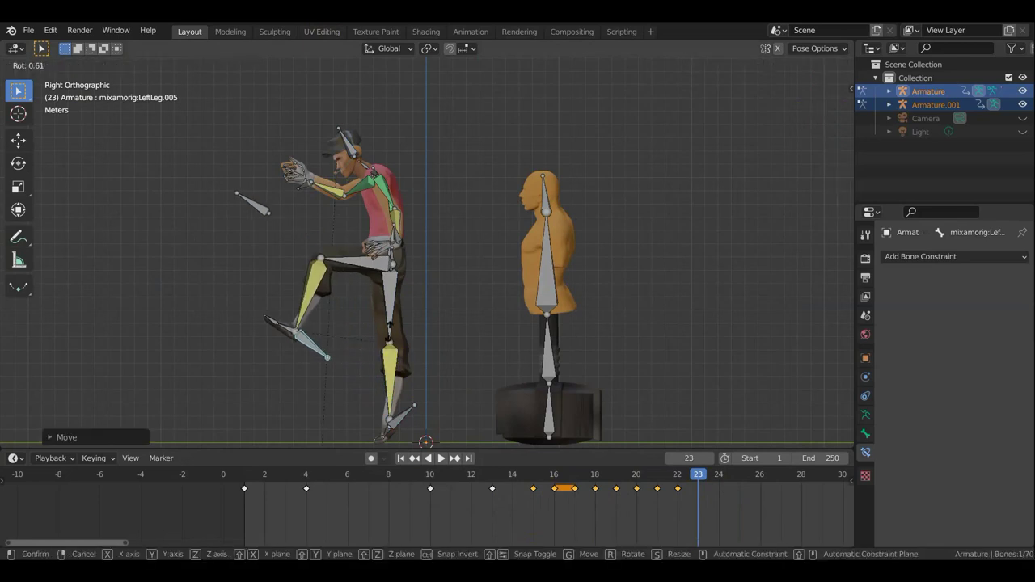
click(348, 281)
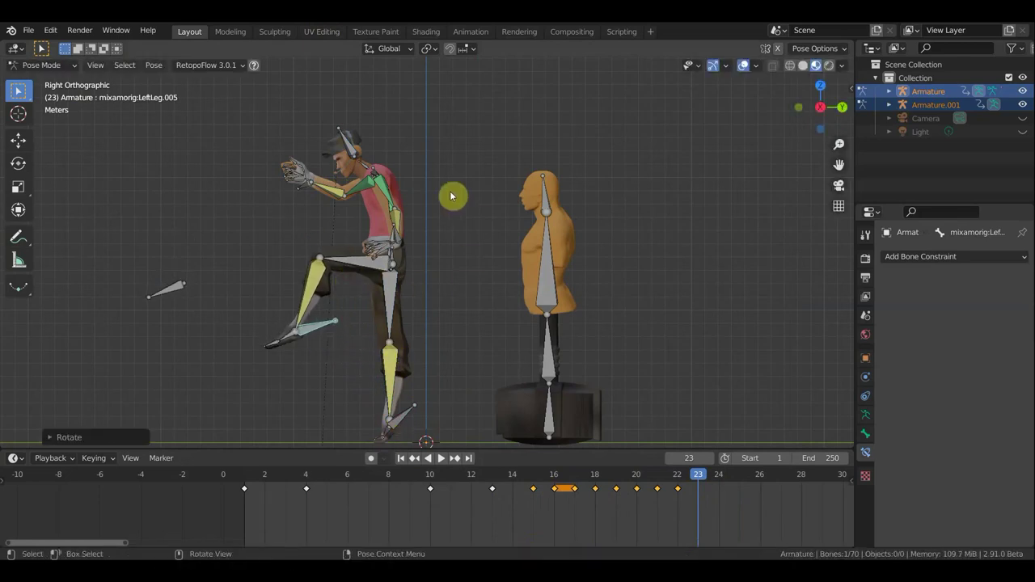
mouse_move(426, 234)
middle_down()
mouse_move(504, 323)
mouse_move(513, 308)
mouse_move(468, 297)
middle_up()
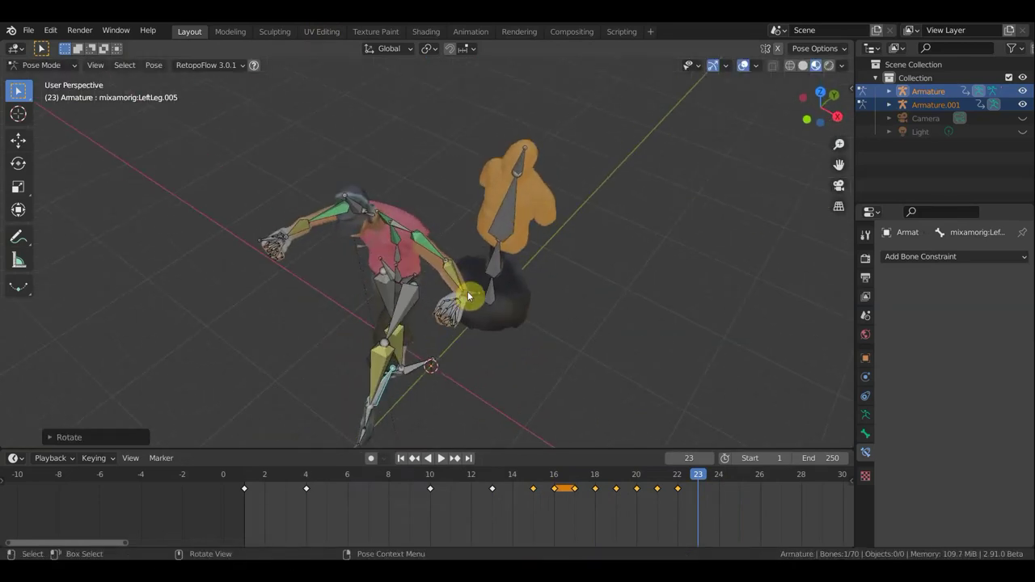
Select both forearms and the hips, then turn the character toward the dummy in top view.
click(286, 245)
middle_drag(285, 245, 429, 277)
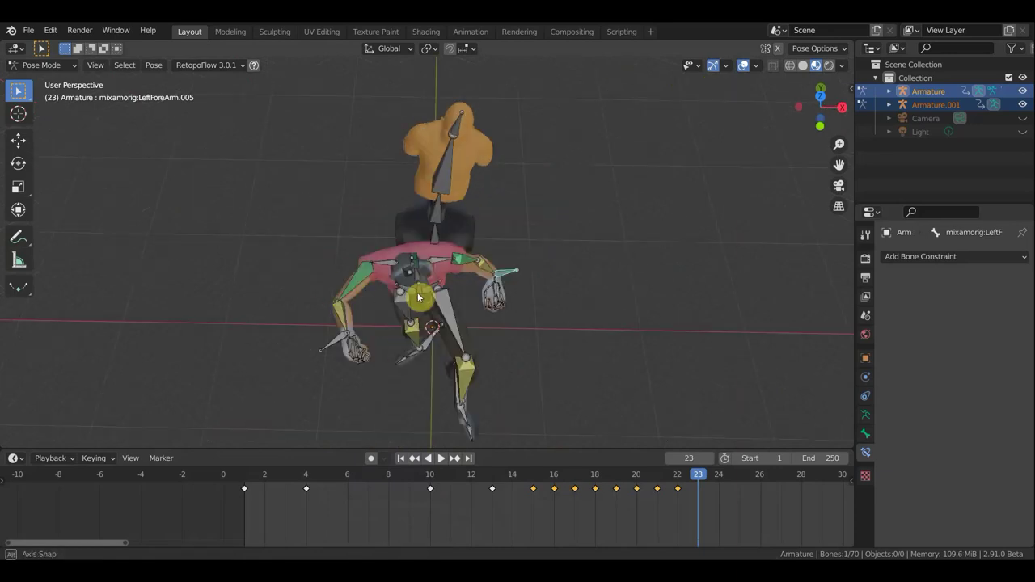
shift+click(430, 286)
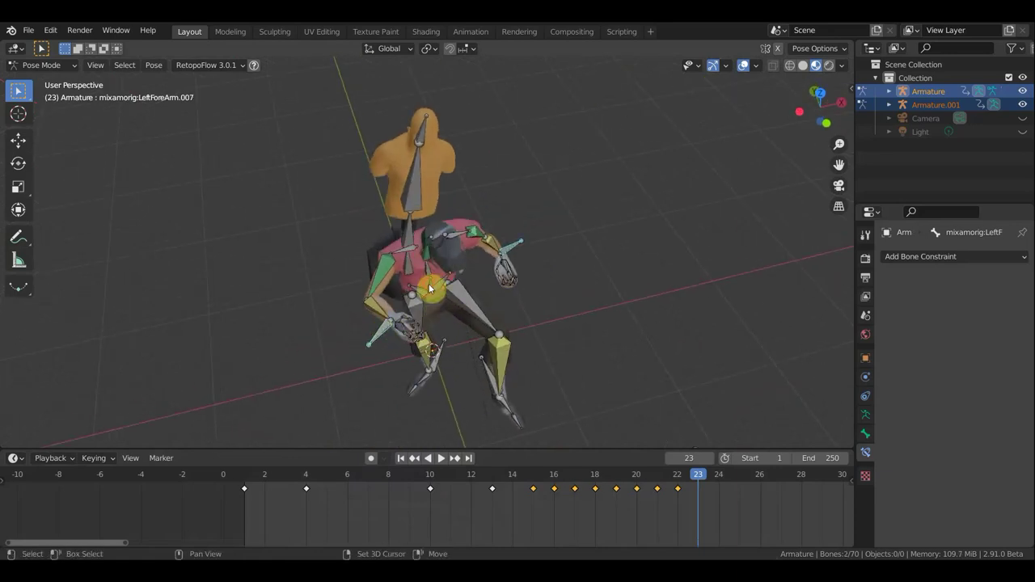
shift+click(455, 312)
middle_drag(455, 312, 429, 342)
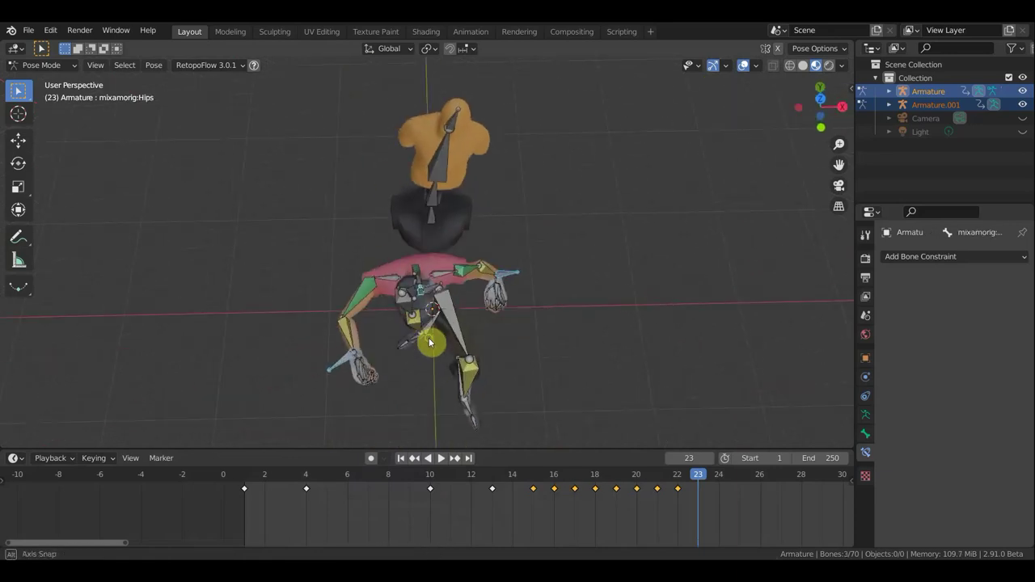
key(KP_7)
key(r)
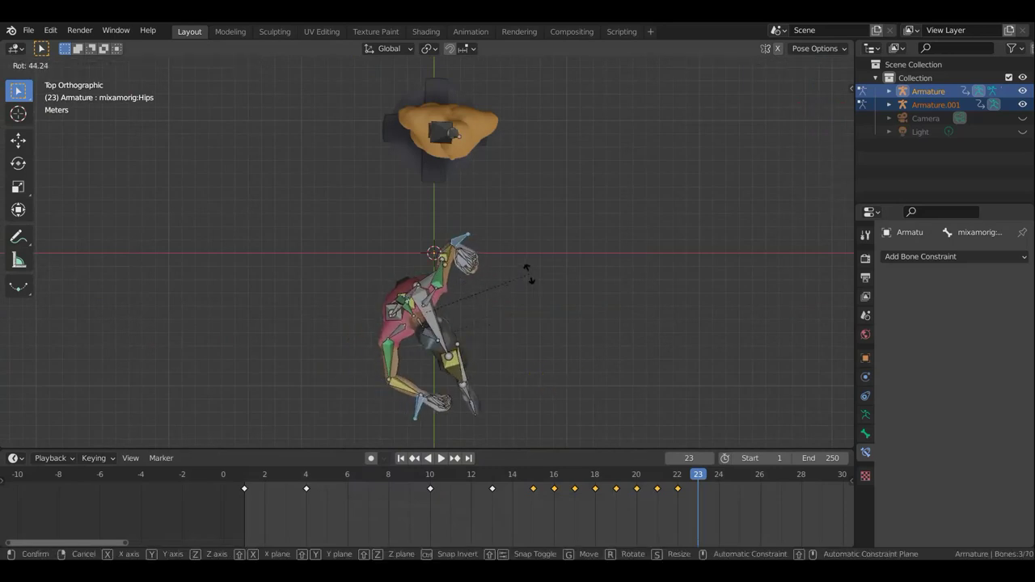
click(530, 283)
middle_drag(539, 296, 407, 205)
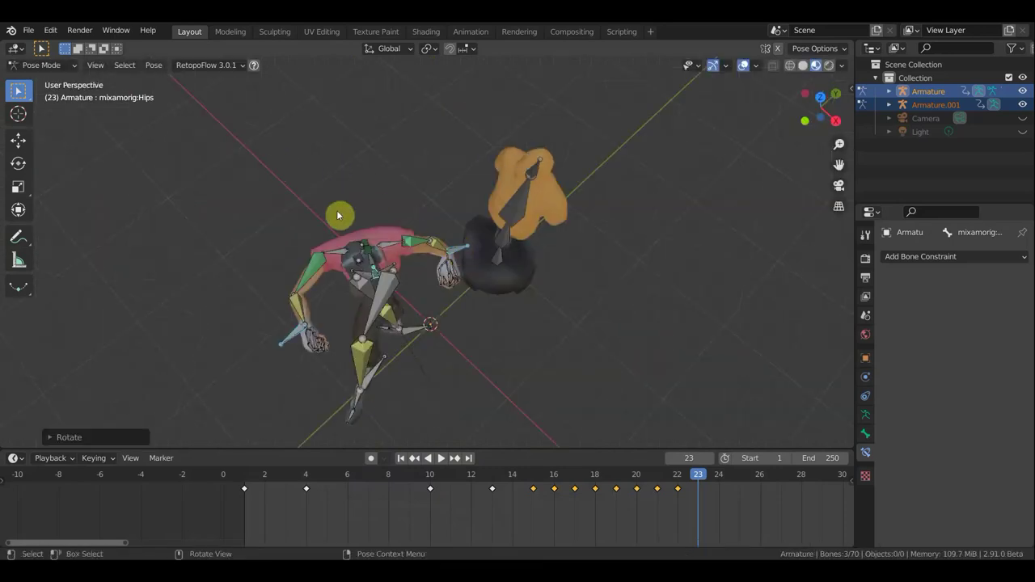
mouse_move(480, 289)
middle_down()
mouse_move(427, 224)
mouse_move(439, 220)
middle_up()
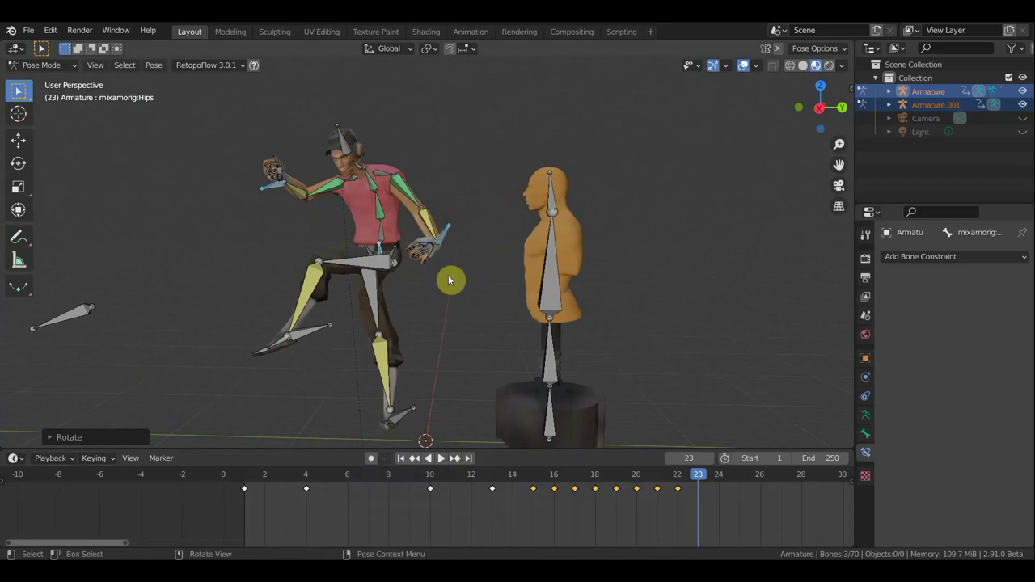
mouse_move(518, 440)
middle_down()
mouse_move(575, 418)
mouse_move(631, 423)
mouse_move(647, 397)
mouse_move(597, 393)
middle_up()
Move the character's body to a new position and rotate it further.
key(g)
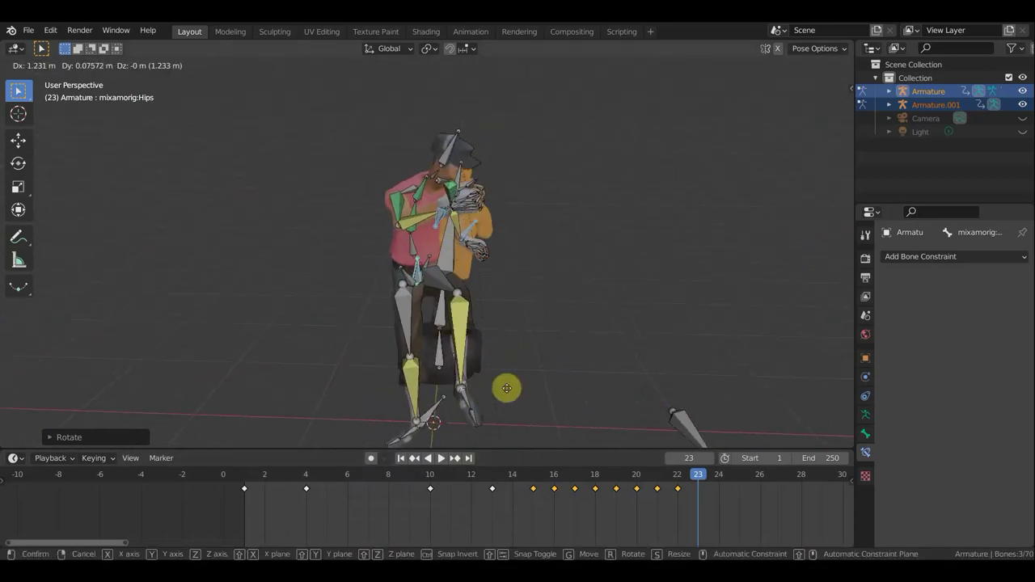
click(507, 390)
mouse_move(554, 339)
middle_down()
mouse_move(532, 432)
mouse_move(547, 432)
middle_up()
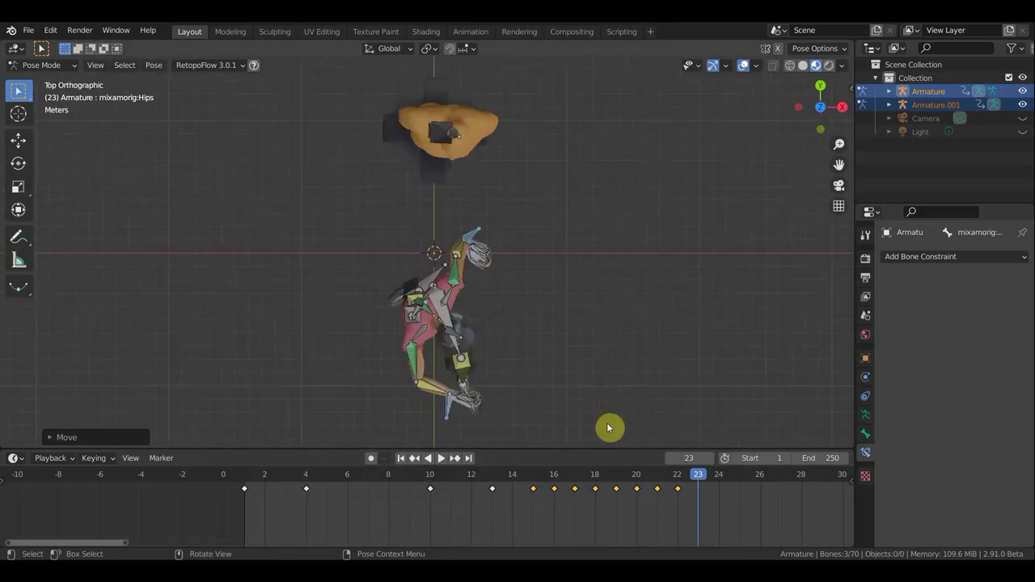
key(r)
click(574, 101)
mouse_move(602, 230)
middle_down()
mouse_move(503, 62)
mouse_move(545, 63)
mouse_move(522, 127)
middle_up()
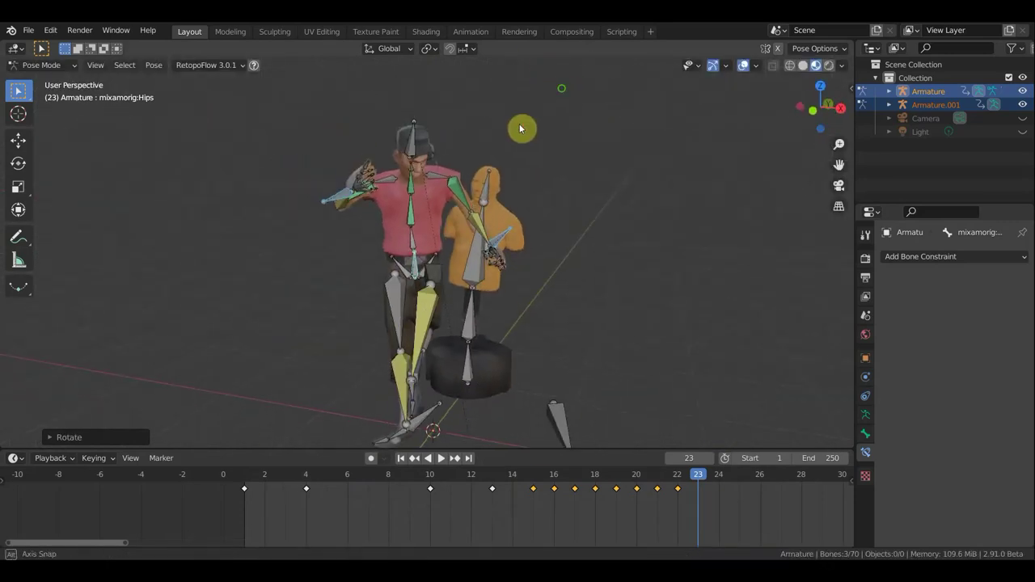
Deselect one bone and twist the selected spine bones further in top view.
shift+click(415, 269)
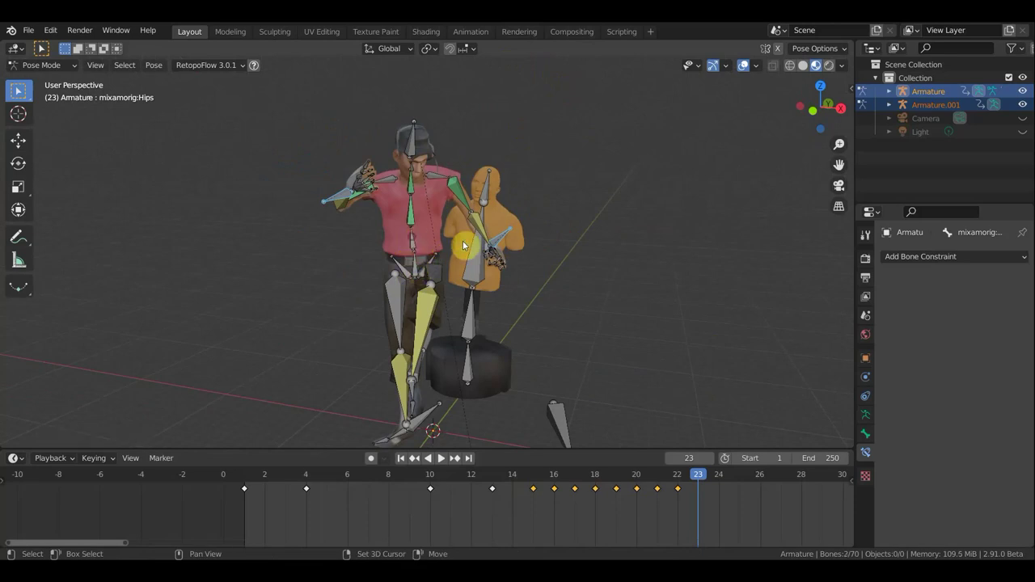
key(KP_7)
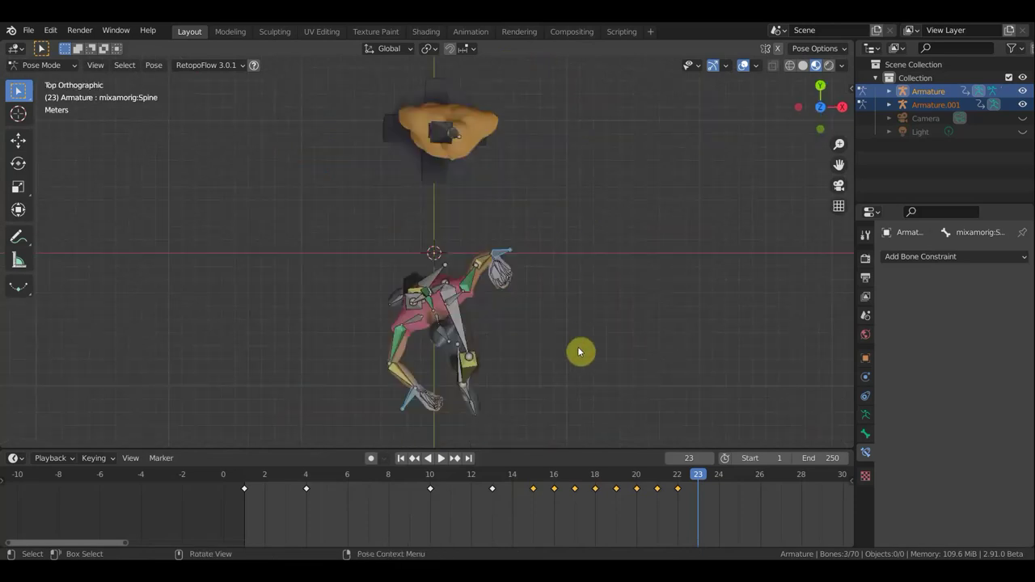
key(r)
click(582, 283)
middle_drag(583, 284, 450, 216)
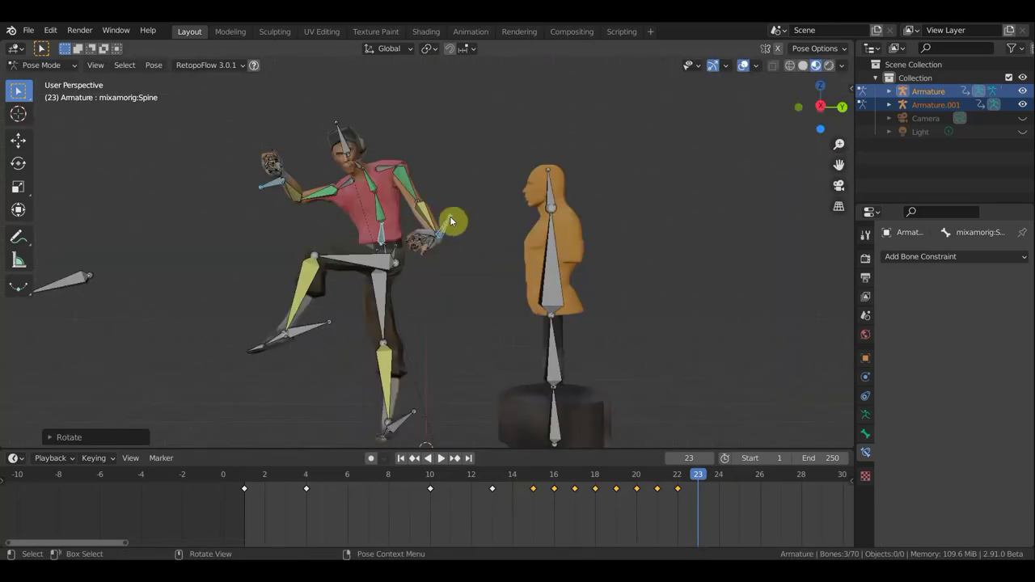
click(444, 221)
Raise one hand above the head and bring the other hand down to hip level.
middle_drag(411, 244, 391, 244)
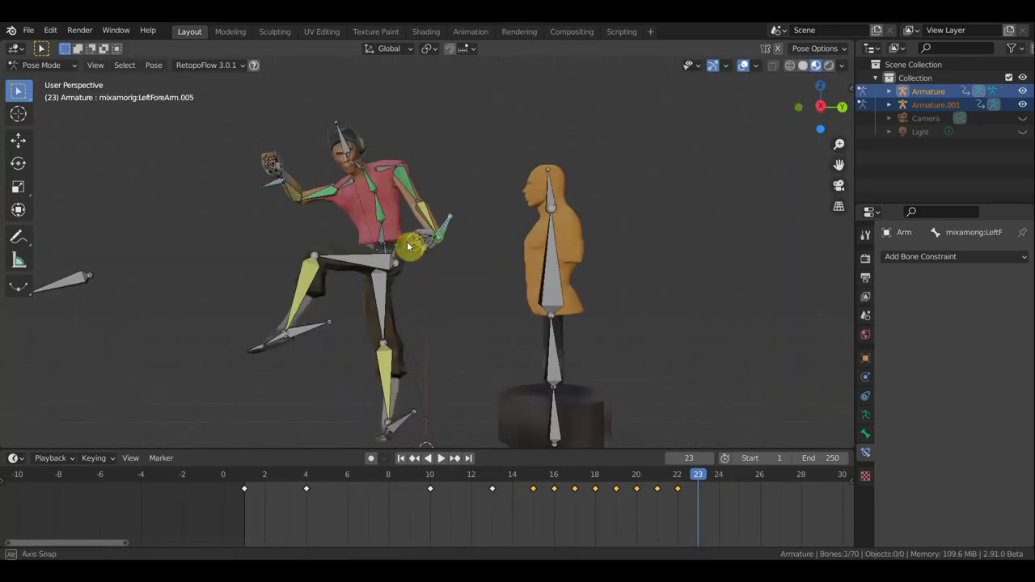
drag(390, 244, 364, 101)
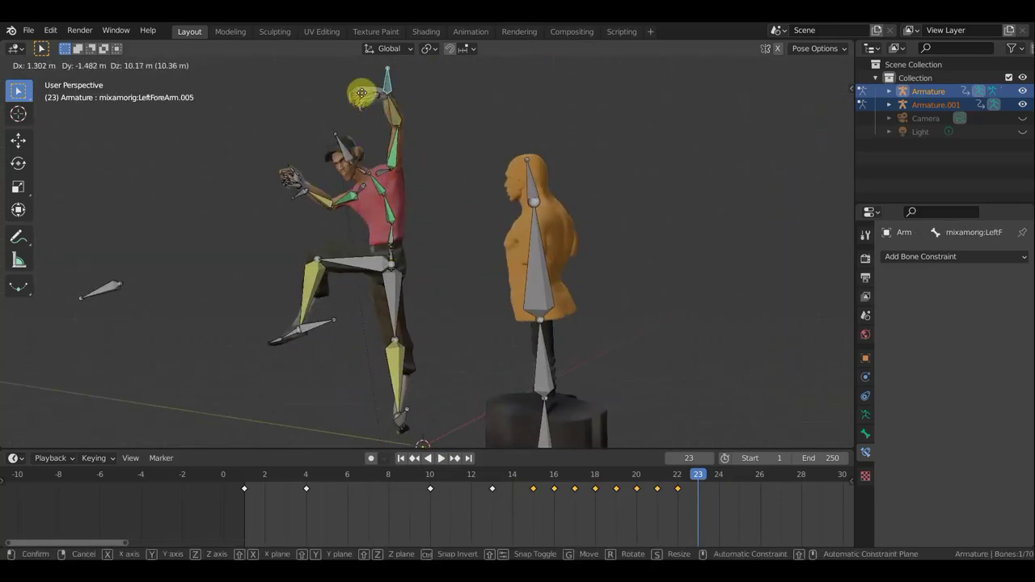
key(r)
click(362, 219)
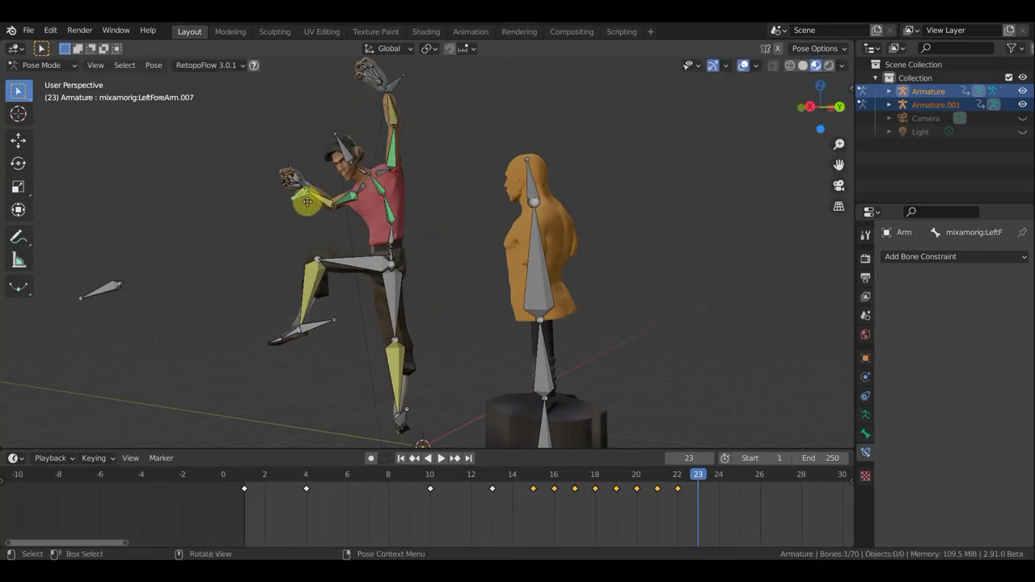
drag(301, 199, 337, 265)
mouse_move(338, 265)
middle_down()
mouse_move(571, 305)
mouse_move(596, 324)
mouse_move(604, 357)
middle_up()
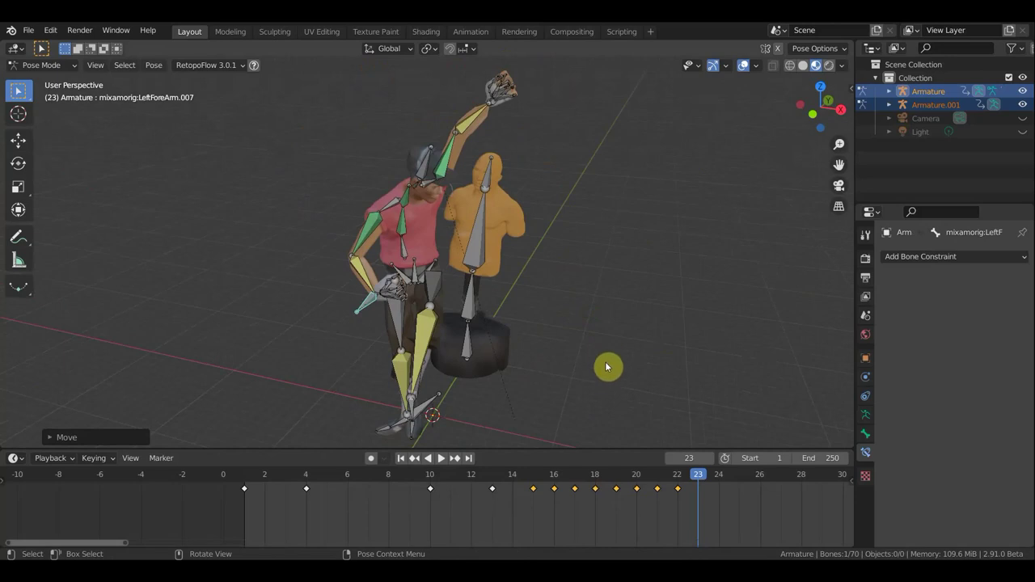
mouse_move(339, 321)
middle_down()
mouse_move(160, 236)
mouse_move(369, 195)
middle_up()
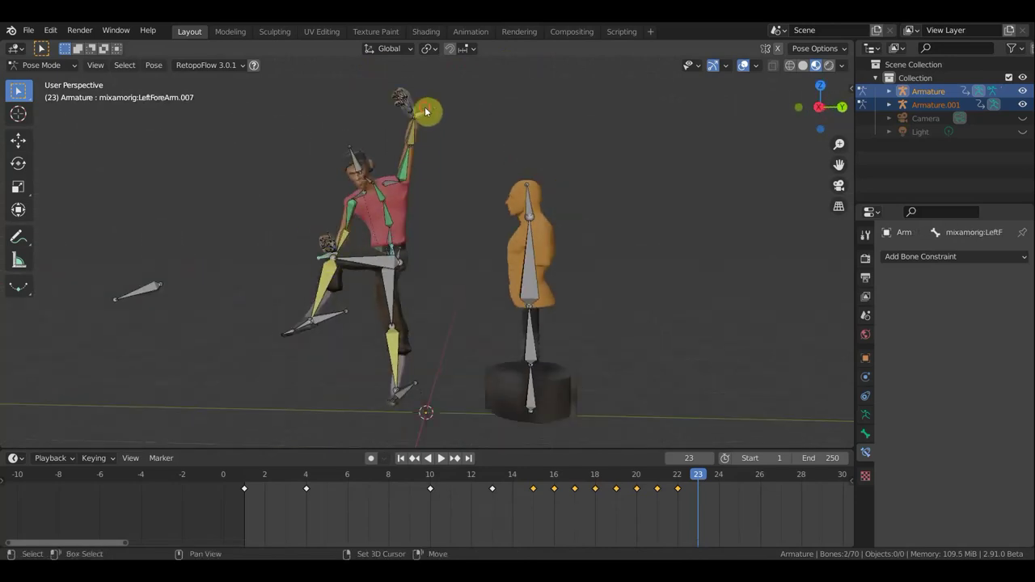
drag(421, 140, 417, 153)
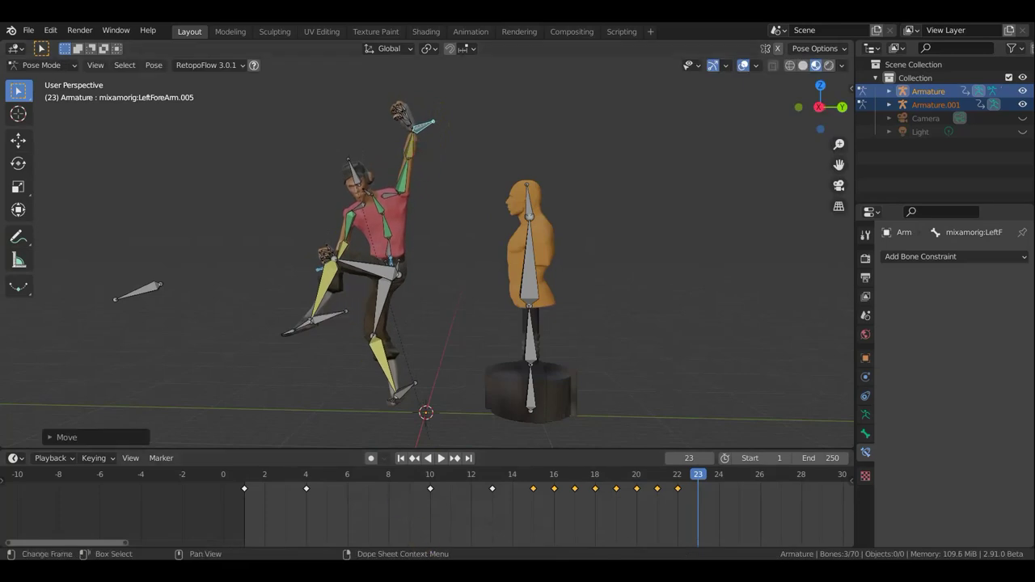
middle_drag(405, 243, 420, 321)
Rotate the left shoulder and turn the head bone.
click(402, 292)
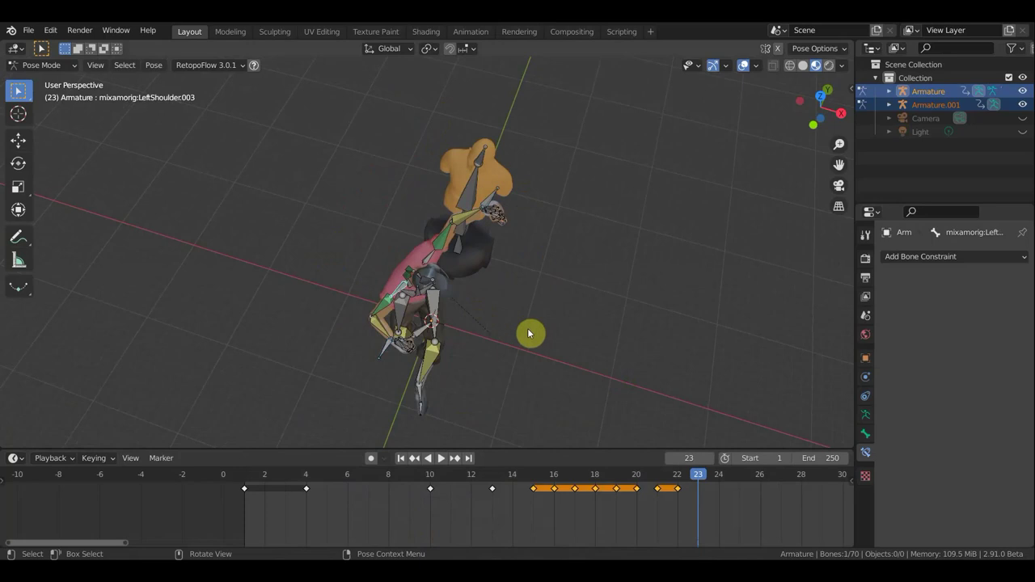
key(r)
click(530, 297)
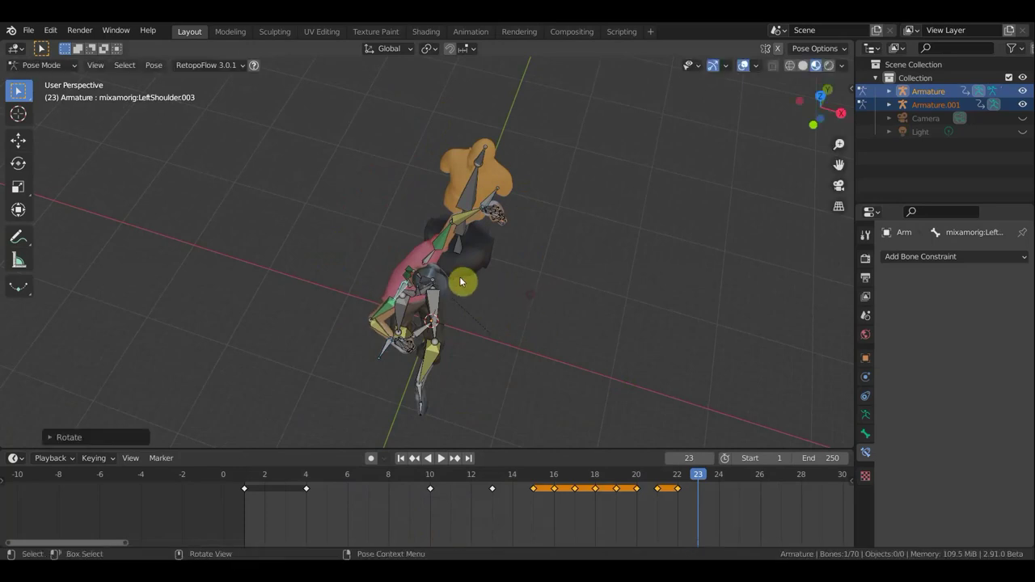
click(432, 286)
key(r)
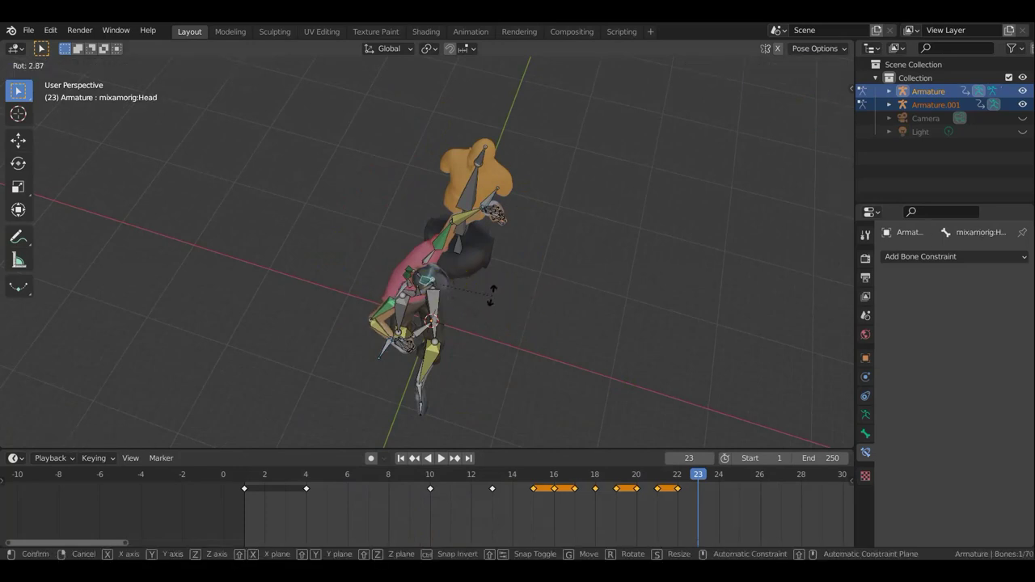
click(463, 256)
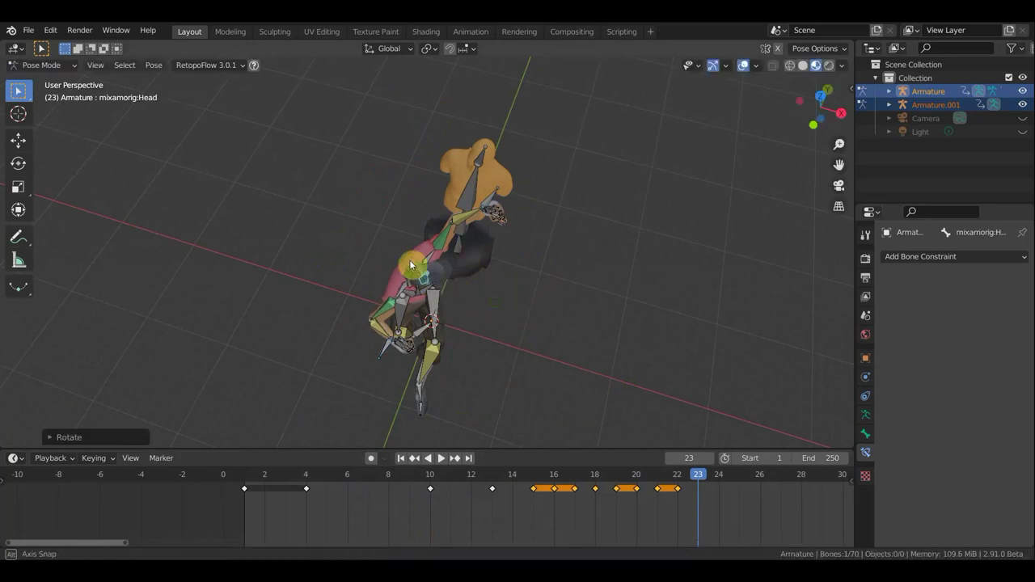
middle_drag(393, 270, 311, 192)
scroll(337, 187, up, 6)
scroll(339, 186, down, 2)
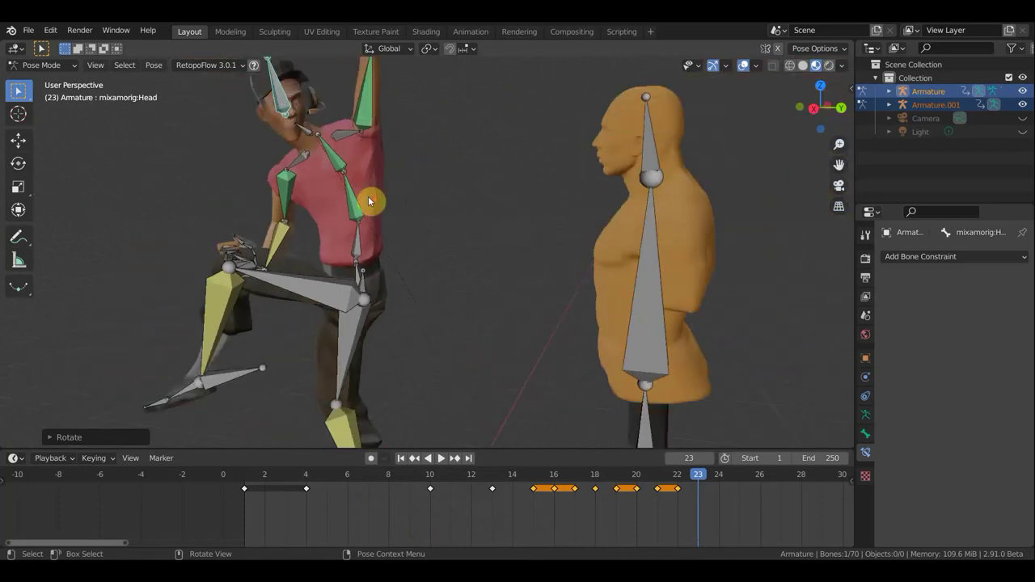
middle_drag(466, 262, 463, 283)
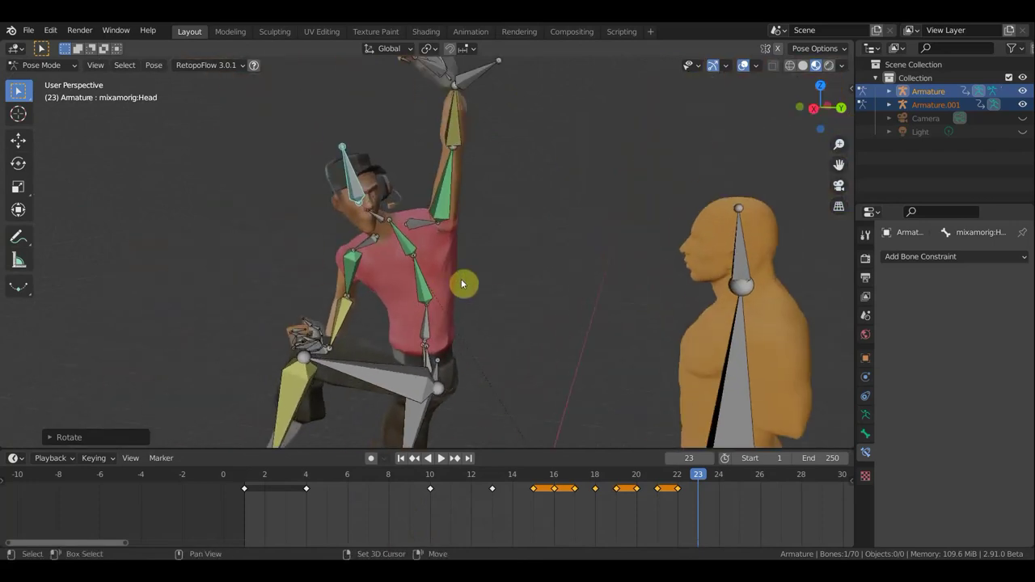
Rotate the neck to turn the head, then tilt the head bone.
click(381, 219)
key(r)
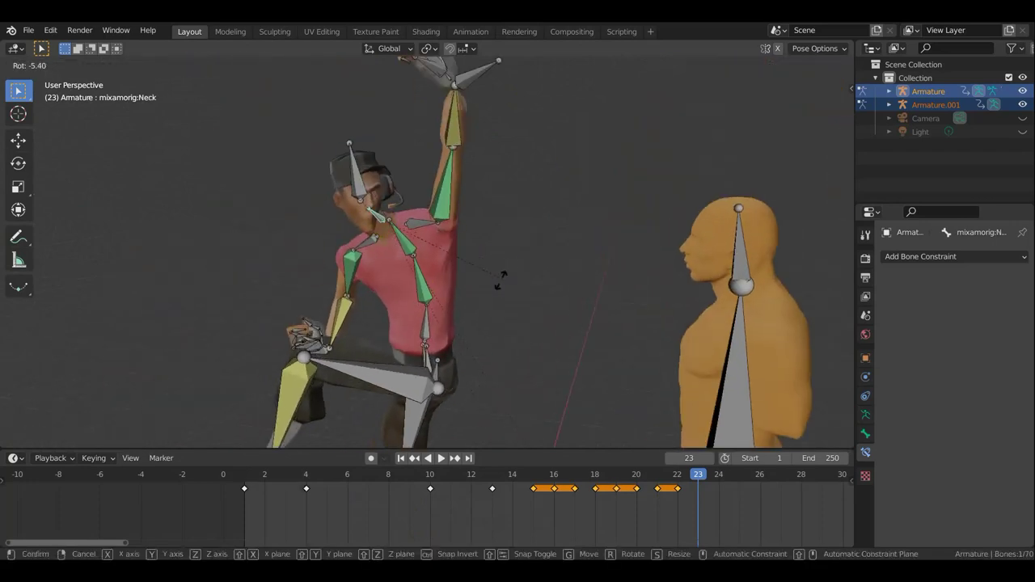
click(460, 297)
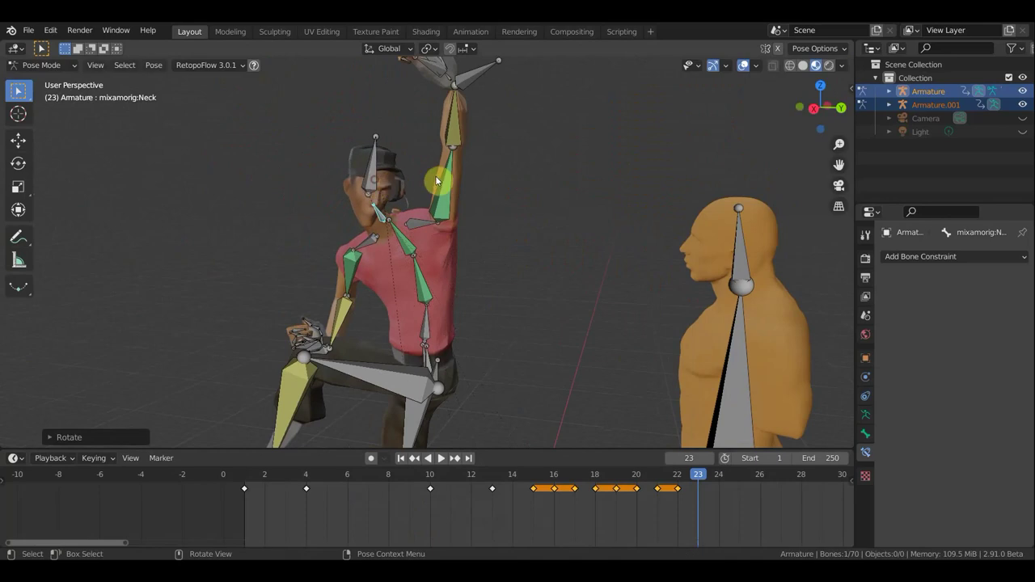
click(372, 166)
key(r)
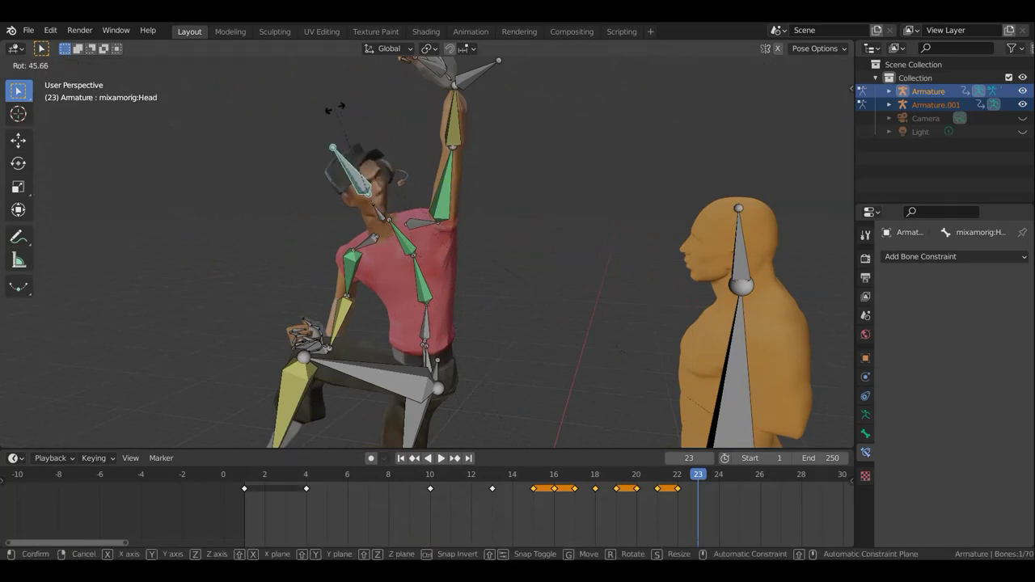
click(334, 108)
middle_drag(421, 169, 568, 166)
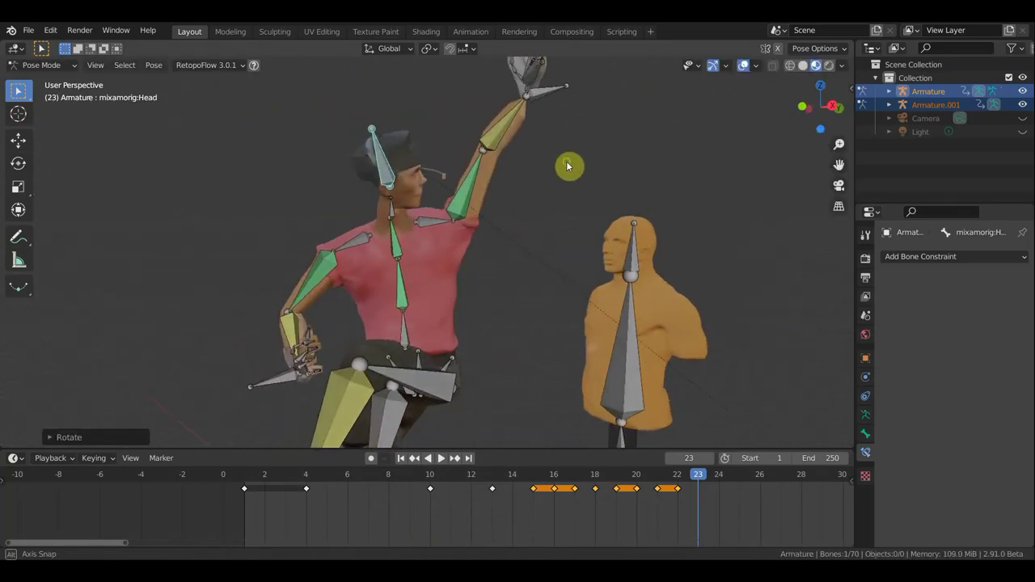
Rotate the left shoulder and swing the left forearm to point sideways.
click(377, 238)
key(r)
key(r)
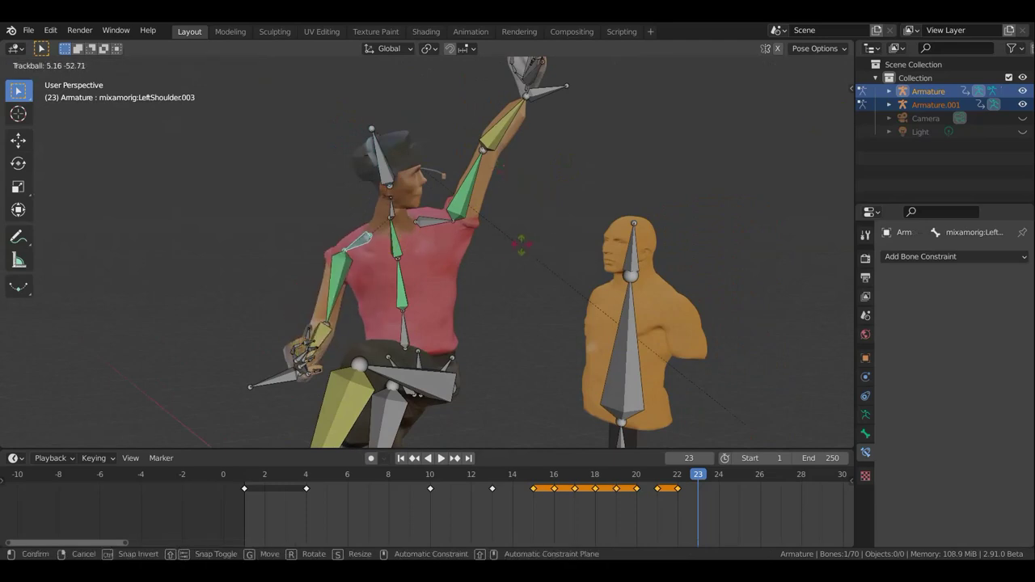
click(461, 231)
mouse_move(461, 231)
middle_down()
mouse_move(554, 240)
mouse_move(478, 274)
mouse_move(390, 270)
mouse_move(343, 283)
mouse_move(357, 283)
mouse_move(566, 72)
mouse_move(537, 95)
middle_up()
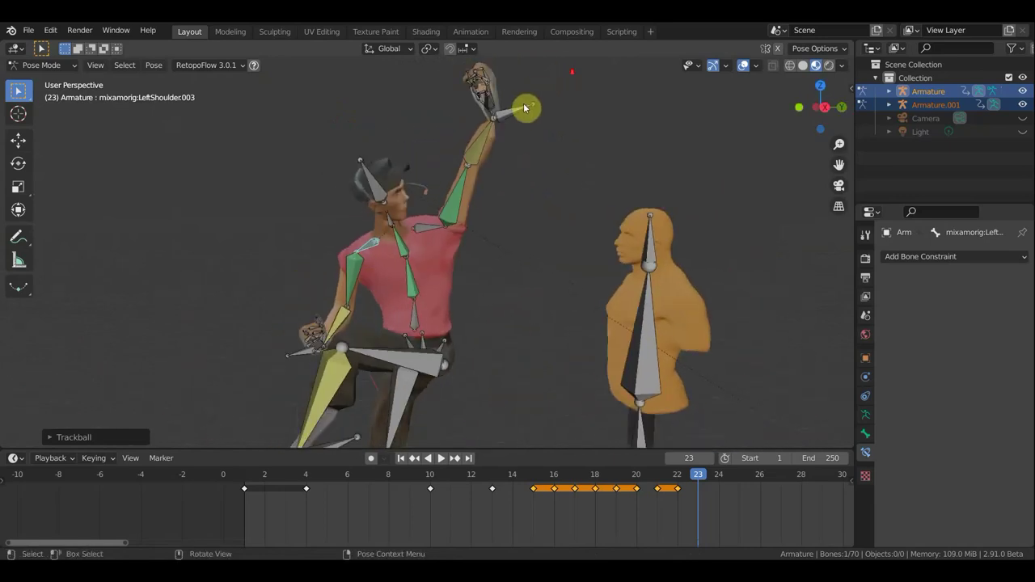
click(522, 113)
key(KP_7)
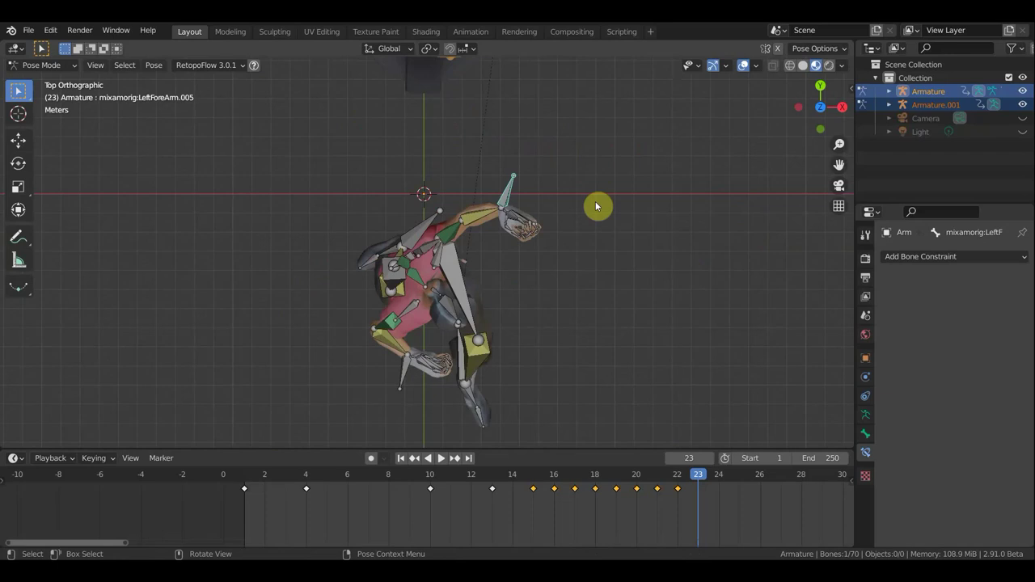
key(r)
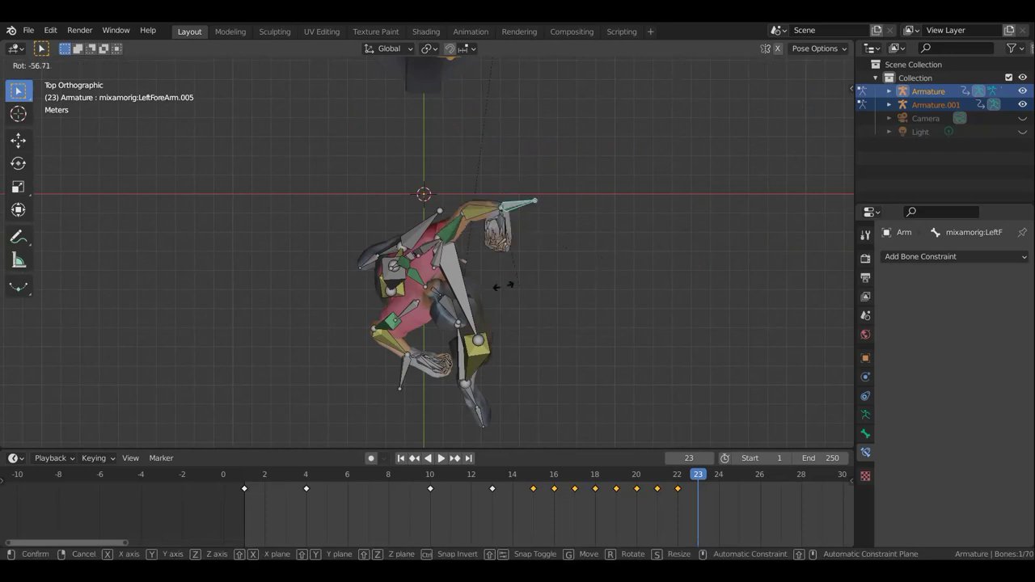
click(490, 278)
mouse_move(577, 297)
middle_down()
mouse_move(462, 155)
mouse_move(612, 81)
mouse_move(588, 124)
middle_up()
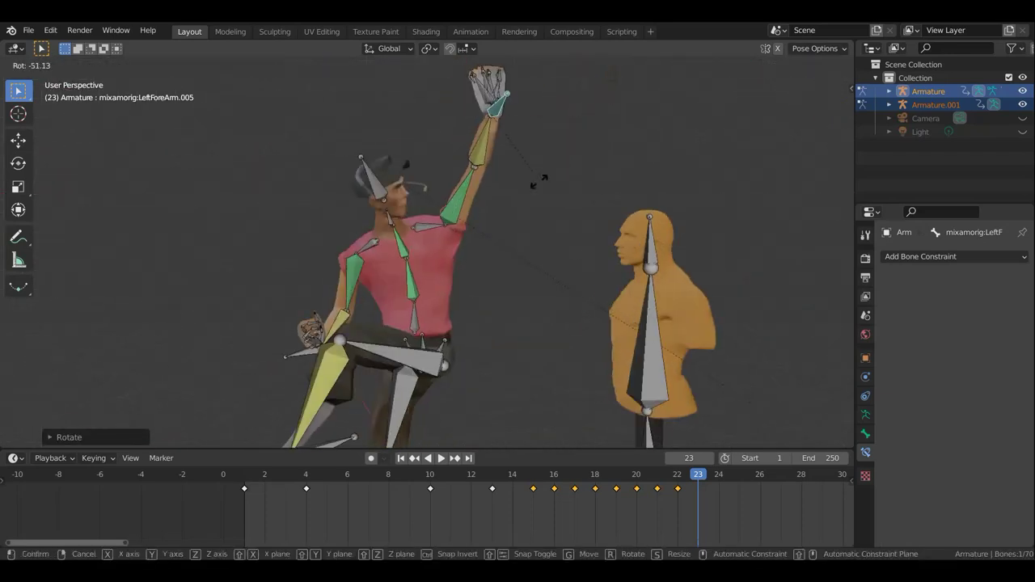
Rotate the raised forearm twice and move the hand toward the dummy.
mouse_move(534, 187)
middle_down()
mouse_move(558, 261)
mouse_move(594, 288)
middle_up()
key(r)
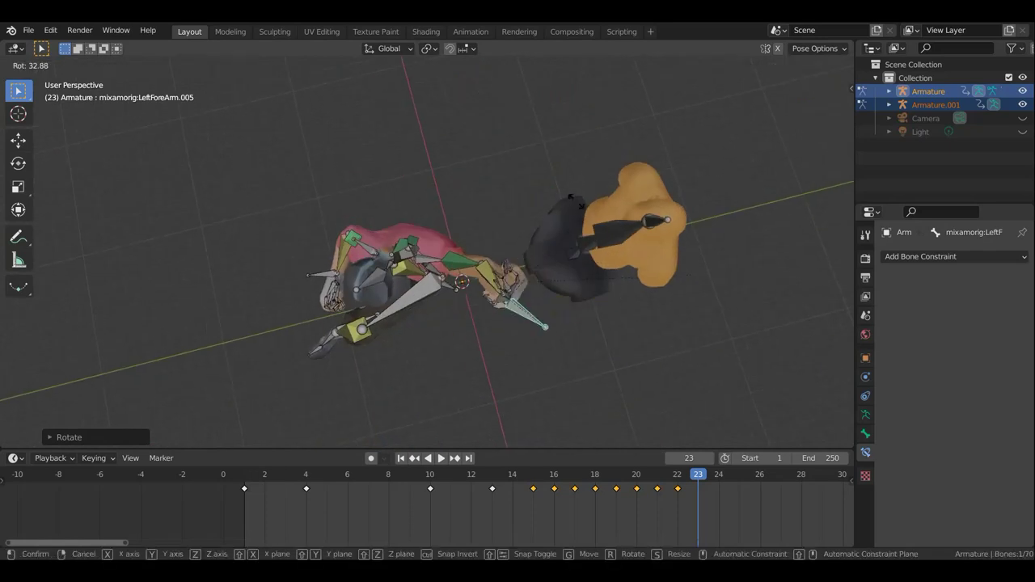
click(485, 349)
middle_drag(595, 267, 605, 208)
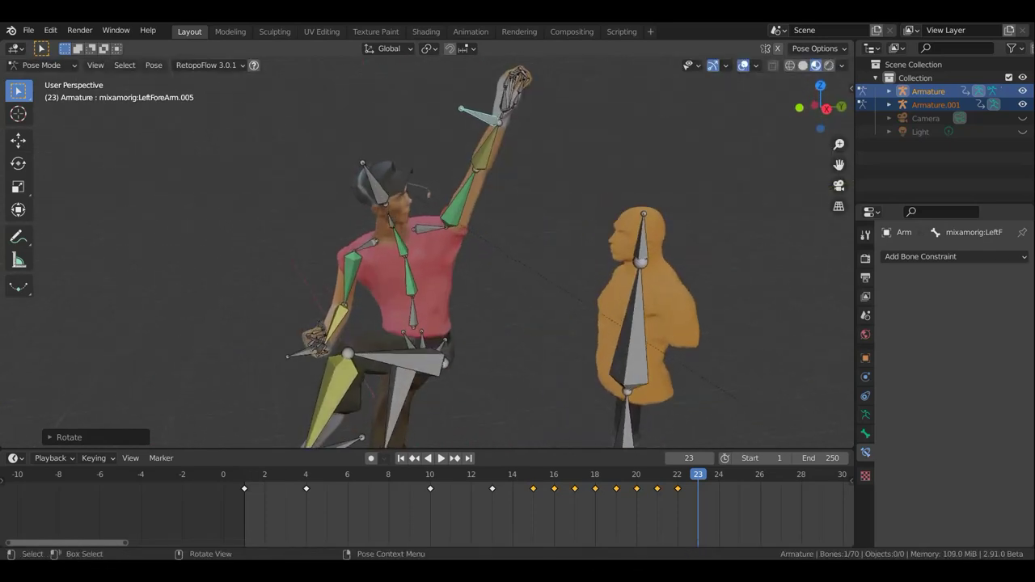
key(r)
click(535, 285)
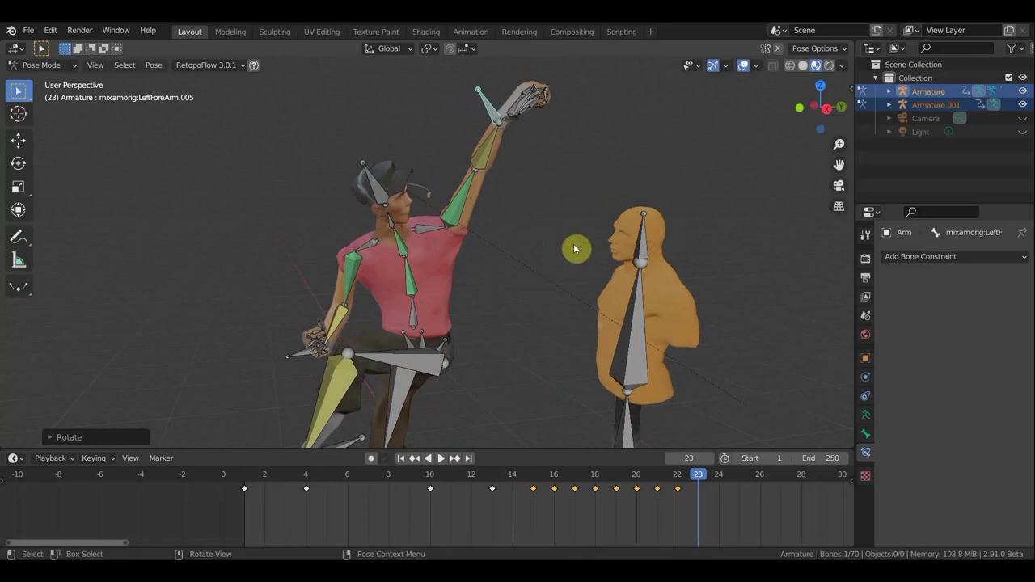
key(g)
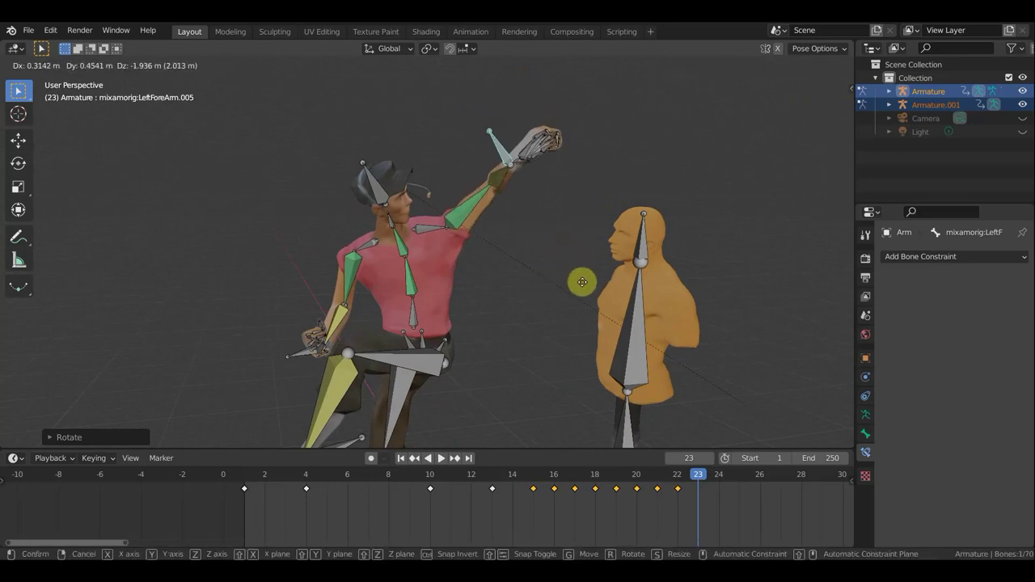
click(583, 278)
Rotate the left shoulder once more to lift the arm high, then zoom out.
click(444, 236)
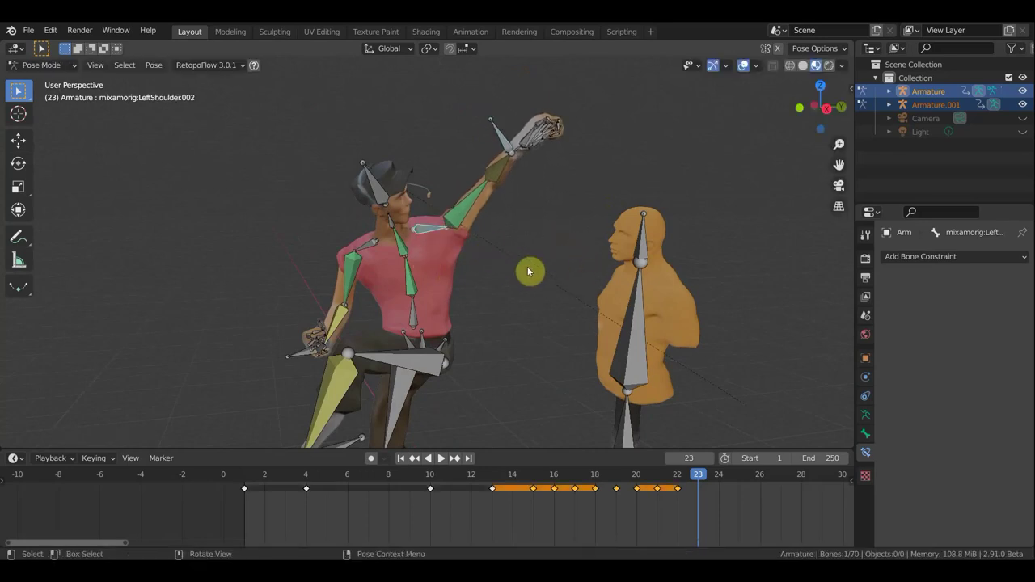
key(r)
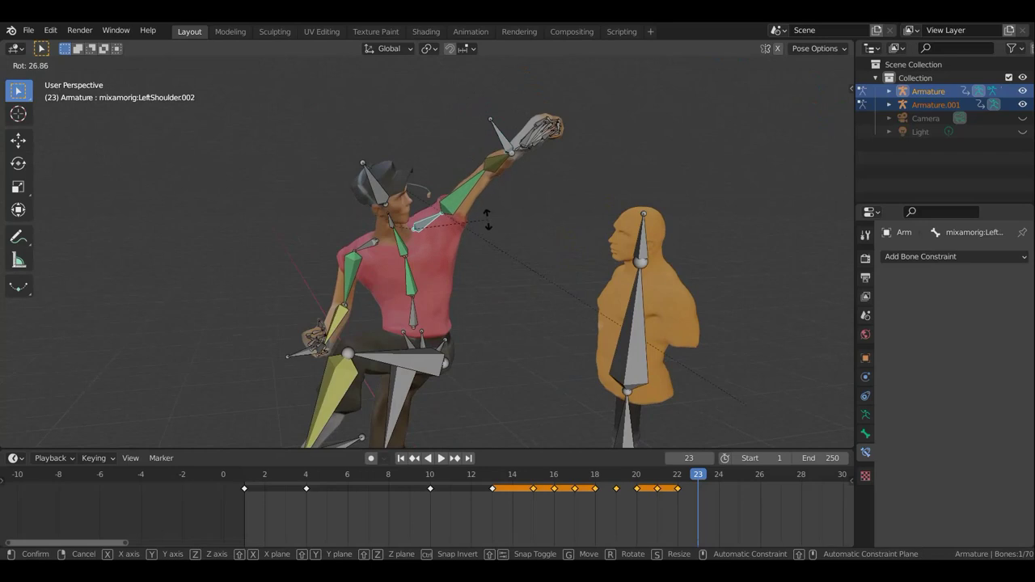
click(487, 222)
scroll(508, 261, down, 3)
mouse_move(507, 263)
middle_down()
mouse_move(476, 254)
mouse_move(453, 281)
middle_up()
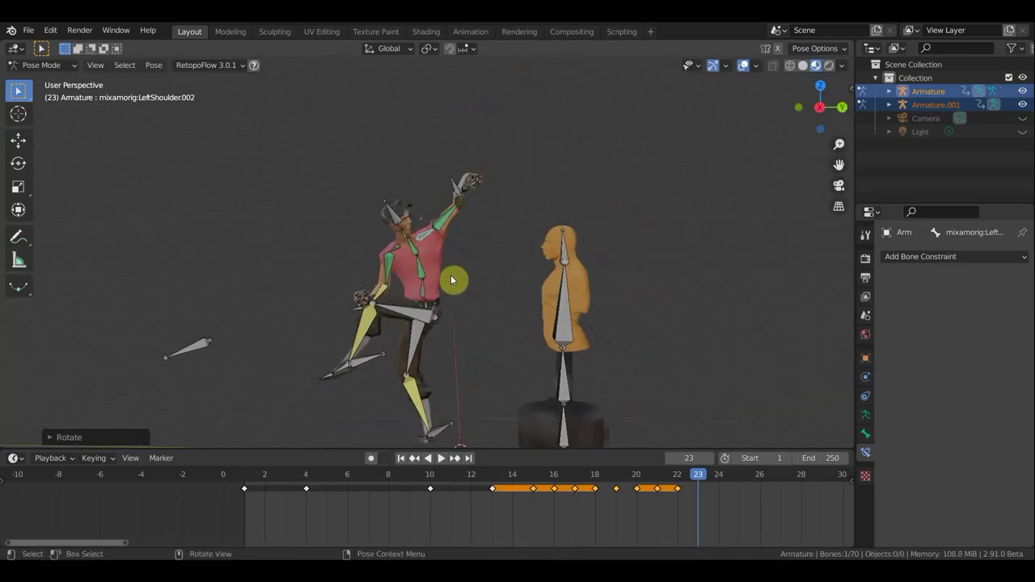
scroll(469, 284, down, 2)
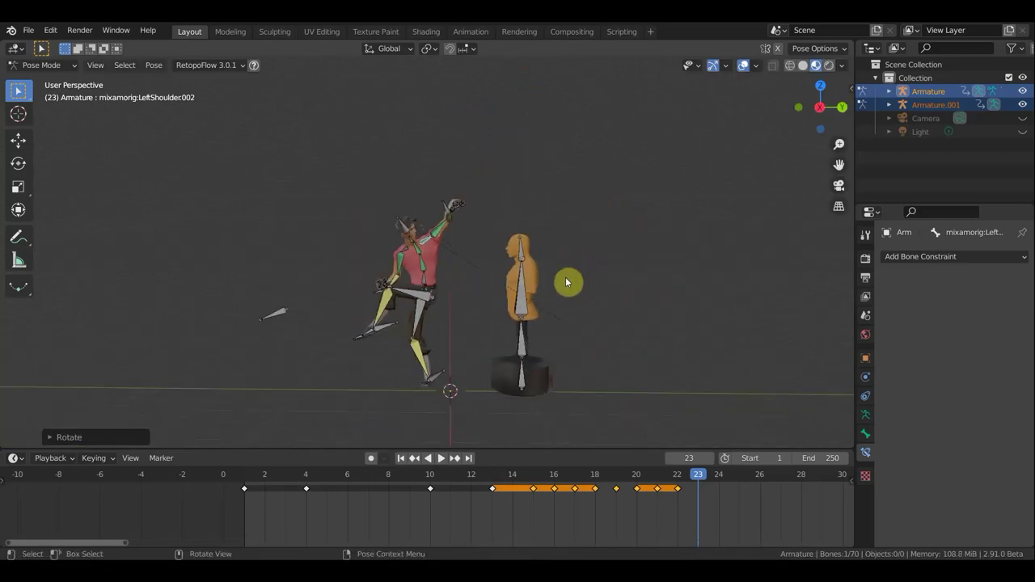
Key Location & Rotation on all rig bones at frame 23, then scrub and play to check.
key(a)
key(i)
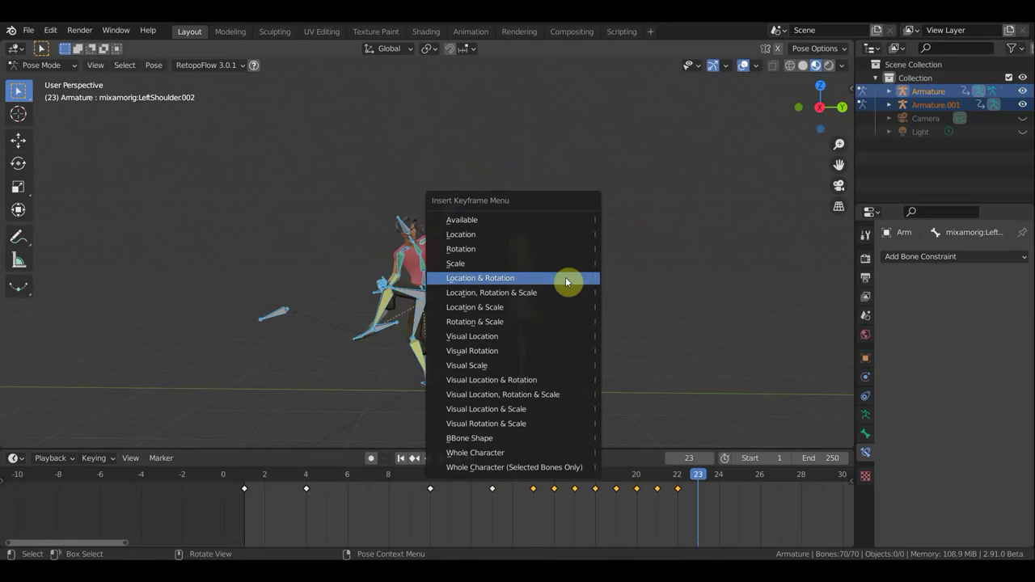
click(566, 277)
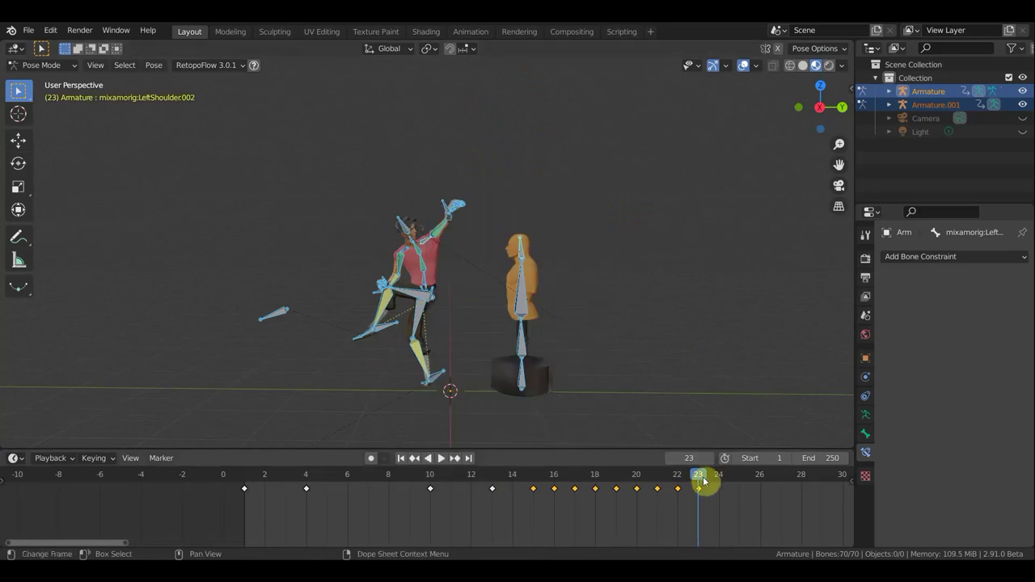
drag(696, 479, 630, 491)
key(space)
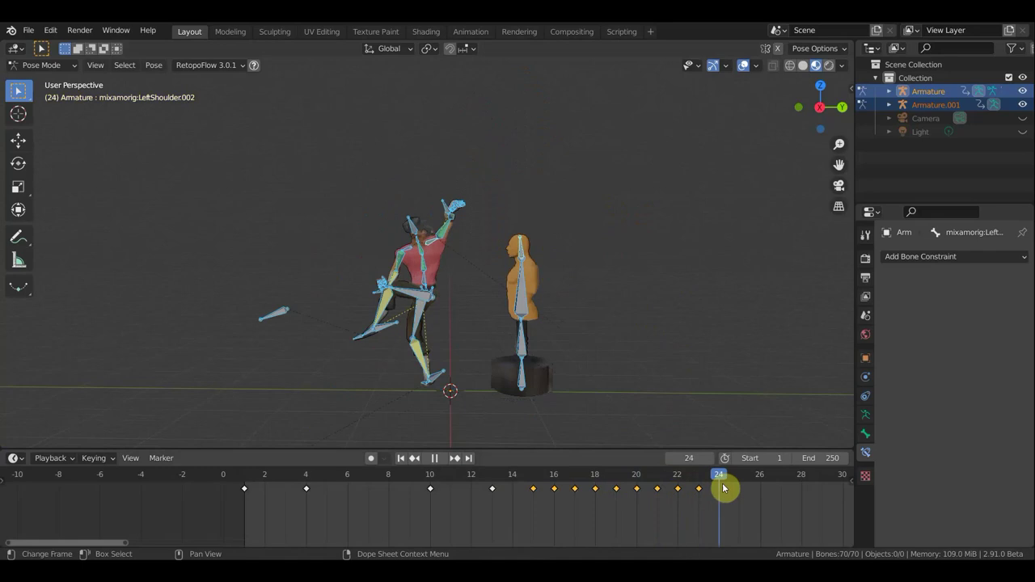
mouse_move(630, 491)
mouse_down()
mouse_move(702, 487)
mouse_move(615, 498)
mouse_move(720, 496)
mouse_move(620, 507)
mouse_move(656, 499)
mouse_up()
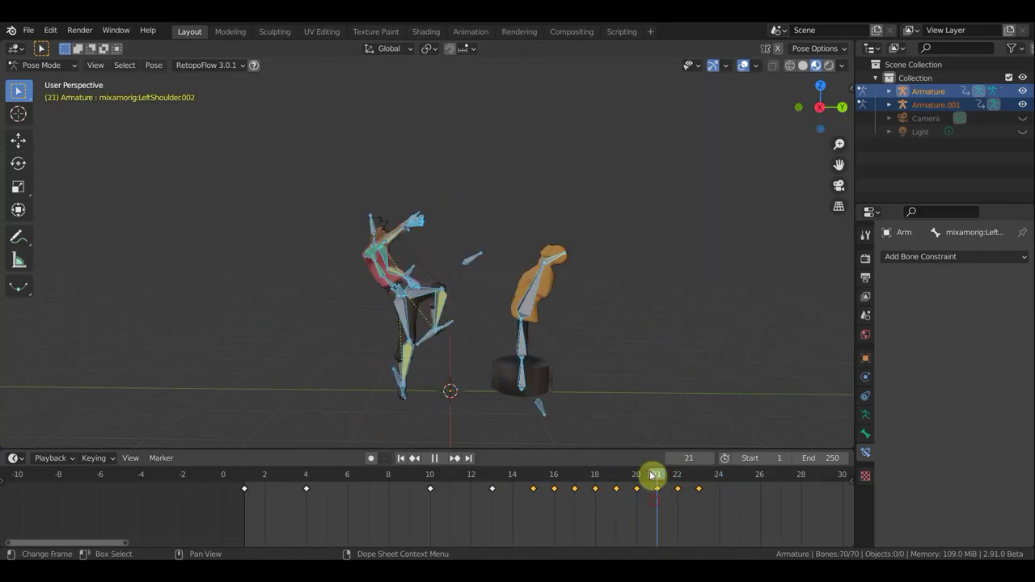
Turn off Viewport Overlays and play the animation back showing only the meshes.
click(743, 65)
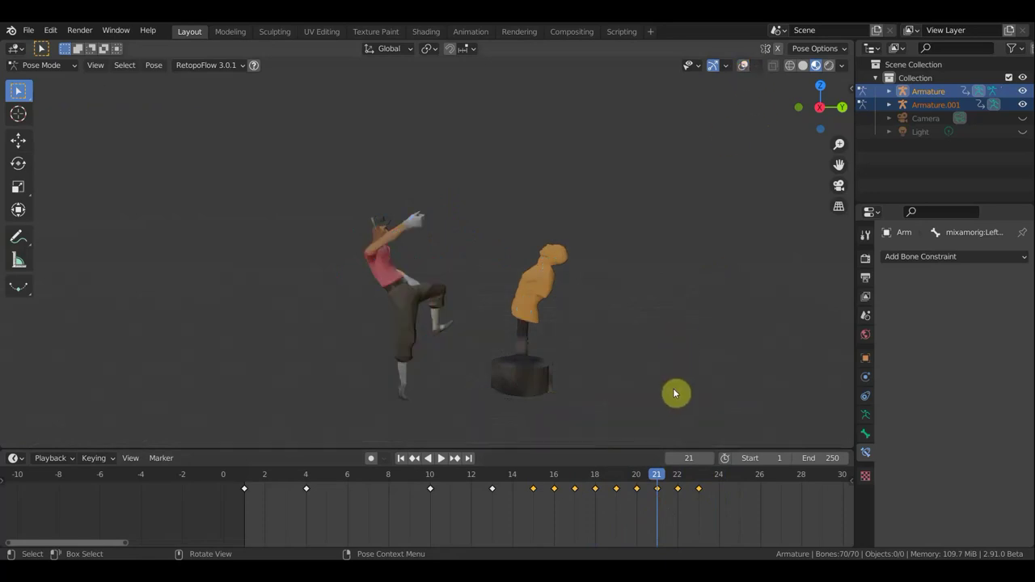
key(space)
mouse_move(658, 479)
mouse_down()
mouse_move(233, 477)
mouse_move(854, 481)
mouse_move(698, 487)
mouse_up()
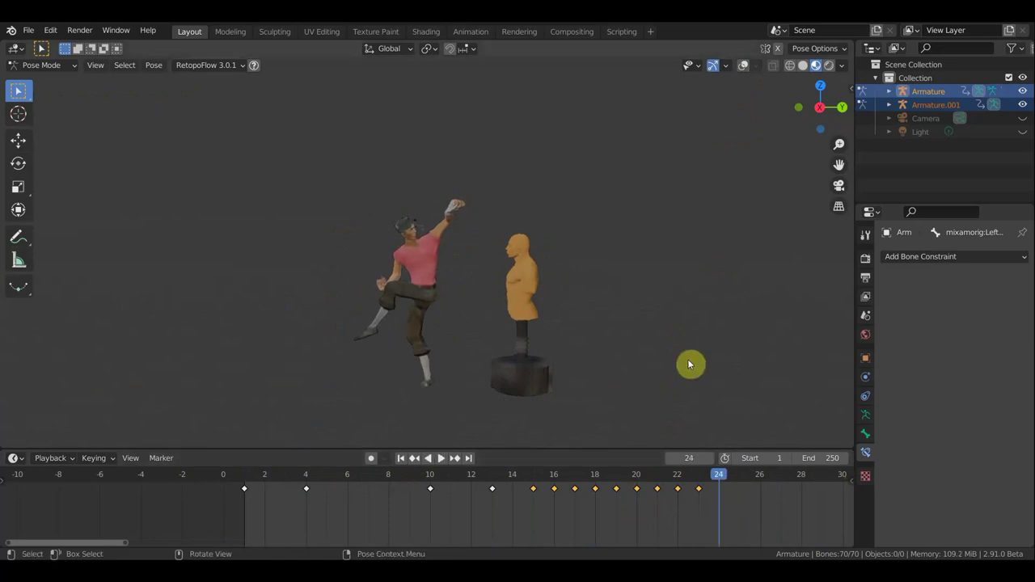
scroll(668, 282, up, 1)
scroll(695, 211, up, 2)
Show the bones again and move the LeftForeArm.005/.007 hand controls in side view.
click(741, 71)
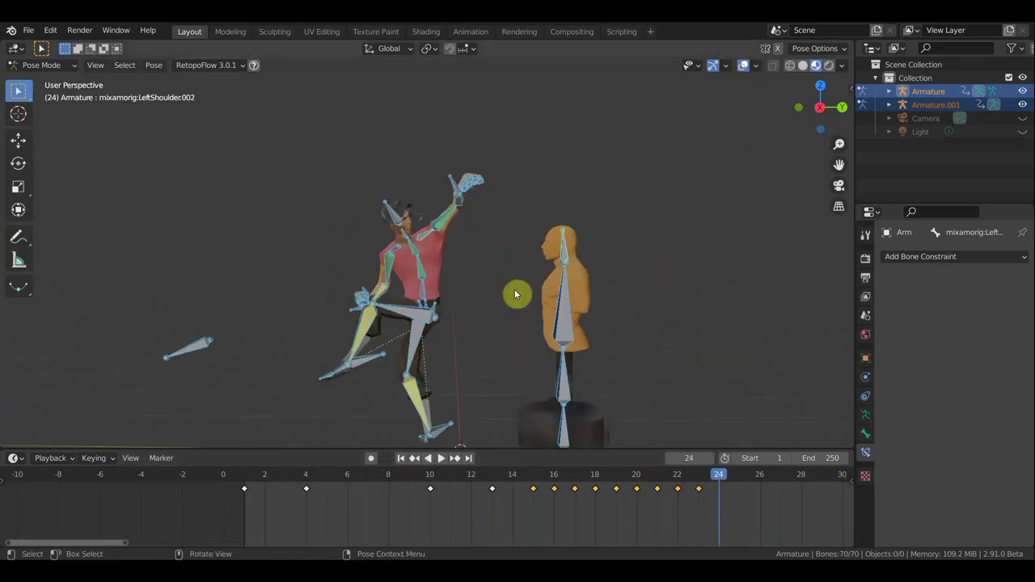
click(474, 219)
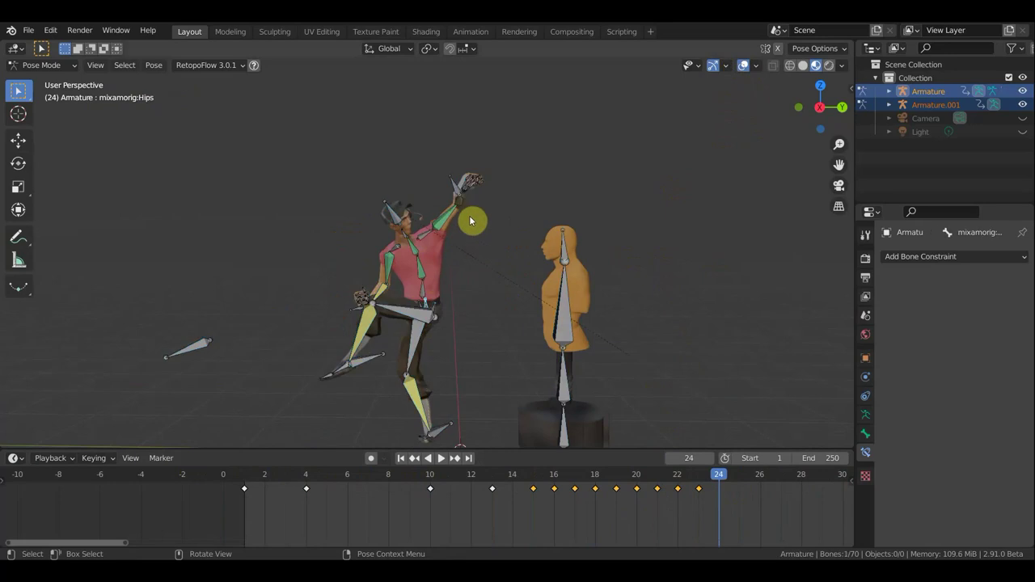
click(353, 313)
shift+click(353, 309)
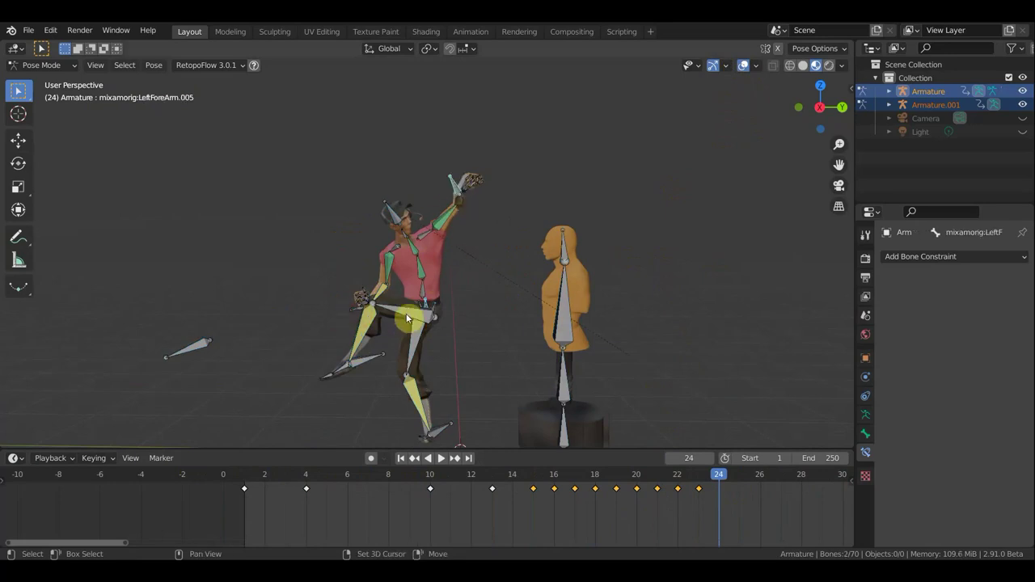
key(KP_3)
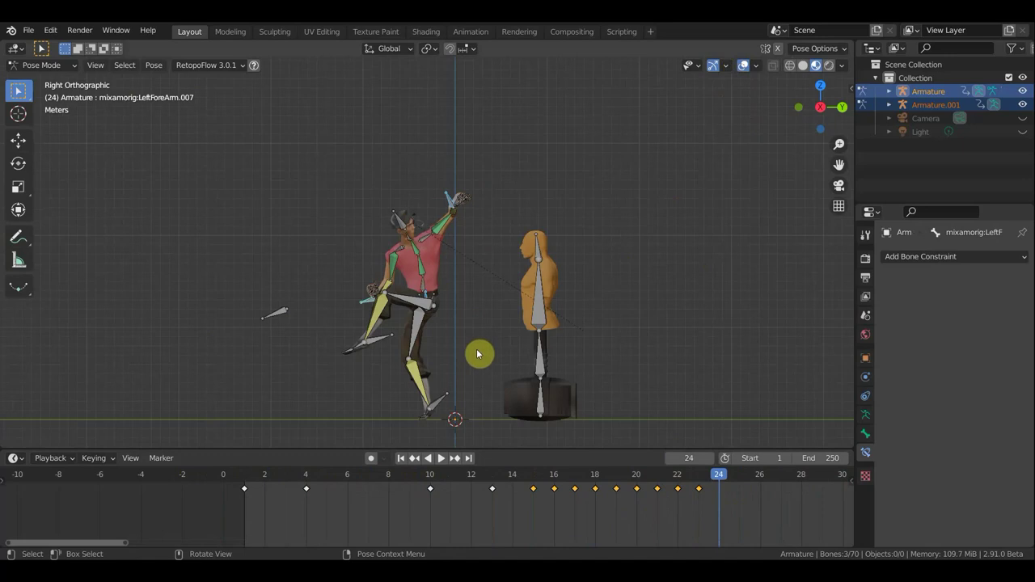
key(g)
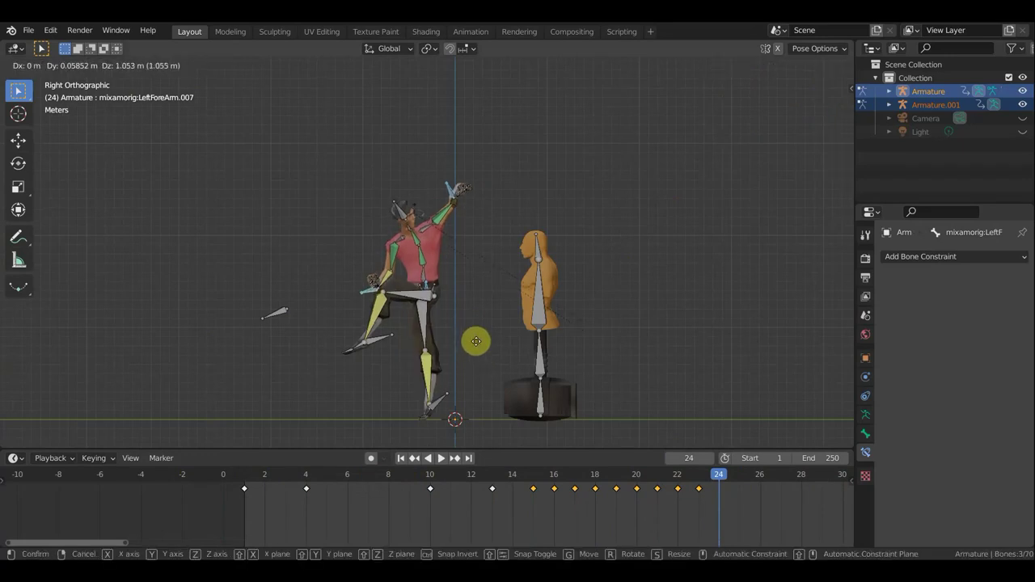
click(476, 341)
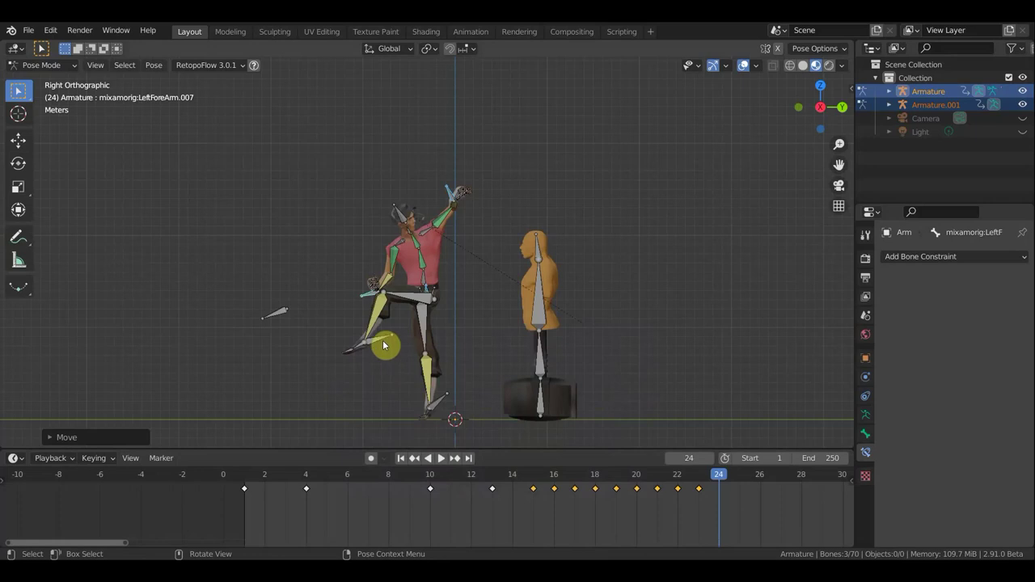
Reposition the LeftLeg.005 leg control and rotate it about -67.6 degrees.
click(380, 340)
key(g)
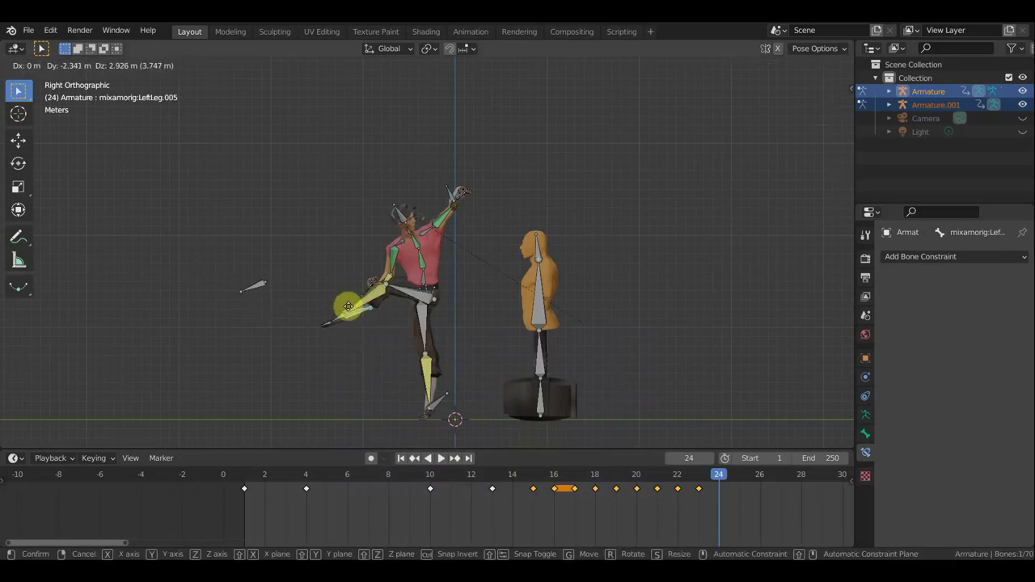
click(348, 304)
key(r)
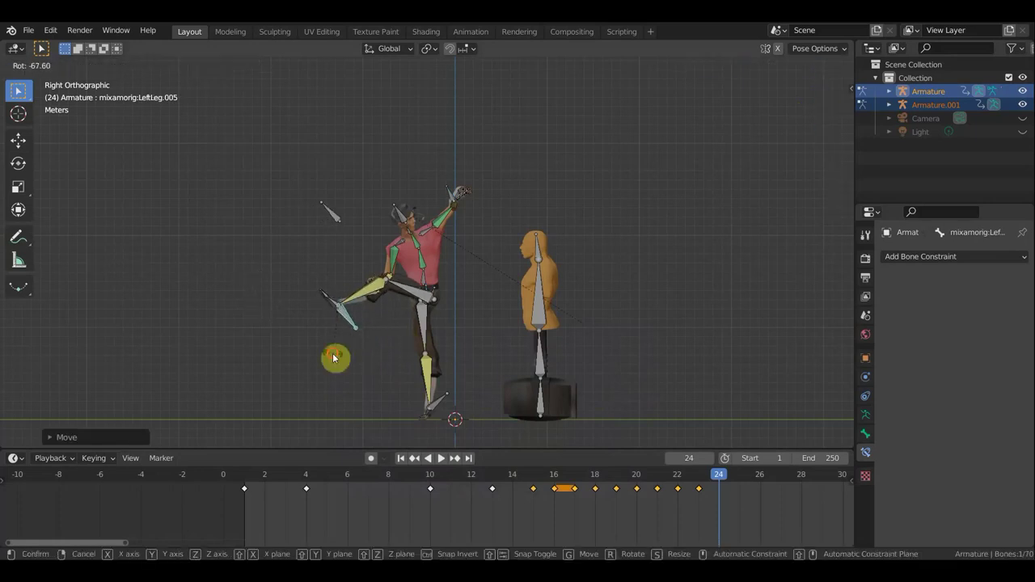
click(333, 358)
middle_drag(436, 405, 453, 393)
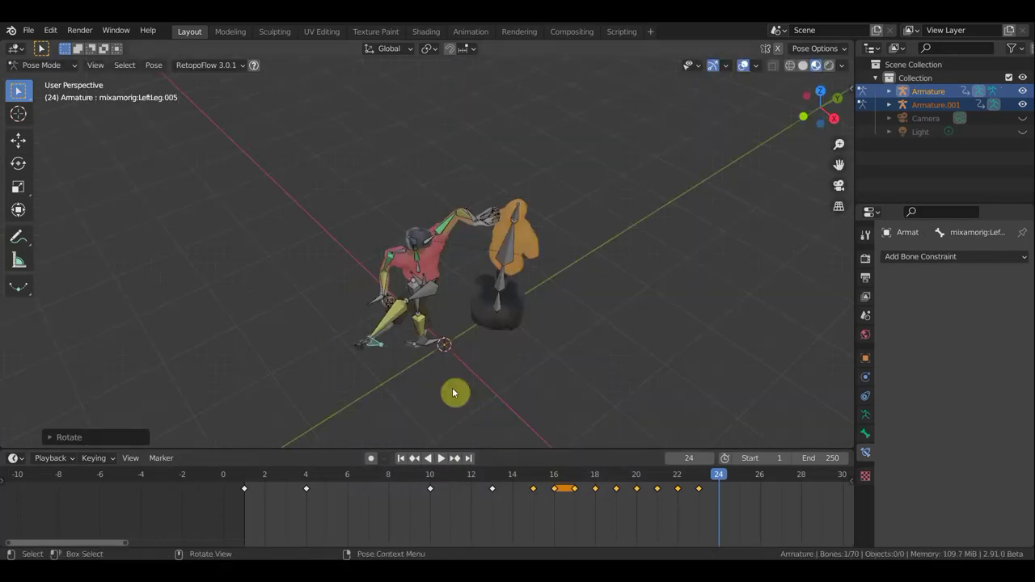
key(g)
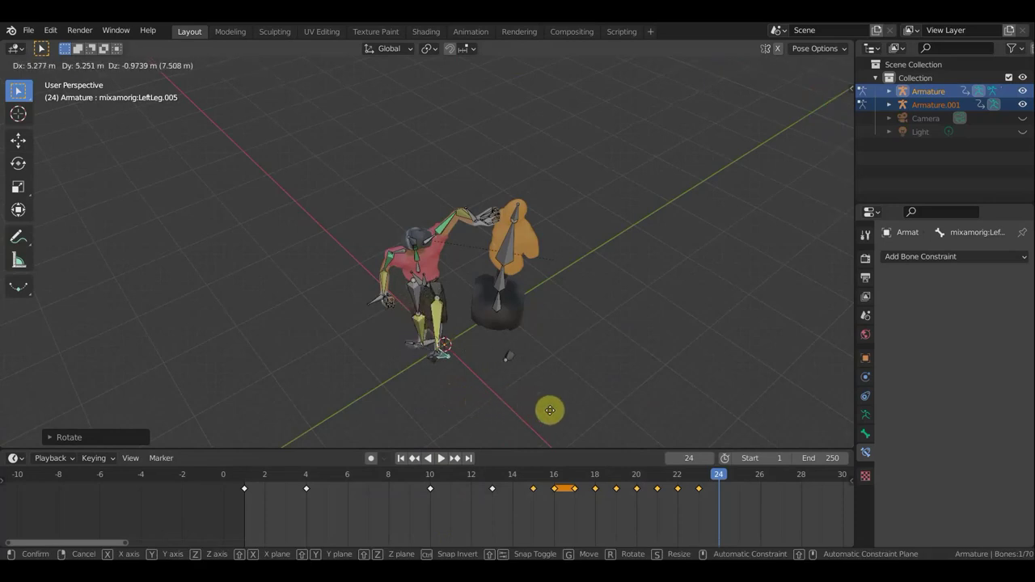
click(553, 414)
scroll(453, 369, up, 2)
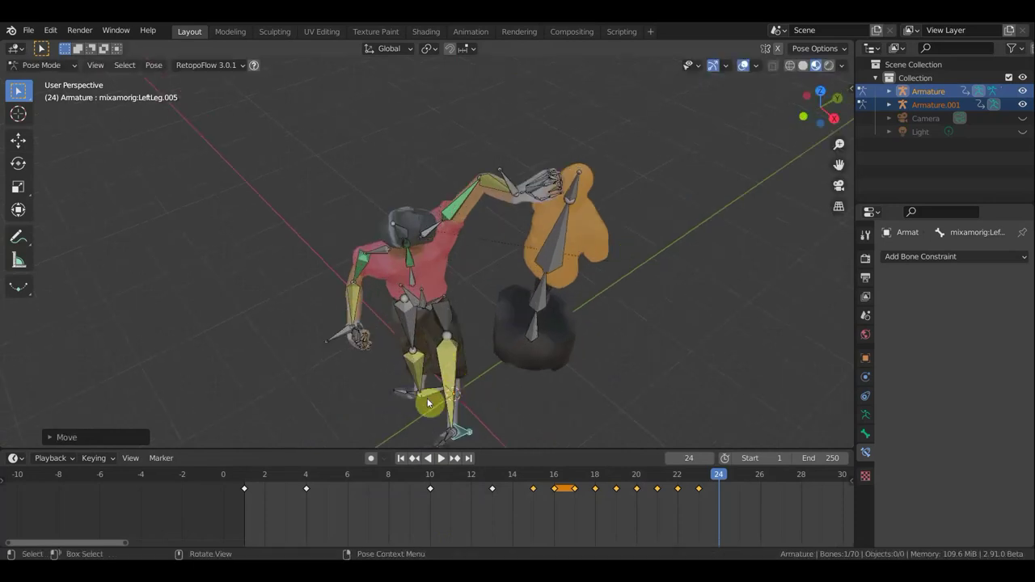
middle_drag(460, 386, 431, 397)
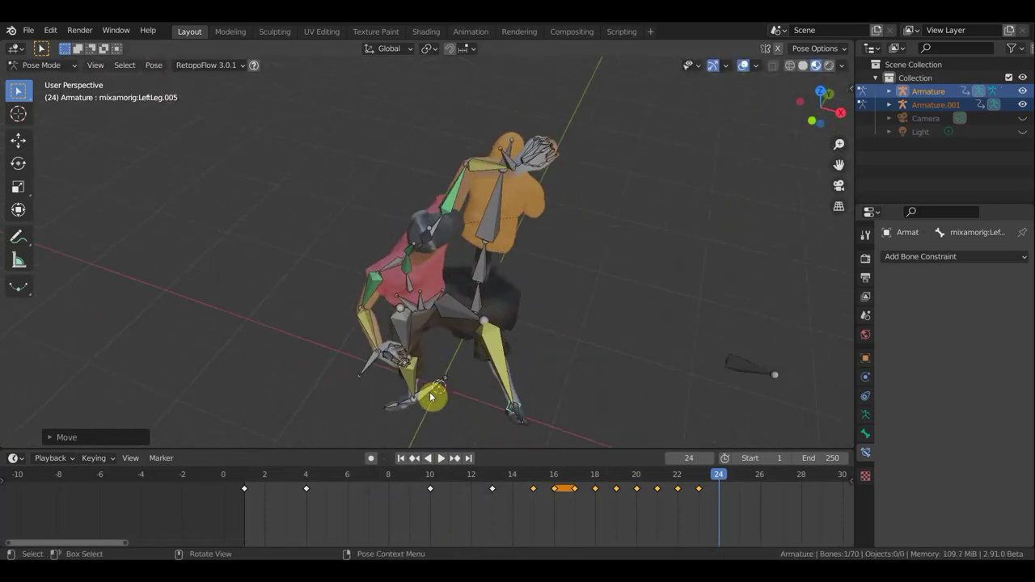
Tilt the LeftLeg.007 foot bone and move the LeftForeArm.007 bone up and left.
click(500, 374)
key(r)
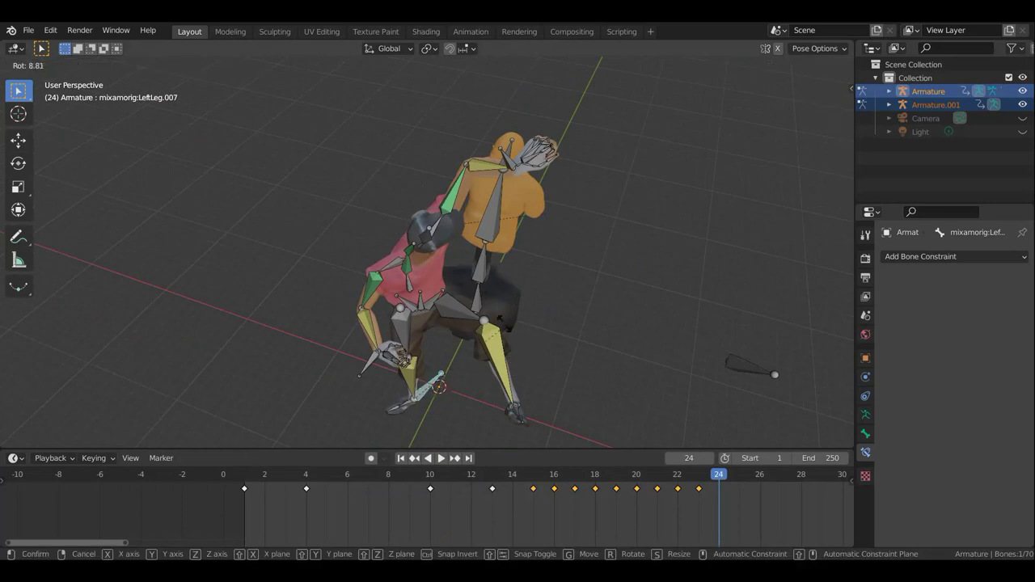
click(512, 335)
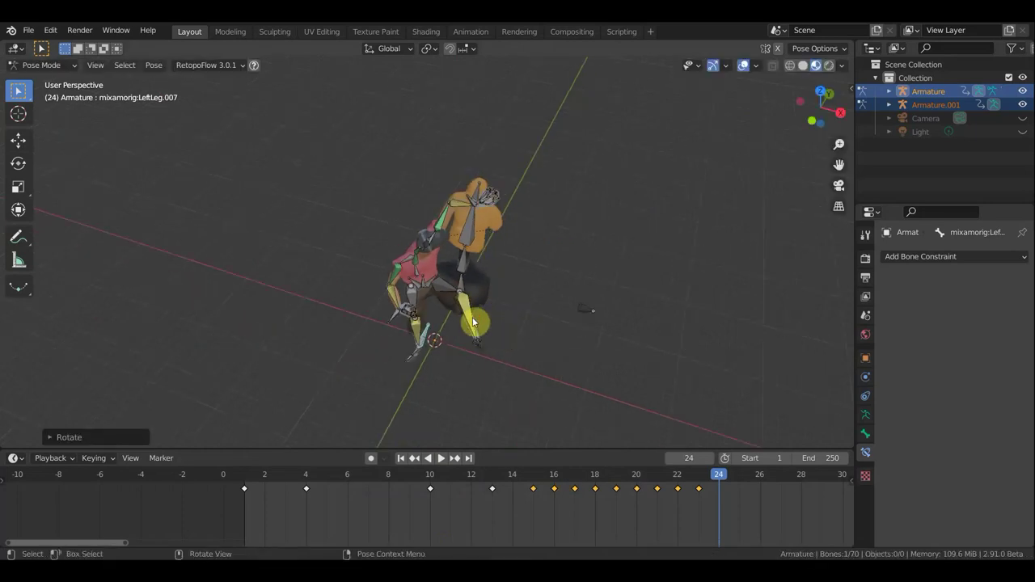
middle_drag(513, 335, 355, 265)
click(372, 263)
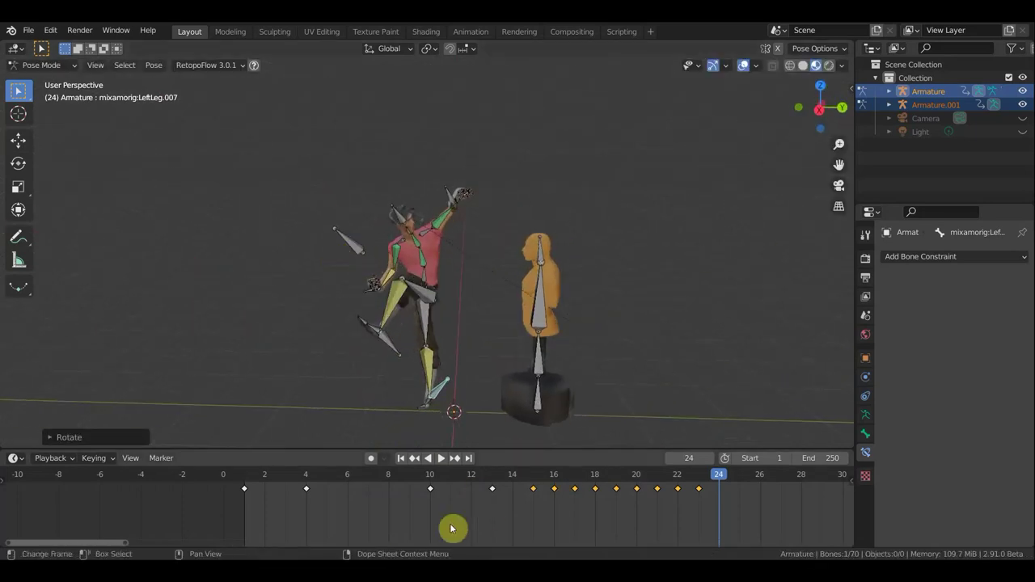
key(g)
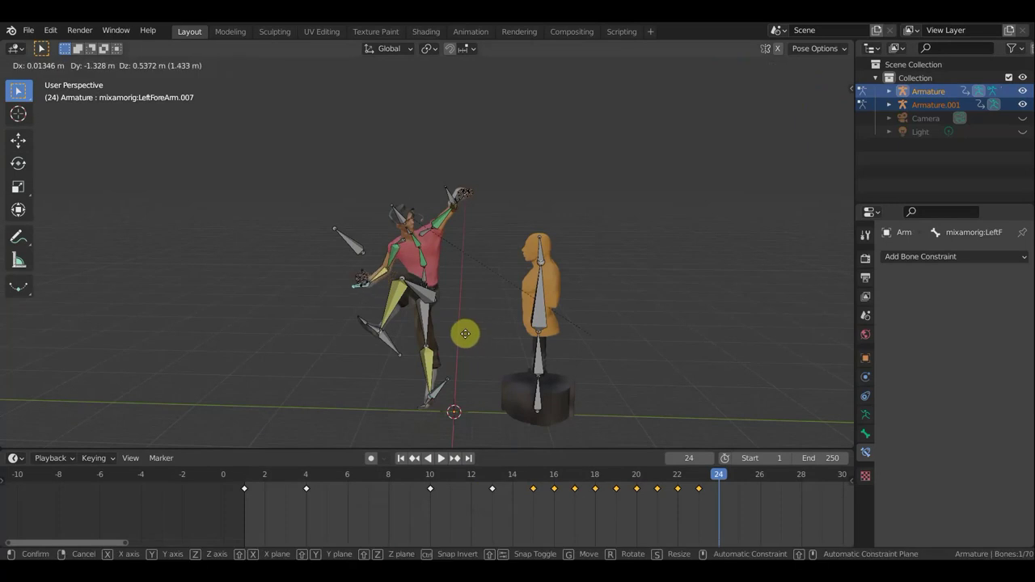
click(446, 314)
Shift and slightly rotate the Spine bone to adjust the upper body.
click(427, 279)
key(g)
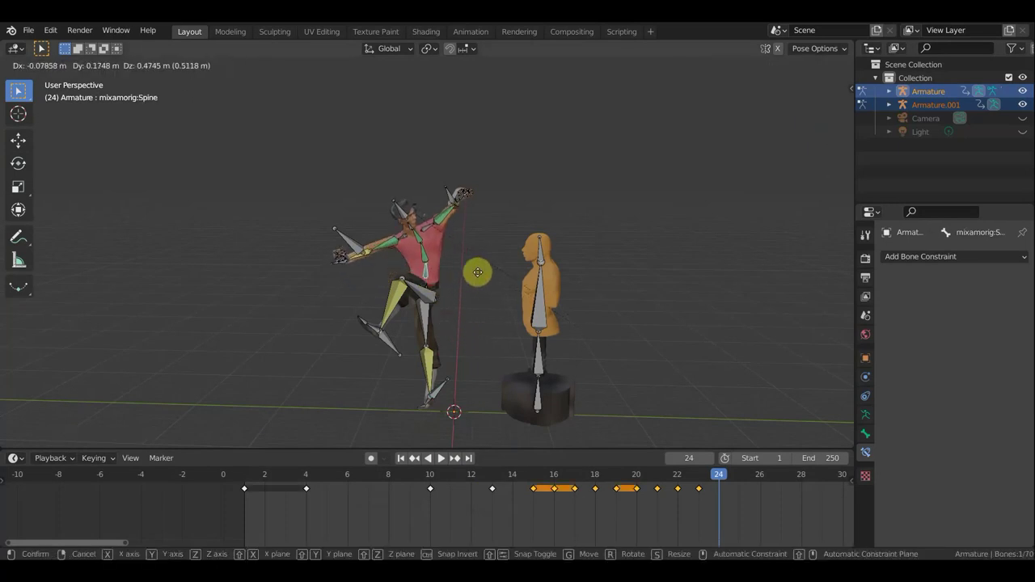
click(478, 272)
key(r)
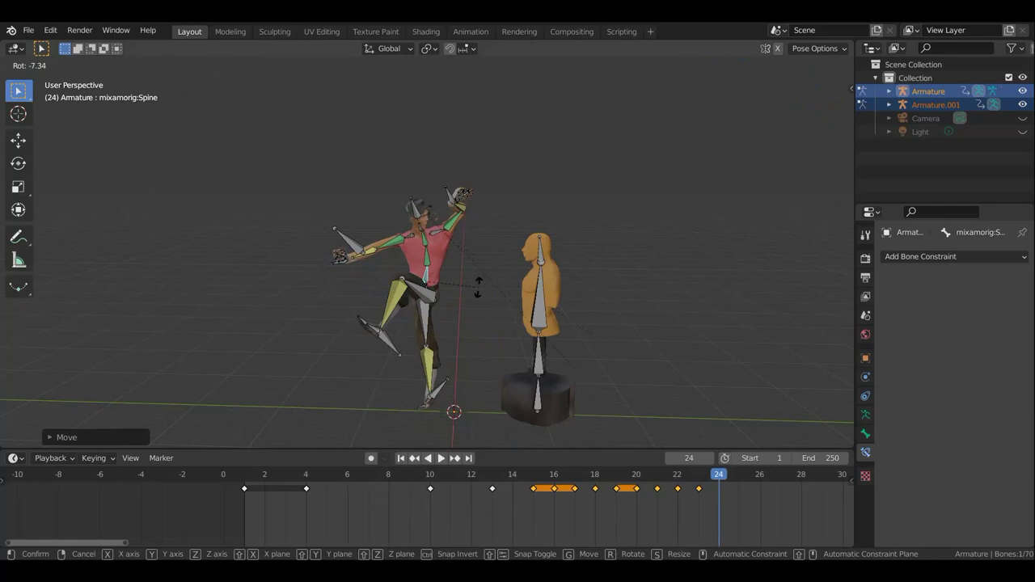
click(462, 230)
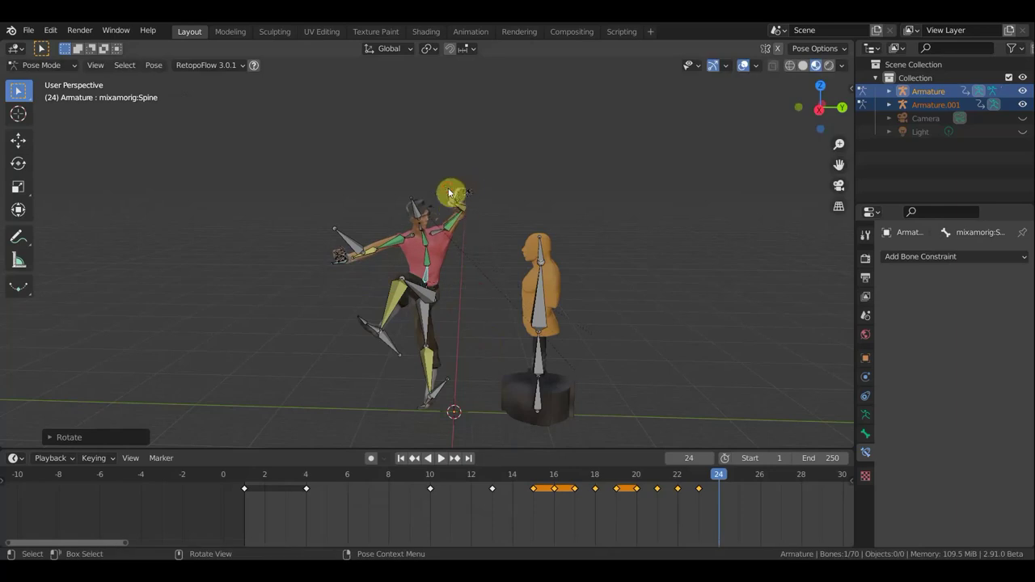
Reach the LeftForeArm.005 hand toward the dummy, rotating the left shoulder and forearm to match.
click(459, 197)
key(g)
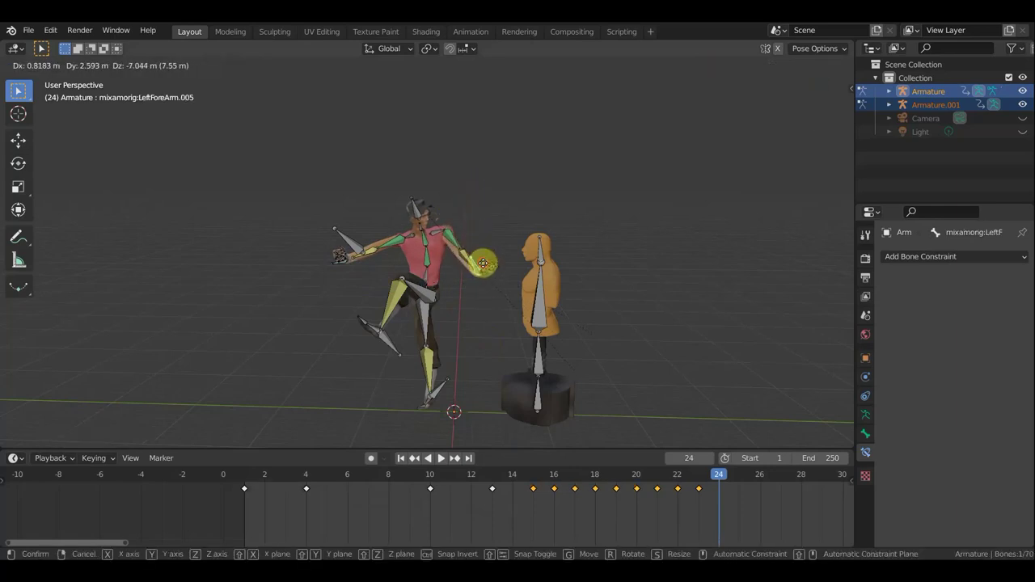
click(482, 265)
click(496, 239)
key(r)
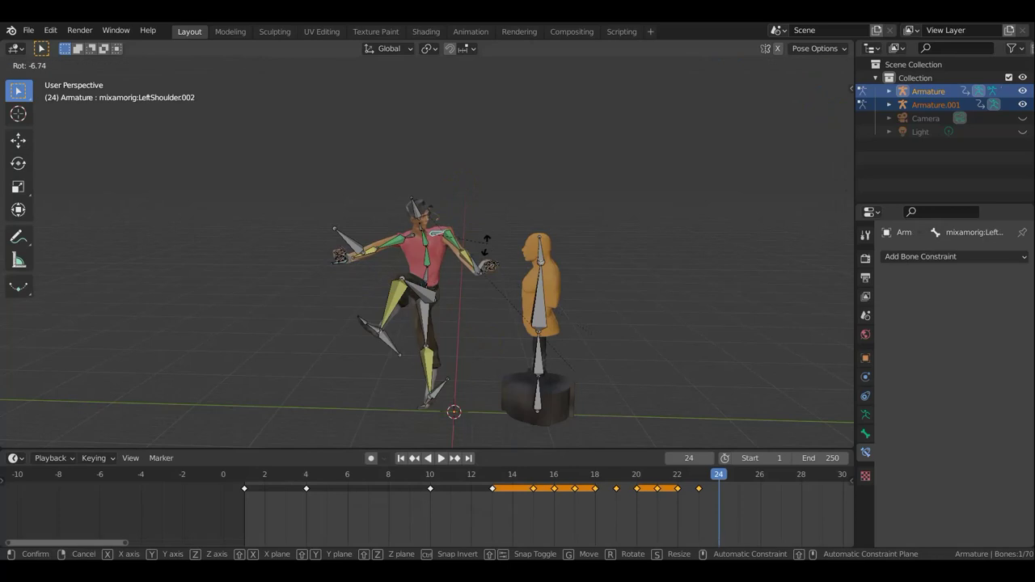
click(480, 275)
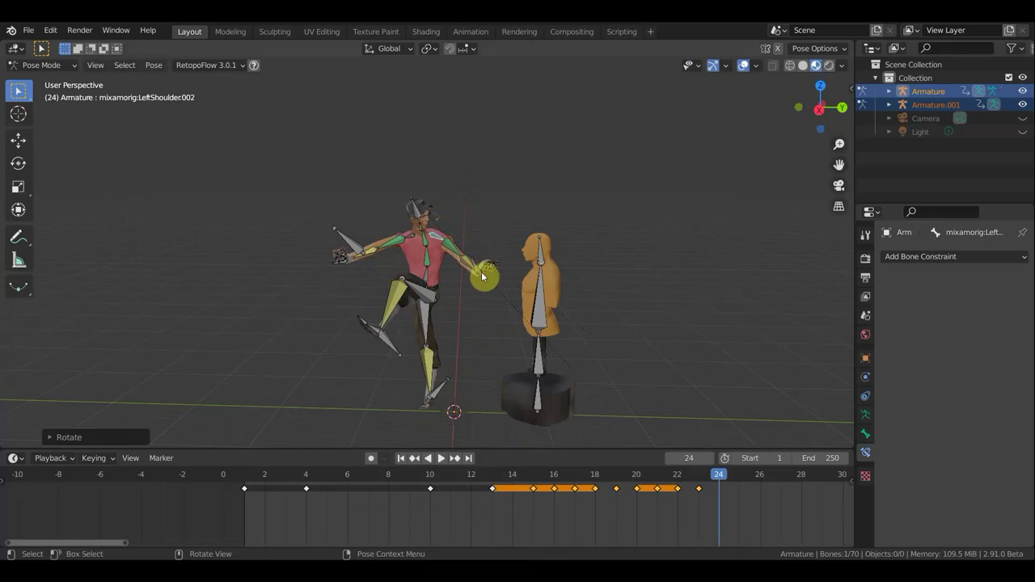
click(477, 268)
key(r)
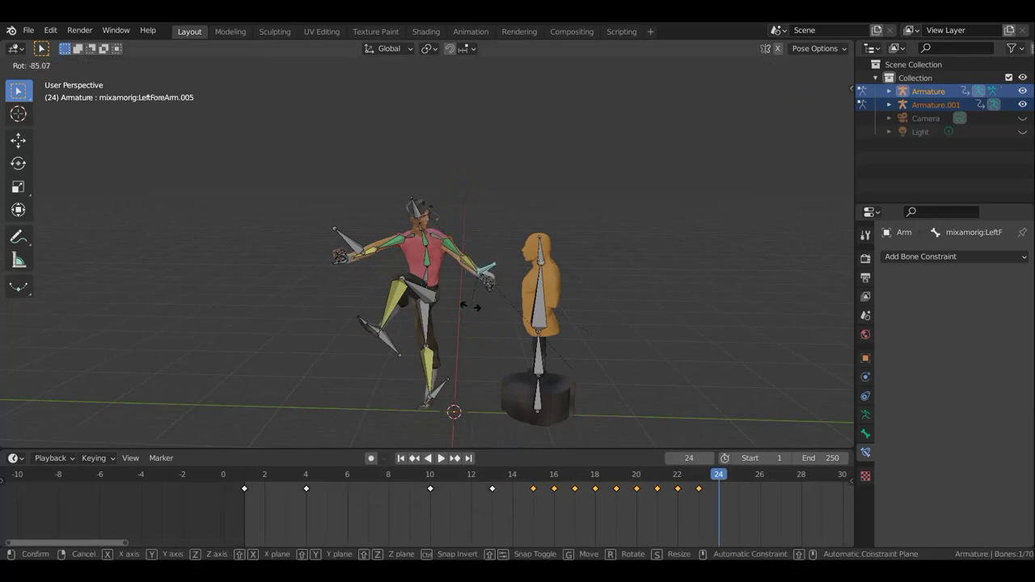
click(473, 307)
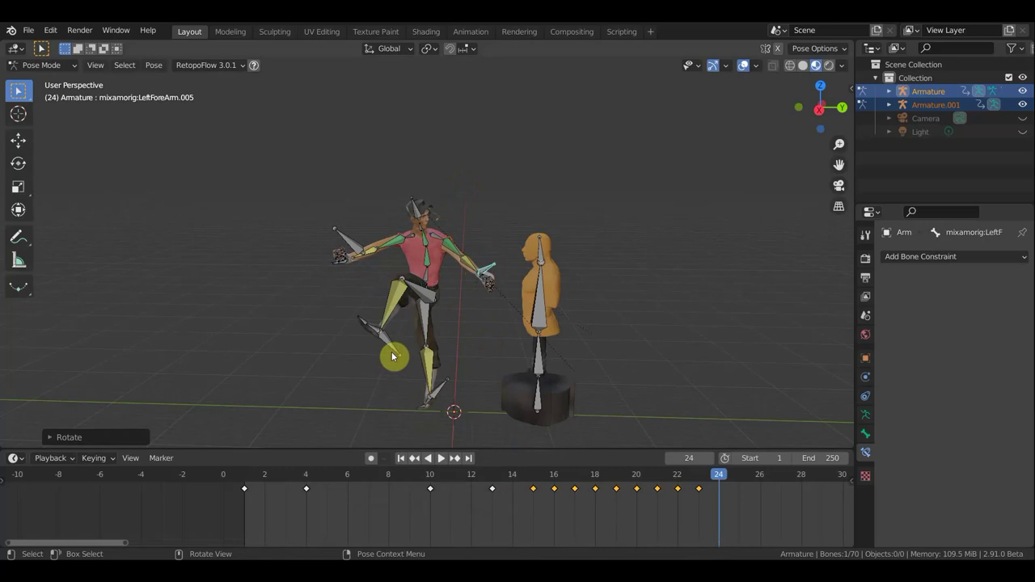
Raise the left leg bone, rotating and repositioning it beside the dummy.
click(394, 351)
key(g)
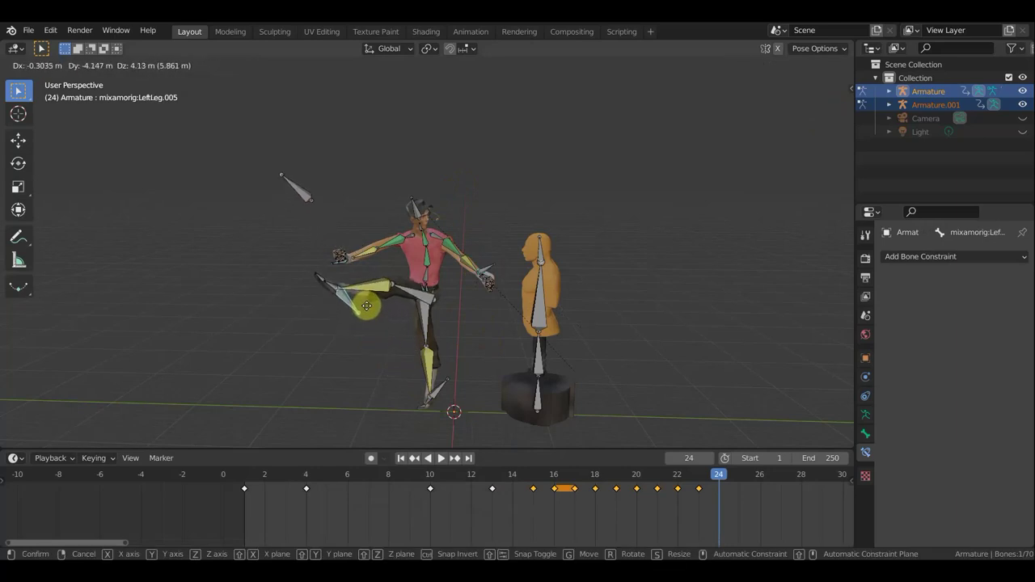
click(369, 297)
mouse_move(438, 435)
middle_down()
mouse_move(535, 337)
mouse_move(596, 307)
mouse_move(559, 312)
middle_up()
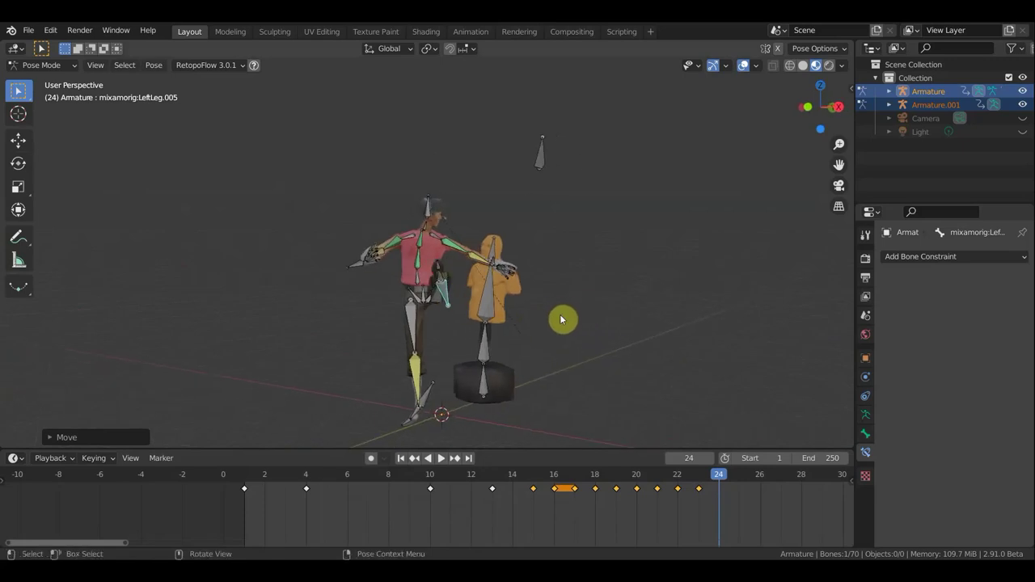
key(r)
click(522, 228)
mouse_move(557, 270)
middle_down()
mouse_move(445, 332)
mouse_move(524, 363)
middle_up()
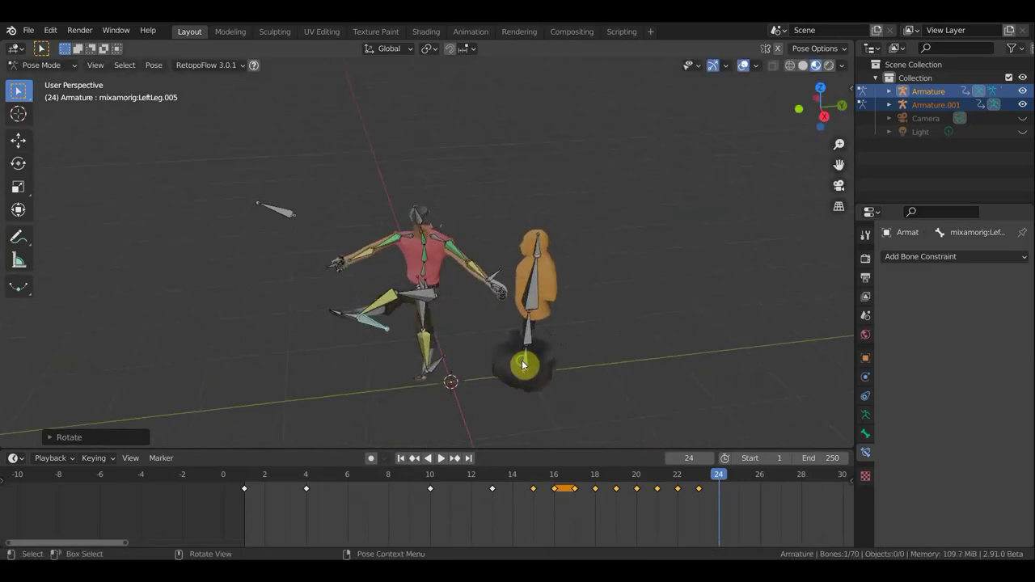
key(g)
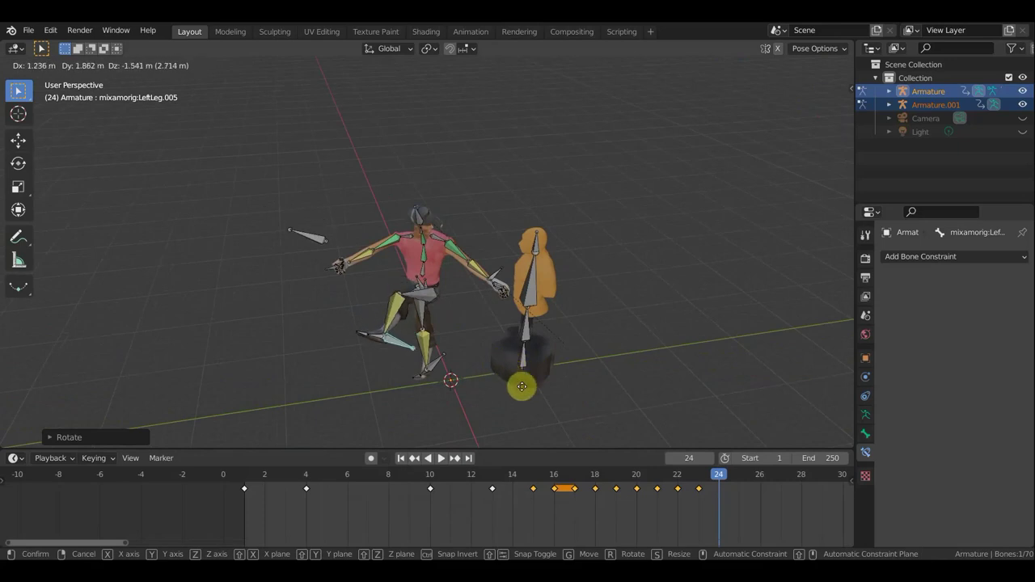
click(521, 406)
mouse_move(515, 407)
middle_down()
mouse_move(440, 348)
mouse_move(620, 365)
mouse_move(568, 402)
mouse_move(615, 377)
mouse_move(567, 355)
middle_up()
click(424, 293)
mouse_move(441, 293)
middle_down()
mouse_move(347, 342)
mouse_move(278, 272)
mouse_move(388, 275)
mouse_move(505, 293)
mouse_move(482, 288)
mouse_move(495, 301)
middle_up()
Rotate the forearm bone near the hand to a new angle.
click(345, 269)
key(r)
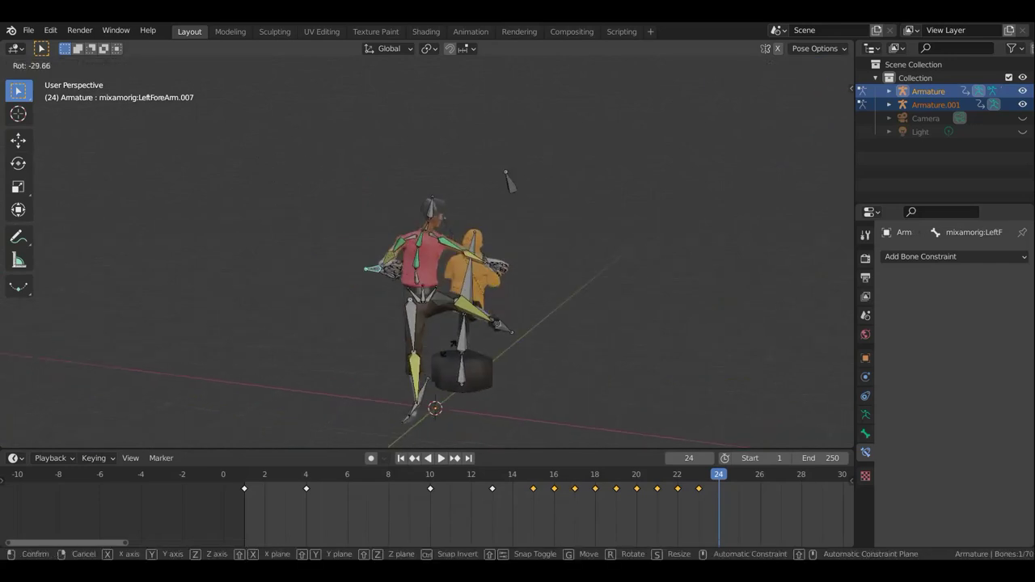
click(329, 356)
mouse_move(557, 281)
middle_down()
mouse_move(451, 269)
mouse_move(503, 254)
middle_up()
Rotate the other left forearm bone and move the arm bones into place.
click(496, 260)
scroll(507, 261, up, 2)
scroll(573, 277, up, 3)
middle_drag(573, 277, 534, 273)
key(r)
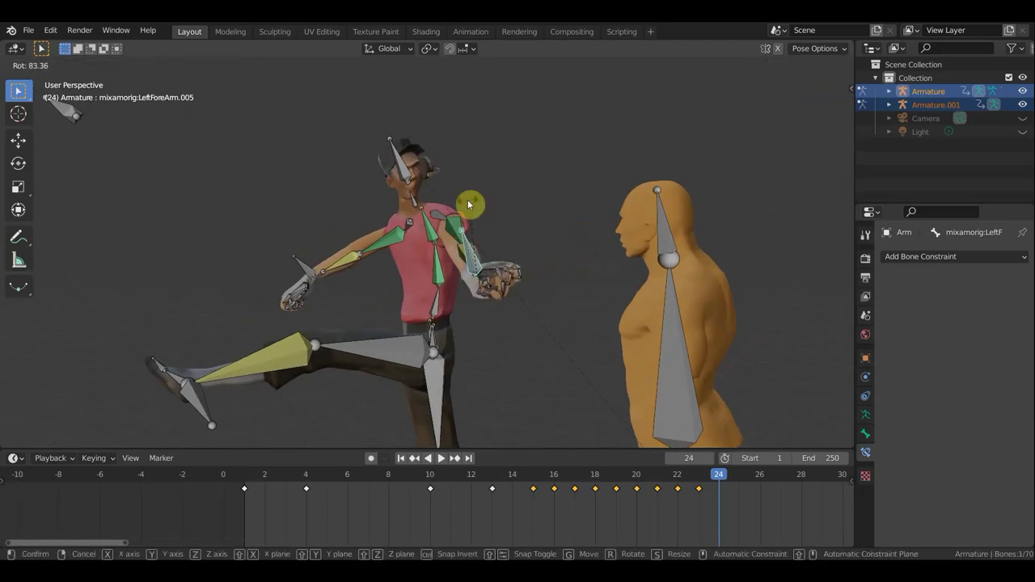
click(528, 227)
mouse_move(527, 227)
middle_down()
mouse_move(485, 312)
mouse_move(465, 310)
middle_up()
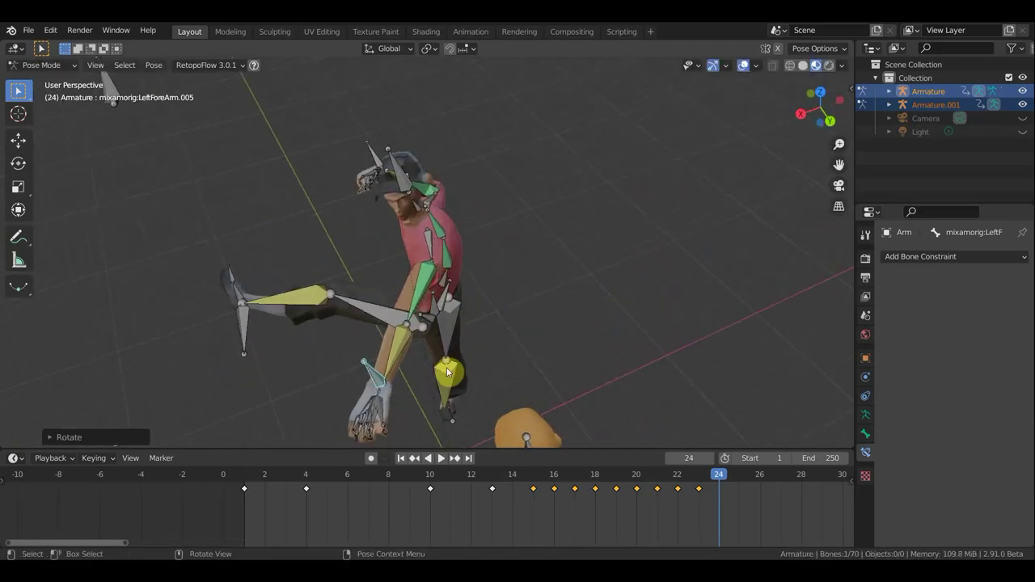
key(g)
click(508, 360)
mouse_move(508, 360)
middle_down()
mouse_move(476, 301)
mouse_move(499, 334)
middle_up()
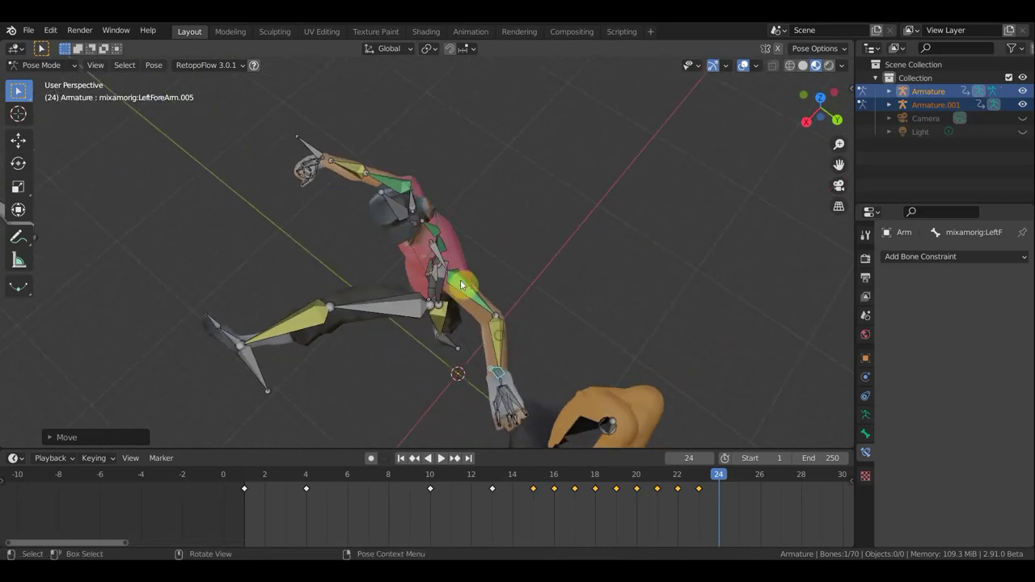
Rotate the LeftShoulder.002 and LeftShoulder.003 bones and move the arm at the hand.
click(446, 255)
key(r)
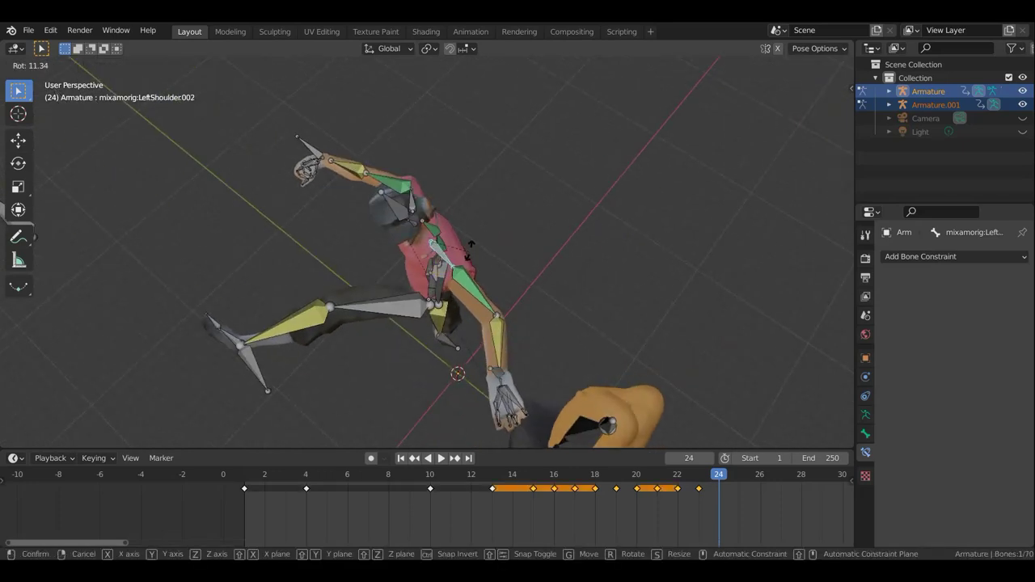
click(474, 251)
mouse_move(474, 251)
middle_down()
mouse_move(581, 241)
mouse_move(401, 231)
middle_up()
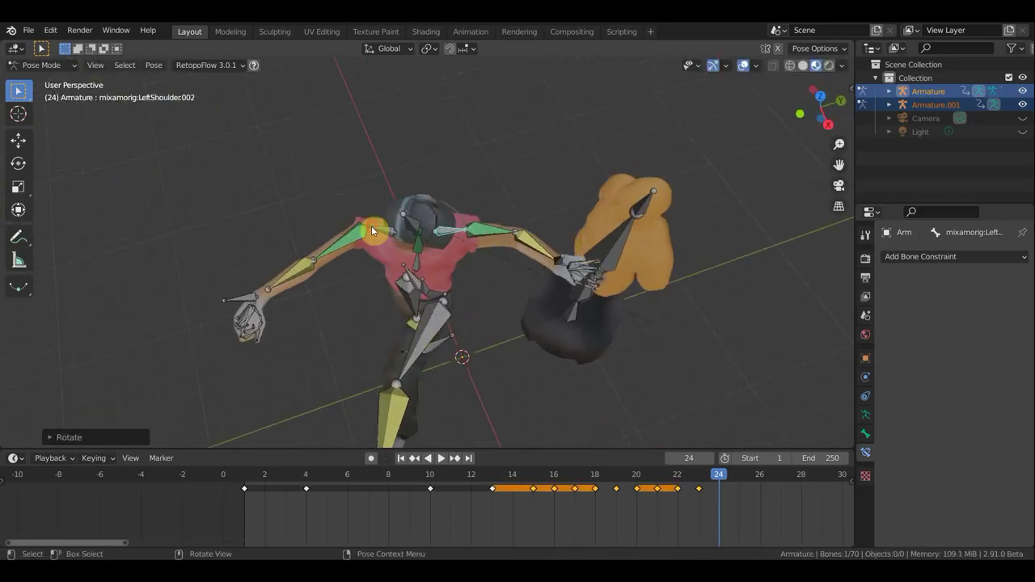
click(371, 225)
key(r)
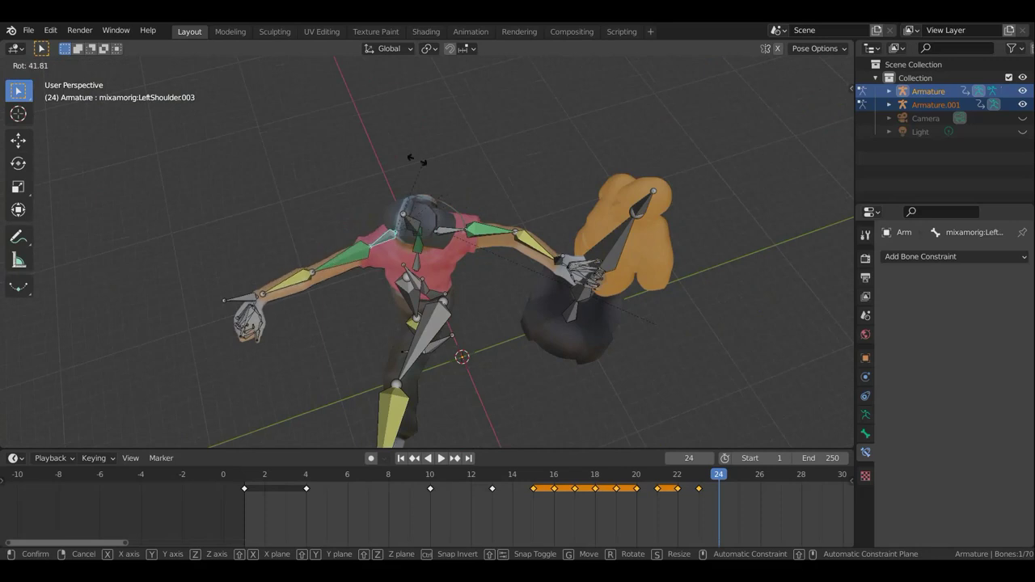
click(423, 164)
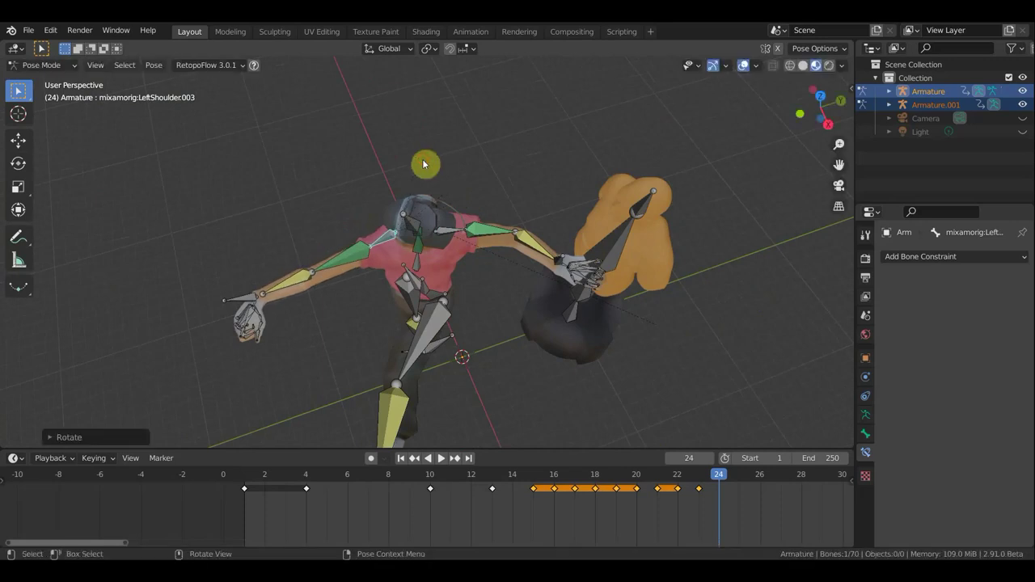
click(243, 303)
key(g)
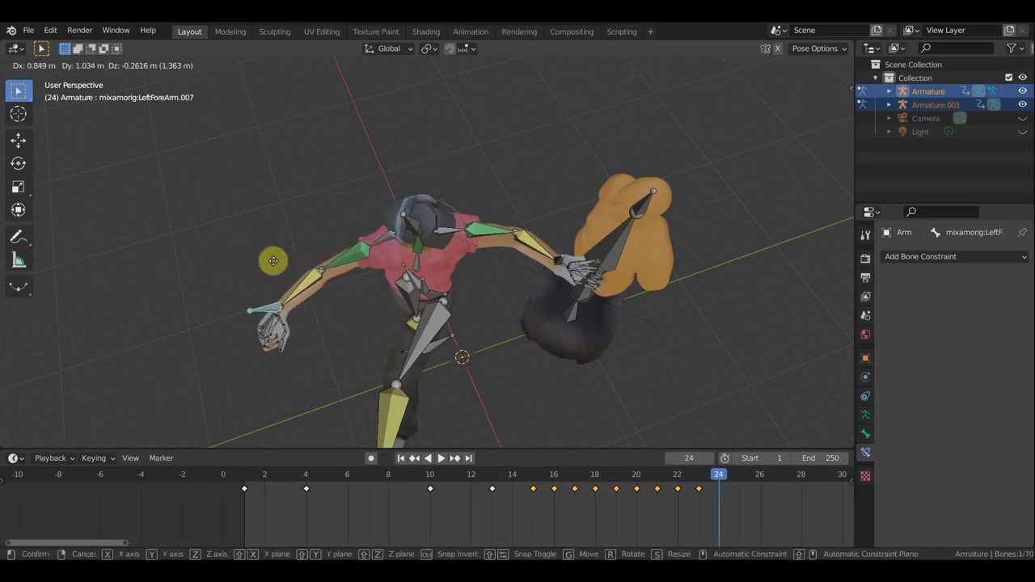
click(273, 261)
Fine-tune the LeftShoulder.003 and LeftShoulder.002 rotations, then view character, dummy and floor together.
mouse_move(439, 363)
middle_down()
mouse_move(396, 234)
mouse_move(416, 248)
middle_up()
click(453, 225)
key(r)
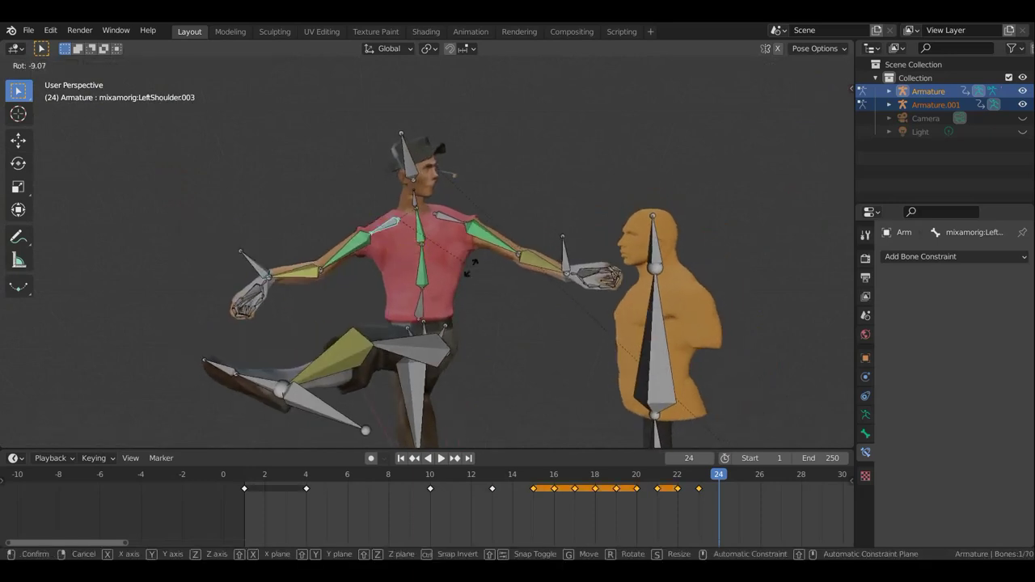
click(463, 239)
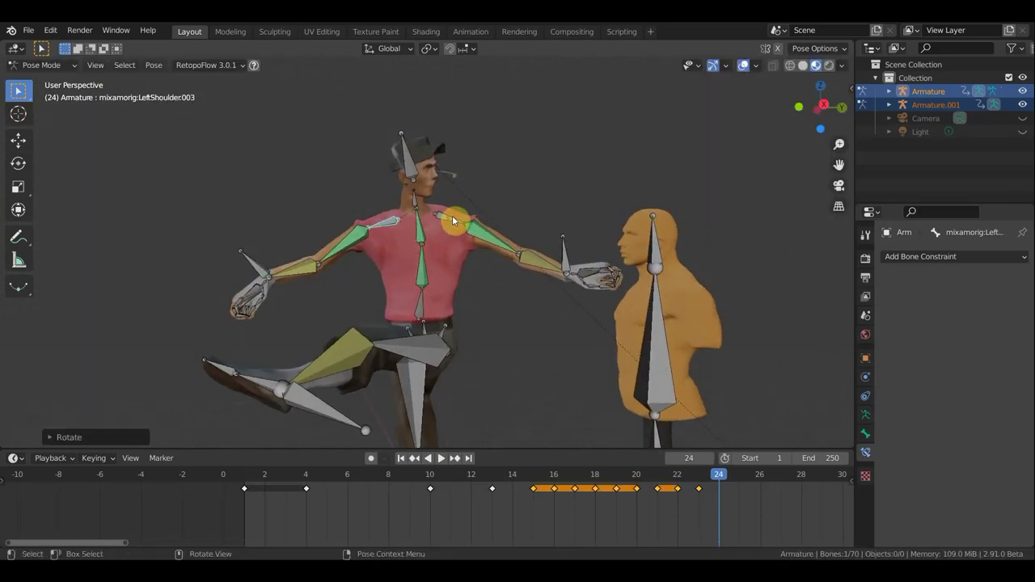
click(452, 215)
key(r)
click(461, 210)
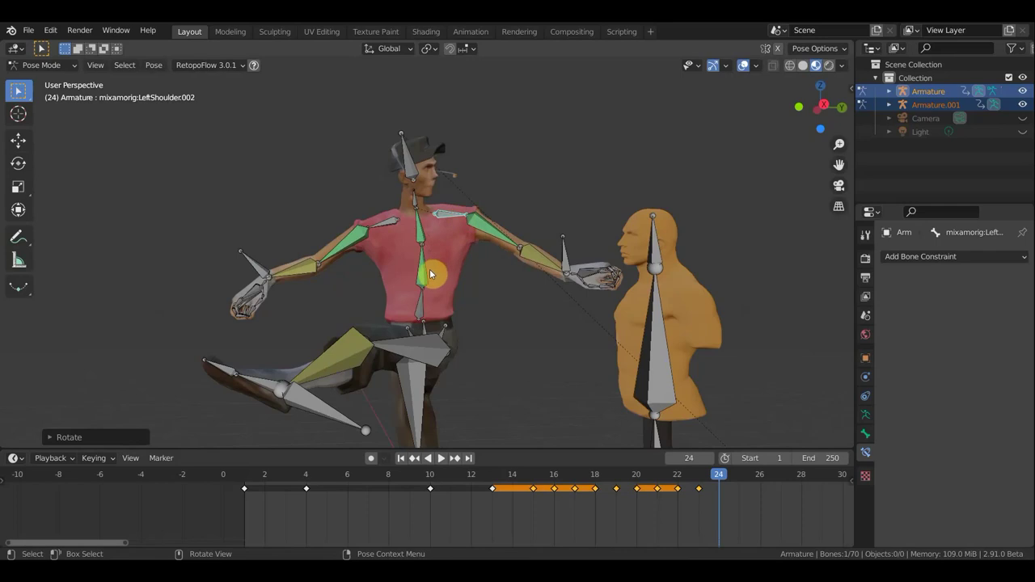
scroll(429, 273, down, 2)
scroll(455, 294, down, 1)
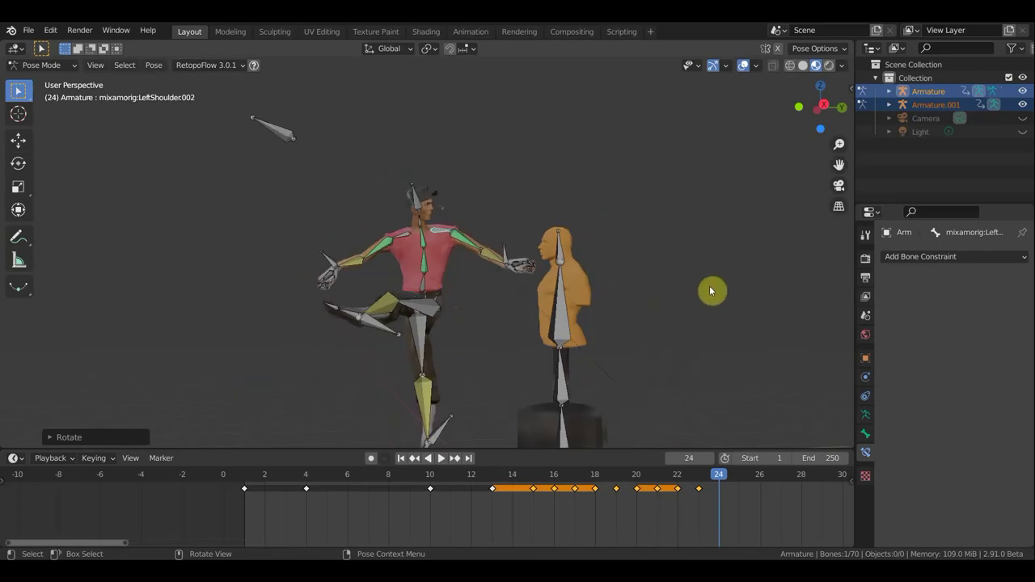
middle_drag(711, 289, 741, 285)
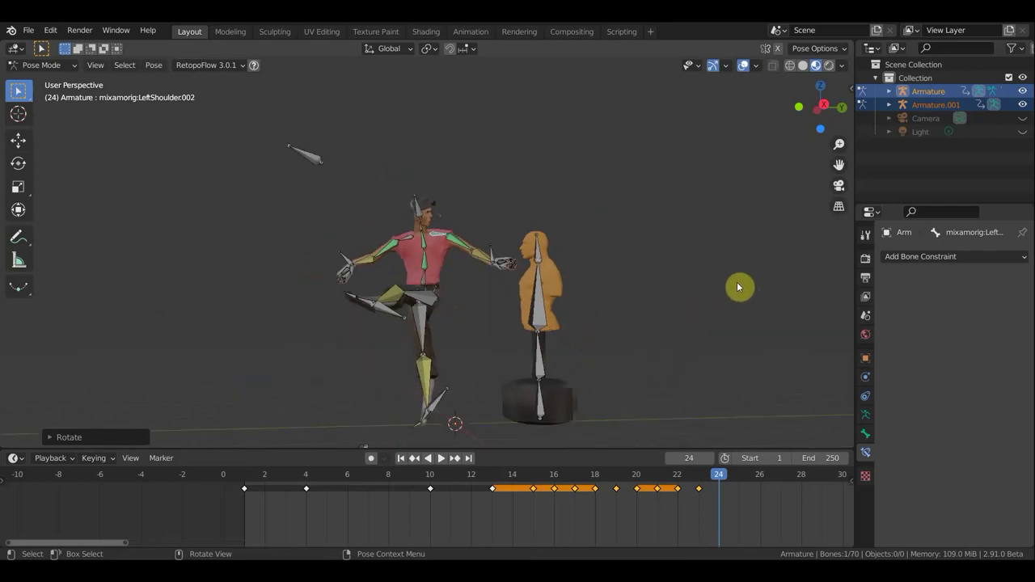
Keyframe location and rotation for all bones, play back, and move to frame 25.
key(a)
key(i)
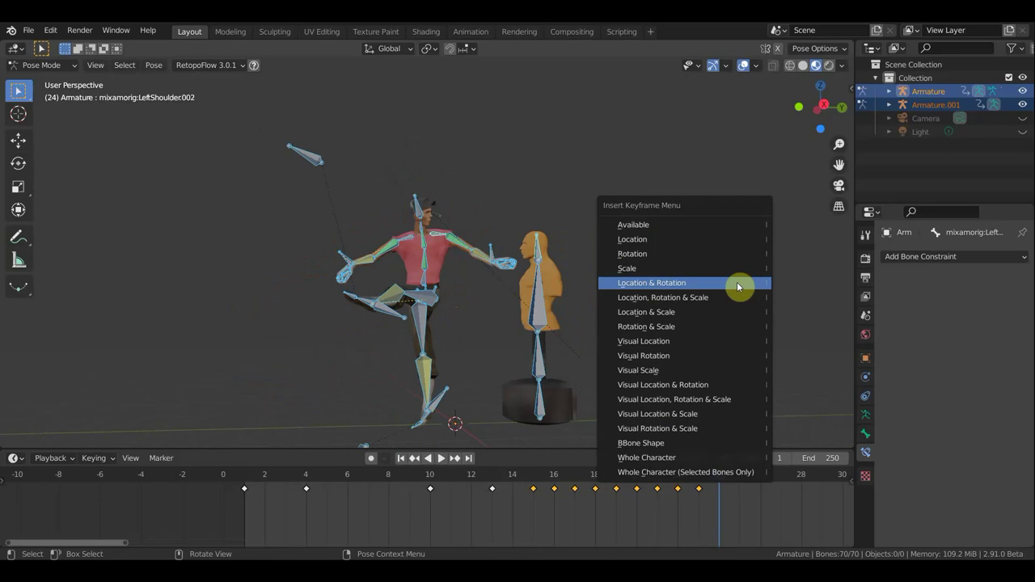
click(741, 283)
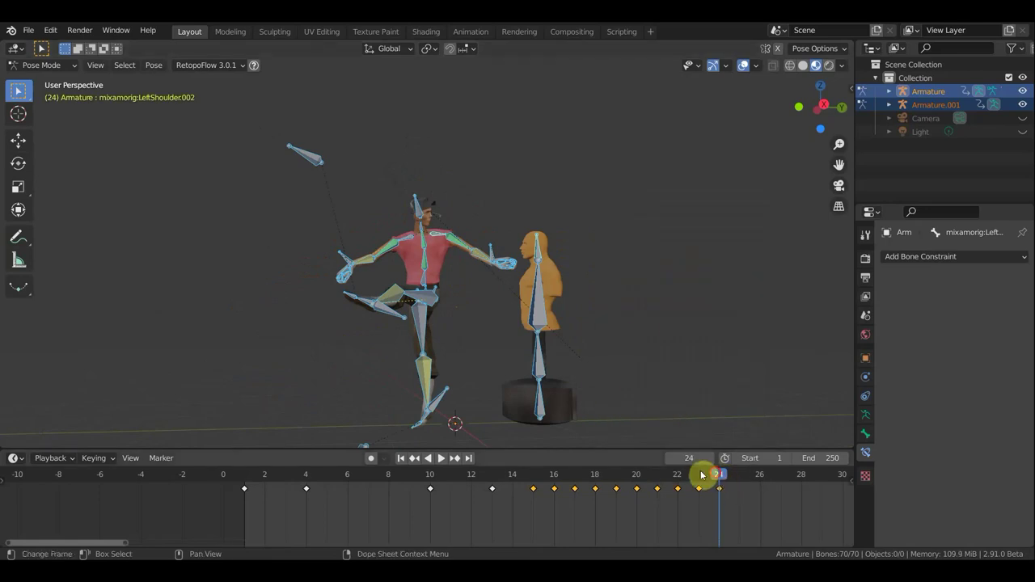
key(space)
drag(493, 477, 738, 483)
Switch to the top-down view and box-select bones of the rig.
scroll(449, 299, up, 2)
scroll(448, 299, up, 2)
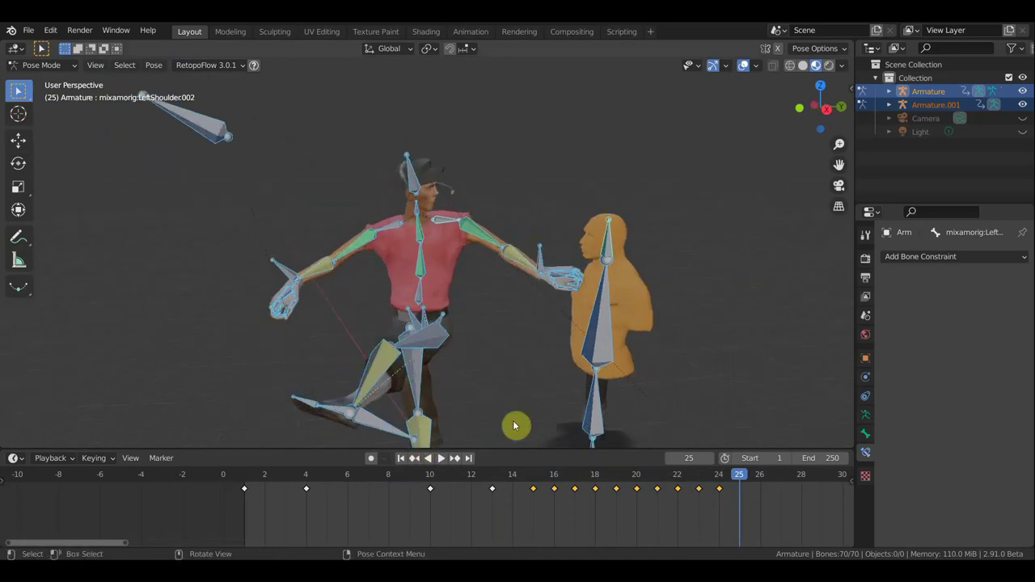
middle_drag(479, 361, 484, 415)
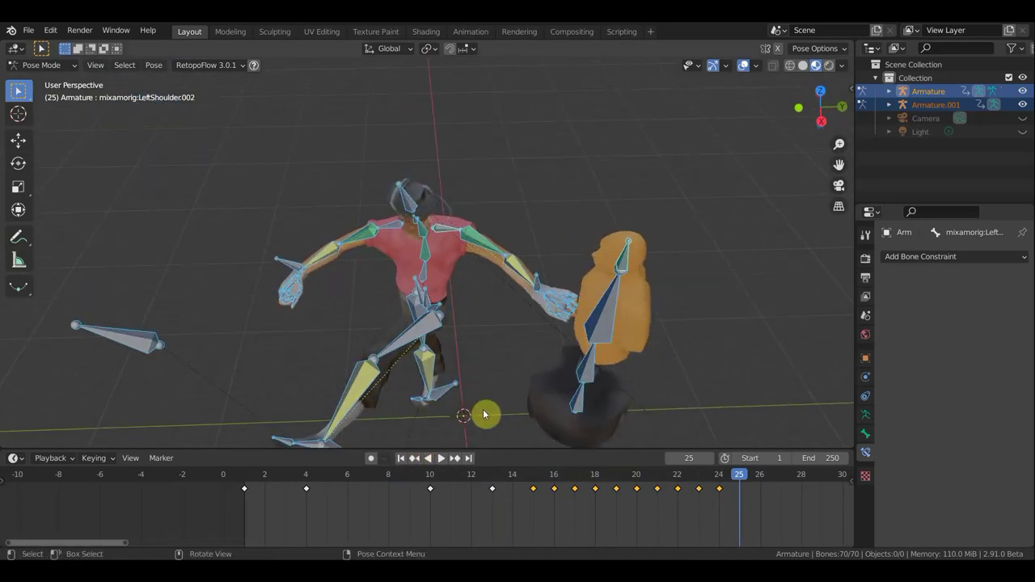
key(KP_7)
scroll(550, 393, down, 3)
key(b)
mouse_move(407, 276)
mouse_down()
mouse_move(368, 199)
mouse_move(384, 186)
mouse_up()
Select the left forearm, hand-end forearm and Hips bones, then return to top view.
scroll(538, 316, up, 2)
mouse_move(537, 315)
middle_down()
mouse_move(453, 307)
mouse_move(411, 278)
mouse_move(426, 275)
mouse_move(429, 300)
middle_up()
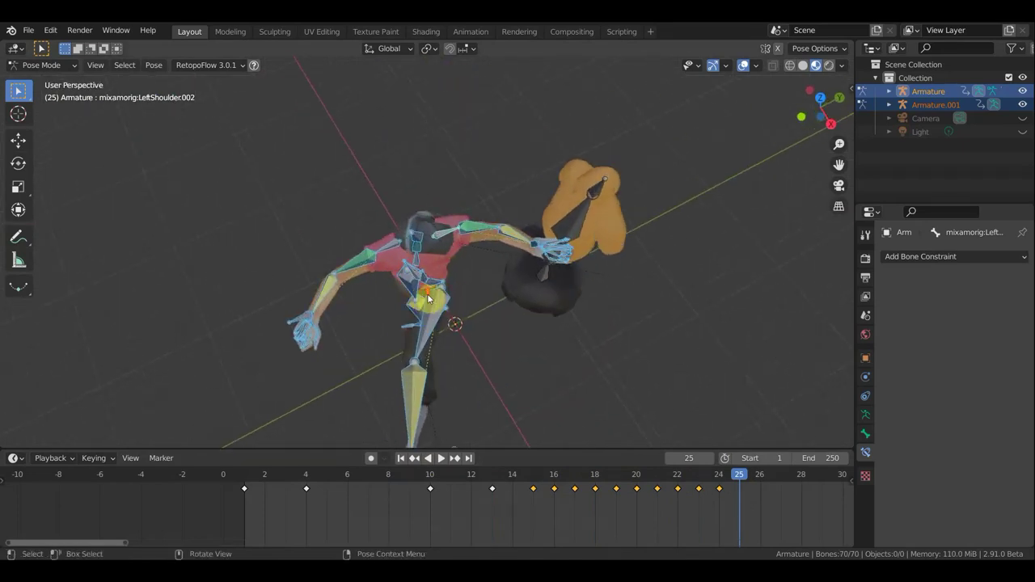
mouse_move(557, 266)
middle_down()
mouse_move(555, 238)
mouse_move(536, 227)
middle_up()
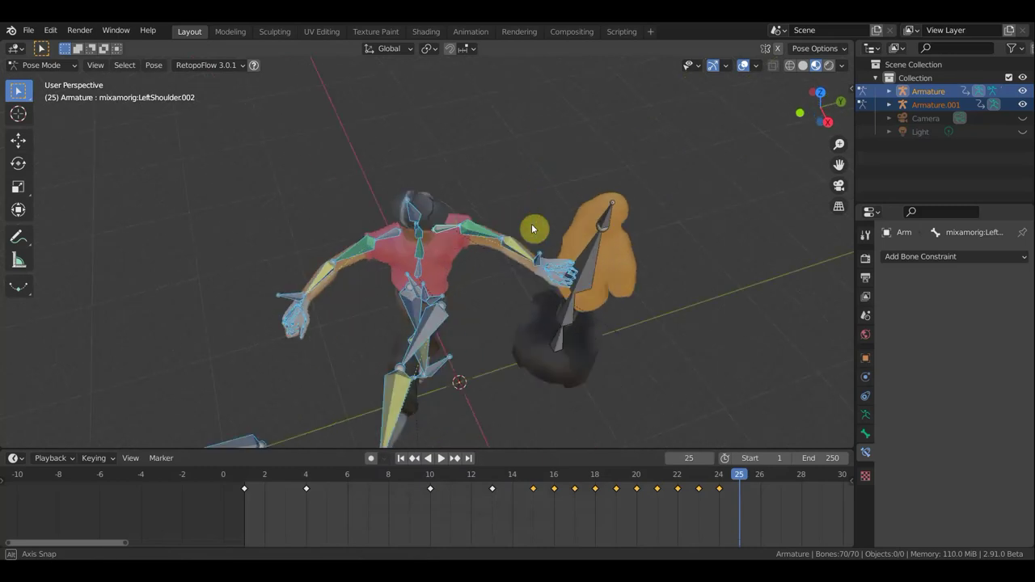
click(292, 298)
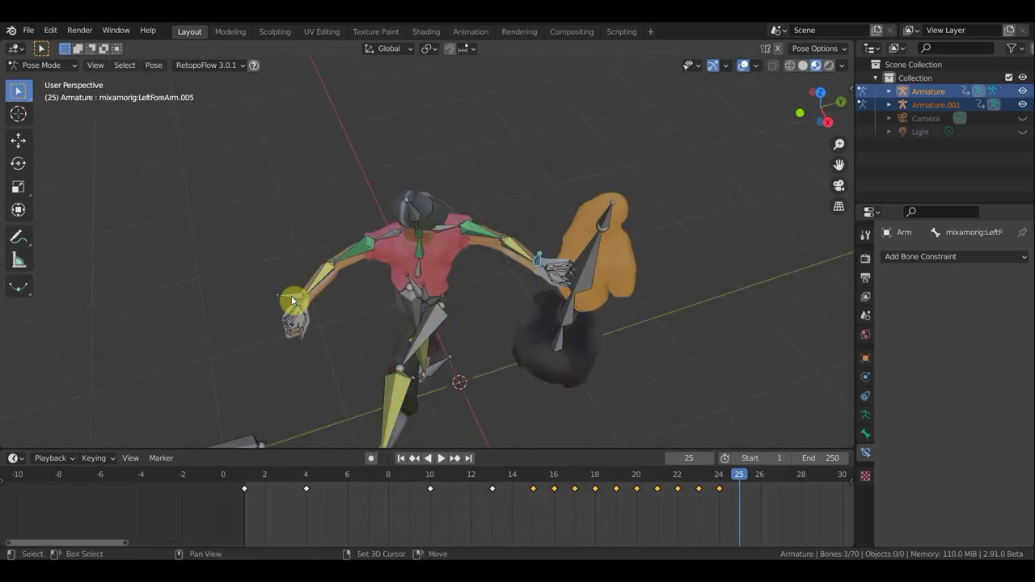
middle_drag(450, 363, 456, 365)
shift+click(435, 329)
mouse_move(436, 329)
middle_down()
mouse_move(478, 300)
mouse_move(423, 300)
middle_up()
shift+click(432, 300)
key(KP_7)
Rotate the selected arm bones twice into a new arm pose.
scroll(490, 308, down, 2)
scroll(518, 323, down, 2)
key(r)
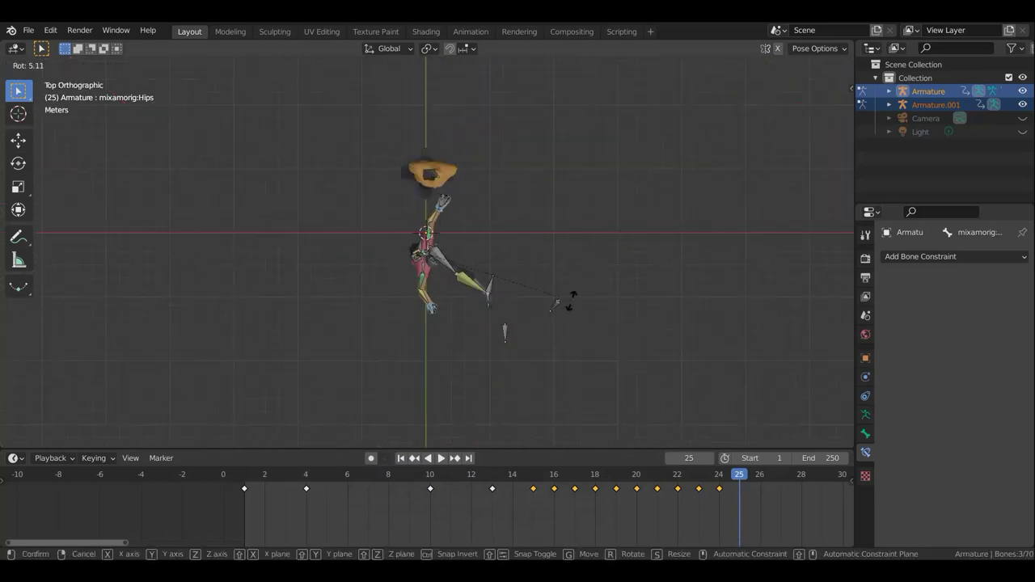
click(551, 269)
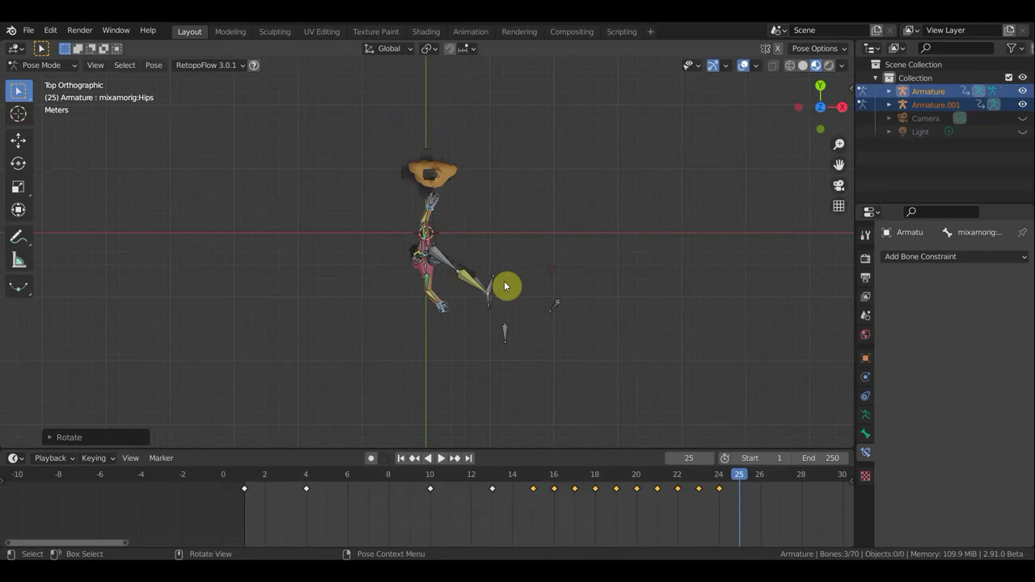
key(r)
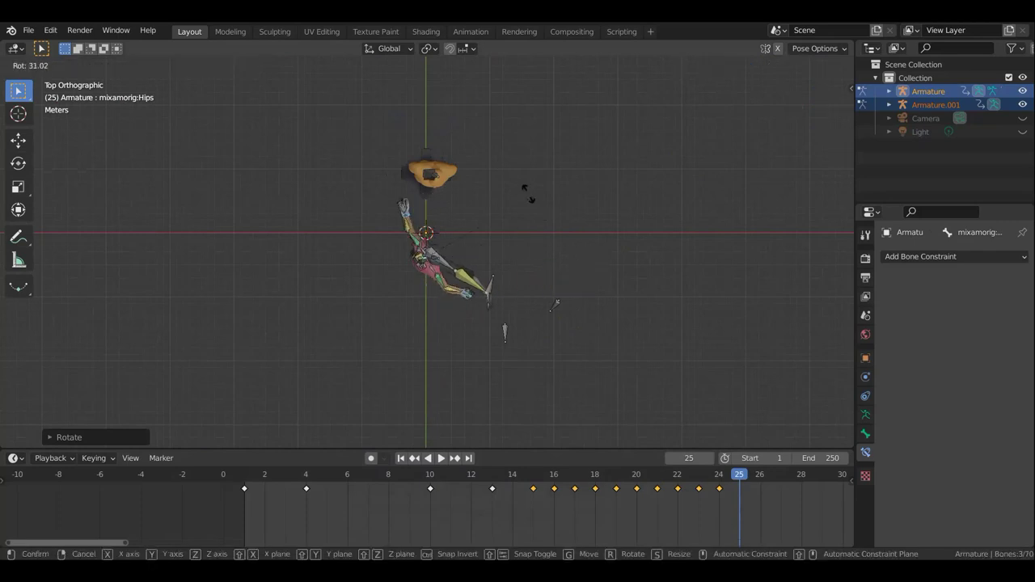
click(534, 231)
Pull the left leg toward the dummy and rotate it into the kick.
drag(499, 287, 458, 200)
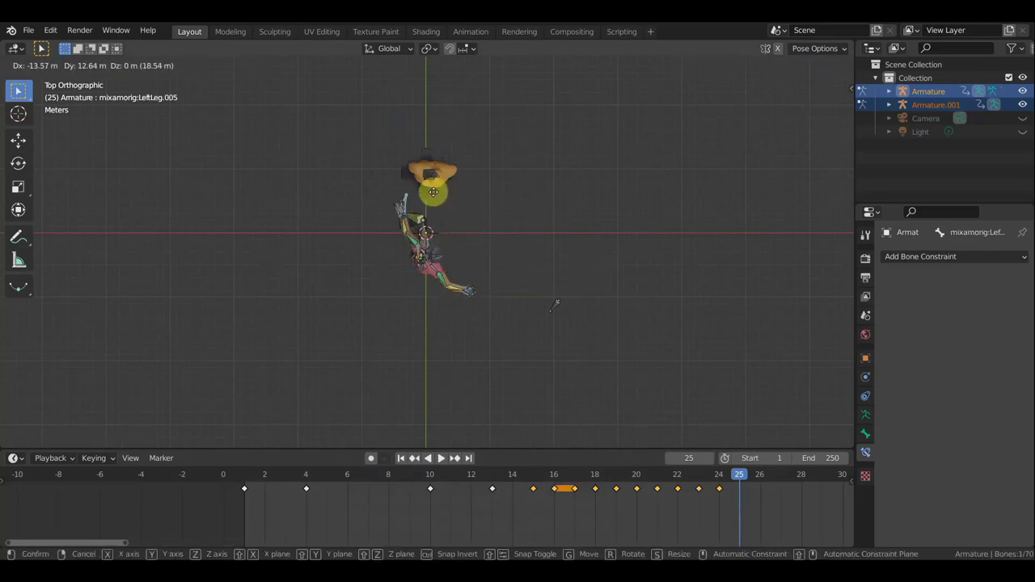
drag(450, 198, 426, 191)
mouse_move(442, 205)
middle_down()
mouse_move(326, 206)
mouse_move(446, 203)
mouse_move(495, 316)
middle_up()
scroll(462, 224, up, 3)
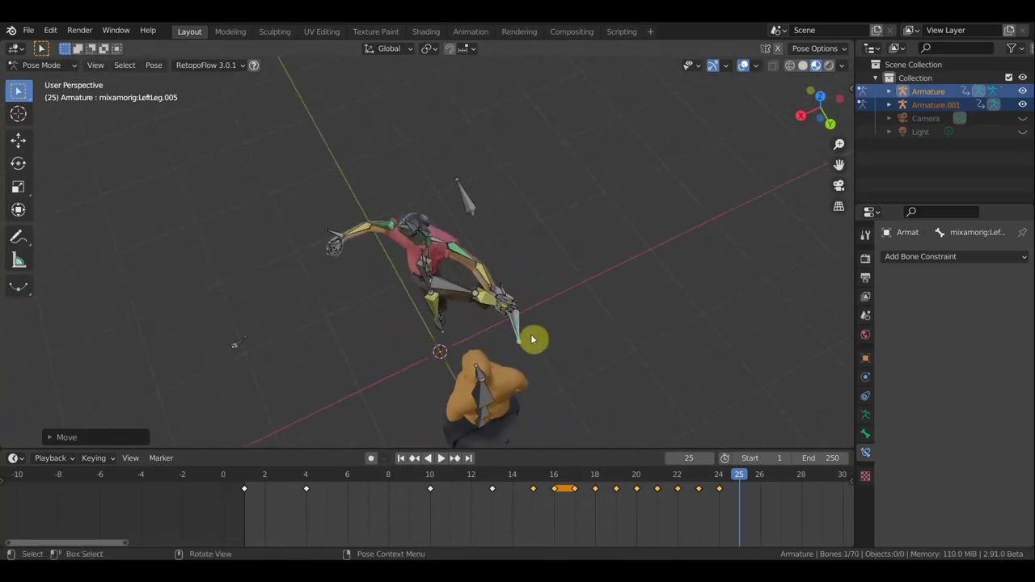
drag(532, 338, 499, 364)
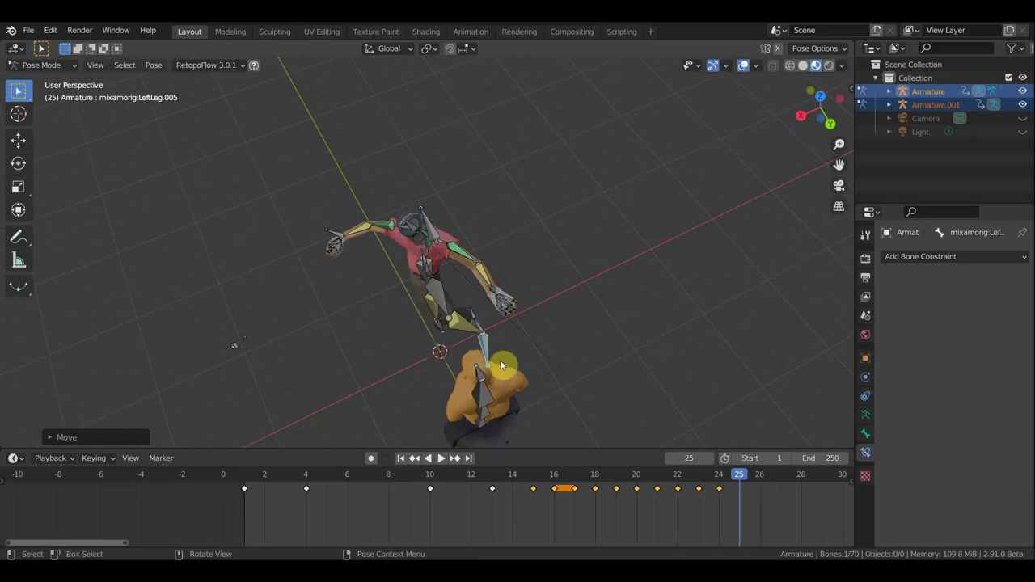
key(r)
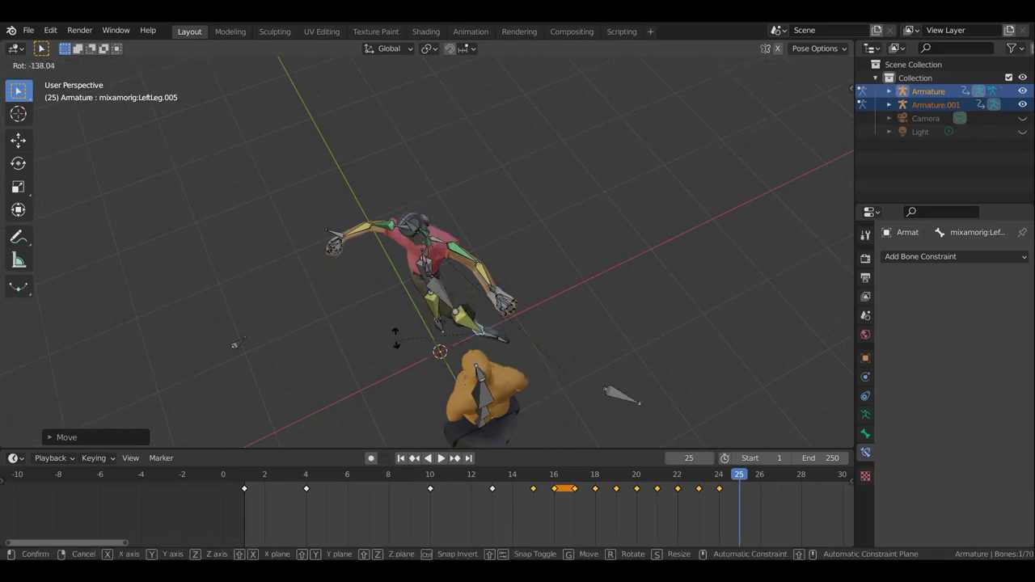
click(406, 310)
Rotate the LeftLeg.007 lower leg bone to extend the kick.
mouse_move(548, 316)
middle_down()
mouse_move(619, 268)
mouse_move(532, 325)
mouse_move(558, 283)
mouse_move(623, 261)
mouse_move(632, 235)
middle_up()
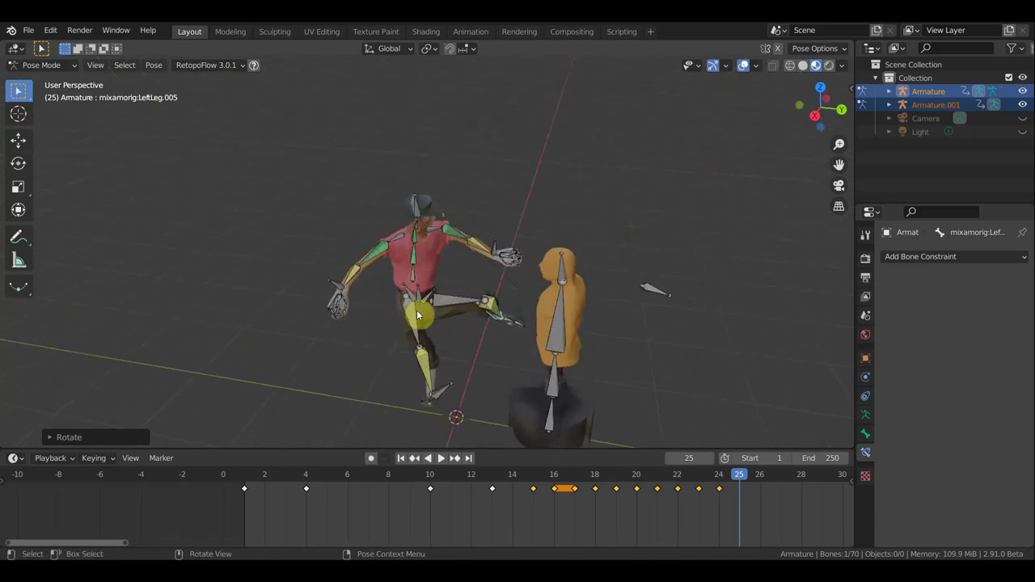
click(496, 359)
mouse_move(495, 359)
middle_down()
mouse_move(499, 435)
mouse_move(525, 450)
middle_up()
key(r)
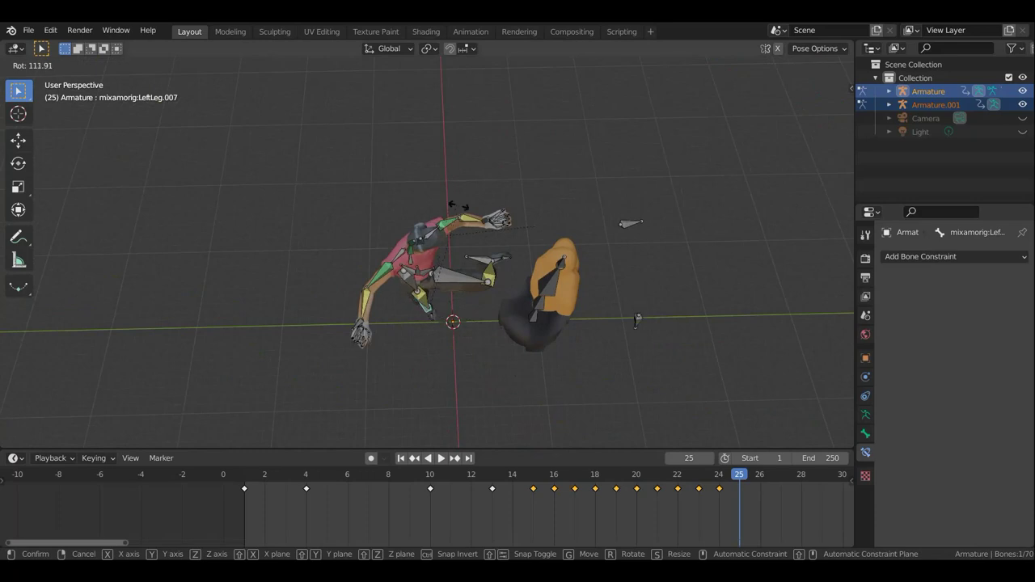
click(440, 280)
mouse_move(382, 235)
middle_down()
mouse_move(374, 192)
mouse_move(409, 159)
middle_up()
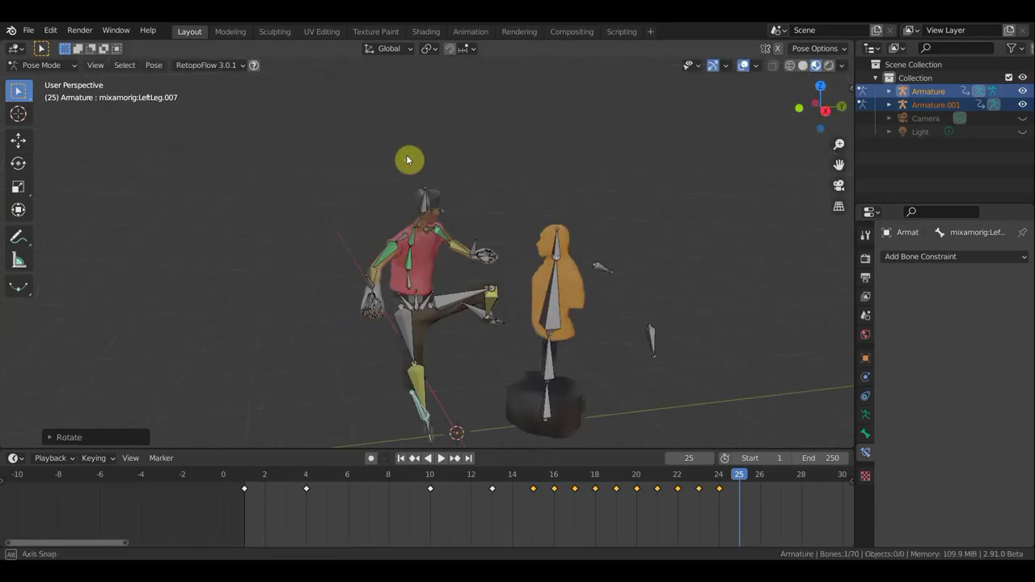
Rotate the Hips bone from top view to twist the legs toward the dummy.
click(419, 301)
key(KP_7)
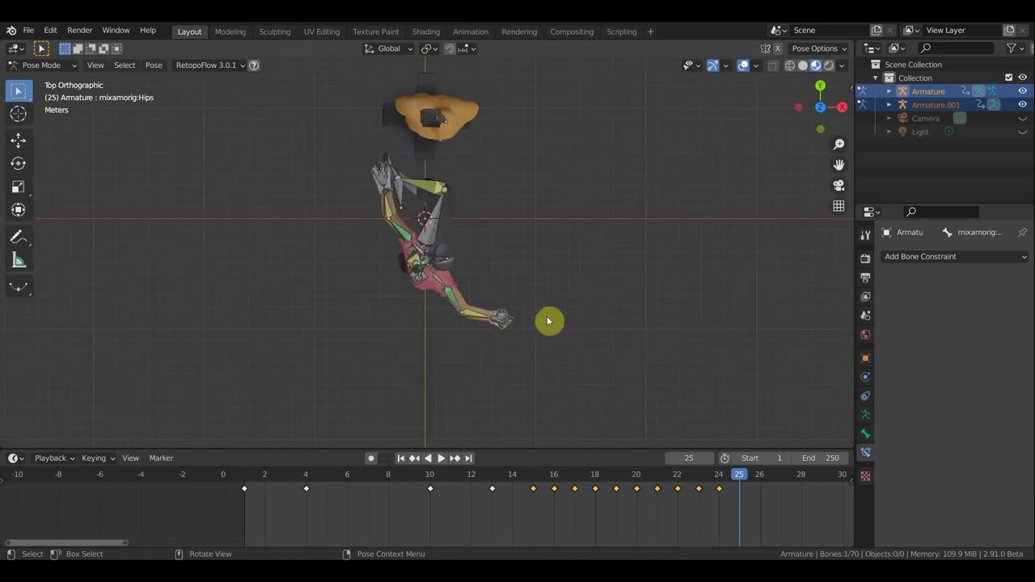
key(r)
click(529, 223)
mouse_move(529, 223)
middle_down()
mouse_move(307, 159)
mouse_move(337, 116)
mouse_move(424, 175)
middle_up()
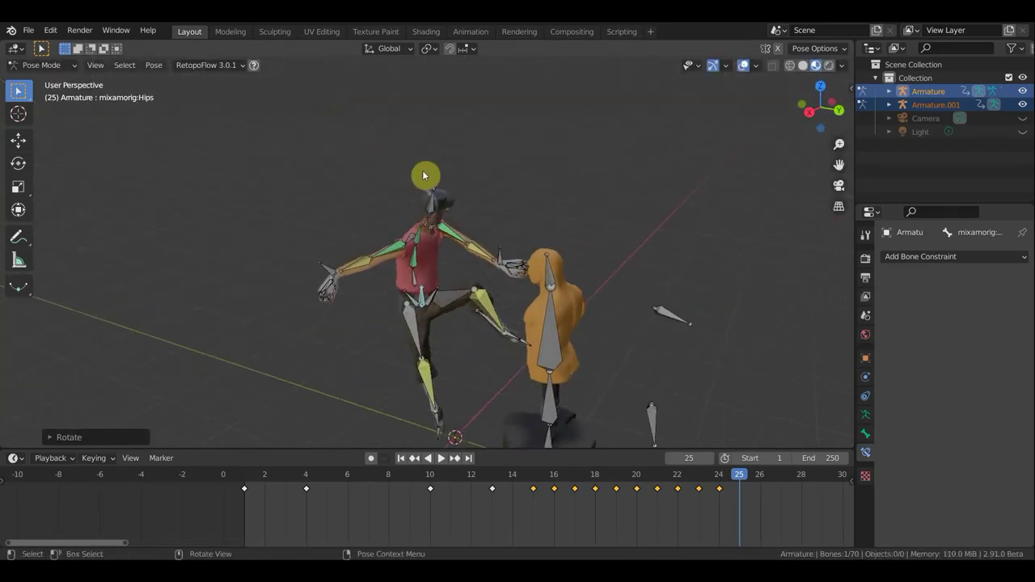
Turn the Head bone about -51 degrees from the top-down view.
click(433, 205)
key(KP_7)
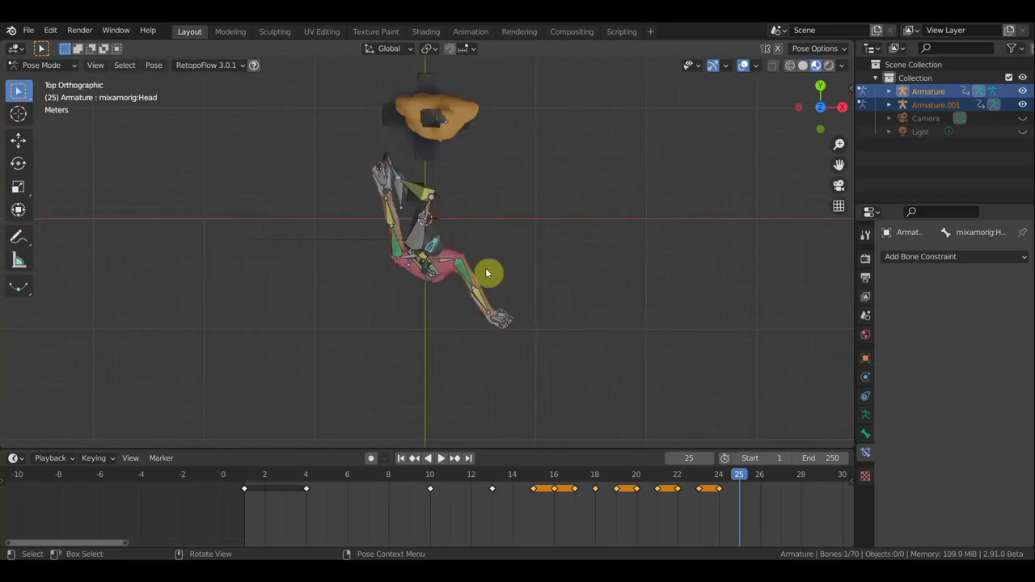
key(r)
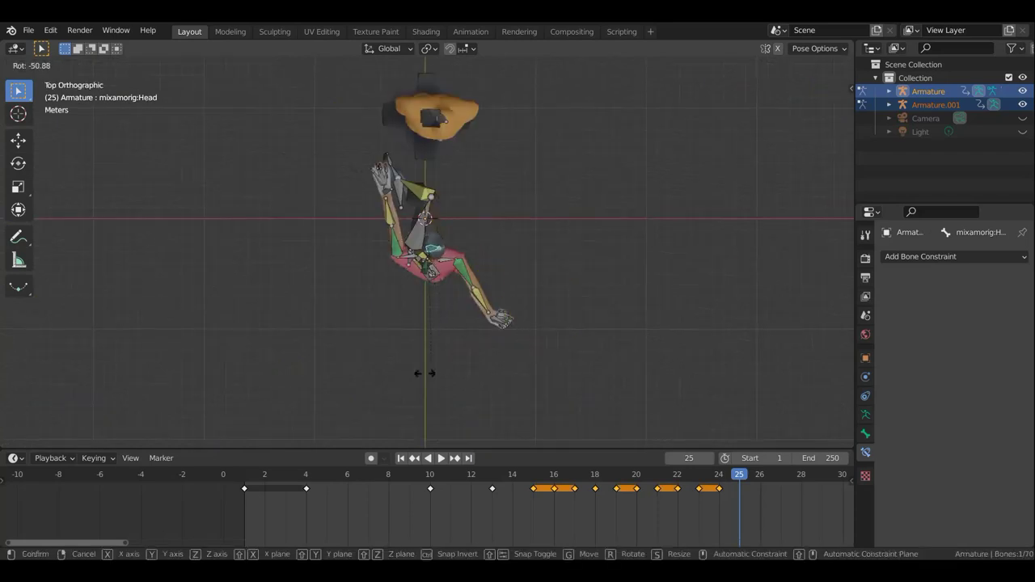
click(397, 364)
middle_drag(396, 364, 457, 139)
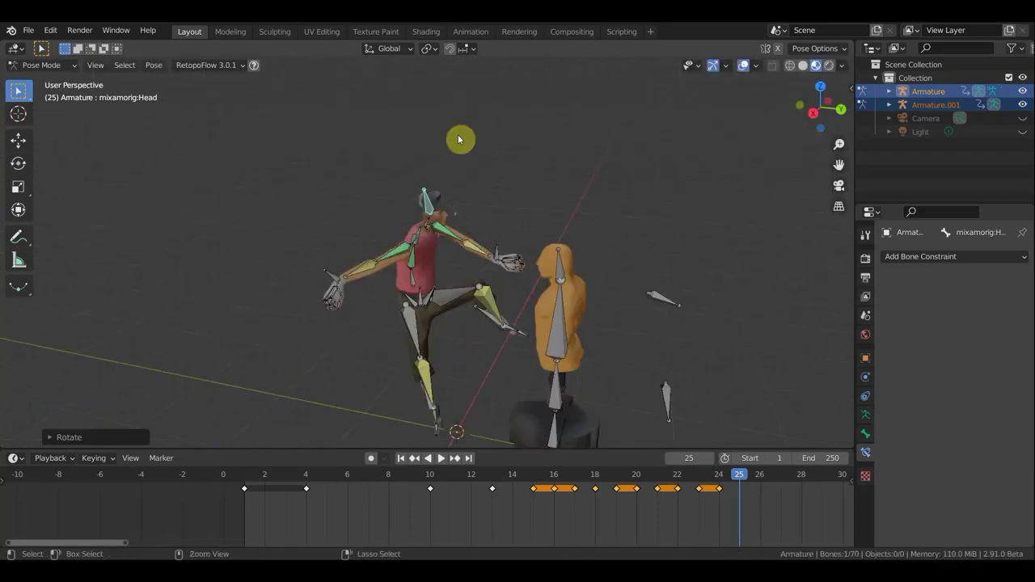
Undo the last head rotation, lean the upper body backward and re-rotate the Head bone.
key(ctrl+z)
key(ctrl+z)
key(ctrl+z)
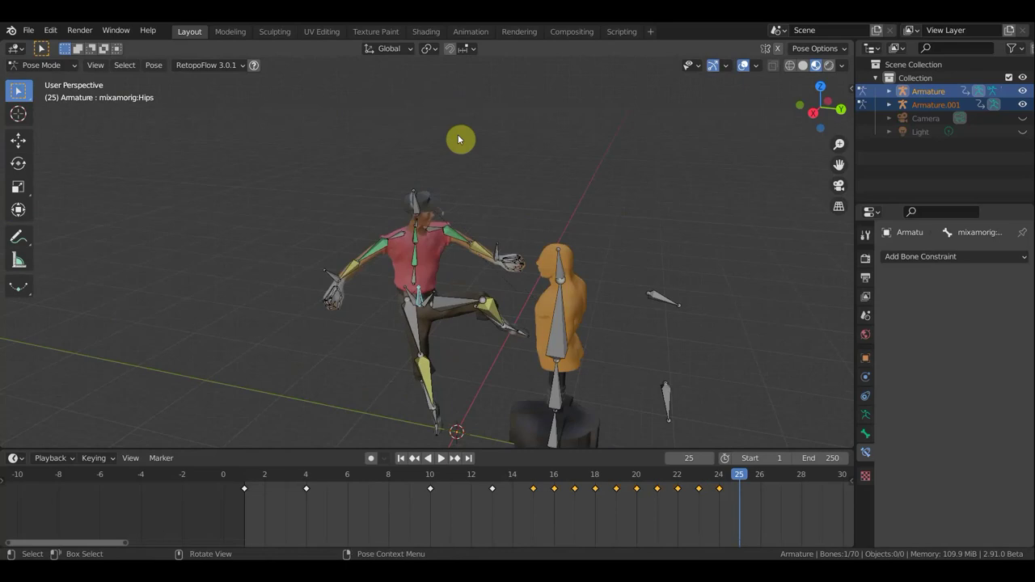
mouse_move(511, 238)
middle_down()
mouse_move(527, 215)
mouse_move(507, 220)
middle_up()
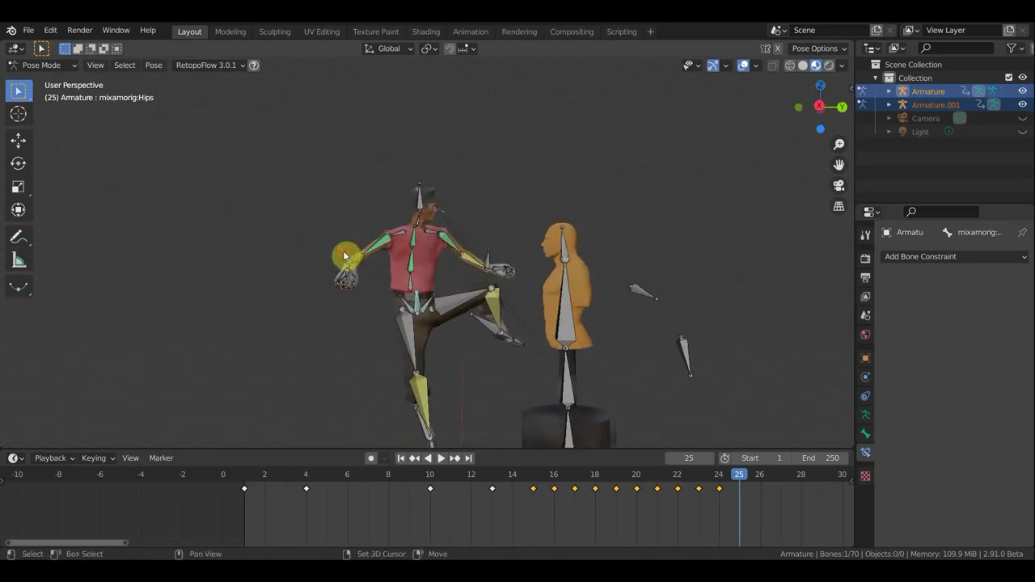
key(r)
click(471, 217)
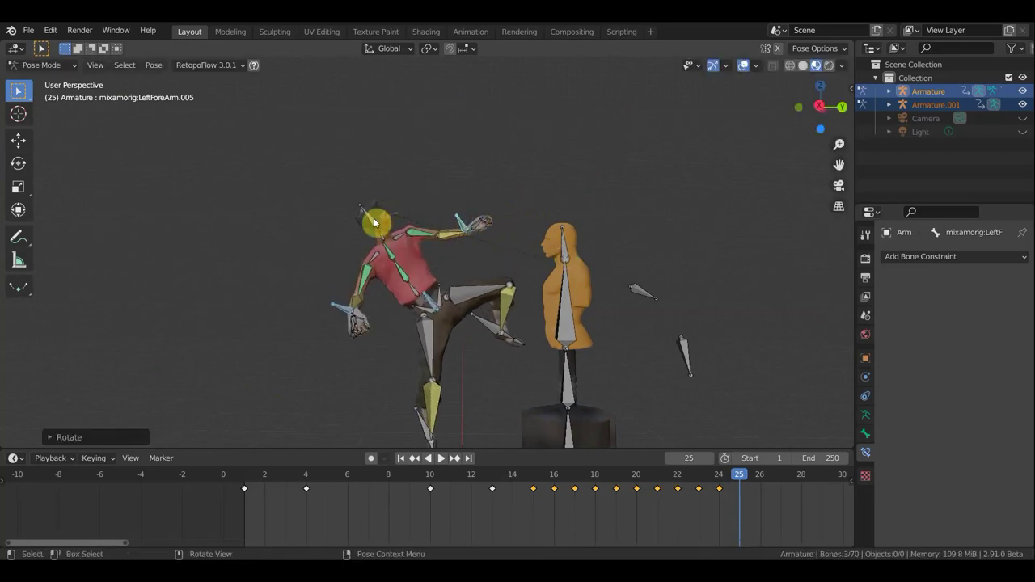
click(412, 245)
middle_drag(413, 245, 575, 331)
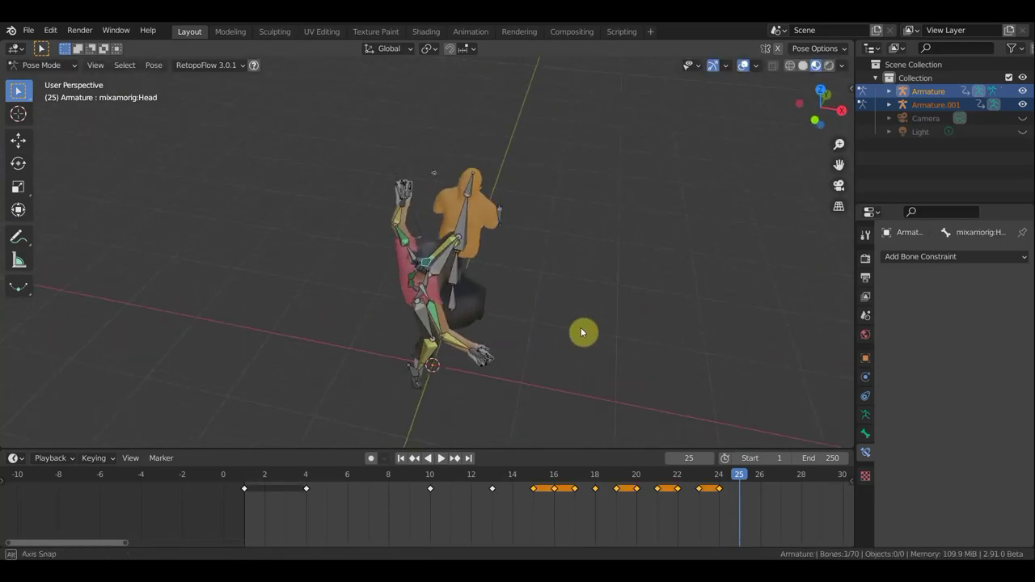
key(r)
click(578, 346)
mouse_move(577, 346)
middle_down()
mouse_move(387, 253)
mouse_move(397, 292)
middle_up()
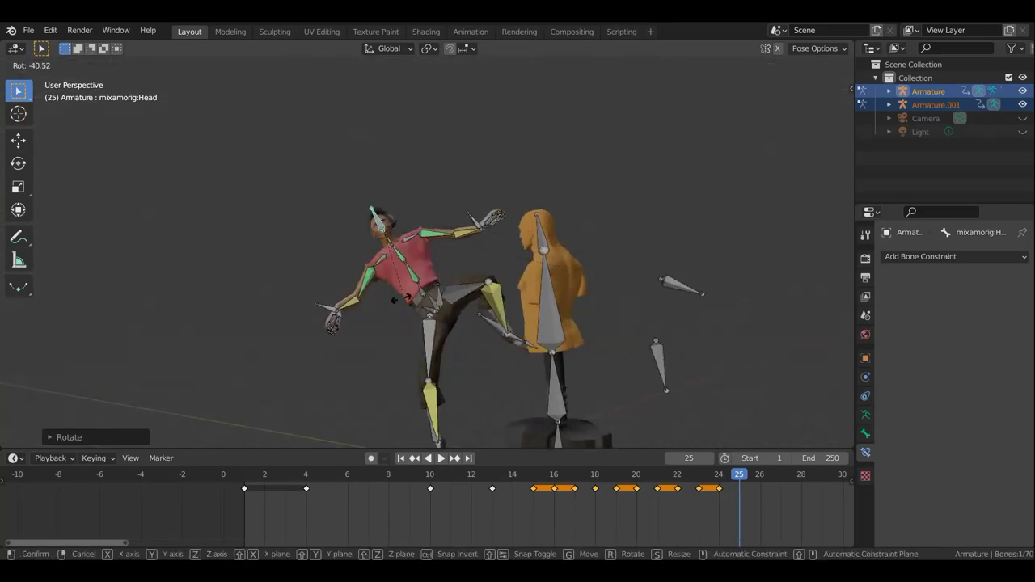
click(402, 304)
mouse_move(495, 322)
middle_down()
mouse_move(518, 328)
mouse_move(528, 360)
mouse_move(482, 332)
mouse_move(381, 364)
middle_up()
Reposition the LeftLeg.005 leg chain with two successive moves.
click(504, 363)
key(g)
click(549, 395)
mouse_move(549, 394)
middle_down()
mouse_move(714, 377)
mouse_move(617, 409)
middle_up()
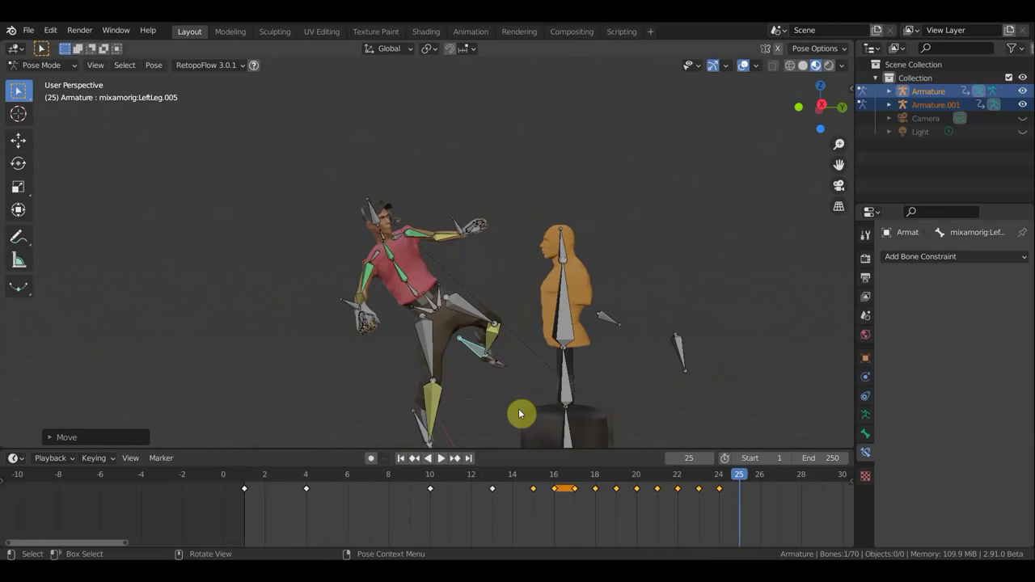
key(g)
click(538, 410)
Move and rotate the LeftForeArm.007 bone outward, then rotate LeftShoulder.003.
click(351, 308)
key(g)
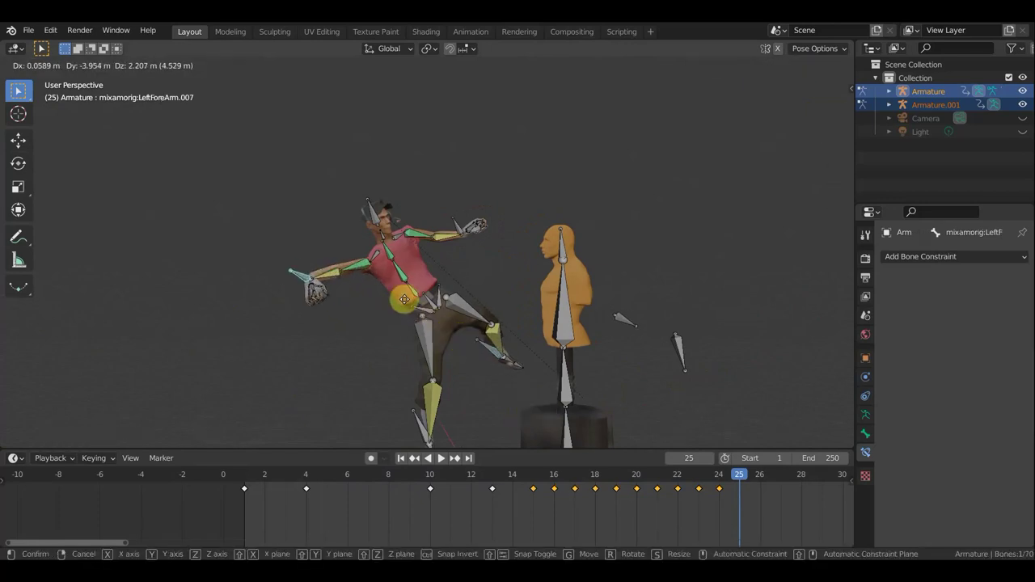
click(405, 298)
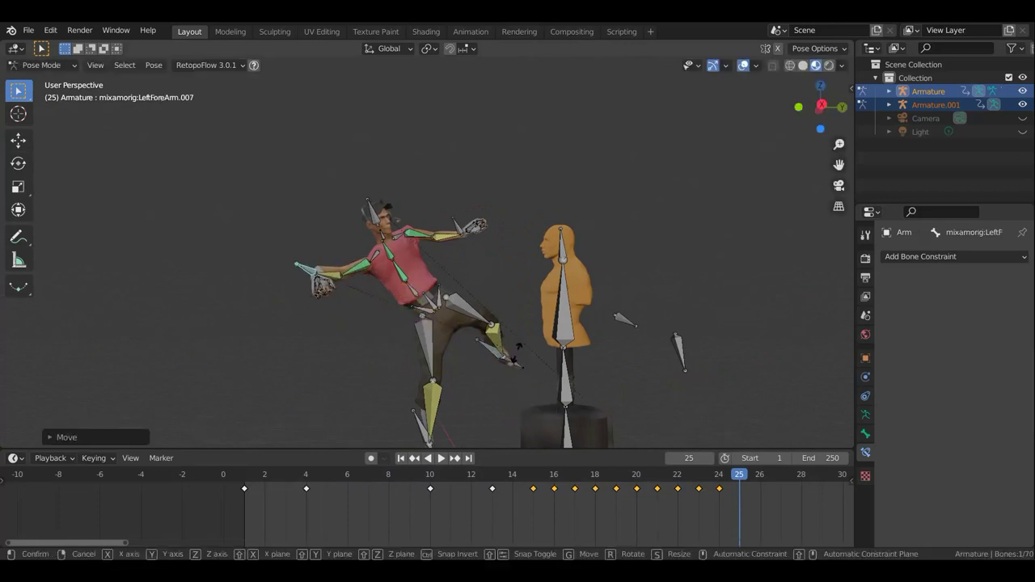
key(r)
click(243, 346)
click(374, 257)
key(r)
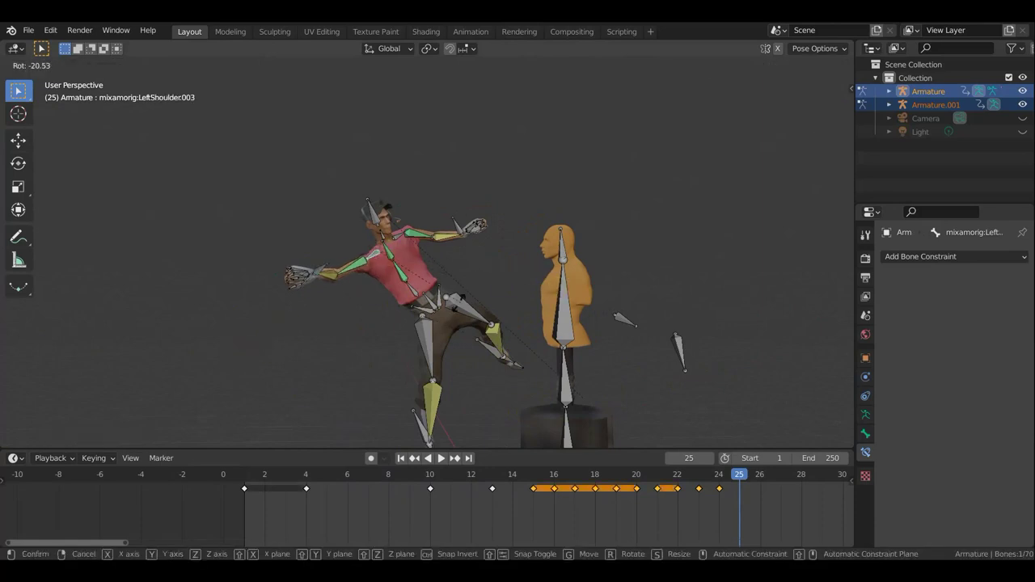
click(415, 292)
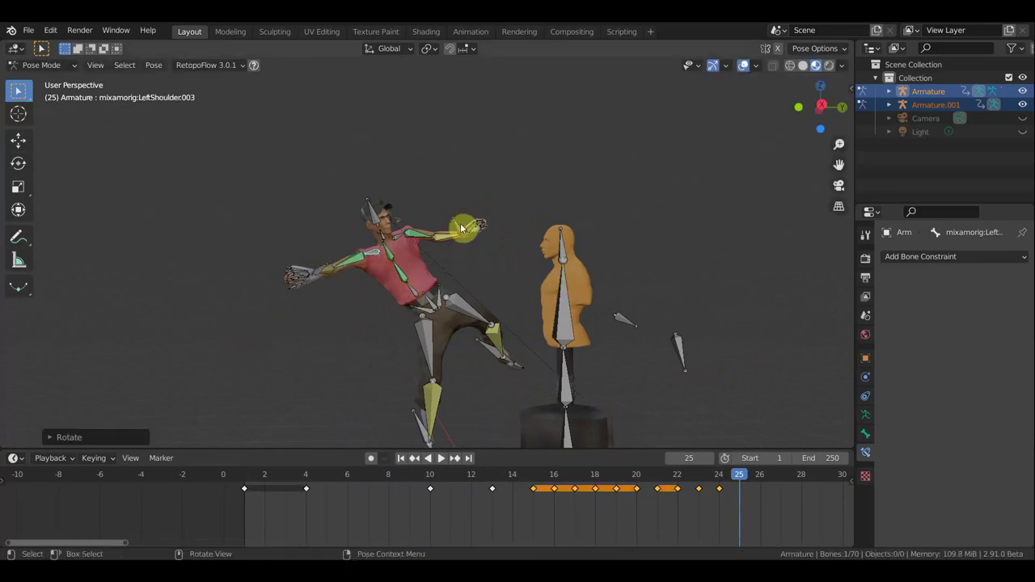
Move LeftForeArm.005 down and rotate it, then rotate LeftShoulder.002 twice.
click(477, 251)
key(g)
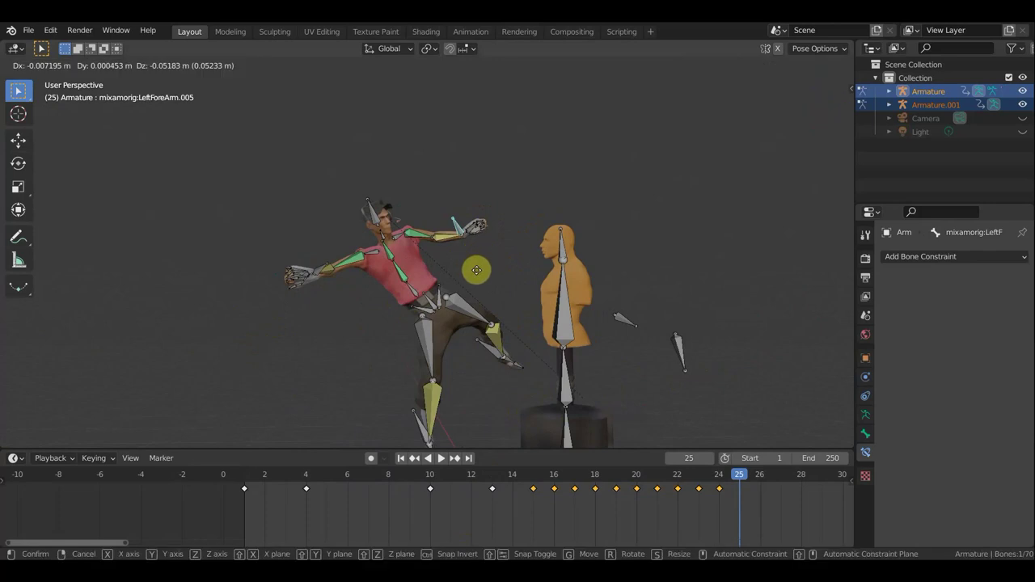
click(474, 306)
key(r)
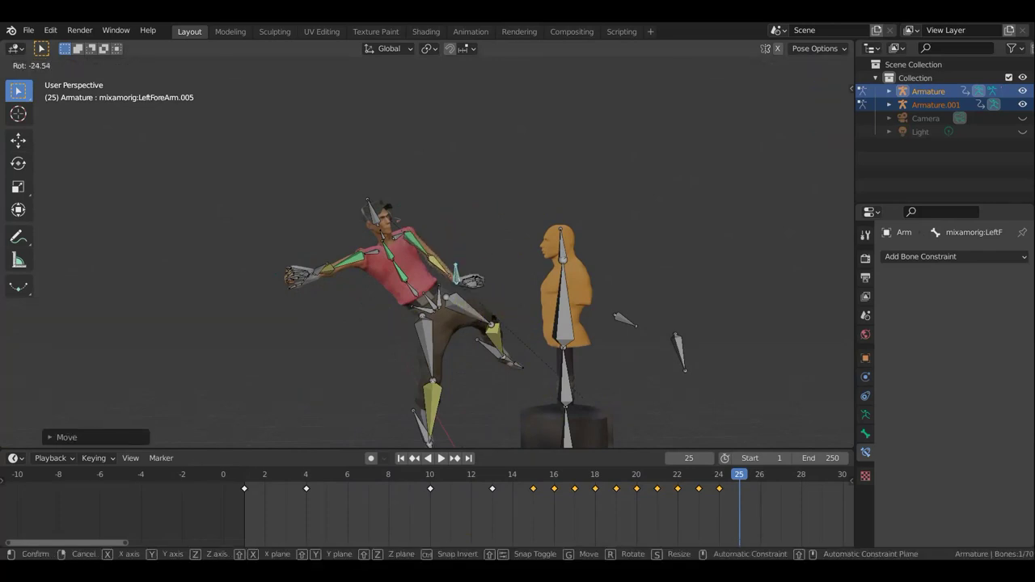
click(409, 223)
click(399, 241)
key(r)
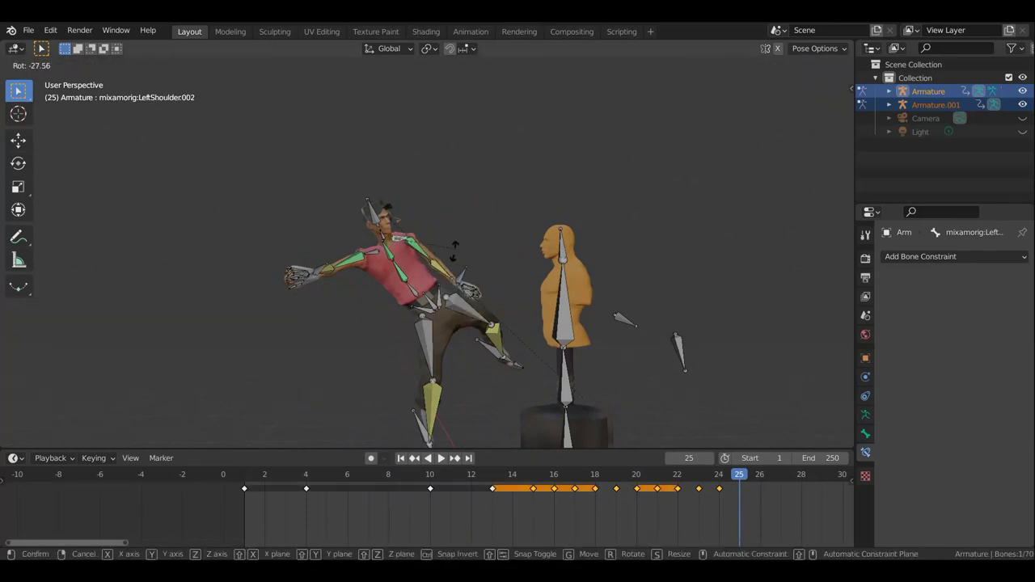
click(444, 265)
middle_drag(464, 246, 622, 334)
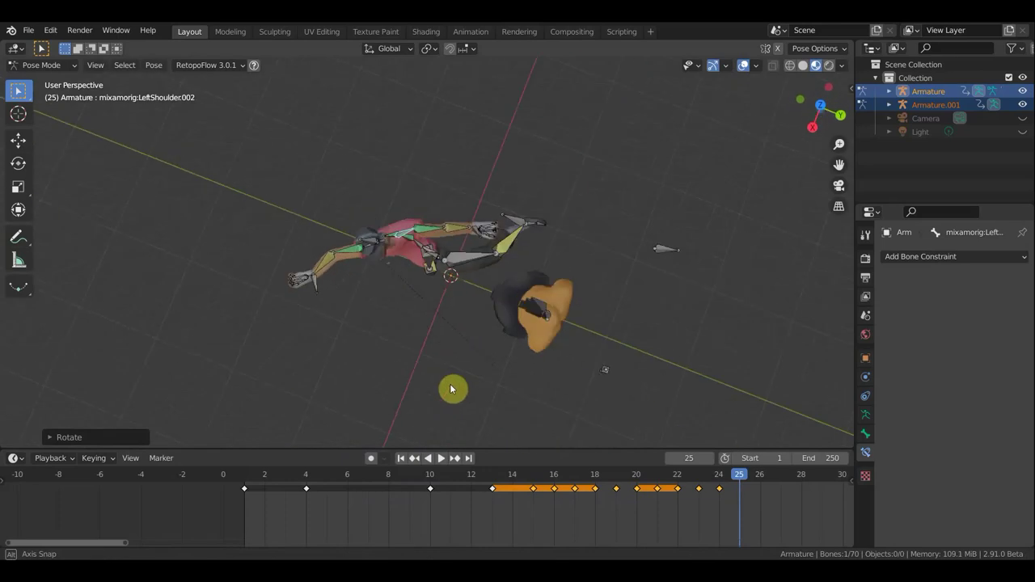
key(r)
click(496, 234)
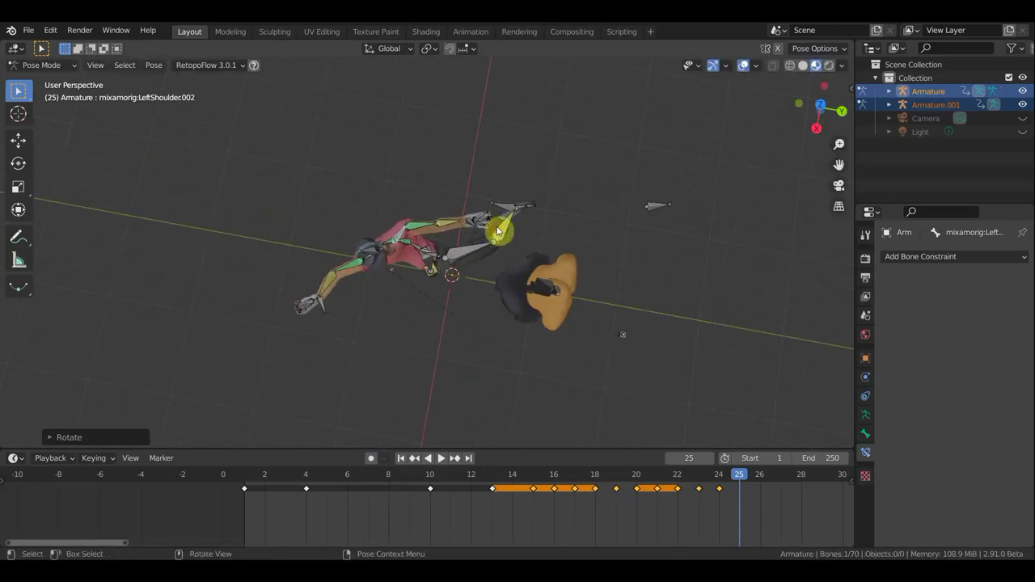
Reposition the character's left forearm bone and rotate it.
mouse_move(476, 228)
middle_down()
mouse_move(483, 93)
mouse_move(471, 266)
middle_up()
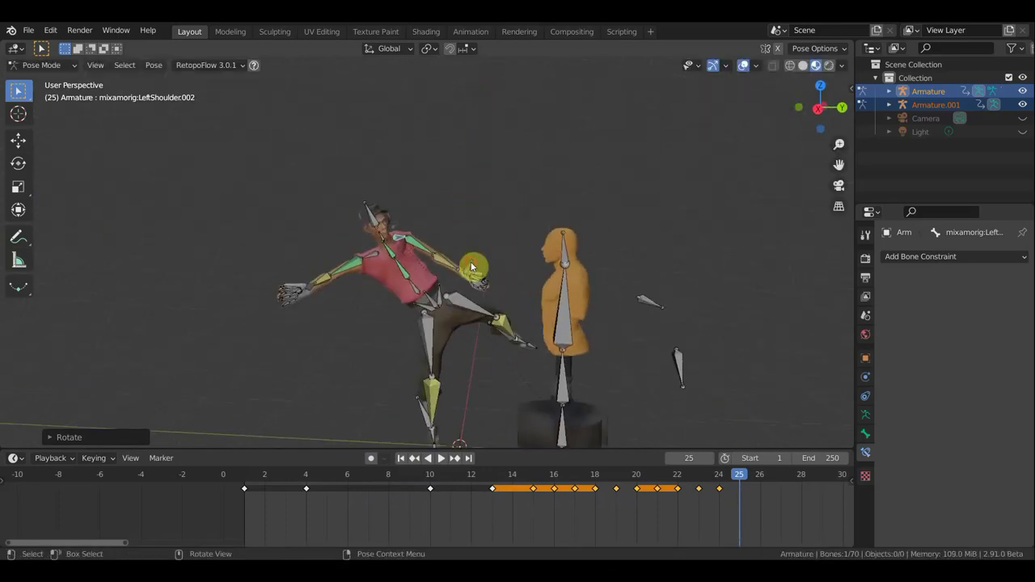
click(471, 267)
key(g)
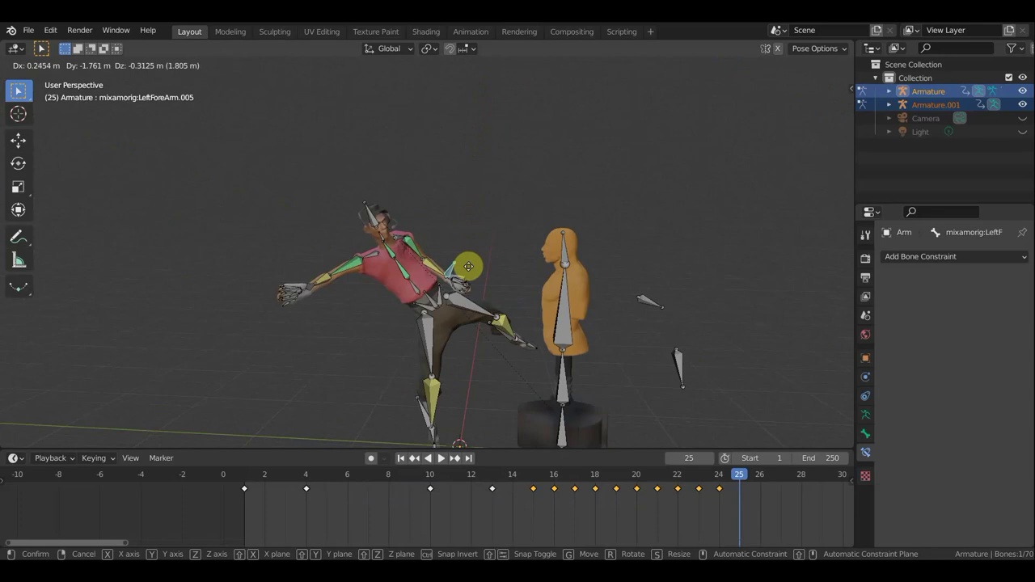
click(432, 276)
mouse_move(432, 277)
middle_down()
mouse_move(312, 267)
mouse_move(347, 273)
middle_up()
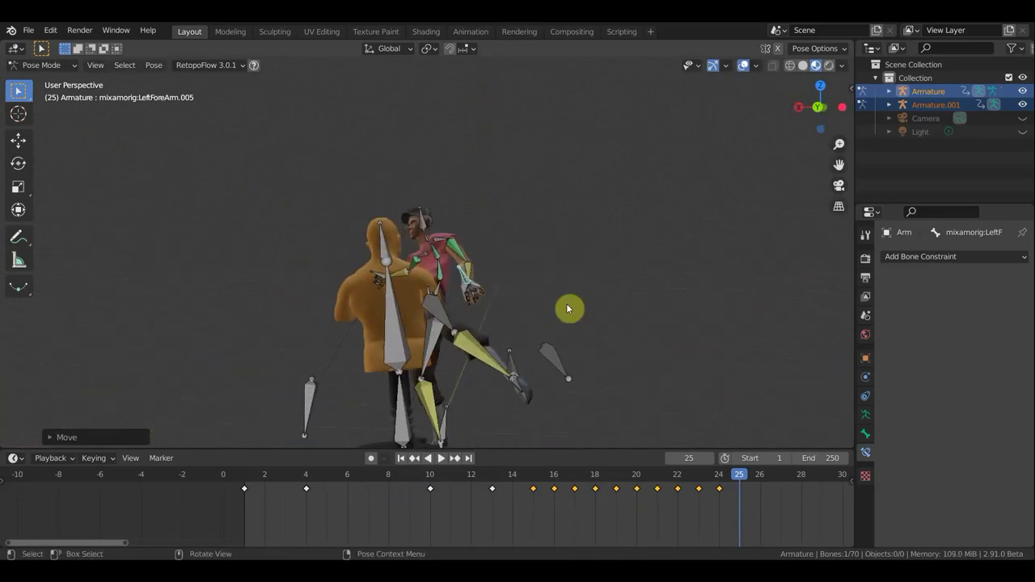
key(r)
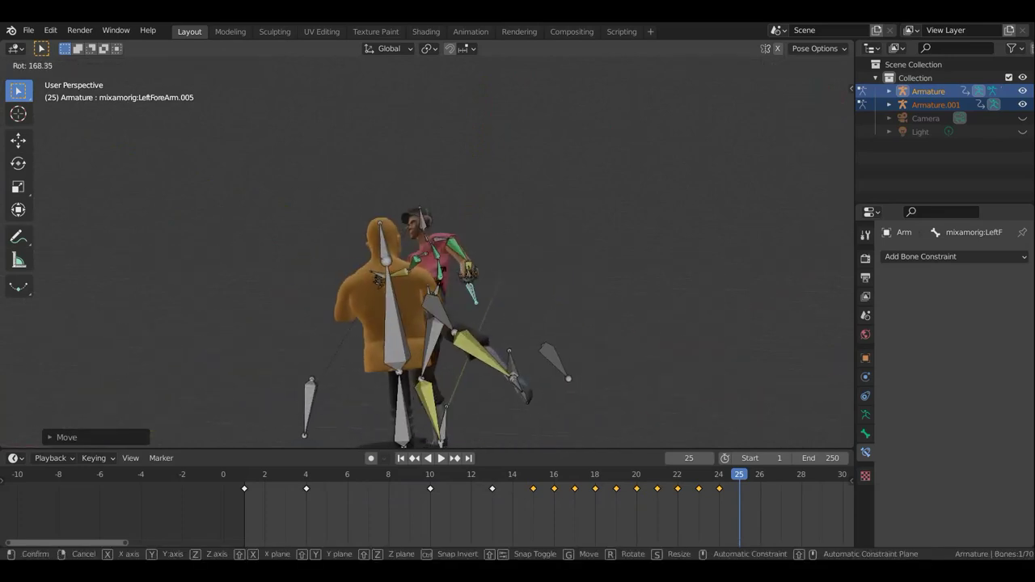
click(509, 287)
Turn the left hand outward so it hangs lower, checking from side-on views.
scroll(510, 287, up, 3)
scroll(524, 302, up, 2)
mouse_move(540, 307)
middle_down()
mouse_move(617, 339)
mouse_move(561, 345)
mouse_move(620, 346)
middle_up()
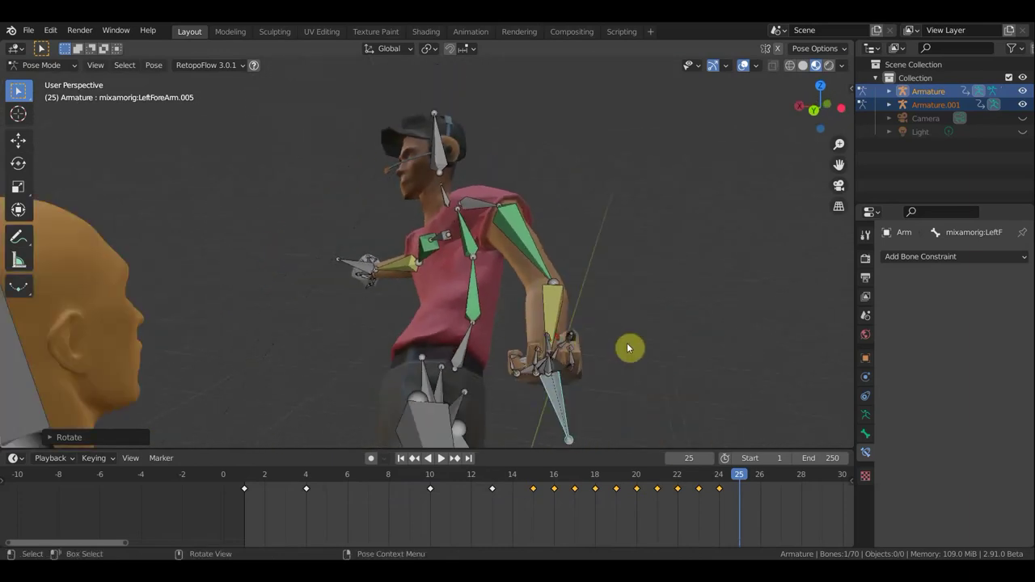
key(r)
click(434, 363)
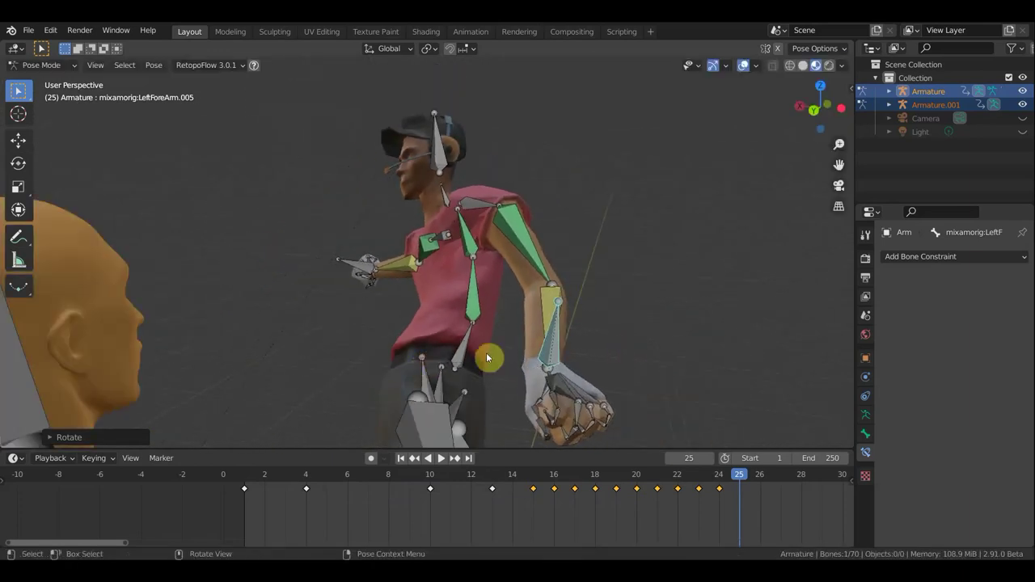
mouse_move(604, 375)
middle_down()
mouse_move(730, 397)
mouse_move(786, 388)
mouse_move(621, 368)
middle_up()
scroll(623, 365, down, 5)
scroll(623, 365, down, 2)
mouse_move(556, 340)
middle_down()
mouse_move(540, 297)
mouse_move(536, 304)
mouse_move(565, 325)
middle_up()
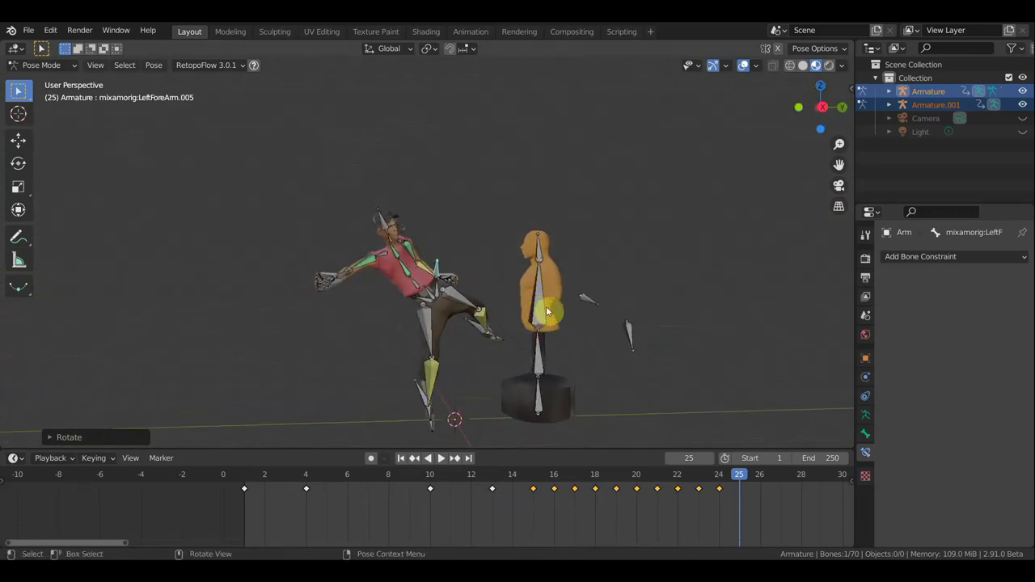
click(547, 316)
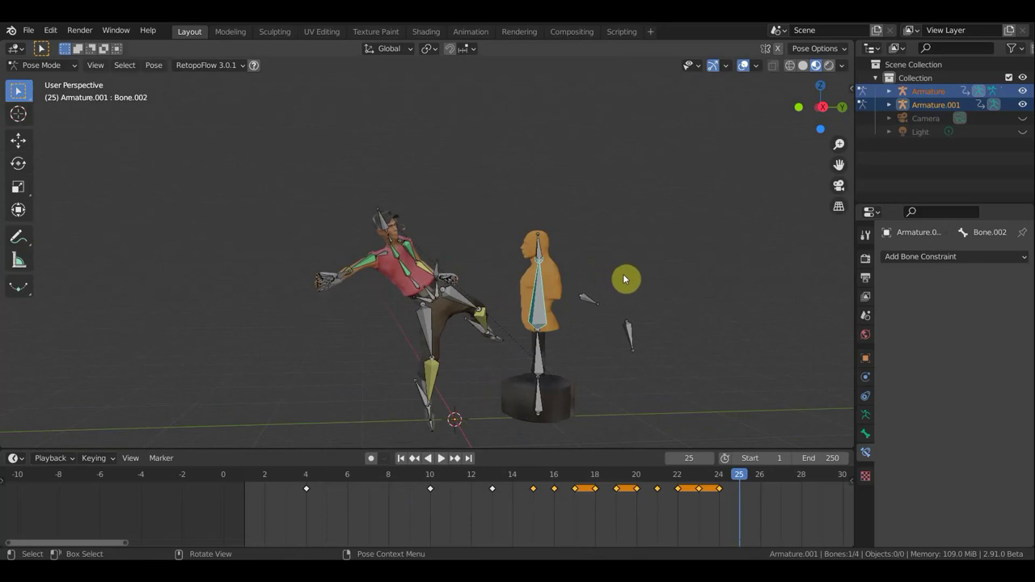
Rotate the dummy's Bone.002, Bone.003 and Bone.001 to begin tilting it.
key(r)
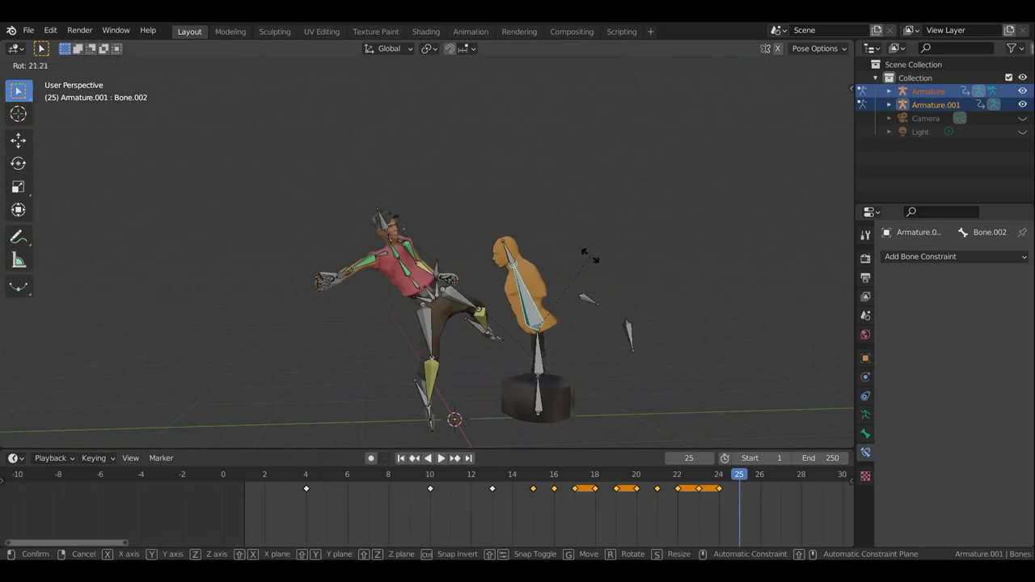
click(611, 247)
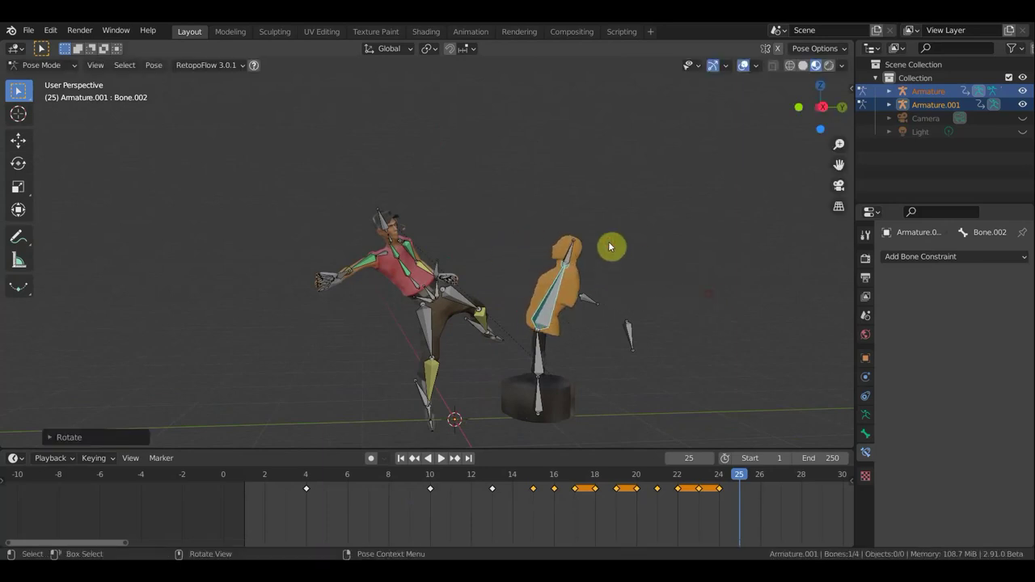
click(566, 252)
key(r)
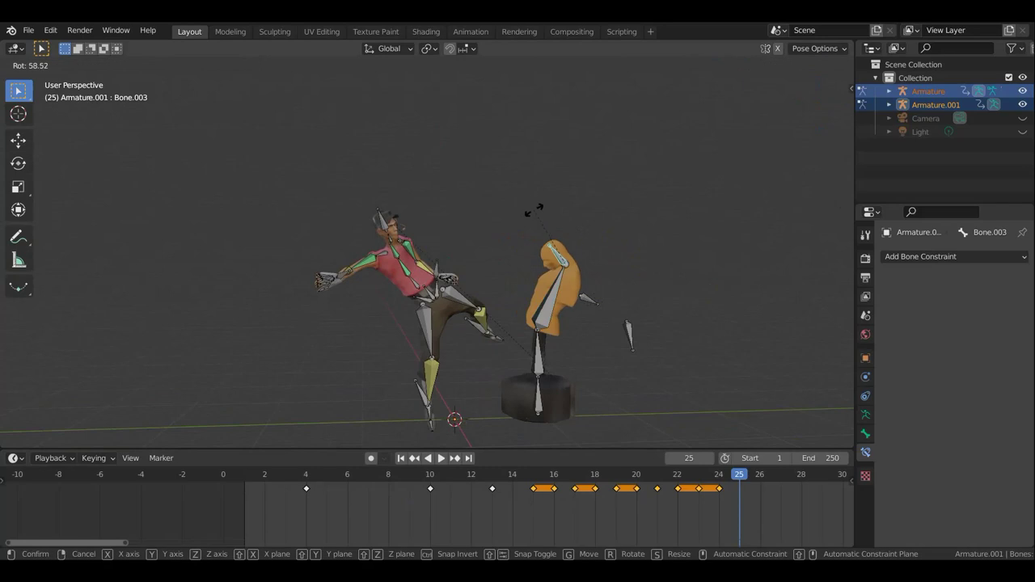
click(534, 208)
click(540, 355)
key(r)
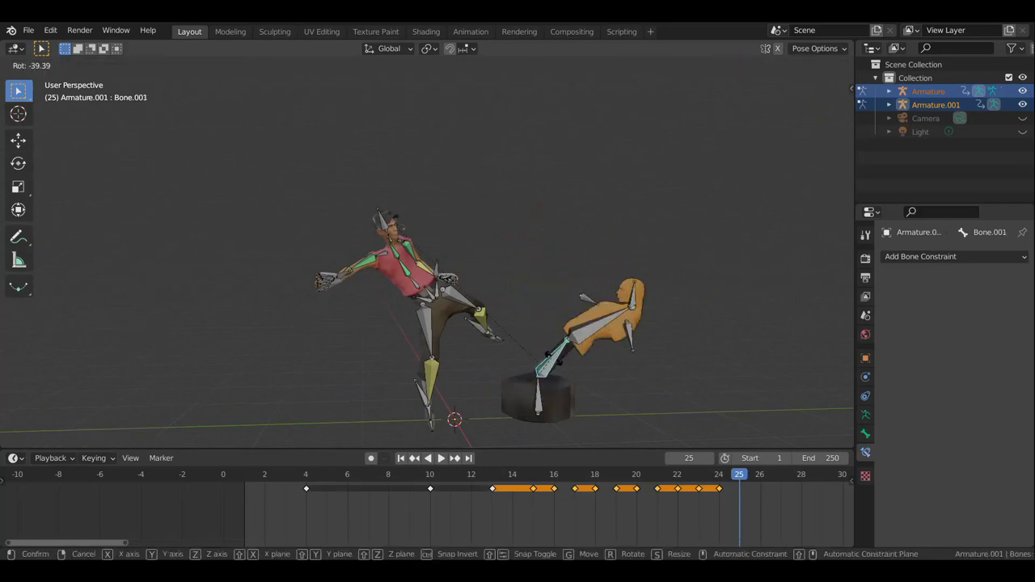
click(587, 331)
click(606, 320)
key(r)
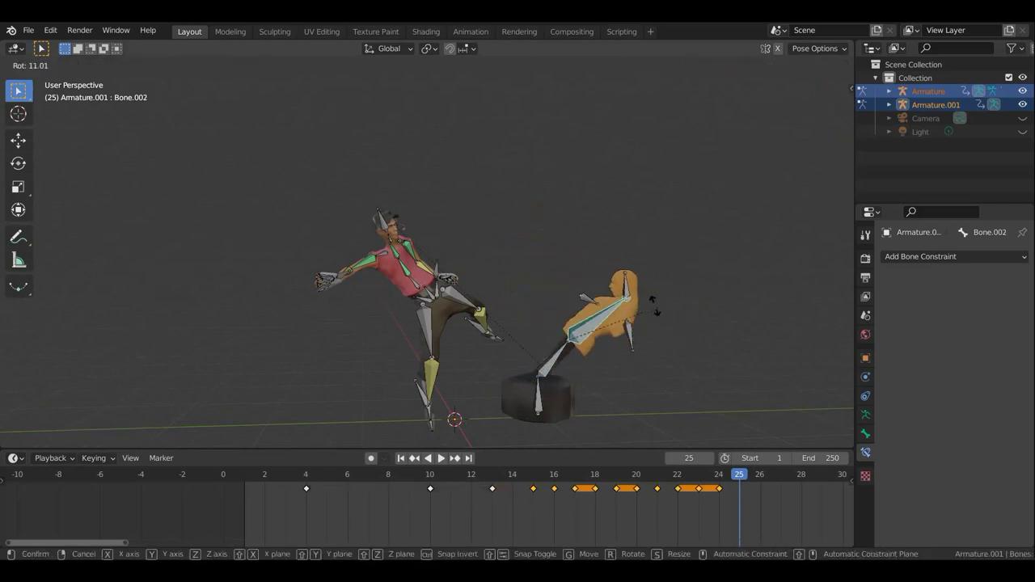
click(548, 262)
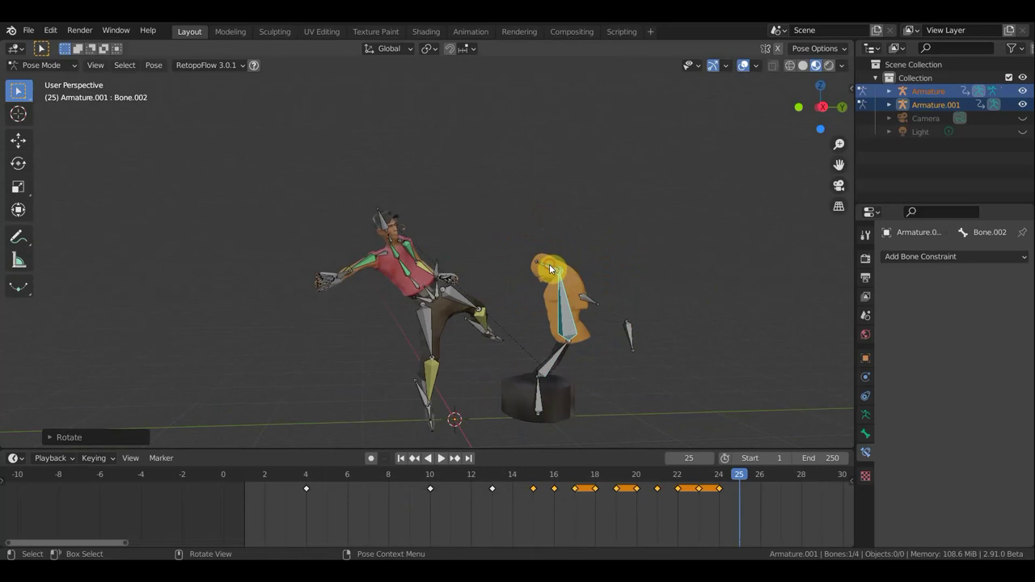
Adjust the dummy's head, tilt its torso left, swing the upper torso right and back.
click(549, 264)
key(r)
click(579, 345)
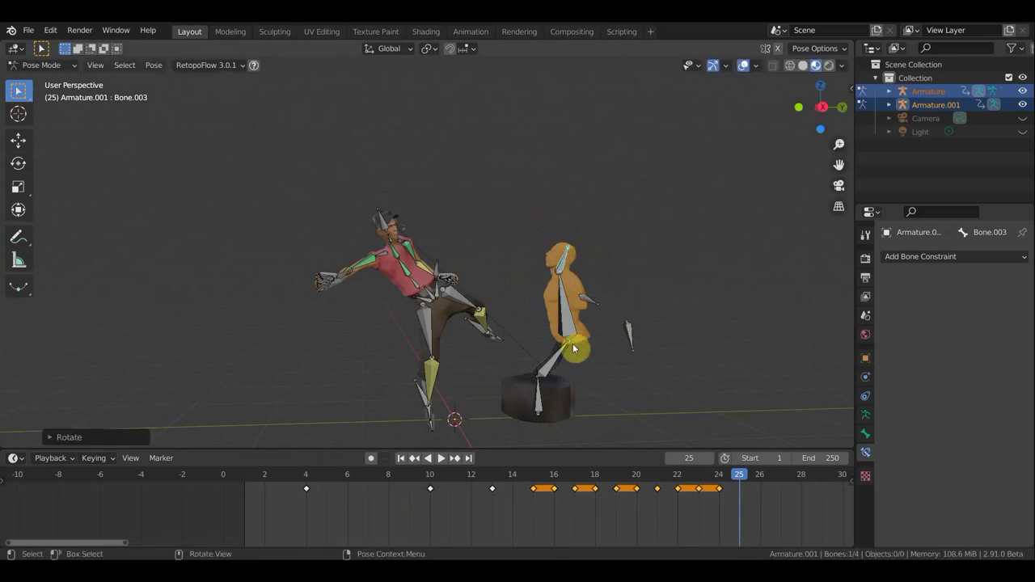
click(570, 347)
key(r)
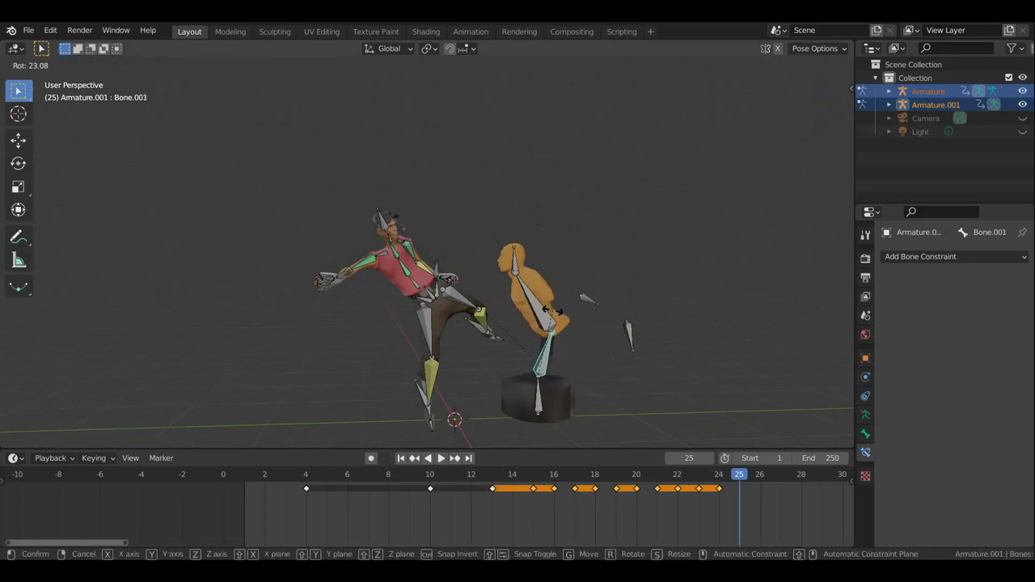
click(543, 307)
click(540, 298)
key(r)
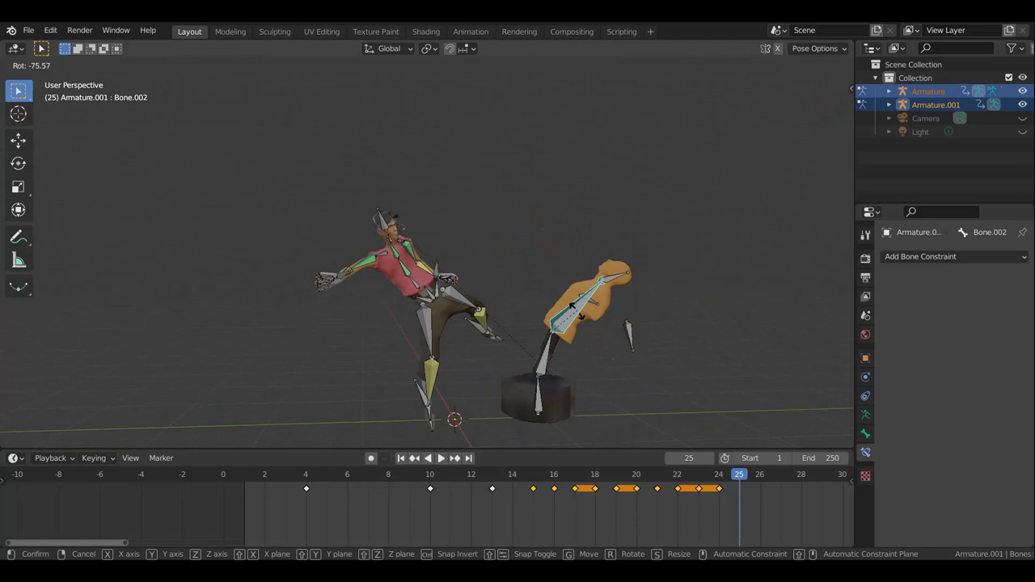
click(579, 316)
click(546, 354)
key(r)
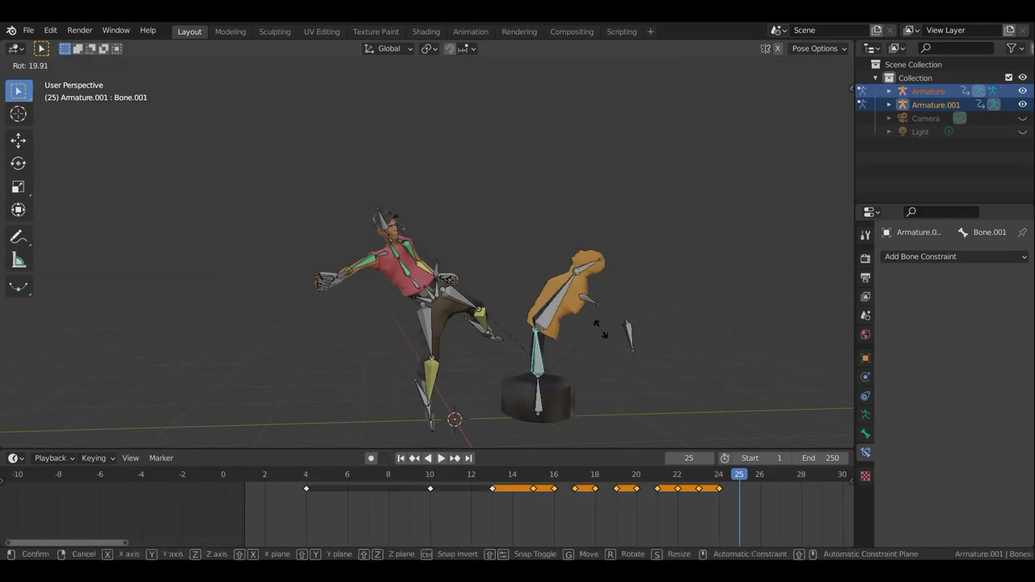
click(550, 313)
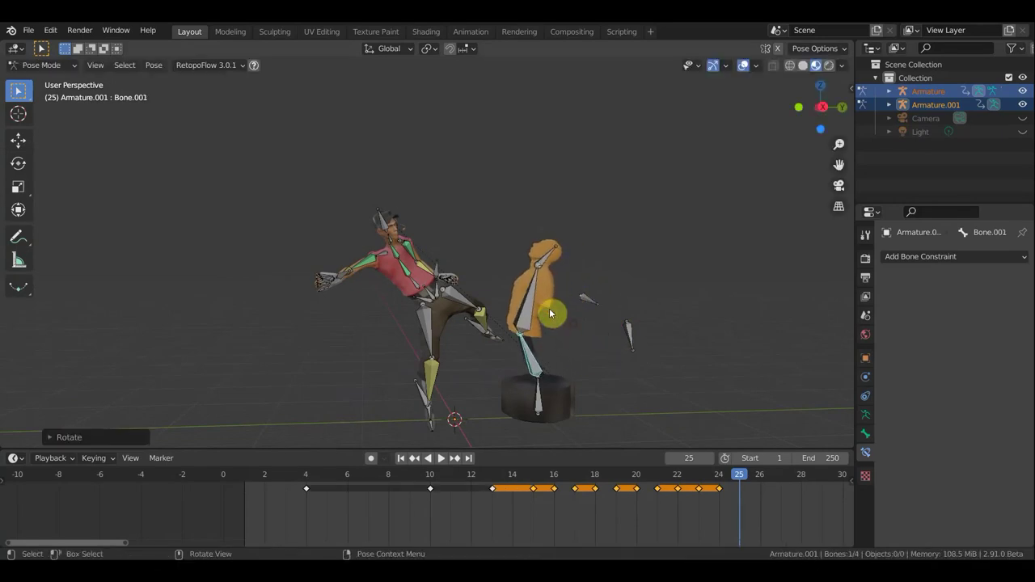
Rotate the dummy's head, middle and lower bones so it bends backward.
click(554, 251)
key(r)
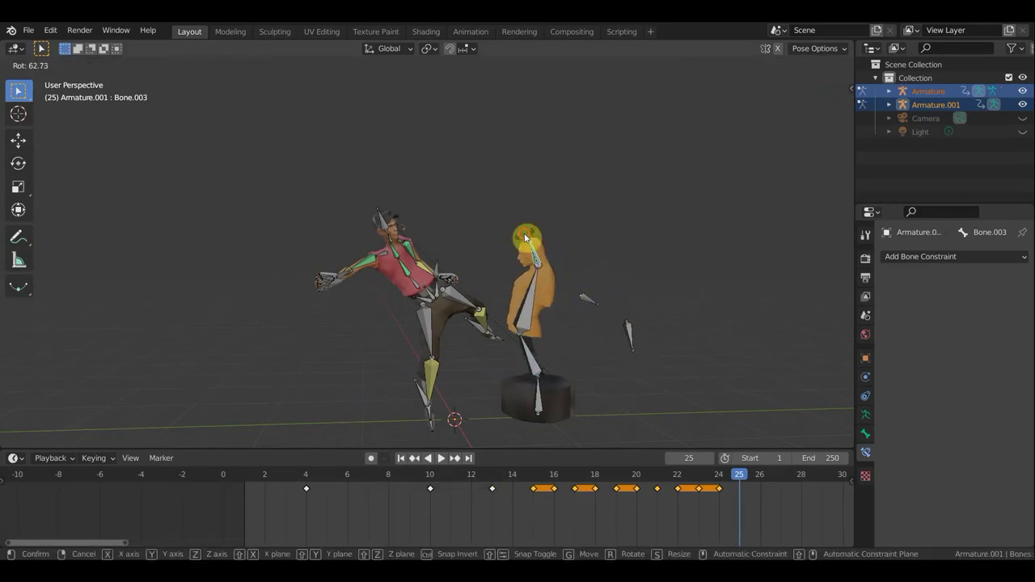
click(536, 304)
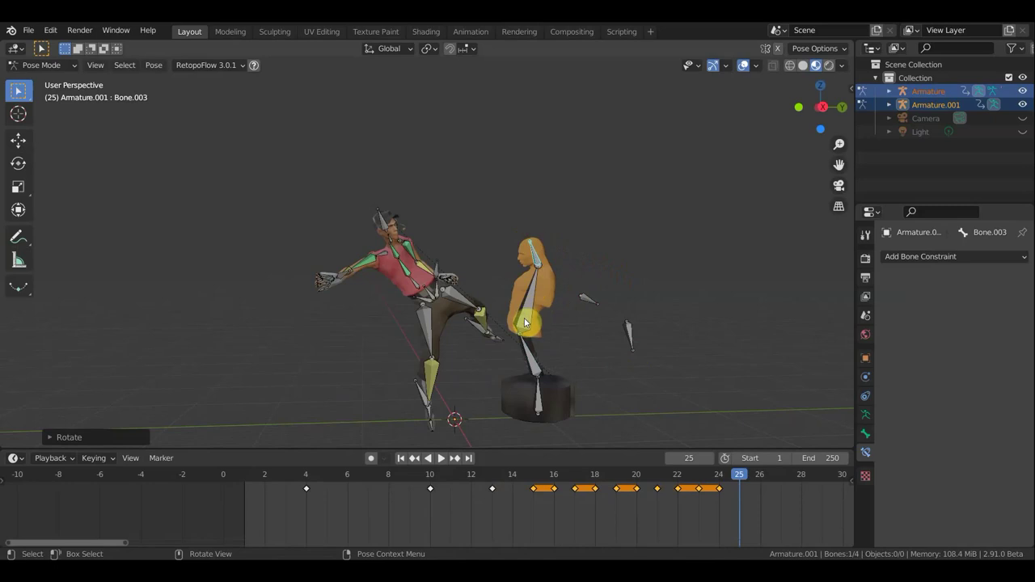
click(535, 328)
key(r)
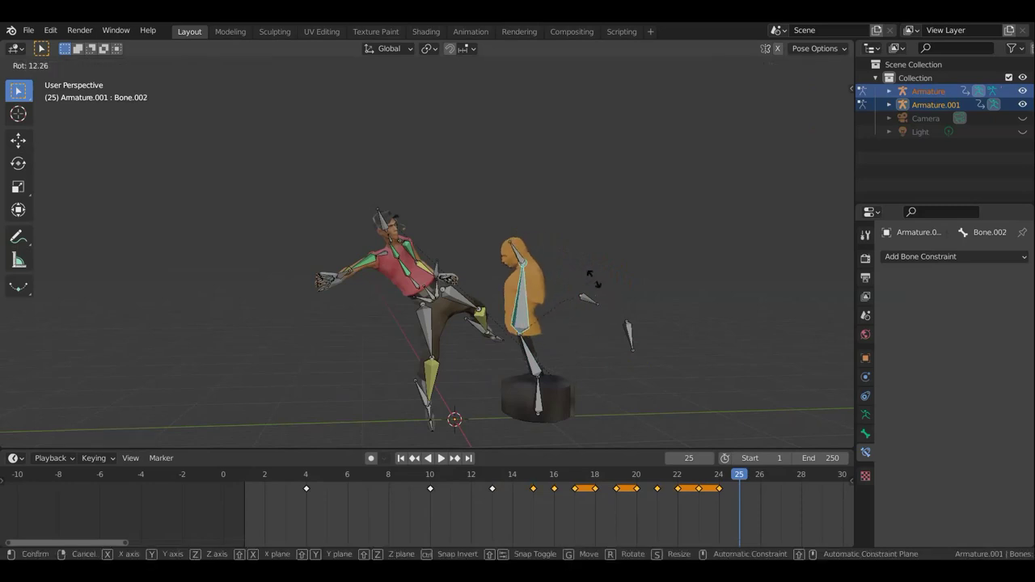
click(534, 276)
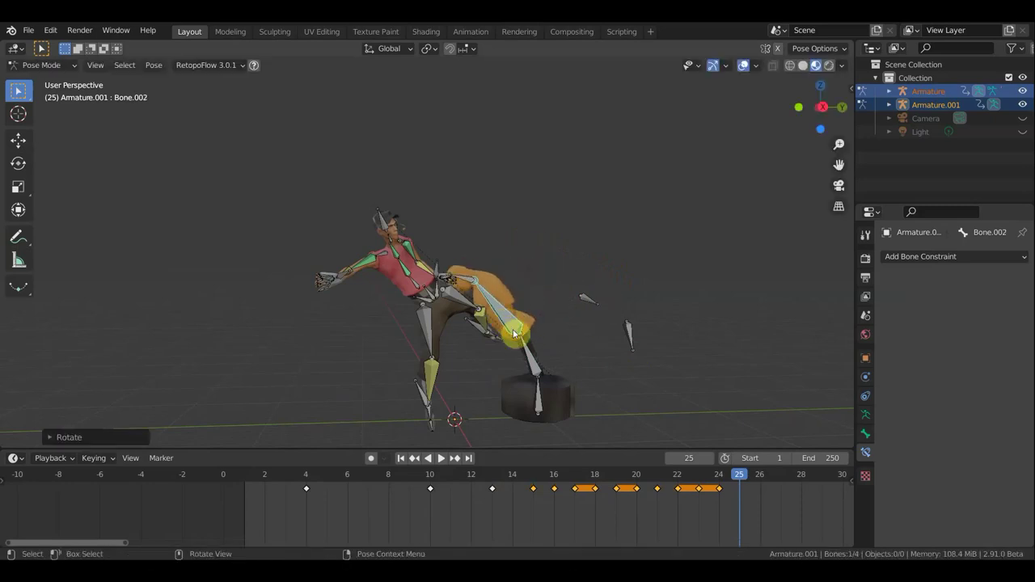
click(546, 364)
key(r)
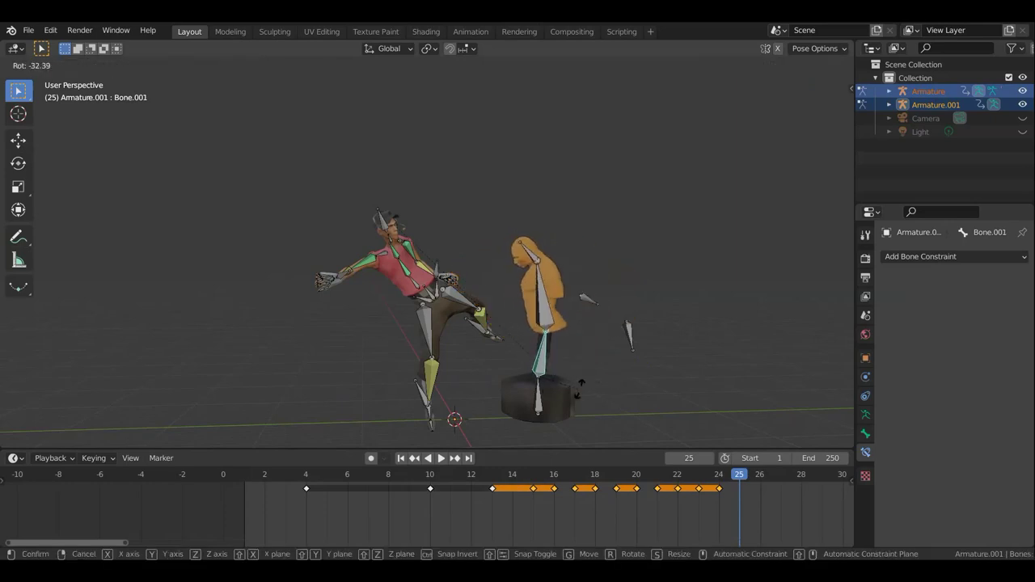
click(635, 430)
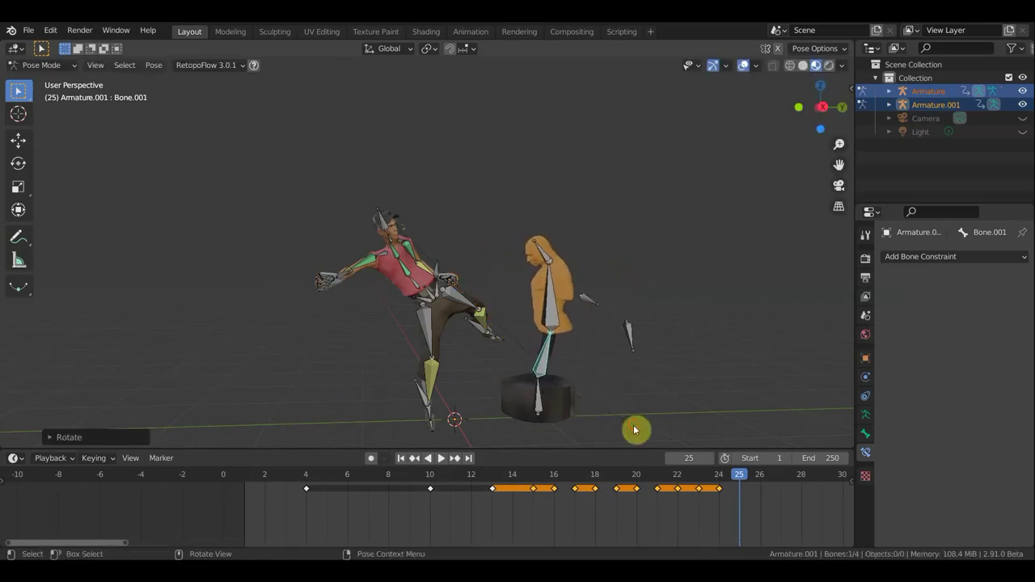
key(r)
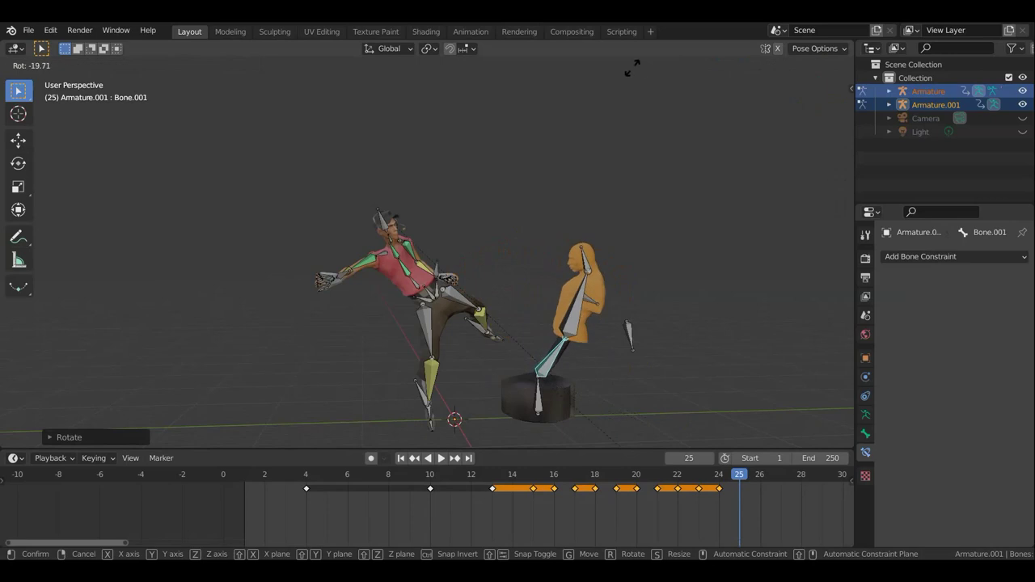
click(620, 73)
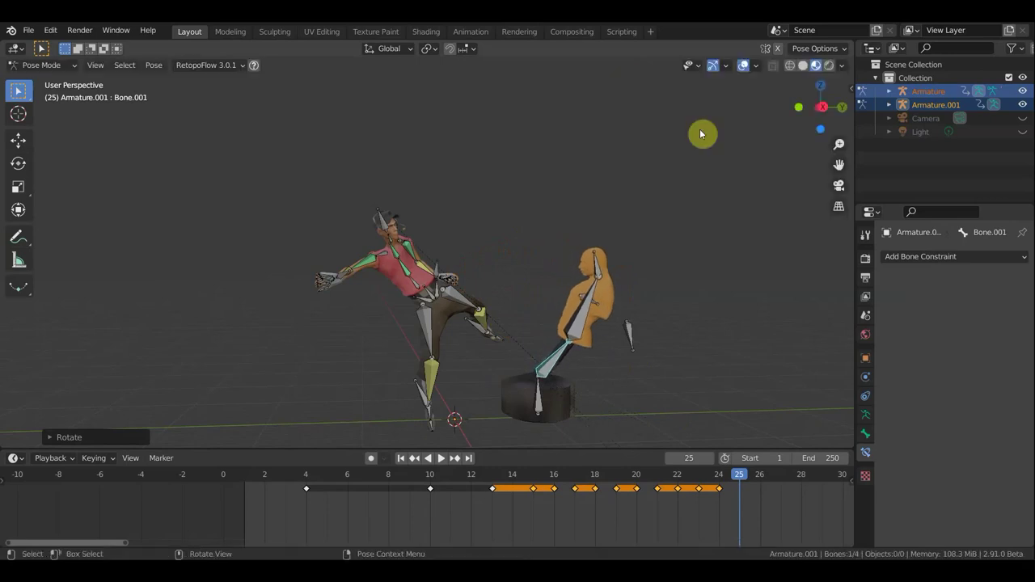
Keyframe all of the dummy's bones at frame 25.
key(a)
key(i)
click(719, 206)
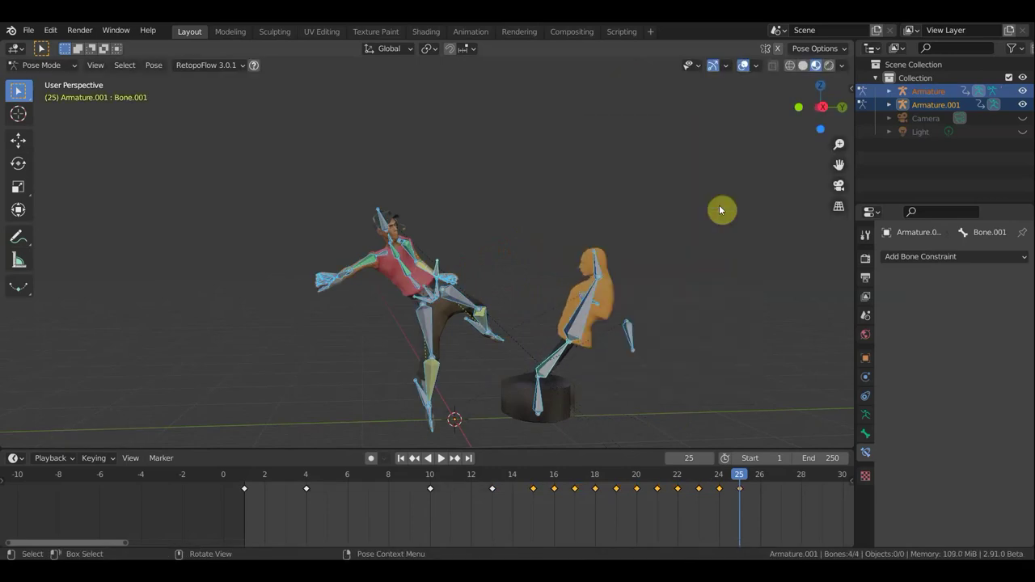
Play back the animation, then duplicate the fighter's frame-1 keyframe to frame 28.
key(space)
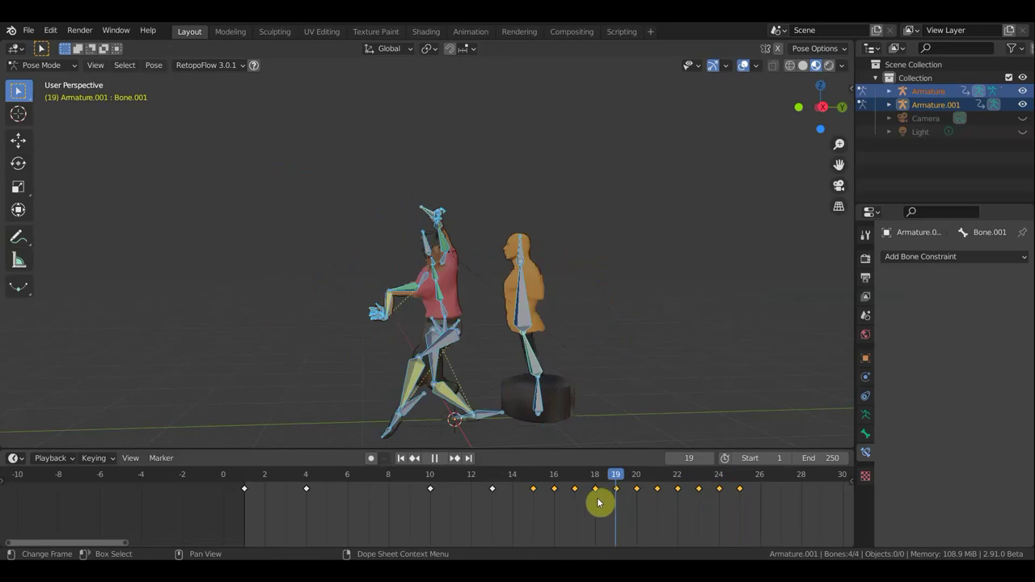
click(841, 527)
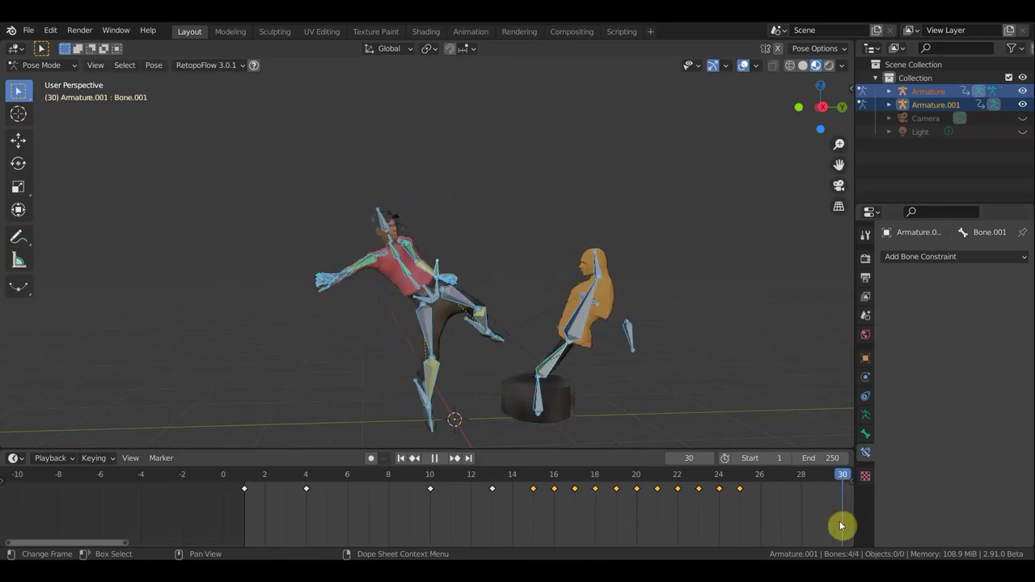
key(Escape)
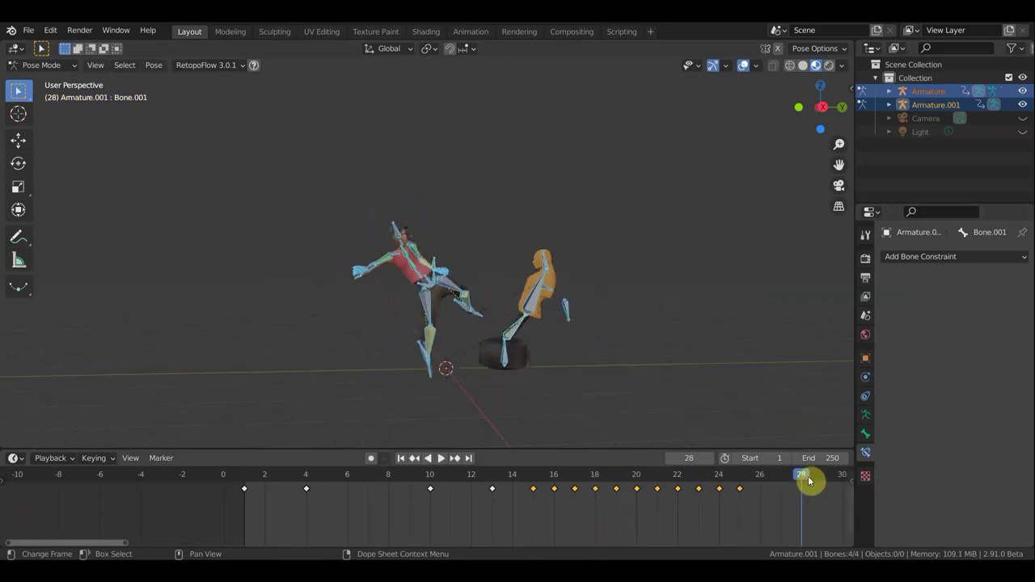
shift+middle_drag(772, 384, 609, 421)
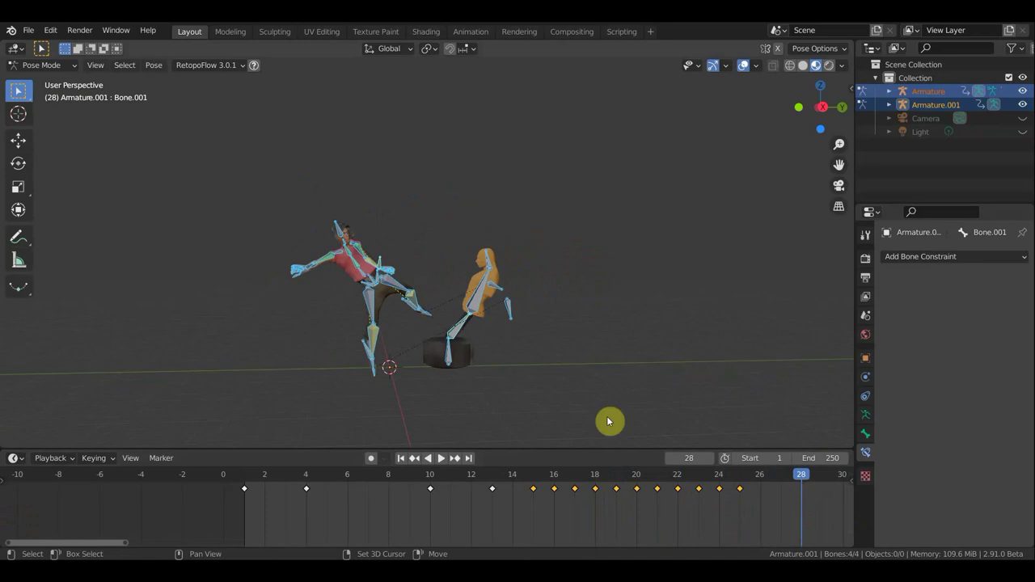
drag(425, 429, 243, 193)
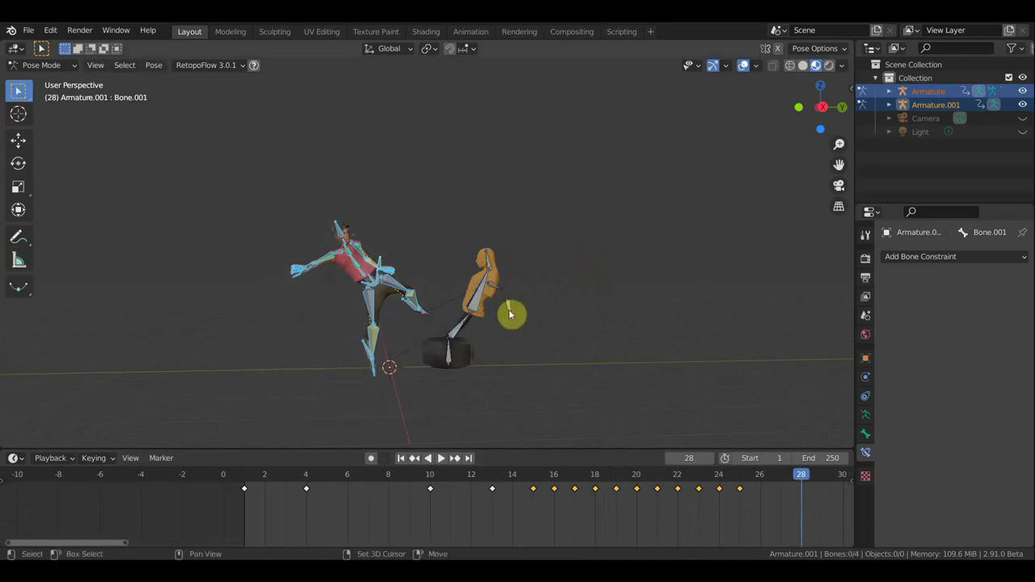
click(244, 489)
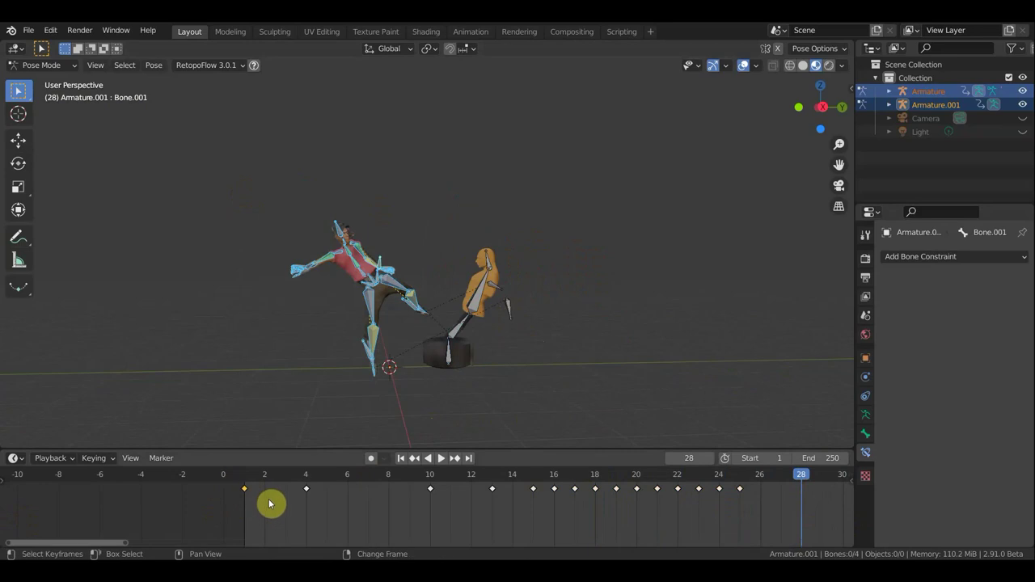
key(g)
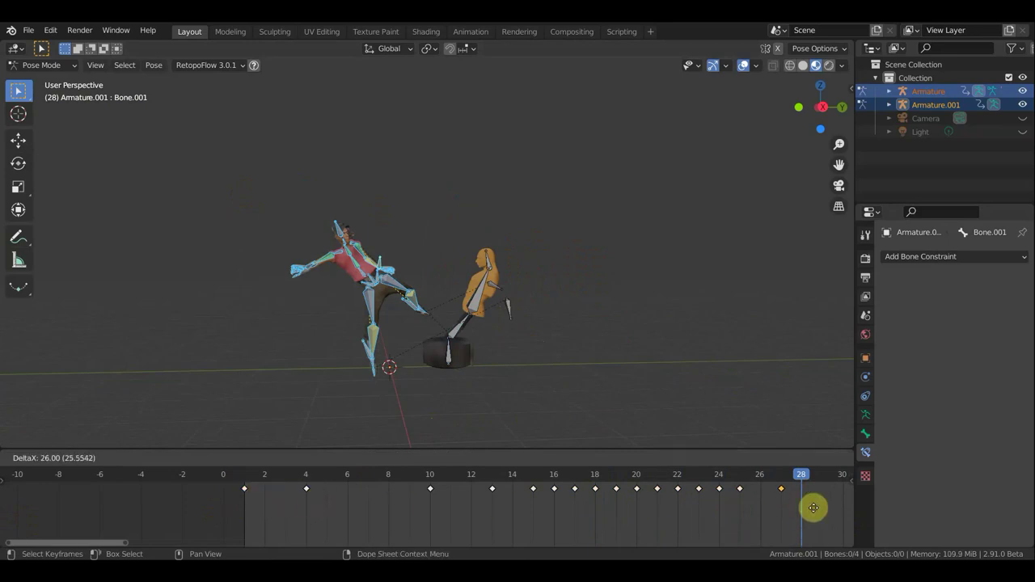
click(825, 507)
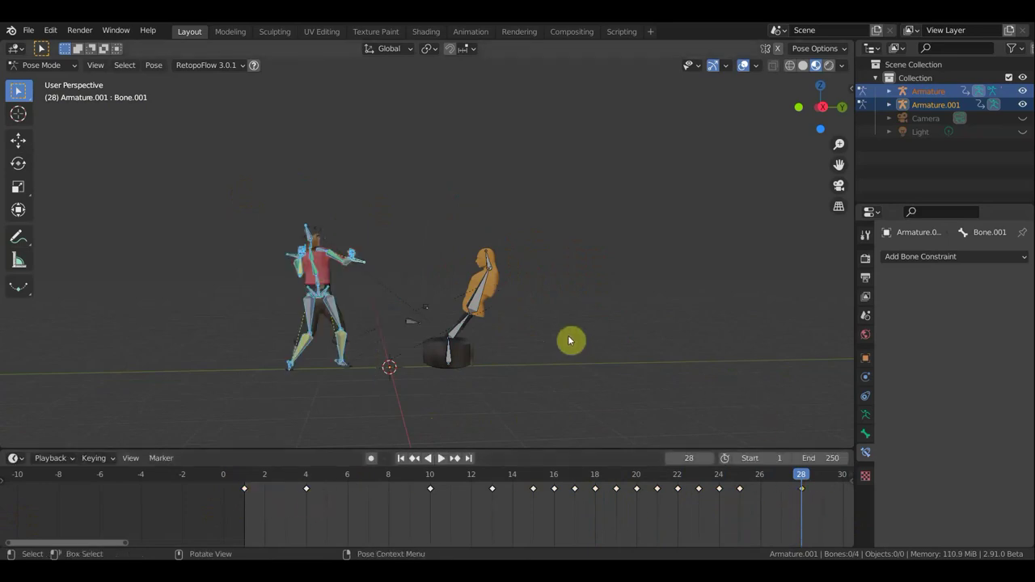
Select the fighter's loose leg control bones and switch to top view.
scroll(431, 338, up, 2)
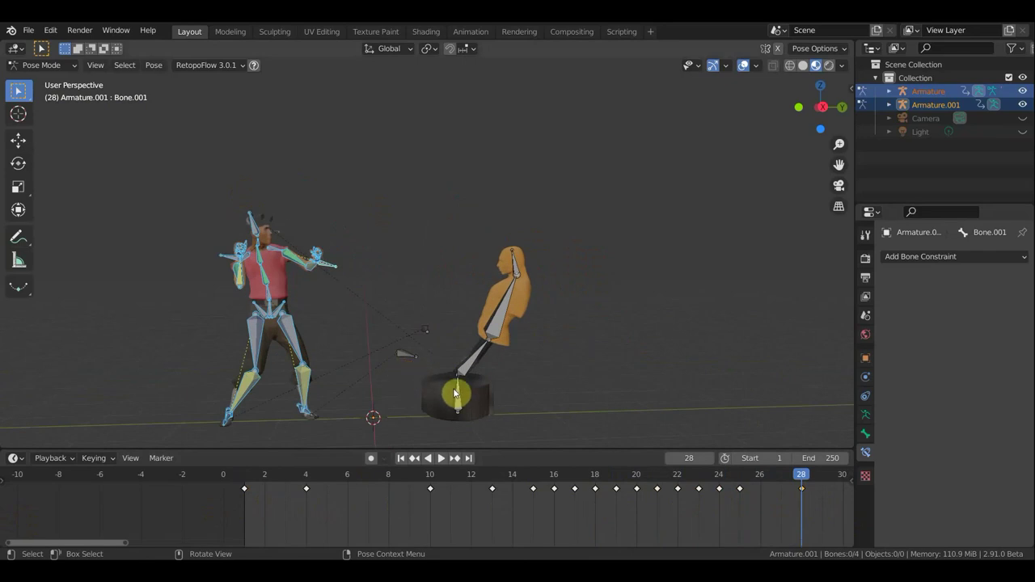
scroll(385, 390, down, 1)
drag(361, 416, 199, 203)
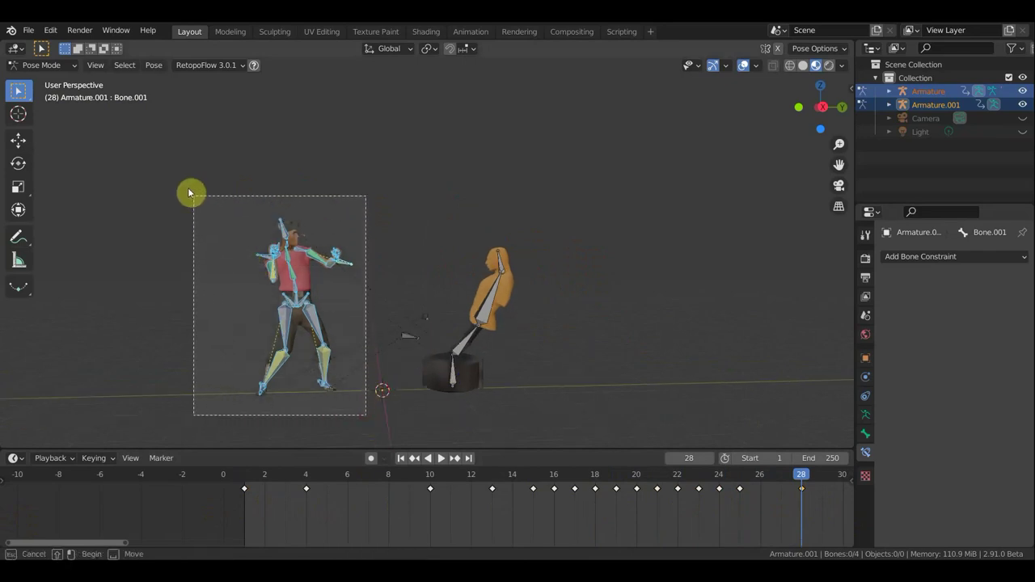
shift+click(431, 321)
drag(439, 337, 385, 279)
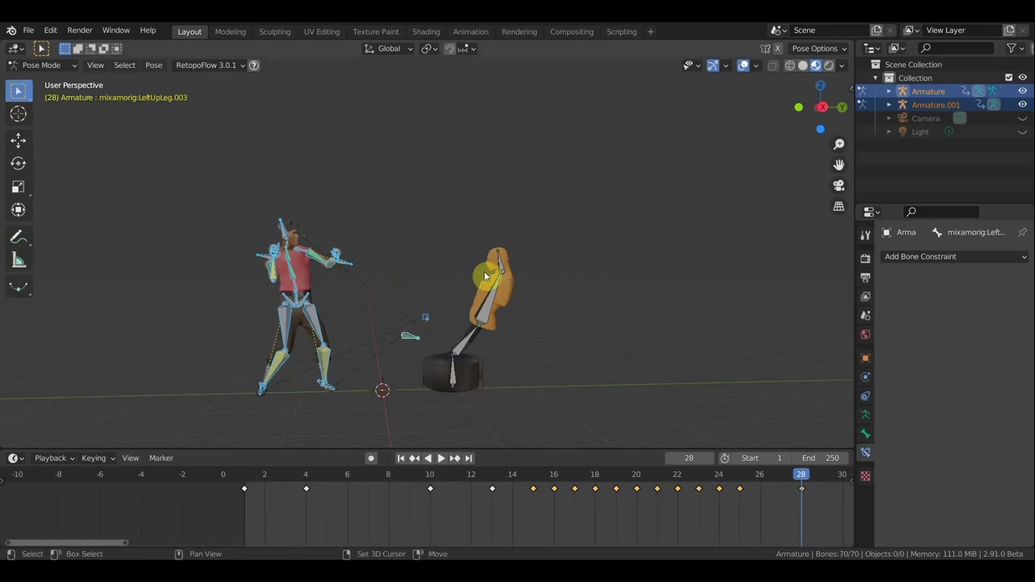
key(KP_7)
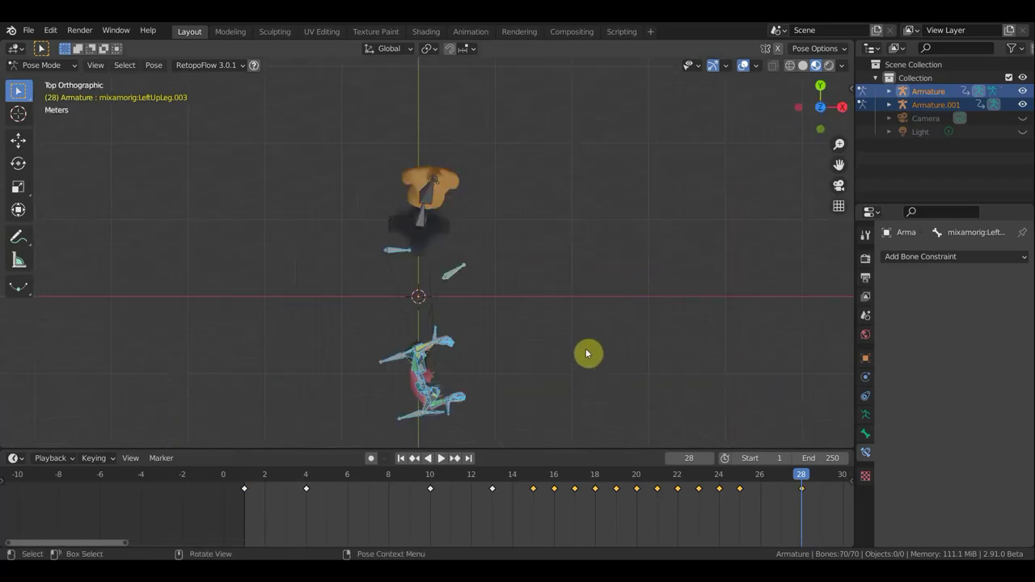
Rotate the leg controls and the spine bone as seen from top view.
key(r)
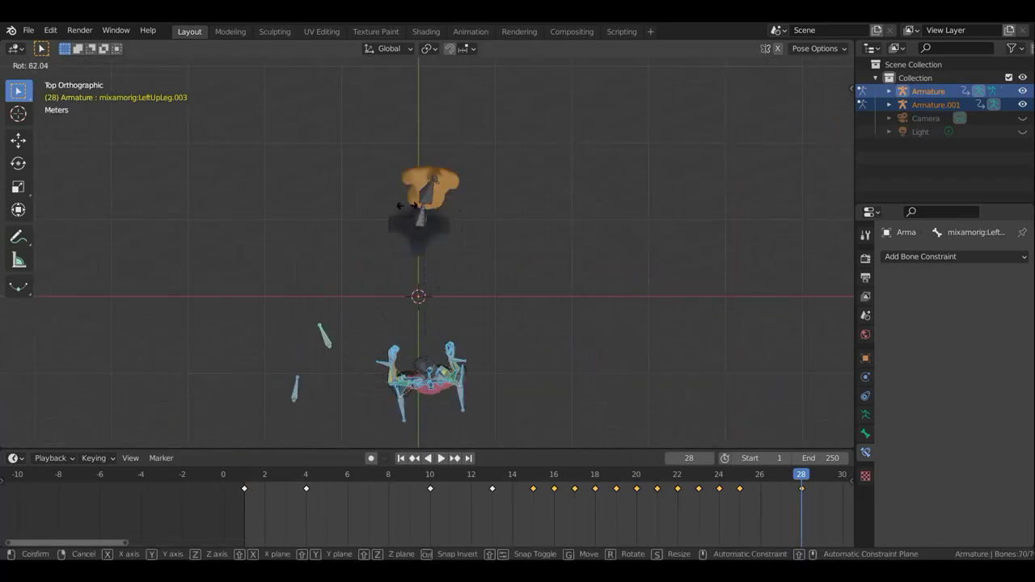
click(314, 354)
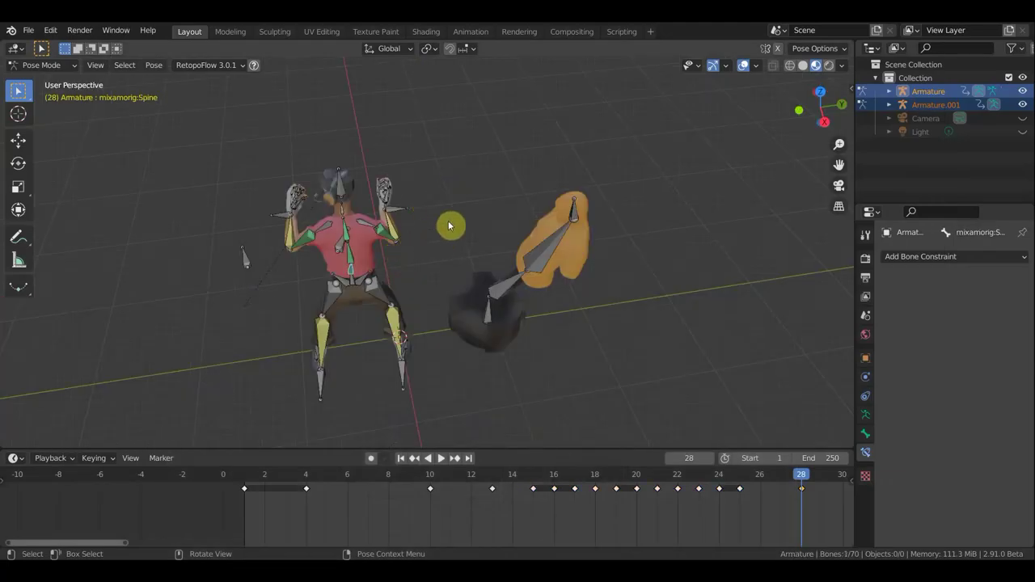
key(KP_7)
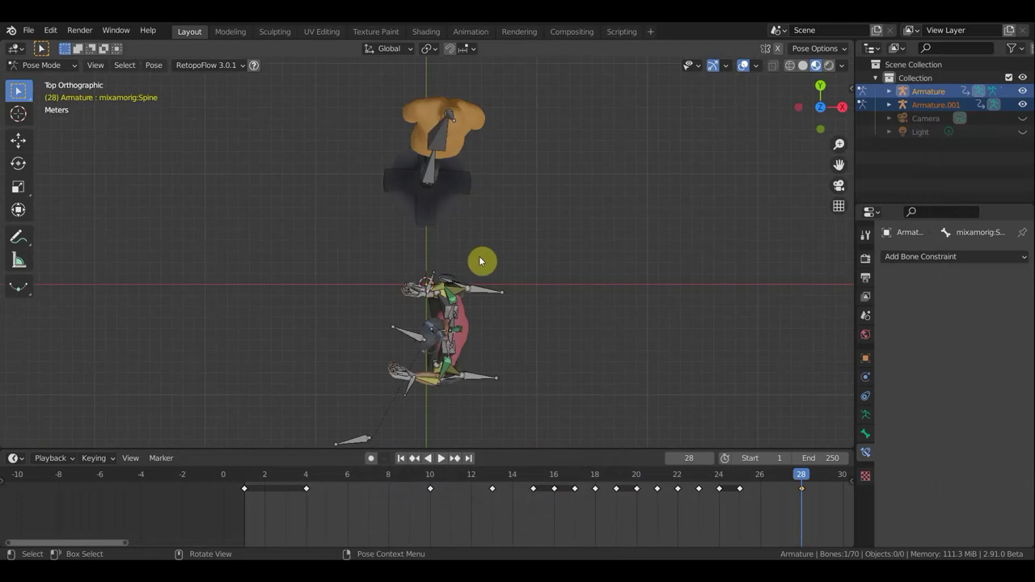
key(r)
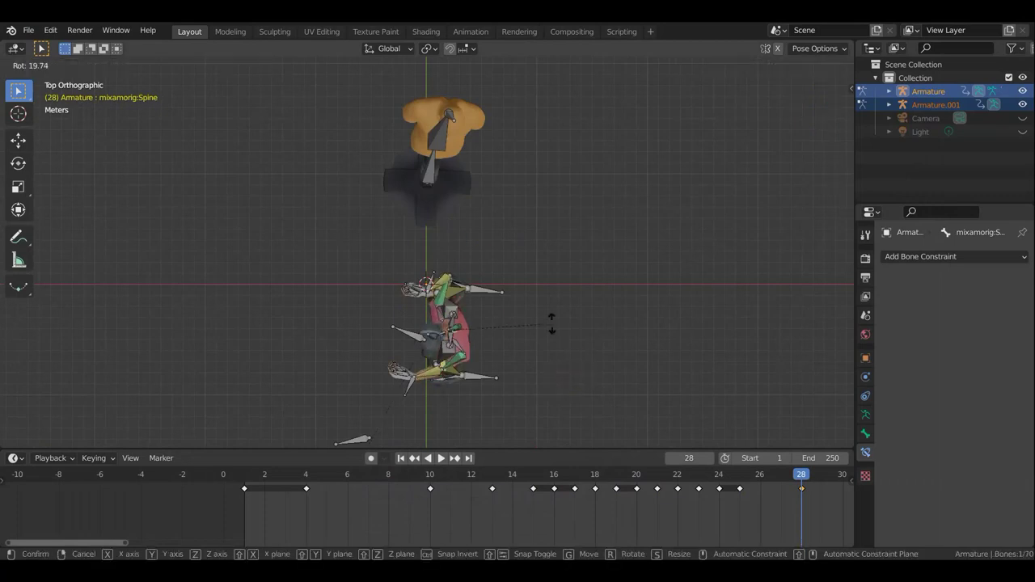
click(585, 363)
Bend the fighter's torso further by rotating the spine in perspective view.
mouse_move(585, 363)
middle_down()
mouse_move(394, 198)
mouse_move(428, 184)
middle_up()
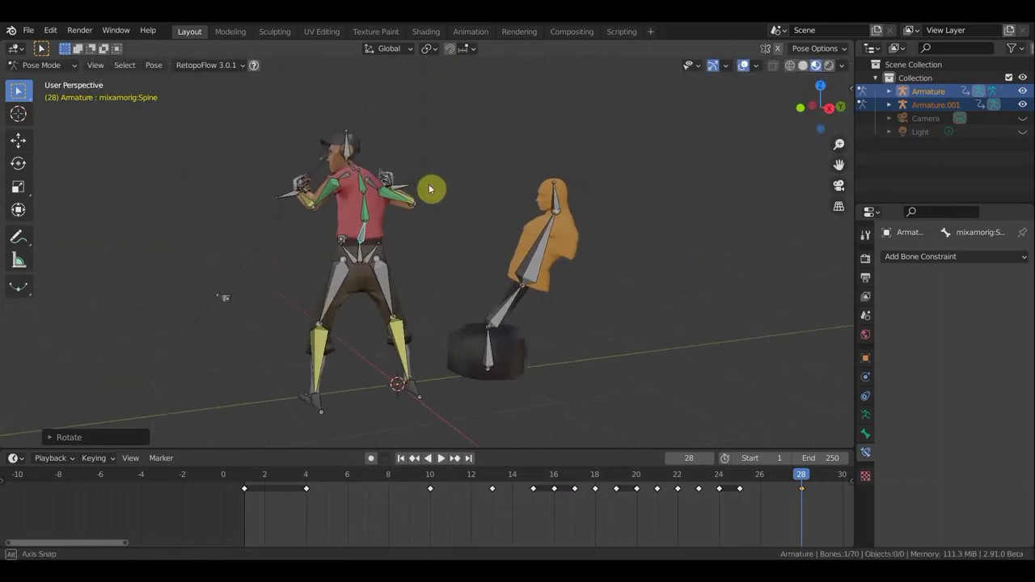
key(r)
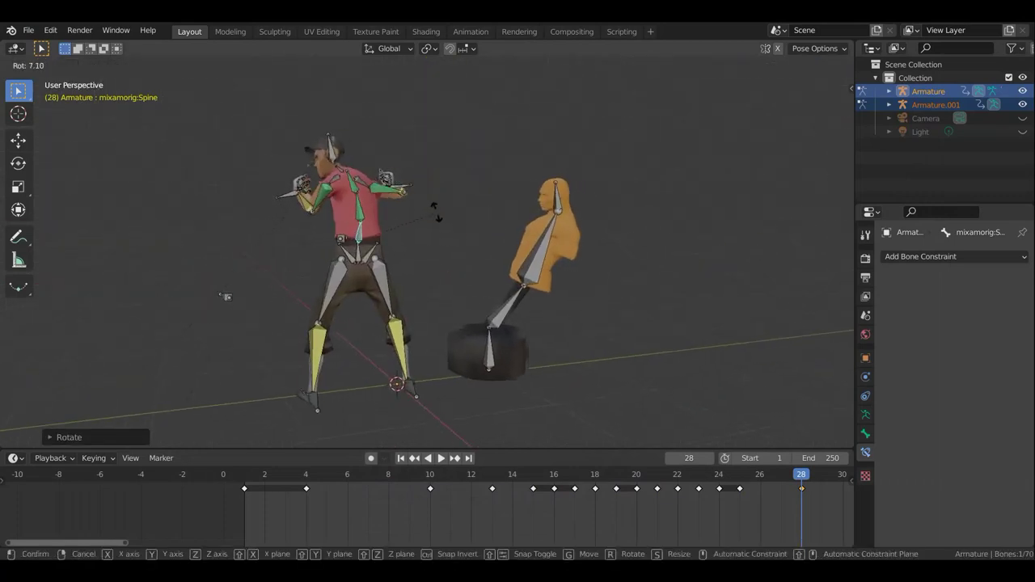
click(439, 203)
click(358, 218)
mouse_move(426, 239)
middle_down()
mouse_move(556, 247)
mouse_move(459, 215)
middle_up()
click(353, 198)
middle_drag(352, 198, 346, 210)
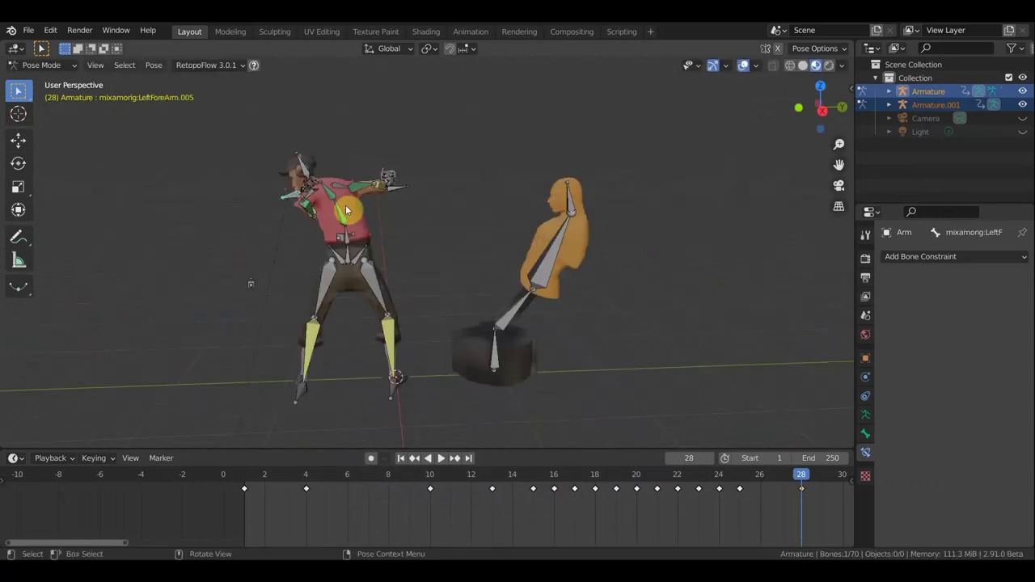
Move the left arm chain up and to the left, then rotate it.
key(g)
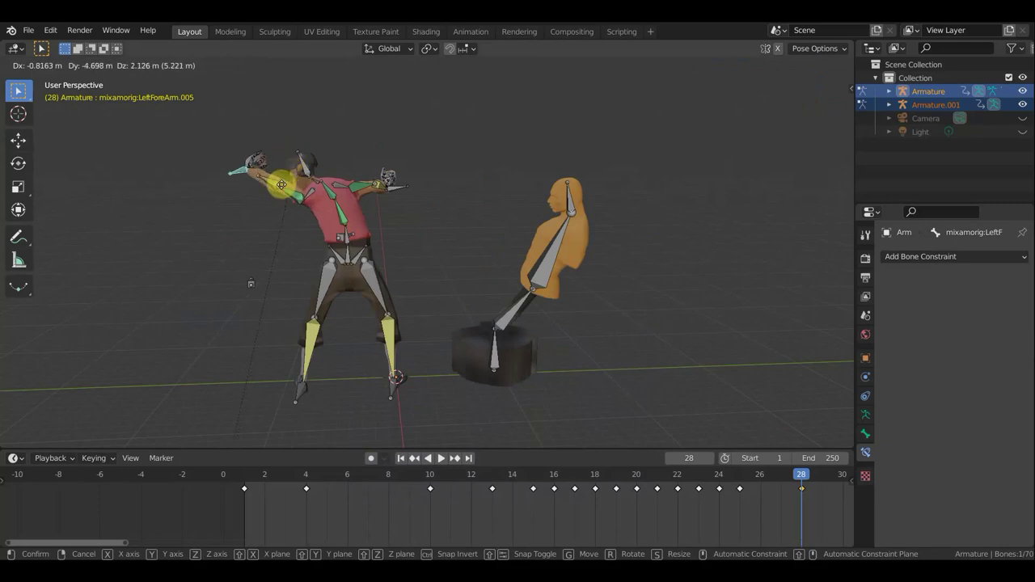
click(307, 202)
key(r)
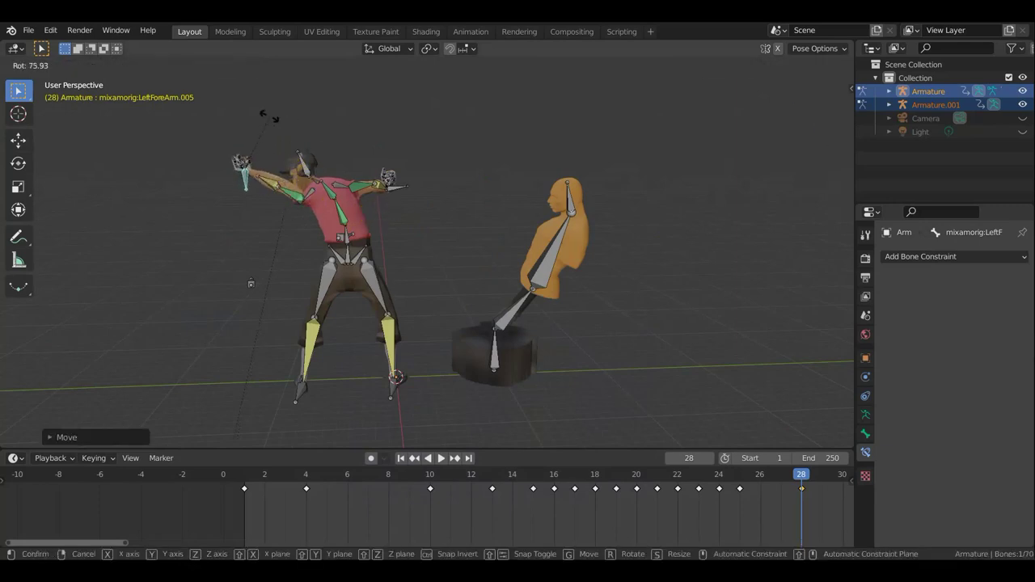
click(269, 117)
middle_drag(295, 165, 327, 306)
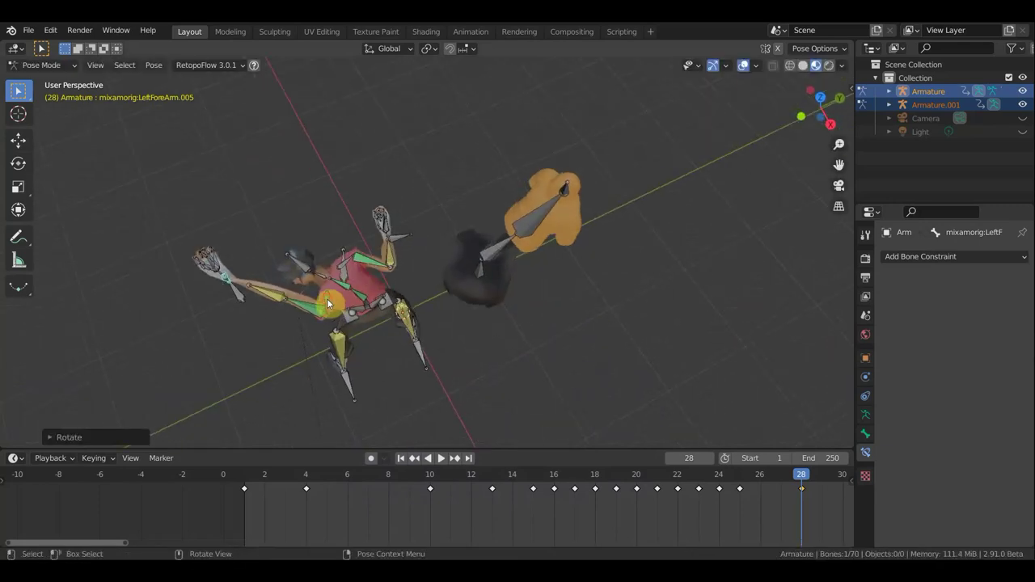
Rotate the left shoulder bone in two adjustments.
click(413, 304)
key(r)
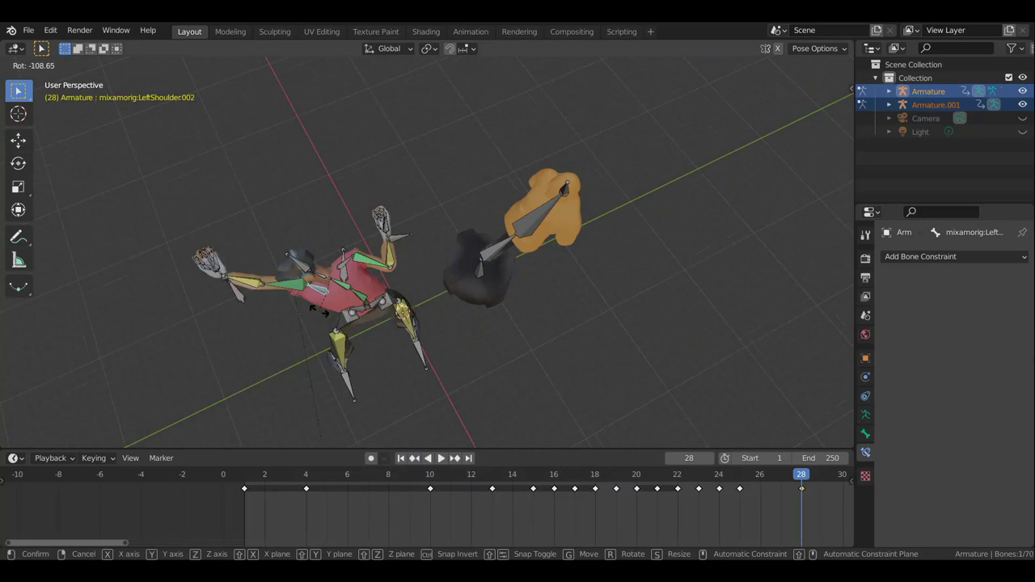
click(331, 307)
middle_drag(332, 307, 397, 372)
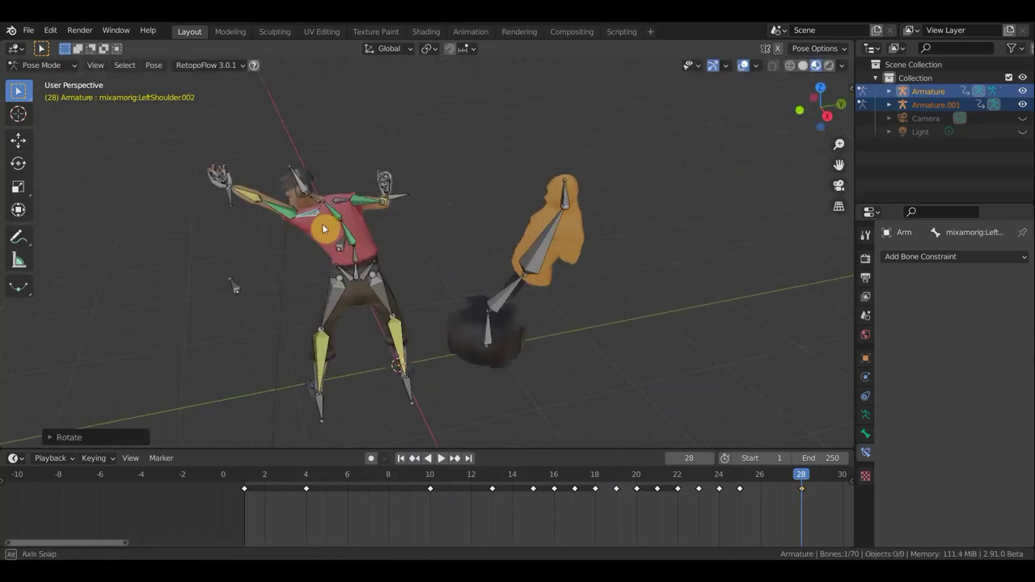
key(r)
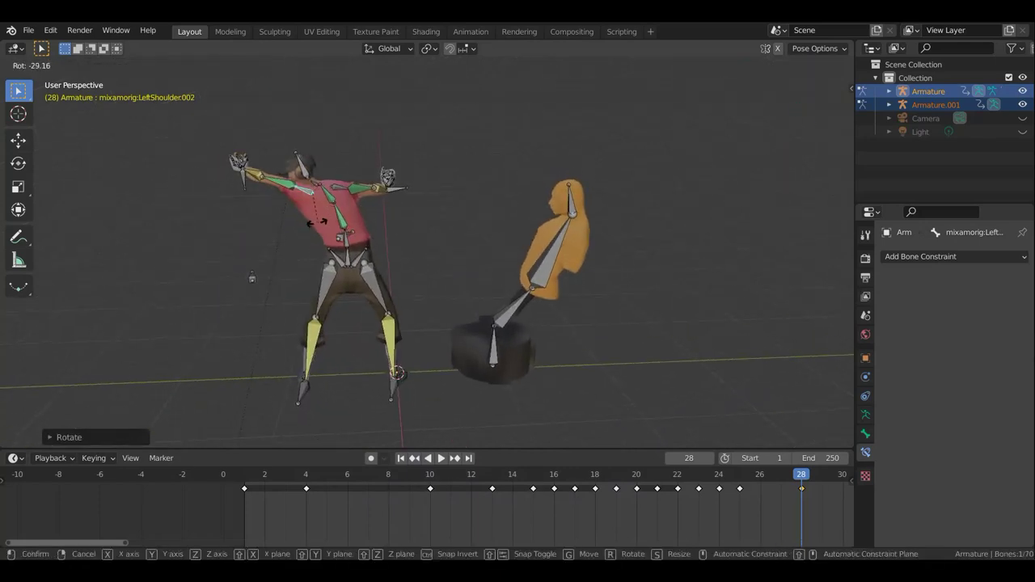
click(290, 200)
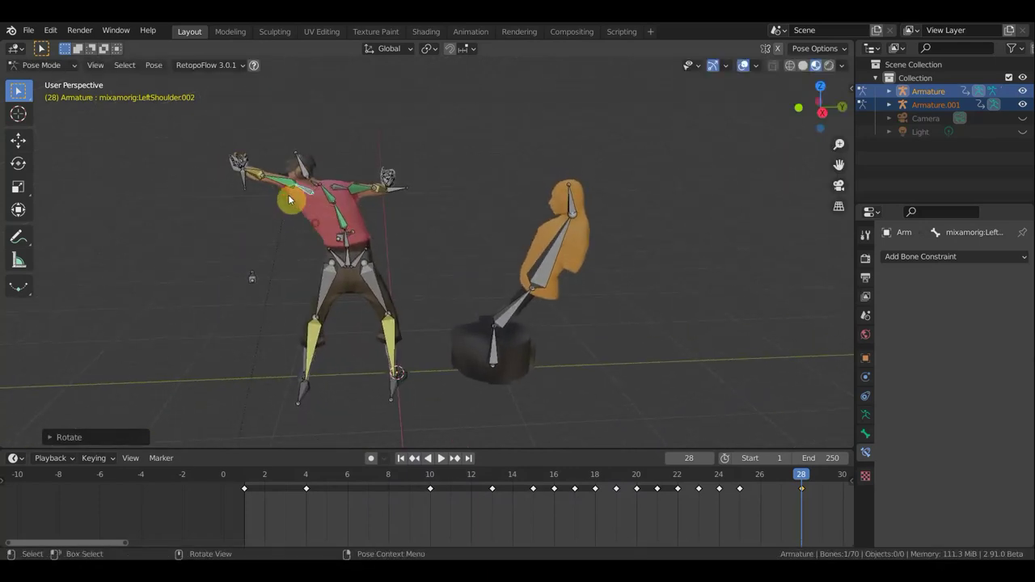
Move the left forearm bone into a new position.
click(240, 183)
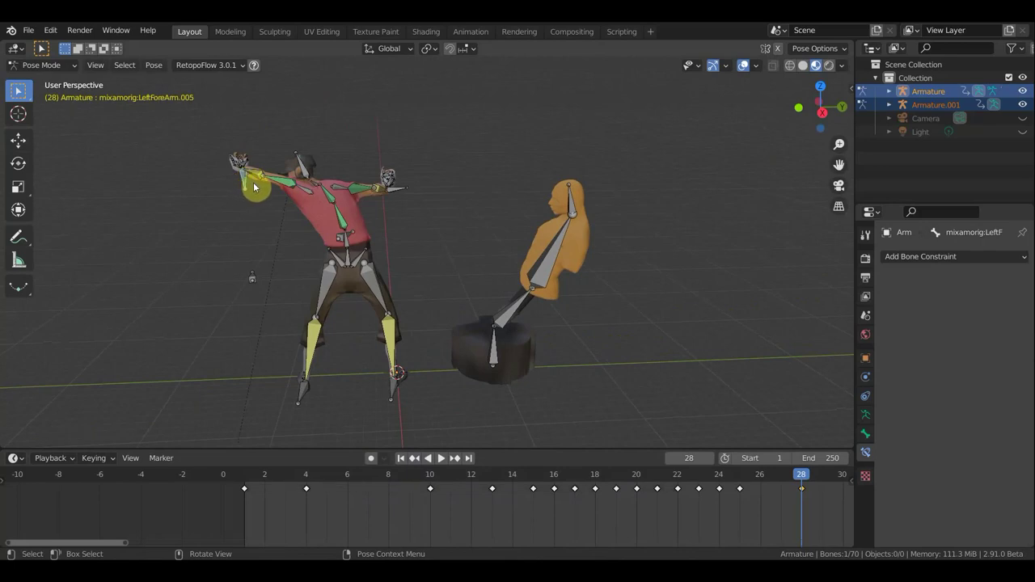
key(g)
click(289, 165)
mouse_move(330, 146)
middle_down()
mouse_move(246, 260)
mouse_move(169, 266)
mouse_move(145, 226)
middle_up()
mouse_move(518, 173)
middle_down()
mouse_move(571, 196)
mouse_move(305, 171)
middle_up()
scroll(523, 271, up, 3)
mouse_move(523, 271)
middle_down()
mouse_move(698, 178)
mouse_move(647, 167)
mouse_move(614, 174)
mouse_move(649, 187)
mouse_move(640, 208)
mouse_move(575, 218)
middle_up()
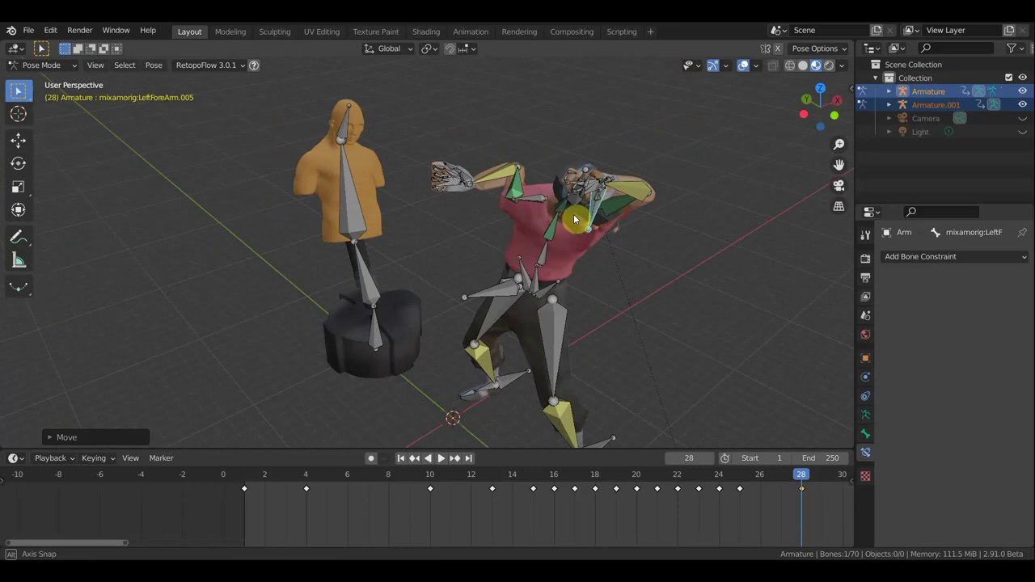
Rotate the left forearm bone twice, briefly toggling the bone overlays.
click(750, 69)
click(748, 70)
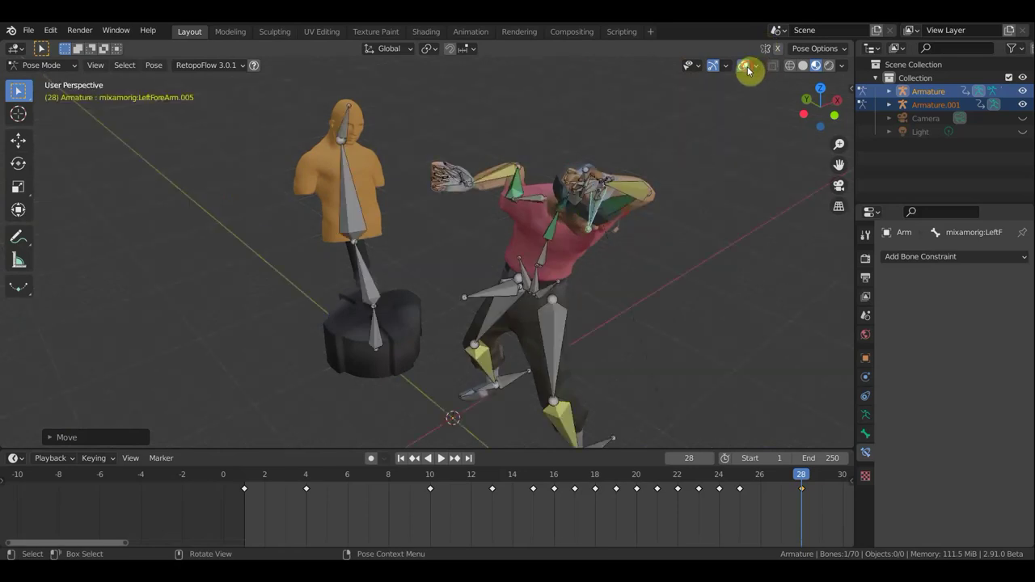
middle_drag(690, 214, 719, 199)
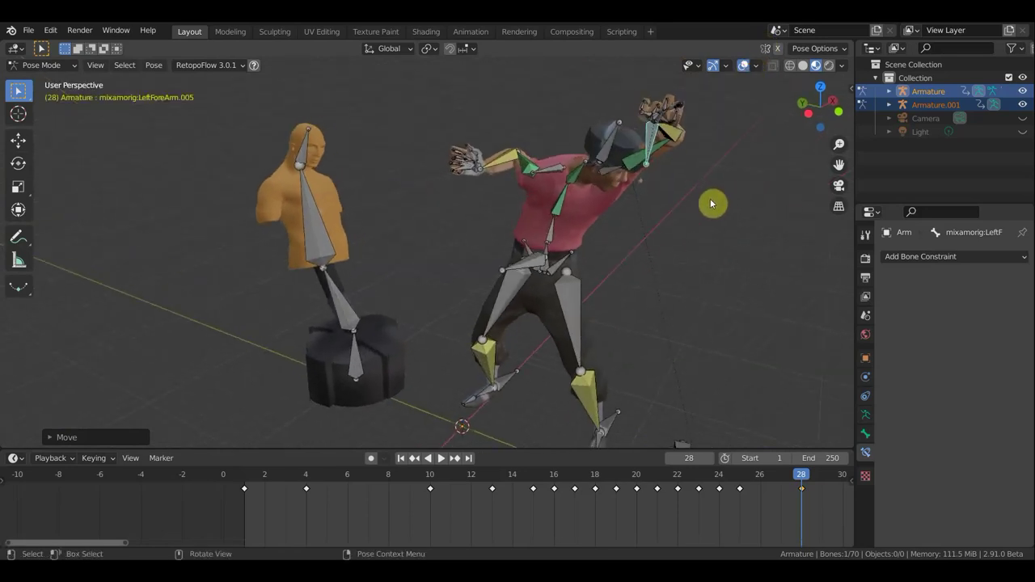
key(r)
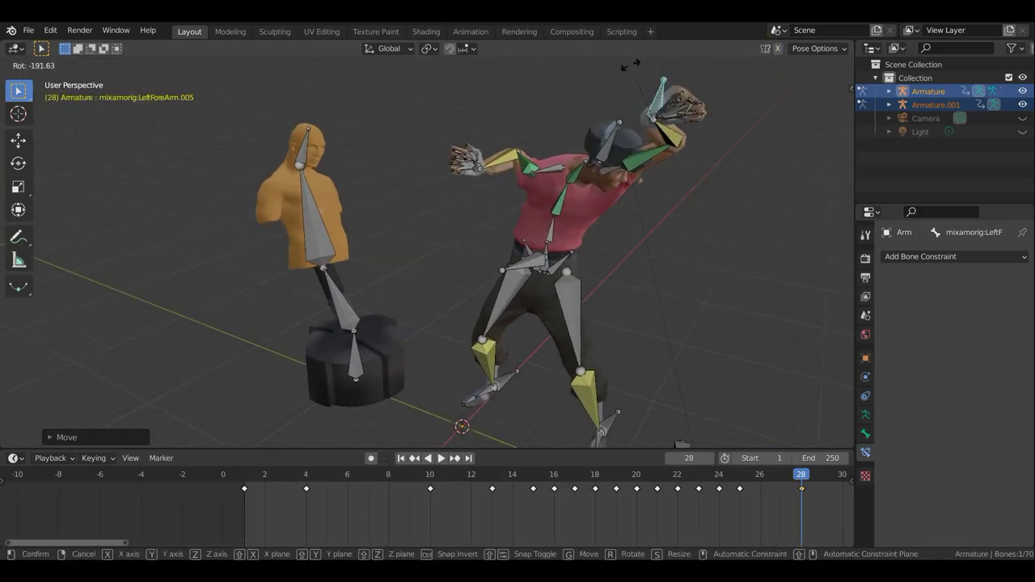
click(635, 64)
middle_drag(693, 106, 742, 342)
key(r)
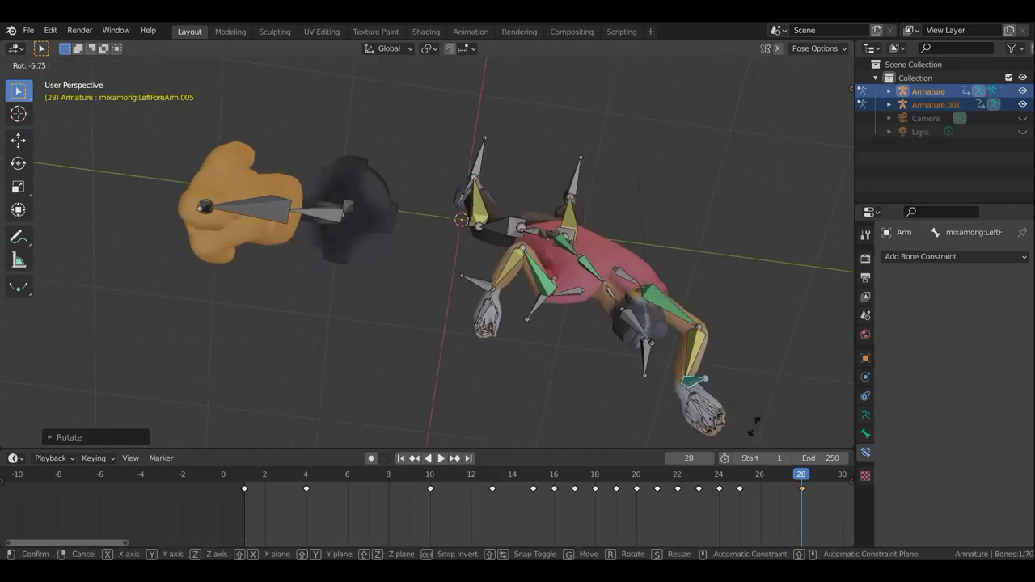
click(705, 439)
mouse_move(693, 381)
middle_down()
mouse_move(513, 262)
mouse_move(746, 134)
mouse_move(815, 145)
mouse_move(789, 164)
middle_up()
mouse_move(421, 233)
middle_down()
mouse_move(416, 305)
mouse_move(421, 296)
mouse_move(321, 319)
mouse_move(293, 291)
mouse_move(293, 280)
mouse_move(495, 159)
mouse_move(538, 363)
mouse_move(515, 369)
mouse_move(511, 396)
mouse_move(486, 406)
mouse_move(422, 320)
middle_up()
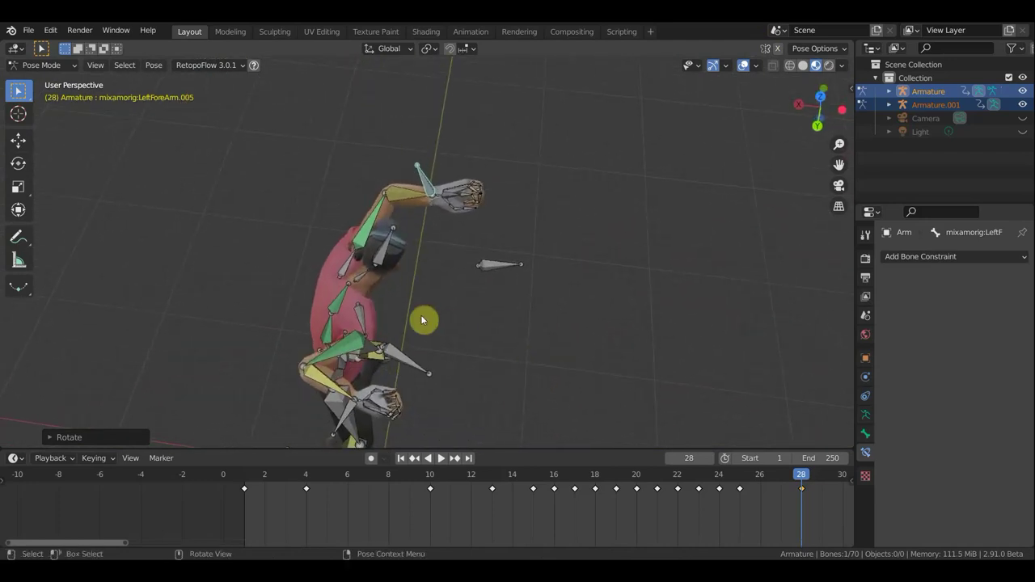
Rotate LeftShoulder.002 about 20° and move LeftForeArm.005 up beside the head.
click(480, 292)
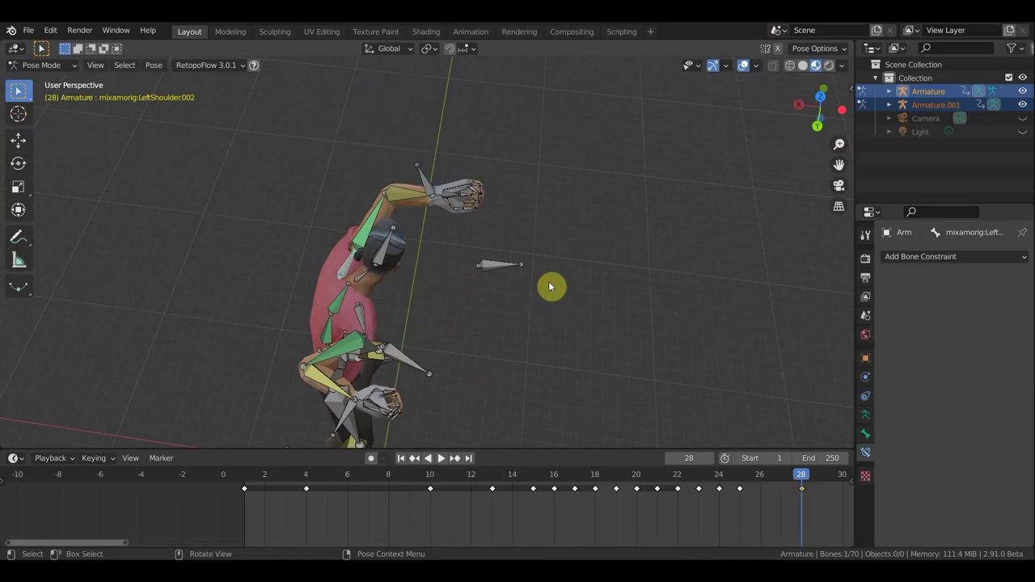
key(r)
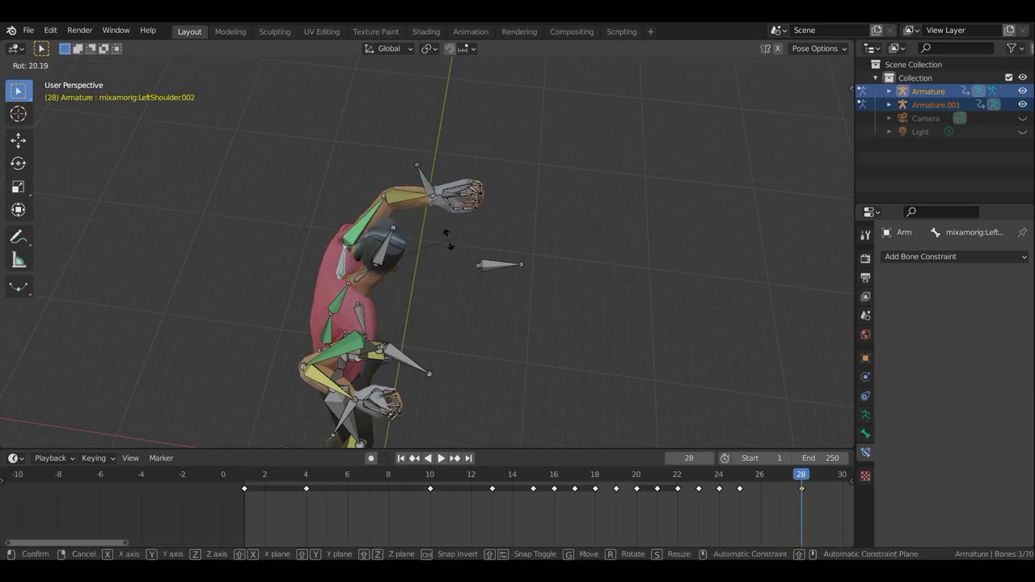
click(441, 189)
click(425, 184)
key(g)
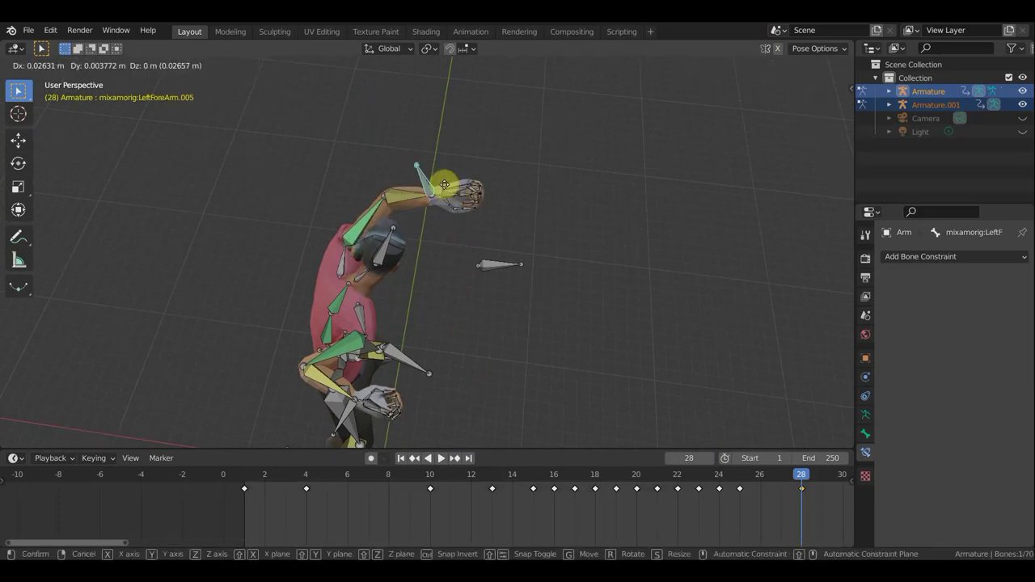
click(412, 174)
mouse_move(456, 216)
middle_down()
mouse_move(656, 134)
mouse_move(609, 222)
mouse_move(539, 180)
mouse_move(564, 273)
middle_up()
Raise the left foot by moving the LeftLeg.005 bone upward.
middle_drag(555, 335, 365, 393)
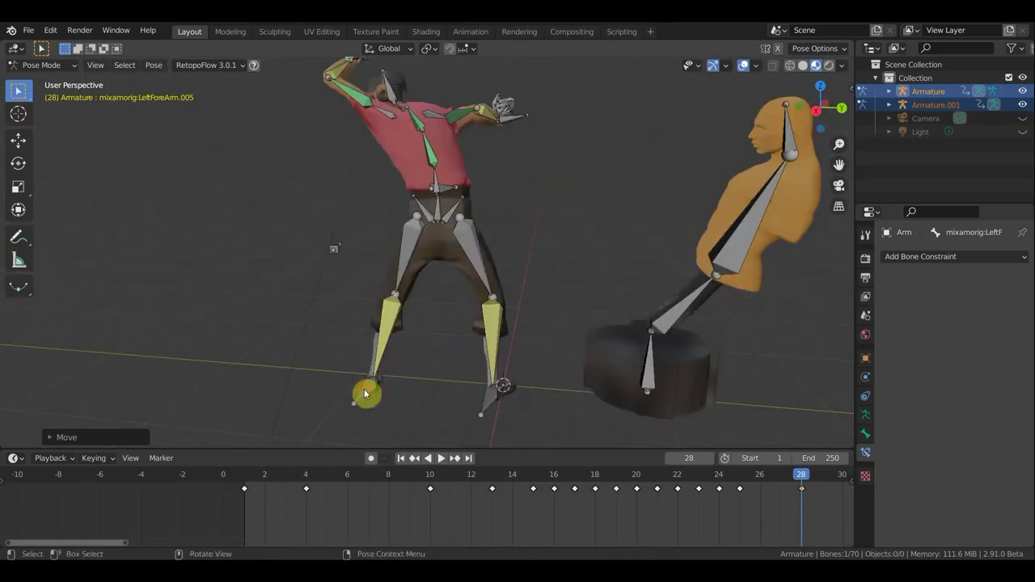
click(368, 391)
key(g)
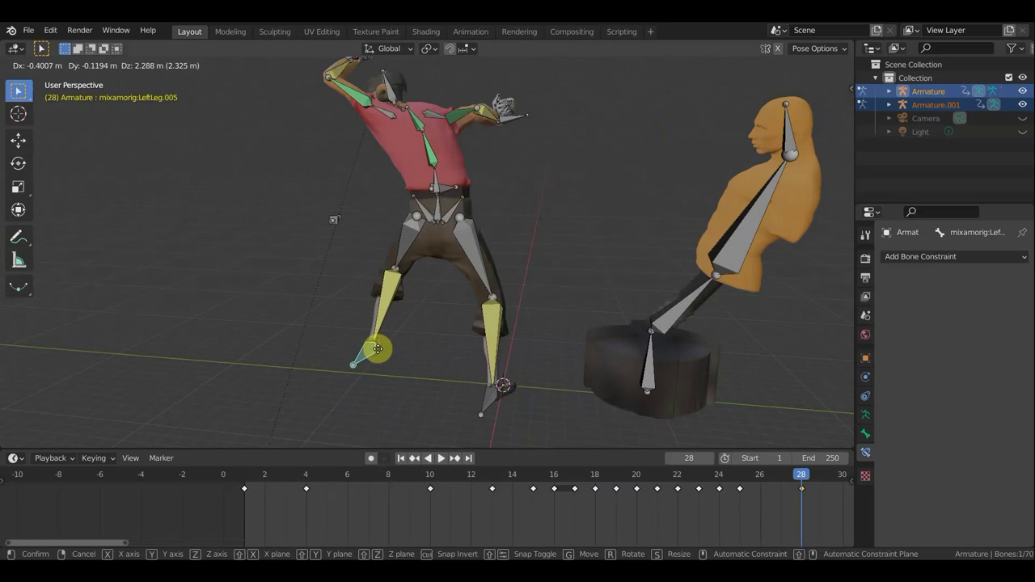
click(387, 327)
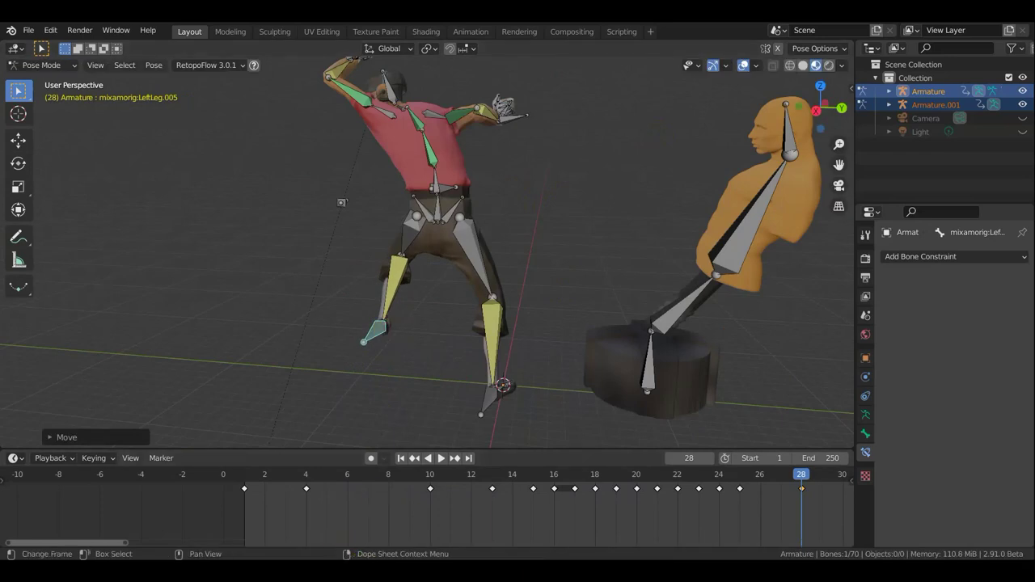
middle_drag(364, 437, 390, 173)
Move the LeftUpLeg.003 bone, then undo that move.
click(377, 158)
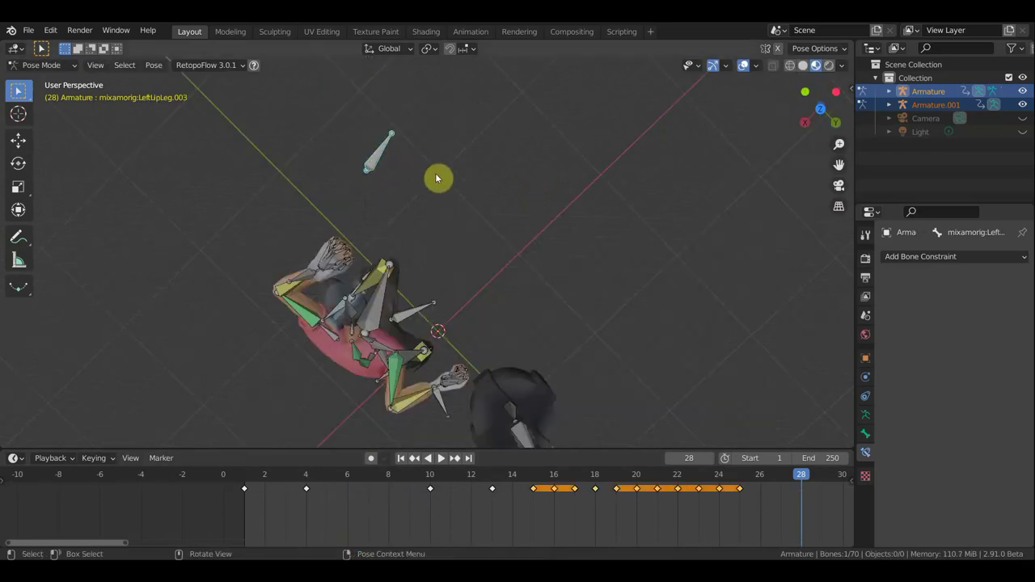
key(g)
click(320, 199)
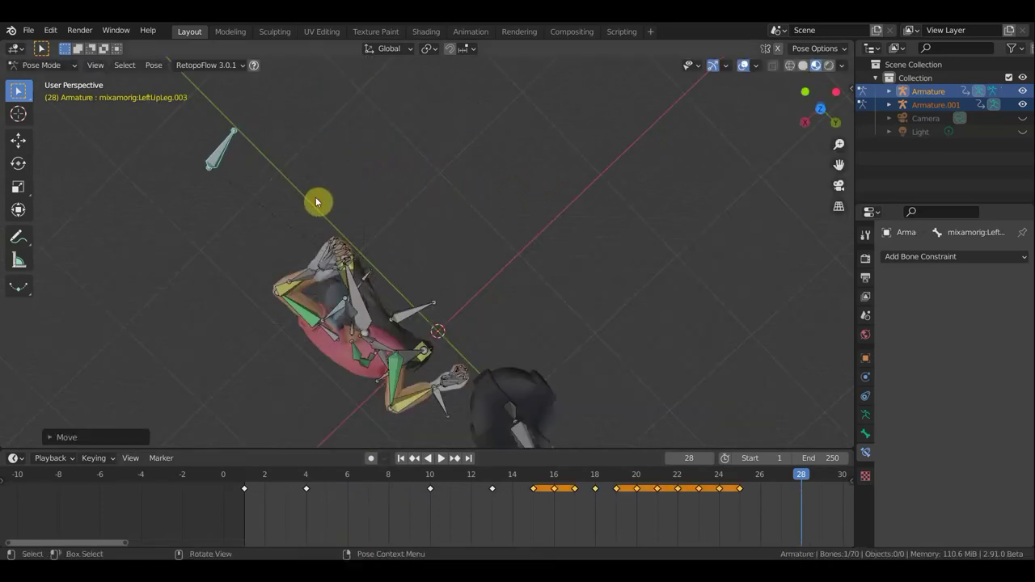
mouse_move(496, 217)
middle_down()
mouse_move(334, 161)
mouse_move(452, 137)
mouse_move(412, 346)
middle_up()
key(ctrl+z)
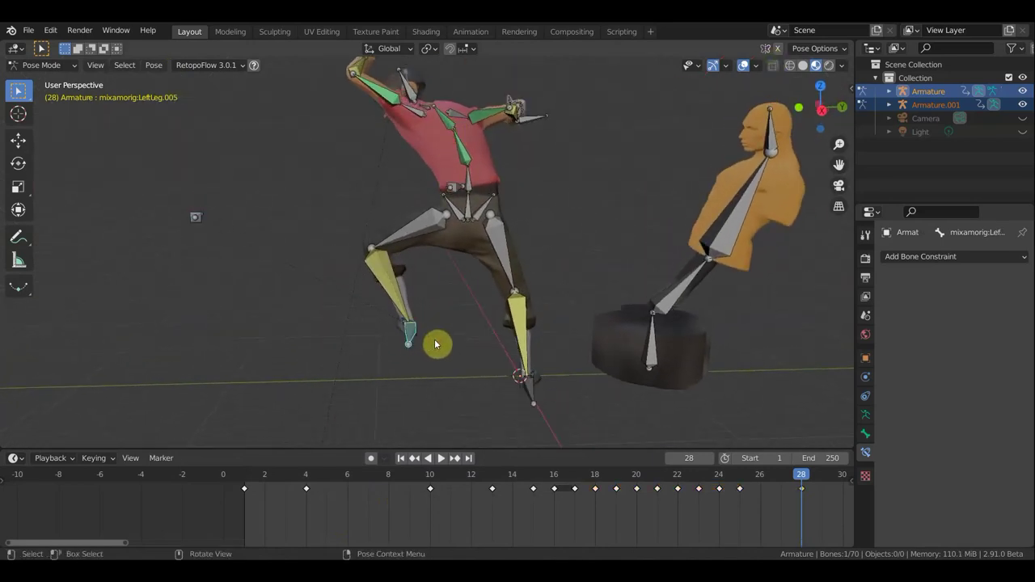
scroll(421, 342, down, 3)
Nudge the three selected arm bones slightly and select LeftForeArm.006.
key(g)
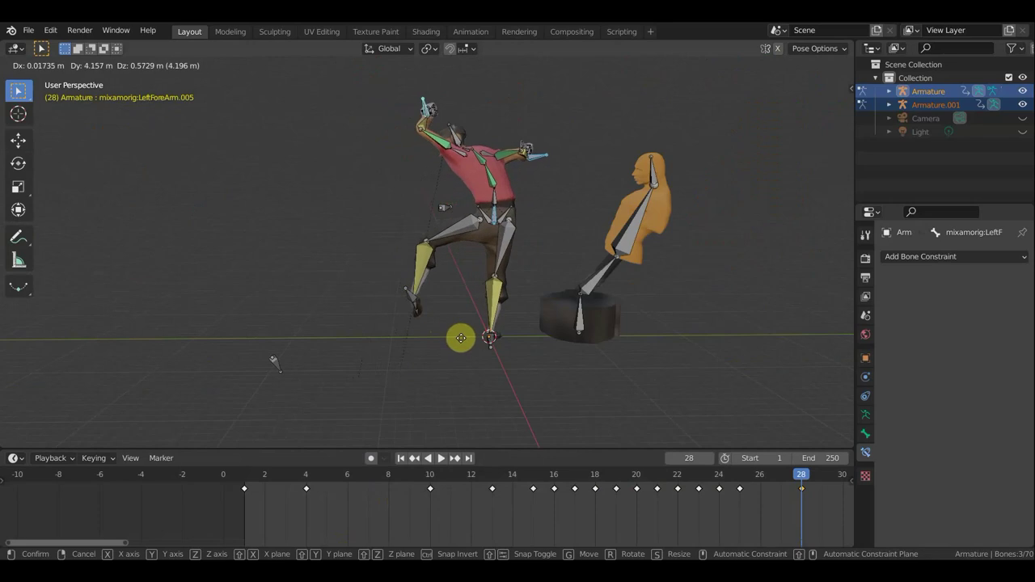
click(462, 344)
middle_drag(275, 362, 395, 181)
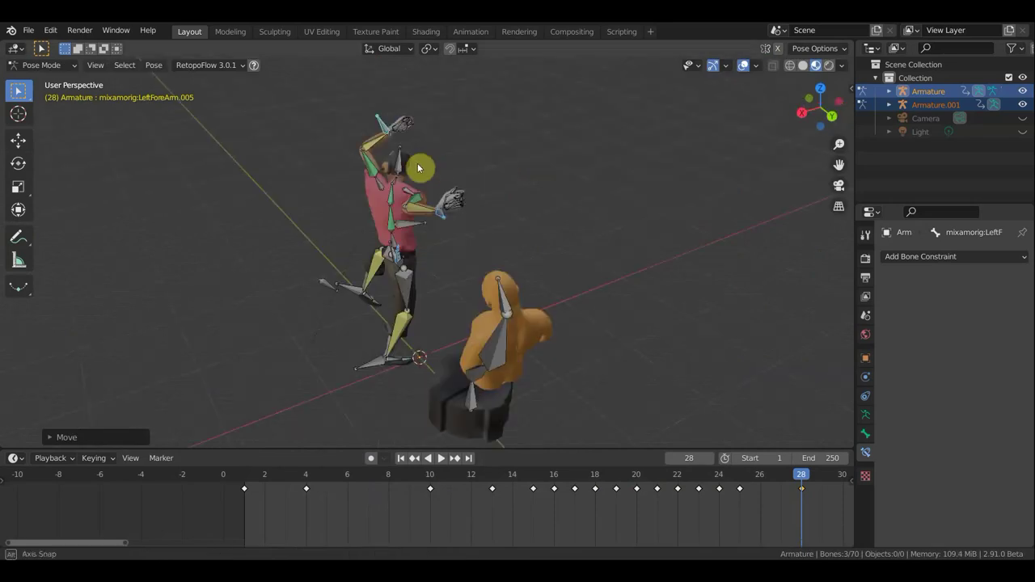
click(409, 216)
mouse_move(408, 216)
middle_down()
mouse_move(377, 238)
mouse_move(347, 224)
middle_up()
scroll(352, 225, up, 1)
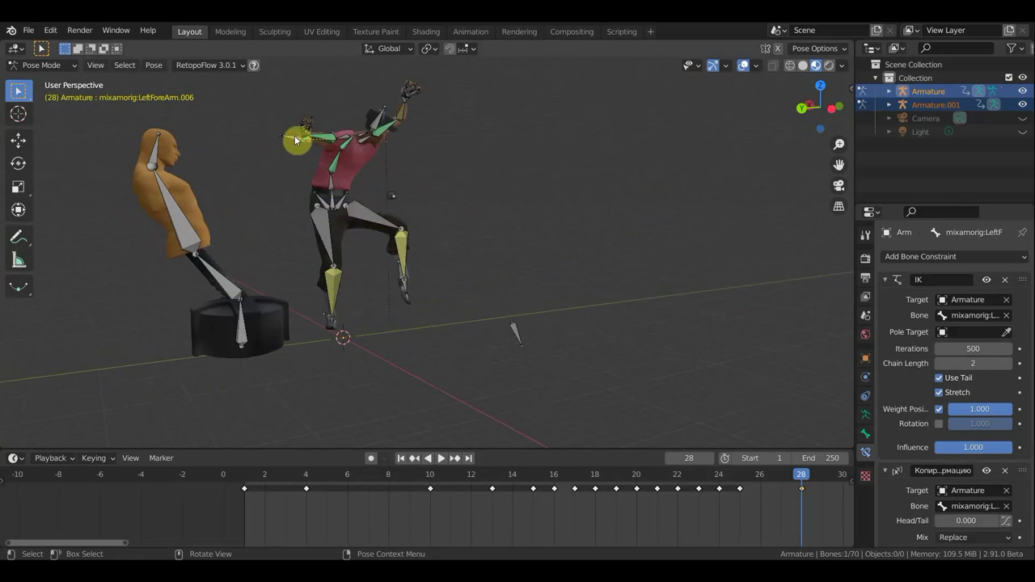
Move the LeftForeArm.007 bone and rotate it in two adjustments.
click(308, 158)
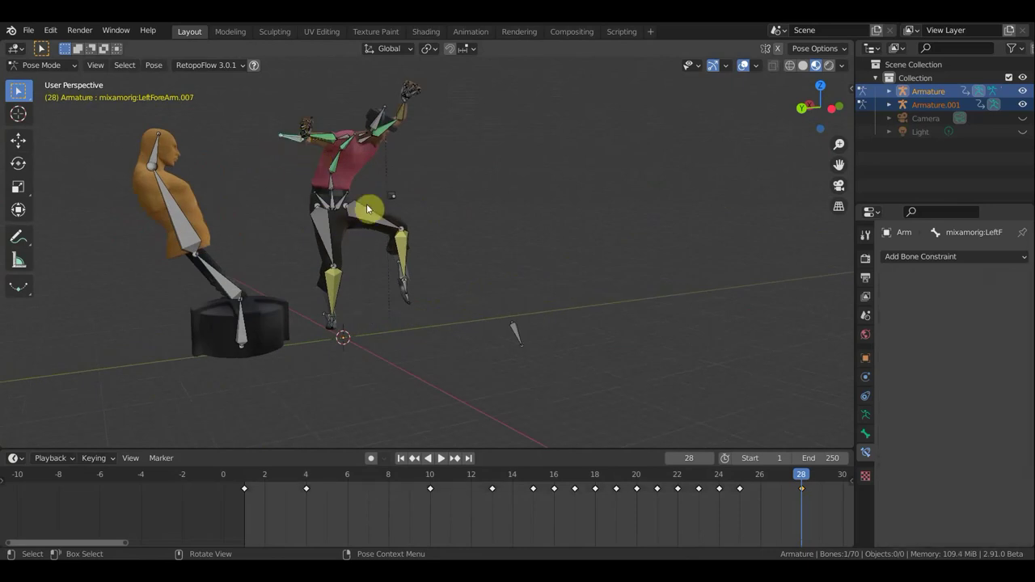
key(g)
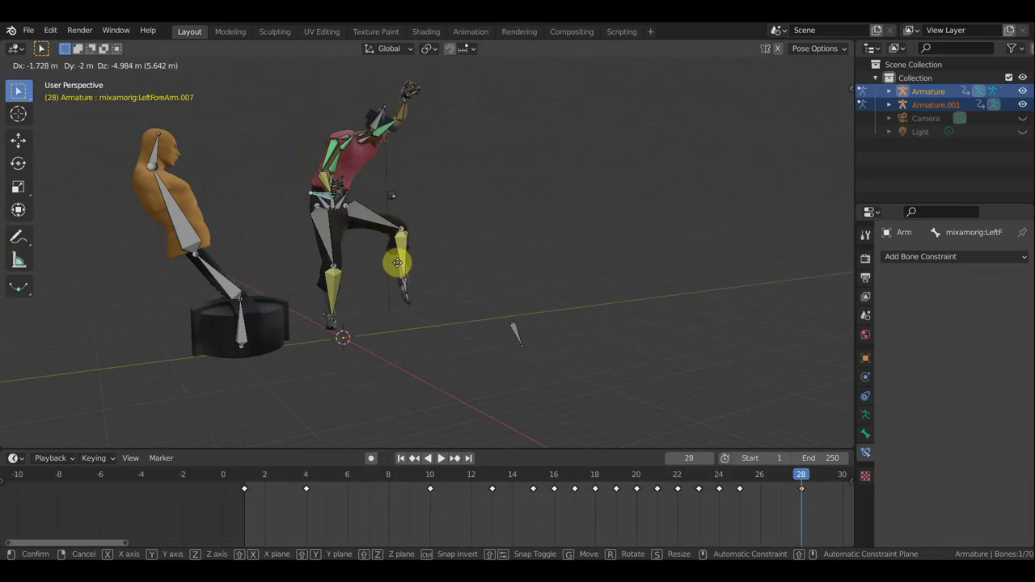
click(397, 263)
mouse_move(439, 227)
middle_down()
mouse_move(343, 307)
mouse_move(379, 342)
mouse_move(392, 327)
middle_up()
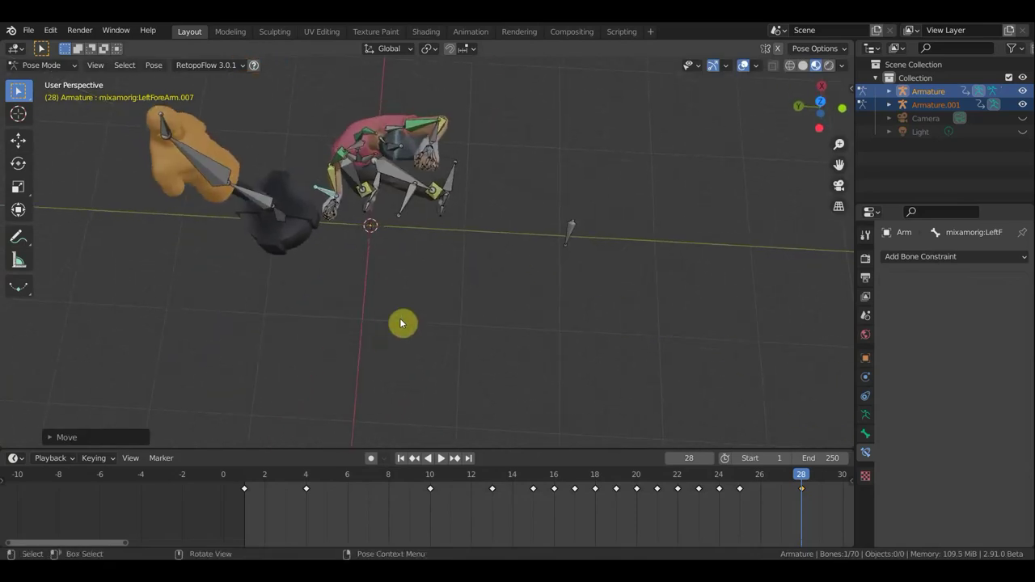
key(r)
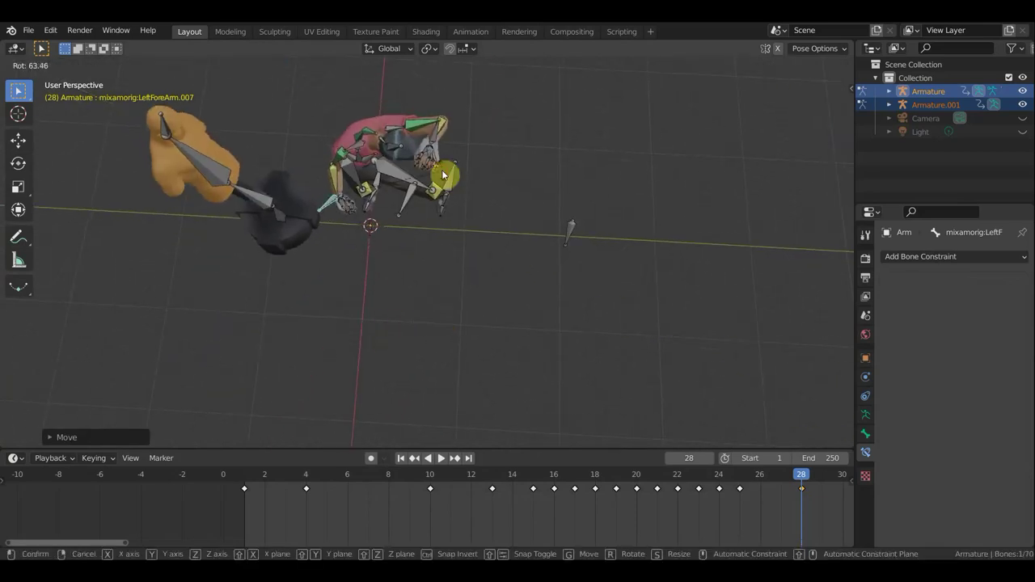
click(457, 199)
mouse_move(458, 199)
middle_down()
mouse_move(558, 90)
mouse_move(509, 97)
mouse_move(548, 109)
mouse_move(516, 191)
middle_up()
key(r)
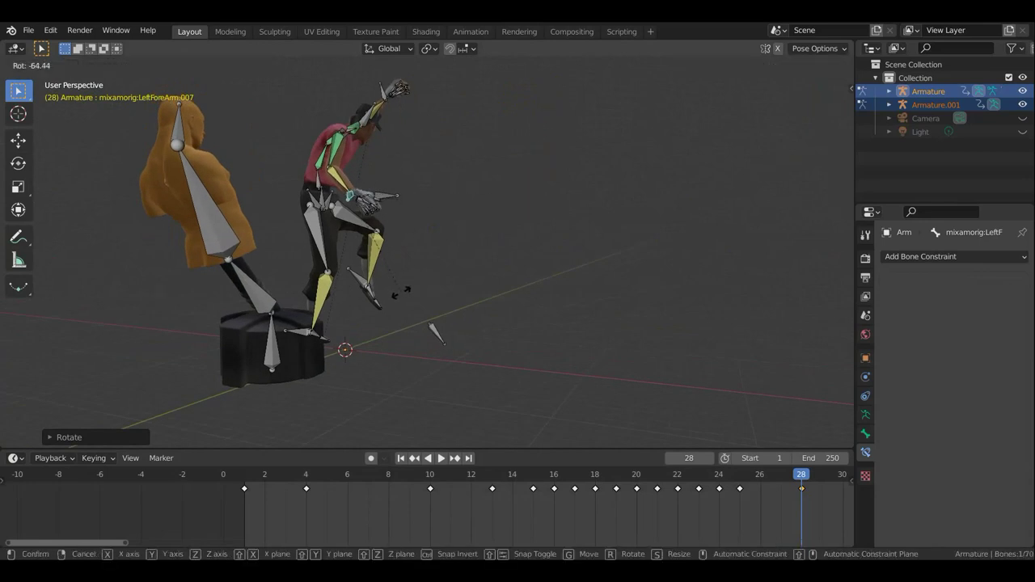
click(469, 254)
mouse_move(469, 254)
middle_down()
mouse_move(284, 266)
mouse_move(426, 284)
mouse_move(415, 315)
mouse_move(385, 268)
middle_up()
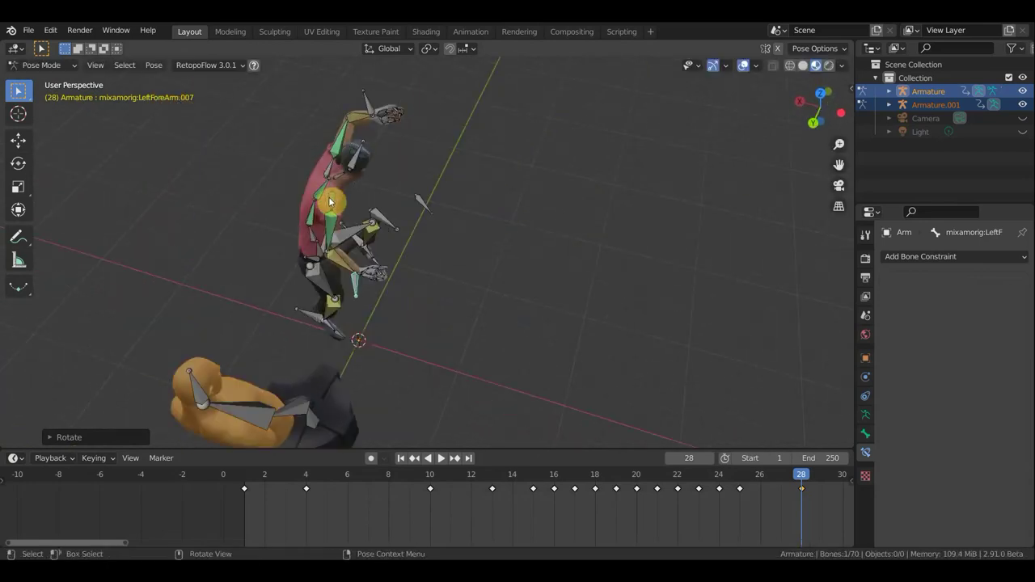
Rotate the LeftShoulder.003 bone.
click(359, 226)
mouse_move(359, 226)
middle_down()
mouse_move(342, 250)
mouse_move(350, 266)
middle_up()
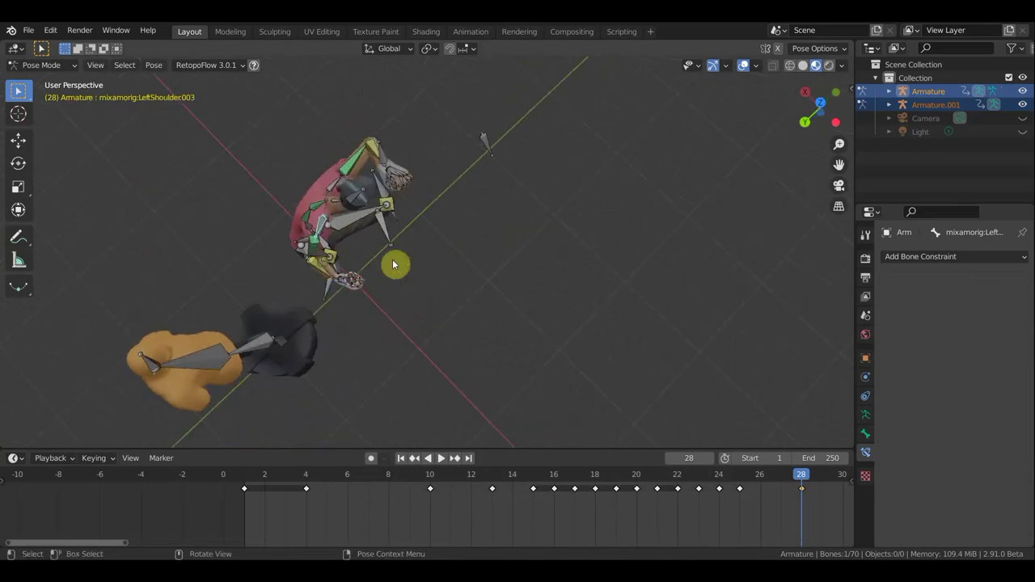
key(r)
click(460, 202)
mouse_move(460, 202)
middle_down()
mouse_move(361, 169)
mouse_move(337, 102)
mouse_move(436, 115)
mouse_move(641, 103)
mouse_move(621, 121)
mouse_move(598, 227)
mouse_move(630, 228)
mouse_move(586, 257)
middle_up()
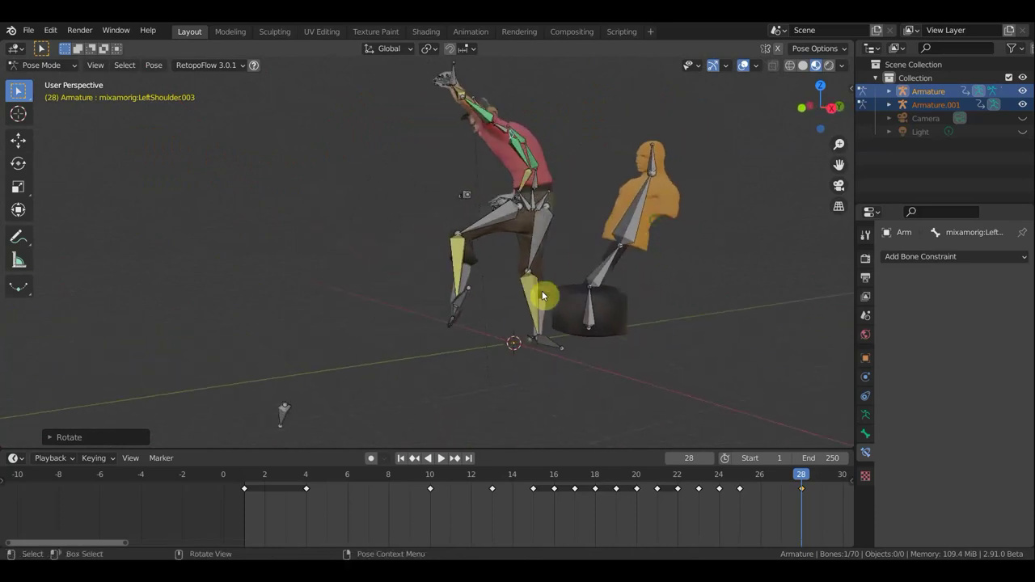
Rotate the LeftLeg.005 bone about -11.66° to tilt the left foot.
click(558, 309)
key(r)
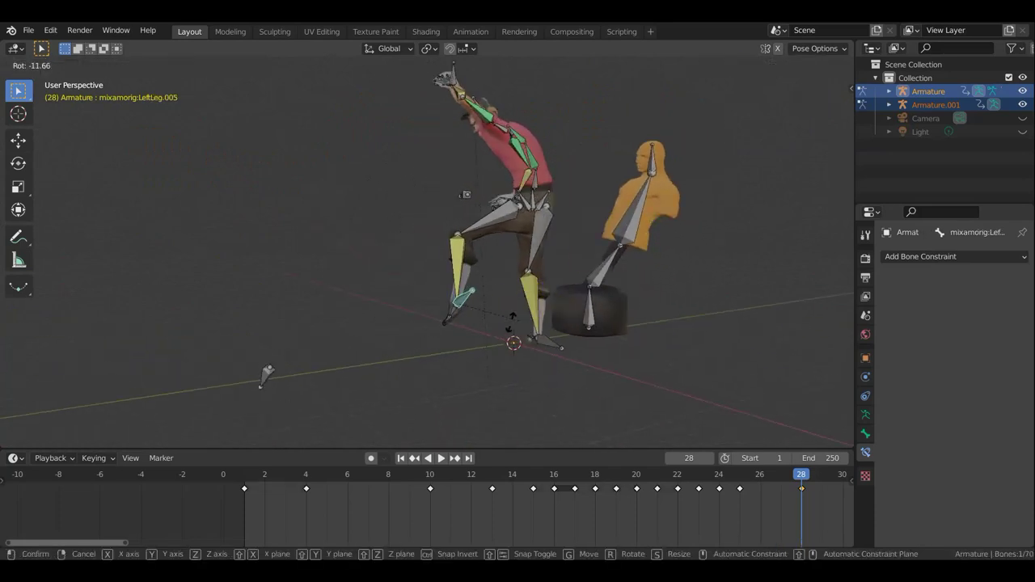
click(490, 328)
middle_drag(532, 300, 447, 310)
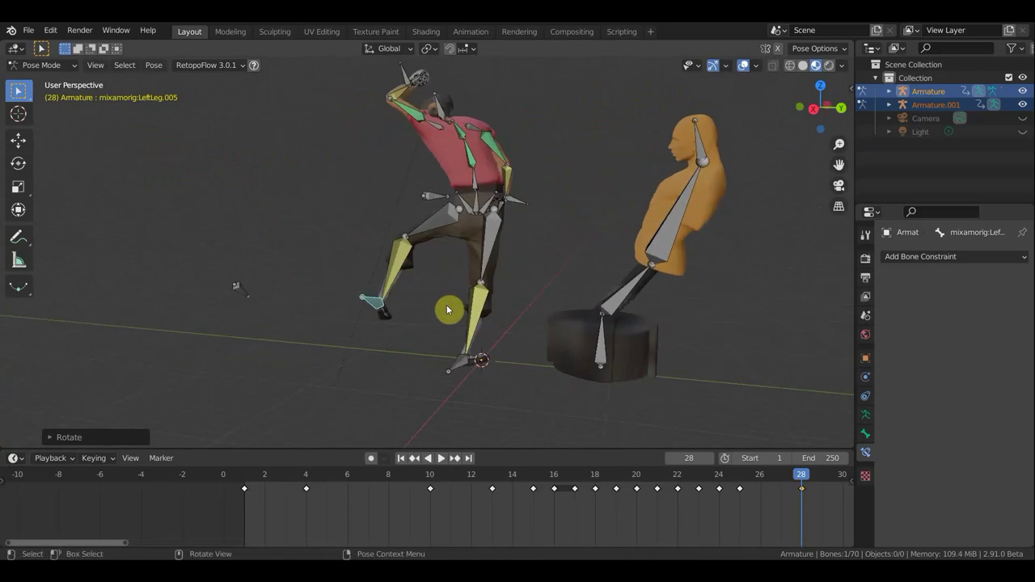
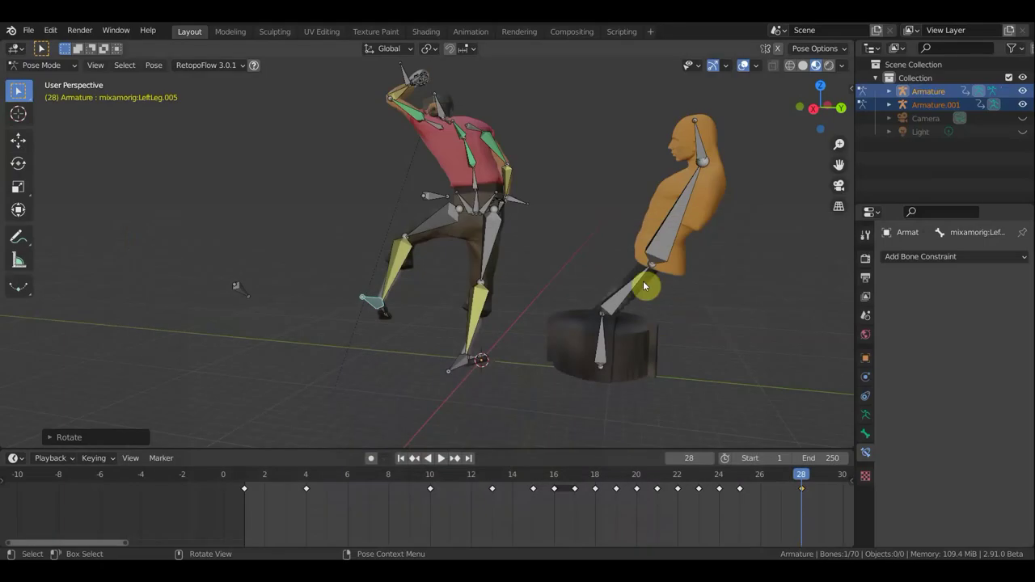
Rotate the dummy's thigh, head and torso bones to begin straightening it.
click(630, 289)
key(r)
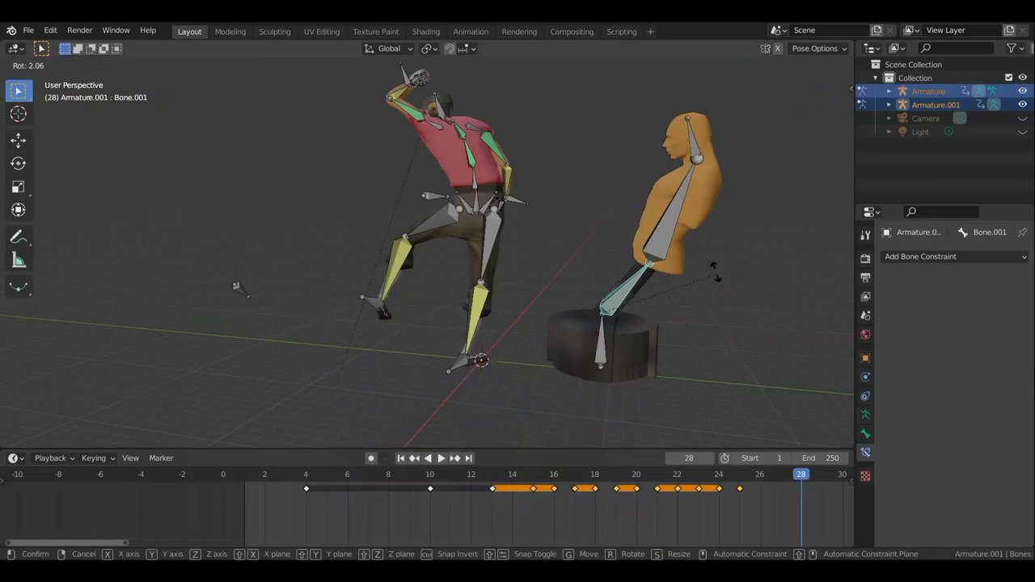
click(655, 241)
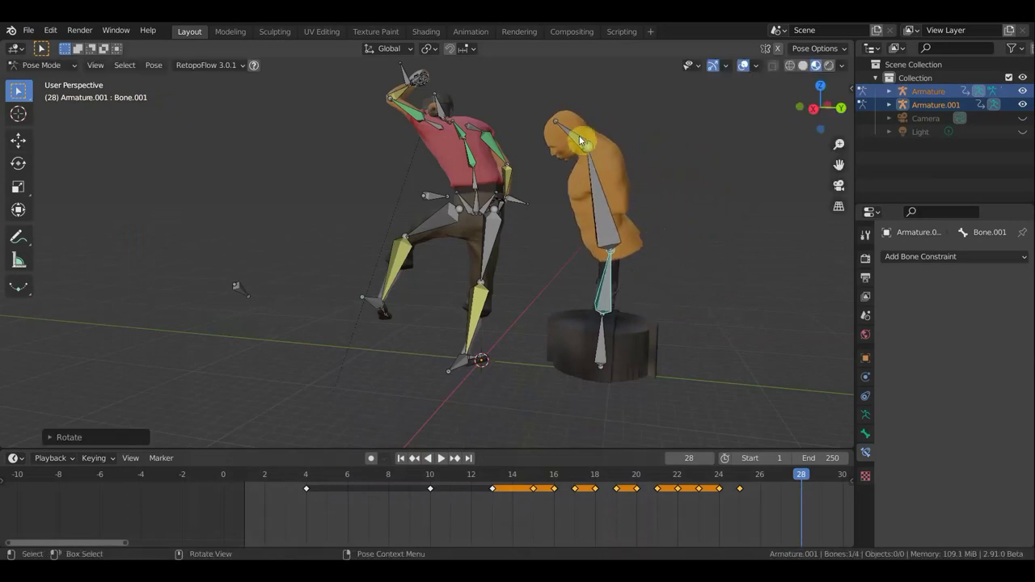
click(601, 143)
key(r)
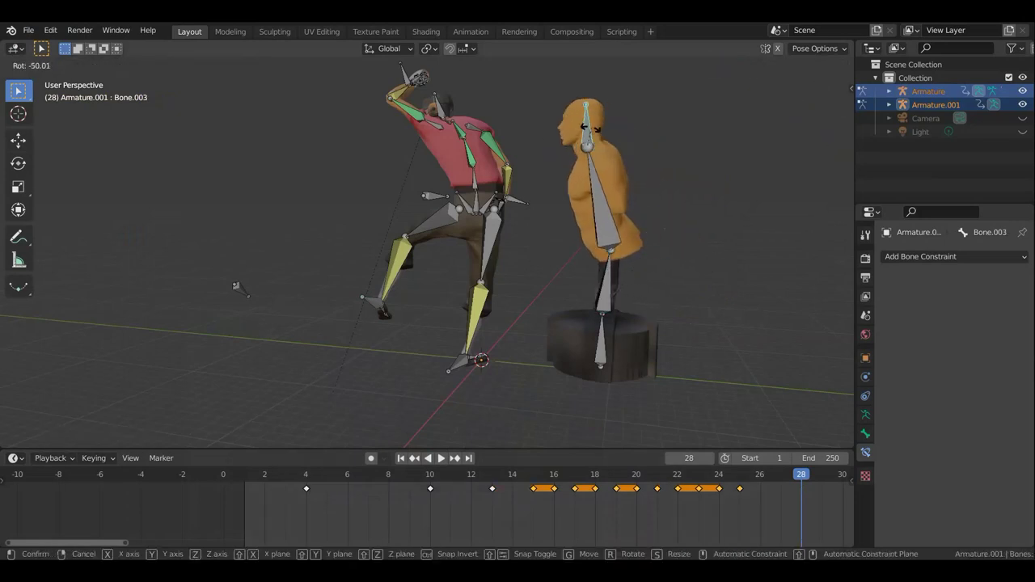
click(590, 128)
click(617, 230)
key(r)
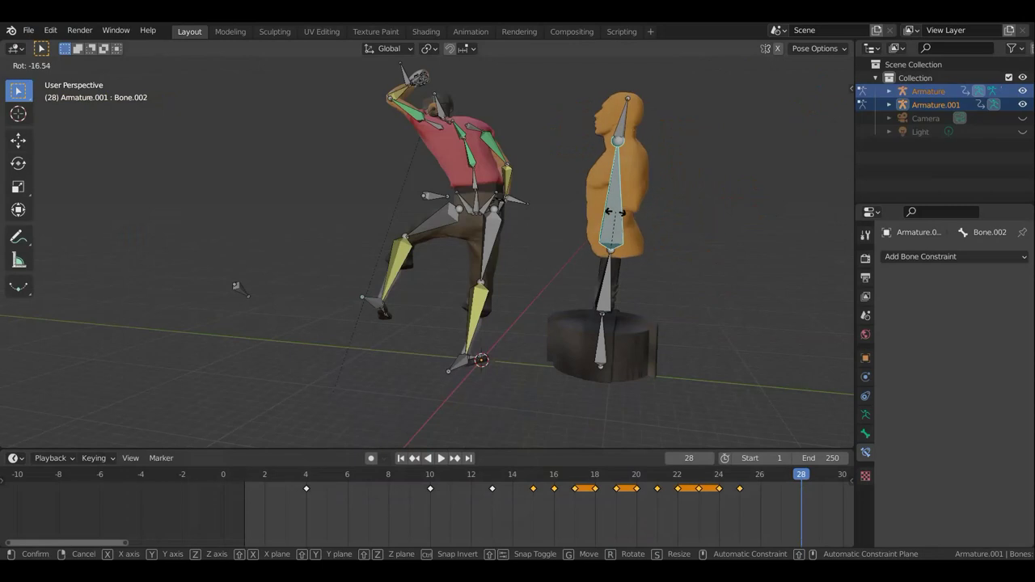
click(616, 212)
From behind, refine the dummy's Bone.001 and head rotations.
mouse_move(656, 229)
middle_down()
mouse_move(793, 227)
mouse_move(760, 240)
middle_up()
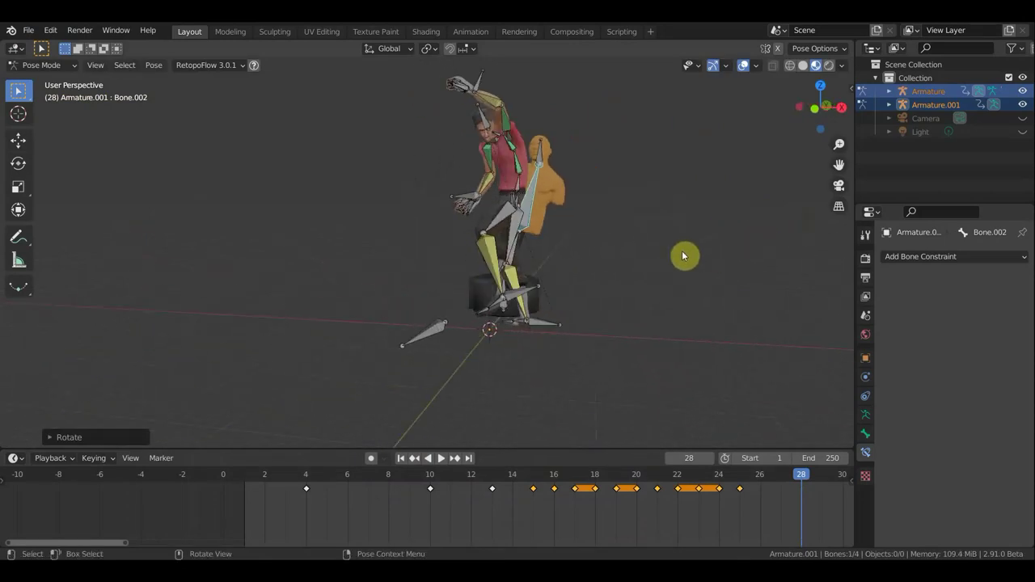
middle_drag(485, 291, 399, 266)
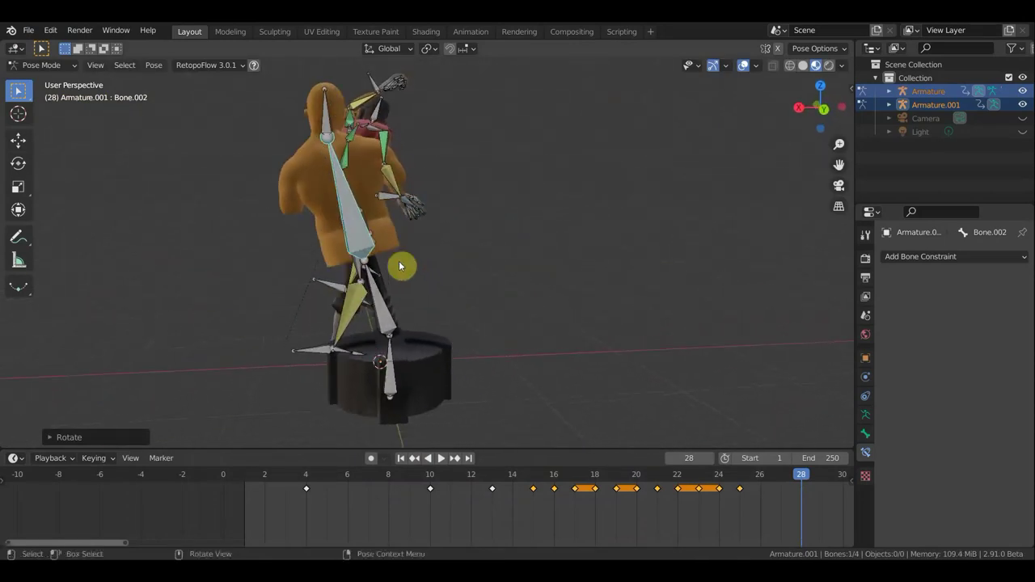
key(bracketleft)
key(r)
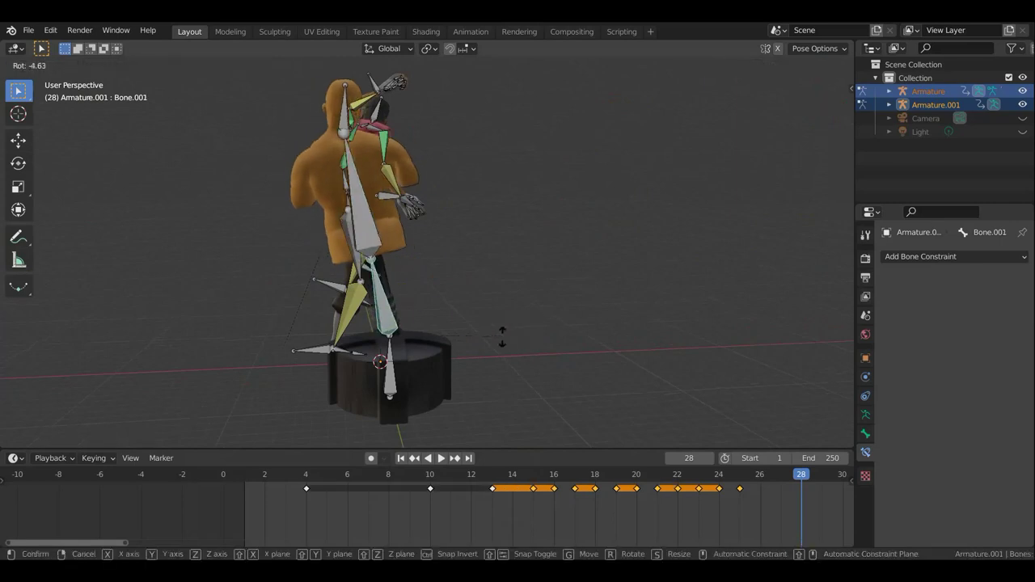
click(450, 350)
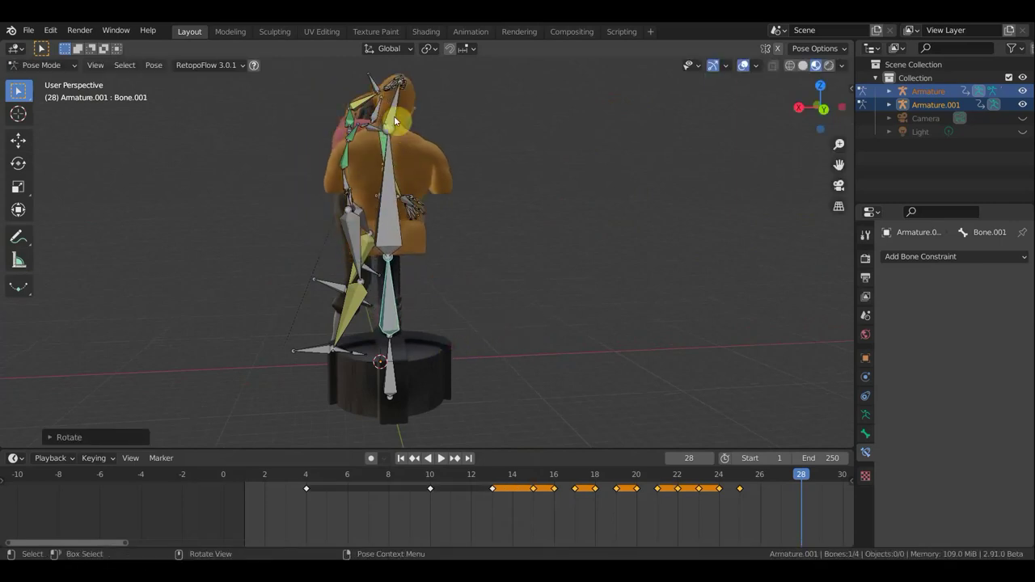
click(394, 121)
key(r)
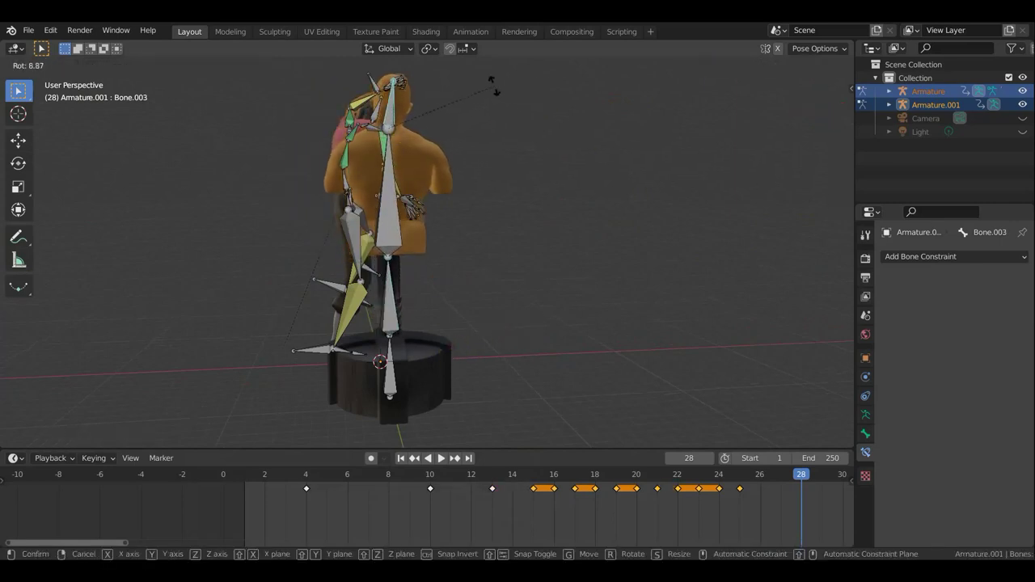
click(482, 85)
Adjust Bone.001 and torso Bone.002 so the dummy stands upright.
mouse_move(496, 143)
middle_down()
mouse_move(663, 177)
mouse_move(653, 169)
middle_up()
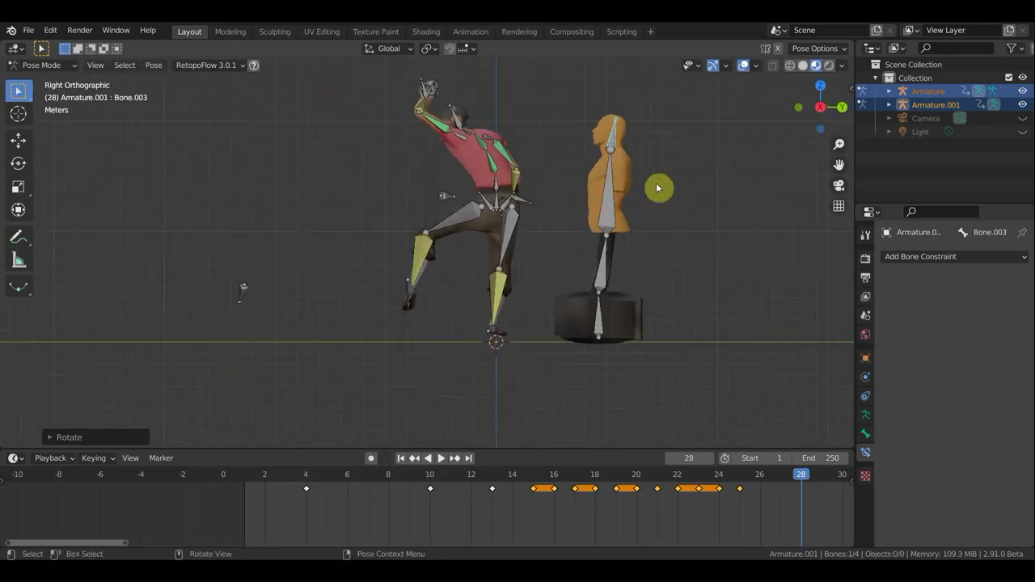
click(640, 257)
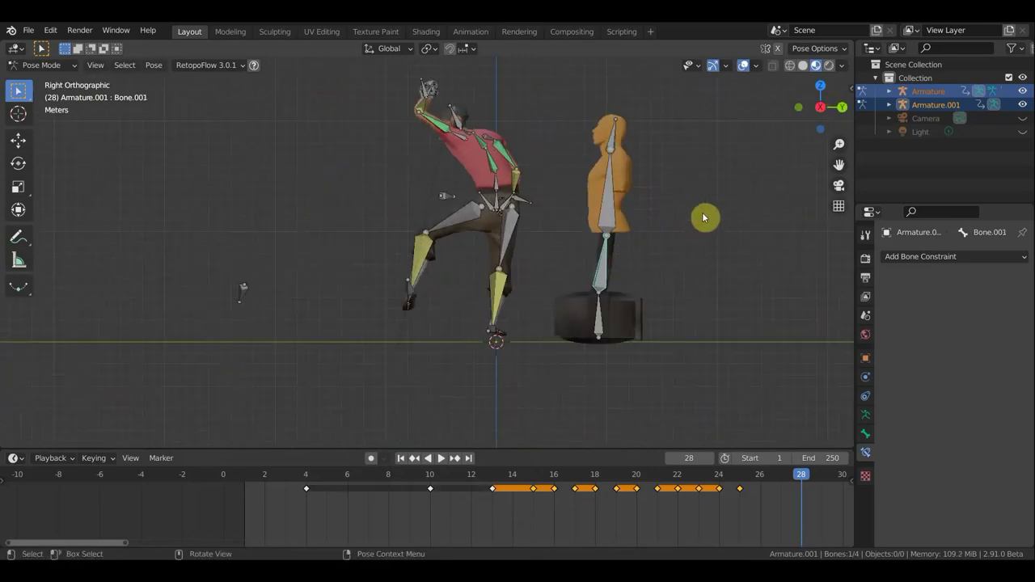
key(r)
click(610, 213)
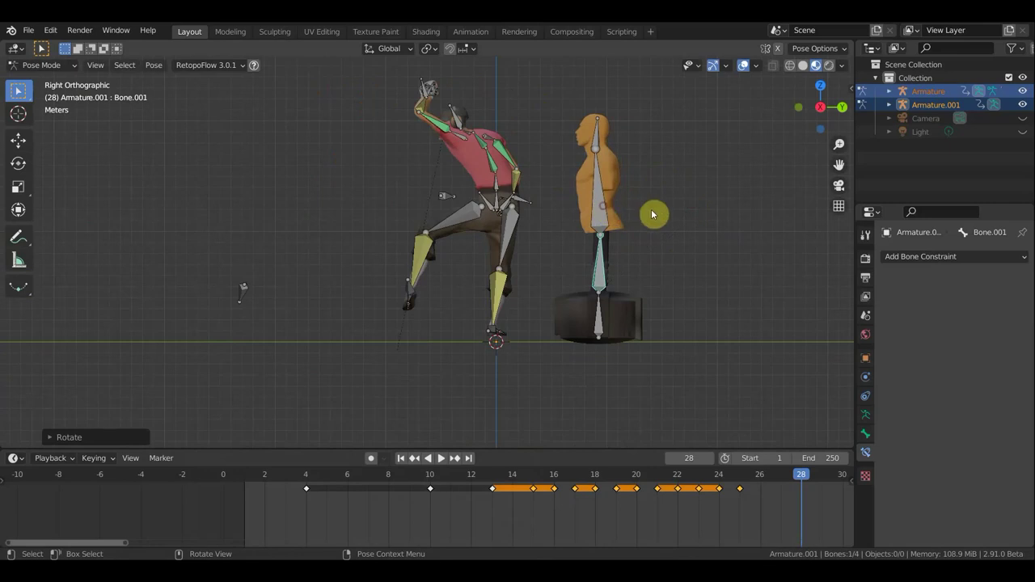
click(649, 211)
key(r)
click(654, 219)
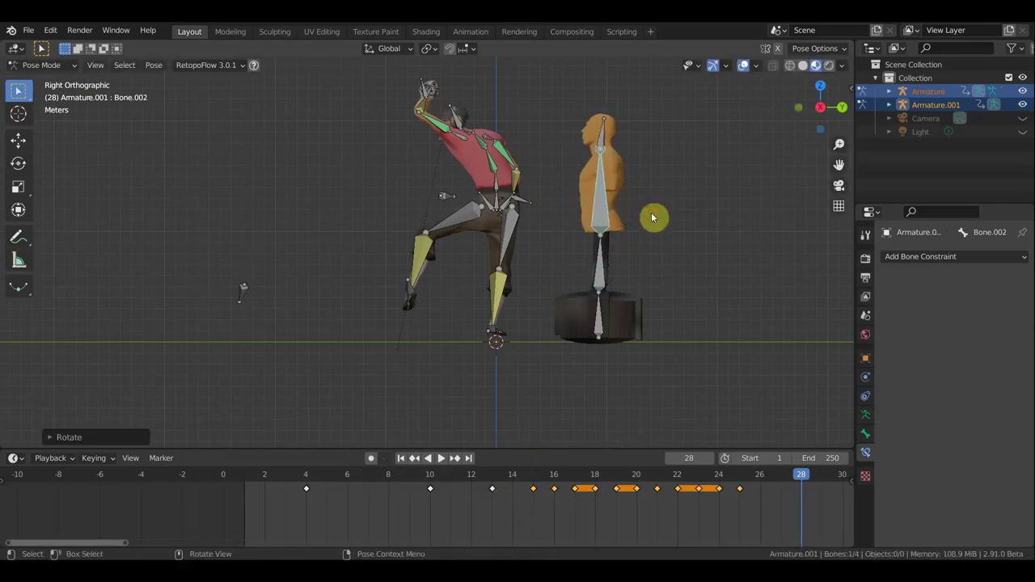
Key Location & Rotation on all four dummy bones at frame 28.
key(a)
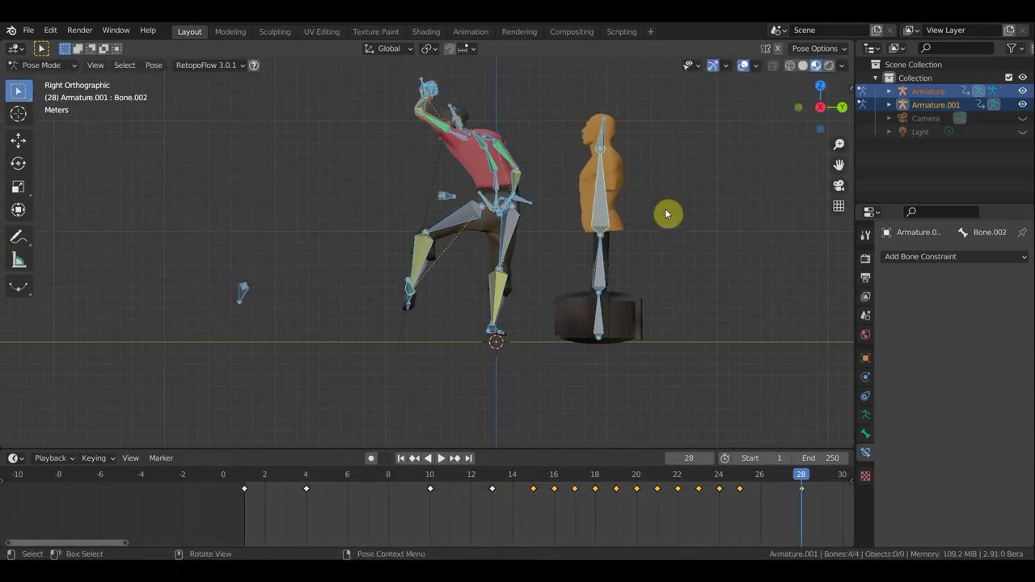
key(i)
click(666, 212)
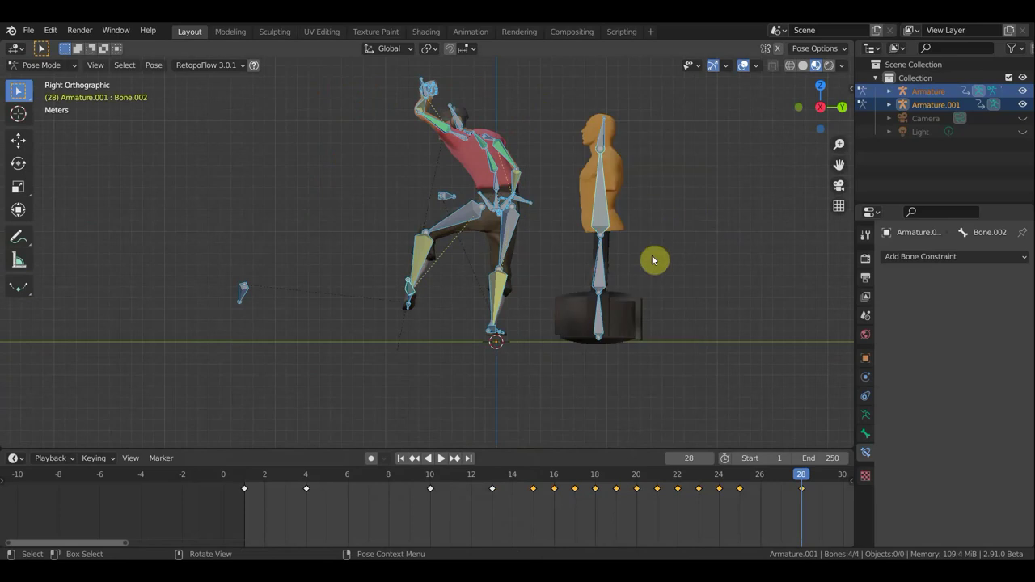
Box-select the kicker's bones and turn them about 164° in top view.
mouse_move(716, 480)
mouse_down()
mouse_move(202, 463)
mouse_move(820, 431)
mouse_up()
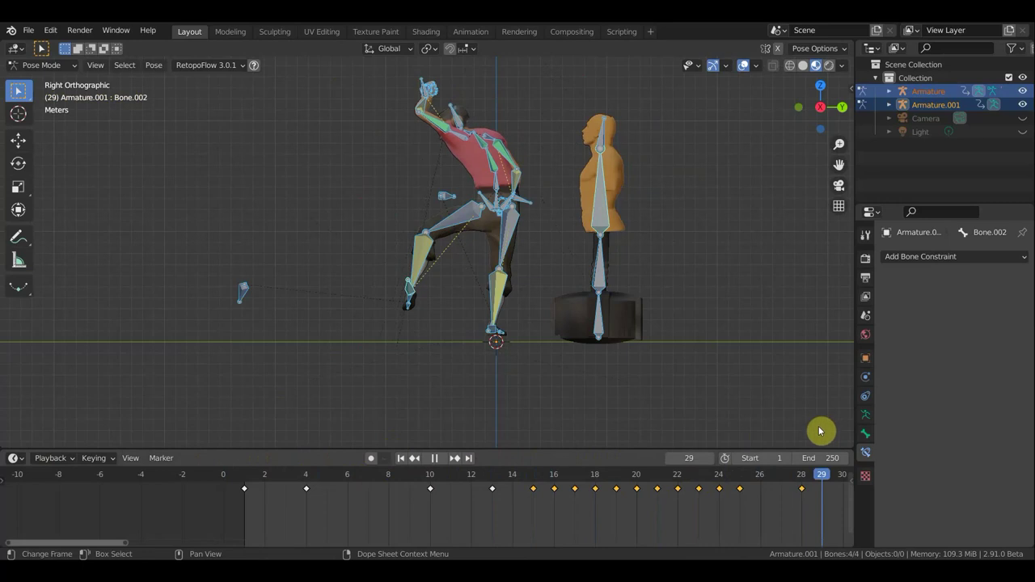
middle_drag(742, 513, 461, 518)
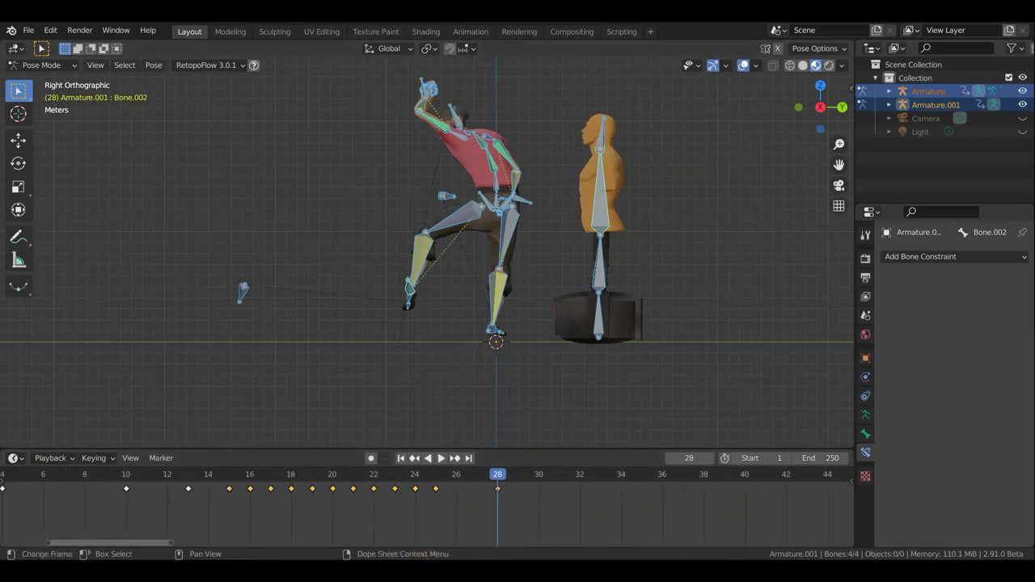
scroll(493, 393, down, 3)
mouse_move(493, 392)
mouse_down()
mouse_move(264, 95)
mouse_move(293, 147)
mouse_up()
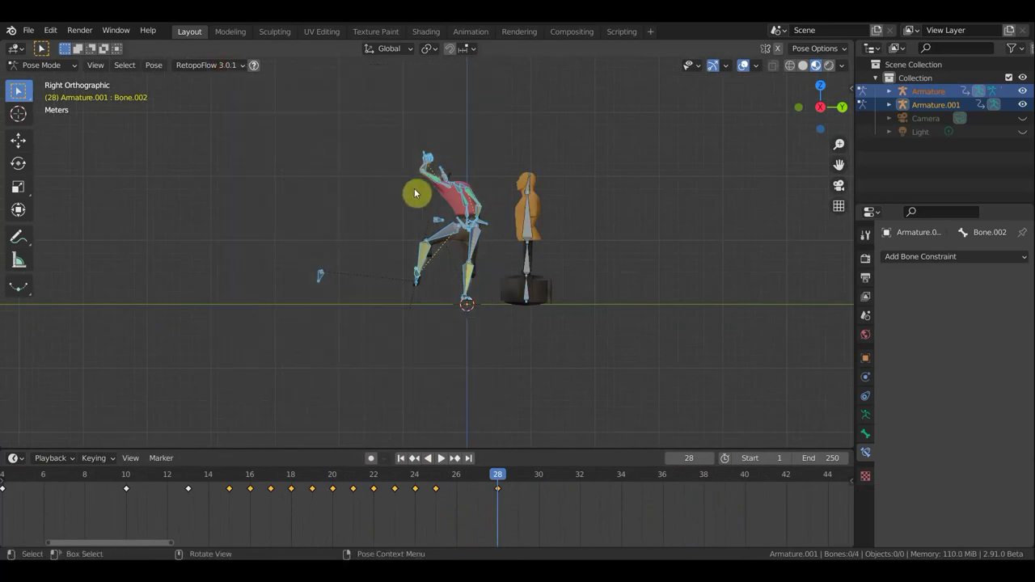
key(KP_7)
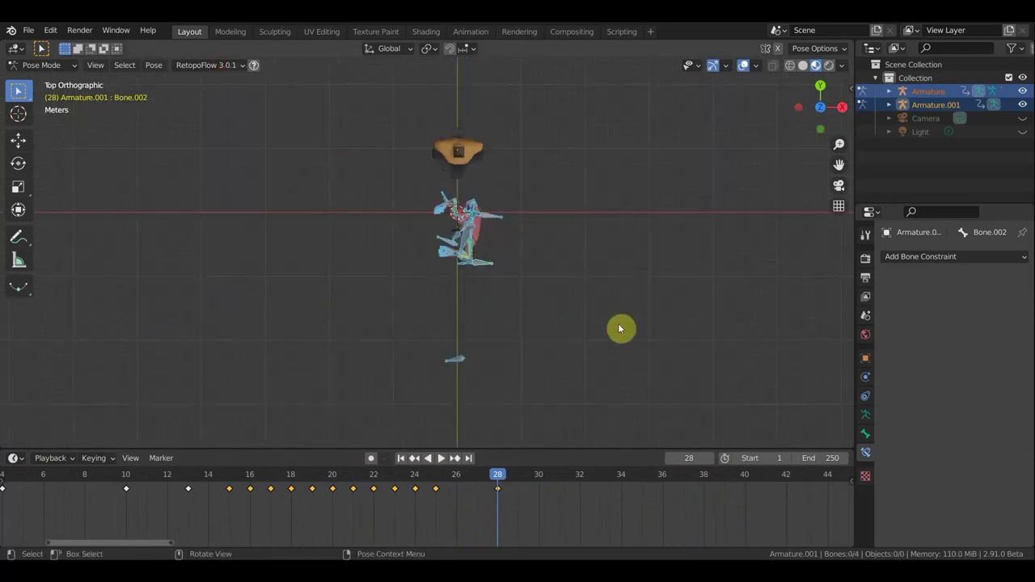
key(r)
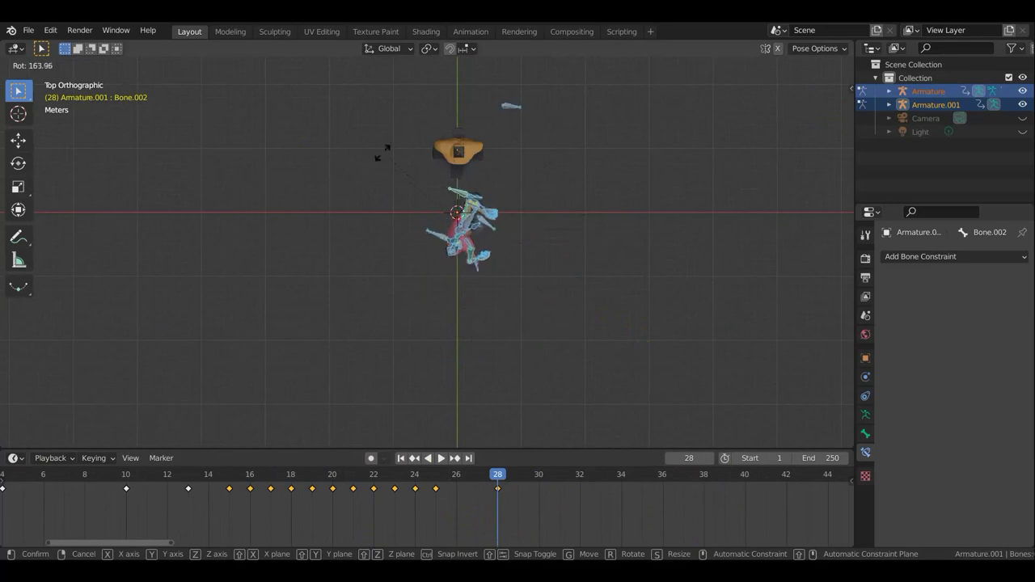
click(506, 262)
Move the selected control bone forward beyond the dummy.
mouse_move(507, 262)
middle_down()
mouse_move(313, 160)
mouse_move(330, 139)
mouse_move(413, 116)
middle_up()
scroll(414, 116, up, 2)
scroll(460, 116, up, 1)
scroll(477, 115, down, 1)
scroll(492, 155, up, 1)
scroll(554, 143, down, 2)
key(g)
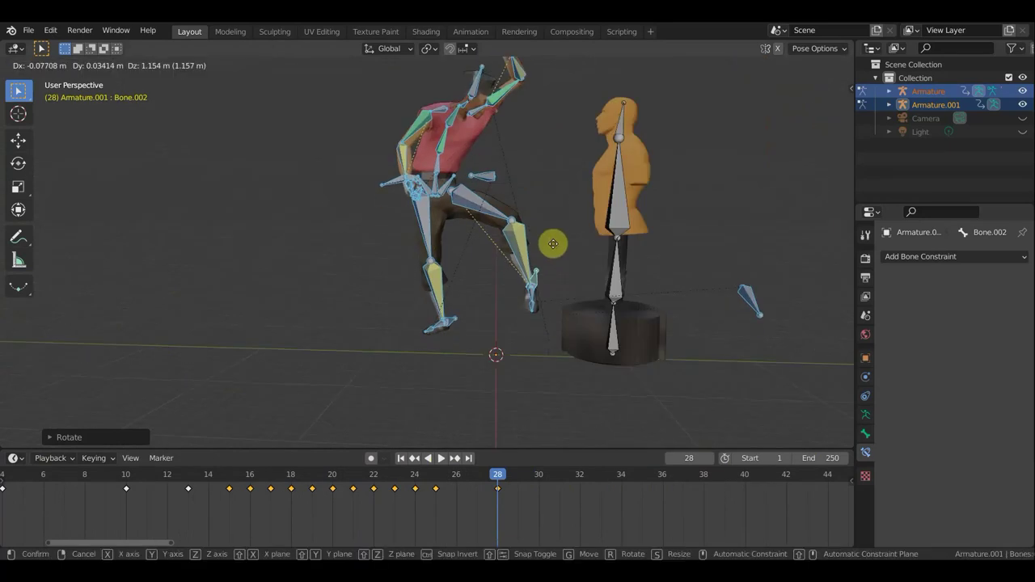
click(547, 245)
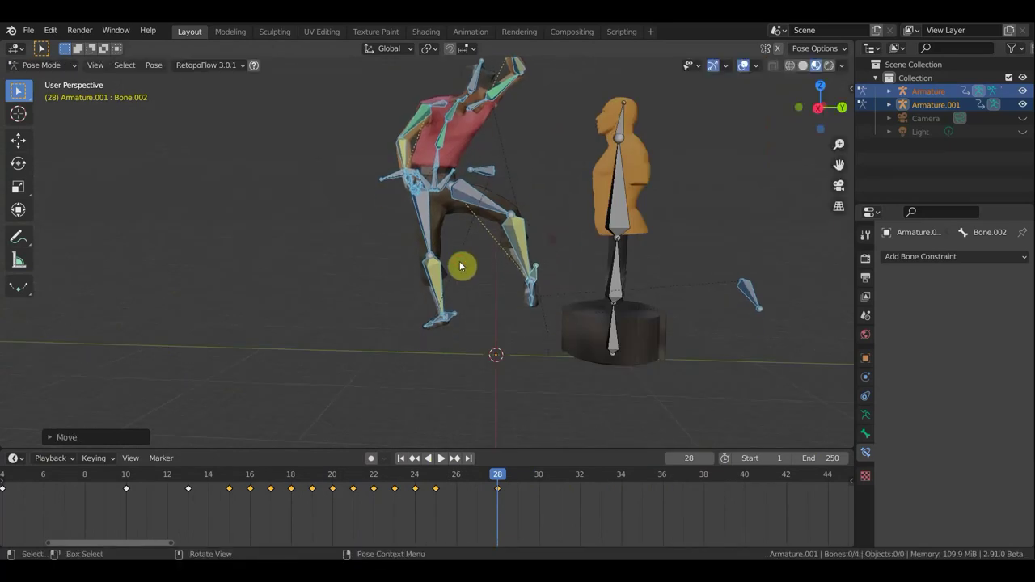
Rotate the left leg and toe bones and reposition the left leg.
click(482, 308)
key(r)
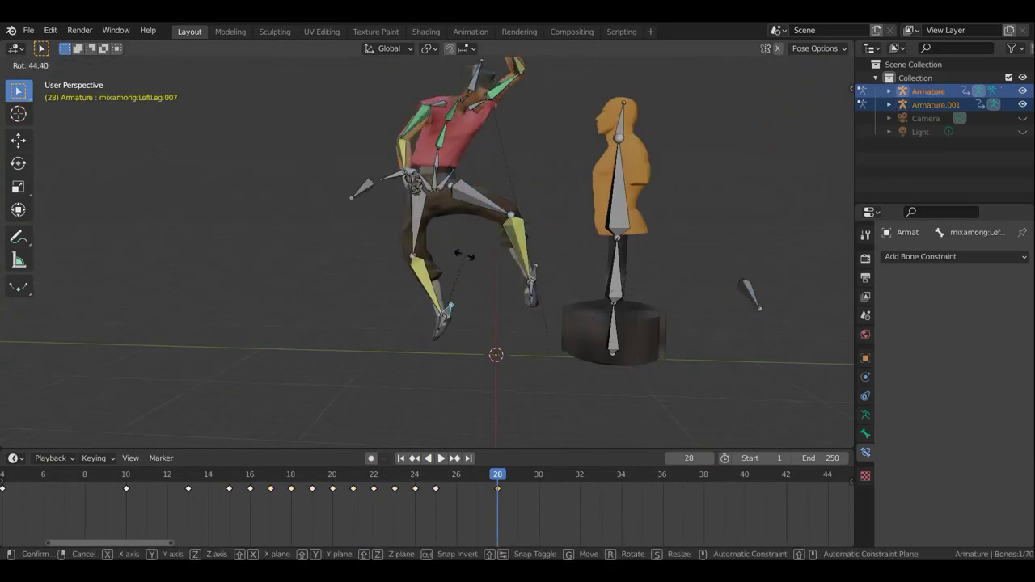
click(447, 330)
click(441, 334)
key(r)
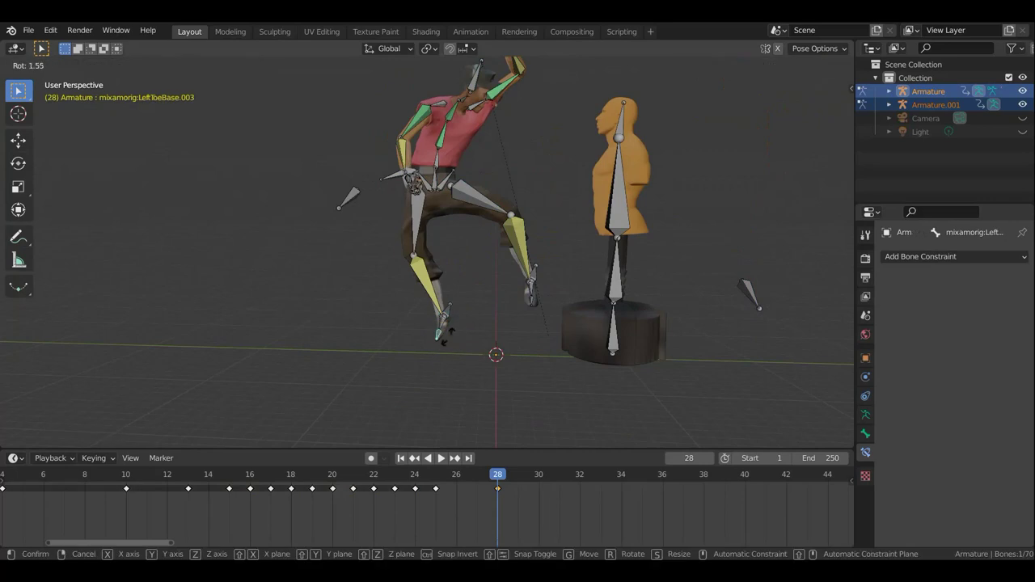
click(441, 334)
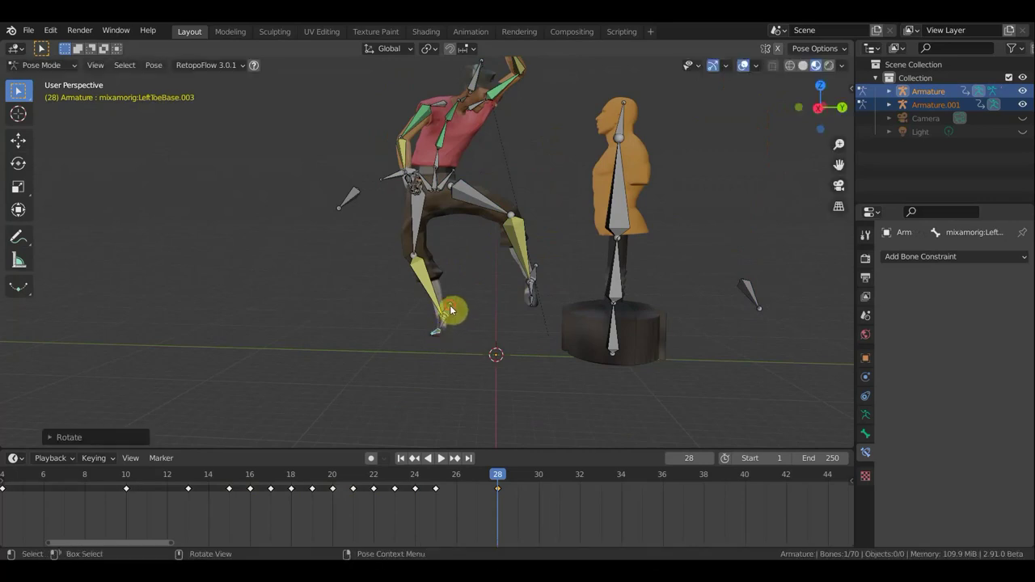
click(464, 316)
key(g)
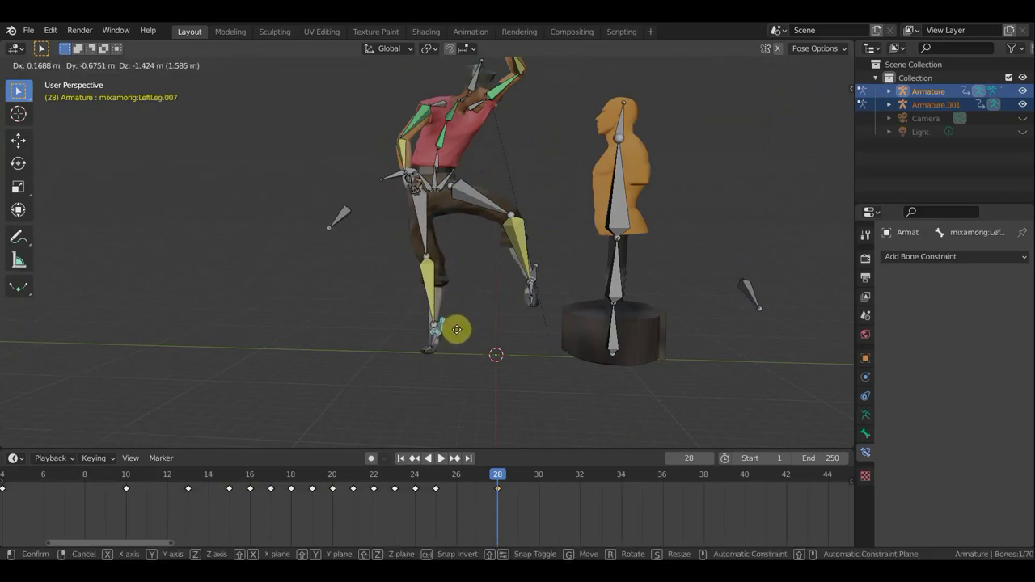
click(457, 330)
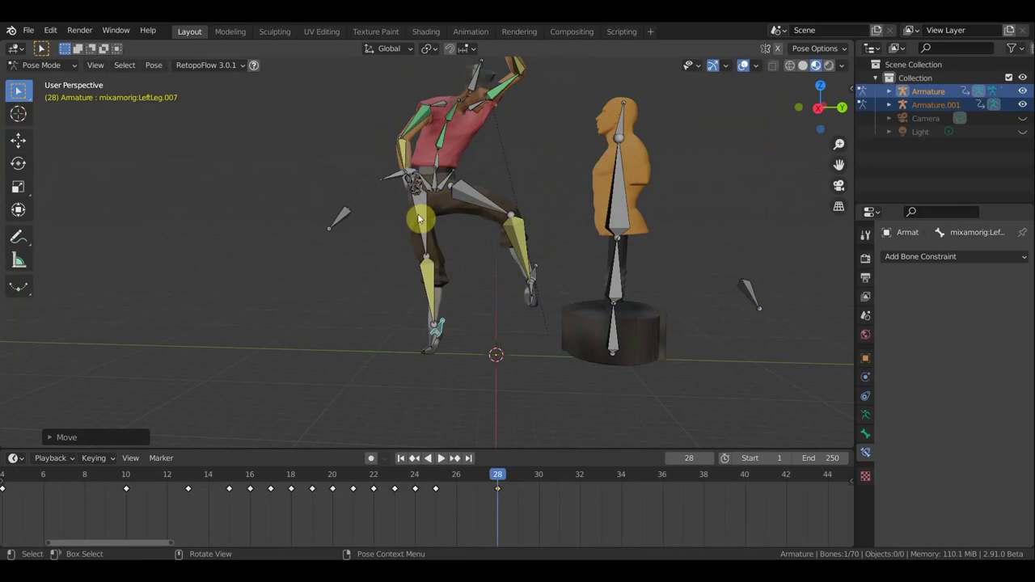
Shift the Hips bone and rotate it to lean the body into the kick.
click(451, 192)
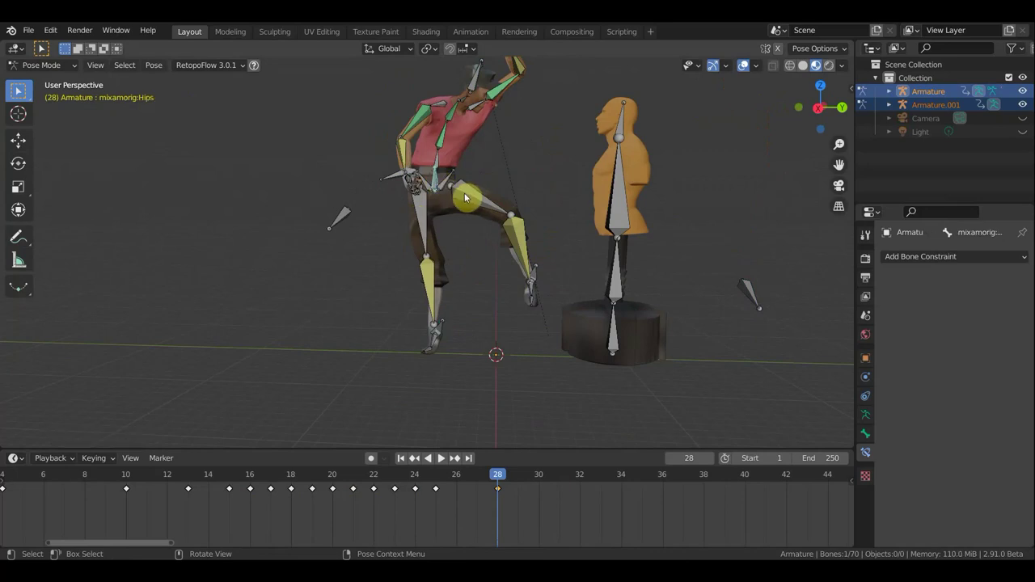
key(g)
click(465, 215)
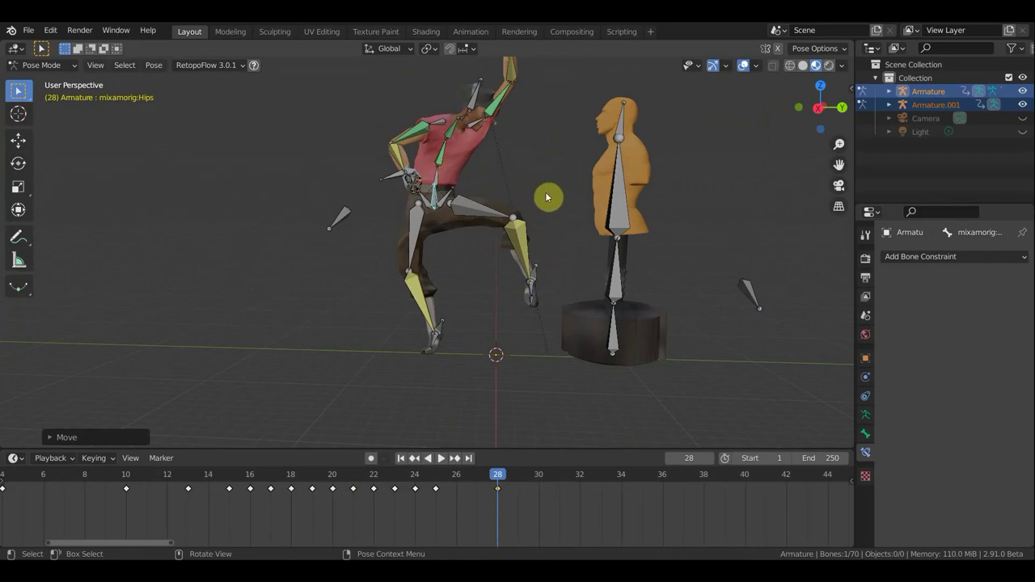
key(r)
click(510, 172)
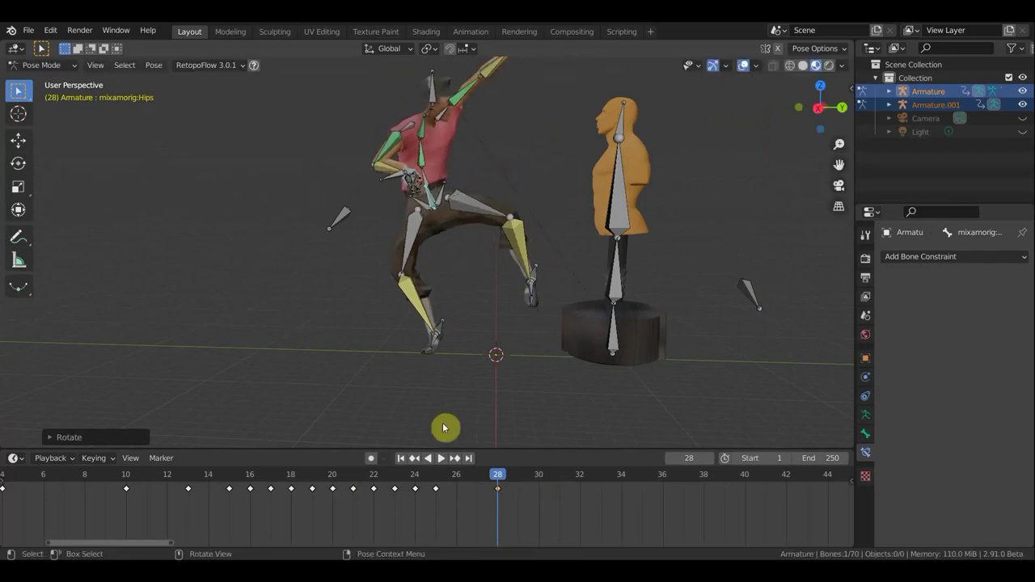
Move and rotate the lower left leg bones into the kicking position.
click(553, 334)
middle_drag(553, 334, 381, 351)
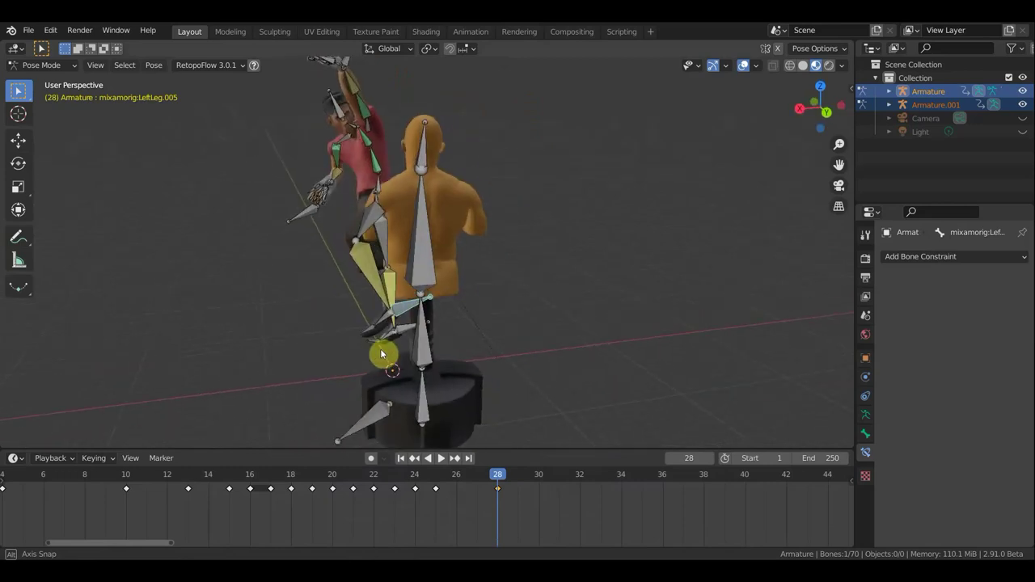
key(g)
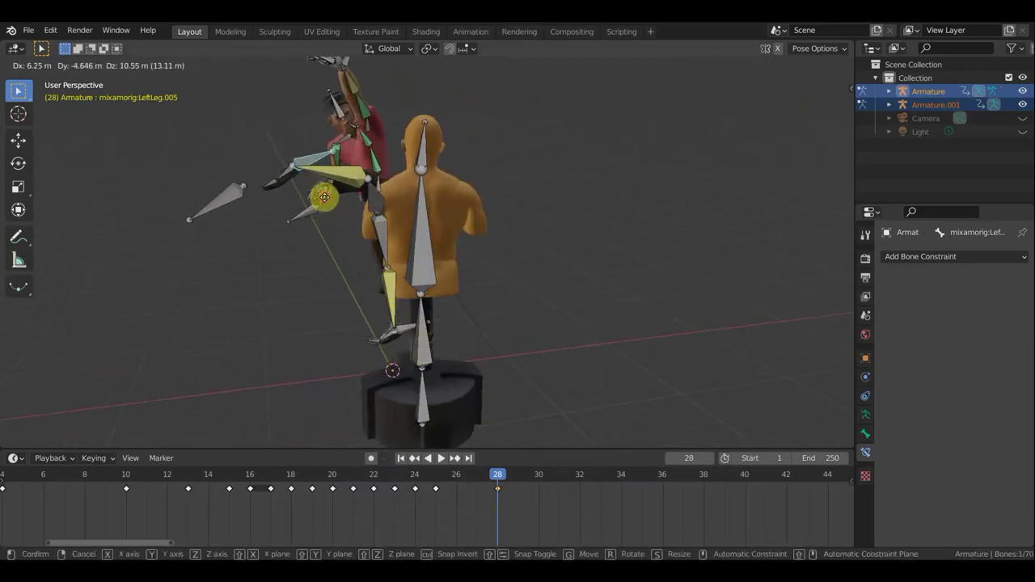
click(324, 197)
key(r)
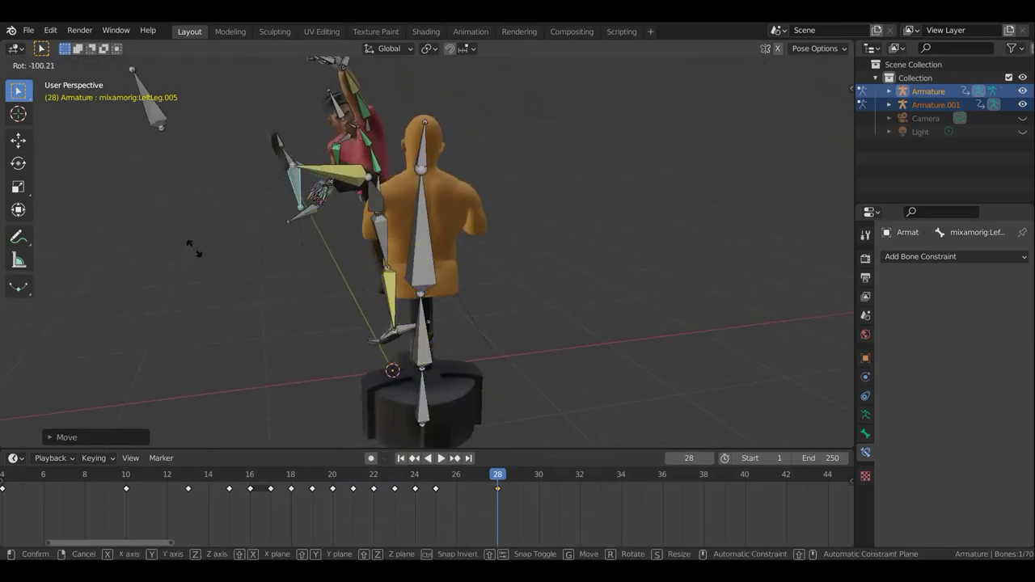
click(325, 220)
mouse_move(325, 220)
middle_down()
mouse_move(548, 252)
mouse_move(587, 238)
mouse_move(443, 397)
middle_up()
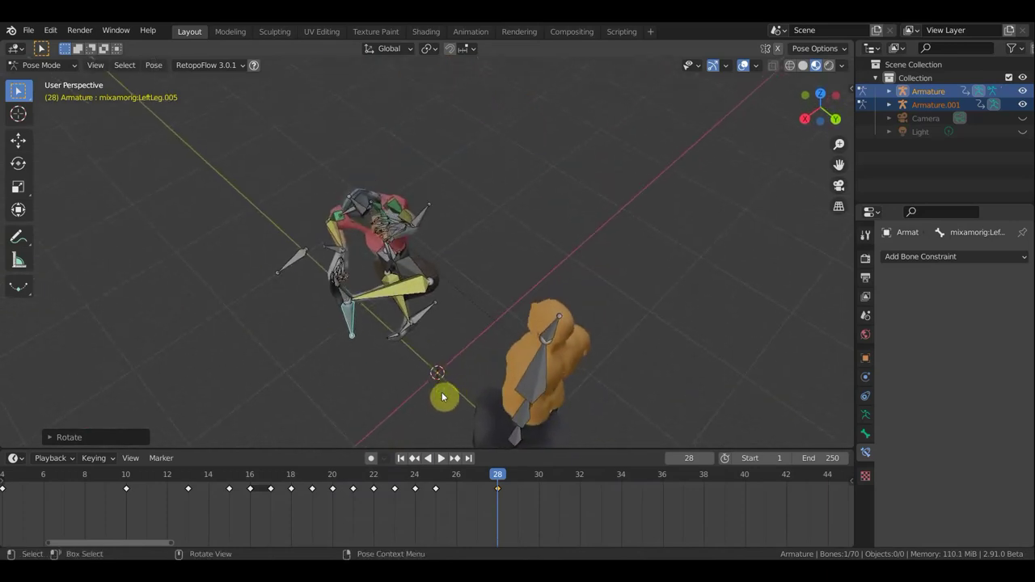
key(g)
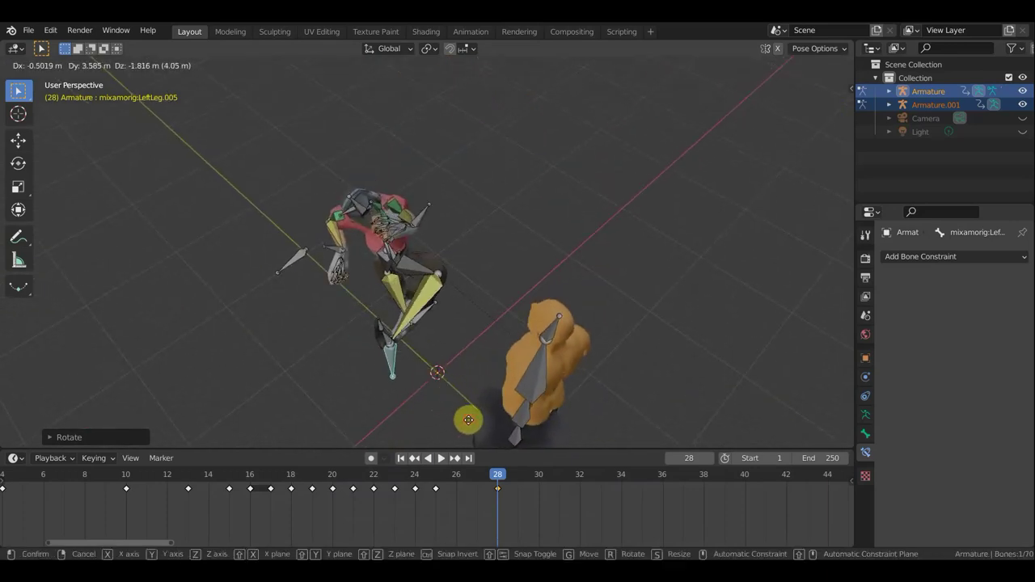
click(471, 422)
middle_drag(514, 382, 603, 339)
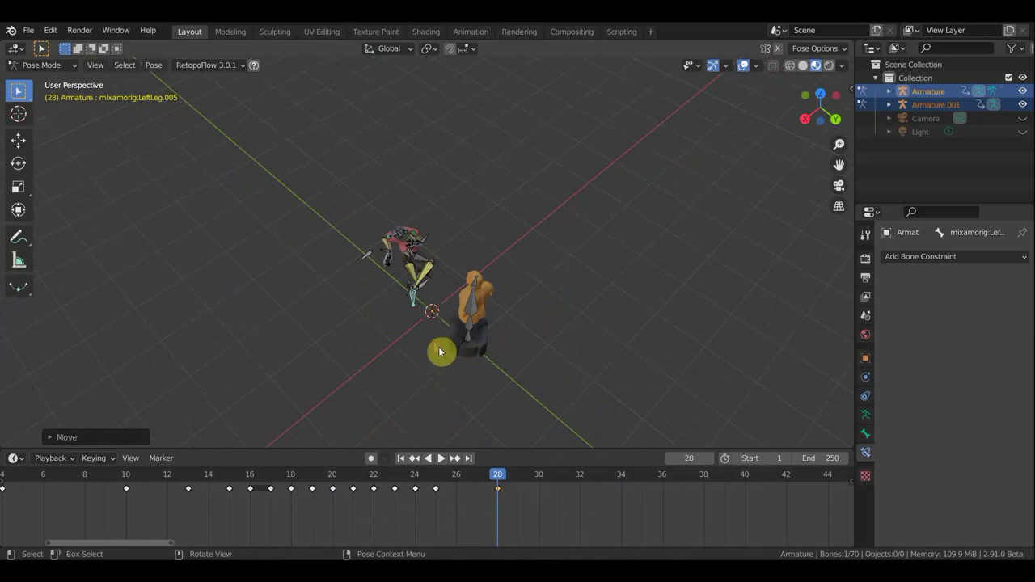
Move LeftUpLeg.003 and rotate LeftLeg.005 twice to lift the kicking leg.
click(494, 346)
key(g)
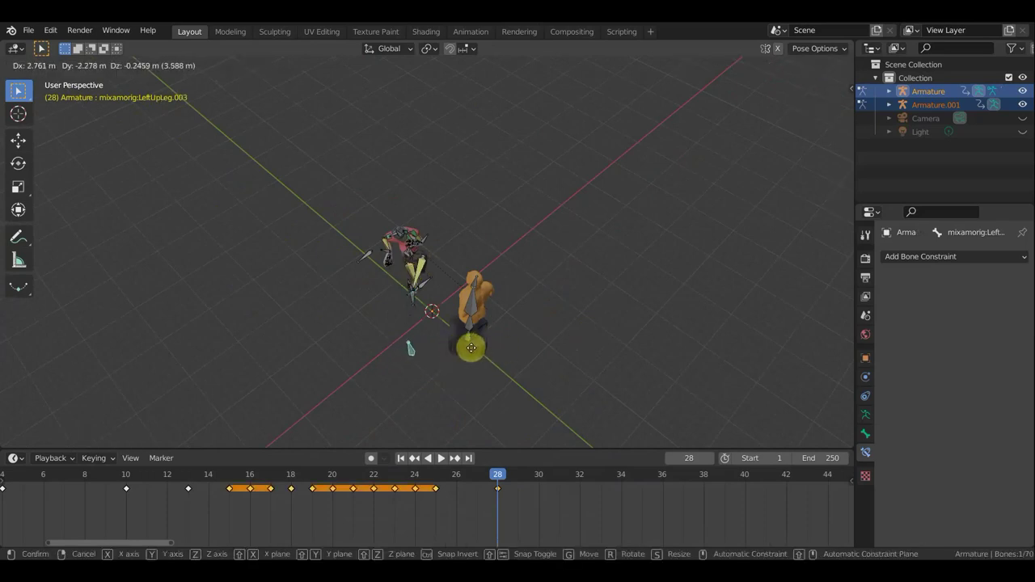
click(468, 348)
mouse_move(469, 351)
middle_down()
mouse_move(558, 313)
mouse_move(606, 277)
mouse_move(606, 257)
mouse_move(536, 266)
mouse_move(566, 273)
mouse_move(614, 261)
middle_up()
scroll(606, 257, up, 4)
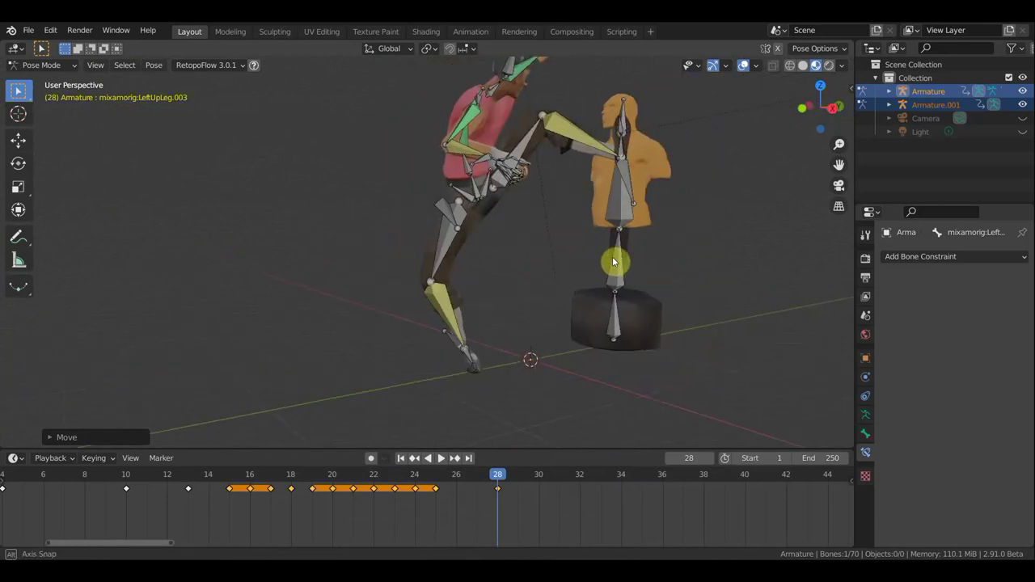
click(642, 188)
key(r)
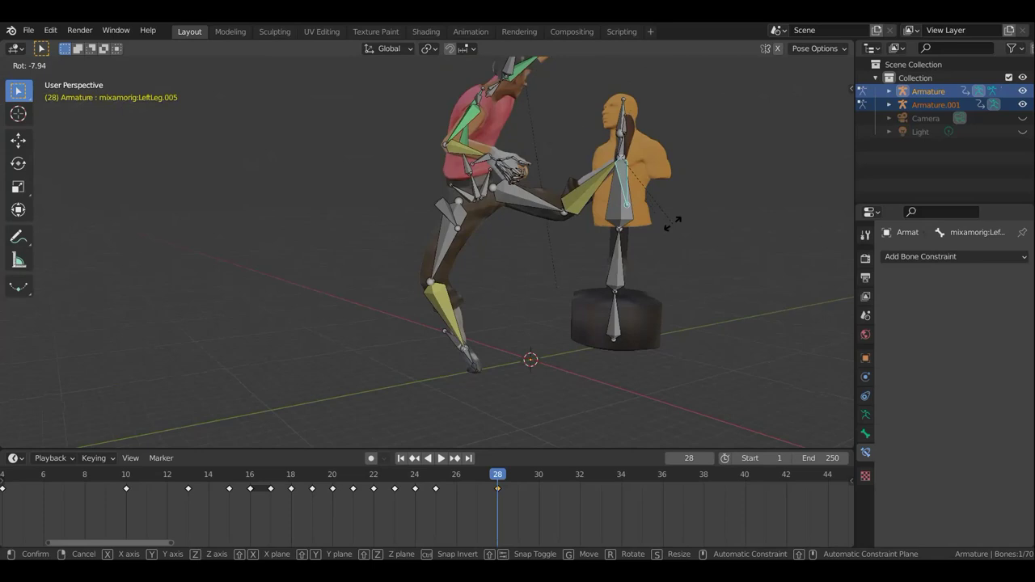
click(681, 215)
mouse_move(665, 224)
middle_down()
mouse_move(211, 307)
mouse_move(248, 285)
mouse_move(321, 337)
mouse_move(341, 334)
middle_up()
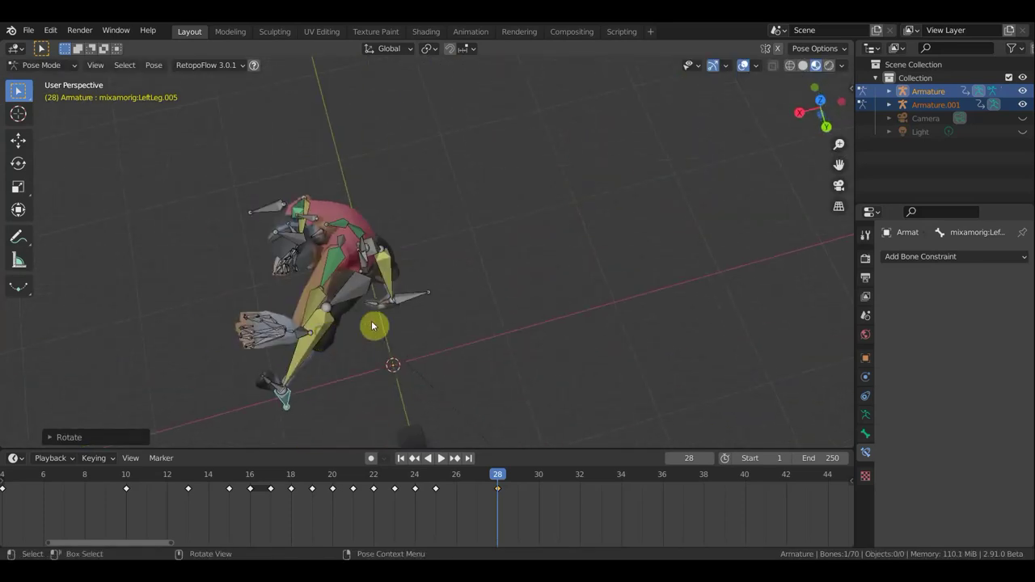
key(r)
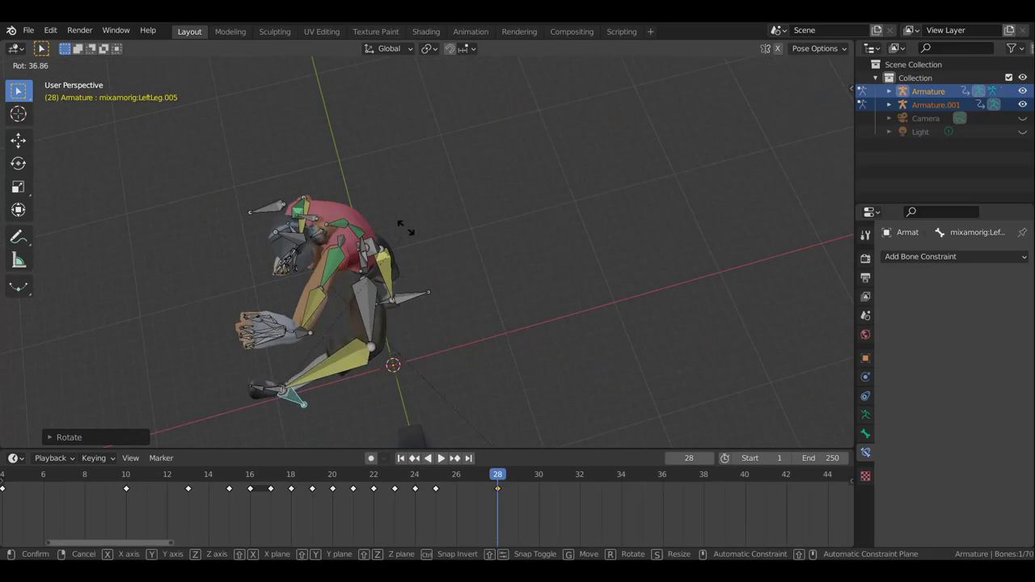
click(349, 273)
Reposition LeftUpLeg.003 twice, undoing the last leg adjustment.
mouse_move(441, 348)
middle_down()
mouse_move(488, 377)
mouse_move(453, 426)
mouse_move(419, 380)
middle_up()
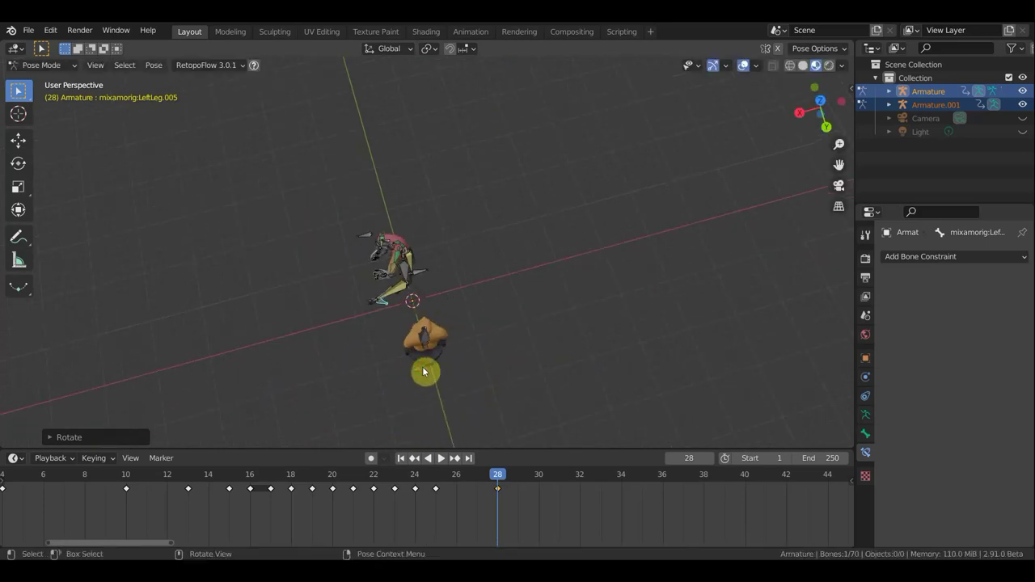
click(424, 372)
key(g)
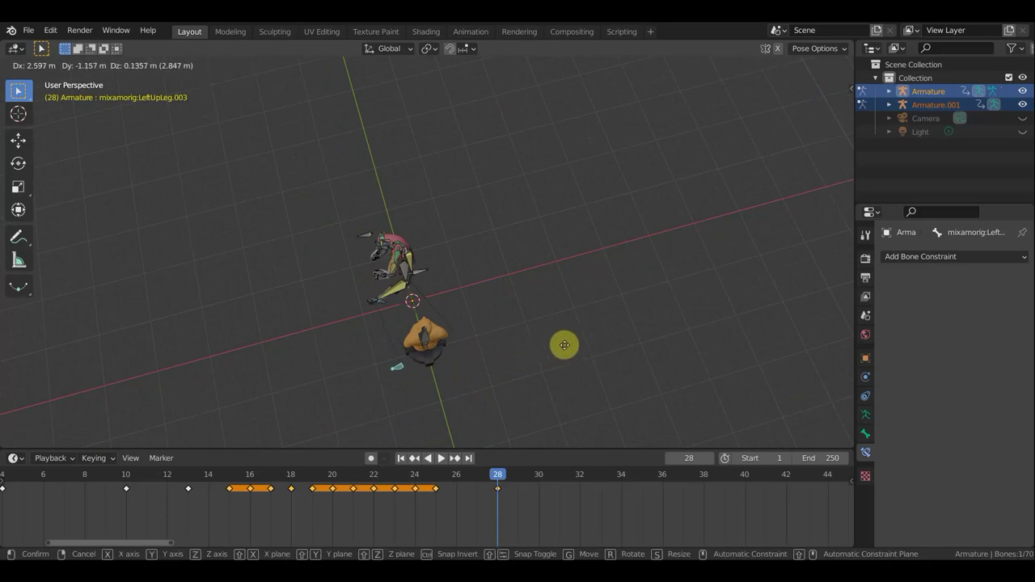
click(566, 356)
scroll(532, 358, up, 3)
key(g)
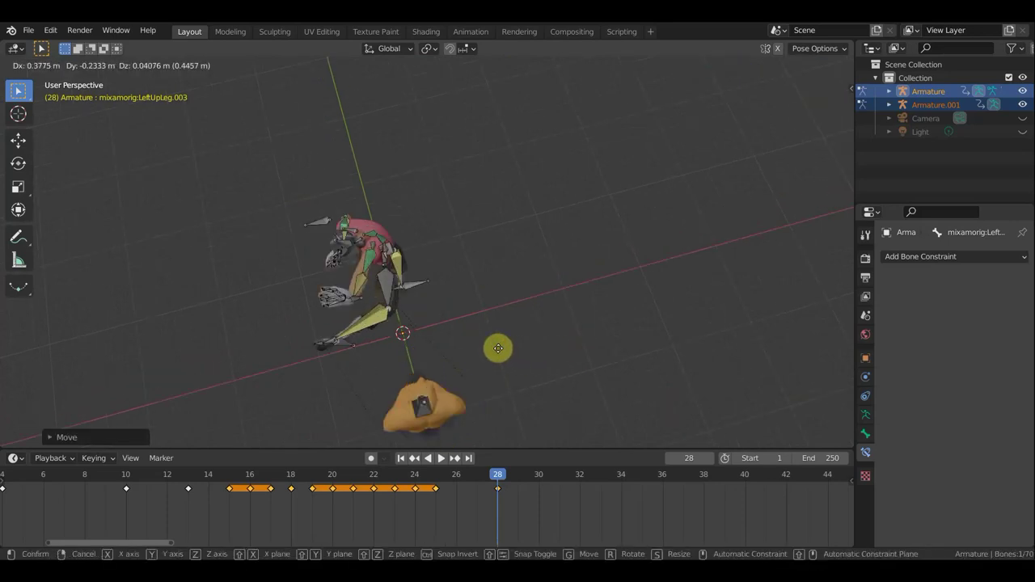
click(388, 318)
mouse_move(445, 312)
middle_down()
mouse_move(545, 237)
mouse_move(554, 203)
mouse_move(555, 216)
middle_up()
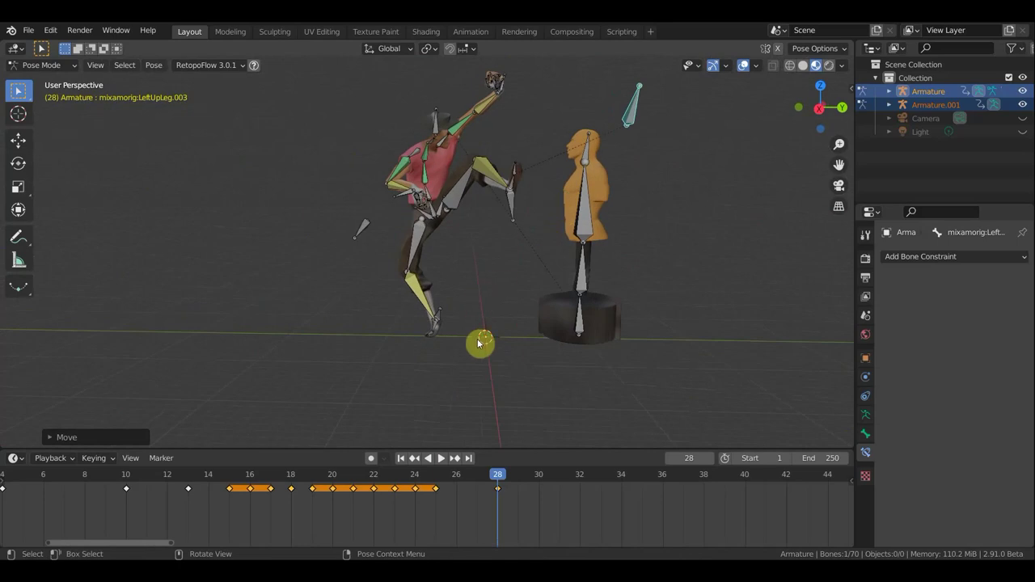
key(ctrl+z)
mouse_move(510, 173)
middle_down()
mouse_move(465, 219)
mouse_move(429, 214)
middle_up()
With Viewport Overlays hidden, move the selected bone to check the kick against the meshes.
click(744, 65)
scroll(635, 195, up, 3)
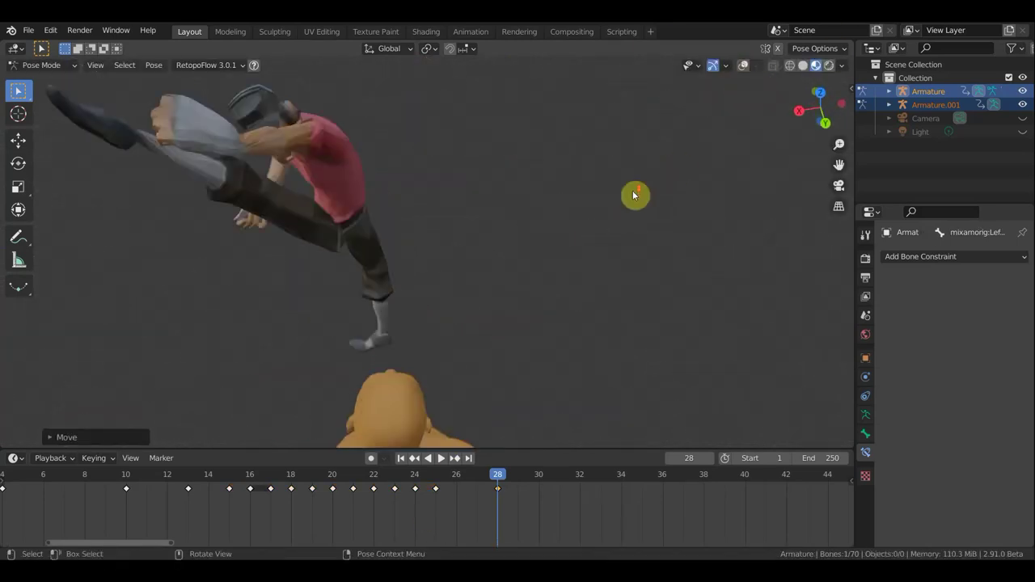
mouse_move(558, 220)
middle_down()
mouse_move(511, 235)
mouse_move(488, 224)
mouse_move(488, 214)
mouse_move(598, 354)
mouse_move(555, 333)
mouse_move(542, 307)
middle_up()
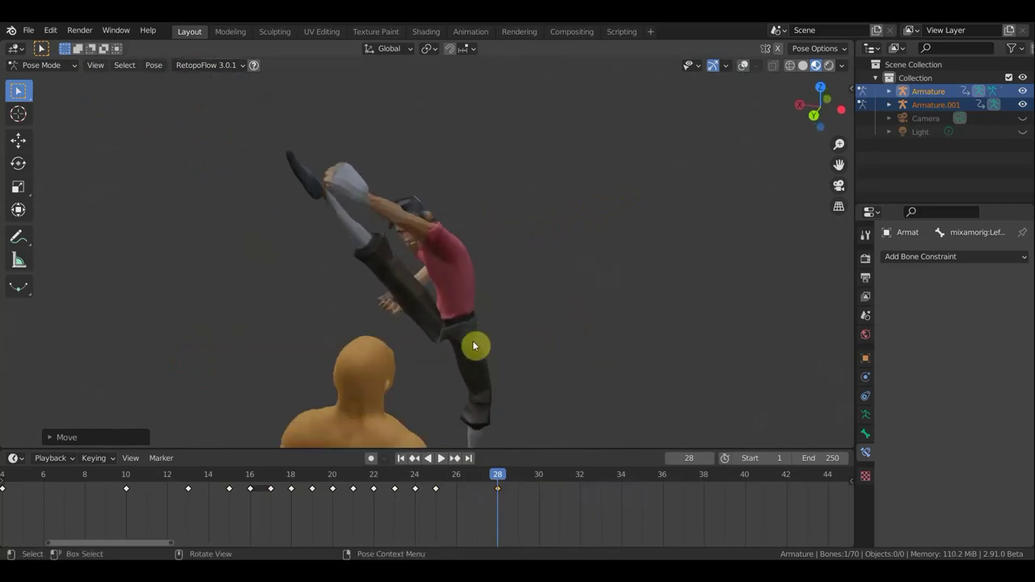
key(g)
click(506, 379)
mouse_move(504, 376)
middle_down()
mouse_move(583, 409)
mouse_move(600, 446)
middle_up()
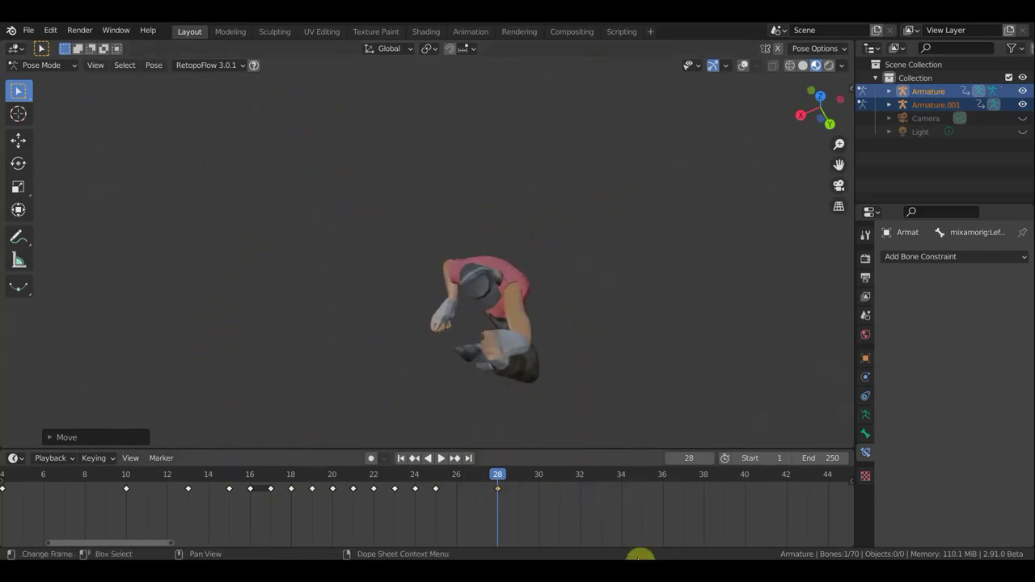
click(744, 65)
scroll(637, 305, down, 2)
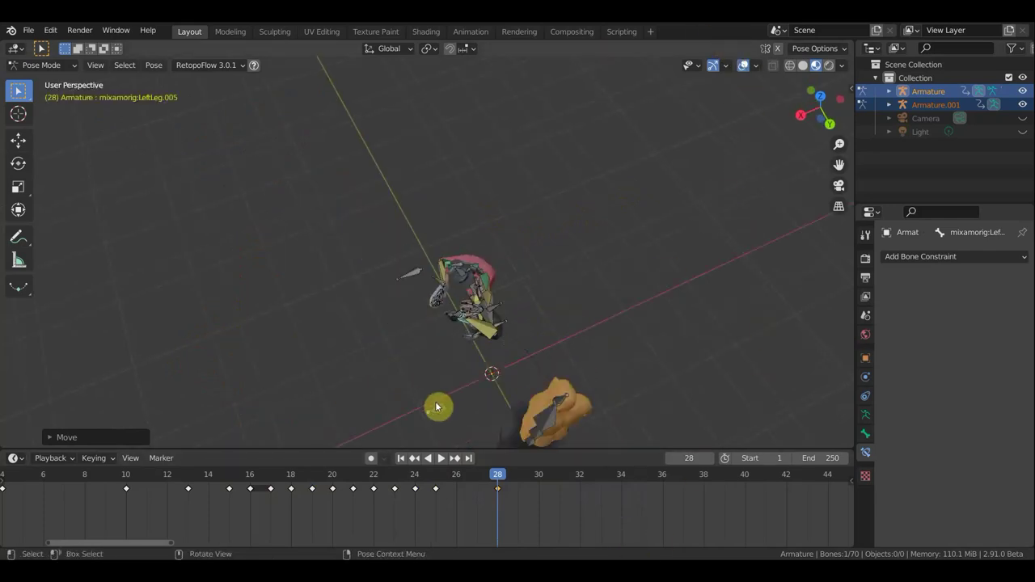
Move the small bone beside the kicker and raise LeftLeg.005 toward the dummy's head.
click(437, 410)
key(g)
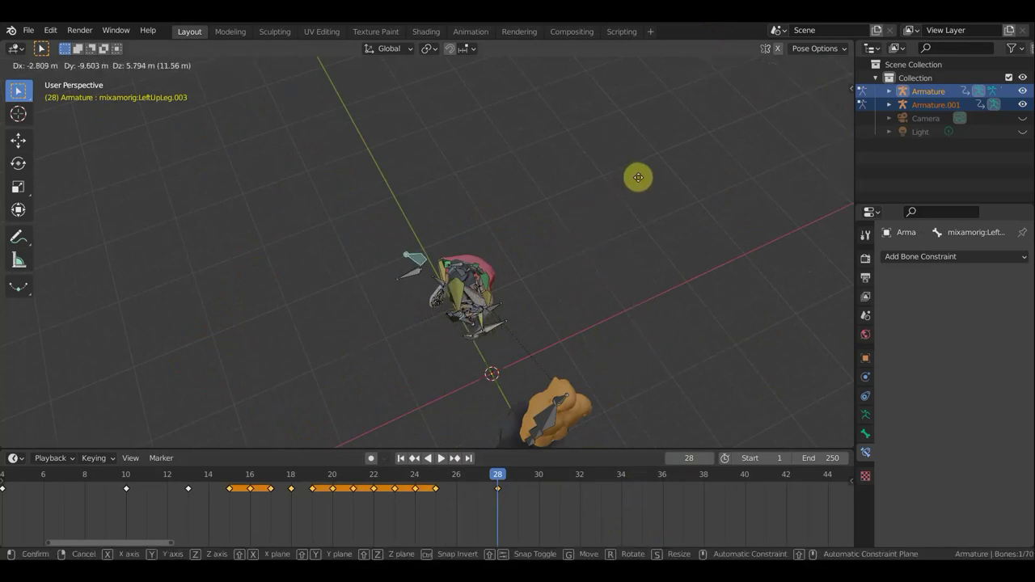
click(679, 169)
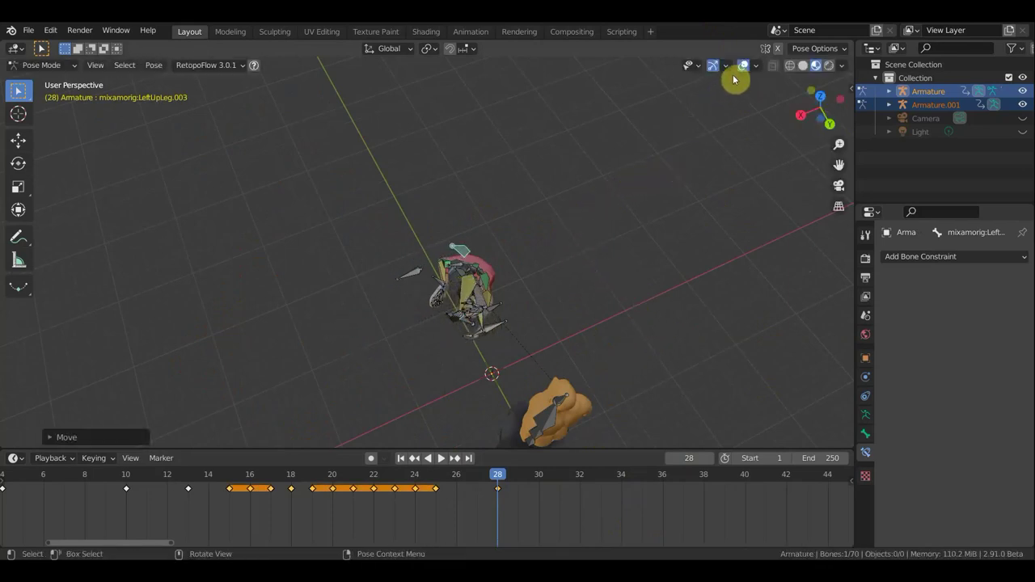
mouse_move(742, 74)
middle_down()
mouse_move(623, 270)
mouse_move(456, 183)
mouse_move(418, 146)
mouse_move(428, 144)
middle_up()
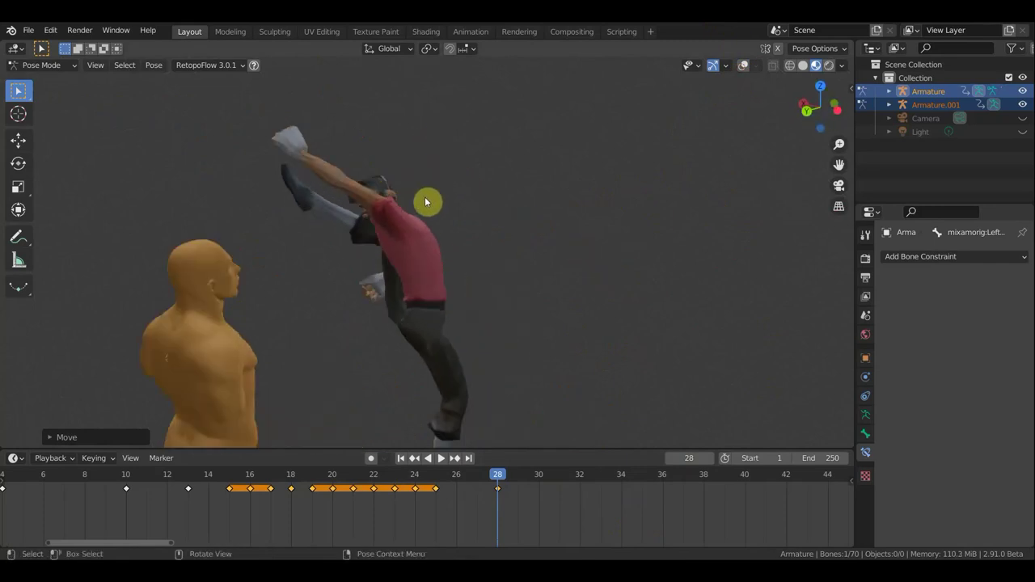
click(744, 65)
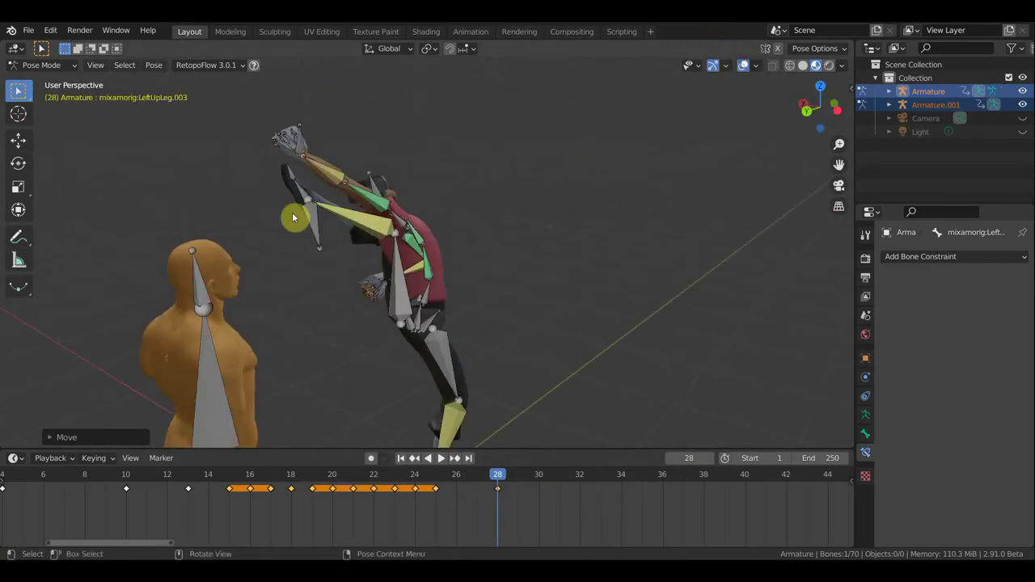
click(311, 224)
key(g)
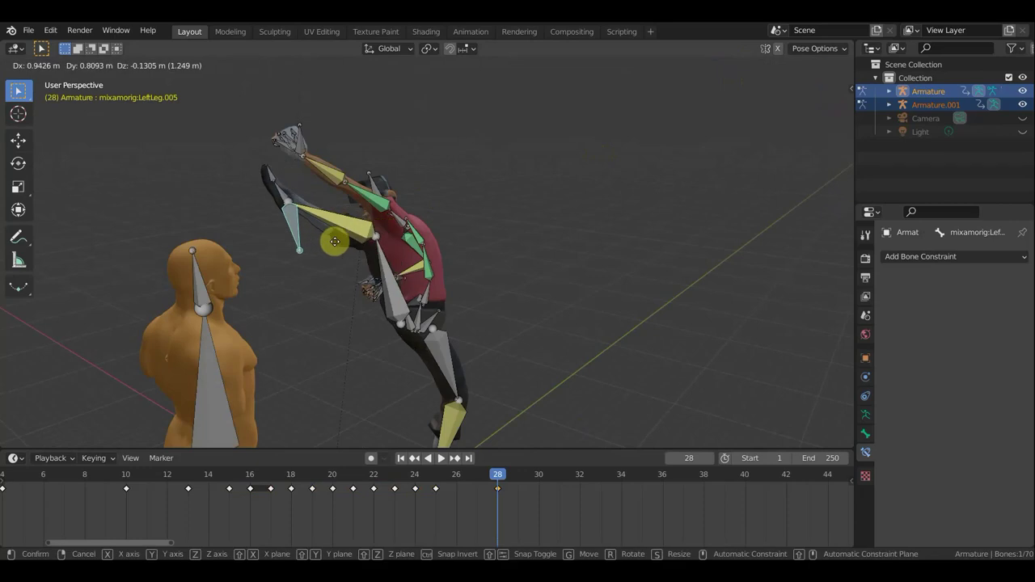
click(312, 249)
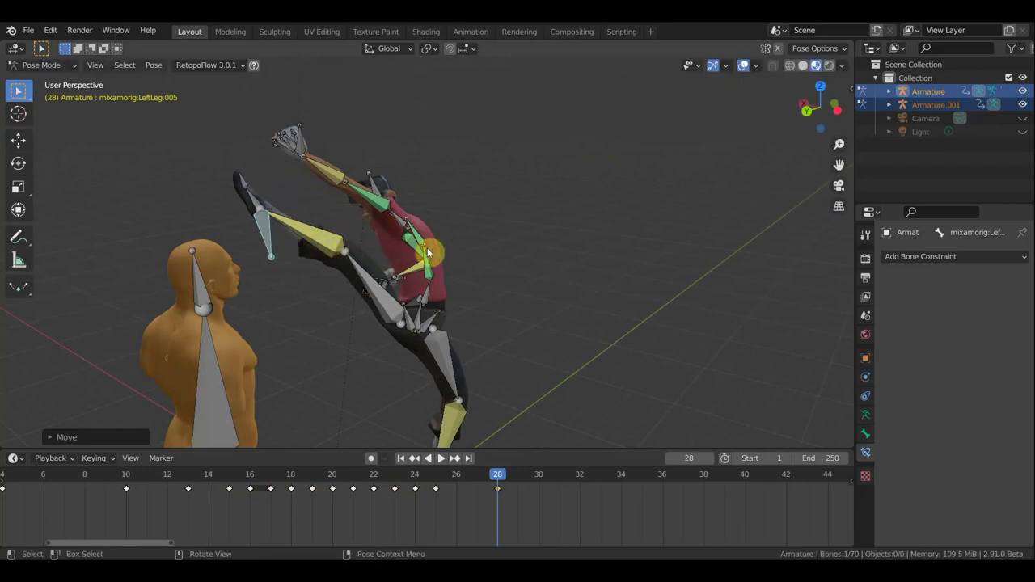
mouse_move(543, 278)
middle_down()
mouse_move(740, 193)
mouse_move(722, 191)
mouse_move(695, 218)
middle_up()
Move and rotate LeftForeArm.005 to bring the left hand down.
mouse_move(648, 294)
middle_down()
mouse_move(605, 282)
mouse_move(592, 124)
middle_up()
click(592, 124)
key(g)
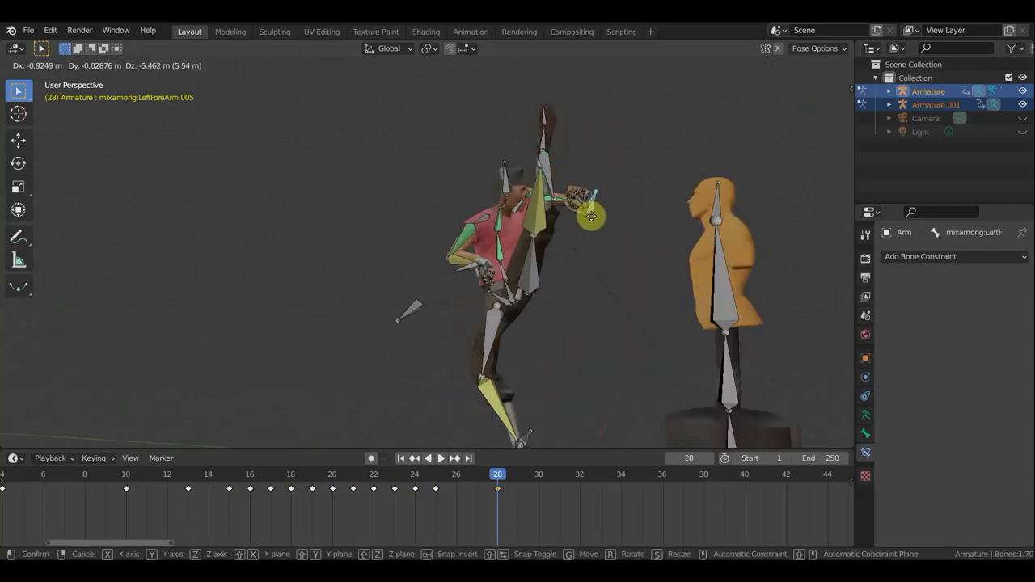
click(613, 235)
mouse_move(656, 208)
middle_down()
mouse_move(520, 323)
mouse_move(518, 343)
middle_up()
key(r)
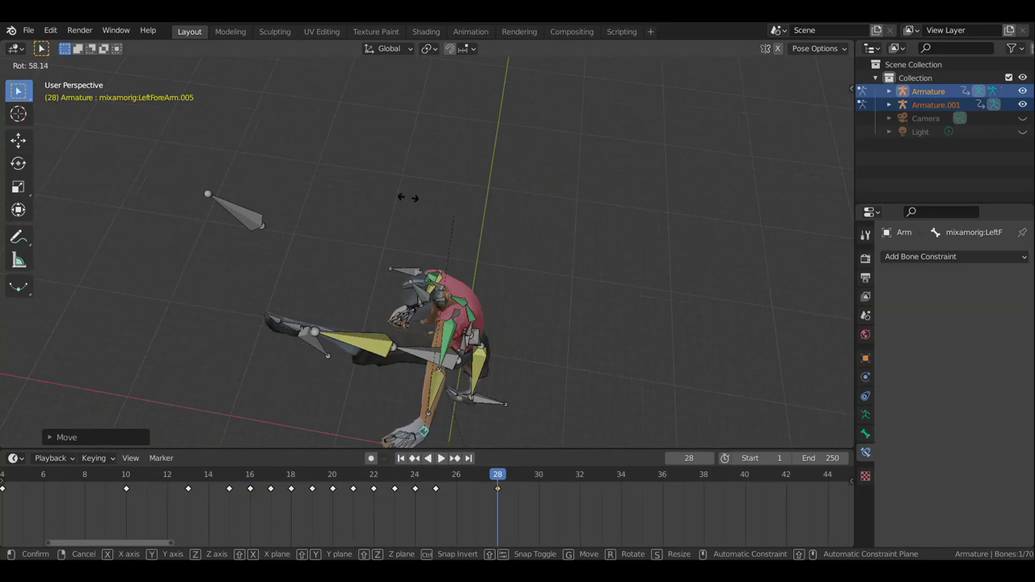
click(335, 194)
scroll(464, 308, down, 3)
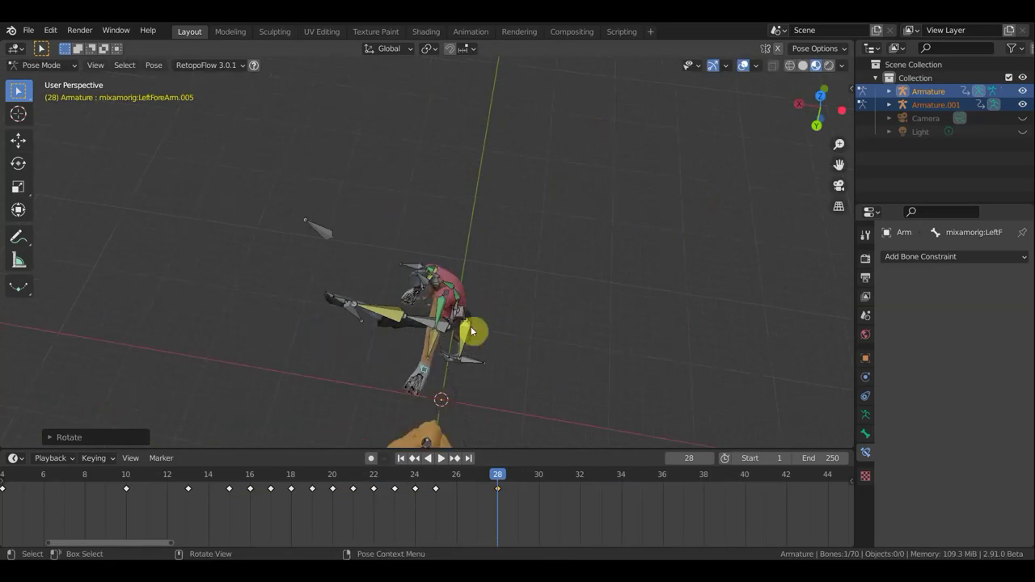
key(g)
click(518, 327)
mouse_move(520, 324)
middle_down()
mouse_move(691, 210)
mouse_move(46, 240)
middle_up()
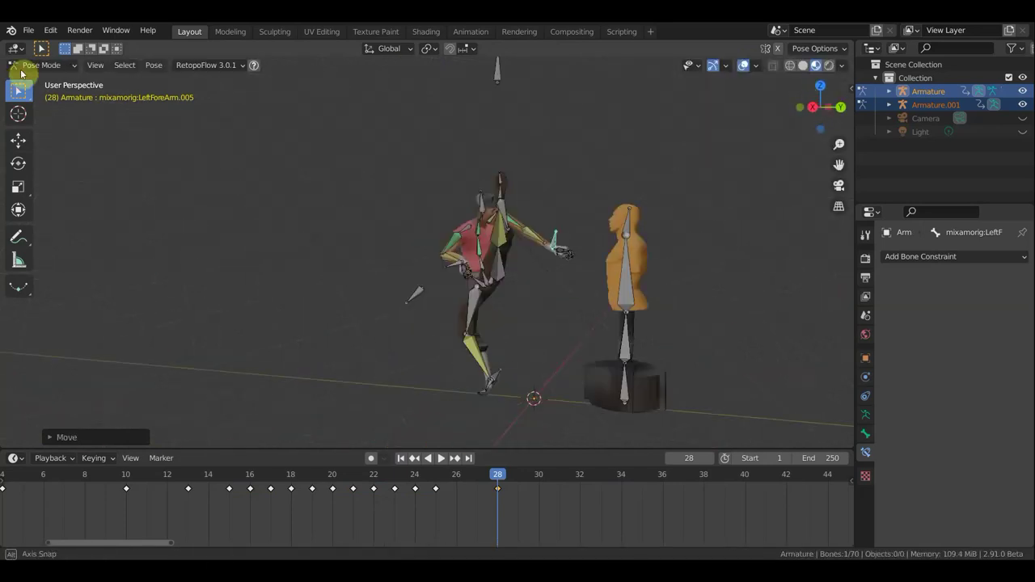
Move LeftForeArm.007 up and left, rotate it, and preview the pose without overlays.
click(457, 280)
key(g)
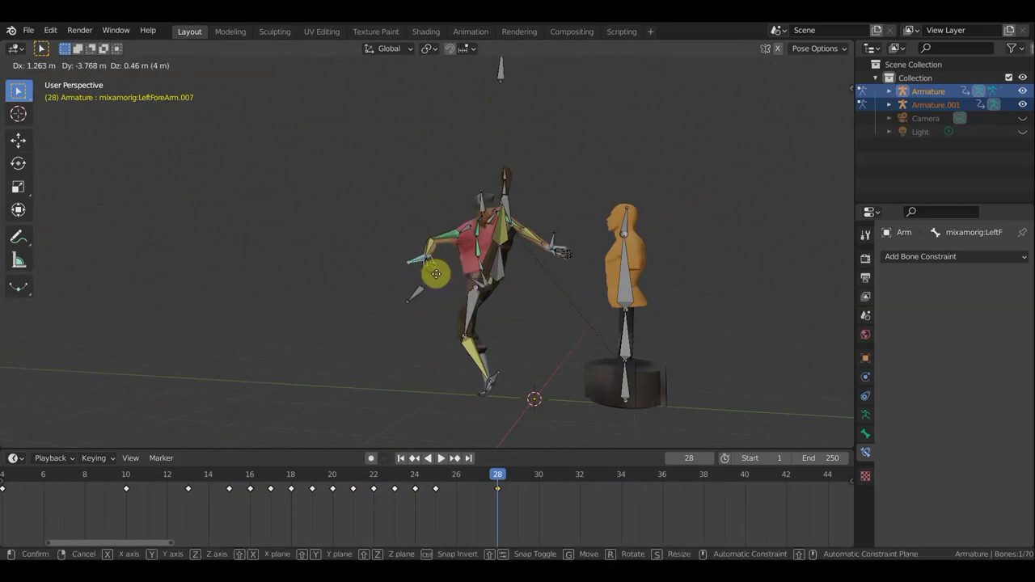
click(424, 267)
key(r)
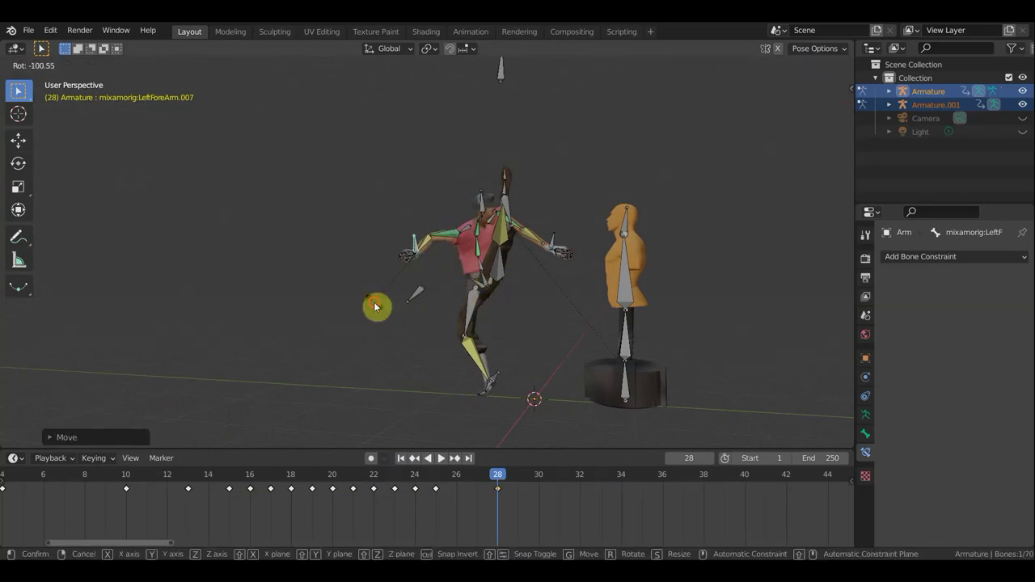
click(374, 302)
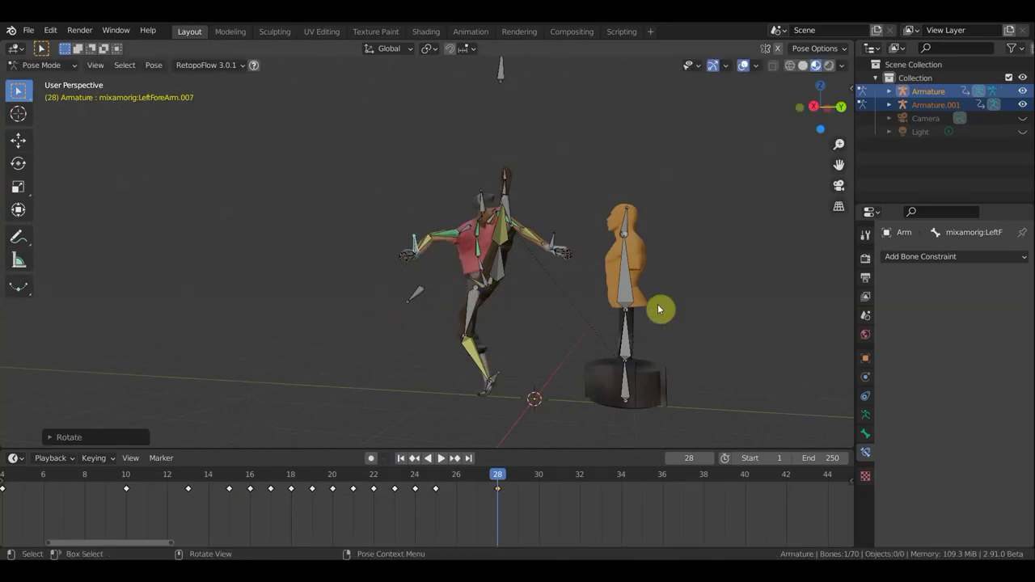
click(743, 65)
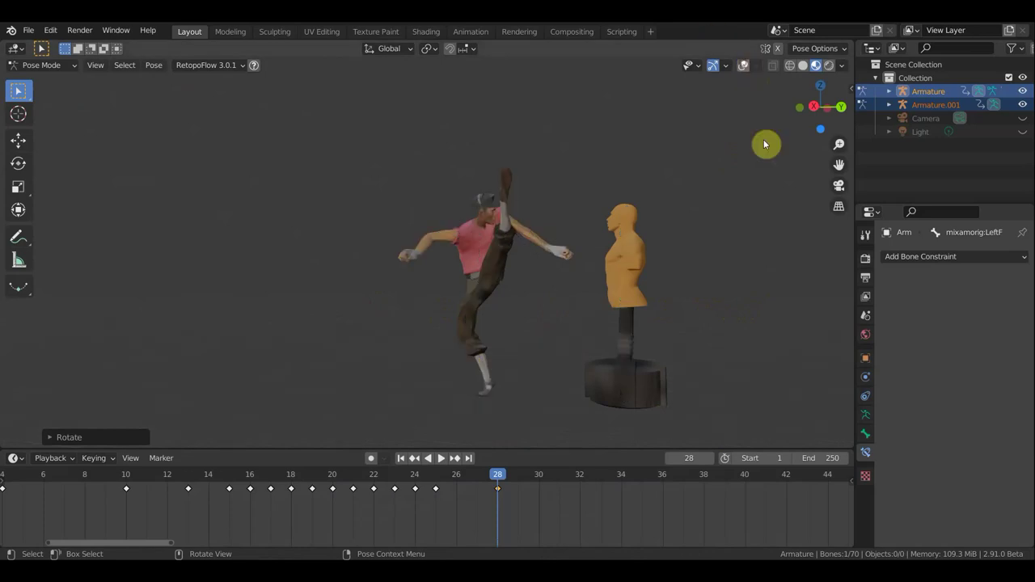
mouse_move(587, 263)
middle_down()
mouse_move(744, 257)
mouse_move(693, 256)
middle_up()
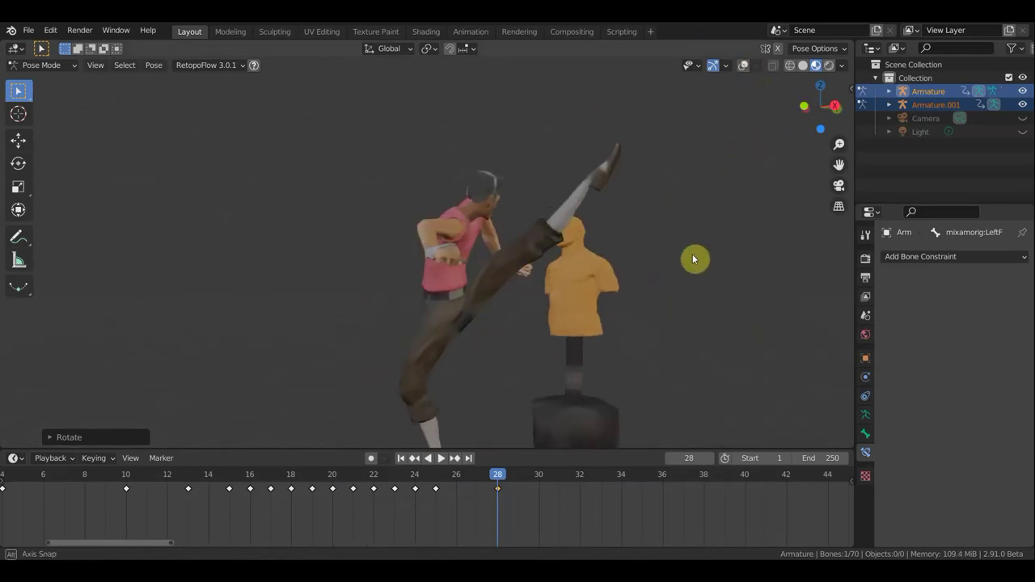
click(743, 65)
middle_drag(654, 159, 565, 266)
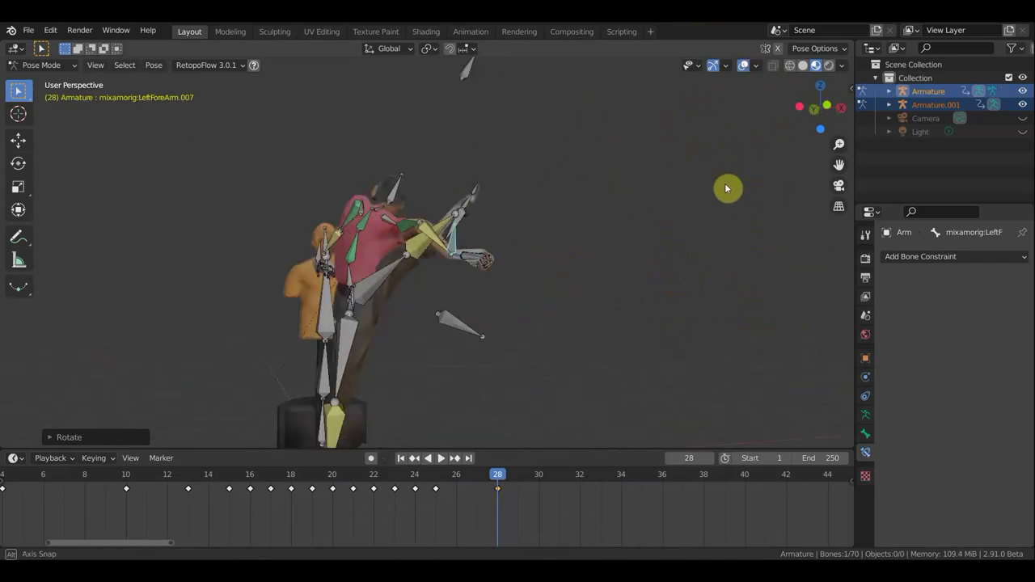
mouse_move(389, 310)
middle_down()
mouse_move(370, 331)
mouse_move(381, 288)
mouse_move(478, 300)
mouse_move(289, 321)
middle_up()
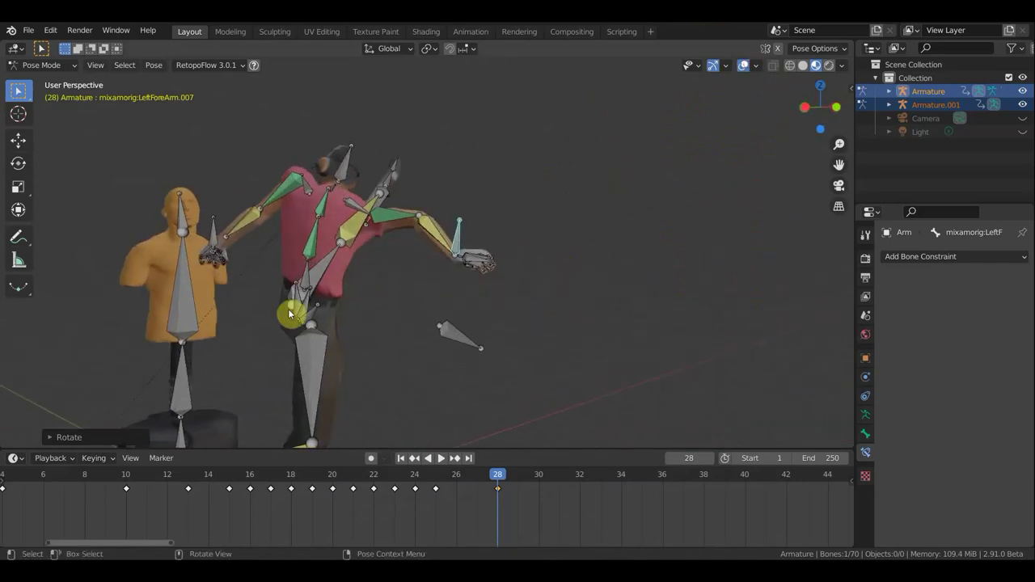
Rotate the Hips bone and check the resulting mesh pose.
click(393, 305)
mouse_move(393, 304)
middle_down()
mouse_move(317, 312)
mouse_move(439, 313)
middle_up()
key(r)
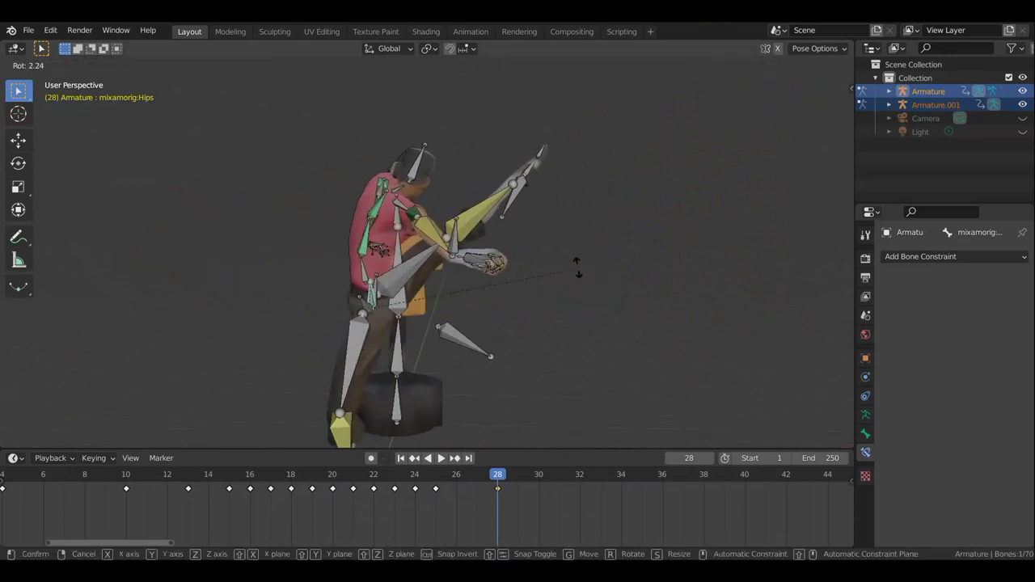
click(492, 246)
mouse_move(393, 396)
middle_down()
mouse_move(416, 377)
mouse_move(397, 364)
mouse_move(415, 347)
middle_up()
click(744, 70)
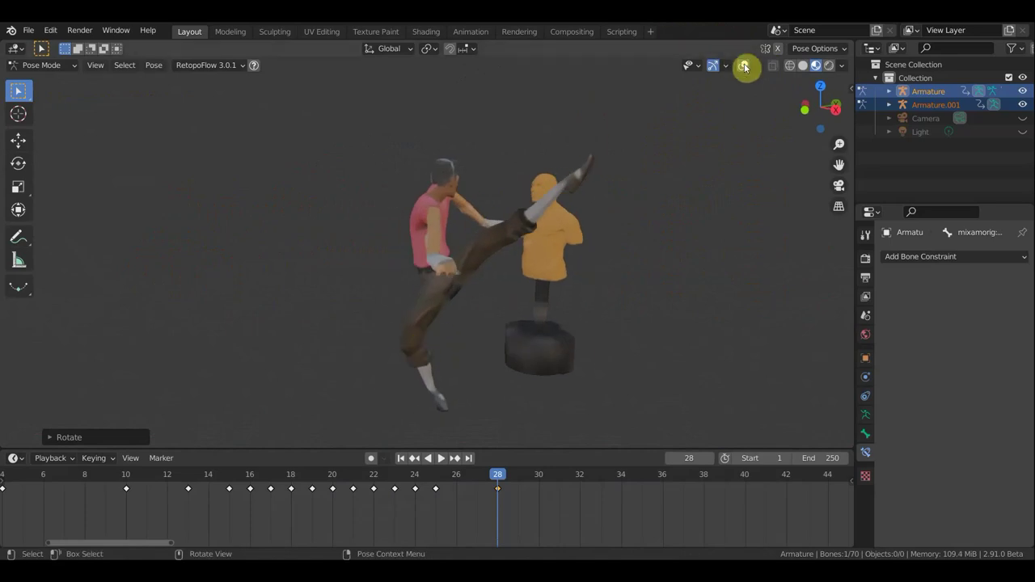
click(744, 65)
Move the left upper leg bone out to the side and scrub around frame 28.
click(440, 326)
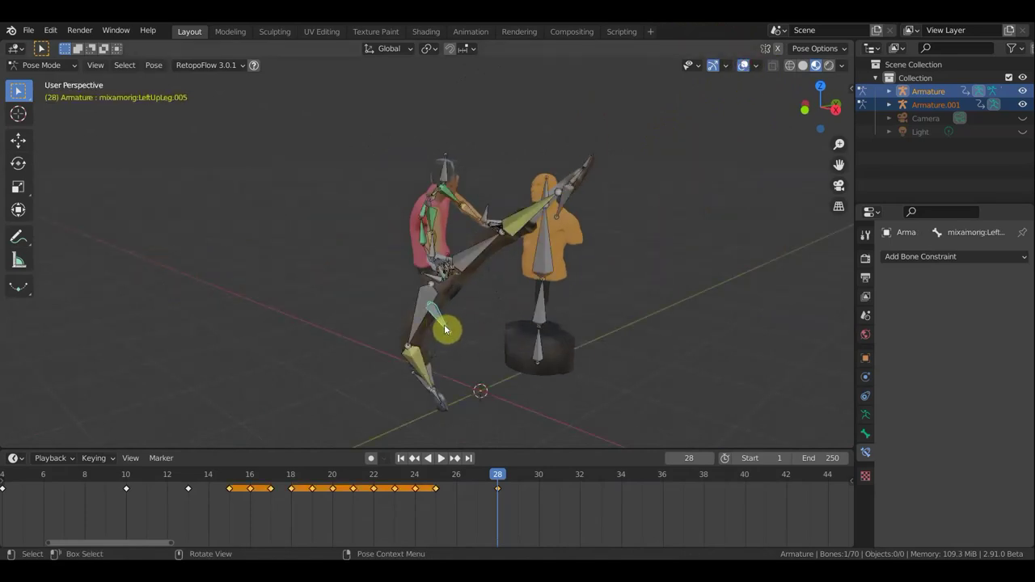
key(g)
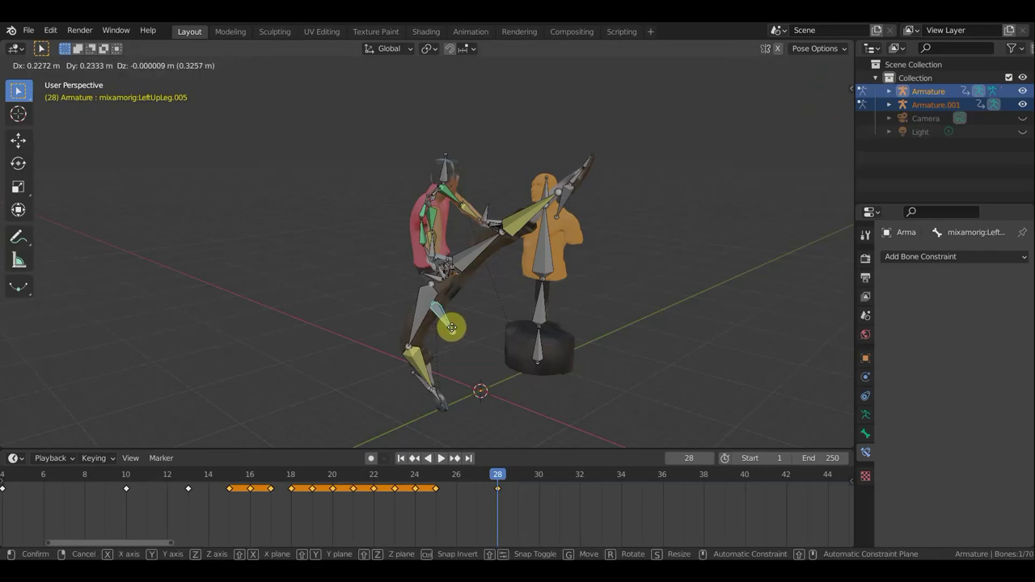
click(682, 232)
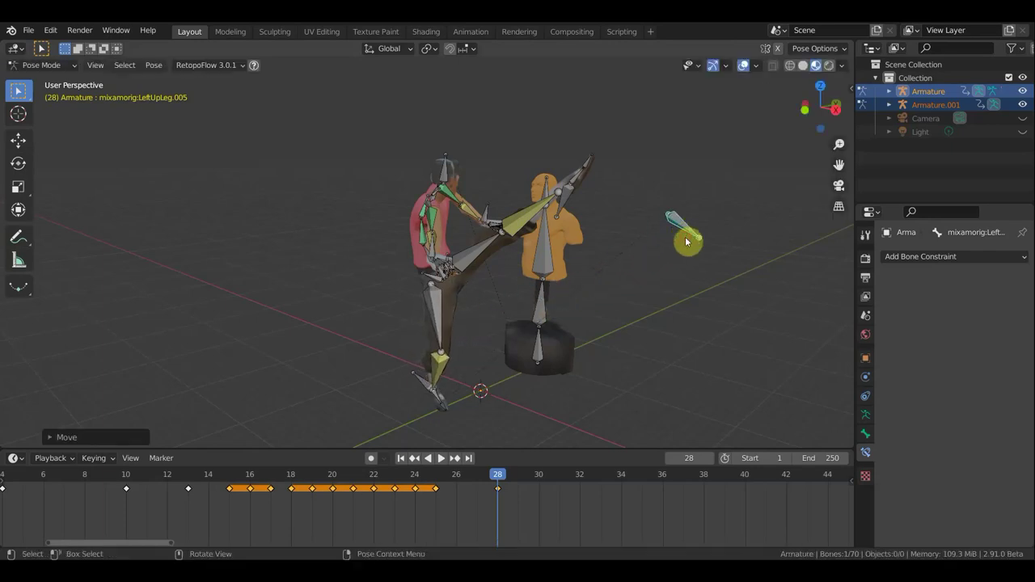
drag(507, 457, 514, 483)
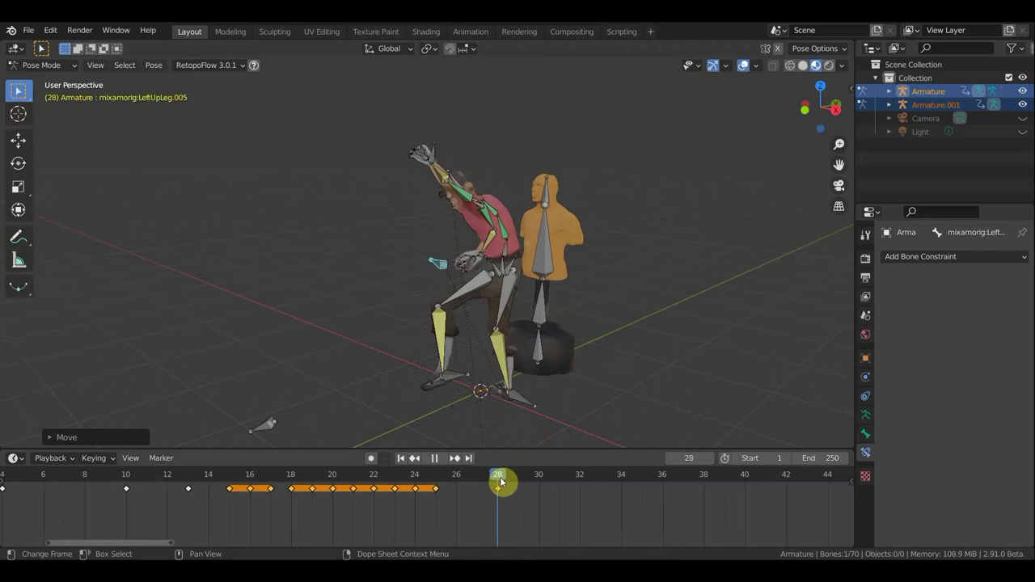
At frame 30, rotate and reposition the kicker's whole armature from the top view.
key(space)
click(539, 476)
mouse_move(609, 328)
middle_down()
mouse_move(471, 317)
mouse_move(492, 307)
middle_up()
drag(526, 401, 358, 176)
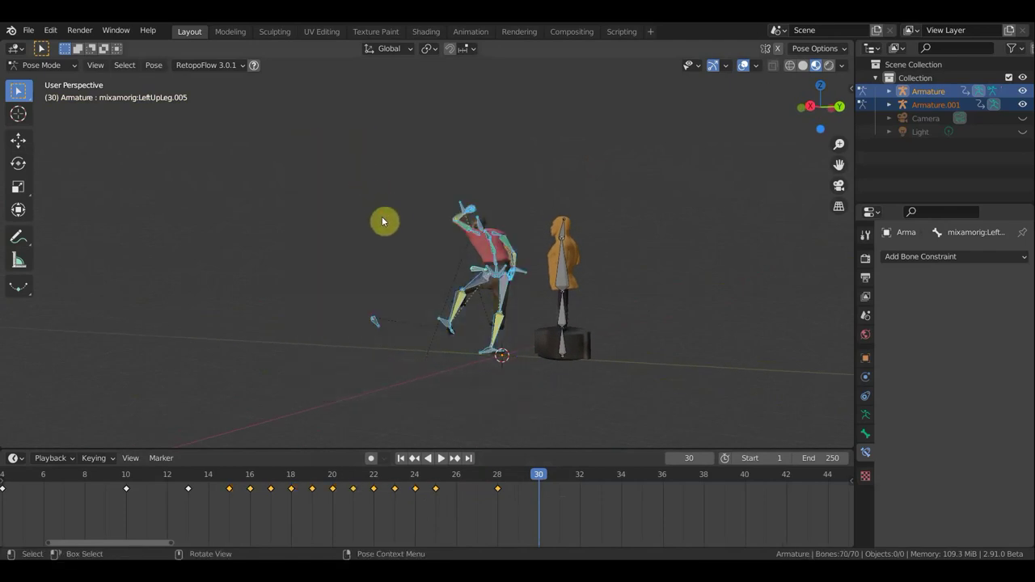
key(KP_7)
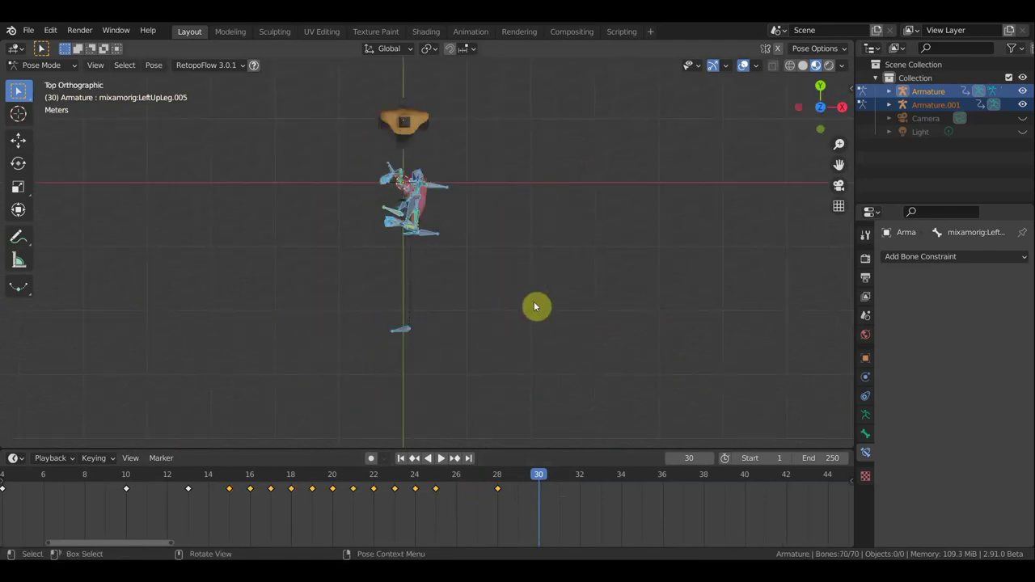
key(r)
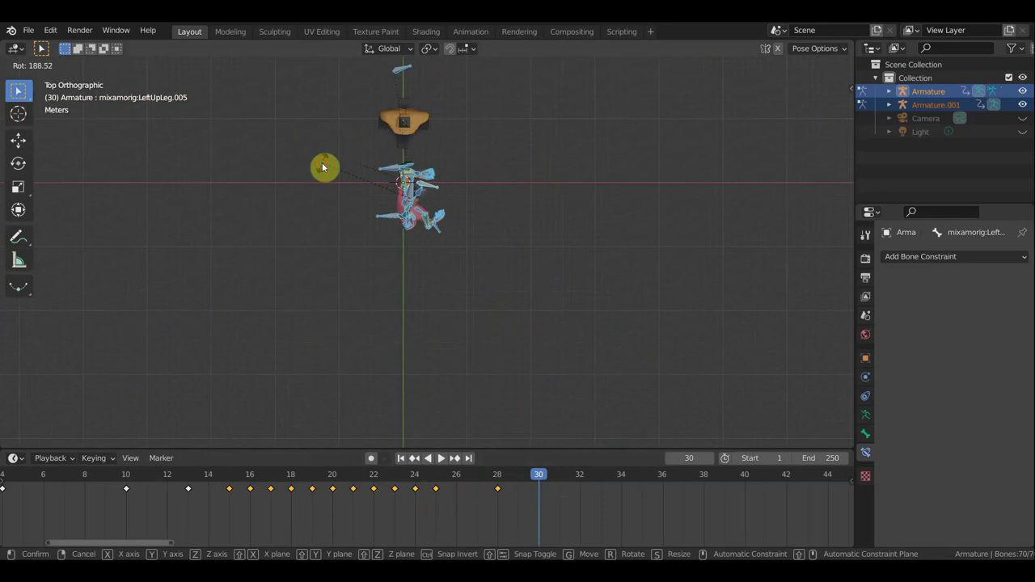
click(328, 168)
key(g)
click(554, 202)
Rotate the left lower leg bone into a new angle.
mouse_move(439, 185)
middle_down()
mouse_move(294, 451)
mouse_move(363, 446)
middle_up()
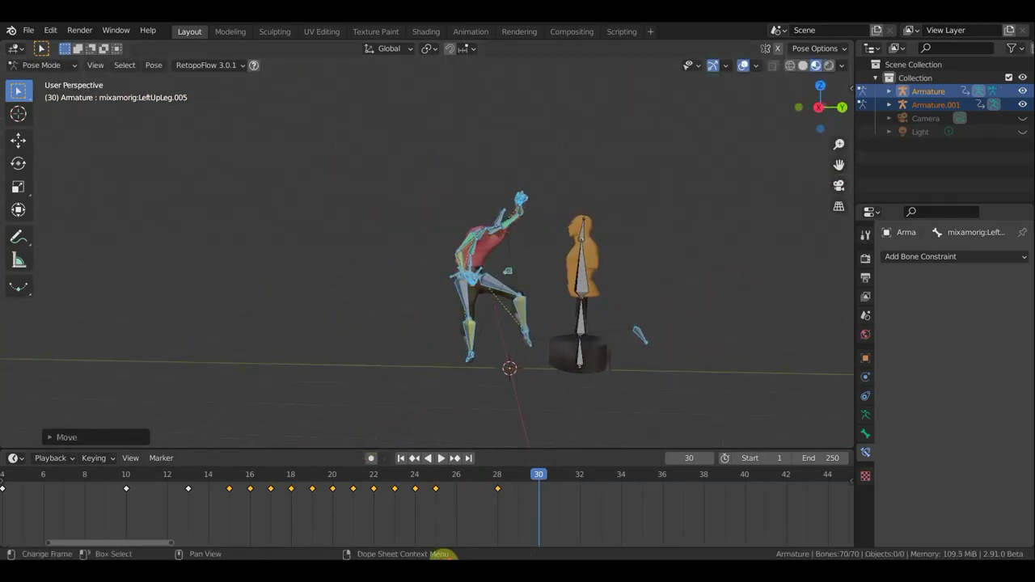
mouse_move(504, 418)
middle_down()
mouse_move(528, 336)
mouse_move(498, 317)
middle_up()
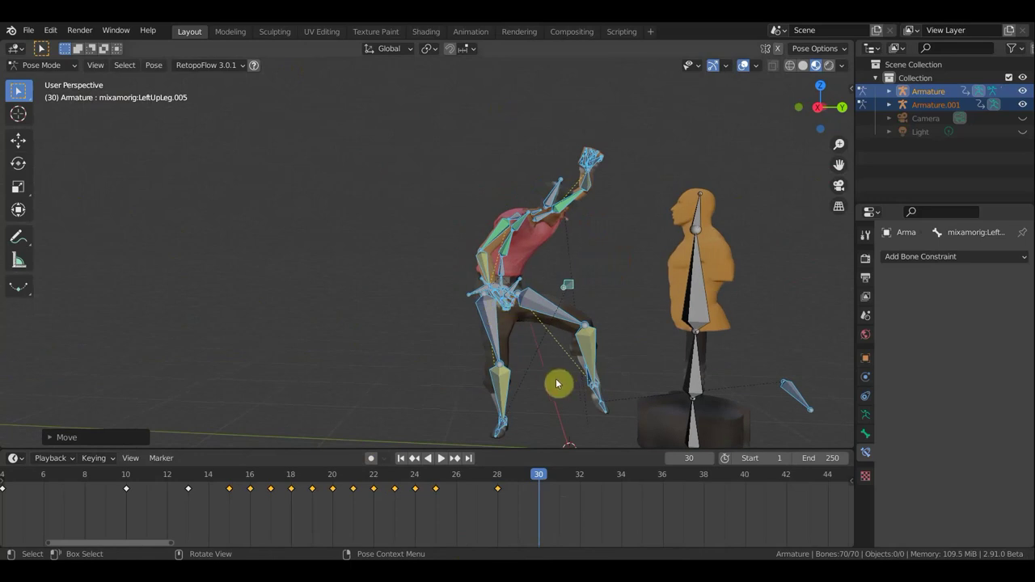
alt+middle_drag(554, 385, 512, 443)
mouse_move(638, 311)
shift+middle_down()
mouse_move(574, 235)
mouse_move(524, 215)
shift+middle_up()
mouse_move(427, 343)
middle_down()
mouse_move(587, 344)
mouse_move(273, 362)
middle_up()
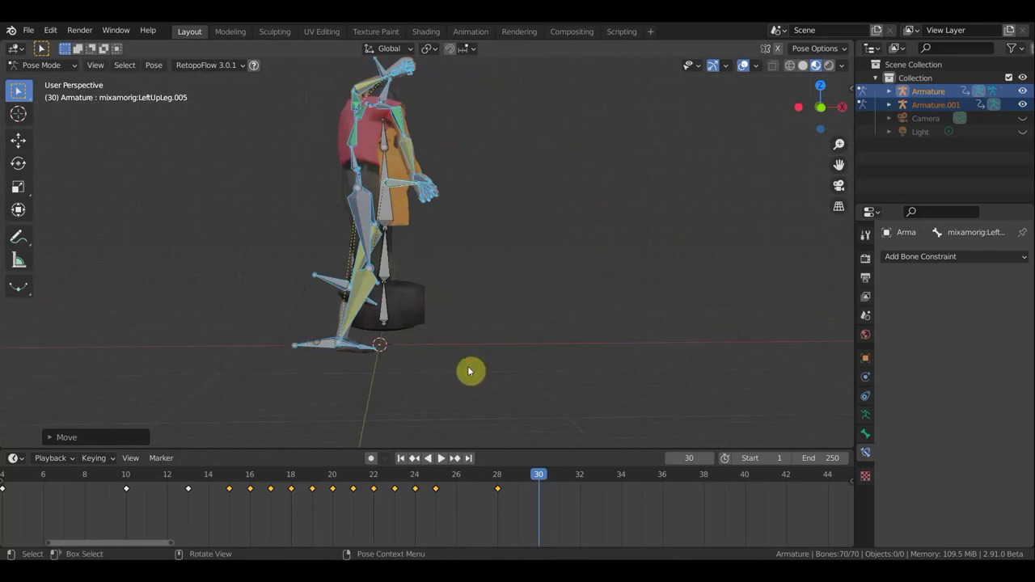
click(482, 401)
key(r)
click(400, 415)
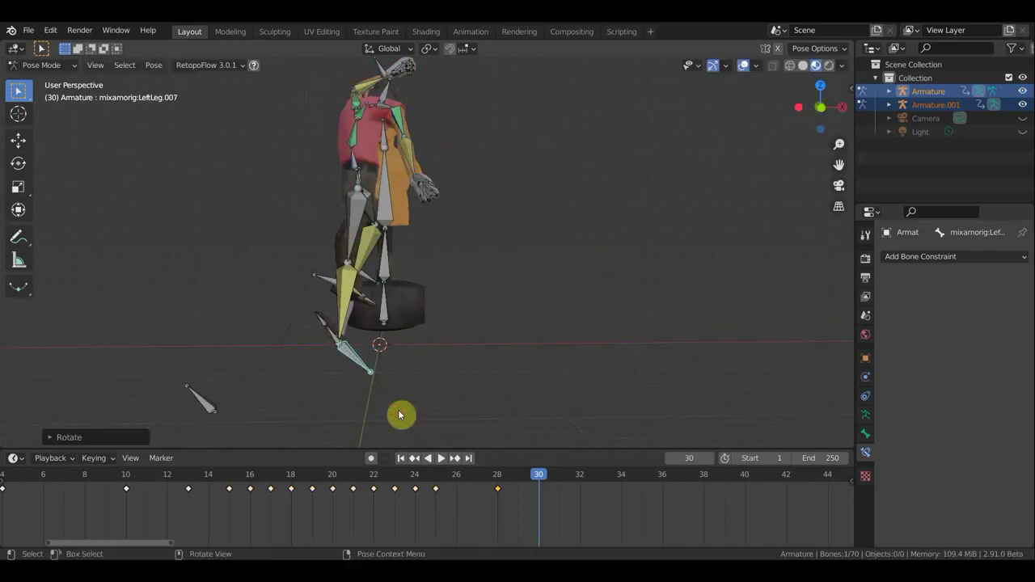
Refine the left leg's angle with three more rotations from different viewpoints.
mouse_move(445, 405)
middle_down()
mouse_move(428, 208)
mouse_move(446, 270)
middle_up()
key(r)
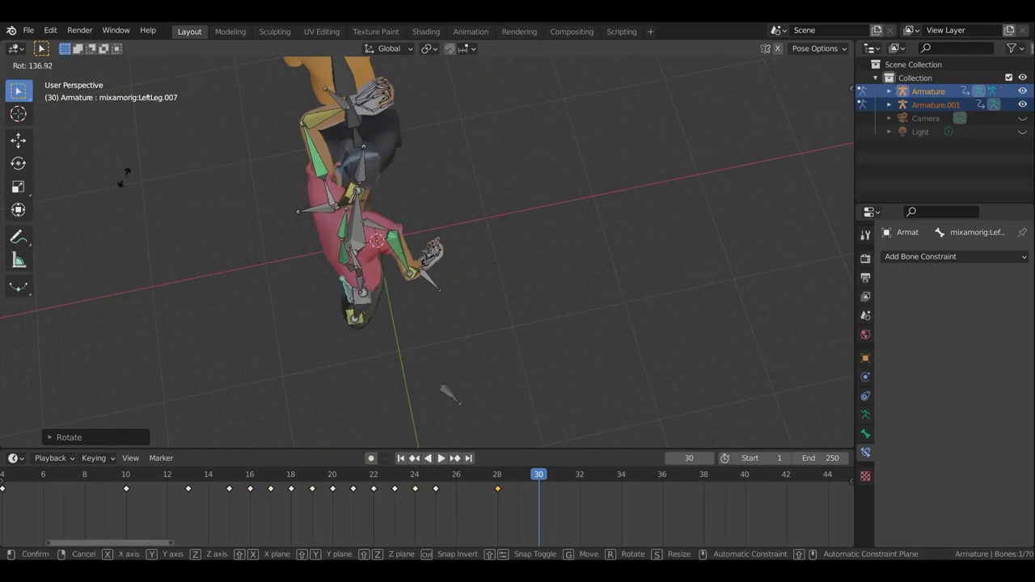
click(100, 229)
mouse_move(100, 228)
middle_down()
mouse_move(429, 168)
mouse_move(423, 113)
mouse_move(428, 215)
mouse_move(506, 197)
mouse_move(544, 143)
mouse_move(404, 154)
mouse_move(411, 121)
mouse_move(266, 180)
mouse_move(267, 157)
mouse_move(243, 129)
middle_up()
key(r)
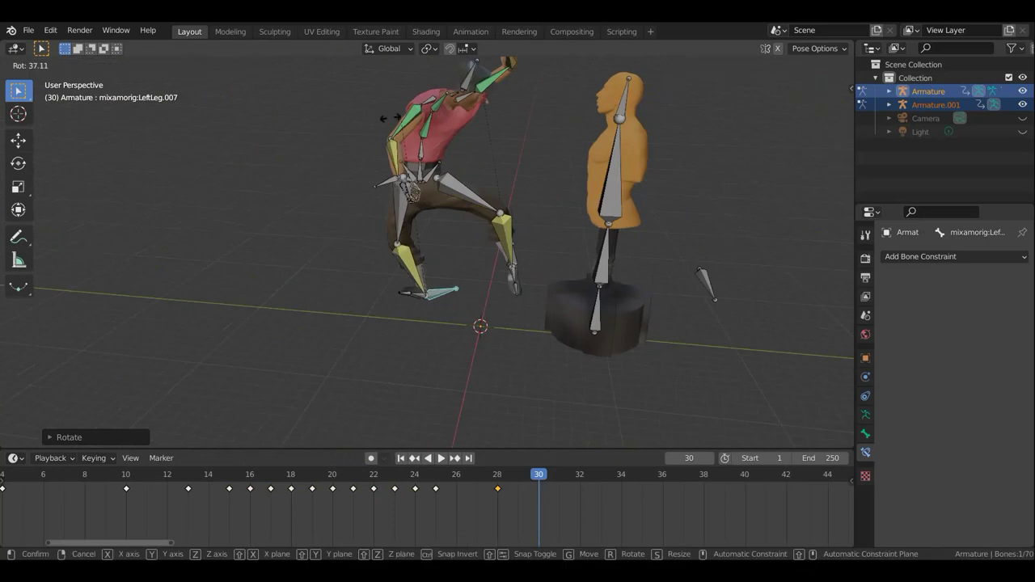
click(287, 106)
mouse_move(287, 106)
middle_down()
mouse_move(512, 238)
mouse_move(637, 210)
middle_up()
key(r)
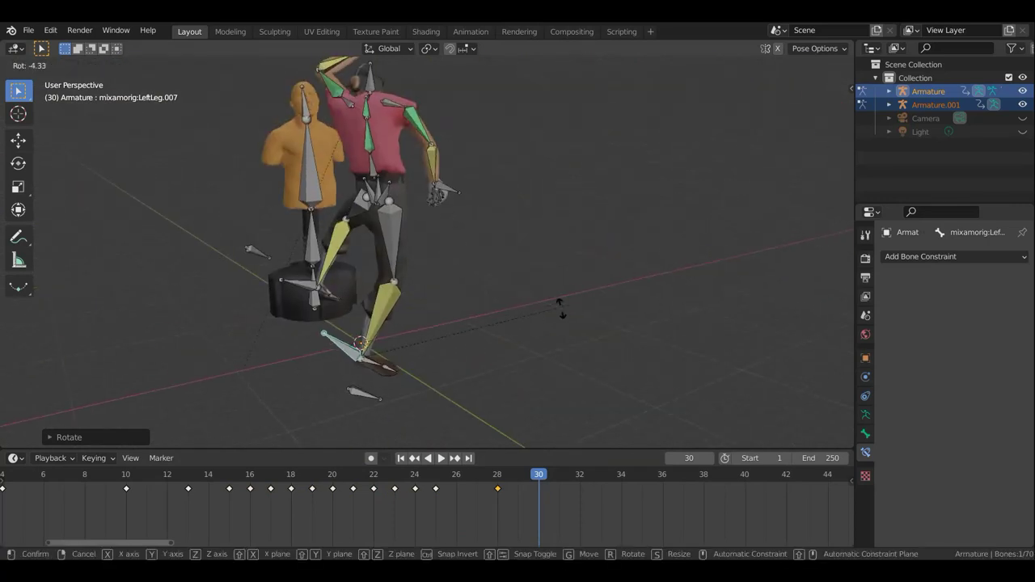
click(457, 364)
Rotate the left toe bone.
click(406, 386)
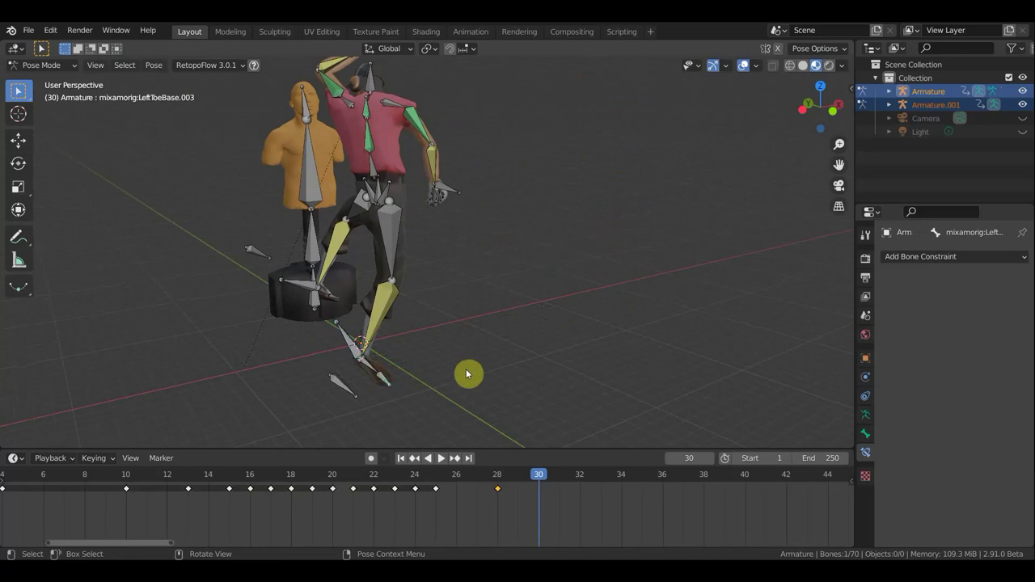
key(r)
click(476, 289)
mouse_move(596, 247)
middle_down()
mouse_move(432, 273)
mouse_move(350, 232)
middle_up()
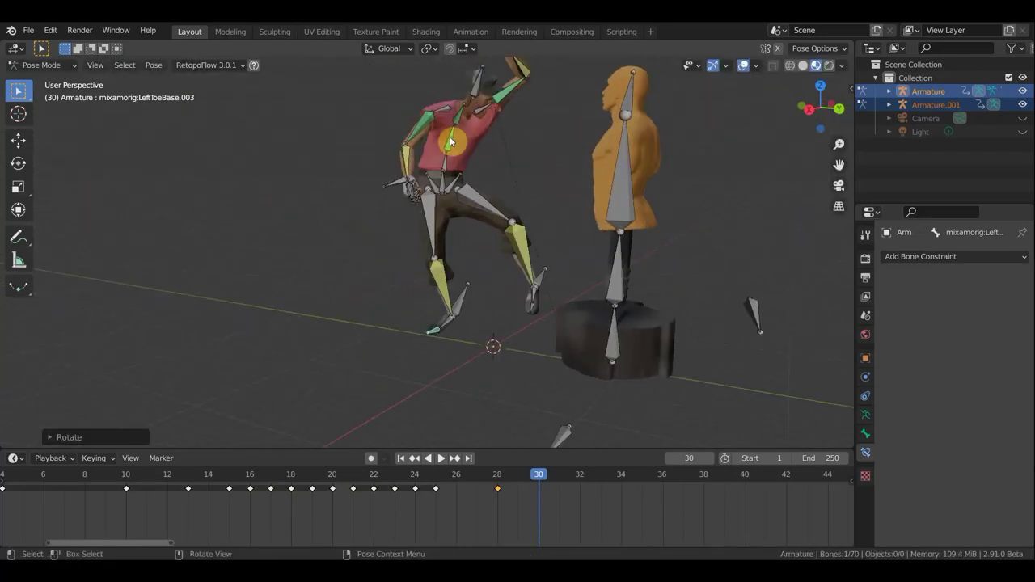
Move the whole body to a new position by grabbing the hips bone.
click(457, 187)
middle_drag(457, 187, 719, 167)
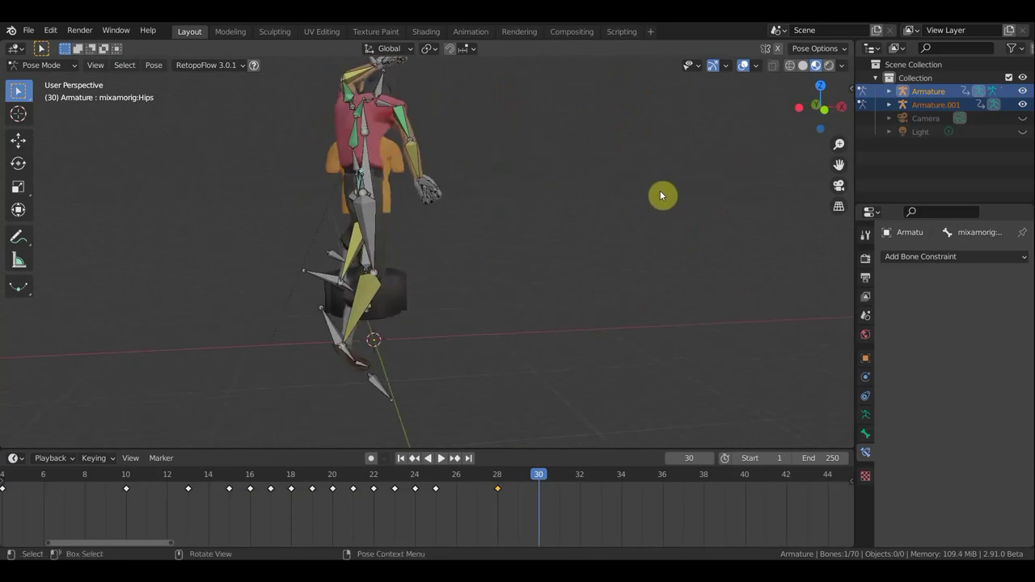
key(g)
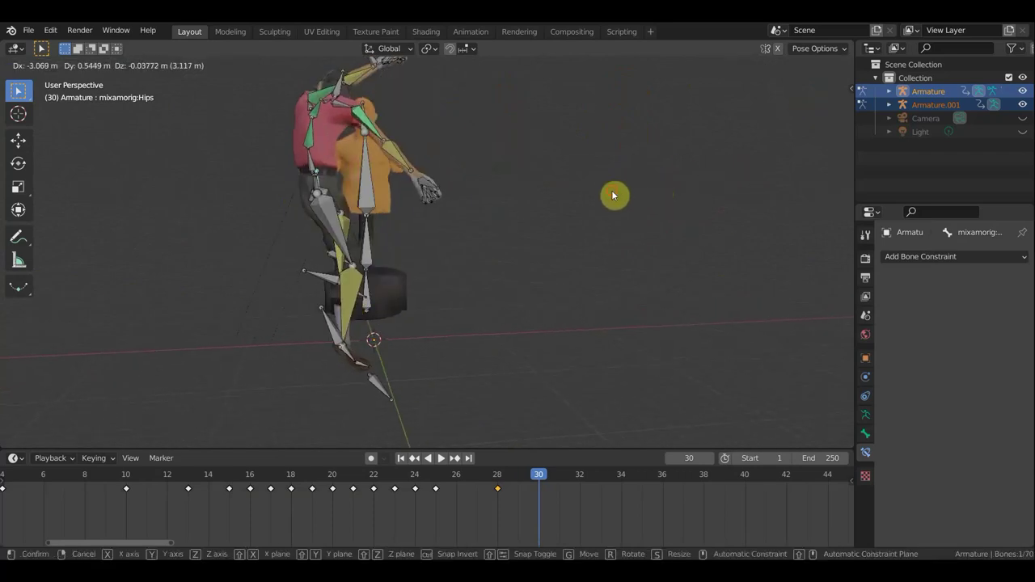
click(607, 202)
mouse_move(606, 208)
middle_down()
mouse_move(399, 206)
mouse_move(515, 117)
middle_up()
scroll(515, 118, down, 3)
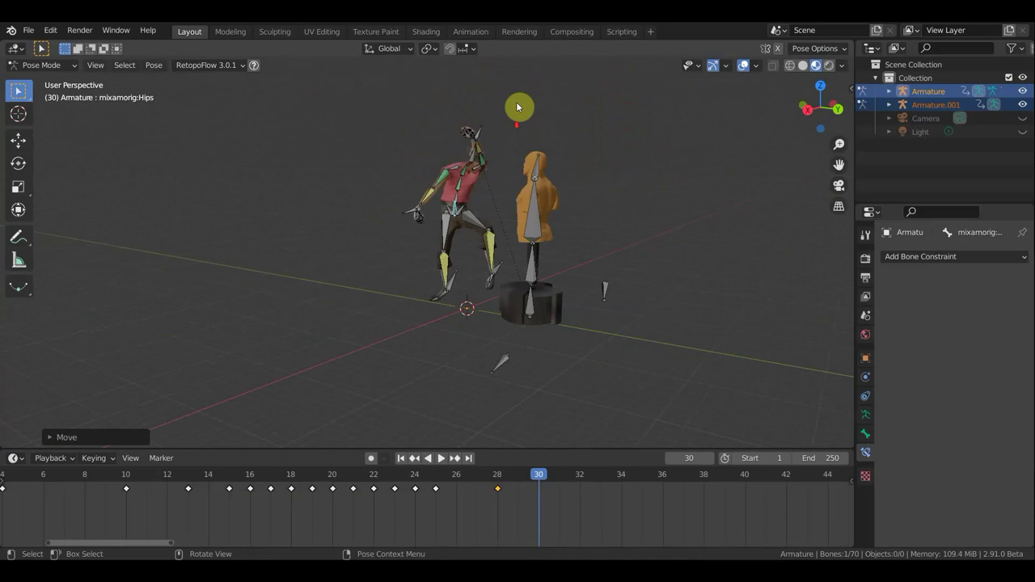
Move the left forearm toward the dummy and rotate it.
click(486, 132)
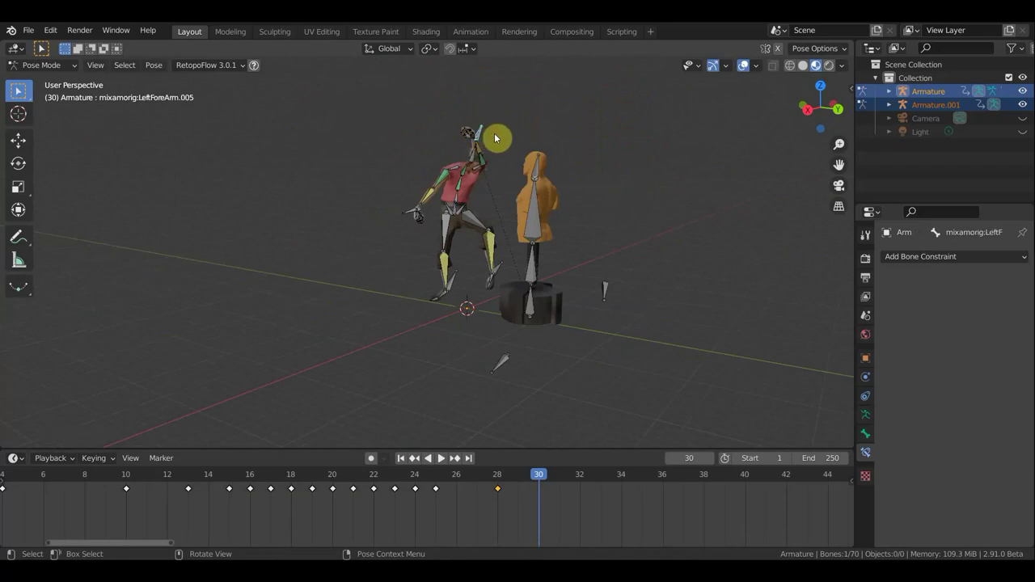
key(g)
click(607, 208)
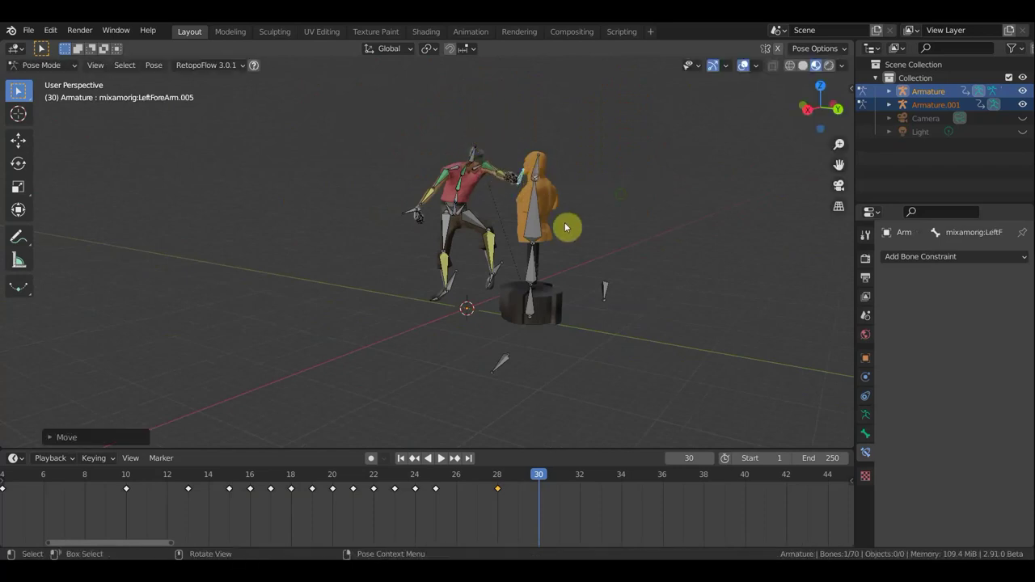
middle_drag(606, 208, 488, 272)
key(g)
click(555, 283)
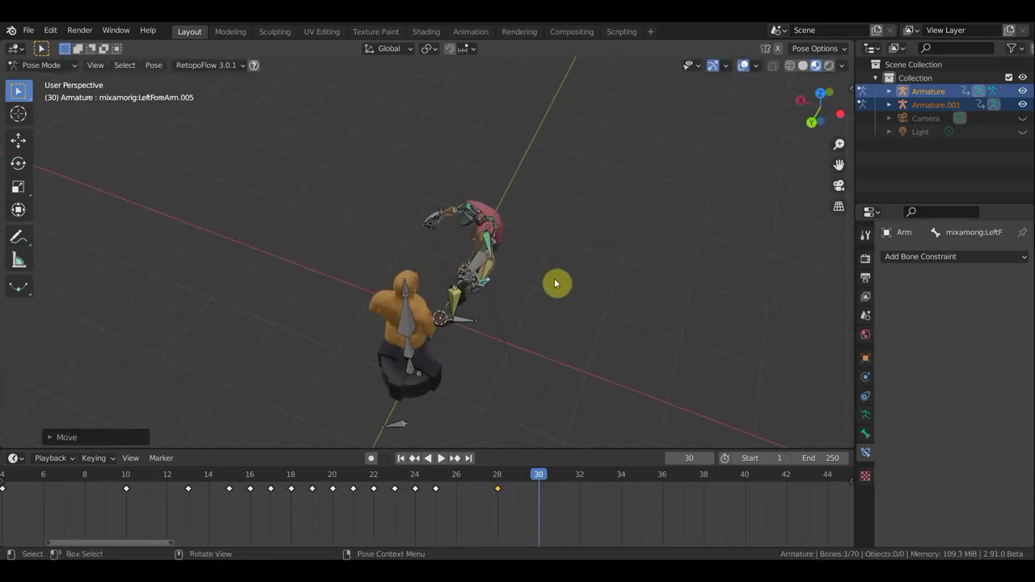
key(r)
click(559, 270)
scroll(577, 266, up, 5)
scroll(736, 218, down, 2)
mouse_move(579, 189)
middle_down()
mouse_move(620, 308)
mouse_move(617, 267)
mouse_move(400, 212)
middle_up()
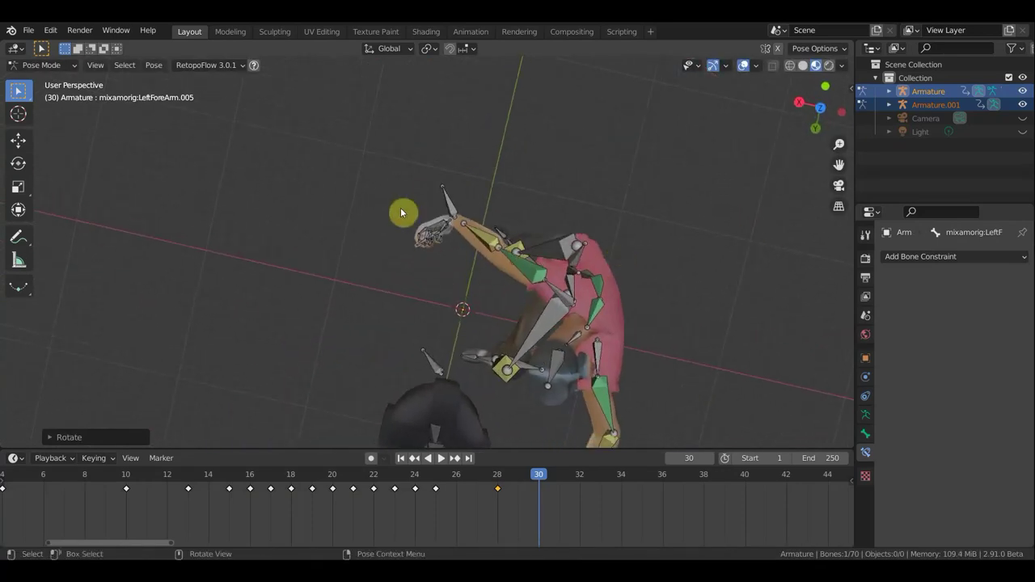
Move the other forearm up and outward, then rotate it.
click(451, 202)
scroll(453, 200, down, 2)
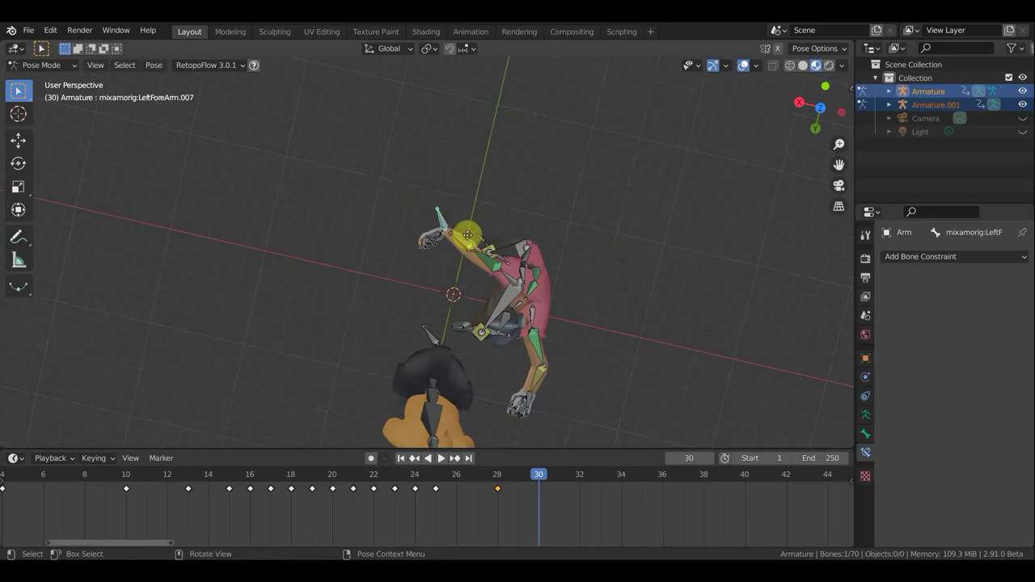
key(g)
click(512, 209)
key(r)
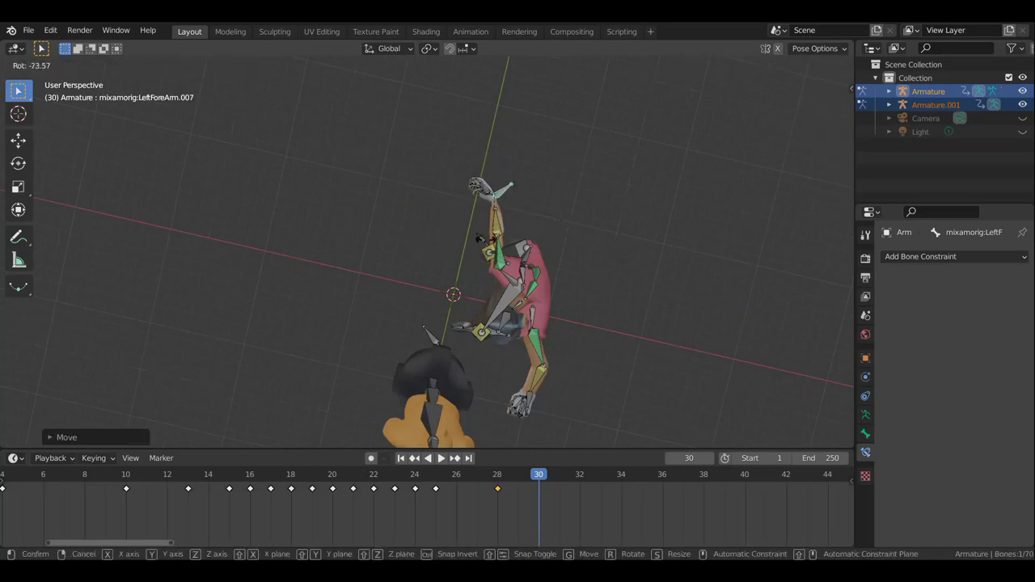
click(573, 224)
mouse_move(573, 224)
middle_down()
mouse_move(474, 232)
mouse_move(518, 226)
middle_up()
Rotate that forearm twice more to settle its angle.
key(r)
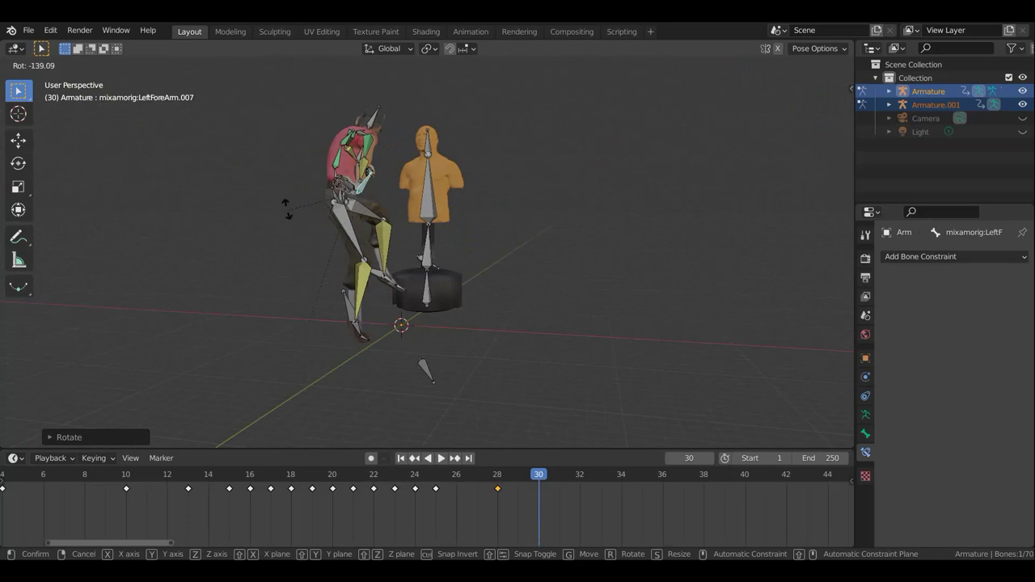
click(288, 208)
middle_drag(291, 171, 467, 367)
key(r)
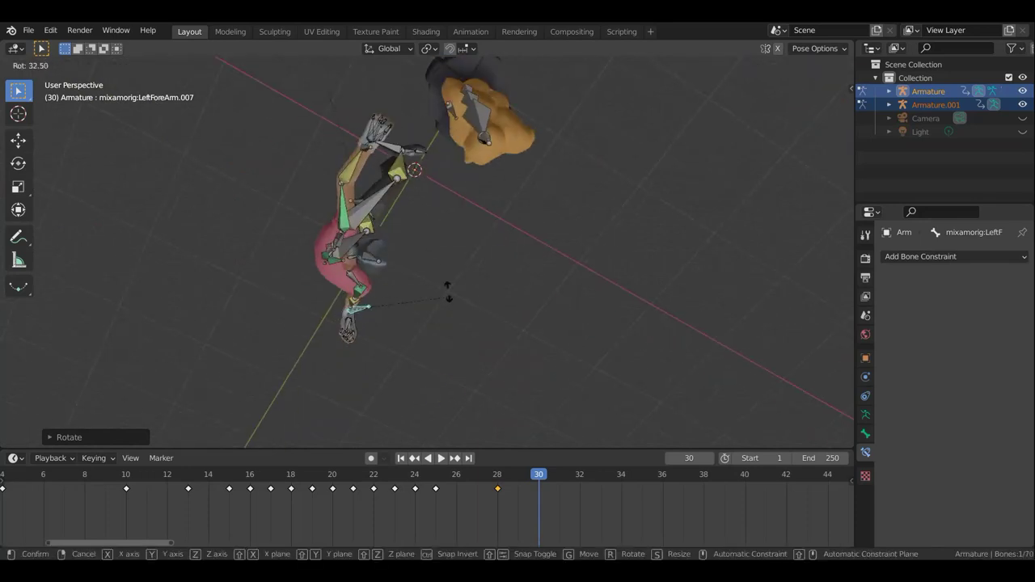
click(426, 263)
mouse_move(443, 323)
middle_down()
mouse_move(405, 119)
mouse_move(634, 172)
middle_up()
scroll(406, 123, up, 5)
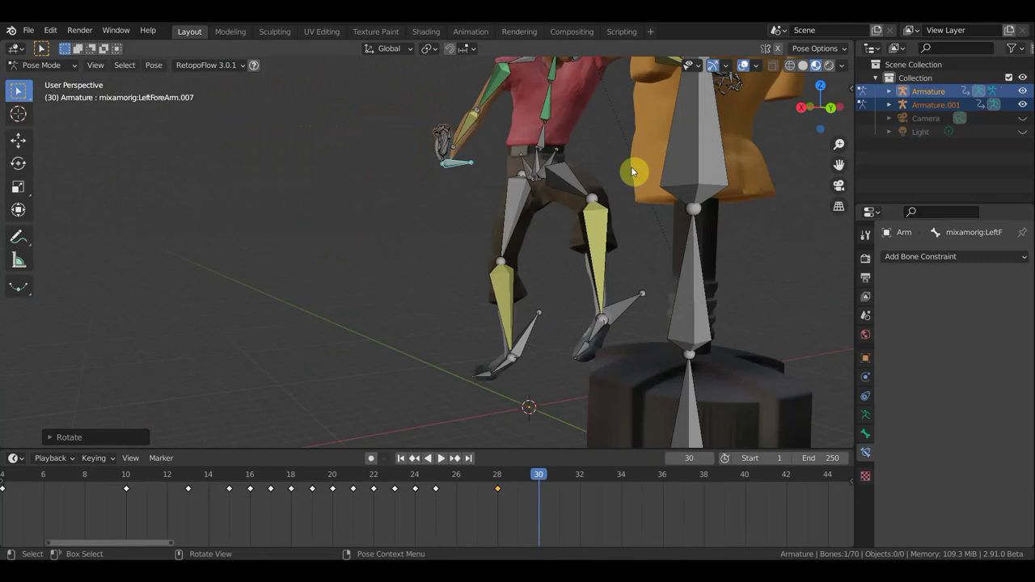
Rotate the left hand and left shoulder bones.
key(r)
click(511, 184)
mouse_move(511, 185)
middle_down()
mouse_move(628, 296)
mouse_move(569, 321)
mouse_move(505, 244)
middle_up()
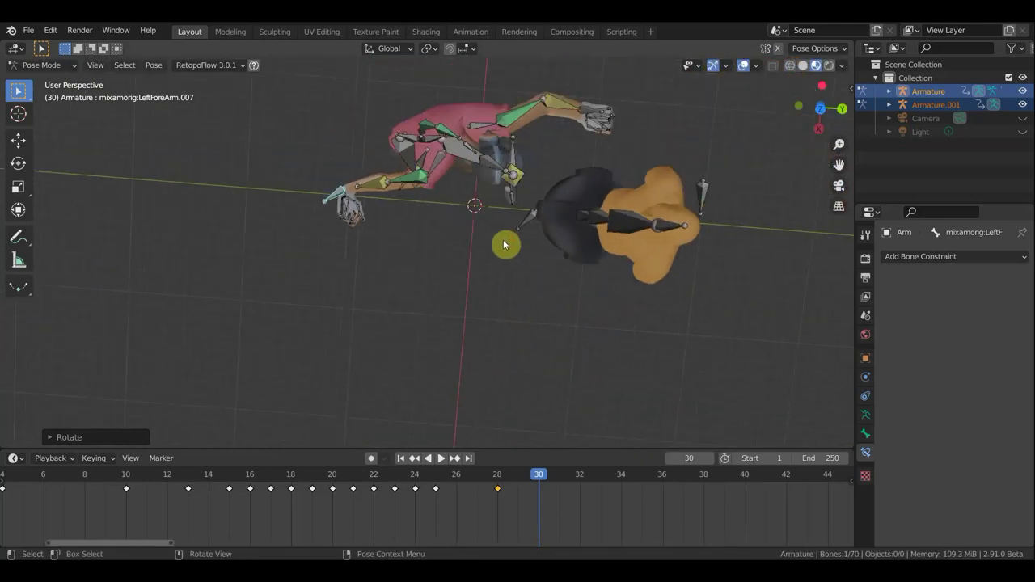
click(438, 164)
key(r)
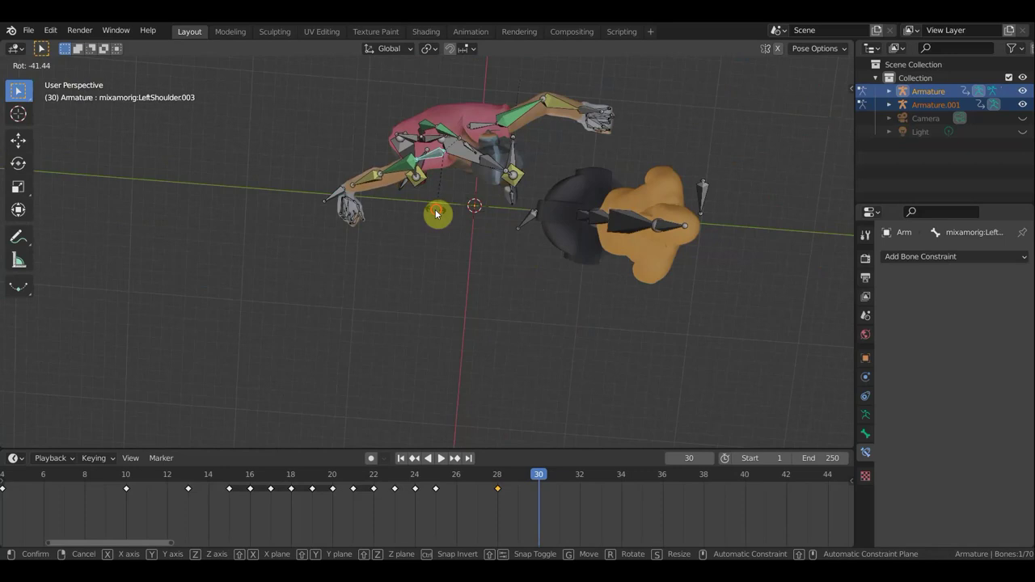
click(345, 198)
Rotate the left forearm bone into its final angle.
click(390, 227)
key(r)
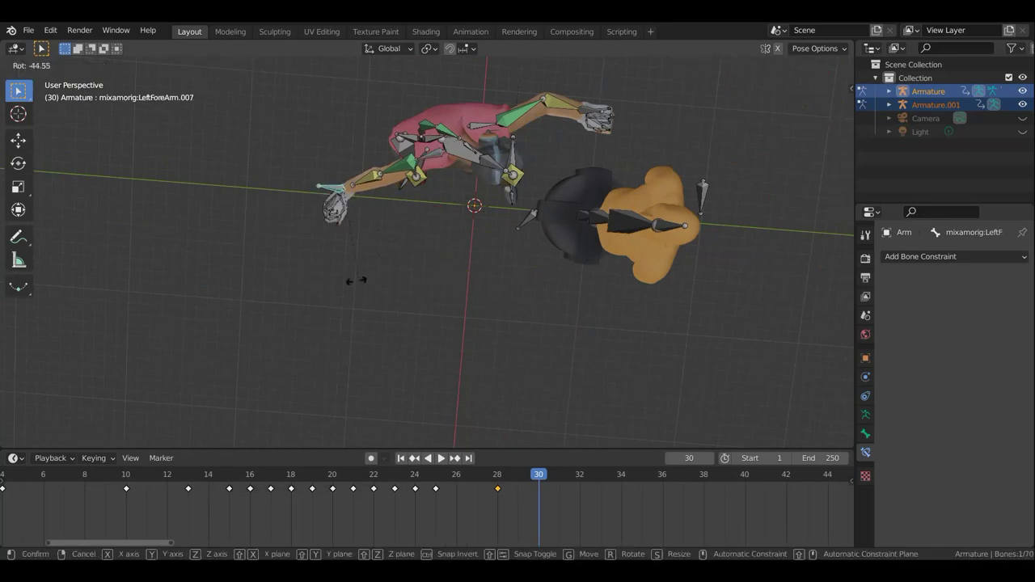
click(453, 279)
mouse_move(453, 278)
middle_down()
mouse_move(509, 175)
mouse_move(652, 94)
mouse_move(483, 97)
middle_up()
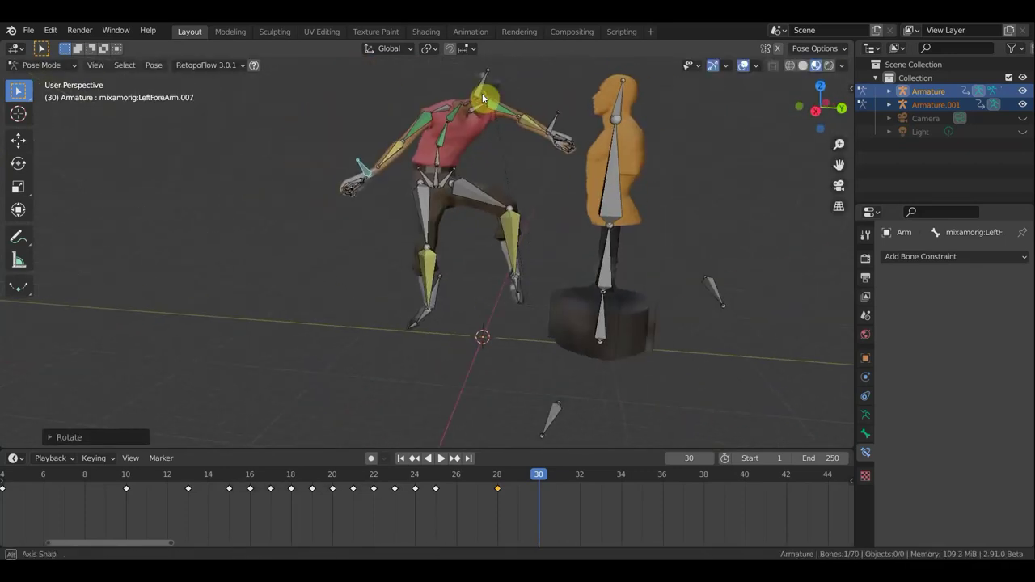
click(441, 137)
Rotate the spine and the LeftShoulder.002 bone.
key(r)
click(573, 103)
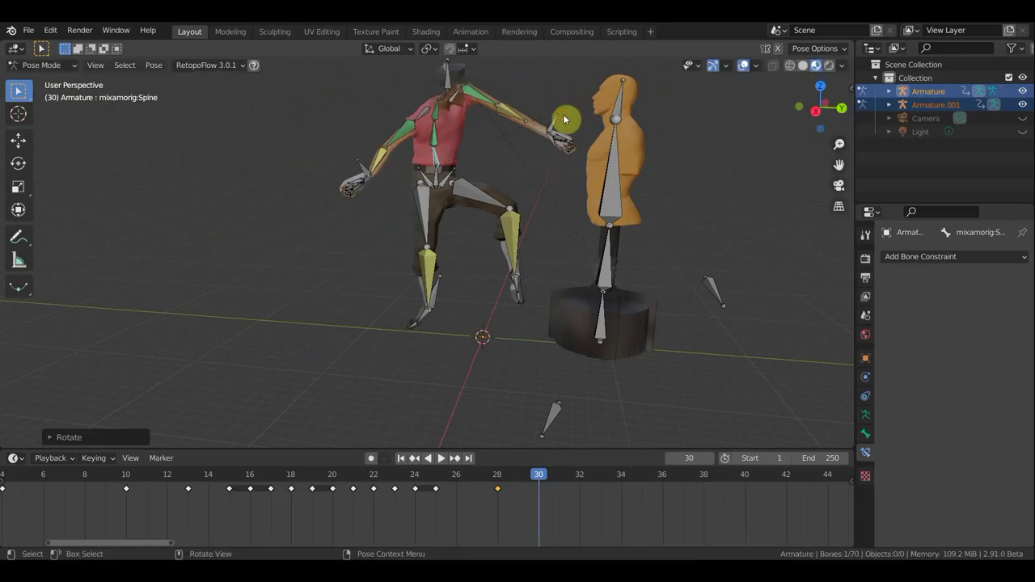
click(470, 106)
key(r)
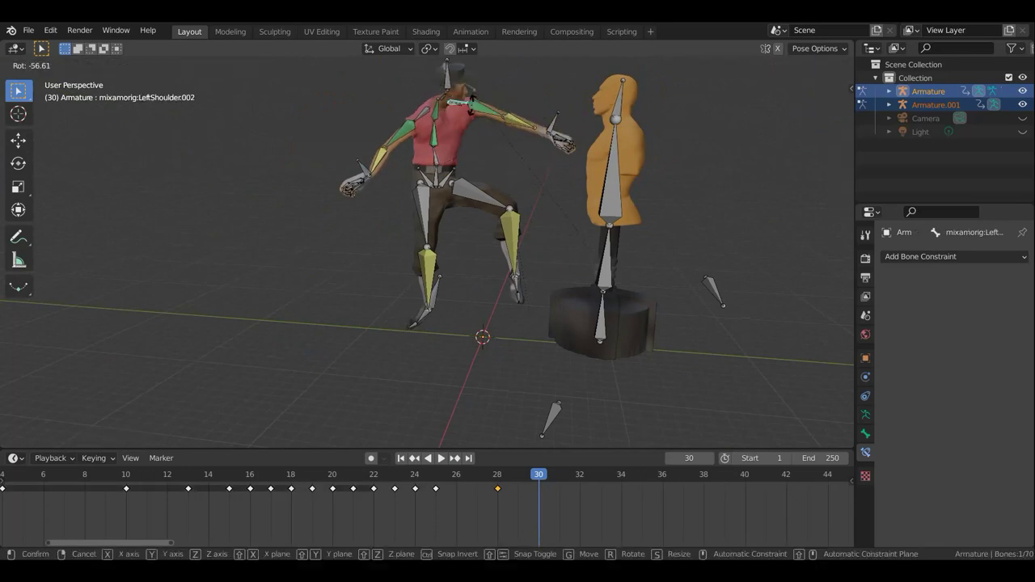
click(472, 105)
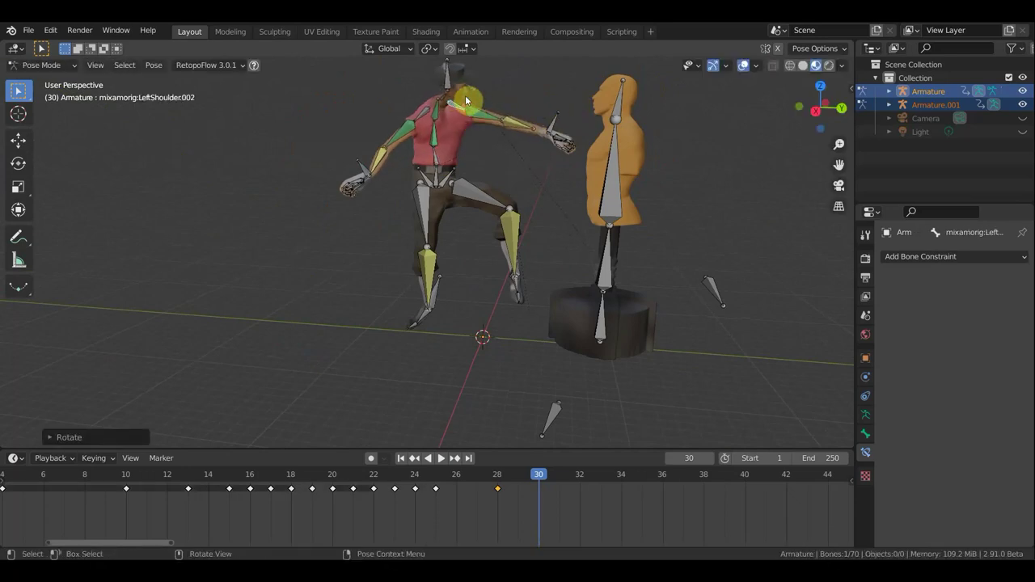
Raise the LeftForeArm.005 bone and rotate it twice.
click(564, 130)
scroll(579, 145, down, 2)
middle_drag(596, 113, 604, 106)
key(r)
click(576, 142)
key(g)
click(550, 106)
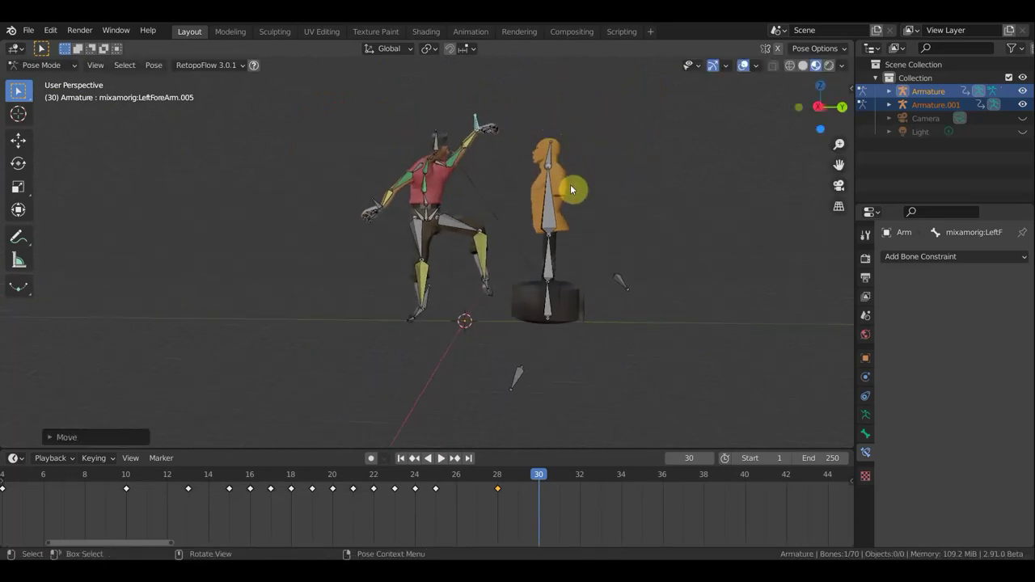
key(r)
click(526, 117)
mouse_move(451, 175)
middle_down()
mouse_move(418, 276)
mouse_move(463, 140)
middle_up()
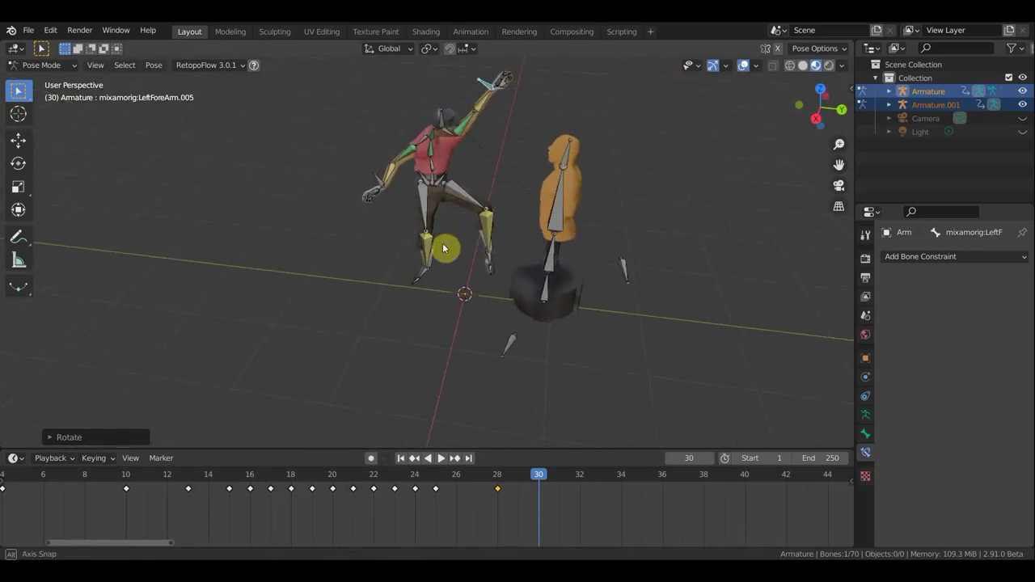
From the top view, rotate the head bone in two passes.
click(481, 147)
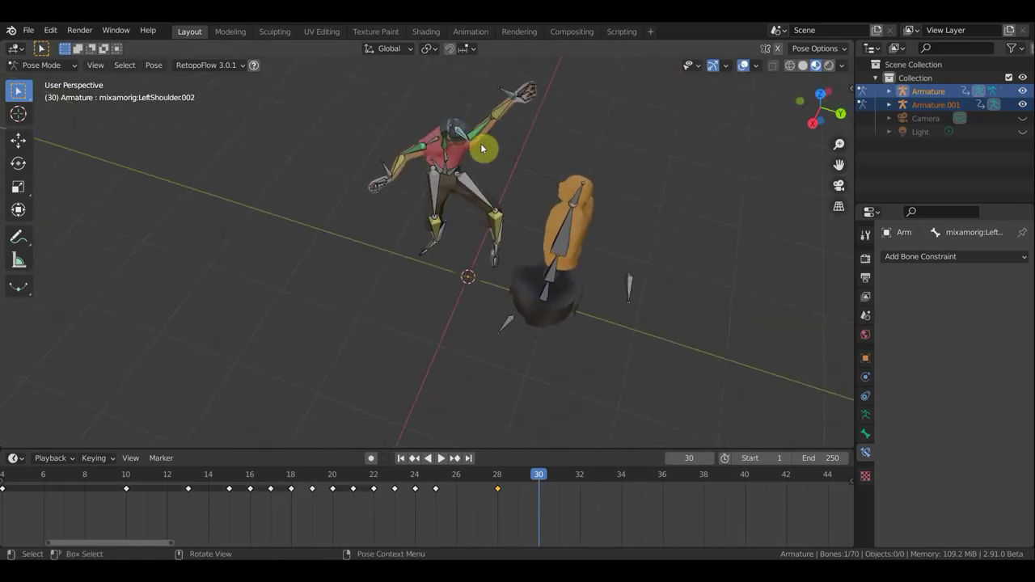
key(KP_7)
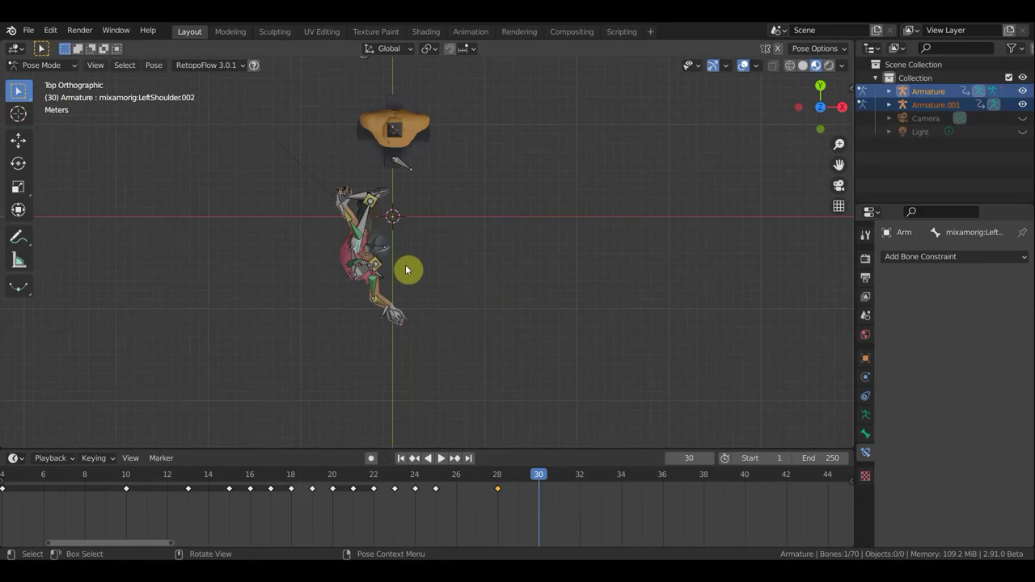
scroll(409, 258, up, 3)
click(349, 243)
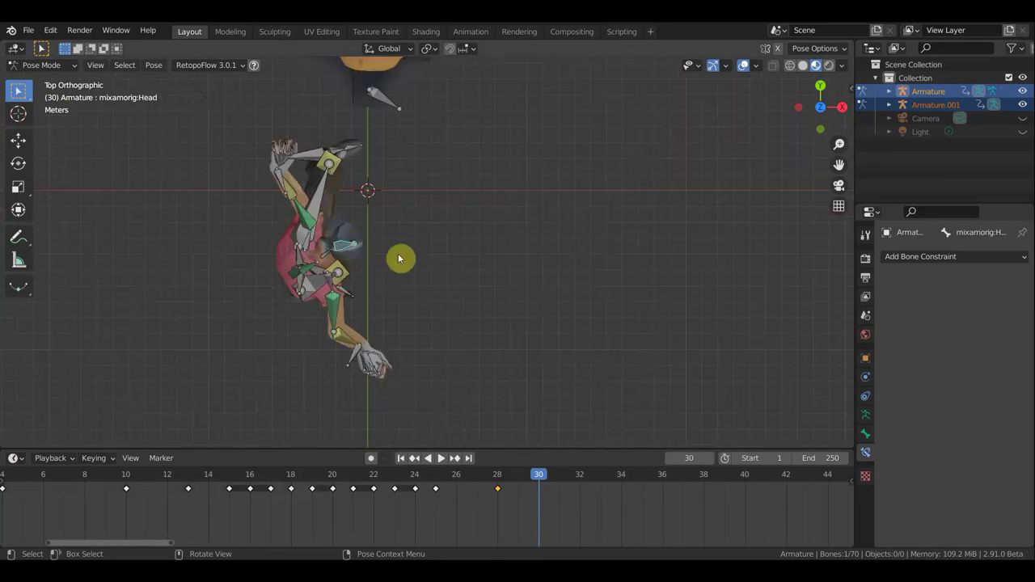
key(r)
click(326, 300)
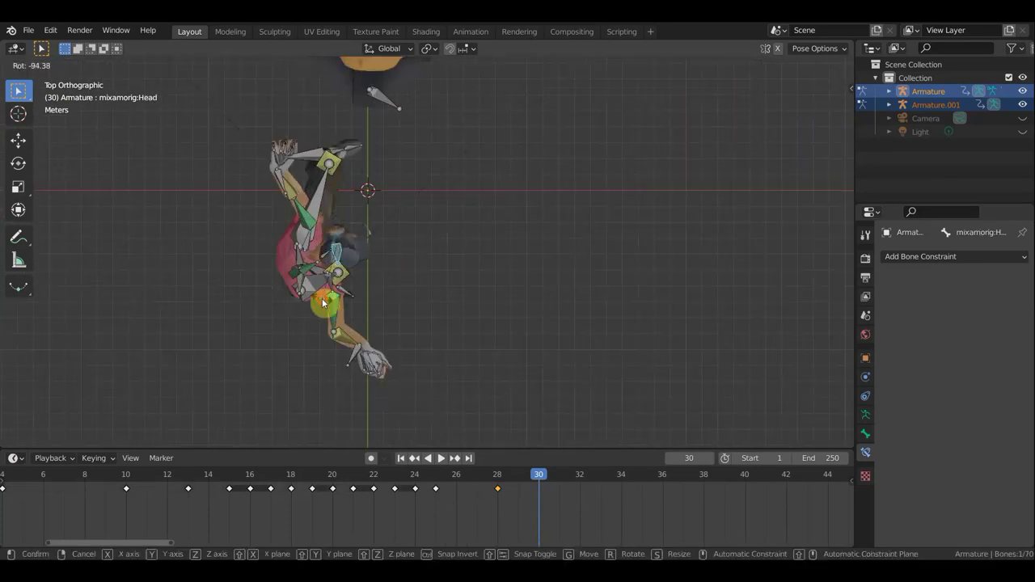
mouse_move(359, 273)
middle_down()
mouse_move(243, 112)
mouse_move(318, 173)
mouse_move(261, 136)
mouse_move(392, 122)
mouse_move(421, 130)
middle_up()
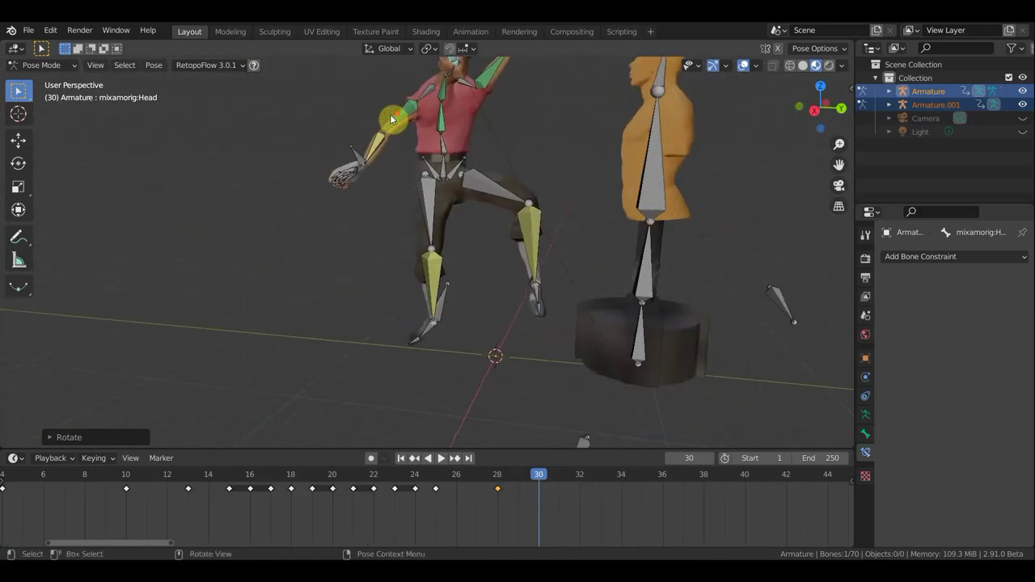
key(r)
click(452, 172)
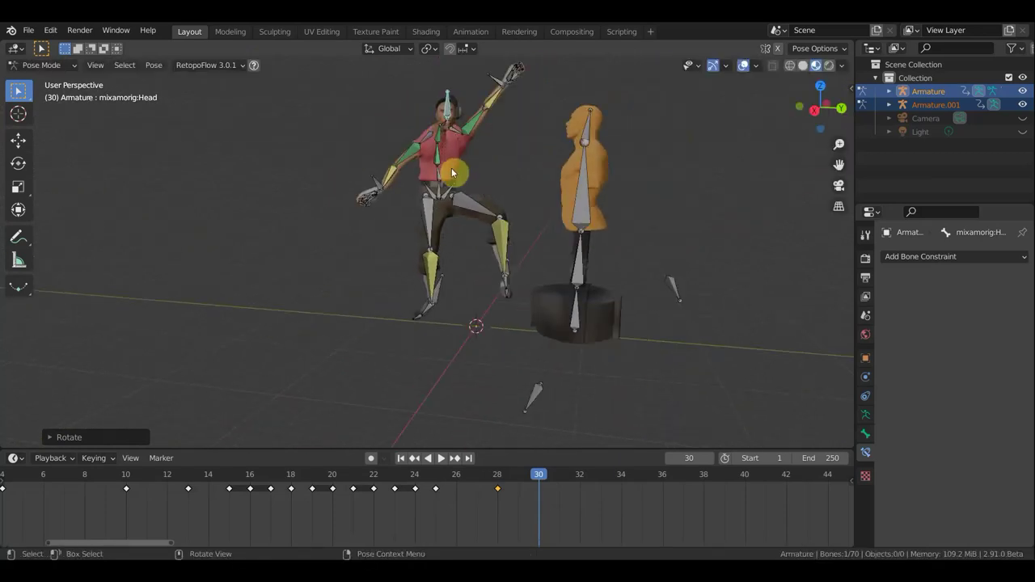
Rotate the upper body further and turn the head again.
middle_drag(785, 219, 277, 370)
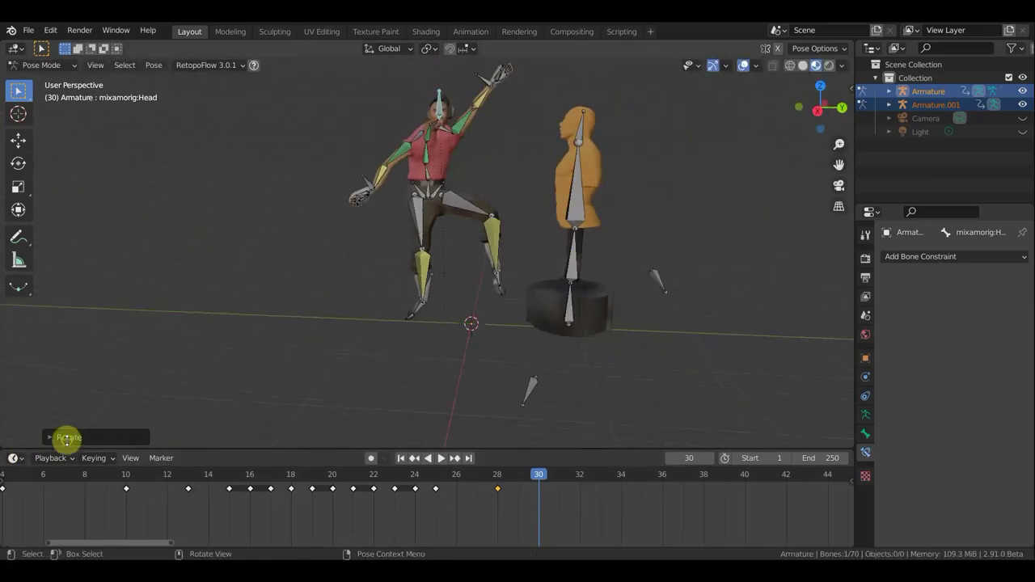
mouse_move(118, 358)
middle_down()
mouse_move(319, 358)
mouse_move(296, 351)
middle_up()
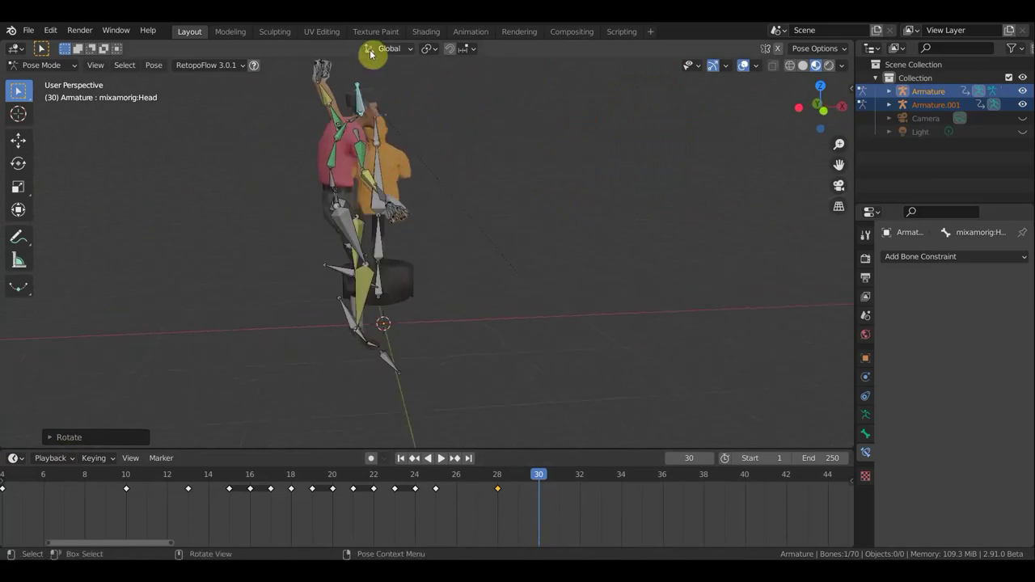
key(r)
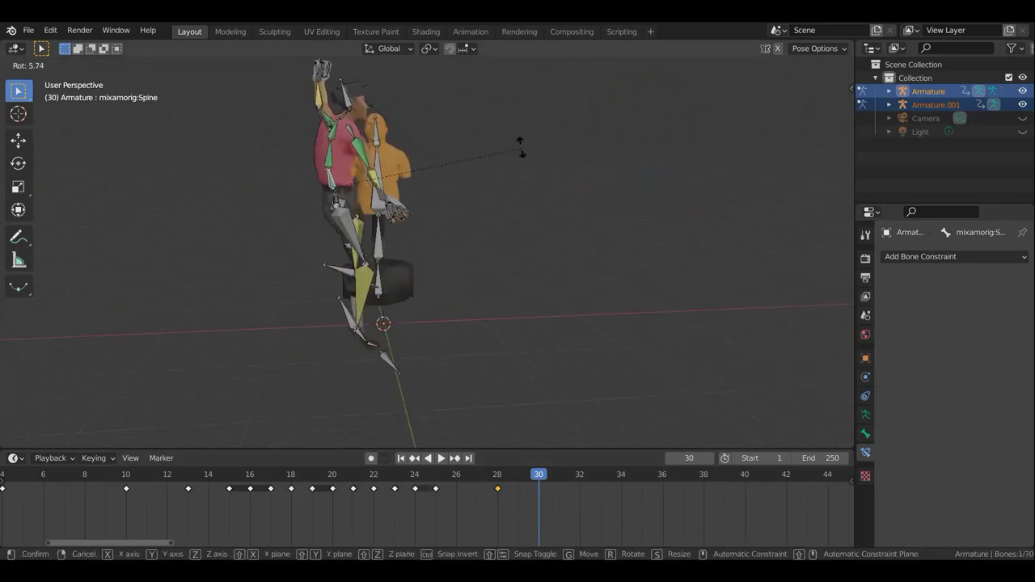
click(376, 91)
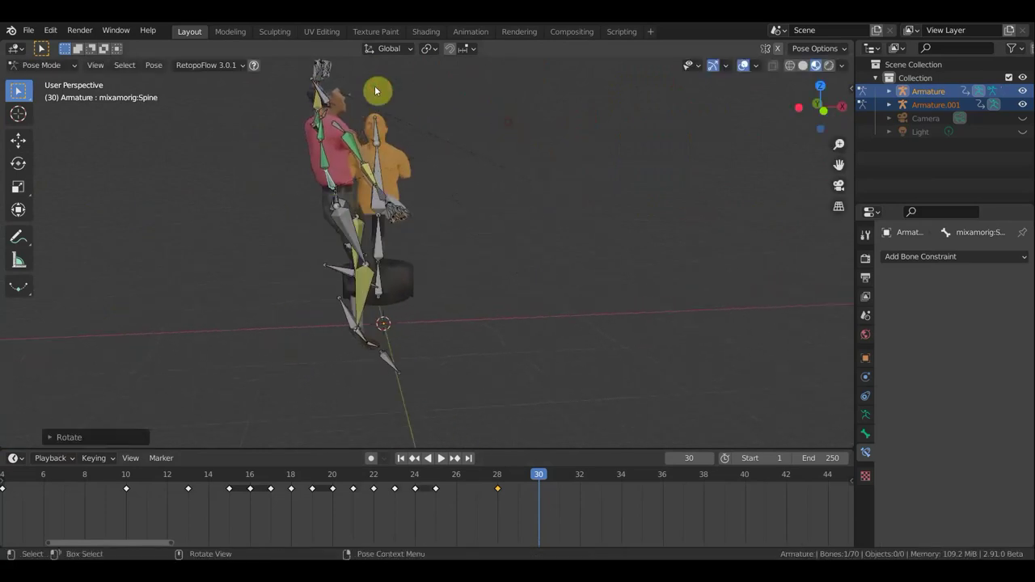
click(325, 97)
key(r)
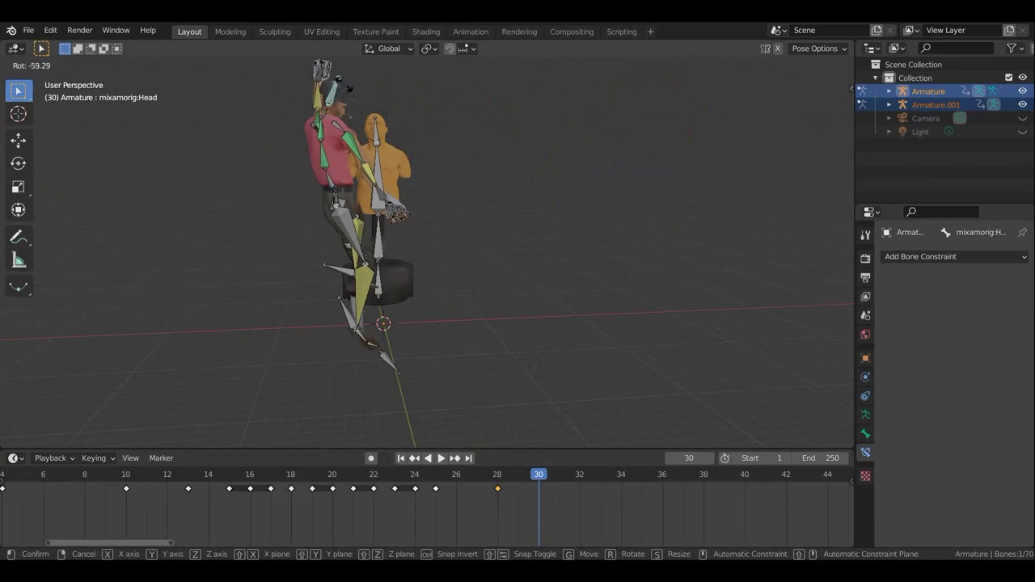
click(323, 81)
Rotate the hips bone to twist the body toward the dummy.
mouse_move(406, 196)
middle_down()
mouse_move(227, 204)
mouse_move(385, 201)
middle_up()
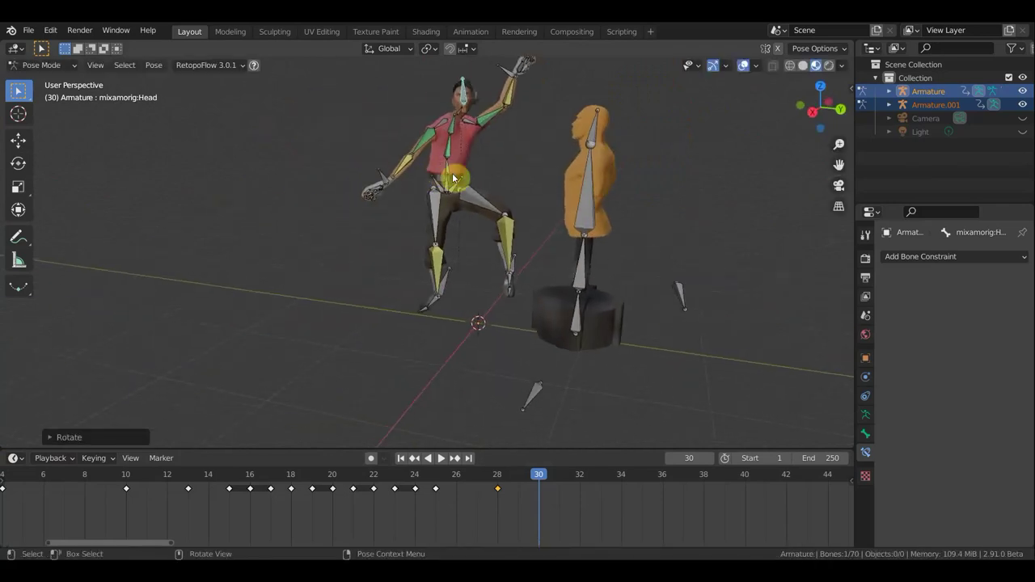
key(r)
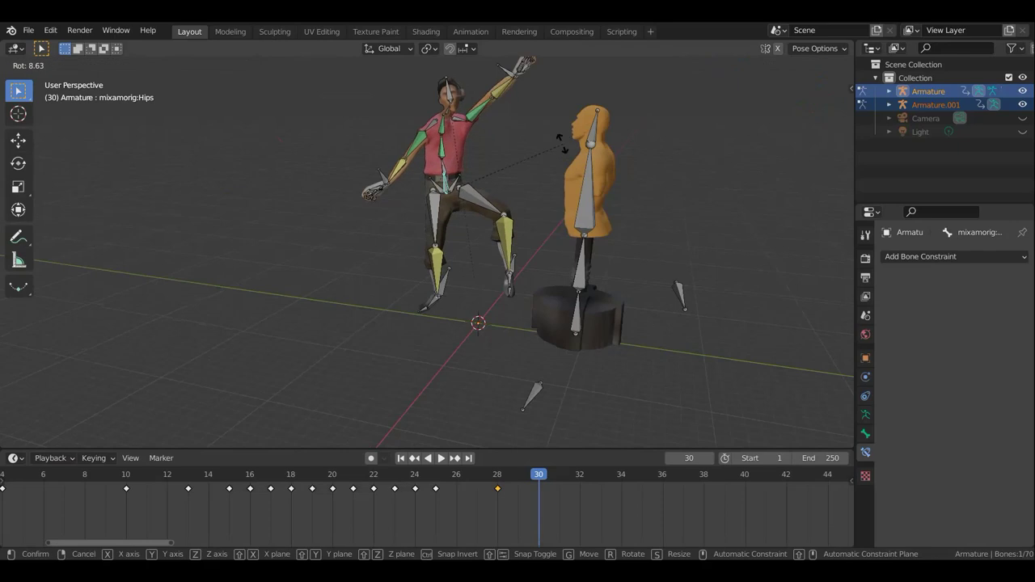
click(564, 149)
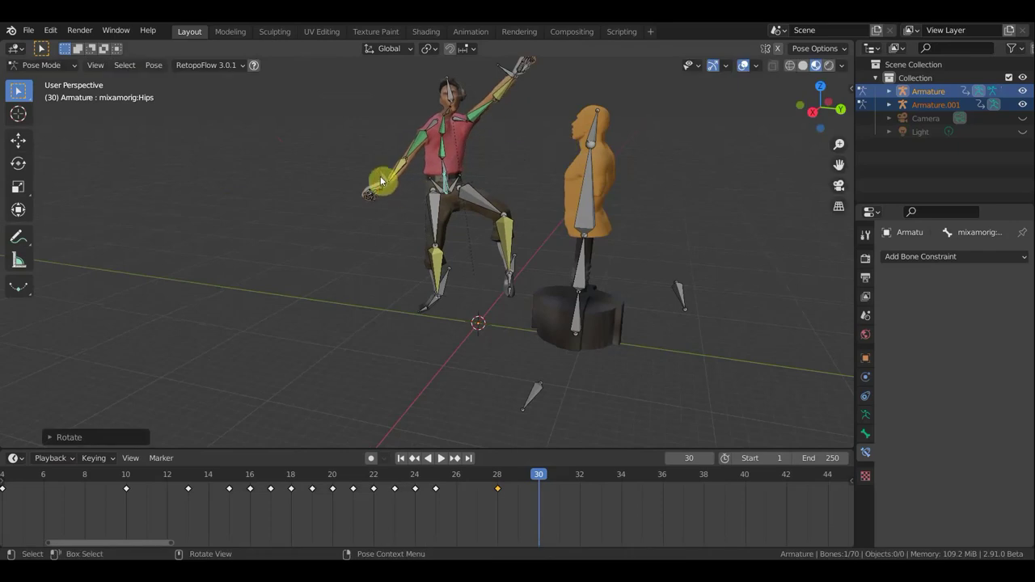
click(548, 271)
mouse_move(526, 275)
middle_down()
mouse_move(259, 254)
mouse_move(283, 247)
middle_up()
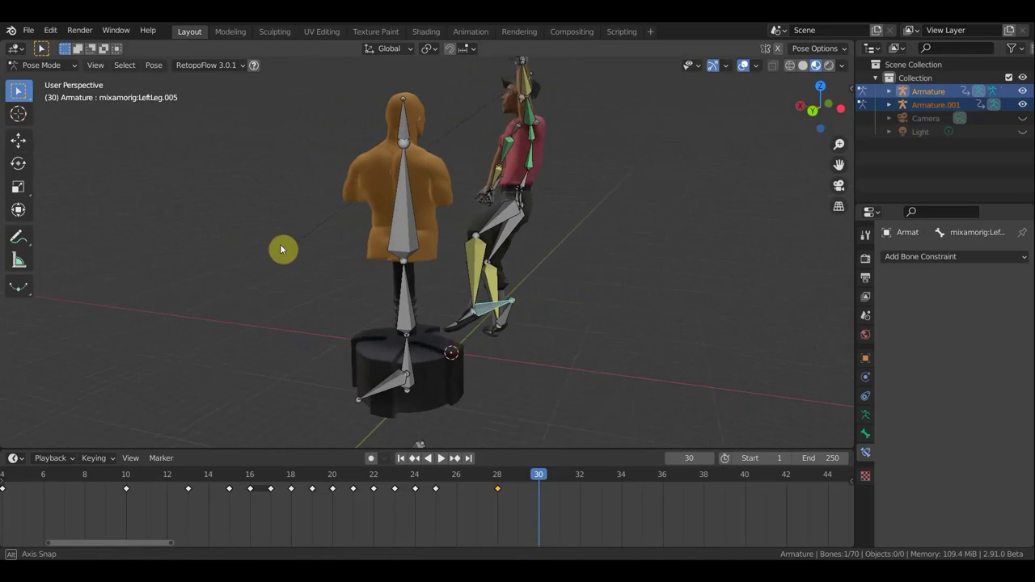
Raise the foot bone, then hide the bones and overlays to inspect the mesh.
key(g)
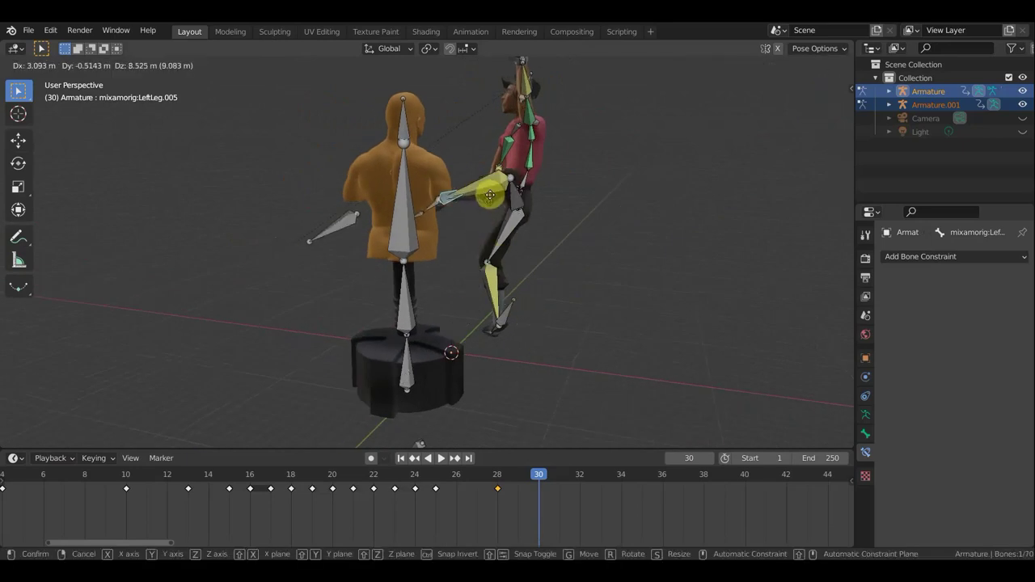
click(488, 95)
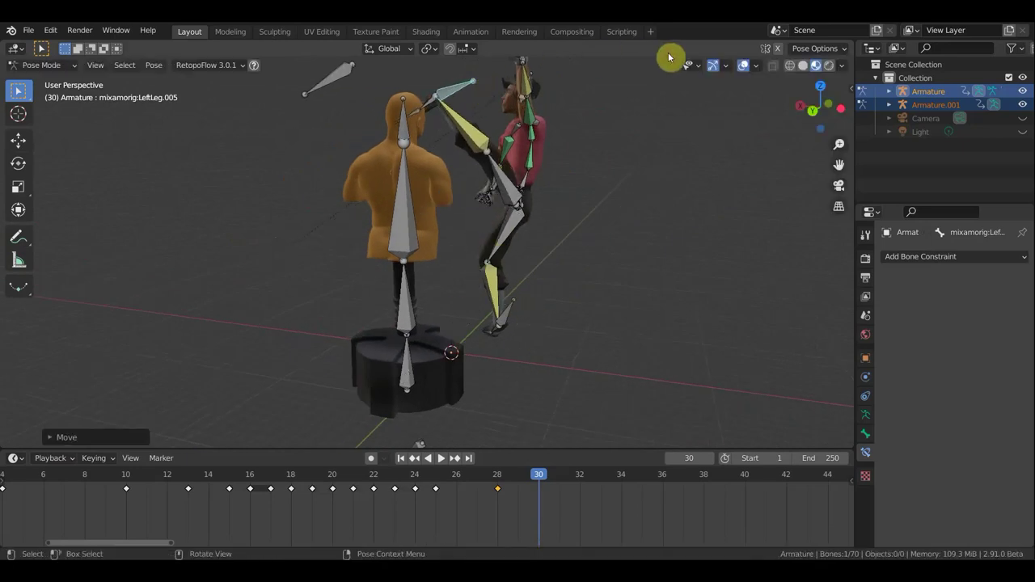
click(744, 65)
mouse_move(670, 151)
middle_down()
mouse_move(636, 277)
mouse_move(793, 283)
mouse_move(634, 280)
middle_up()
mouse_move(545, 333)
middle_down()
mouse_move(642, 287)
mouse_move(670, 319)
mouse_move(606, 129)
mouse_move(609, 162)
mouse_move(618, 127)
mouse_move(586, 343)
middle_up()
Rotate the kicking leg, then show the bones and overlays again.
key(r)
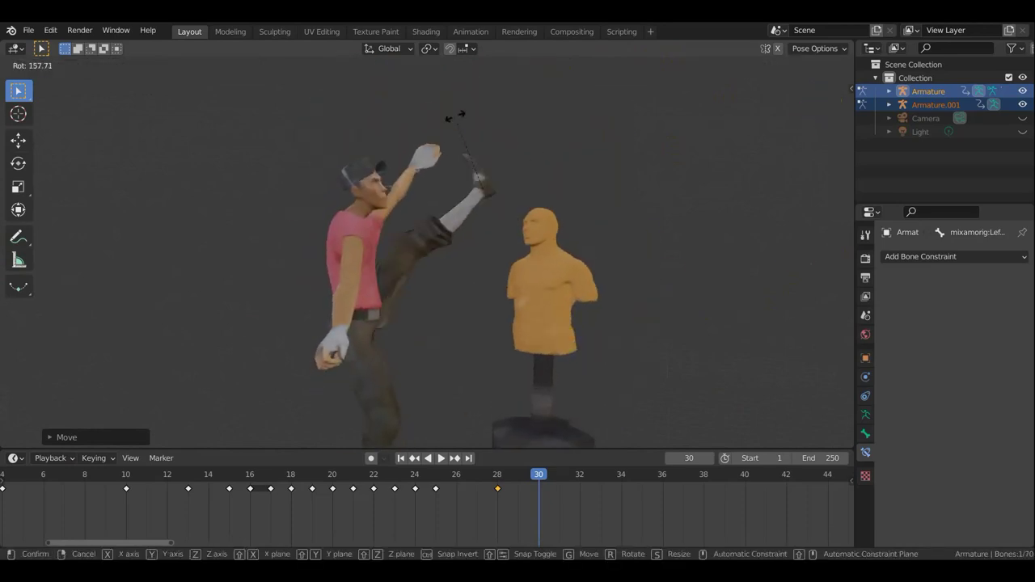
click(463, 119)
middle_drag(449, 158, 354, 165)
click(412, 309)
click(742, 67)
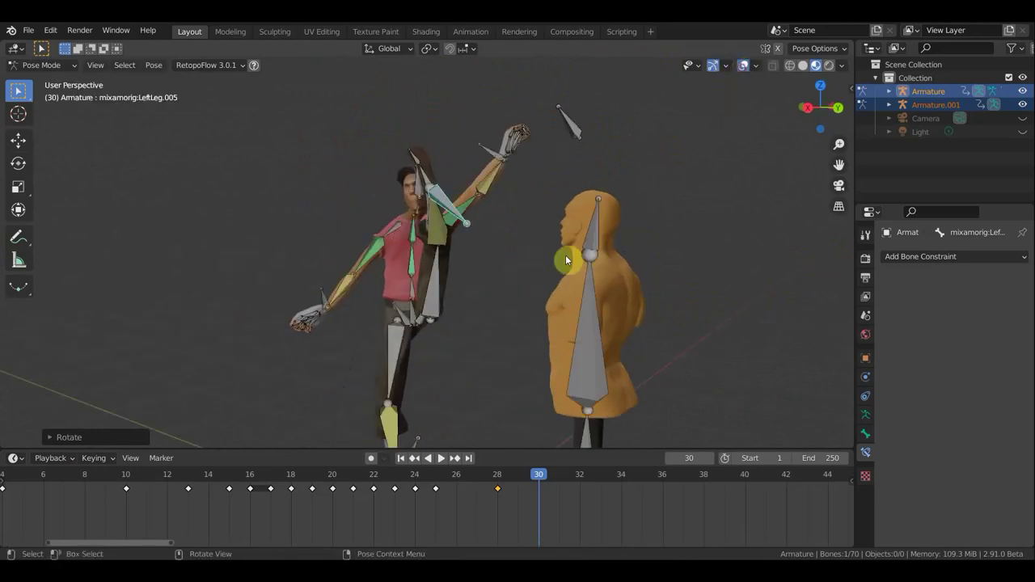
Move the hips to shift the whole body, then rotate the raised leg.
click(449, 315)
key(g)
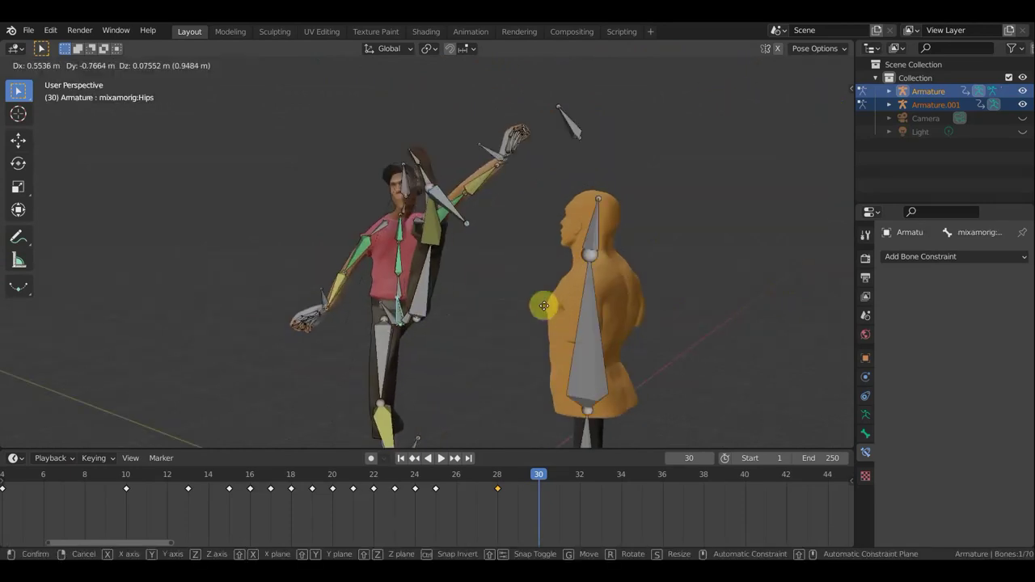
click(537, 304)
click(454, 212)
key(r)
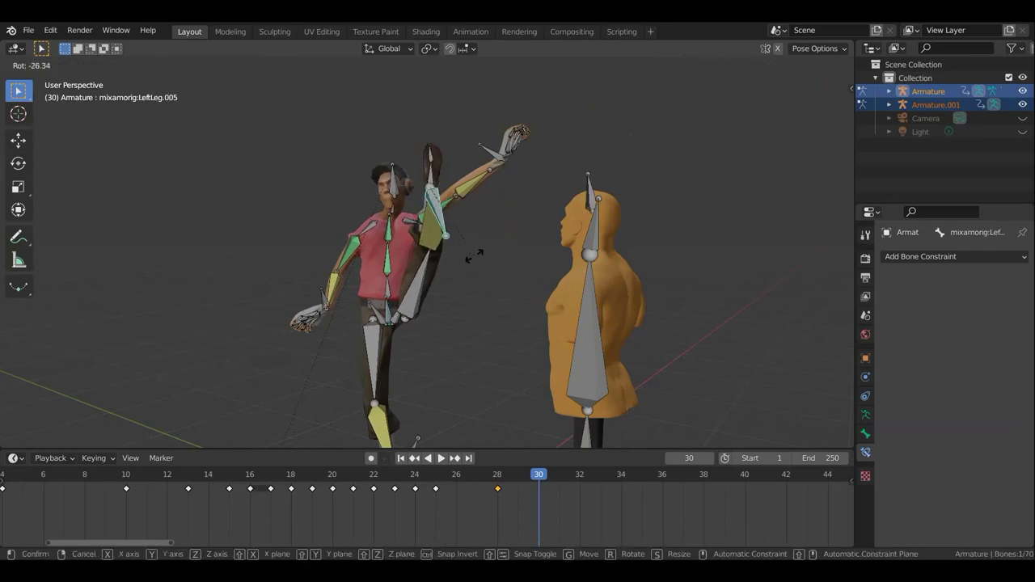
click(480, 259)
Move the upper left leg bone leftward and reposition the left forearm.
click(591, 187)
key(g)
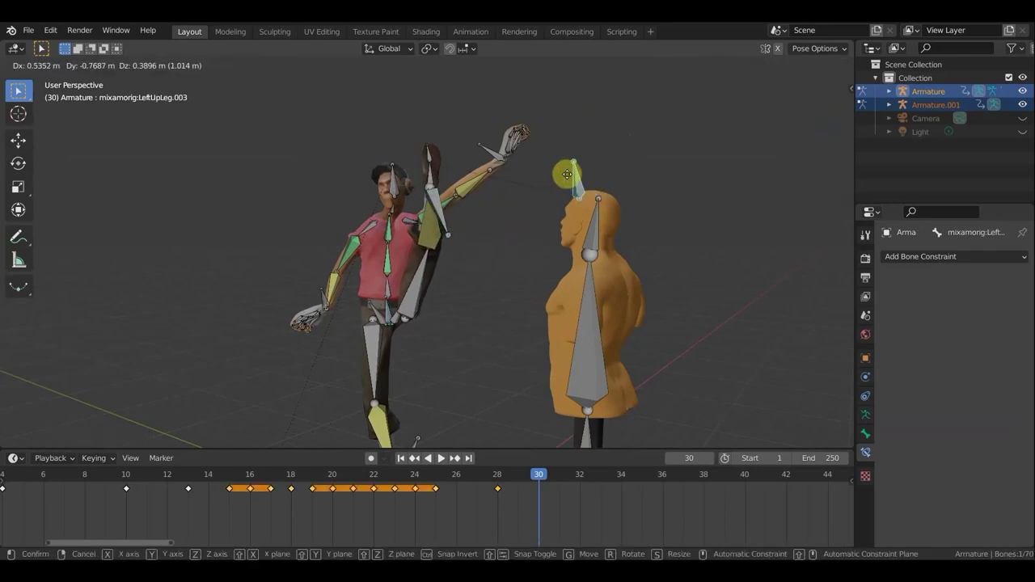
click(502, 172)
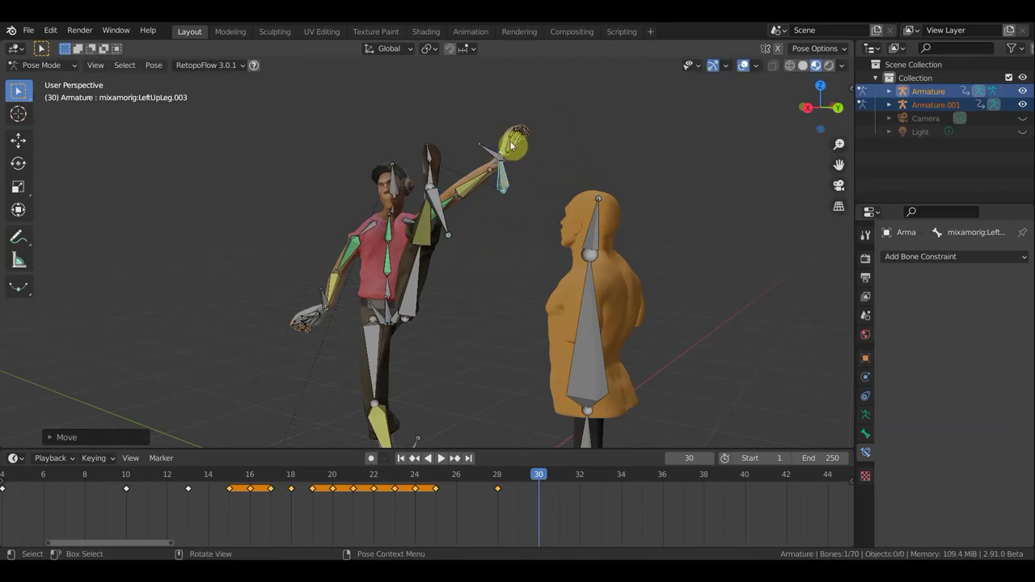
click(510, 161)
key(g)
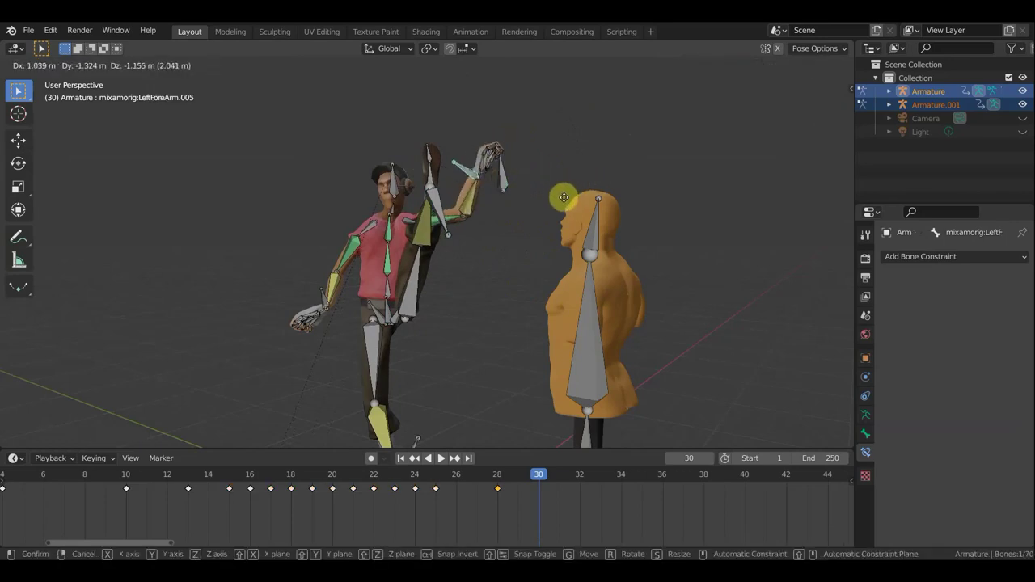
click(572, 200)
Rotate the spine bone to tilt the upper body back.
mouse_move(572, 201)
middle_down()
mouse_move(779, 231)
mouse_move(635, 236)
middle_up()
middle_drag(572, 356, 557, 280)
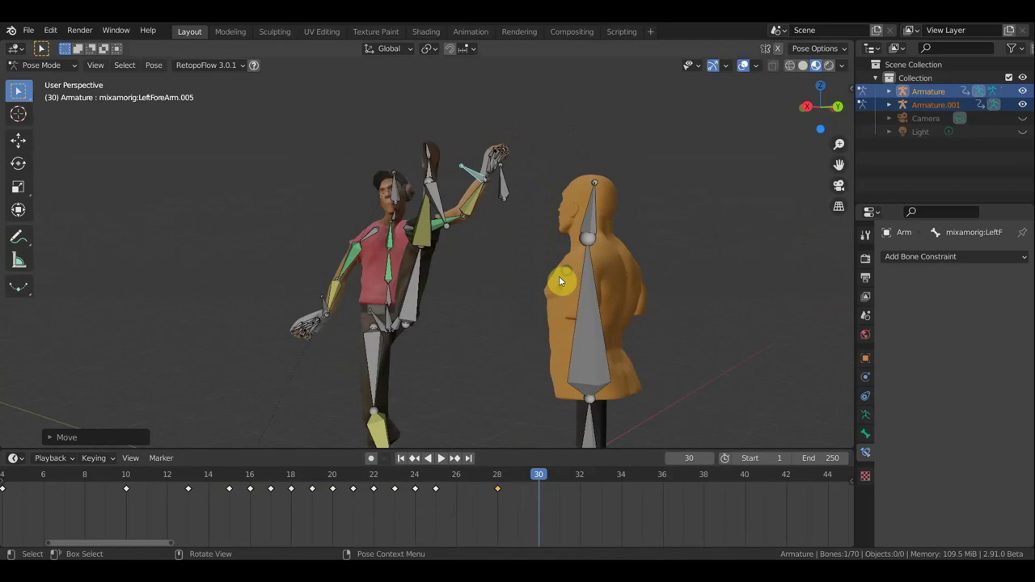
click(406, 295)
key(r)
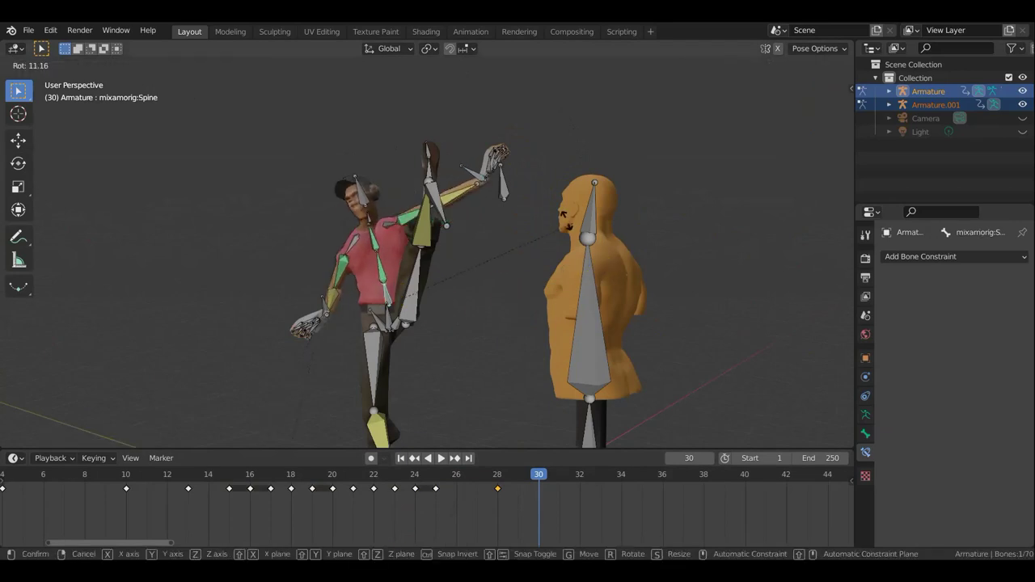
click(435, 209)
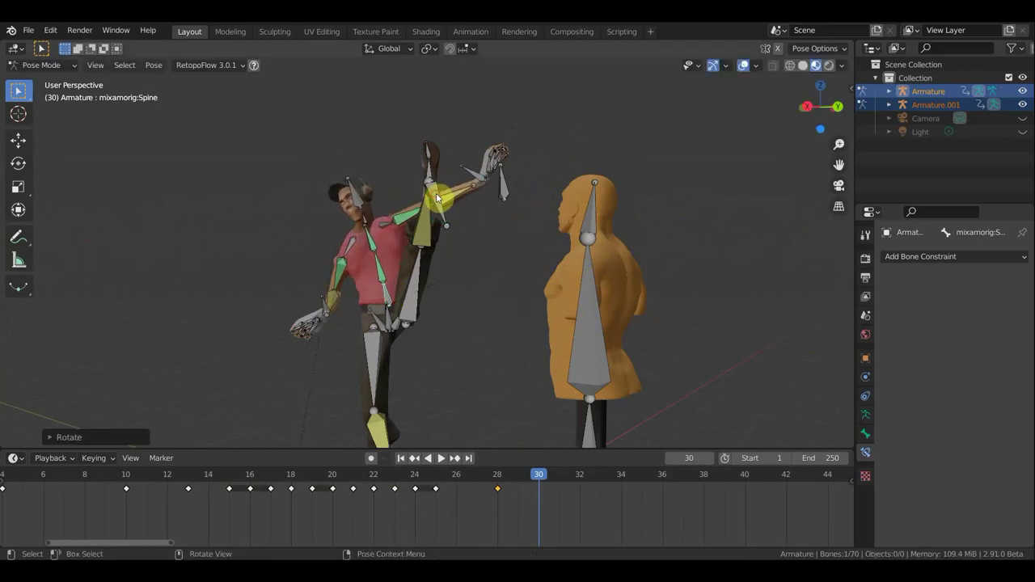
Move the kicking leg's lower bone and rotate its foot.
click(435, 197)
key(g)
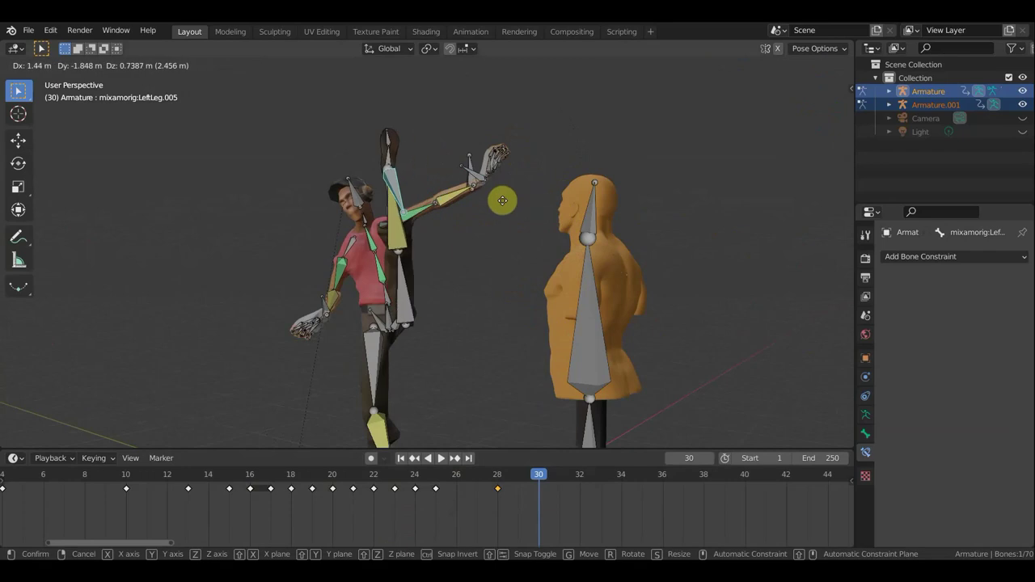
click(474, 207)
mouse_move(612, 238)
middle_down()
mouse_move(668, 240)
mouse_move(402, 405)
middle_up()
click(441, 435)
mouse_move(441, 435)
middle_down()
mouse_move(428, 67)
mouse_move(444, 173)
mouse_move(485, 201)
mouse_move(508, 254)
middle_up()
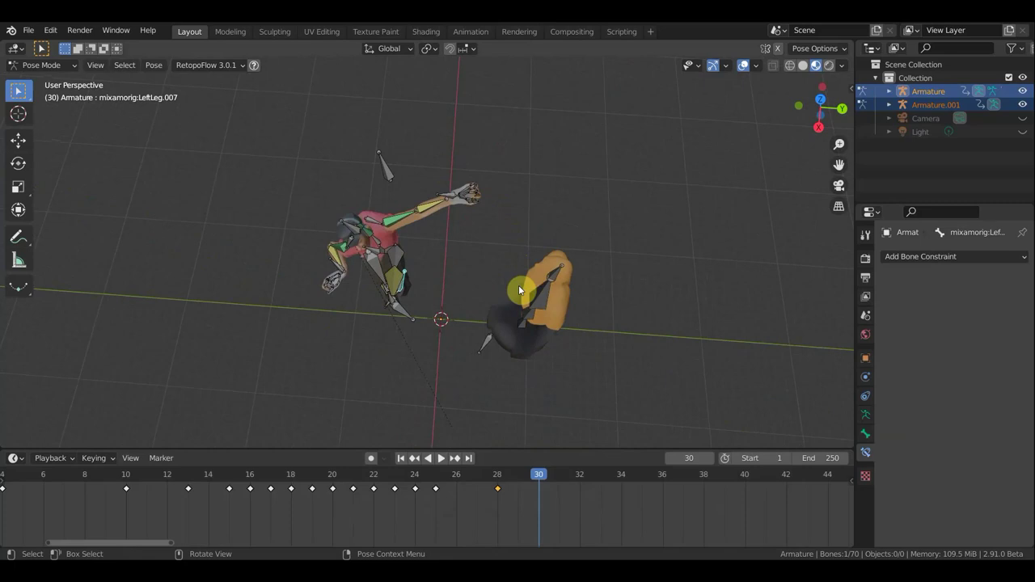
key(r)
click(431, 336)
Refine the kicking foot's rotation in Right Orthographic view.
mouse_move(497, 282)
middle_down()
mouse_move(531, 88)
mouse_move(501, 118)
mouse_move(489, 246)
middle_up()
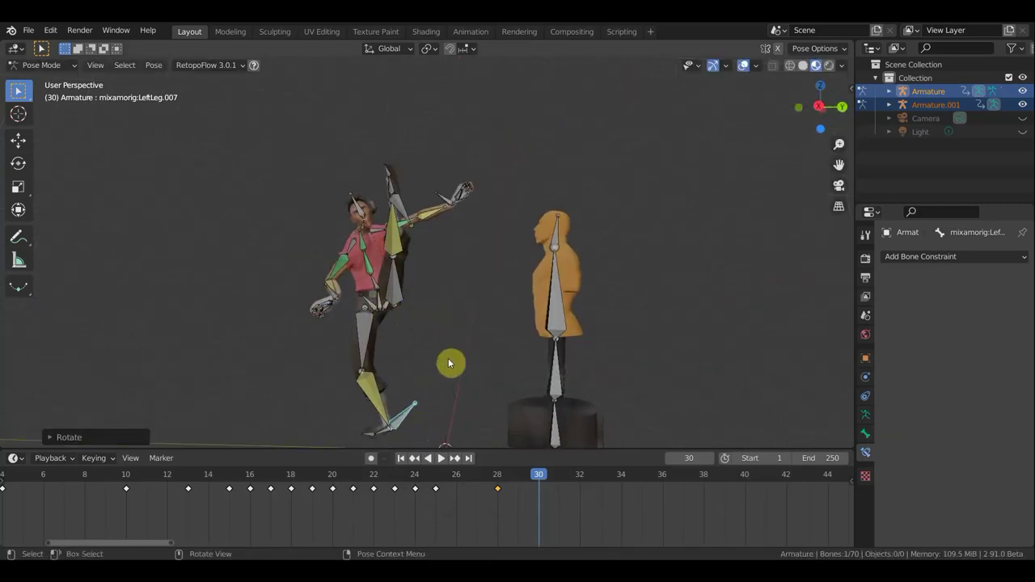
alt+middle_drag(451, 364, 450, 376)
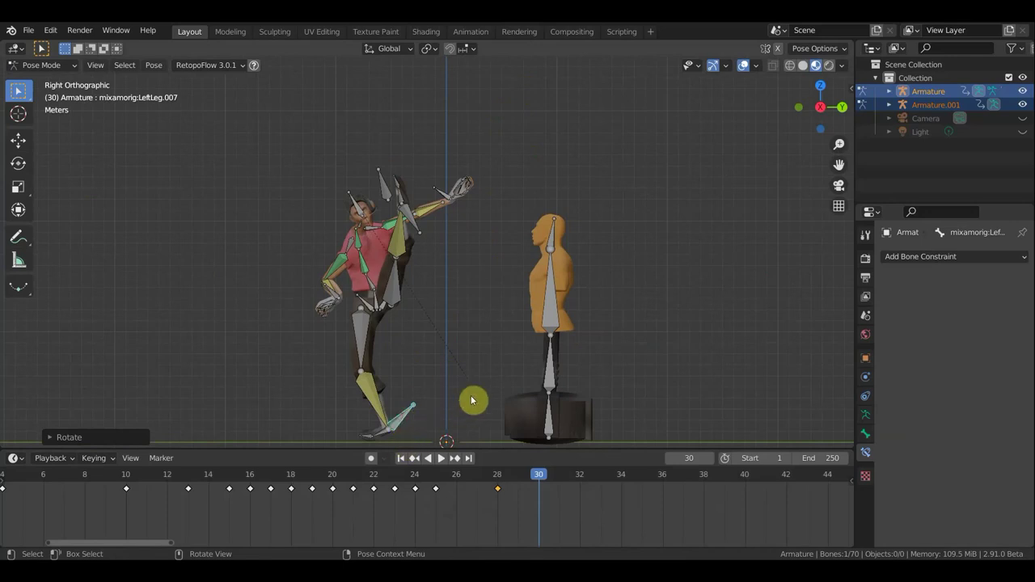
key(r)
click(459, 377)
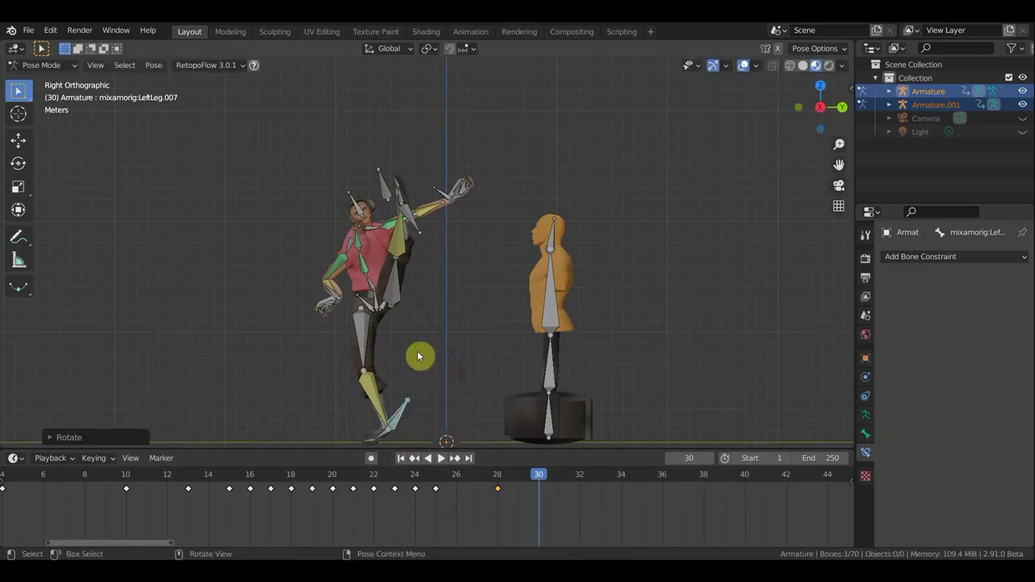
click(380, 299)
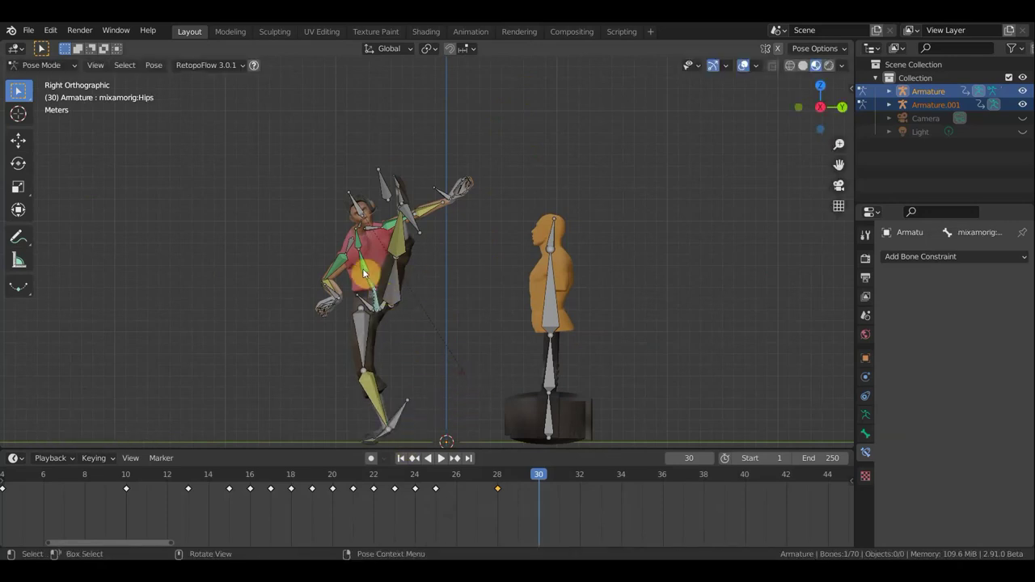
mouse_move(459, 325)
middle_down()
mouse_move(490, 70)
mouse_move(507, 74)
middle_up()
Rotate the spine to turn the torso and rotate the head.
click(505, 243)
mouse_move(506, 243)
alt+middle_down()
mouse_move(515, 234)
mouse_move(574, 351)
alt+middle_up()
key(r)
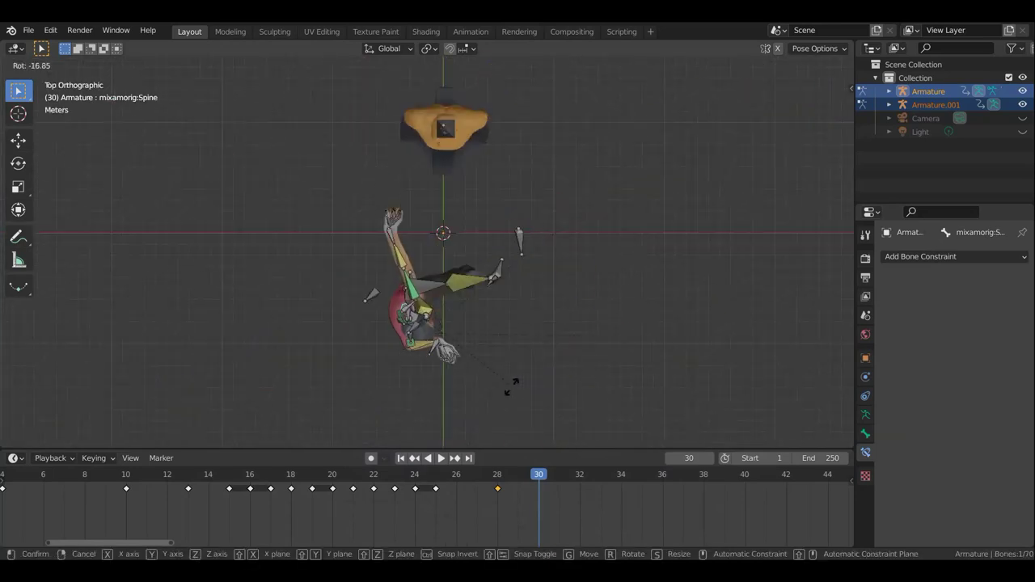
click(466, 380)
mouse_move(432, 331)
middle_down()
mouse_move(254, 155)
mouse_move(275, 154)
mouse_move(335, 200)
middle_up()
click(348, 200)
mouse_move(428, 280)
middle_down()
mouse_move(439, 354)
mouse_move(489, 309)
middle_up()
key(r)
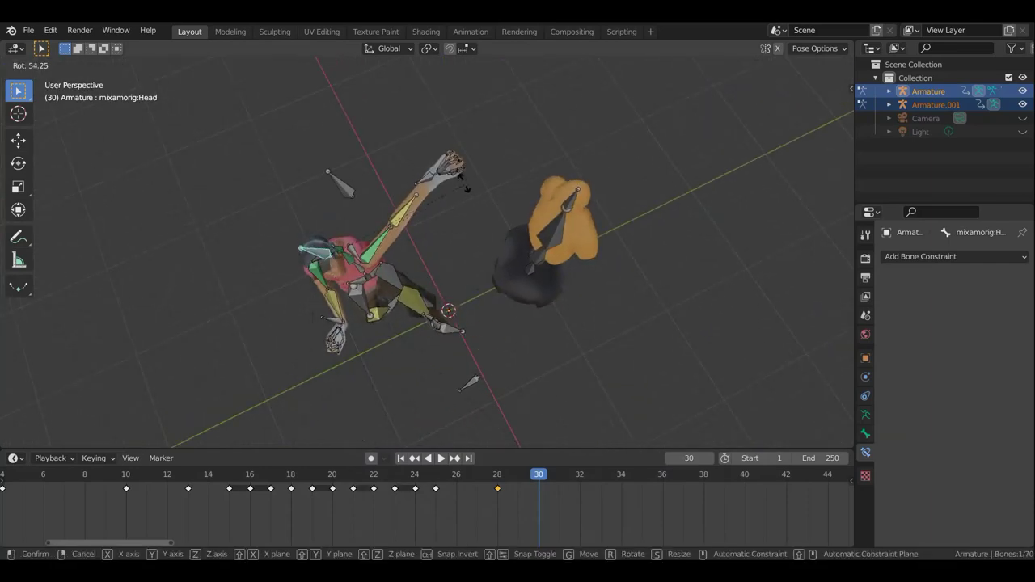
click(453, 209)
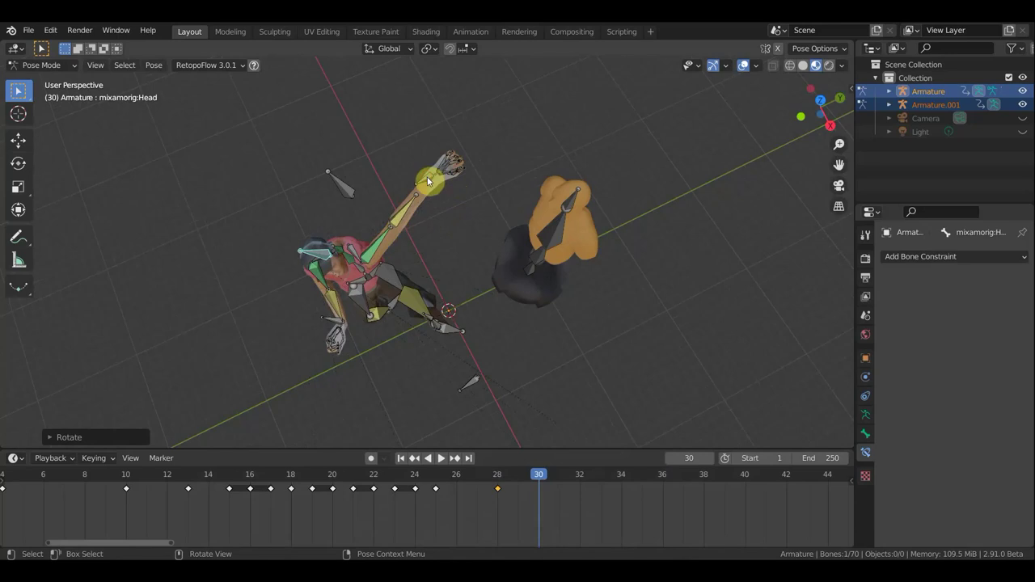
Move the left forearm and rotate the left shoulder.
click(424, 229)
key(g)
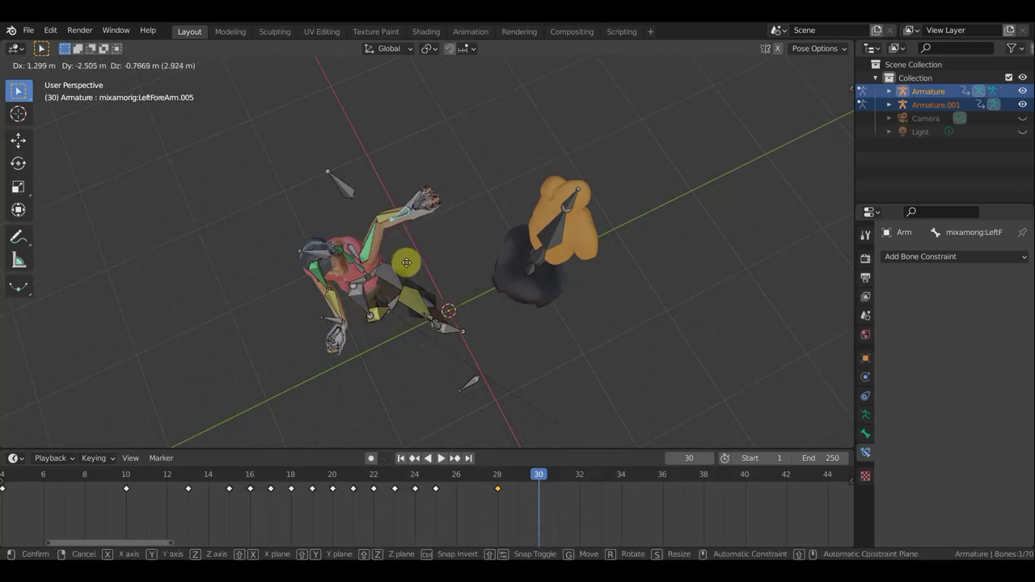
click(385, 260)
click(352, 248)
key(r)
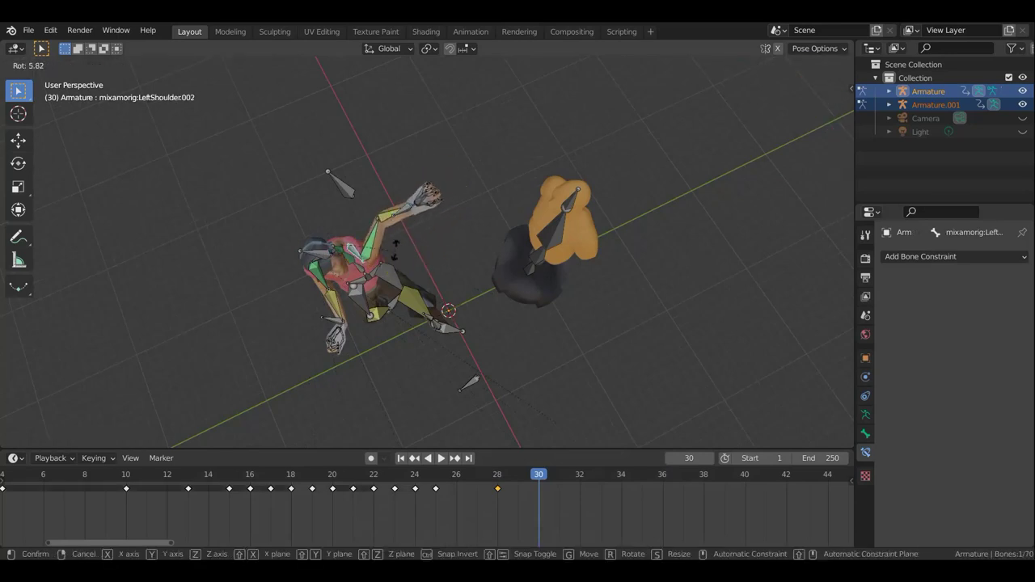
click(404, 234)
Adjust the head rotation again and move the left forearm.
mouse_move(409, 238)
middle_down()
mouse_move(365, 116)
mouse_move(381, 122)
mouse_move(346, 172)
middle_up()
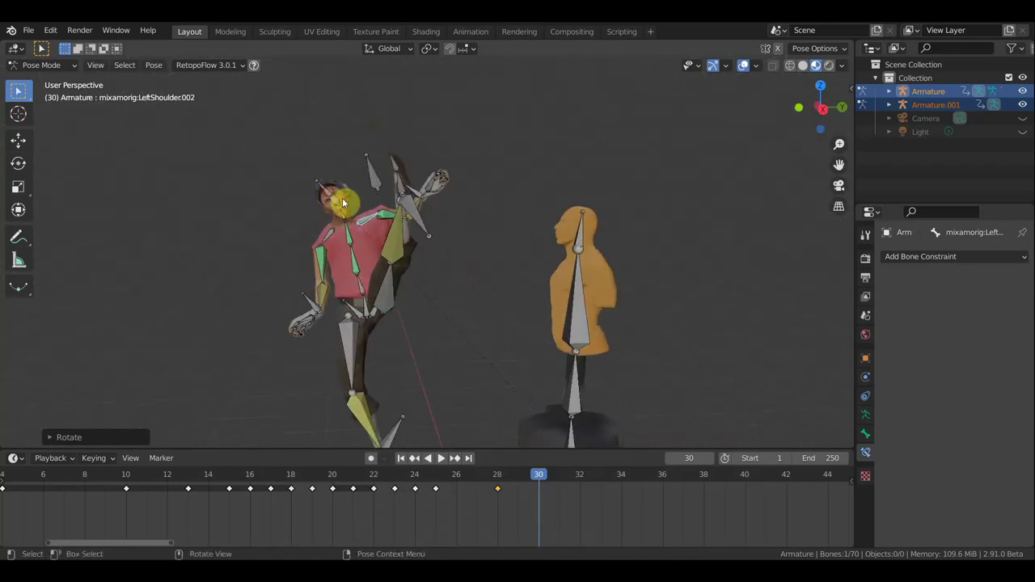
click(331, 190)
key(r)
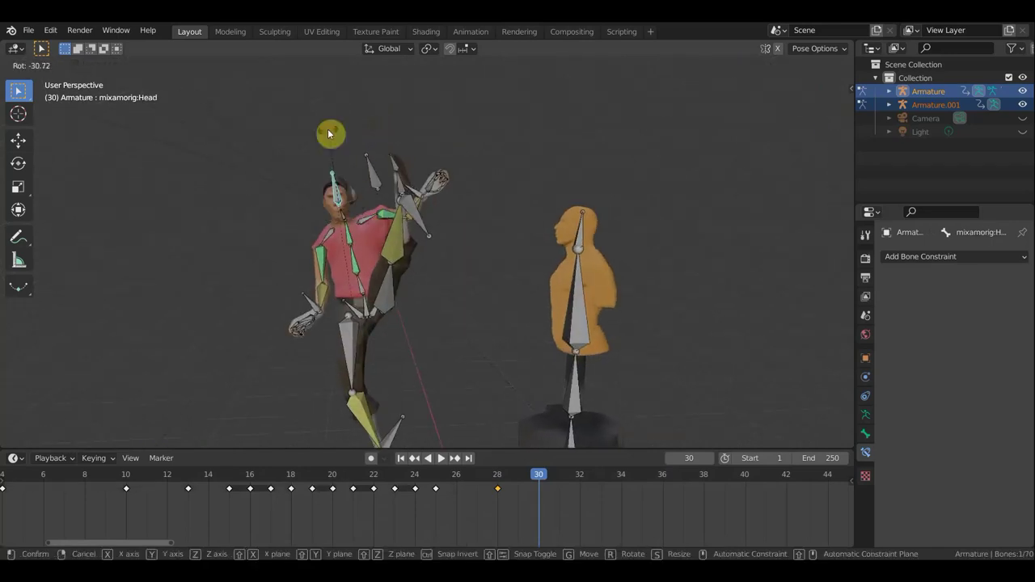
click(372, 255)
mouse_move(387, 219)
middle_down()
mouse_move(363, 326)
mouse_move(418, 386)
mouse_move(394, 310)
middle_up()
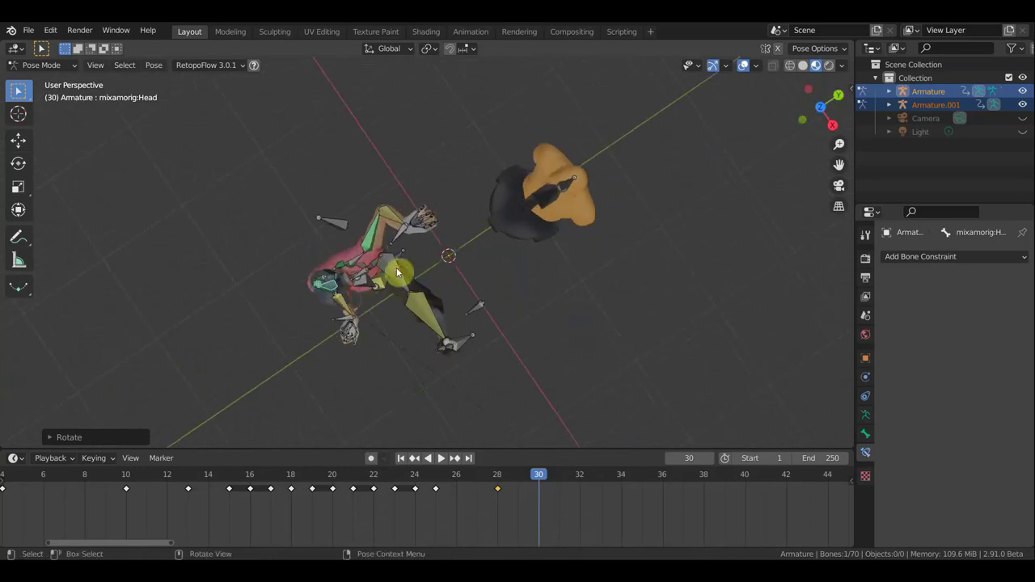
click(397, 235)
key(g)
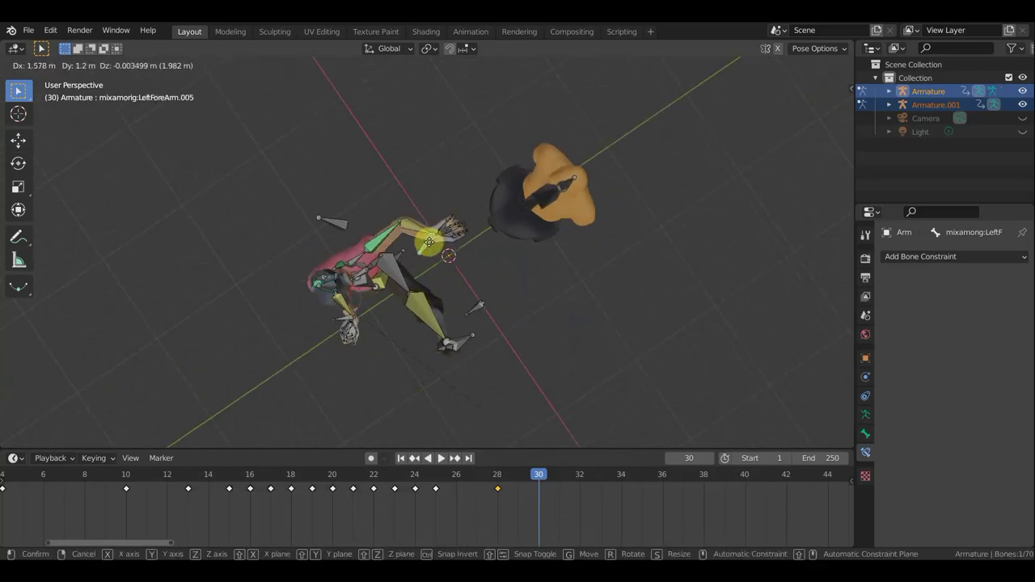
click(441, 260)
Shift the arm slightly to raise the forearm above the head, then select all bones.
mouse_move(440, 261)
middle_down()
mouse_move(398, 201)
mouse_move(351, 94)
middle_up()
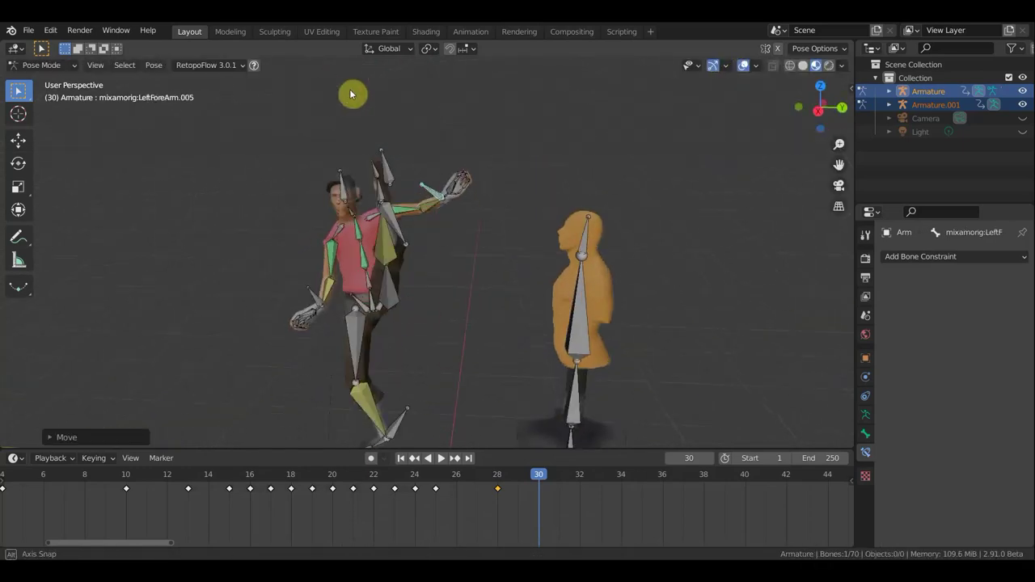
mouse_move(554, 187)
middle_down()
mouse_move(541, 178)
mouse_move(513, 189)
middle_up()
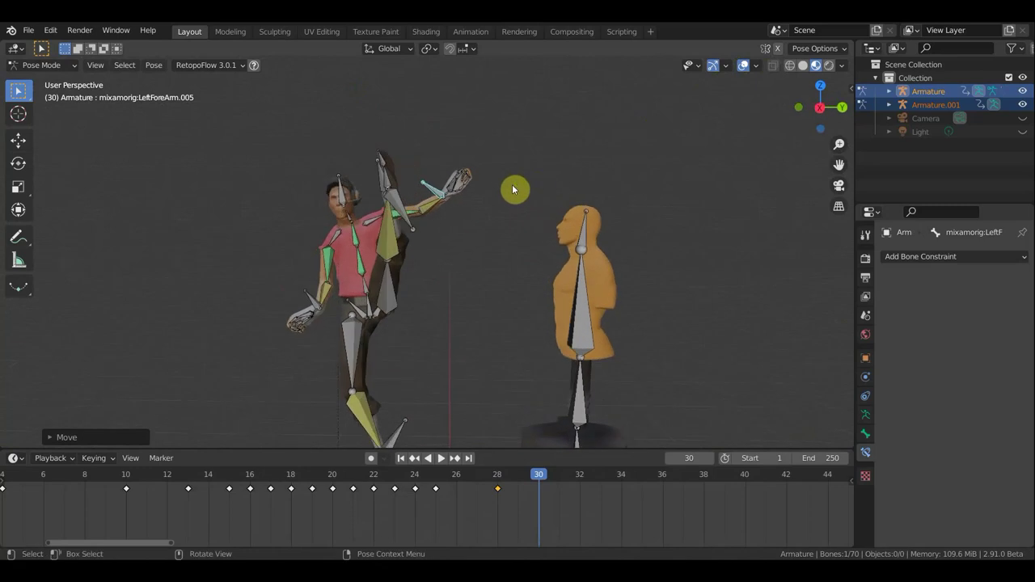
scroll(510, 206, down, 2)
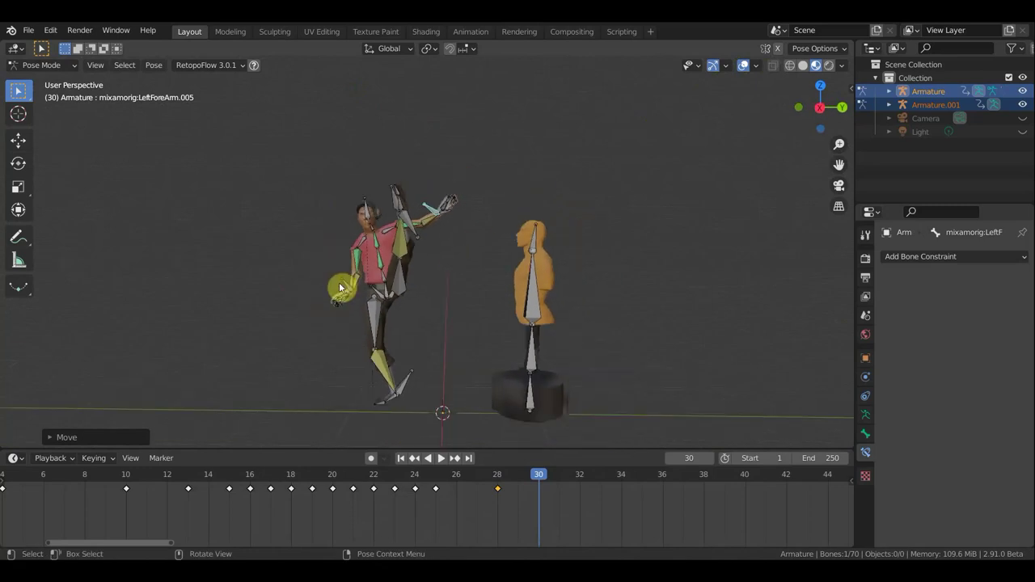
key(g)
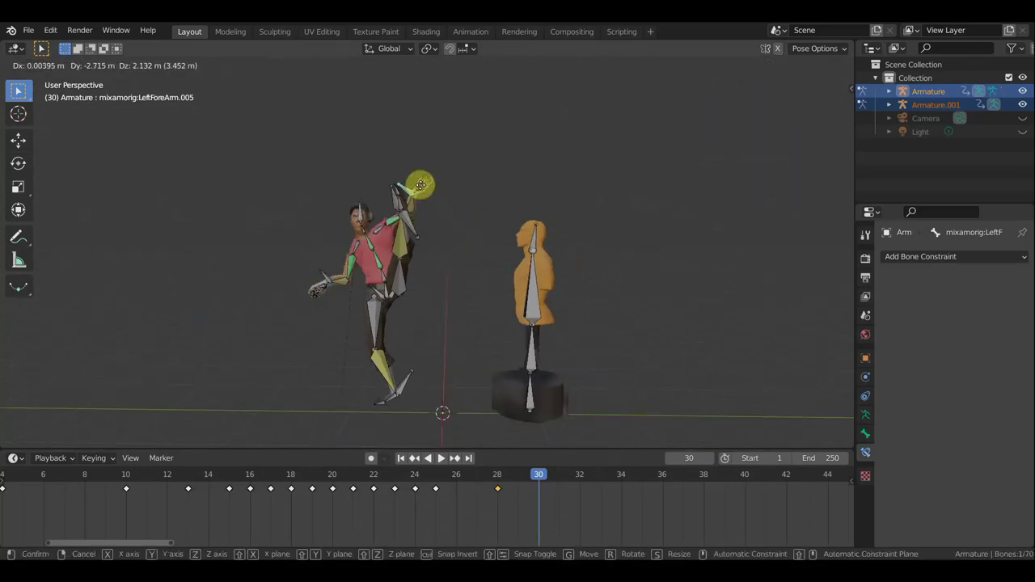
click(430, 186)
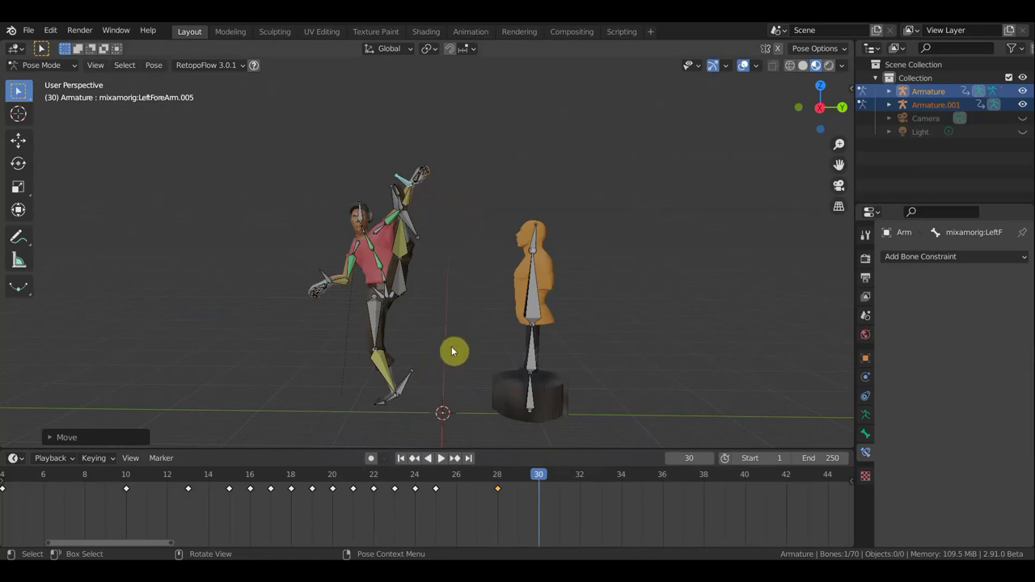
key(a)
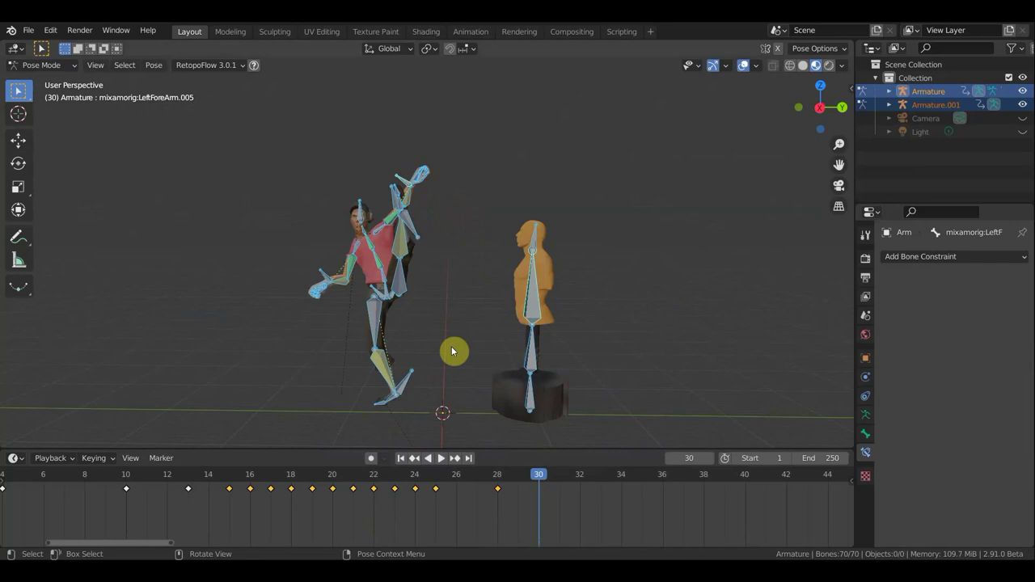
Key Location & Rotation on all bones at frame 30, play back, and return to frame 30.
key(i)
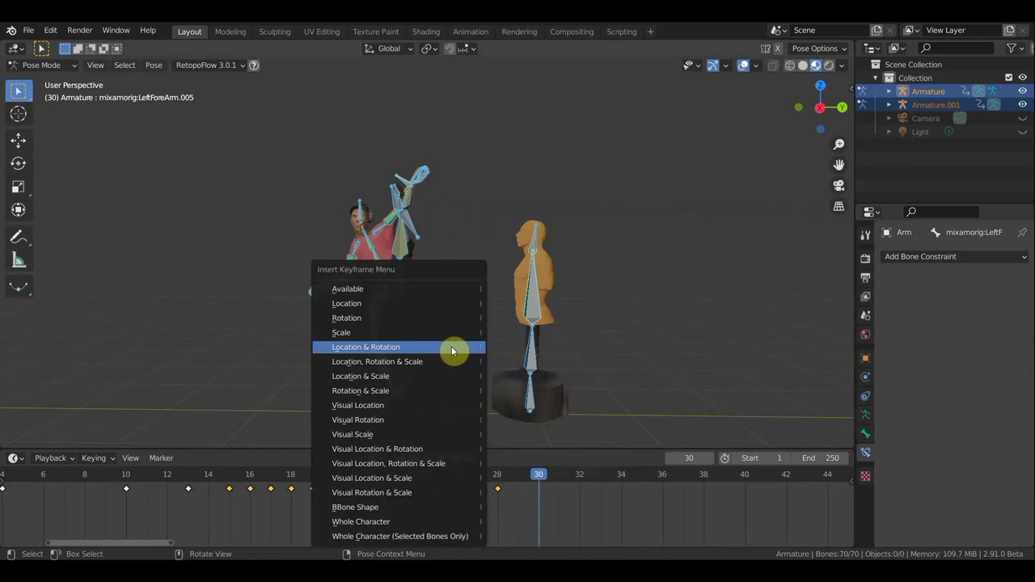
click(451, 346)
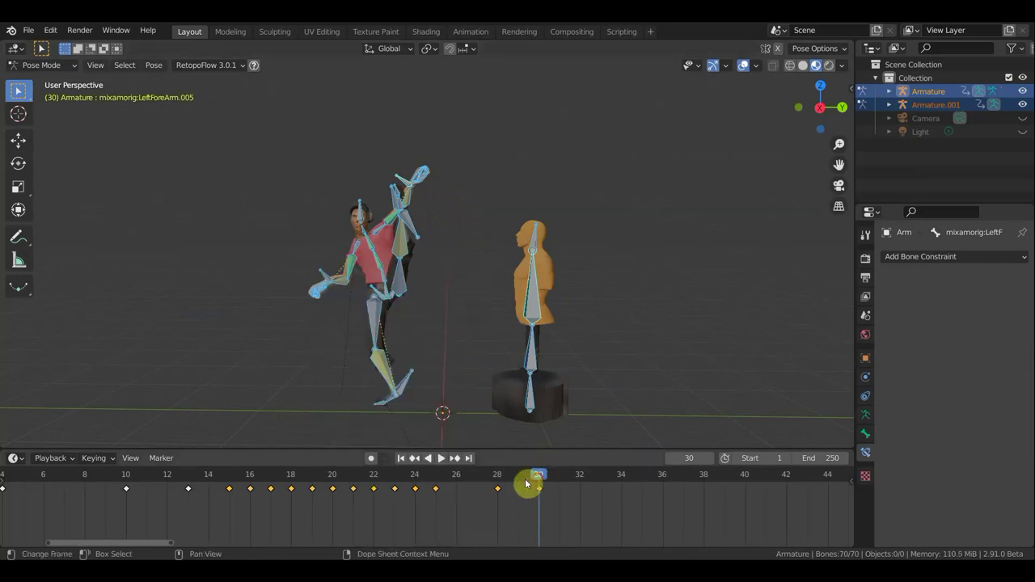
key(space)
mouse_move(270, 457)
mouse_down()
mouse_move(571, 451)
mouse_move(386, 446)
mouse_move(542, 457)
mouse_up()
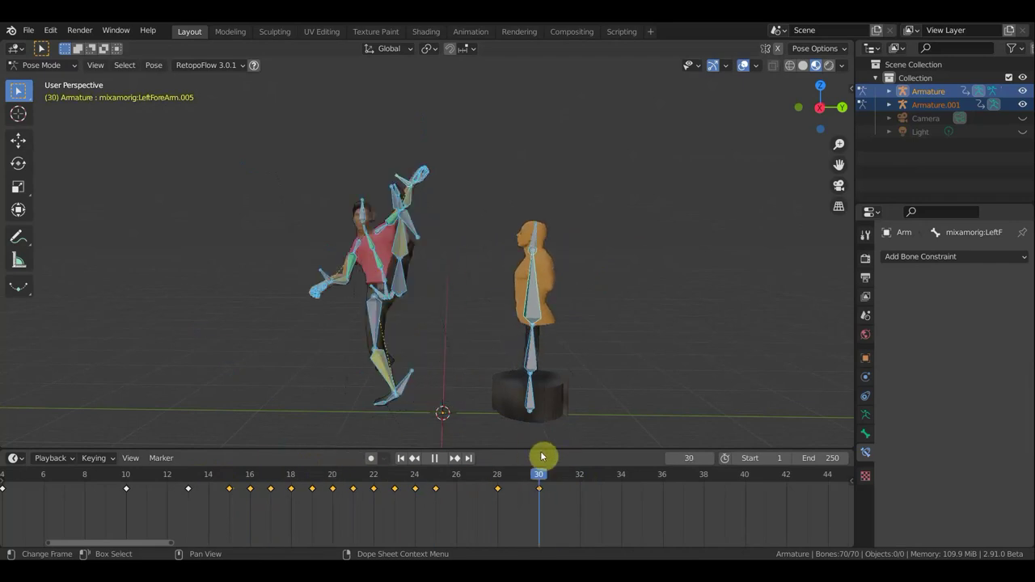
Stop playback, rotate the spine at frame 32, and move the left hand.
key(space)
mouse_move(477, 364)
middle_down()
mouse_move(496, 388)
mouse_move(526, 400)
mouse_move(553, 385)
middle_up()
key(r)
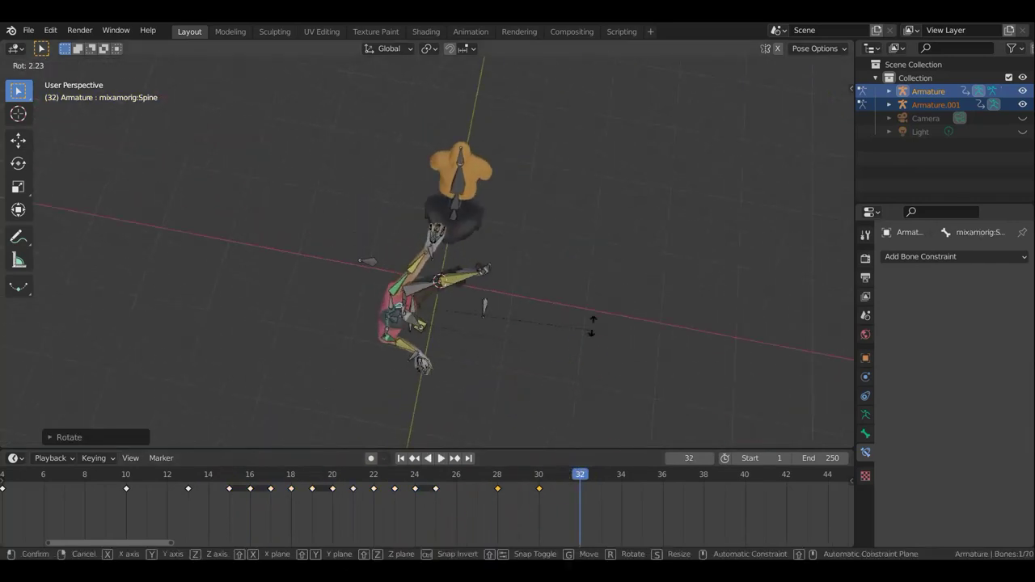
click(575, 254)
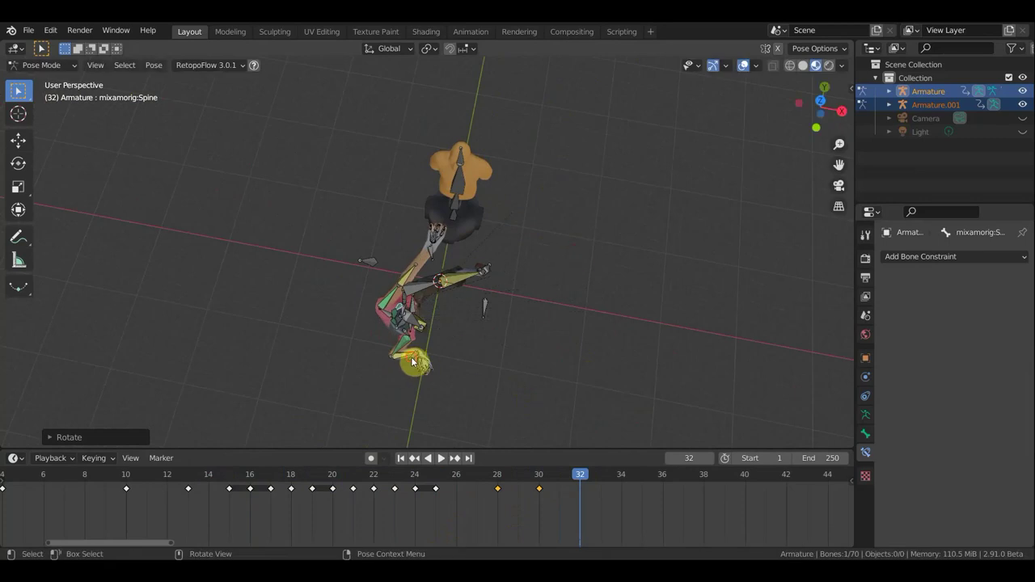
click(413, 363)
key(g)
click(486, 337)
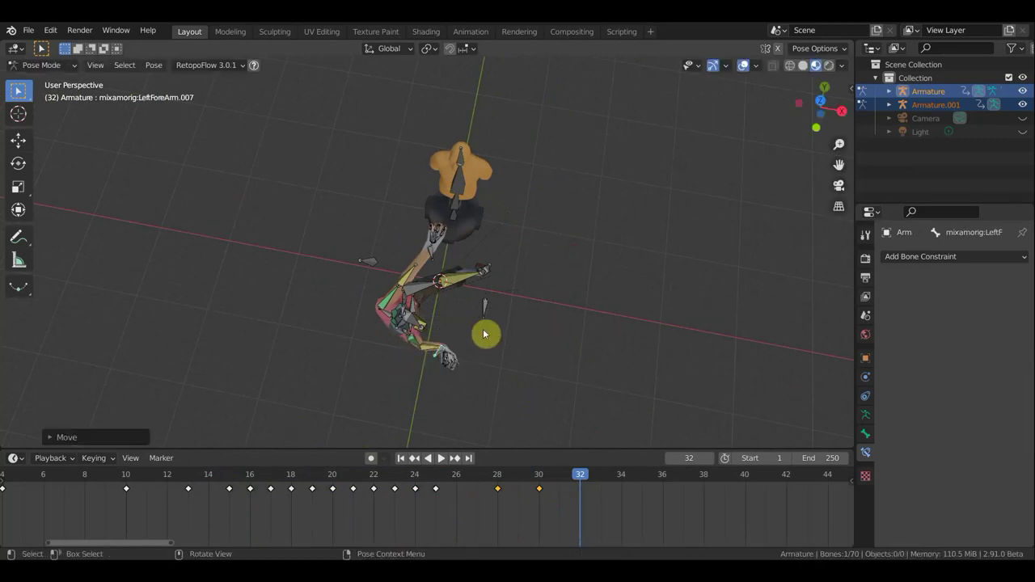
Reposition the left forearm, then move it lower.
click(431, 252)
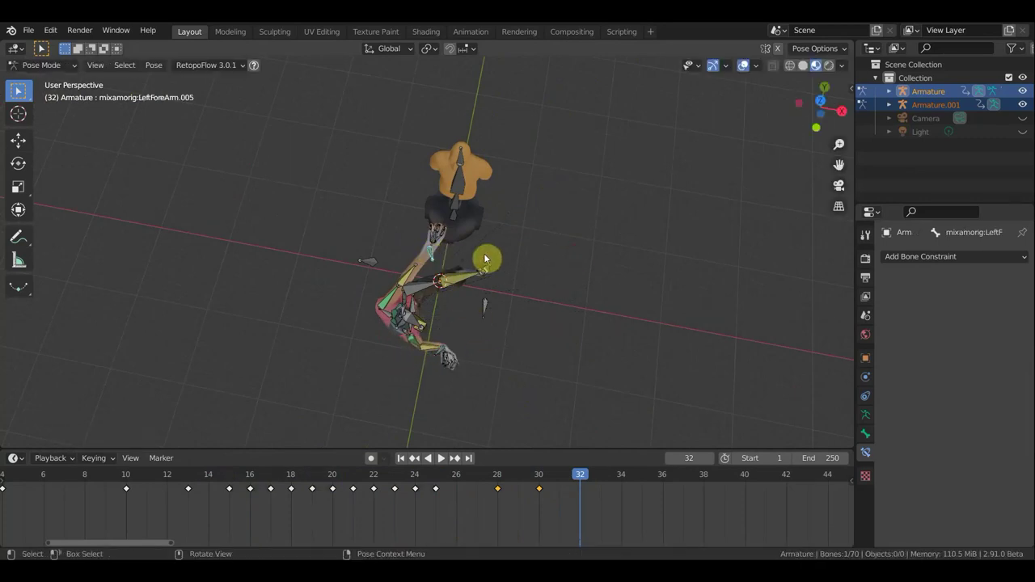
key(g)
click(420, 261)
mouse_move(421, 260)
middle_down()
mouse_move(290, 170)
mouse_move(429, 229)
middle_up()
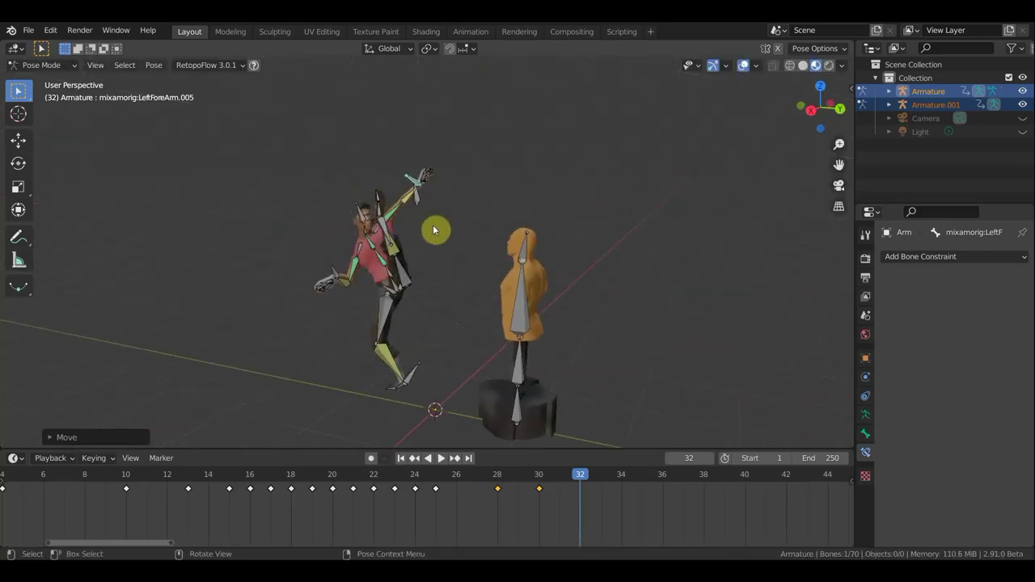
key(g)
click(405, 273)
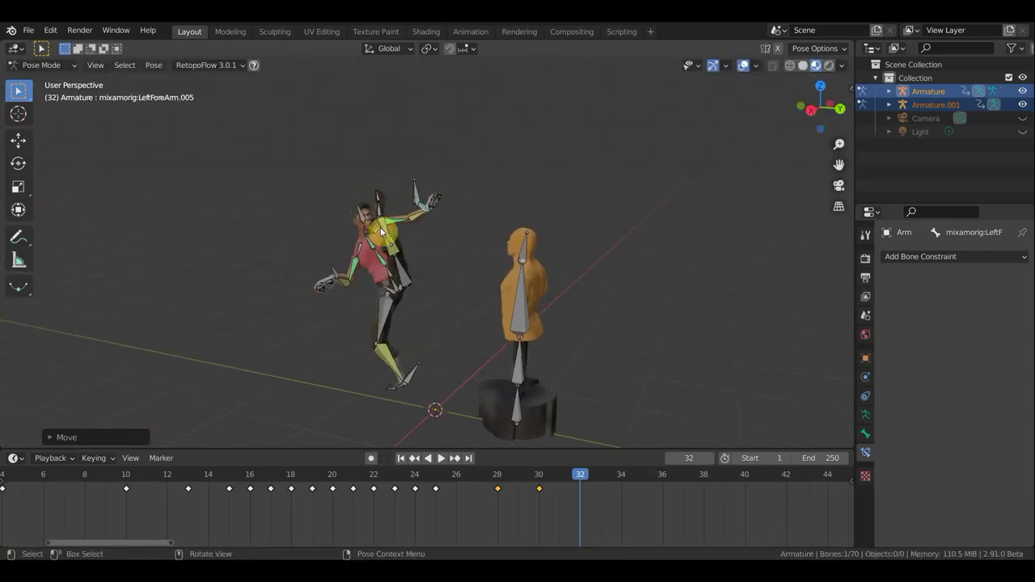
mouse_move(402, 238)
middle_down()
mouse_move(521, 232)
mouse_move(446, 248)
middle_up()
click(389, 264)
mouse_move(268, 268)
middle_down()
mouse_move(210, 267)
mouse_move(226, 272)
middle_up()
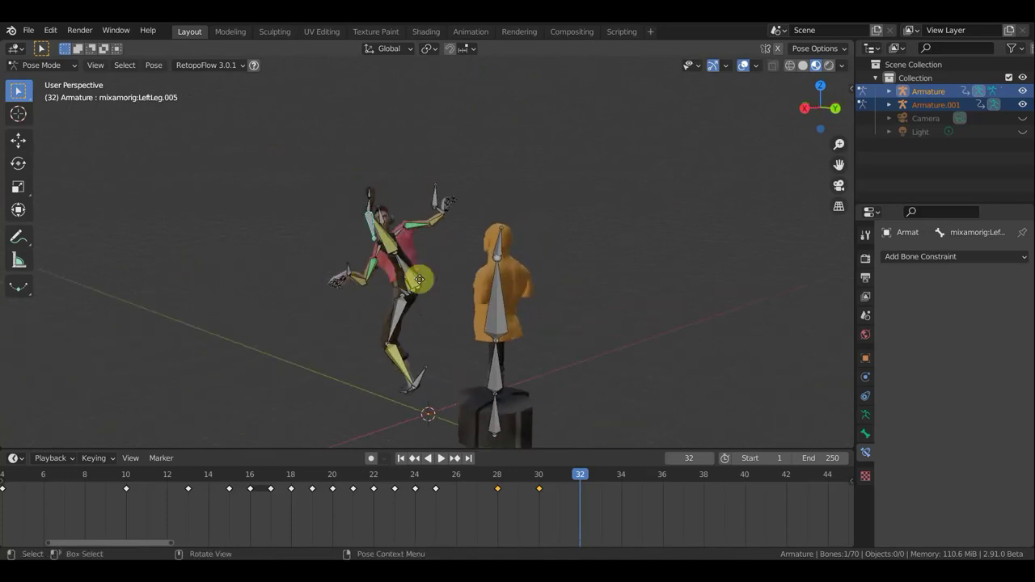
Swing the left leg out into a kick, then shift and rotate the kicking leg.
key(g)
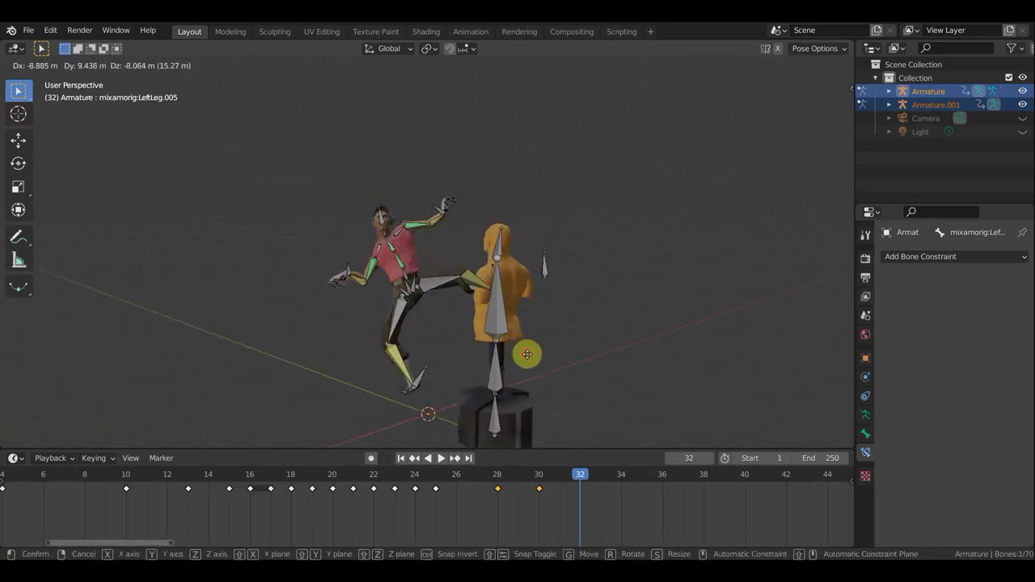
click(525, 356)
mouse_move(525, 356)
middle_down()
mouse_move(633, 358)
mouse_move(714, 337)
mouse_move(666, 353)
mouse_move(622, 412)
middle_up()
mouse_move(643, 363)
middle_down()
mouse_move(663, 365)
mouse_move(670, 353)
middle_up()
key(g)
click(654, 362)
key(r)
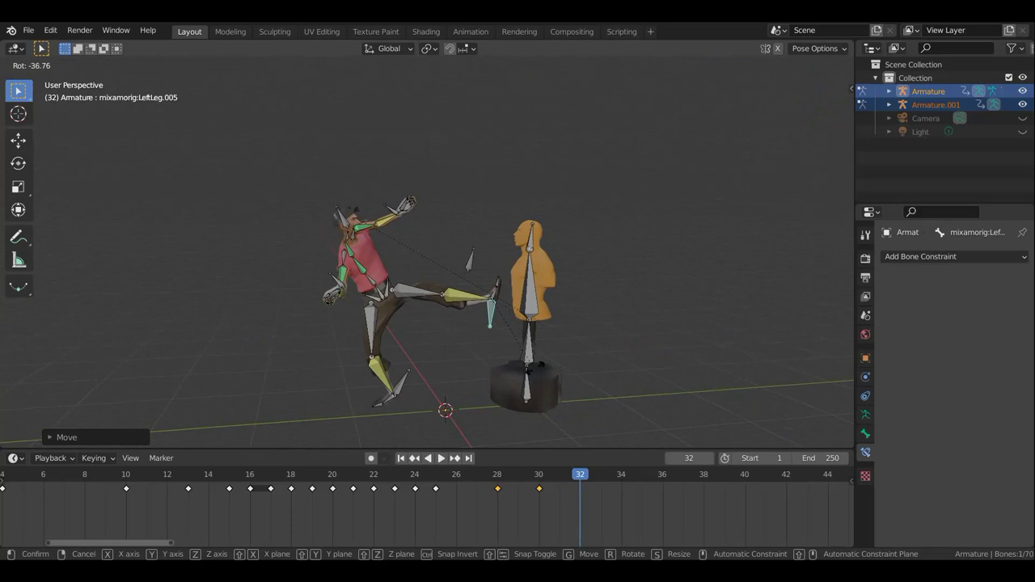
click(542, 367)
Shift the hips, pull both hands into place, and raise the foot onto the dummy's chest.
mouse_move(548, 370)
middle_down()
mouse_move(509, 340)
mouse_move(373, 279)
middle_up()
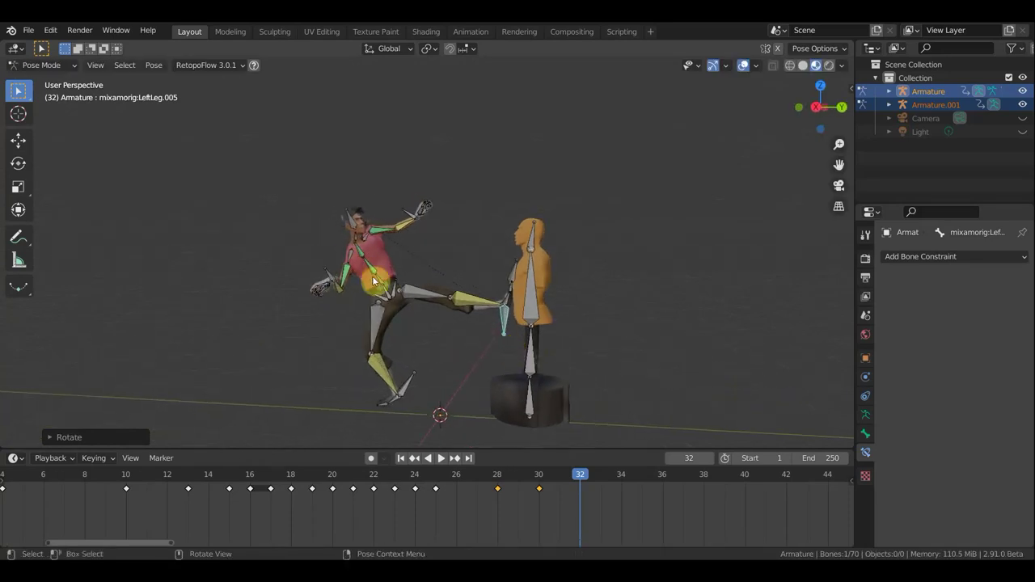
click(410, 313)
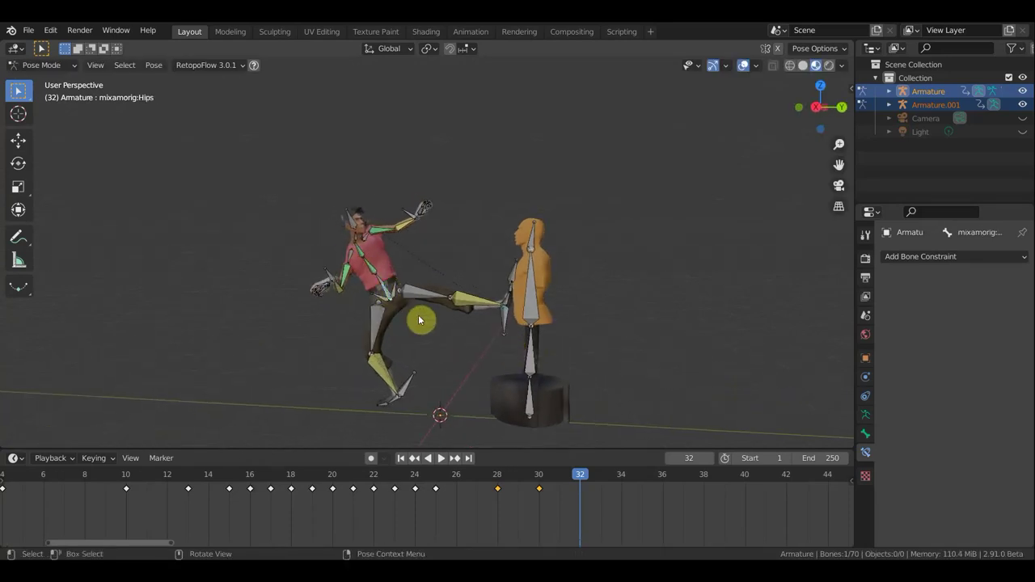
key(g)
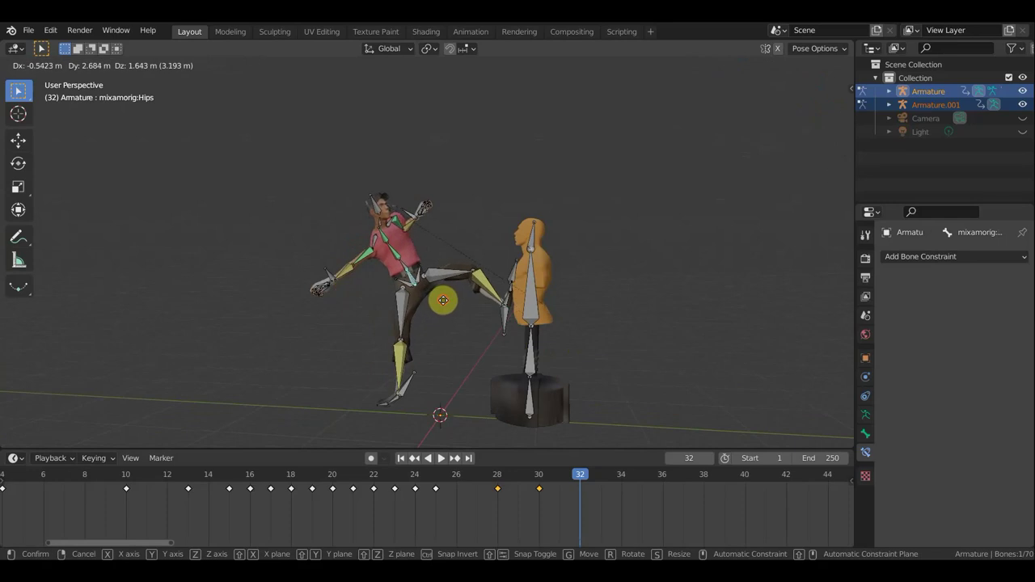
click(443, 301)
drag(413, 216, 446, 227)
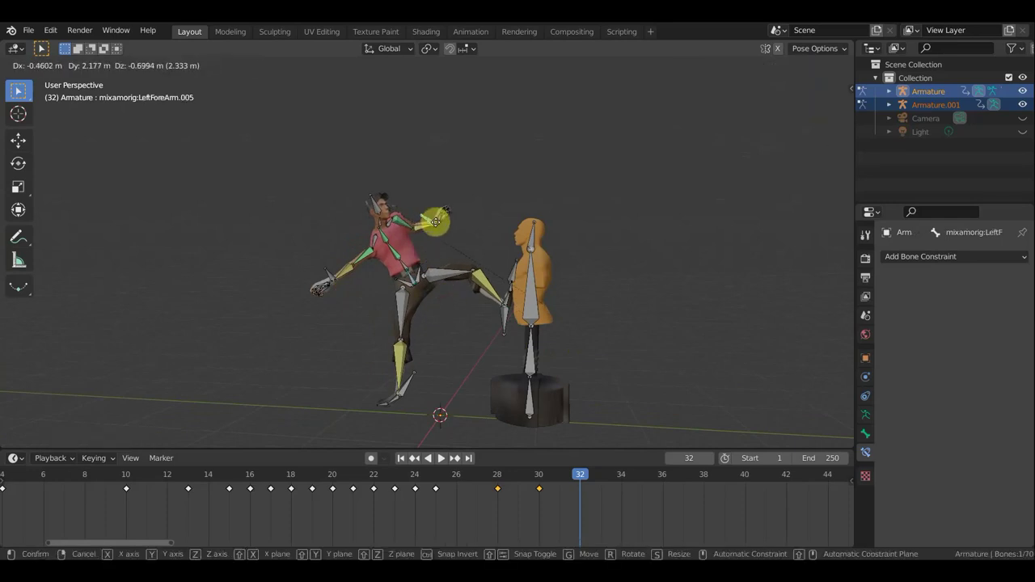
click(354, 281)
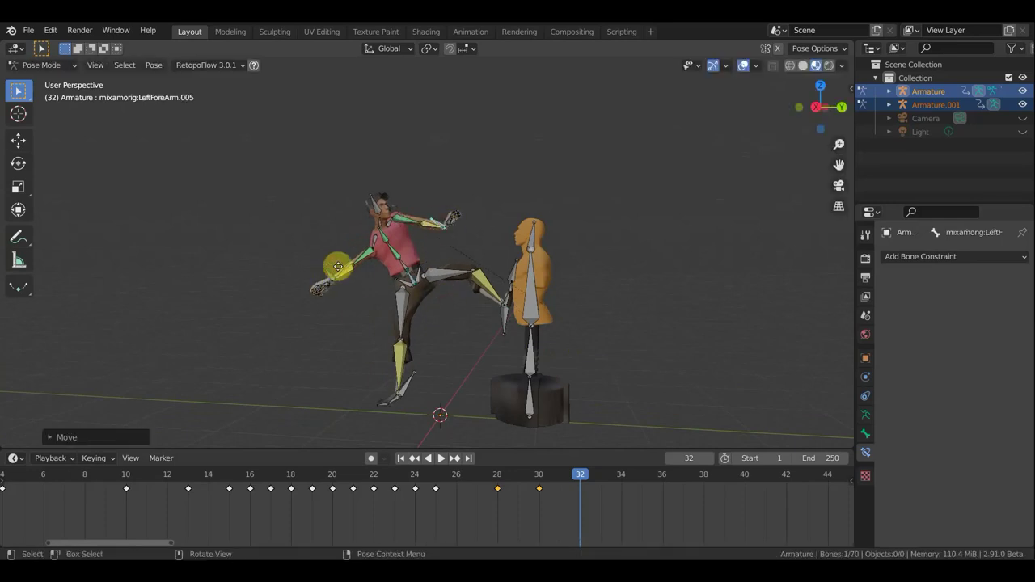
drag(336, 275, 374, 280)
click(503, 312)
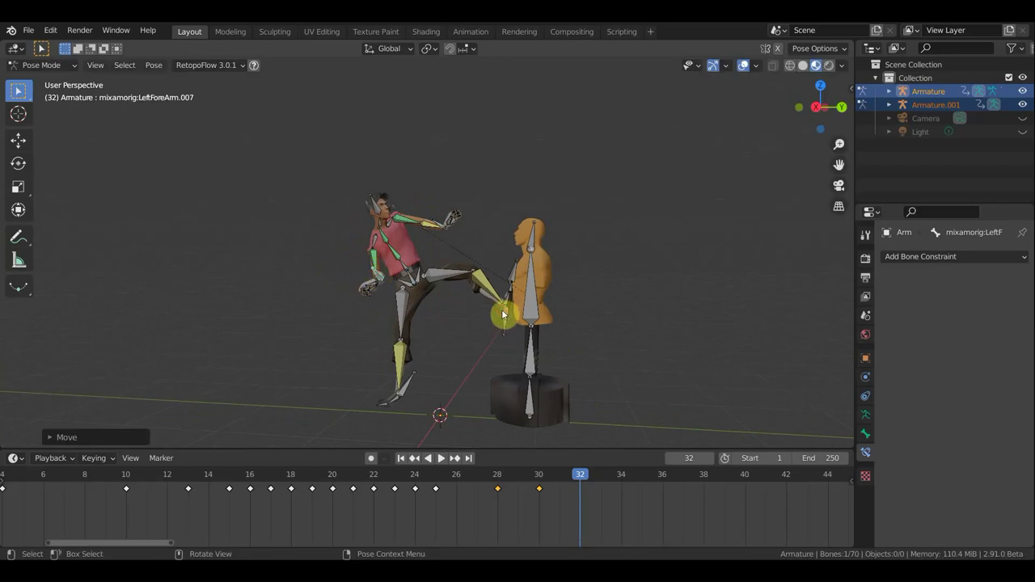
drag(514, 324, 528, 252)
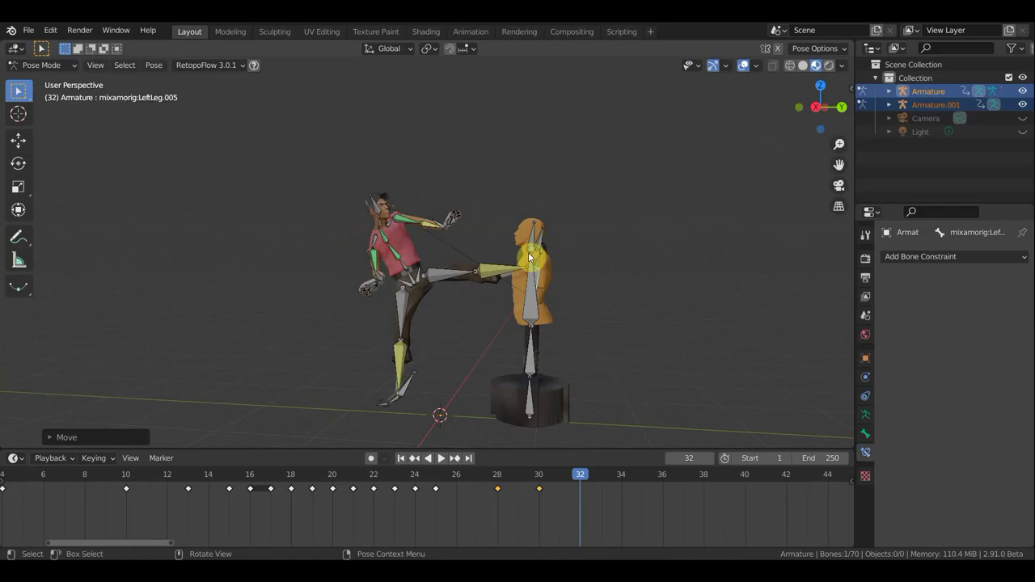
In right side view, rotate the dummy's lower and upper bones to tilt it back about 22.81°.
click(539, 307)
key(KP_3)
key(g)
key(r)
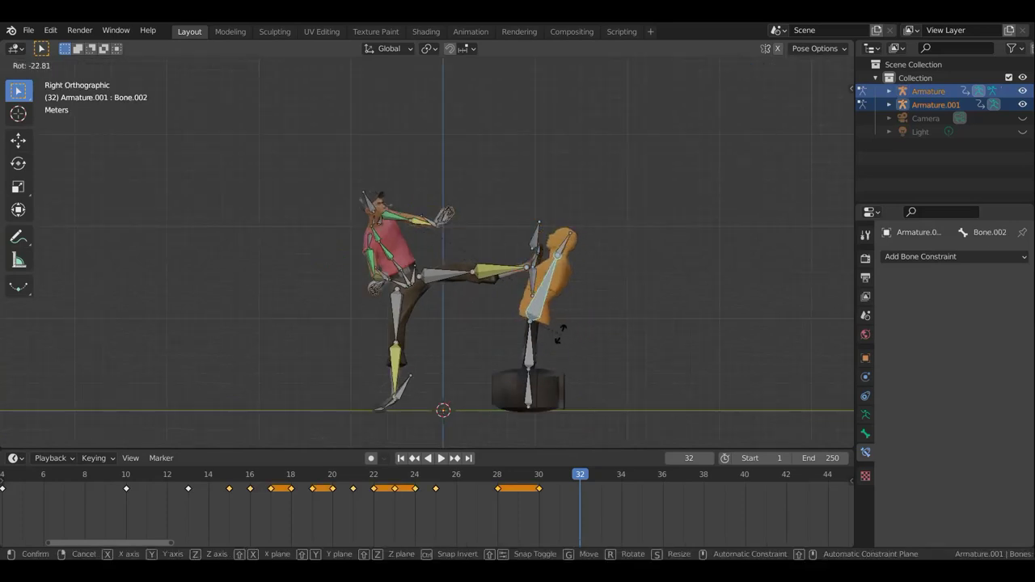
click(571, 255)
click(567, 247)
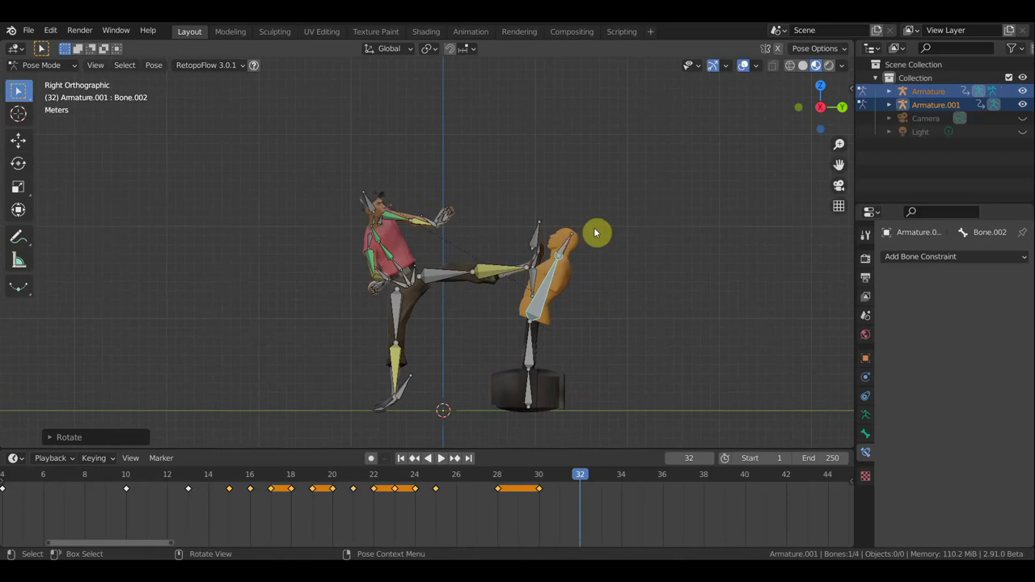
key(r)
click(576, 223)
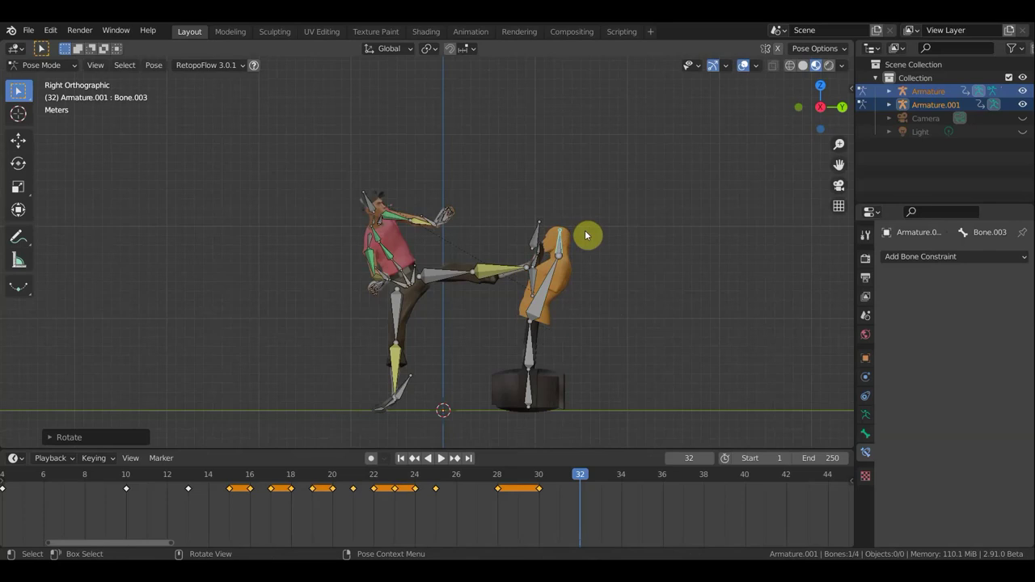
Key location and rotation on all of the dummy's bones at frame 32.
key(a)
key(i)
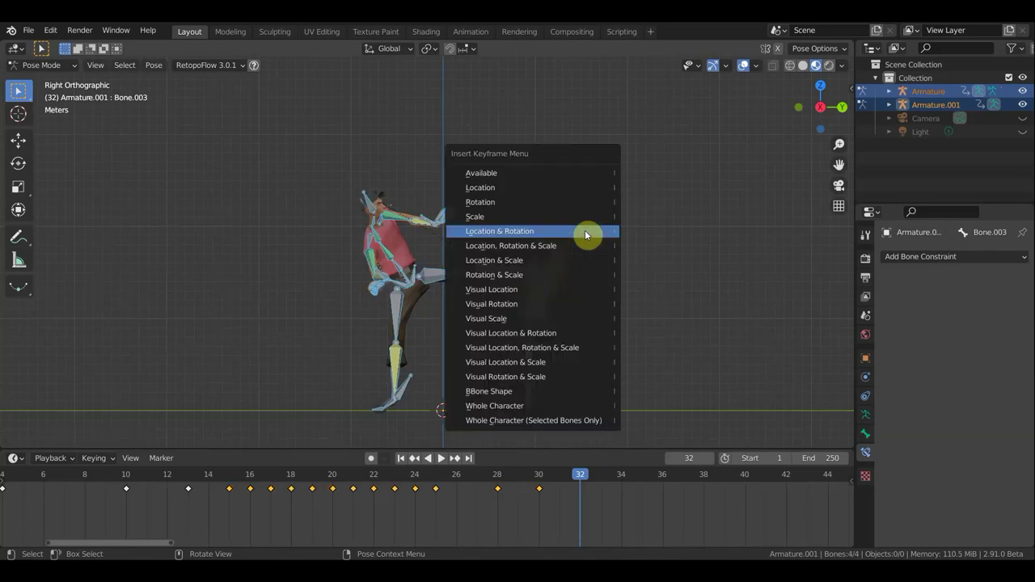
click(586, 234)
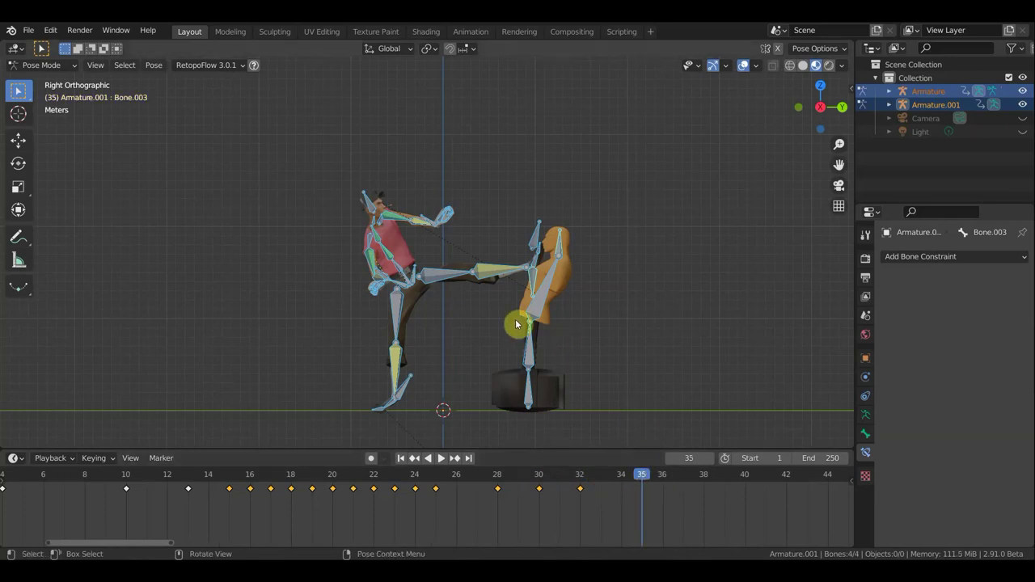
Copy the opening keyframe to frame 35 and box-select the character's bones in top view.
scroll(173, 481, down, 2)
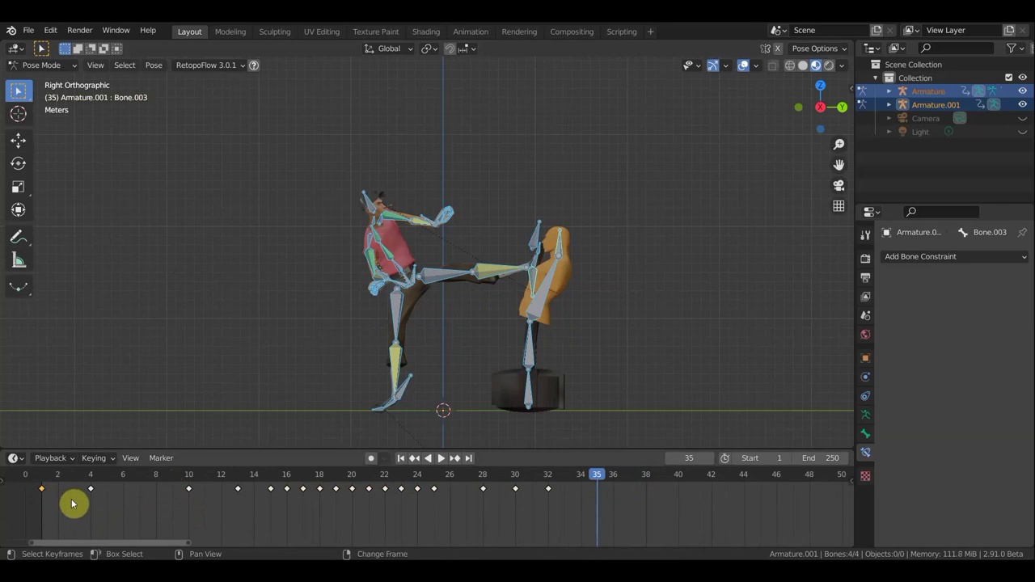
key(g)
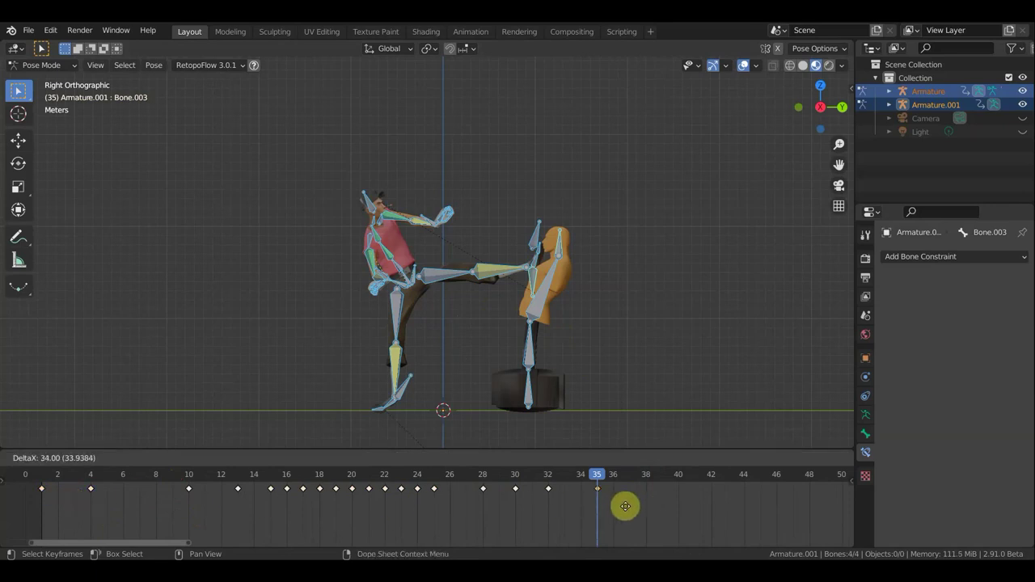
click(626, 506)
drag(445, 440, 232, 167)
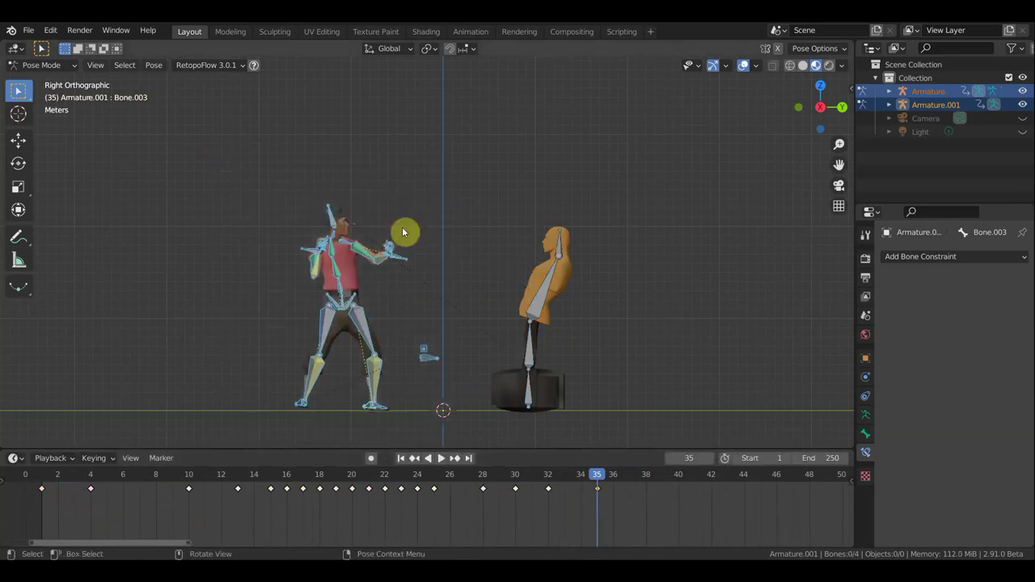
key(KP_7)
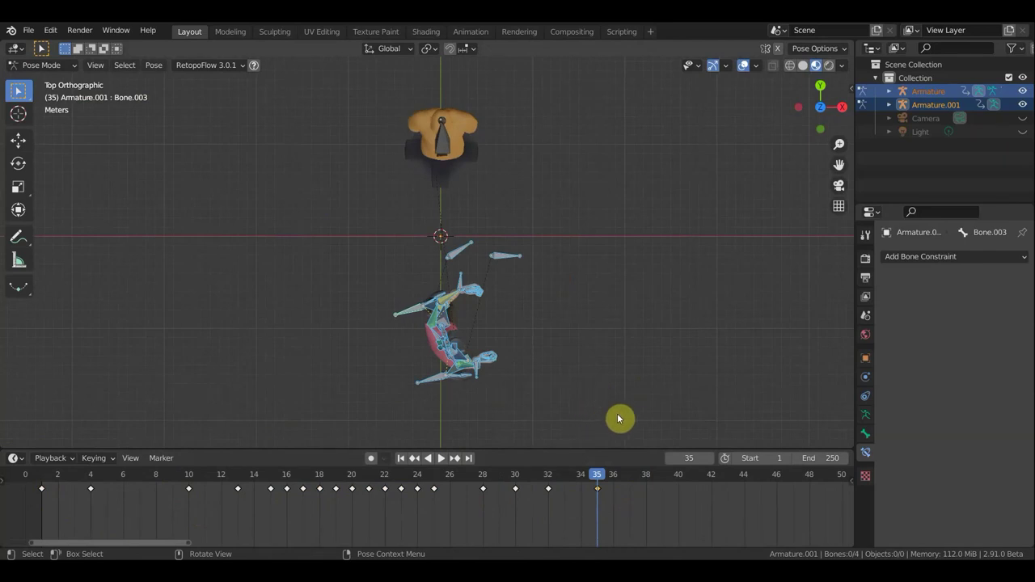
Rotate the selected character bones around the vertical axis so the character faces the dummy.
key(r)
click(509, 255)
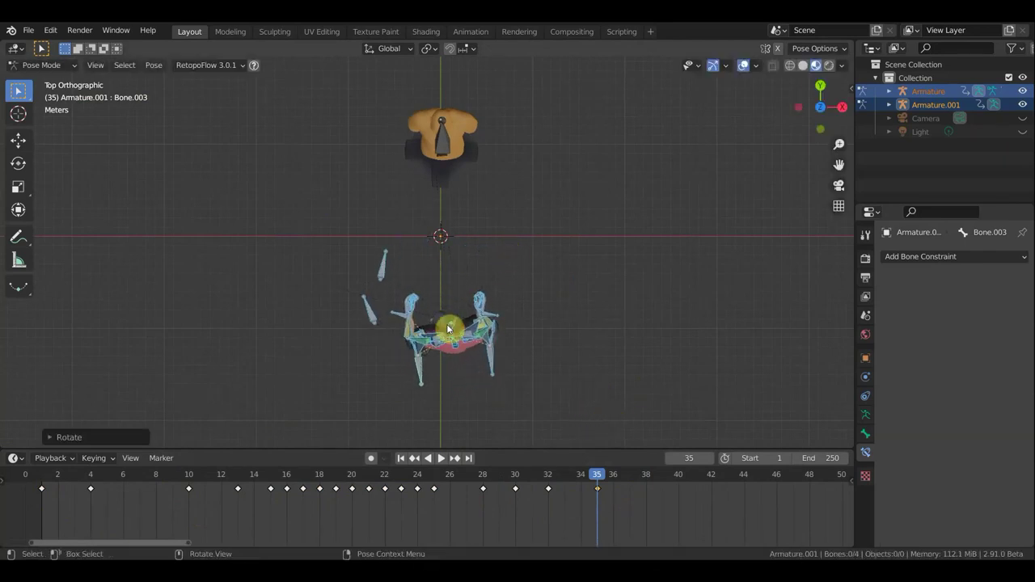
key(ctrl+z)
key(r)
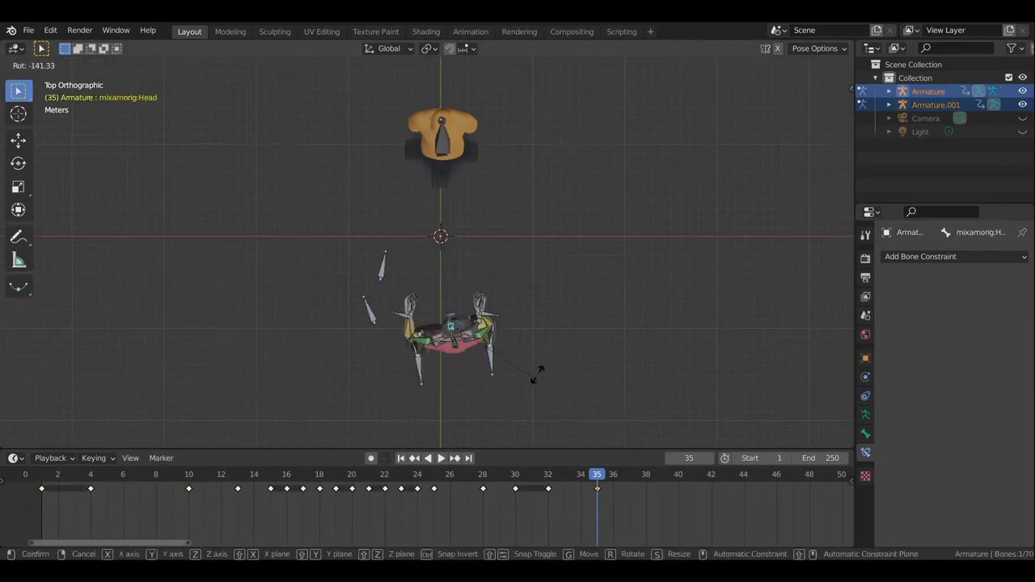
click(491, 294)
Pull the LeftLeg.005 foot back into a lunge and lower the hips into a crouch.
mouse_move(529, 324)
middle_down()
mouse_move(342, 272)
mouse_move(329, 181)
mouse_move(321, 417)
middle_up()
click(321, 417)
key(g)
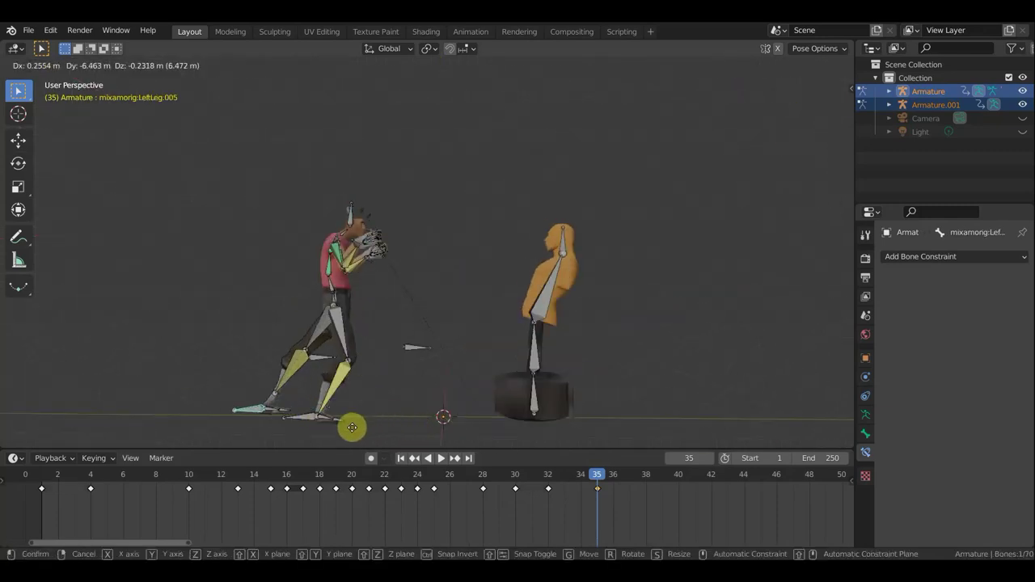
click(346, 424)
mouse_move(343, 303)
middle_down()
mouse_move(270, 305)
mouse_move(319, 300)
middle_up()
click(353, 312)
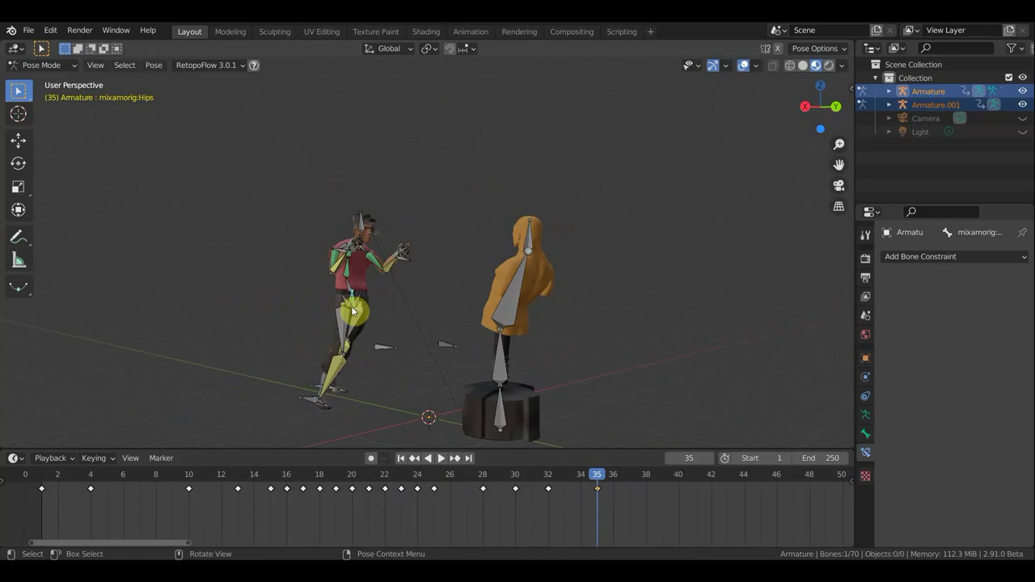
key(g)
click(335, 347)
Move the LeftLeg.007 foot into place and nudge the LeftLeg.005 foot slightly.
middle_drag(444, 355, 515, 351)
middle_drag(352, 383, 289, 416)
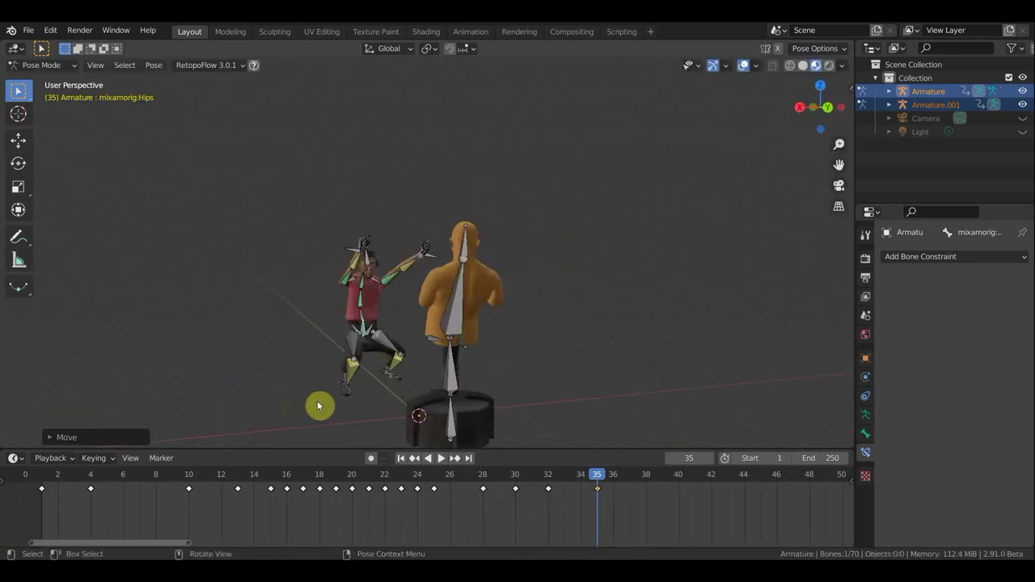
click(339, 390)
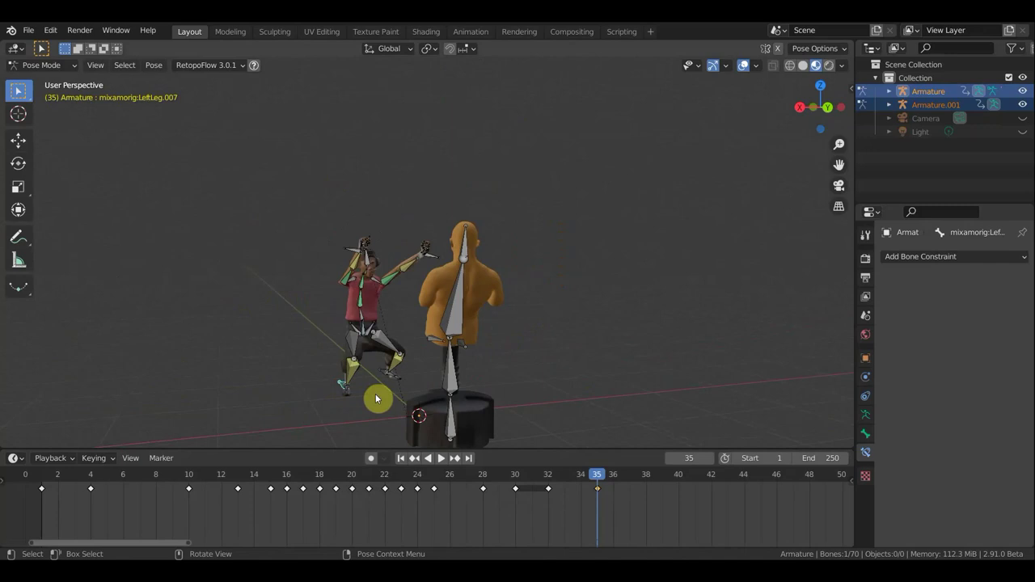
key(g)
click(380, 387)
mouse_move(380, 388)
middle_down()
mouse_move(316, 428)
mouse_move(120, 404)
middle_up()
mouse_move(594, 445)
middle_down()
mouse_move(570, 403)
mouse_move(423, 392)
middle_up()
drag(421, 384, 434, 386)
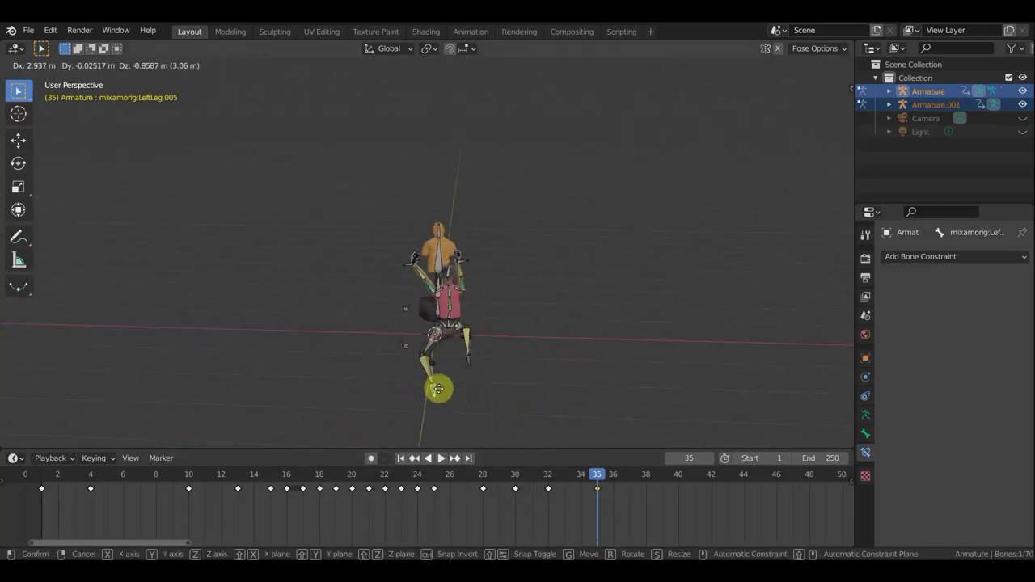
mouse_move(486, 388)
middle_down()
mouse_move(348, 325)
mouse_move(350, 349)
middle_up()
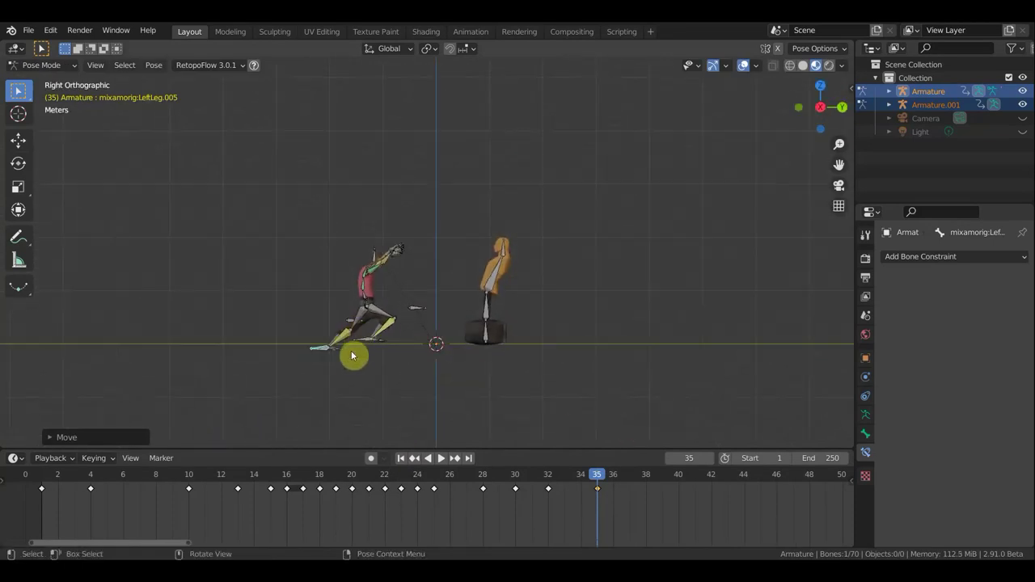
Stretch the rear foot further back and set the front LeftLeg.007 foot into a kneel.
key(g)
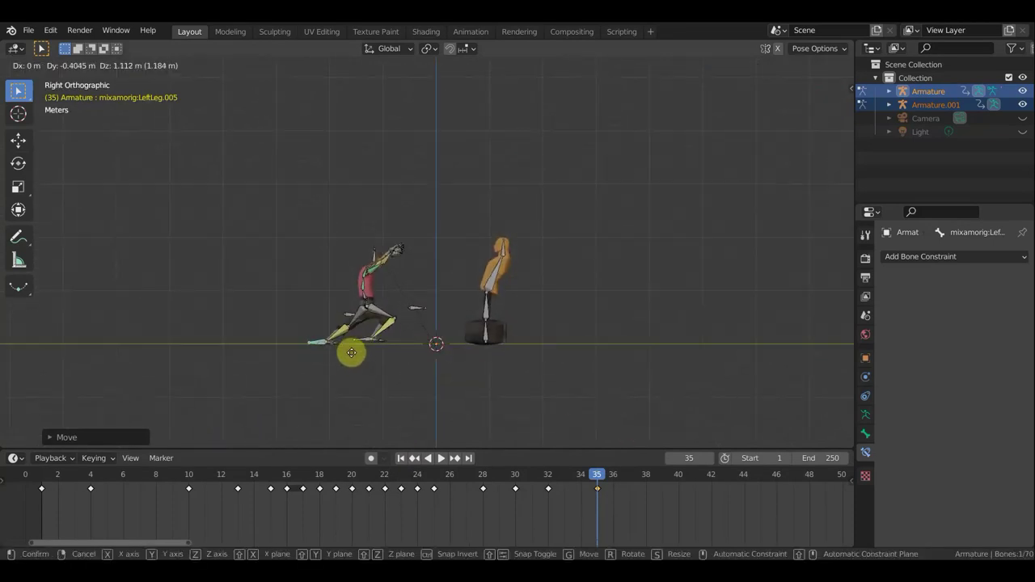
click(351, 352)
click(364, 337)
key(g)
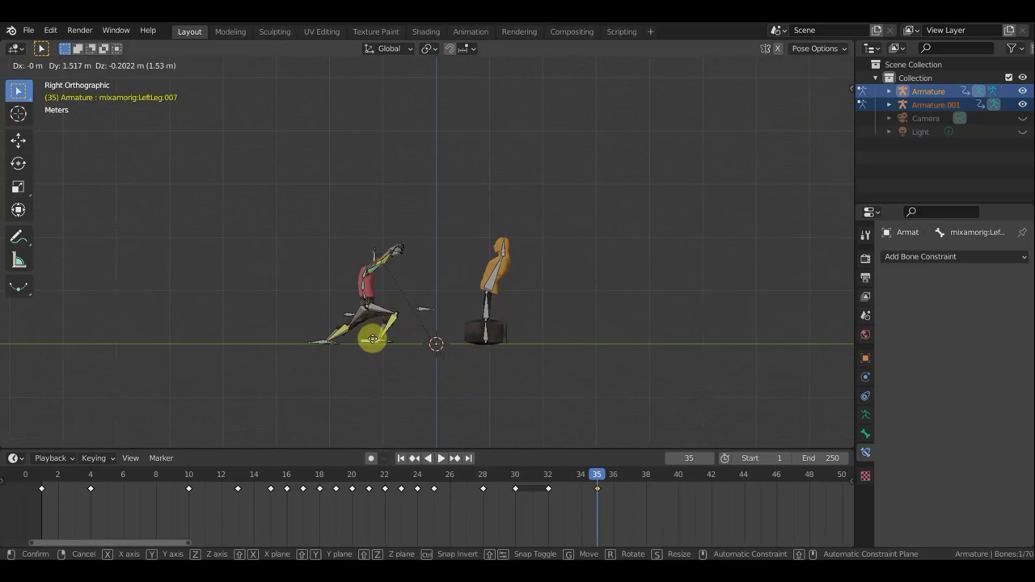
click(369, 297)
scroll(369, 296, up, 2)
scroll(360, 298, up, 2)
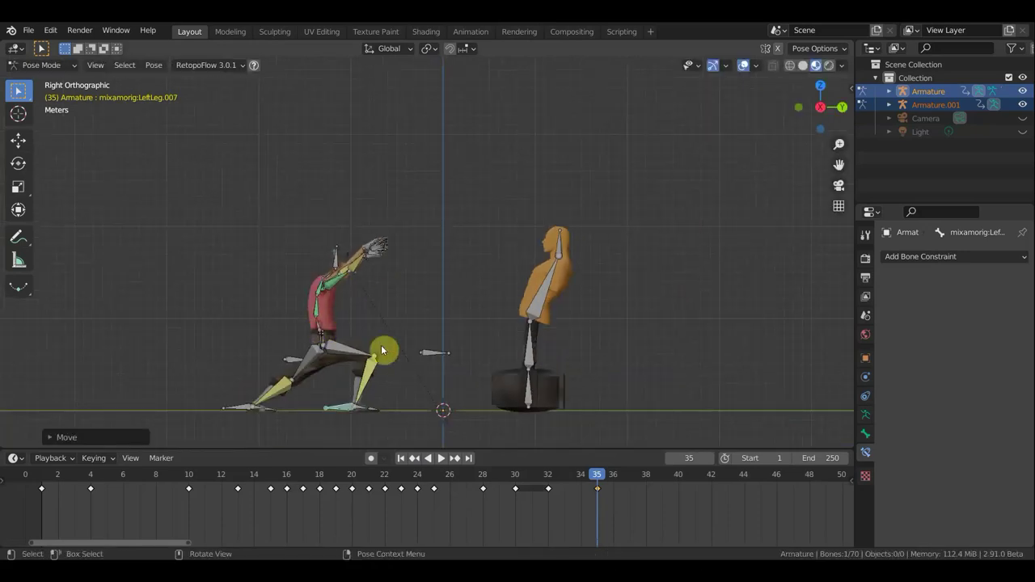
Rotate the spine to lean the torso forward and the neck to tilt the head.
click(423, 360)
key(r)
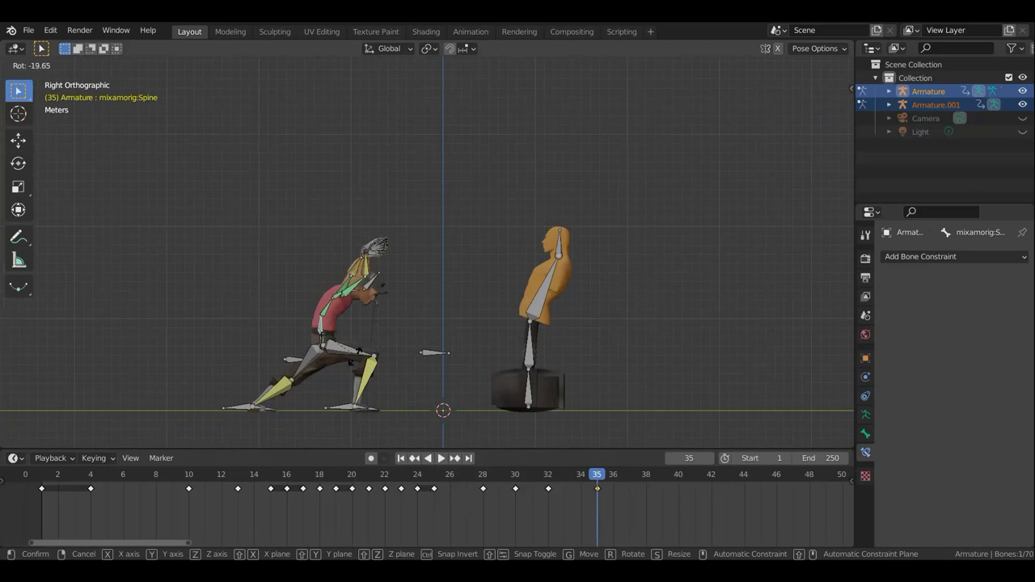
click(358, 330)
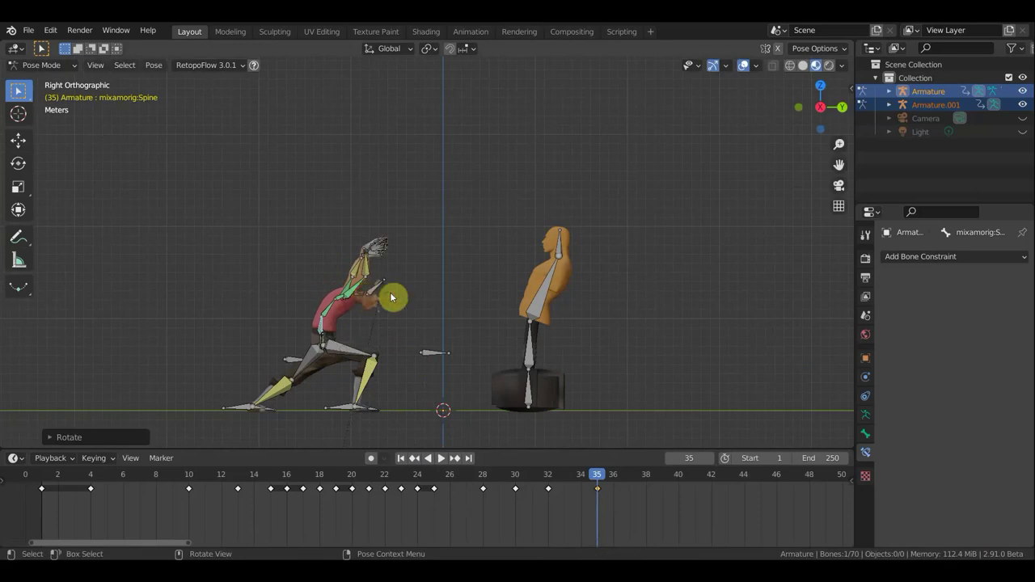
click(362, 297)
key(r)
click(379, 267)
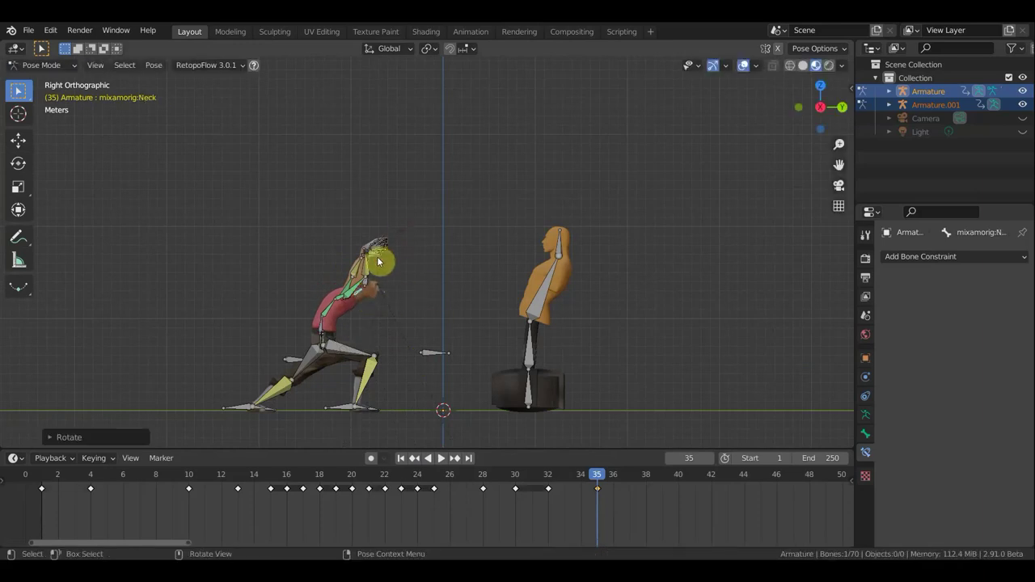
mouse_move(368, 253)
middle_down()
mouse_move(270, 287)
mouse_move(337, 249)
middle_up()
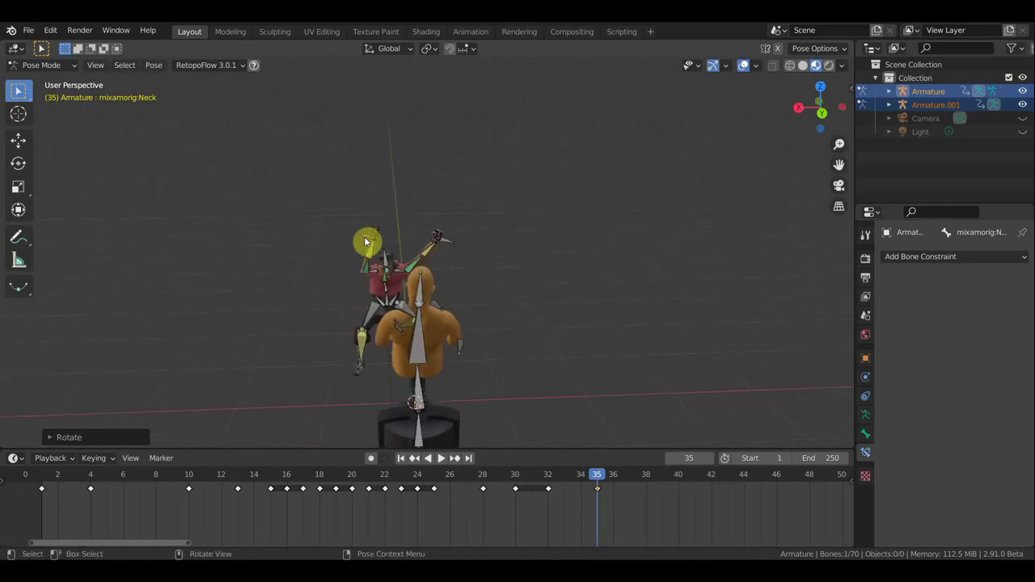
Move the left forearm control forward and lower the other forearm control.
click(366, 238)
key(g)
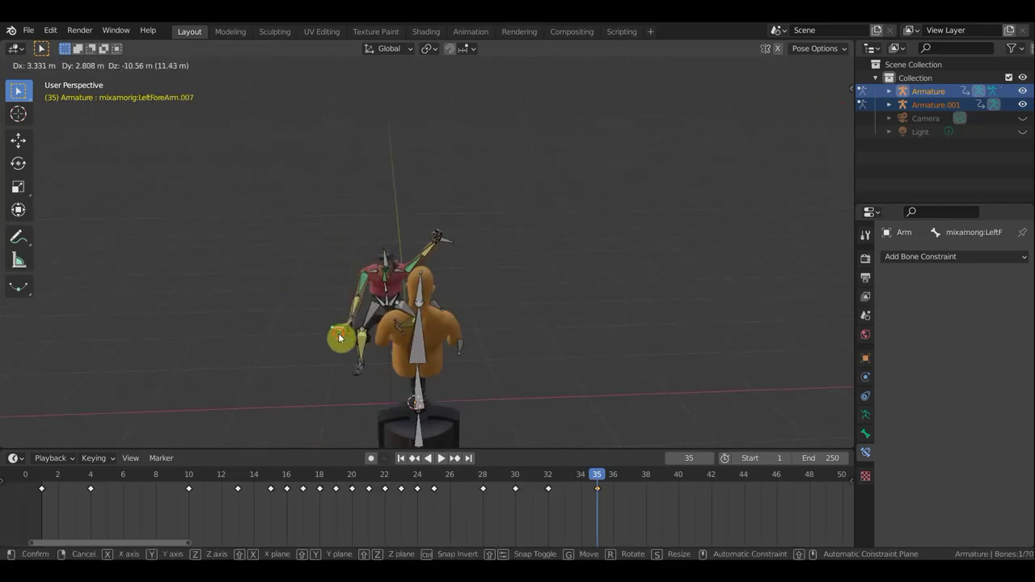
click(338, 334)
click(453, 248)
key(g)
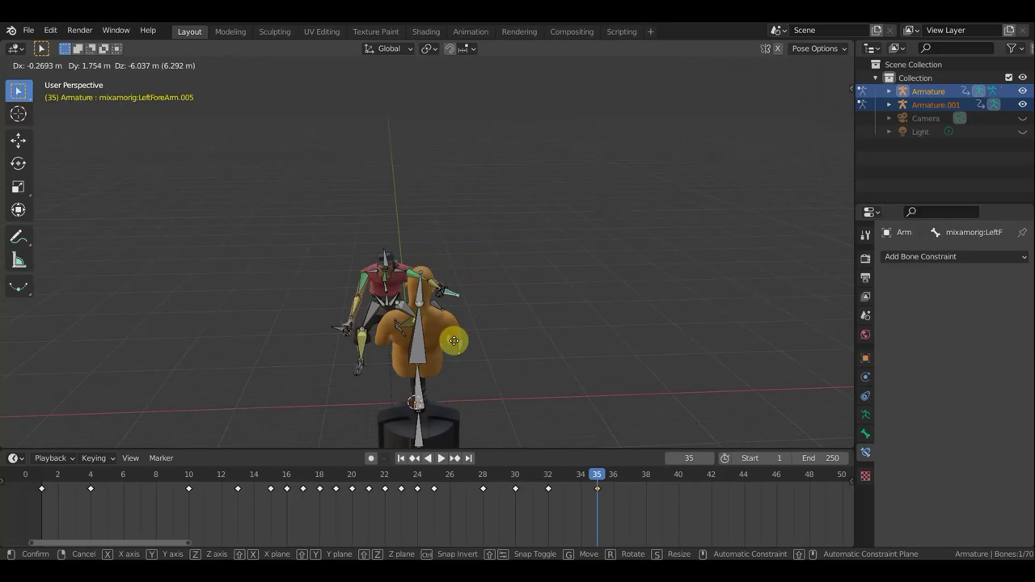
click(479, 339)
mouse_move(512, 333)
alt+middle_down()
mouse_move(381, 370)
mouse_move(296, 377)
mouse_move(368, 376)
mouse_move(426, 403)
alt+middle_up()
Move and rotate the left forearm control to raise the hand toward the dummy.
click(399, 392)
key(g)
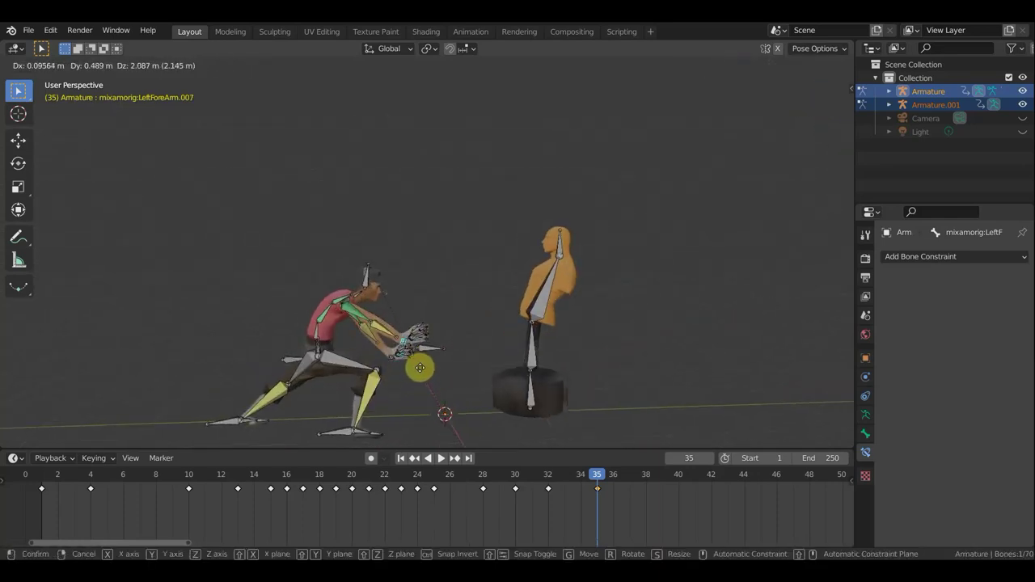
click(421, 368)
key(r)
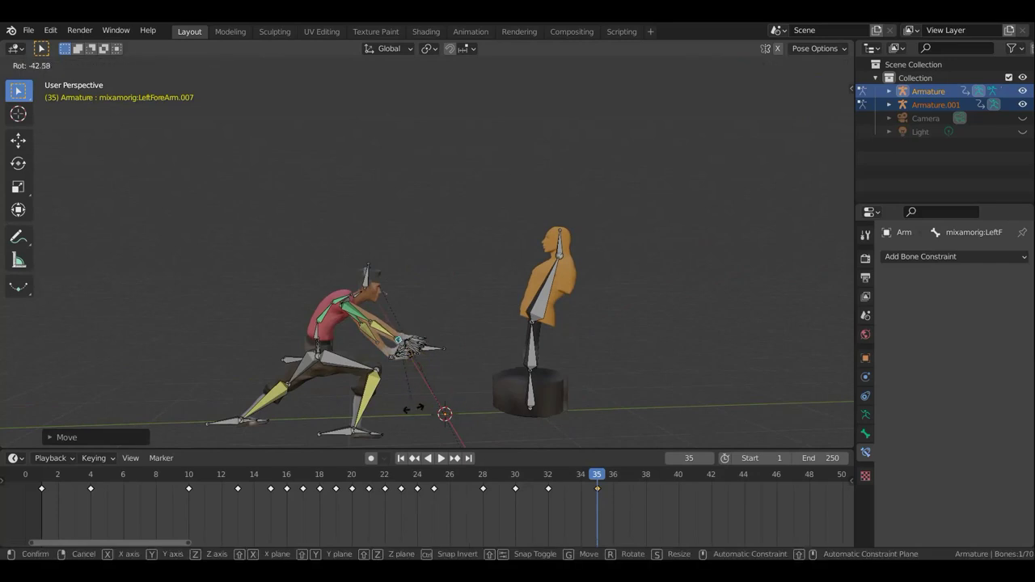
click(394, 371)
In Numpad 3 side view, move and rotate the other arm control to swing it behind the body.
mouse_move(461, 336)
middle_down()
mouse_move(233, 365)
mouse_move(470, 360)
mouse_move(457, 351)
middle_up()
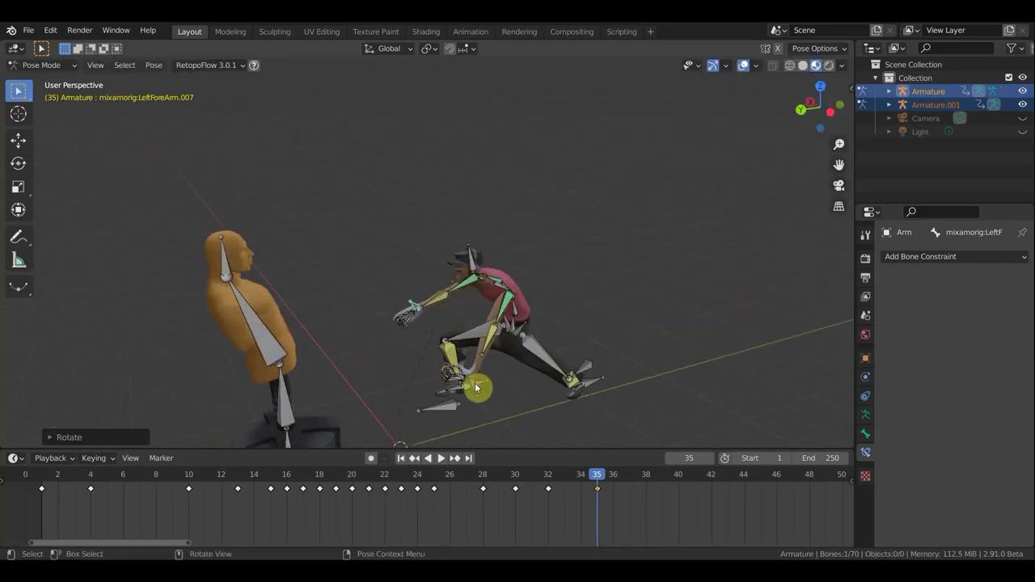
middle_drag(543, 412, 490, 399)
key(KP_3)
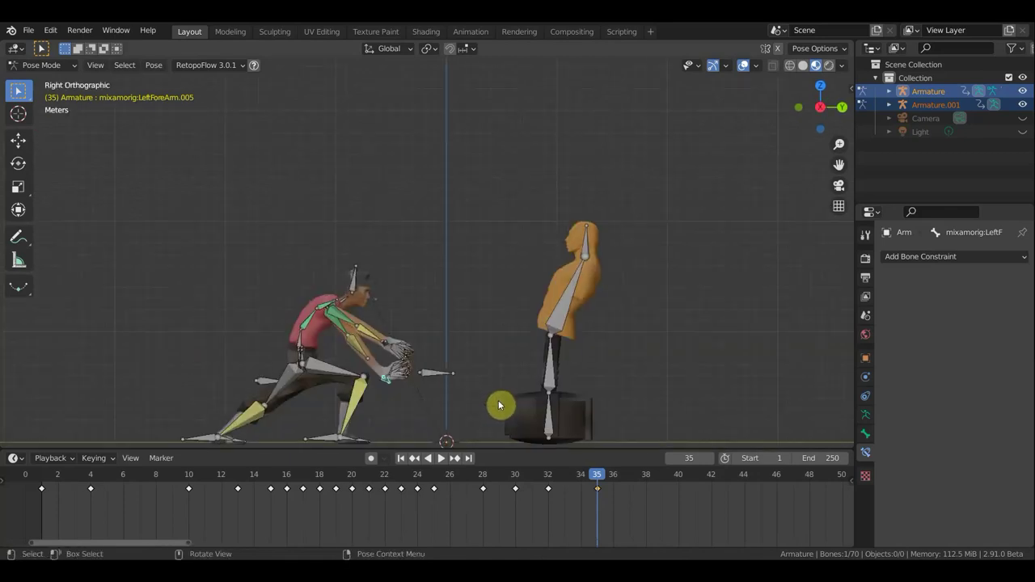
key(g)
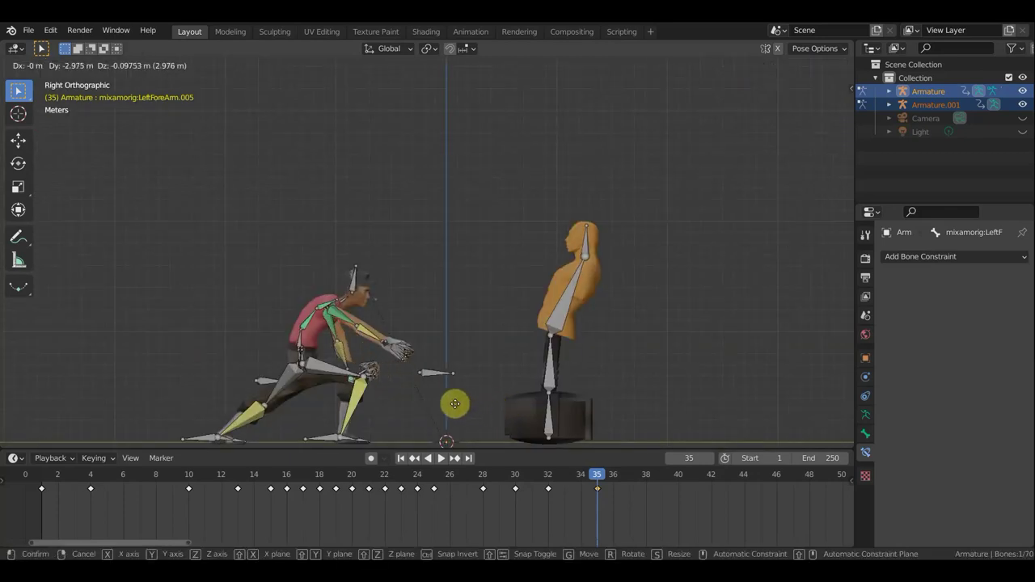
click(376, 369)
key(r)
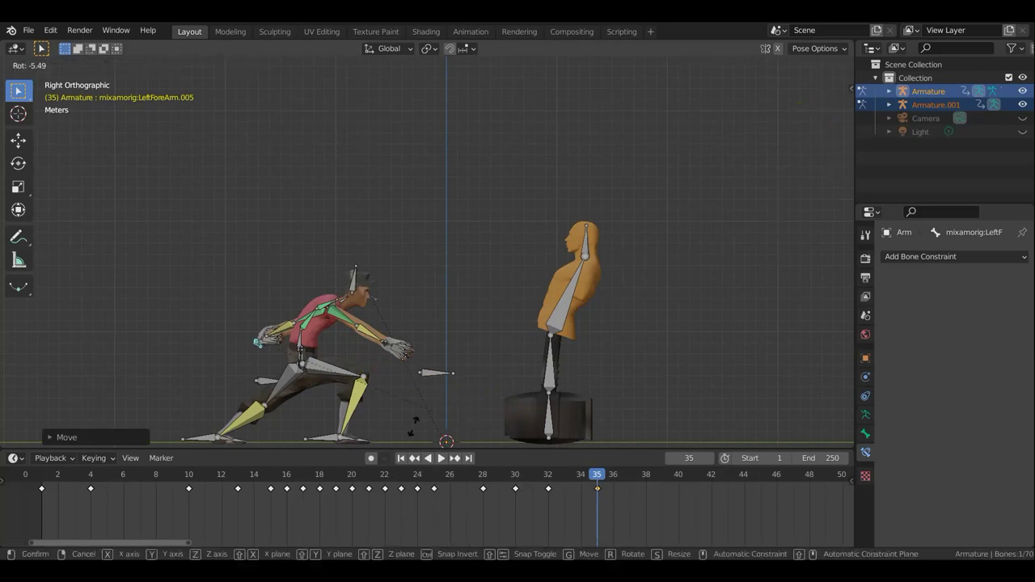
click(262, 360)
mouse_move(261, 361)
middle_down()
mouse_move(536, 399)
mouse_move(432, 377)
middle_up()
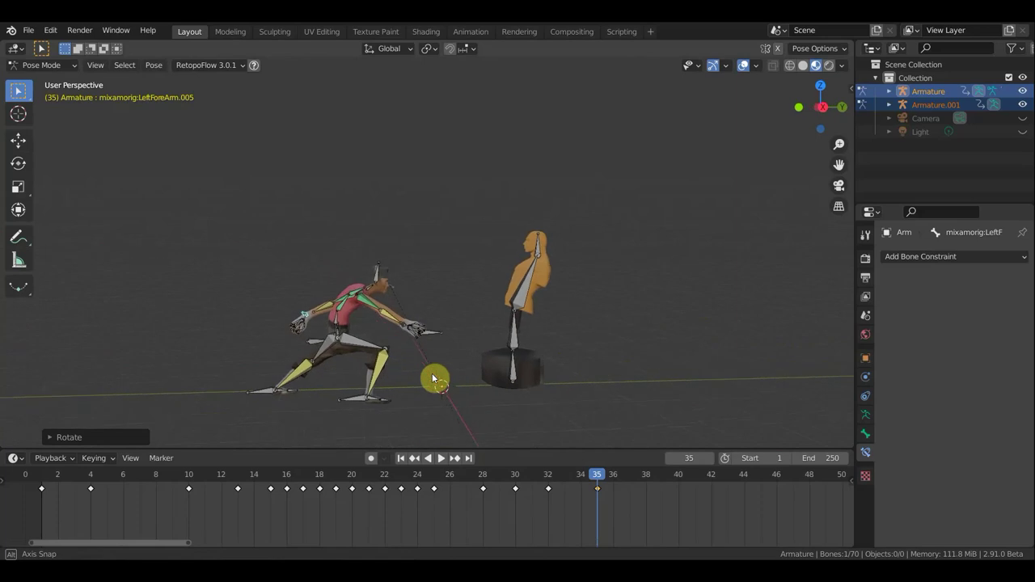
scroll(315, 370, up, 2)
mouse_move(290, 380)
middle_down()
mouse_move(162, 386)
mouse_move(169, 430)
mouse_move(162, 76)
mouse_move(142, 69)
mouse_move(84, 415)
middle_up()
middle_drag(492, 281, 356, 232)
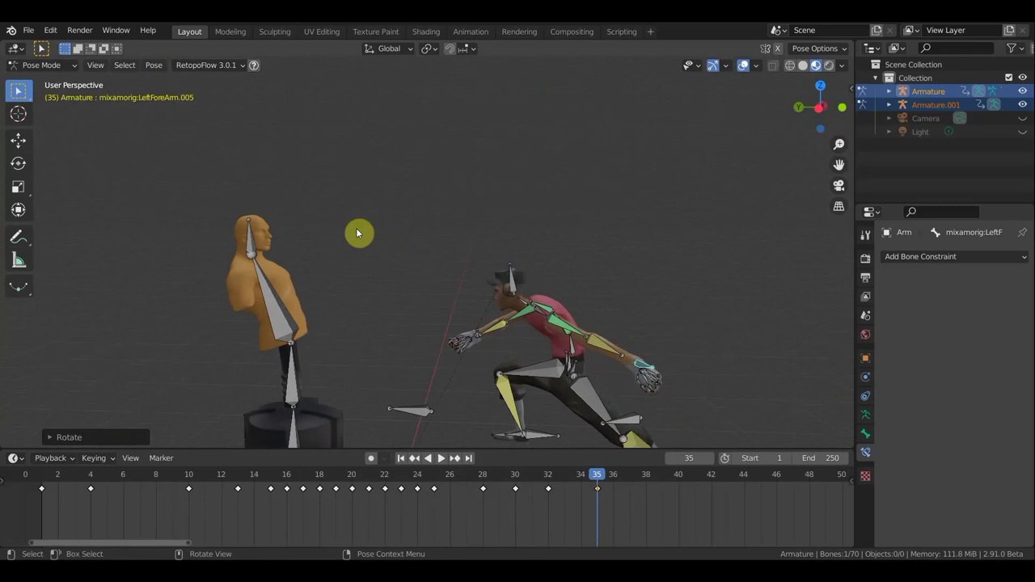
key(KP_3)
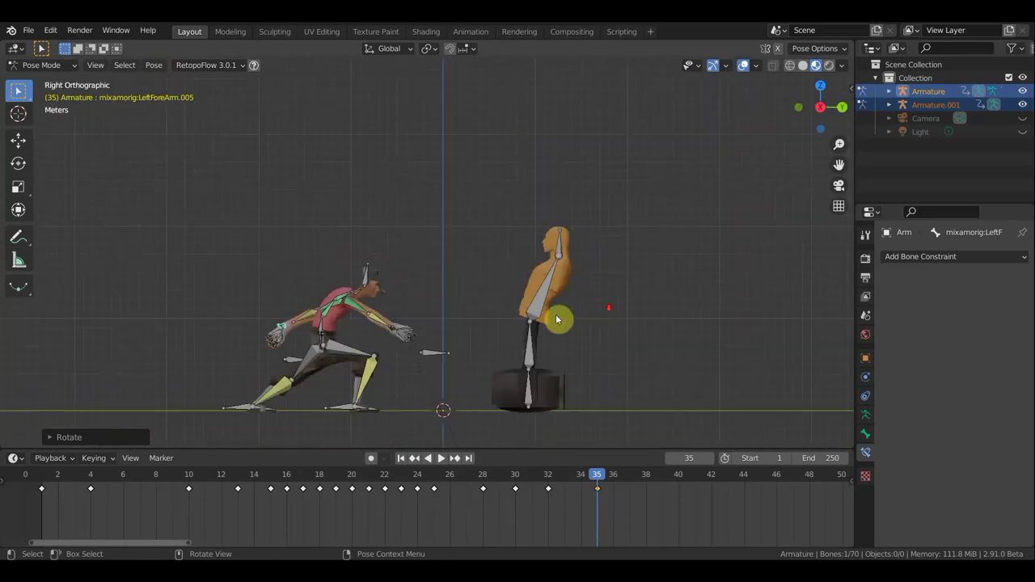
Rotate the dummy's Bone.002 body and Bone.003 head slightly, checking meshes with overlays off.
drag(542, 306, 619, 315)
key(r)
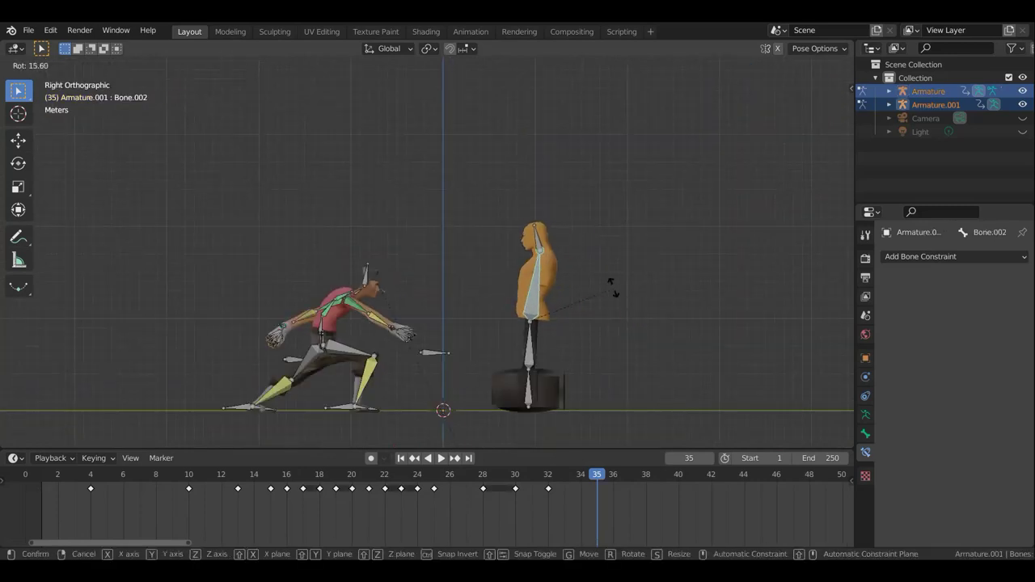
click(580, 265)
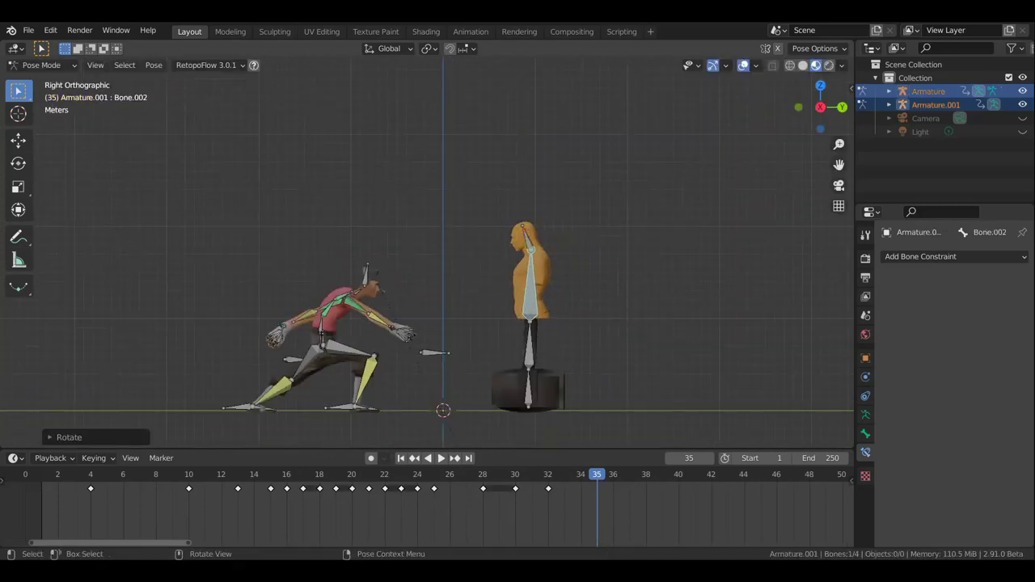
click(557, 246)
key(r)
click(556, 318)
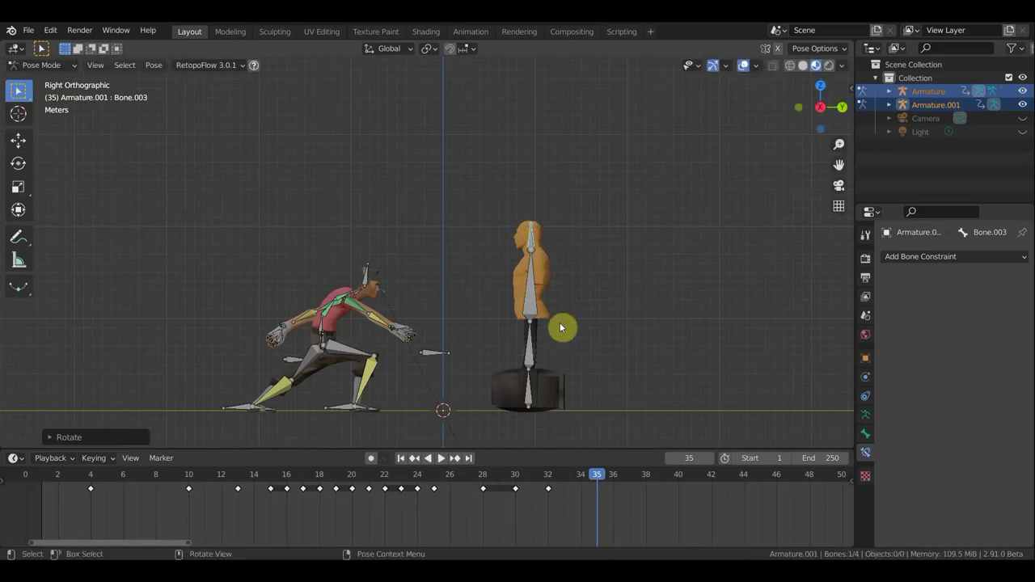
click(745, 66)
mouse_move(610, 248)
middle_down()
mouse_move(437, 279)
mouse_move(362, 403)
mouse_move(404, 415)
middle_up()
click(745, 66)
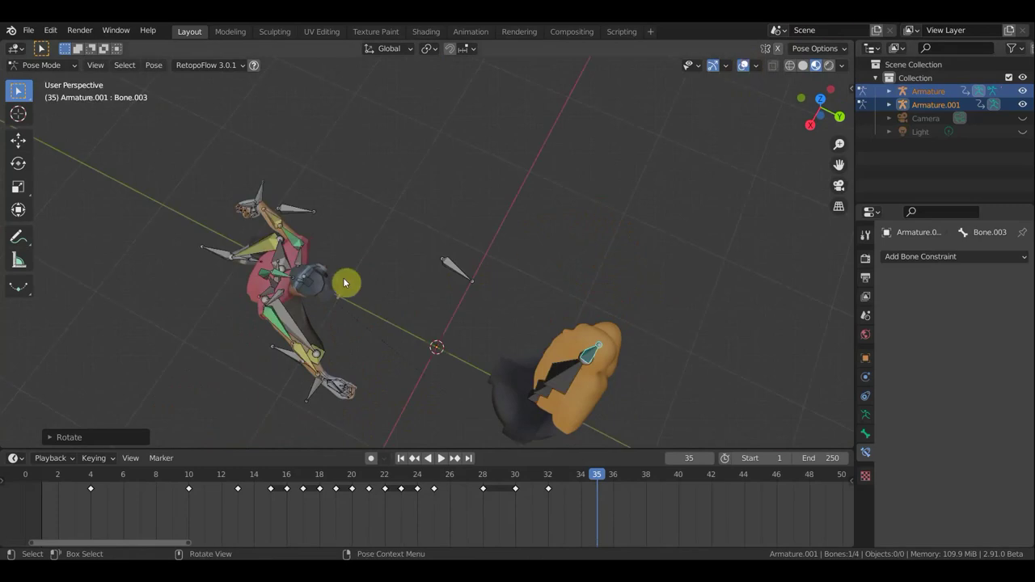
mouse_move(382, 287)
middle_down()
mouse_move(465, 289)
mouse_move(324, 387)
mouse_move(416, 278)
mouse_move(421, 343)
middle_up()
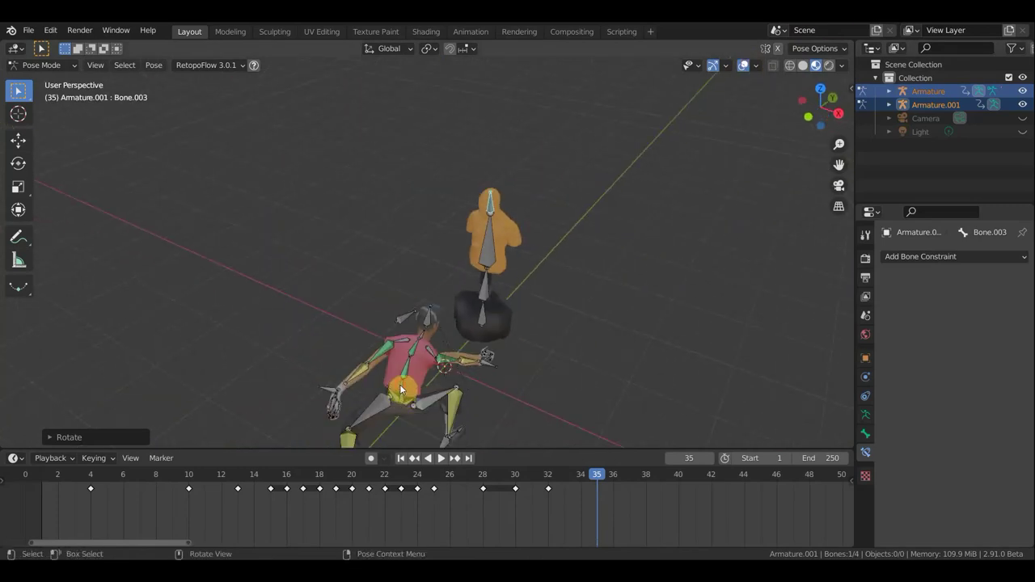
Twist the mixamorig:Spine bone about -8.96° toward the dummy from the top view.
click(510, 304)
alt+middle_drag(545, 228, 574, 366)
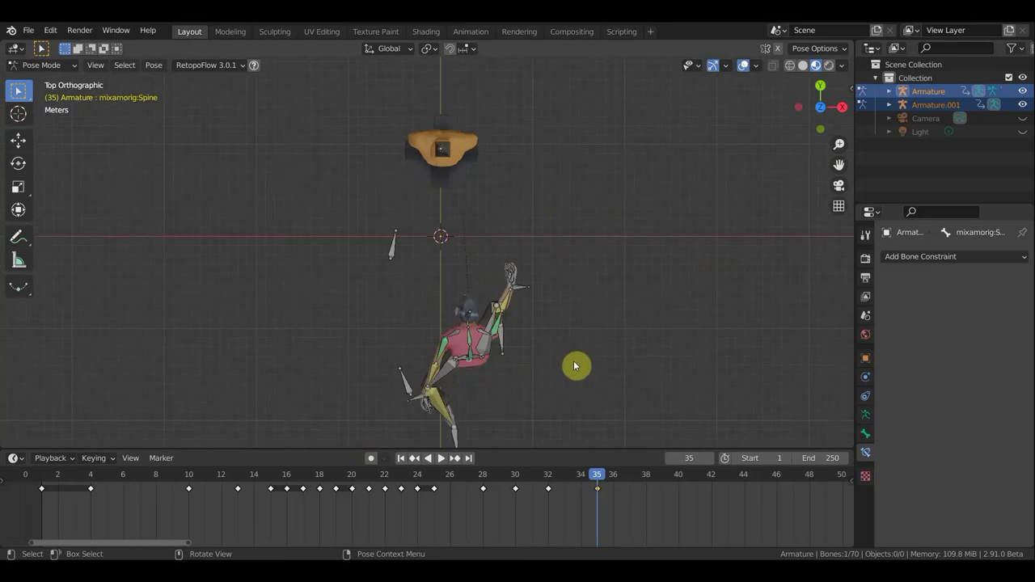
key(r)
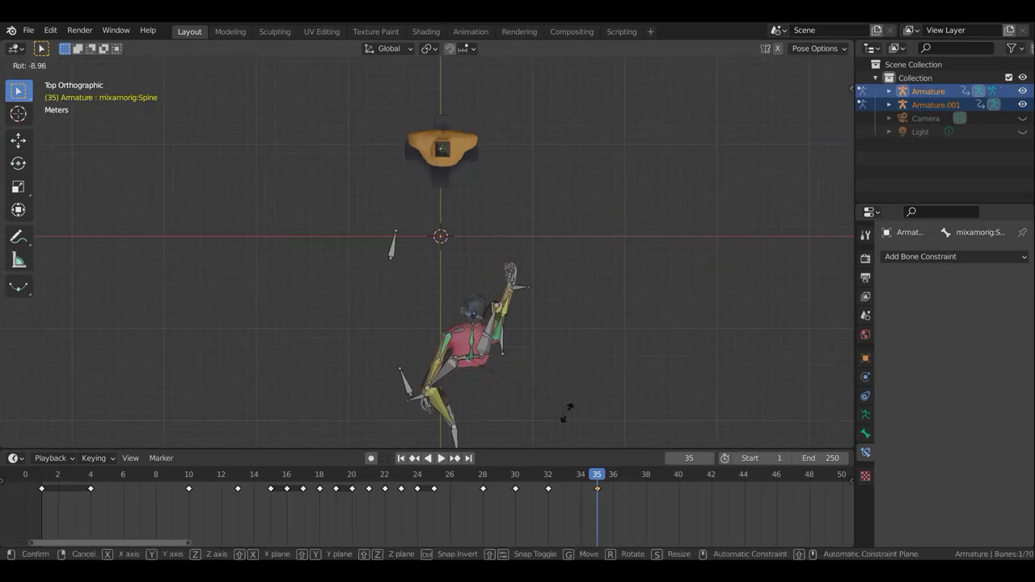
click(523, 414)
mouse_move(558, 389)
middle_down()
mouse_move(564, 291)
mouse_move(541, 185)
mouse_move(527, 298)
middle_up()
Rotate the spine a bit further and re-angle the two left shoulder bones.
key(r)
click(572, 310)
click(513, 351)
key(r)
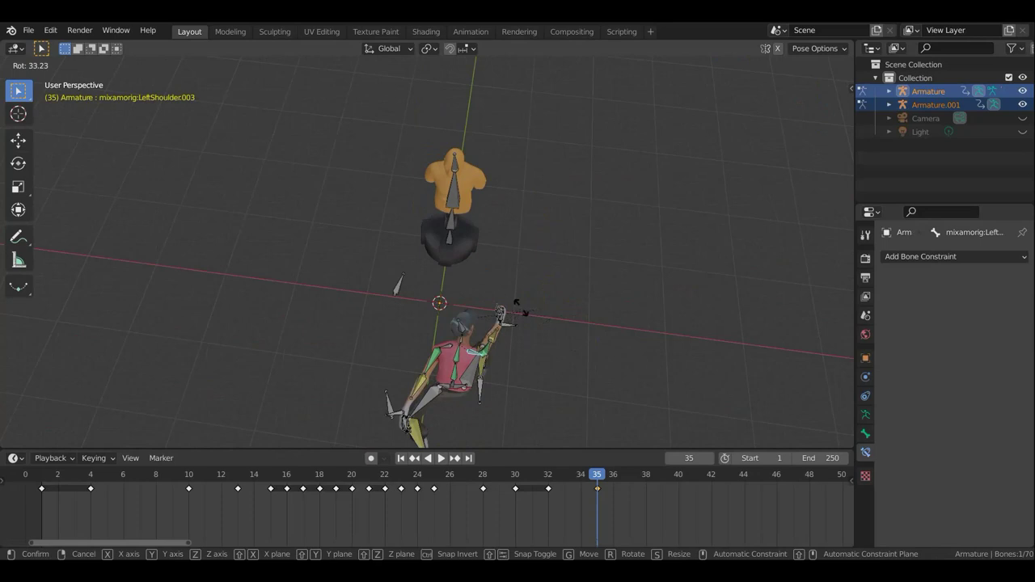
click(500, 326)
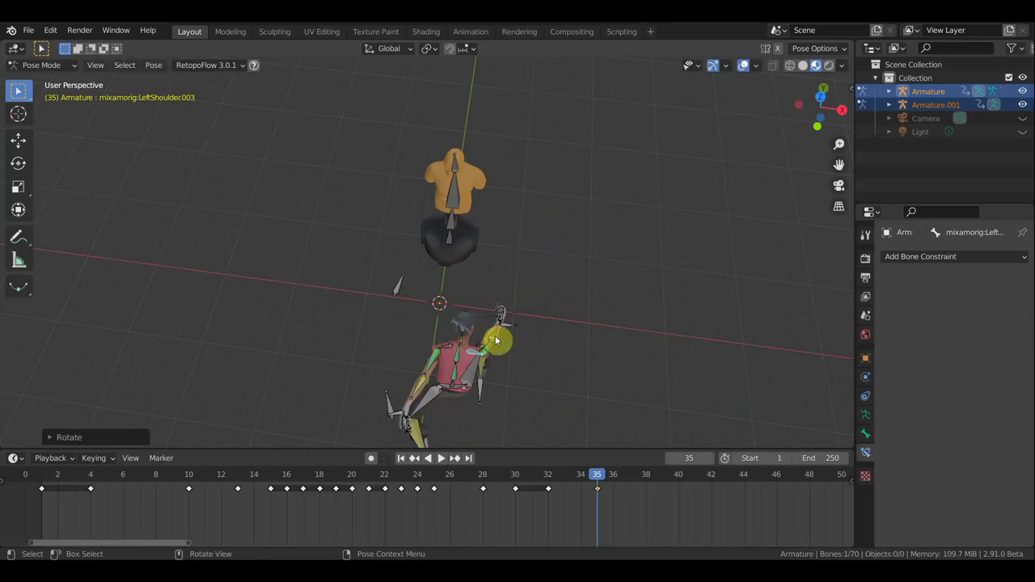
click(495, 338)
key(r)
click(513, 340)
mouse_move(513, 339)
middle_down()
mouse_move(296, 173)
mouse_move(315, 192)
mouse_move(425, 194)
middle_up()
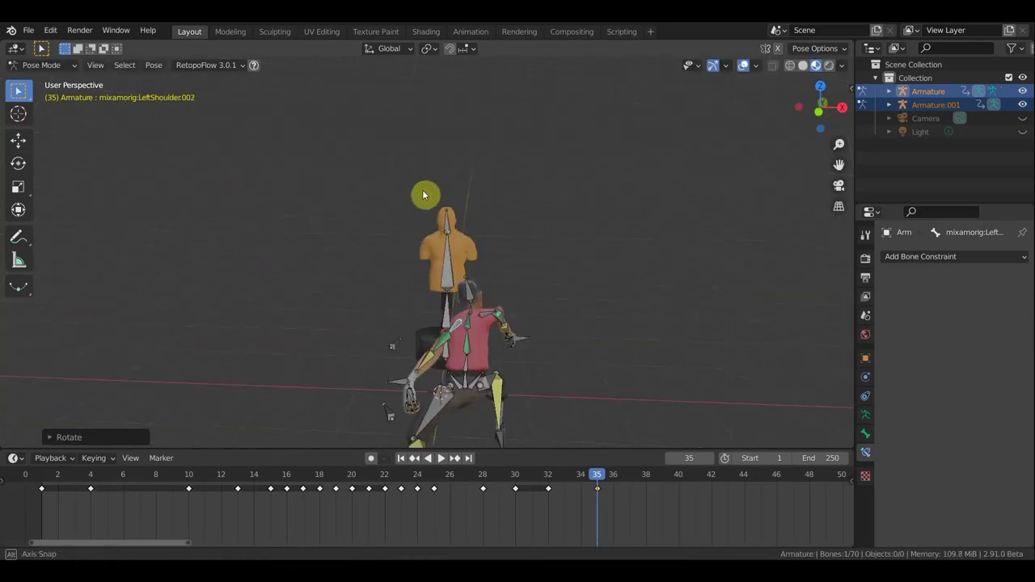
click(541, 330)
key(r)
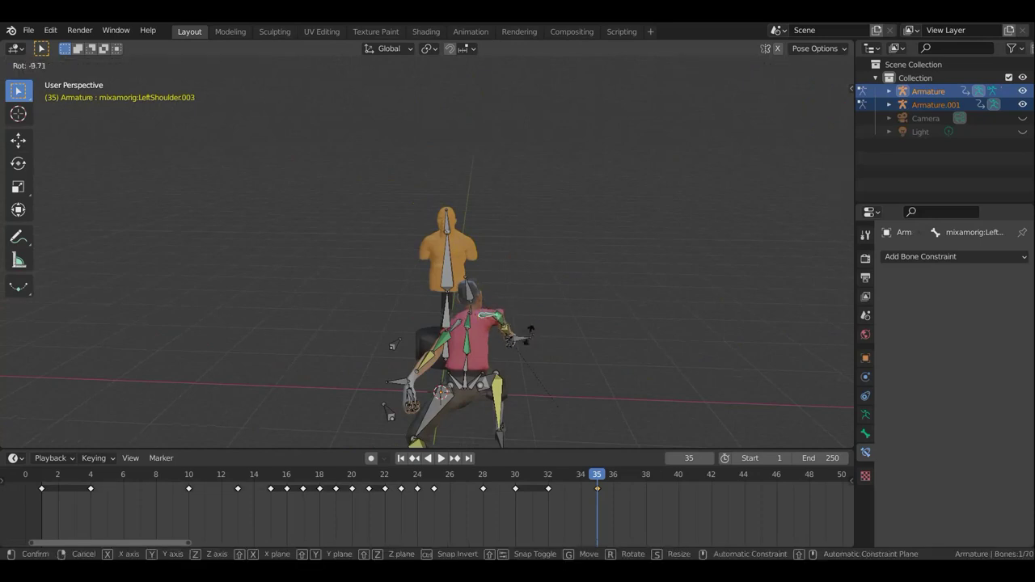
click(508, 341)
Turn the character's head from the Numpad 7 top view.
mouse_move(547, 319)
middle_down()
mouse_move(388, 331)
mouse_move(286, 299)
mouse_move(282, 314)
middle_up()
scroll(319, 317, up, 3)
scroll(324, 298, up, 2)
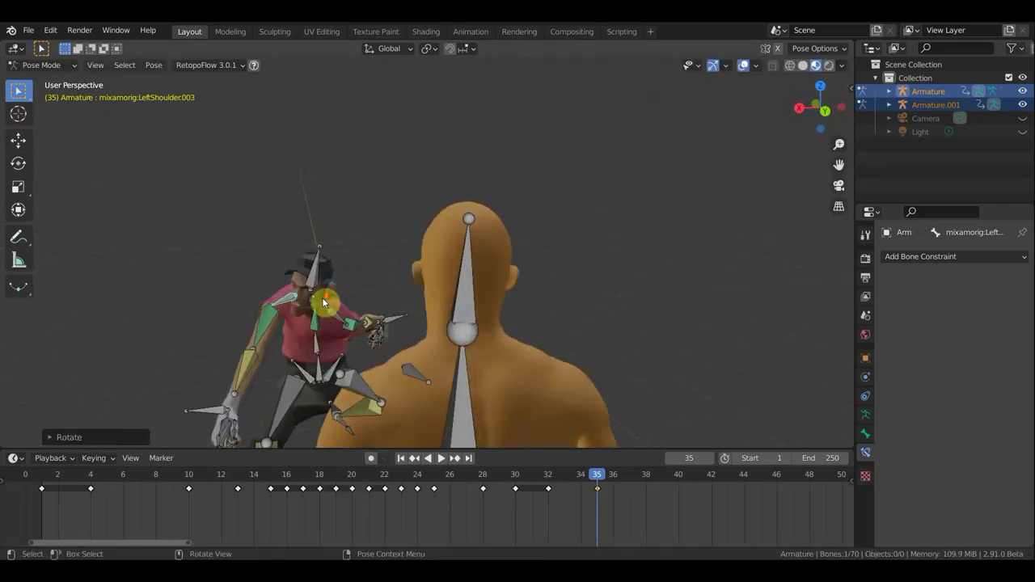
click(314, 275)
key(KP_7)
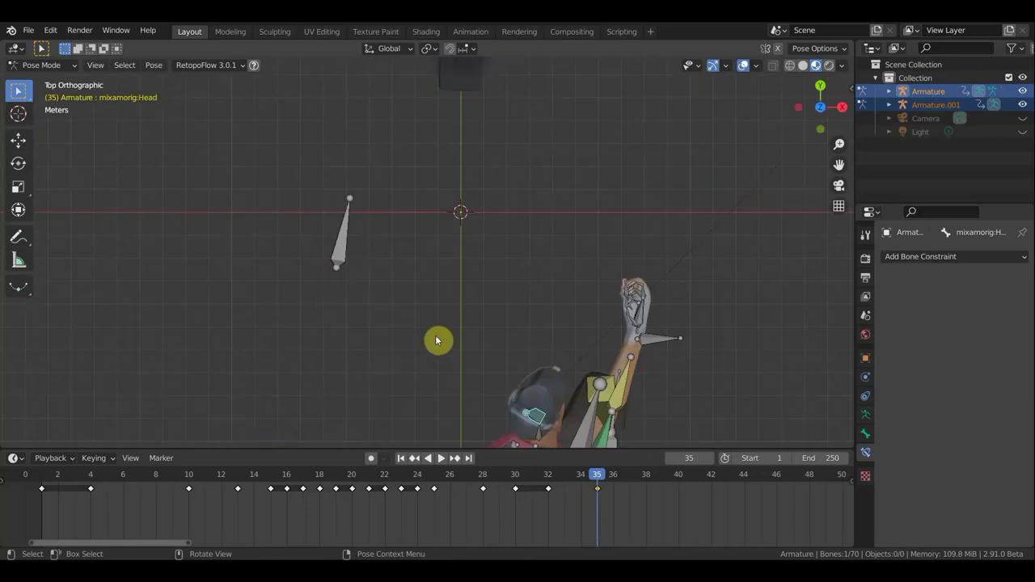
scroll(453, 332, down, 3)
scroll(570, 346, down, 1)
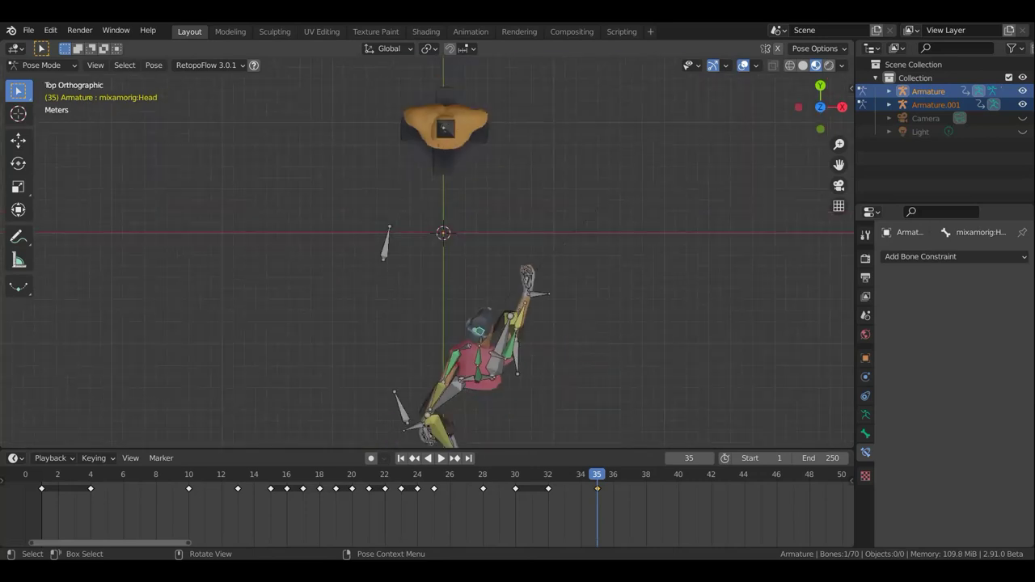
key(r)
click(544, 288)
mouse_move(577, 326)
middle_down()
mouse_move(170, 182)
mouse_move(65, 184)
mouse_move(92, 176)
mouse_move(229, 332)
middle_up()
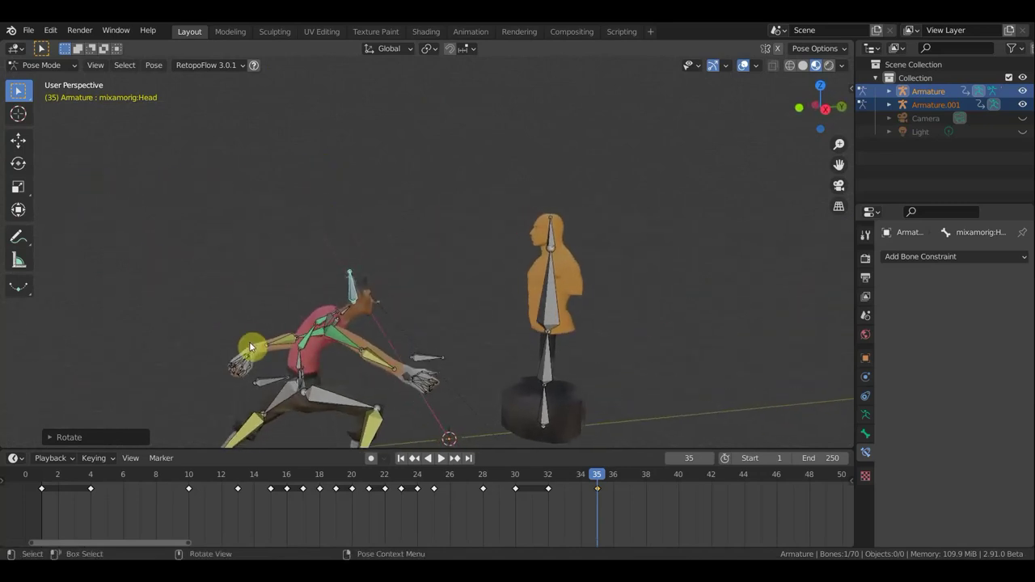
Raise the left forearm control up and back, then move and rotate the left hand bone.
click(245, 346)
key(g)
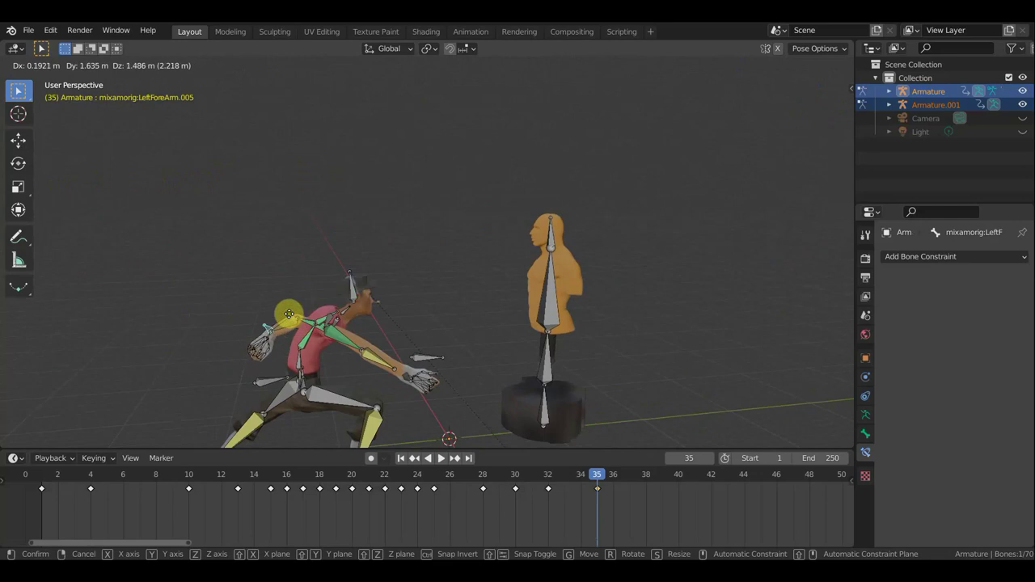
click(293, 318)
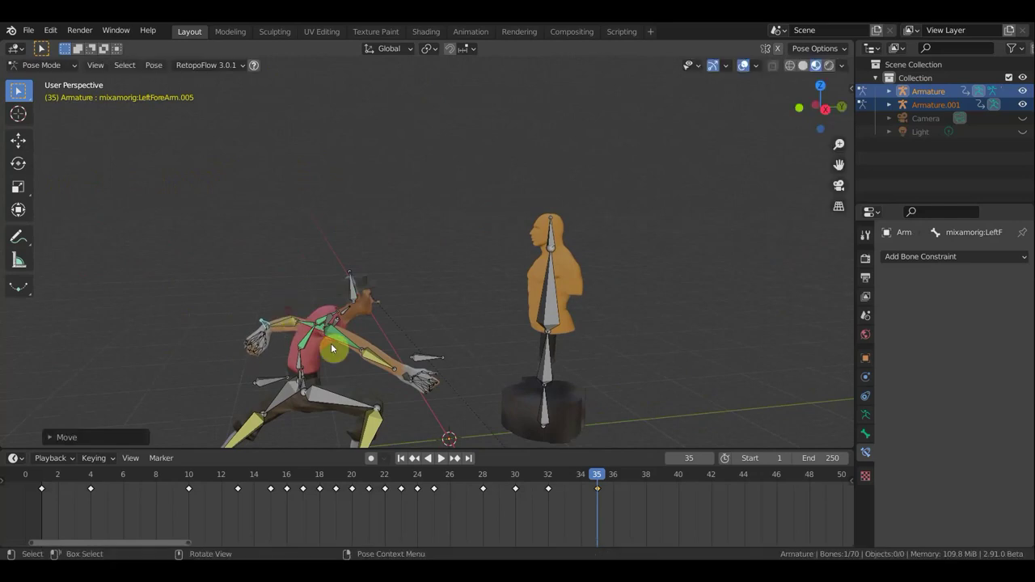
click(410, 382)
key(g)
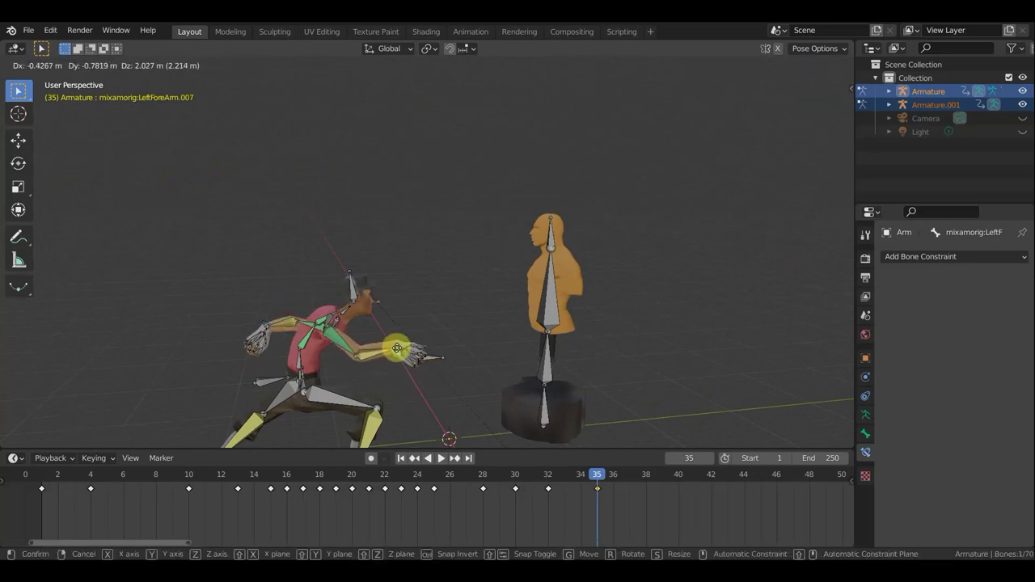
click(399, 352)
key(r)
click(338, 328)
mouse_move(274, 346)
middle_down()
mouse_move(303, 358)
mouse_move(423, 326)
mouse_move(452, 383)
middle_up()
Rotate the left forearm and left shoulder to swing the arm toward the dummy.
click(468, 393)
key(r)
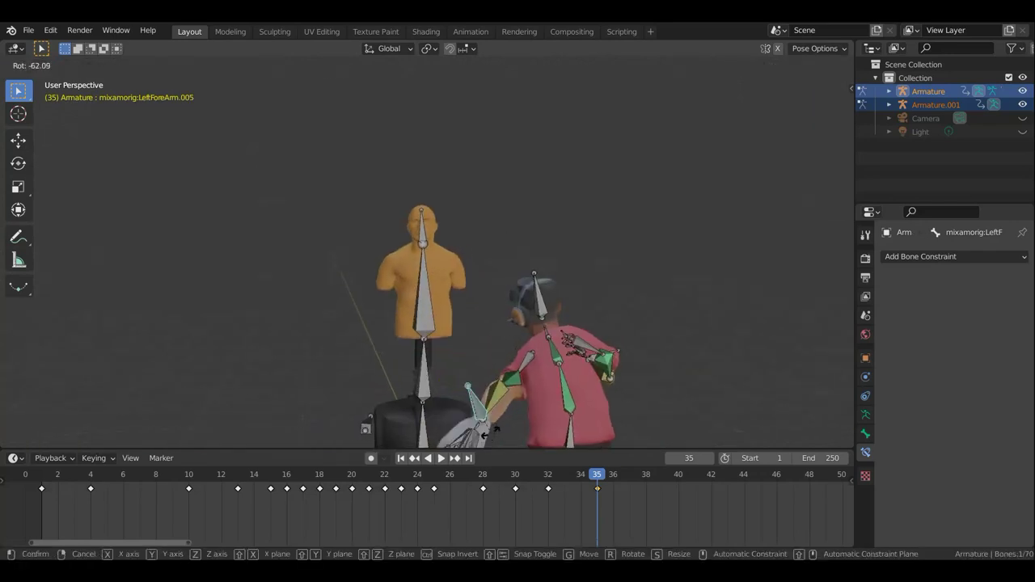
click(496, 436)
mouse_move(524, 399)
middle_down()
mouse_move(572, 411)
mouse_move(418, 402)
mouse_move(426, 389)
middle_up()
key(r)
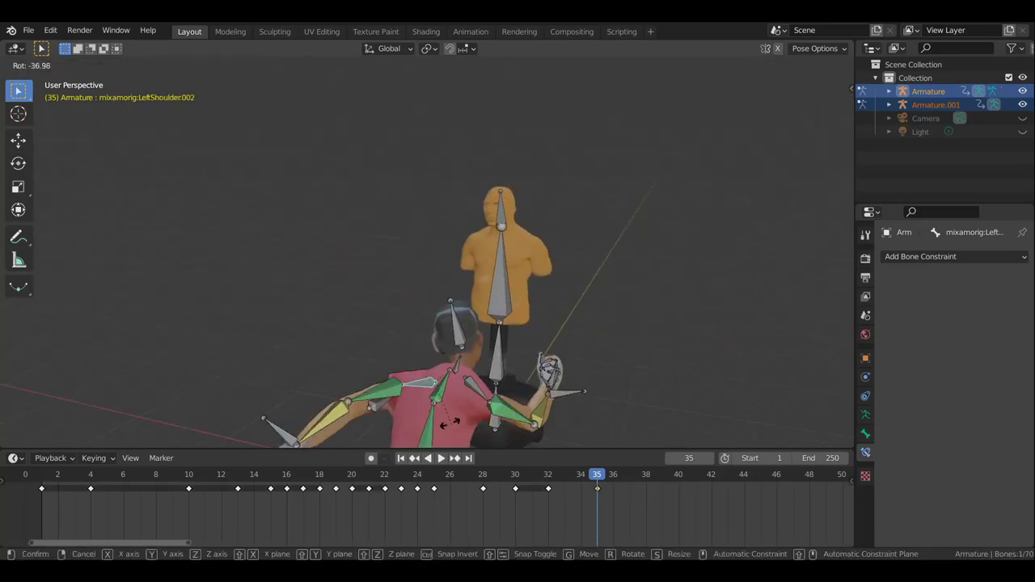
click(504, 409)
mouse_move(504, 408)
middle_down()
mouse_move(543, 414)
mouse_move(534, 410)
middle_up()
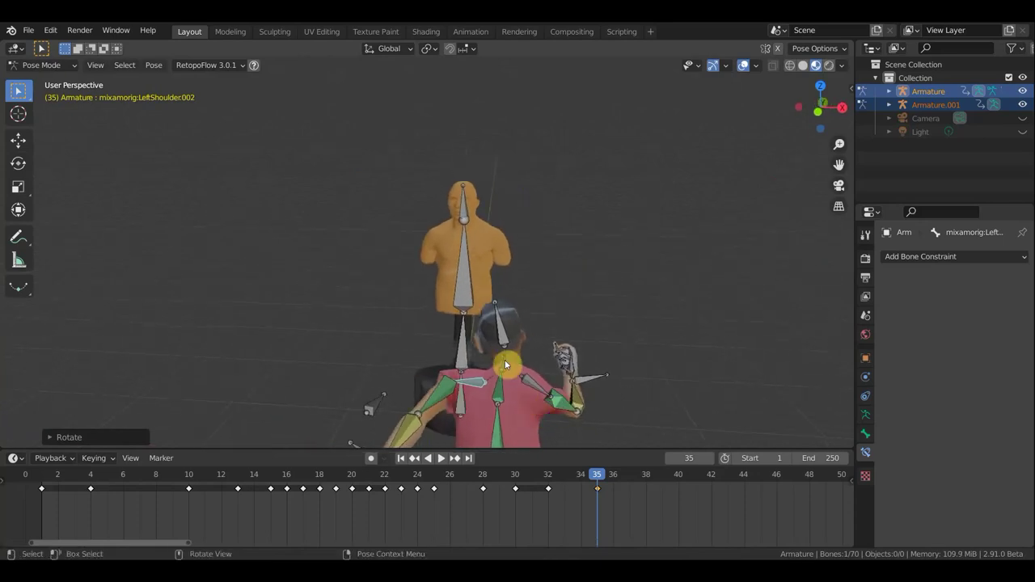
Move the neck to shift the head and tilt the head back.
click(530, 368)
key(g)
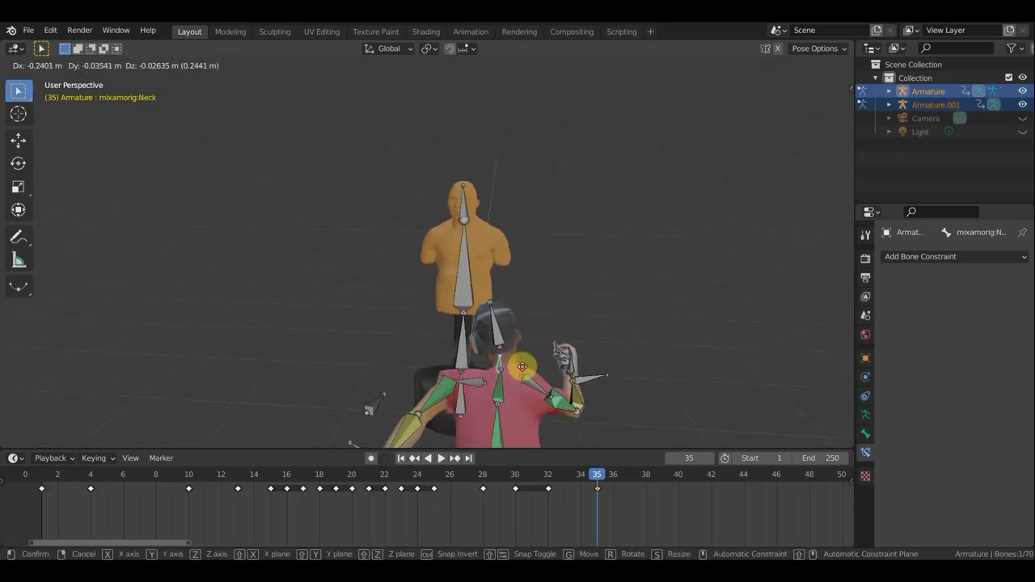
click(572, 392)
mouse_move(572, 392)
middle_down()
mouse_move(421, 363)
mouse_move(448, 365)
middle_up()
mouse_move(267, 338)
middle_down()
mouse_move(288, 377)
mouse_move(219, 342)
mouse_move(253, 342)
middle_up()
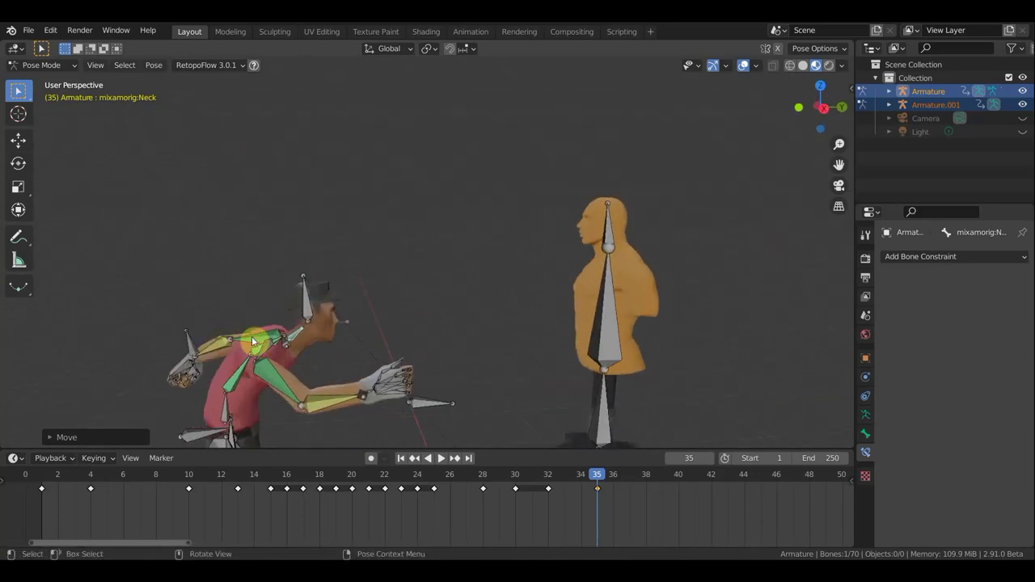
key(r)
click(363, 380)
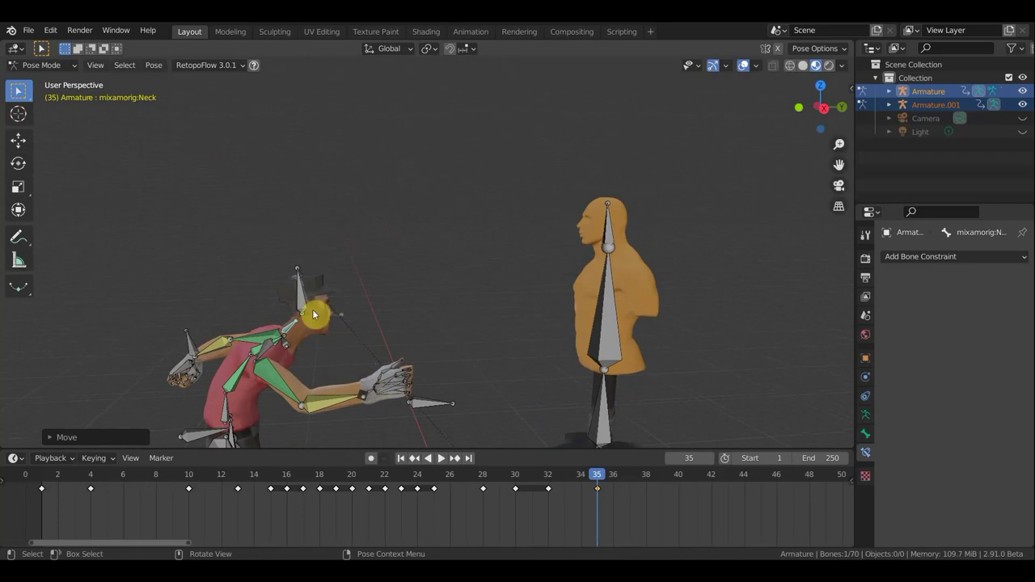
Rotate the Head bone twice to about 22°, then orbit around to check the pose.
click(303, 300)
key(r)
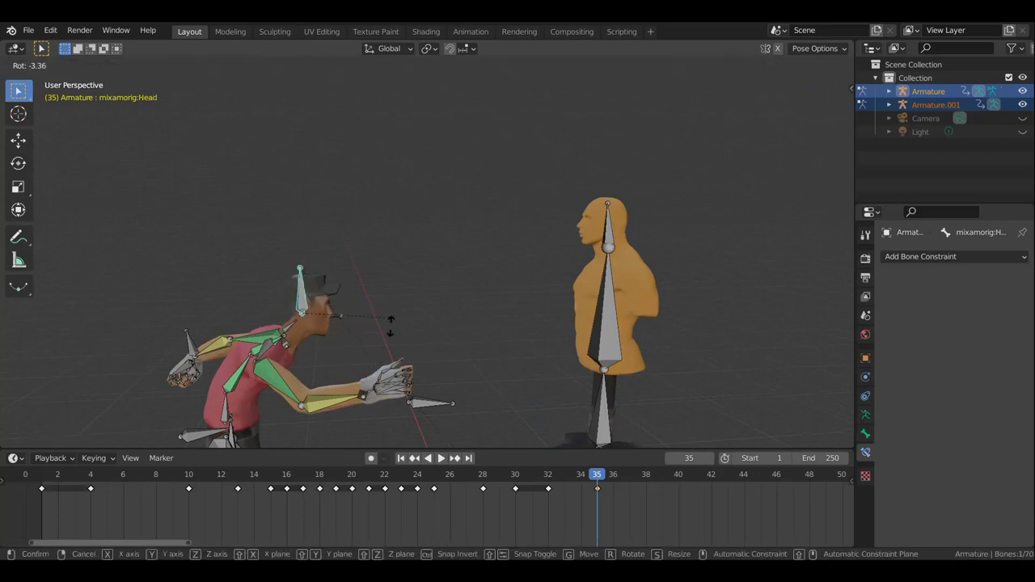
click(393, 363)
key(r)
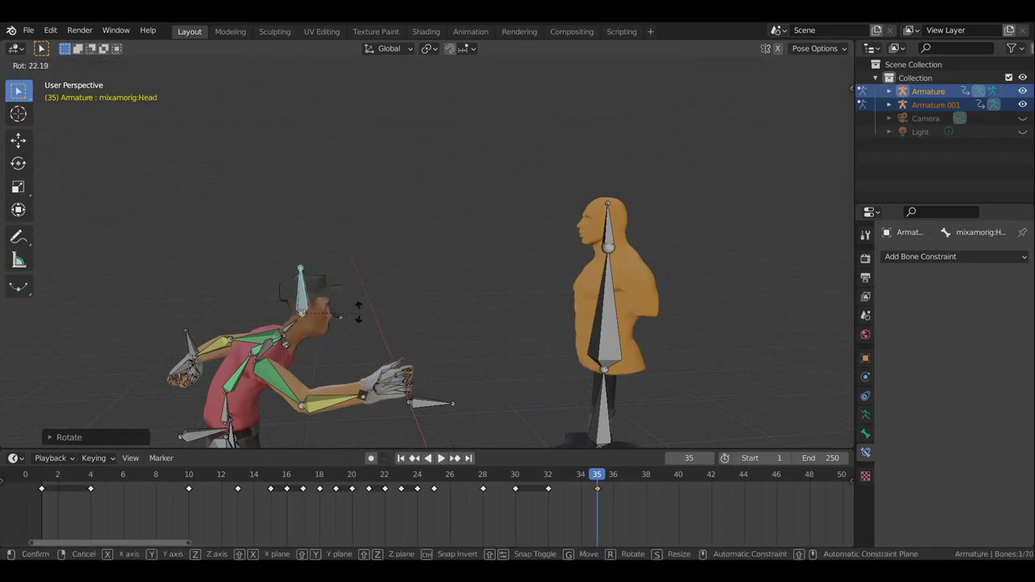
click(358, 311)
mouse_move(361, 314)
middle_down()
mouse_move(201, 318)
mouse_move(480, 354)
middle_up()
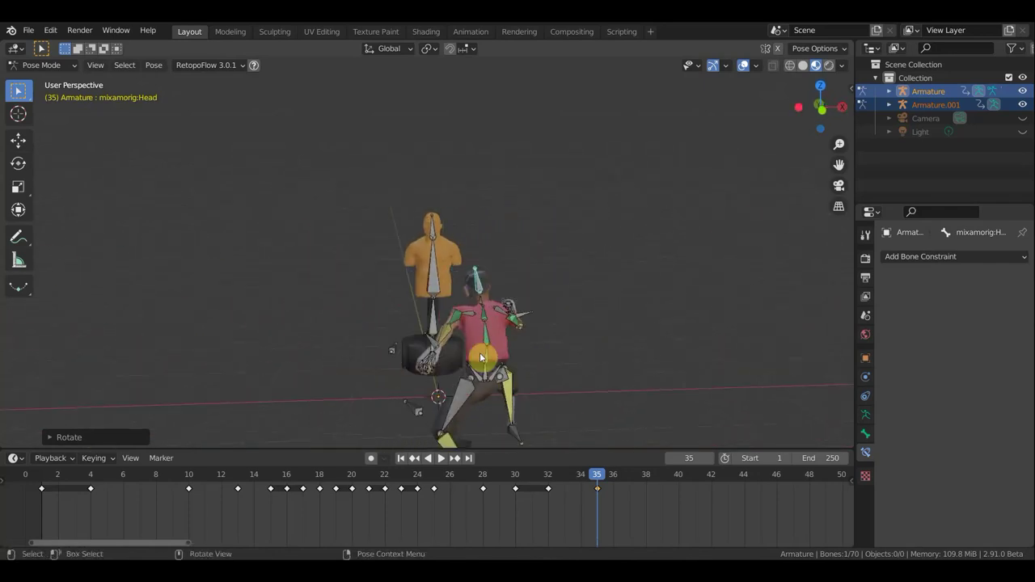
mouse_move(480, 355)
middle_down()
mouse_move(277, 314)
mouse_move(357, 325)
middle_up()
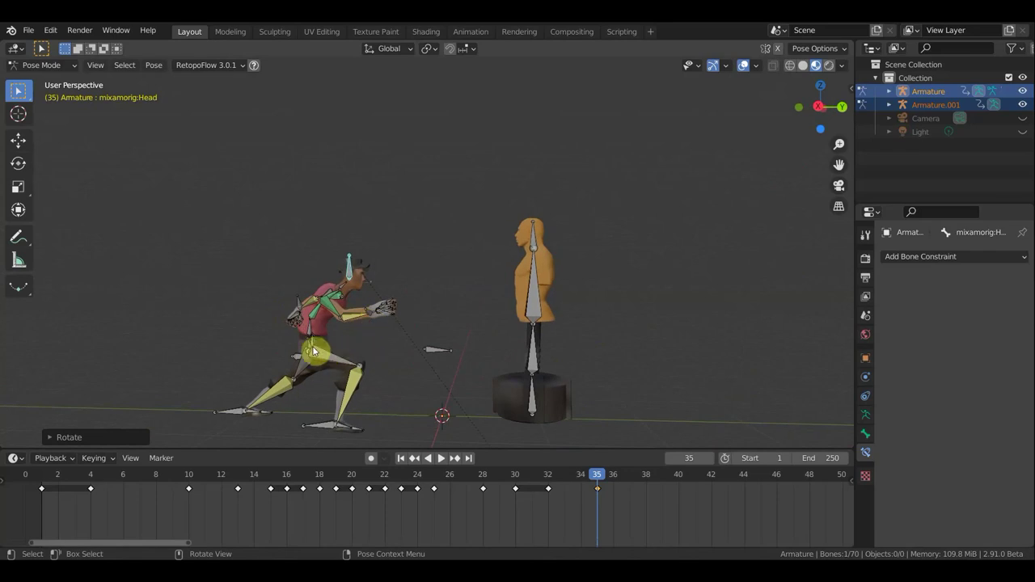
middle_drag(314, 351, 415, 347)
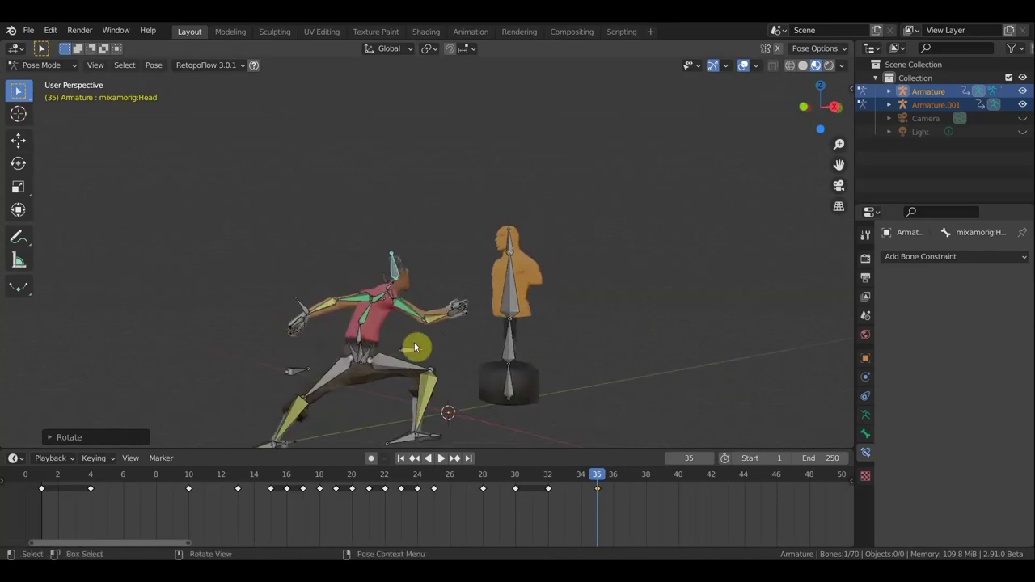
Lower the Hips bone and move the left thigh forward into a lunge.
click(364, 356)
key(g)
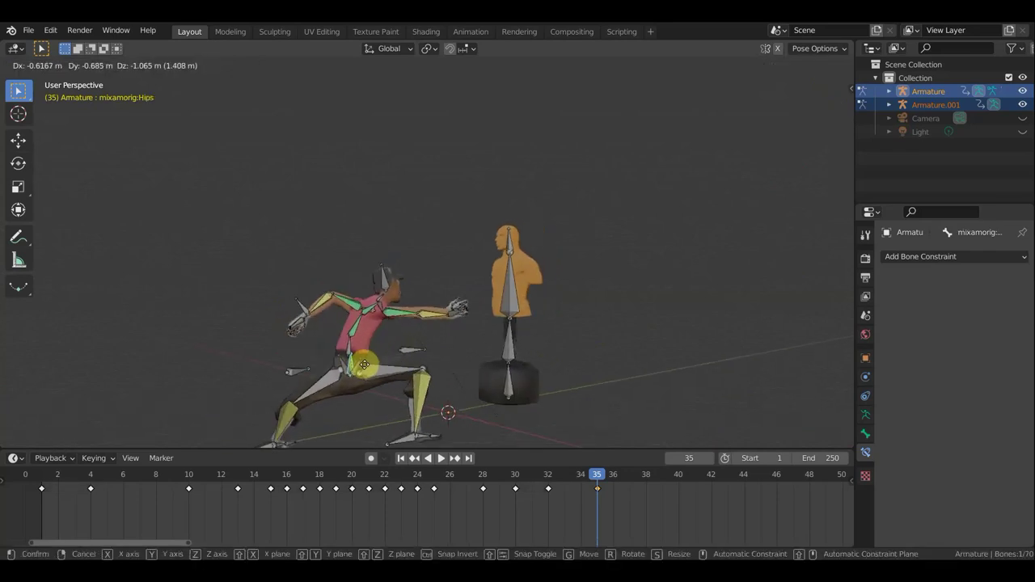
click(394, 394)
mouse_move(397, 395)
middle_down()
mouse_move(580, 421)
mouse_move(548, 349)
middle_up()
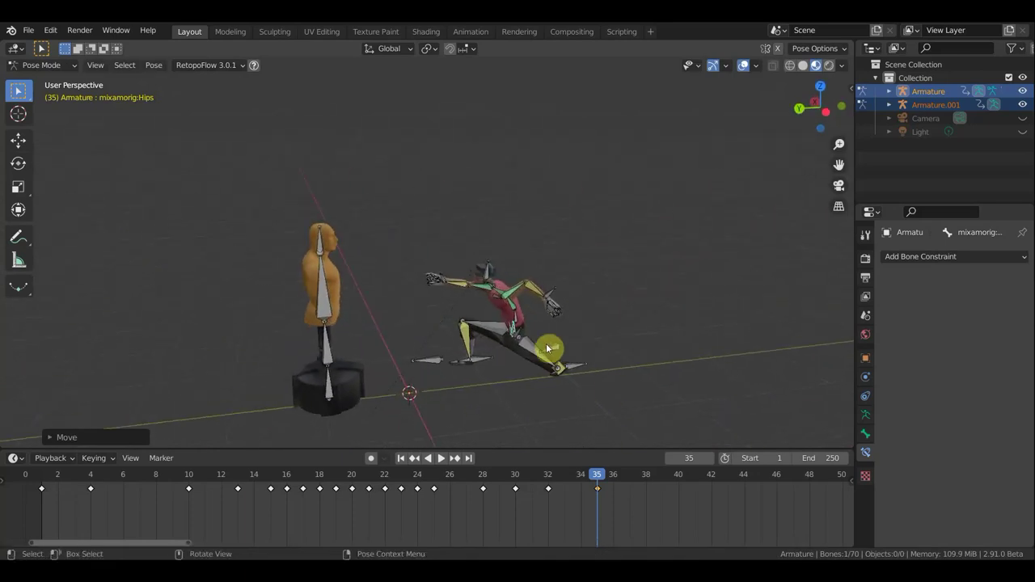
click(557, 351)
key(g)
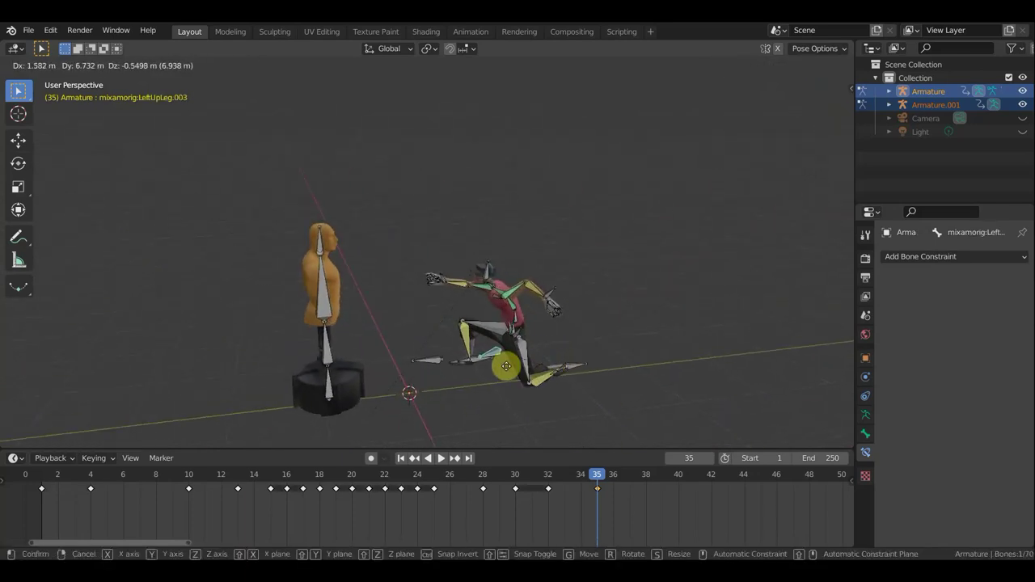
click(500, 366)
mouse_move(594, 358)
middle_down()
mouse_move(474, 324)
mouse_move(513, 307)
mouse_move(574, 362)
middle_up()
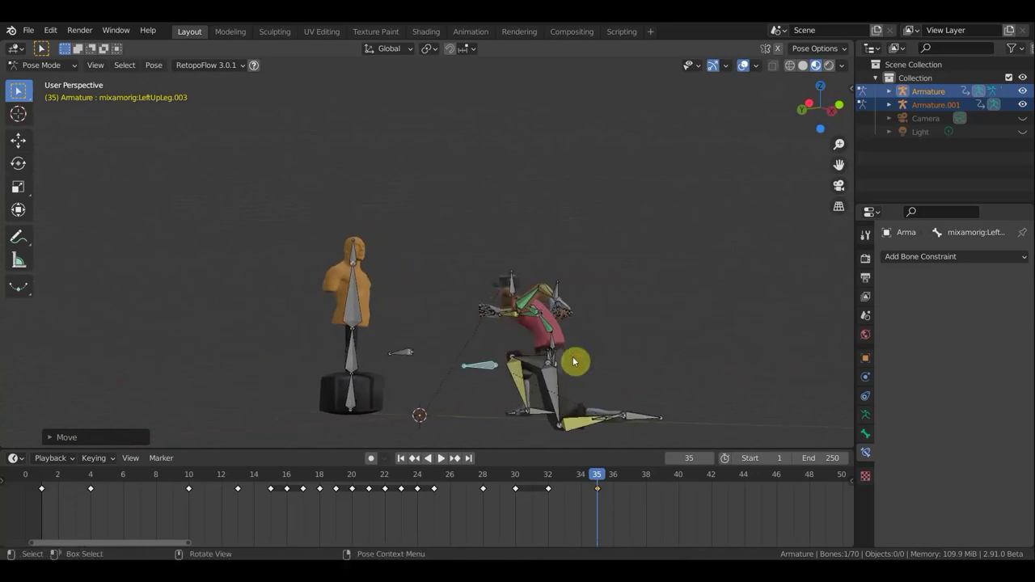
Rotate and reposition the left shin and toe so the leg kneels.
click(647, 419)
key(r)
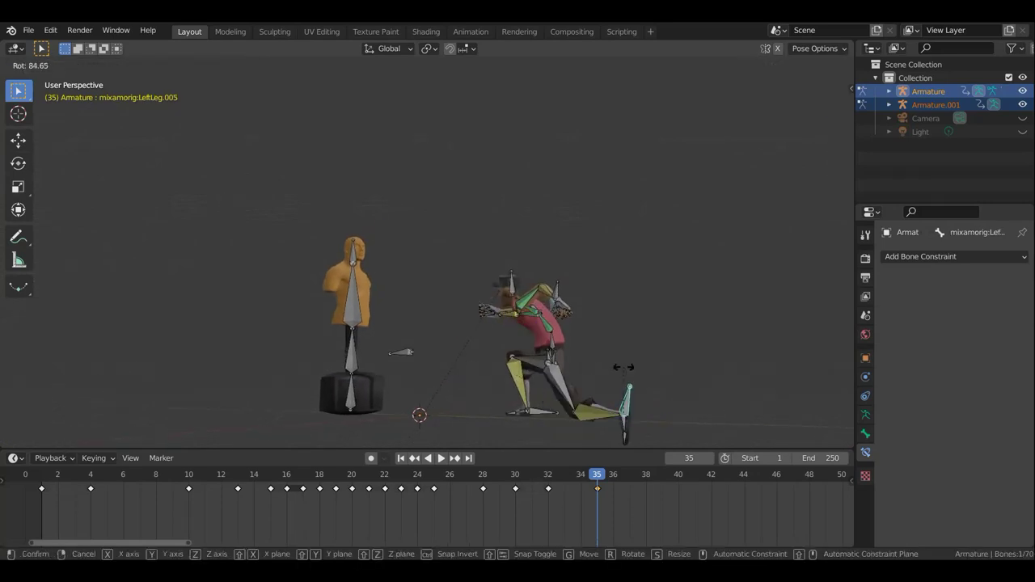
click(630, 379)
key(g)
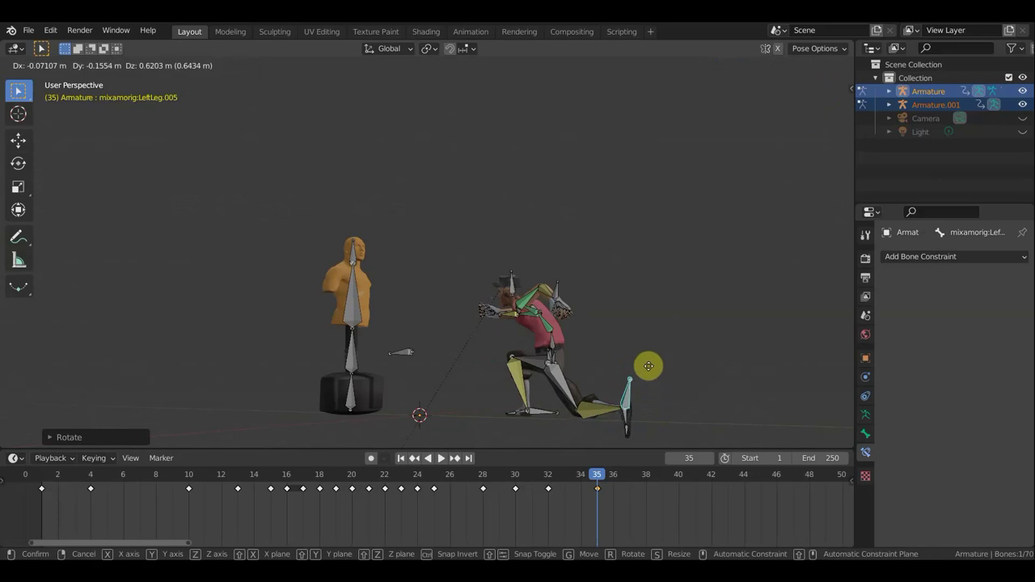
click(651, 396)
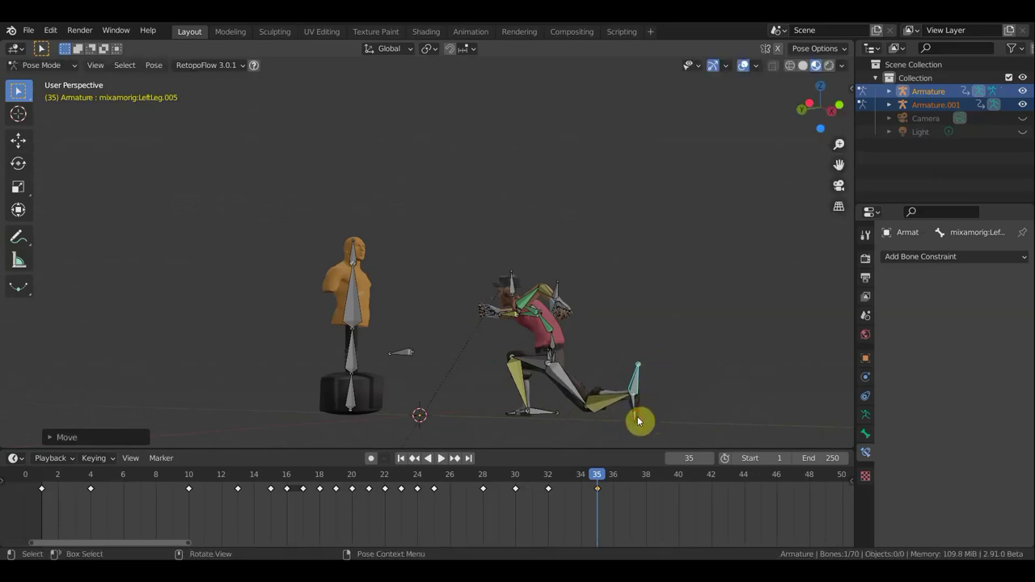
click(651, 419)
key(r)
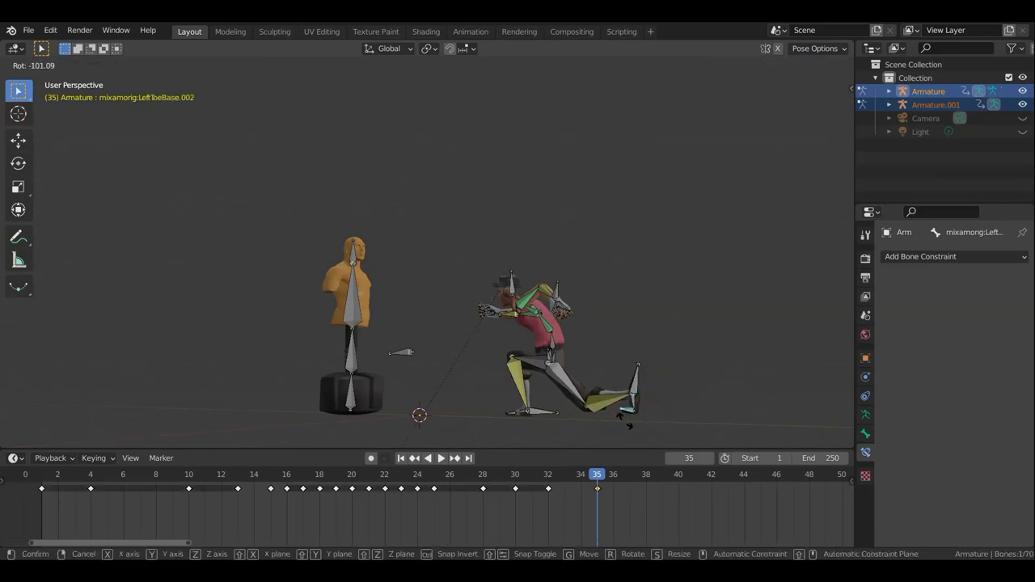
click(639, 421)
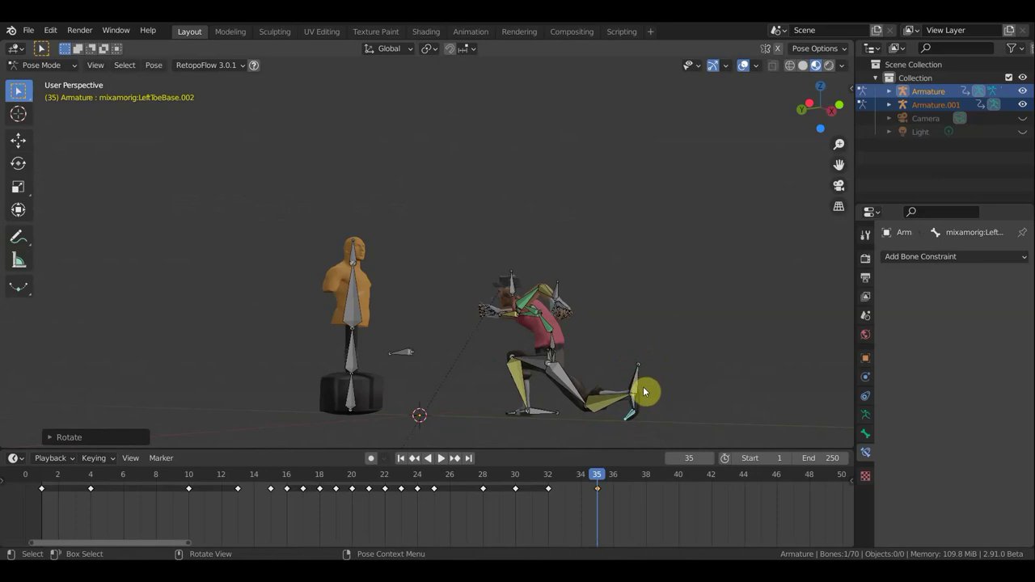
click(643, 389)
key(r)
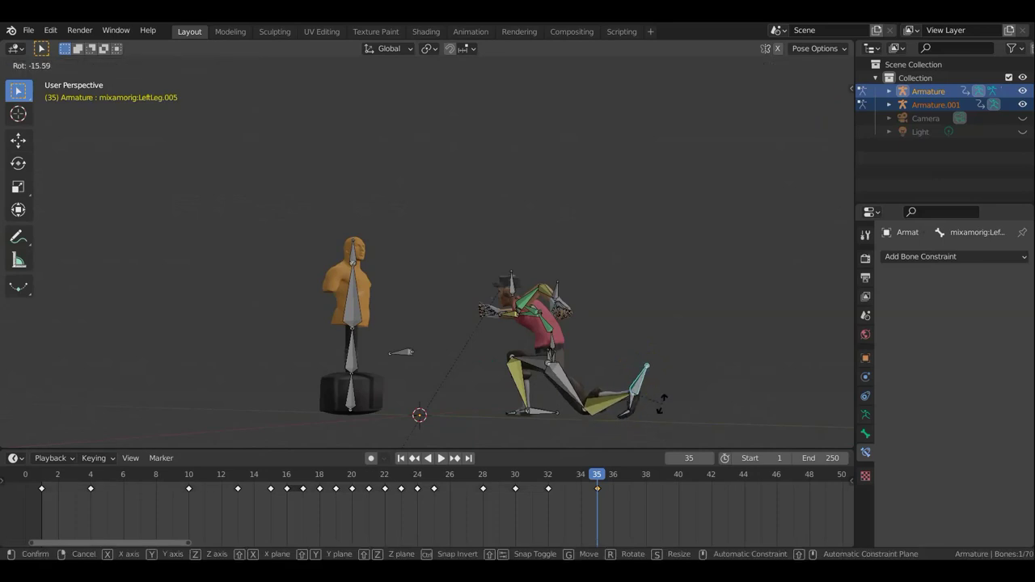
click(663, 410)
With bone overlays shown again, rotate the left shoulder about 22.6° toward the bag.
mouse_move(605, 245)
middle_down()
mouse_move(663, 342)
mouse_move(649, 402)
middle_up()
scroll(582, 356, up, 3)
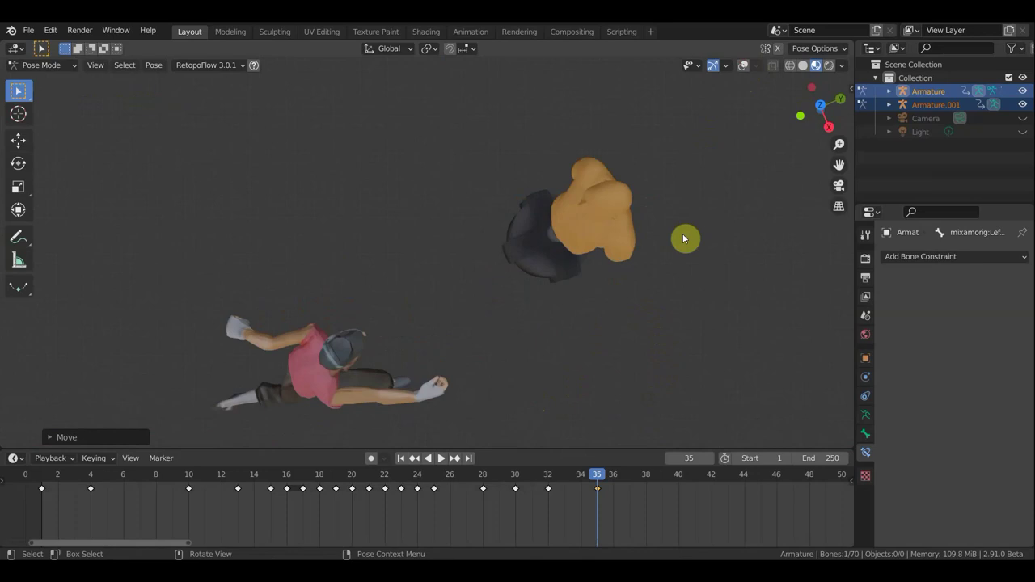
click(743, 67)
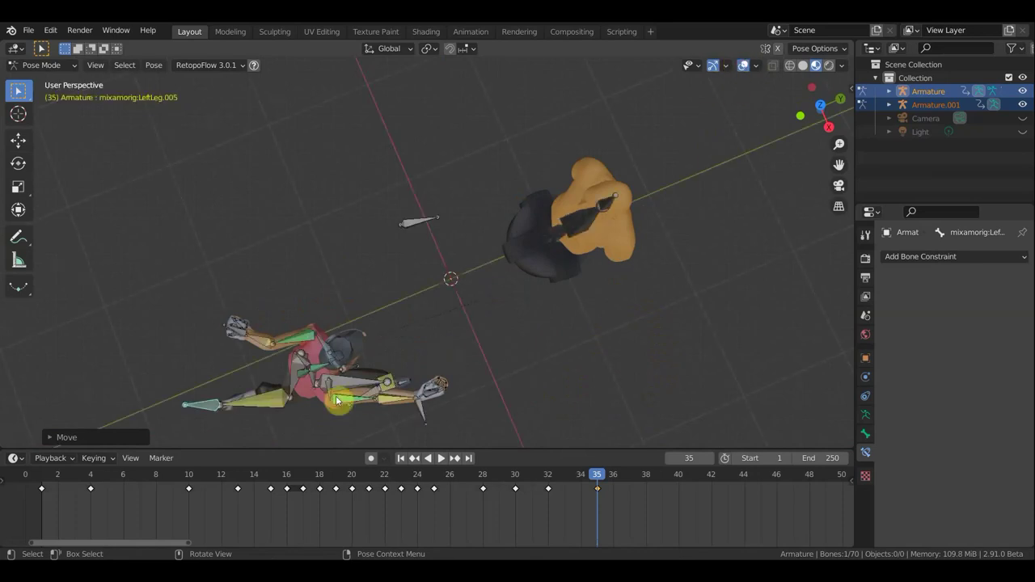
click(353, 413)
key(r)
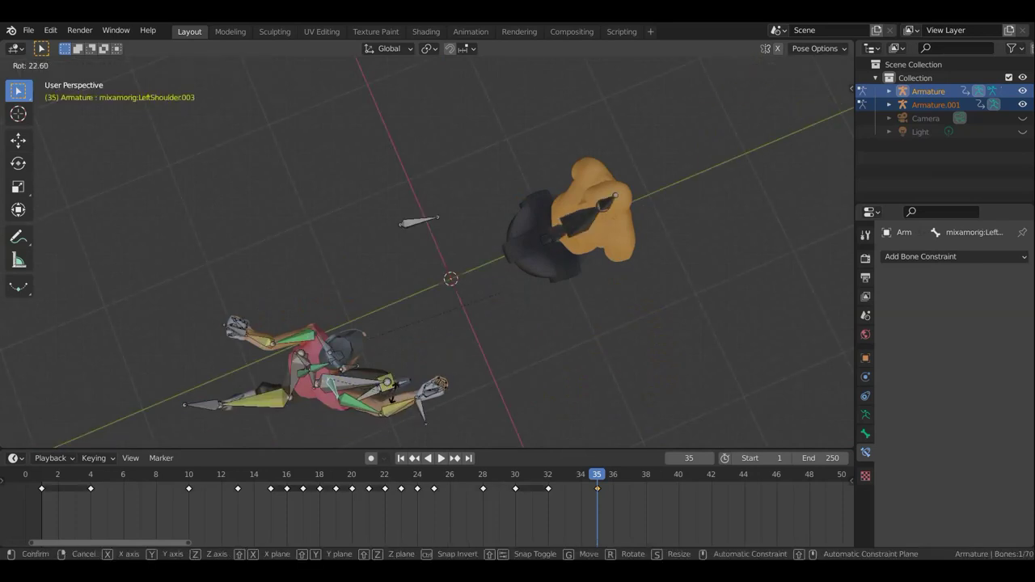
click(398, 387)
mouse_move(480, 393)
middle_down()
mouse_move(486, 291)
mouse_move(406, 301)
mouse_move(417, 300)
middle_up()
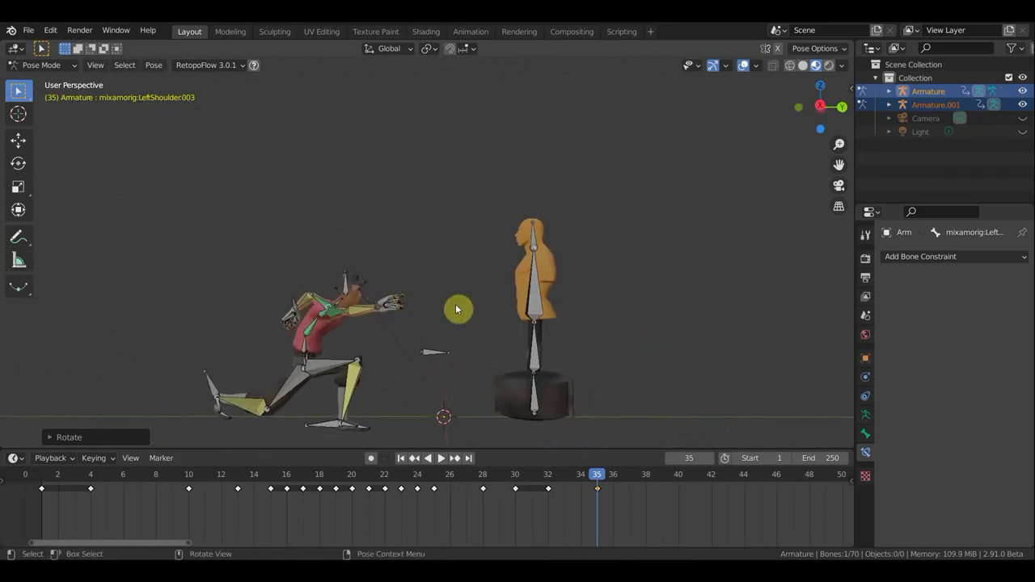
Insert Location & Rotation keyframes on all bones at frame 35.
key(a)
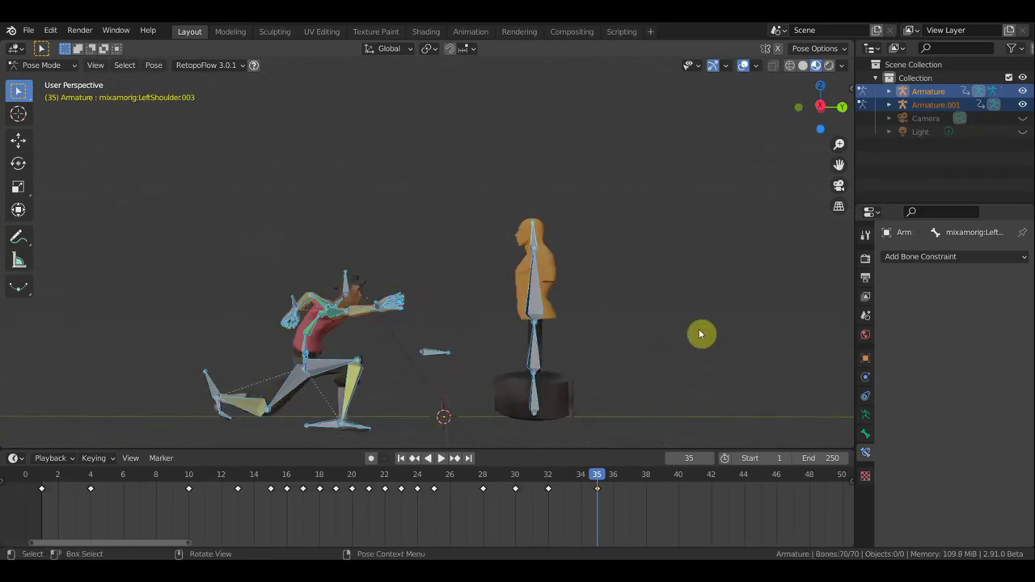
key(i)
click(699, 330)
Play the animation in reverse and scrub back to frame 6 to review the kick.
key(shift+ctrl+space)
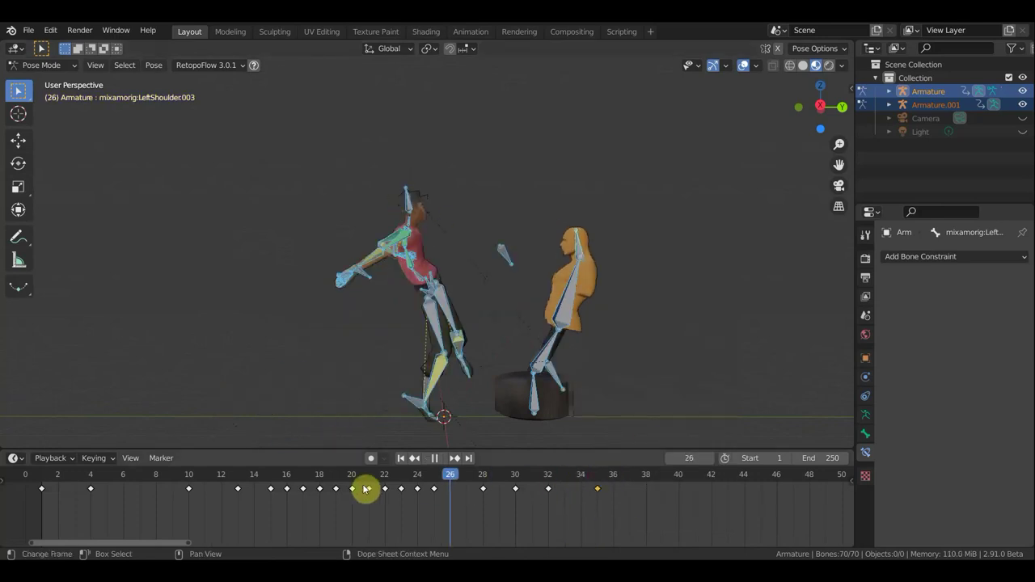
drag(105, 495, 130, 491)
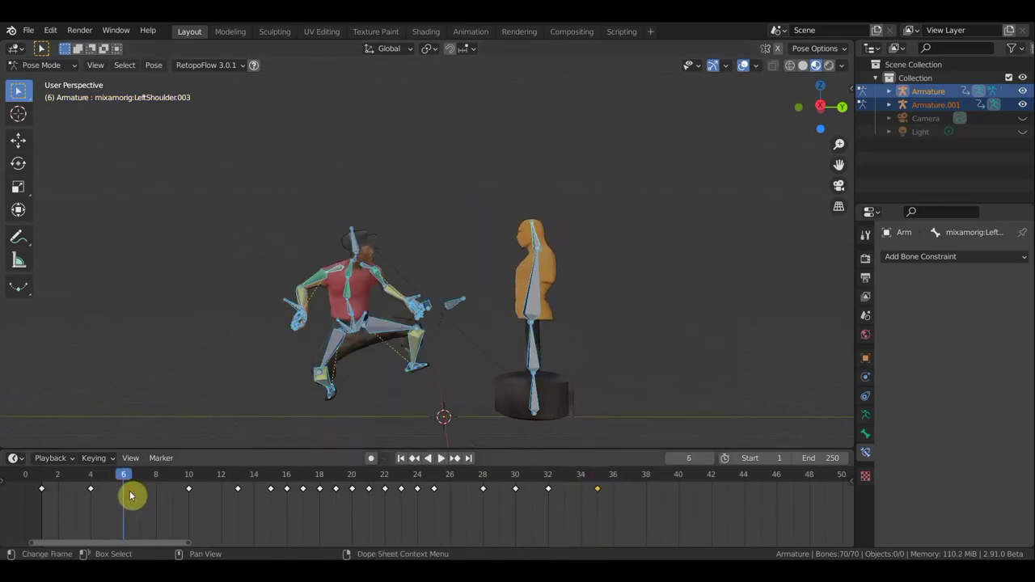
key(space)
shift+middle_drag(661, 292, 741, 236)
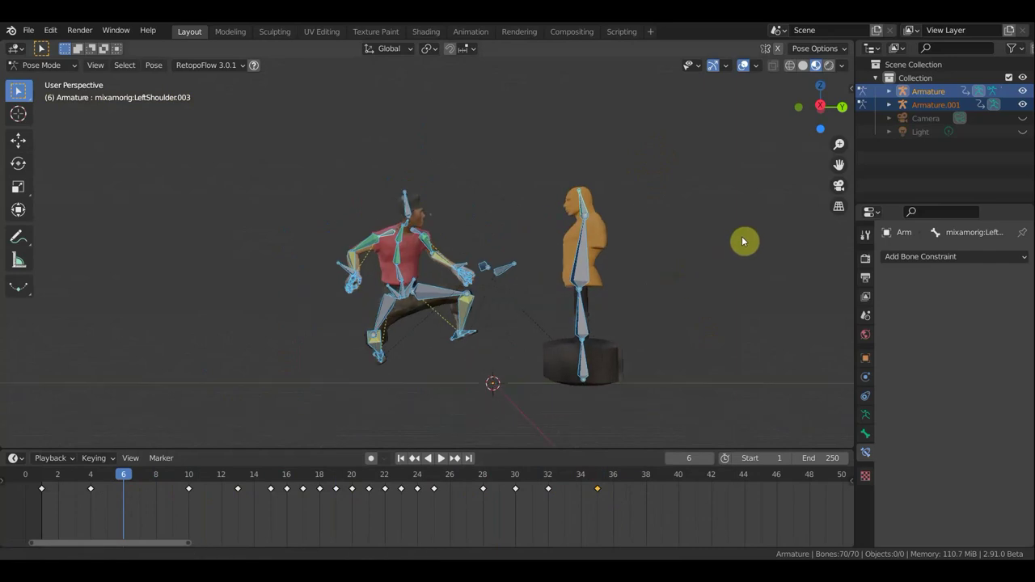
click(62, 488)
click(127, 483)
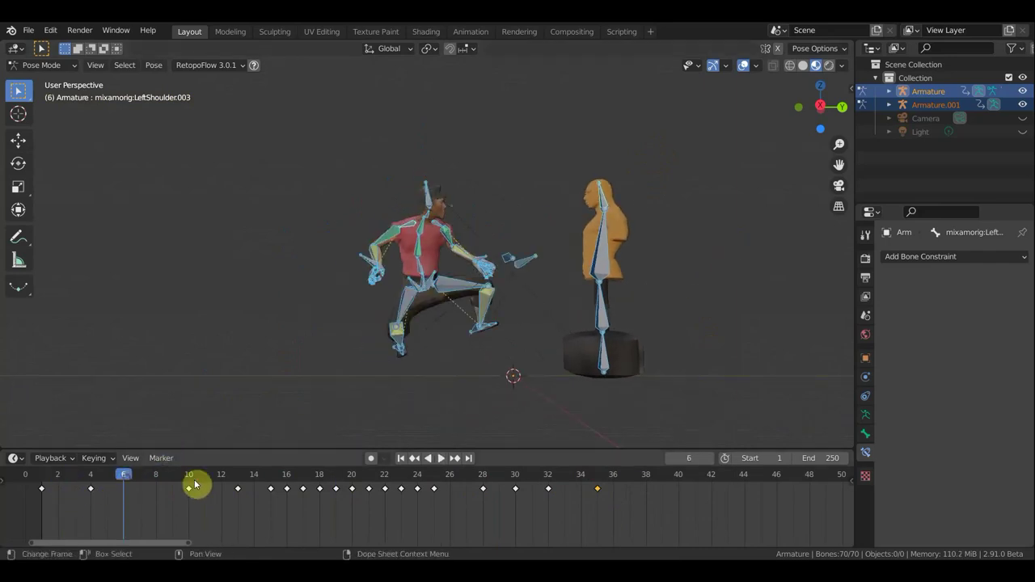
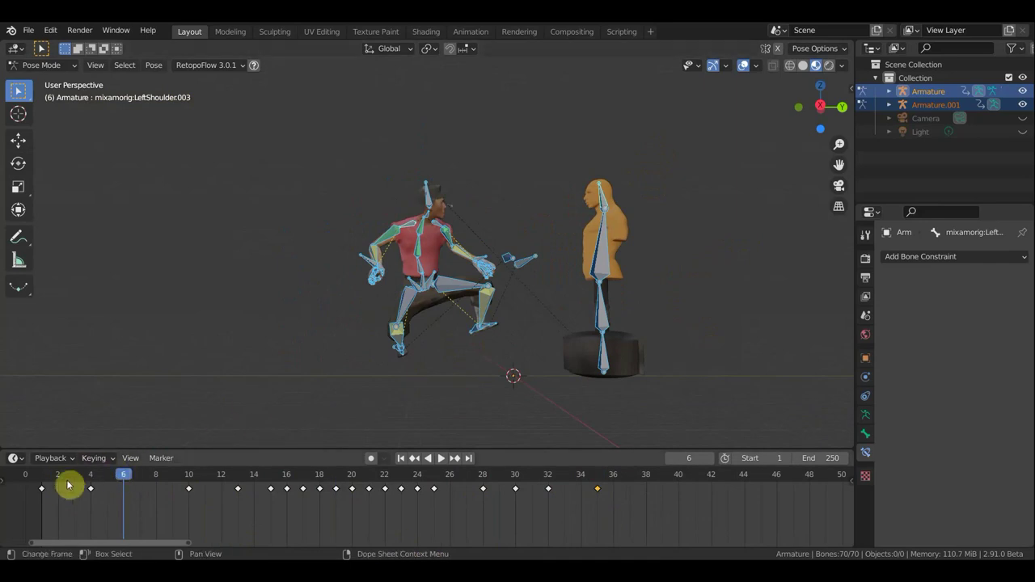
Lower the left foot and shin bones into a standing stance at frame 6.
click(41, 489)
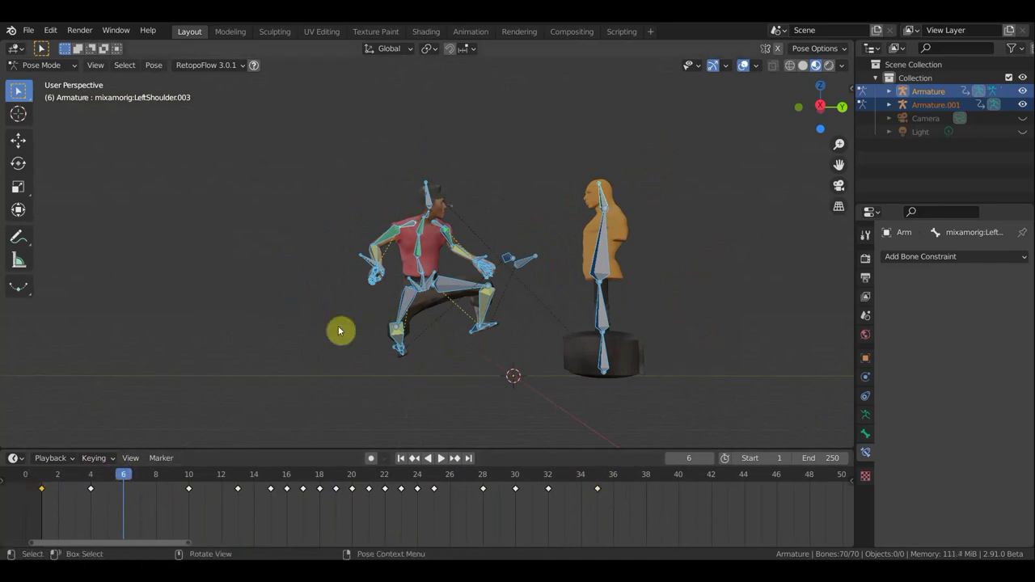
middle_drag(486, 349, 425, 348)
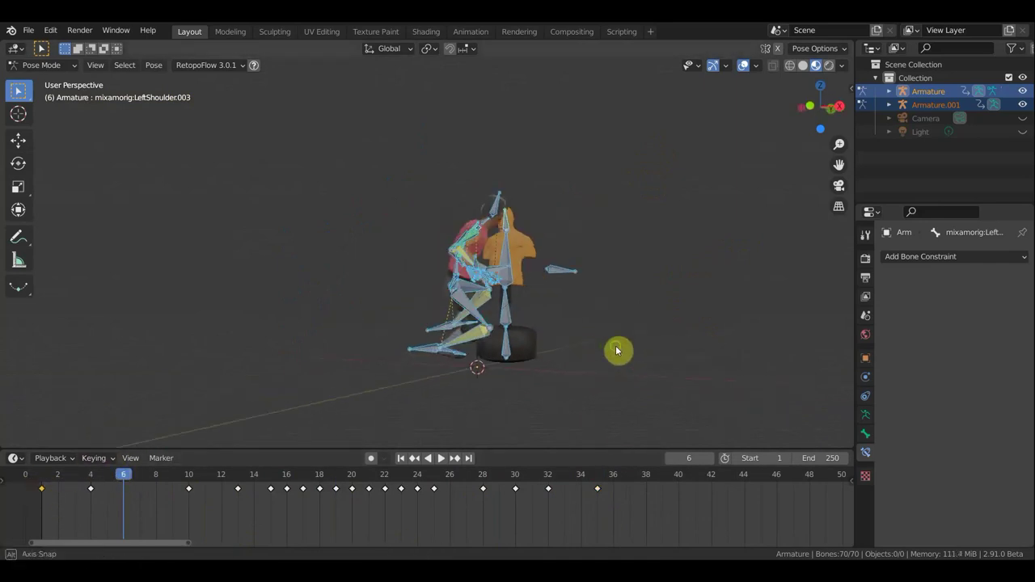
click(425, 354)
key(g)
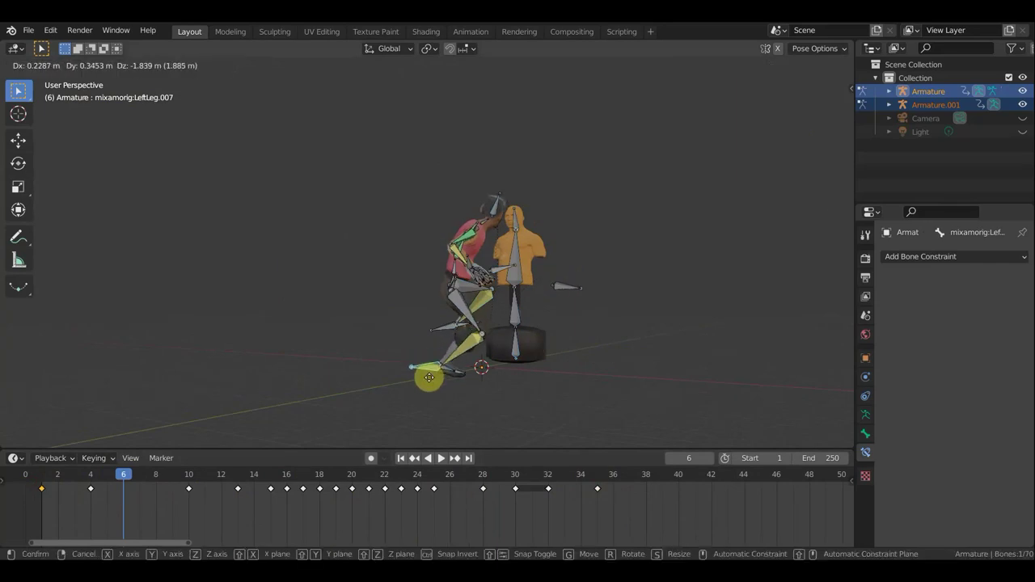
click(423, 397)
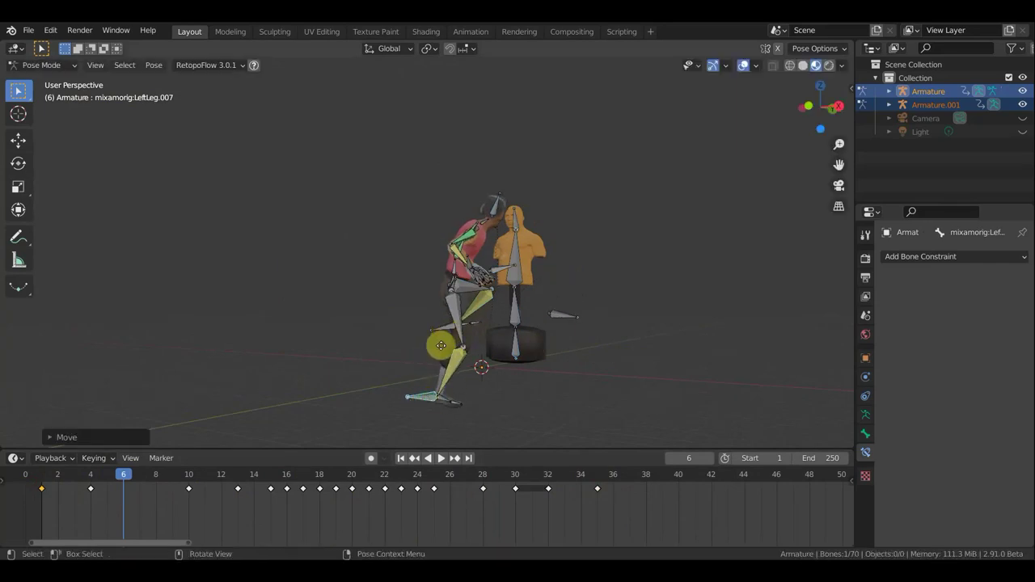
click(443, 340)
key(g)
click(462, 377)
Move the selected left arm bones so the arm reaches further toward the dummy.
mouse_move(462, 377)
middle_down()
mouse_move(471, 380)
mouse_move(446, 381)
mouse_move(420, 283)
middle_up()
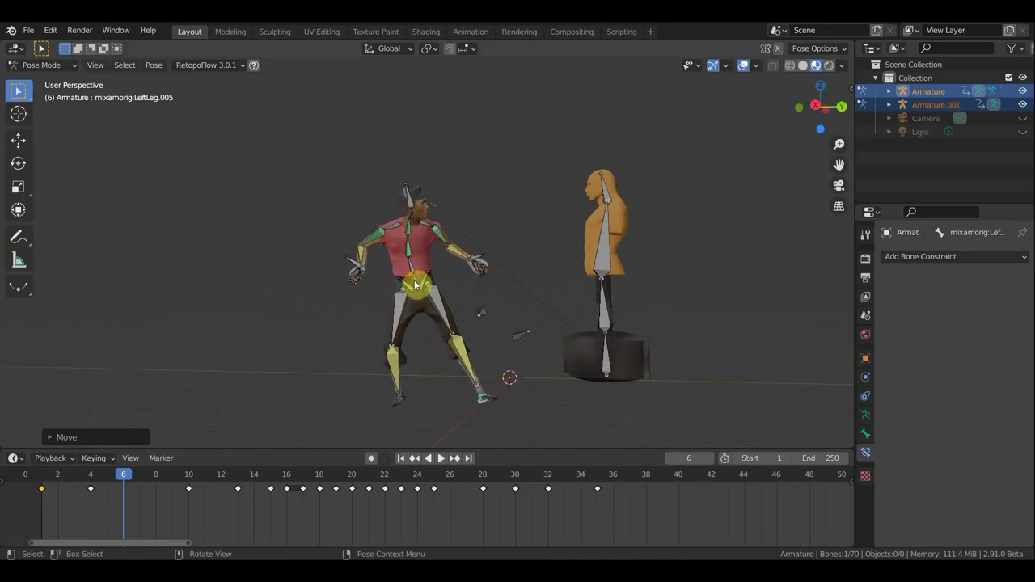
click(427, 288)
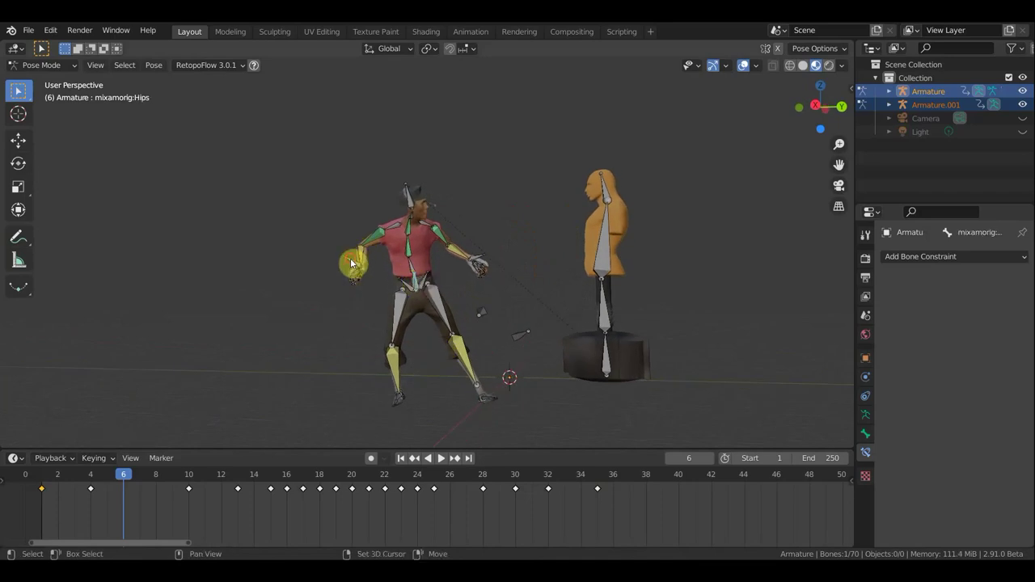
shift+click(480, 258)
shift+click(479, 260)
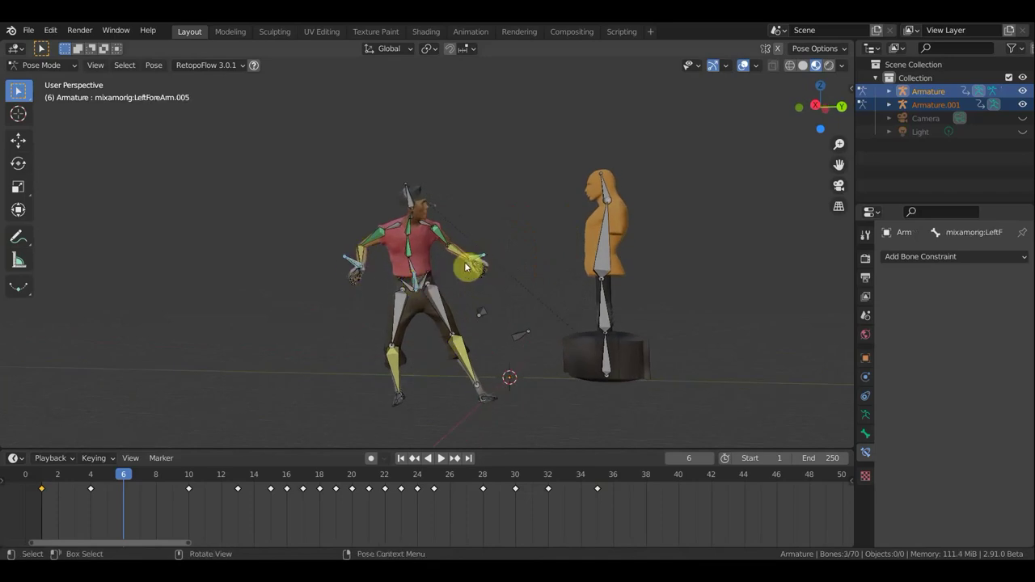
key(g)
click(493, 217)
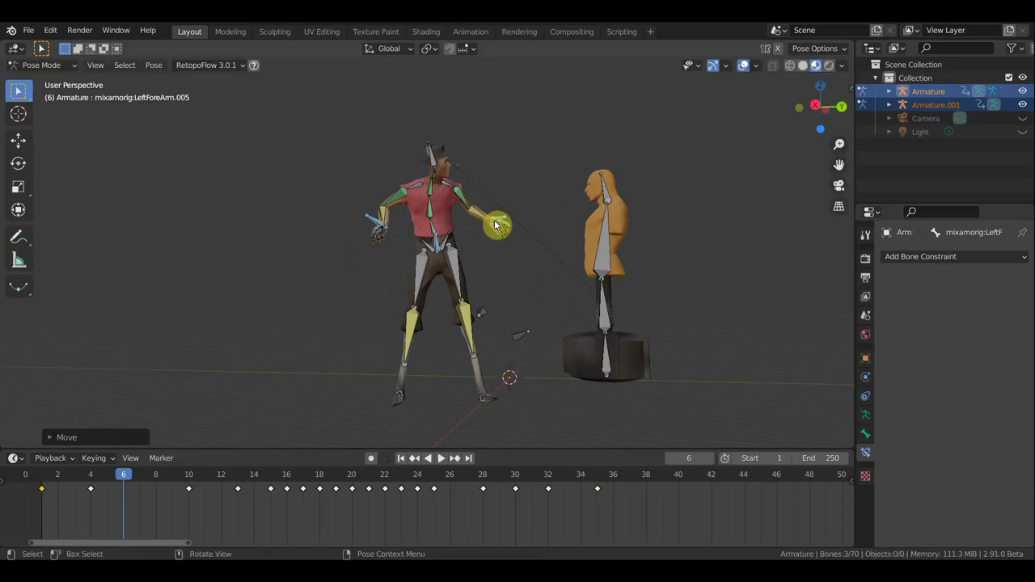
Select the hip bone and view the rig from directly above.
click(433, 162)
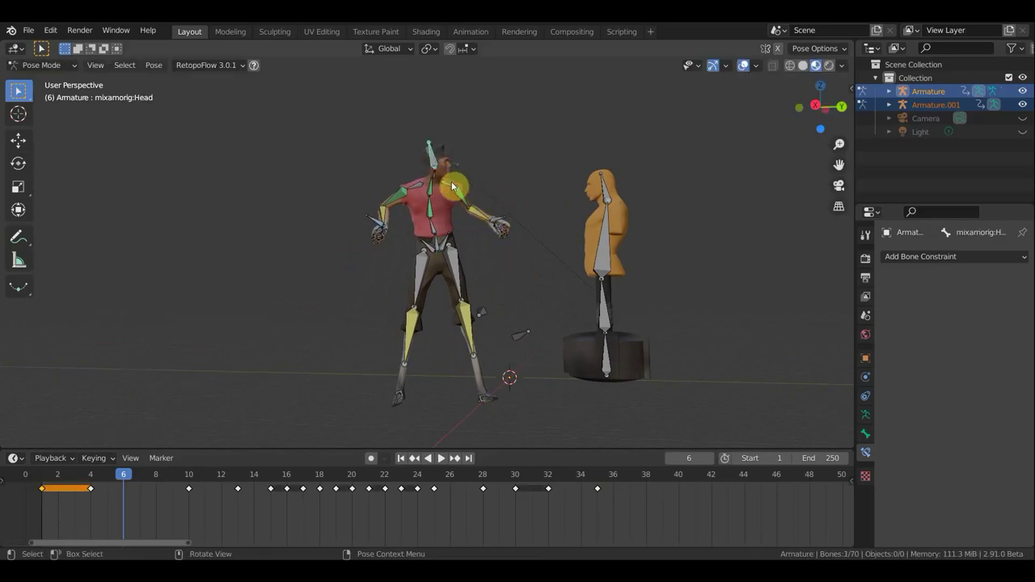
key(KP_7)
mouse_move(471, 253)
middle_down()
mouse_move(543, 194)
mouse_move(479, 231)
middle_up()
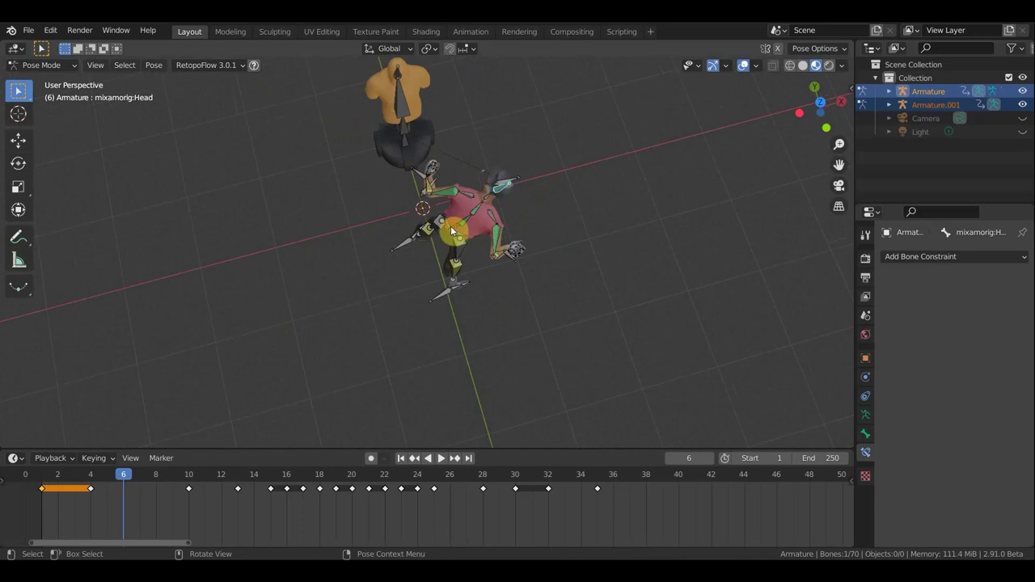
click(451, 231)
key(KP_7)
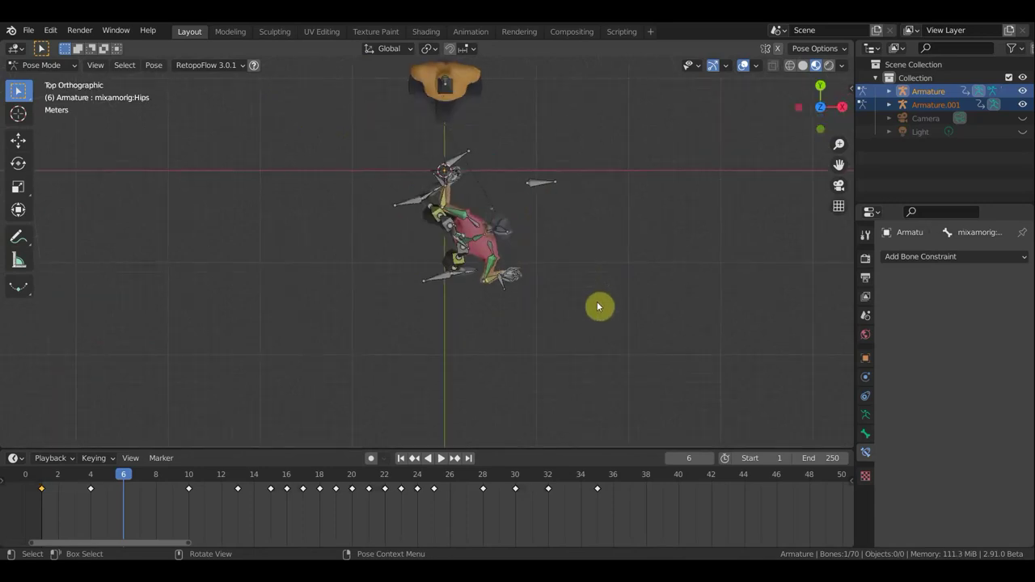
Turn the hips with two rotations from the top view.
key(r)
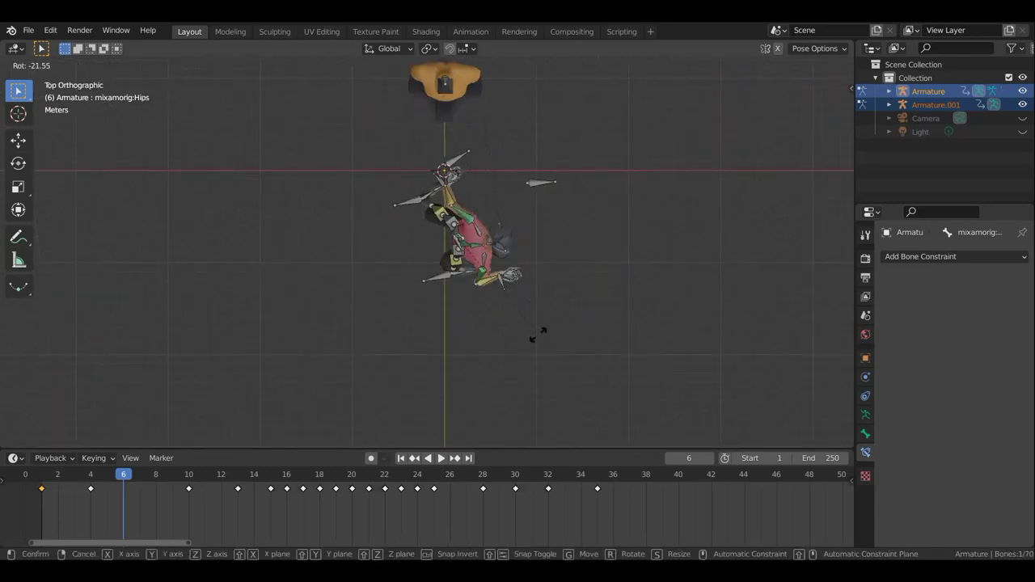
click(538, 333)
mouse_move(561, 319)
middle_down()
mouse_move(551, 227)
mouse_move(599, 305)
mouse_move(595, 280)
middle_up()
key(r)
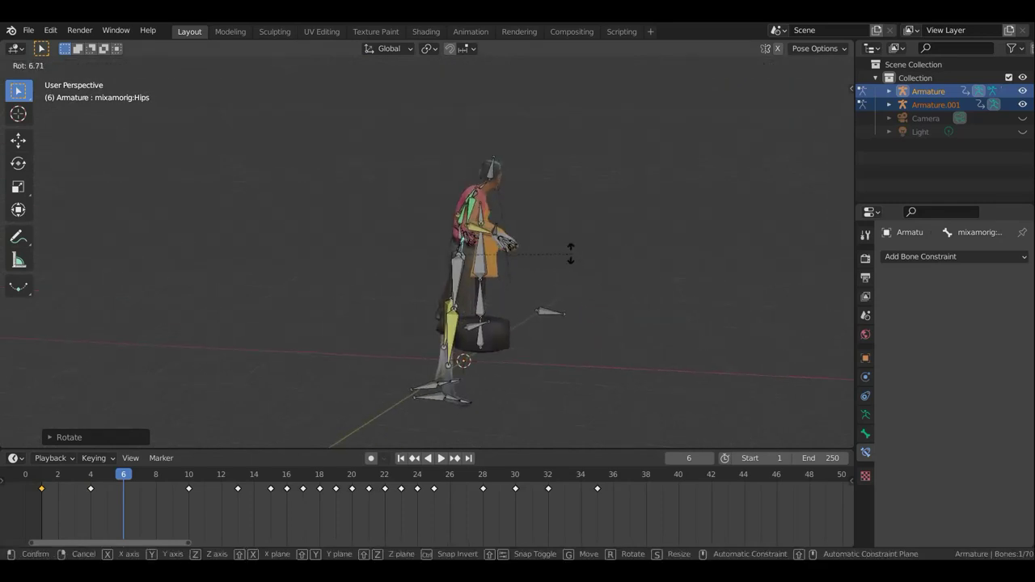
click(530, 246)
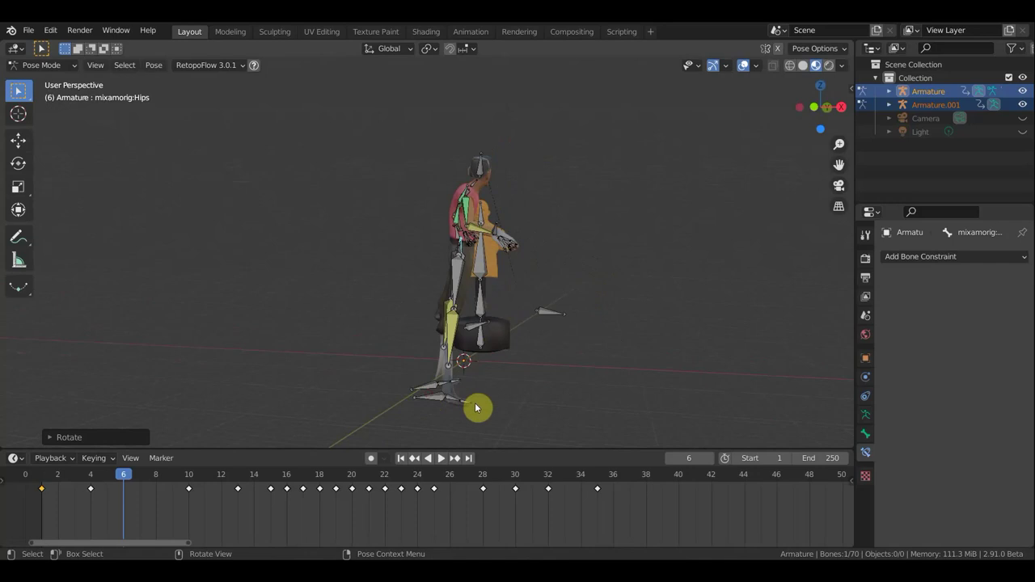
Raise the left foot and rotate it to a new angle in front view.
click(477, 409)
key(KP_3)
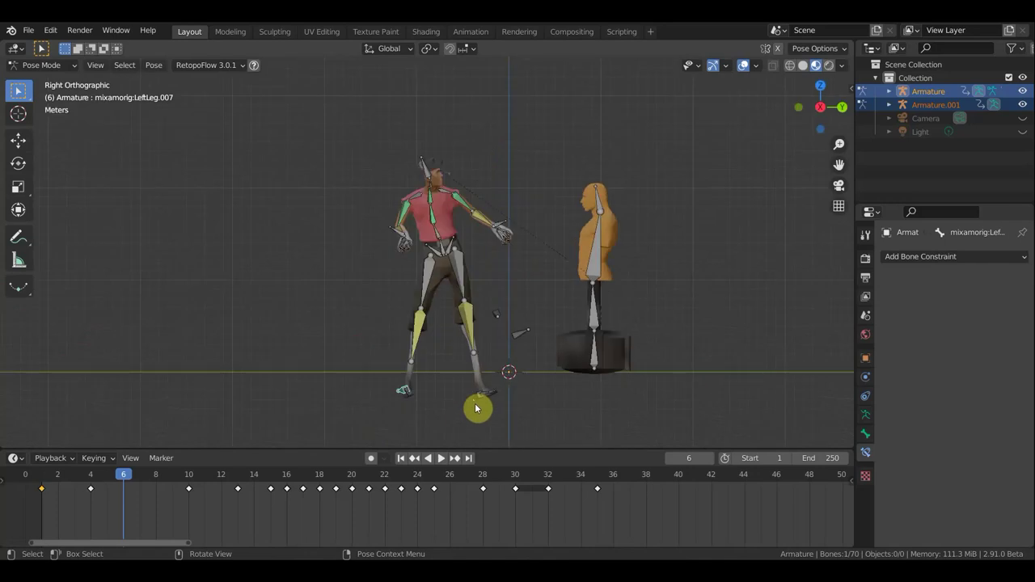
key(KP_1)
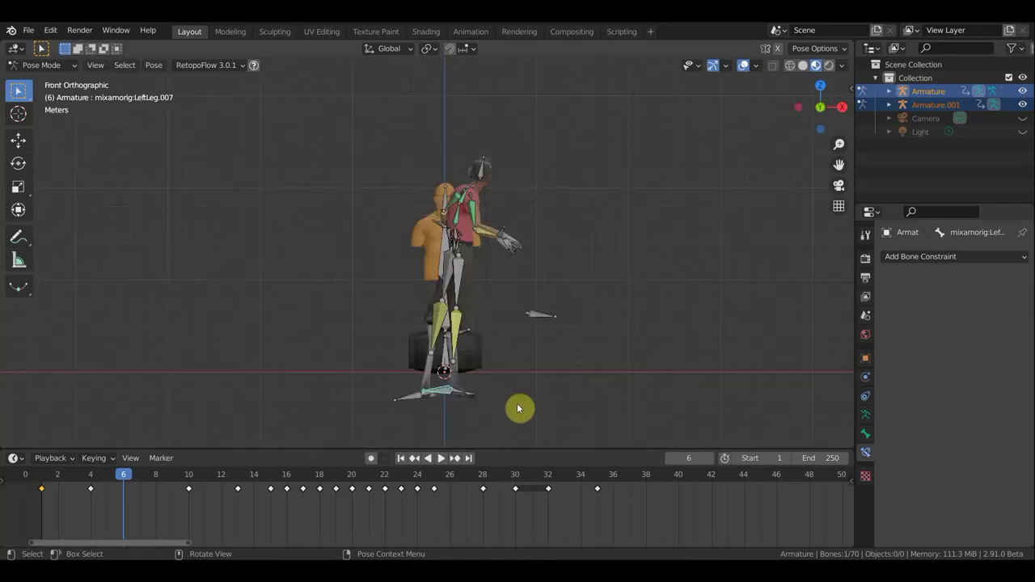
key(g)
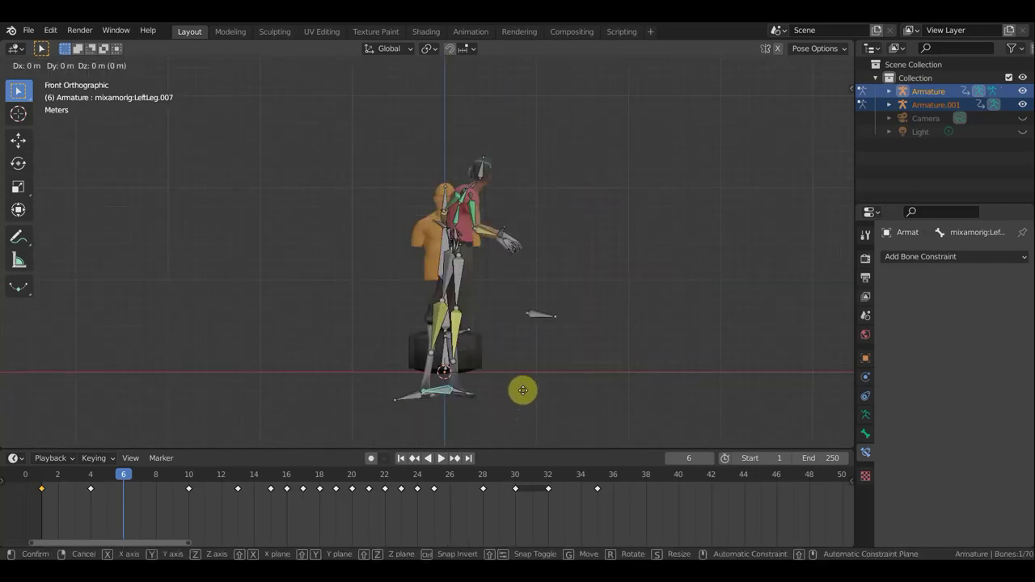
click(525, 371)
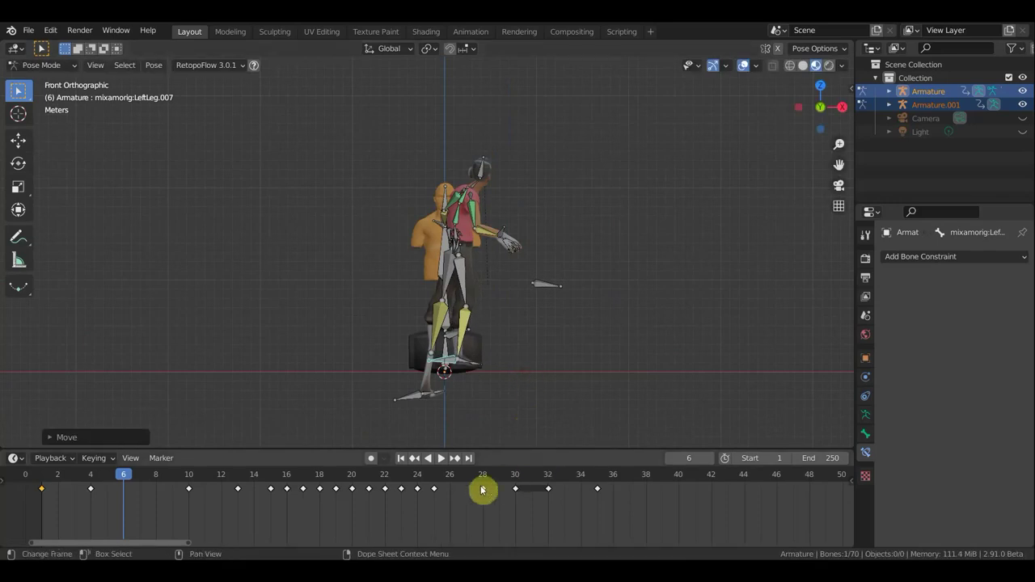
key(r)
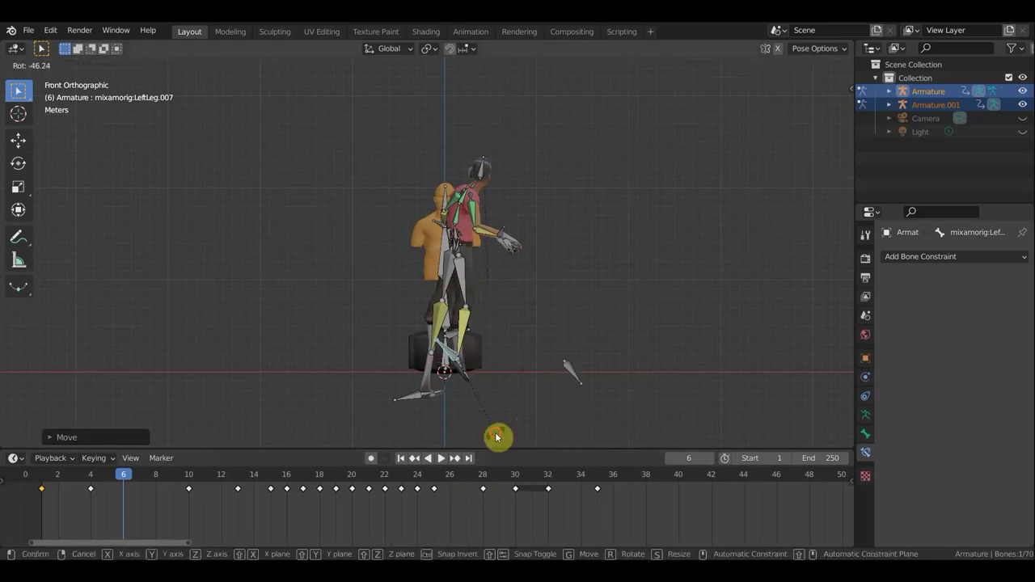
click(495, 432)
Angle the left toe and shift the left foot into its new position.
click(501, 392)
key(r)
click(511, 364)
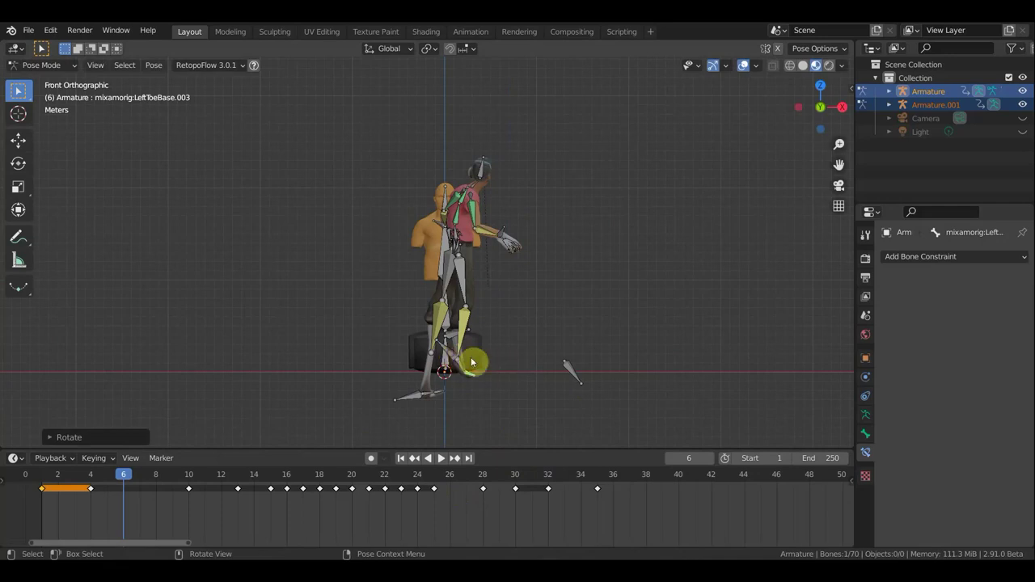
click(458, 359)
key(g)
click(512, 376)
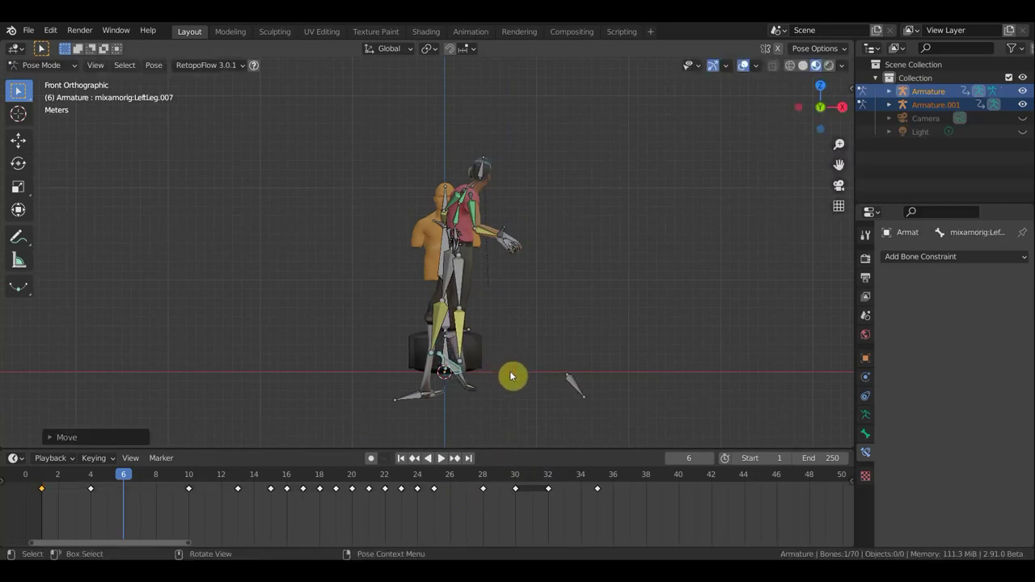
Lift the left shin and rotate it to bend the knee.
click(440, 405)
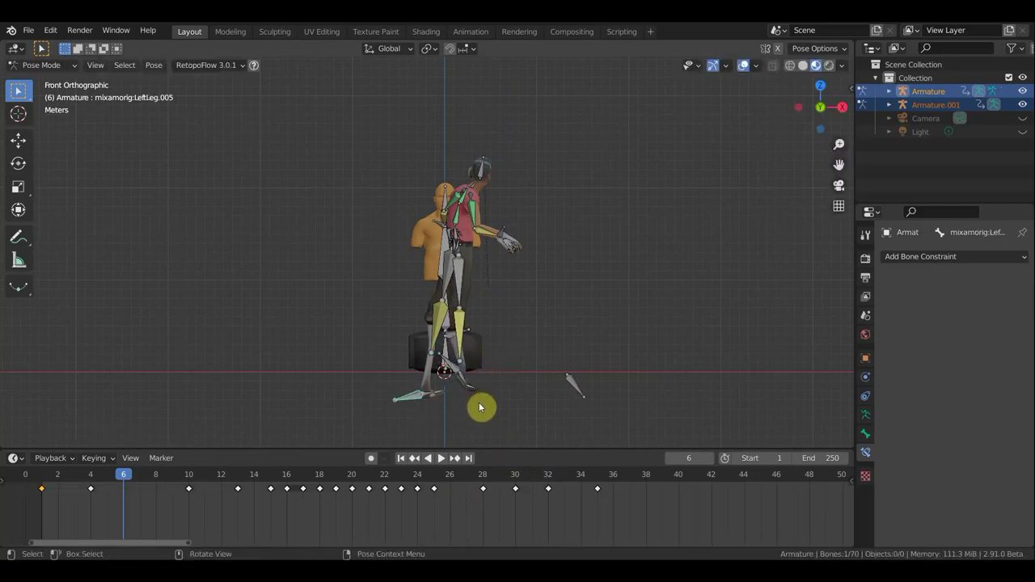
key(g)
click(492, 365)
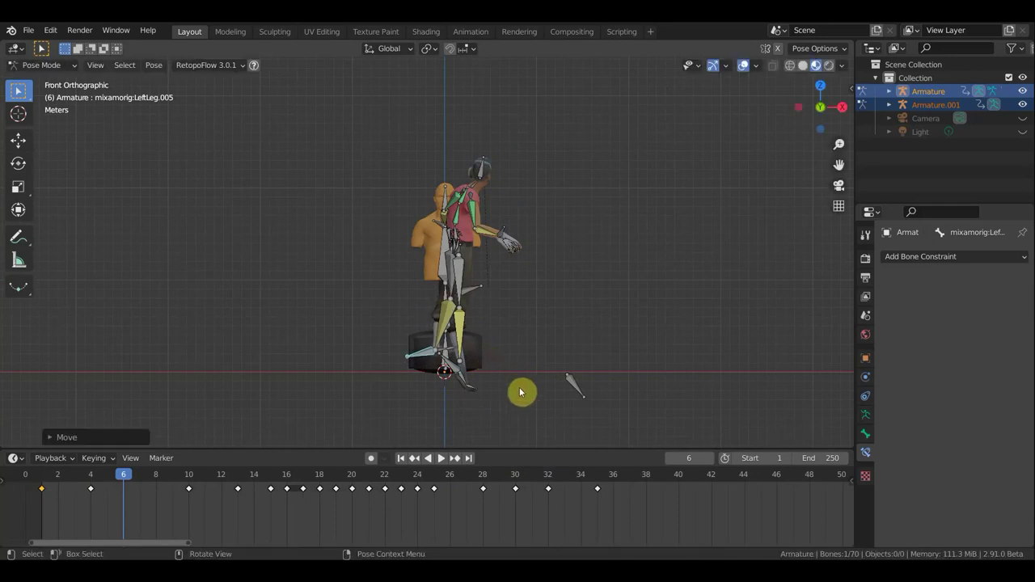
key(r)
click(398, 410)
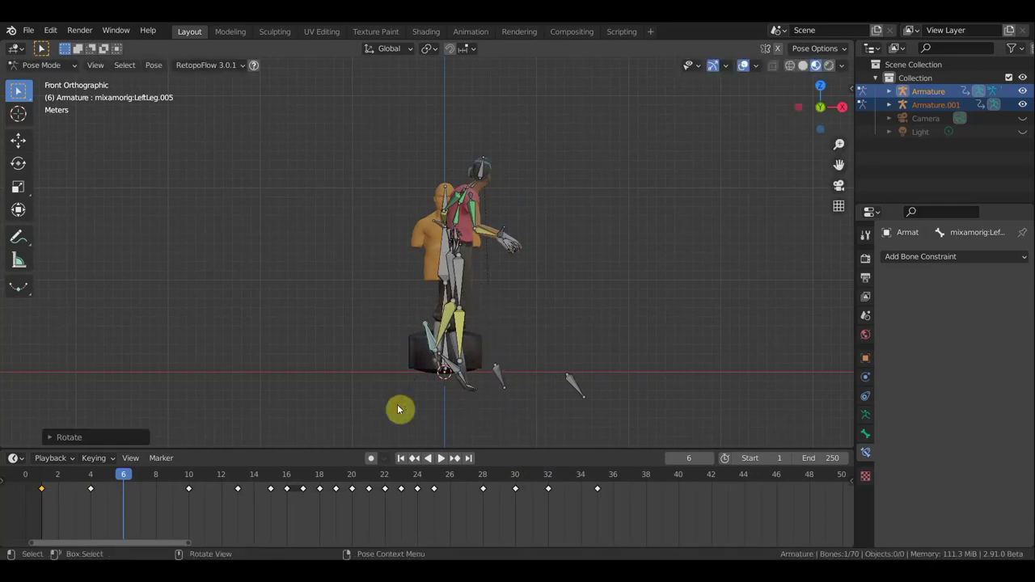
middle_drag(478, 365, 364, 362)
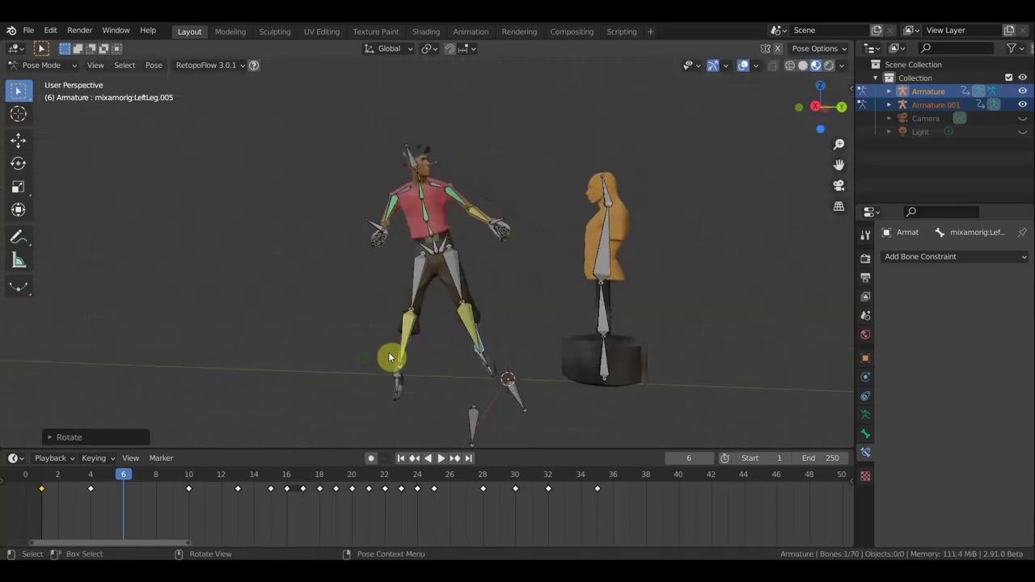
Rotate the shin again and reposition the LeftLeg.007 bone.
key(r)
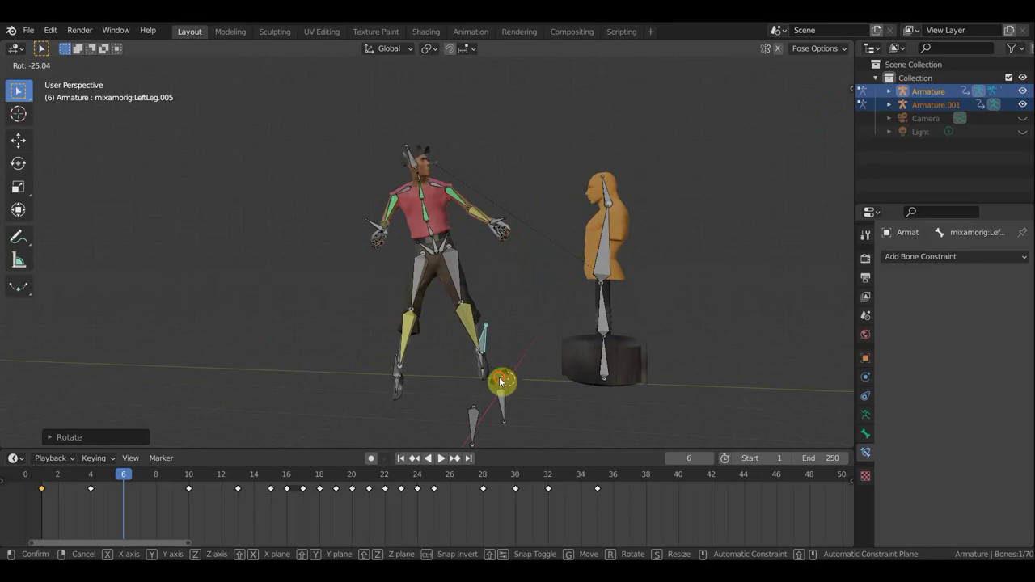
click(492, 379)
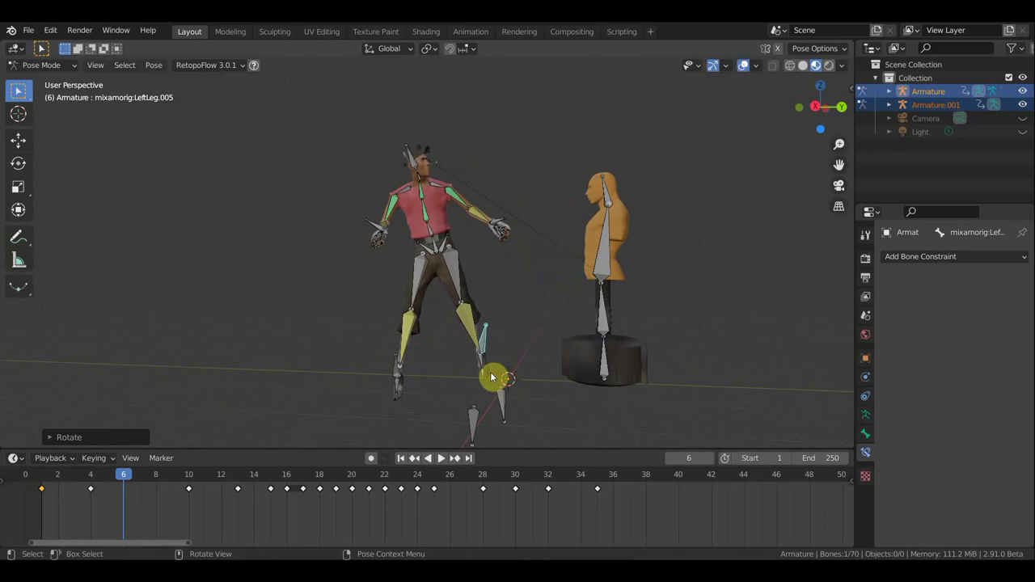
click(396, 360)
key(g)
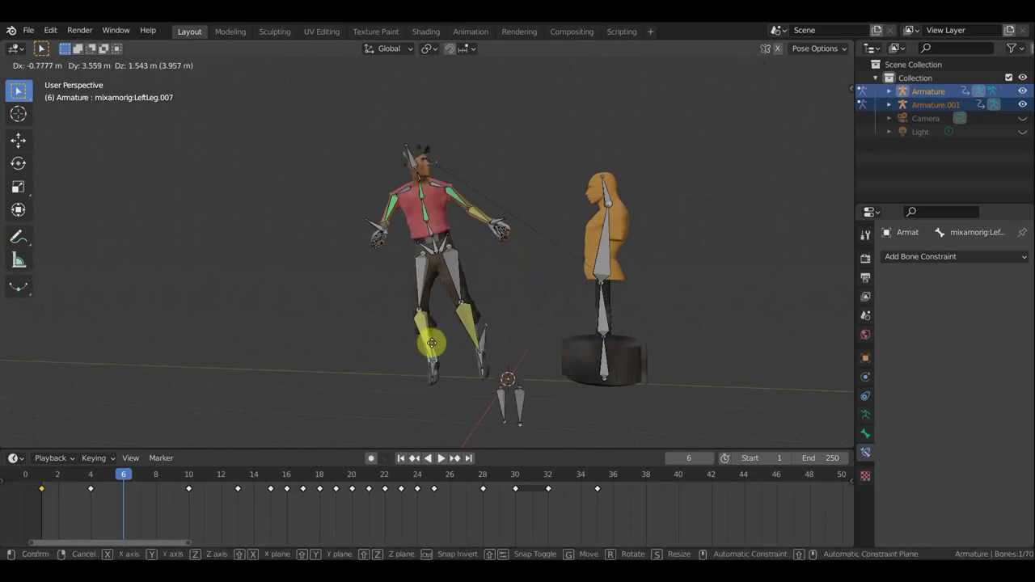
click(430, 346)
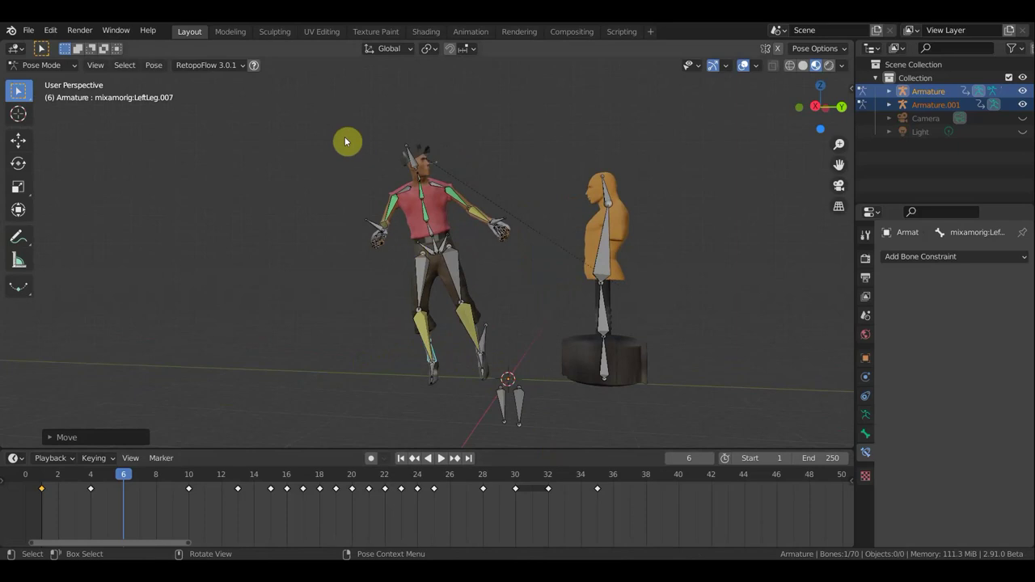
scroll(516, 400, down, 2)
Select all bones and rotate the whole rig in the right side view.
mouse_move(516, 400)
mouse_down()
mouse_move(370, 185)
mouse_move(289, 158)
mouse_up()
key(KP_3)
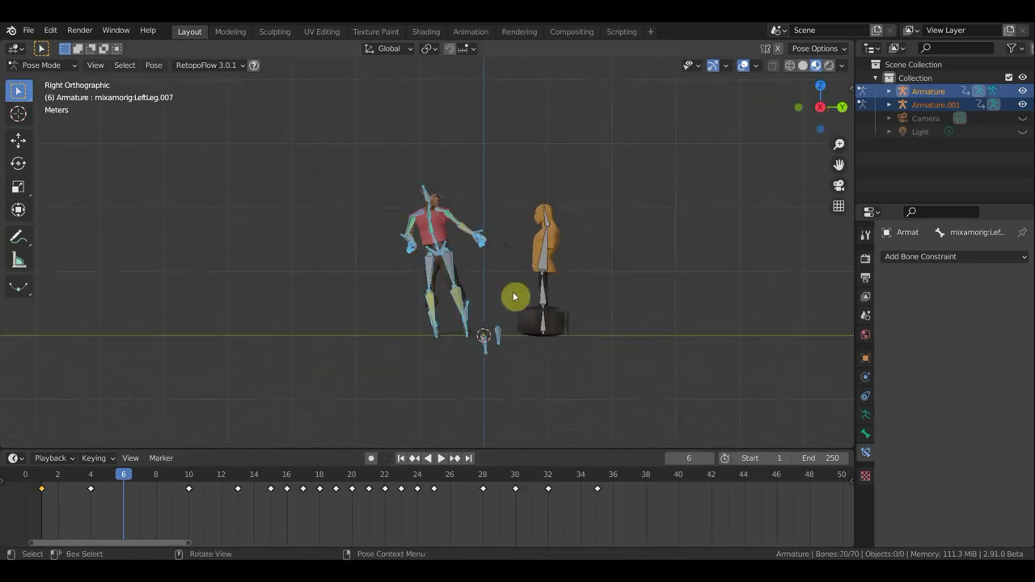
key(r)
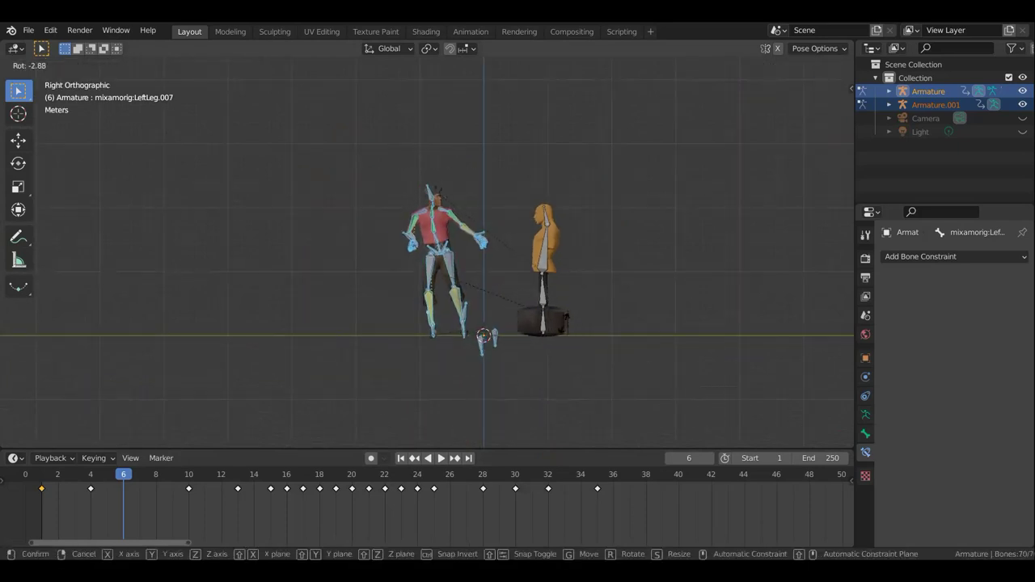
click(511, 310)
scroll(511, 310, up, 3)
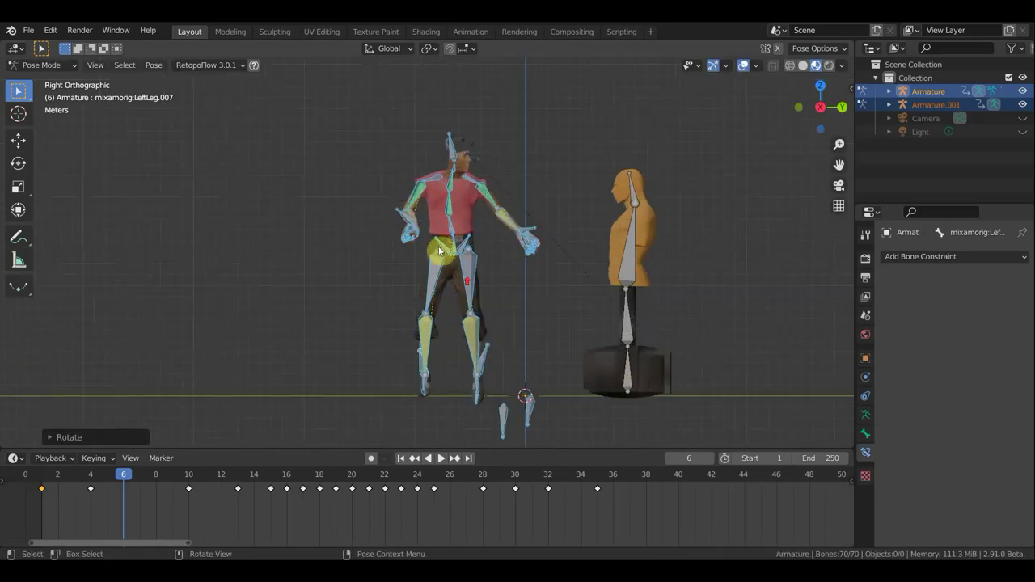
scroll(417, 219, down, 2)
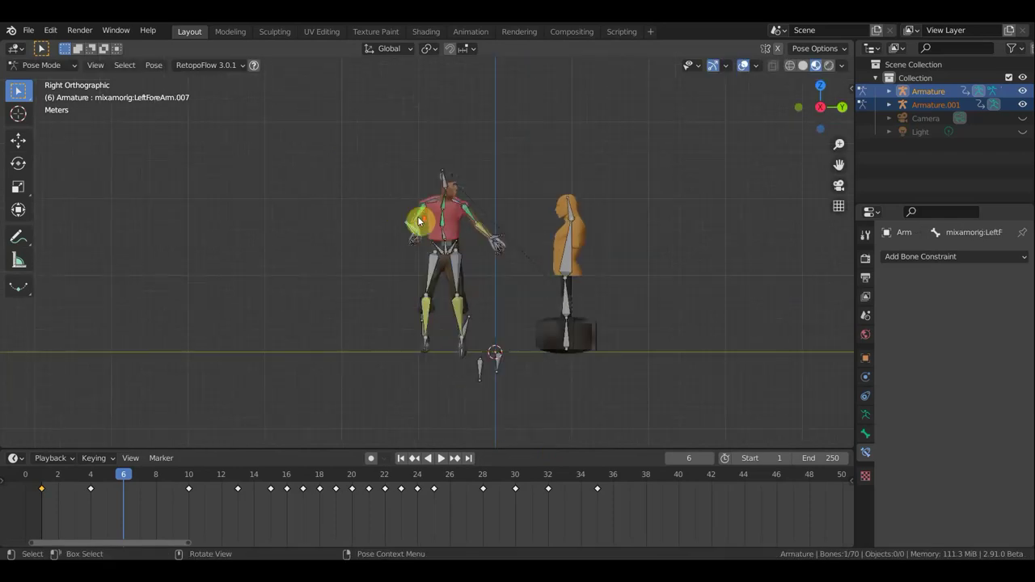
Raise the left forearm overhead, rotating it and adjusting the hand position.
click(421, 220)
key(g)
click(413, 135)
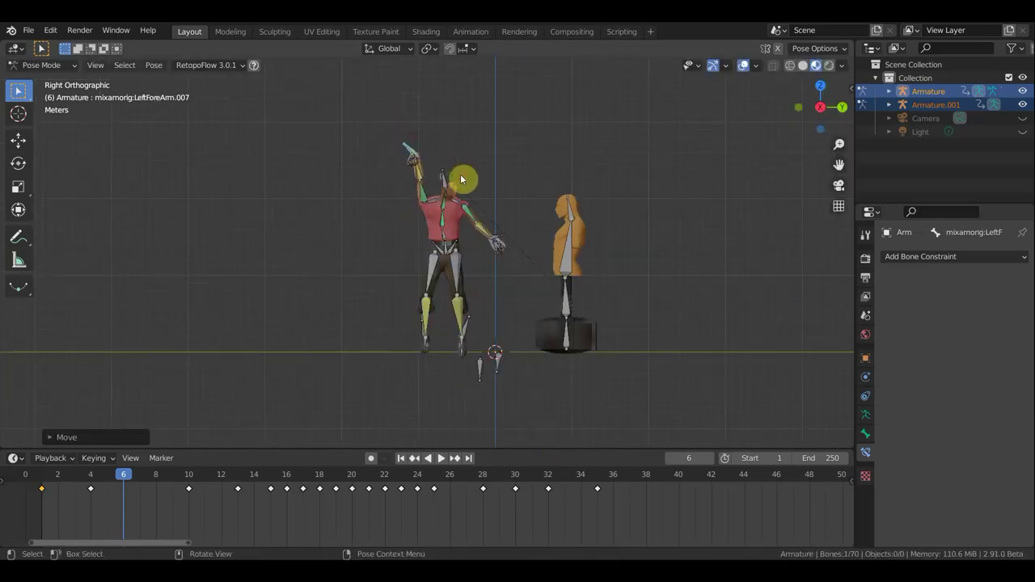
middle_drag(460, 174, 644, 195)
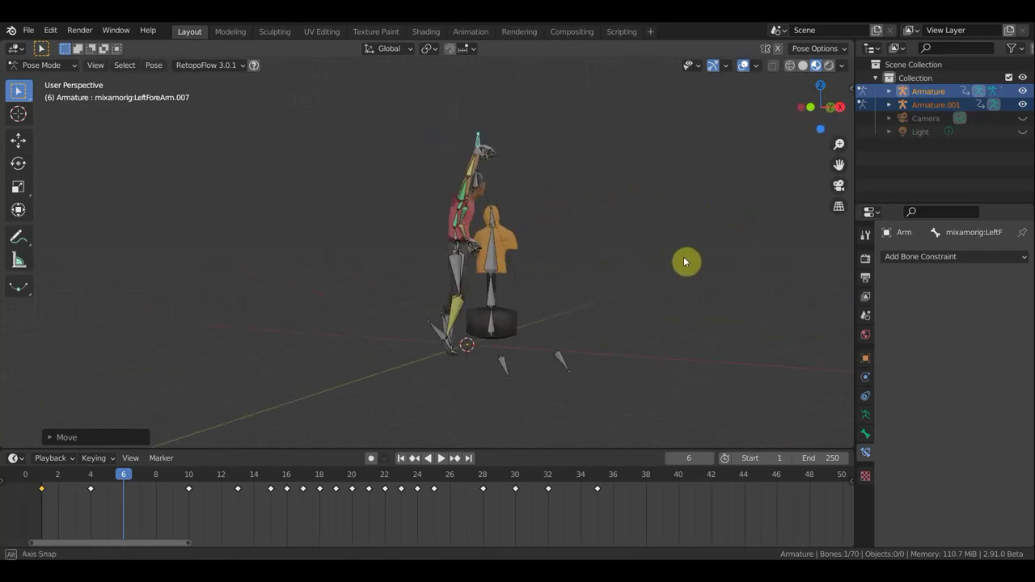
middle_drag(757, 222, 704, 272)
key(r)
click(538, 121)
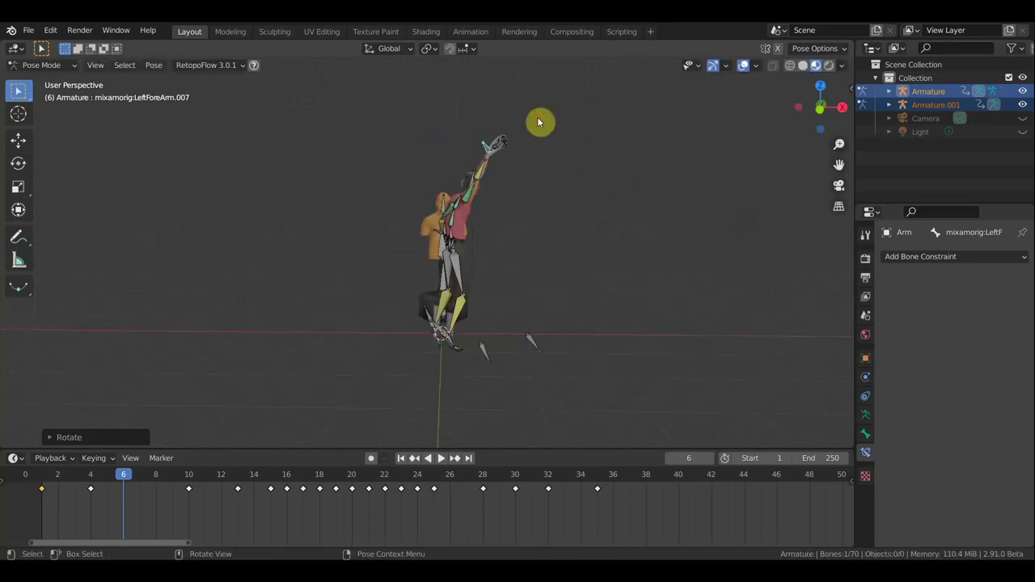
key(g)
click(595, 208)
mouse_move(596, 213)
middle_down()
mouse_move(389, 195)
mouse_move(427, 202)
middle_up()
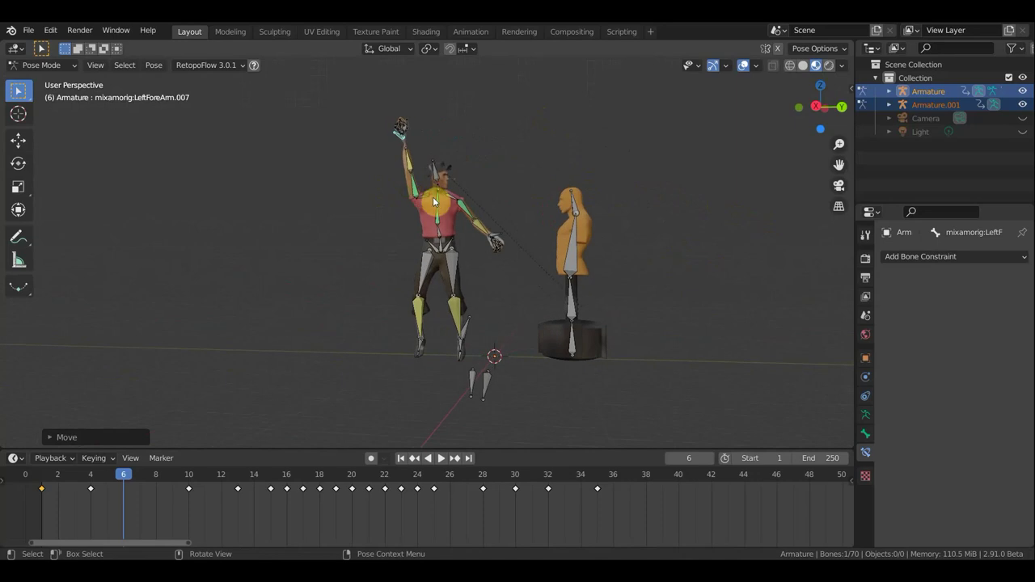
Rotate the left shoulder and lift the other forearm and shoulder overhead.
click(529, 224)
key(r)
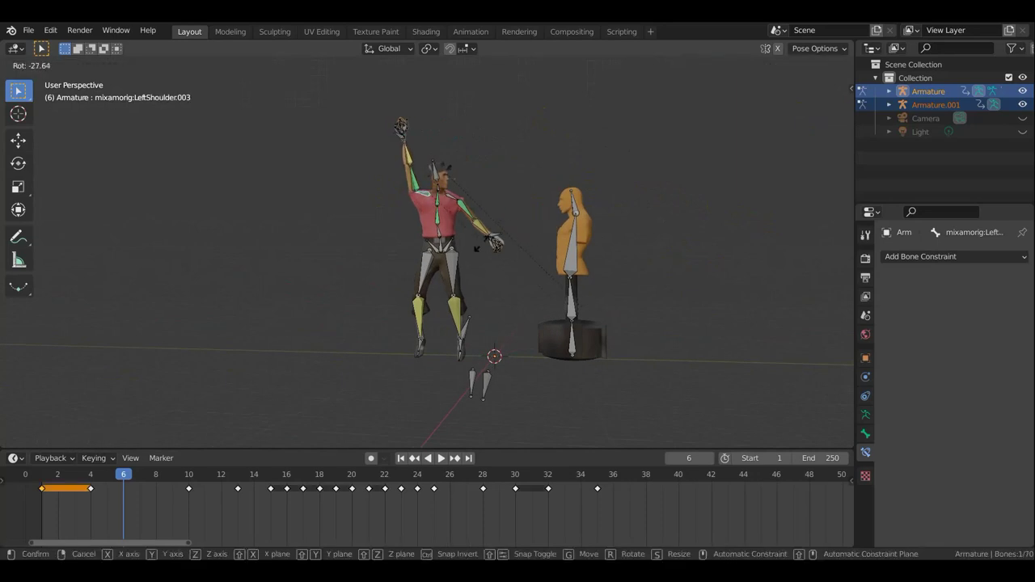
click(455, 238)
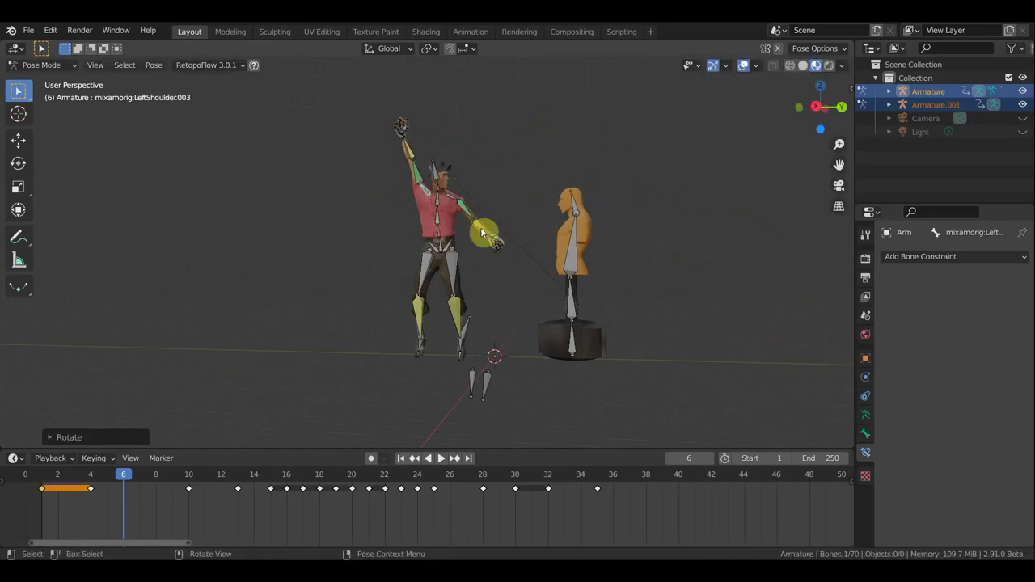
click(517, 240)
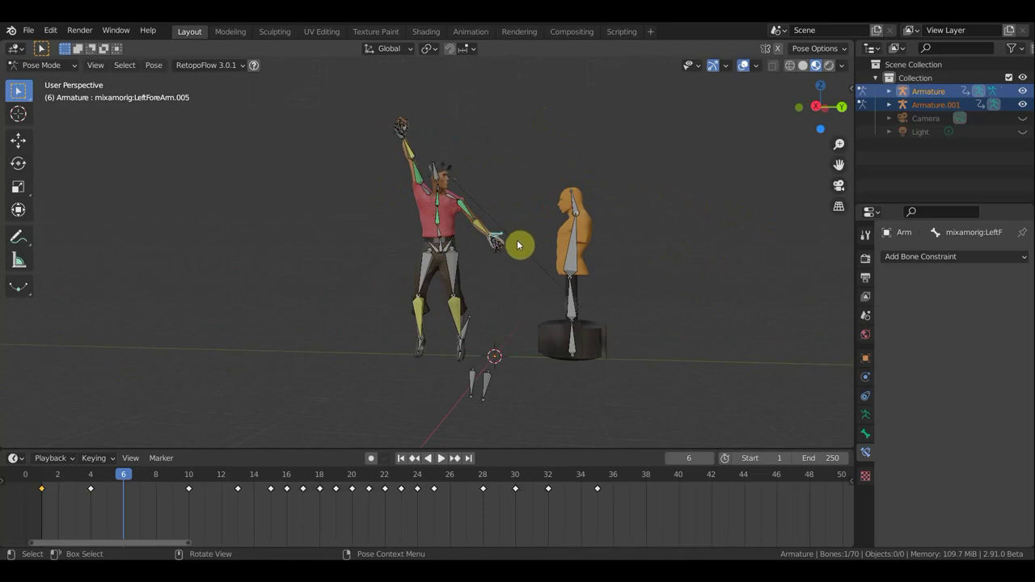
key(g)
click(502, 127)
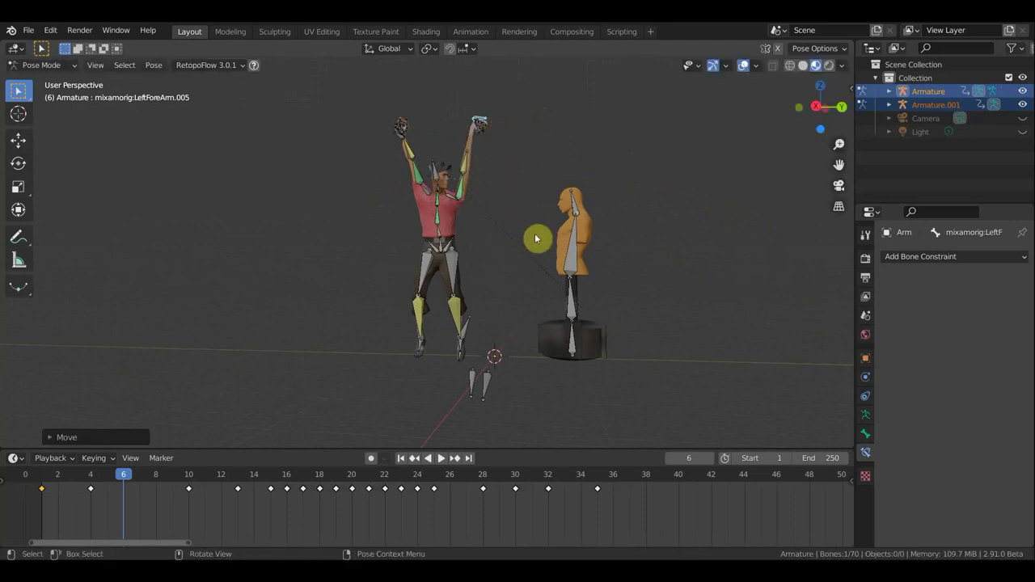
key(r)
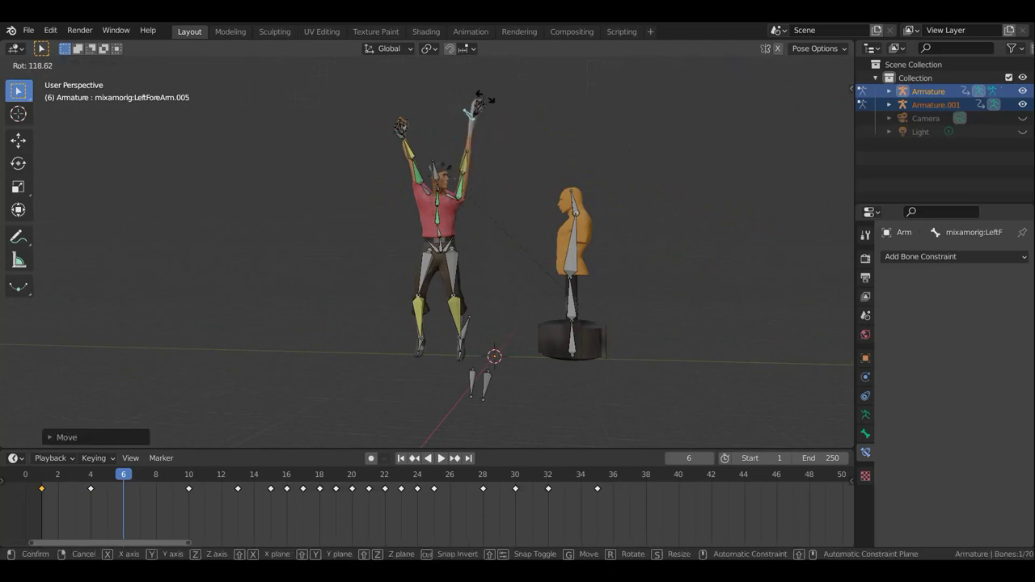
click(523, 119)
click(450, 201)
key(r)
click(473, 159)
Fine-tune the raised forearm's height and check the pose with bones and grid hidden.
mouse_move(514, 162)
middle_down()
mouse_move(478, 307)
mouse_move(456, 228)
middle_up()
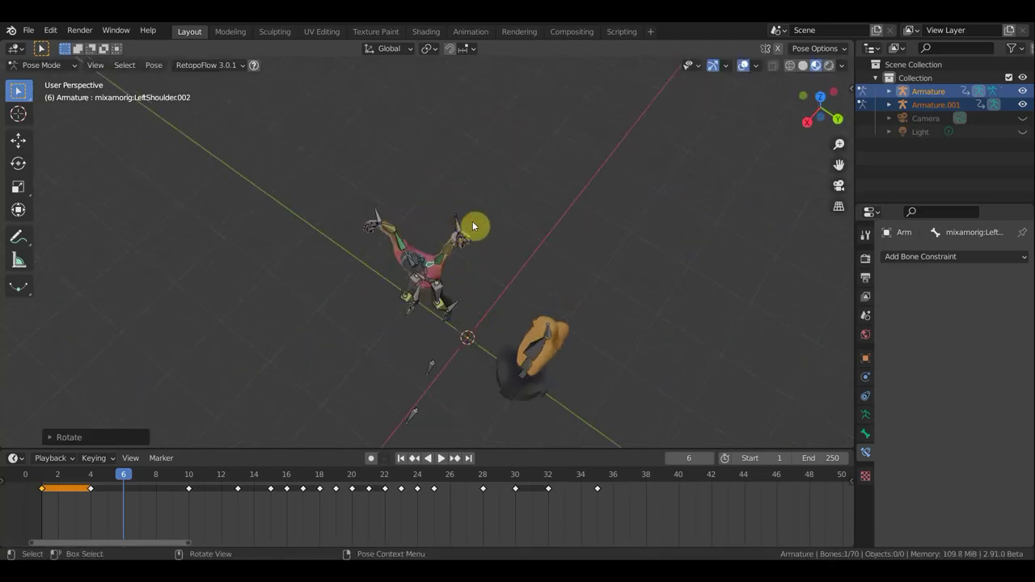
drag(488, 277, 486, 292)
middle_drag(486, 292, 577, 198)
key(g)
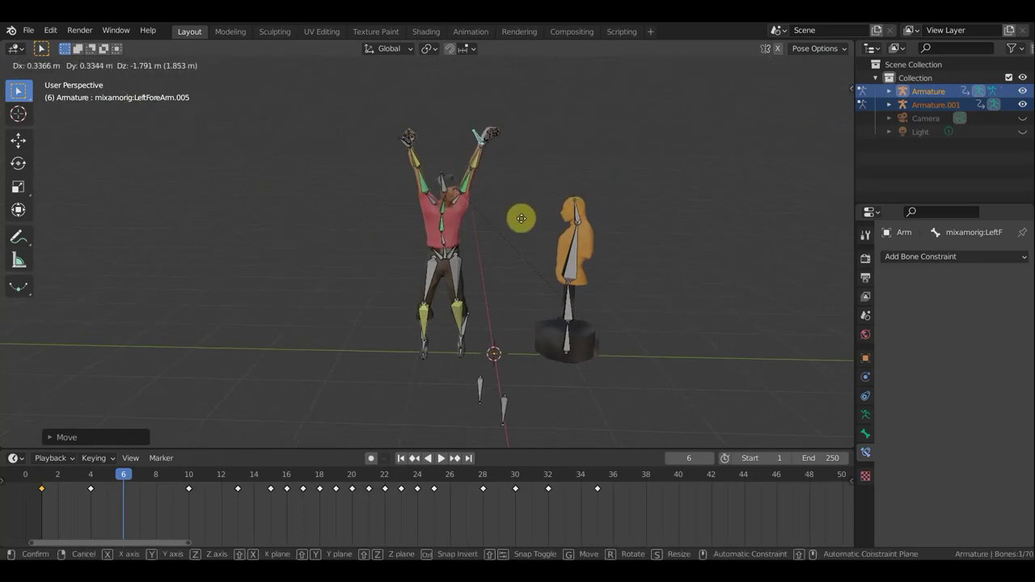
click(519, 223)
click(745, 70)
scroll(631, 201, up, 1)
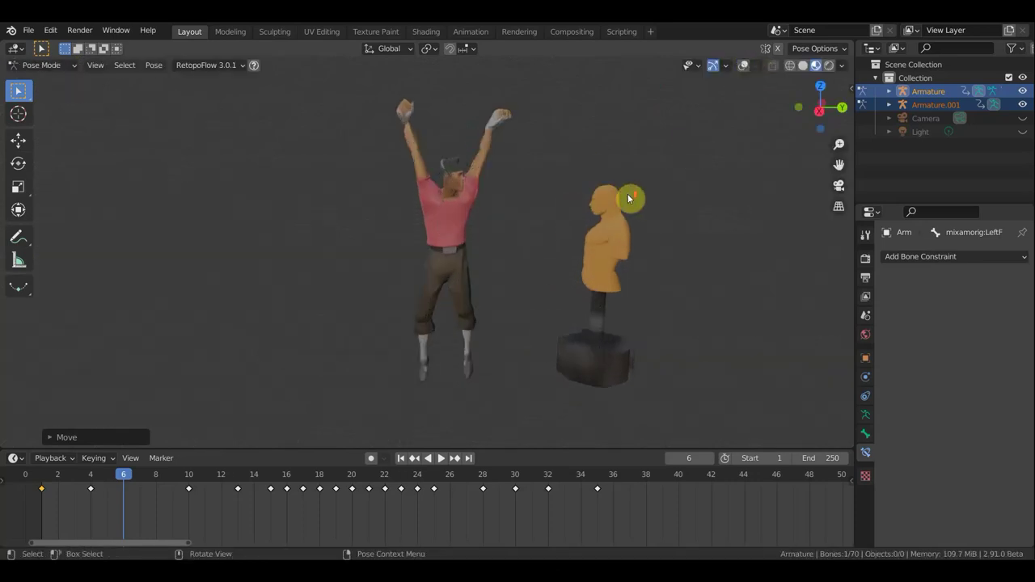
scroll(568, 183, up, 1)
scroll(497, 262, up, 1)
scroll(478, 244, up, 1)
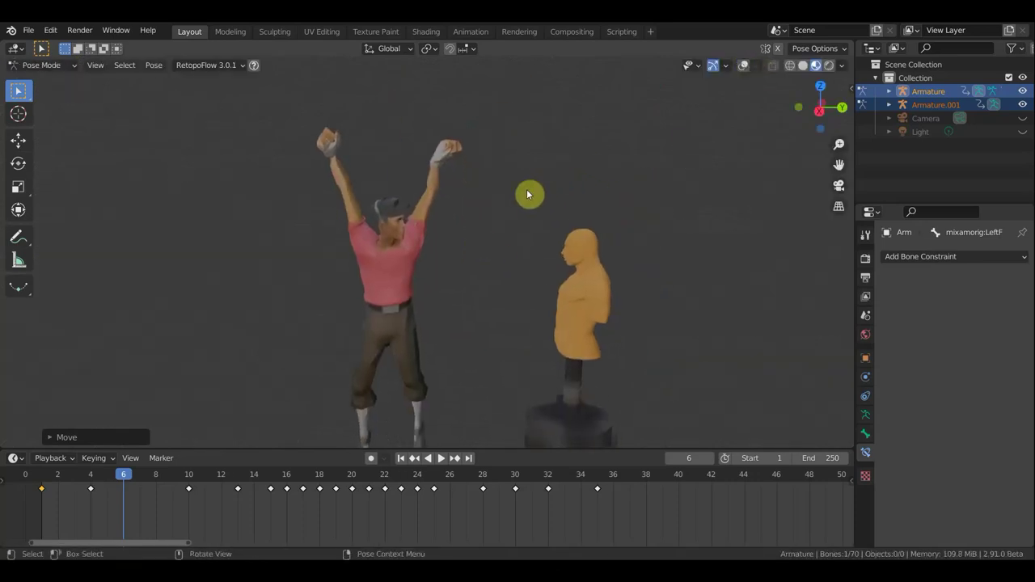
click(744, 67)
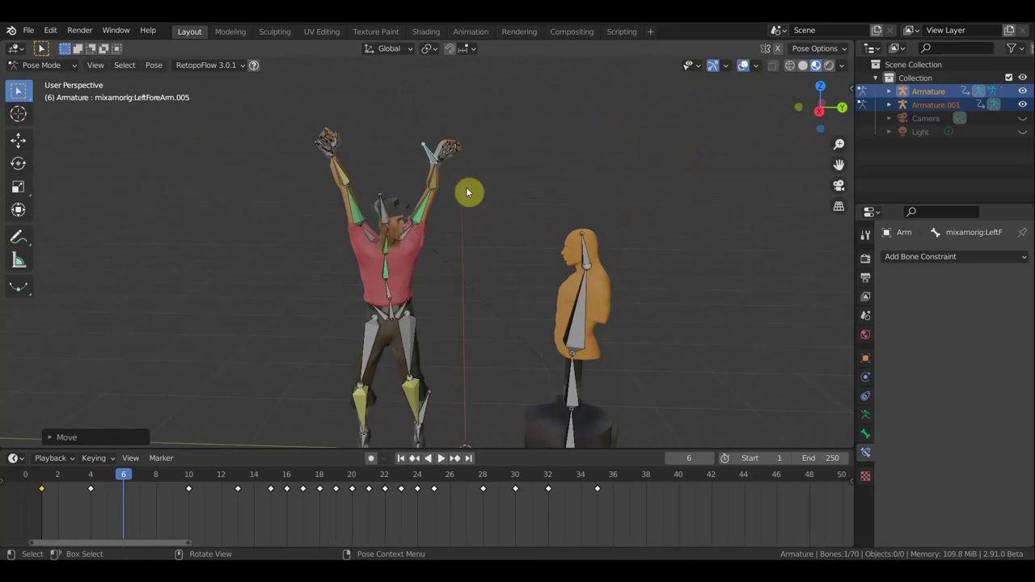
Tilt the head in top view and rotate the neck bone.
click(386, 213)
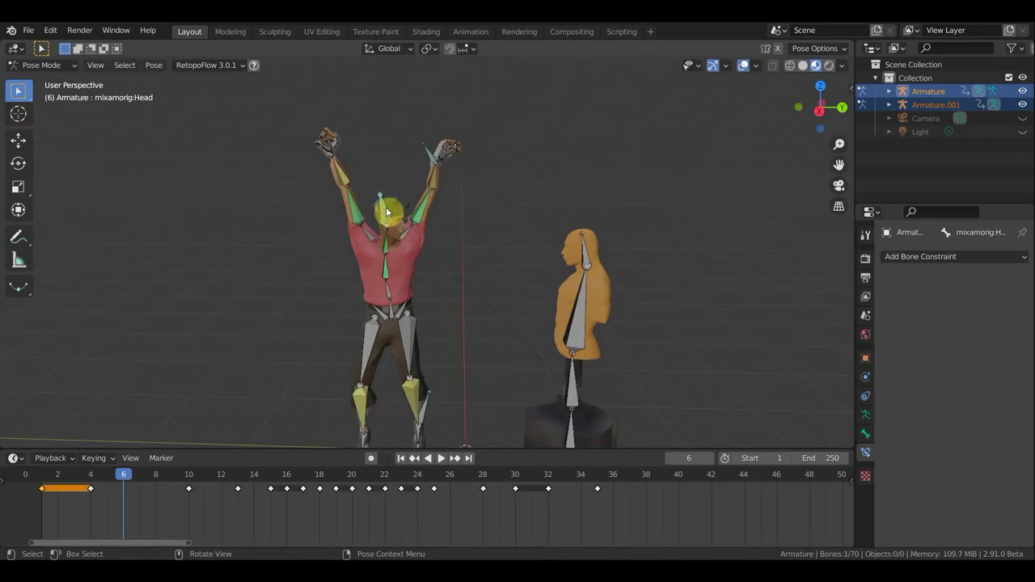
key(KP_7)
key(r)
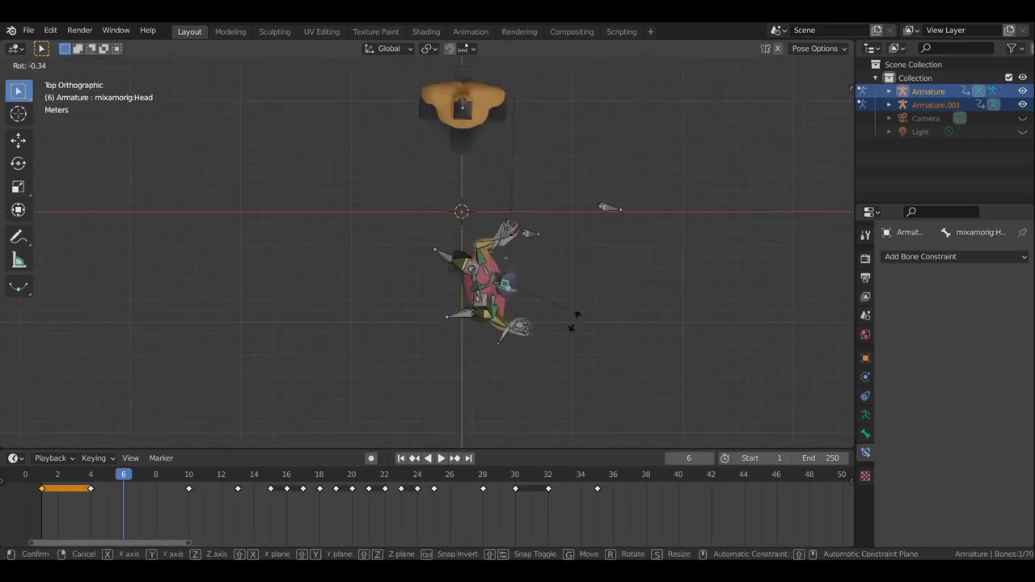
click(578, 331)
mouse_move(578, 331)
middle_down()
mouse_move(393, 138)
mouse_move(489, 133)
middle_up()
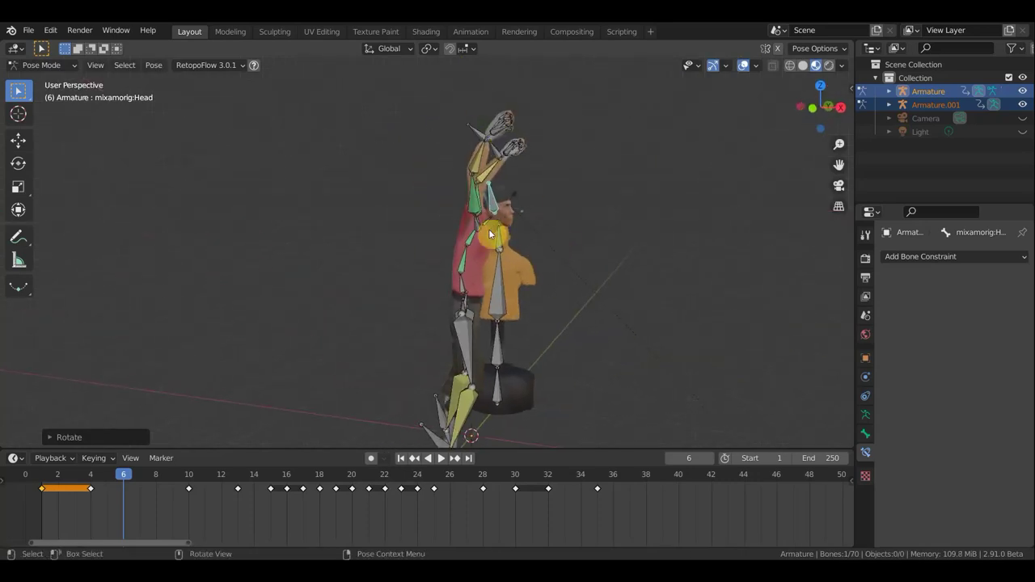
click(544, 233)
key(r)
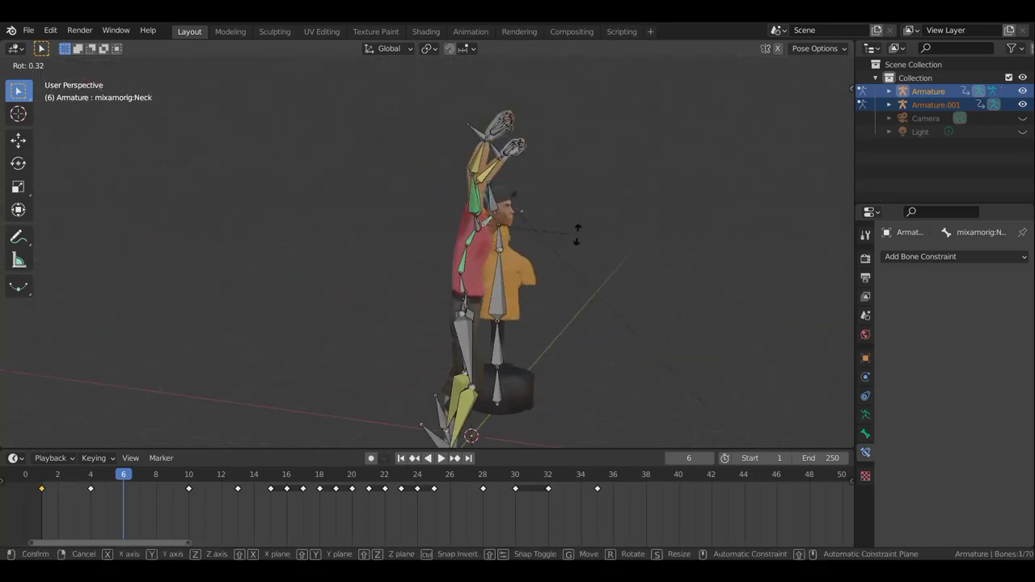
click(531, 206)
Nudge the left leg and lower leg bones into new positions.
mouse_move(545, 281)
middle_down()
mouse_move(402, 270)
mouse_move(430, 276)
mouse_move(422, 357)
middle_up()
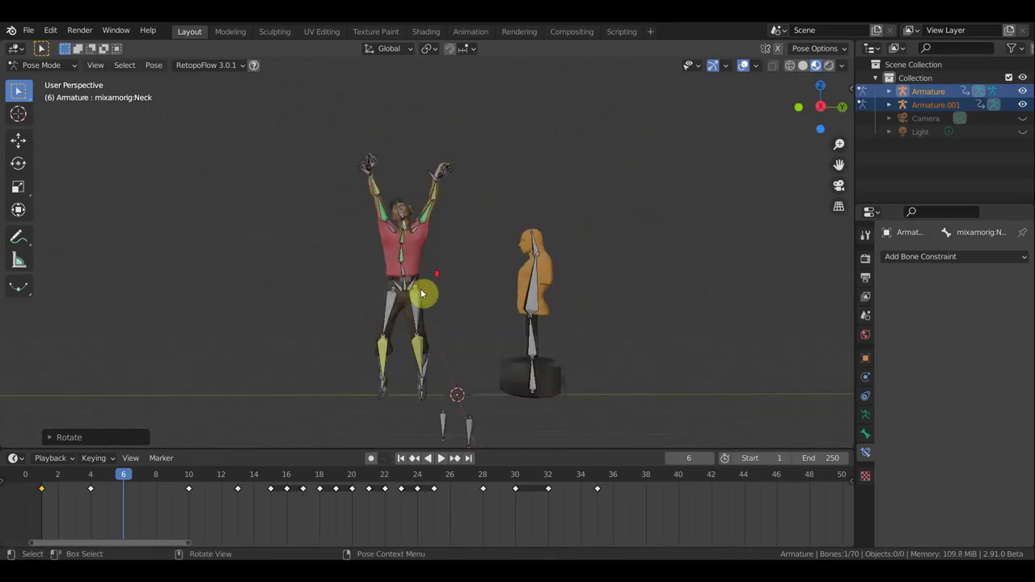
click(429, 361)
key(g)
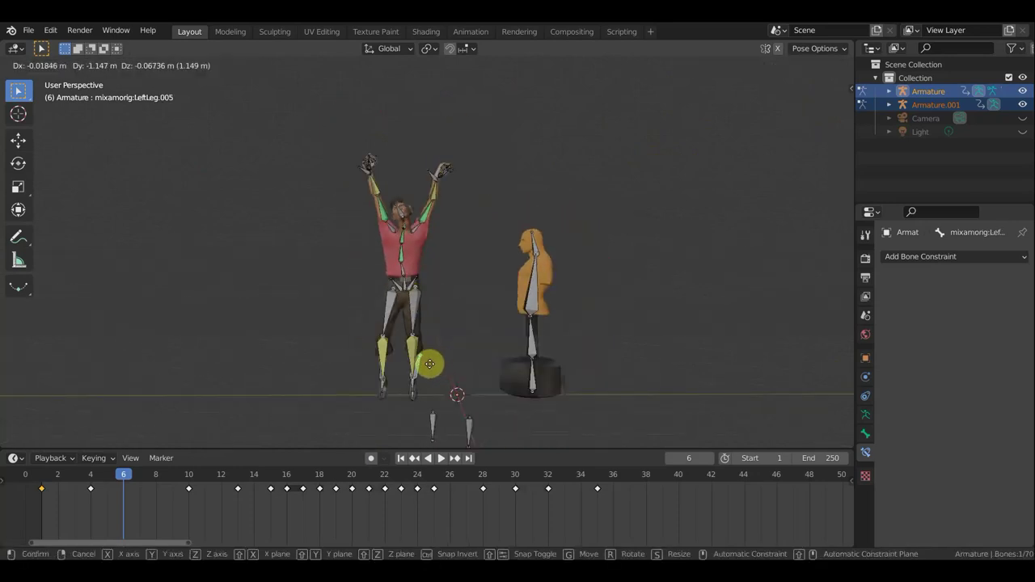
click(431, 365)
mouse_move(388, 365)
middle_down()
mouse_move(439, 370)
mouse_move(412, 382)
mouse_move(336, 372)
middle_up()
click(411, 376)
key(g)
click(421, 370)
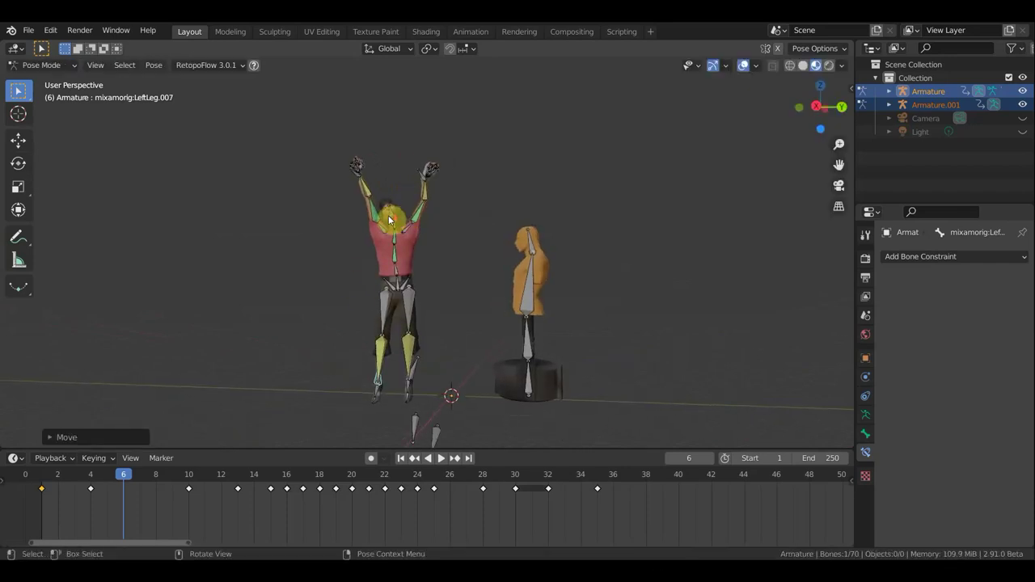
scroll(377, 206, up, 2)
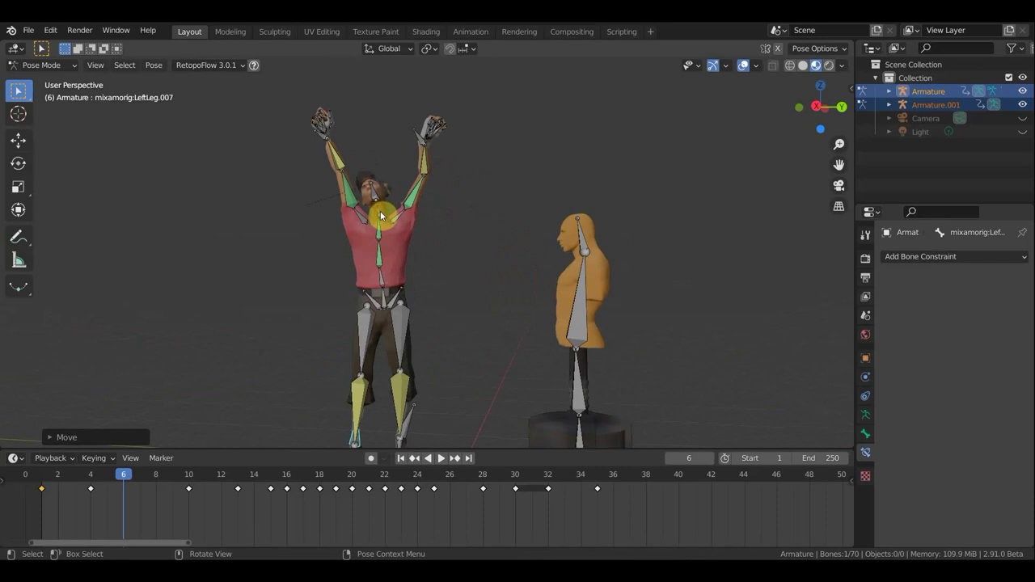
Rotate the neck bone once more and inspect the pose from the side.
click(377, 208)
key(r)
click(425, 254)
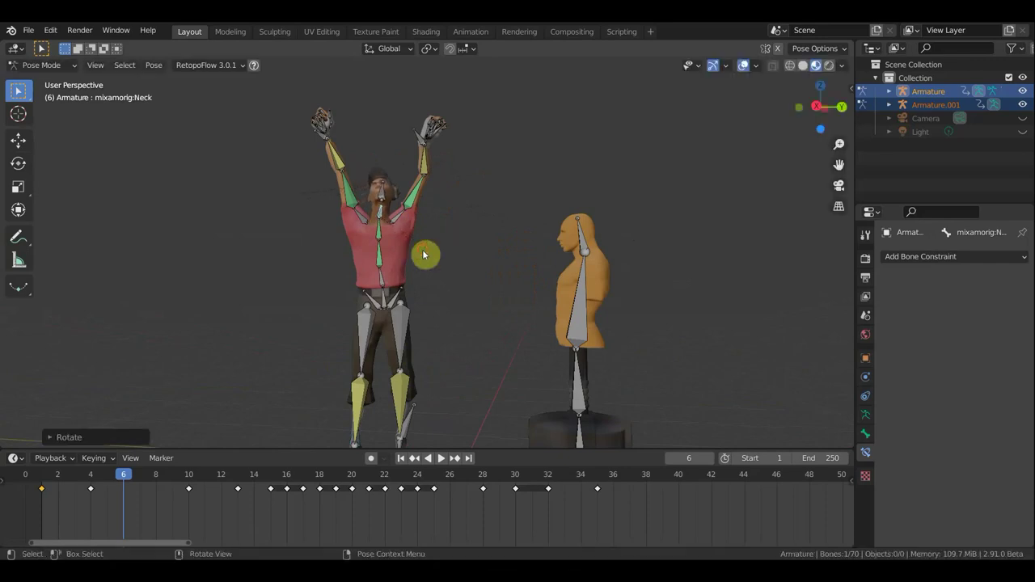
mouse_move(402, 388)
middle_down()
mouse_move(552, 386)
mouse_move(596, 354)
mouse_move(537, 375)
middle_up()
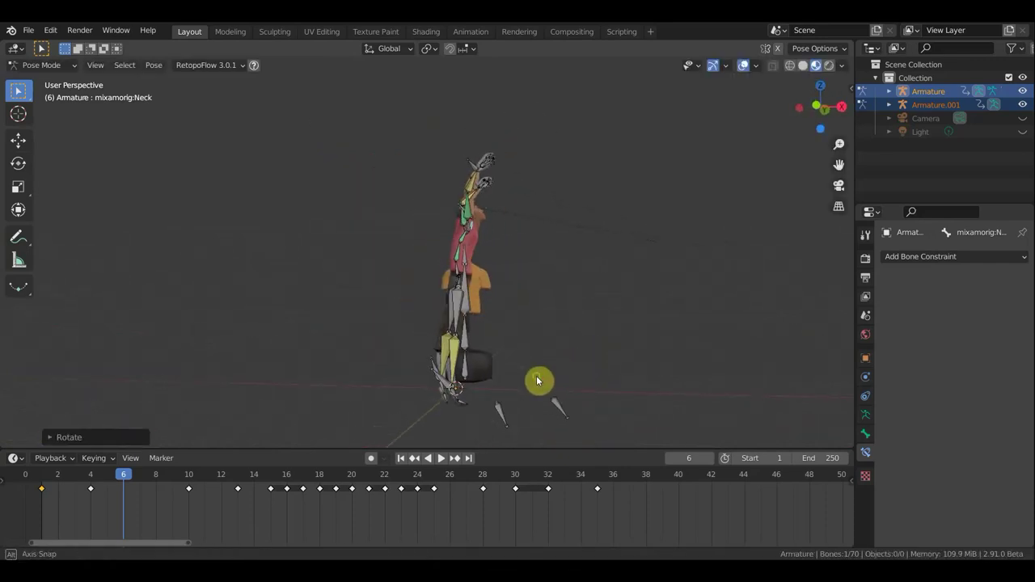
middle_drag(439, 387, 213, 393)
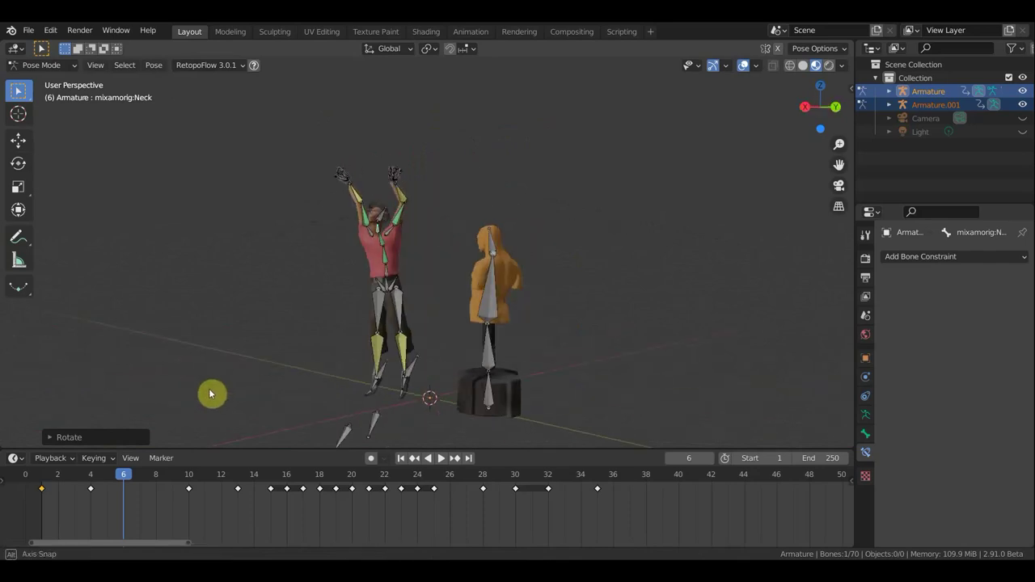
Rotate the left toes to about -37.55° and select the IK leg bone in right ortho view.
click(400, 400)
key(r)
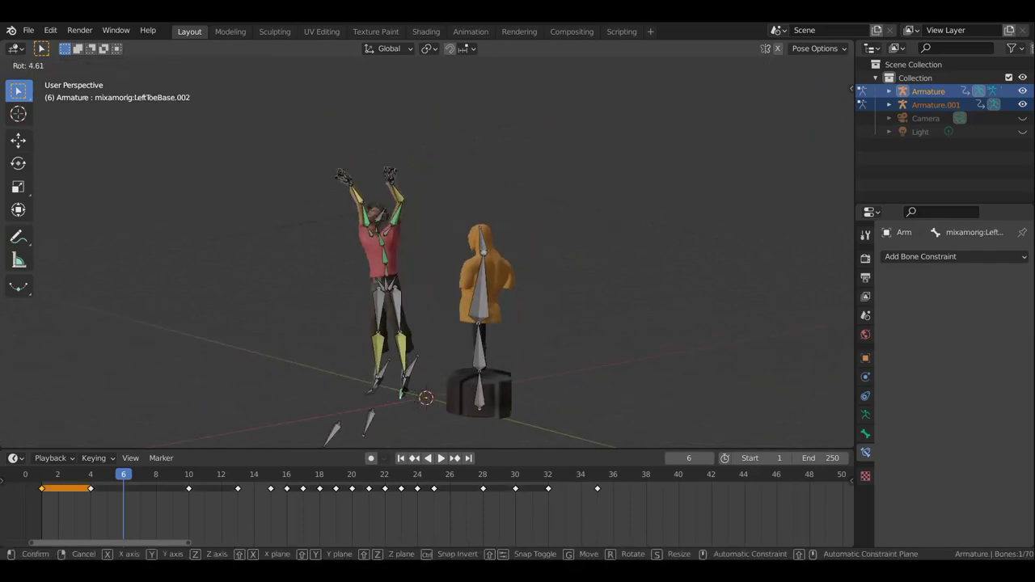
click(421, 397)
key(r)
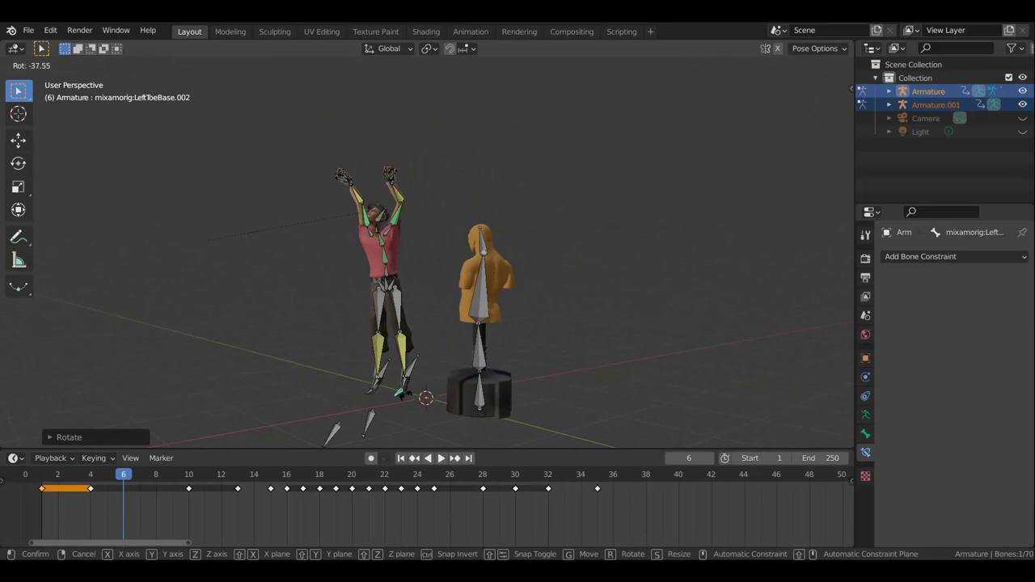
click(416, 372)
key(KP_5)
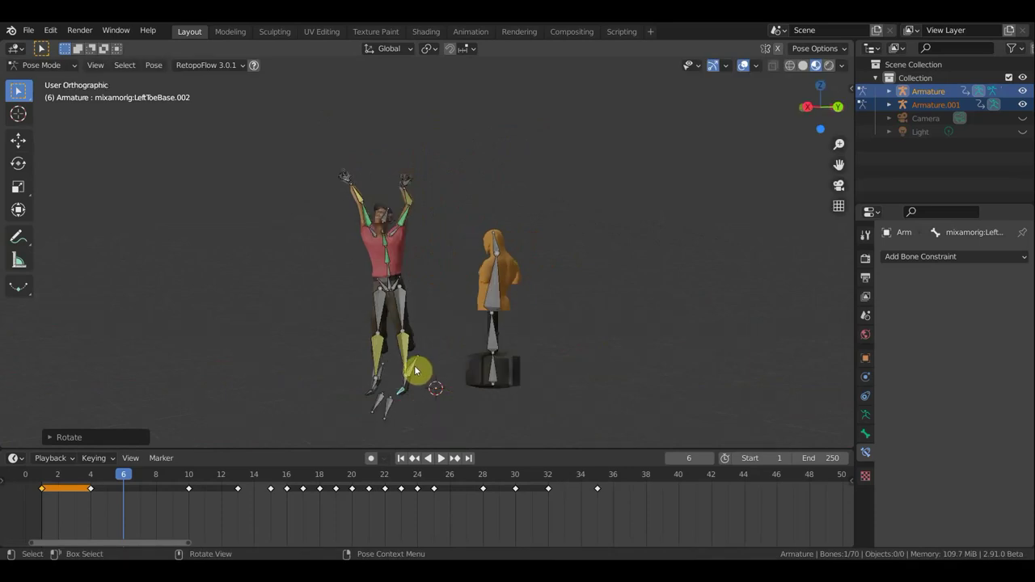
key(KP_3)
click(418, 369)
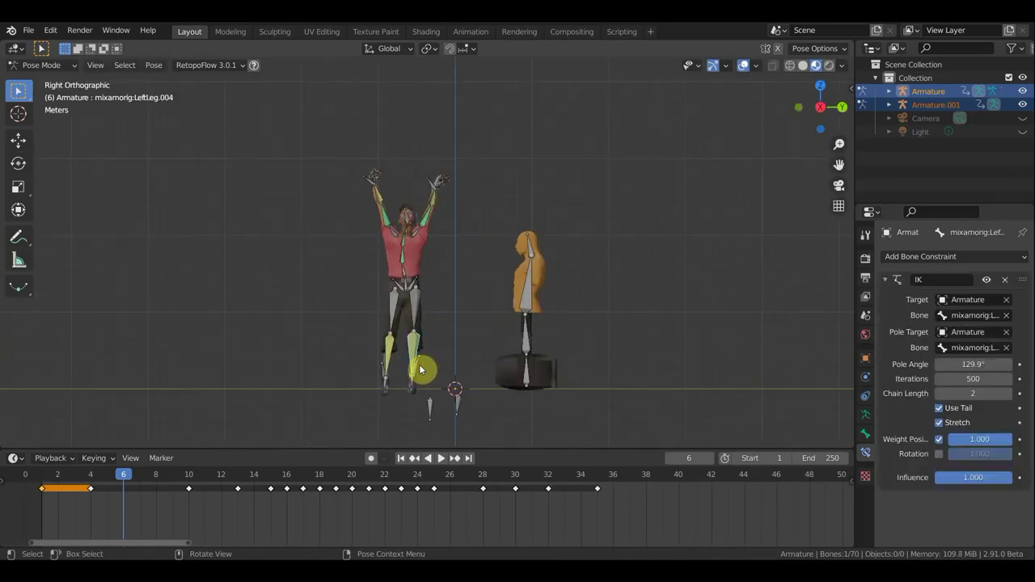
Rotate and move the left leg control bones at frame 6, leaving the hips unchanged.
key(r)
click(428, 364)
mouse_move(428, 369)
middle_down()
mouse_move(399, 369)
mouse_move(424, 367)
middle_up()
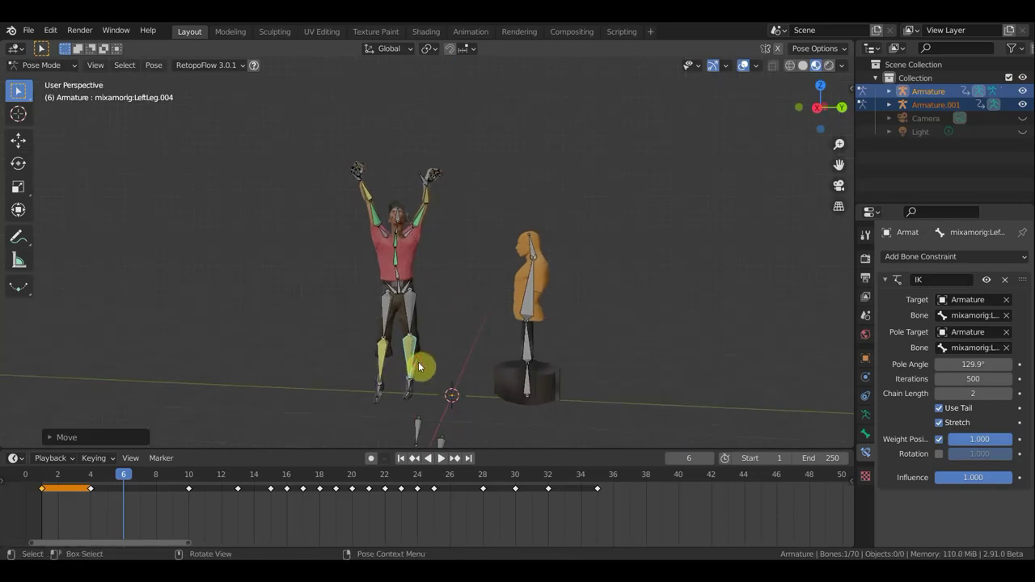
click(421, 363)
key(KP_3)
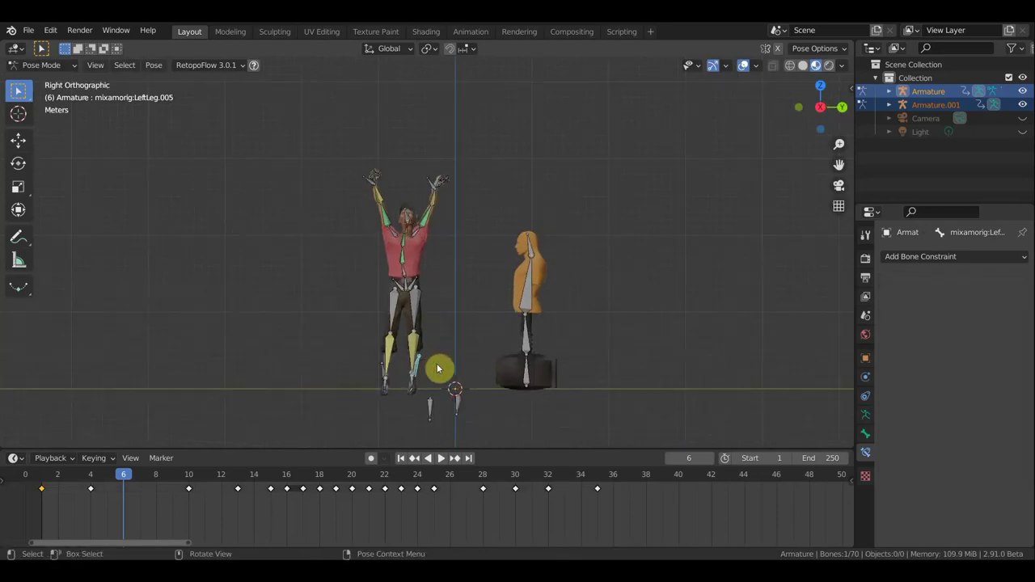
key(g)
click(429, 370)
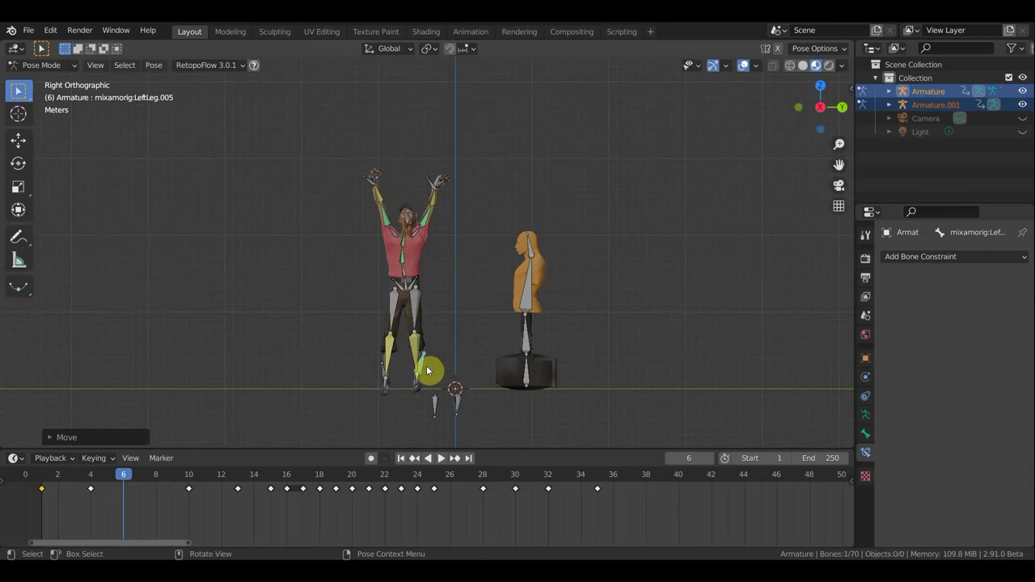
click(407, 285)
key(r)
key(Escape)
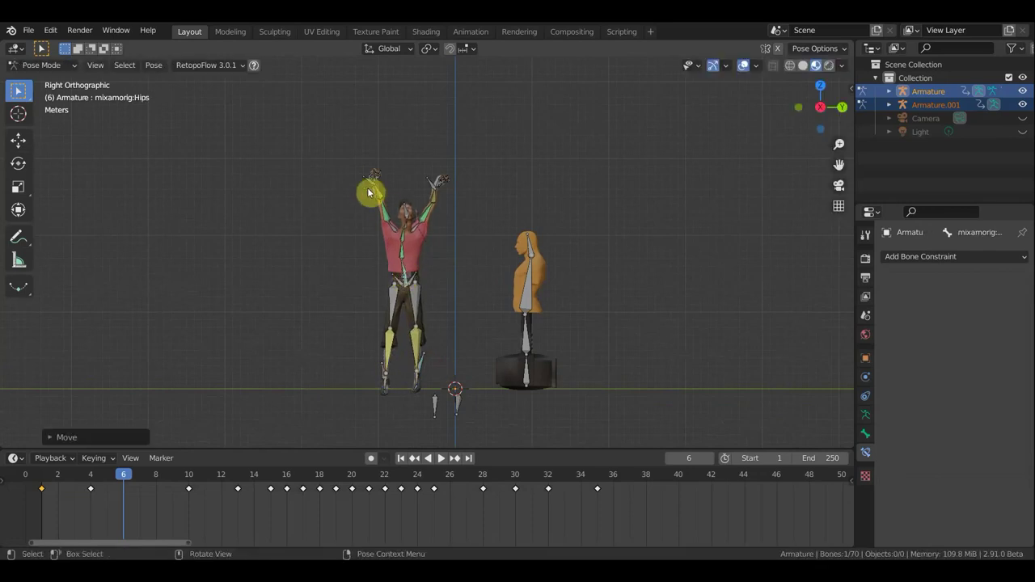
Rotate the left hand and raise the LeftForeArm.007 and LeftForeArm.005 bones overhead.
click(369, 179)
key(r)
click(364, 178)
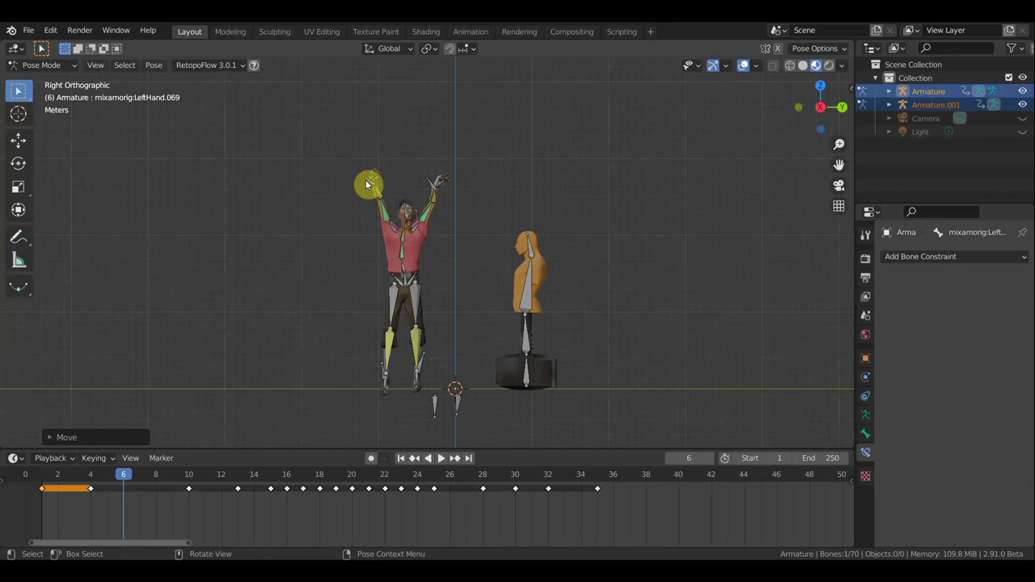
click(367, 184)
key(g)
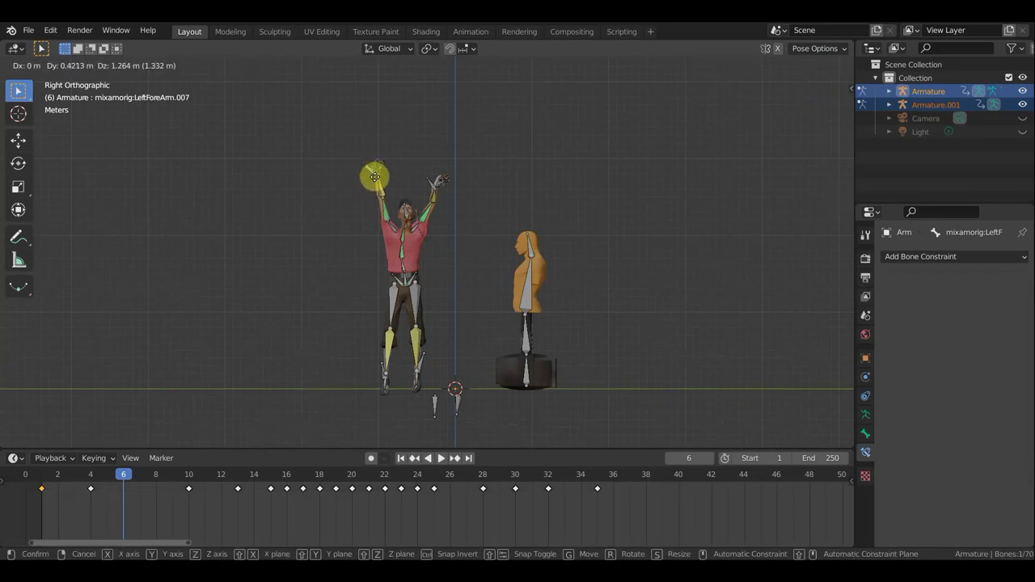
click(377, 181)
click(429, 184)
key(g)
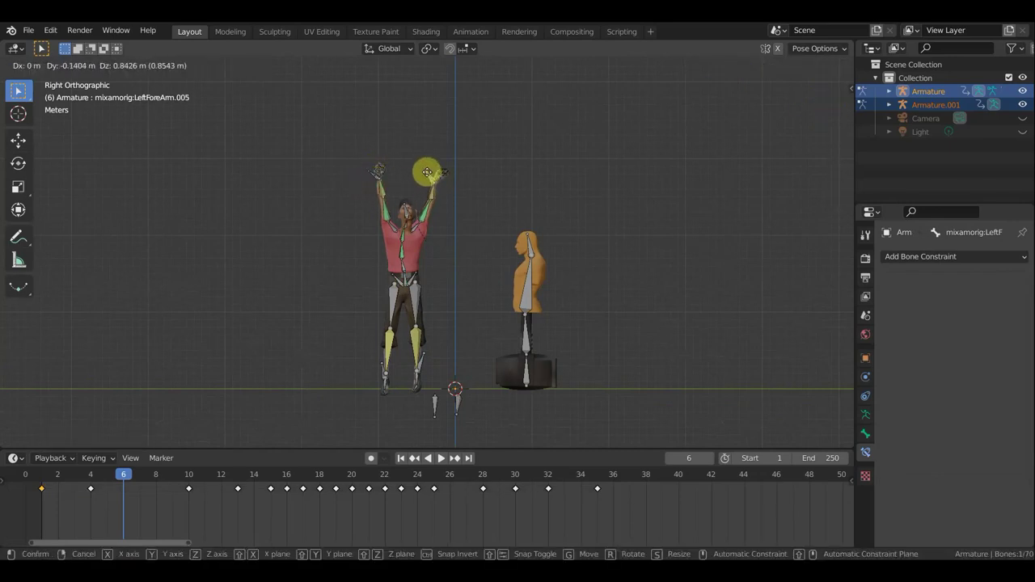
click(425, 170)
Re-rotate the arm and LeftForeArm.007 bones so both hands meet overhead.
middle_drag(486, 178, 488, 361)
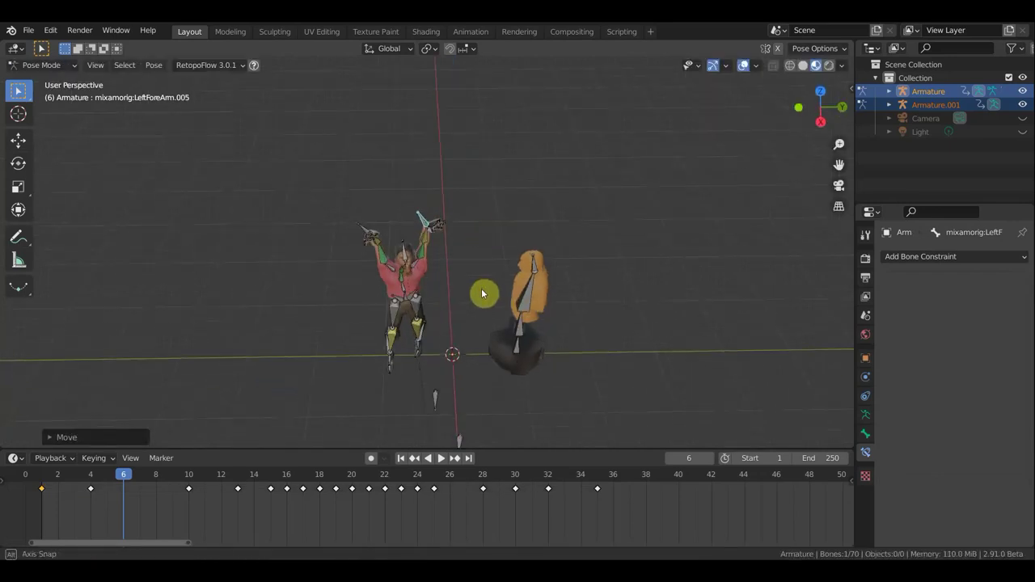
key(r)
click(429, 372)
click(376, 309)
key(r)
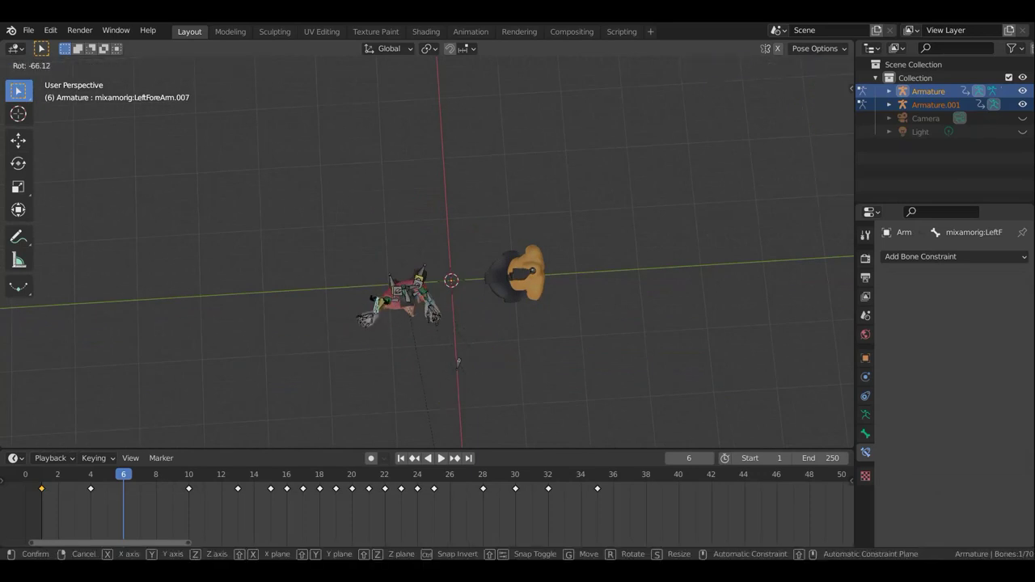
click(327, 276)
mouse_move(522, 323)
middle_down()
mouse_move(502, 110)
mouse_move(474, 91)
middle_up()
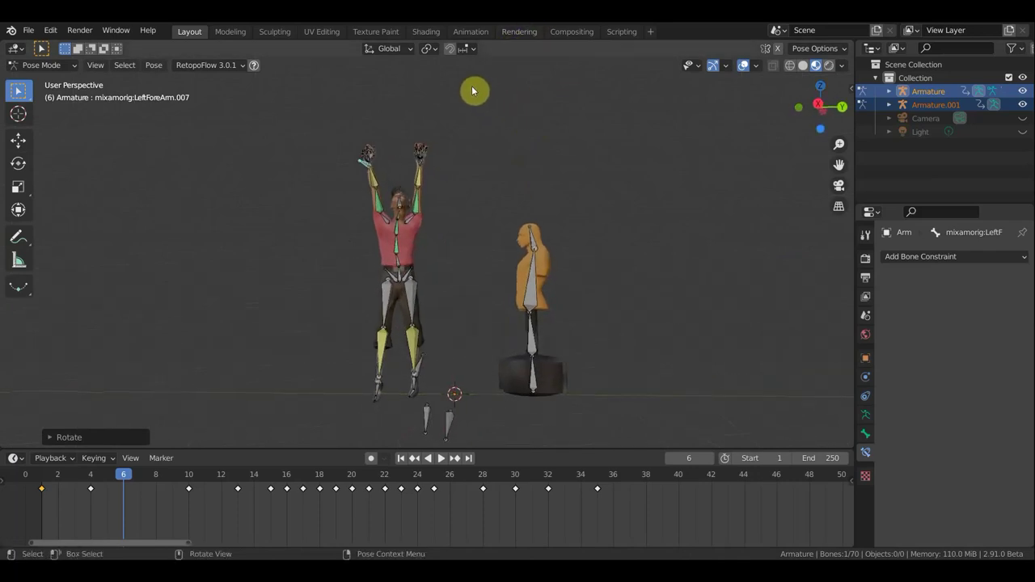
Key location and rotation for all bones at frame 6.
key(a)
key(i)
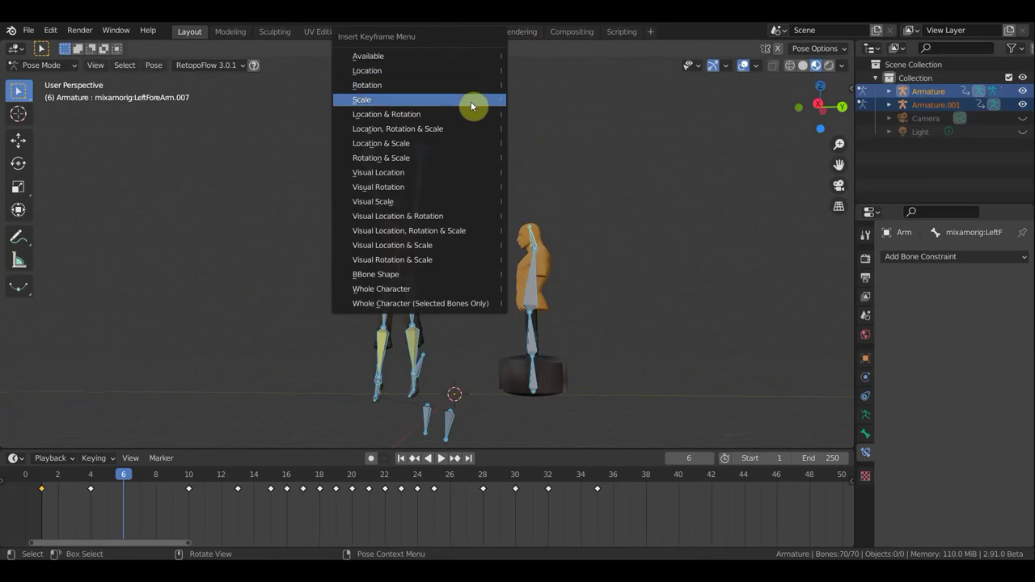
click(421, 114)
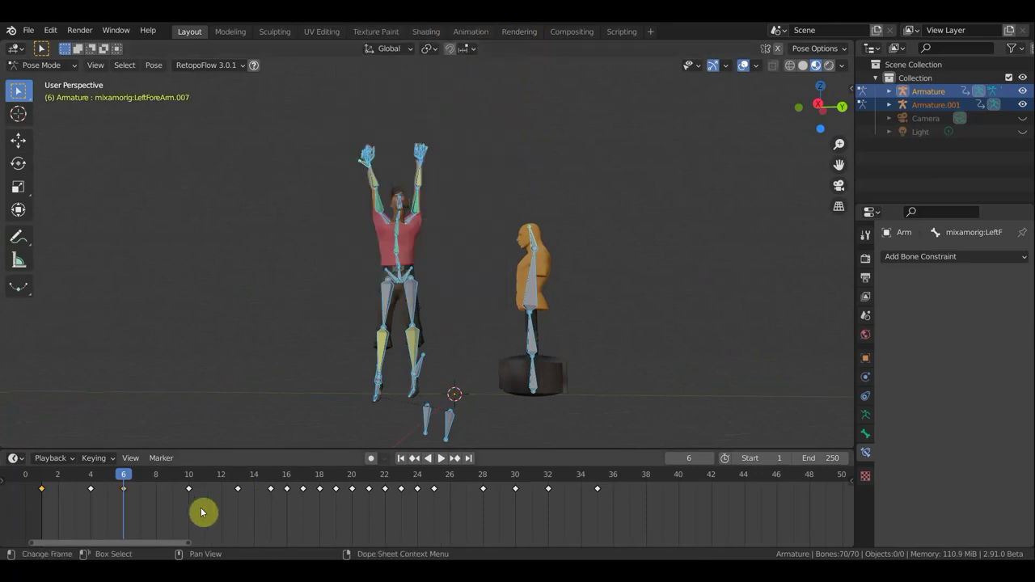
mouse_move(122, 480)
mouse_down()
mouse_move(81, 480)
mouse_move(178, 482)
mouse_move(161, 463)
mouse_move(132, 471)
mouse_move(189, 486)
mouse_move(157, 484)
mouse_up()
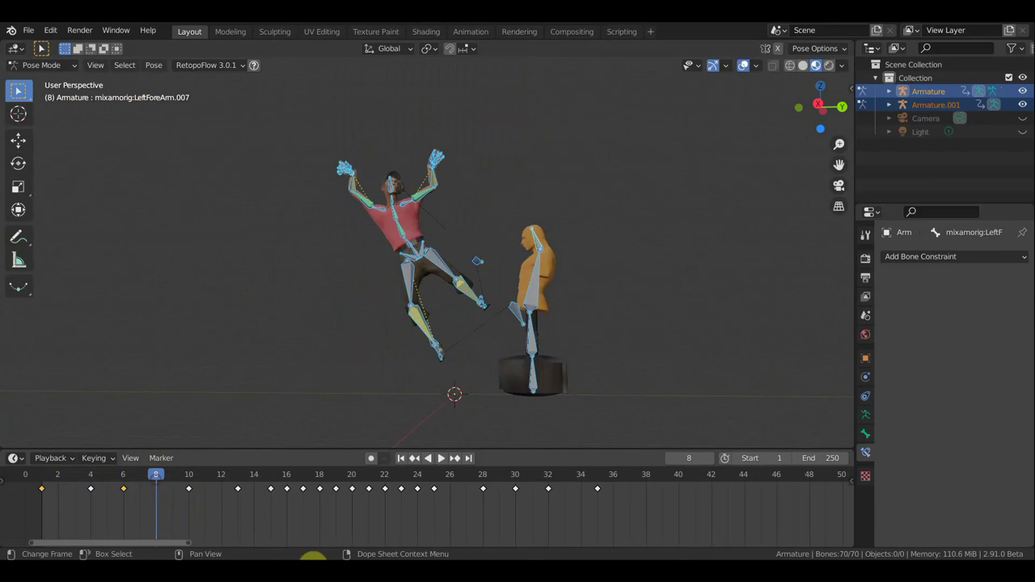
Rotate a selected group of bones, then duplicate the frame 6 keyframe onto frame 8.
mouse_move(487, 371)
mouse_down()
mouse_move(394, 231)
mouse_move(284, 122)
mouse_up()
key(r)
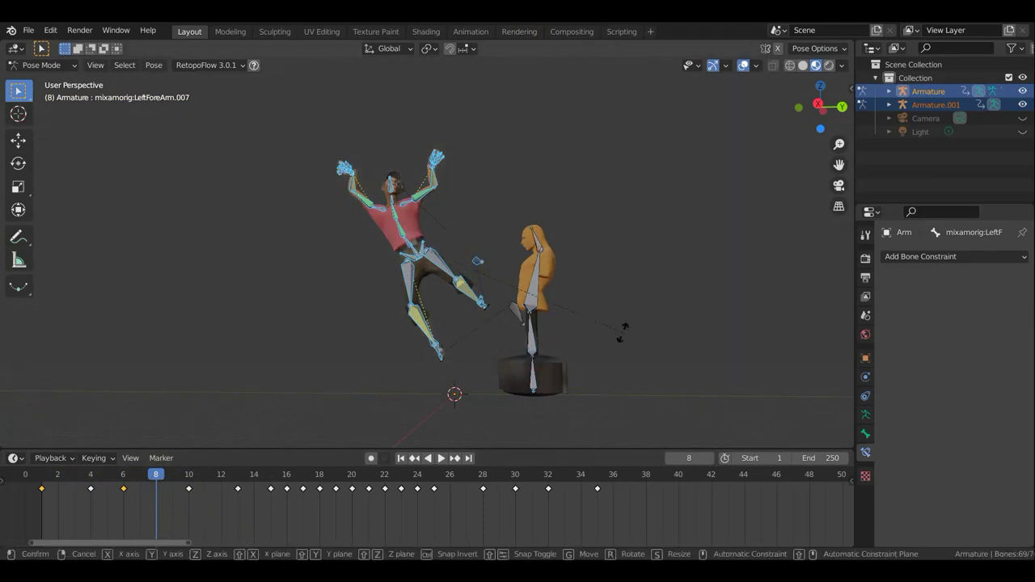
click(474, 395)
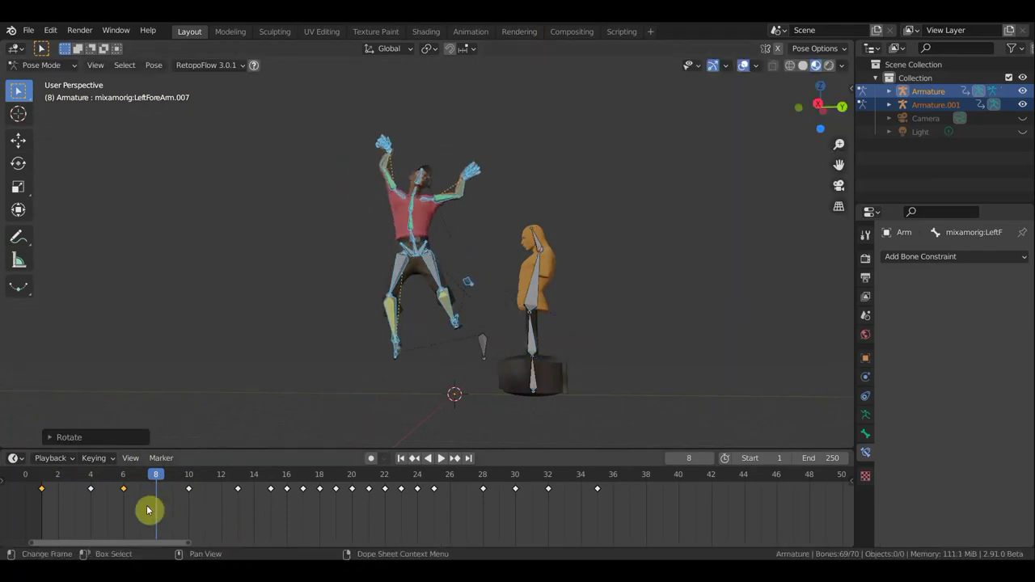
click(124, 490)
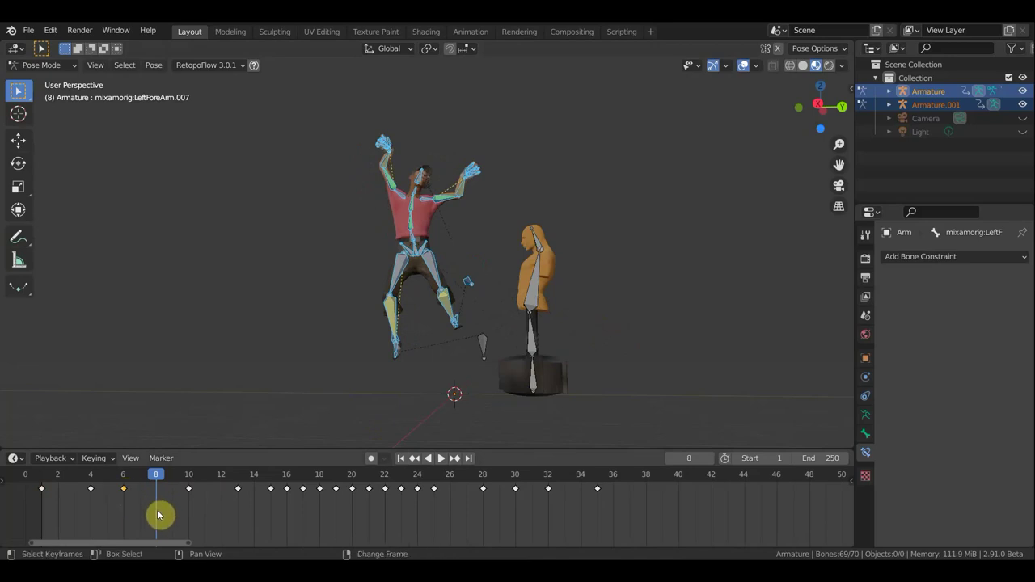
key(shift+d)
click(193, 506)
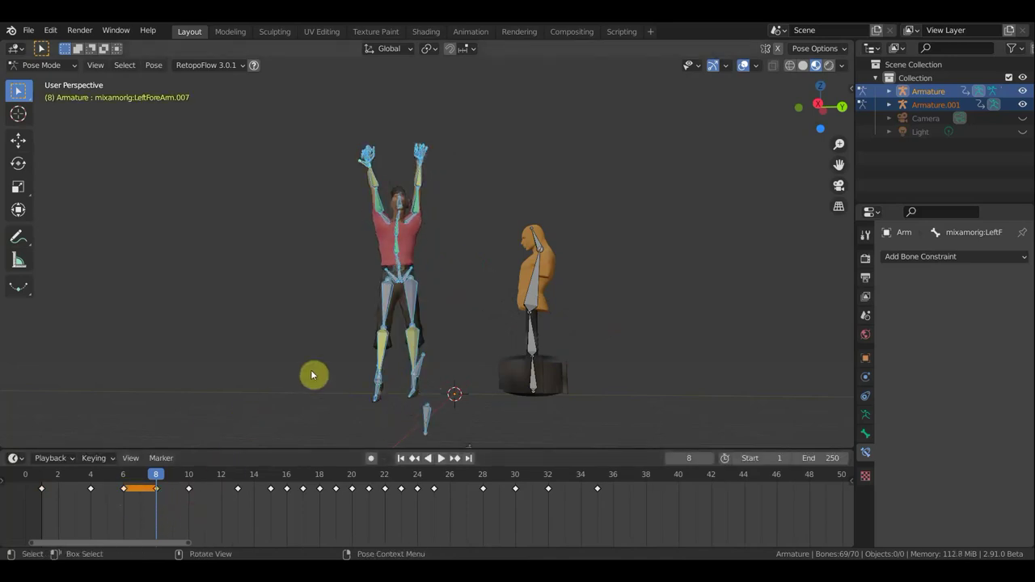
Select the foot and leg bones and lift them off the ground to the jump height.
scroll(343, 372, up, 2)
middle_drag(344, 373, 509, 377)
mouse_move(498, 379)
middle_down()
mouse_move(312, 364)
mouse_move(430, 279)
mouse_move(453, 286)
middle_up()
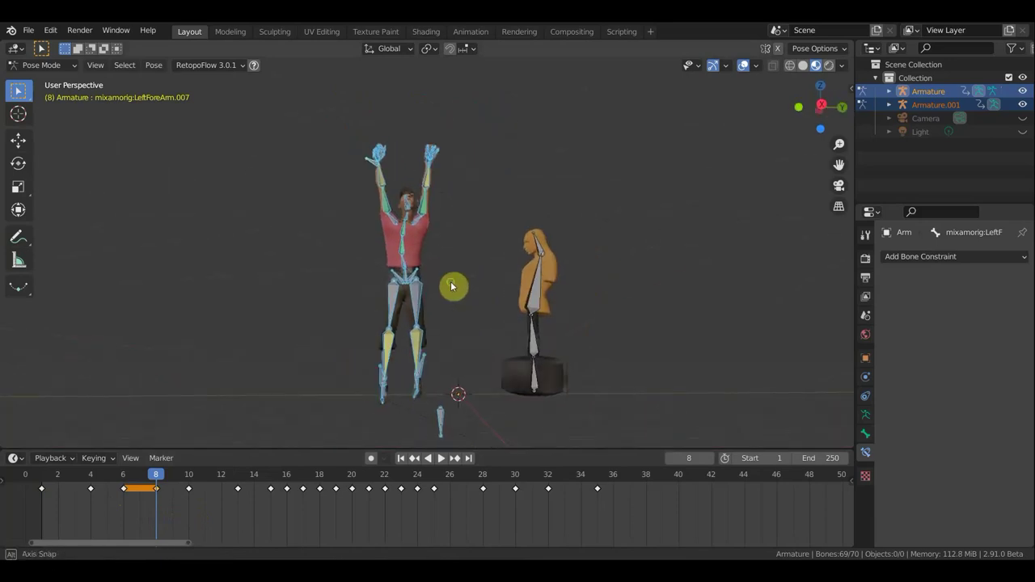
middle_drag(441, 429, 455, 419)
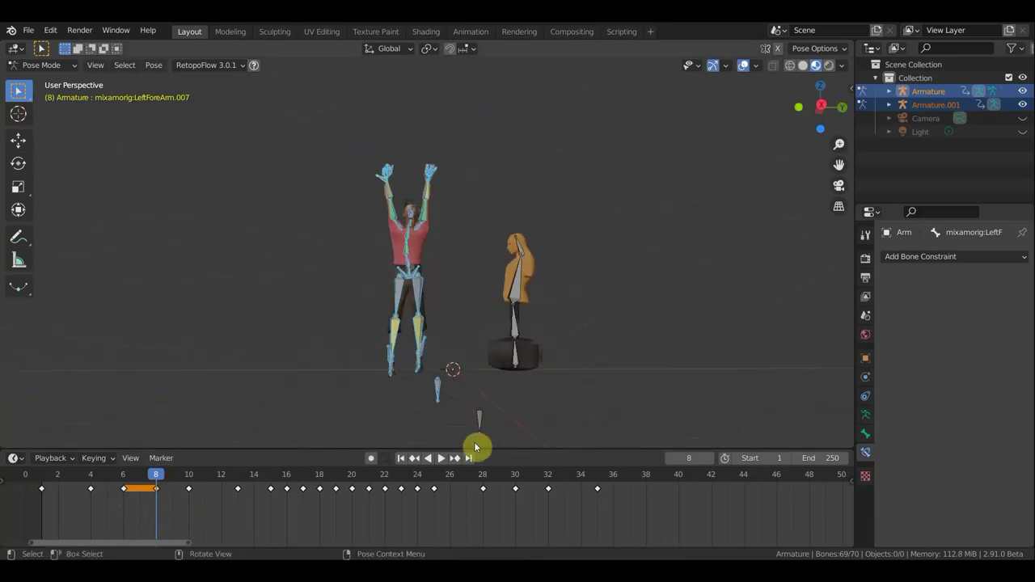
mouse_move(493, 442)
mouse_down()
mouse_move(397, 380)
mouse_move(404, 388)
mouse_up()
mouse_move(490, 439)
mouse_down()
mouse_move(354, 305)
mouse_move(308, 97)
mouse_up()
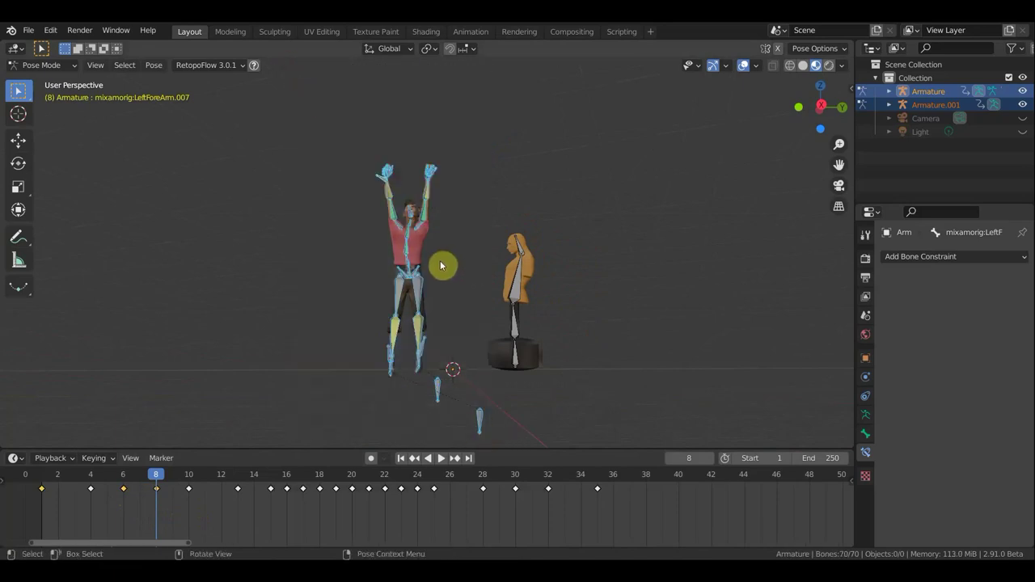
key(KP_3)
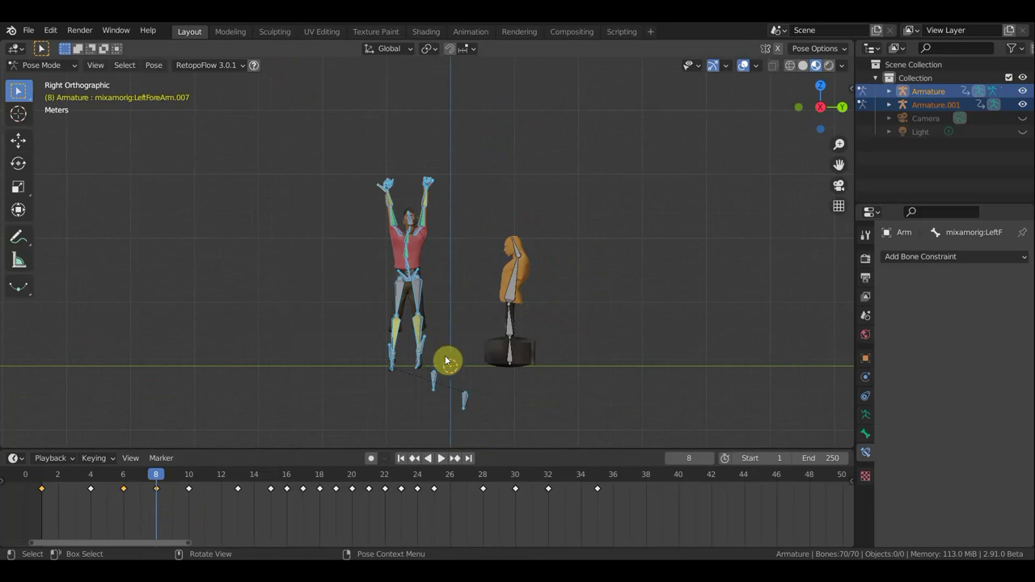
key(g)
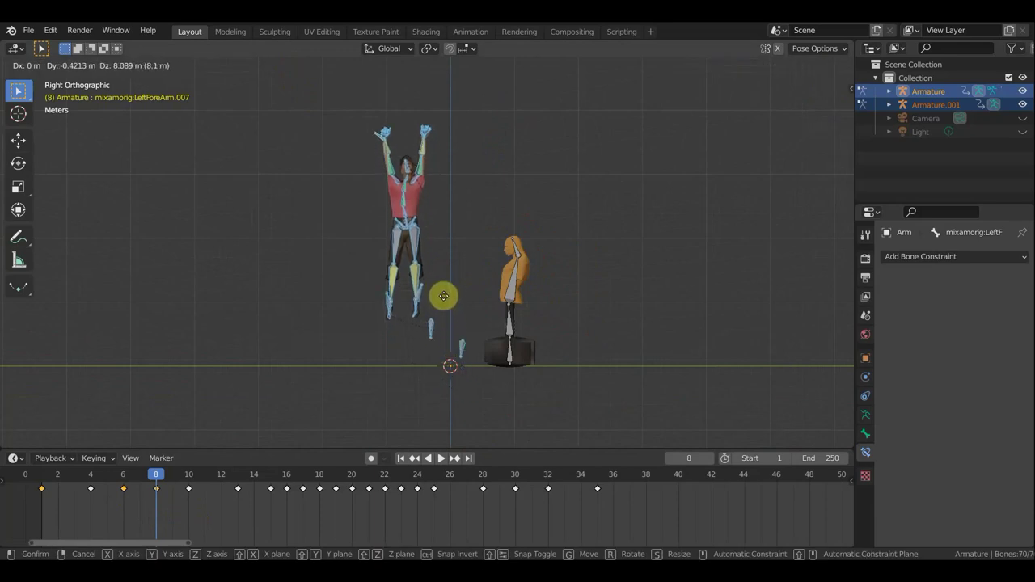
click(444, 293)
scroll(349, 93, up, 3)
Lower the left arm slightly and rotate the LeftShoulder.003 bone.
click(349, 88)
key(g)
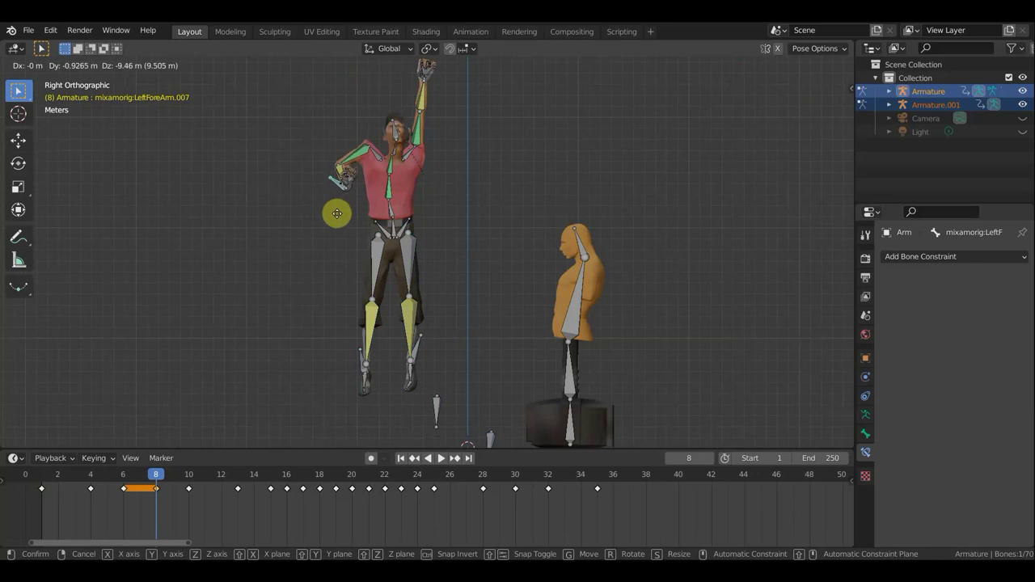
click(338, 220)
key(bracketleft)
key(bracketleft)
key(r)
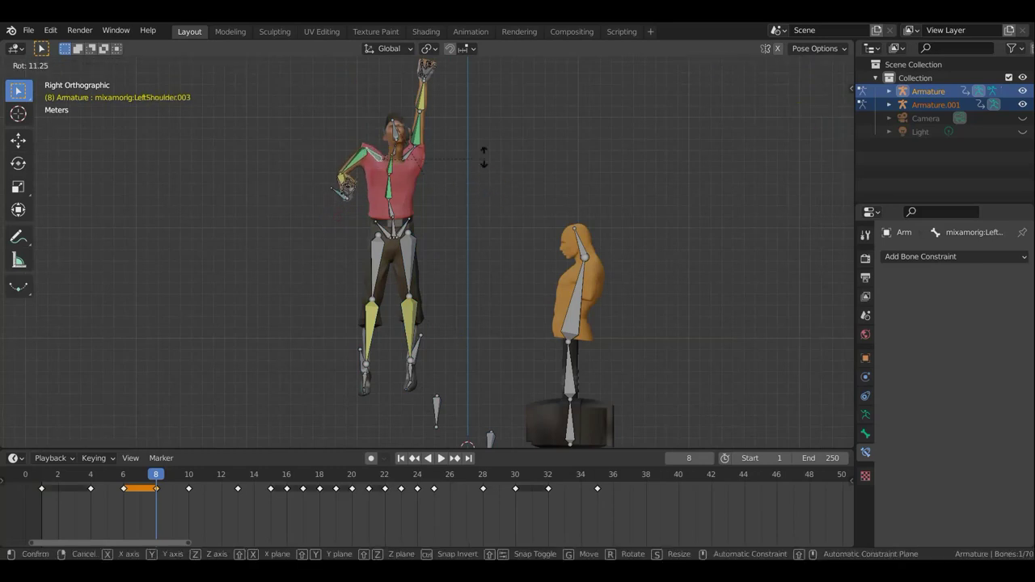
click(428, 90)
middle_drag(428, 90, 386, 84)
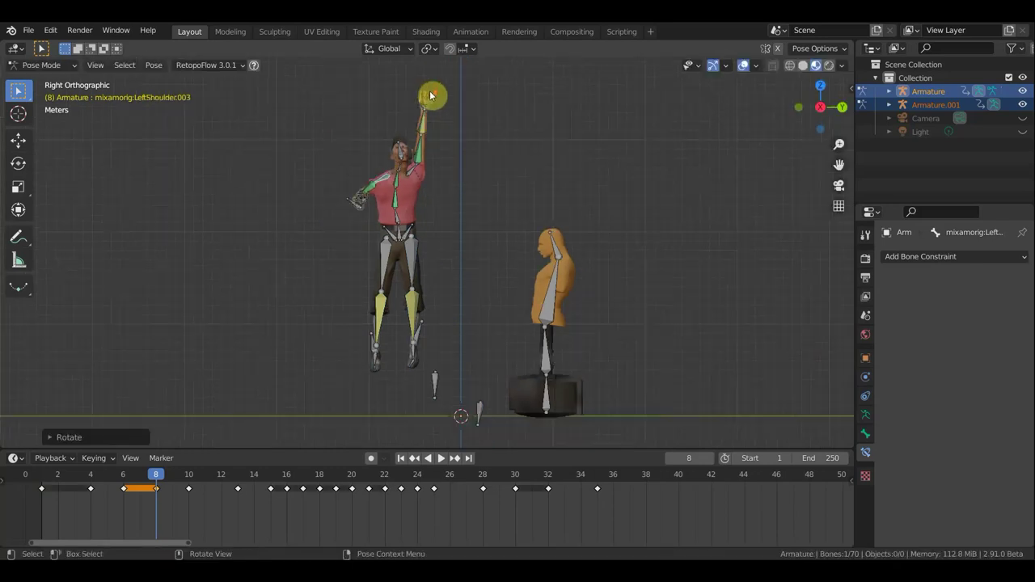
Pull the LeftForeArm.005 bone down and rotate the LeftShoulder.002 bone.
click(393, 112)
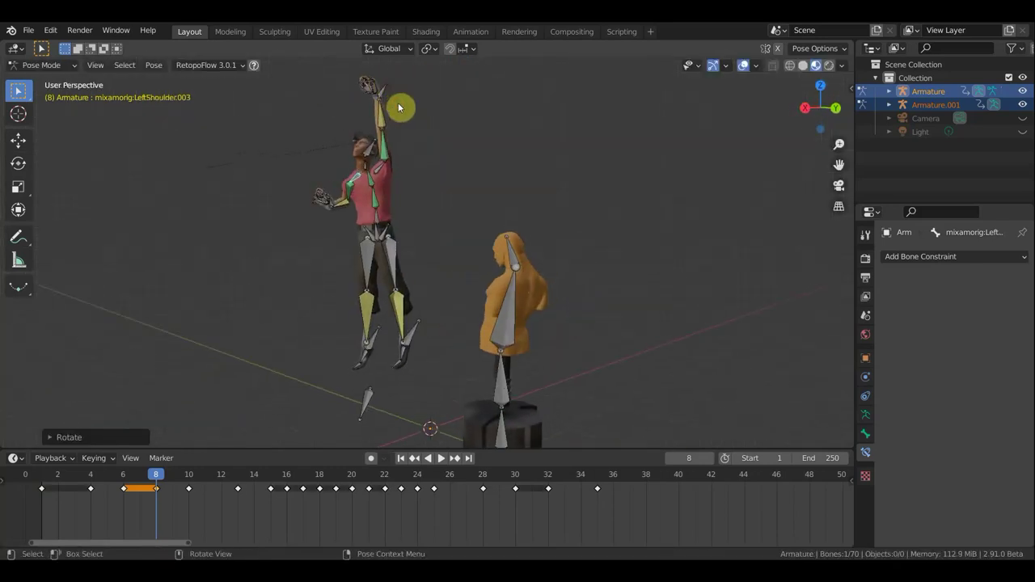
key(g)
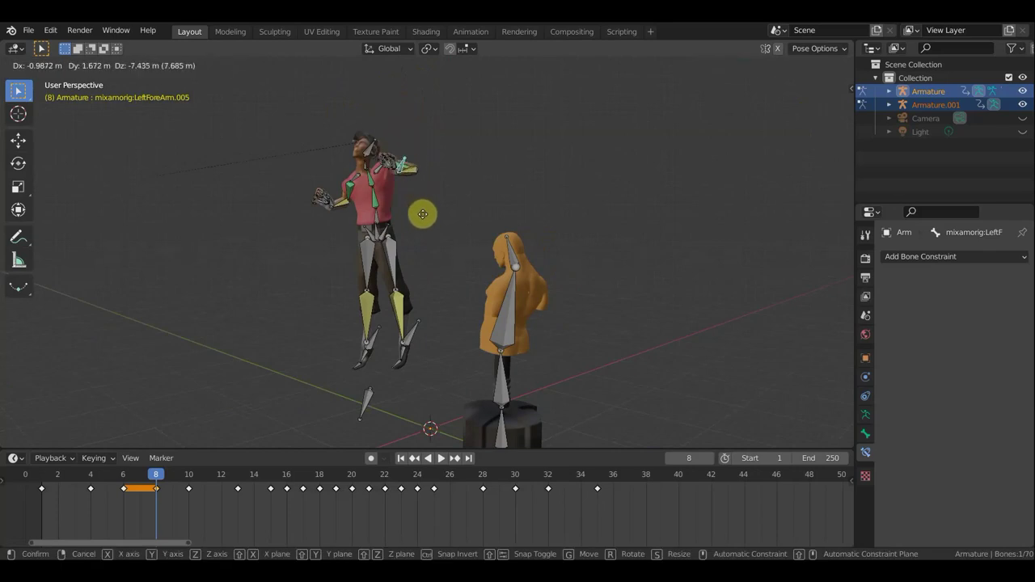
click(433, 206)
mouse_move(439, 202)
middle_down()
mouse_move(543, 191)
mouse_move(505, 191)
middle_up()
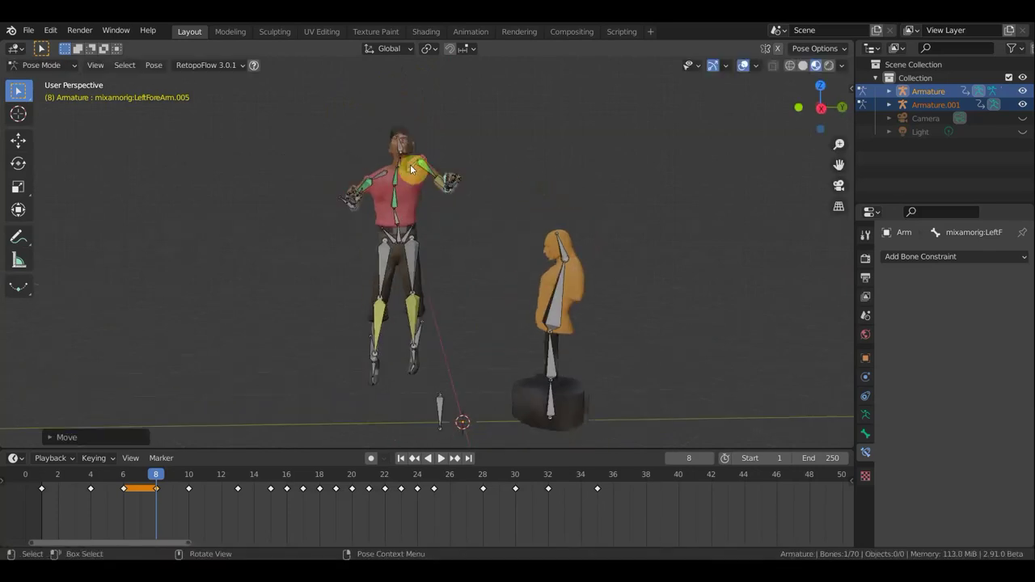
click(466, 186)
key(r)
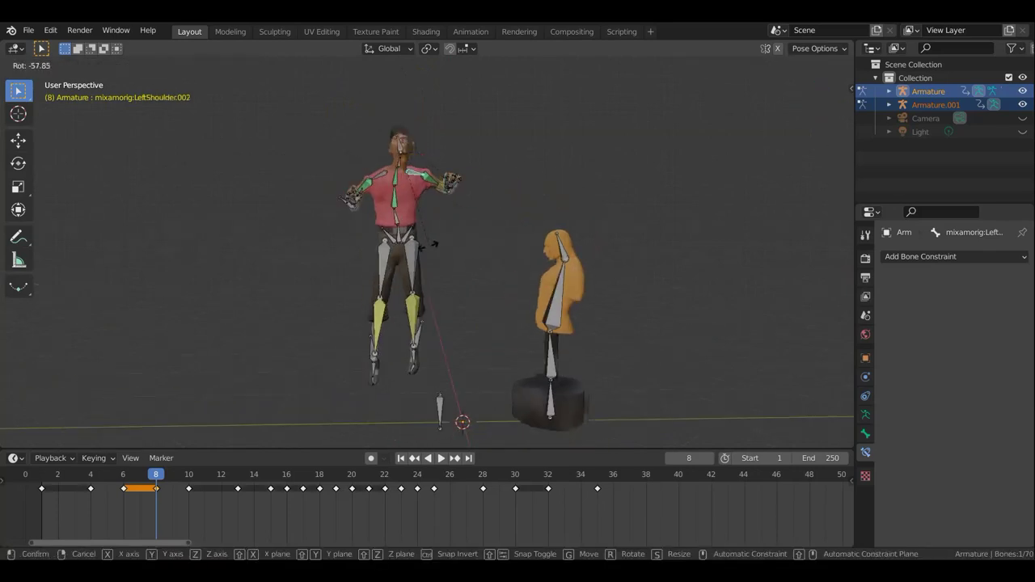
click(423, 235)
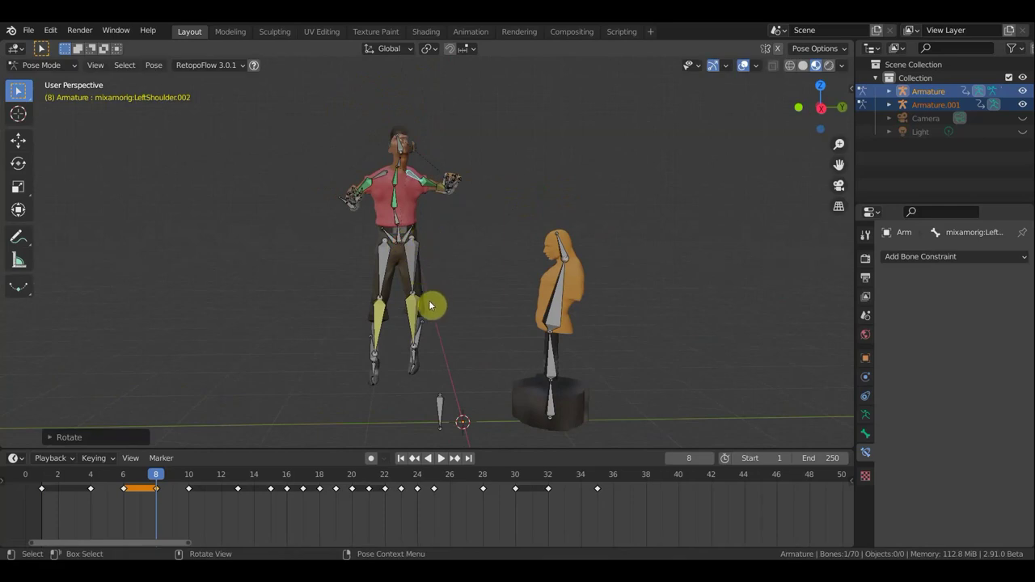
Move and rotate the LeftLeg.005 leg control, then rotate the left toe bone.
click(422, 332)
key(g)
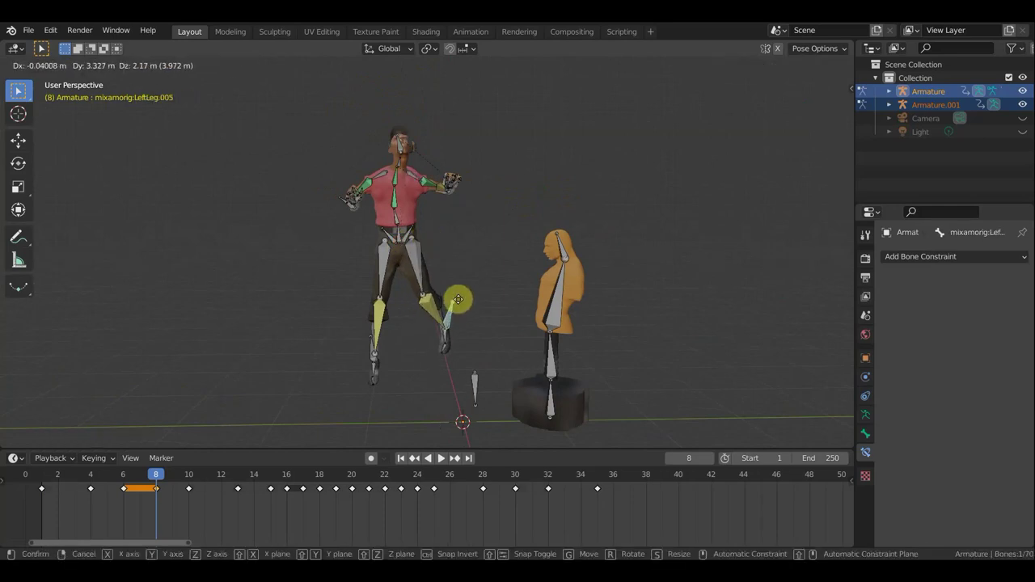
click(443, 288)
middle_drag(391, 287, 291, 287)
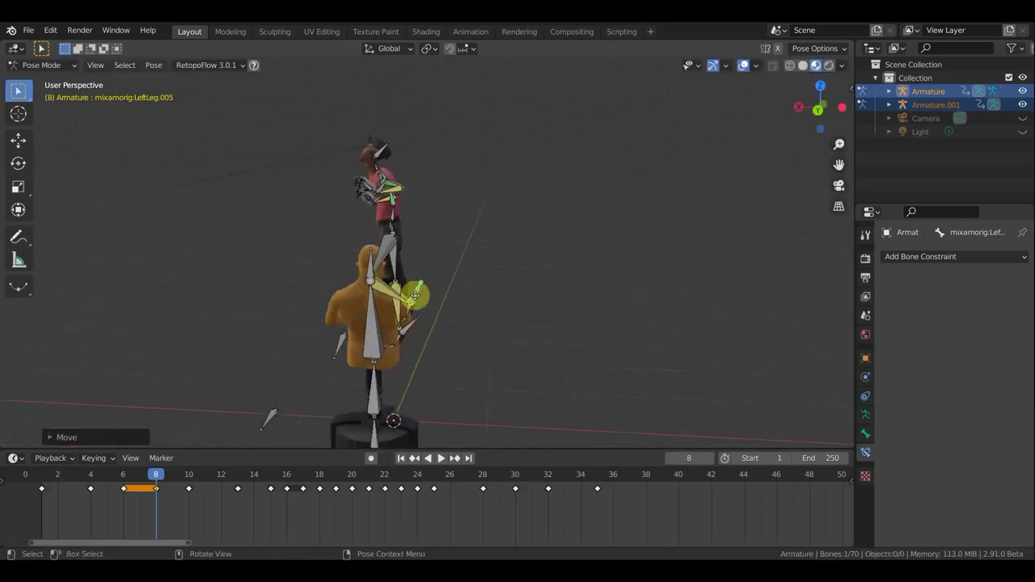
key(g)
key(r)
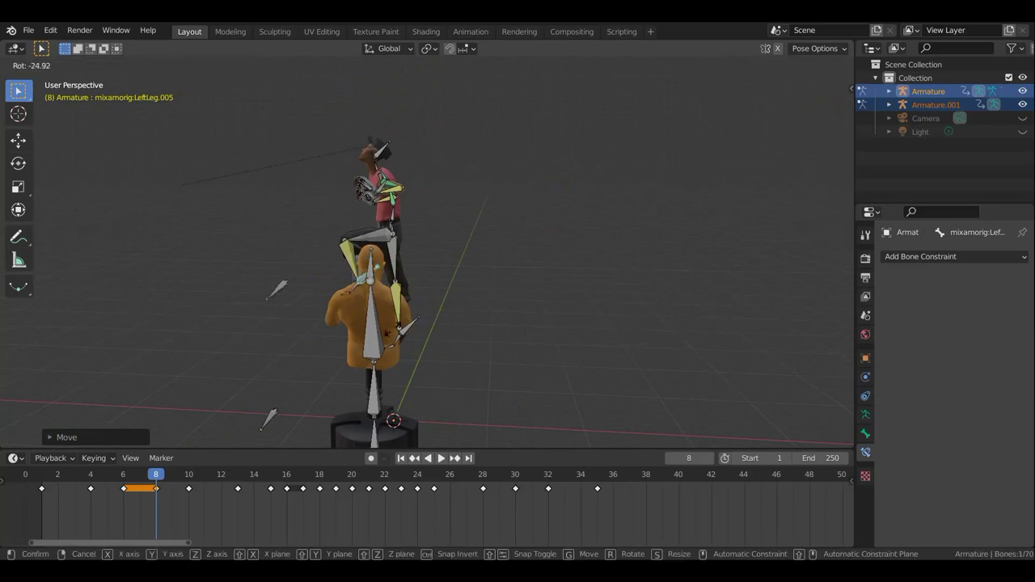
click(365, 325)
click(392, 293)
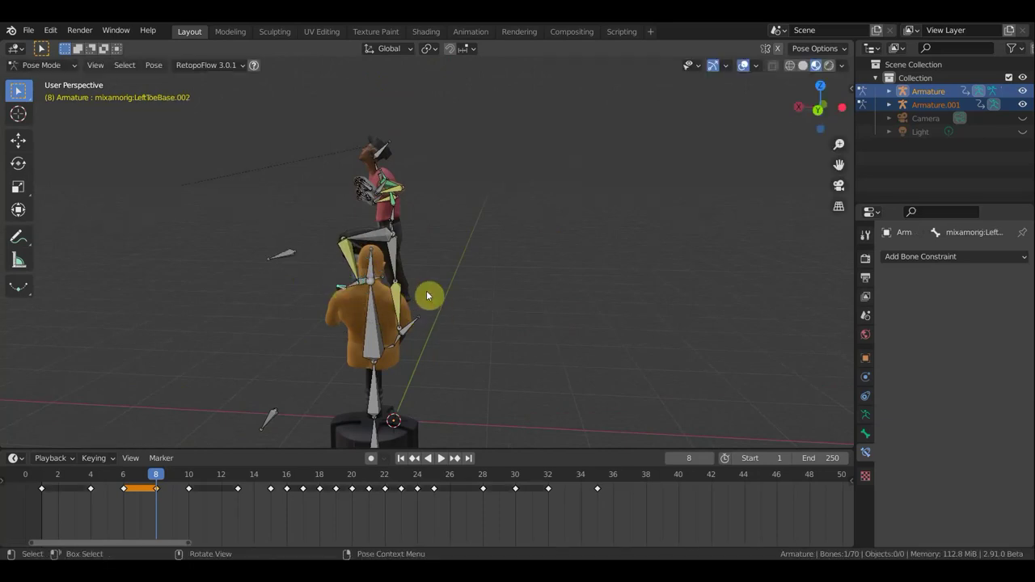
key(r)
click(398, 246)
mouse_move(399, 246)
middle_down()
mouse_move(506, 280)
mouse_move(633, 268)
mouse_move(578, 301)
middle_up()
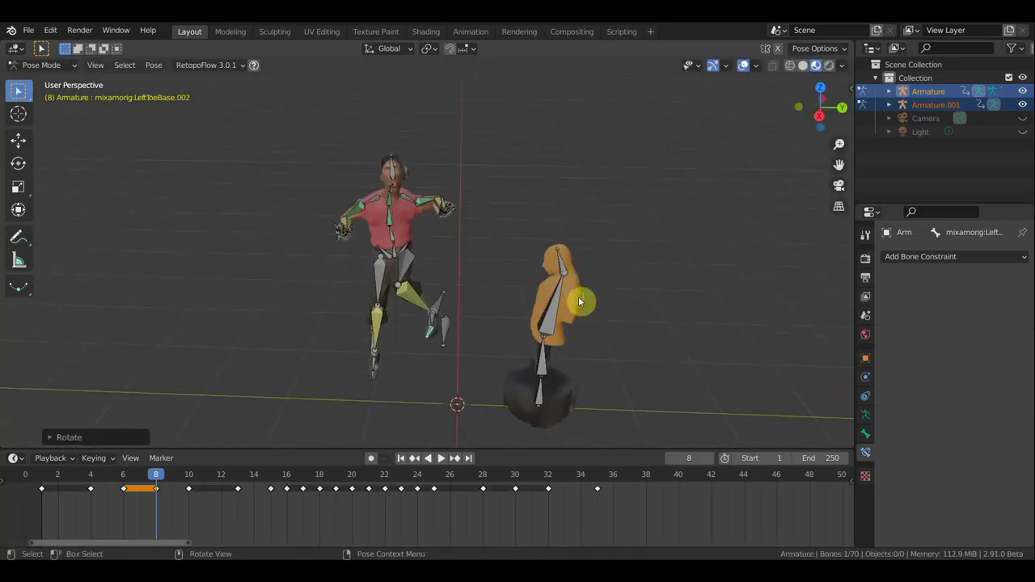
Move the left thigh and rotate the left shin to draw the knee up.
click(451, 329)
key(g)
click(512, 304)
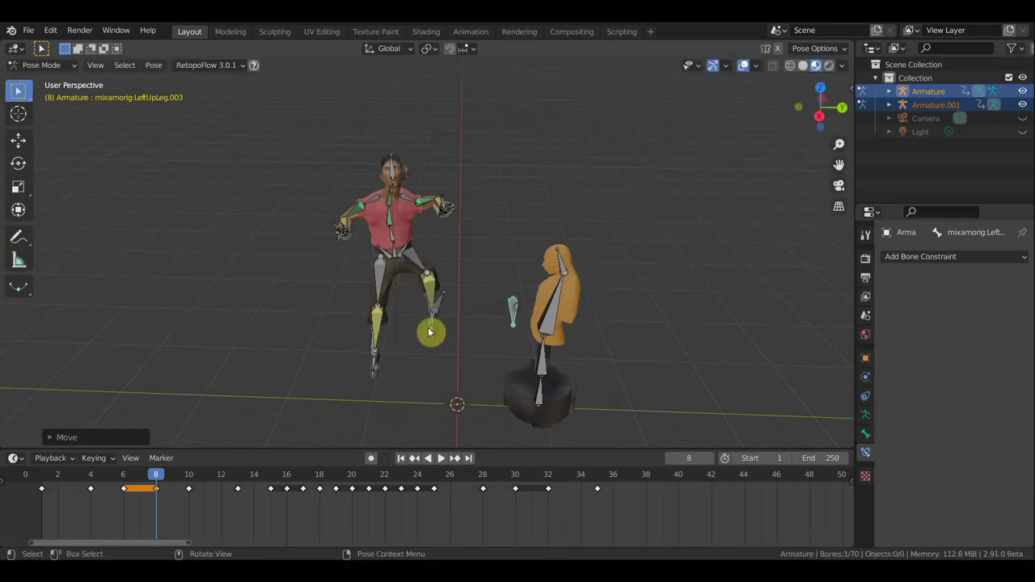
mouse_move(378, 362)
middle_down()
mouse_move(509, 342)
mouse_move(476, 350)
mouse_move(539, 348)
middle_up()
key(g)
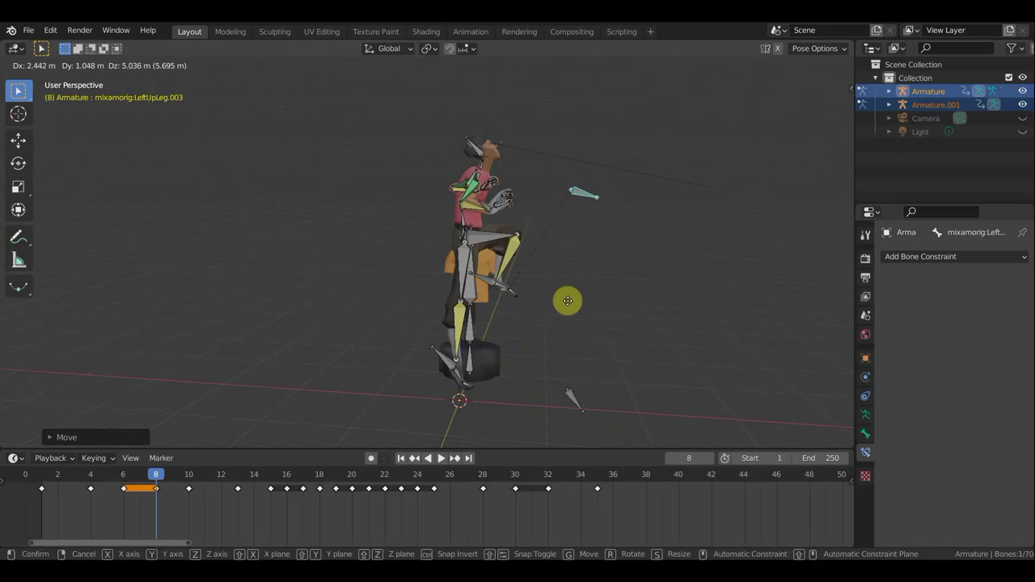
key(Escape)
click(446, 367)
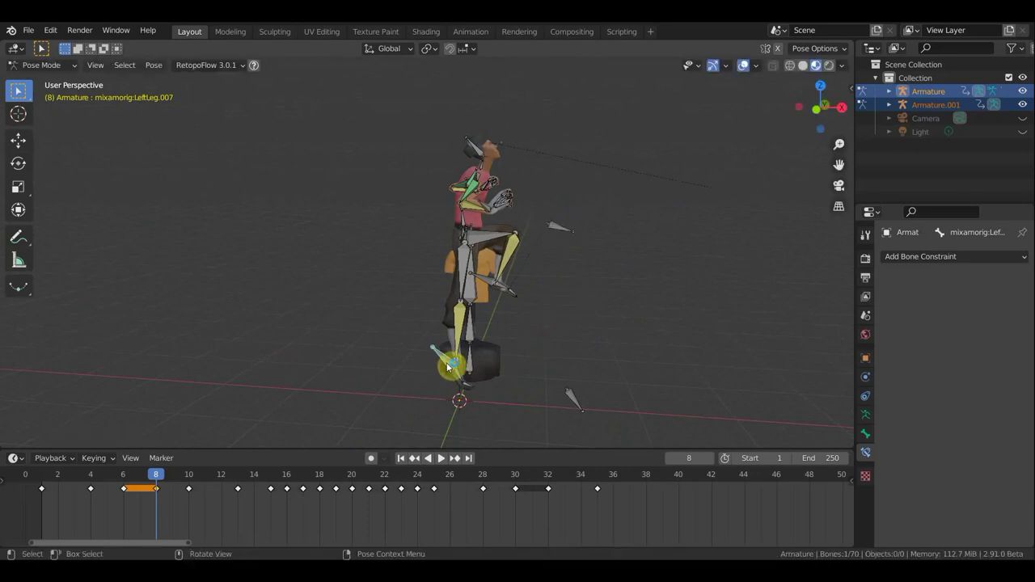
key(r)
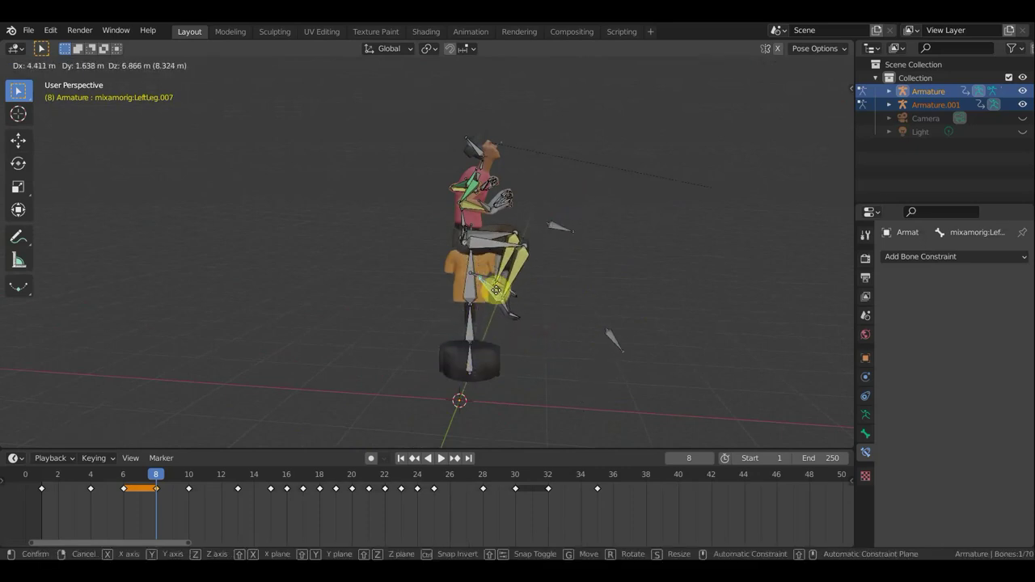
click(273, 222)
mouse_move(273, 221)
middle_down()
mouse_move(438, 180)
mouse_move(388, 162)
middle_up()
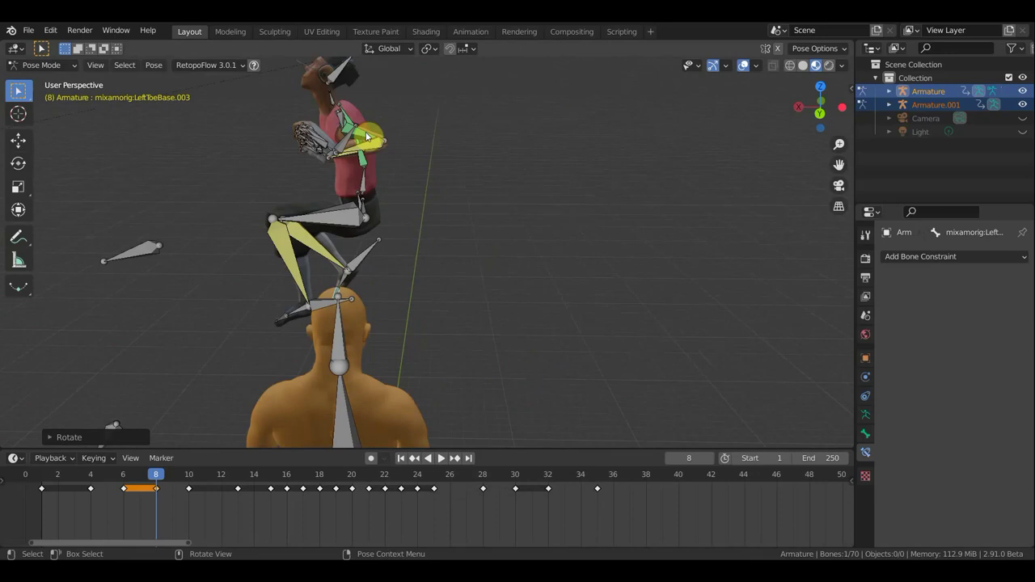
Rotate both left upper arm bones to bend the arms toward the chest.
click(409, 152)
key(r)
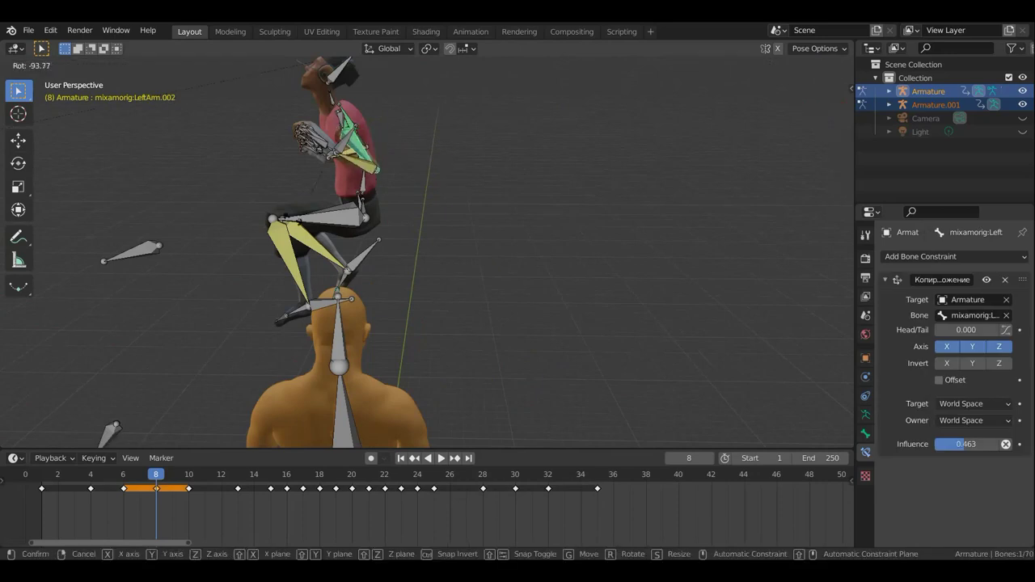
click(208, 196)
mouse_move(433, 205)
middle_down()
mouse_move(588, 187)
mouse_move(435, 146)
mouse_move(525, 167)
middle_up()
click(457, 162)
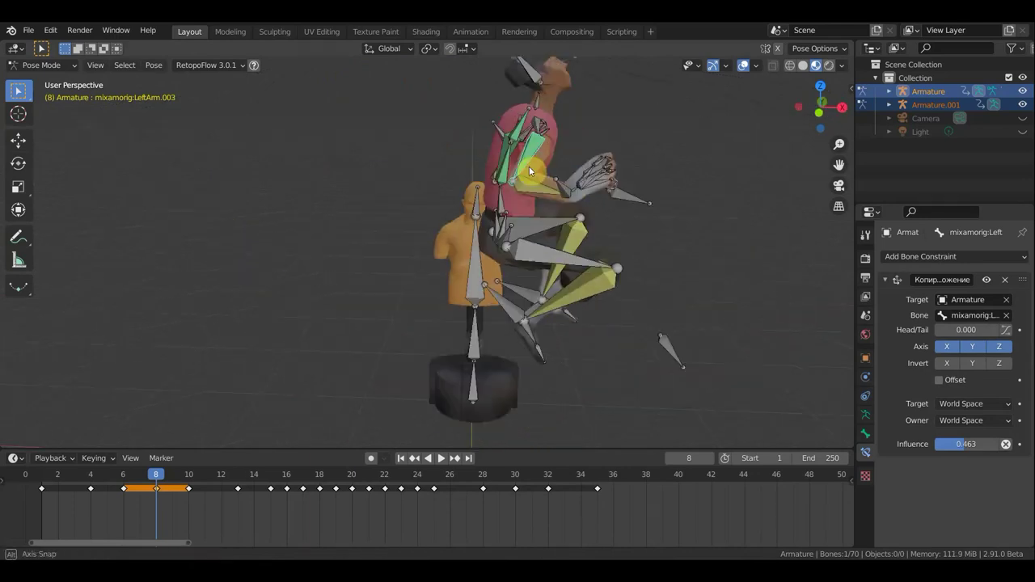
key(r)
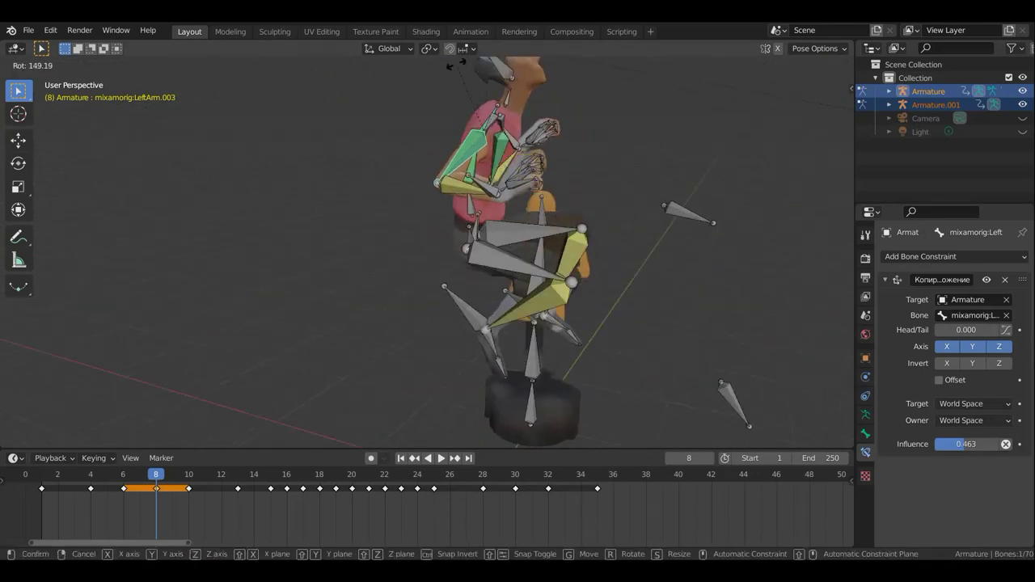
click(456, 64)
scroll(555, 335, down, 5)
middle_drag(555, 335, 596, 342)
Turn the whole character about 30° in top view to face the orange dummy.
key(KP_7)
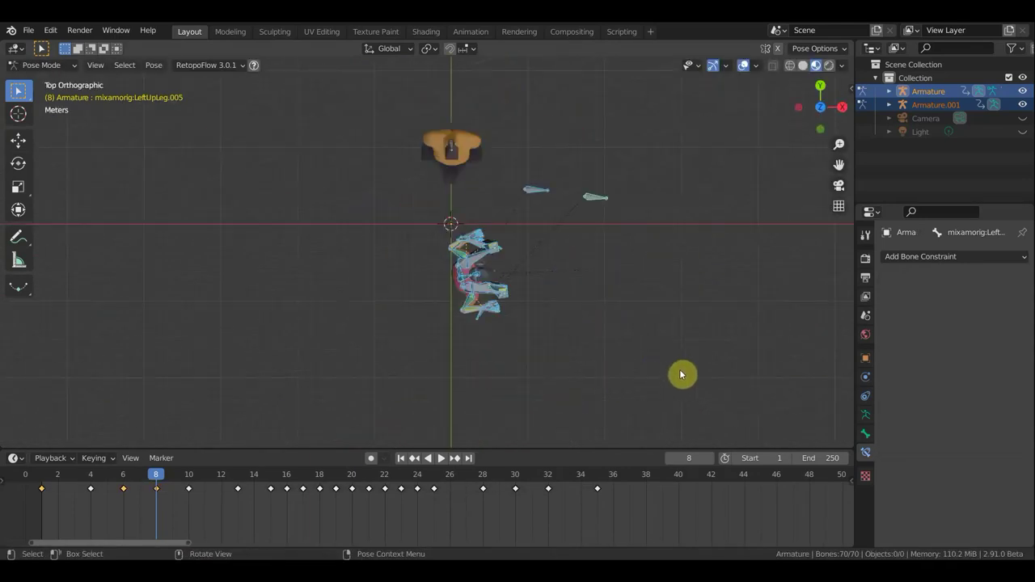
key(r)
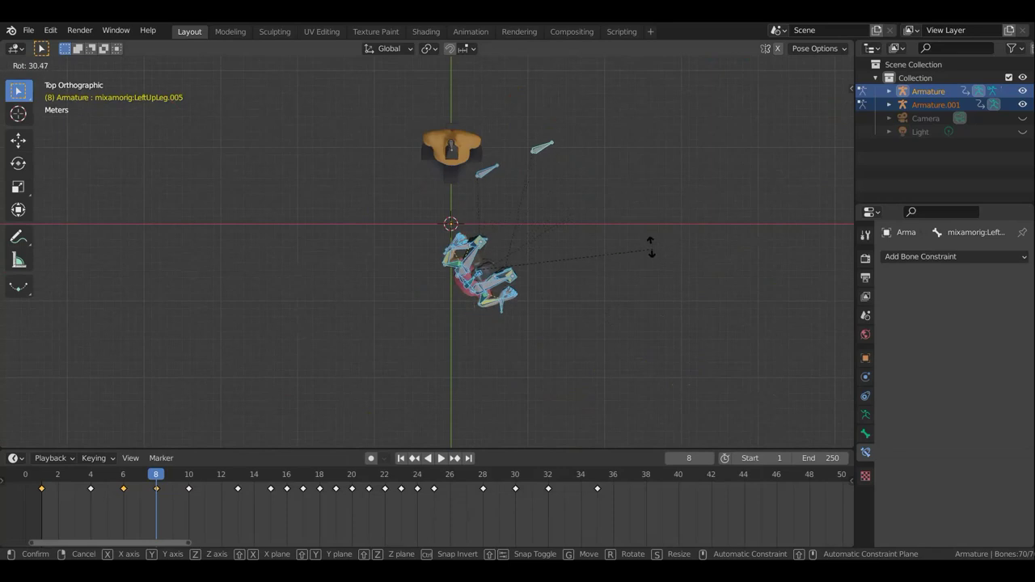
click(675, 278)
mouse_move(674, 278)
middle_down()
mouse_move(466, 339)
mouse_move(611, 299)
middle_up()
Key location and rotation at frame 8 and hide the viewport overlays.
key(i)
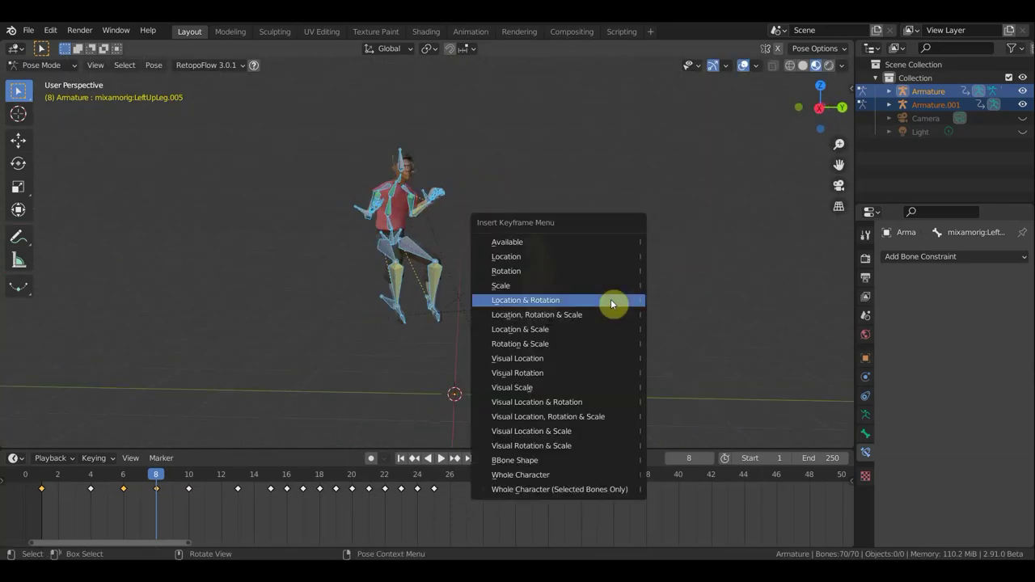
click(611, 299)
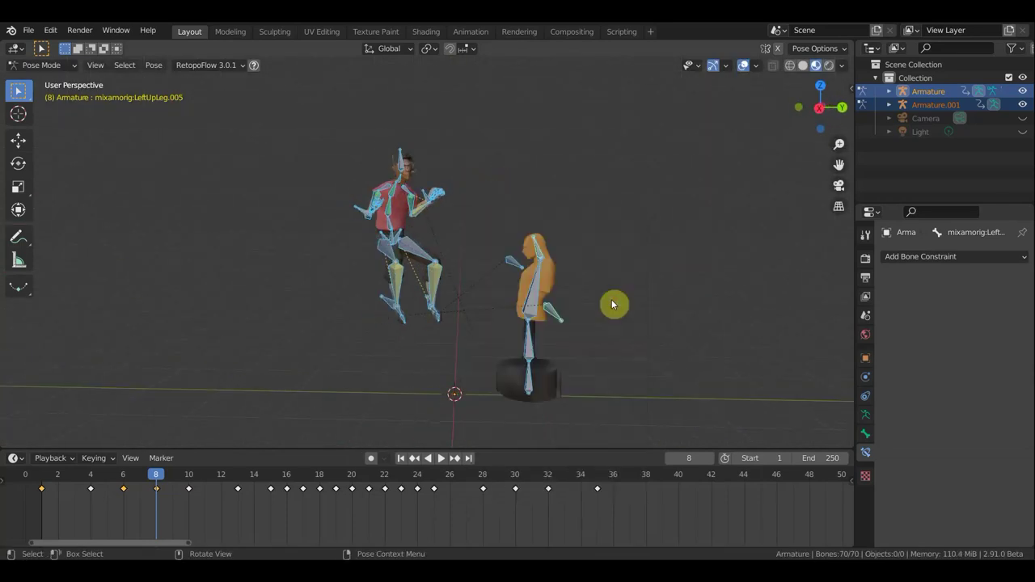
click(744, 65)
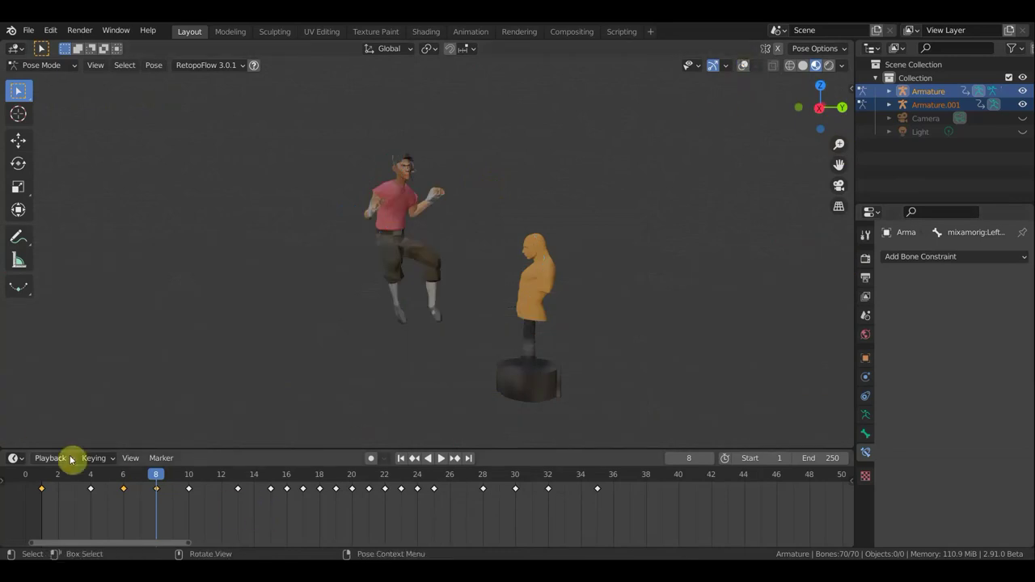
Play the animation back from frame 1 and stop it.
drag(154, 478, 41, 482)
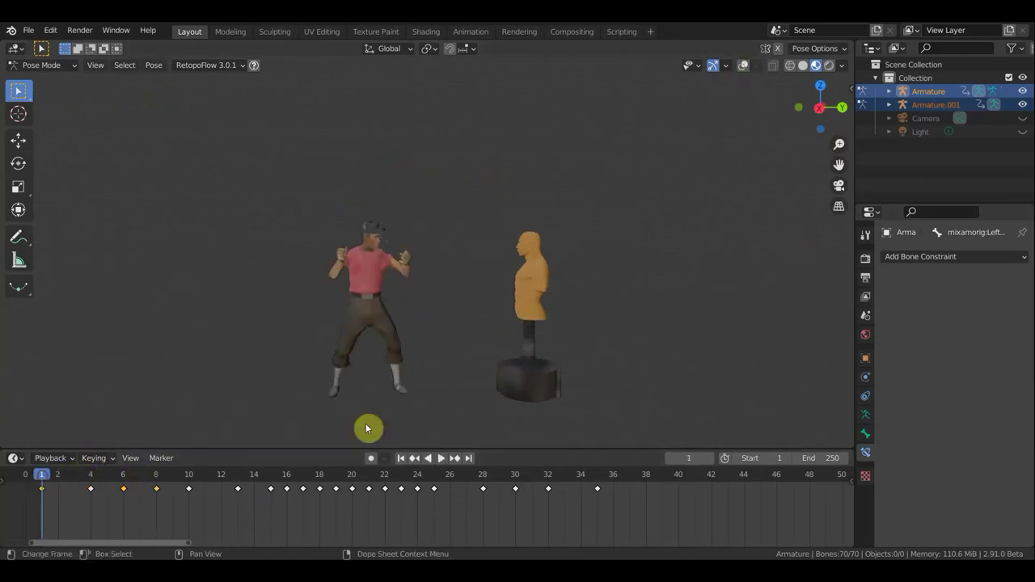
click(442, 458)
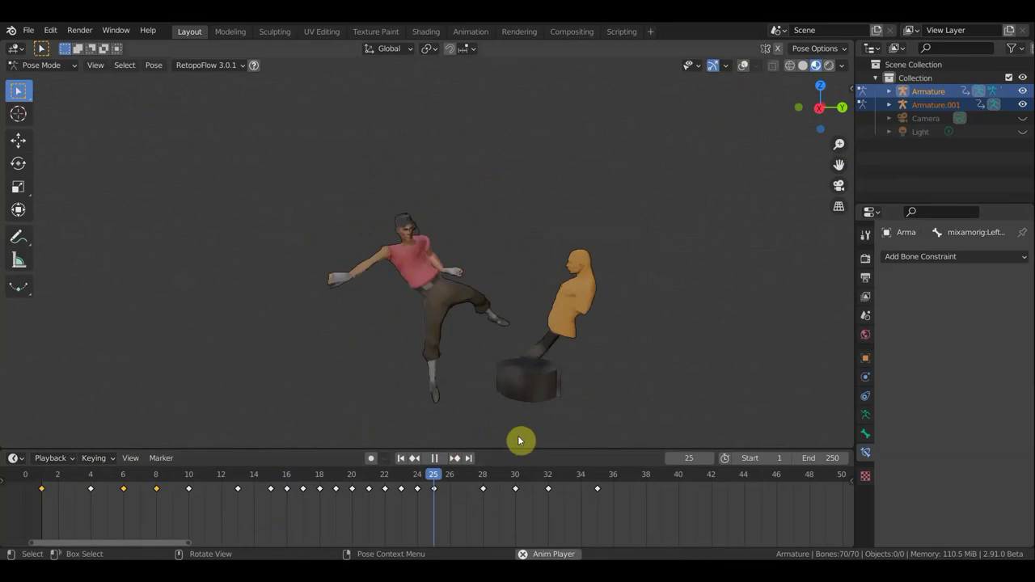
click(434, 458)
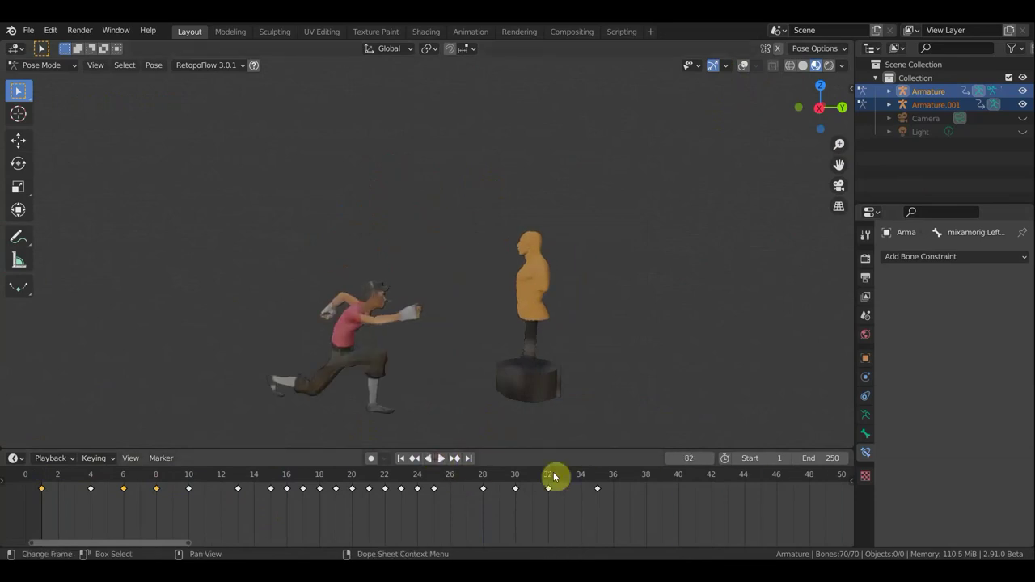
Set the scene's end frame to 38.
click(647, 477)
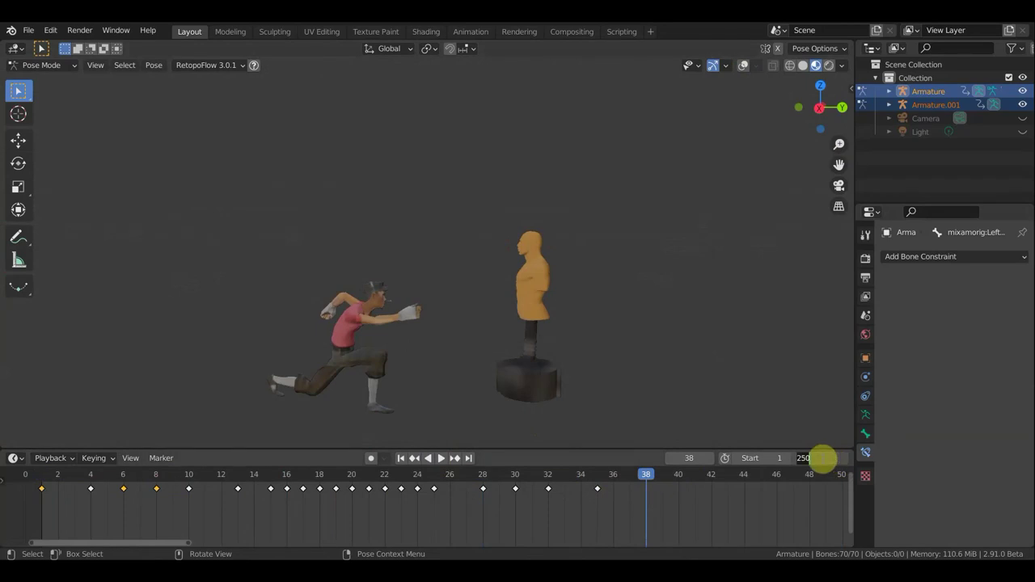
text(38)
key(Return)
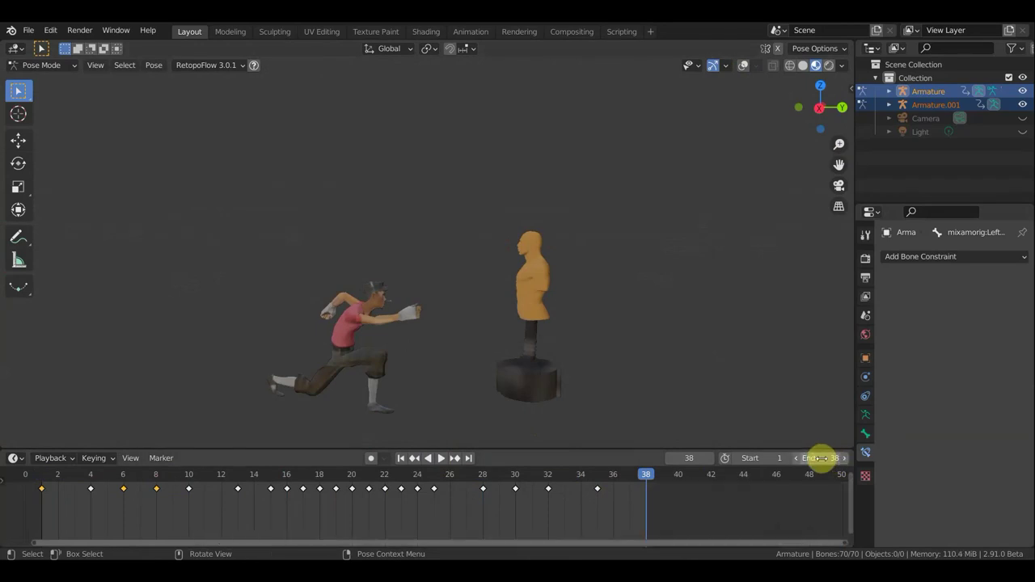
scroll(615, 310, down, 1)
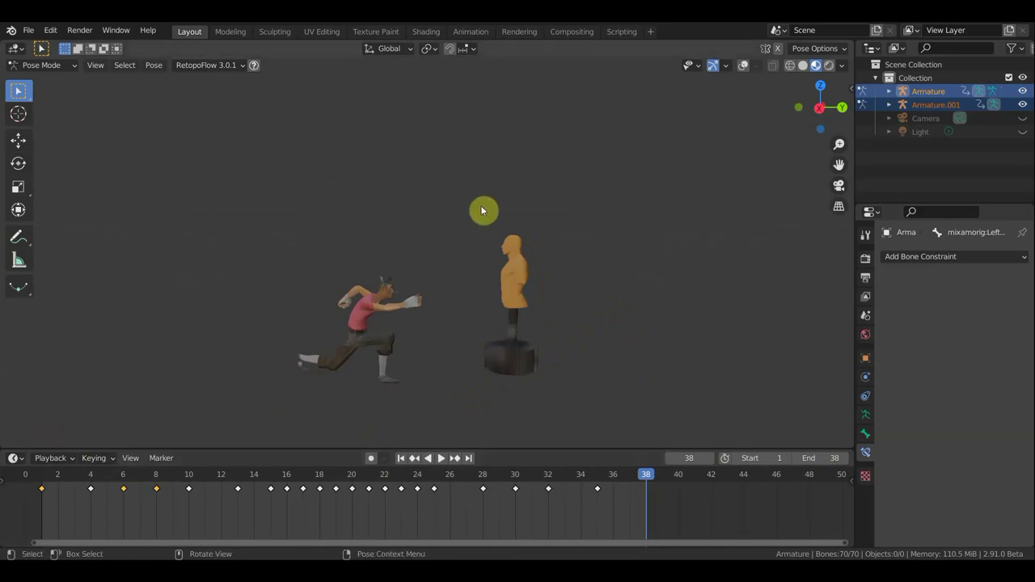
scroll(465, 243, up, 1)
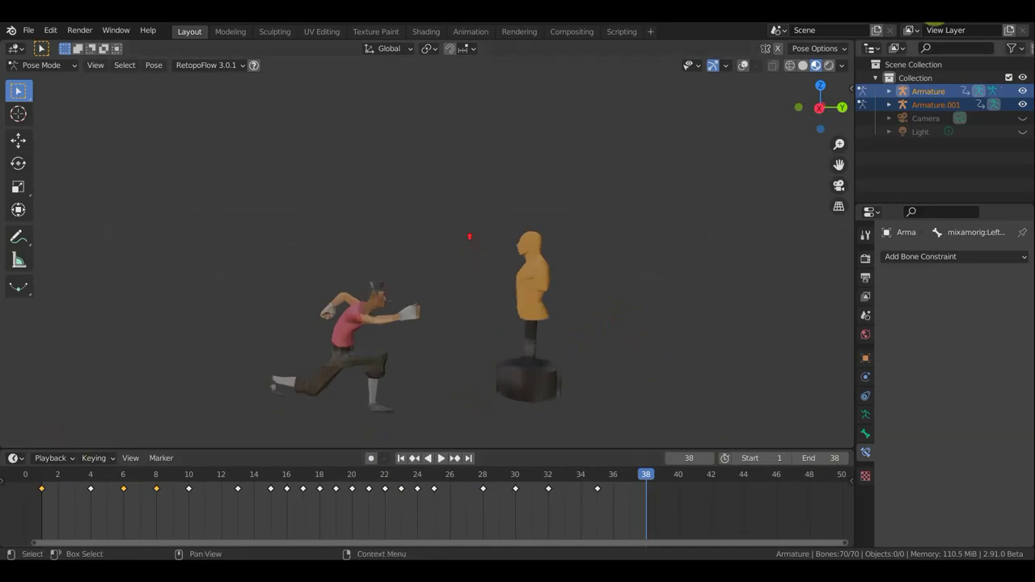
Toggle the overlays, go to frame 27 and show the armature bones again.
click(743, 67)
click(750, 67)
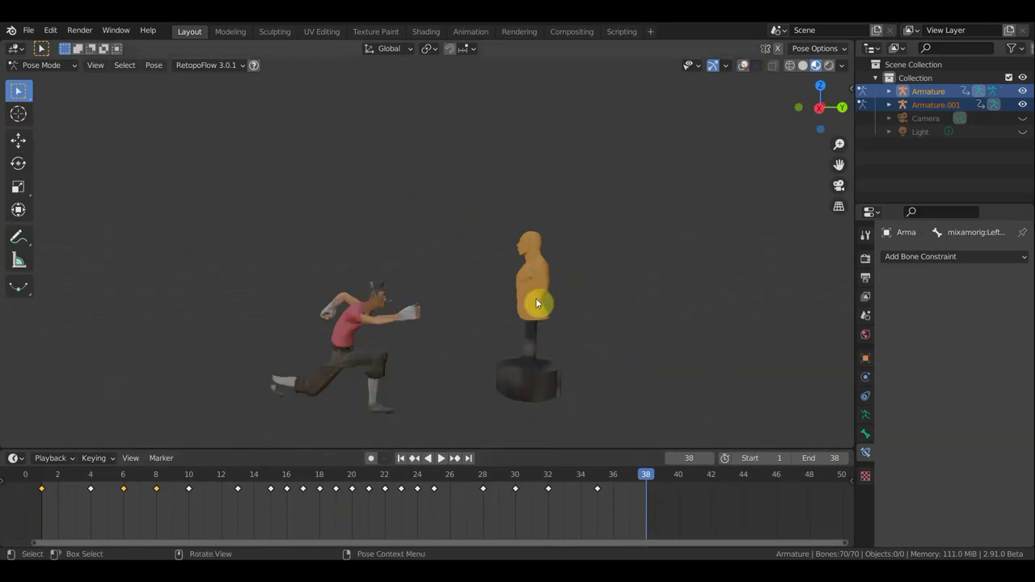
middle_drag(535, 303, 567, 316)
click(465, 482)
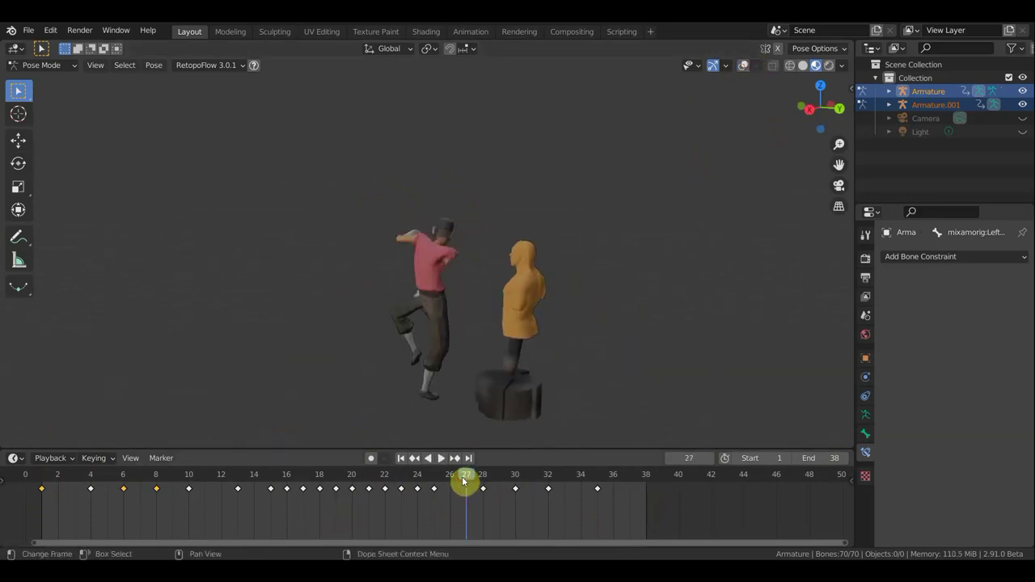
mouse_move(569, 363)
middle_down()
mouse_move(821, 342)
mouse_move(686, 301)
middle_up()
scroll(686, 300, up, 3)
click(452, 339)
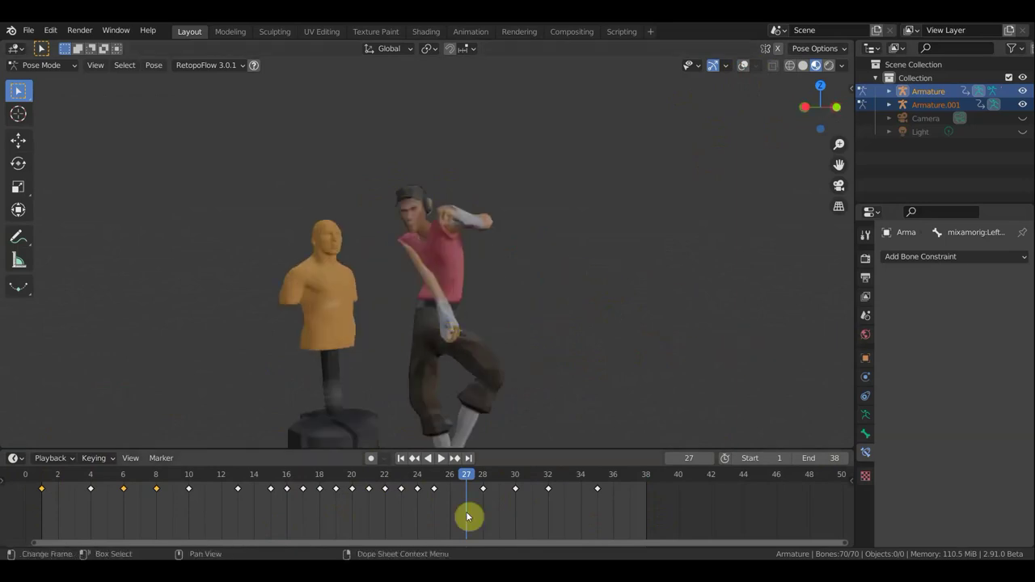
click(744, 65)
Select the left forearm bone and move it outward.
click(431, 321)
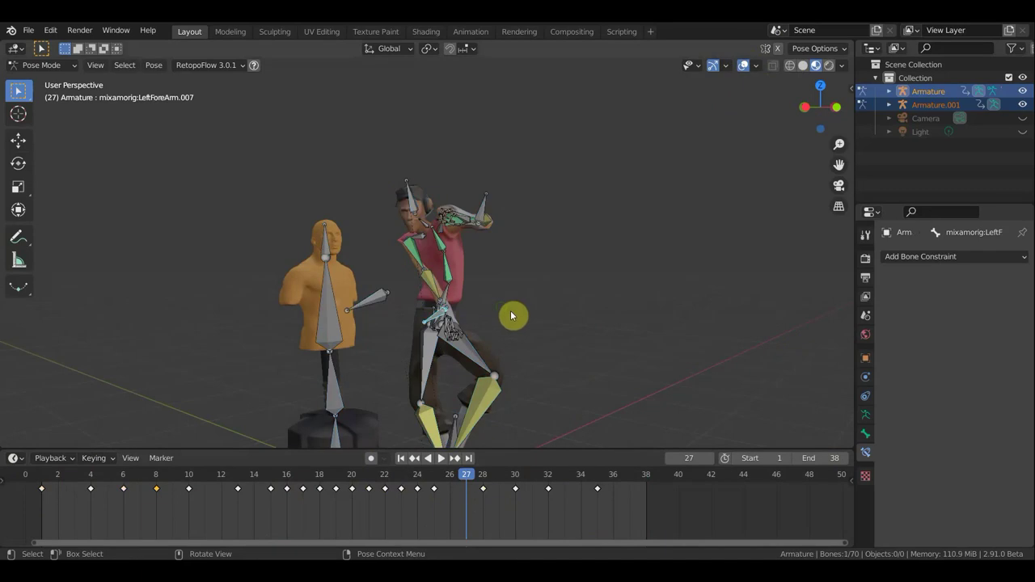
middle_drag(513, 316, 554, 329)
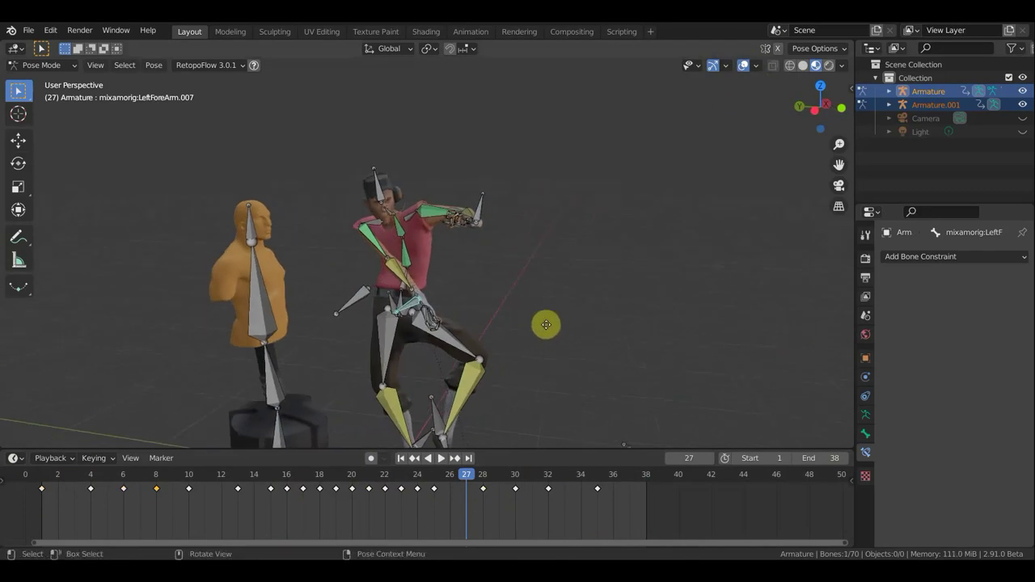
key(g)
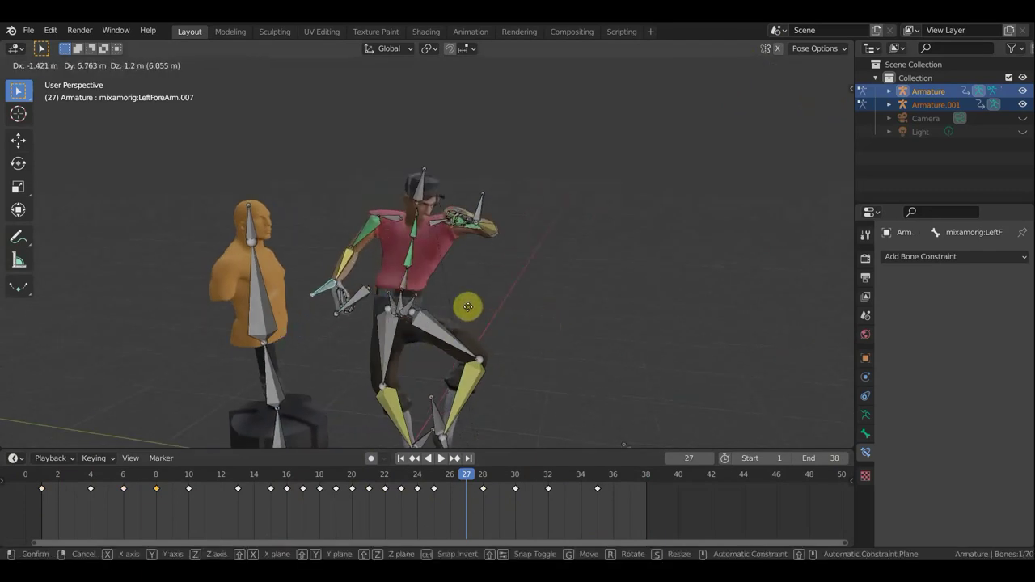
click(473, 312)
mouse_move(467, 284)
middle_down()
mouse_move(164, 277)
mouse_move(230, 287)
middle_up()
middle_drag(418, 288, 647, 266)
At frame 26, move and rotate the left forearm into a forward punch.
click(448, 483)
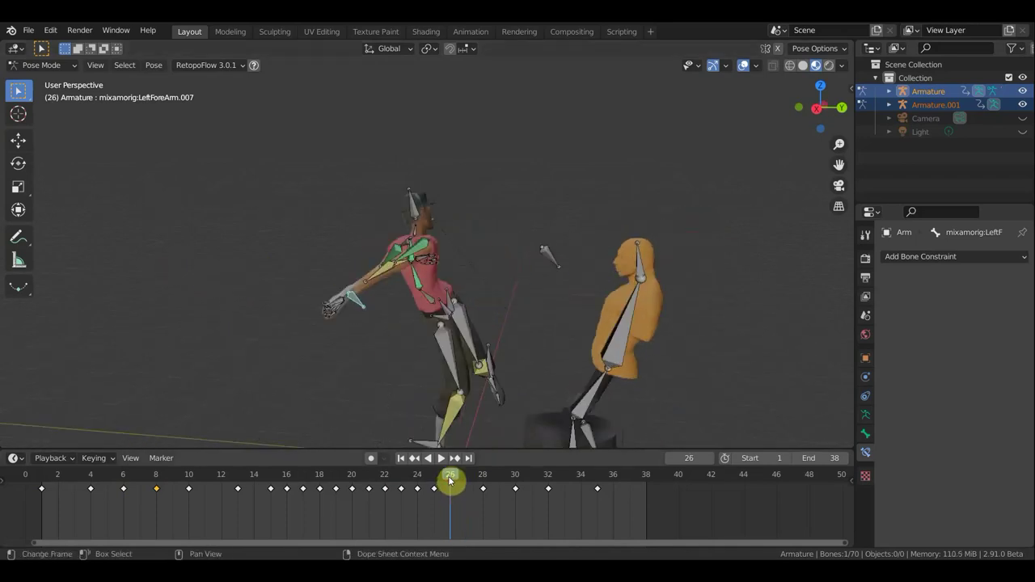
mouse_move(493, 419)
middle_down()
mouse_move(607, 423)
mouse_move(548, 446)
mouse_move(476, 417)
mouse_move(410, 432)
mouse_move(439, 449)
middle_up()
key(g)
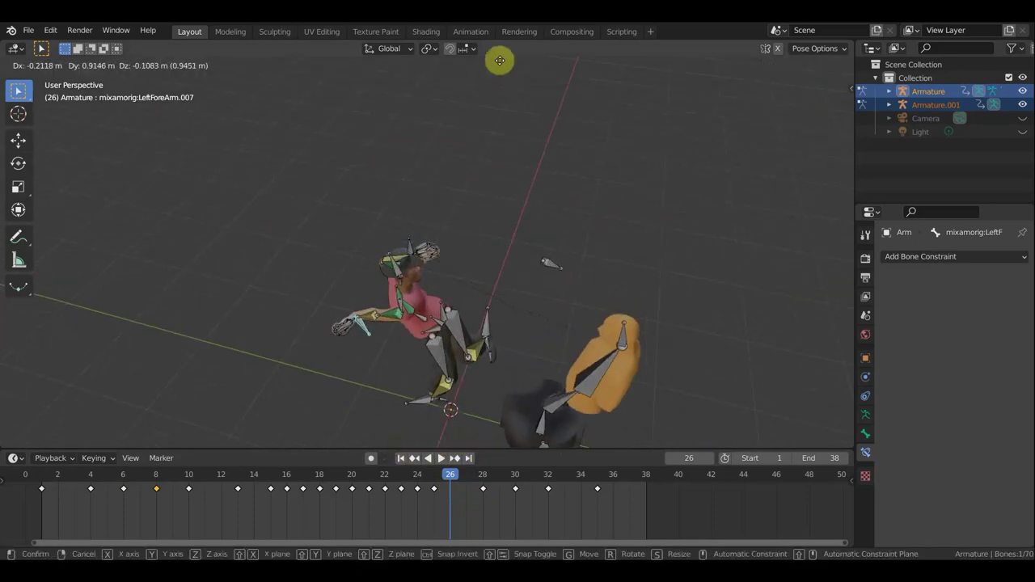
click(639, 416)
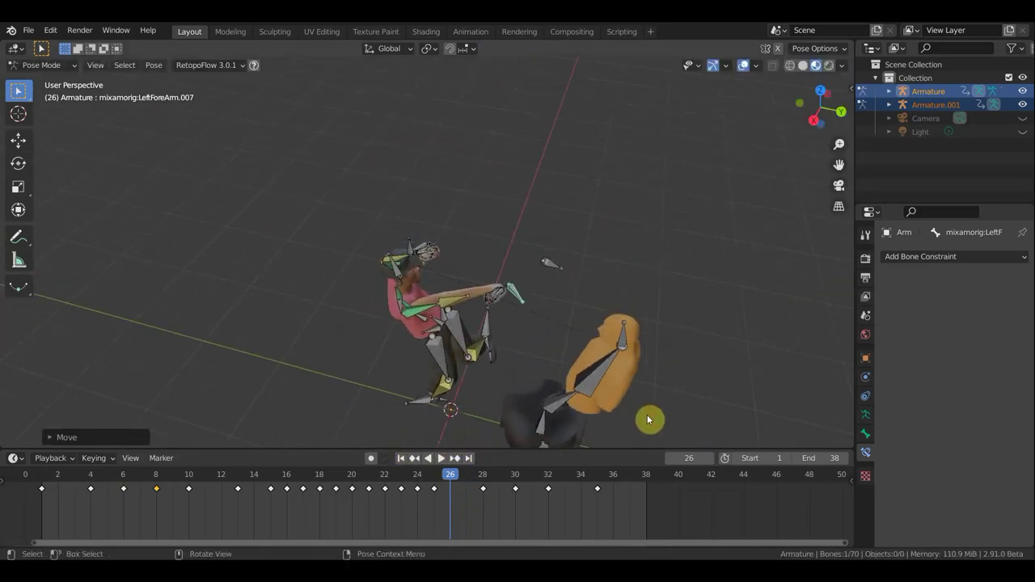
key(r)
click(455, 289)
mouse_move(455, 288)
middle_down()
mouse_move(469, 240)
mouse_move(234, 194)
mouse_move(243, 251)
mouse_move(310, 240)
mouse_move(441, 245)
mouse_move(500, 224)
middle_up()
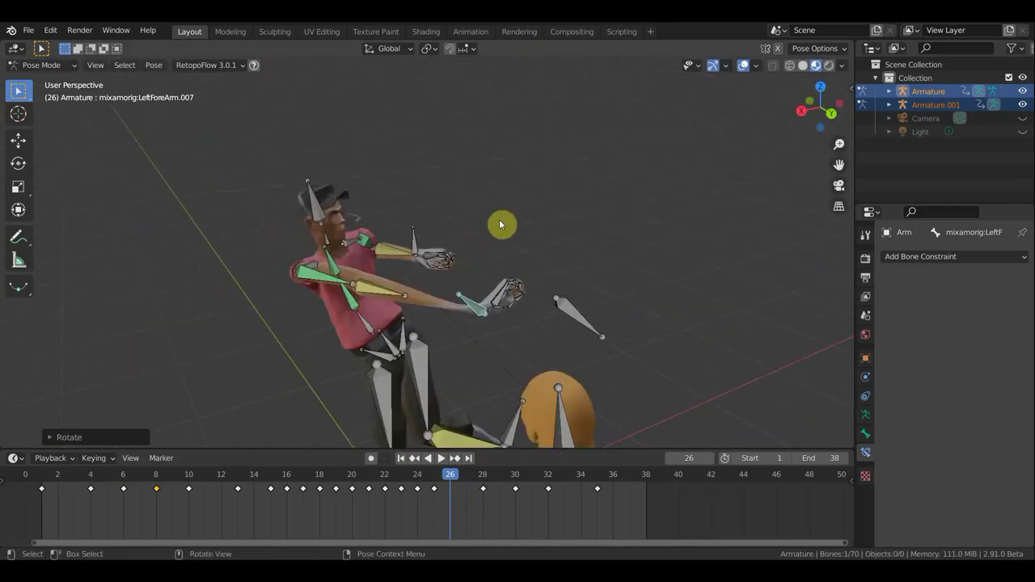